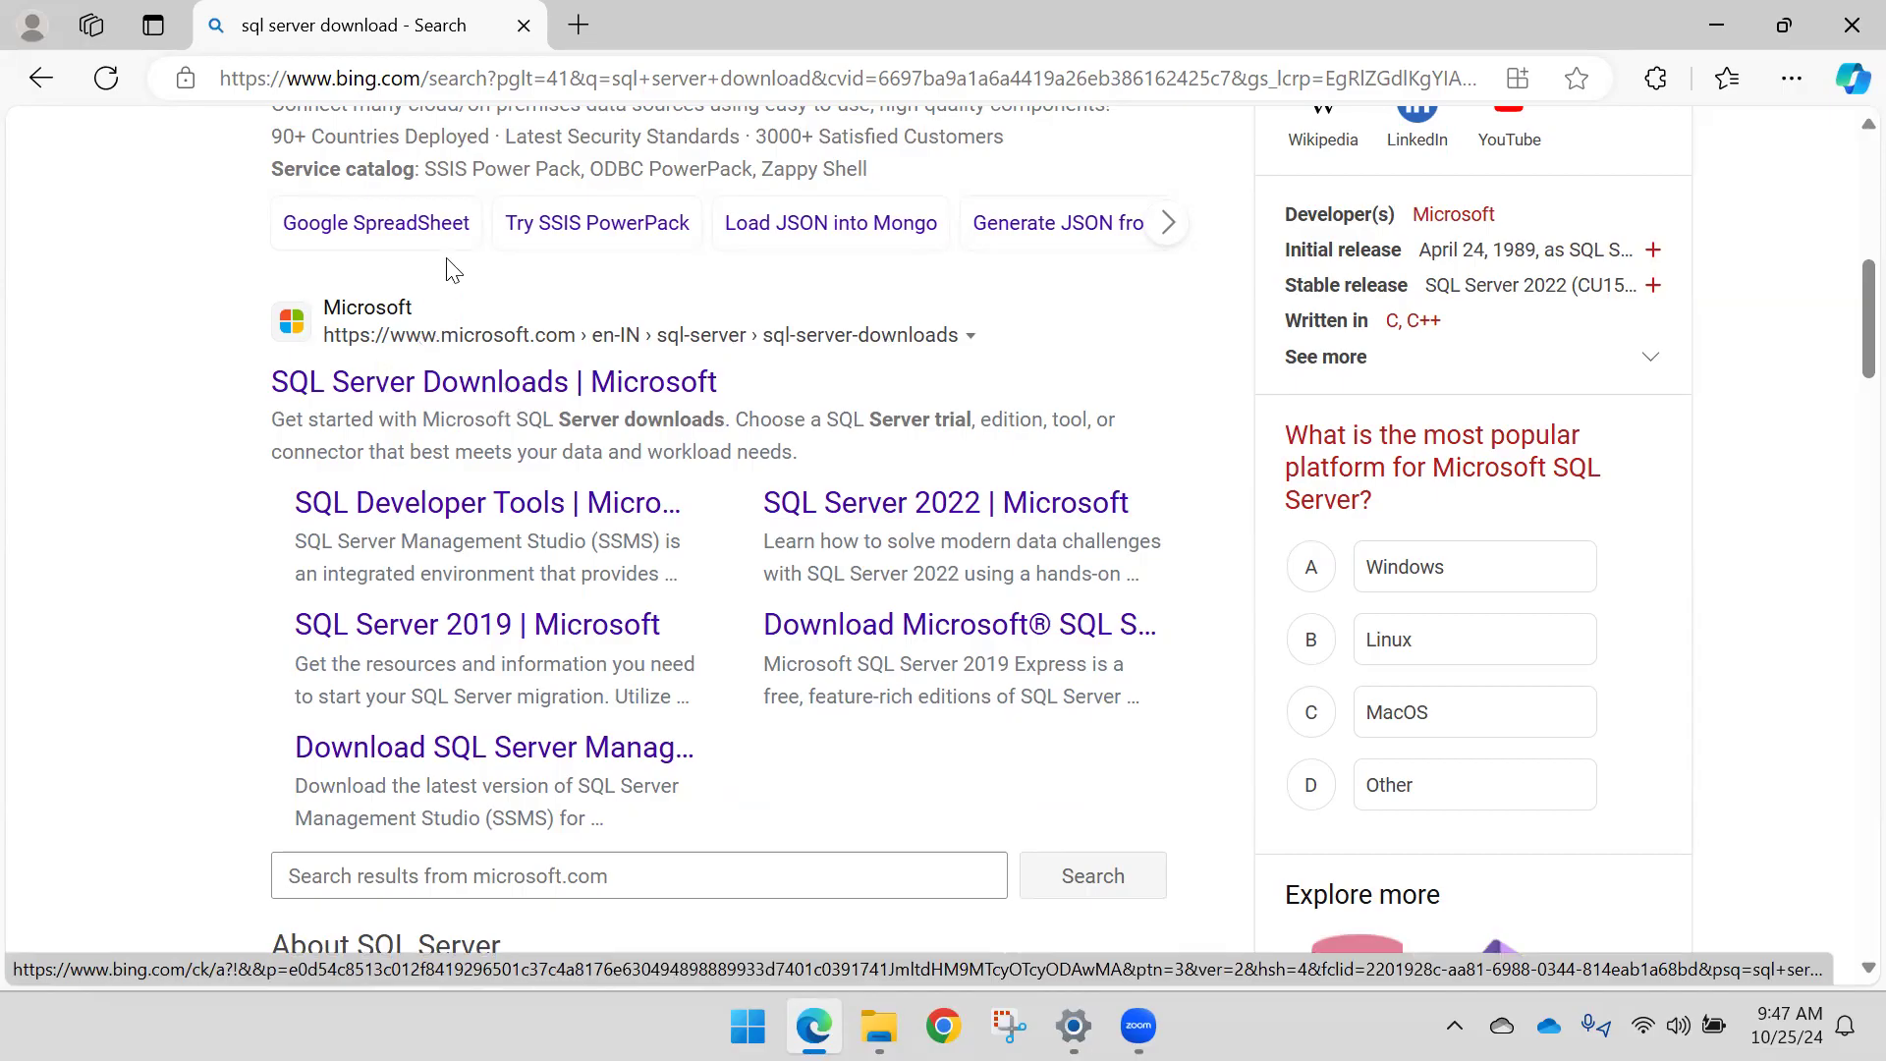
# Step: Open Microsoft's SQL Server Downloads page from the "sql server download" search results
pyautogui.scroll(9, 312, 201)
pyautogui.click(331, 175)
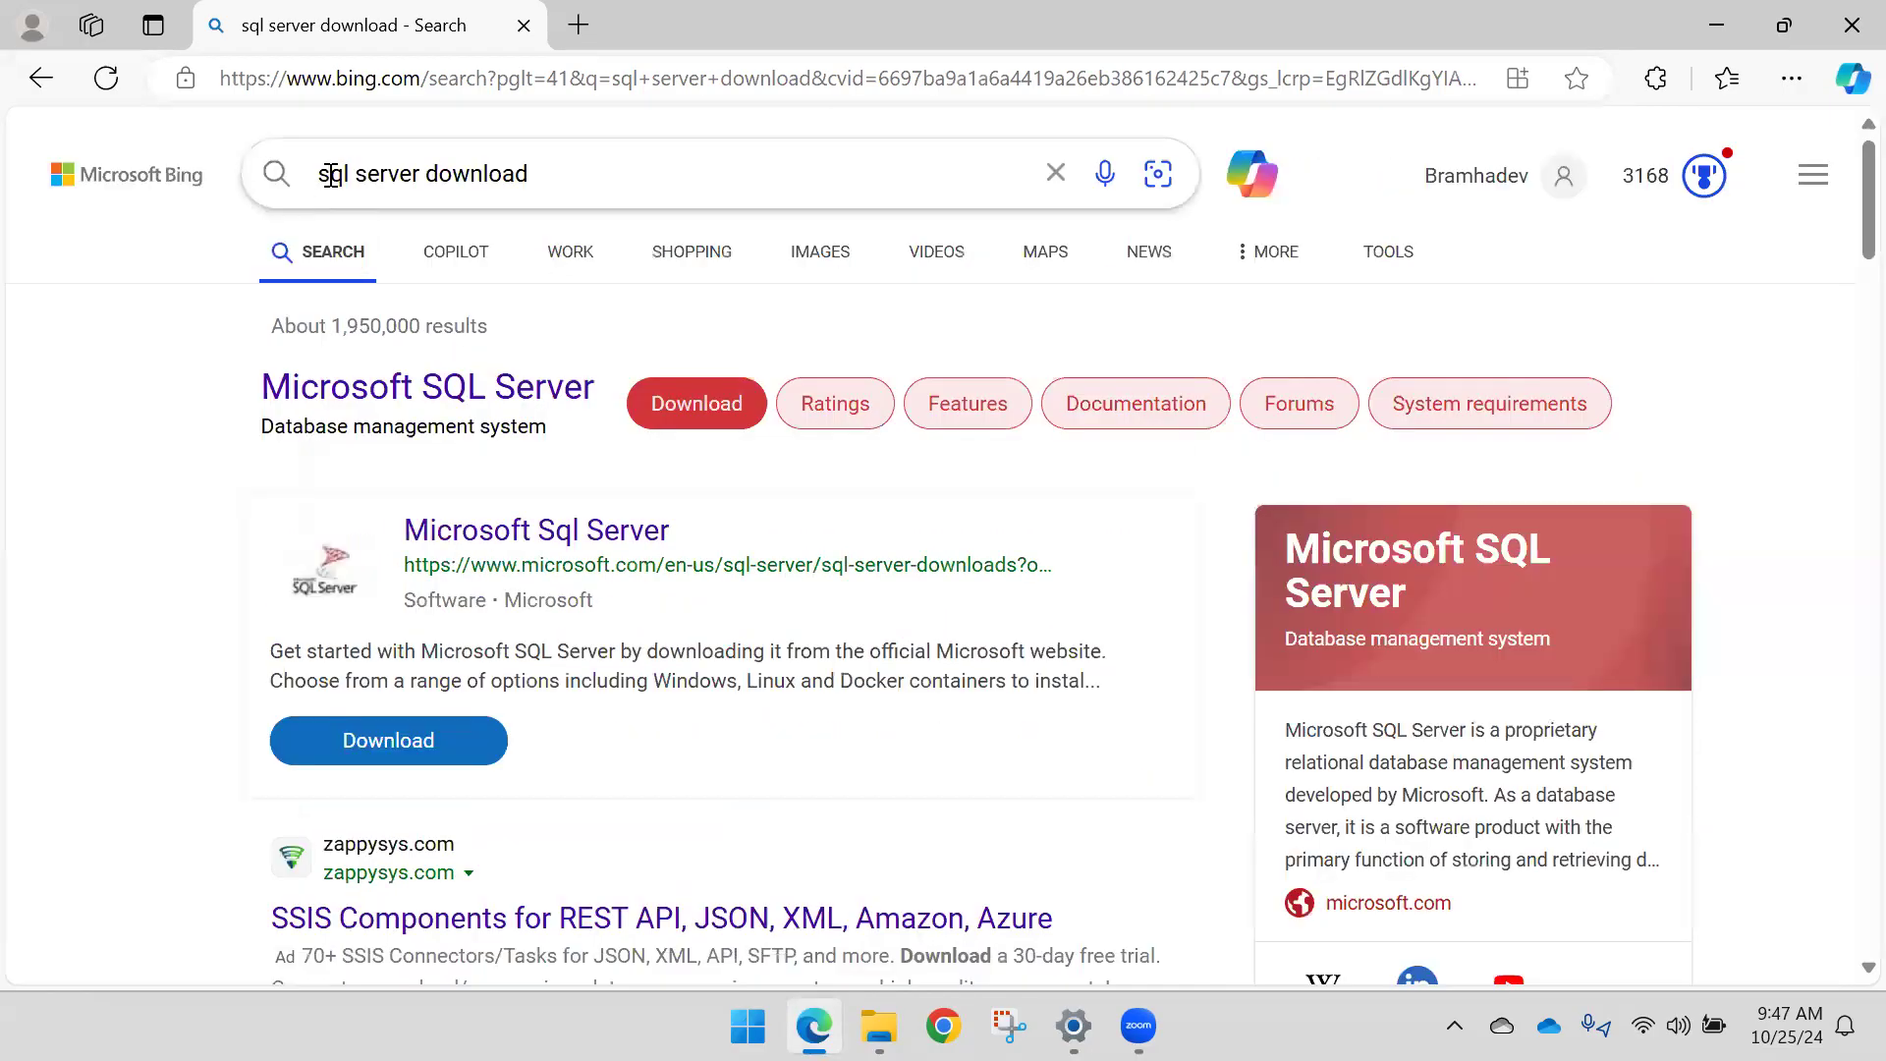
pyautogui.scroll(-10, 462, 275)
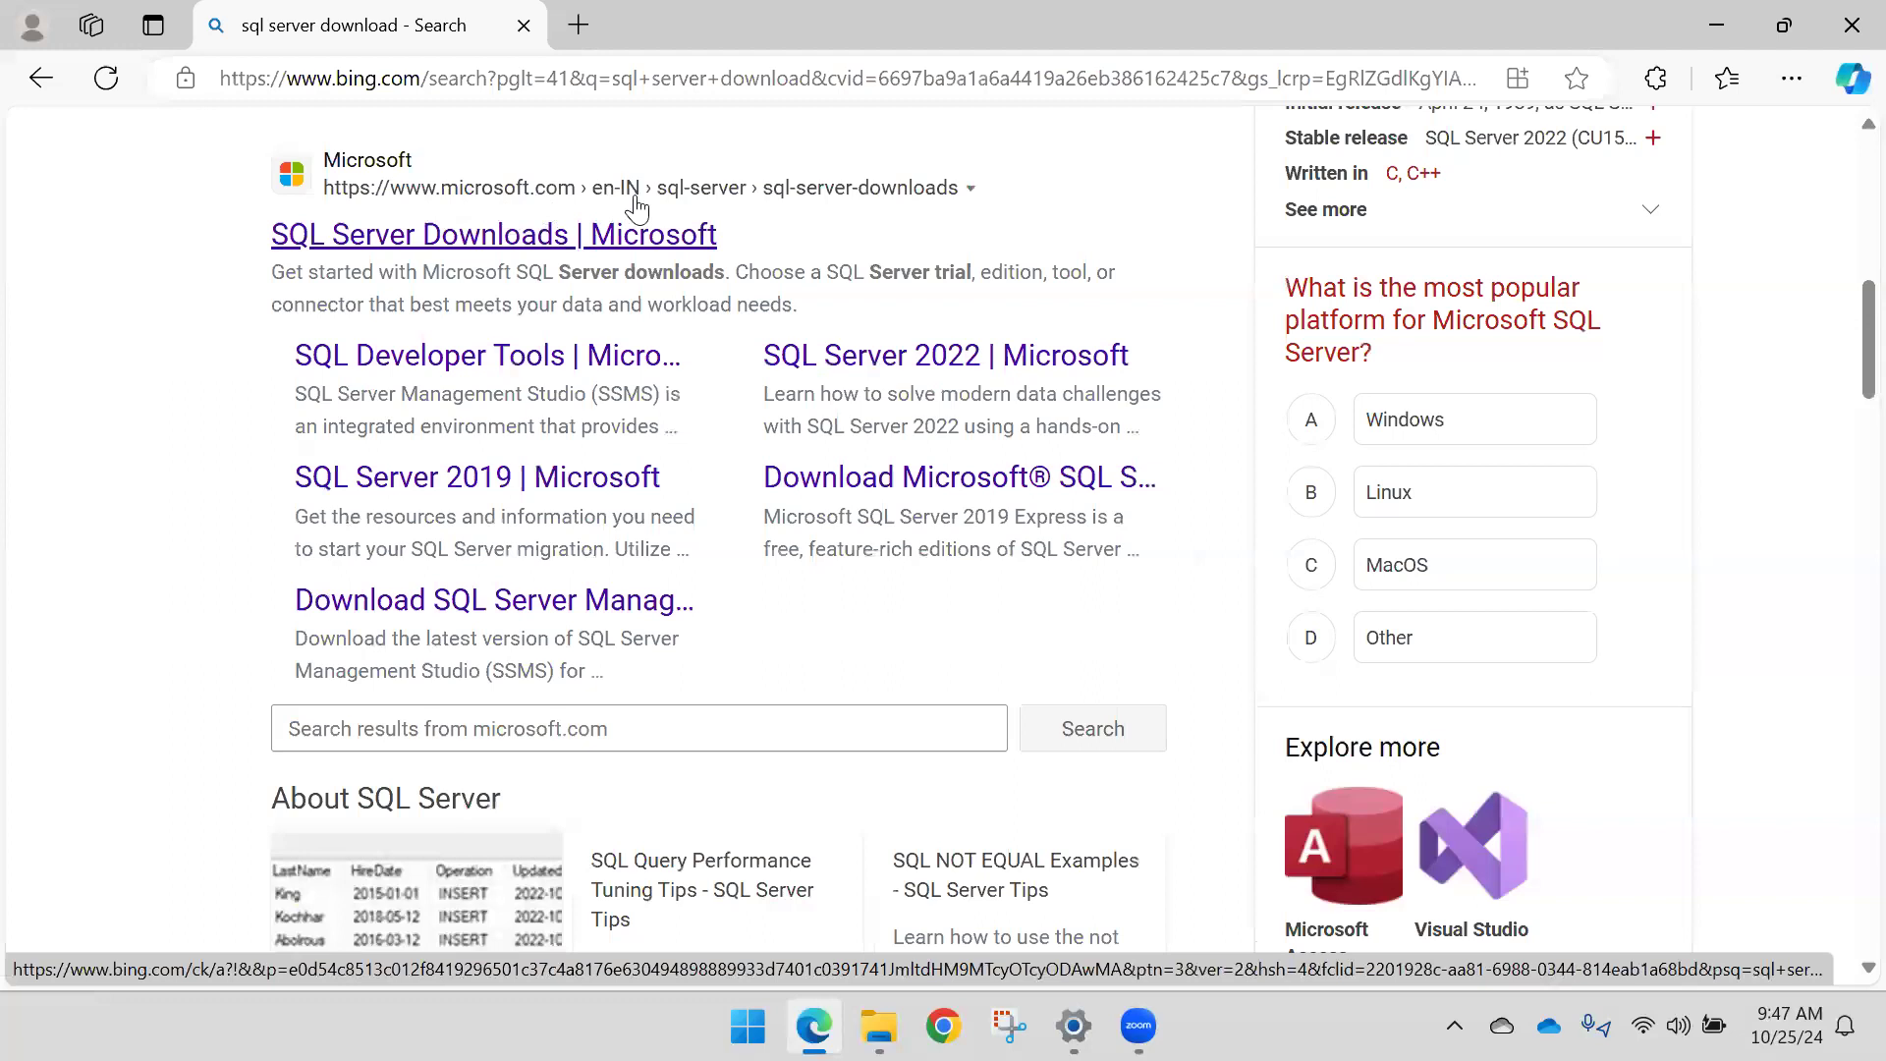
pyautogui.click(509, 254)
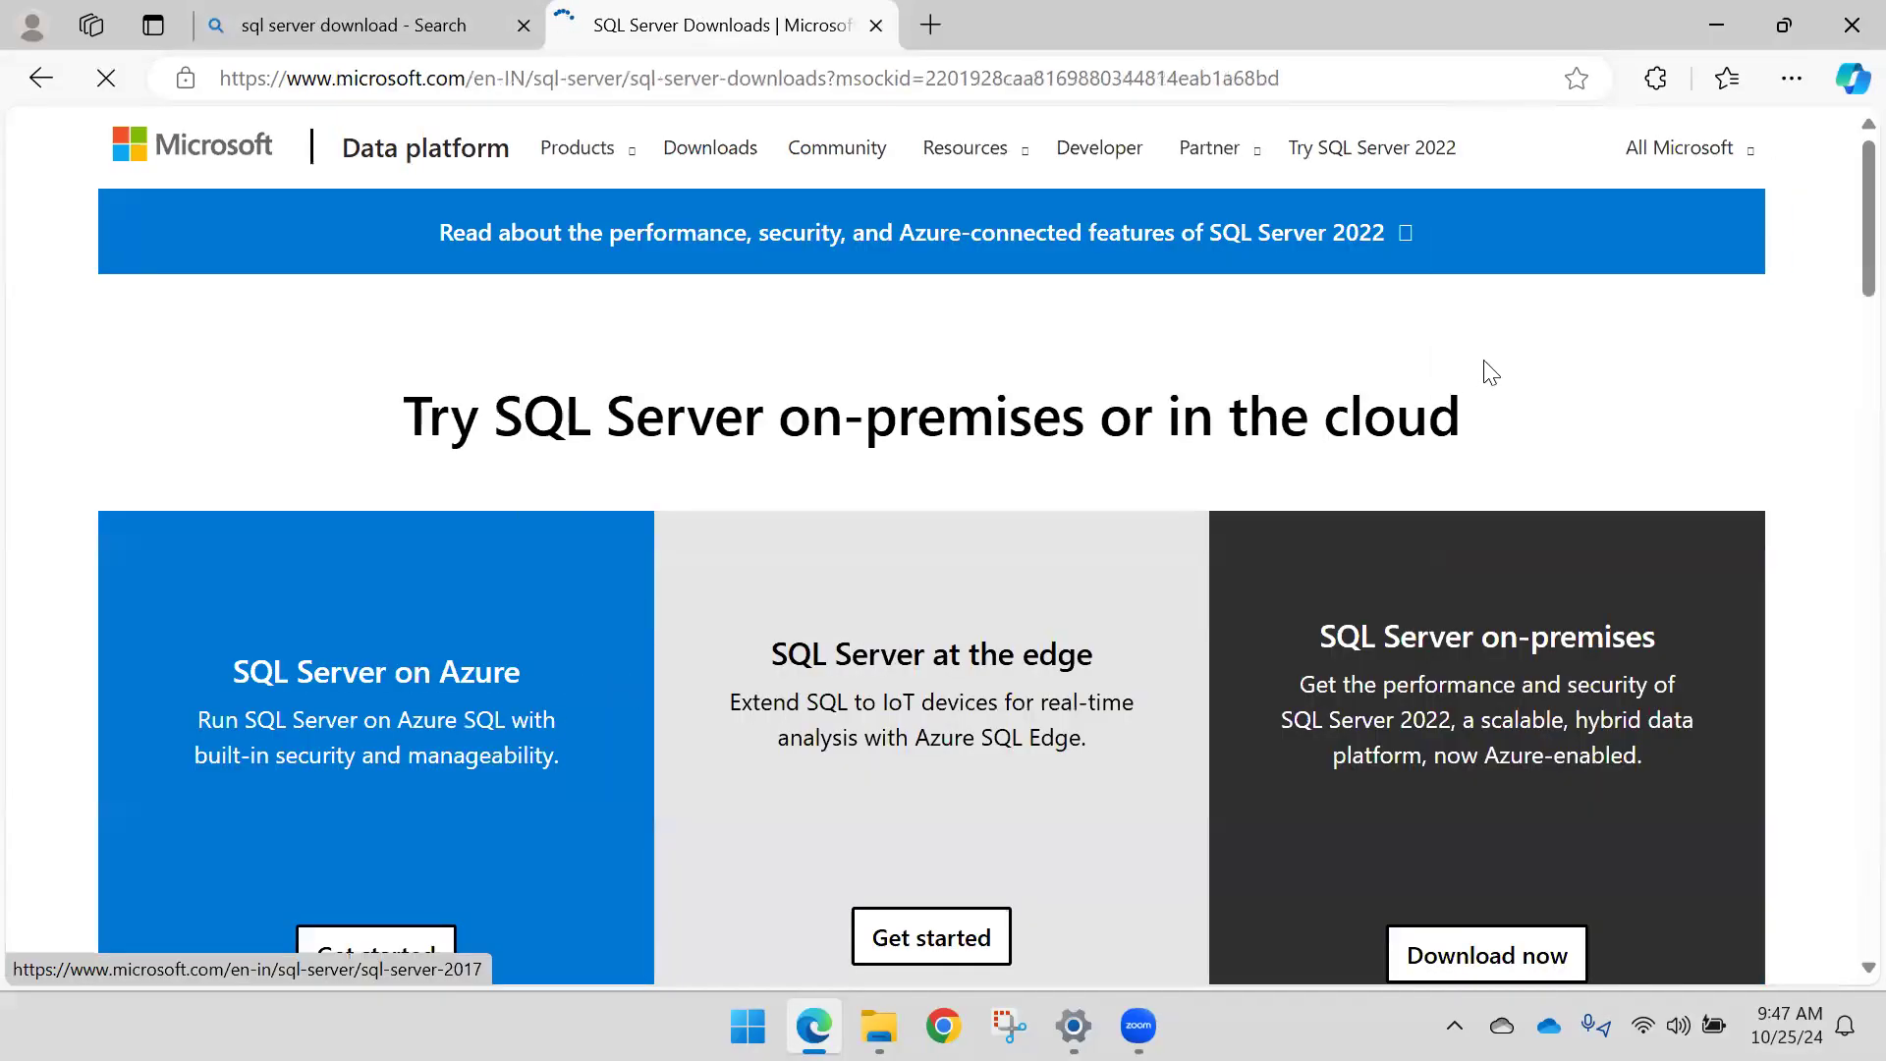
# Step: Examine the SQL Server on Azure, at the edge and on-premises options on the downloads page
pyautogui.scroll(-3, 855, 404)
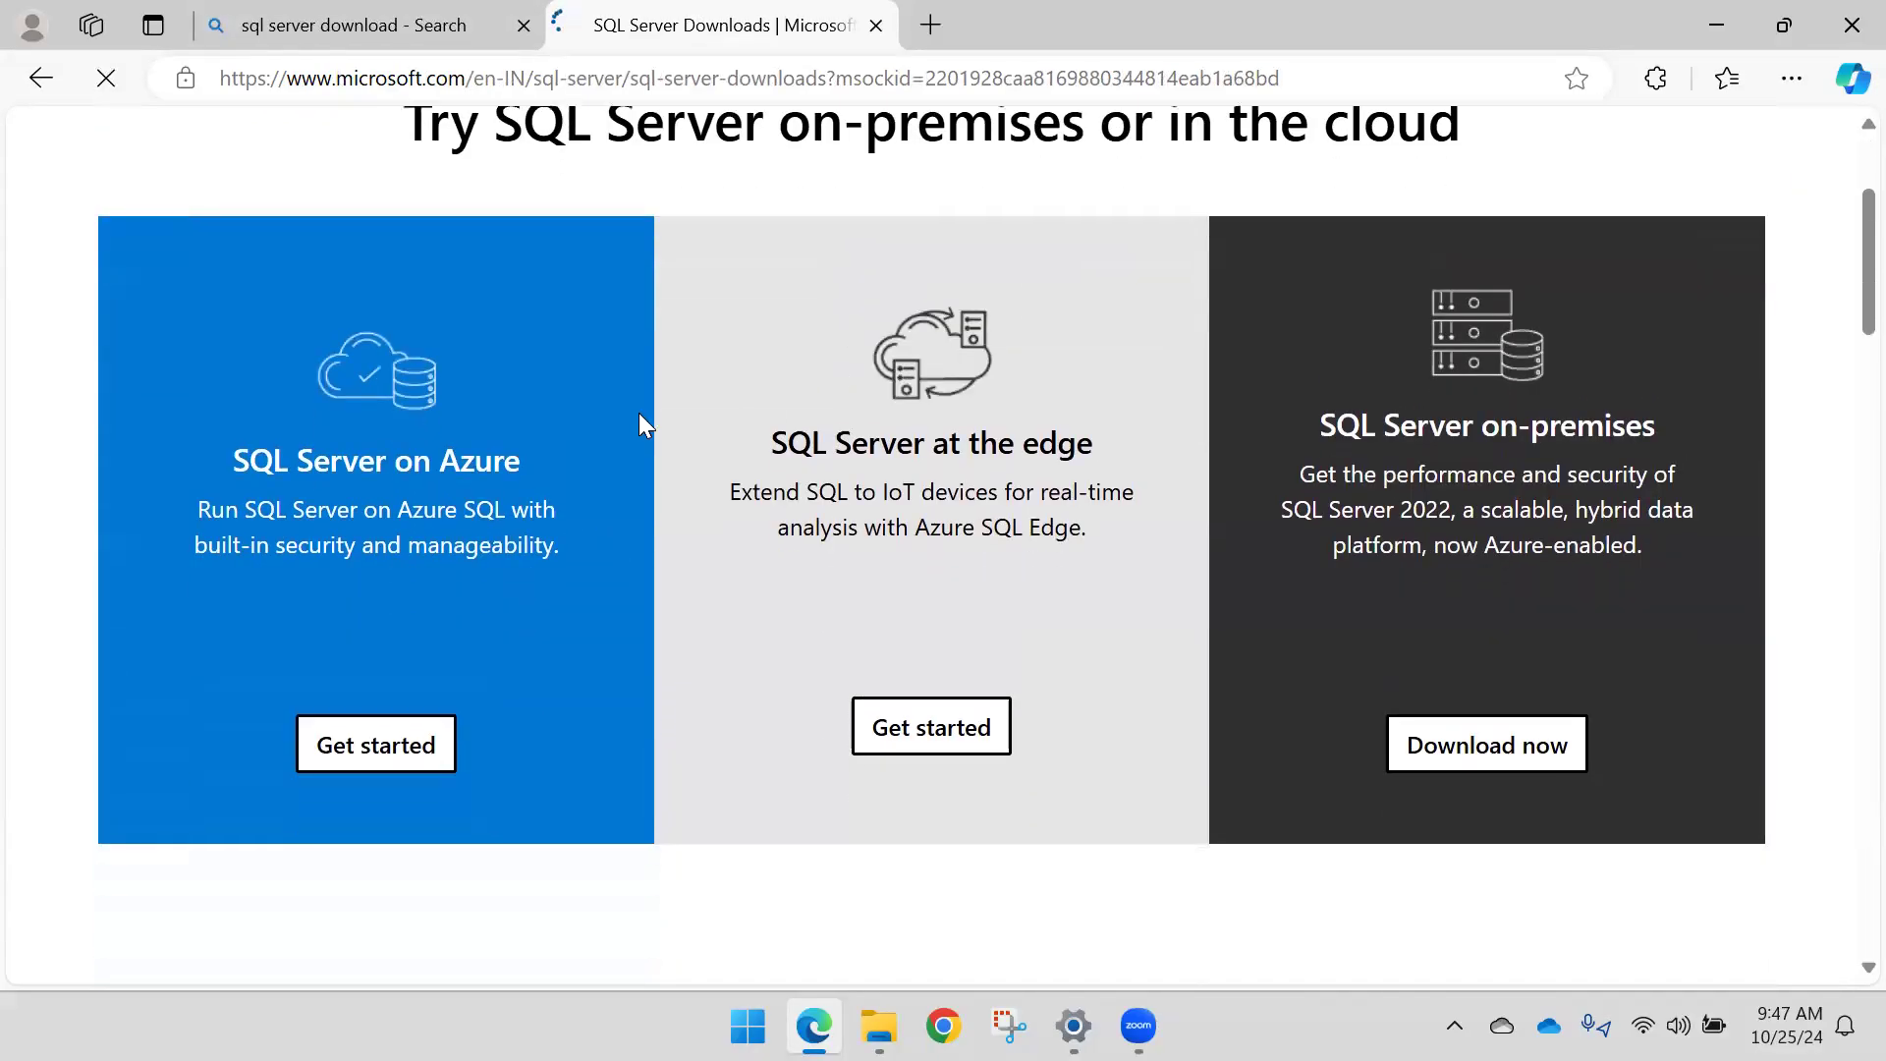
pyautogui.scroll(-2, 662, 399)
pyautogui.scroll(-2, 662, 399)
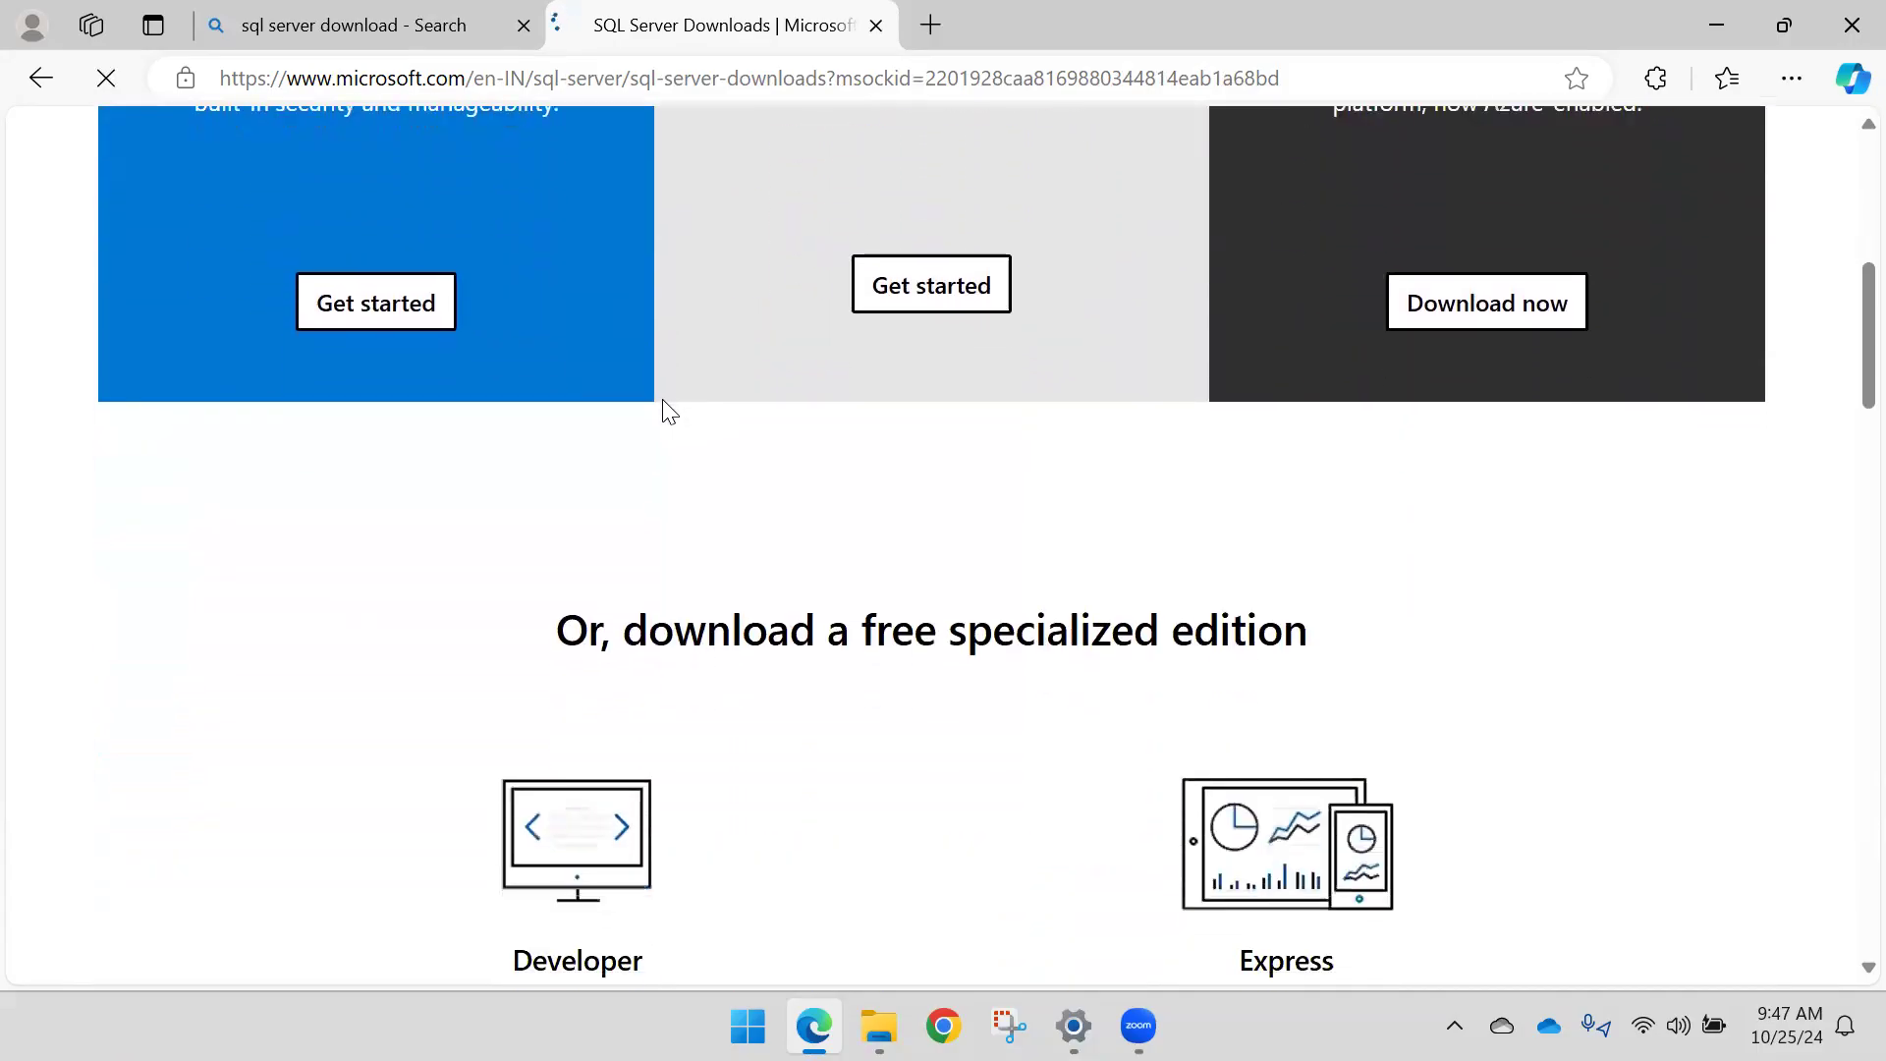
pyautogui.scroll(2, 662, 399)
pyautogui.scroll(2, 663, 399)
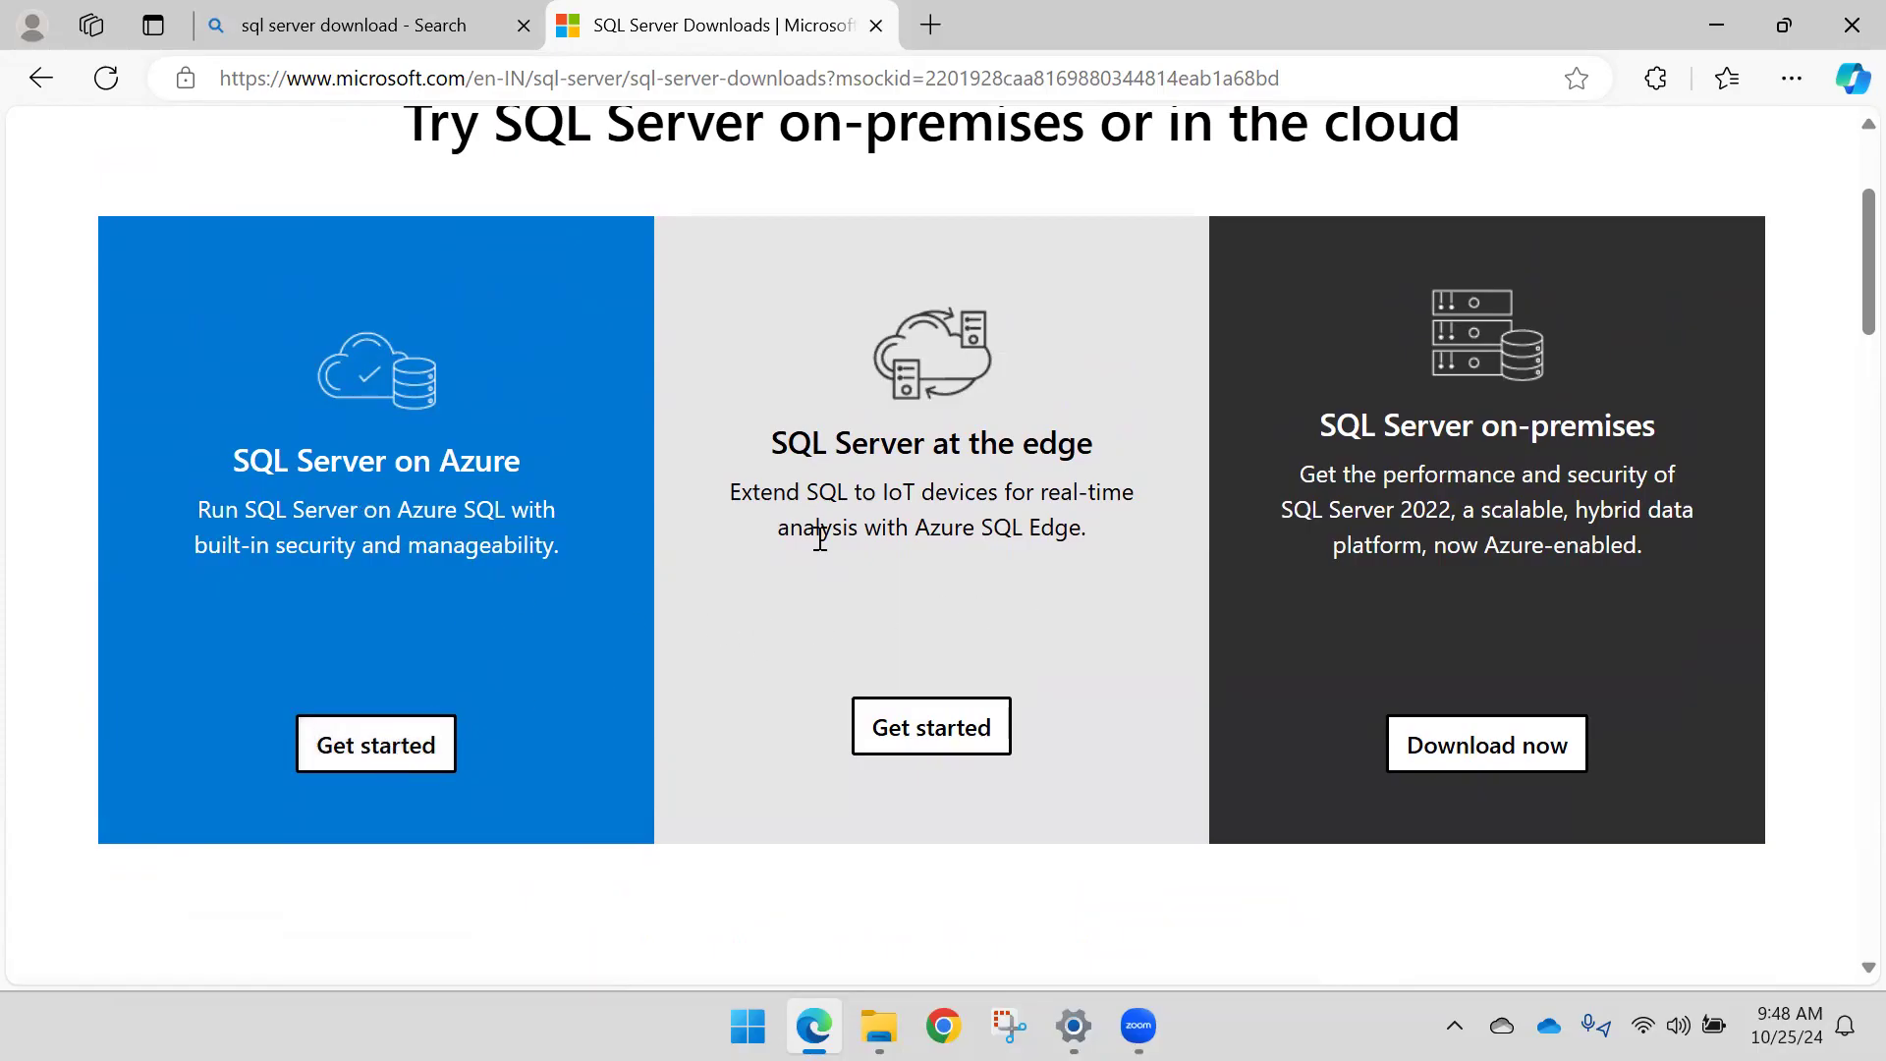
pyautogui.scroll(-1, 830, 511)
pyautogui.scroll(1, 868, 468)
pyautogui.scroll(3, 697, 650)
pyautogui.scroll(-3, 687, 590)
pyautogui.scroll(-1, 1495, 432)
pyautogui.scroll(1, 1483, 428)
pyautogui.scroll(-2, 1395, 478)
pyautogui.scroll(1, 1350, 462)
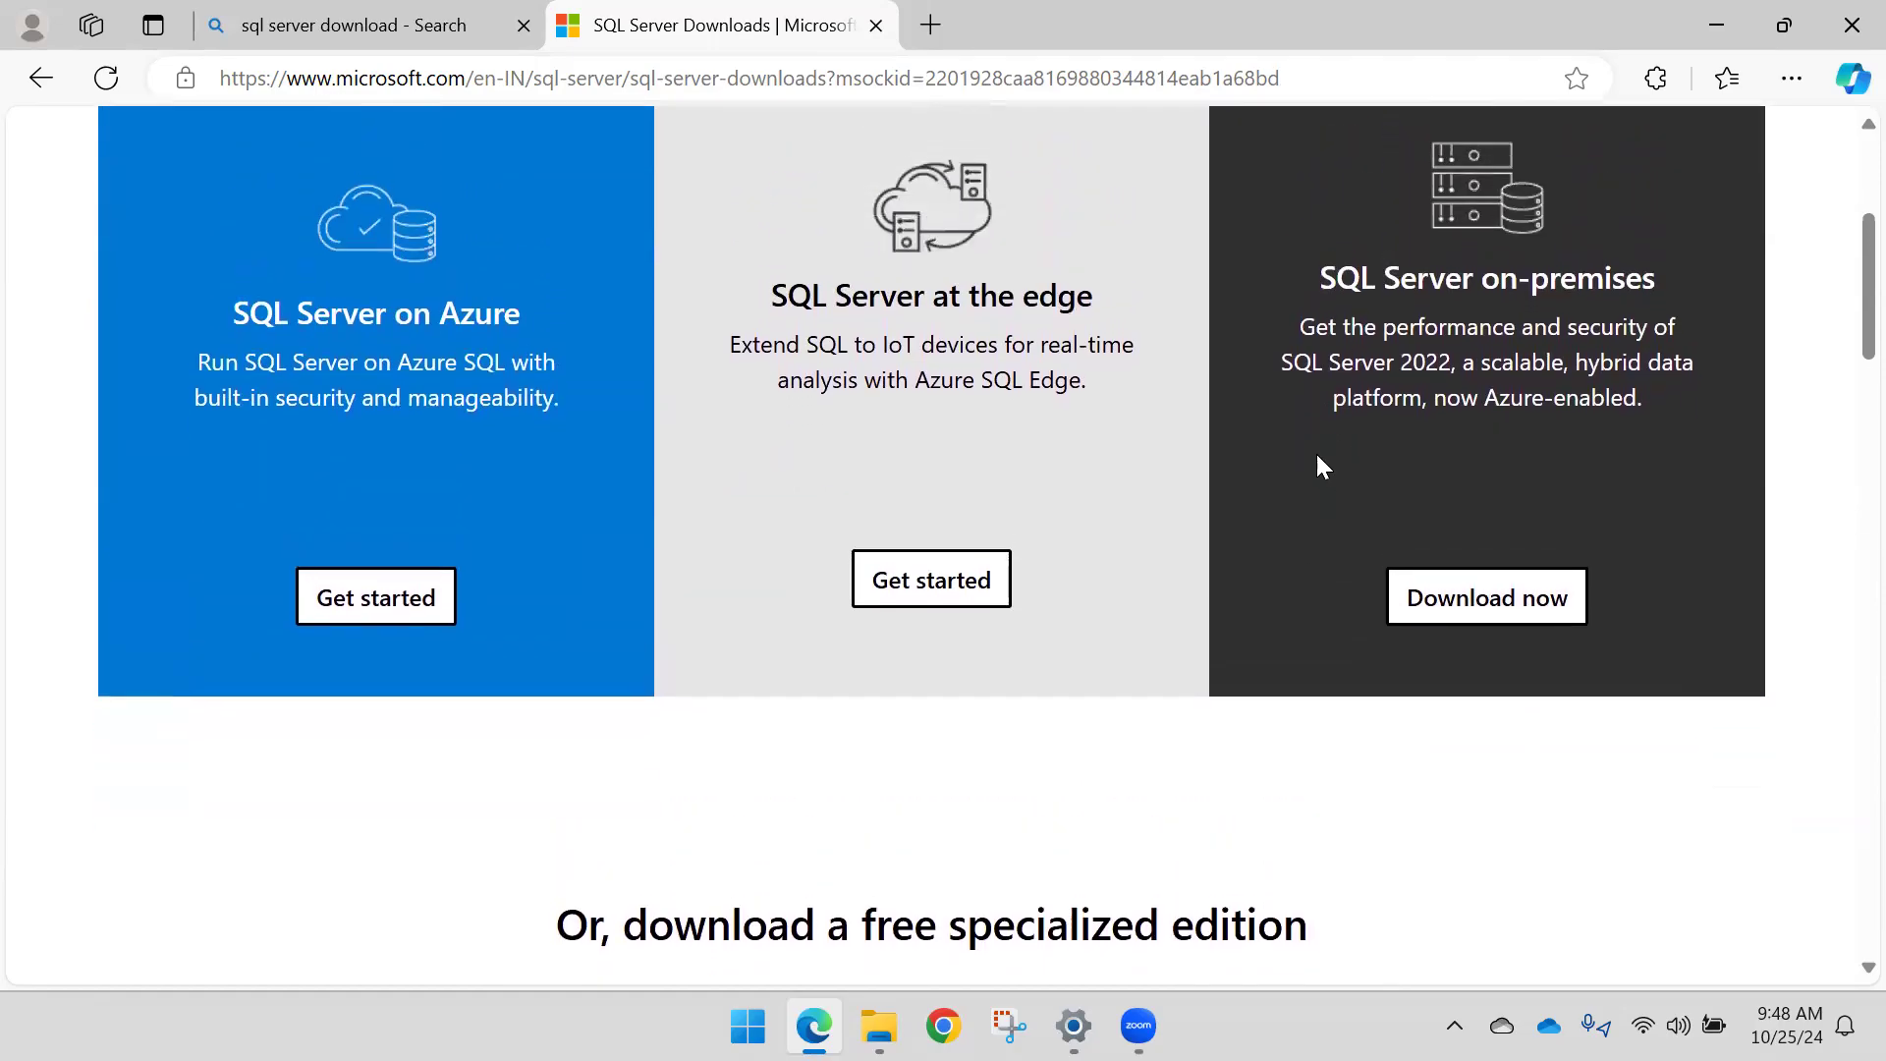
# Step: Download the installer for the free SQL Server 2022 Developer edition and wait for the download to complete
pyautogui.scroll(-3, 1316, 461)
pyautogui.scroll(-3, 1048, 526)
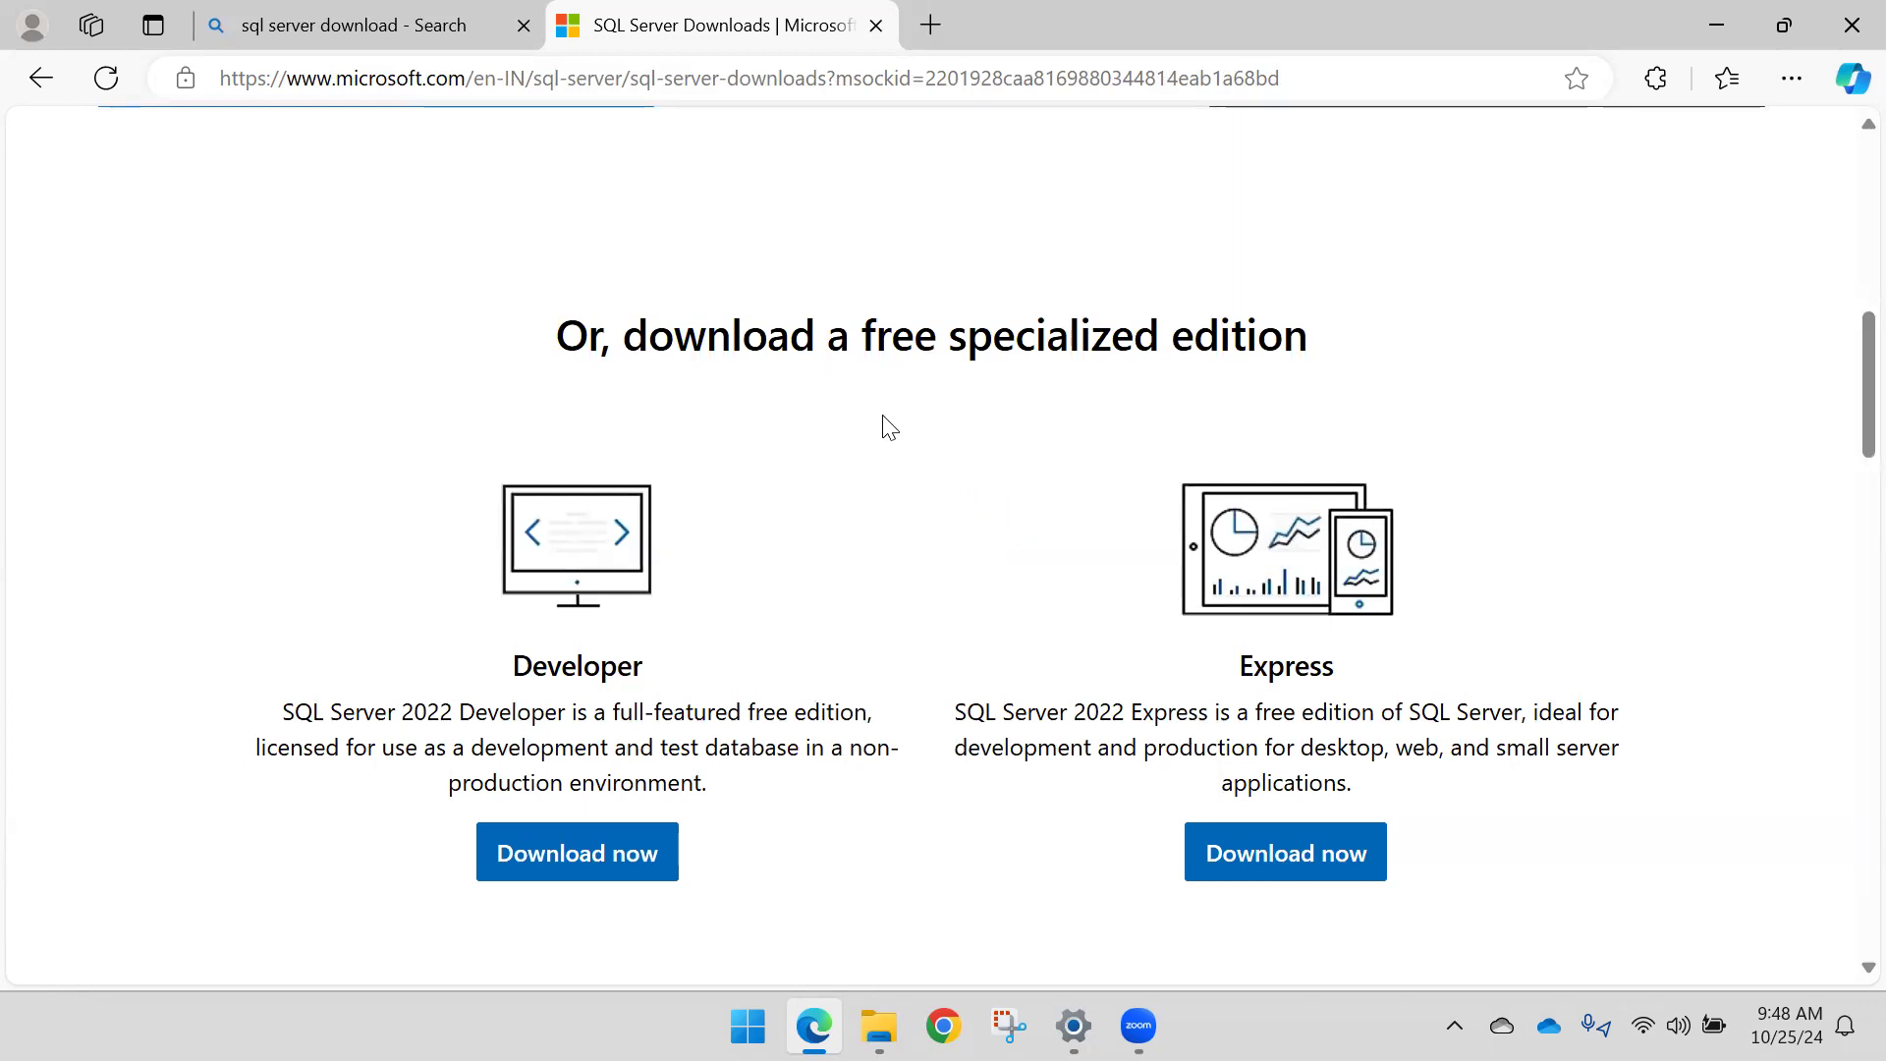
pyautogui.scroll(-3, 859, 425)
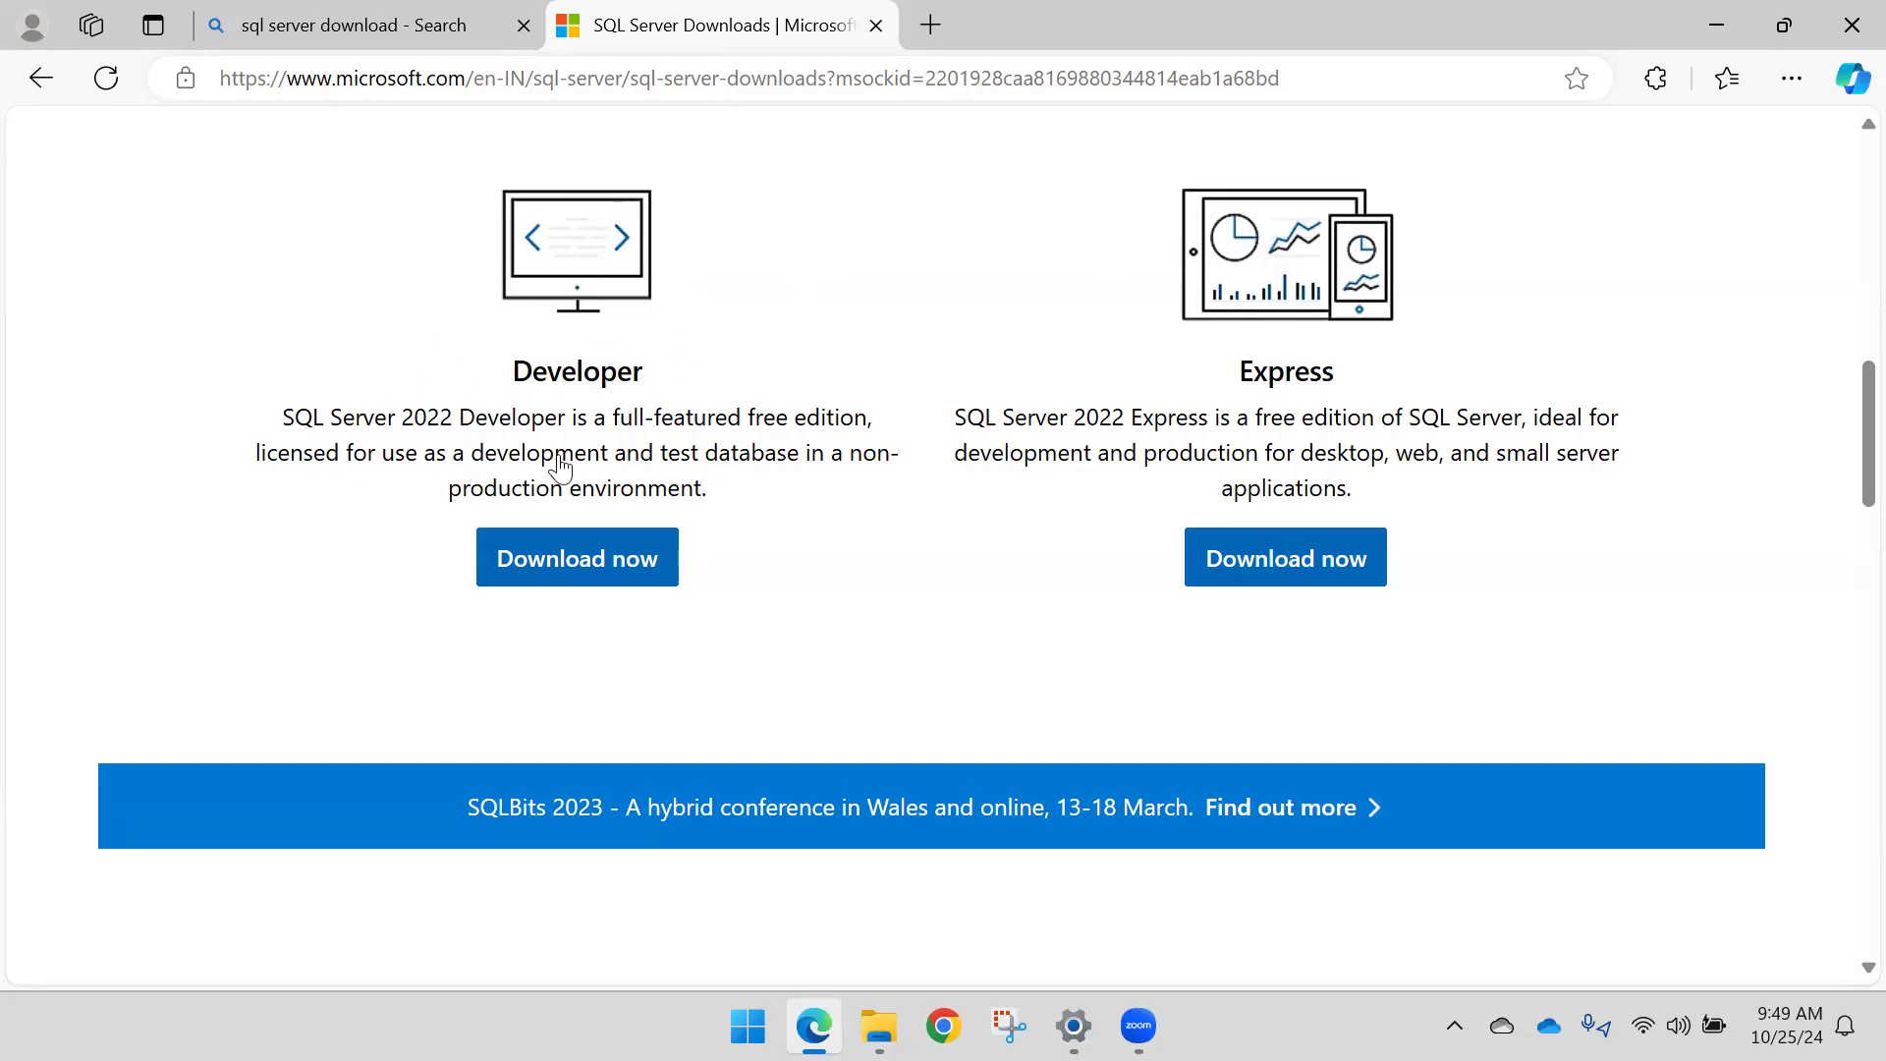
pyautogui.scroll(1, 569, 424)
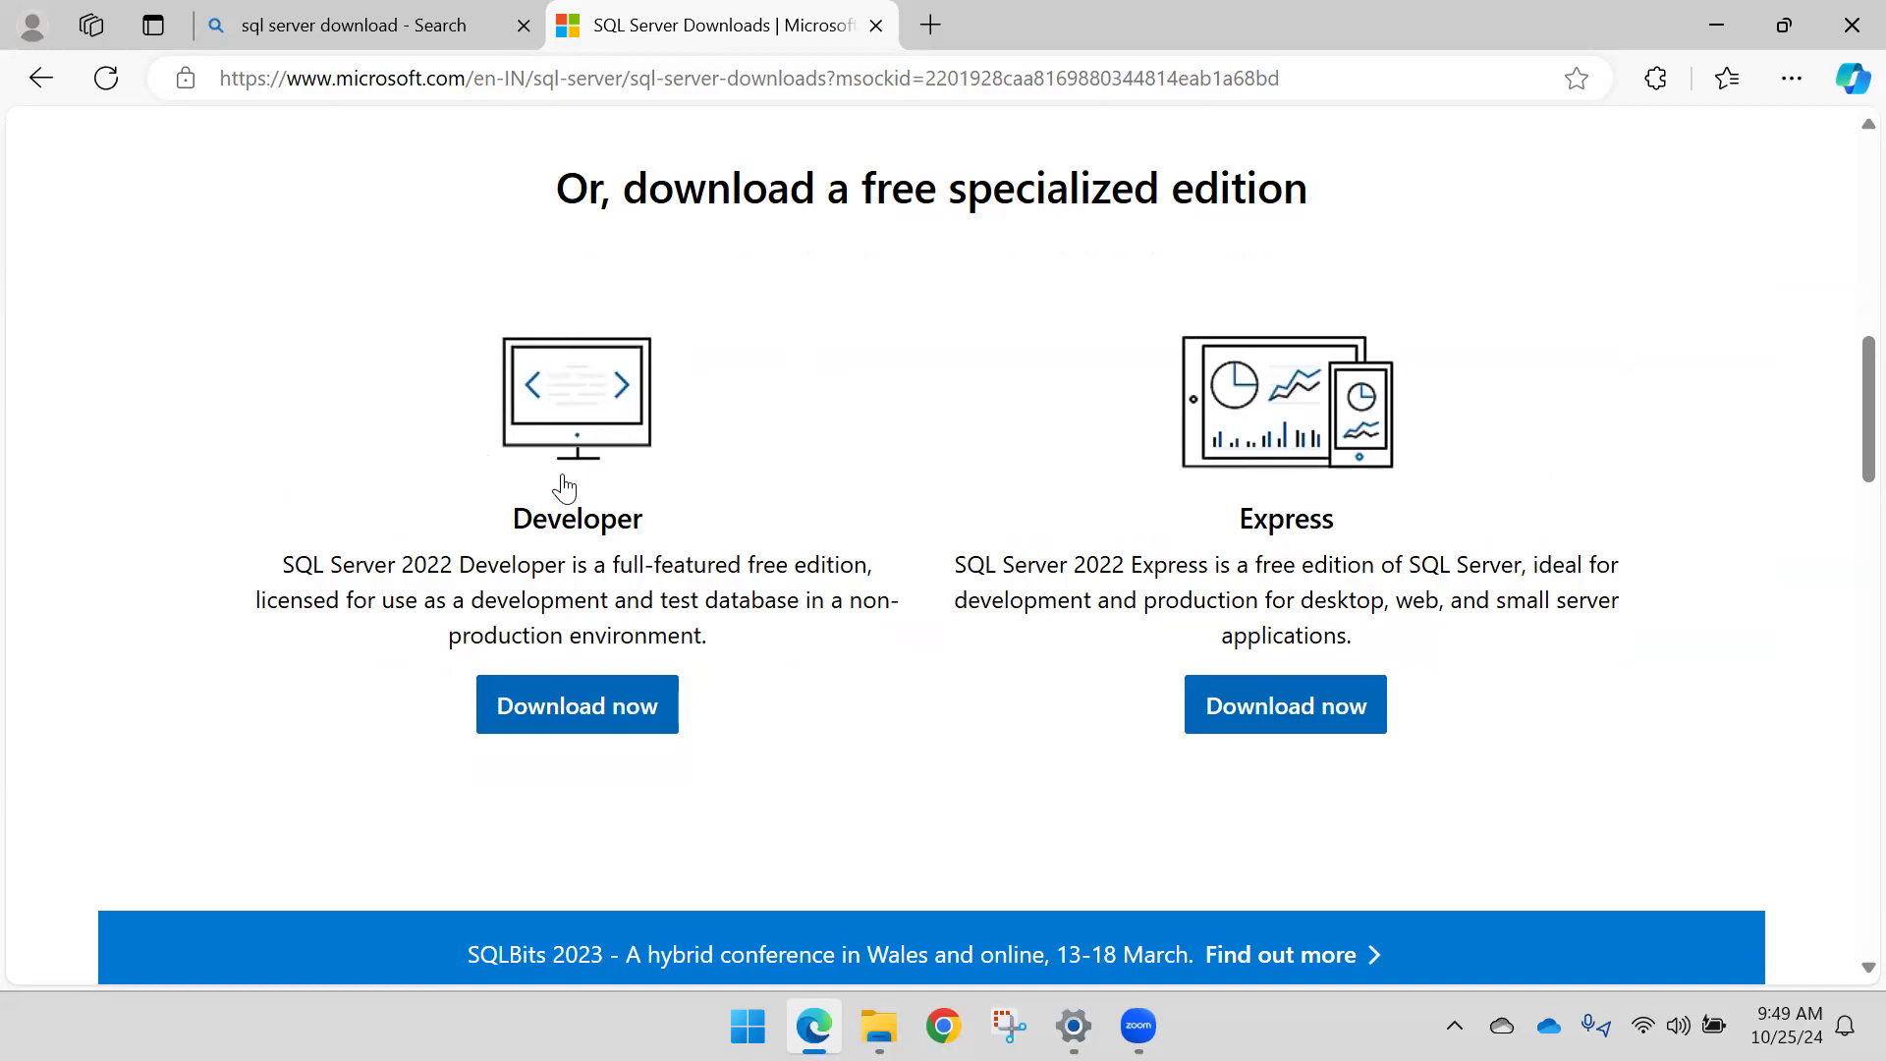
pyautogui.scroll(1, 565, 471)
pyautogui.scroll(2, 550, 578)
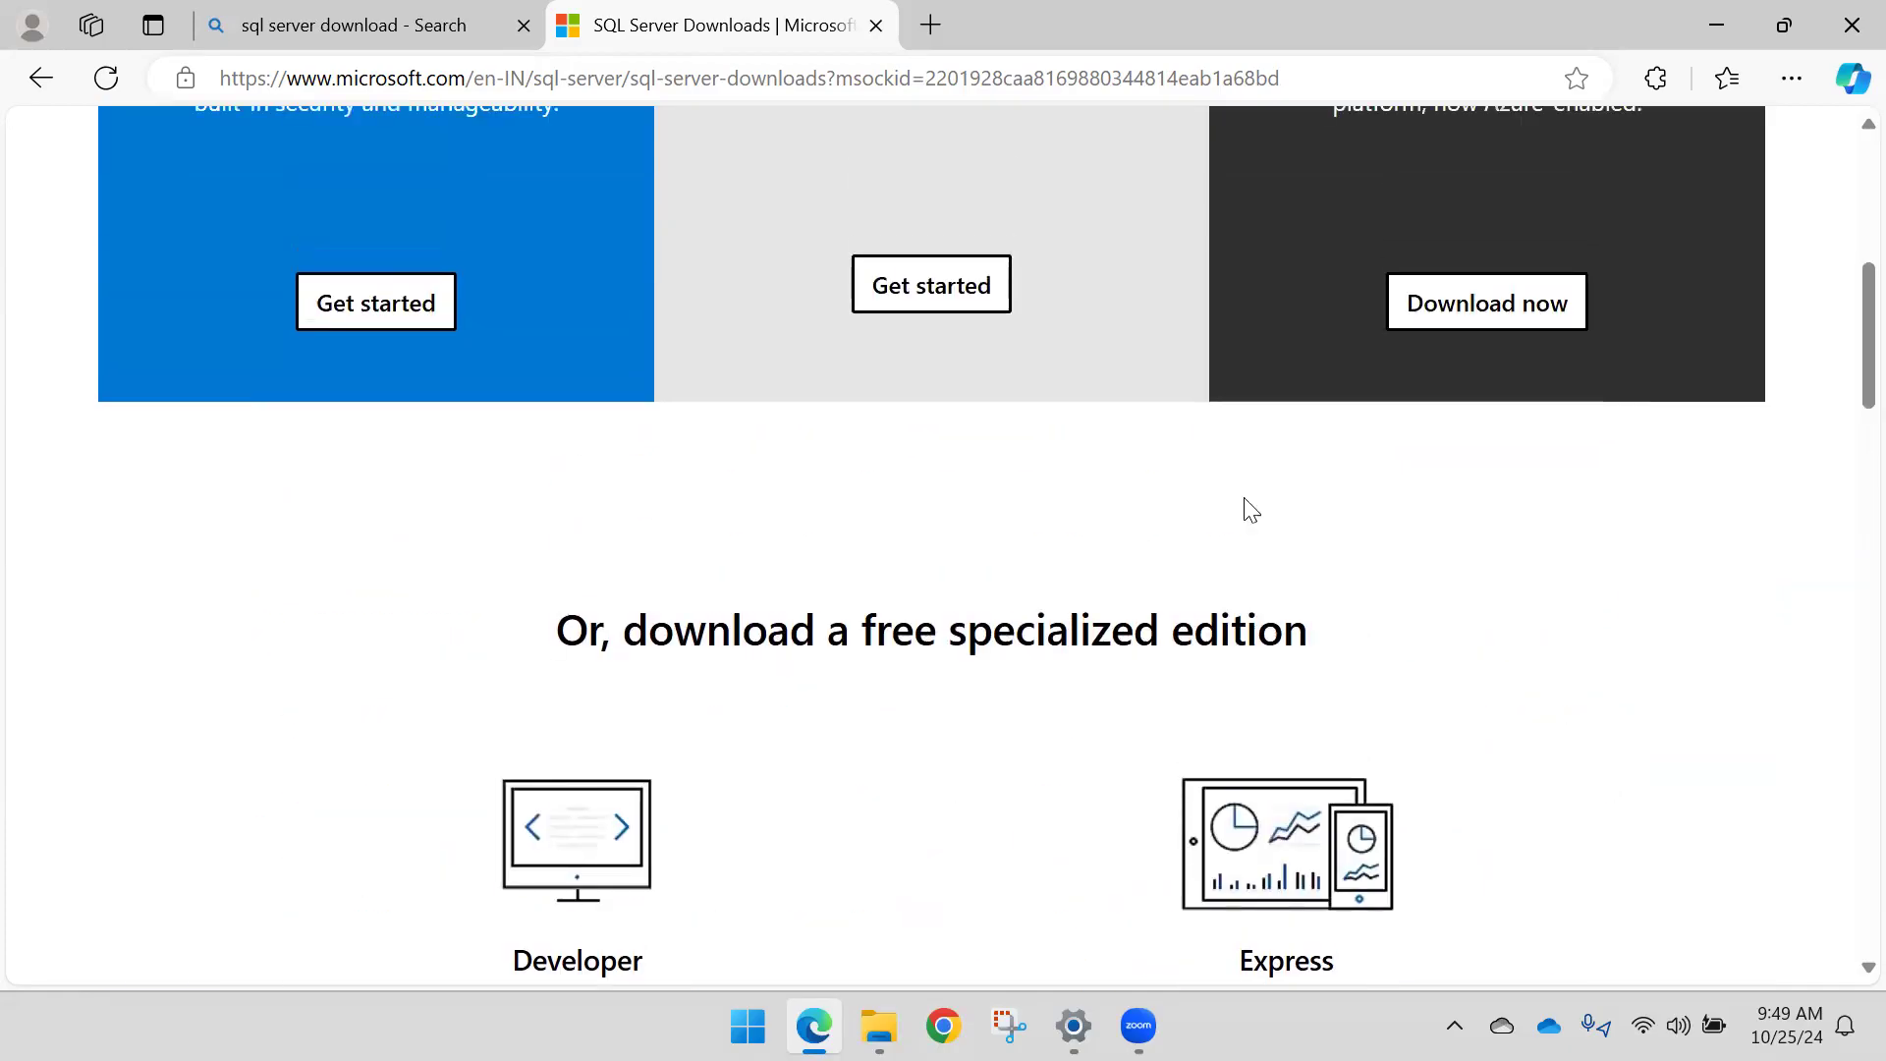
pyautogui.scroll(2, 1128, 535)
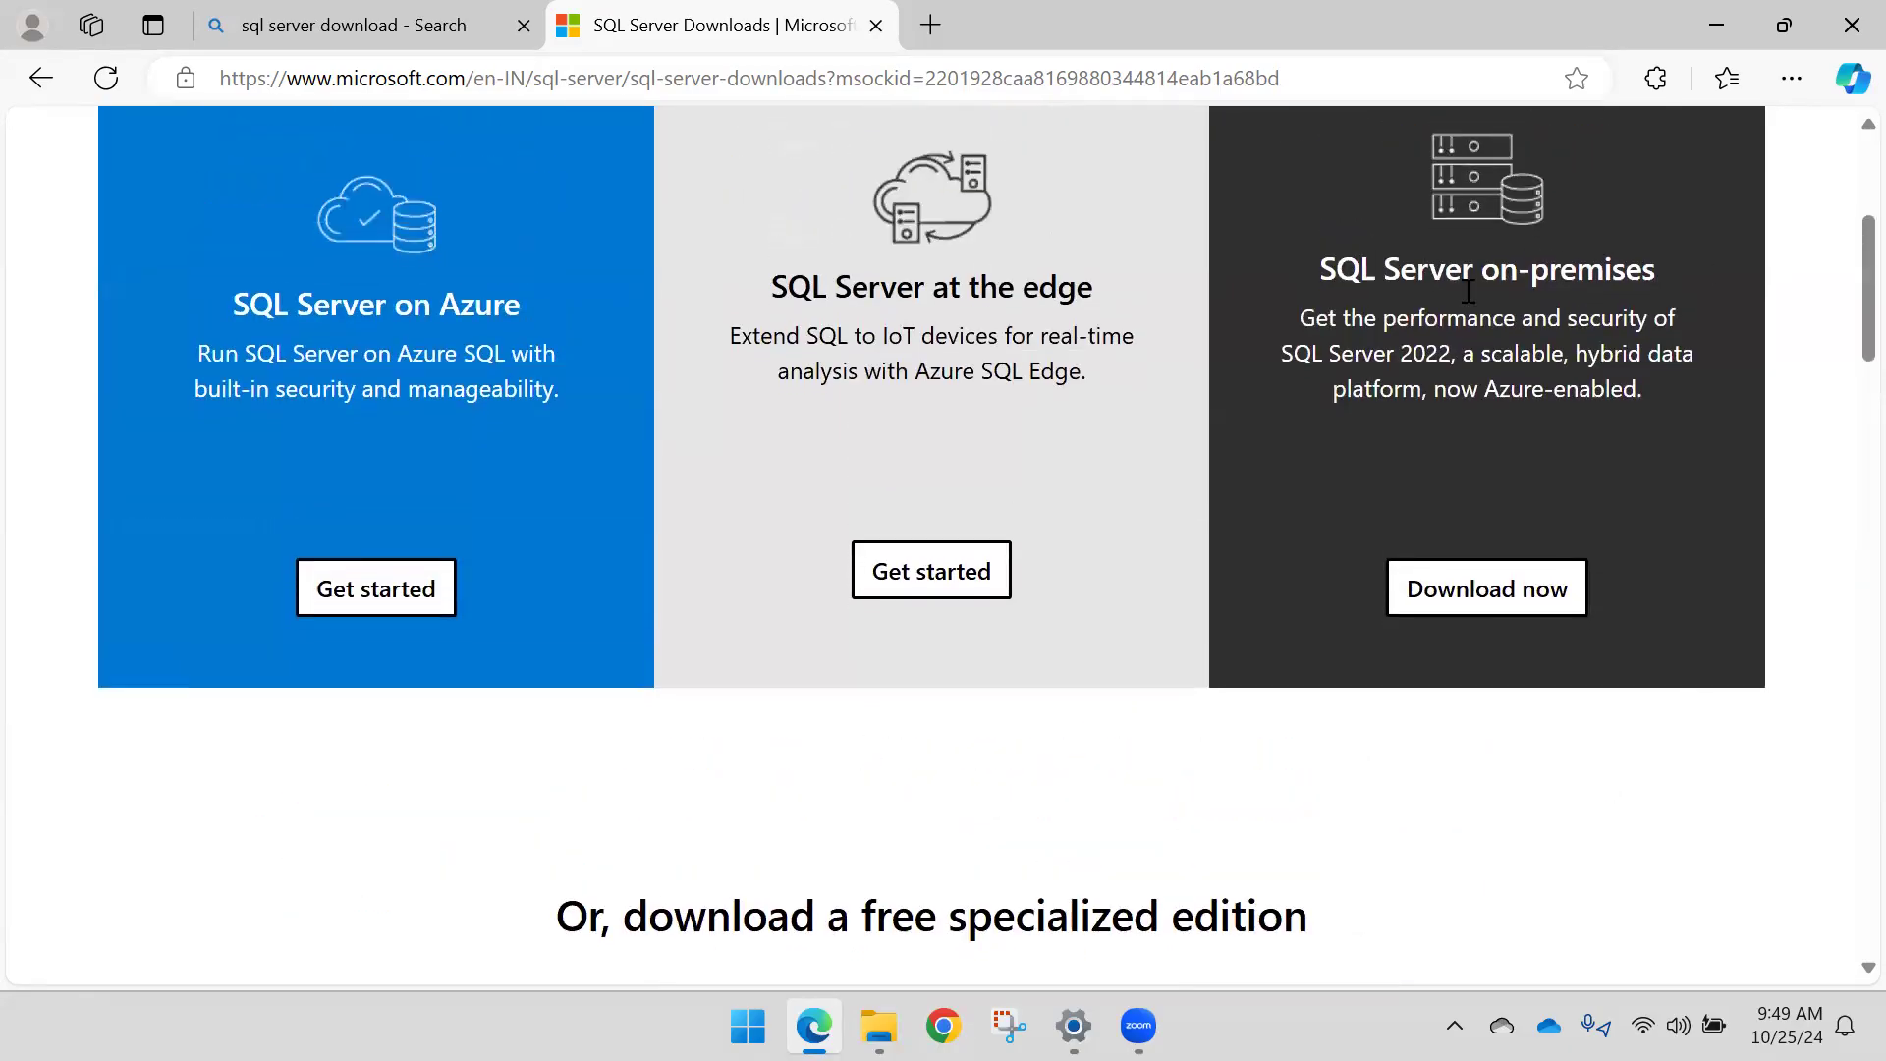
pyautogui.scroll(-4, 1432, 294)
pyautogui.scroll(-2, 779, 429)
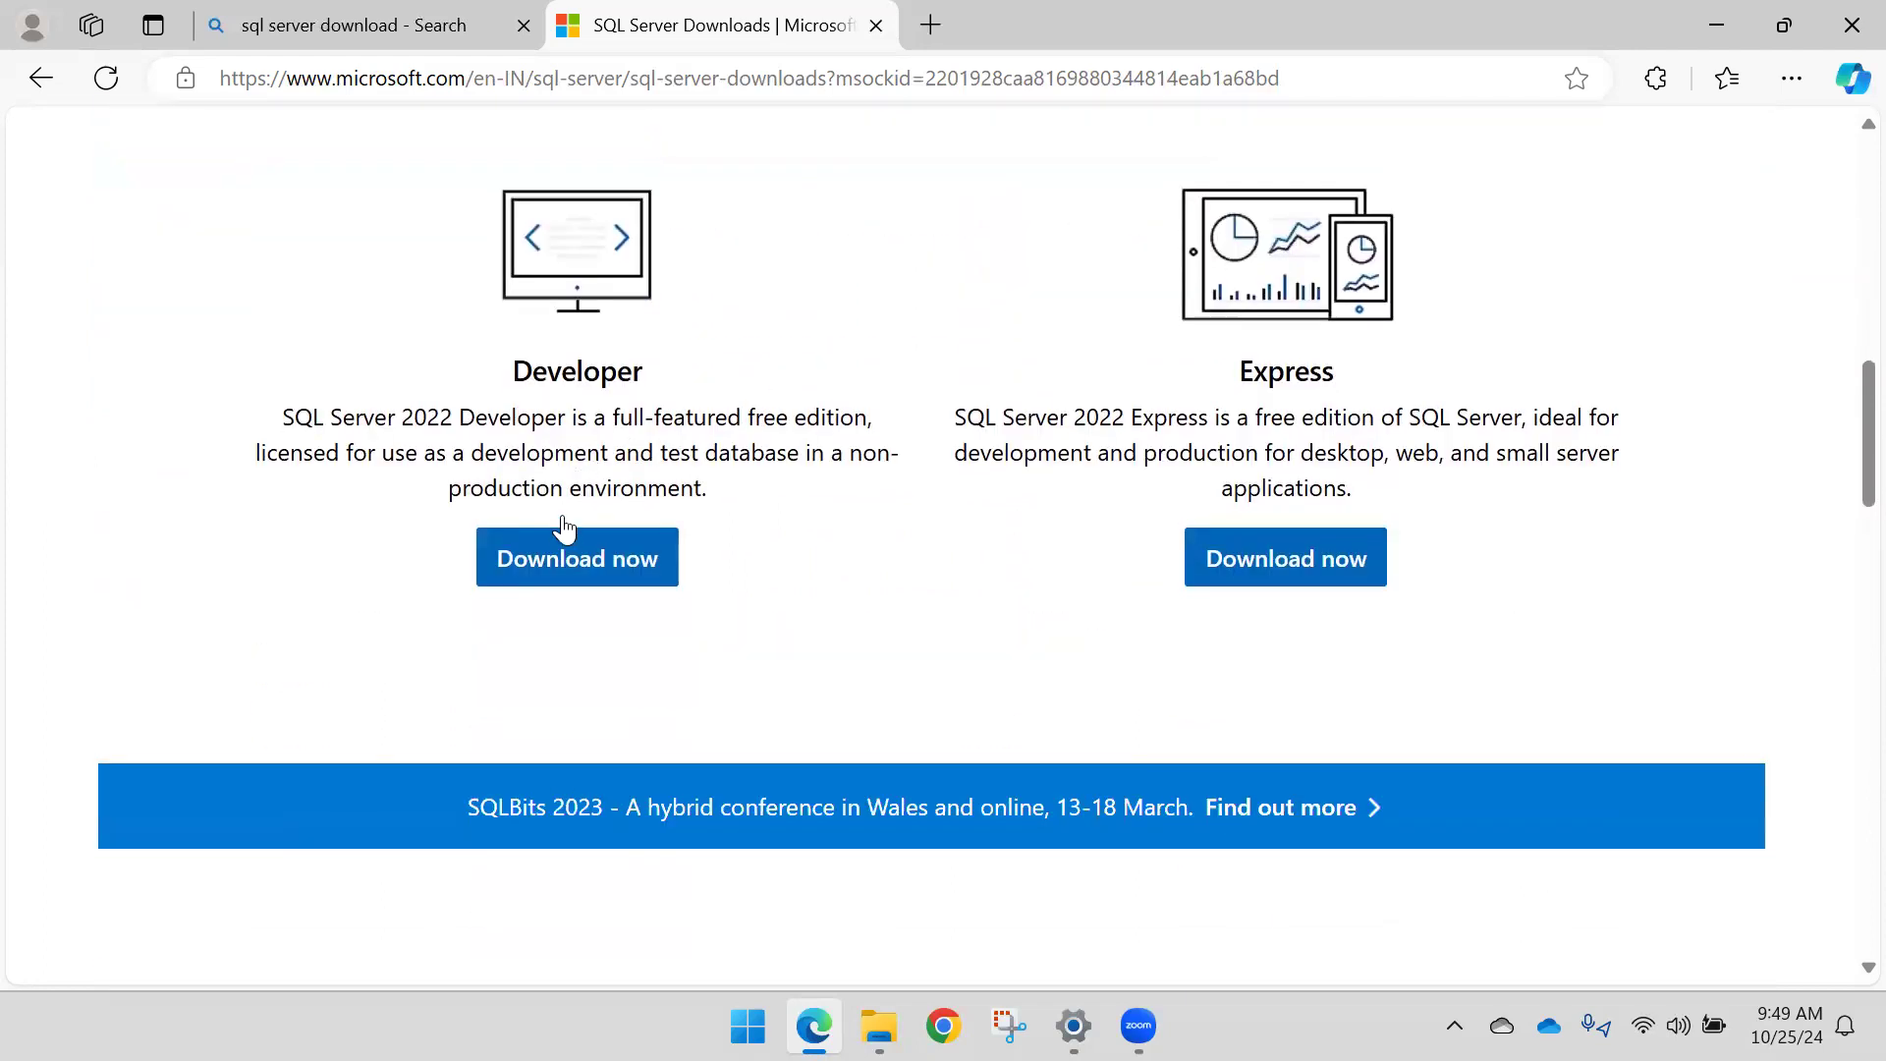
pyautogui.click(559, 556)
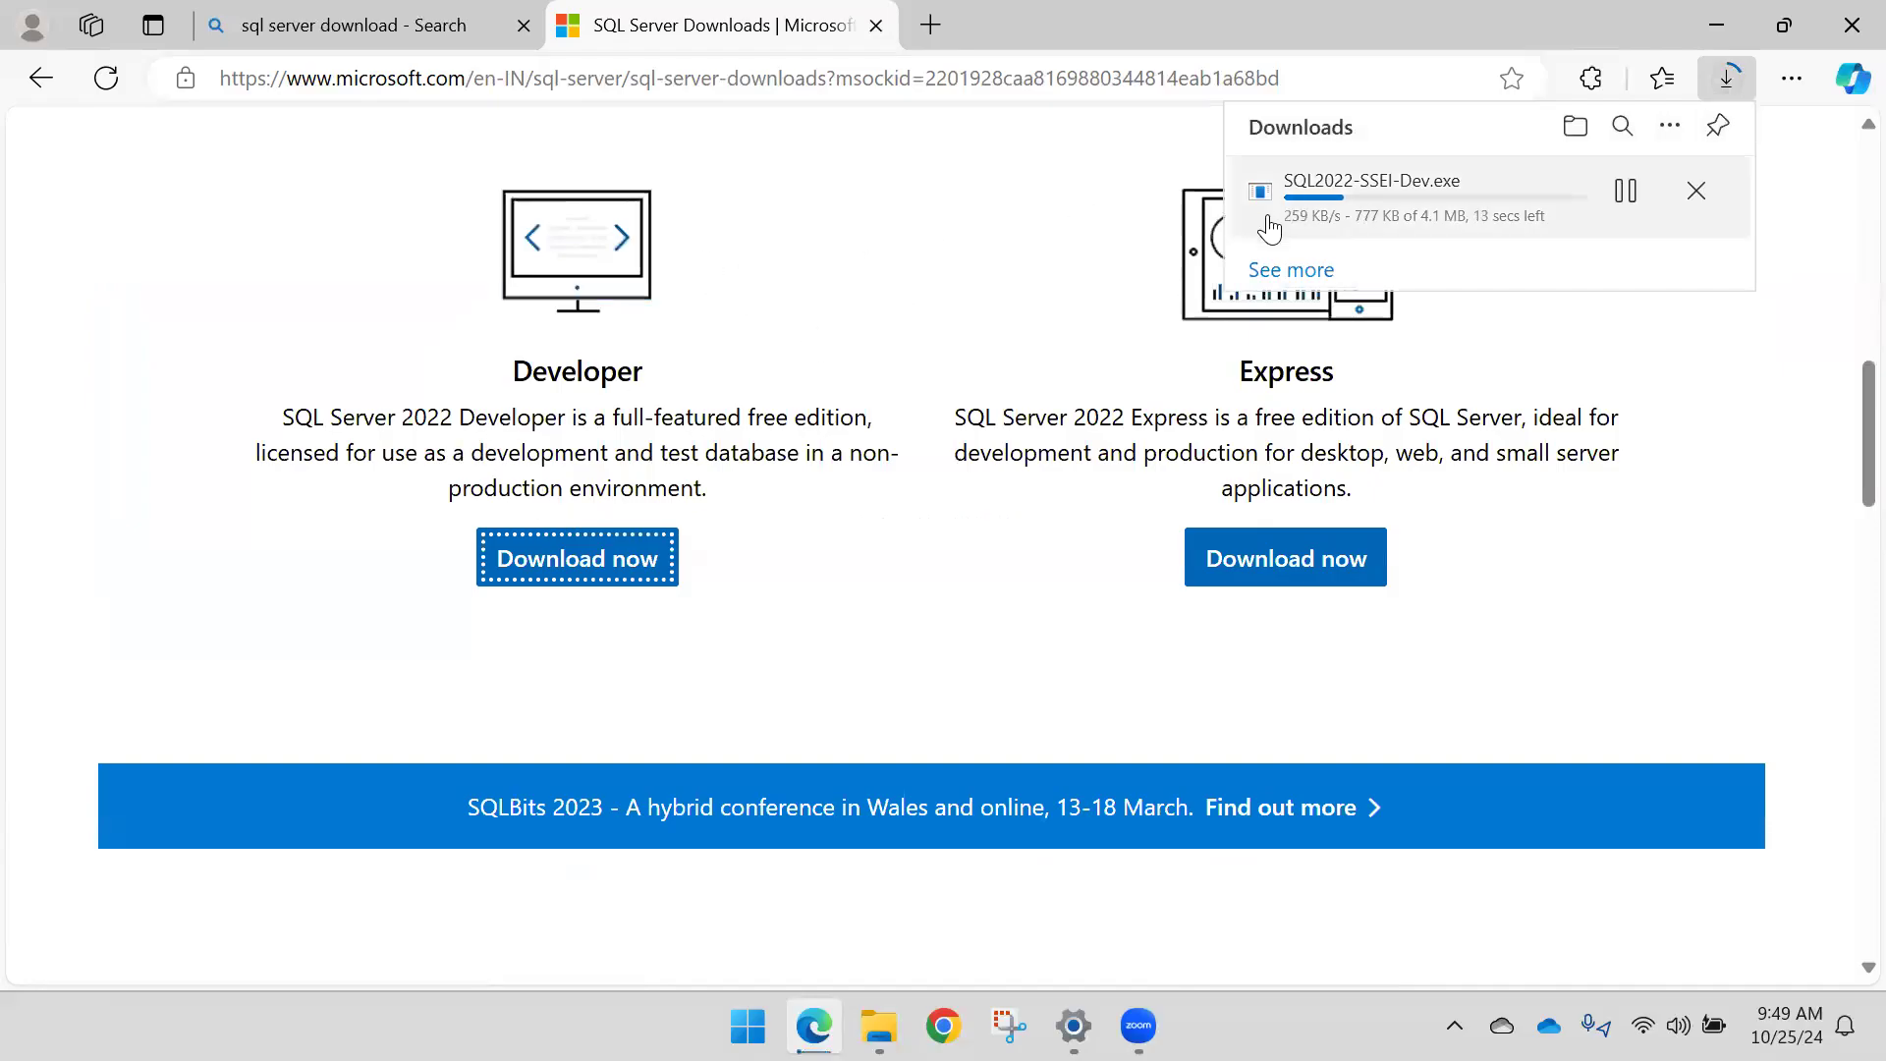
pyautogui.moveTo(1452, 240)
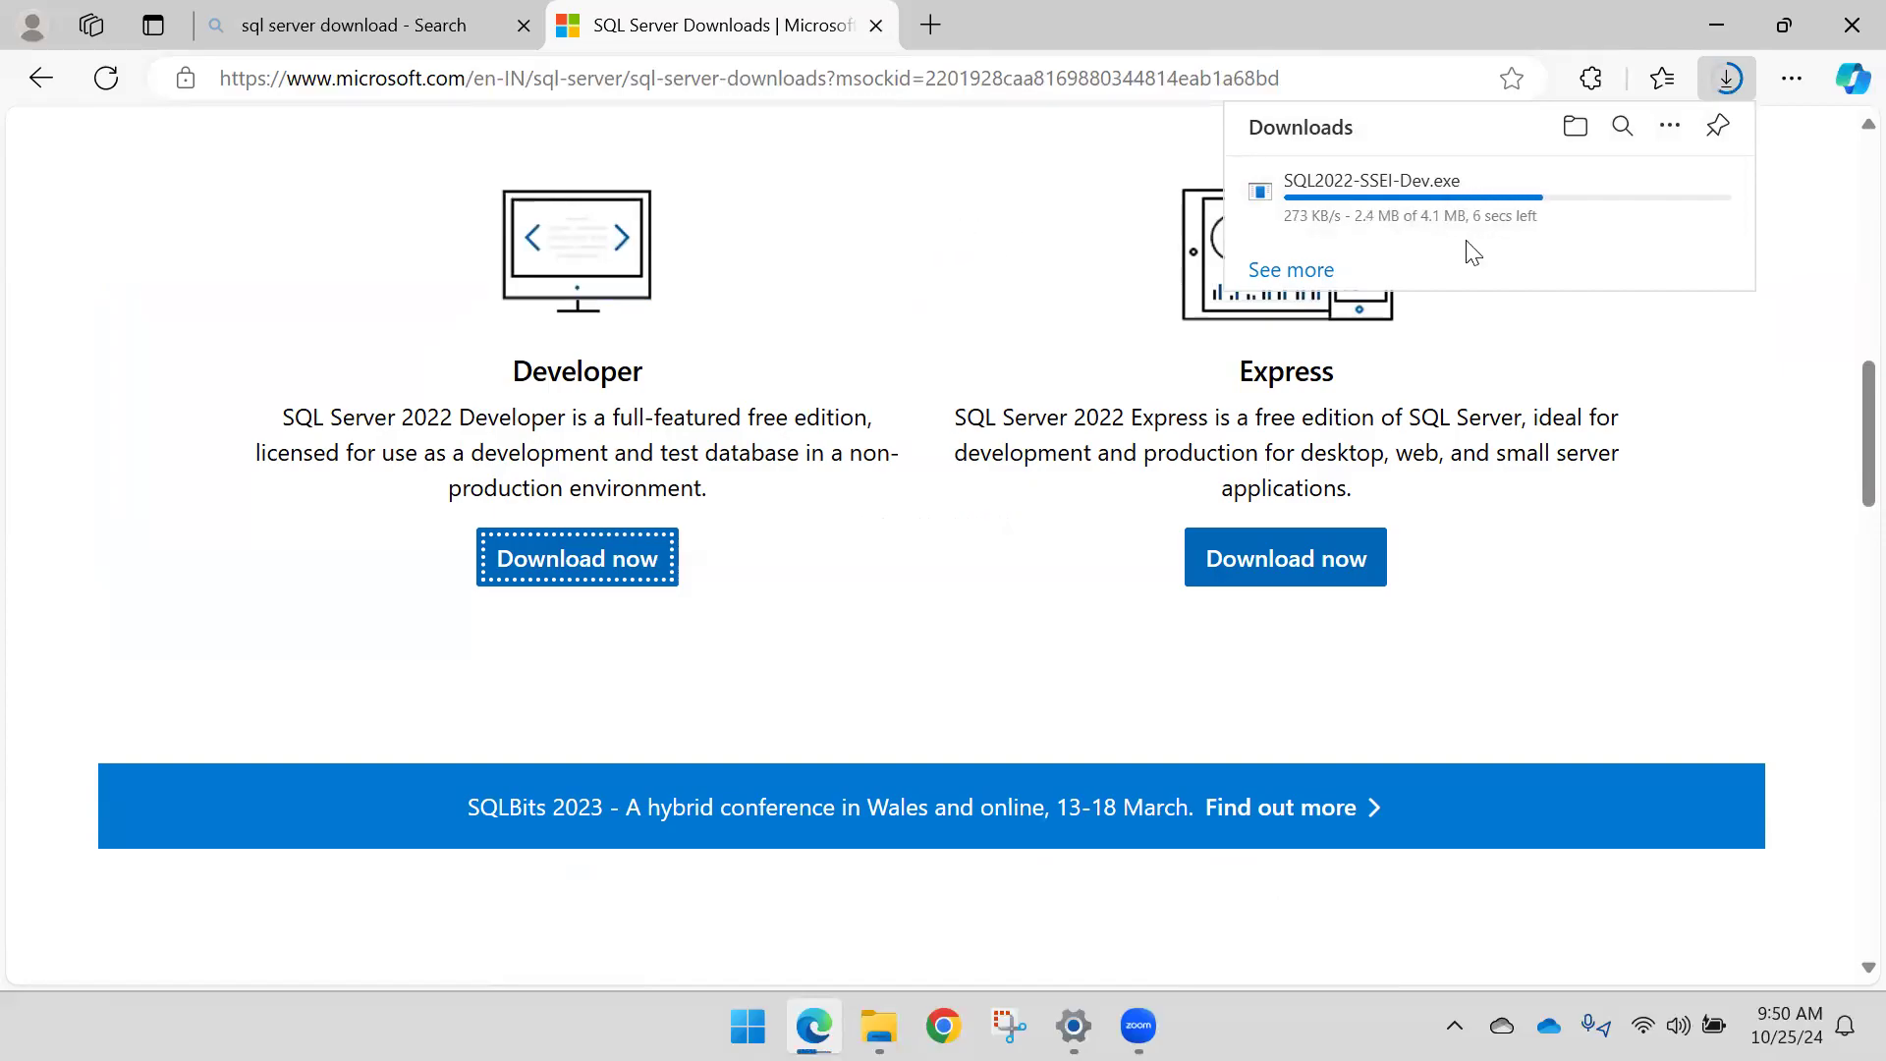
pyautogui.moveTo(1540, 247)
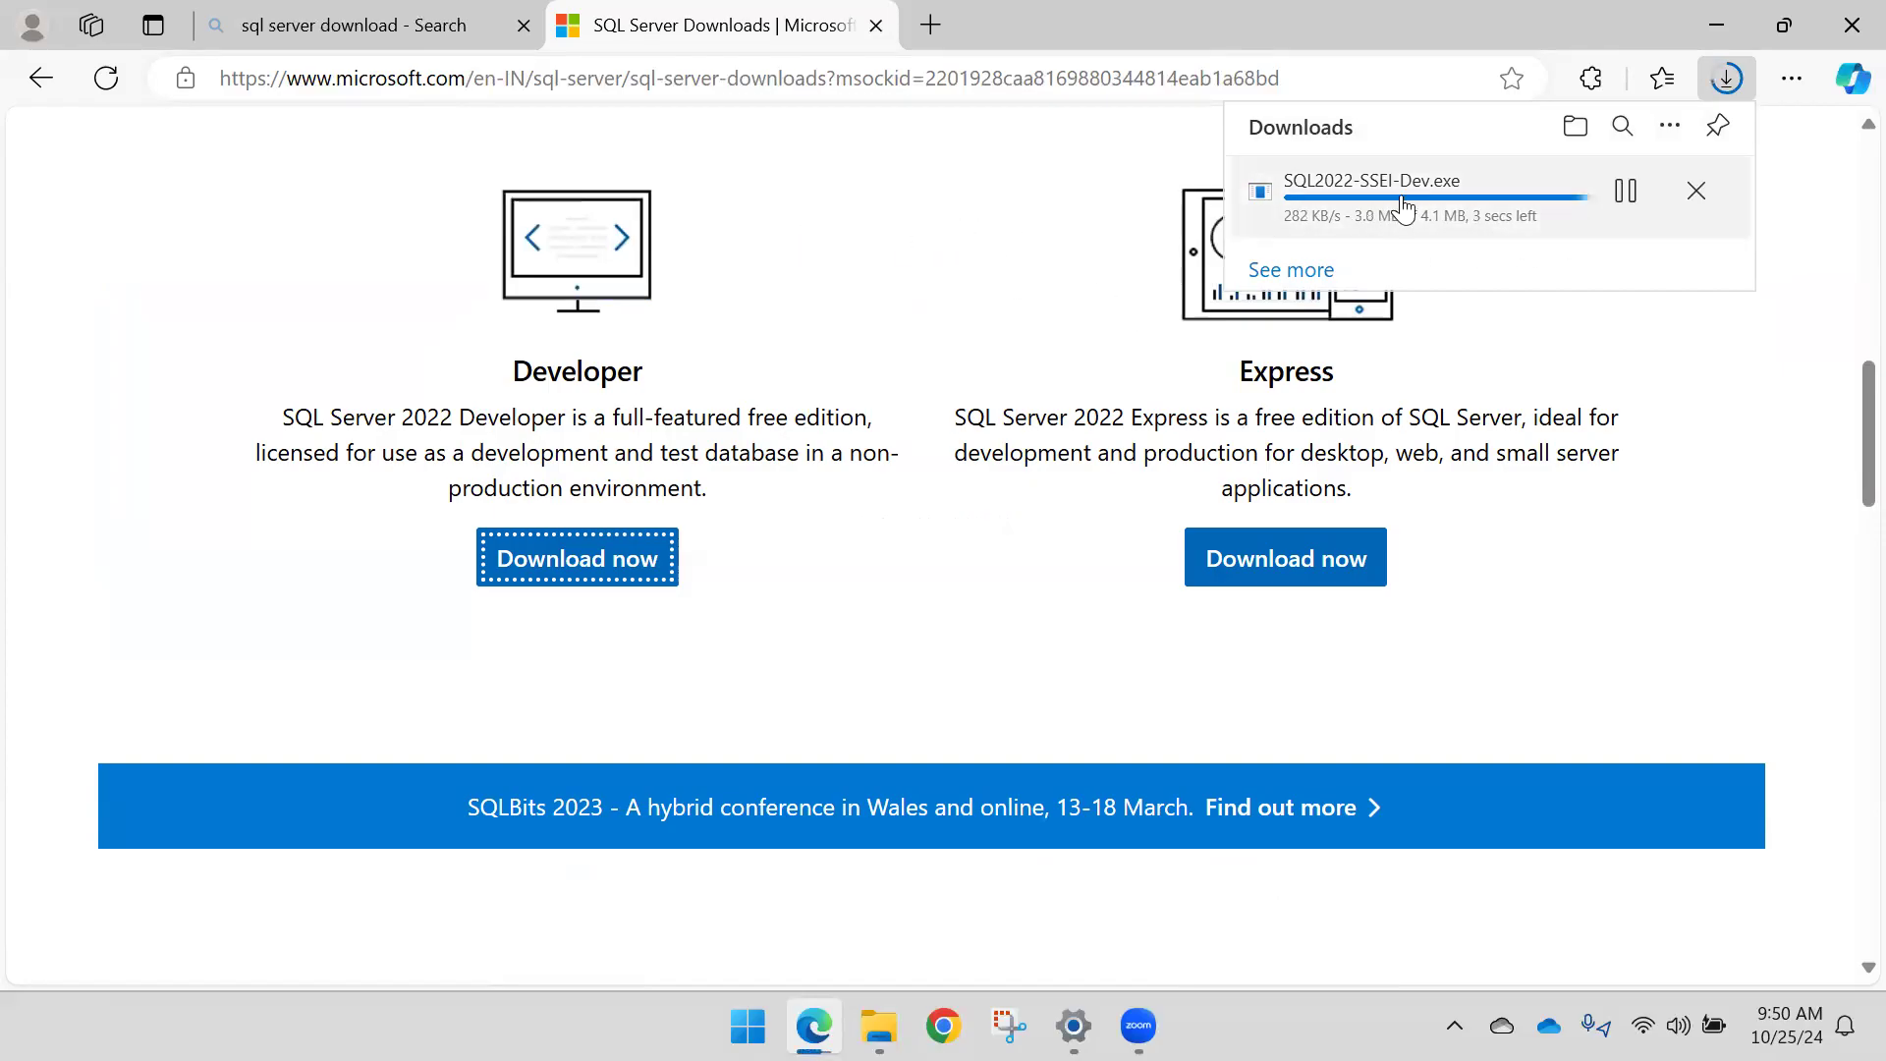
pyautogui.moveTo(1267, 234)
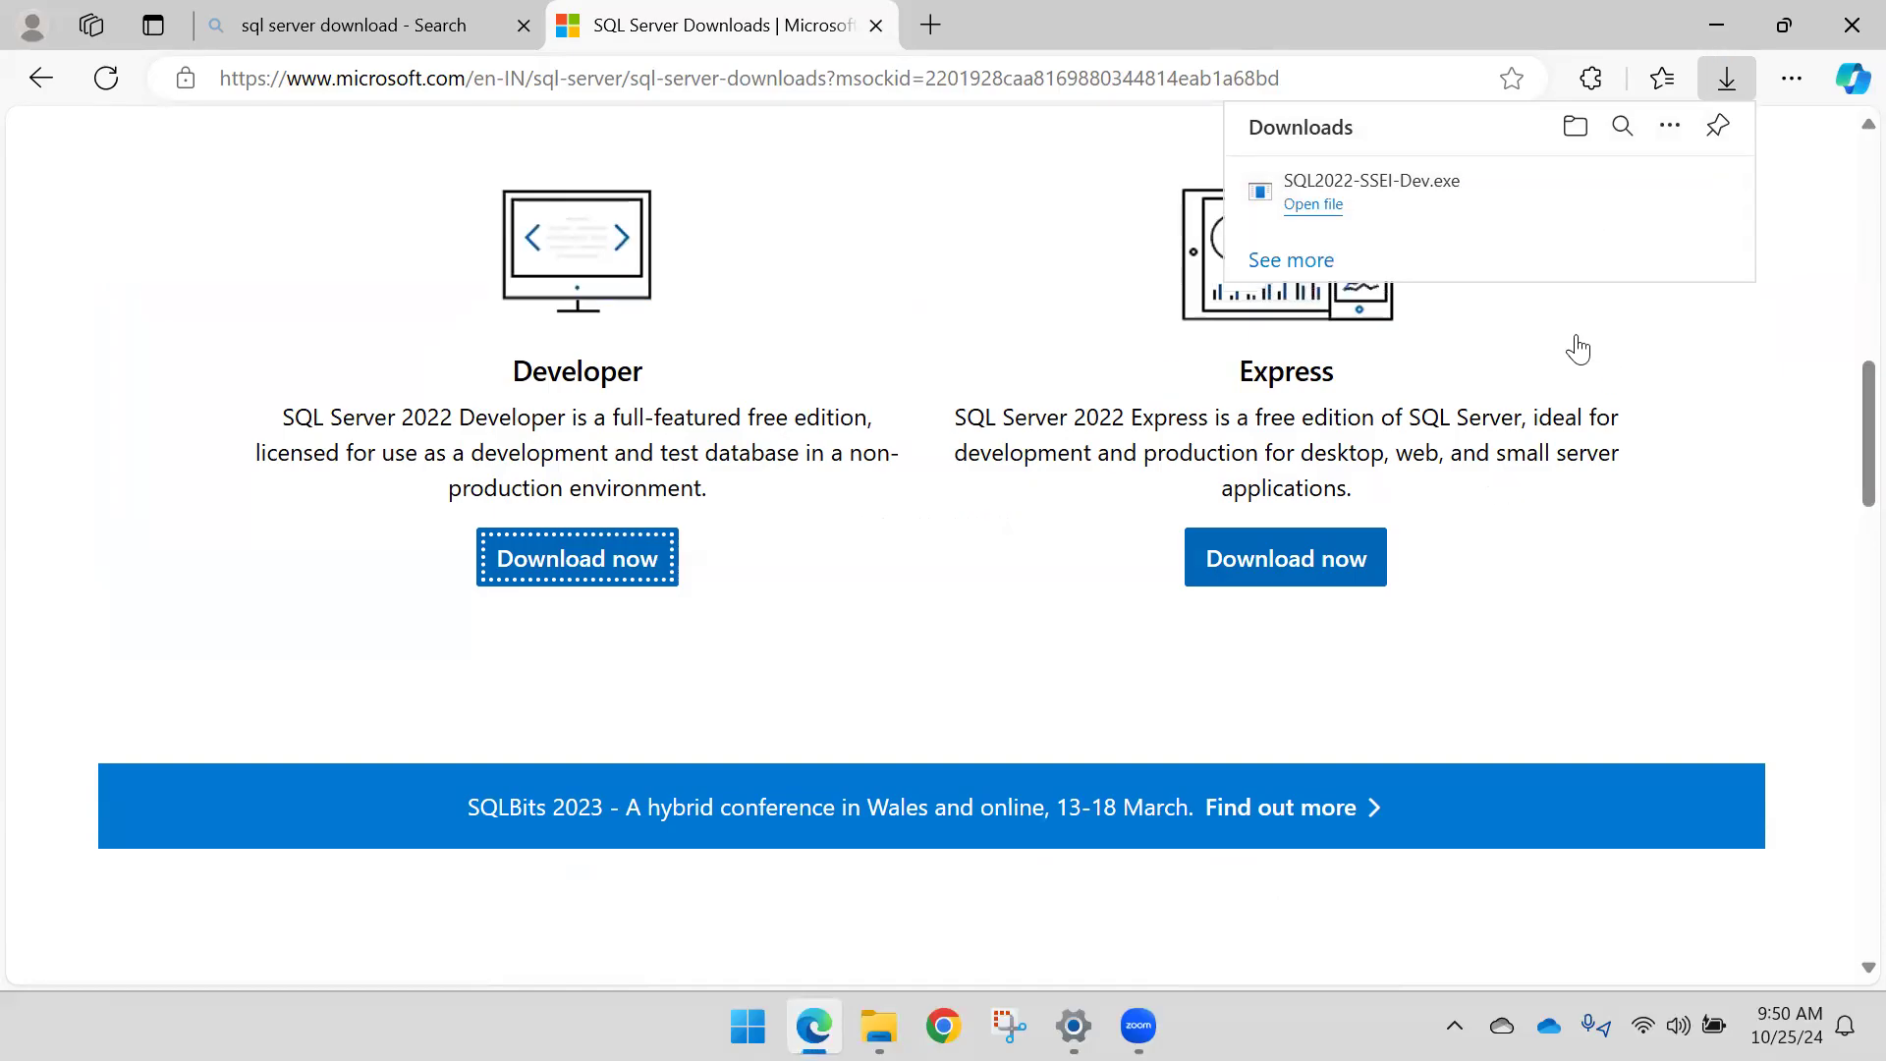
# Step: Show the downloaded SQL2022-SSEI-Dev.exe in its folder and run it
pyautogui.click(1624, 200)
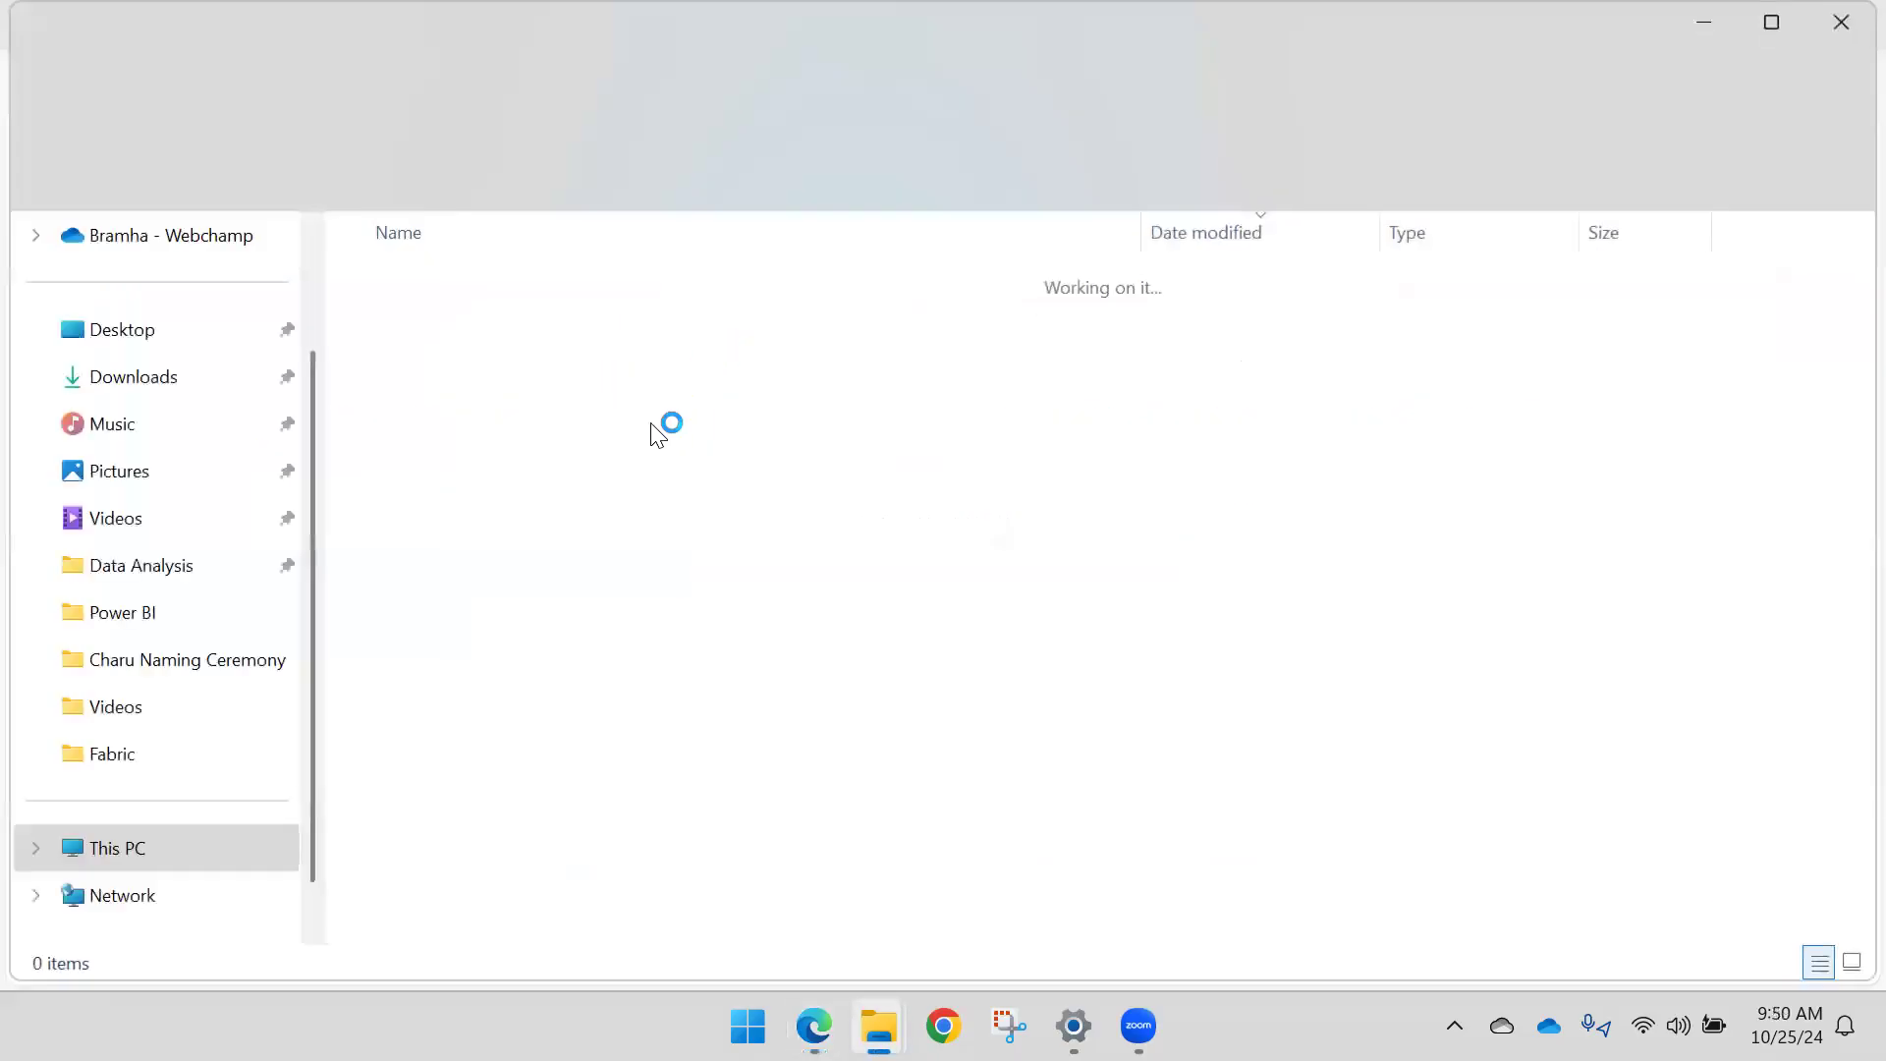
pyautogui.click(1722, 314)
pyautogui.click(914, 316)
pyautogui.doubleClick(914, 316)
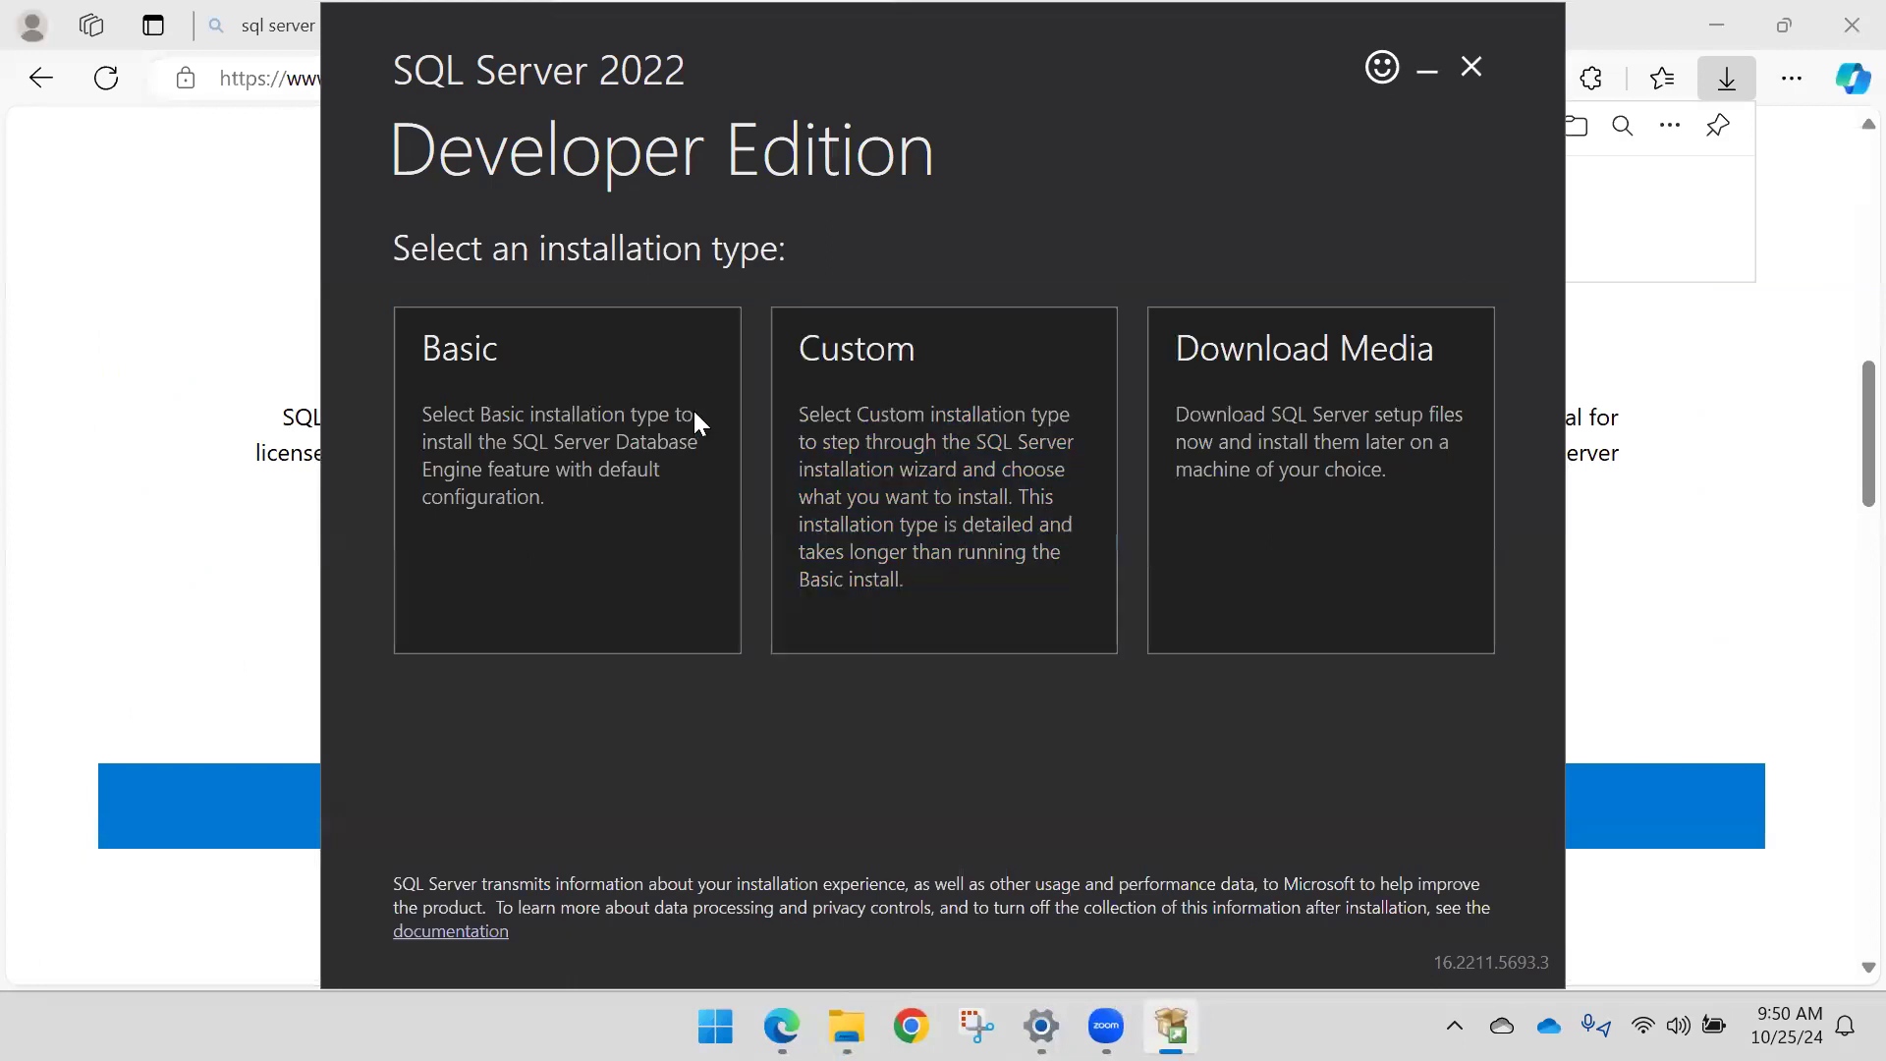
# Step: Minimize the browser and start a Custom SQL Server 2022 installation with C:\SQL2022 as the media location
pyautogui.click(1784, 25)
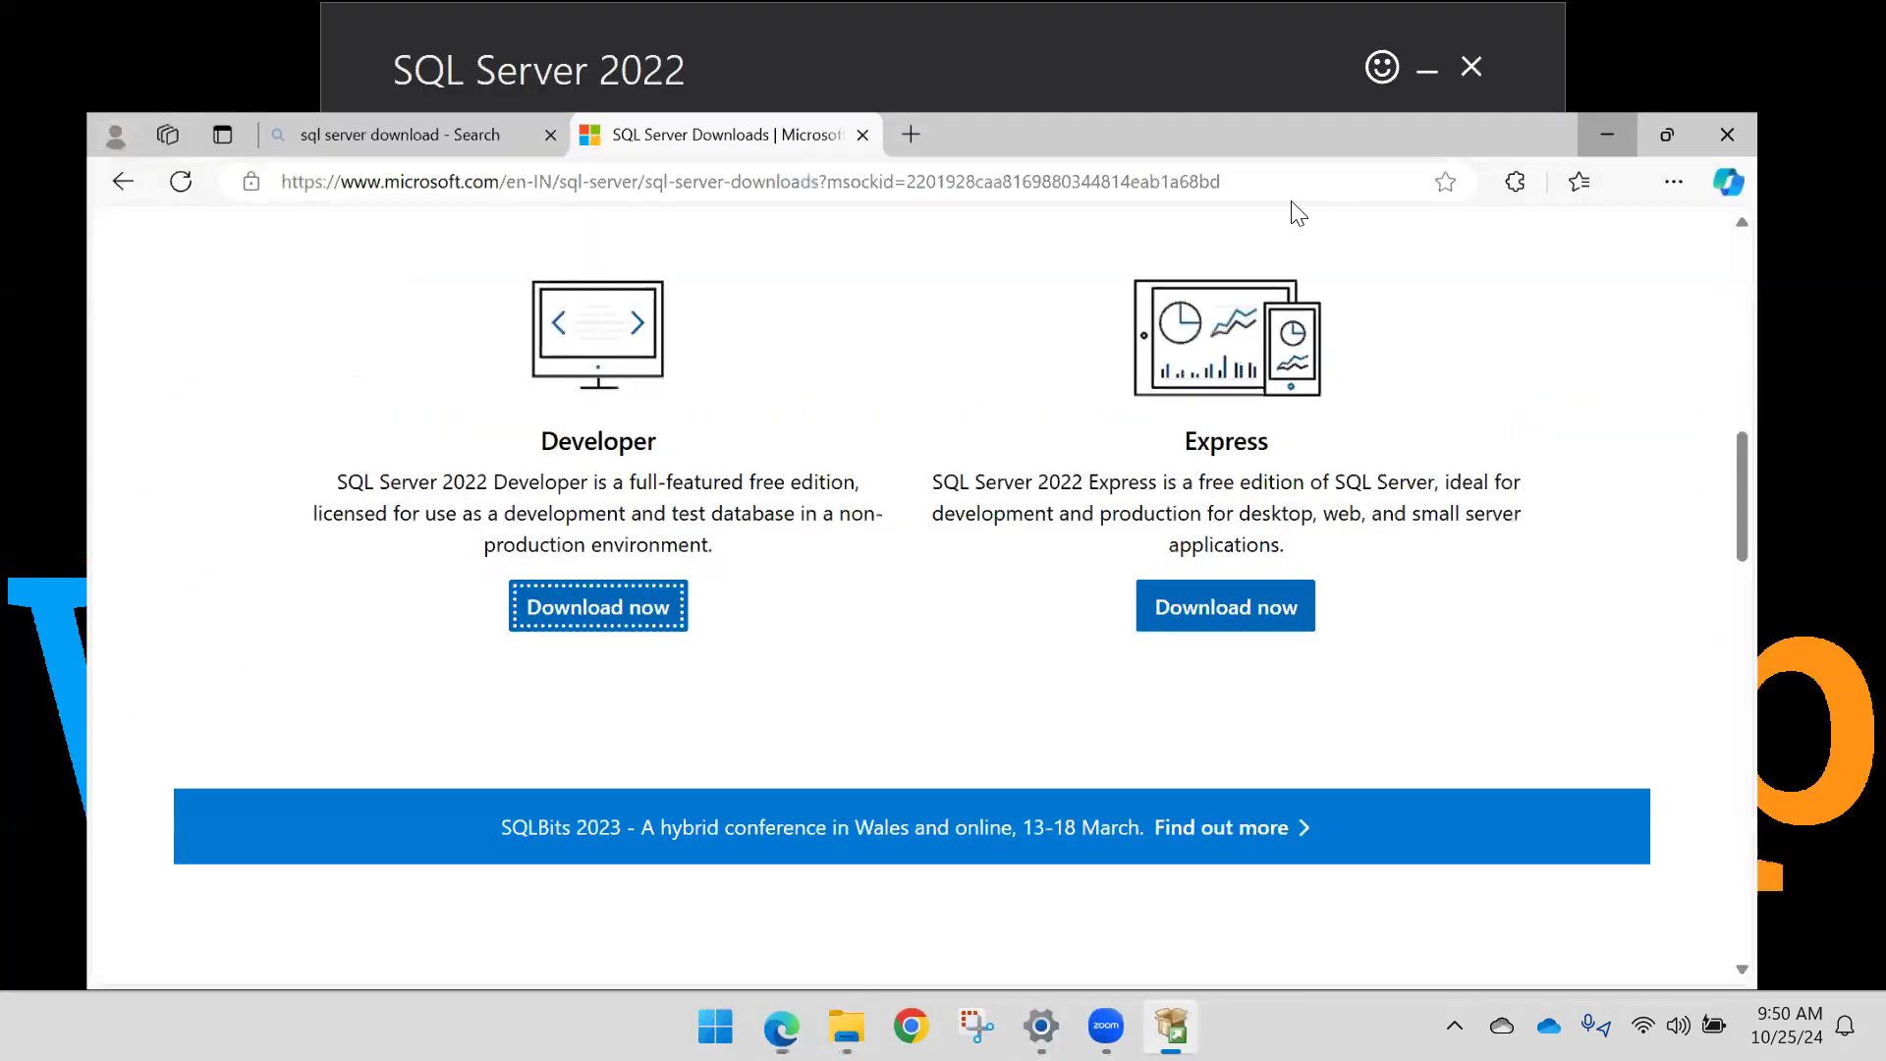
pyautogui.press('super+Down')
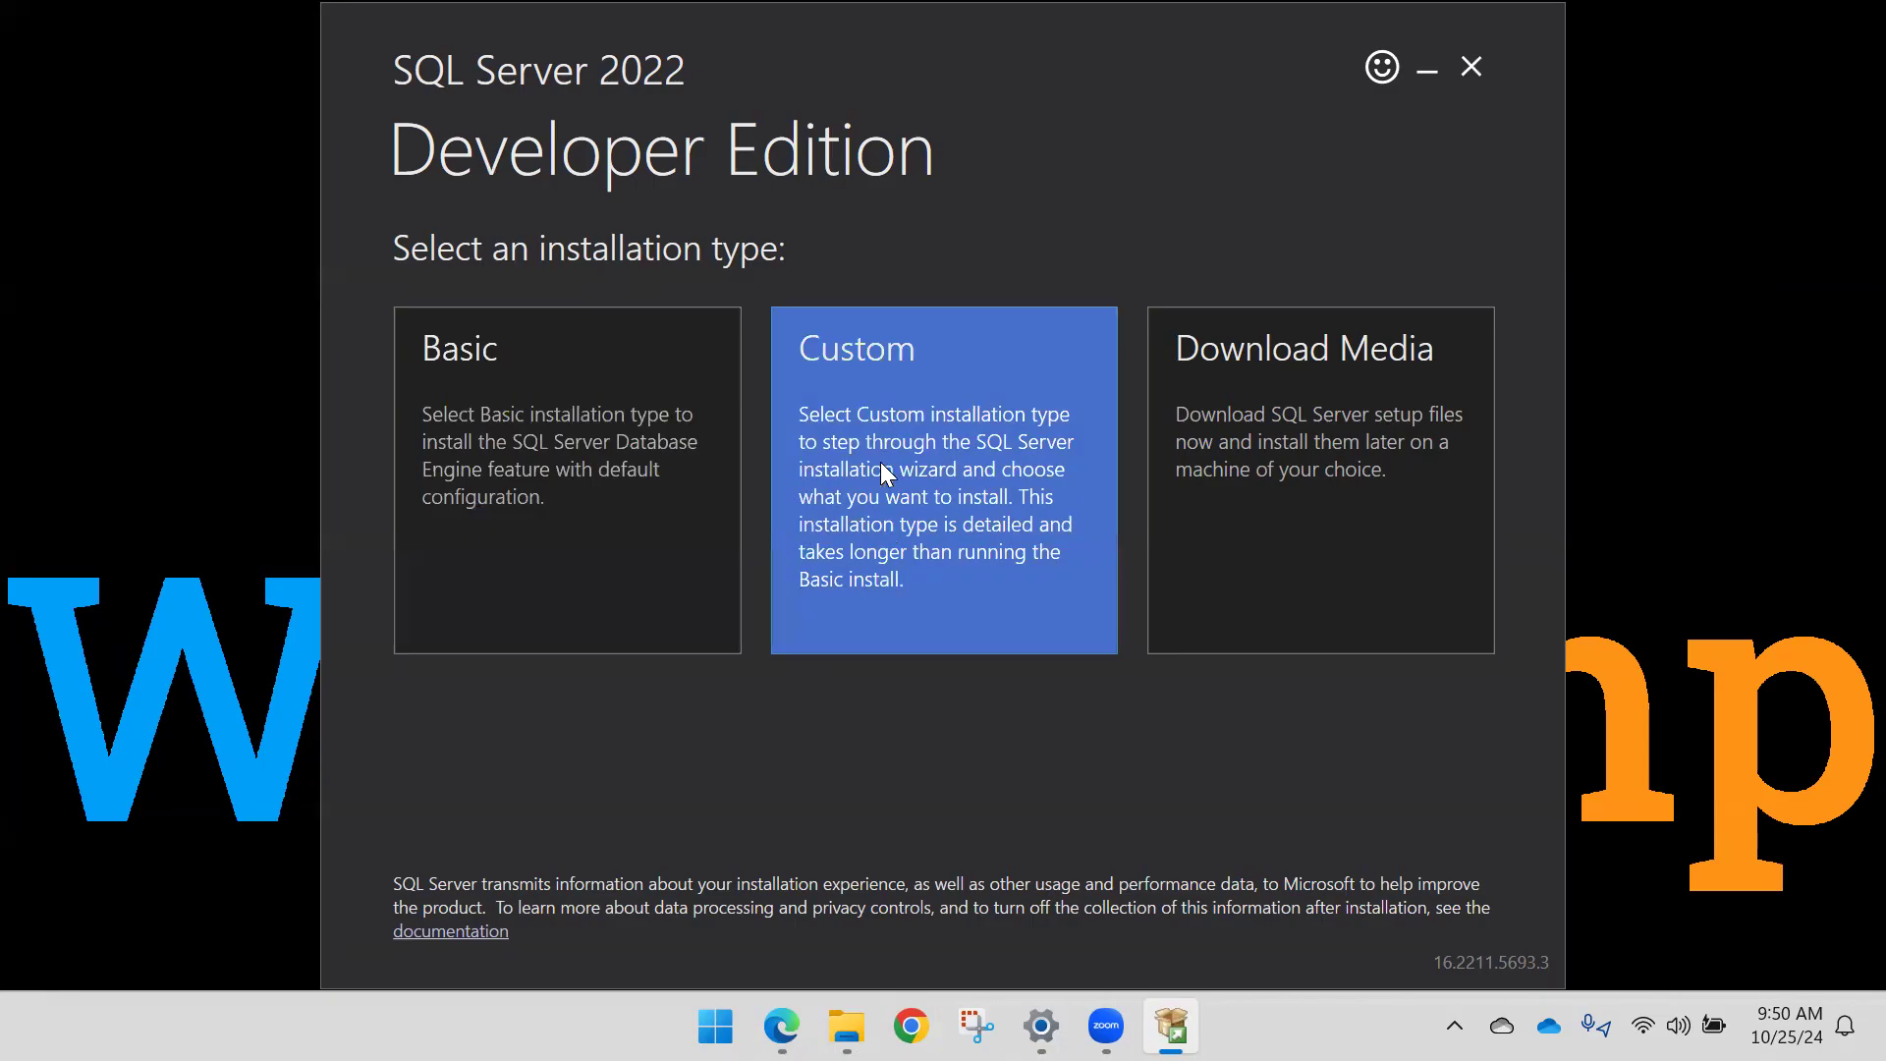
pyautogui.click(1316, 482)
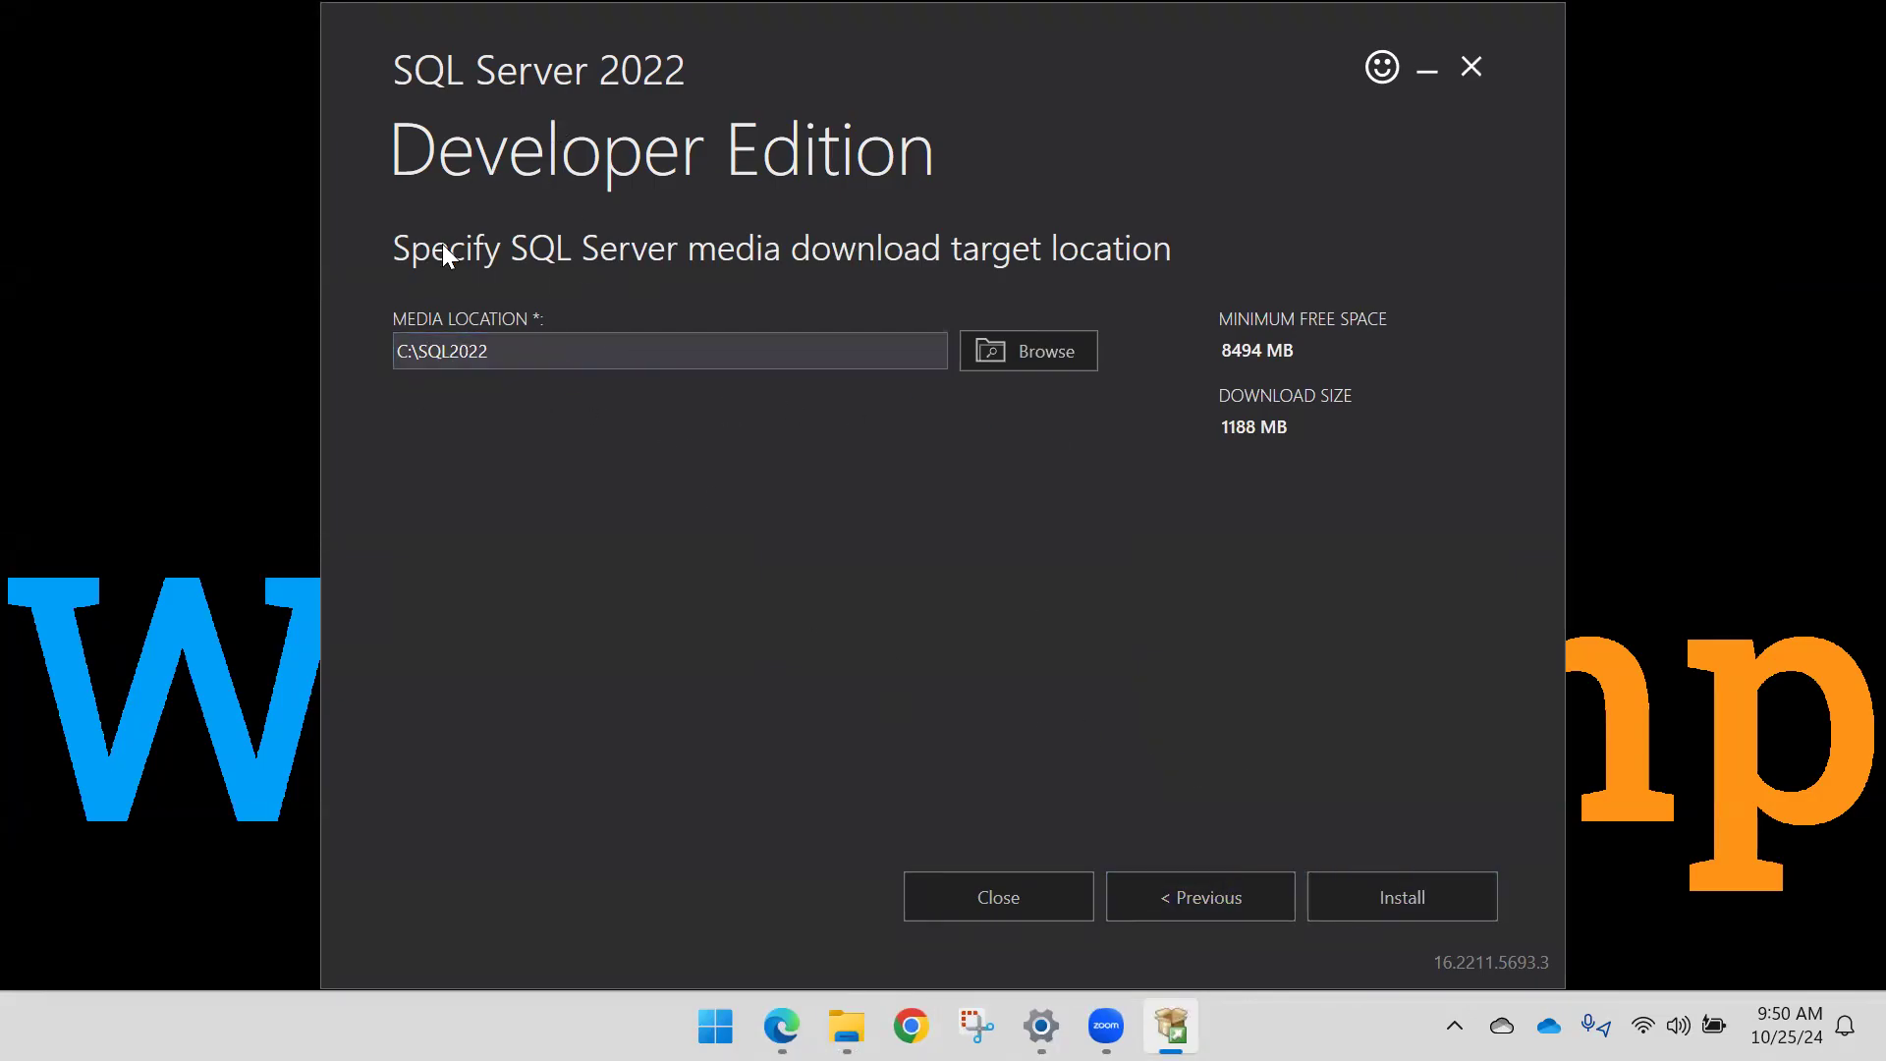
pyautogui.click(1420, 896)
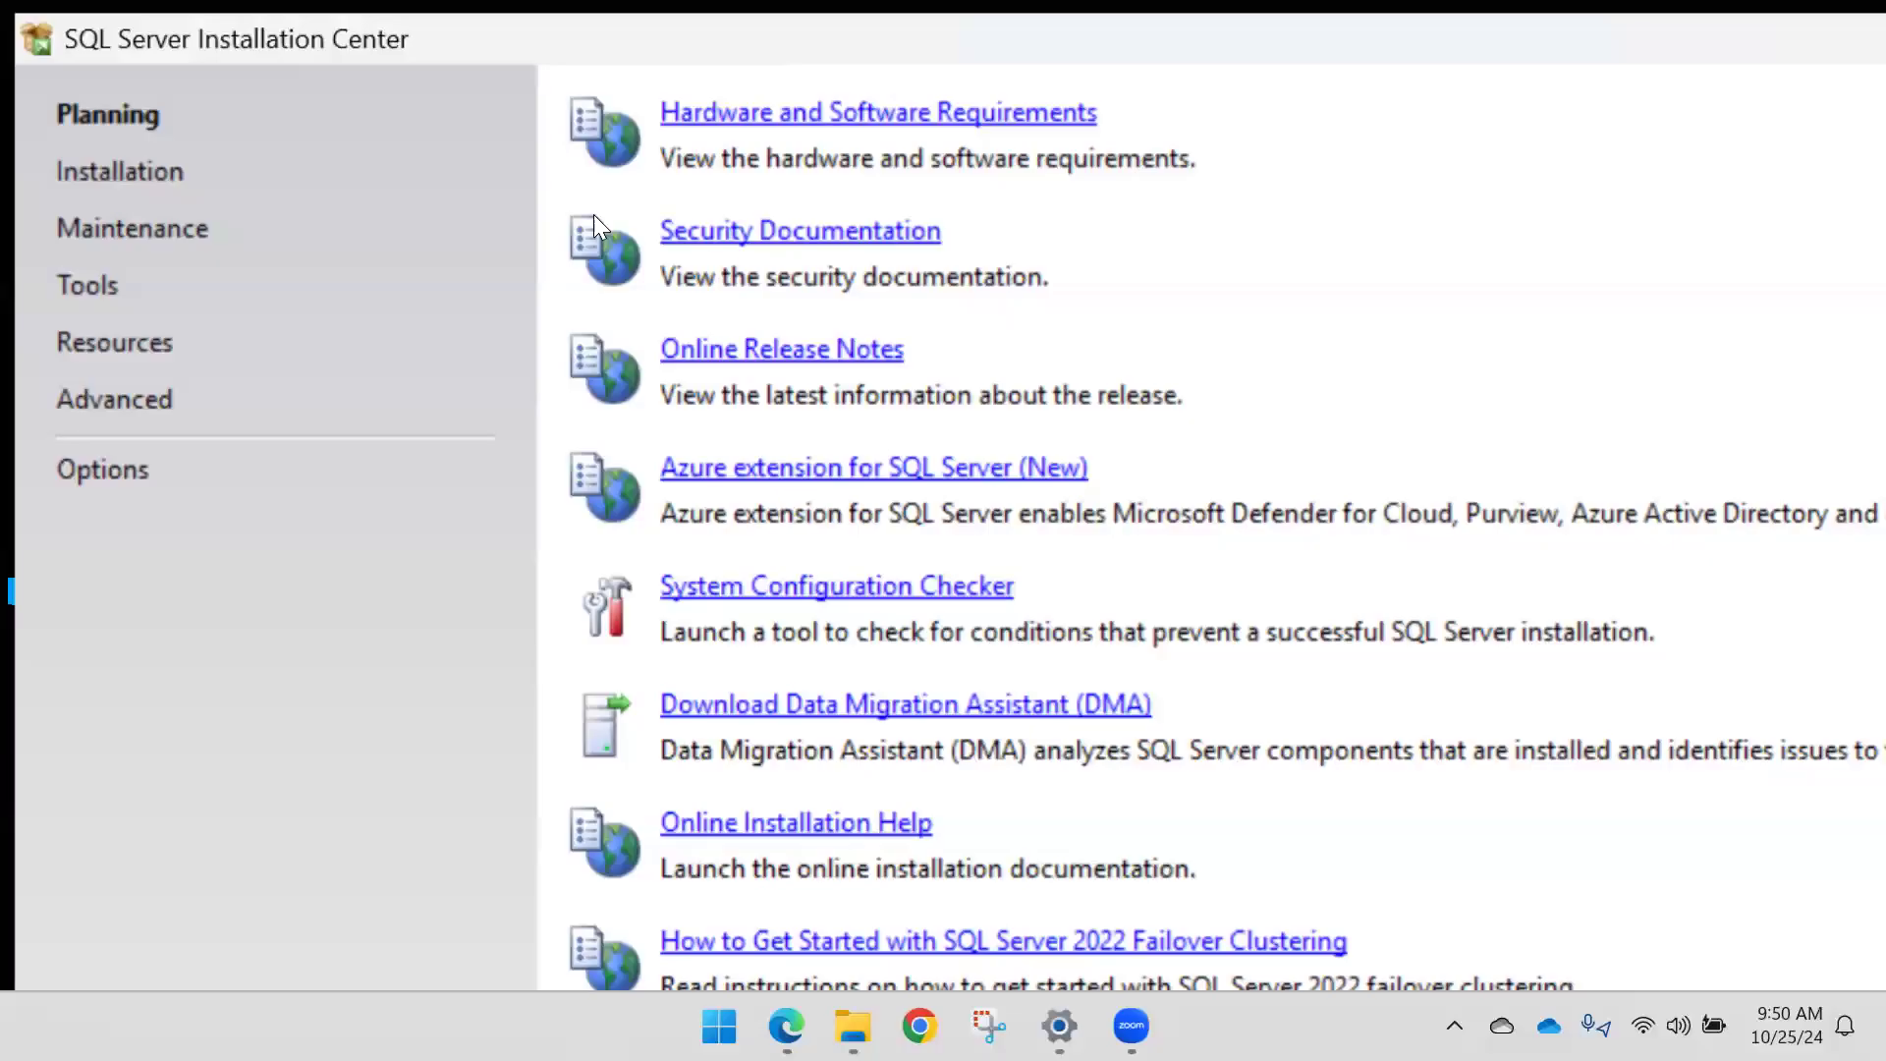
# Step: Review the planning resources in SQL Server Installation Center and show its Installation options
pyautogui.scroll(-2, 810, 277)
pyautogui.scroll(2, 751, 366)
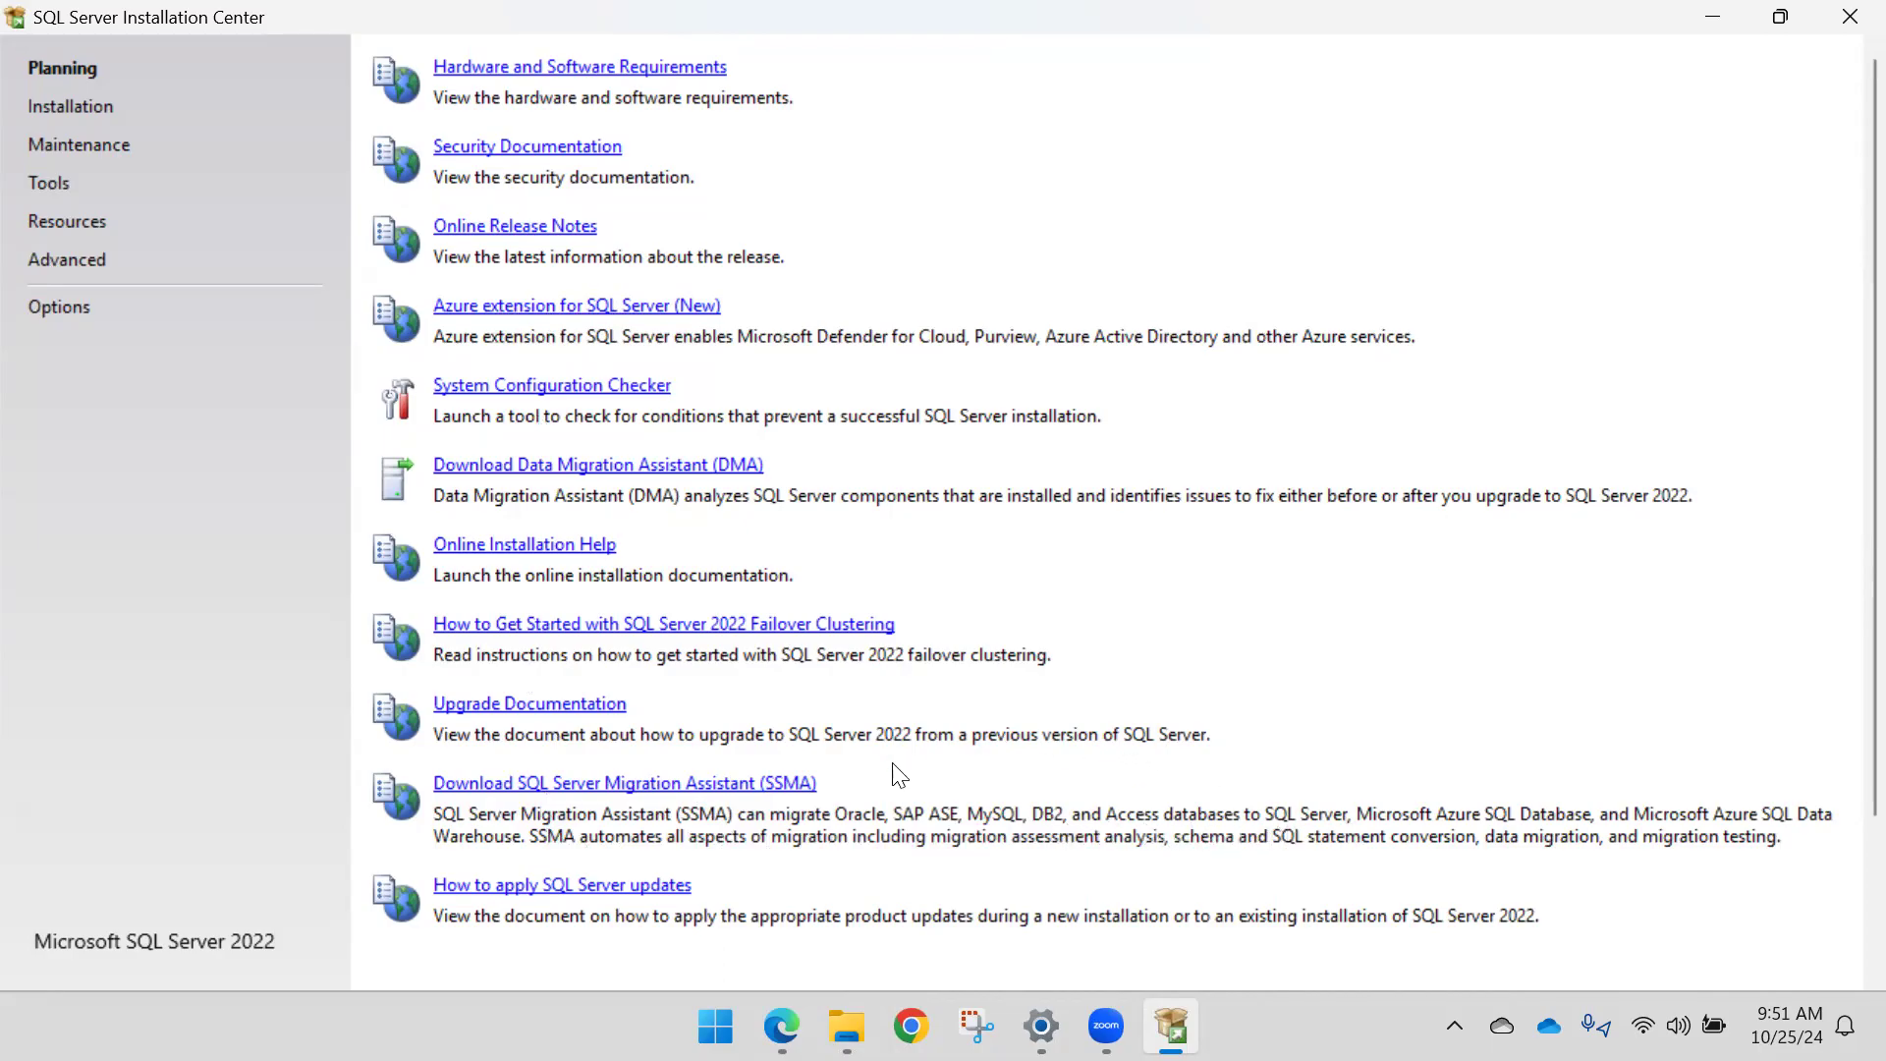
pyautogui.scroll(-1, 595, 634)
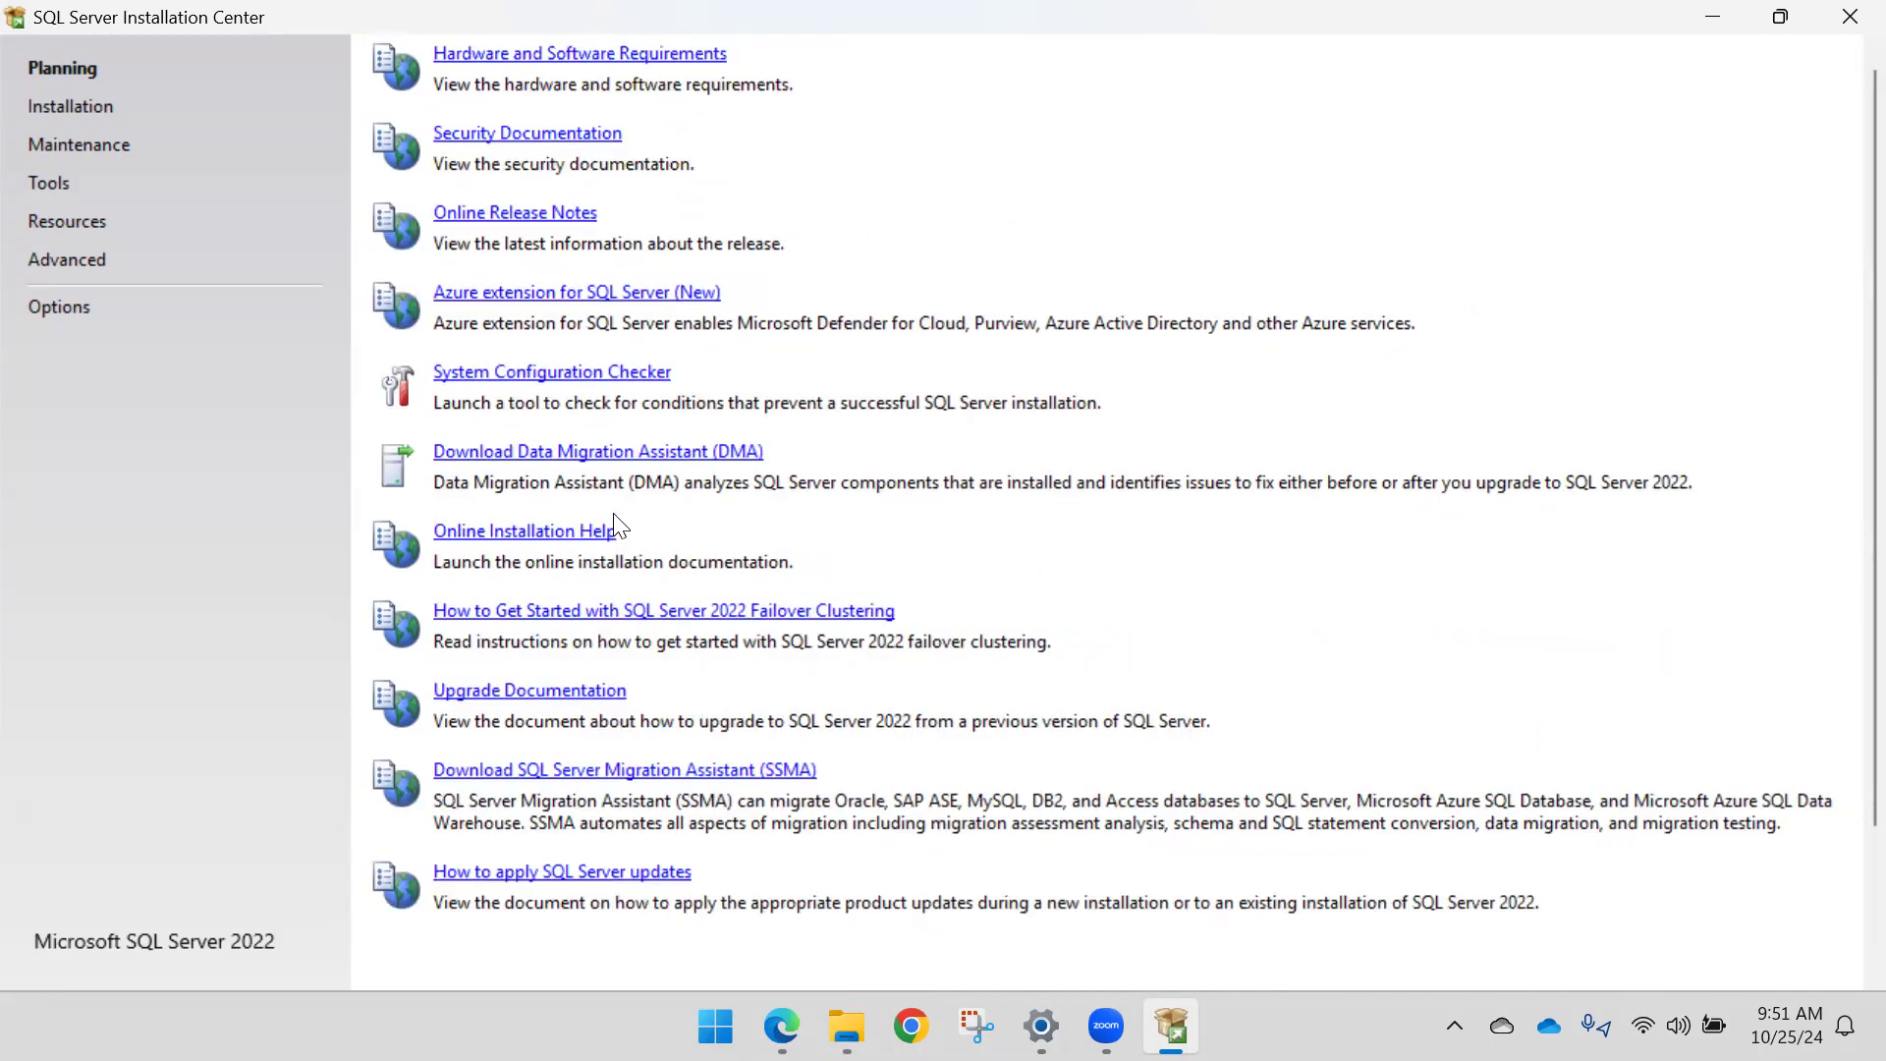
pyautogui.scroll(1, 615, 528)
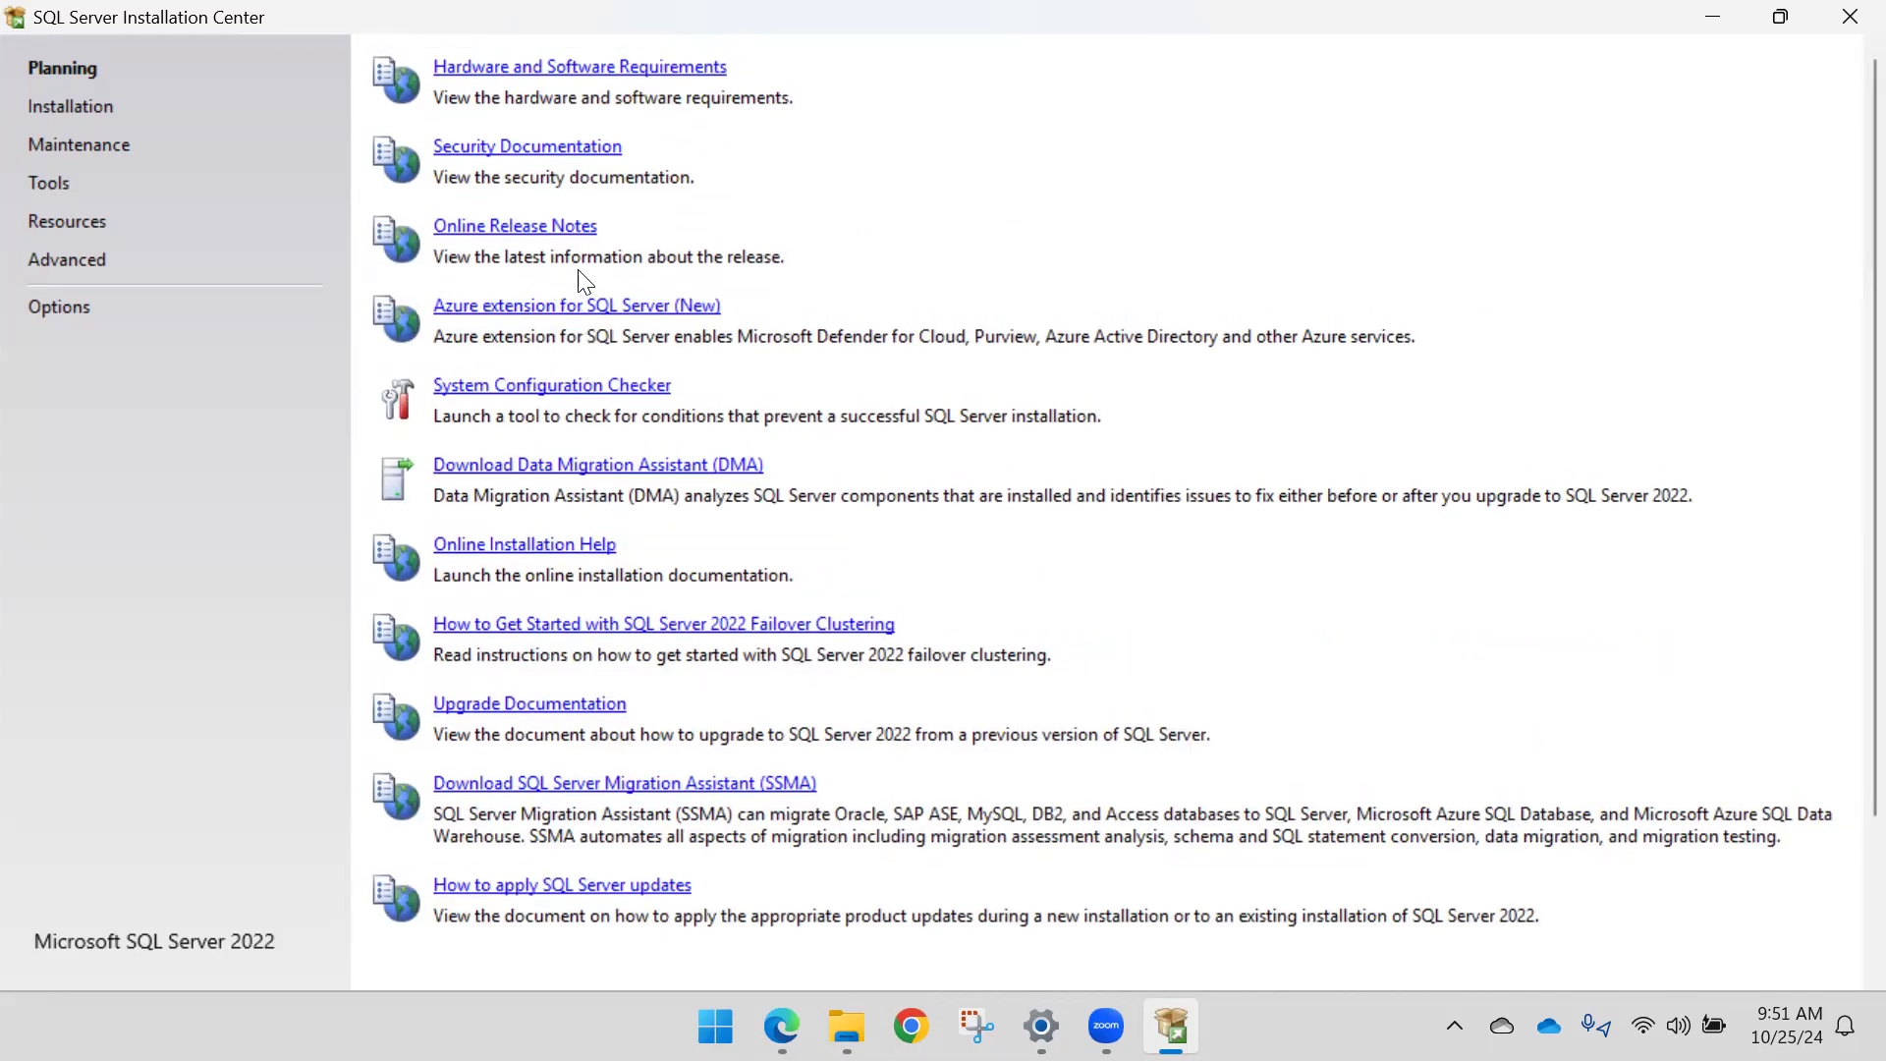
pyautogui.scroll(-5, 1013, 346)
pyautogui.scroll(5, 991, 376)
pyautogui.click(71, 106)
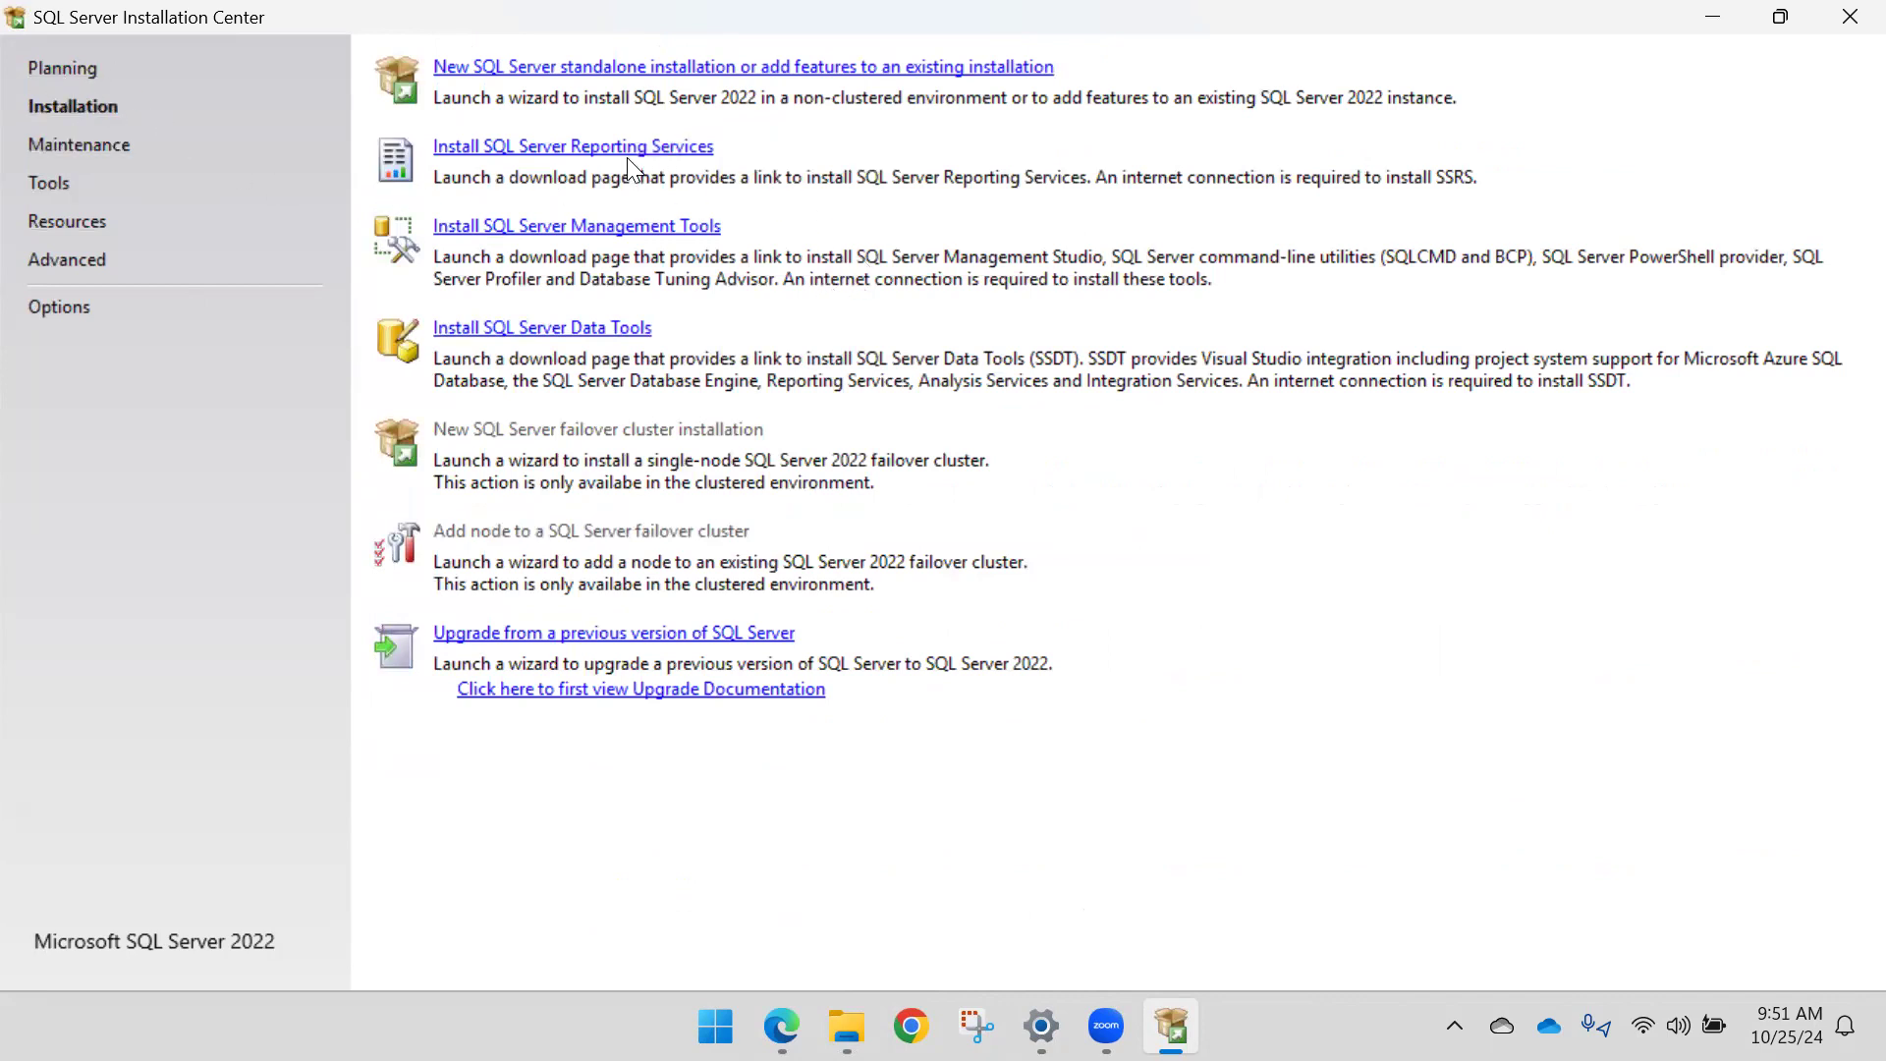
# Step: Open the SQL Server Reporting Services installation article and read its install and configuration instructions
pyautogui.click(550, 151)
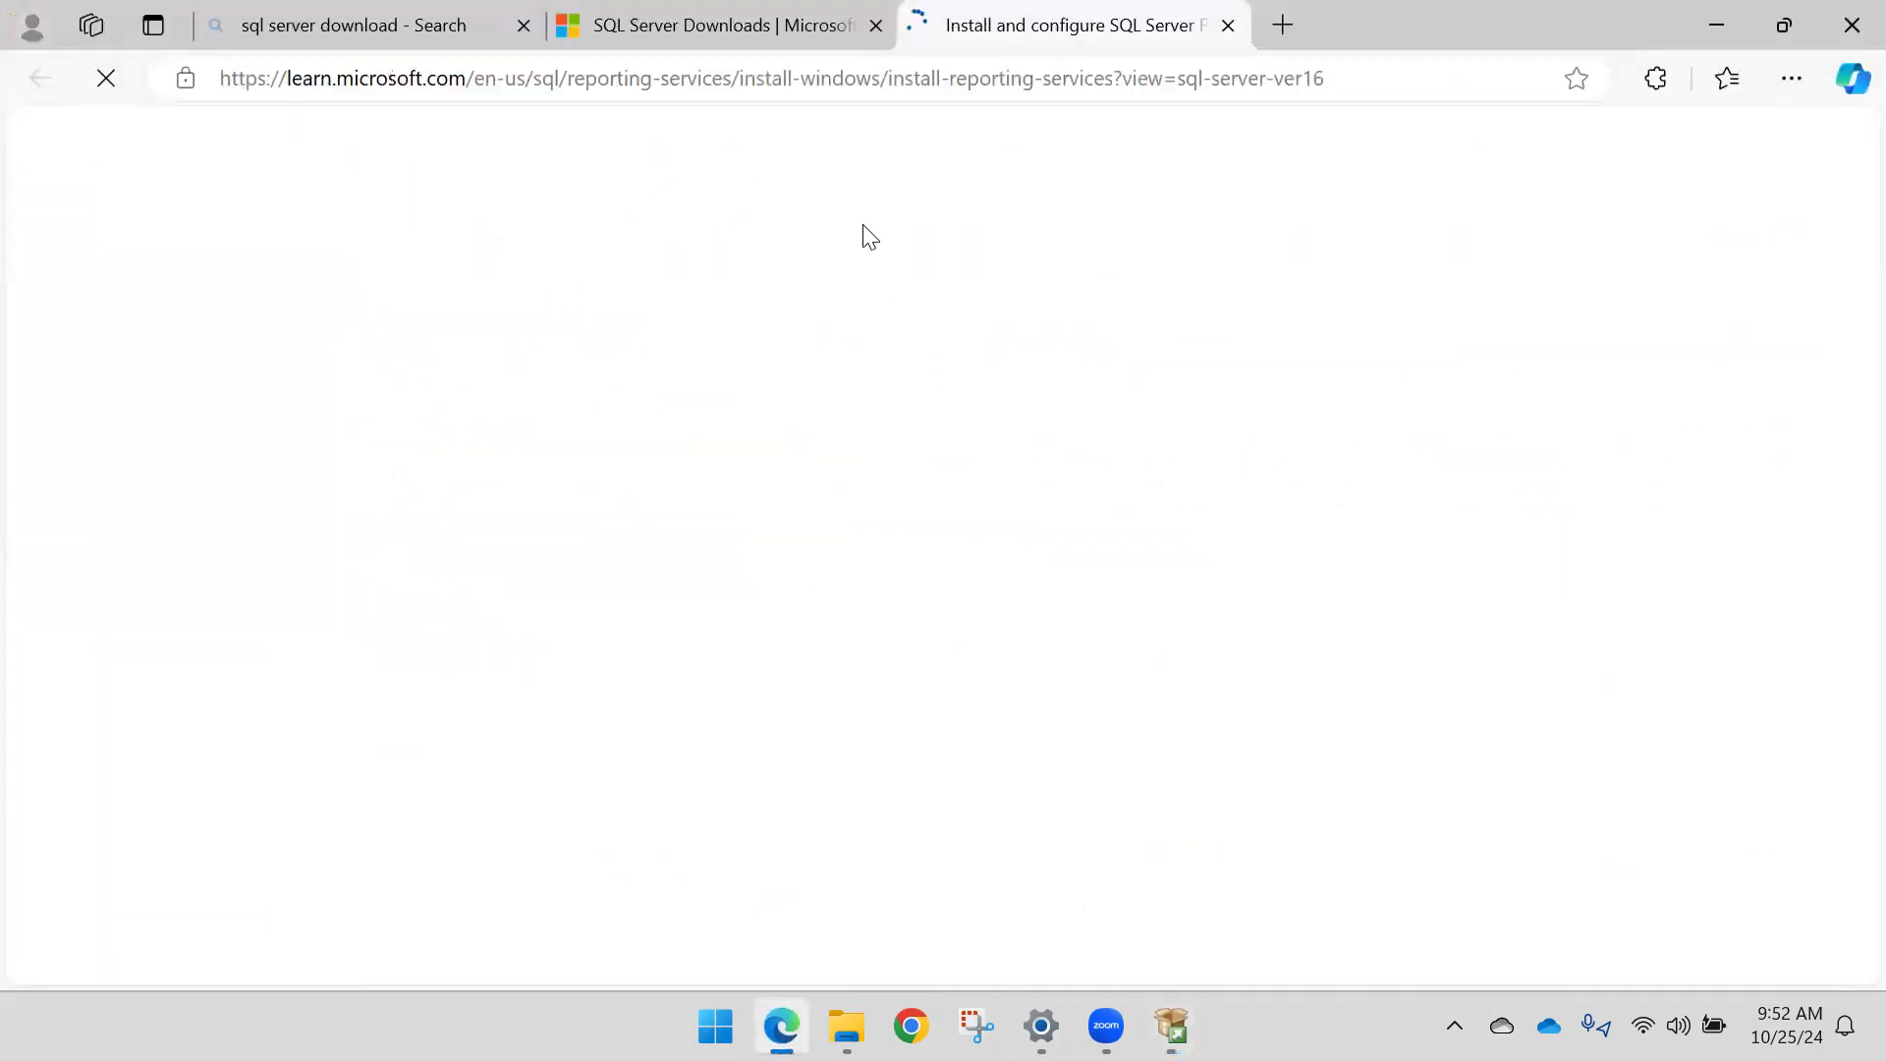
pyautogui.scroll(-5, 868, 553)
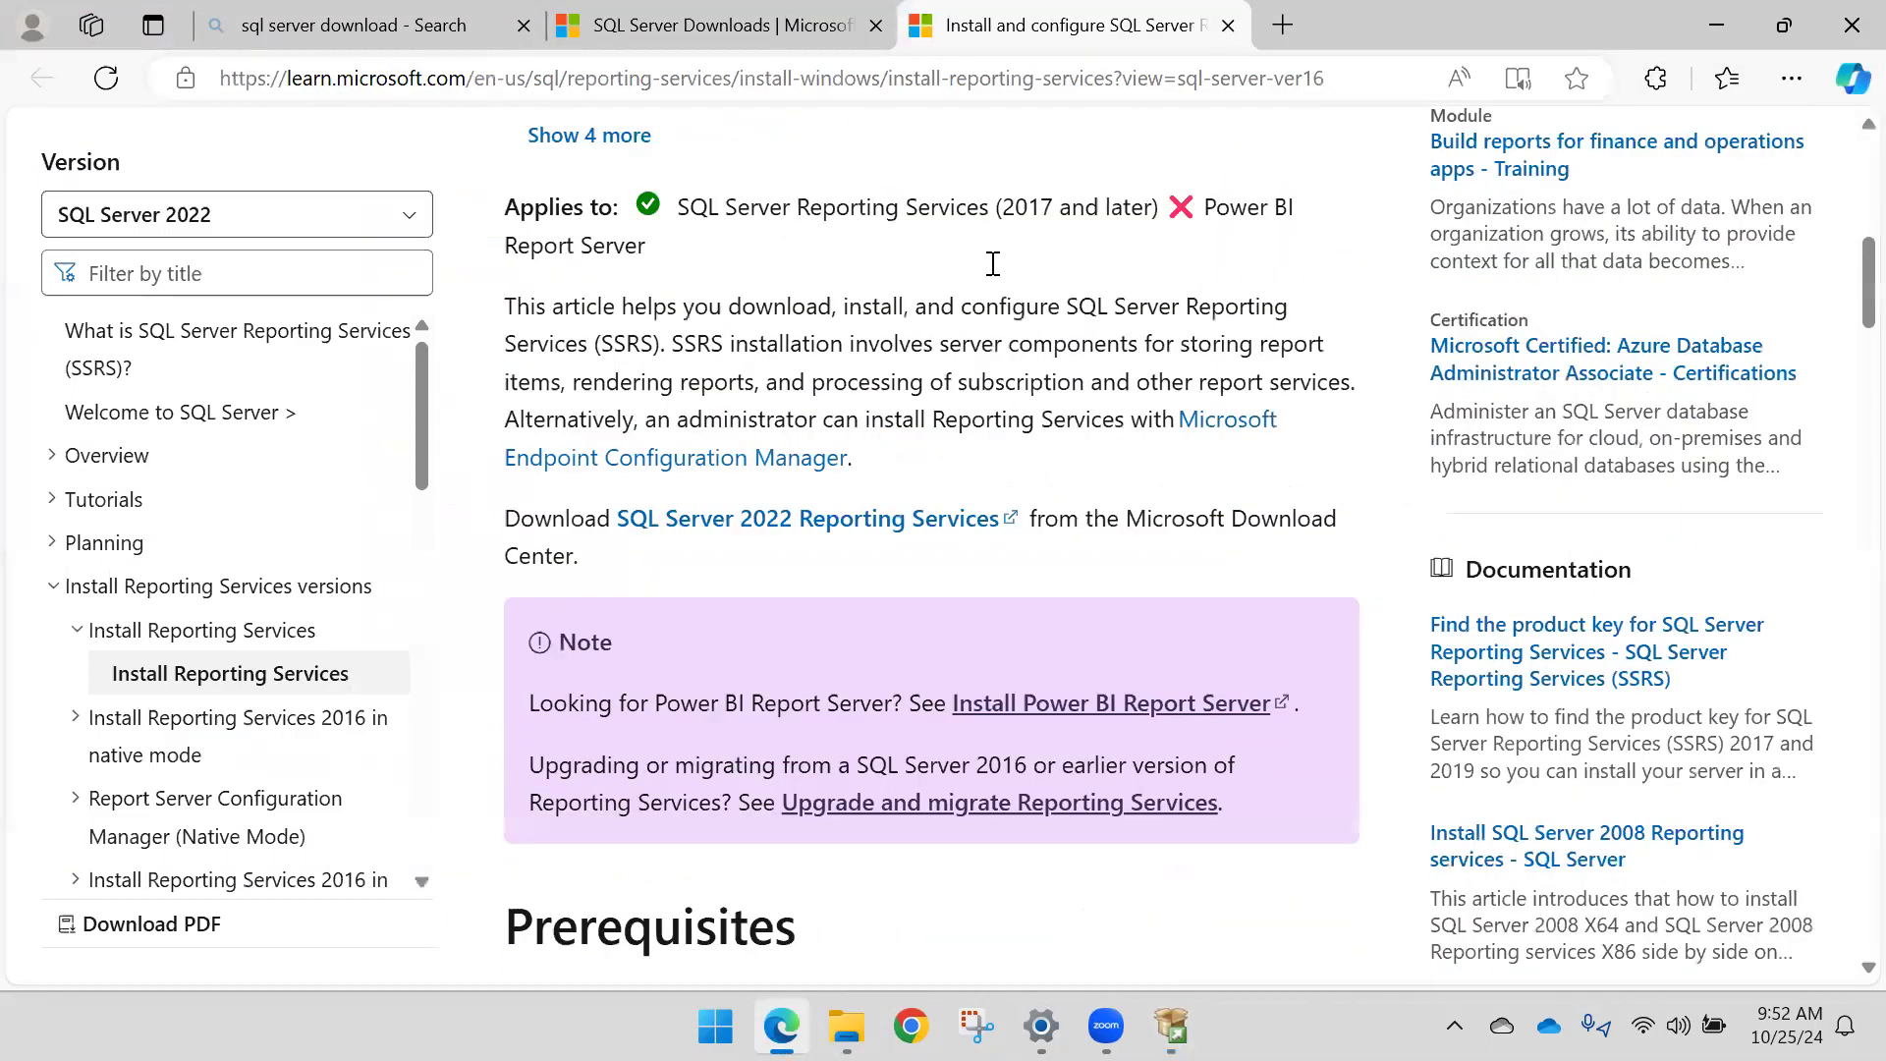
pyautogui.scroll(1, 990, 275)
pyautogui.scroll(-7, 816, 307)
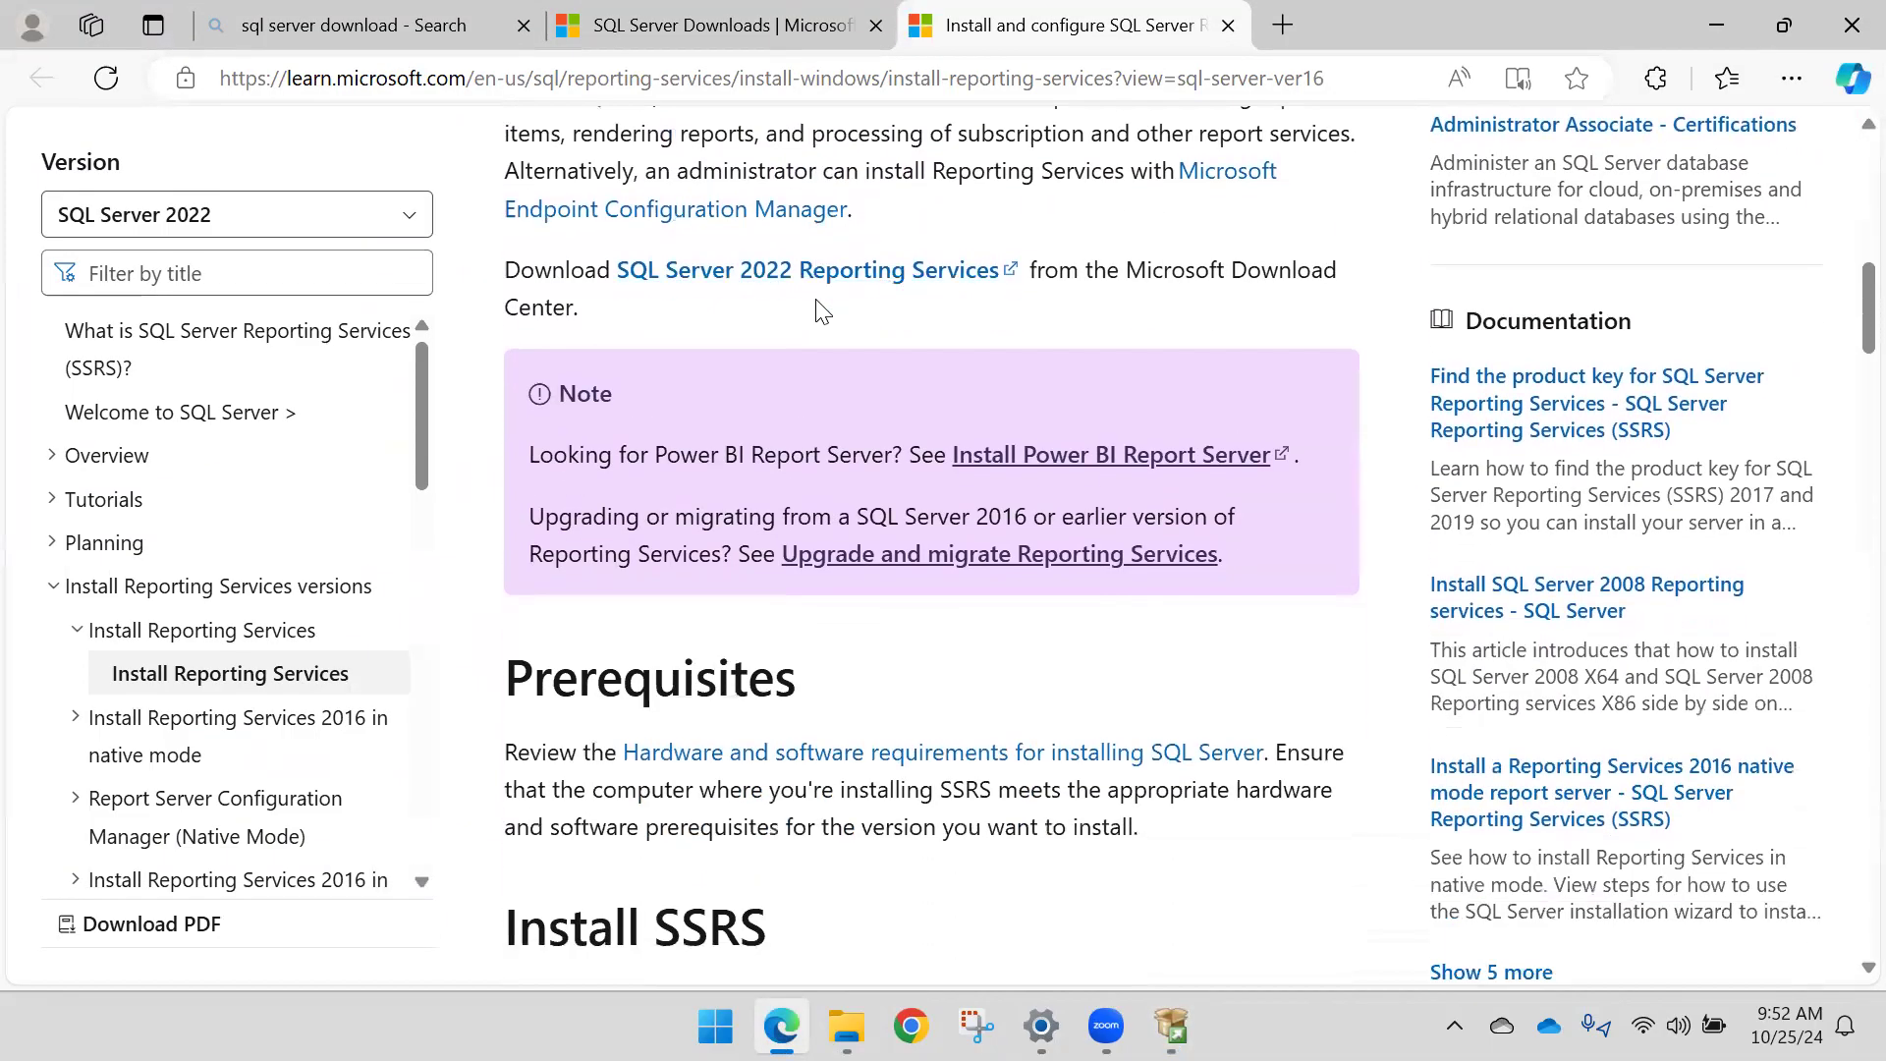
pyautogui.scroll(-4, 749, 334)
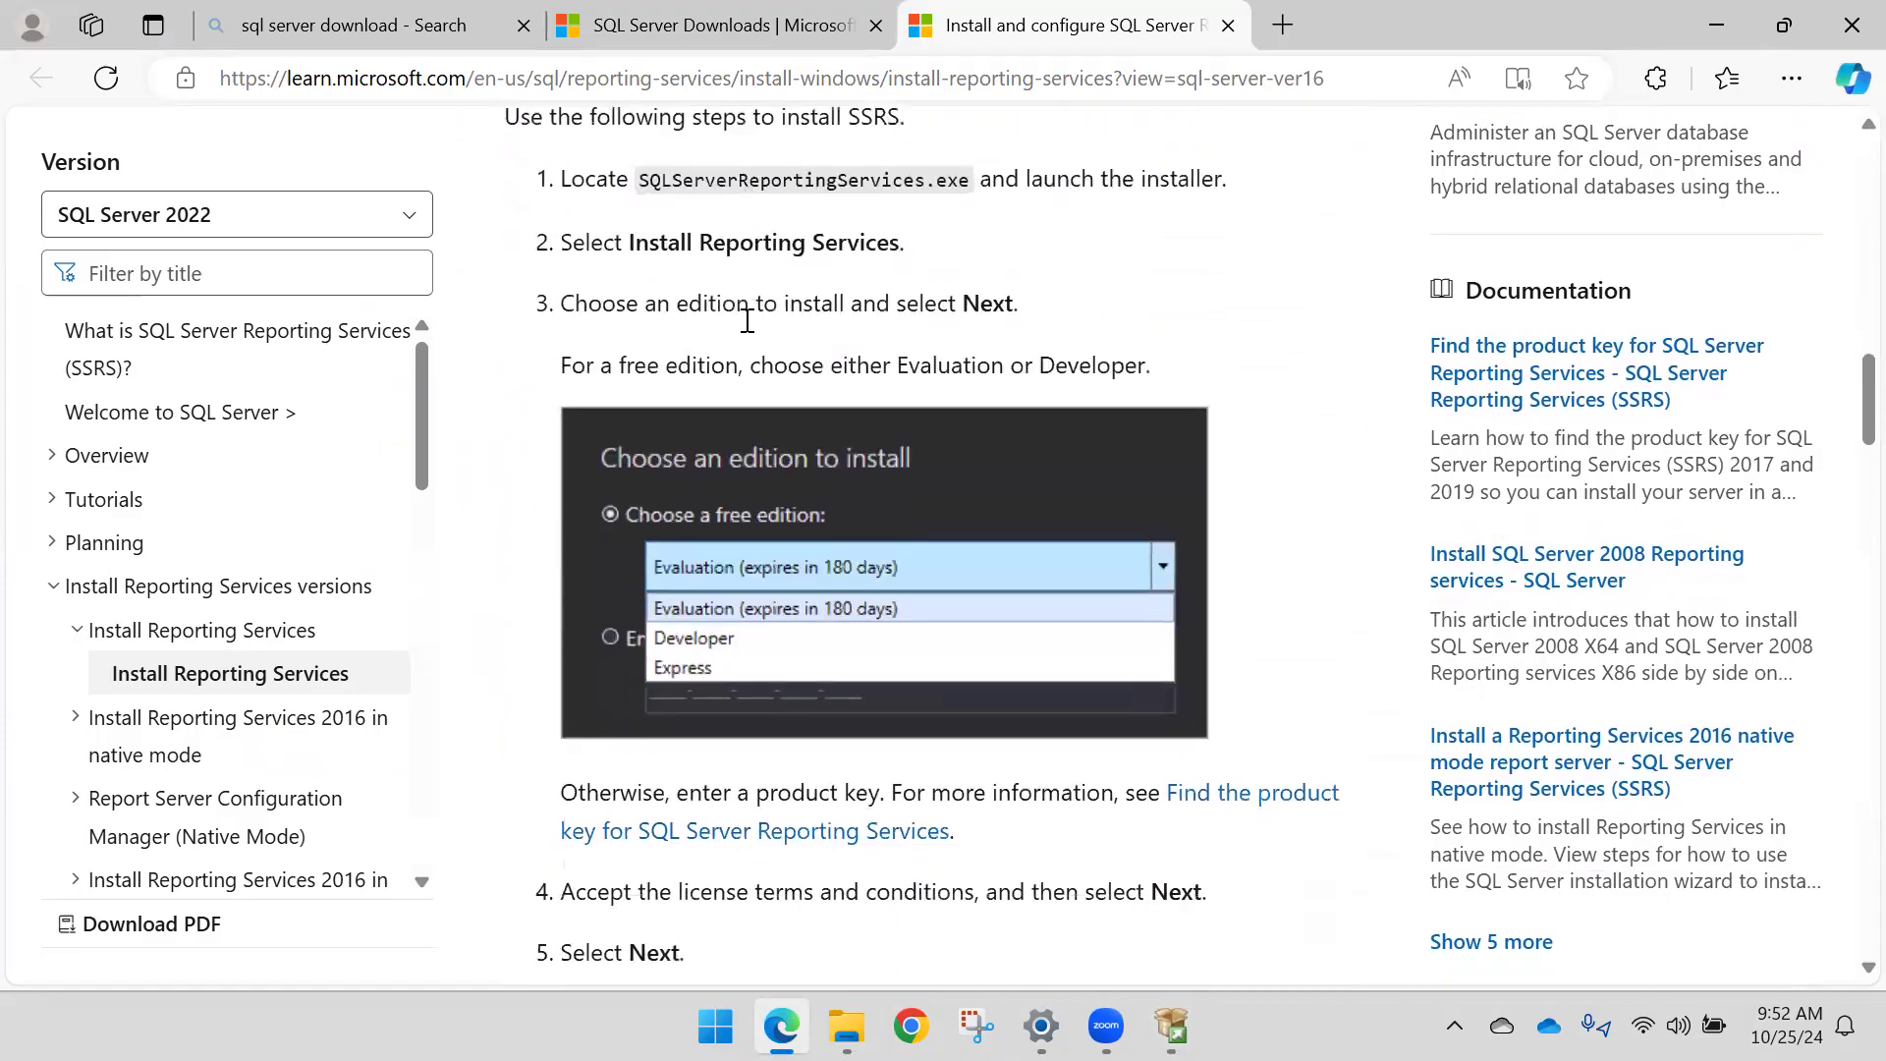
pyautogui.scroll(4, 749, 334)
pyautogui.scroll(-10, 747, 331)
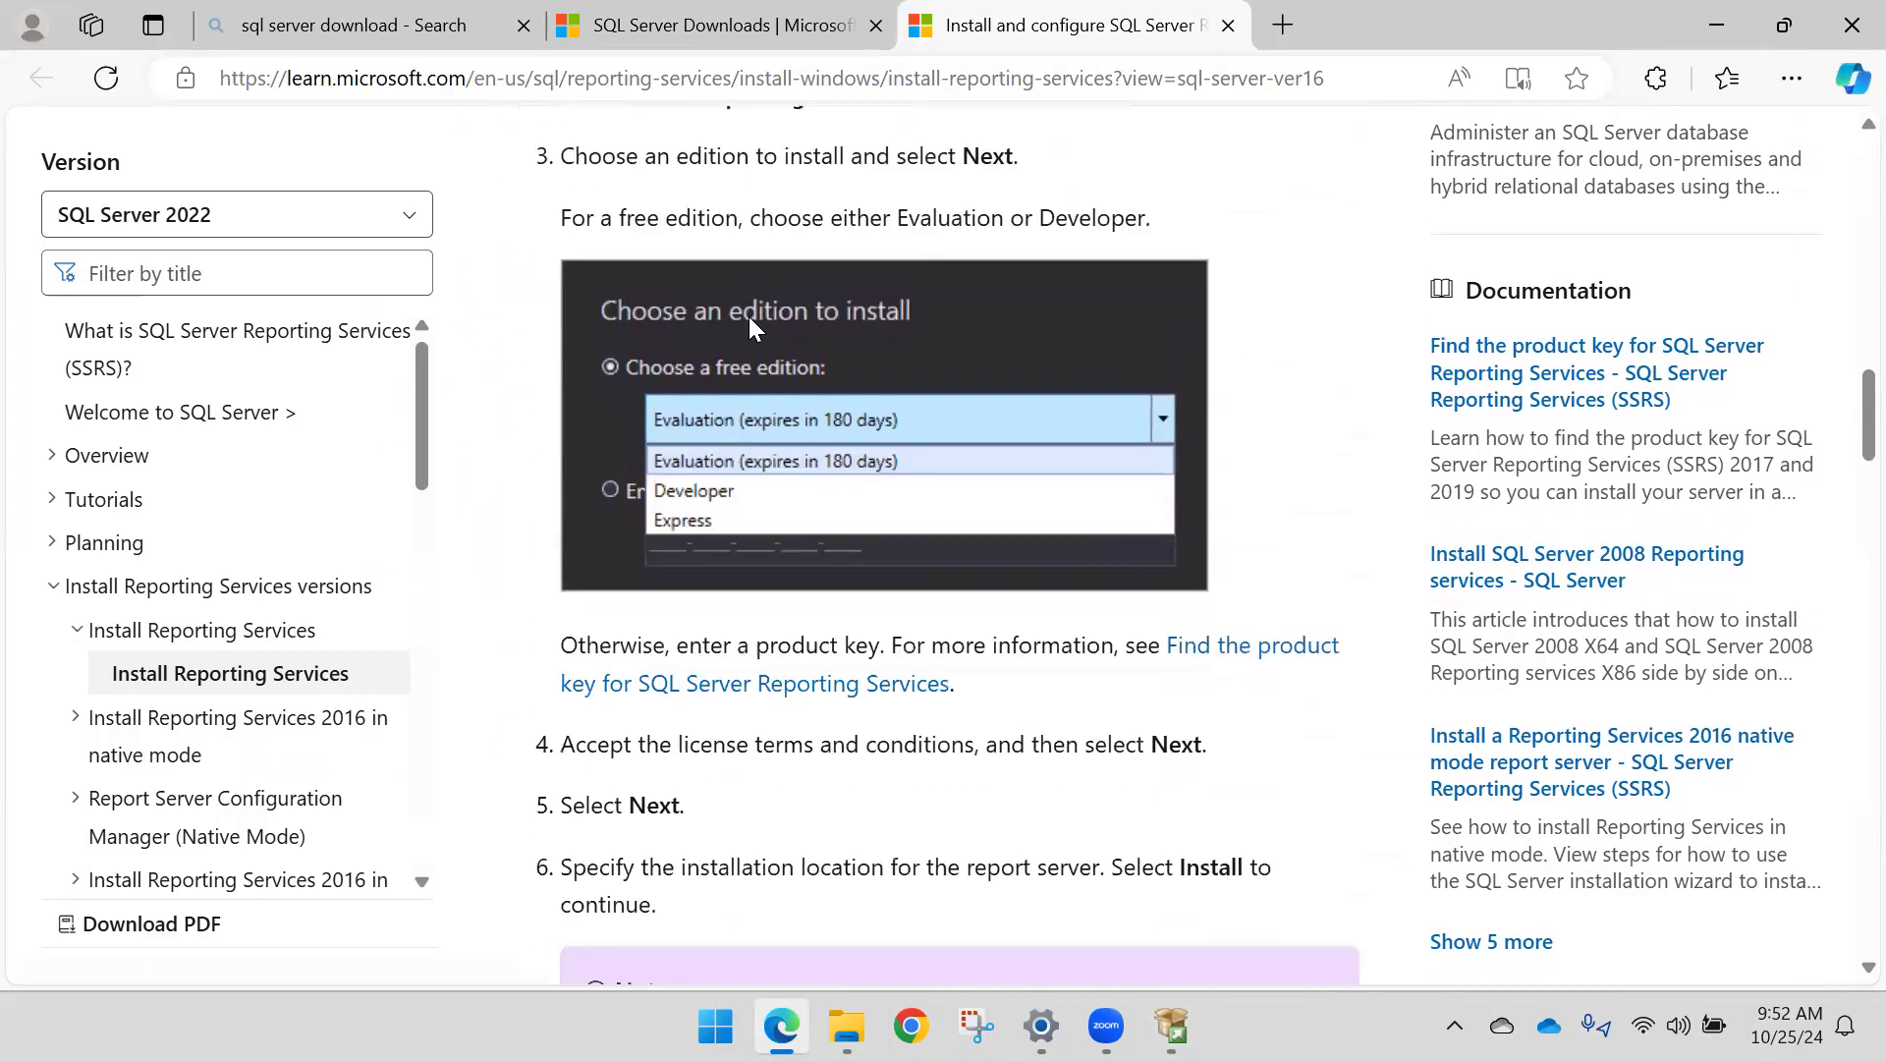
pyautogui.scroll(-8, 754, 324)
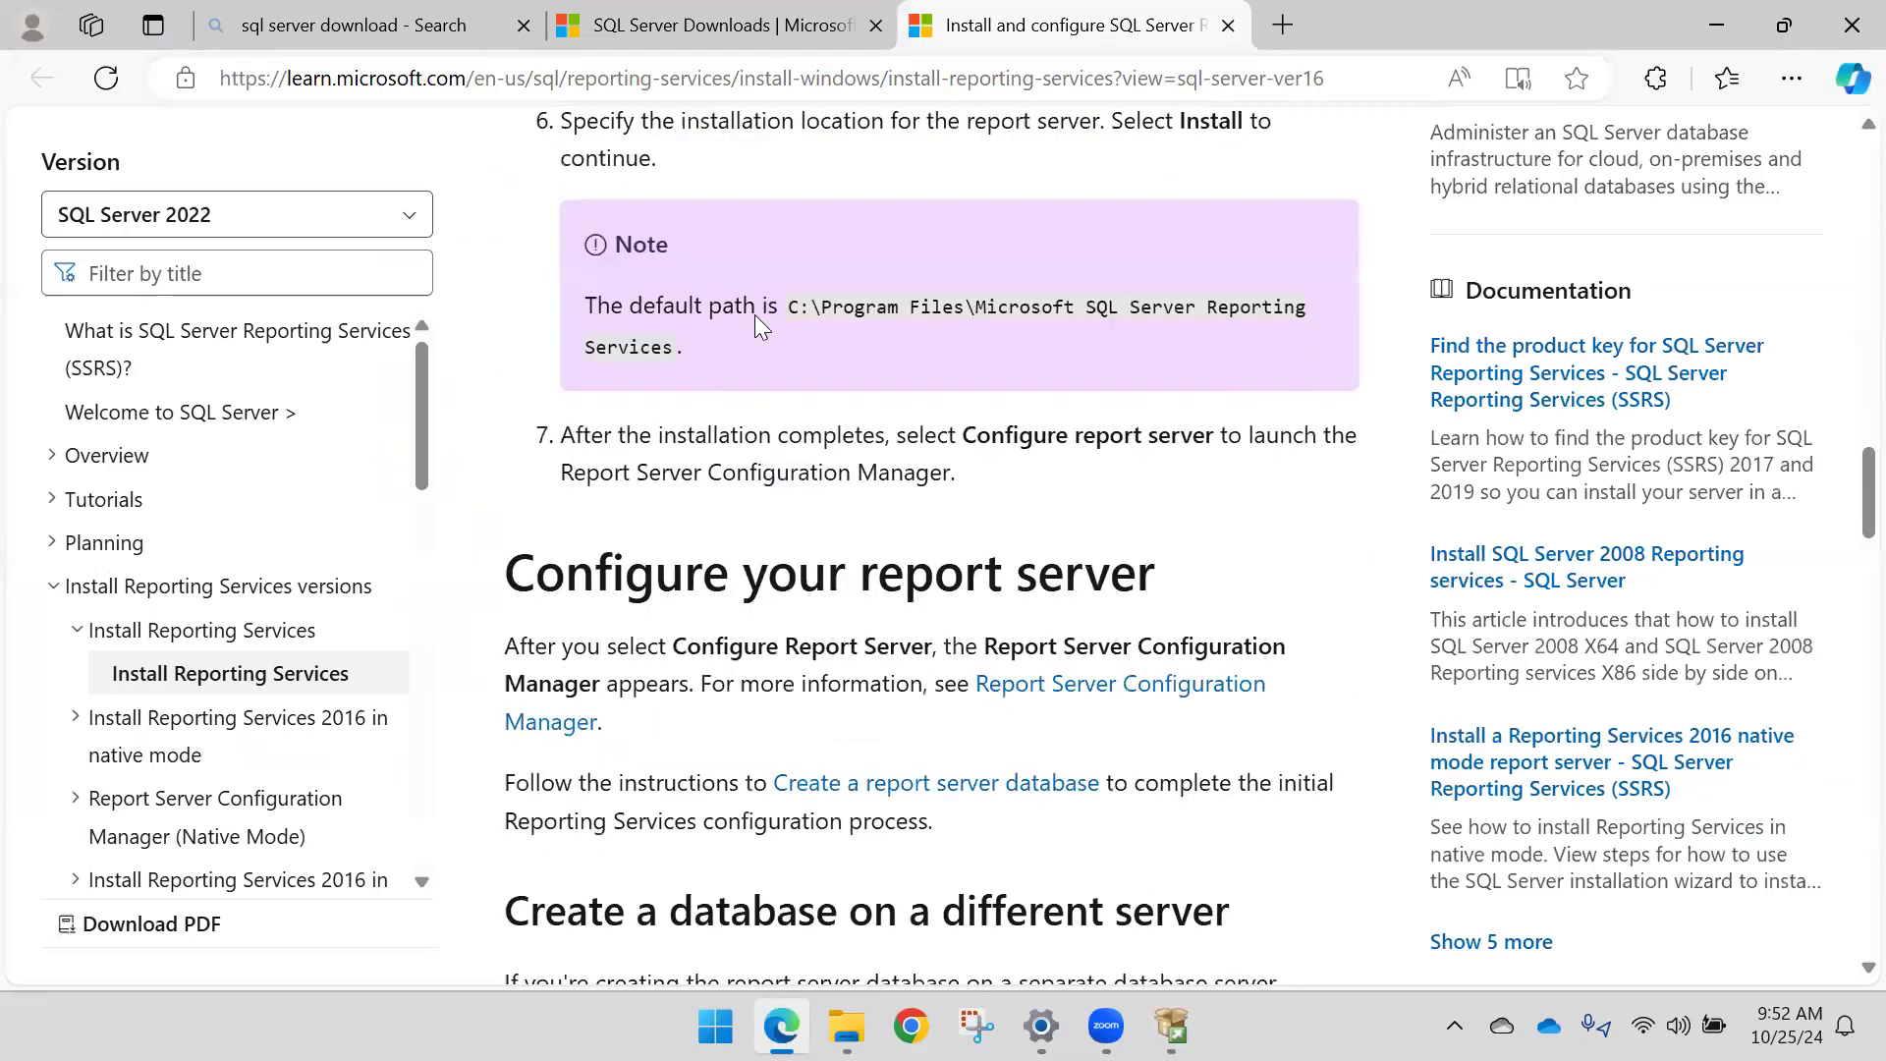
pyautogui.scroll(-12, 762, 324)
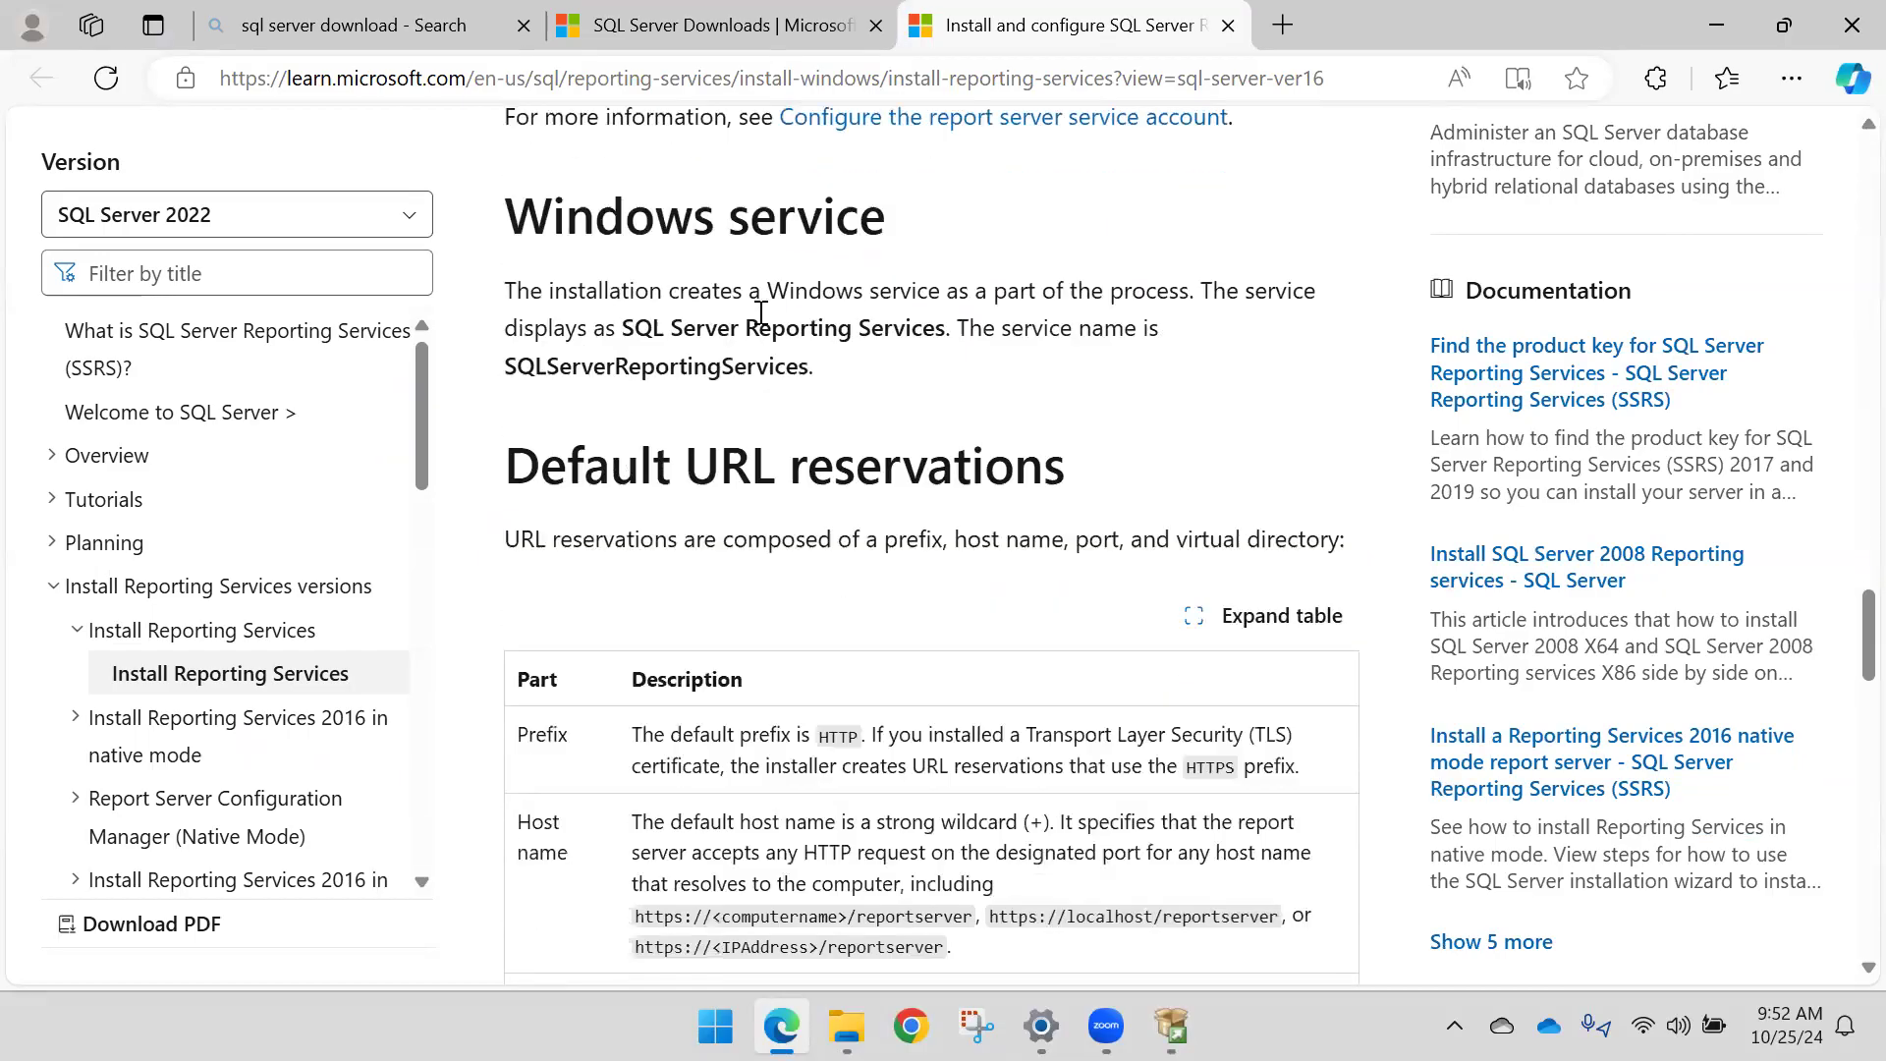
pyautogui.scroll(-10, 764, 319)
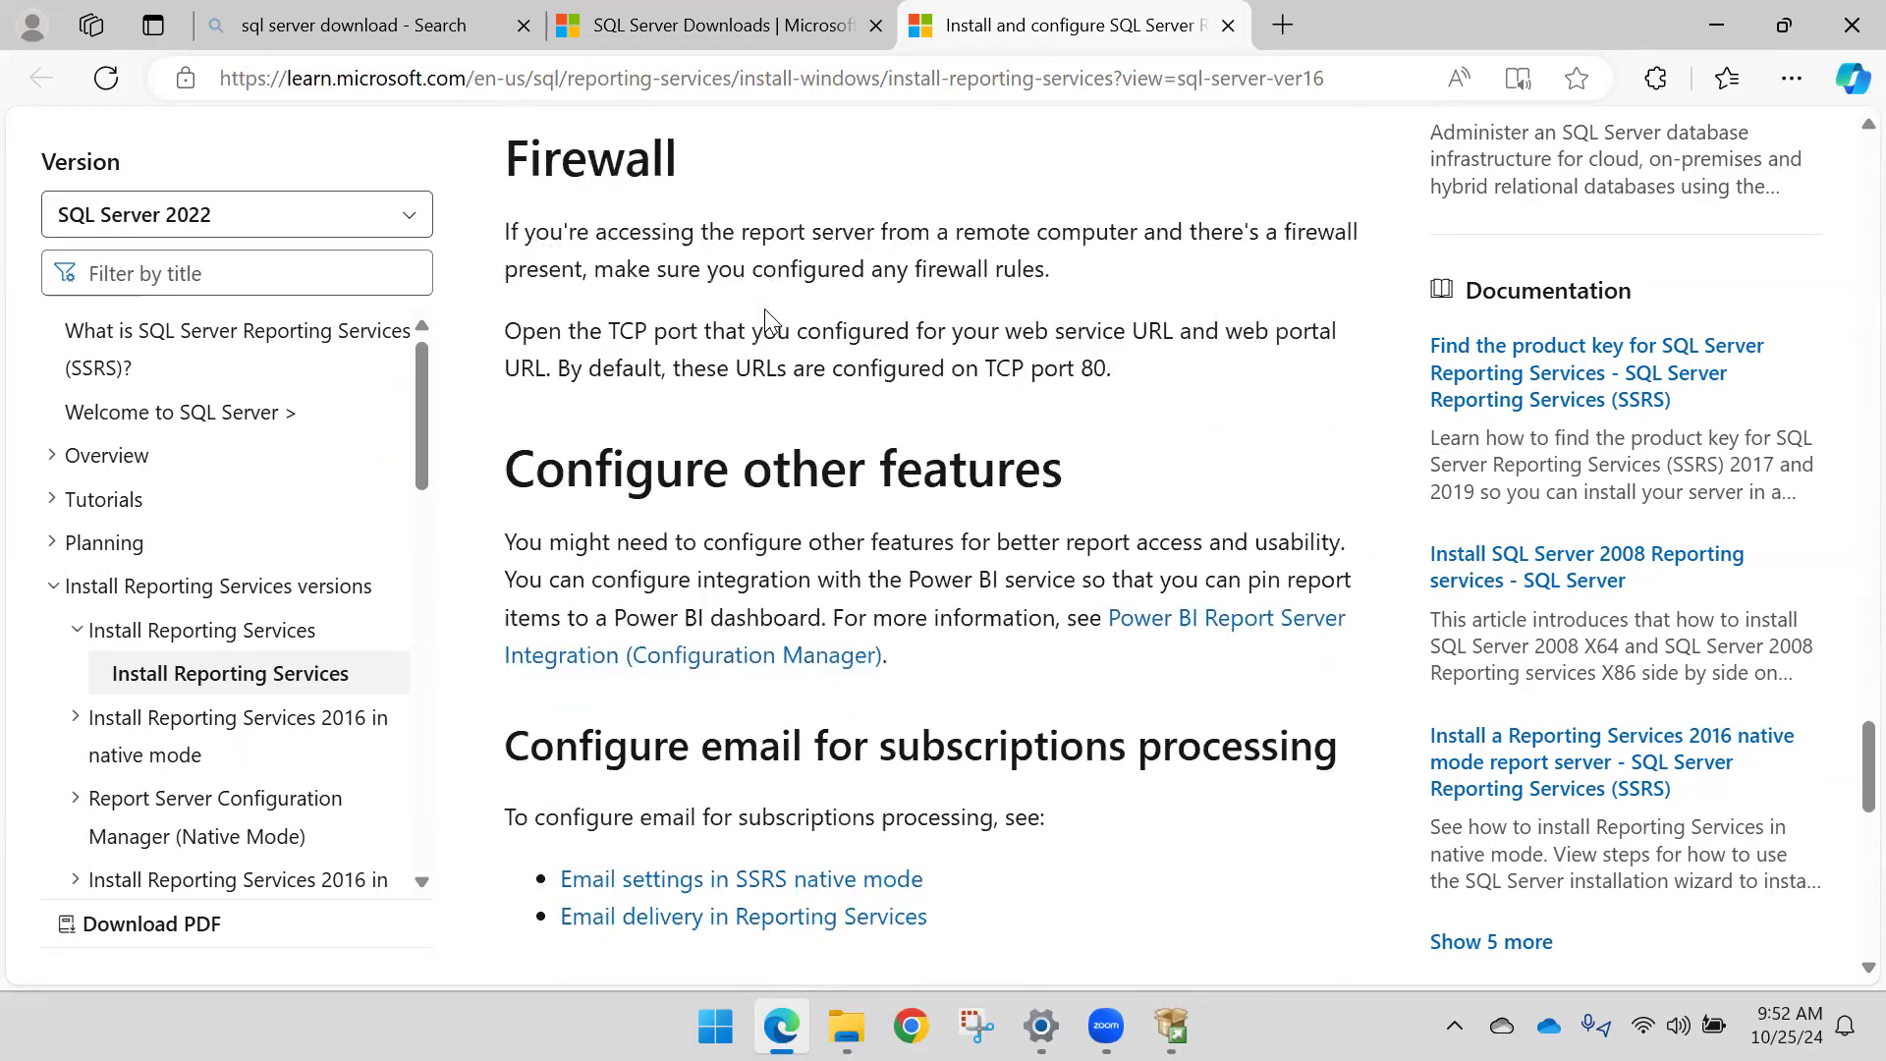
# Step: Read the remote computer setup and related content sections at the end of the Reporting Services article
pyautogui.scroll(-5, 772, 312)
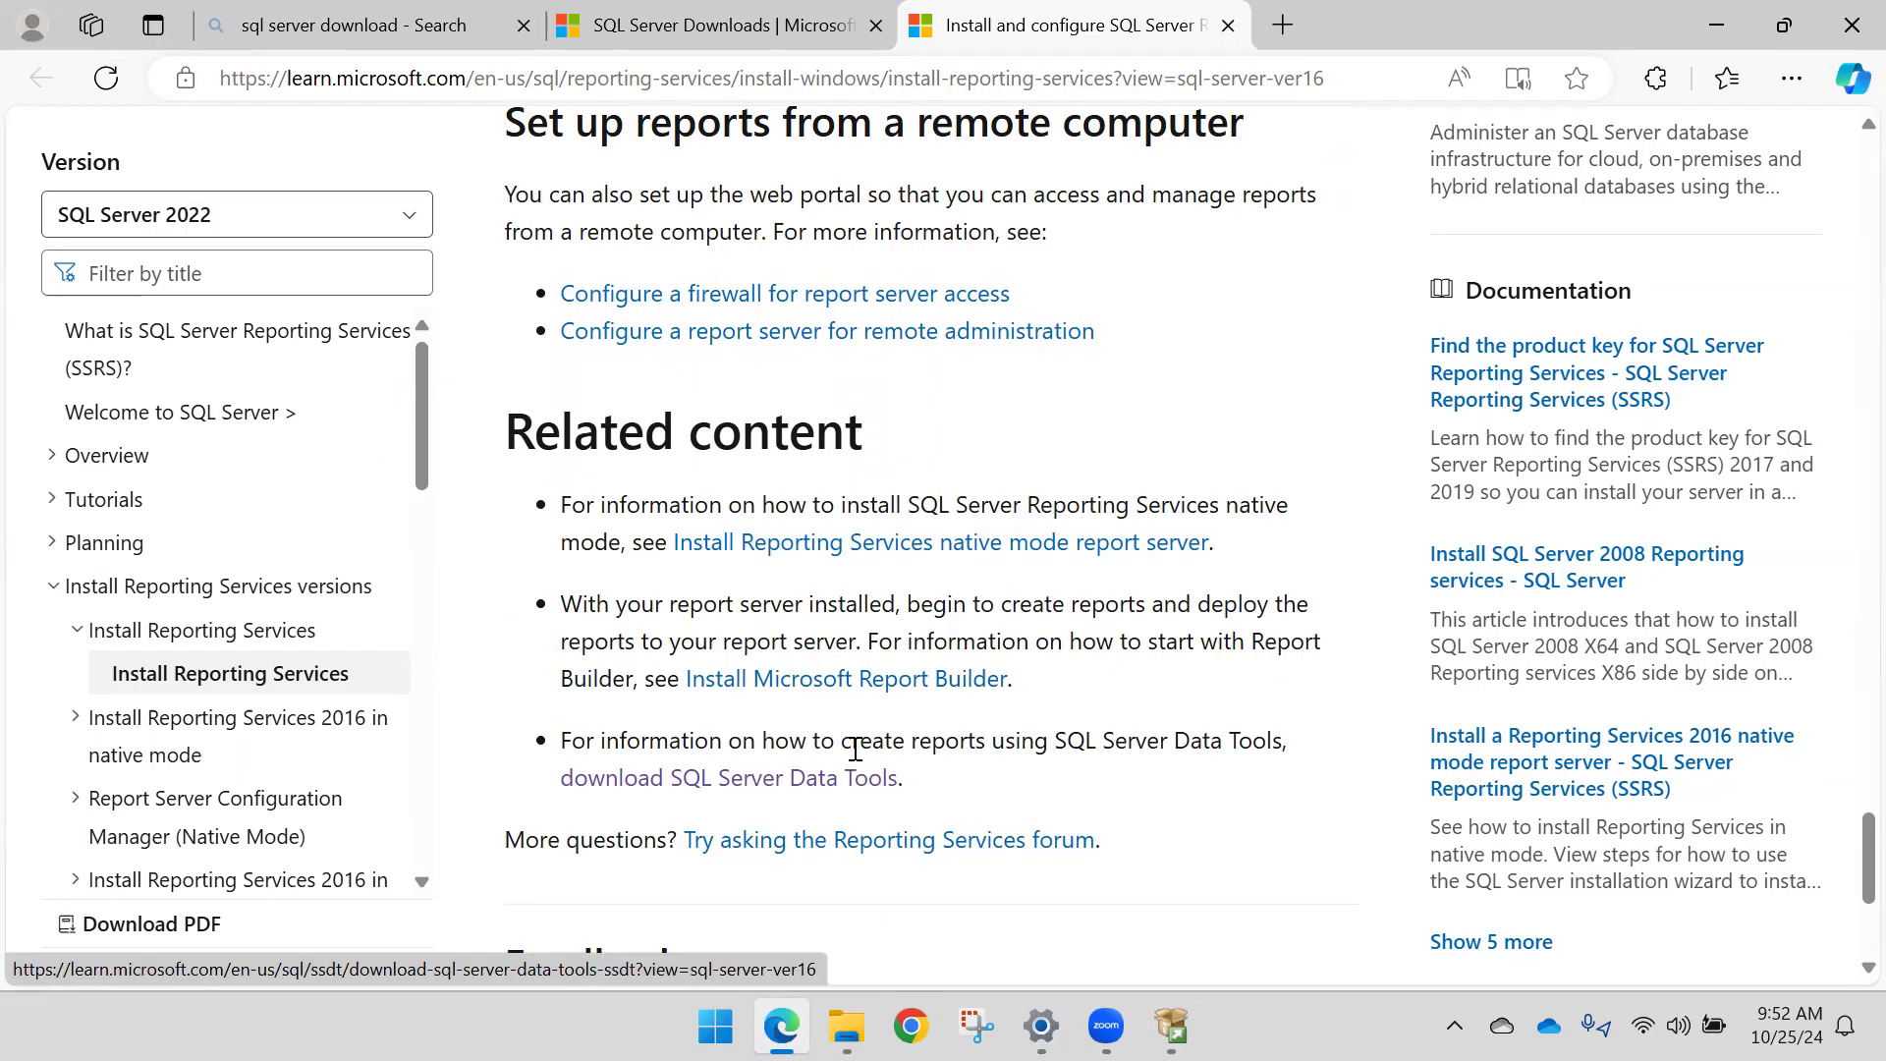
pyautogui.scroll(-3, 853, 687)
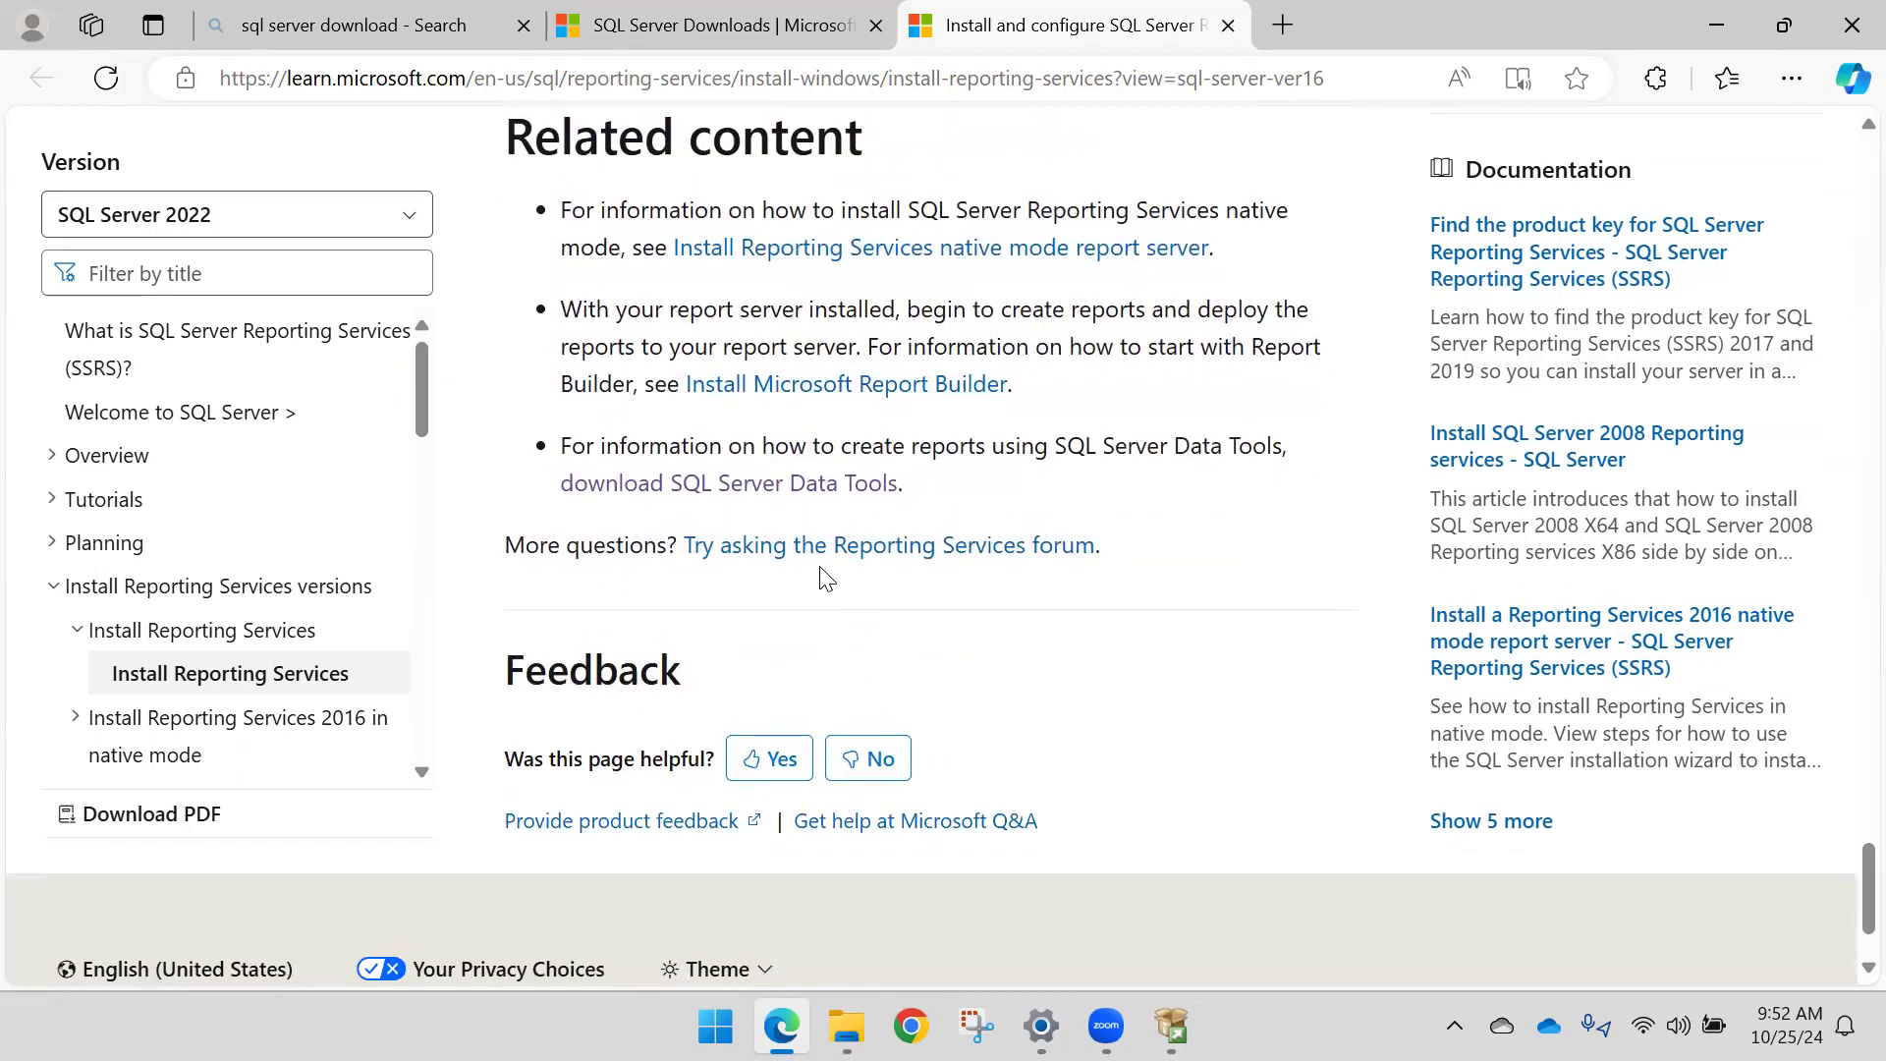
pyautogui.scroll(3, 825, 579)
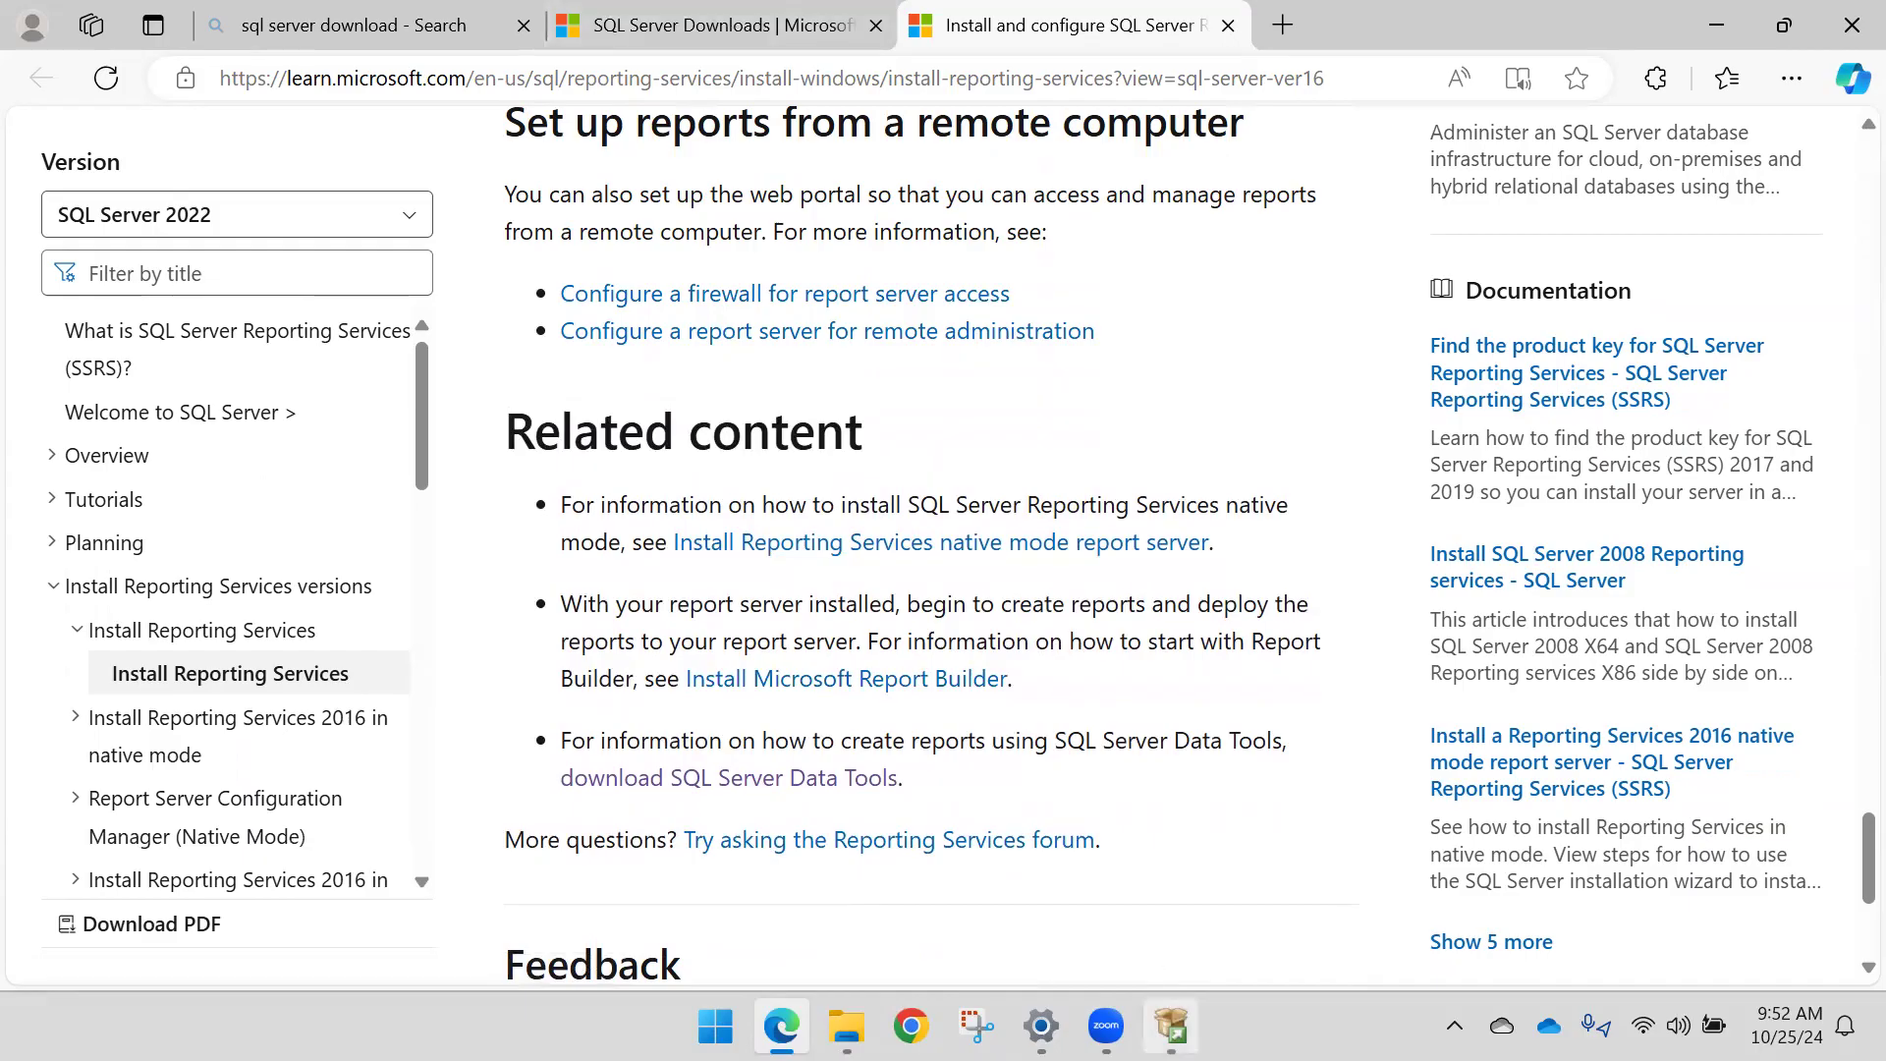
# Step: Switch to SQL Server Installation Center and open the SQL Server Management Tools download page from its installation options
pyautogui.click(1170, 1027)
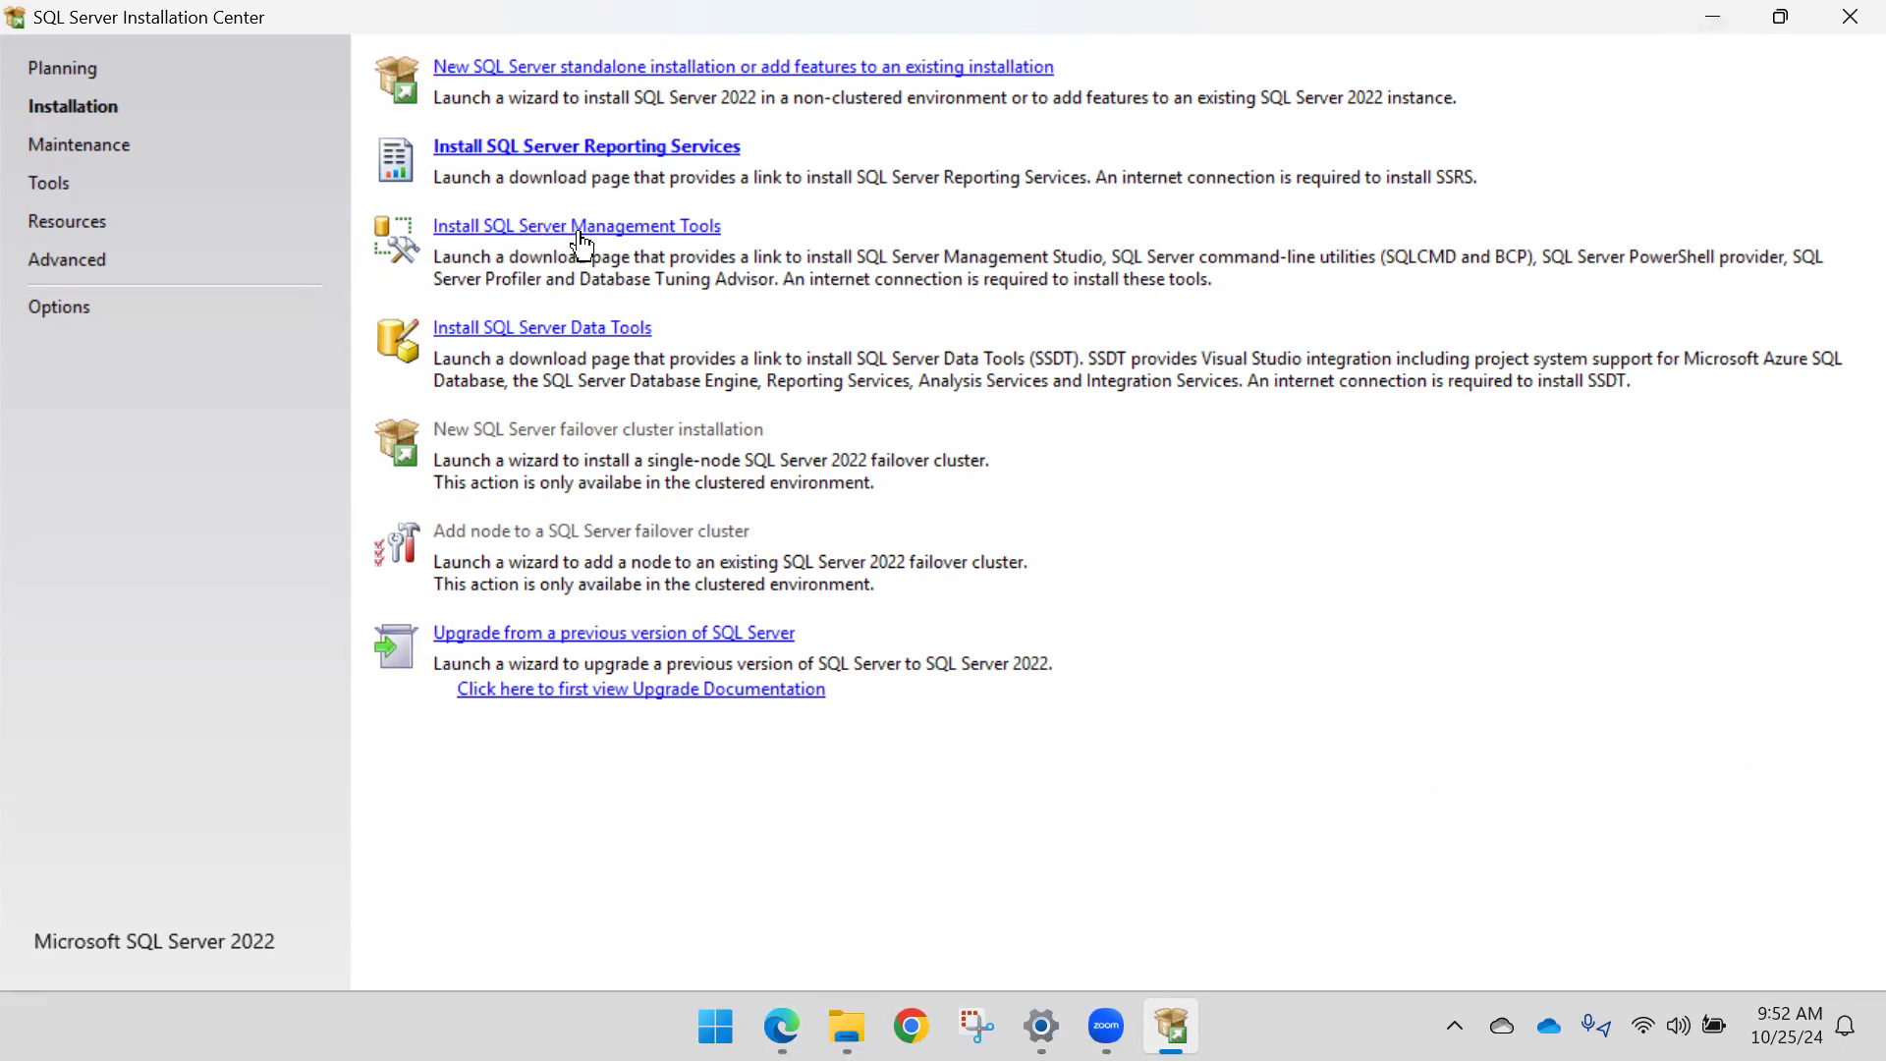
pyautogui.click(650, 232)
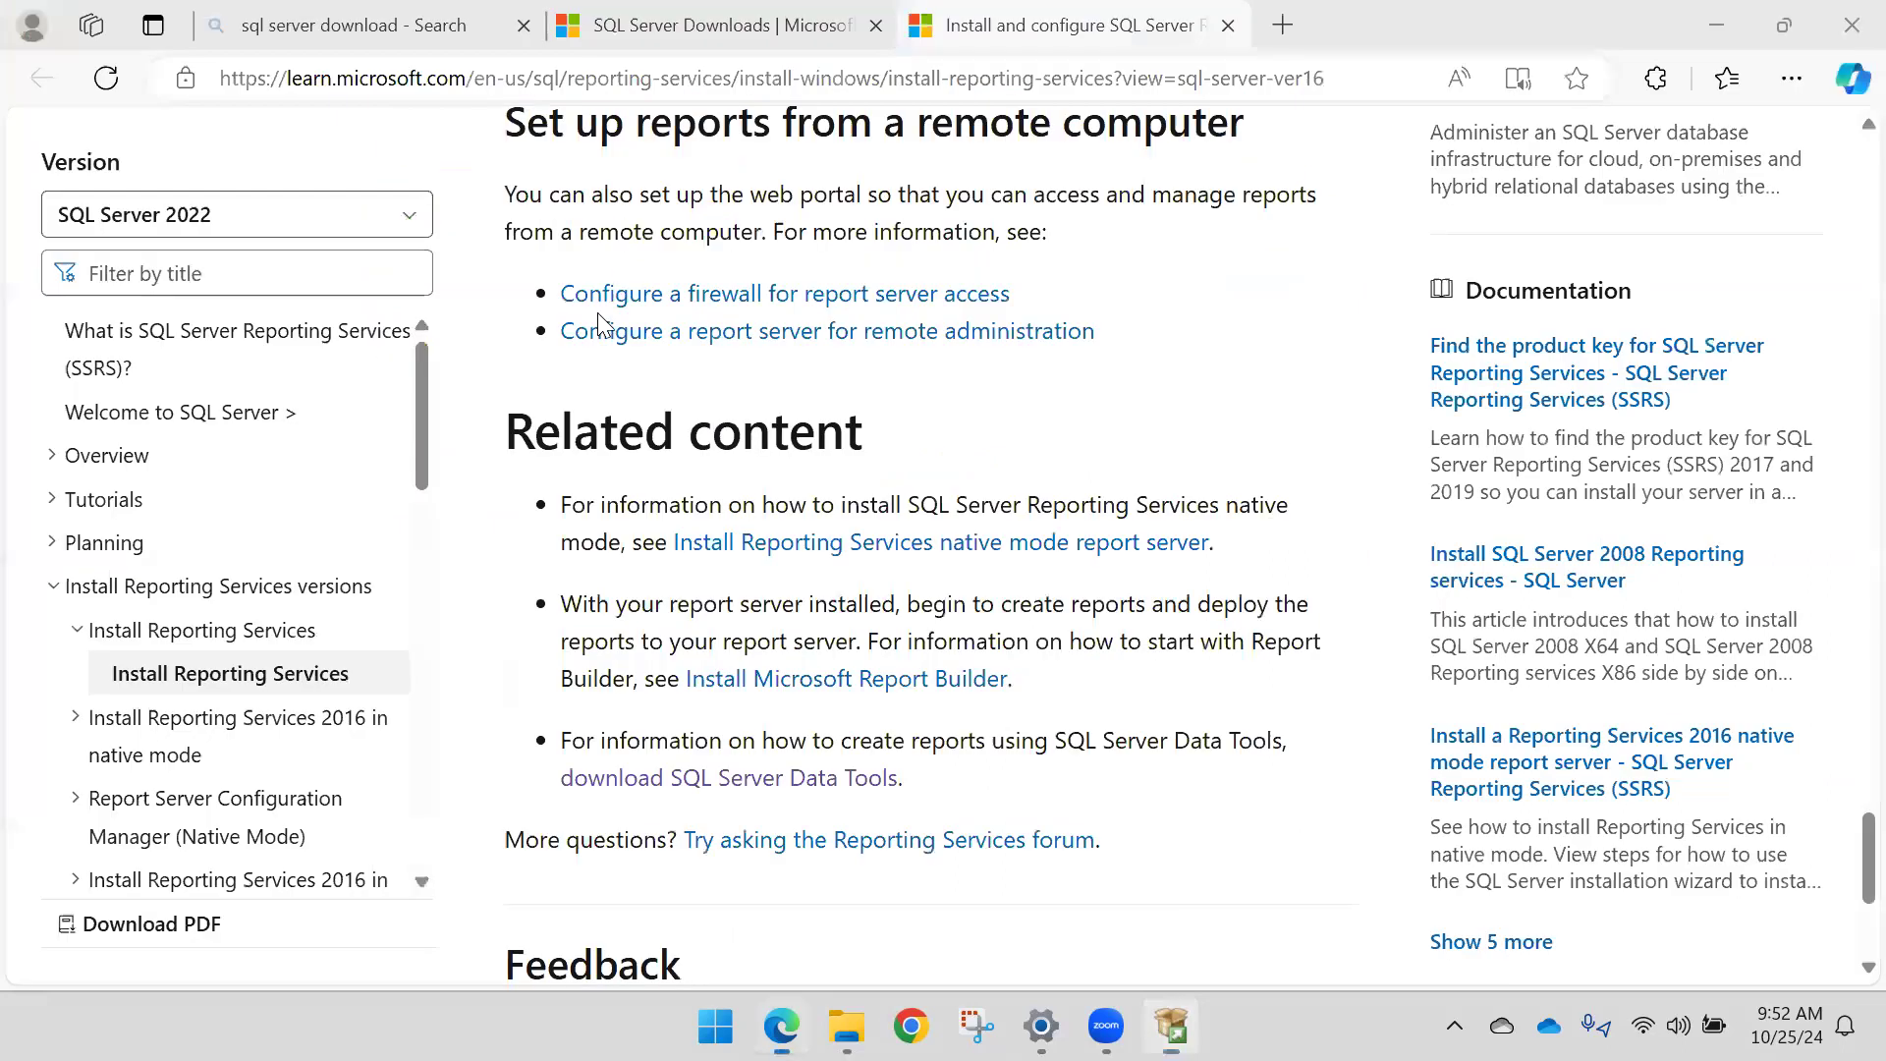
pyautogui.scroll(-7, 799, 550)
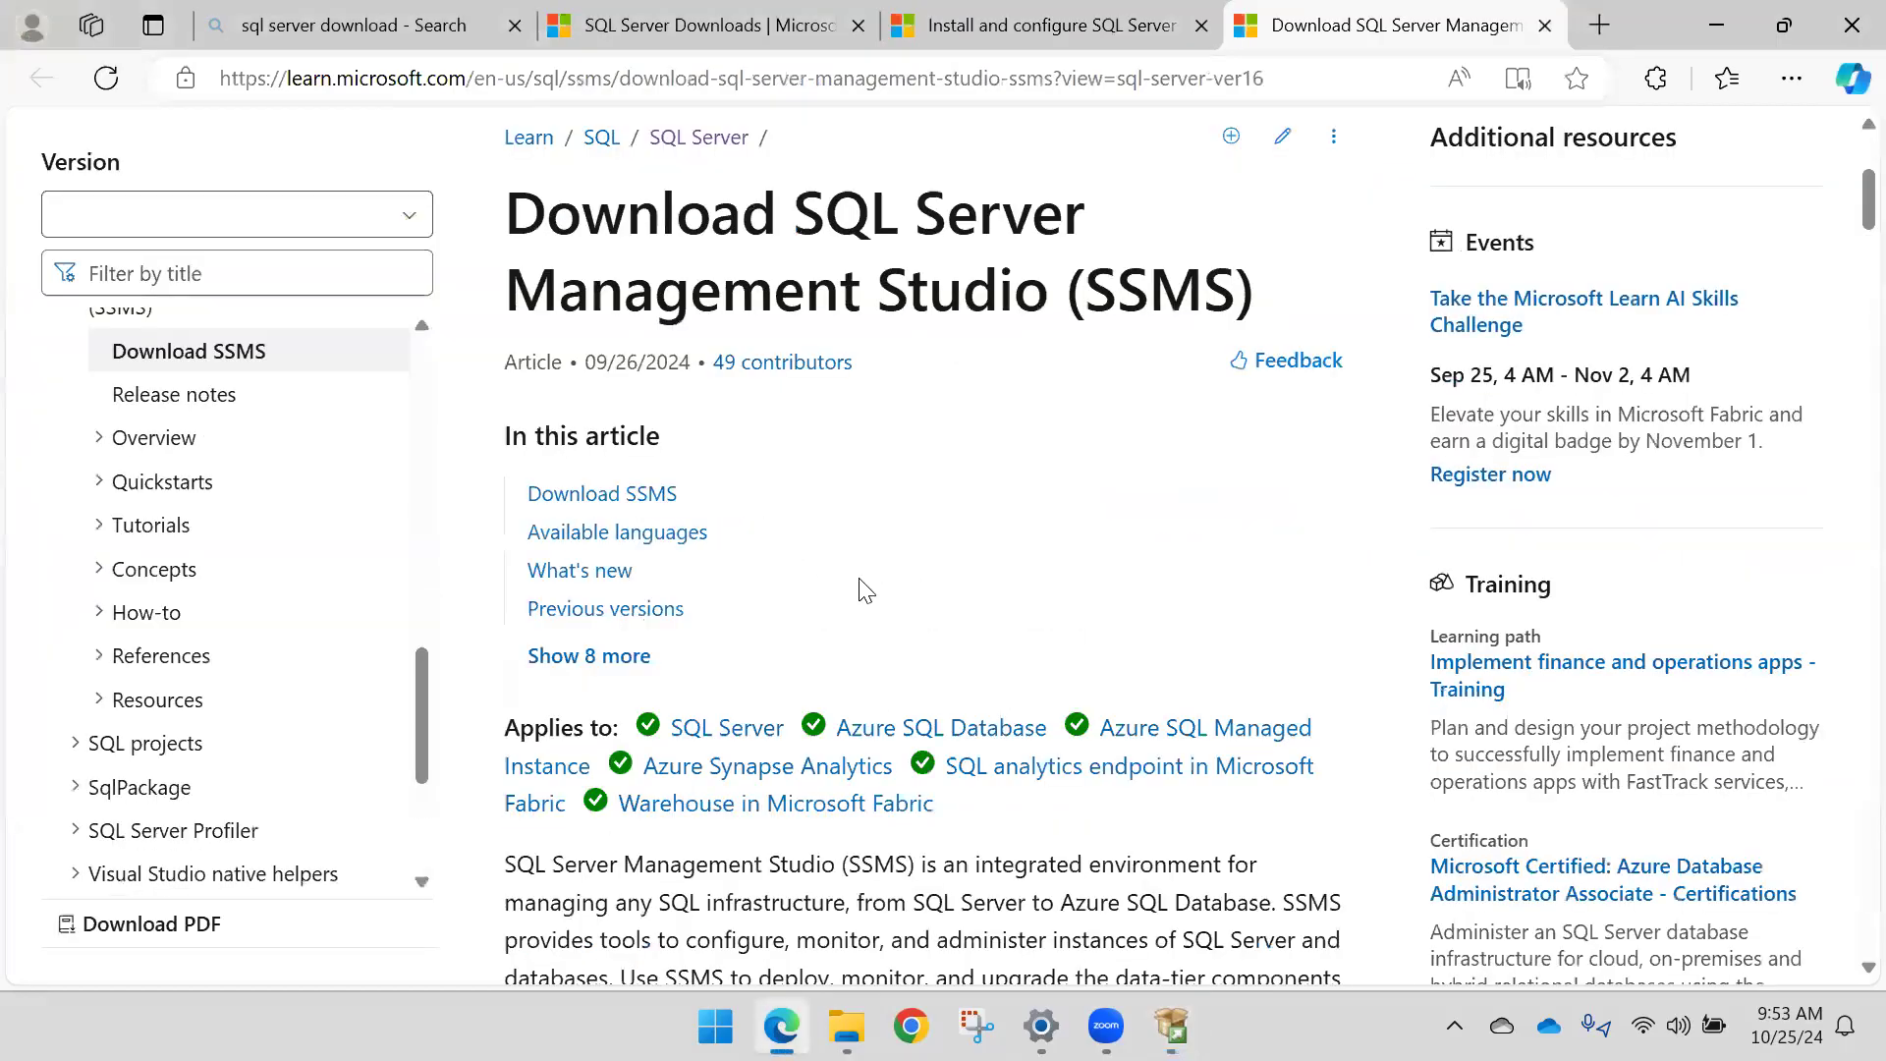
pyautogui.scroll(3, 864, 491)
pyautogui.scroll(-3, 869, 481)
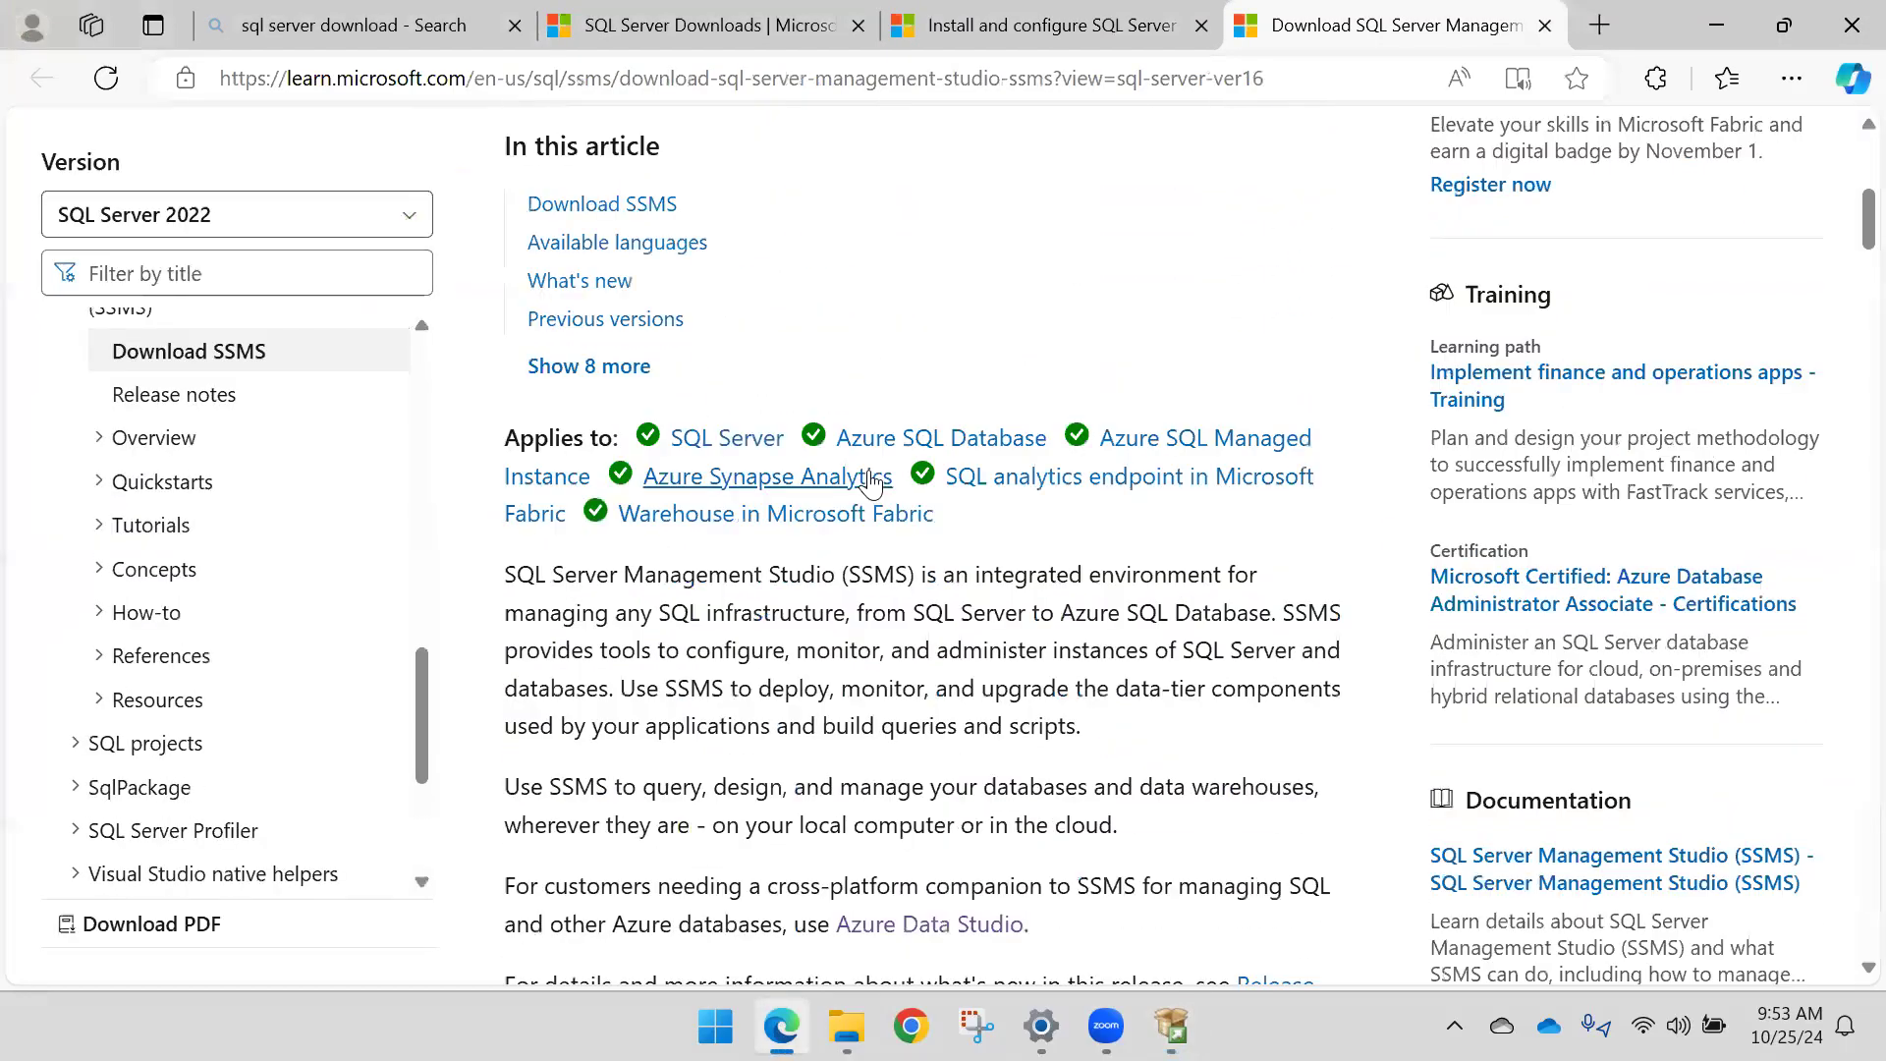
# Step: Review the download section of the Reporting Services article and the Download SSMS section of the Management Studio article
pyautogui.click(1042, 25)
pyautogui.scroll(10, 1218, 403)
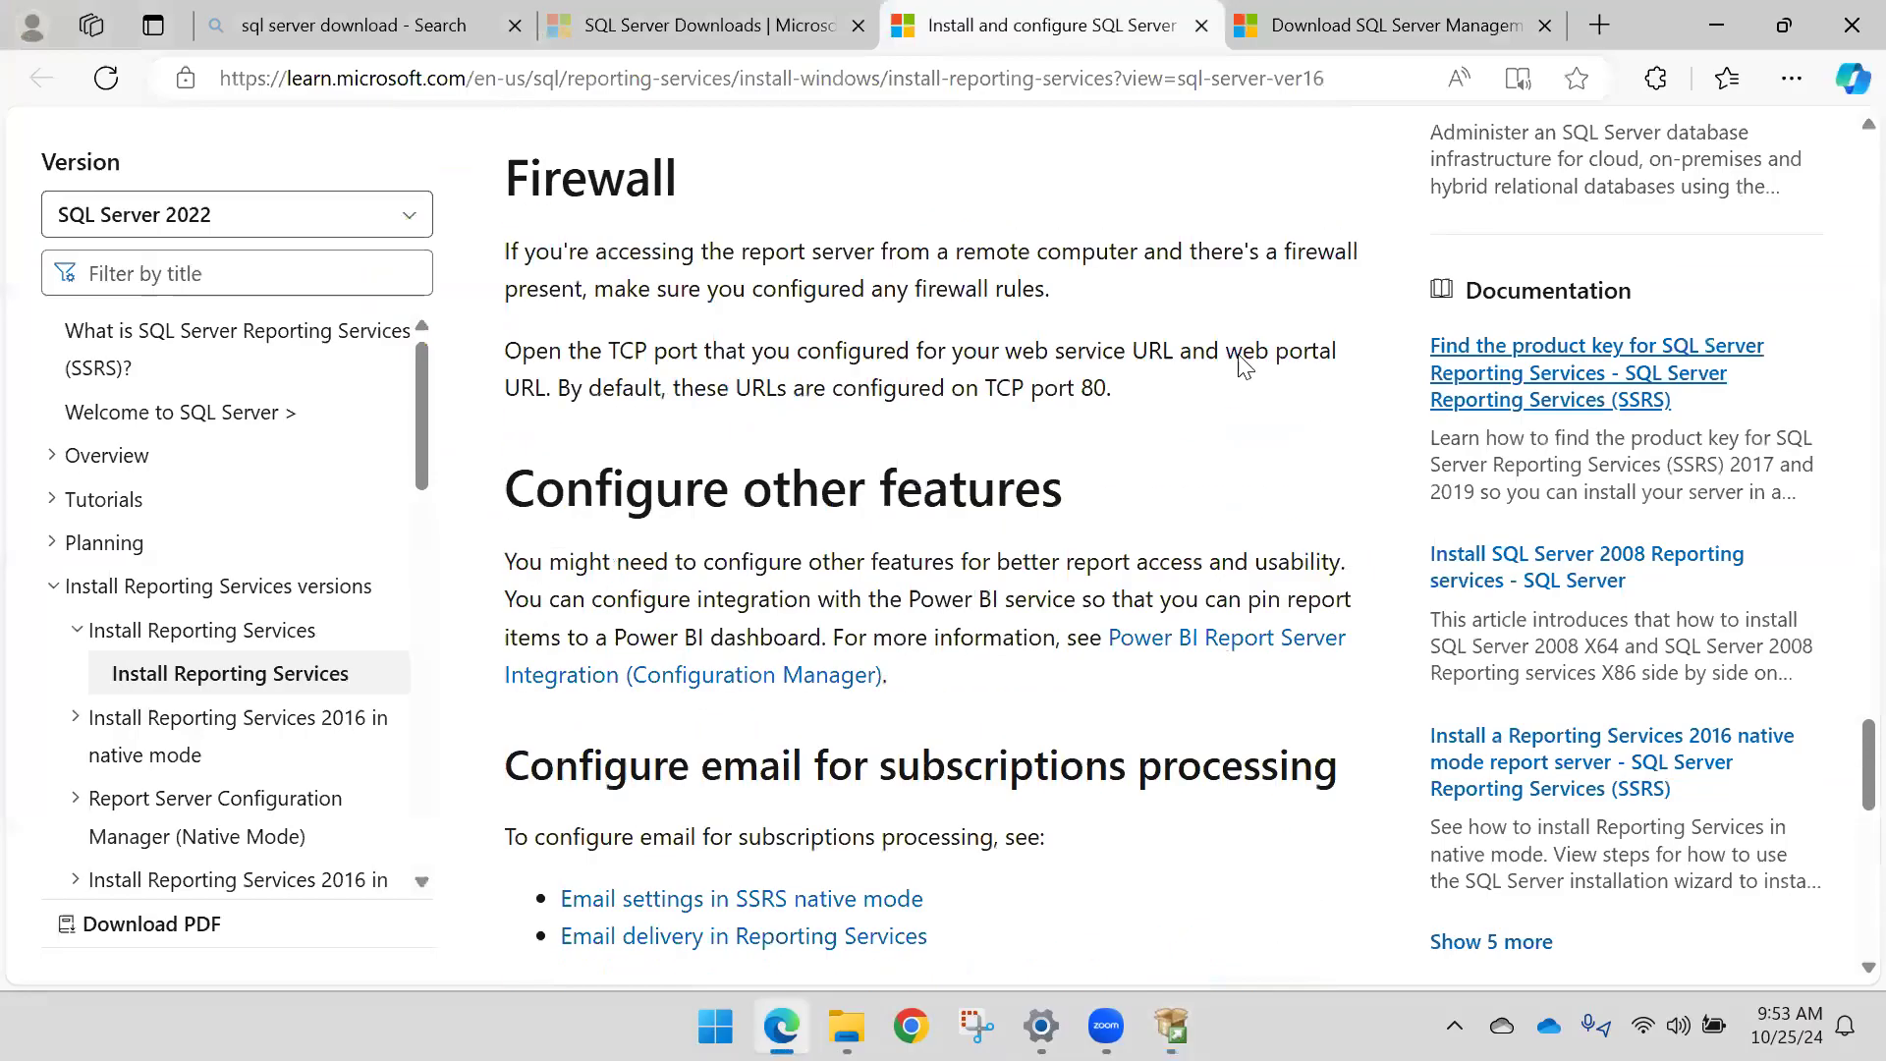
pyautogui.scroll(15, 1842, 629)
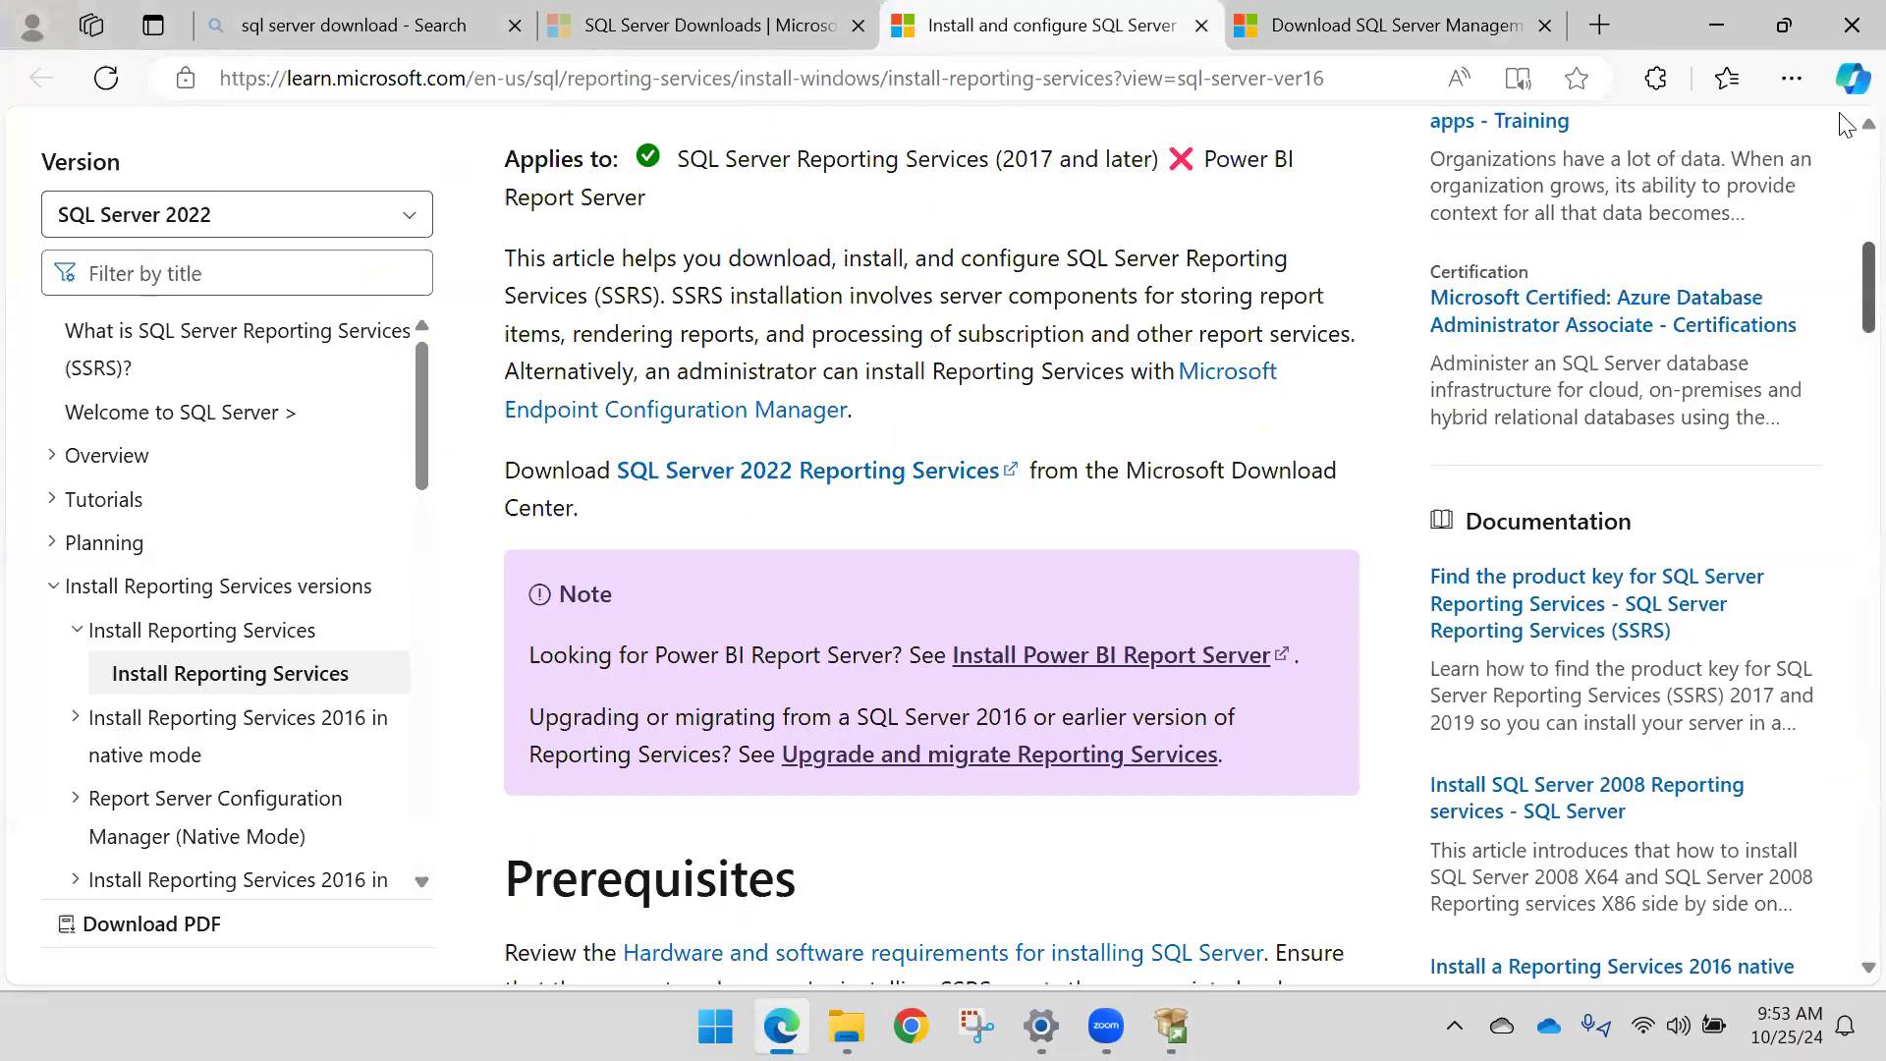
pyautogui.click(1344, 14)
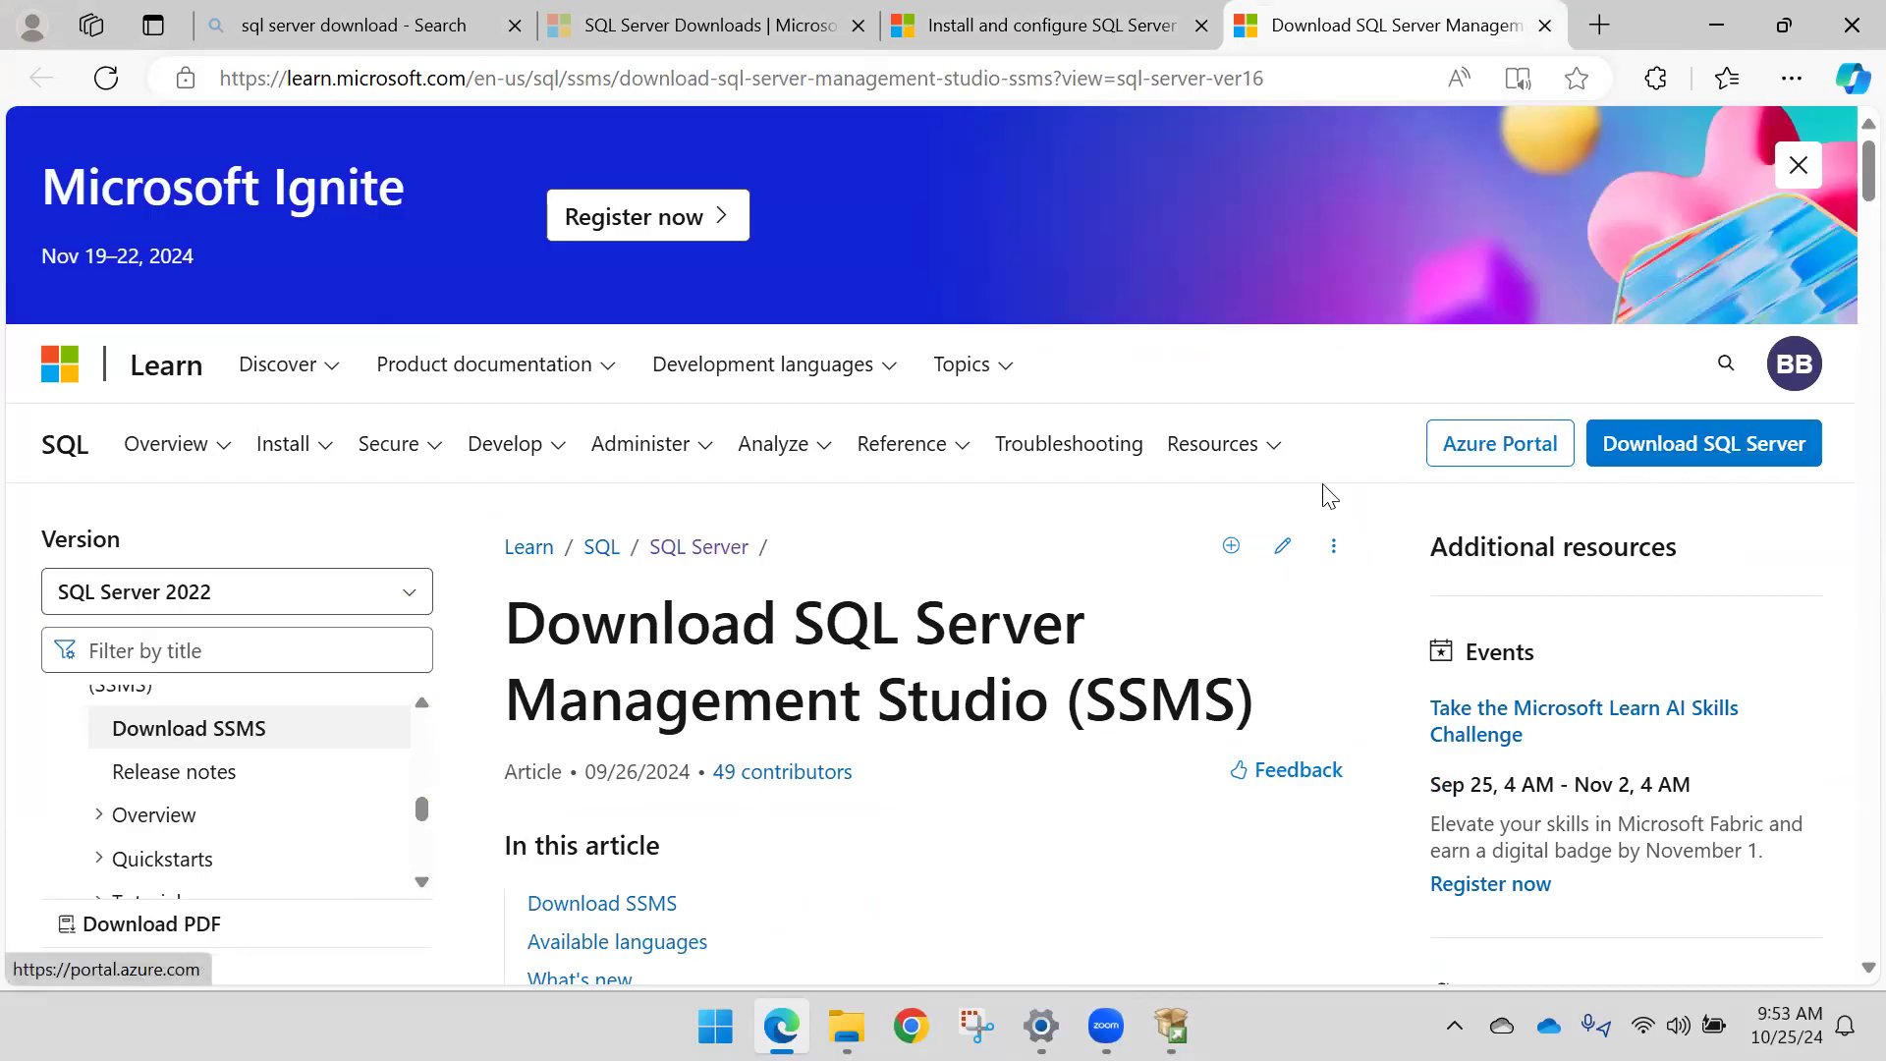
pyautogui.scroll(-2, 813, 711)
pyautogui.scroll(-13, 813, 711)
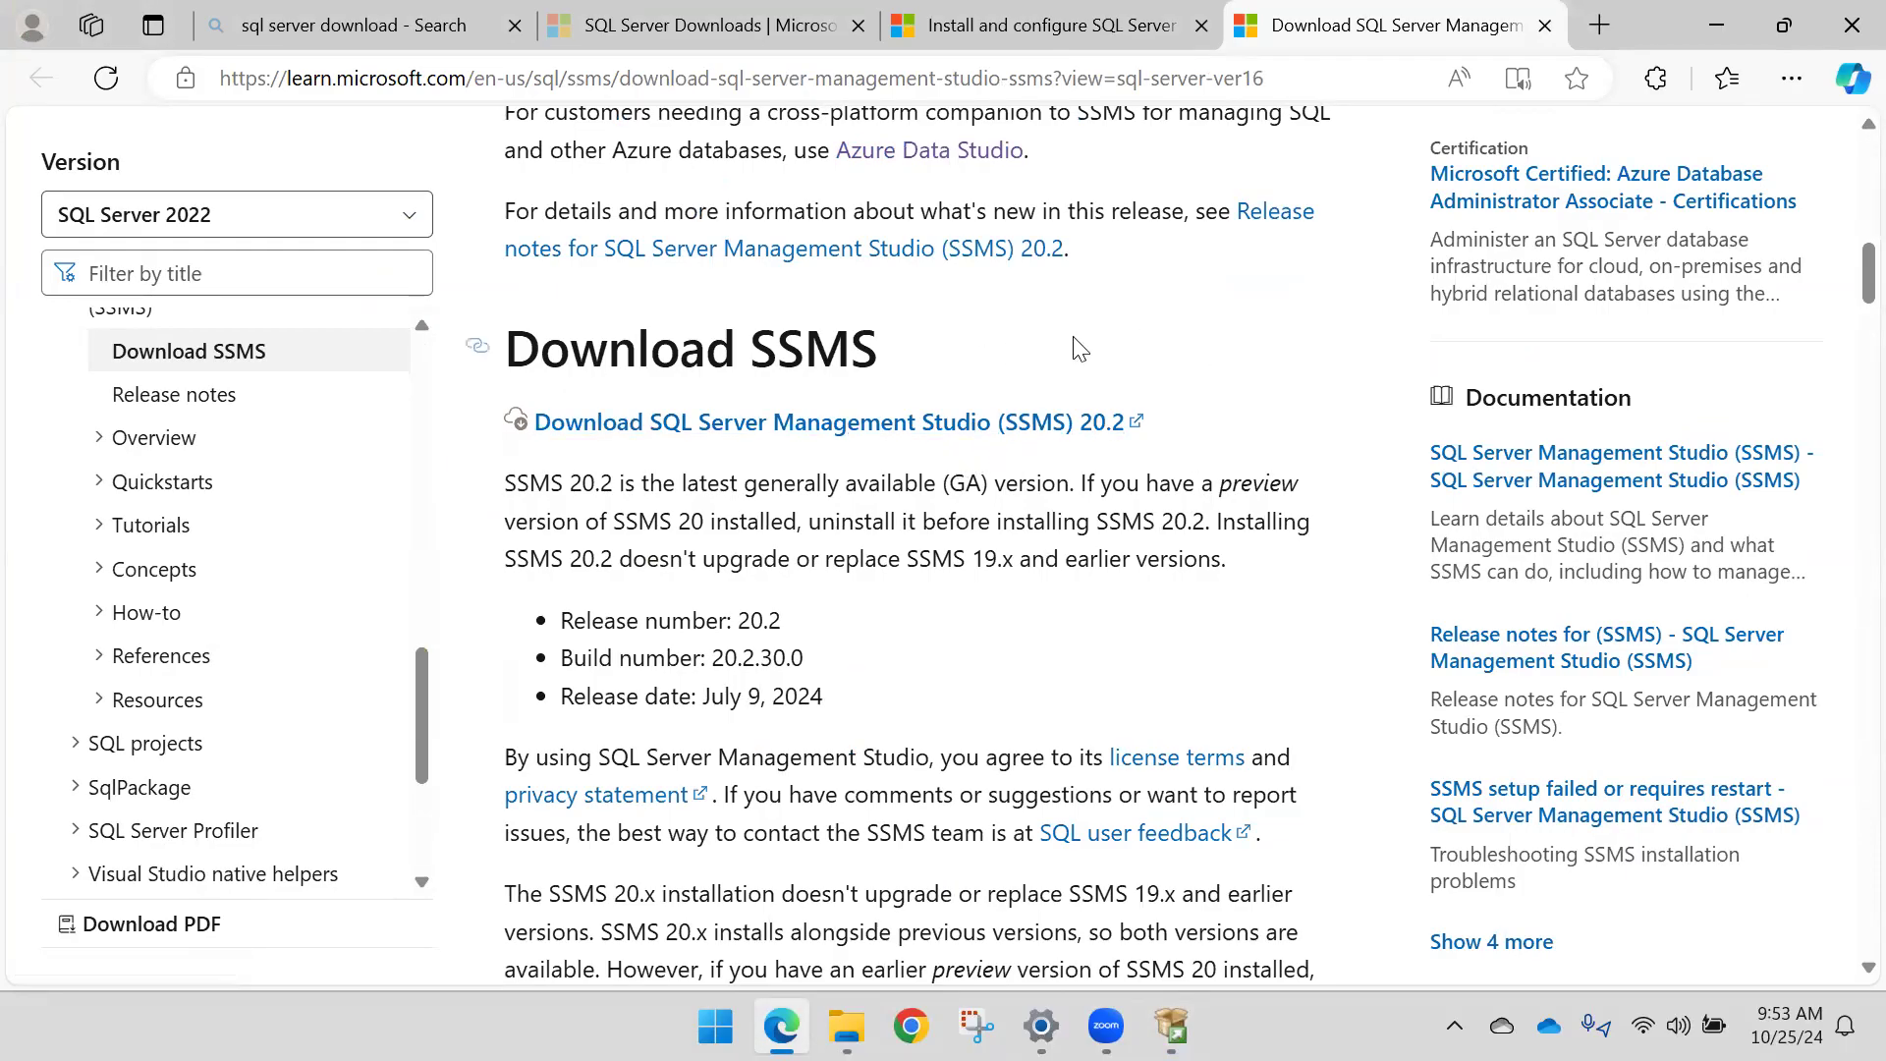
# Step: Download SQL Server 2022 Reporting Services from the Microsoft Download Center and show its install instructions
pyautogui.click(1043, 21)
pyautogui.scroll(-7, 877, 685)
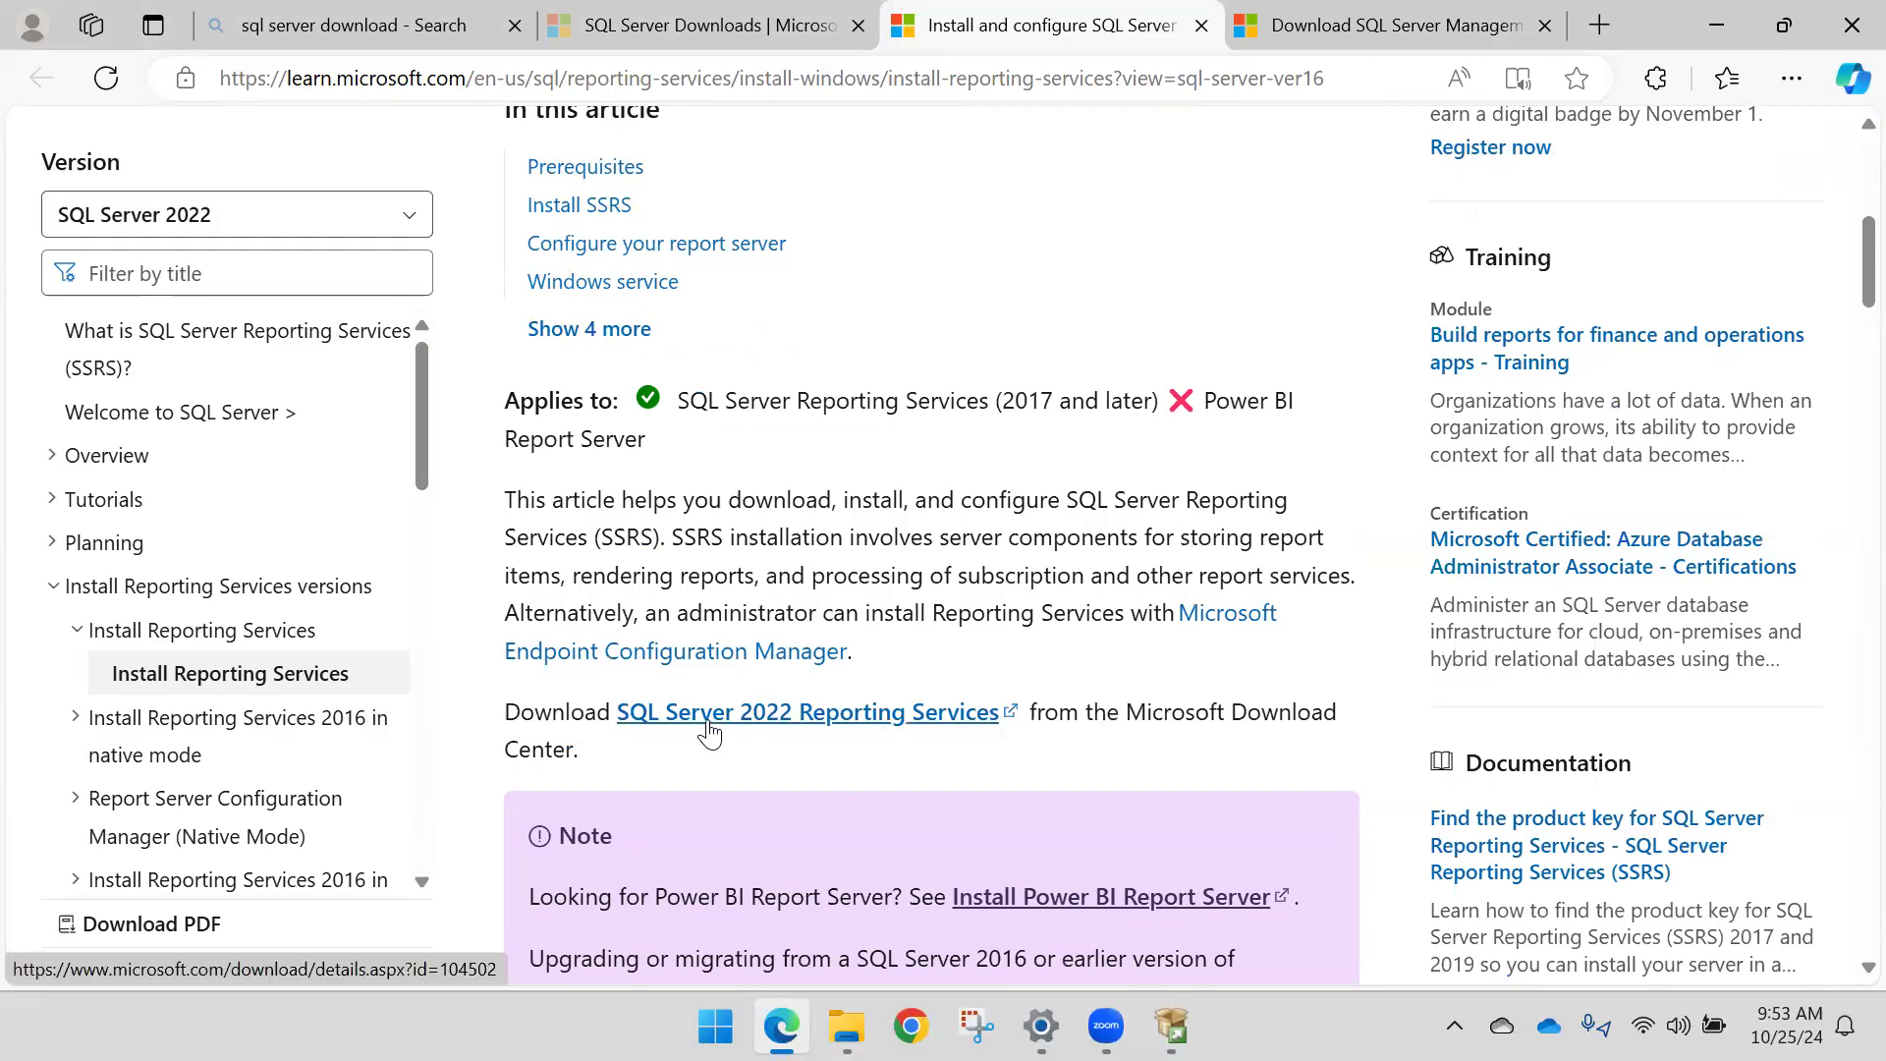
pyautogui.click(750, 727)
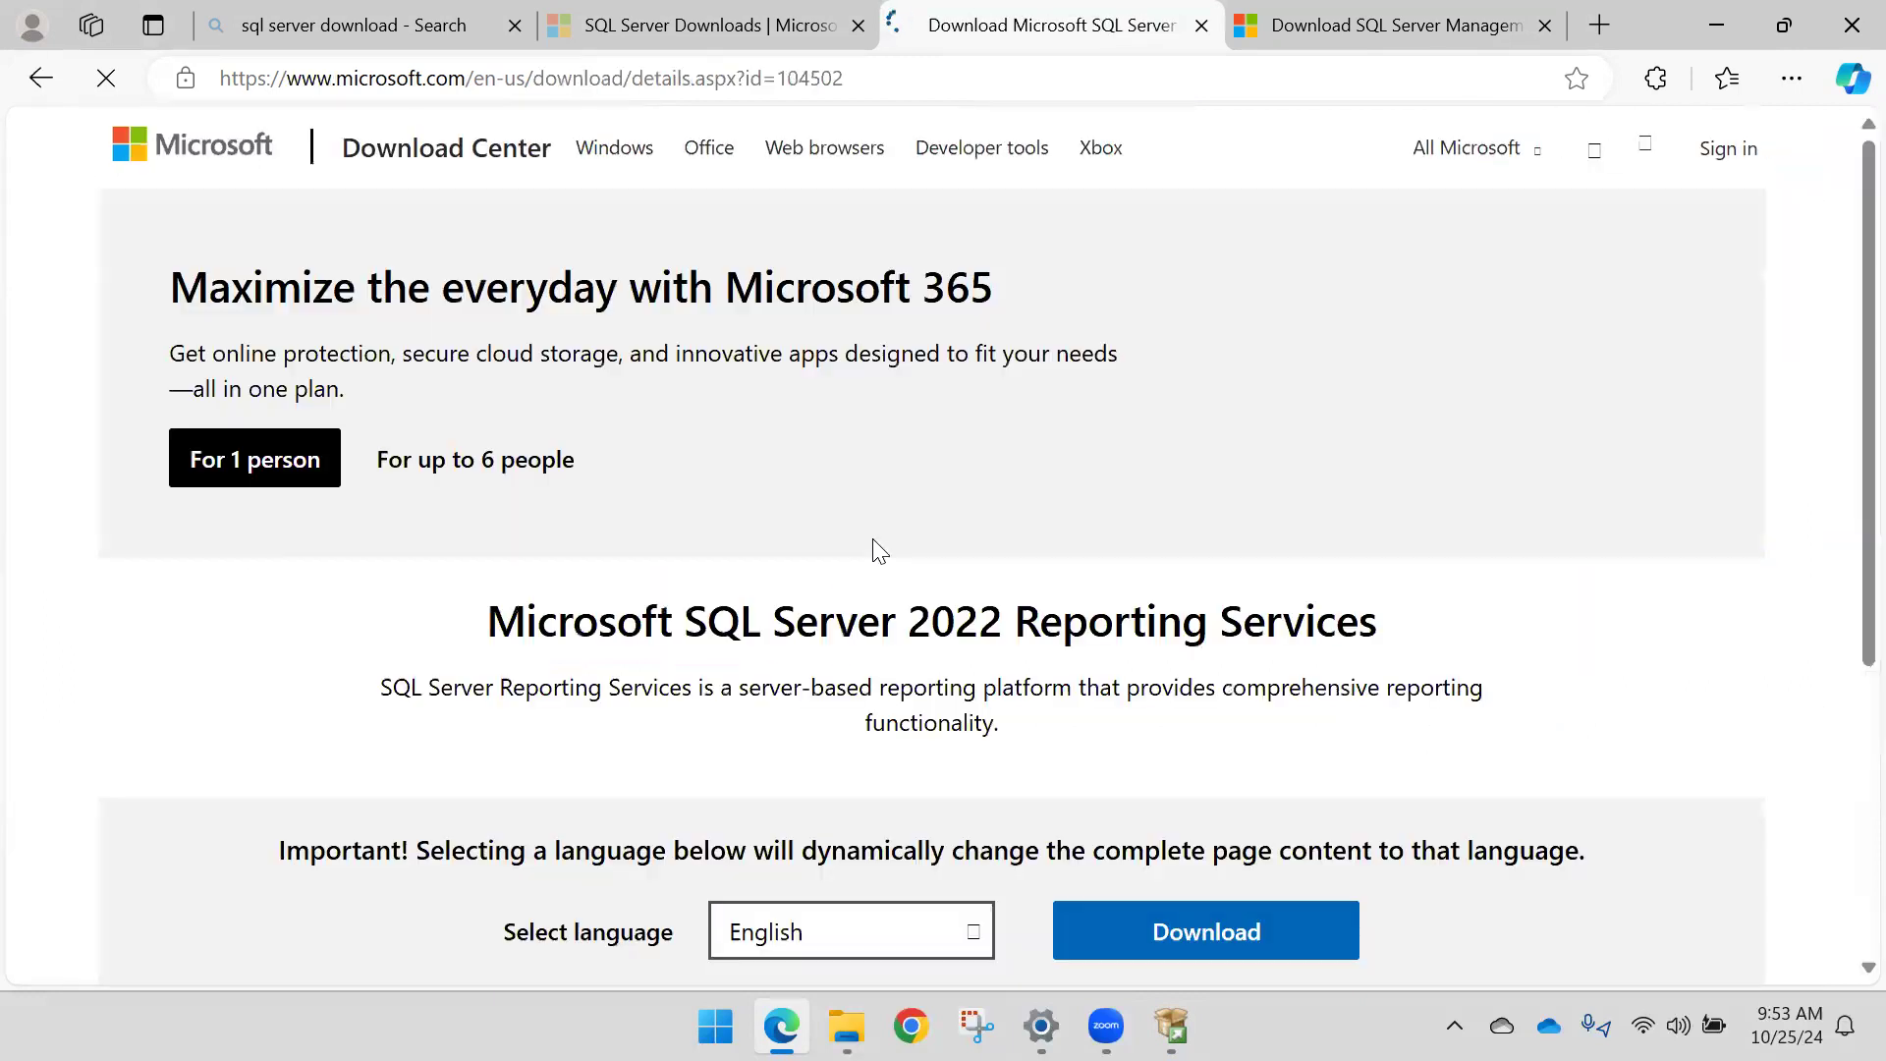
pyautogui.scroll(-2, 644, 436)
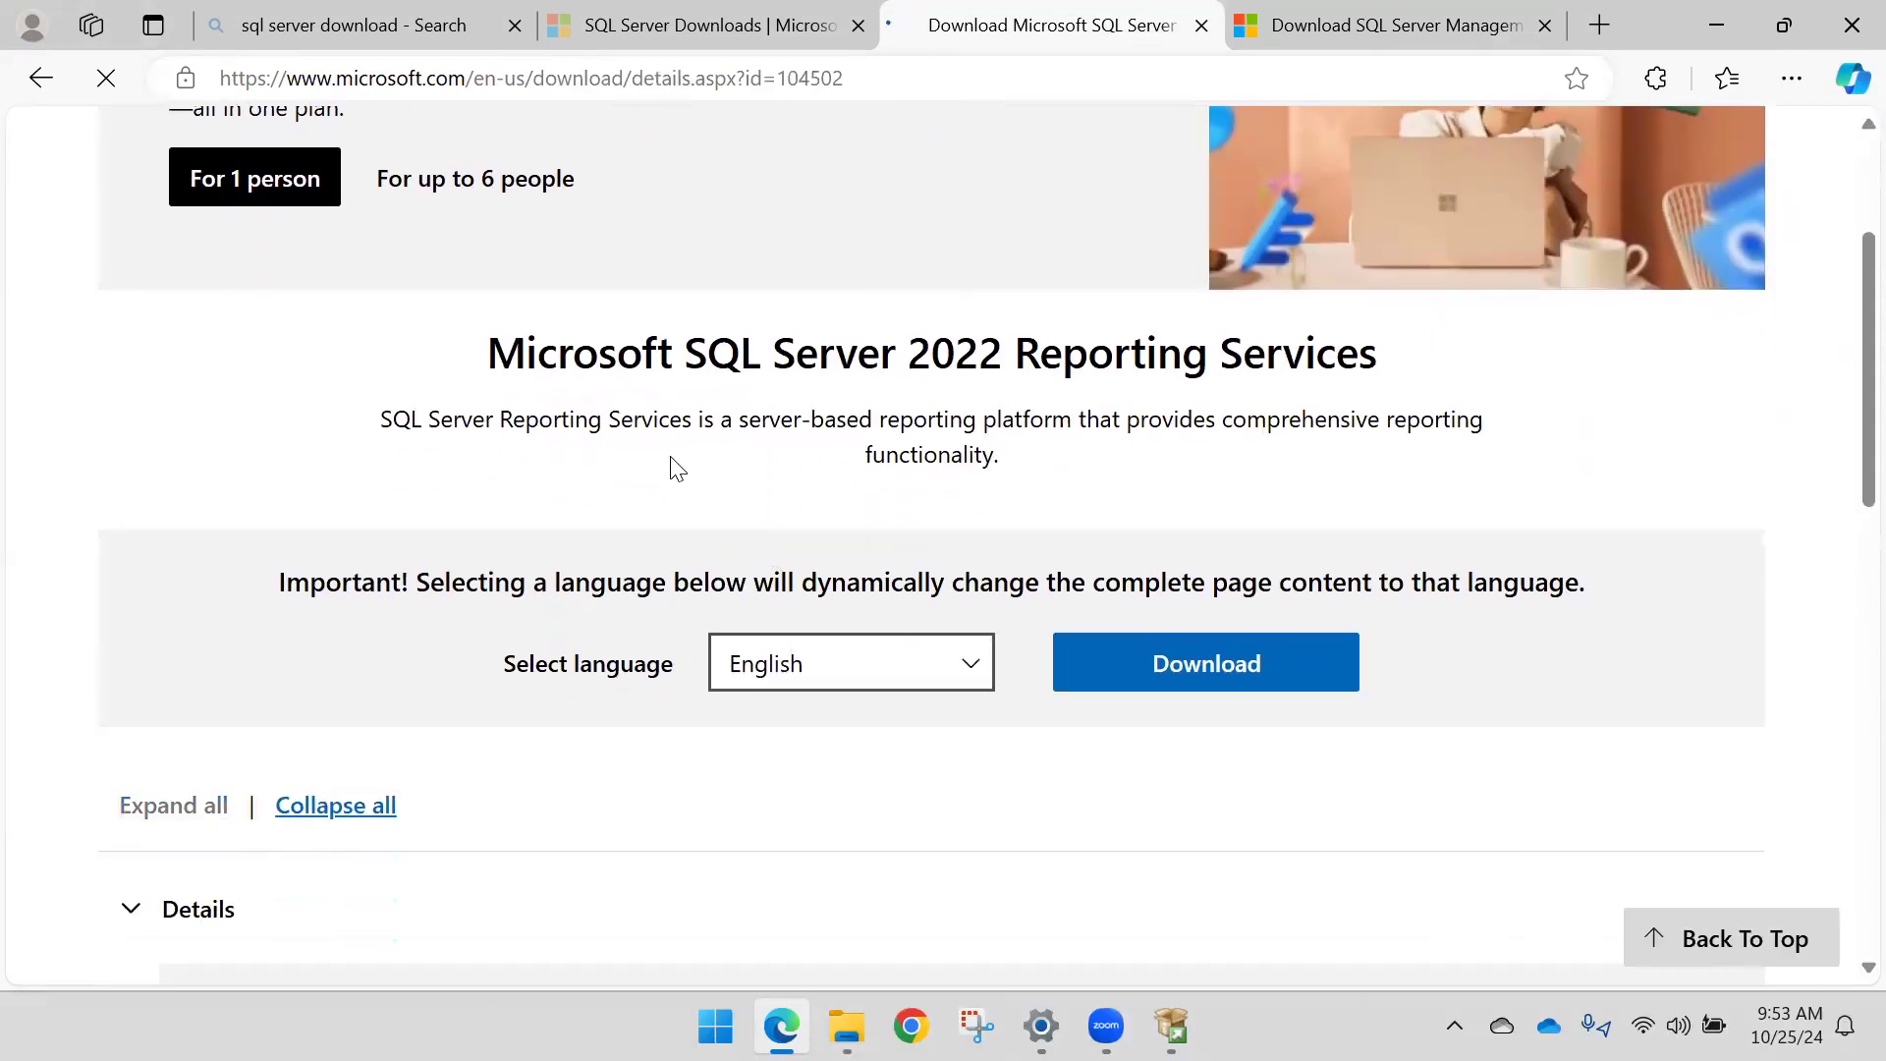
pyautogui.click(1228, 660)
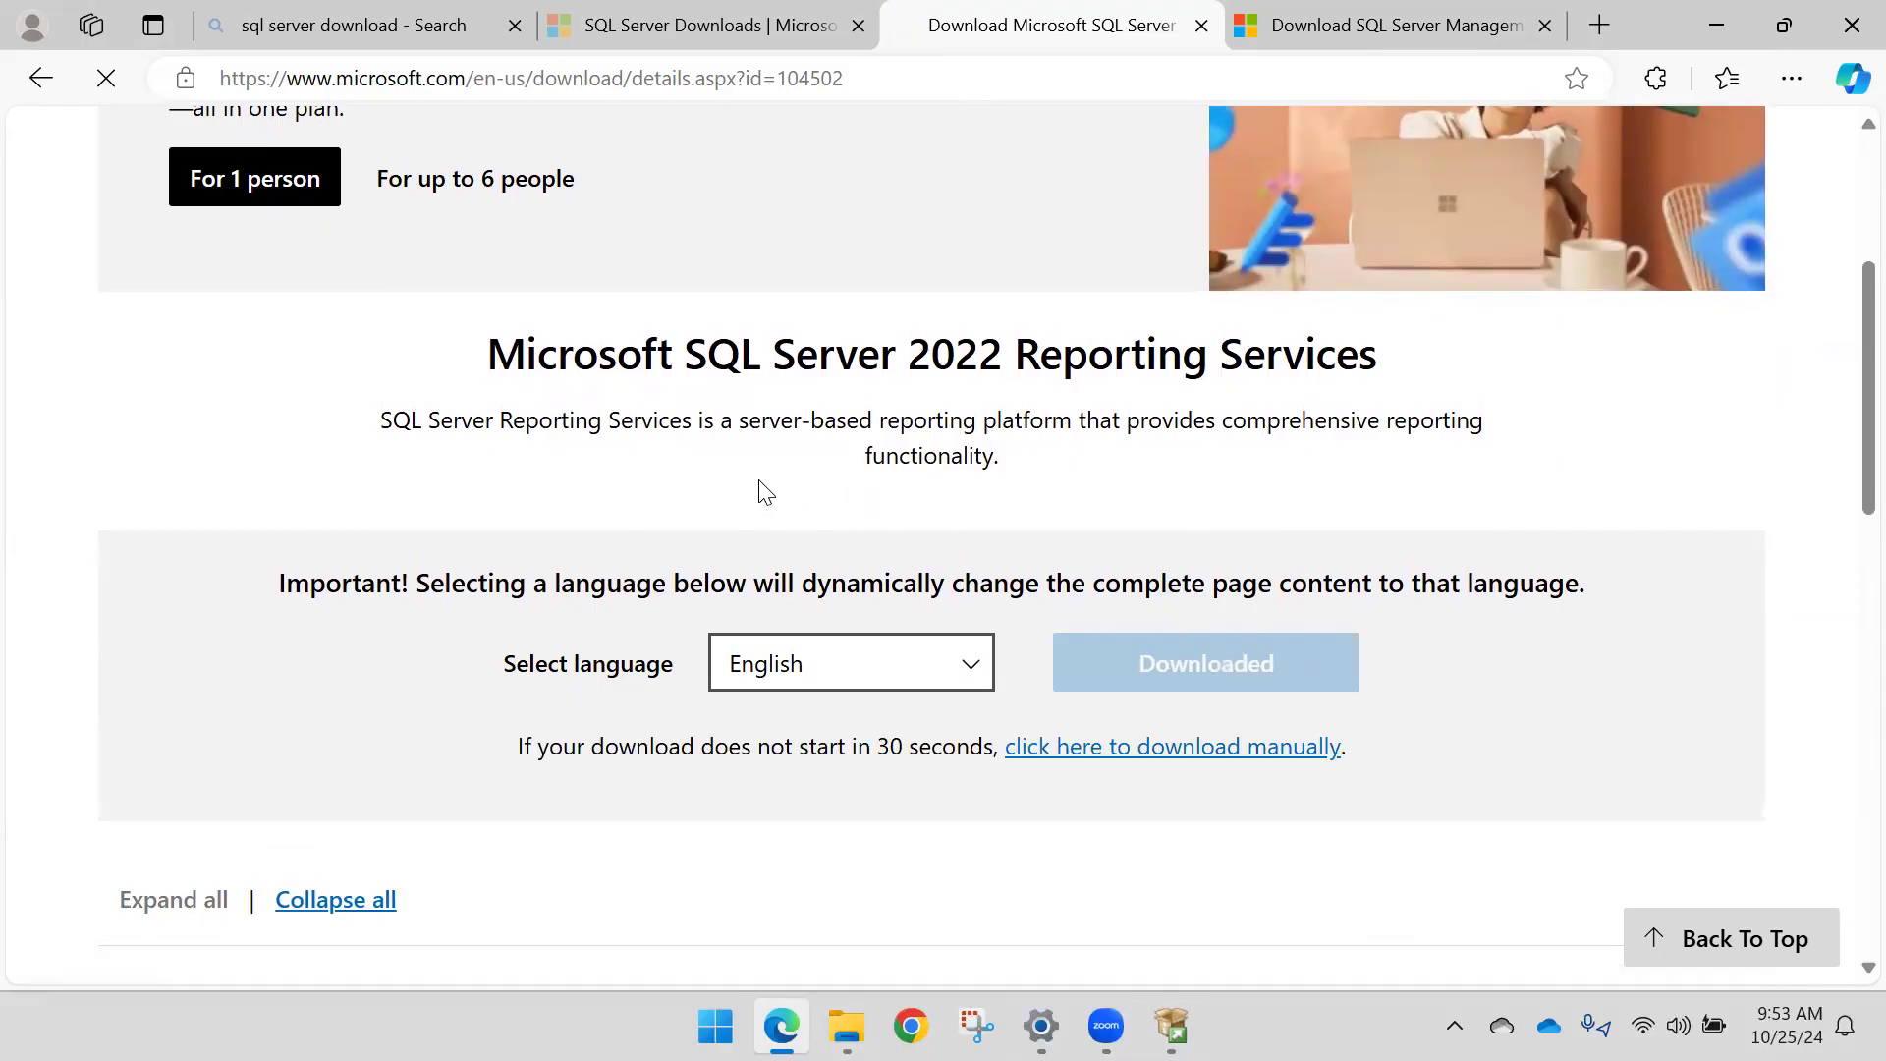
pyautogui.scroll(-2, 745, 481)
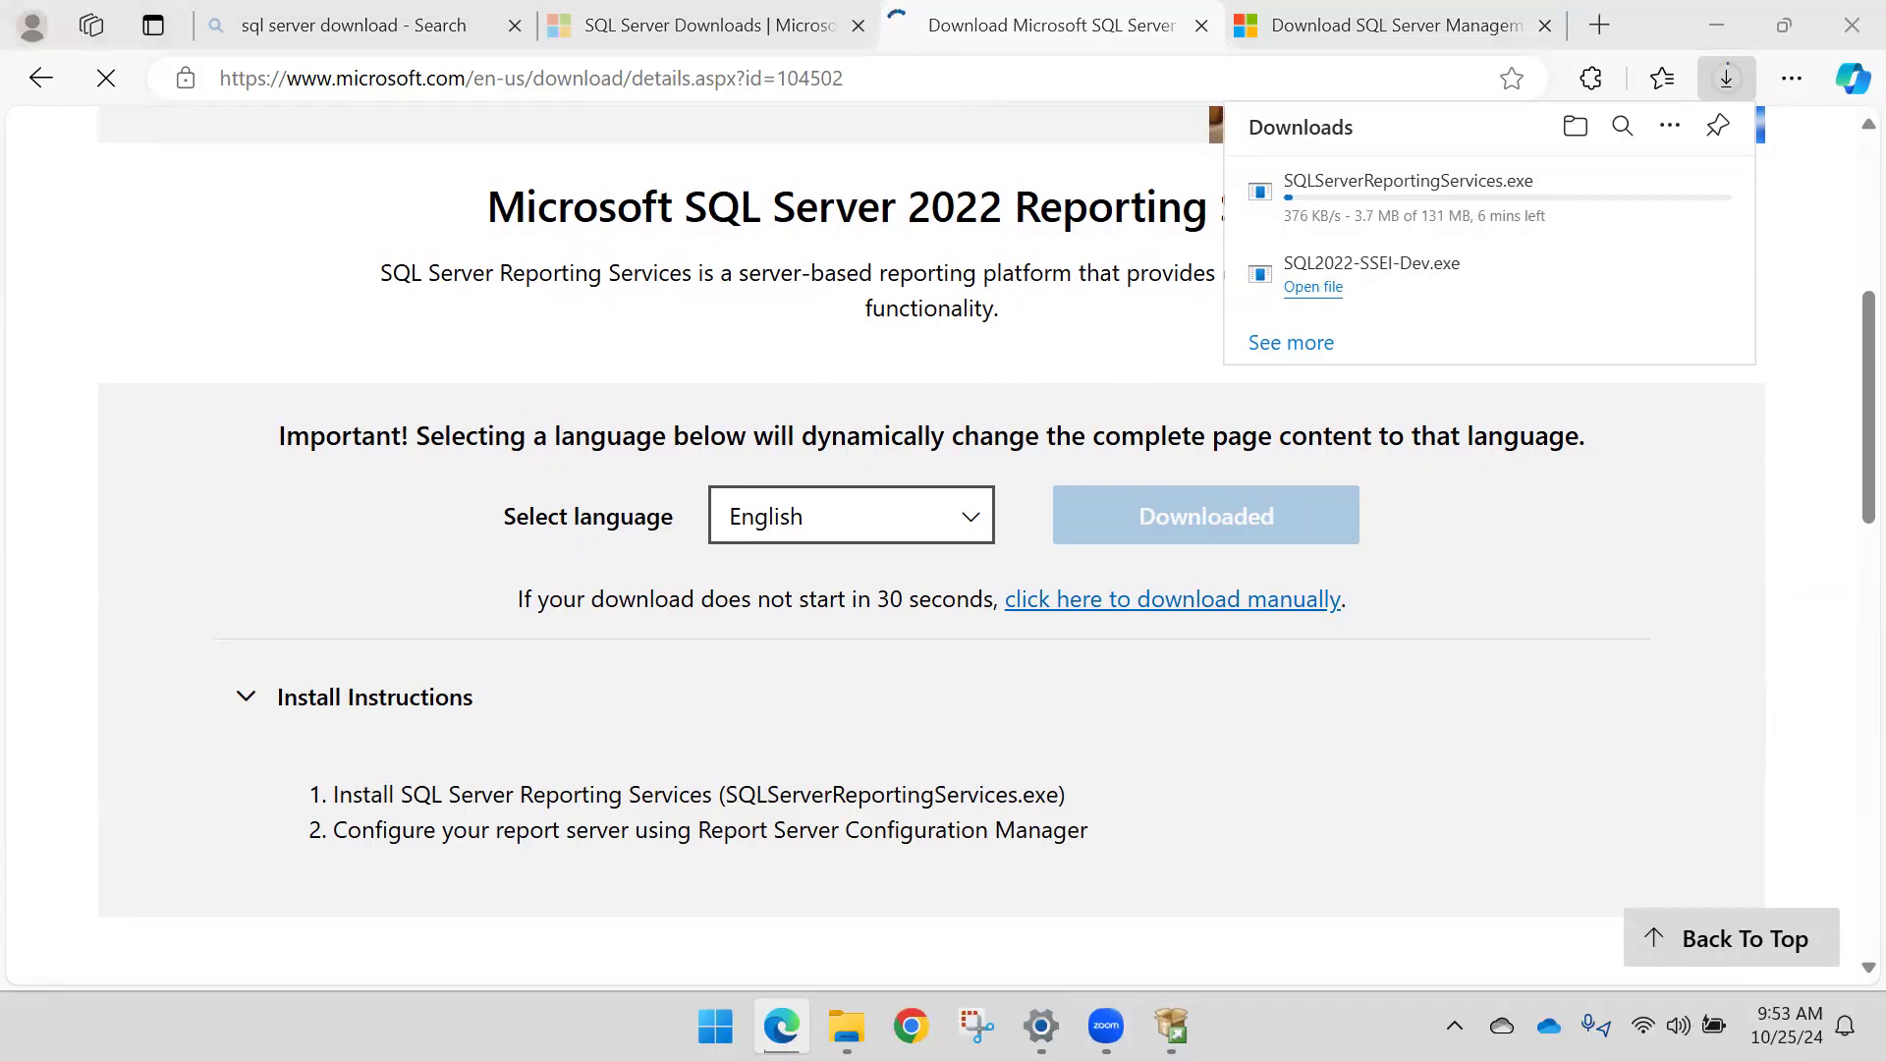
# Step: Open the Azure Data Studio page from the SSMS article and download the Windows x64 user installer
pyautogui.click(1415, 16)
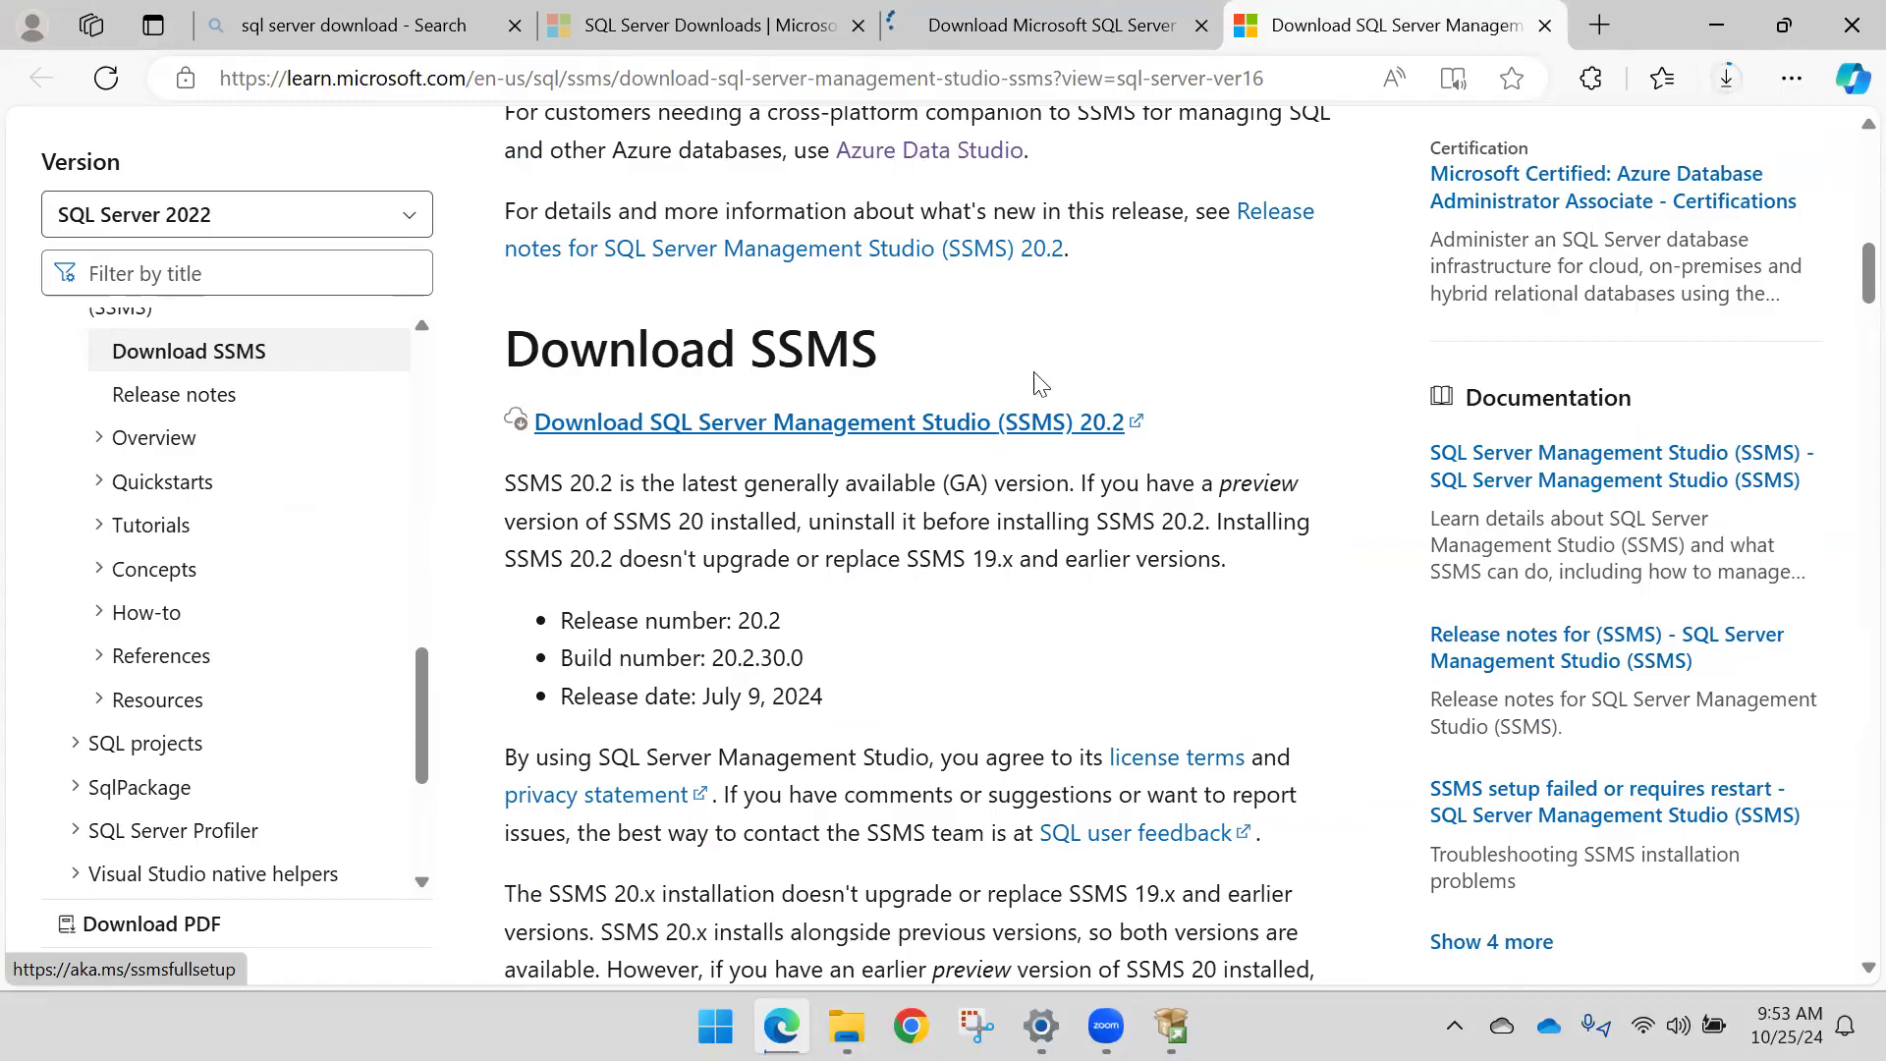
pyautogui.scroll(1, 1084, 358)
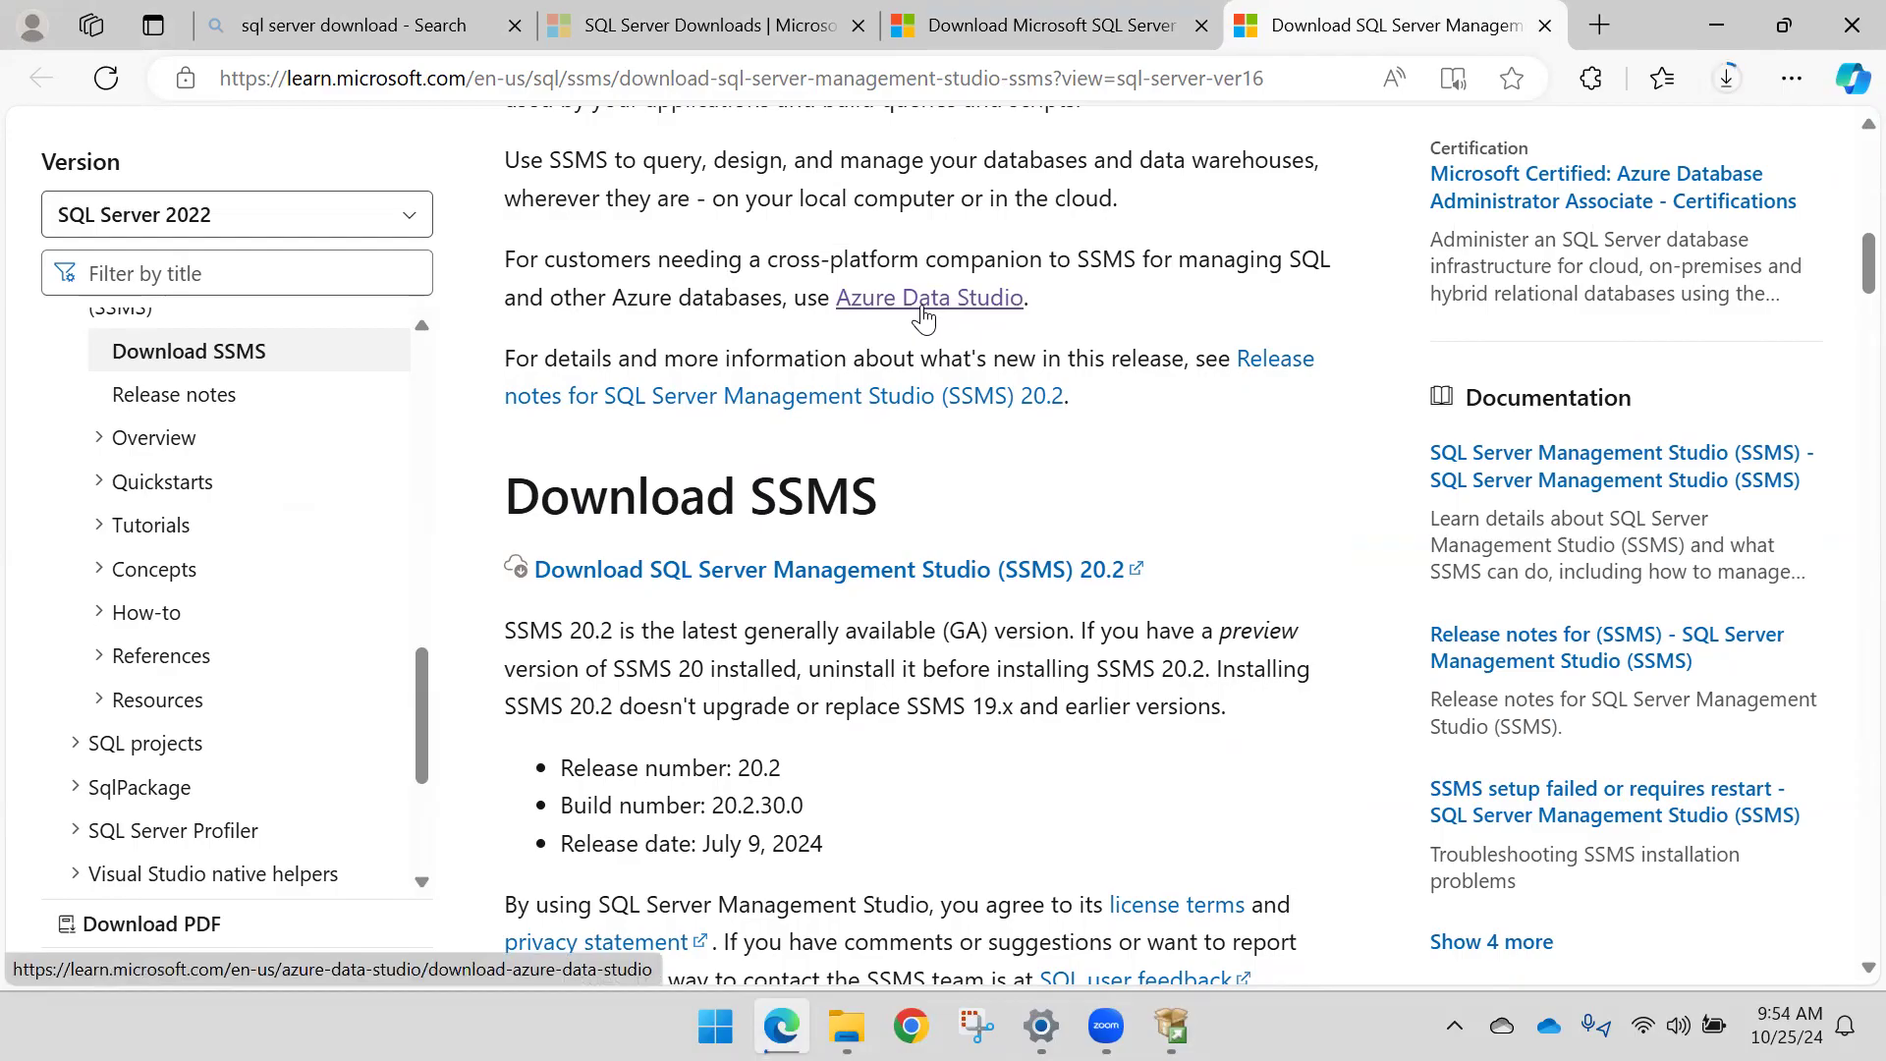
pyautogui.click(923, 299)
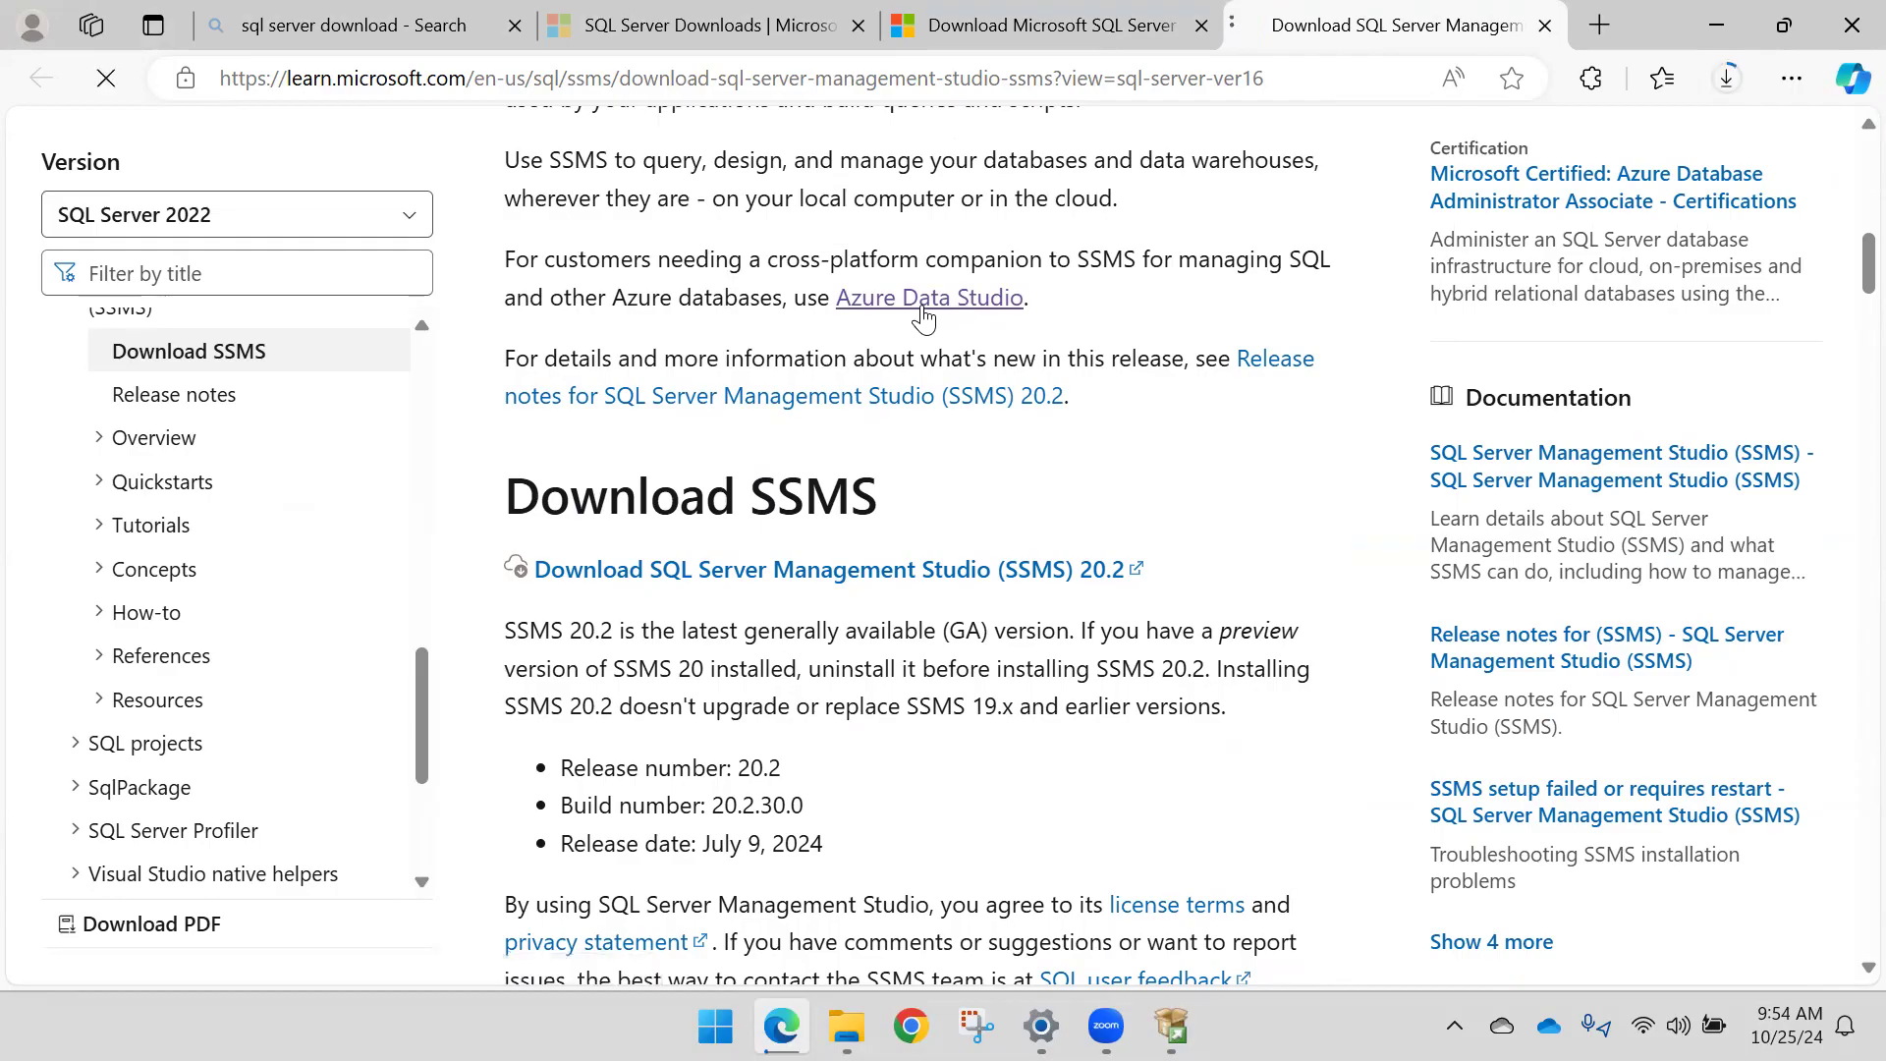
pyautogui.scroll(-2, 881, 560)
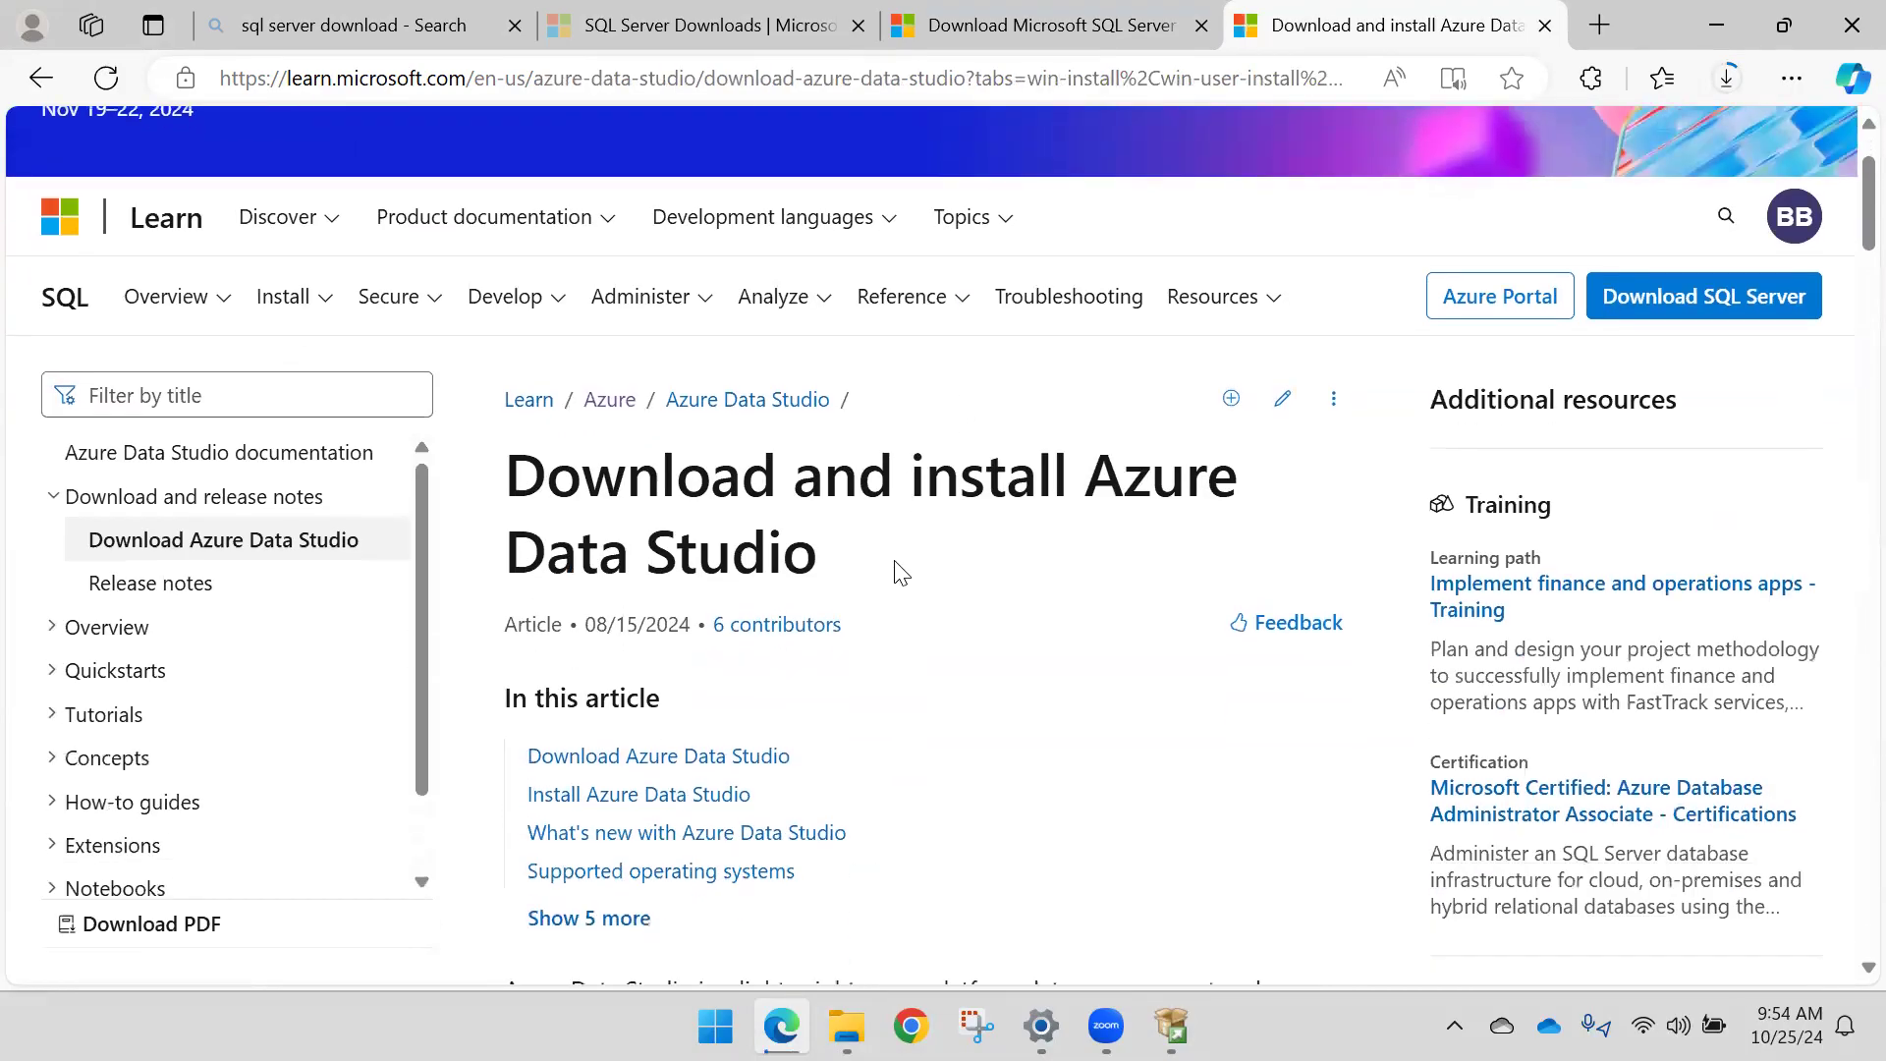
pyautogui.scroll(-10, 881, 560)
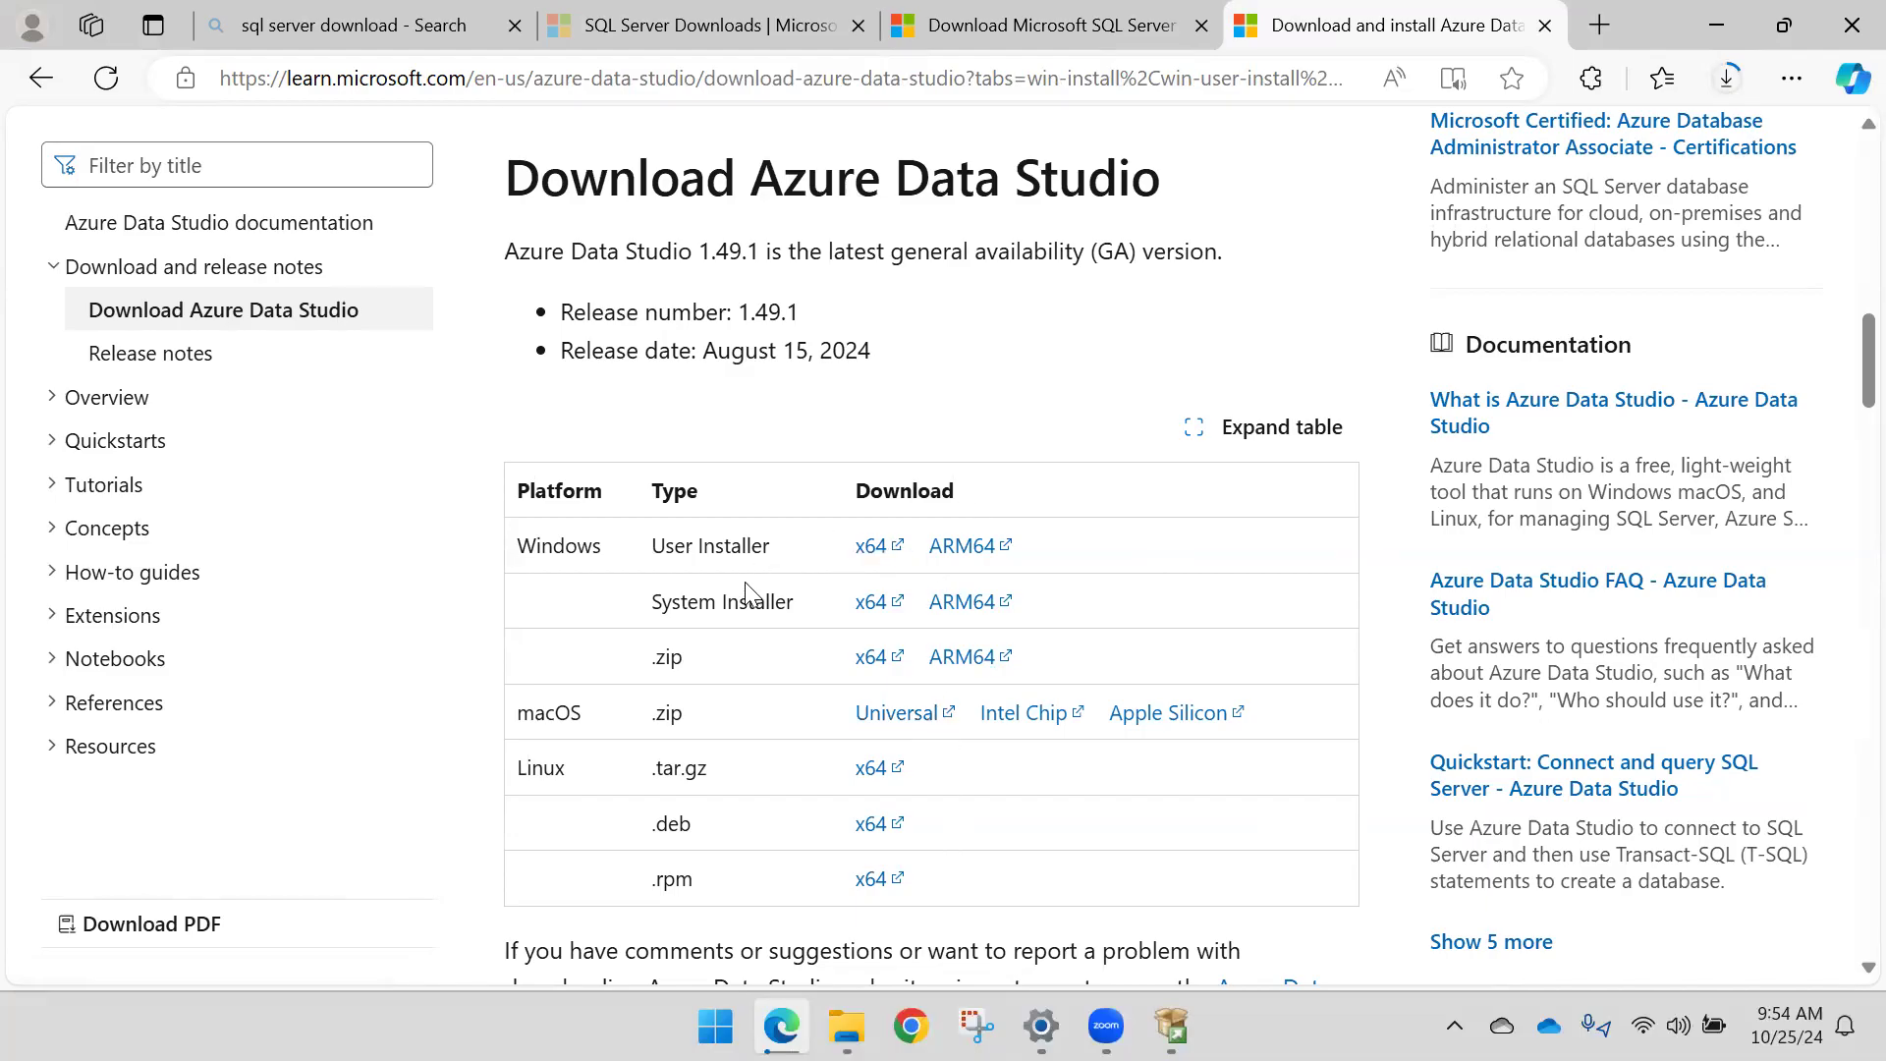
pyautogui.click(871, 556)
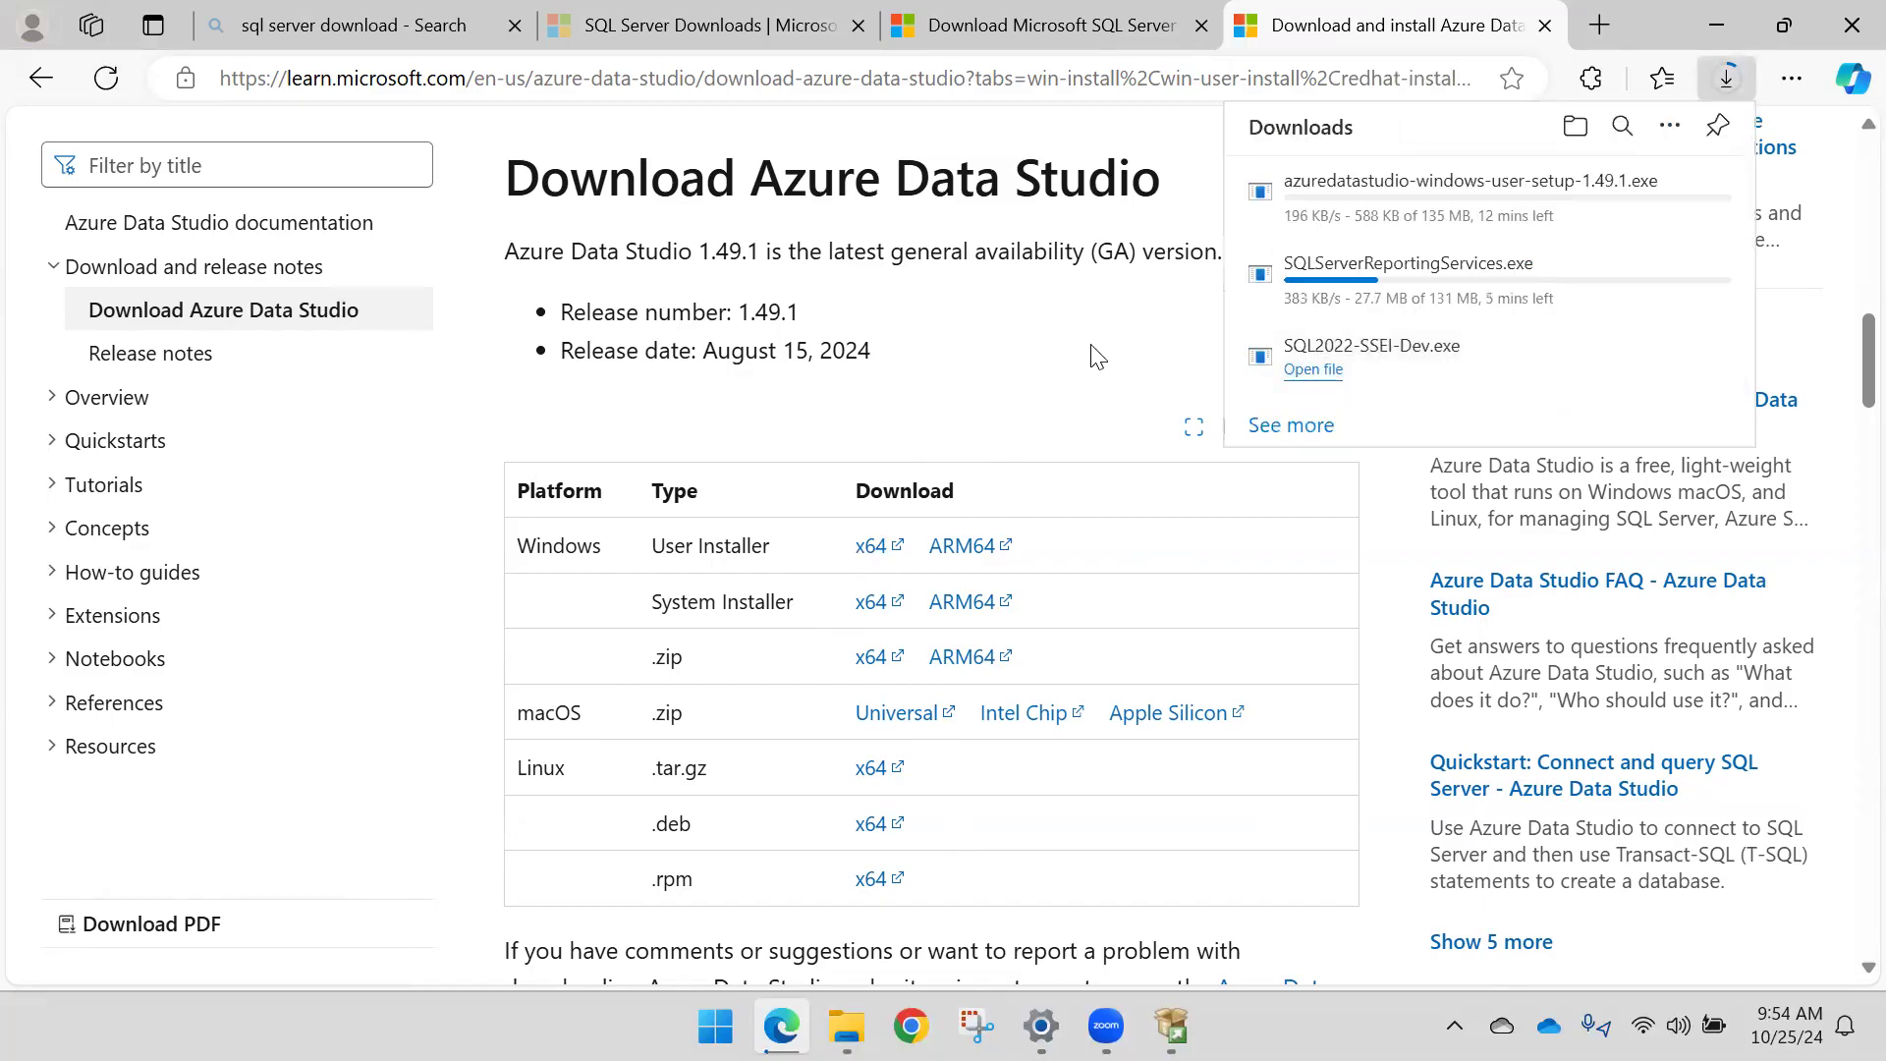
# Step: Revisit the SQL Server Downloads and Reporting Services download pages, ending on the free Developer and Express editions
pyautogui.scroll(10, 1045, 400)
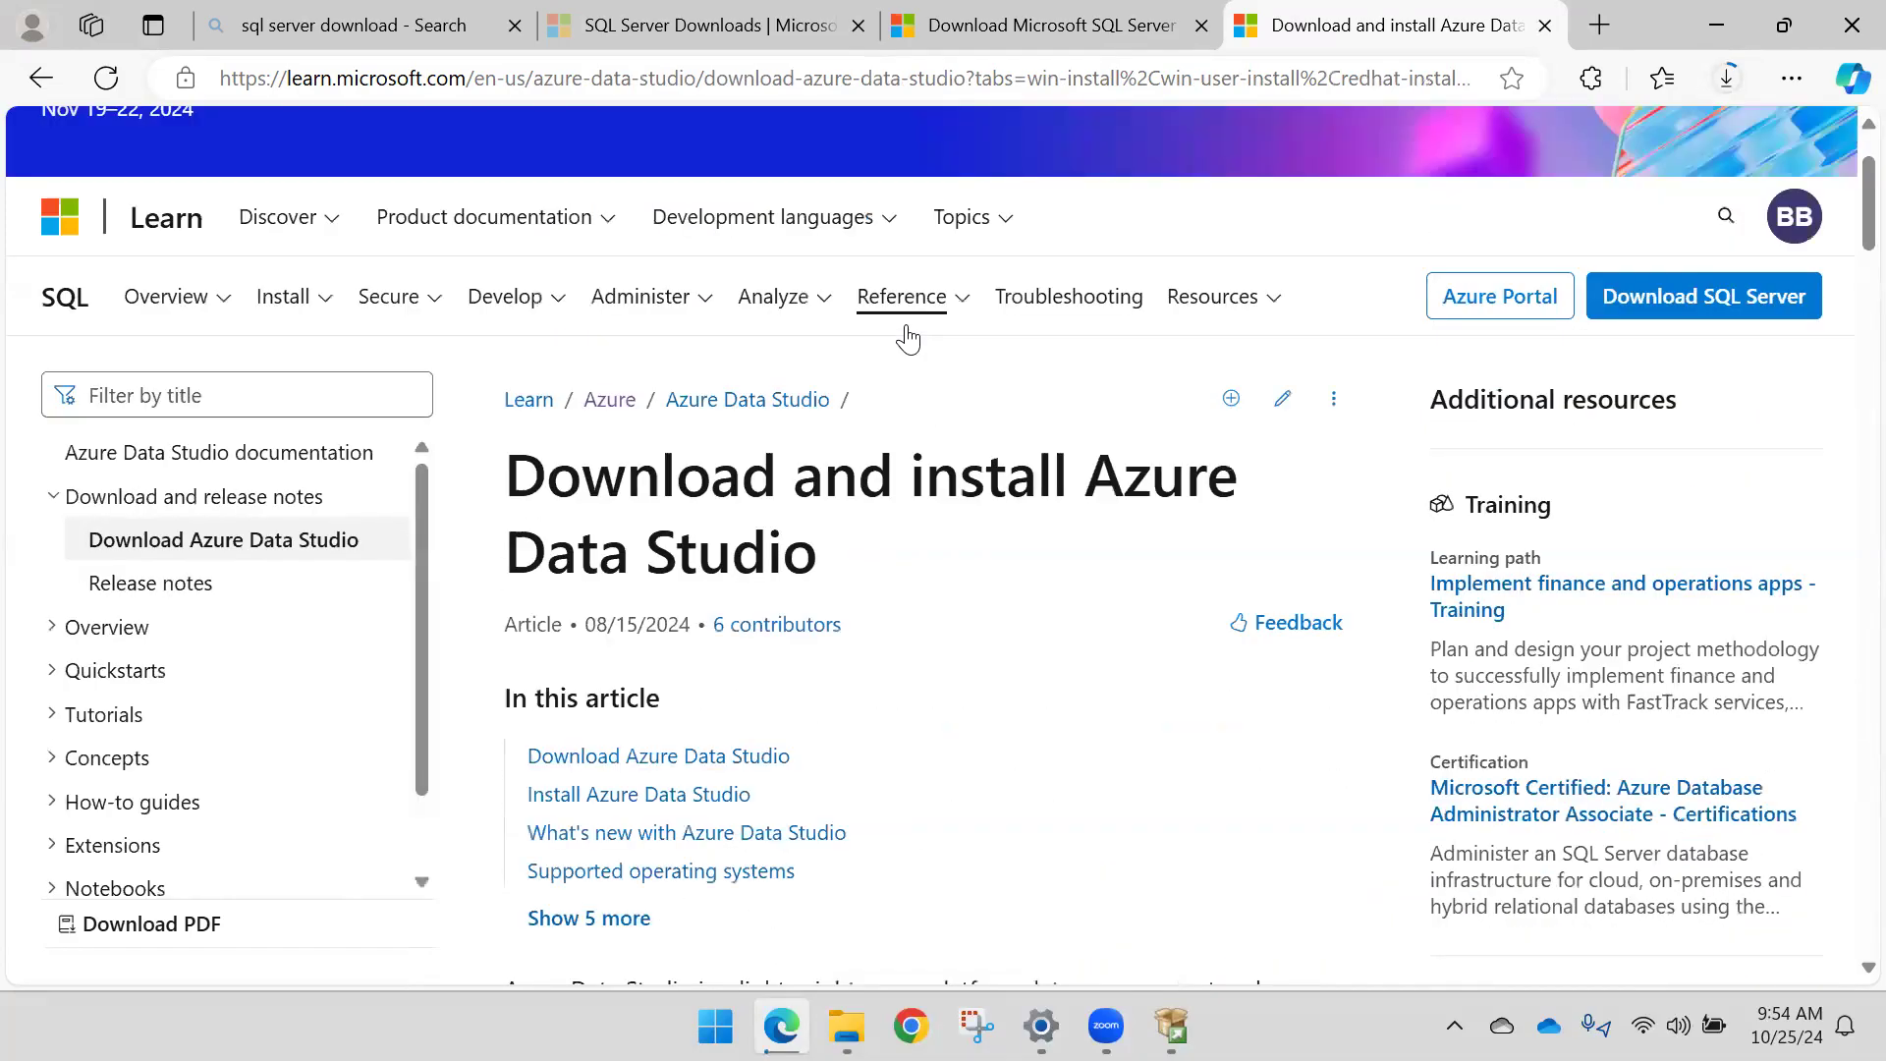
pyautogui.click(783, 10)
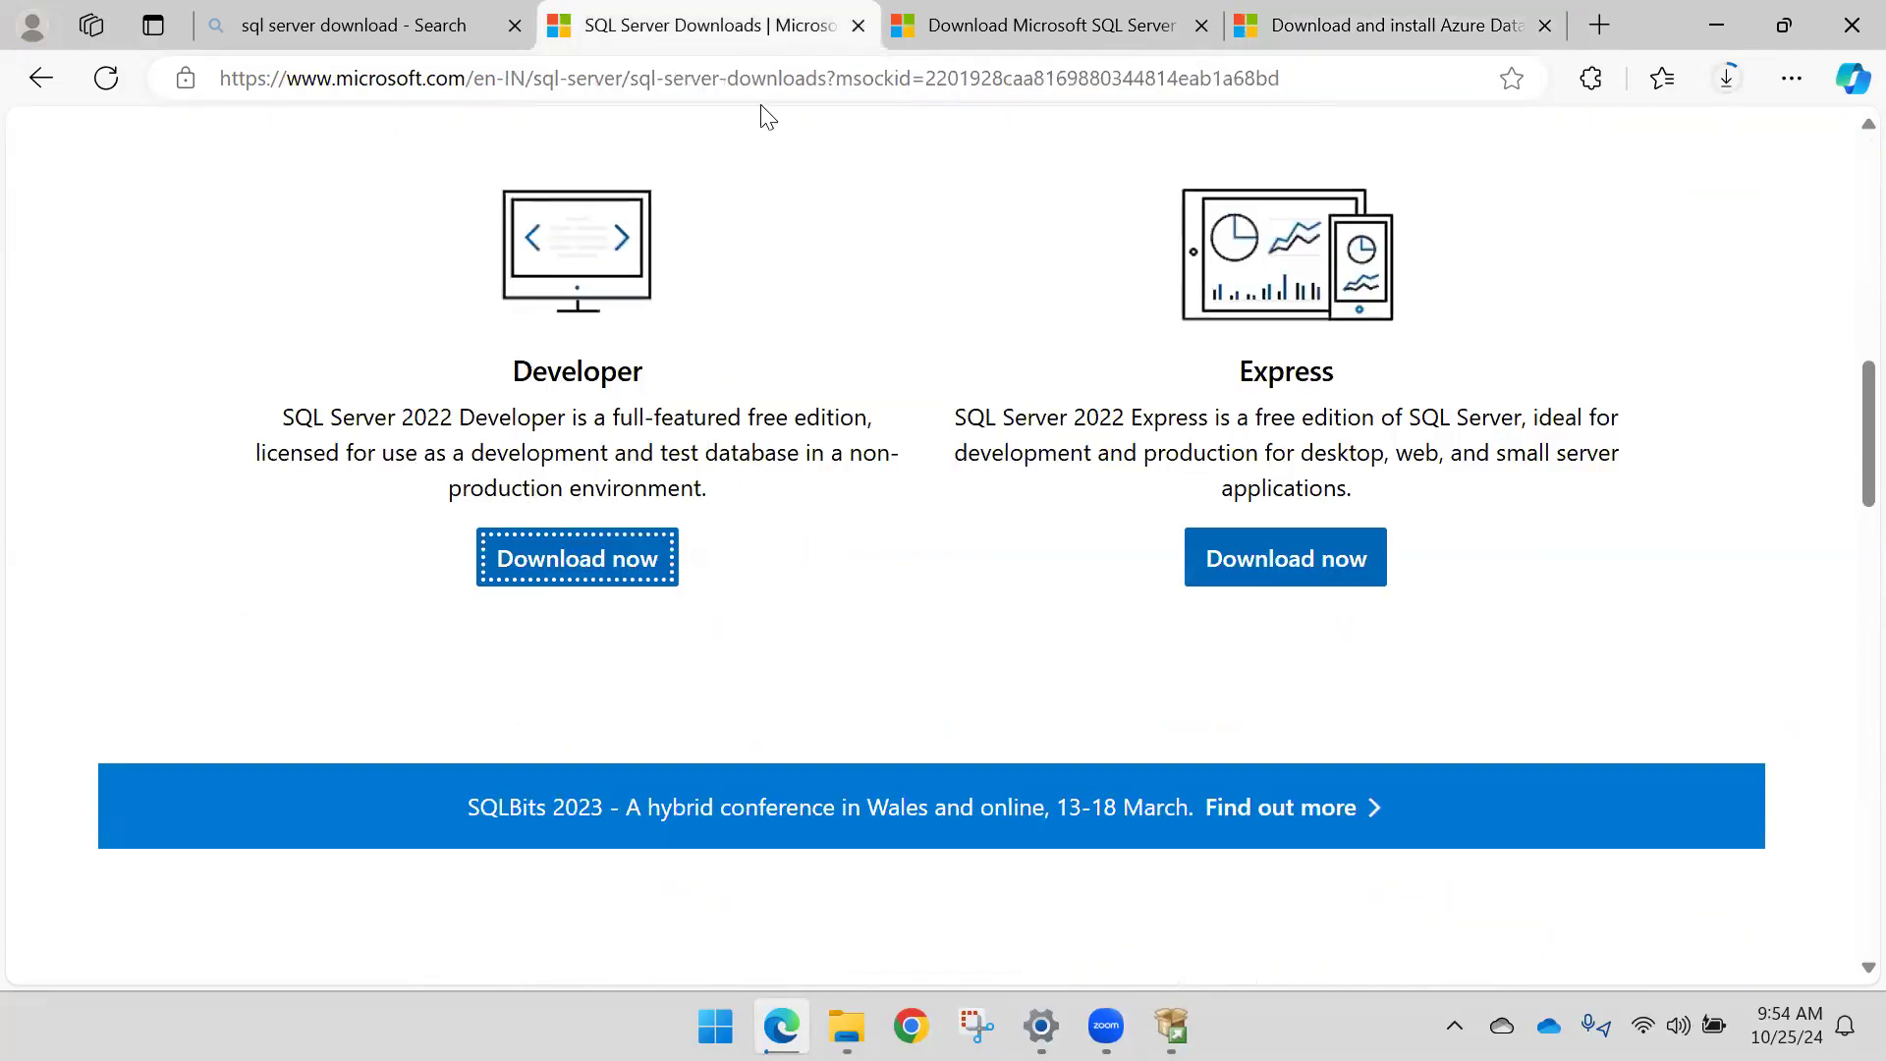
pyautogui.scroll(3, 751, 349)
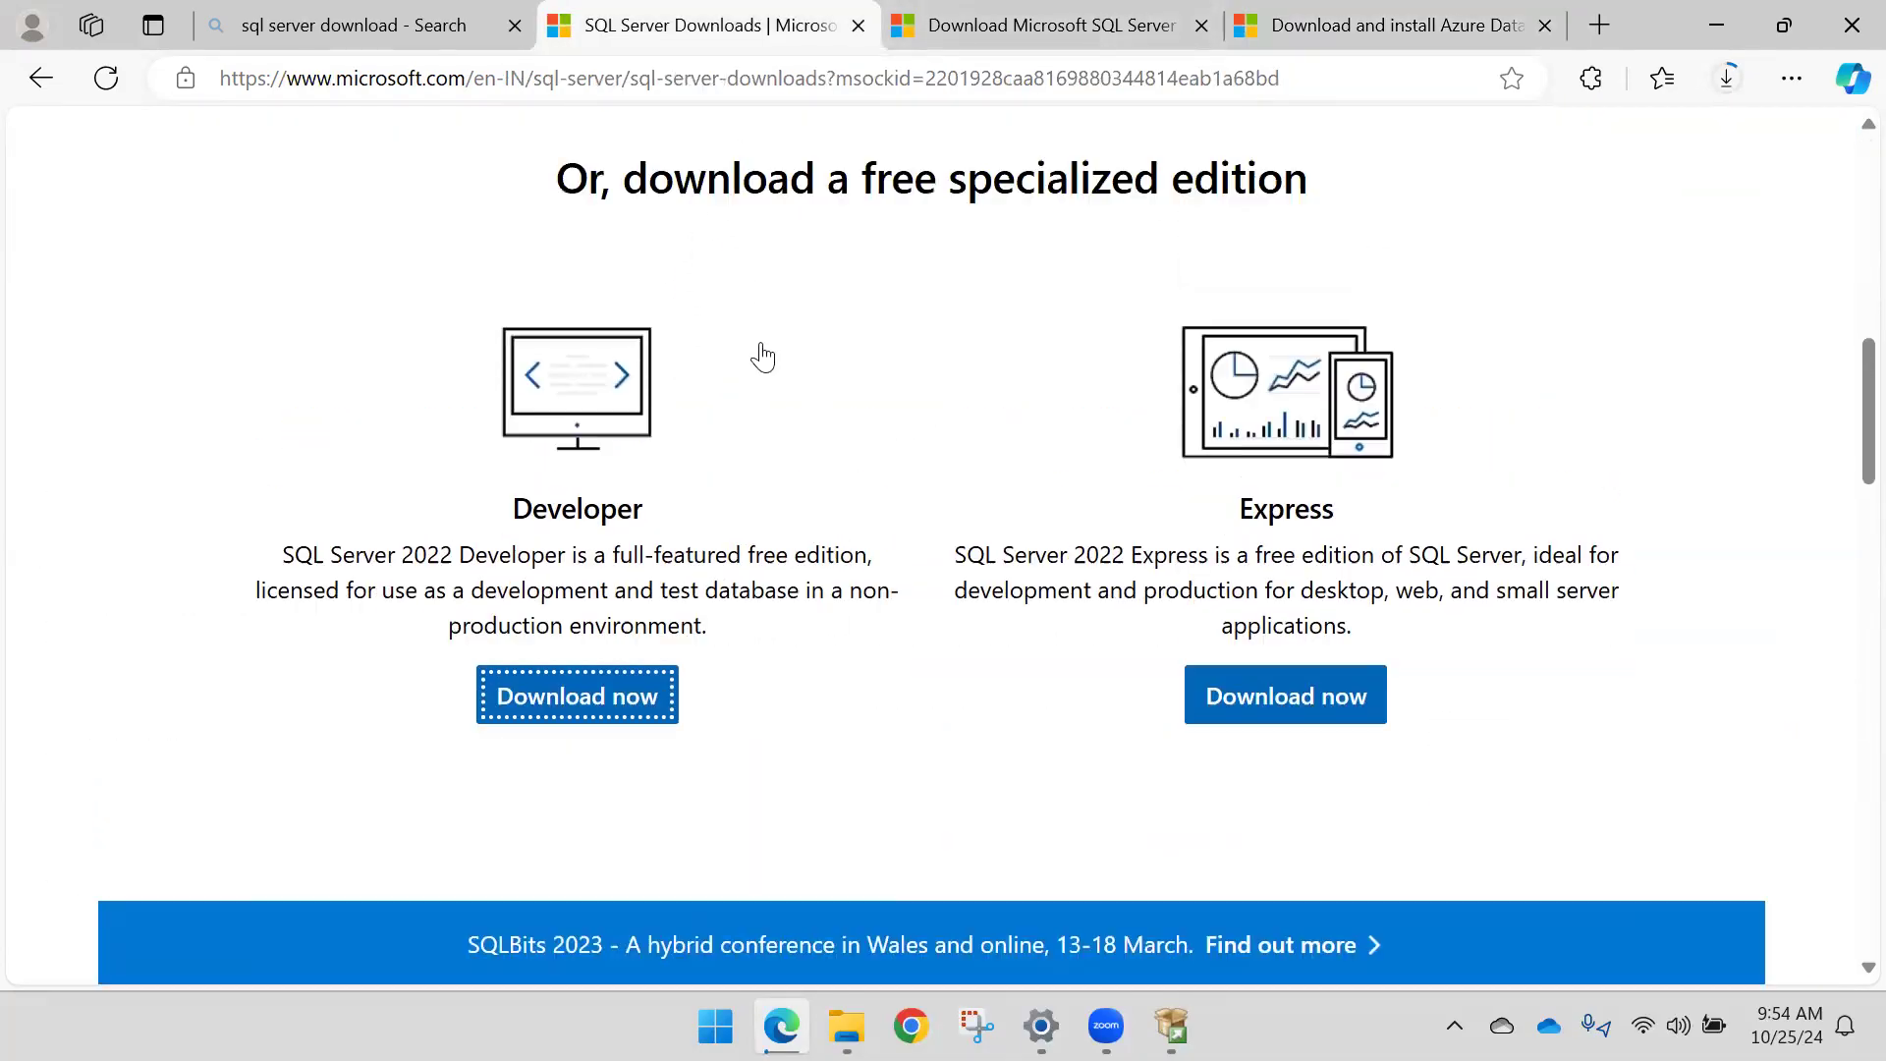
pyautogui.click(1018, 14)
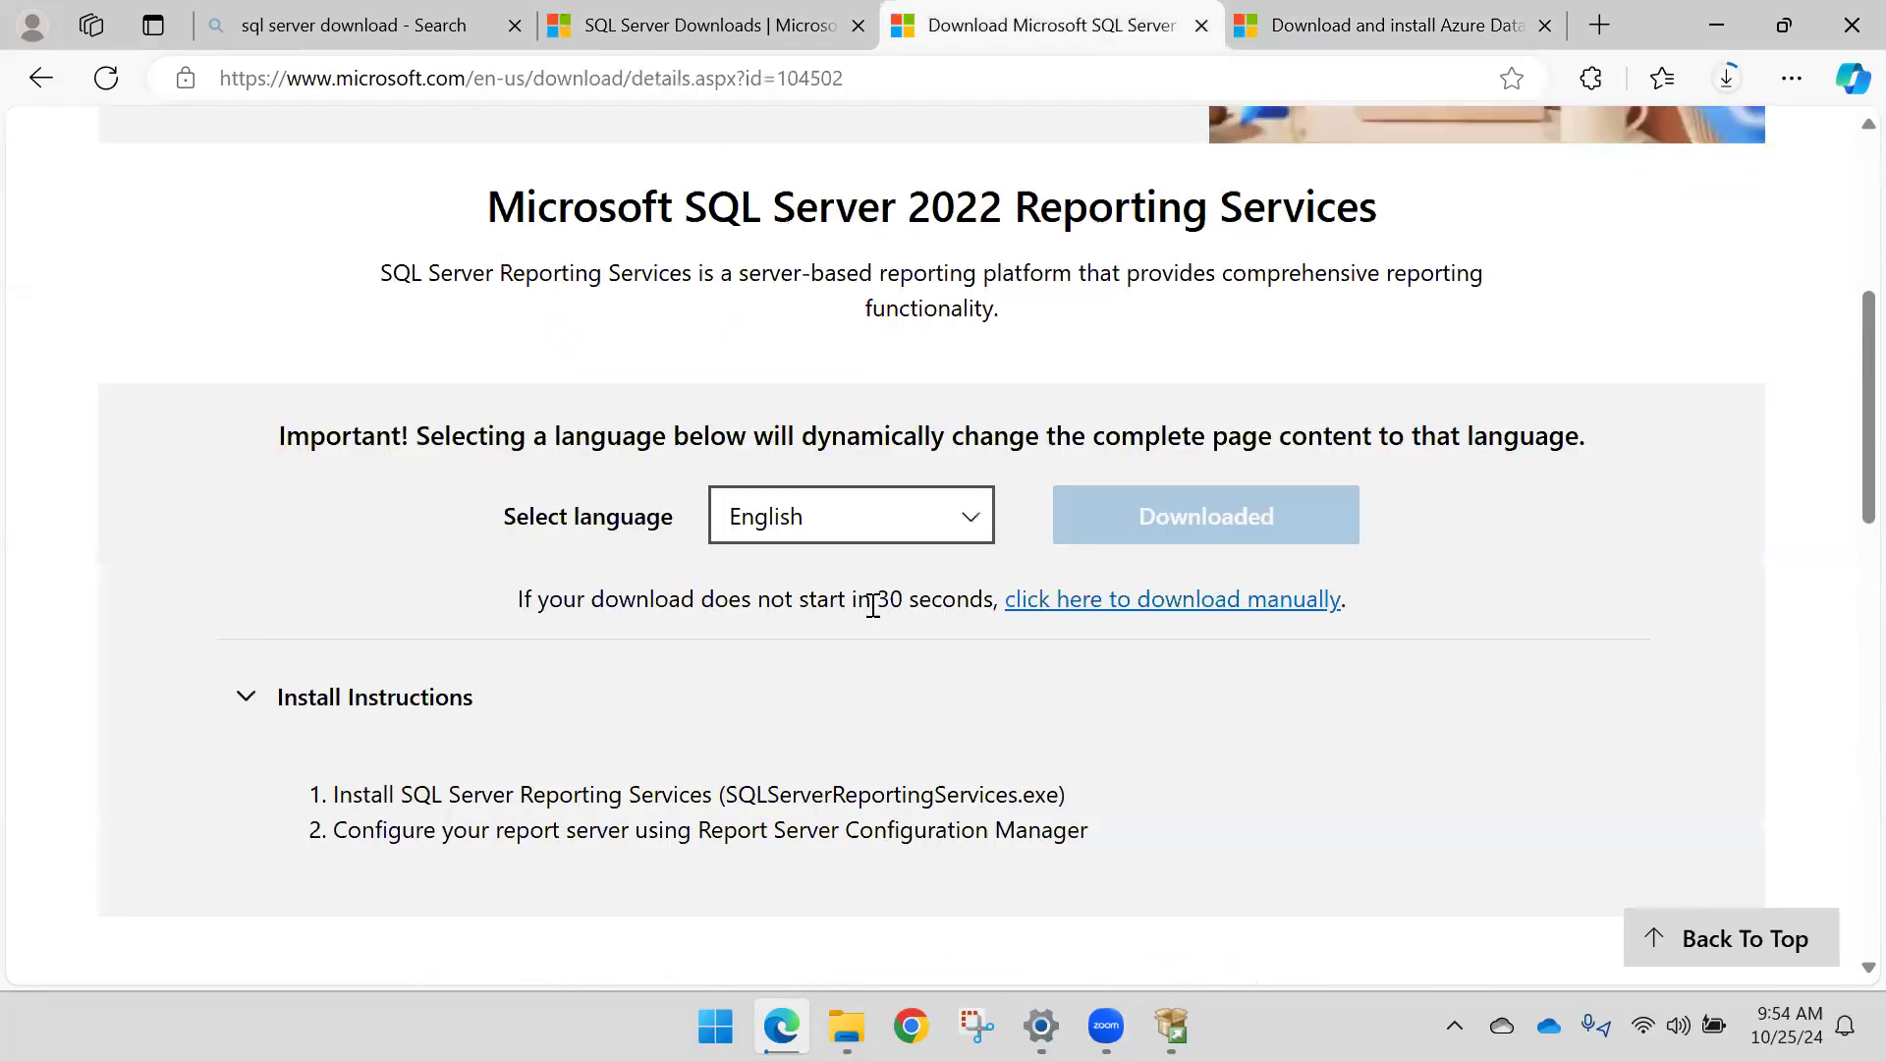
pyautogui.click(688, 14)
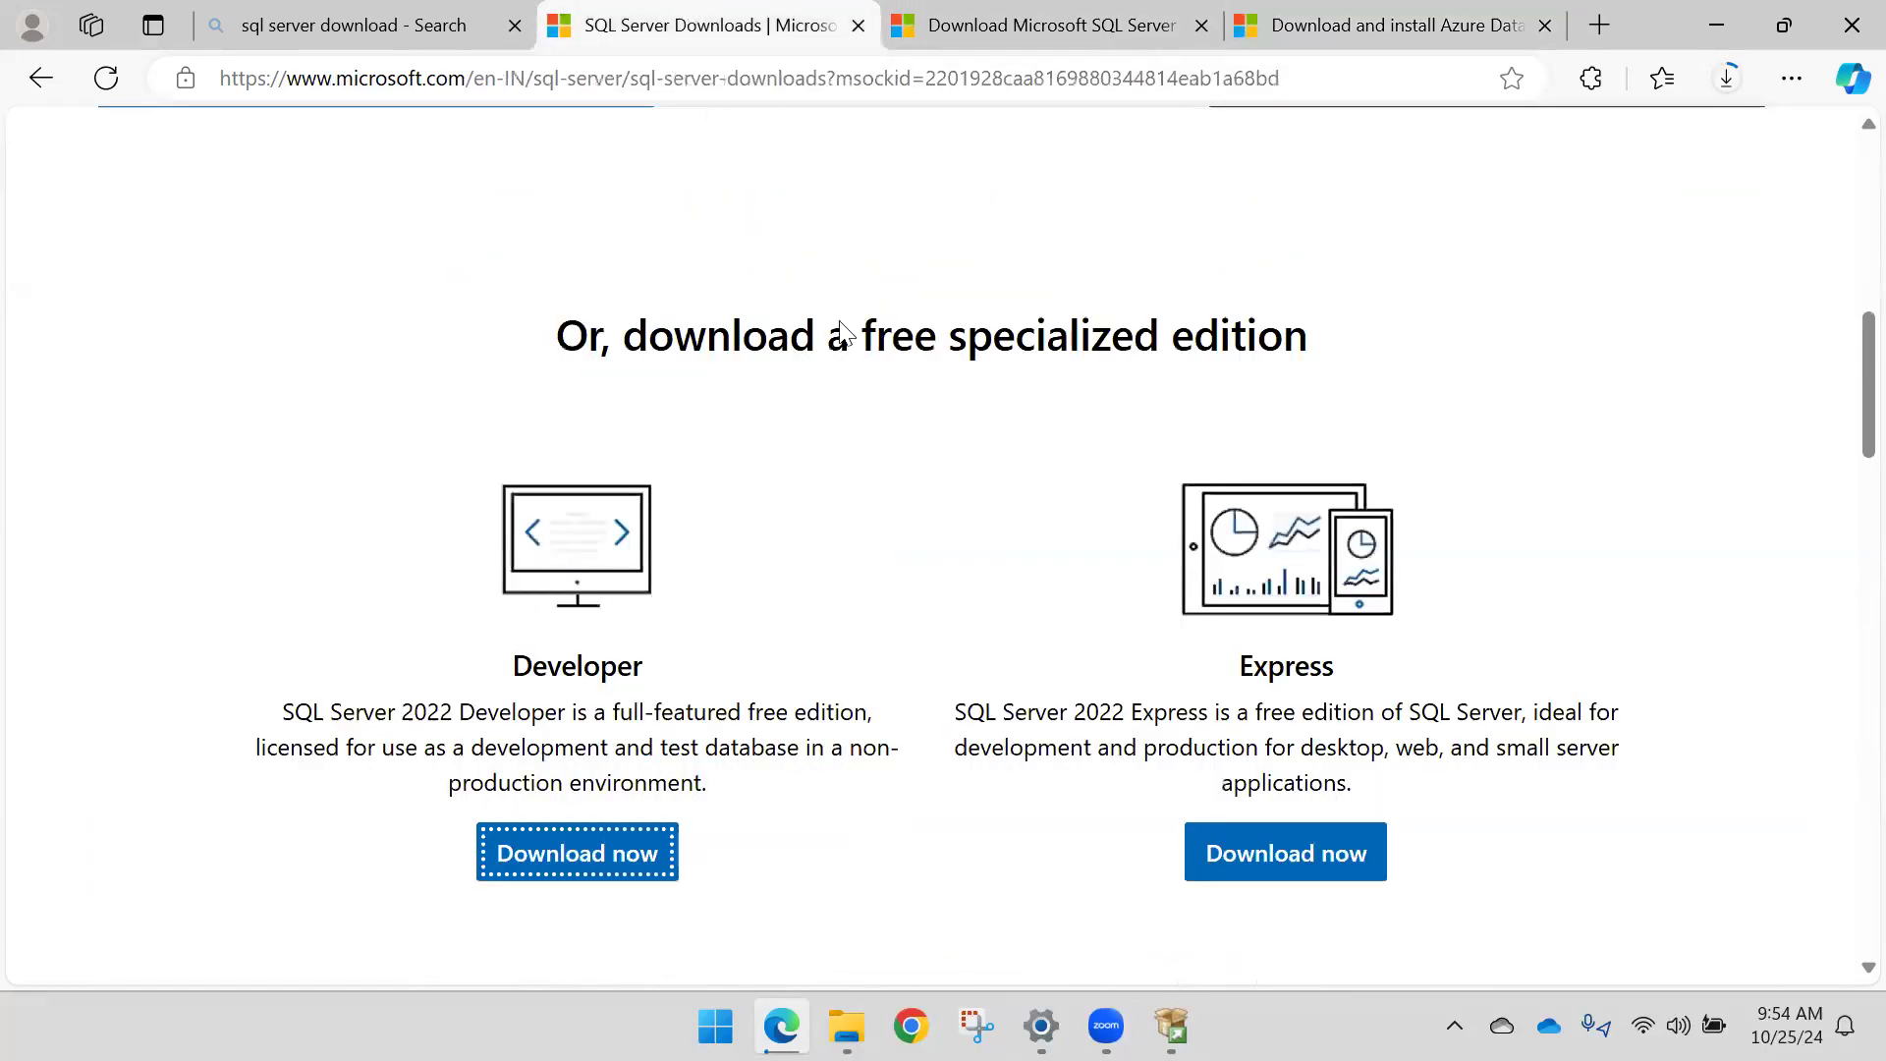
# Step: Return to SQL Server Installation Center and open the SQL Server Data Tools installation article
pyautogui.moveTo(1184, 994)
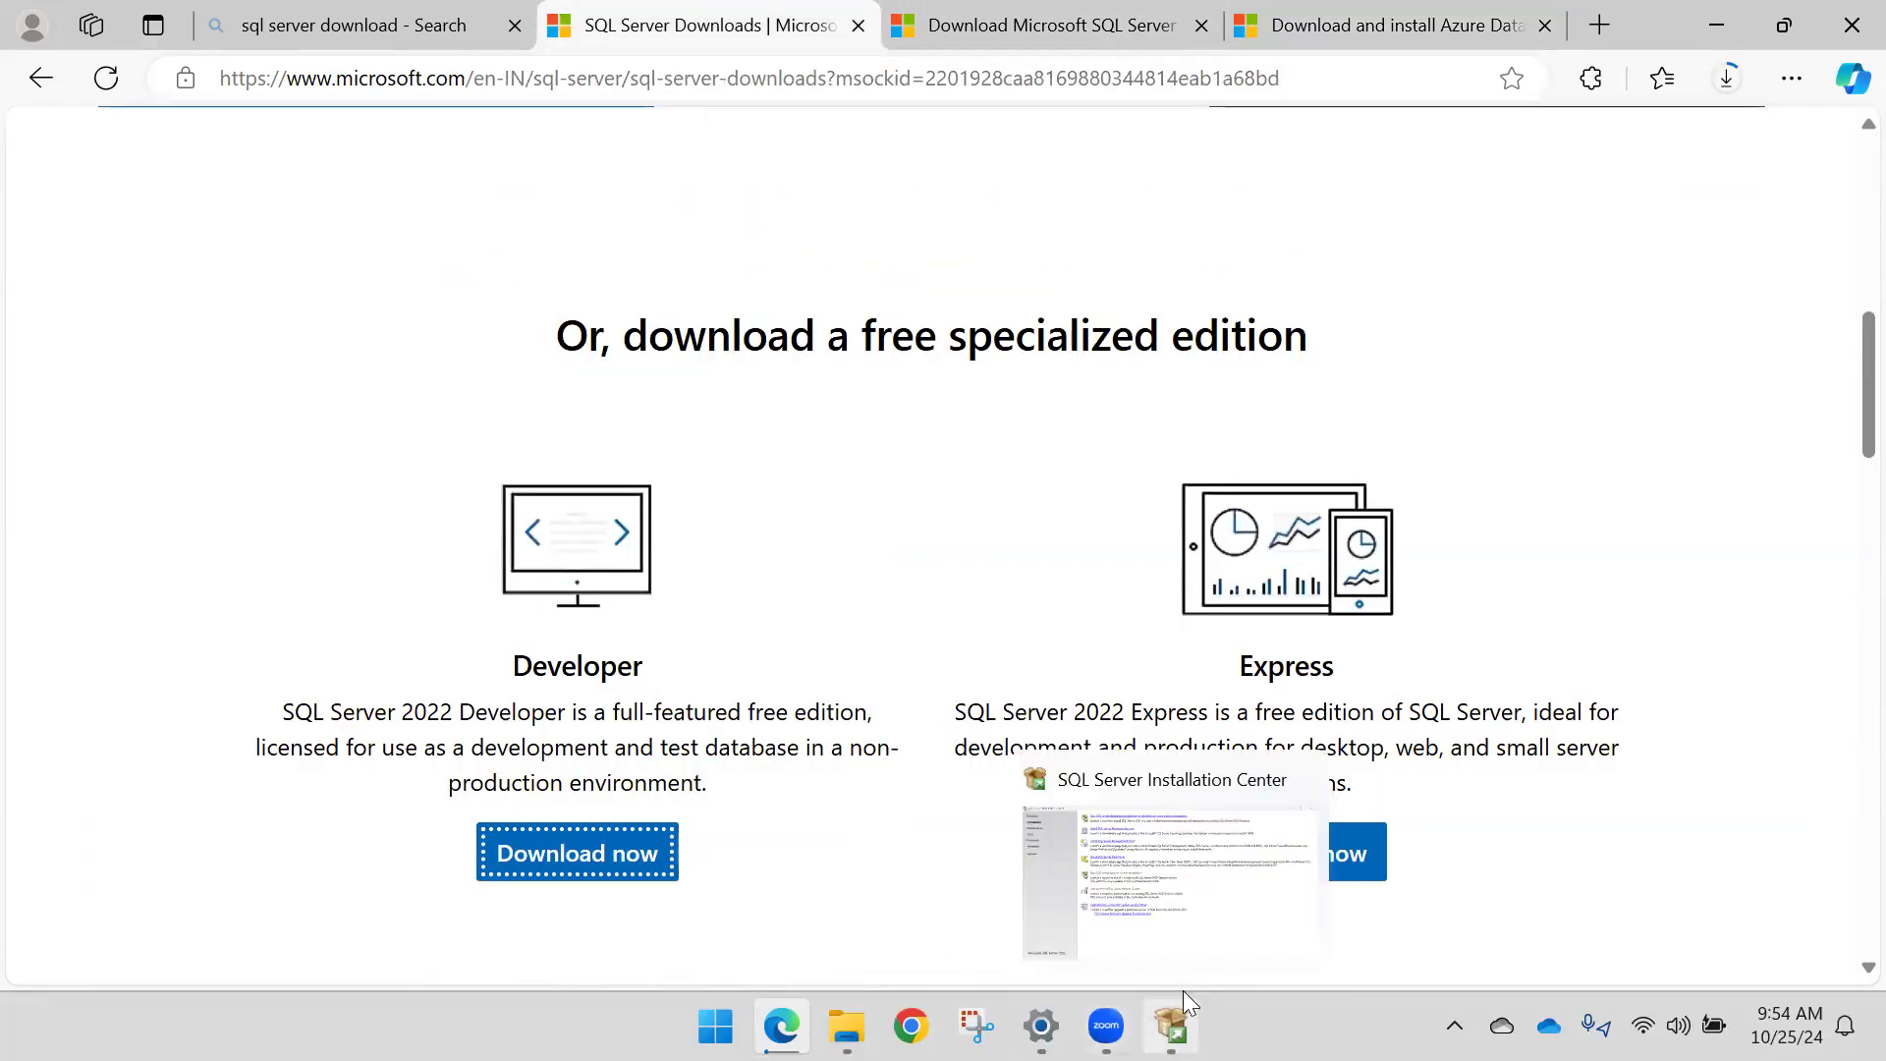
pyautogui.click(1209, 900)
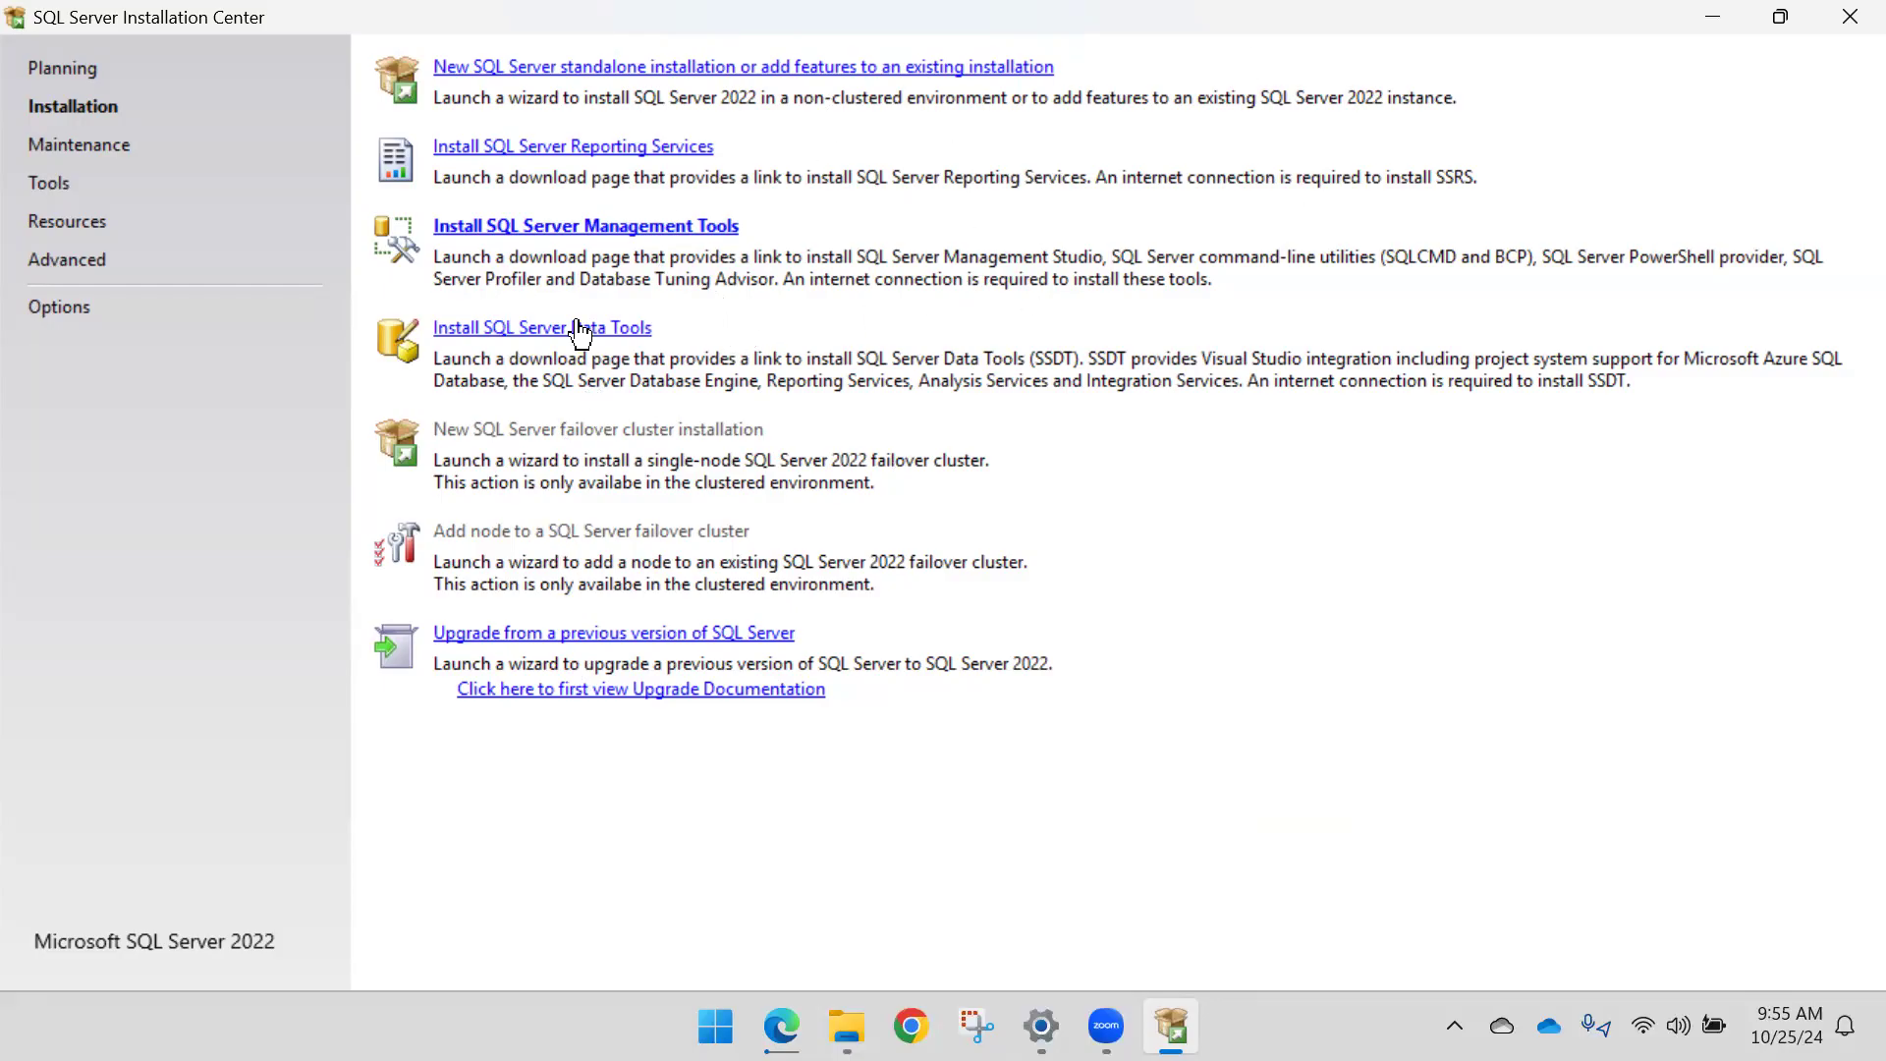
pyautogui.click(484, 333)
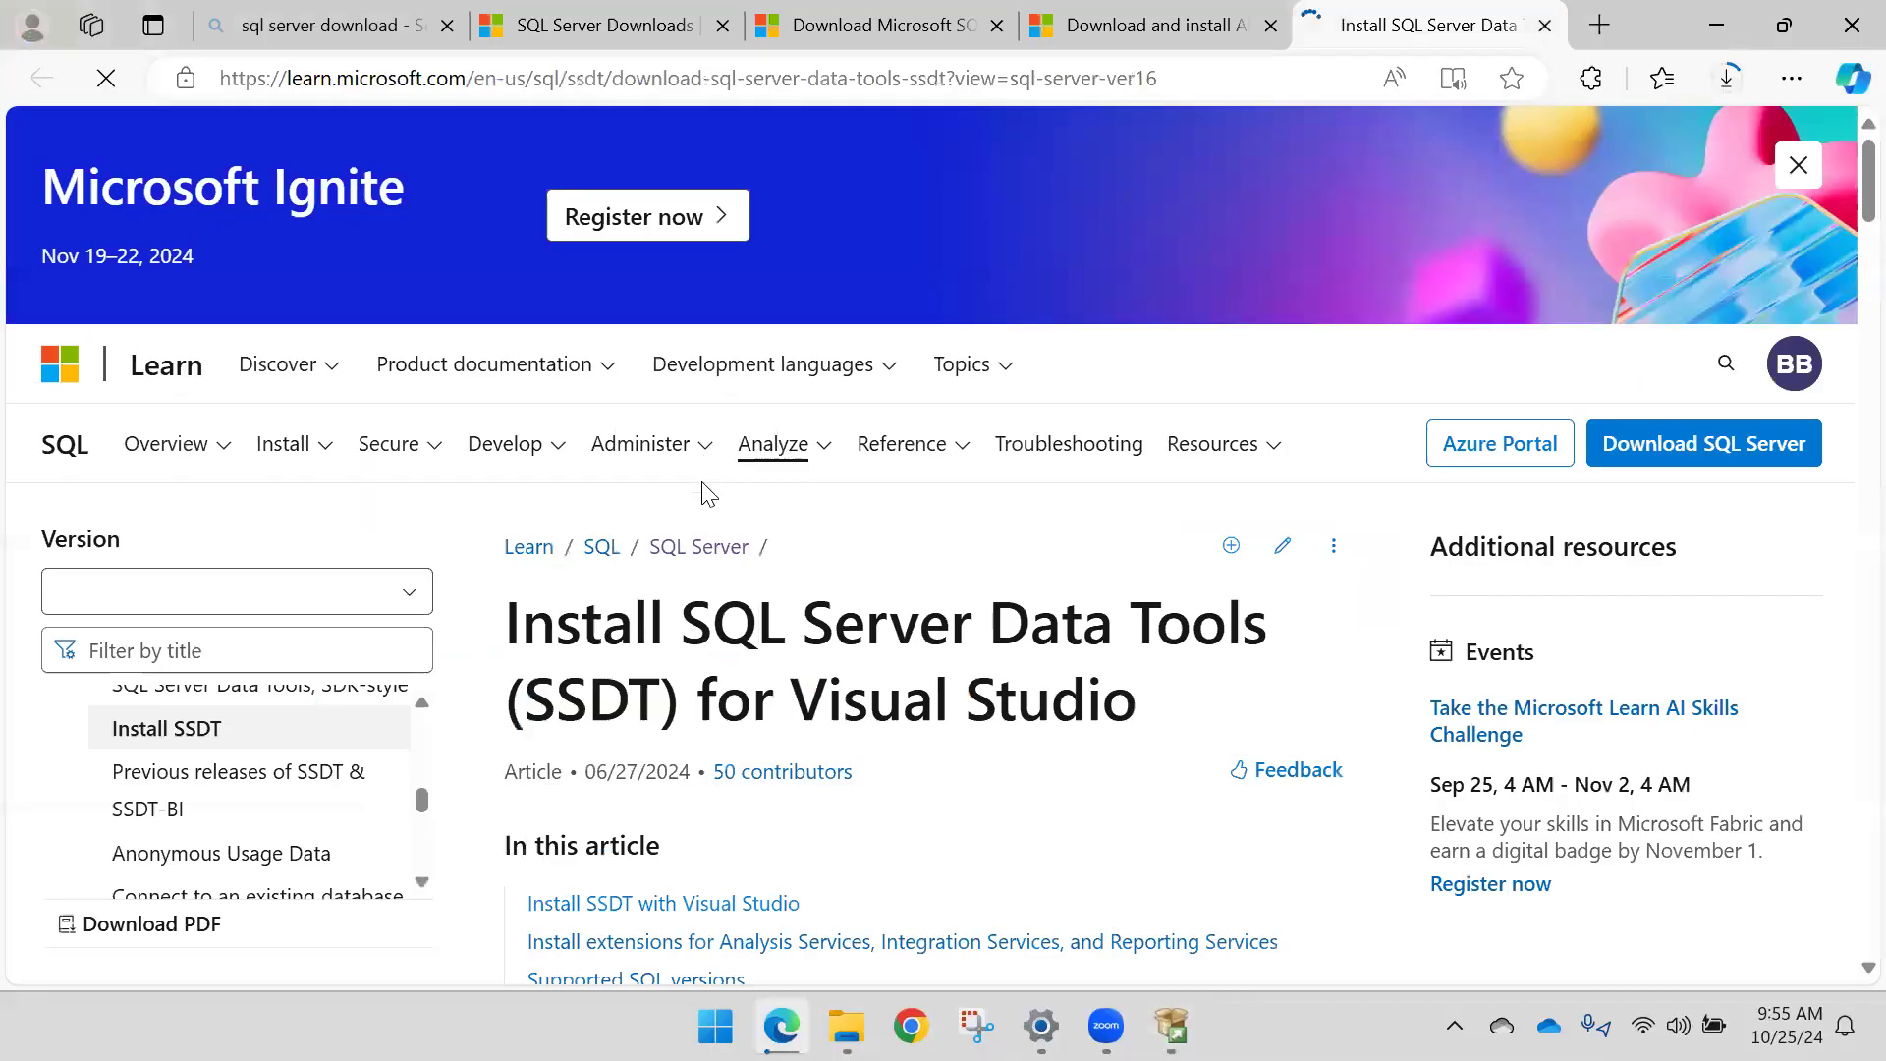
# Step: Read the SSDT article's overview, Visual Studio extensions diagram and instructions for installing SSDT with Visual Studio
pyautogui.scroll(-8, 703, 492)
pyautogui.scroll(7, 835, 365)
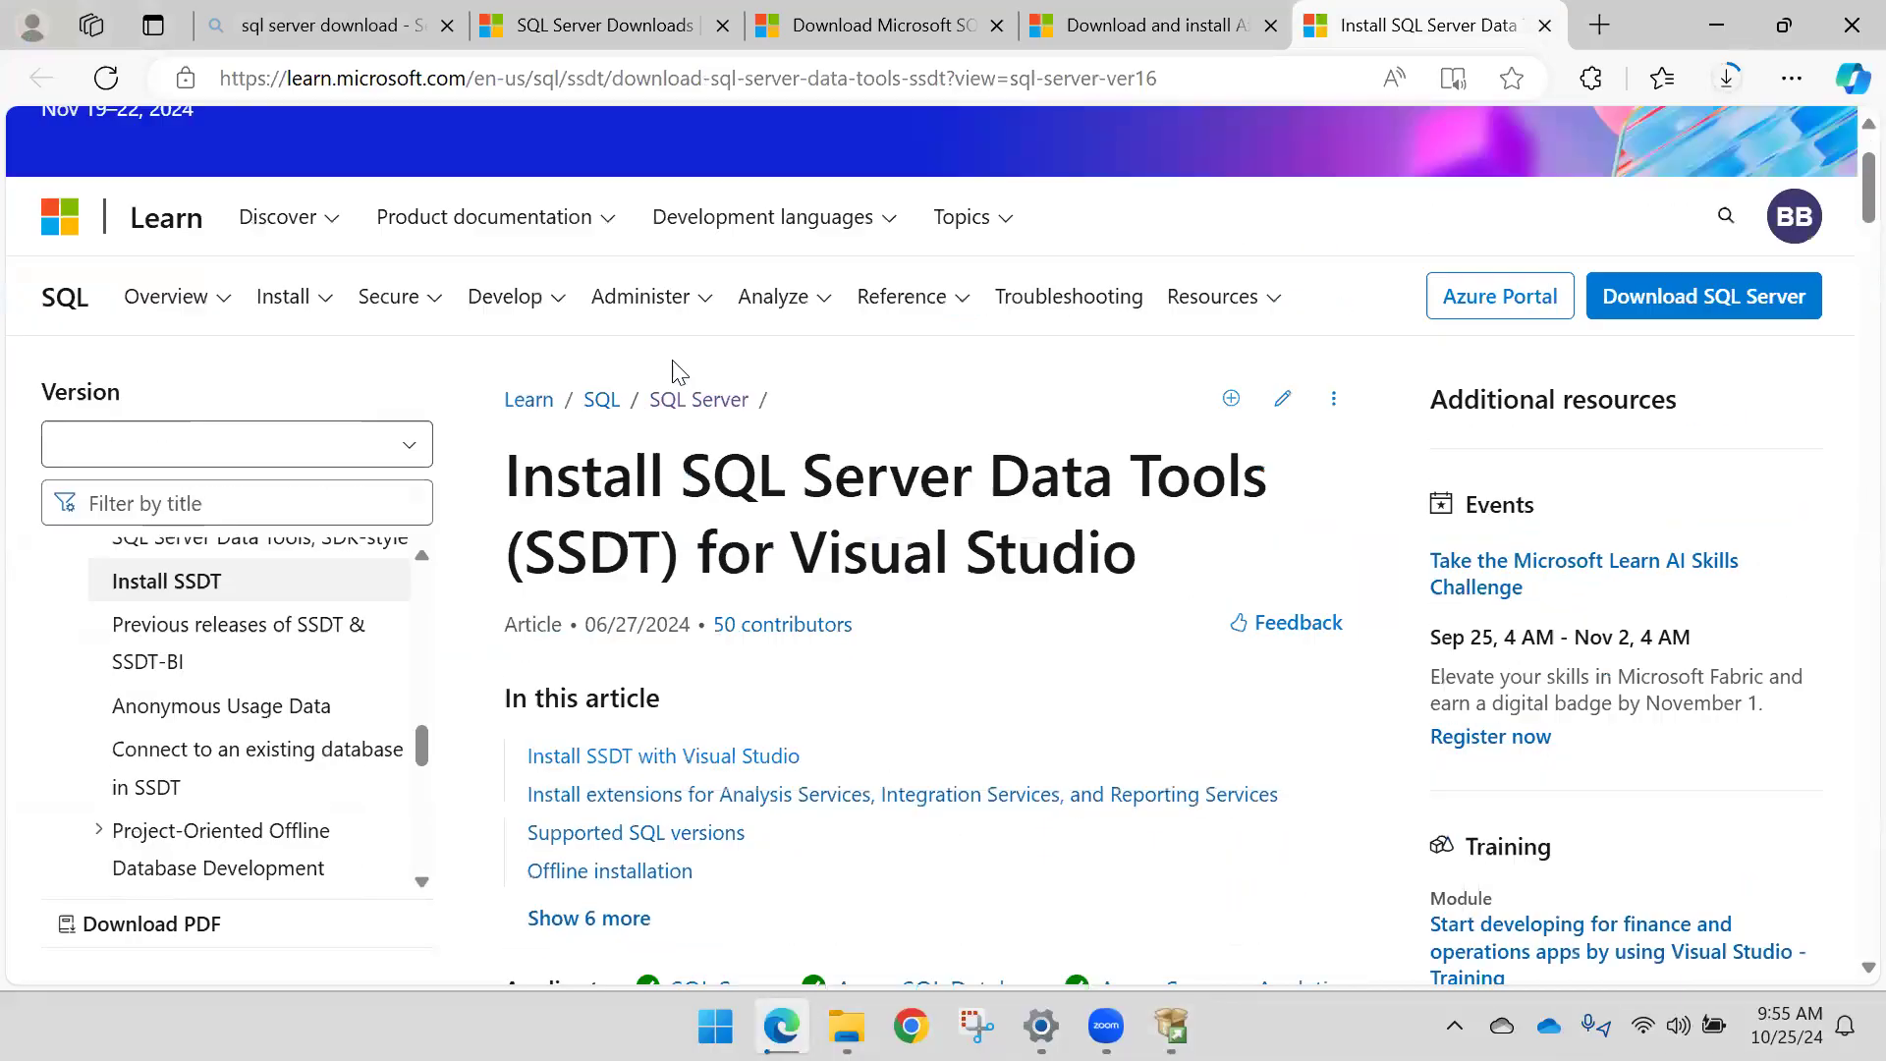
pyautogui.scroll(-4, 982, 513)
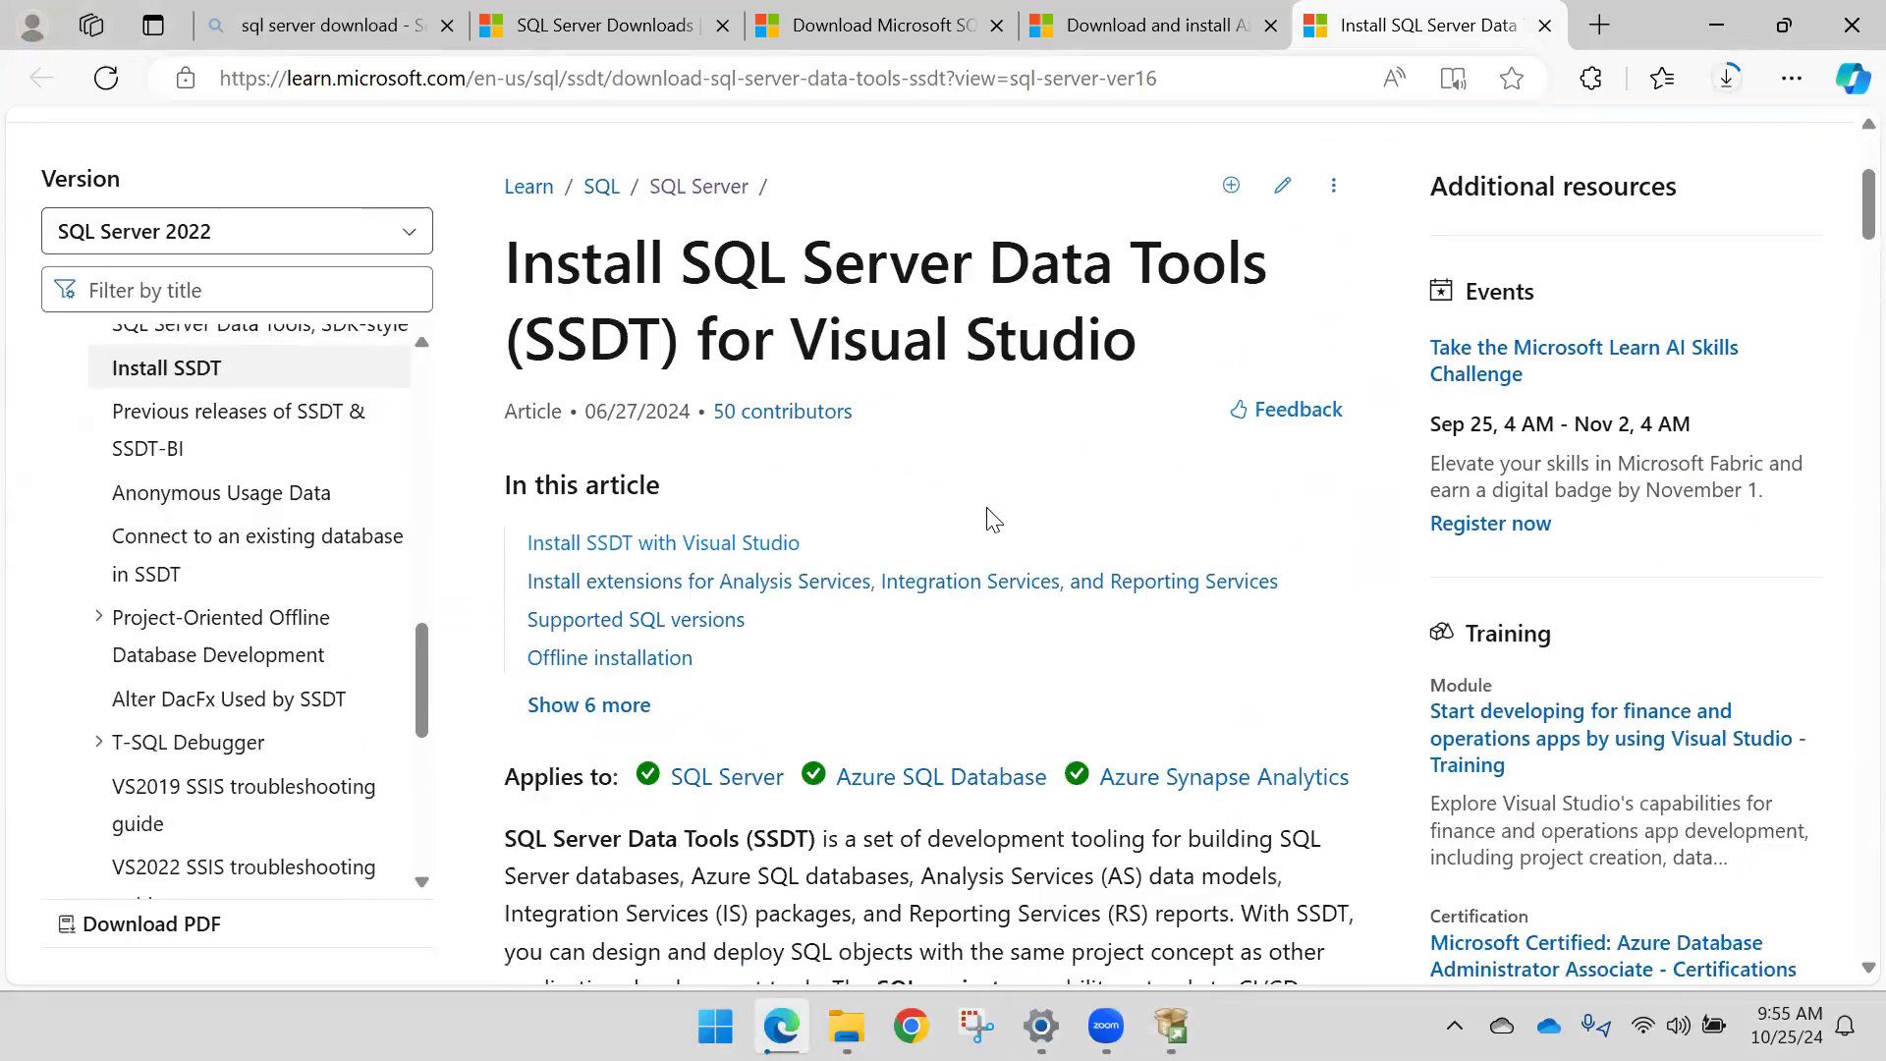
pyautogui.scroll(-7, 921, 509)
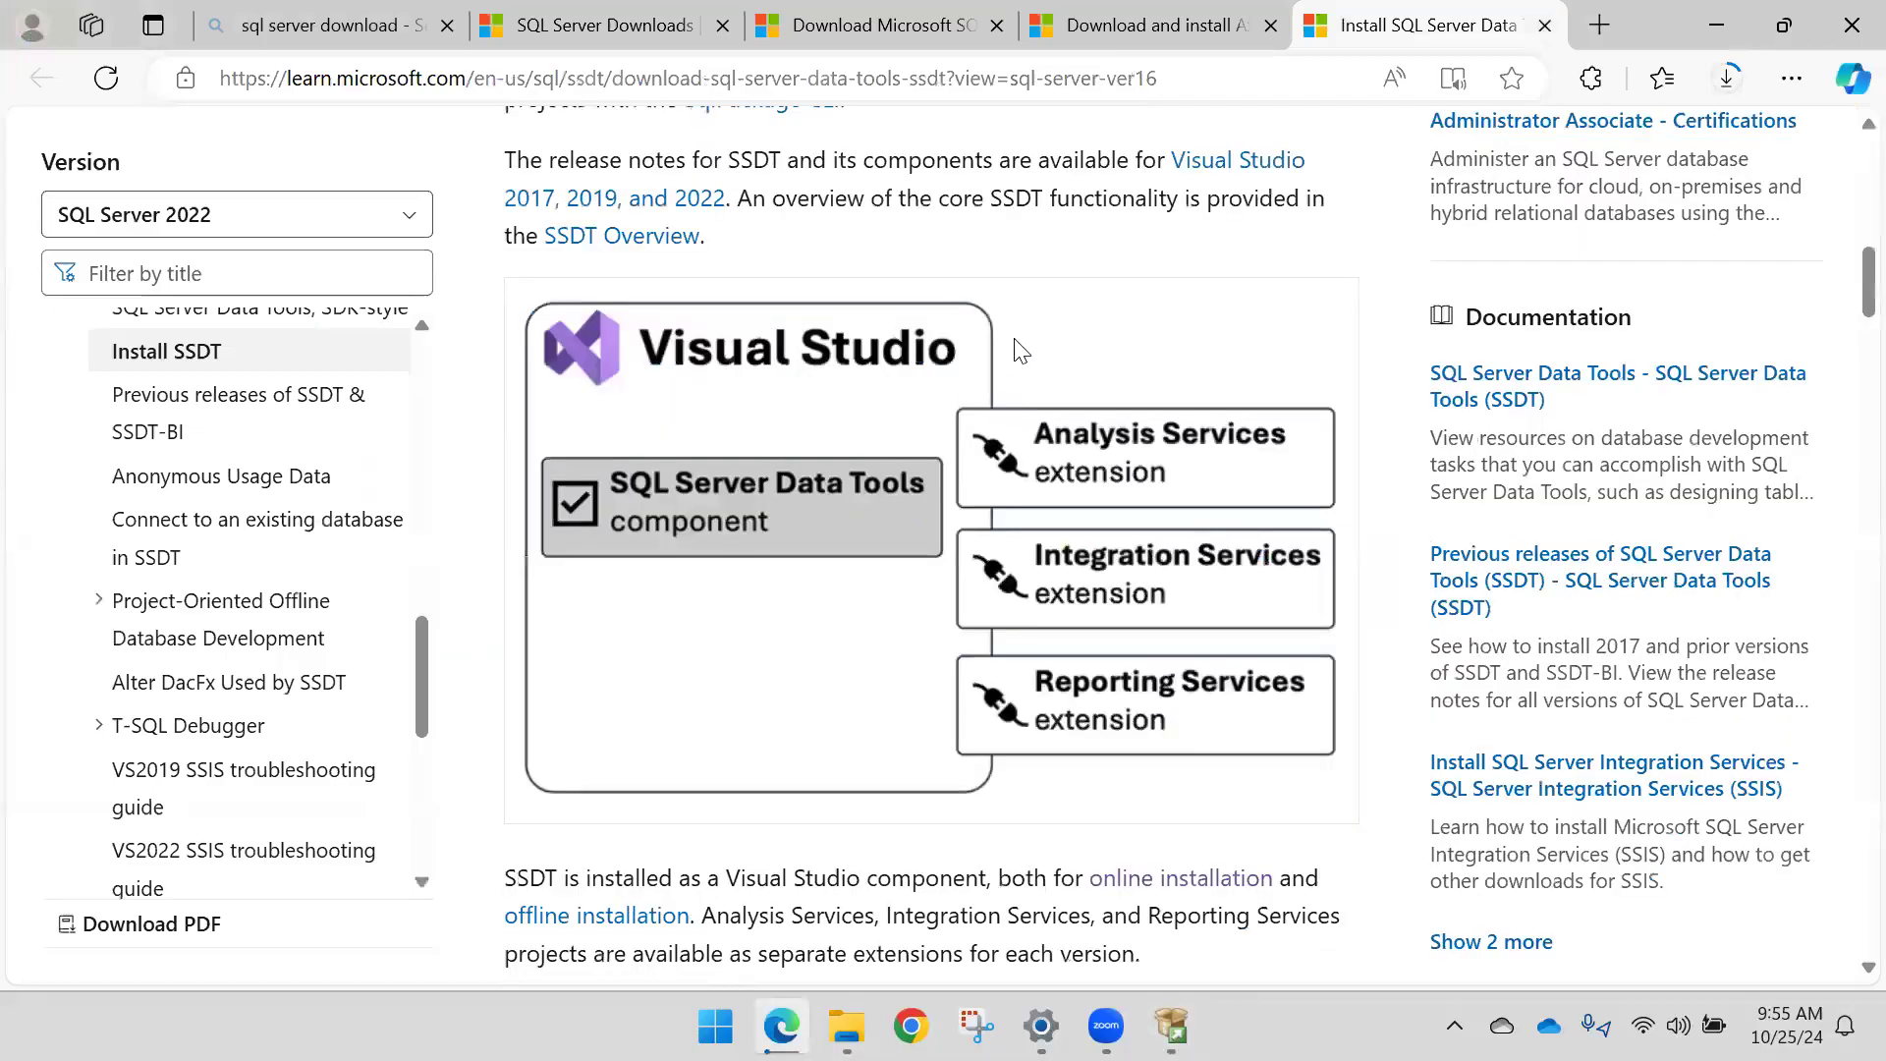
pyautogui.scroll(-3, 1022, 324)
pyautogui.scroll(1, 1080, 462)
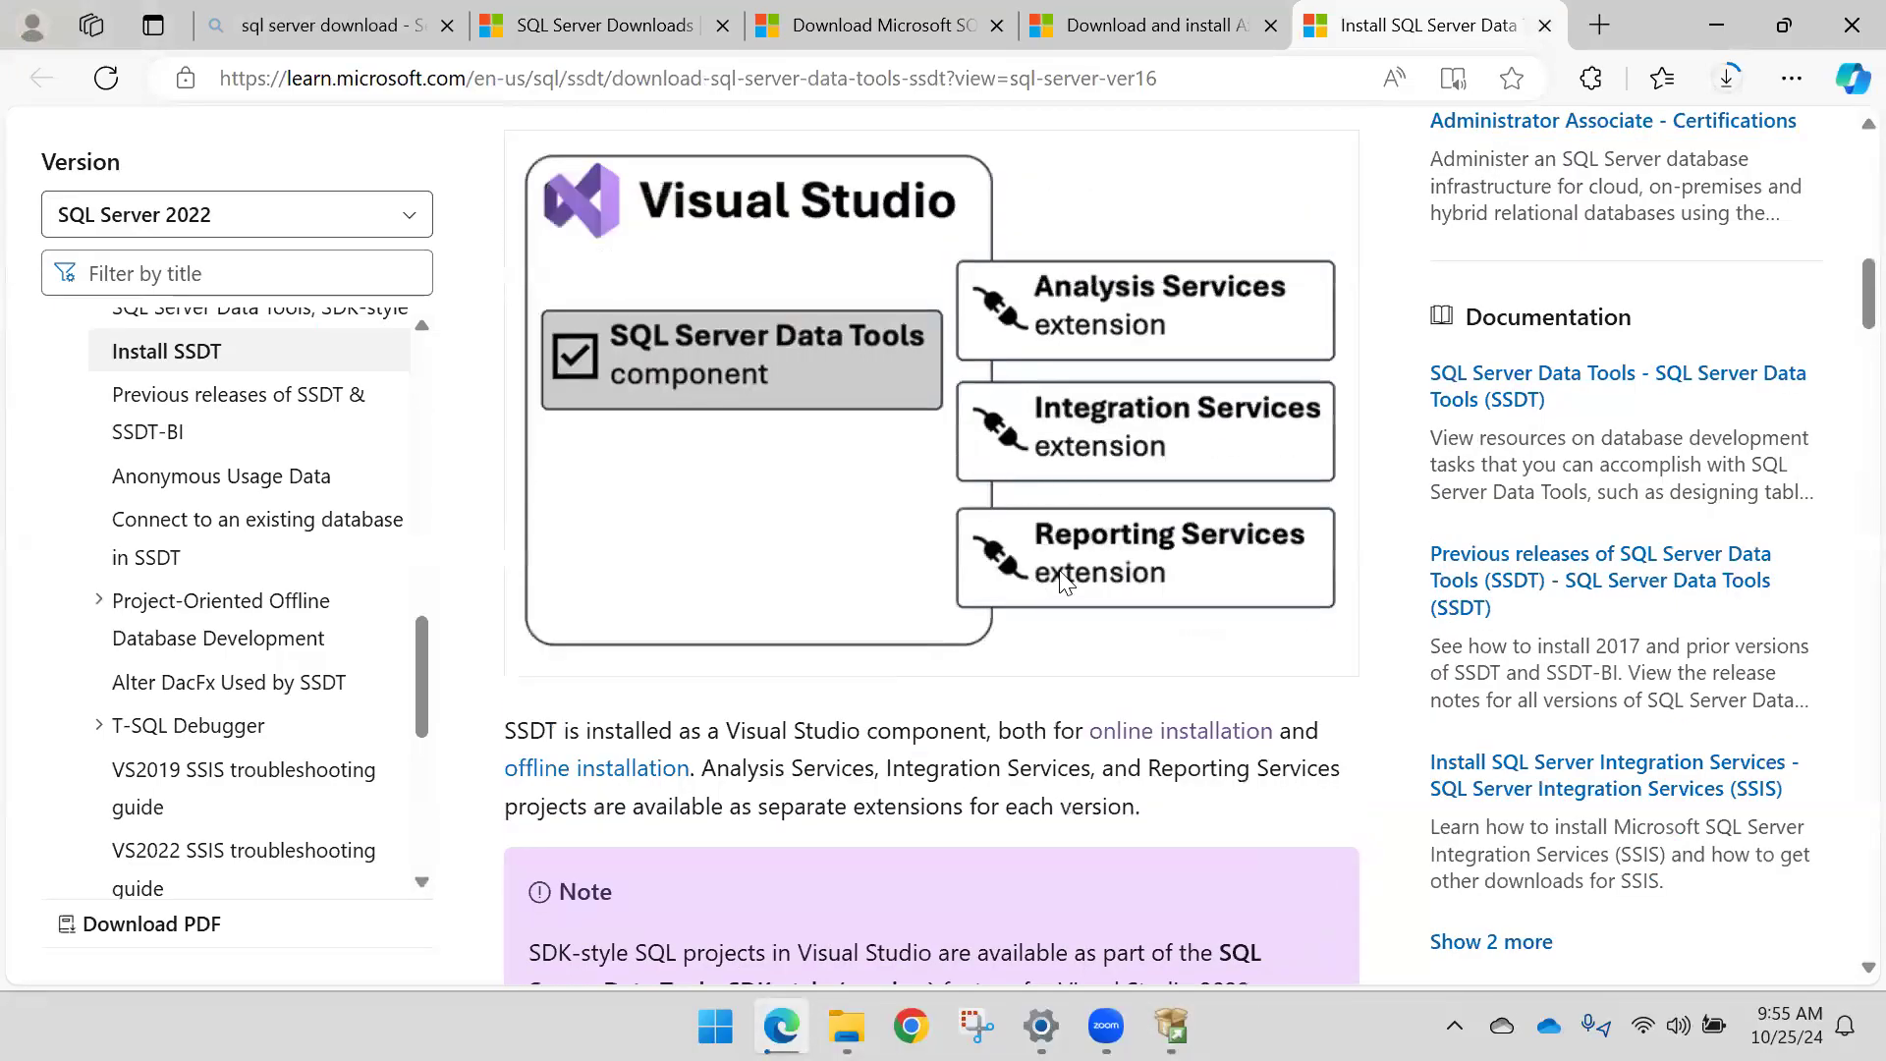
pyautogui.scroll(-6, 817, 432)
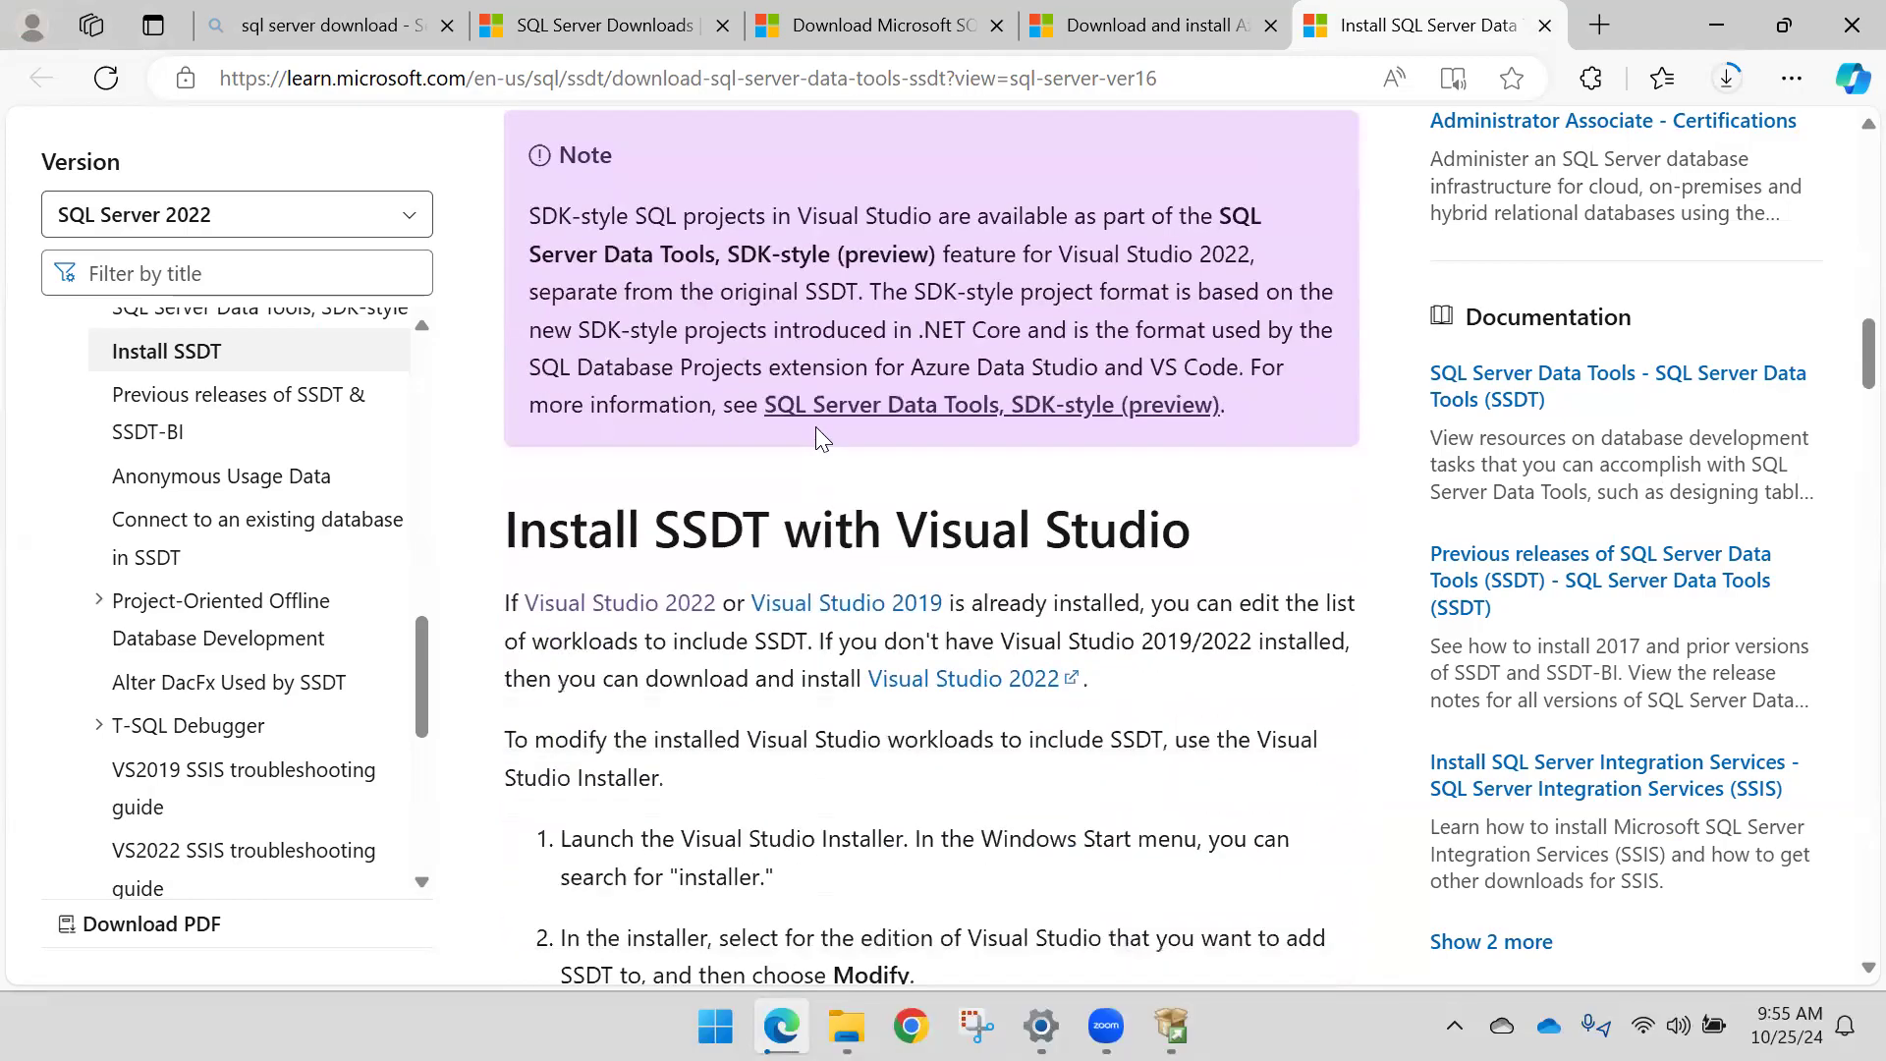
# Step: Read the SSDT article's steps for adding SQL Server Data Tools in Visual Studio Installer, down to the extensions section
pyautogui.scroll(-4, 814, 455)
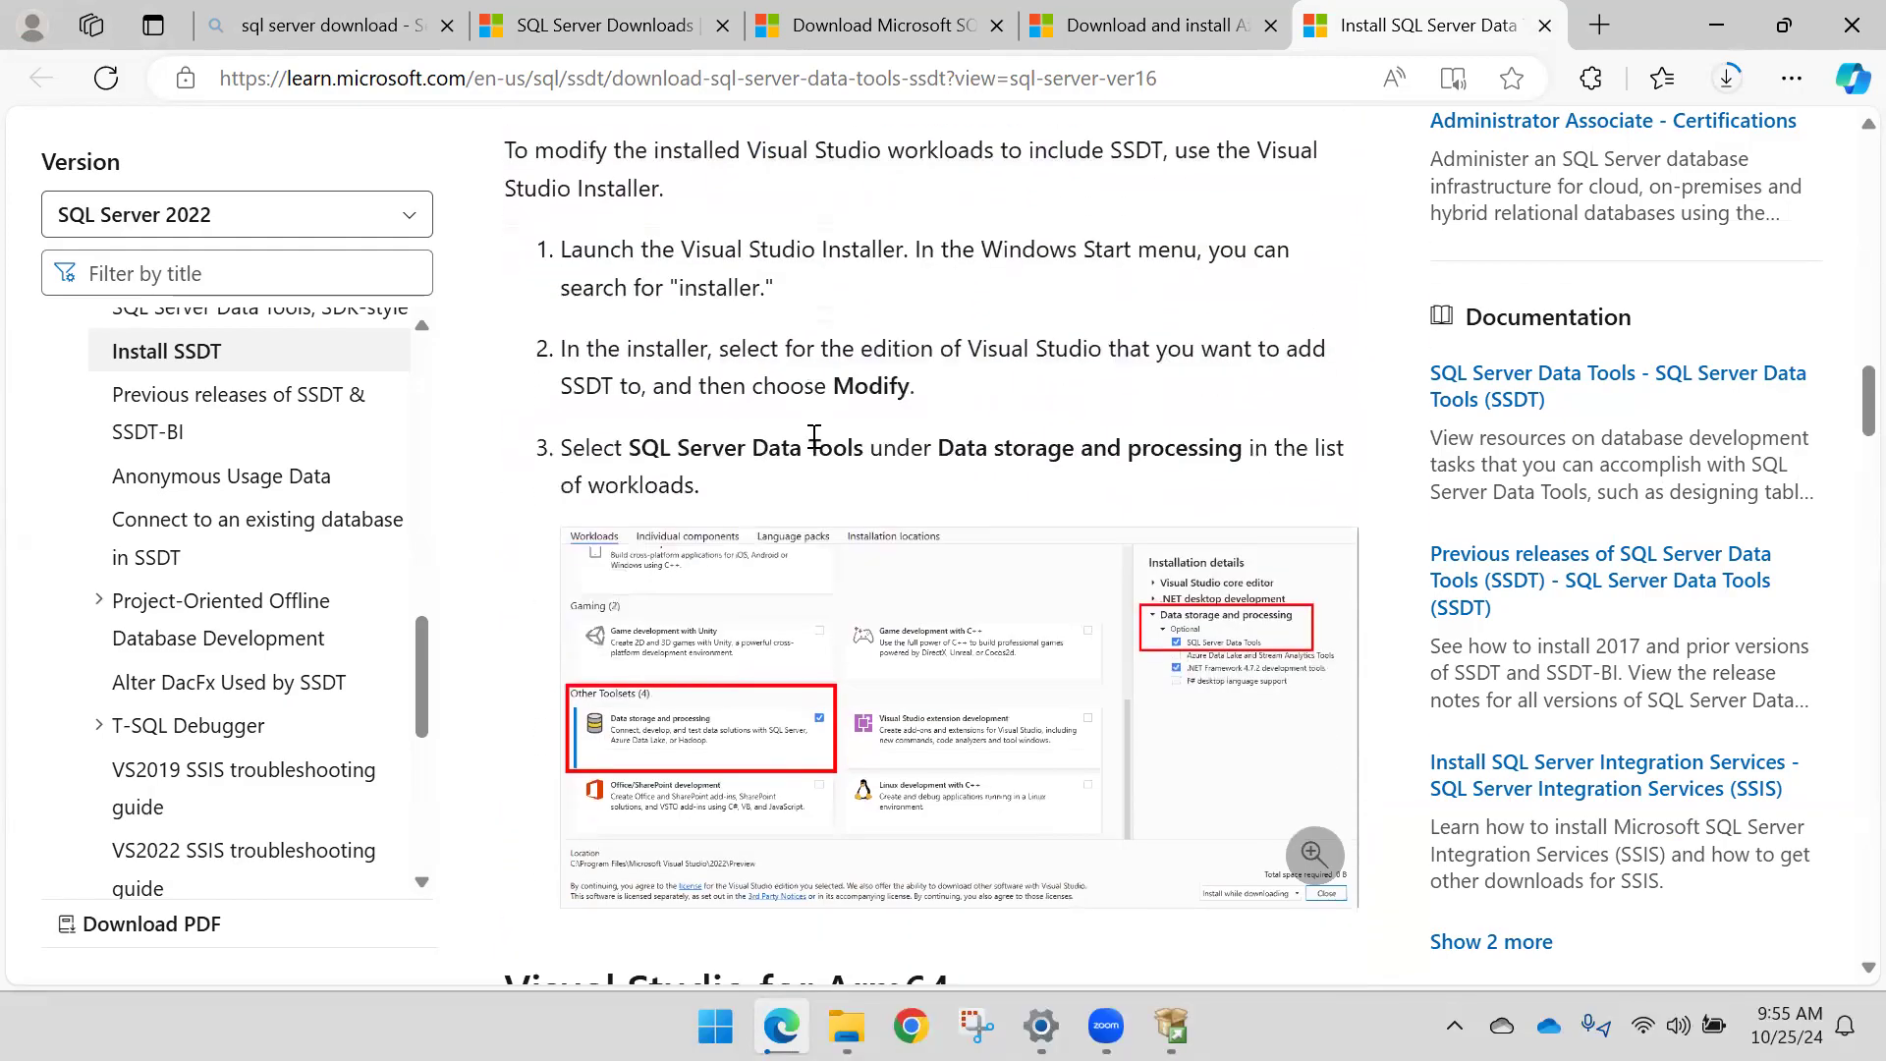
pyautogui.scroll(-2, 815, 435)
pyautogui.scroll(3, 815, 435)
pyautogui.scroll(-5, 805, 413)
pyautogui.scroll(-12, 805, 402)
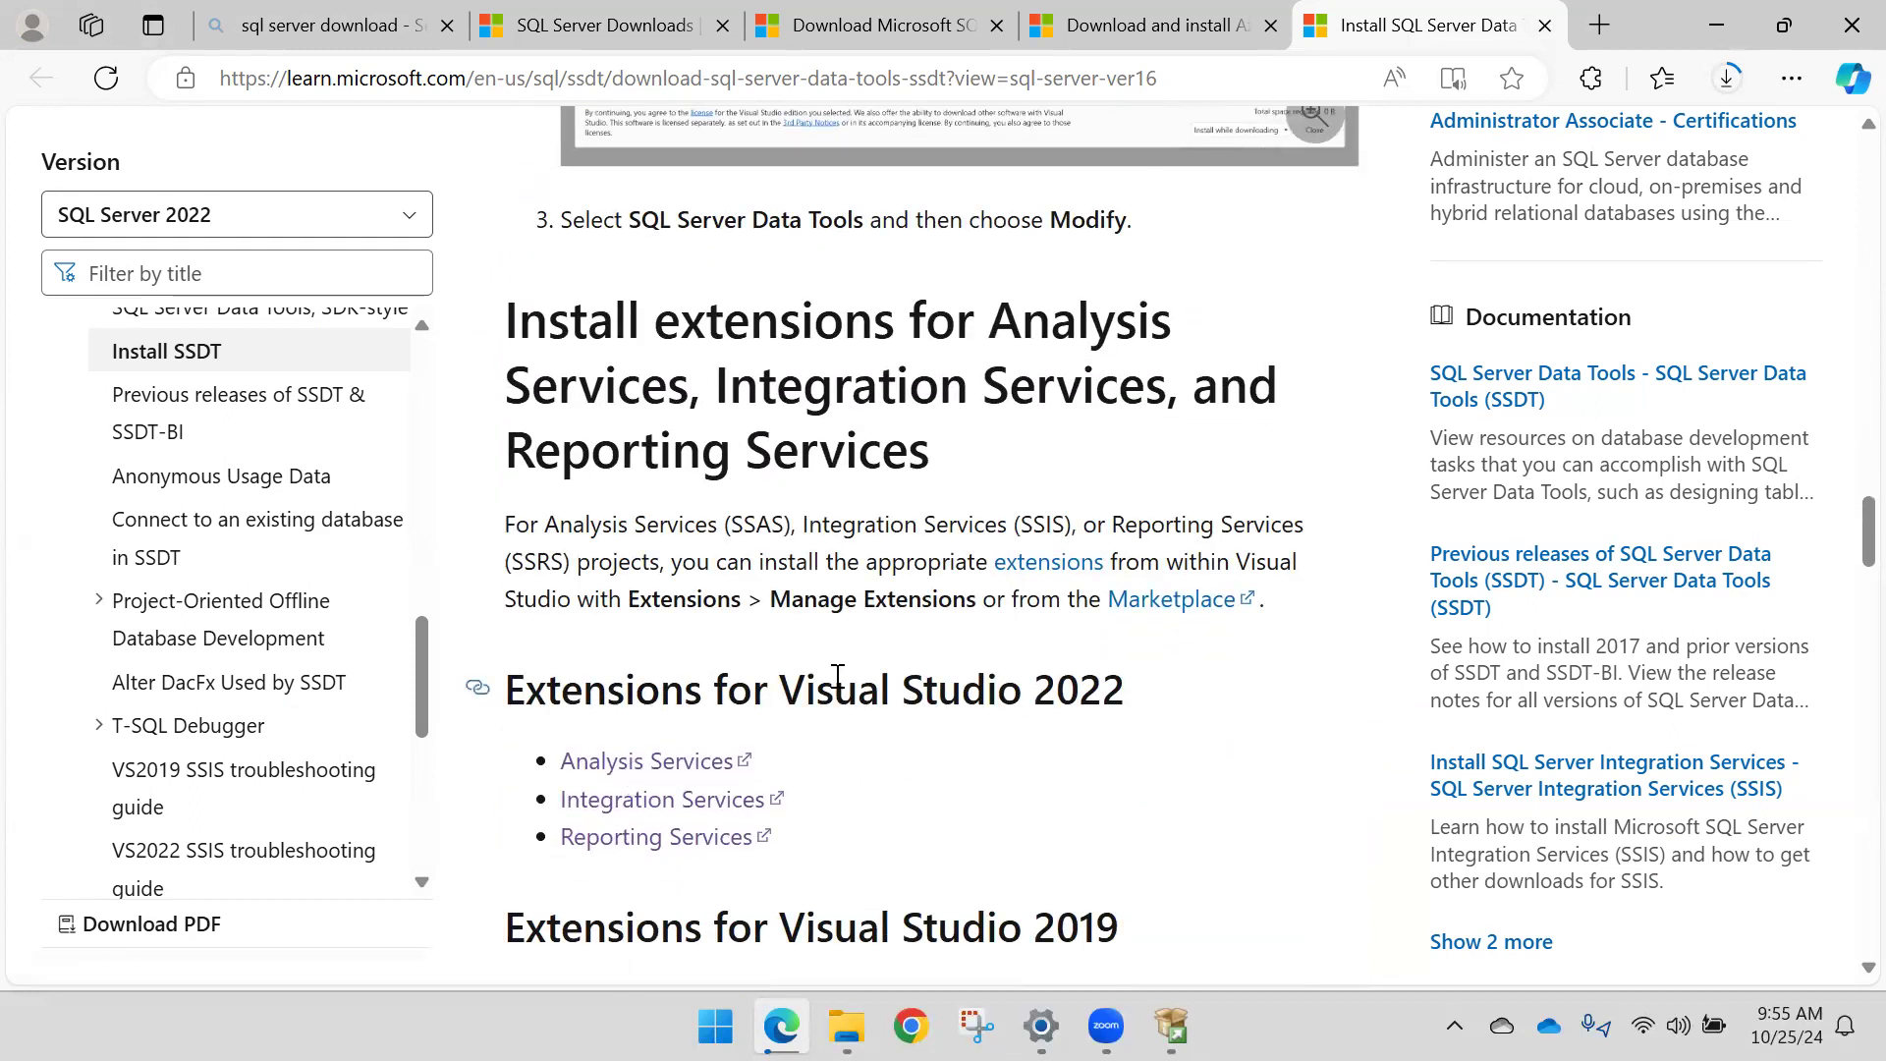
pyautogui.scroll(-1, 805, 564)
pyautogui.scroll(-2, 801, 555)
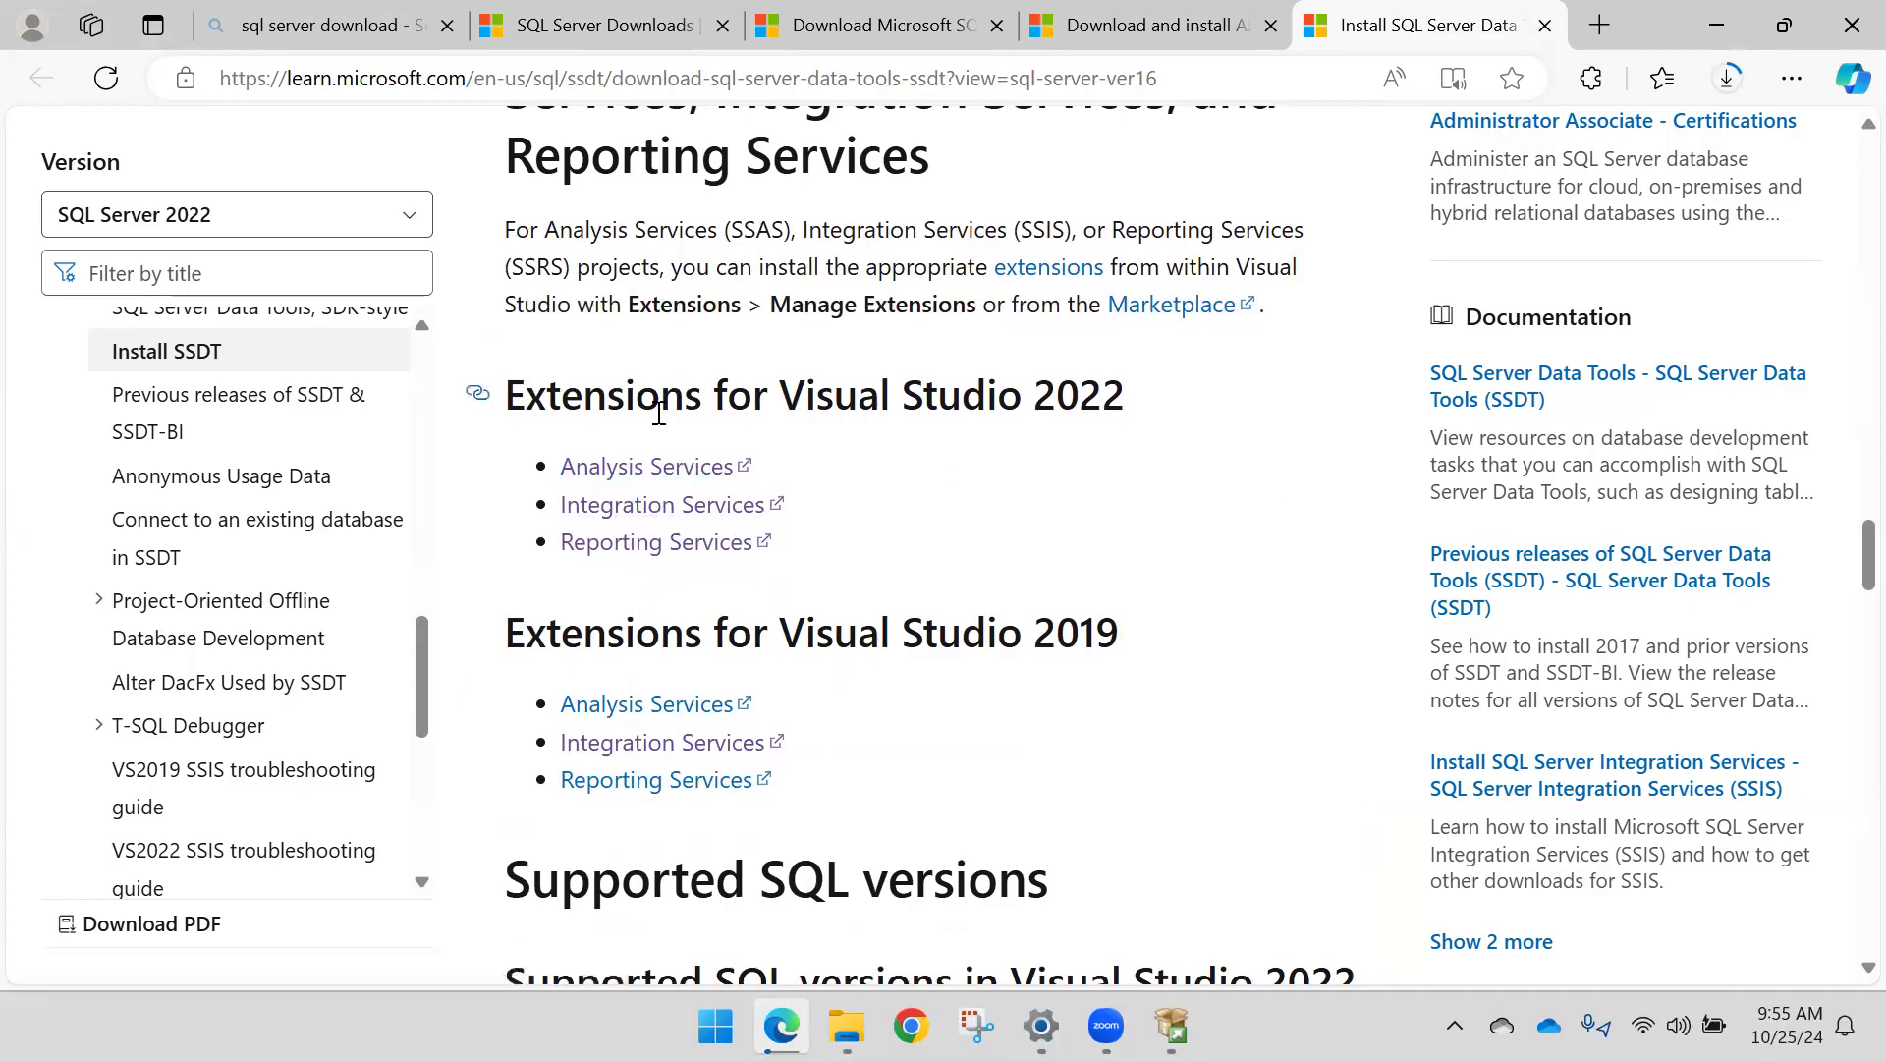
# Step: Compare the Visual Studio 2022 and 2019 extension lists in the SSDT article and examine the supported SQL versions
pyautogui.moveTo(804, 392); pyautogui.dragTo(1102, 395)
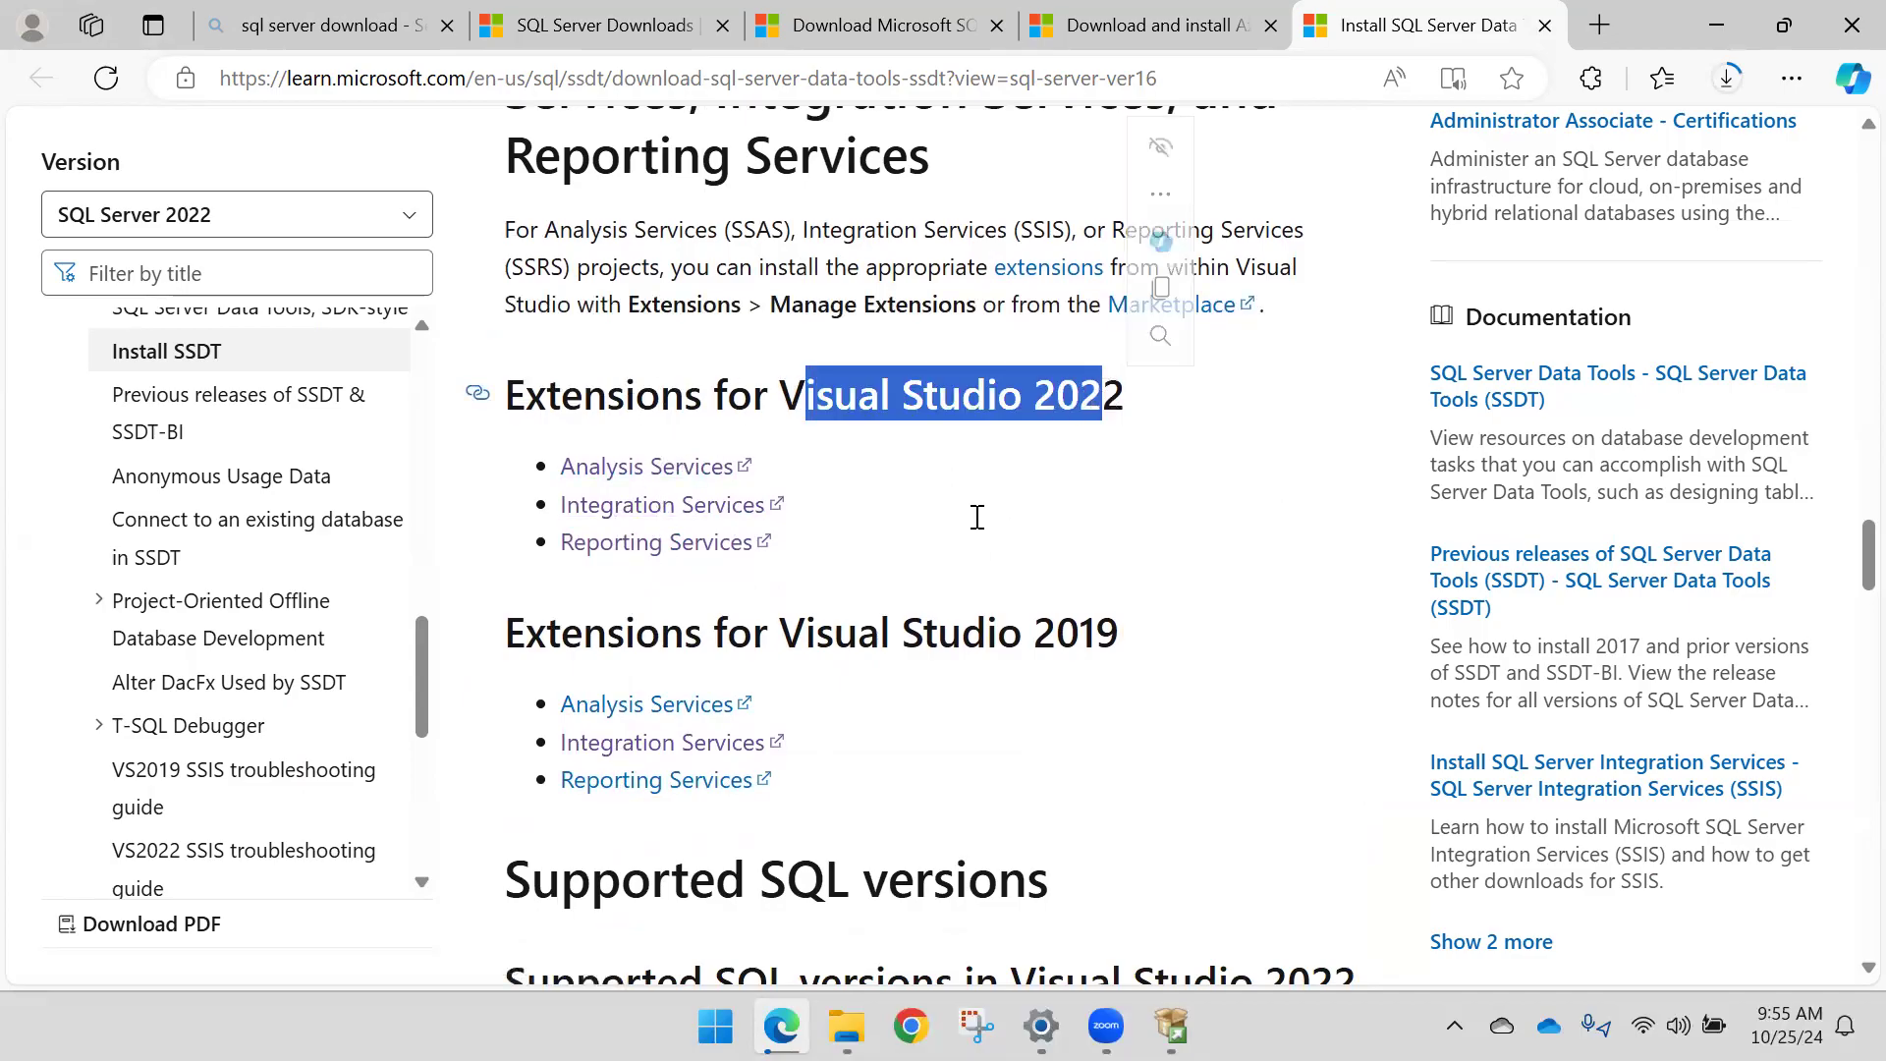
pyautogui.scroll(-1, 882, 479)
pyautogui.moveTo(791, 481); pyautogui.dragTo(1208, 492)
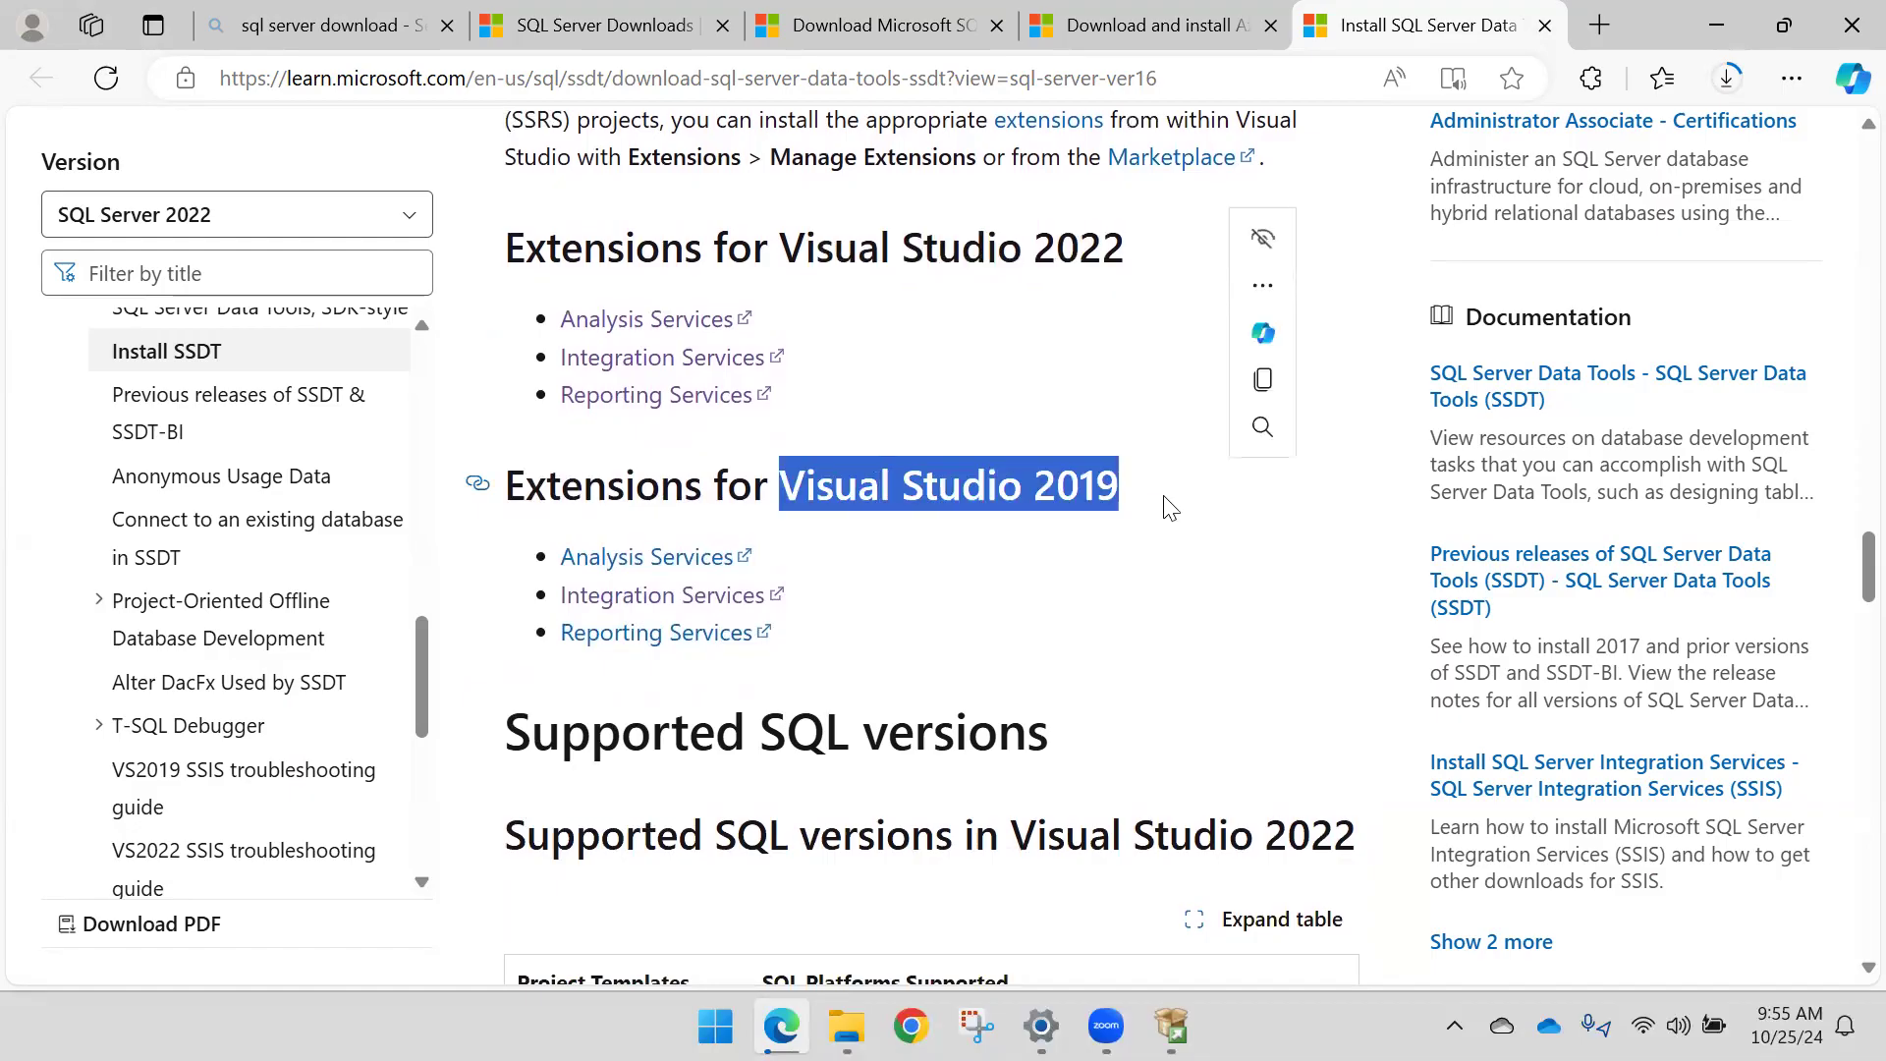
pyautogui.scroll(-5, 964, 518)
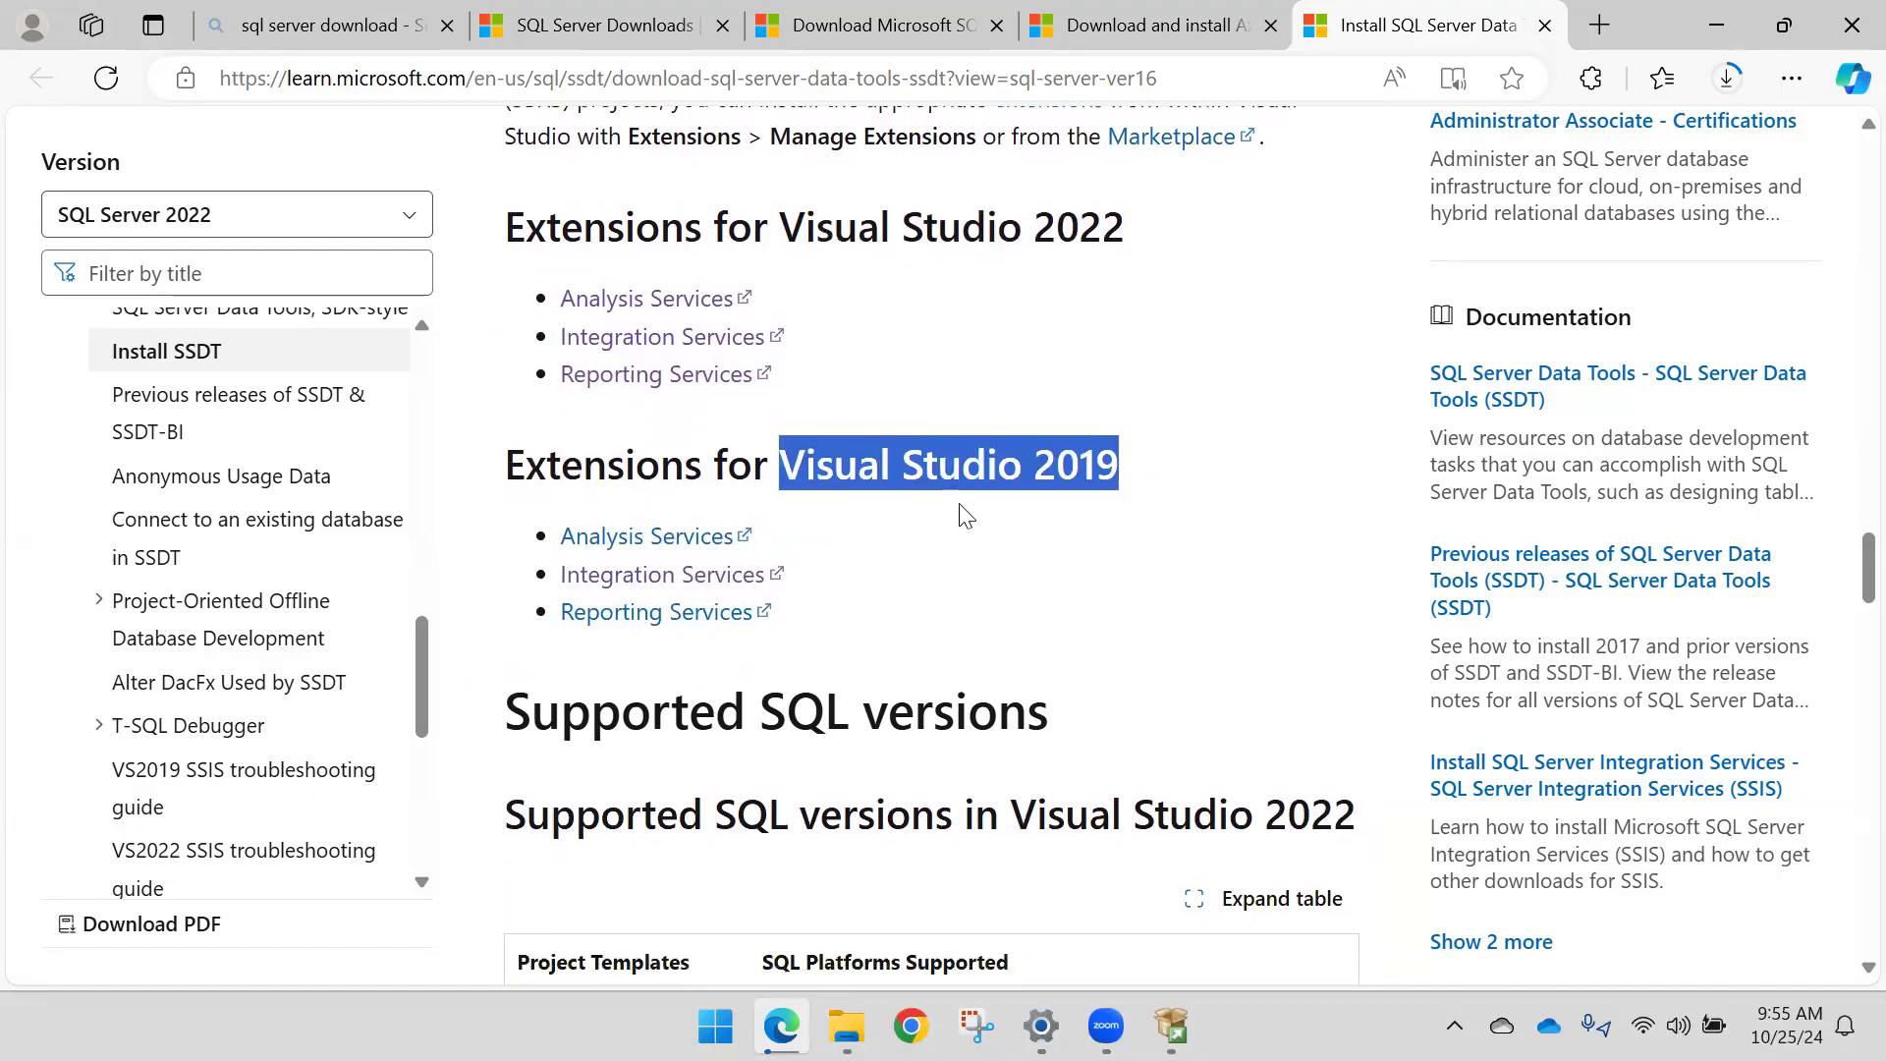
pyautogui.scroll(-1, 985, 393)
pyautogui.scroll(1, 867, 438)
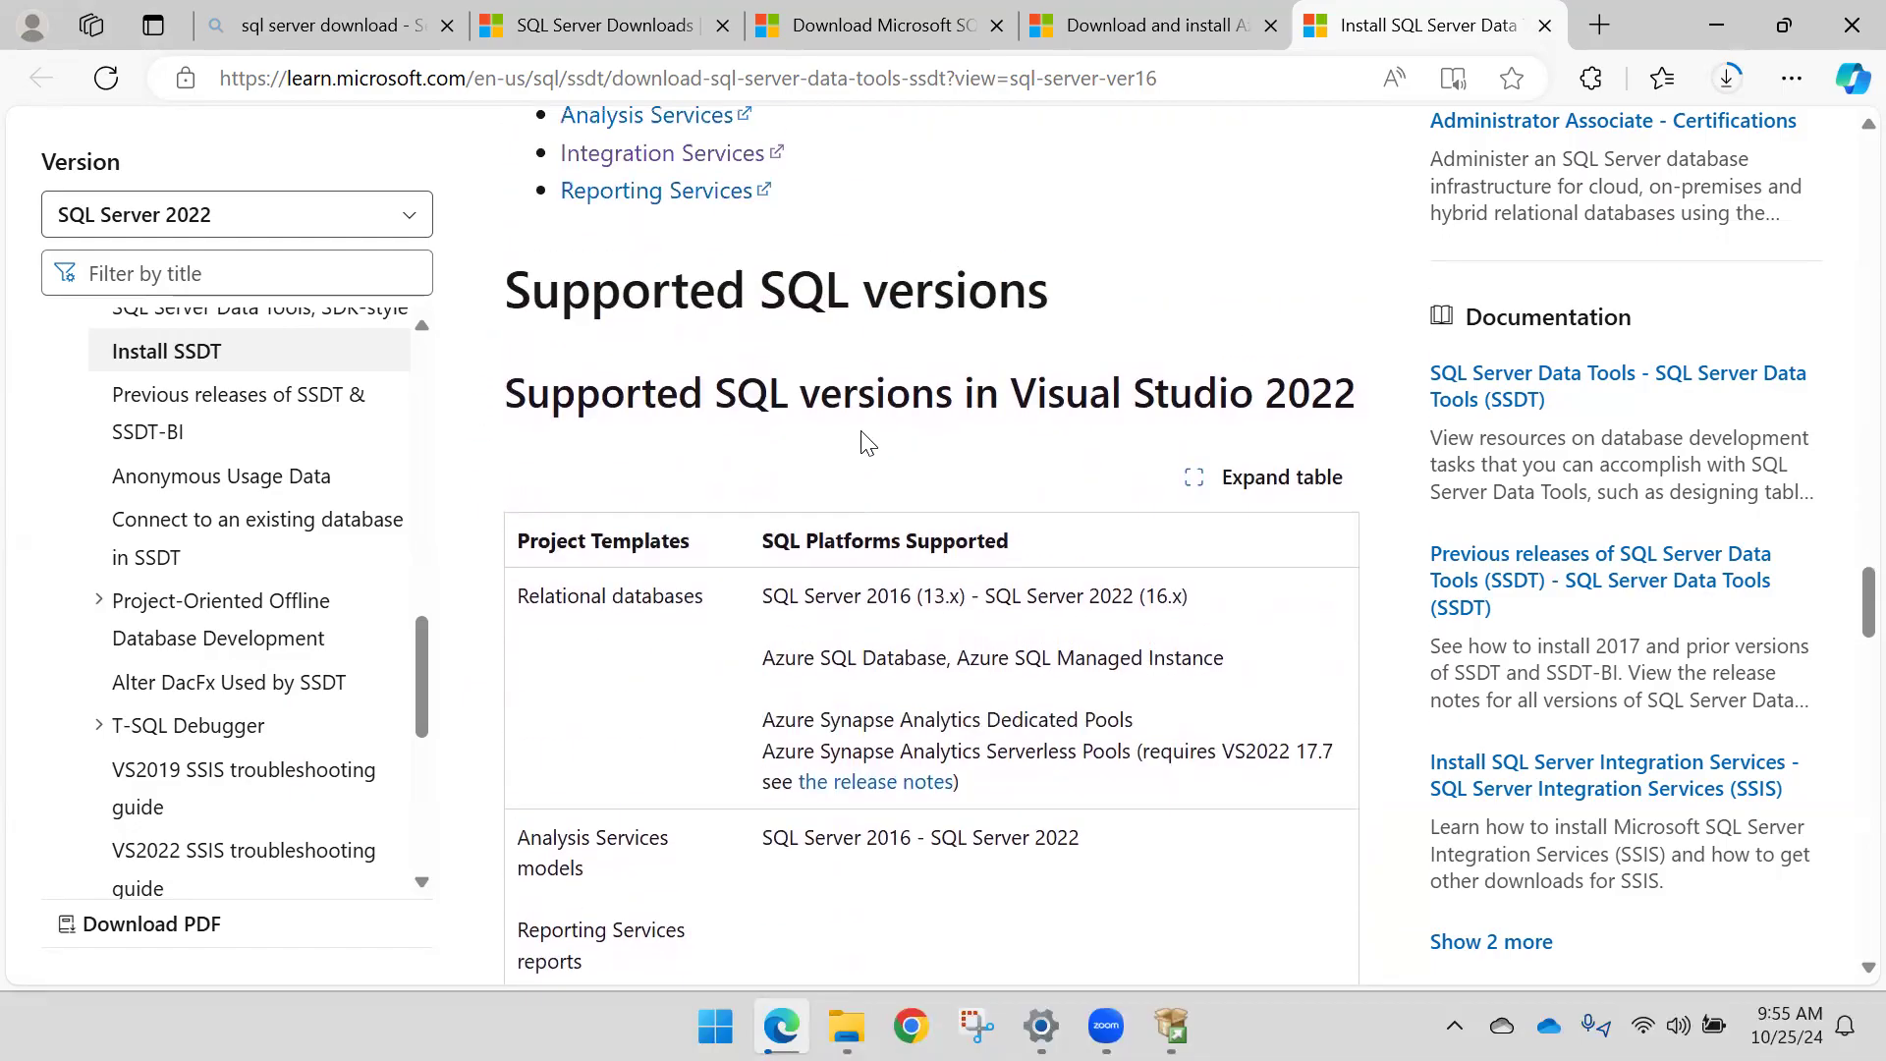
pyautogui.scroll(-9, 828, 418)
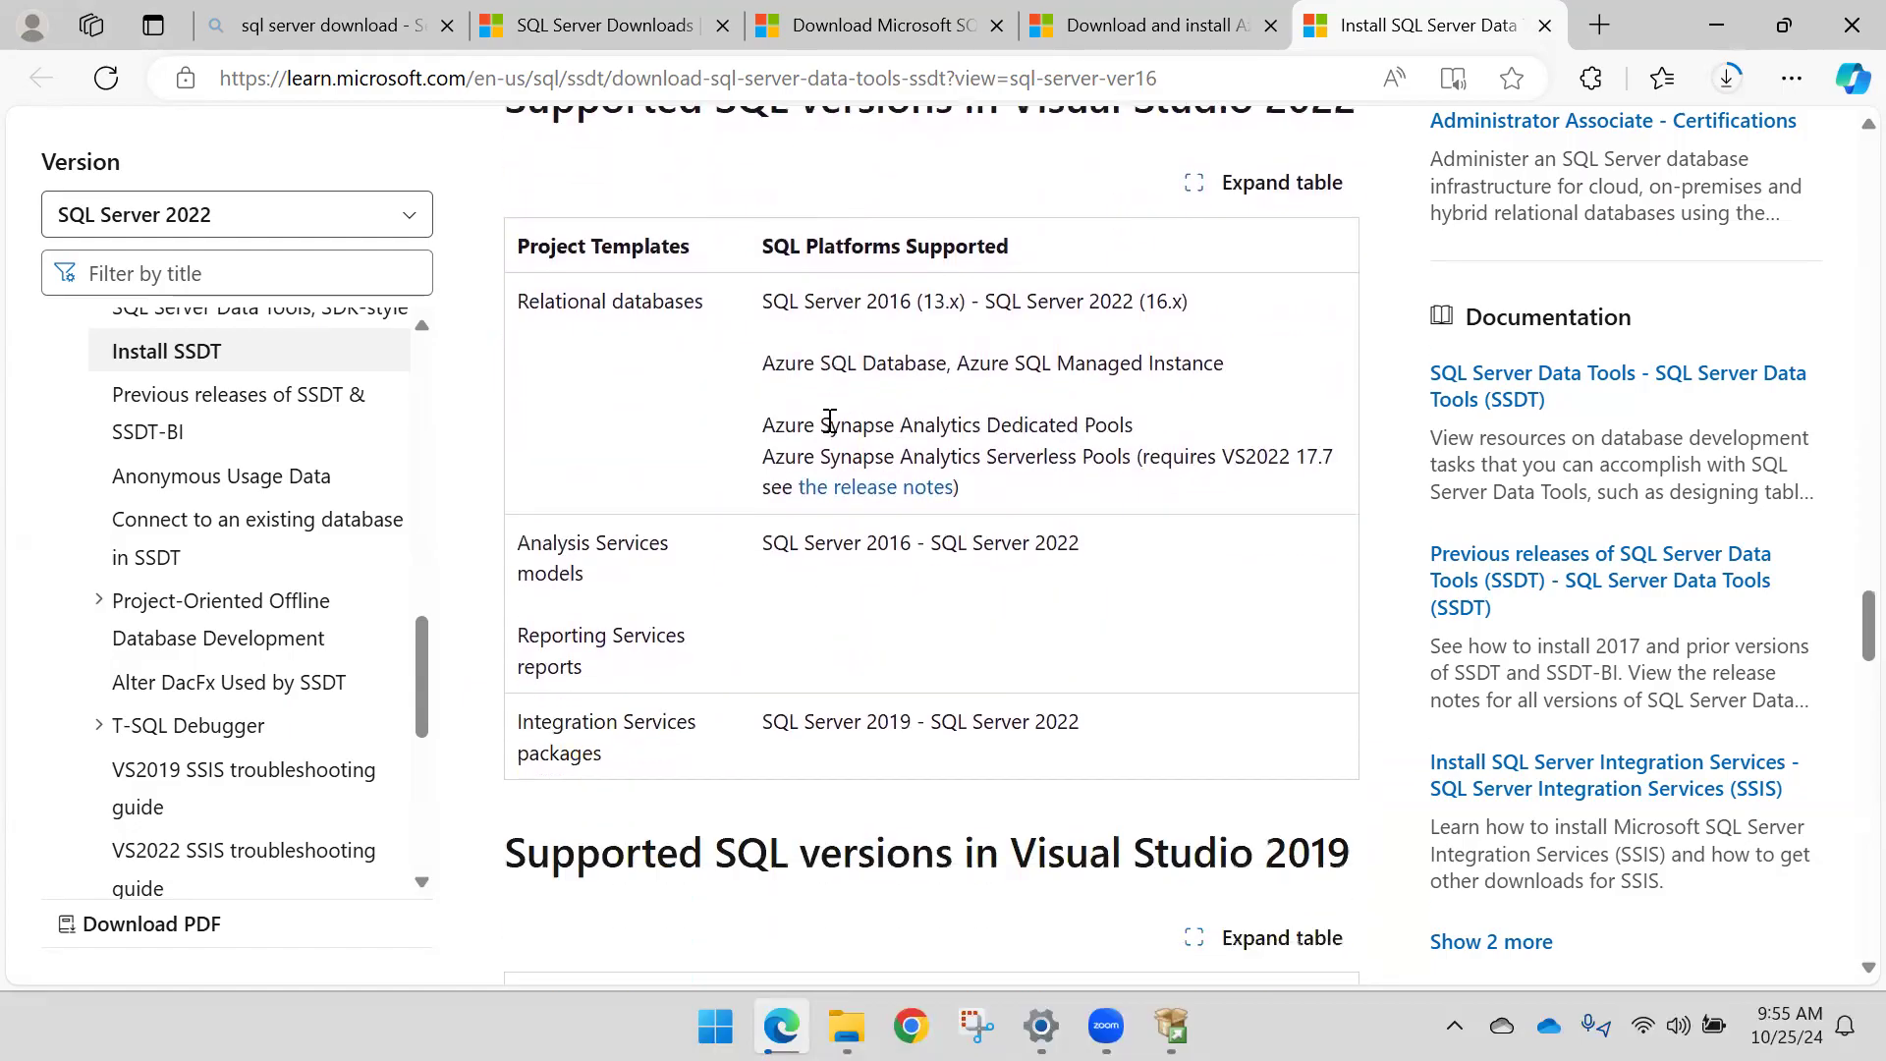
pyautogui.scroll(12, 880, 274)
pyautogui.scroll(4, 846, 300)
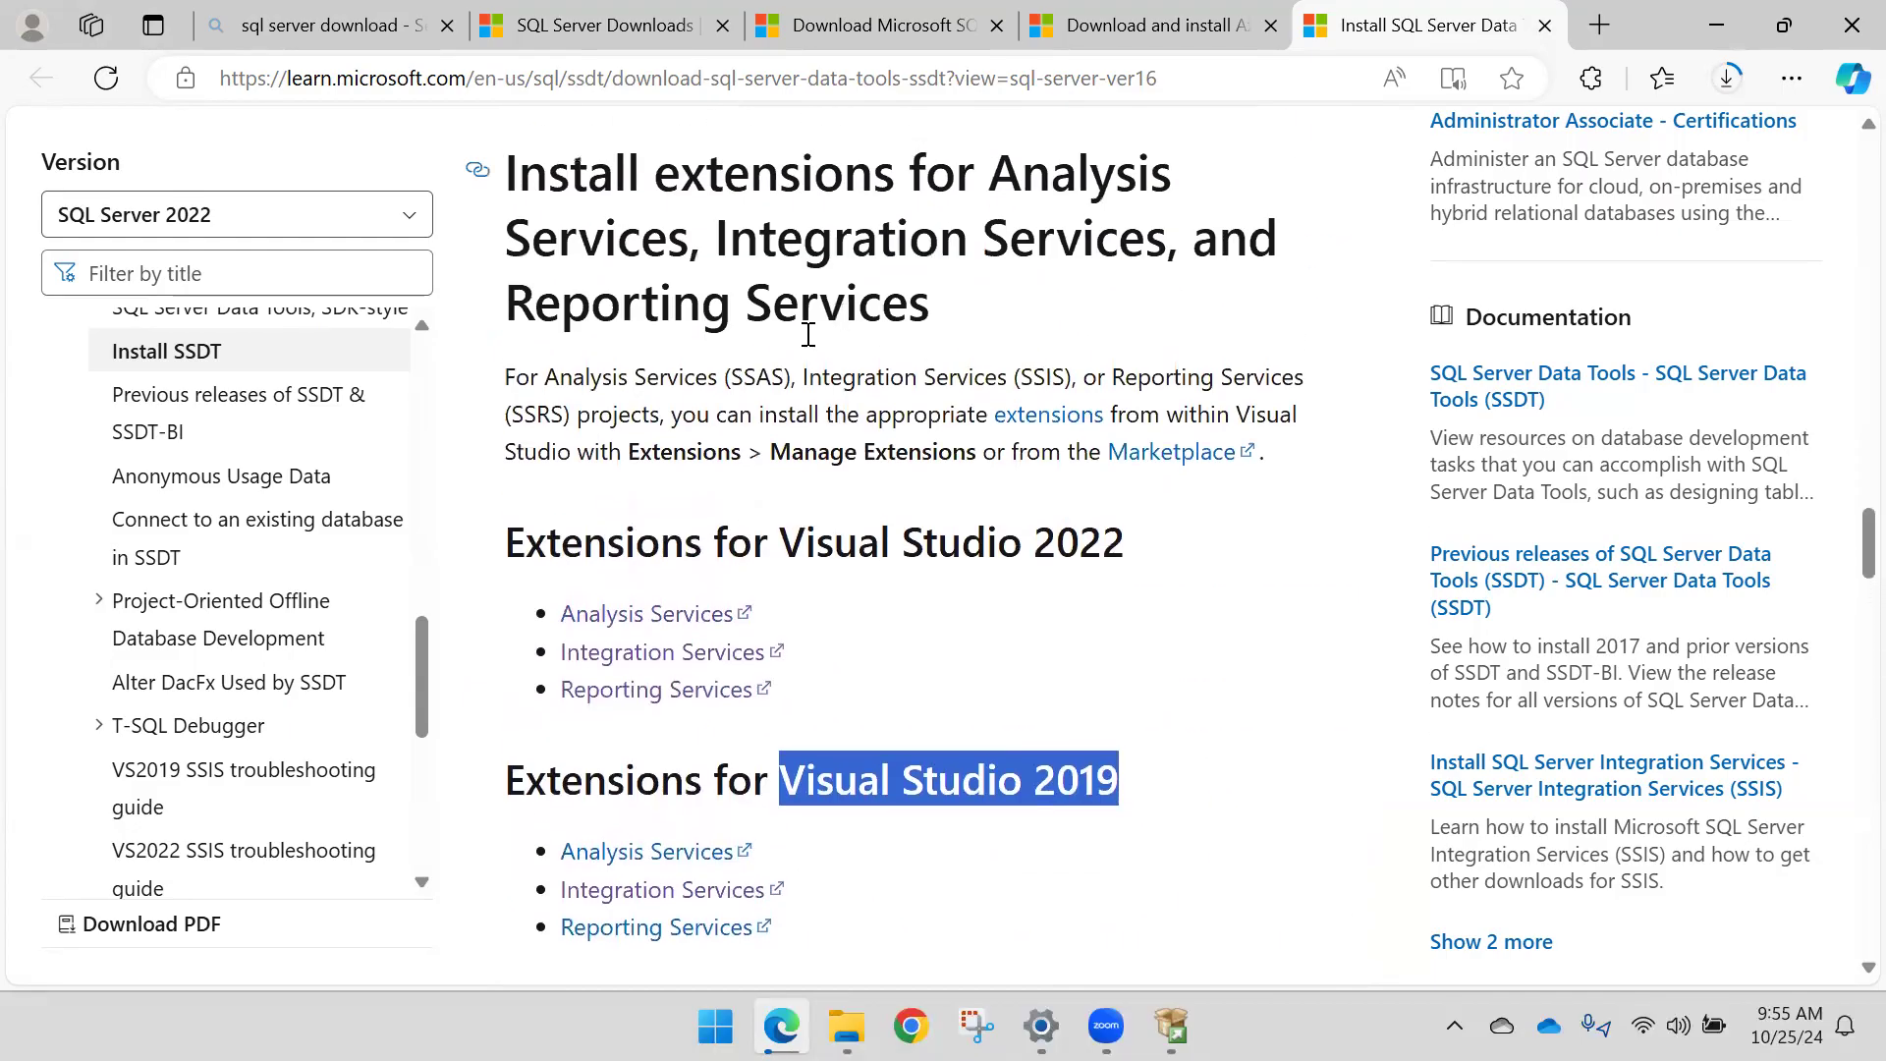
# Step: Open the Analysis Services extension for Visual Studio 2022 from the SSDT article and read its Marketplace overview
pyautogui.click(641, 629)
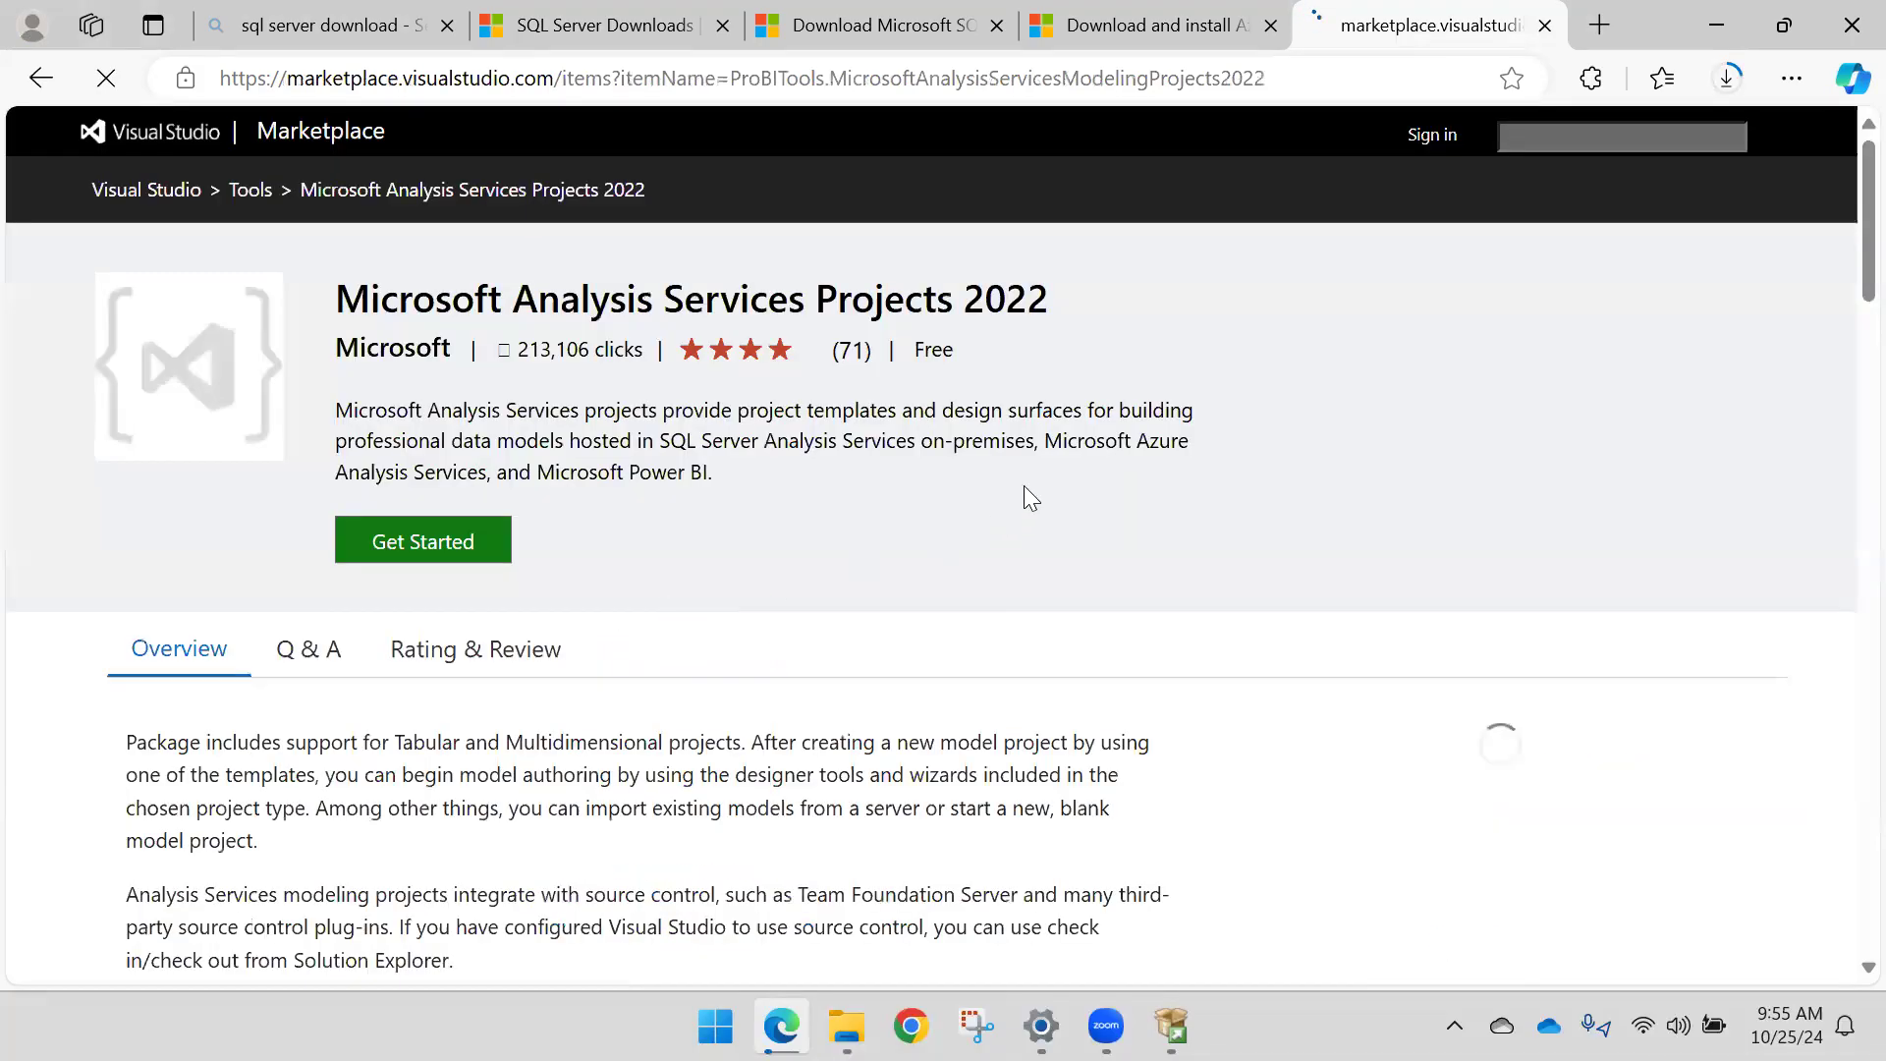
pyautogui.scroll(-1, 649, 496)
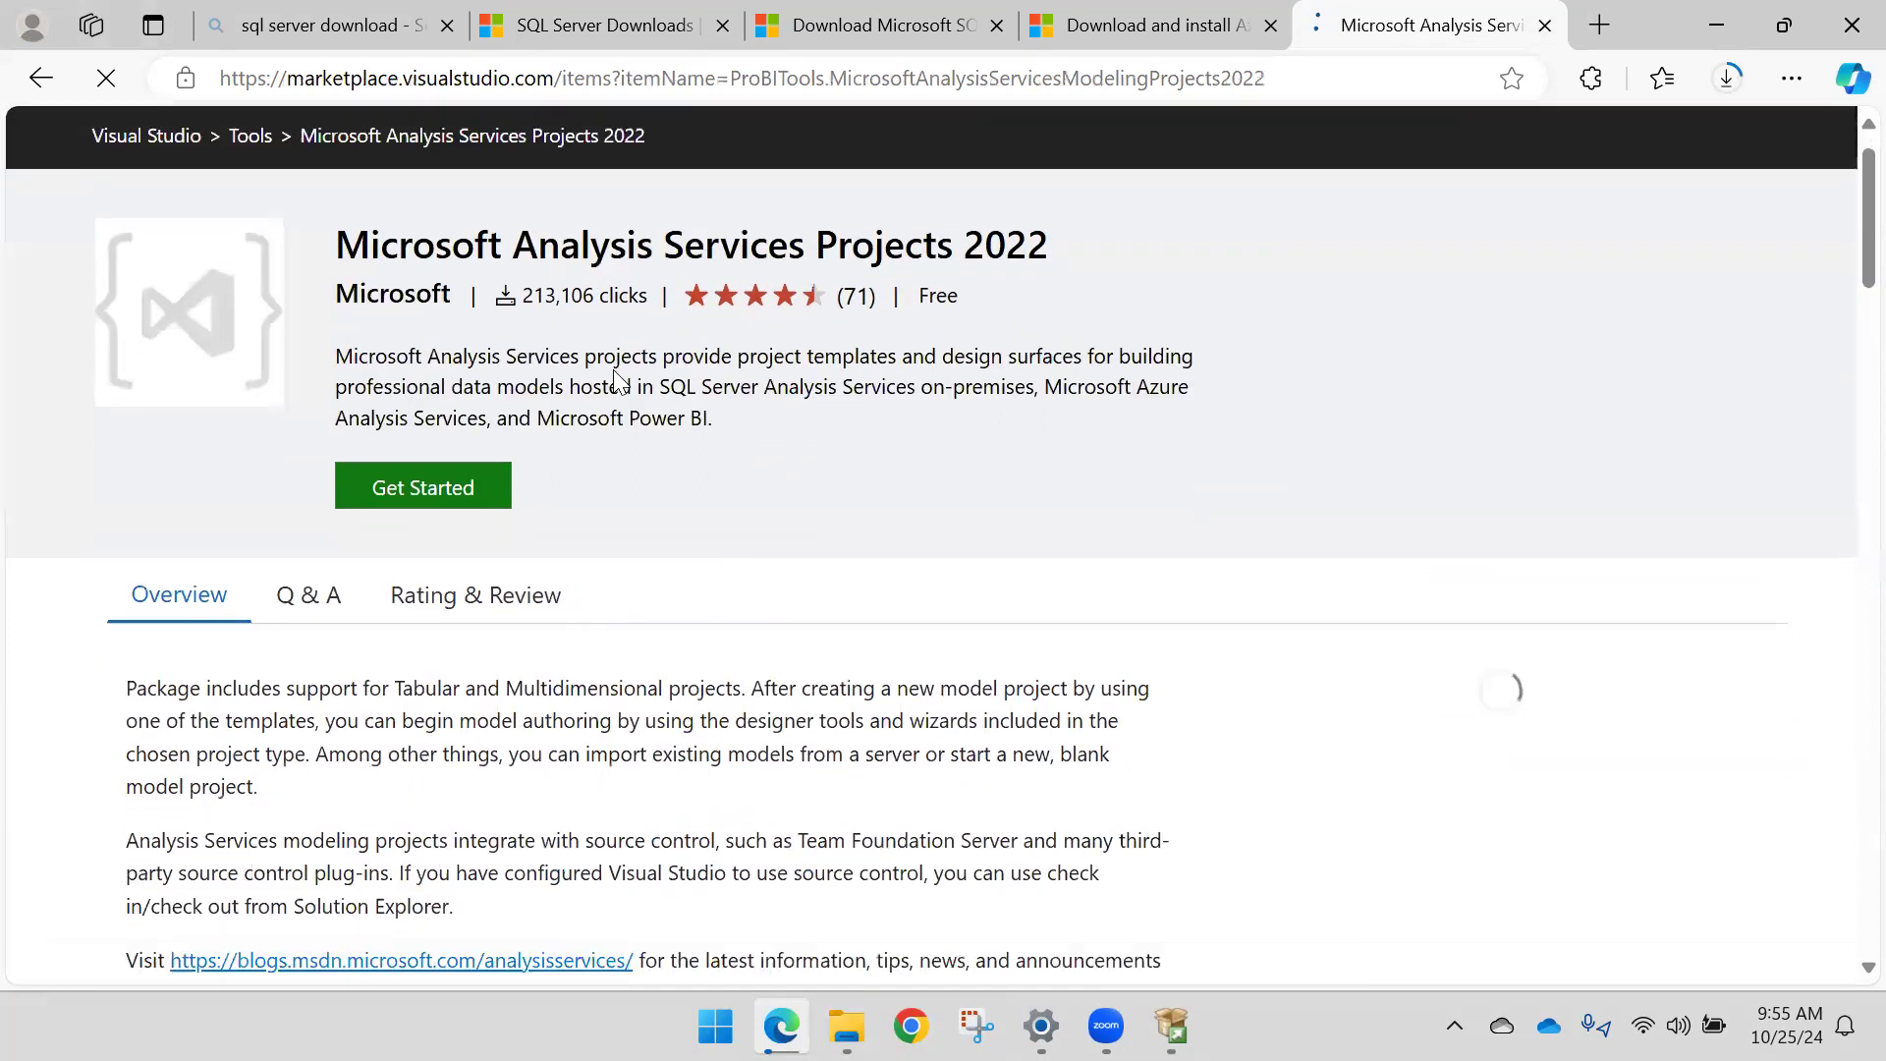
pyautogui.scroll(-5, 611, 373)
pyautogui.scroll(6, 603, 392)
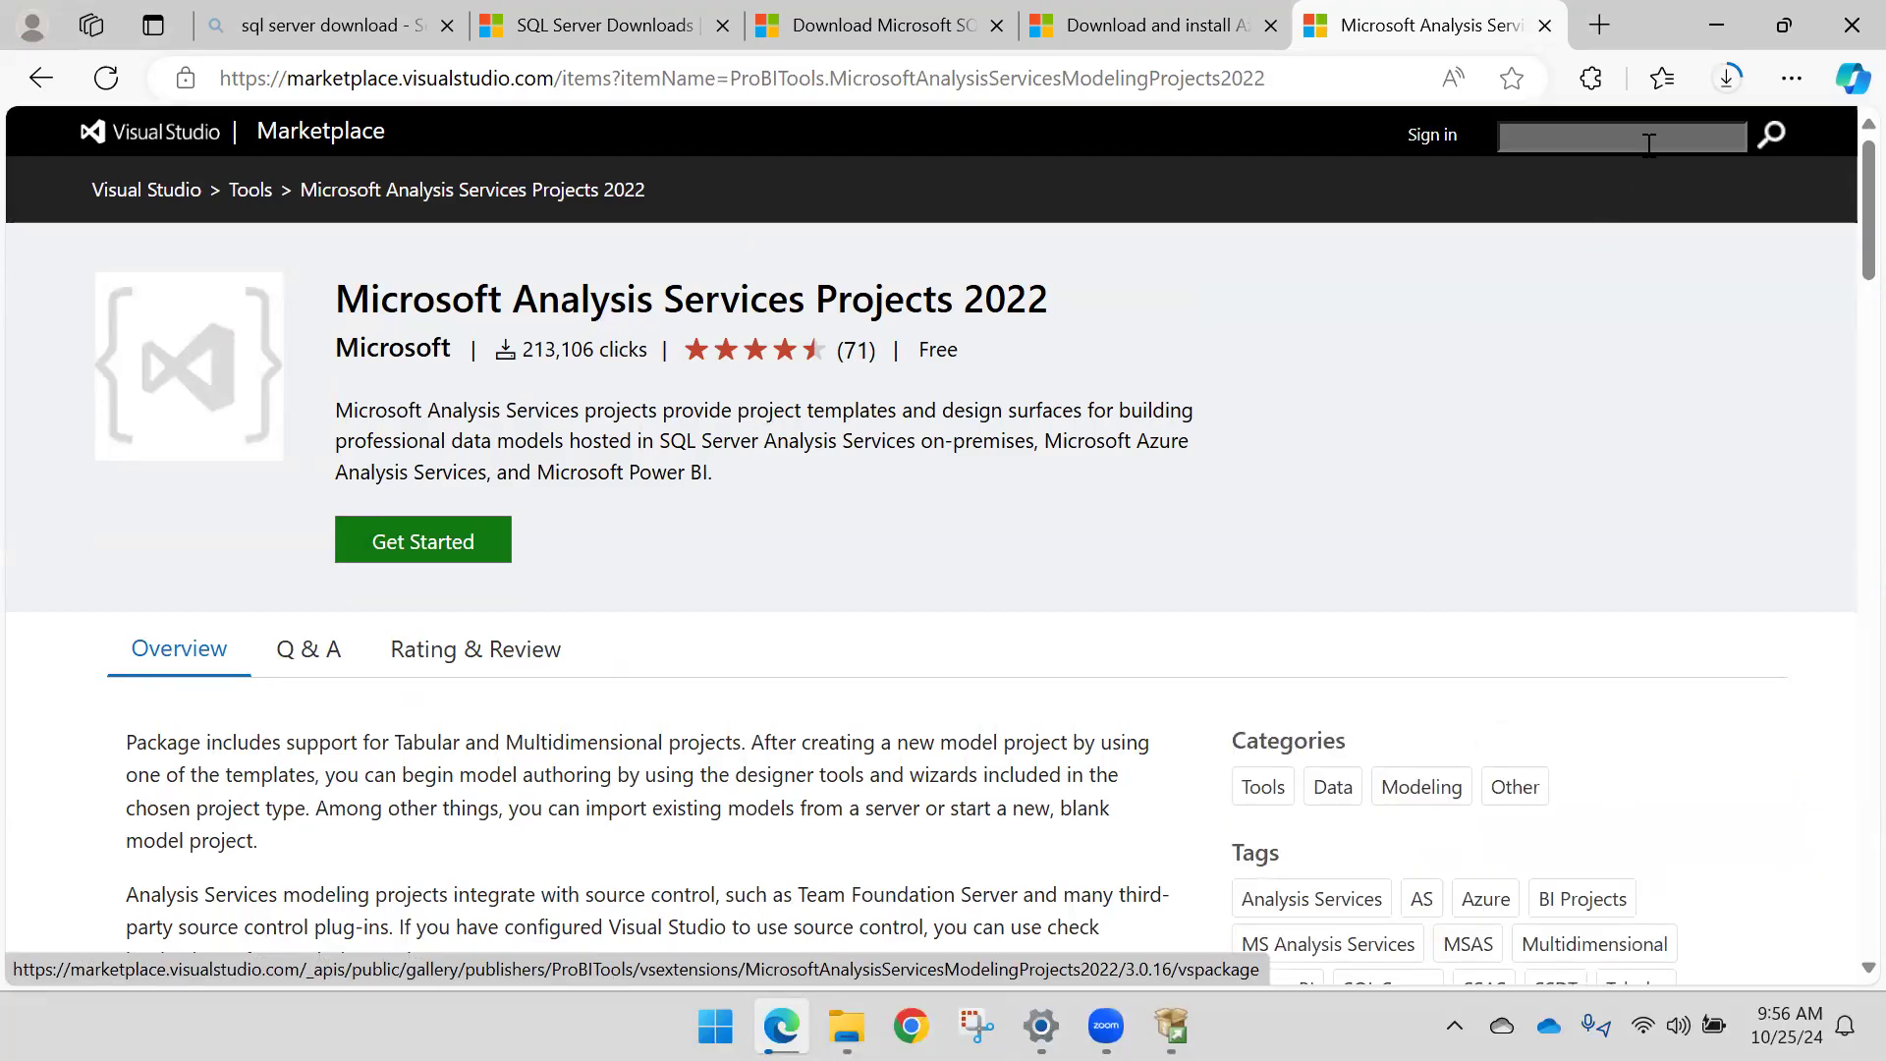
# Step: Check the browser's active downloads and highlight the Microsoft Analysis Services Projects 2022 title on the Marketplace page
pyautogui.click(1729, 90)
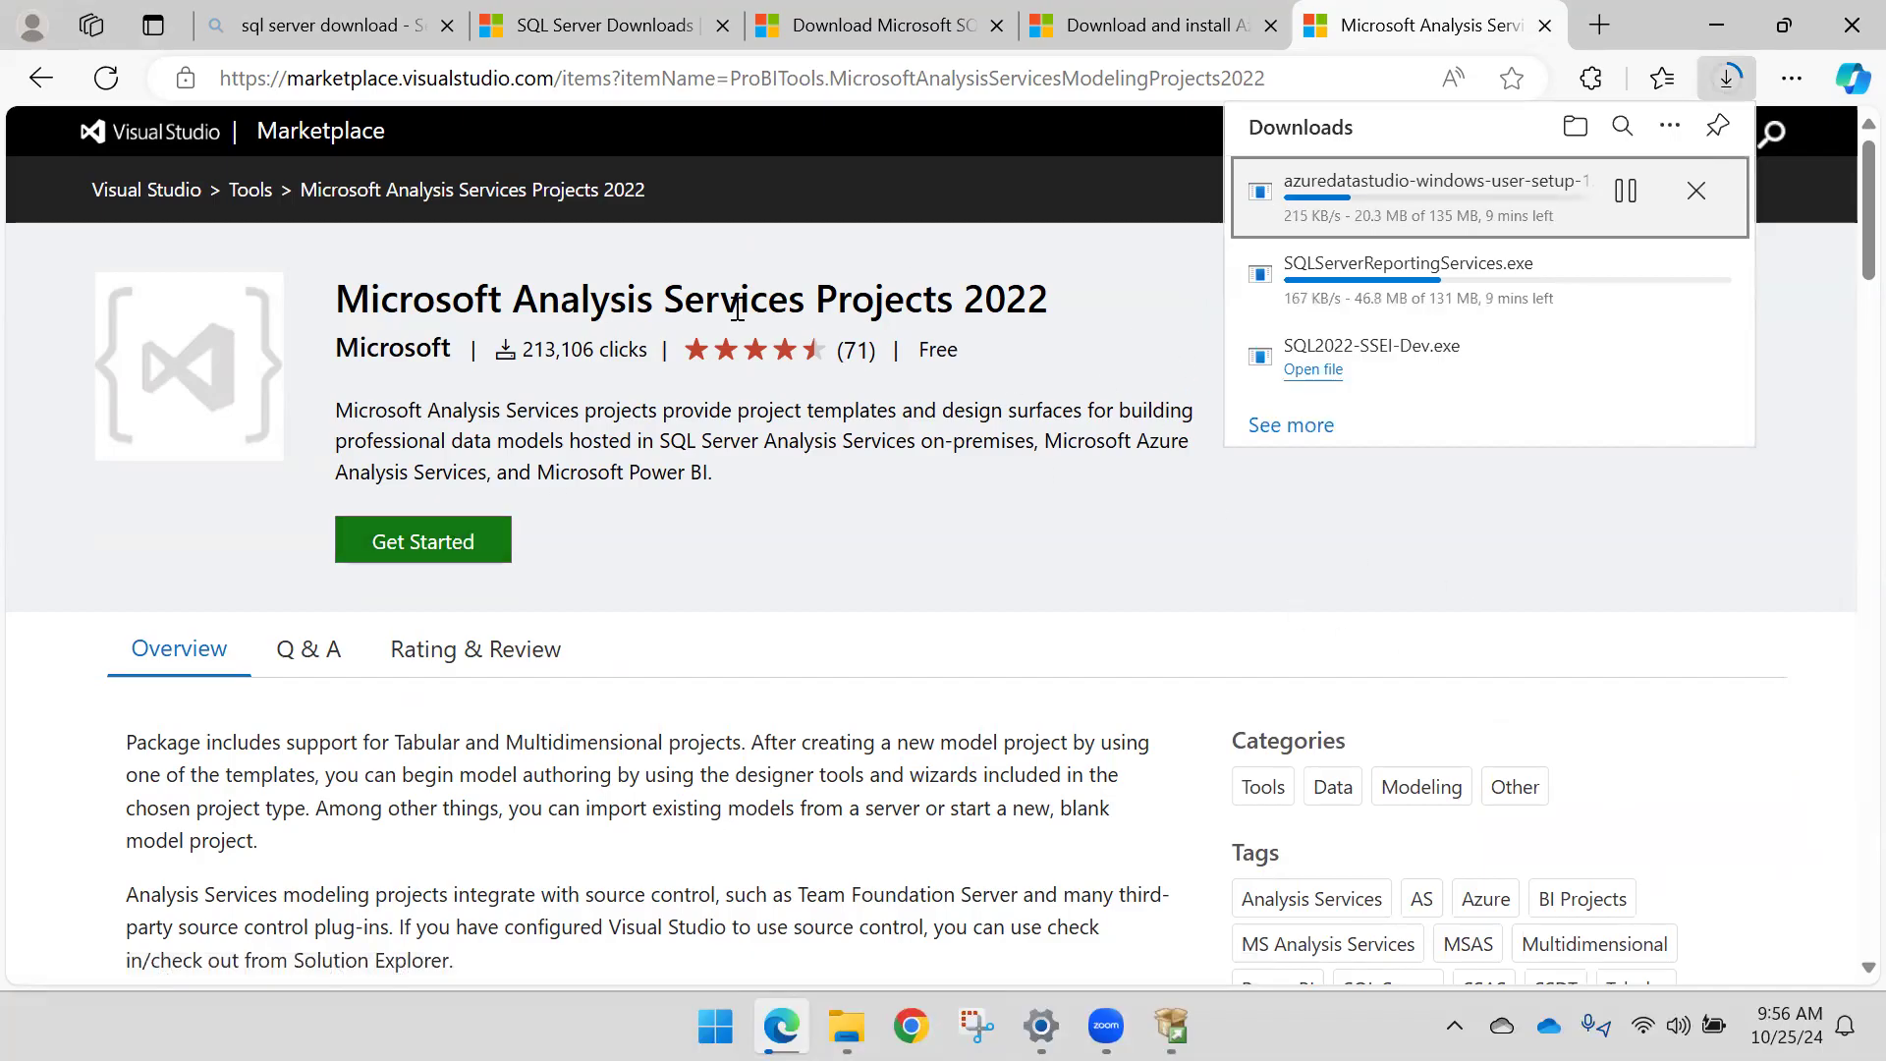
pyautogui.moveTo(378, 312); pyautogui.dragTo(1044, 275)
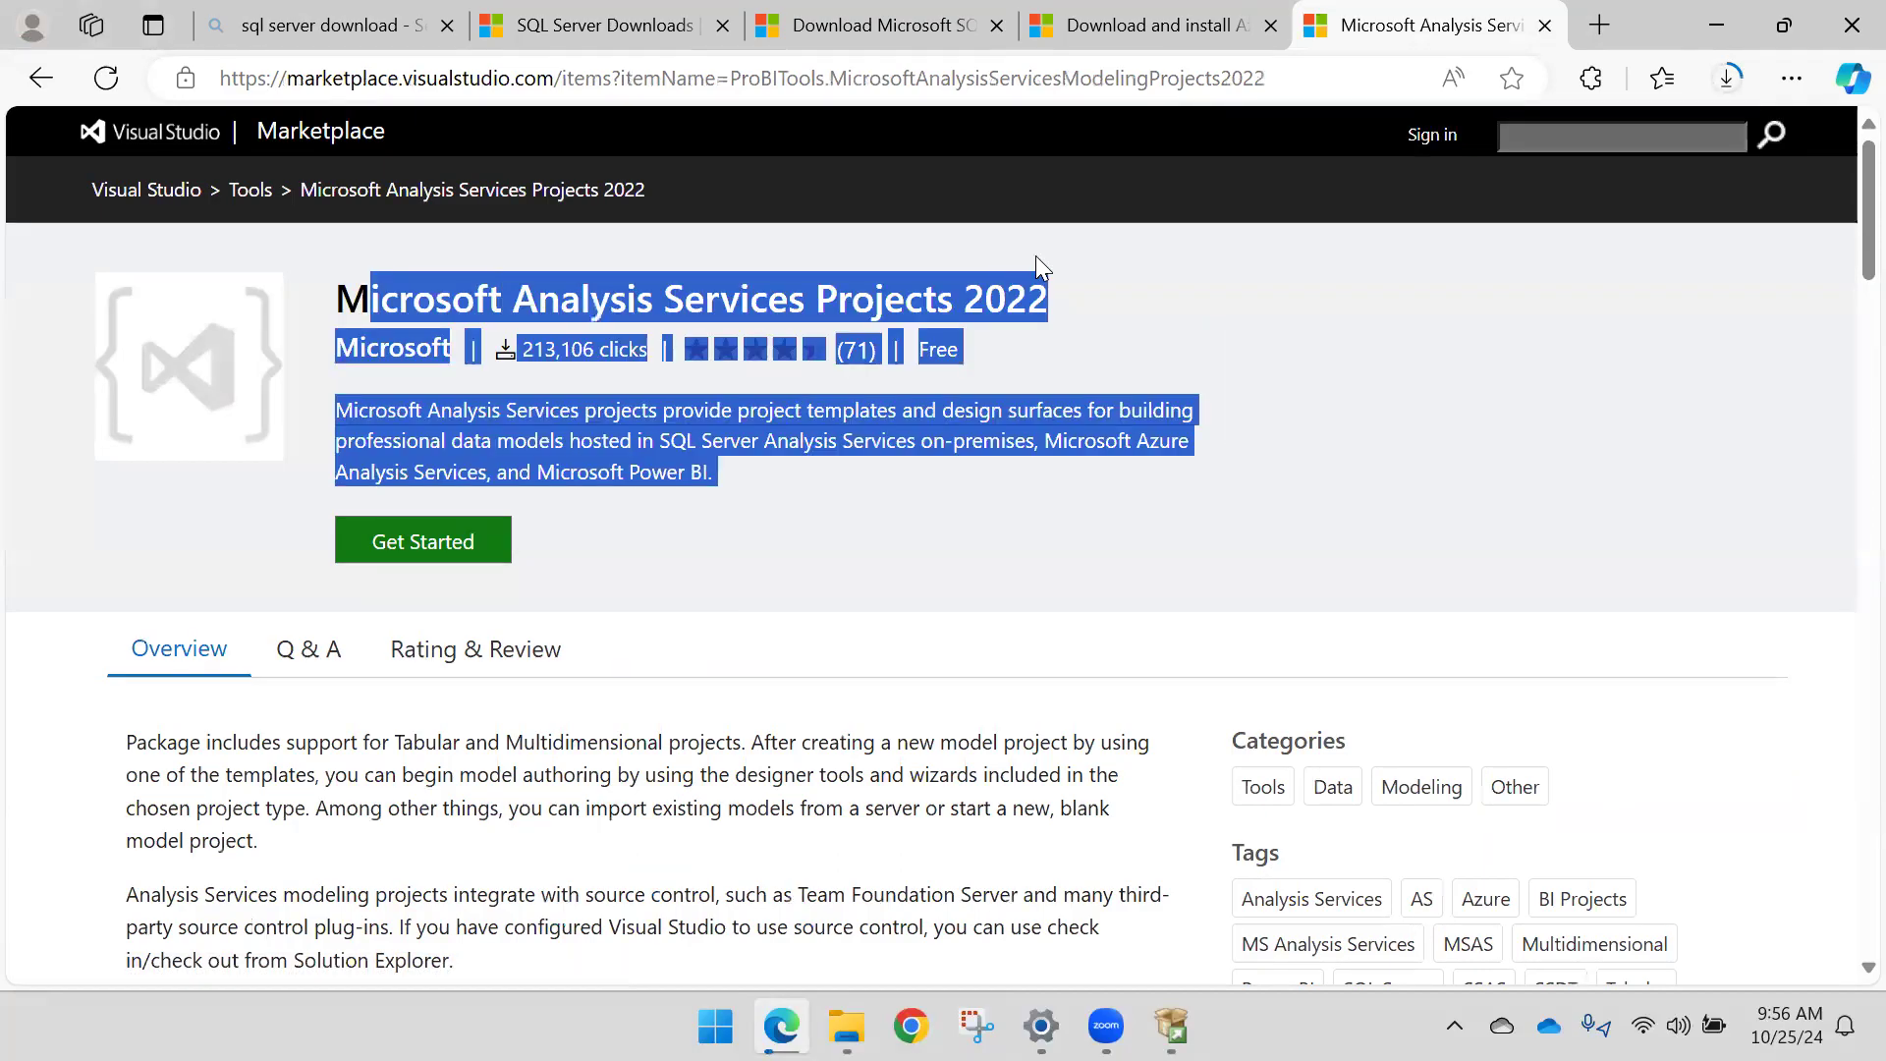
pyautogui.click(640, 301)
pyautogui.moveTo(336, 295)
pyautogui.mouseDown()
pyautogui.moveTo(1038, 287)
pyautogui.moveTo(317, 313)
pyautogui.moveTo(327, 300)
pyautogui.mouseUp()
pyautogui.click(992, 350)
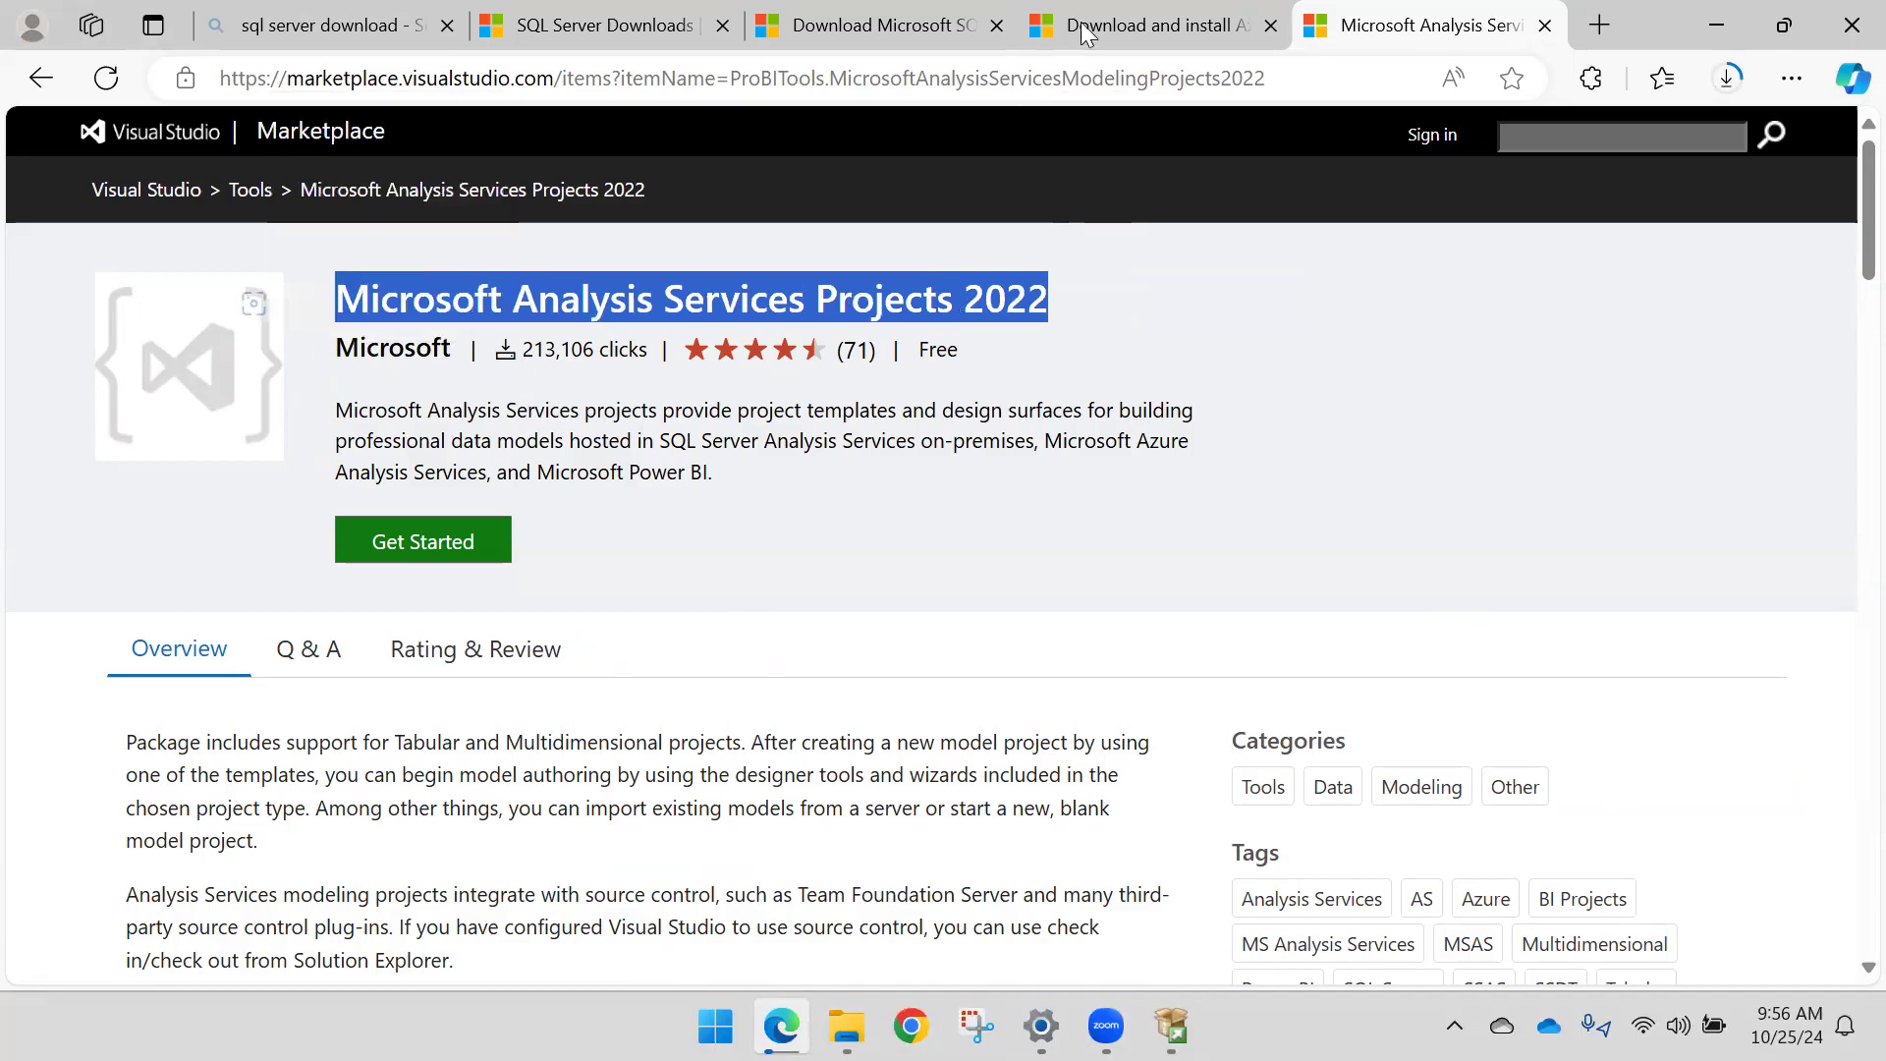
# Step: Revisit the Reporting Services download page and check the browser's downloads, ending on SQL Server Installation Center's Installation options
pyautogui.click(1091, 26)
pyautogui.click(948, 19)
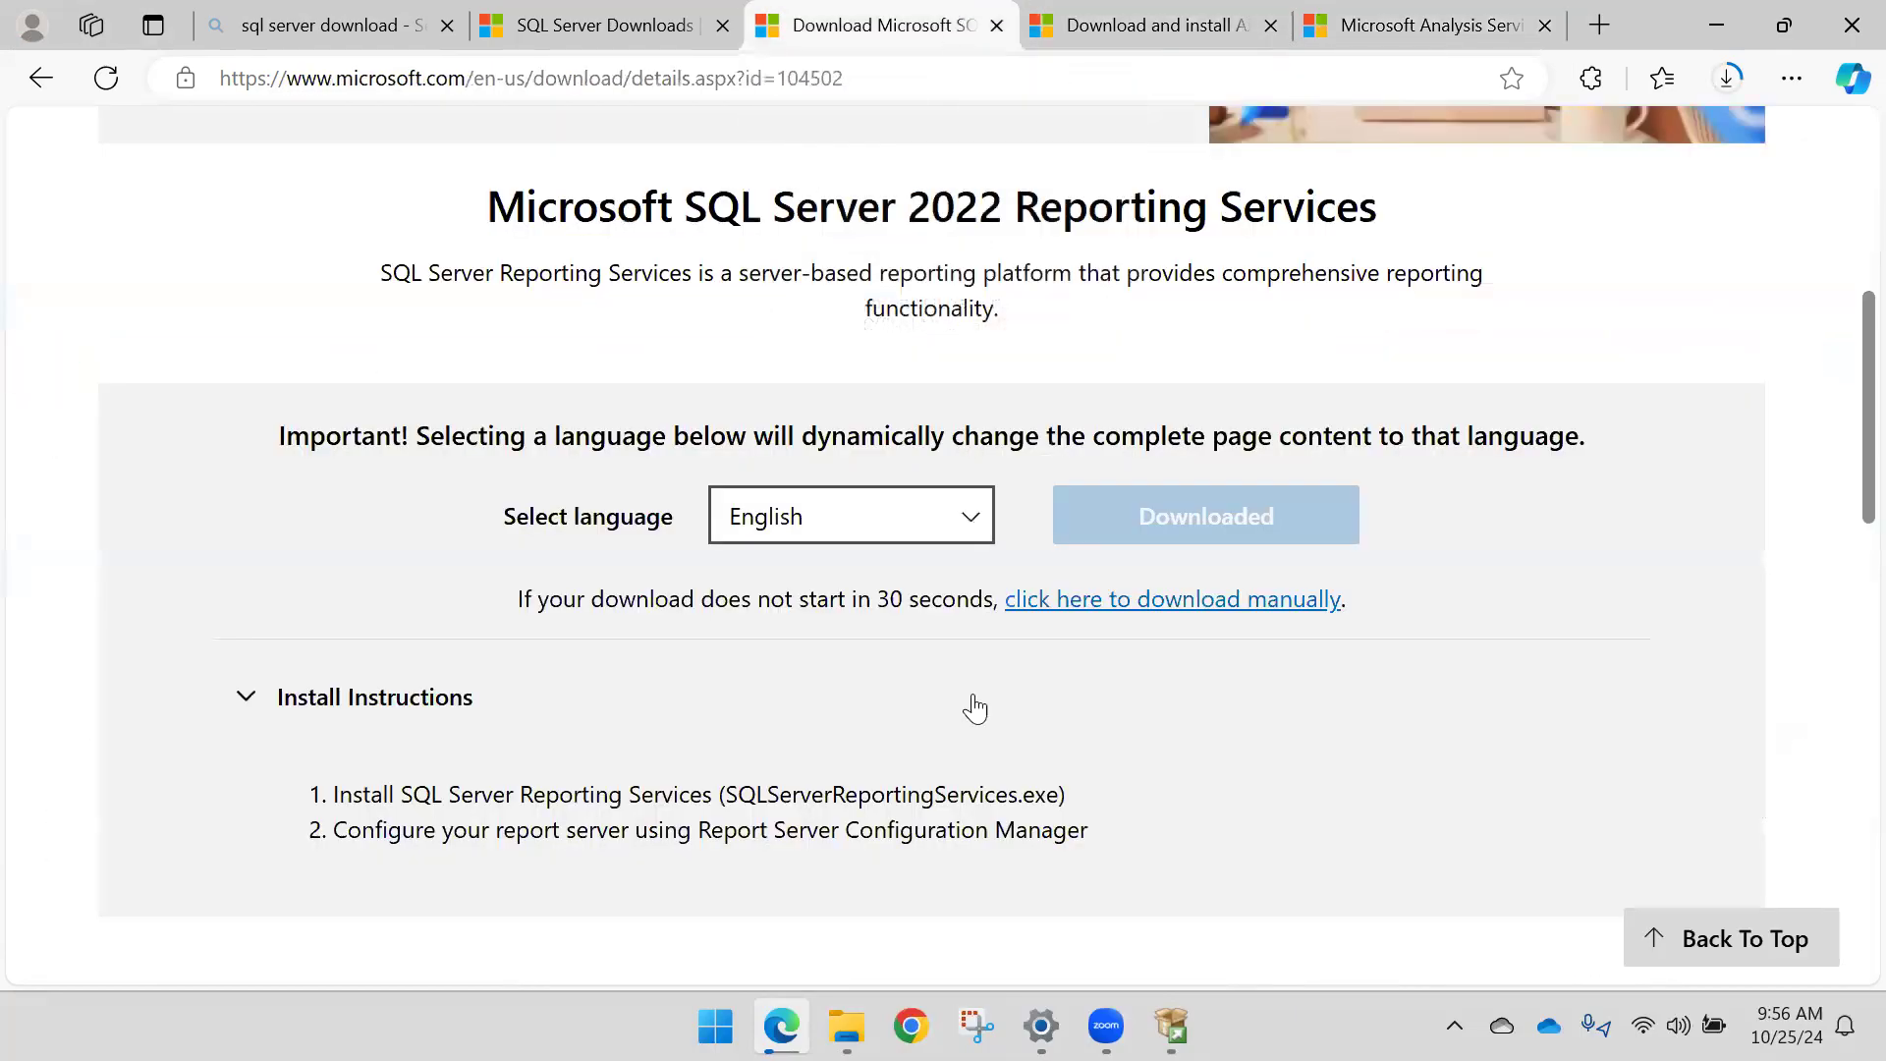
pyautogui.click(1171, 1025)
pyautogui.click(539, 332)
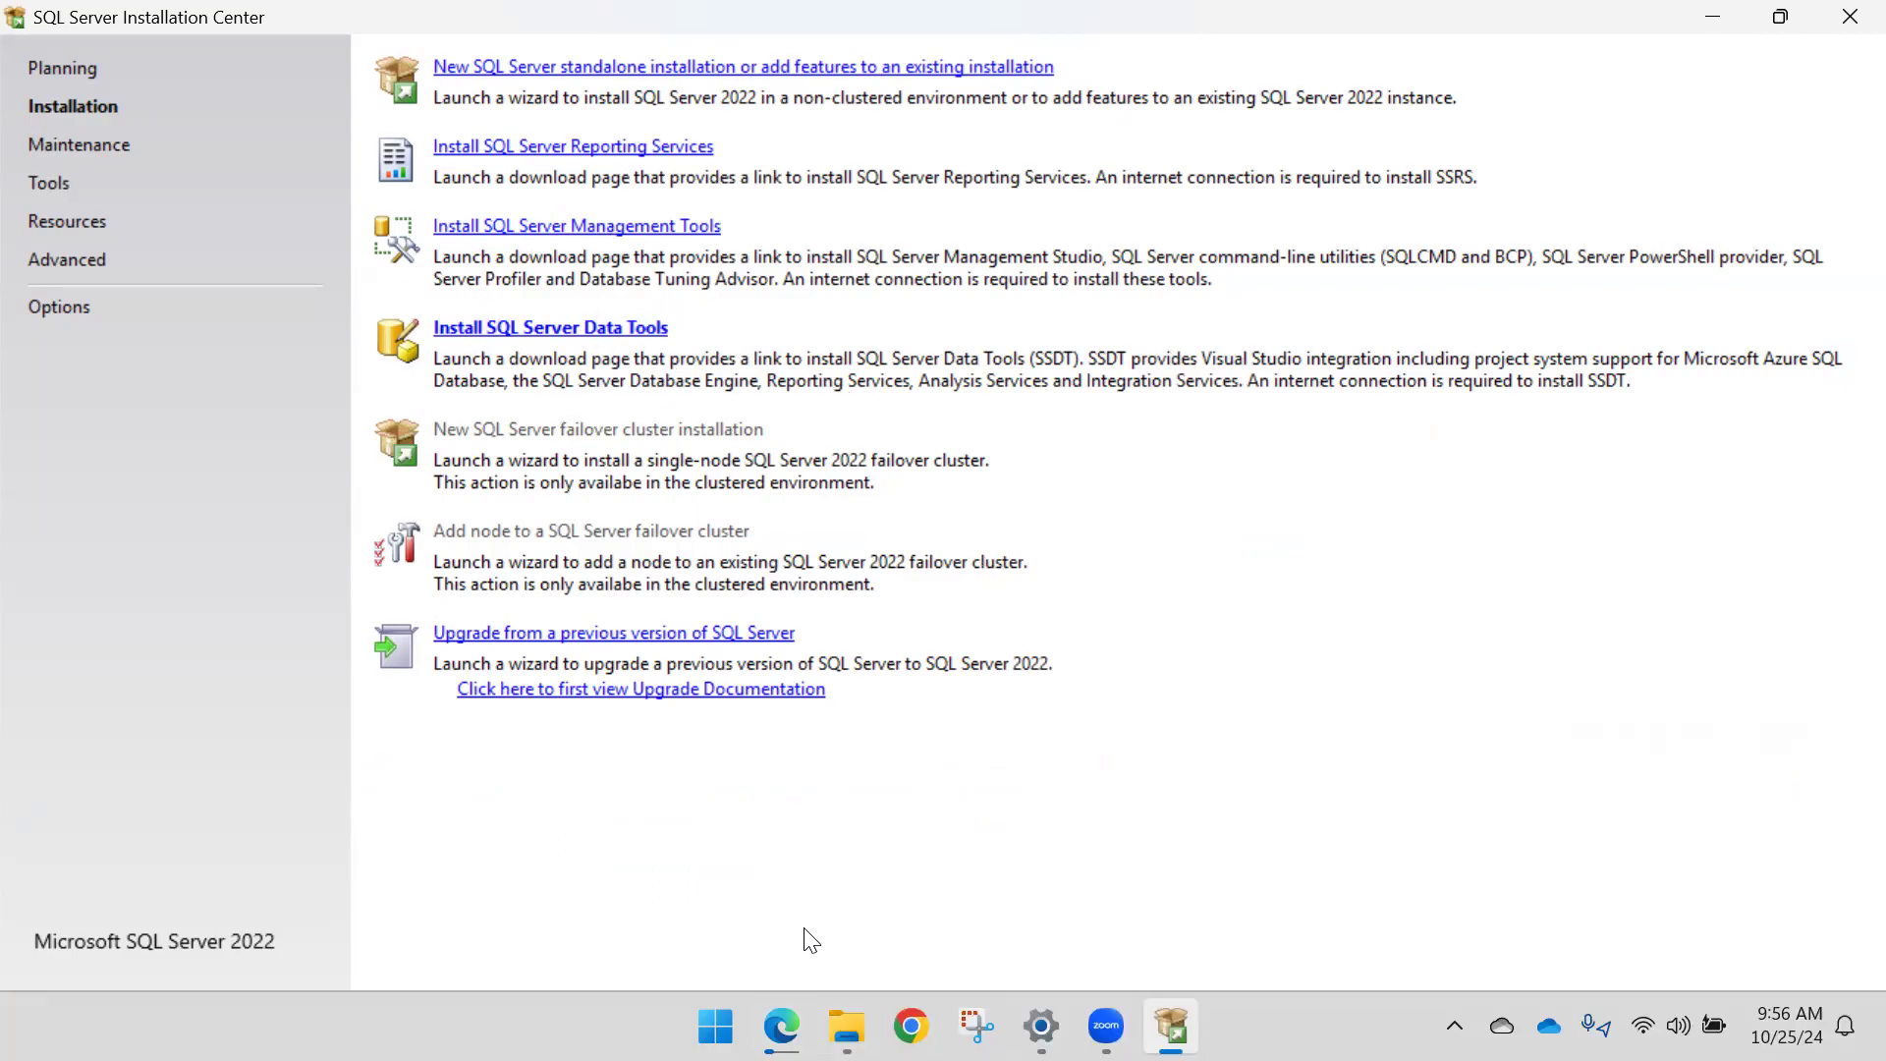
pyautogui.click(781, 1026)
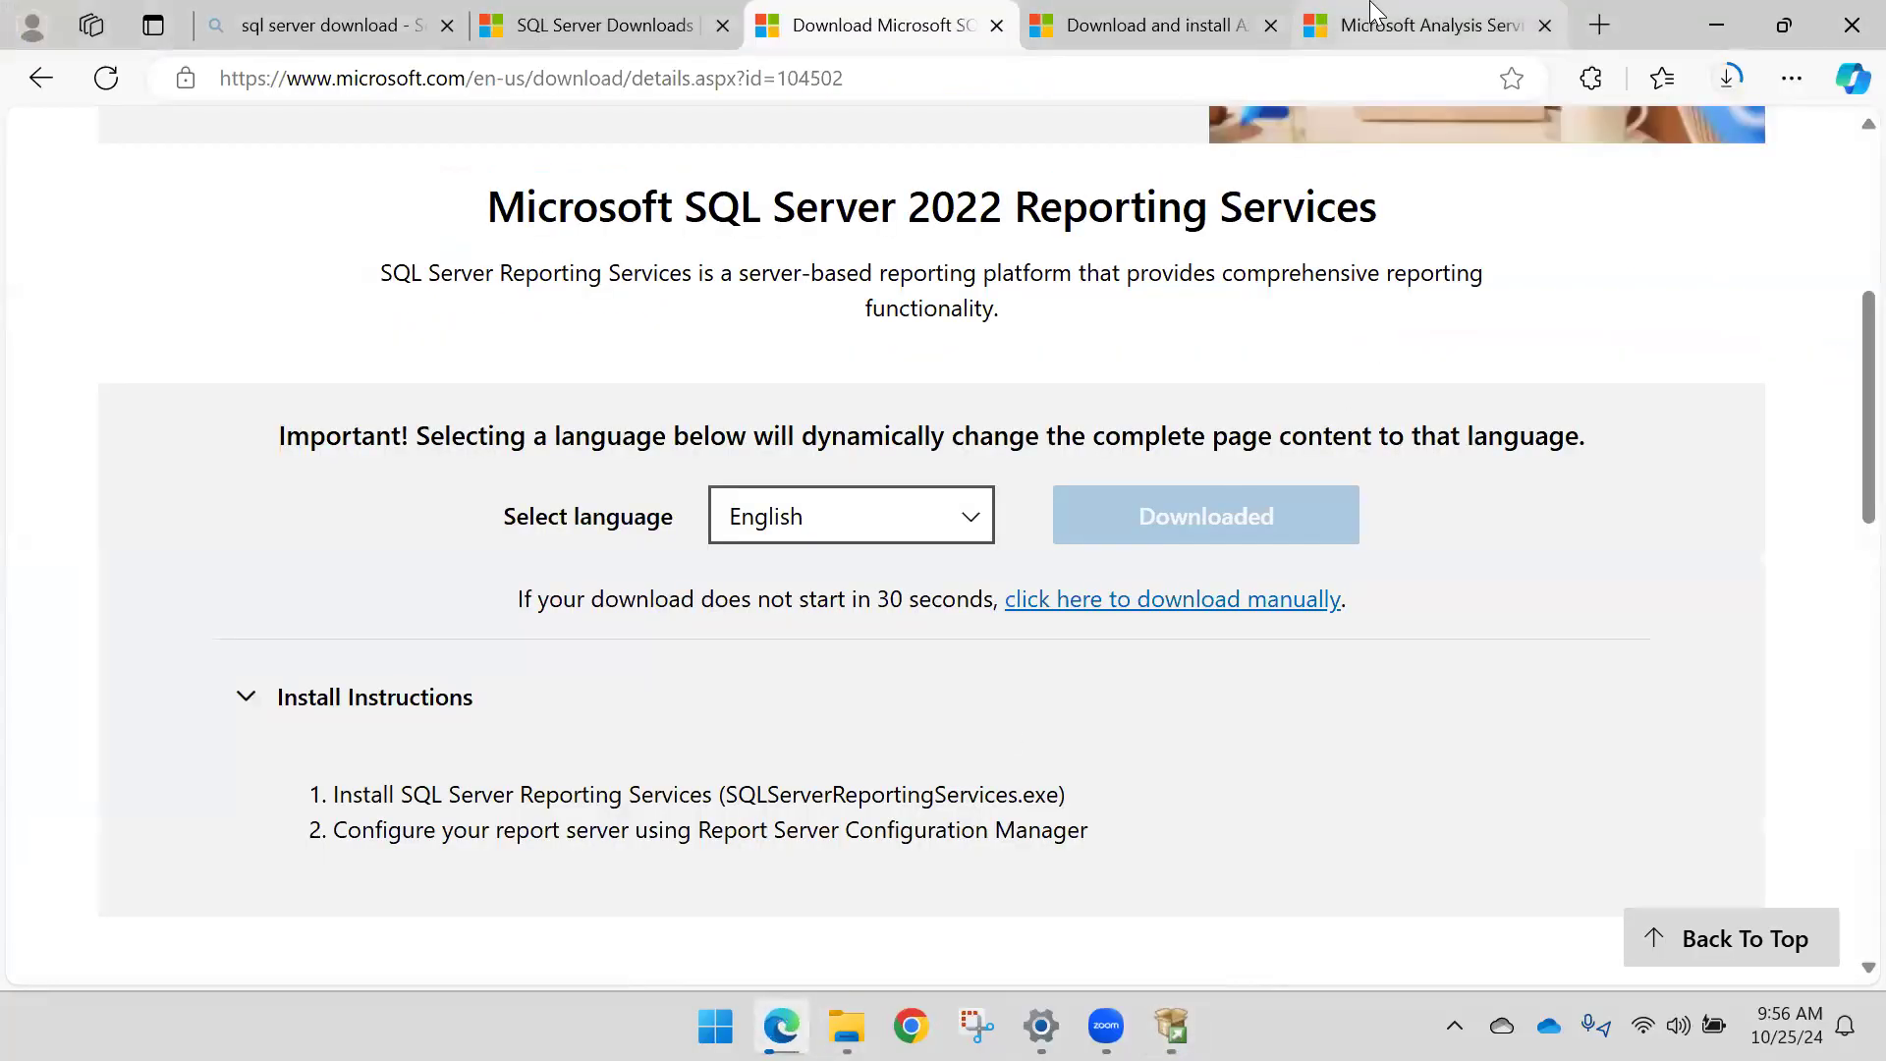
pyautogui.click(1734, 85)
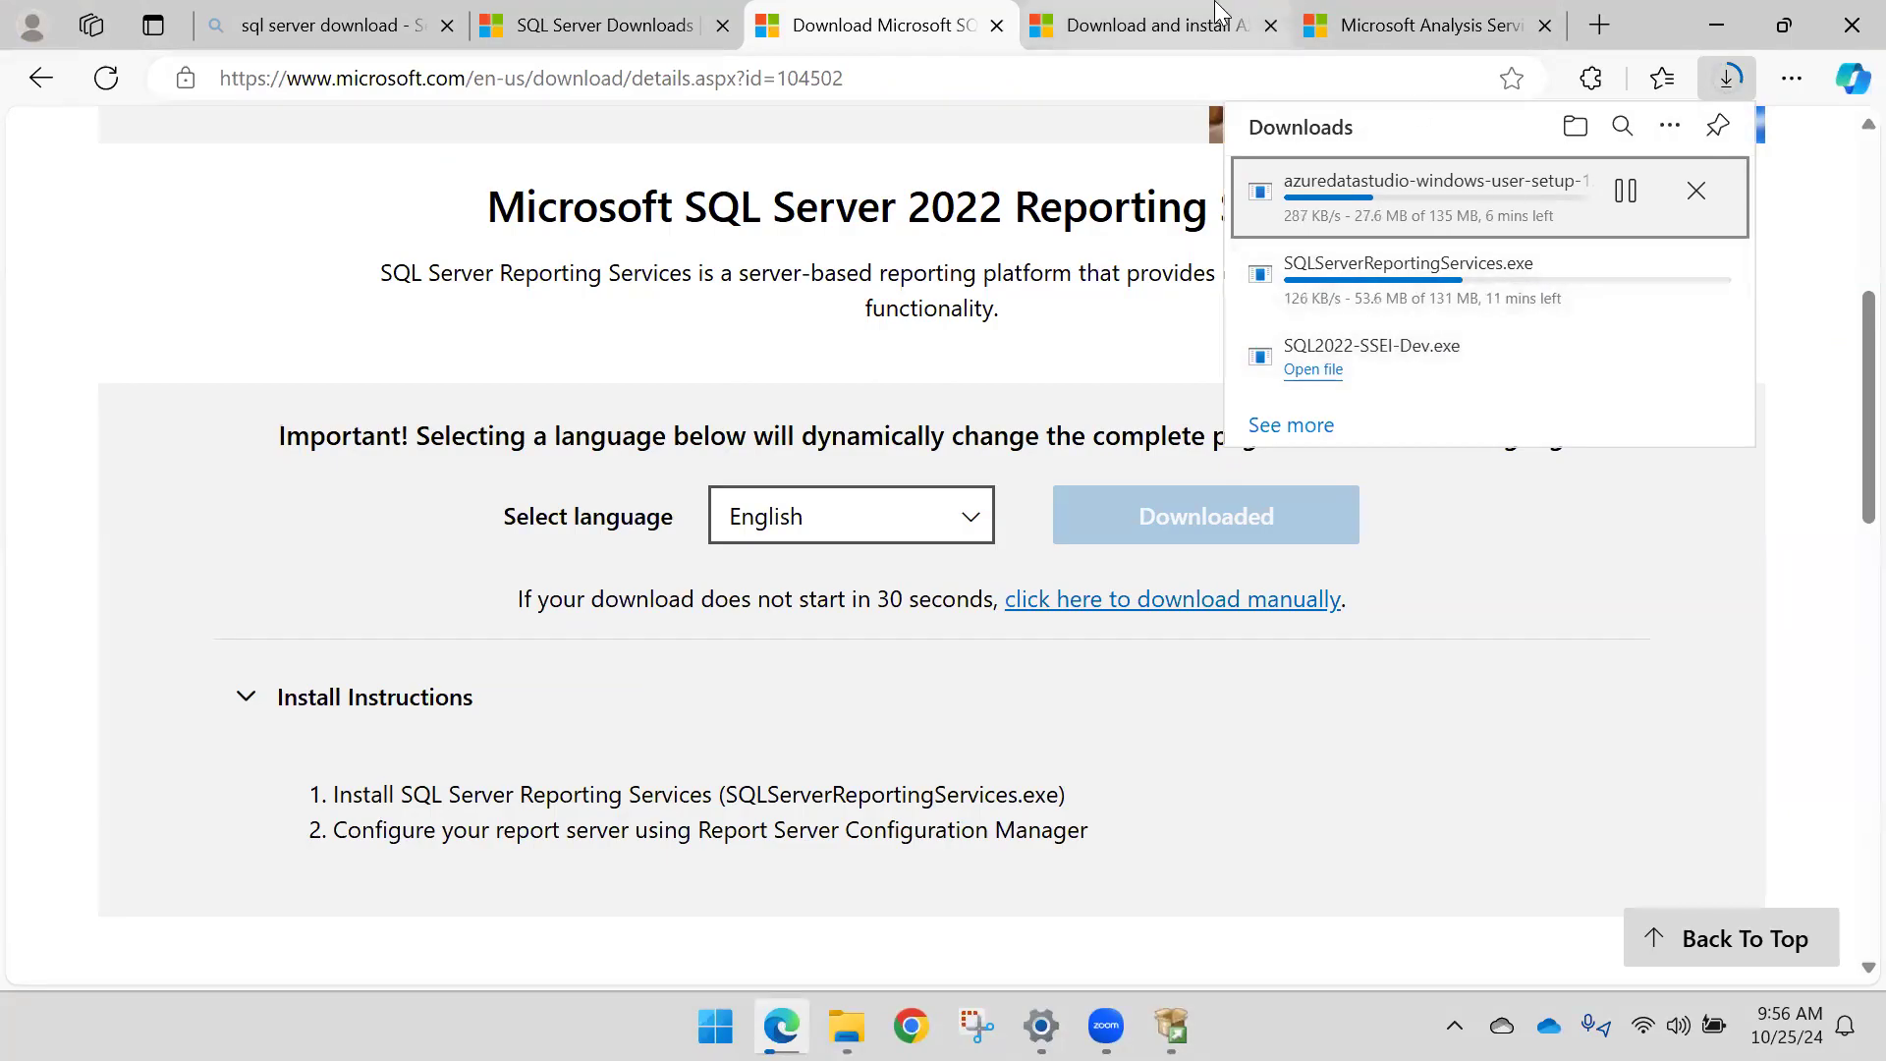
pyautogui.click(1171, 1025)
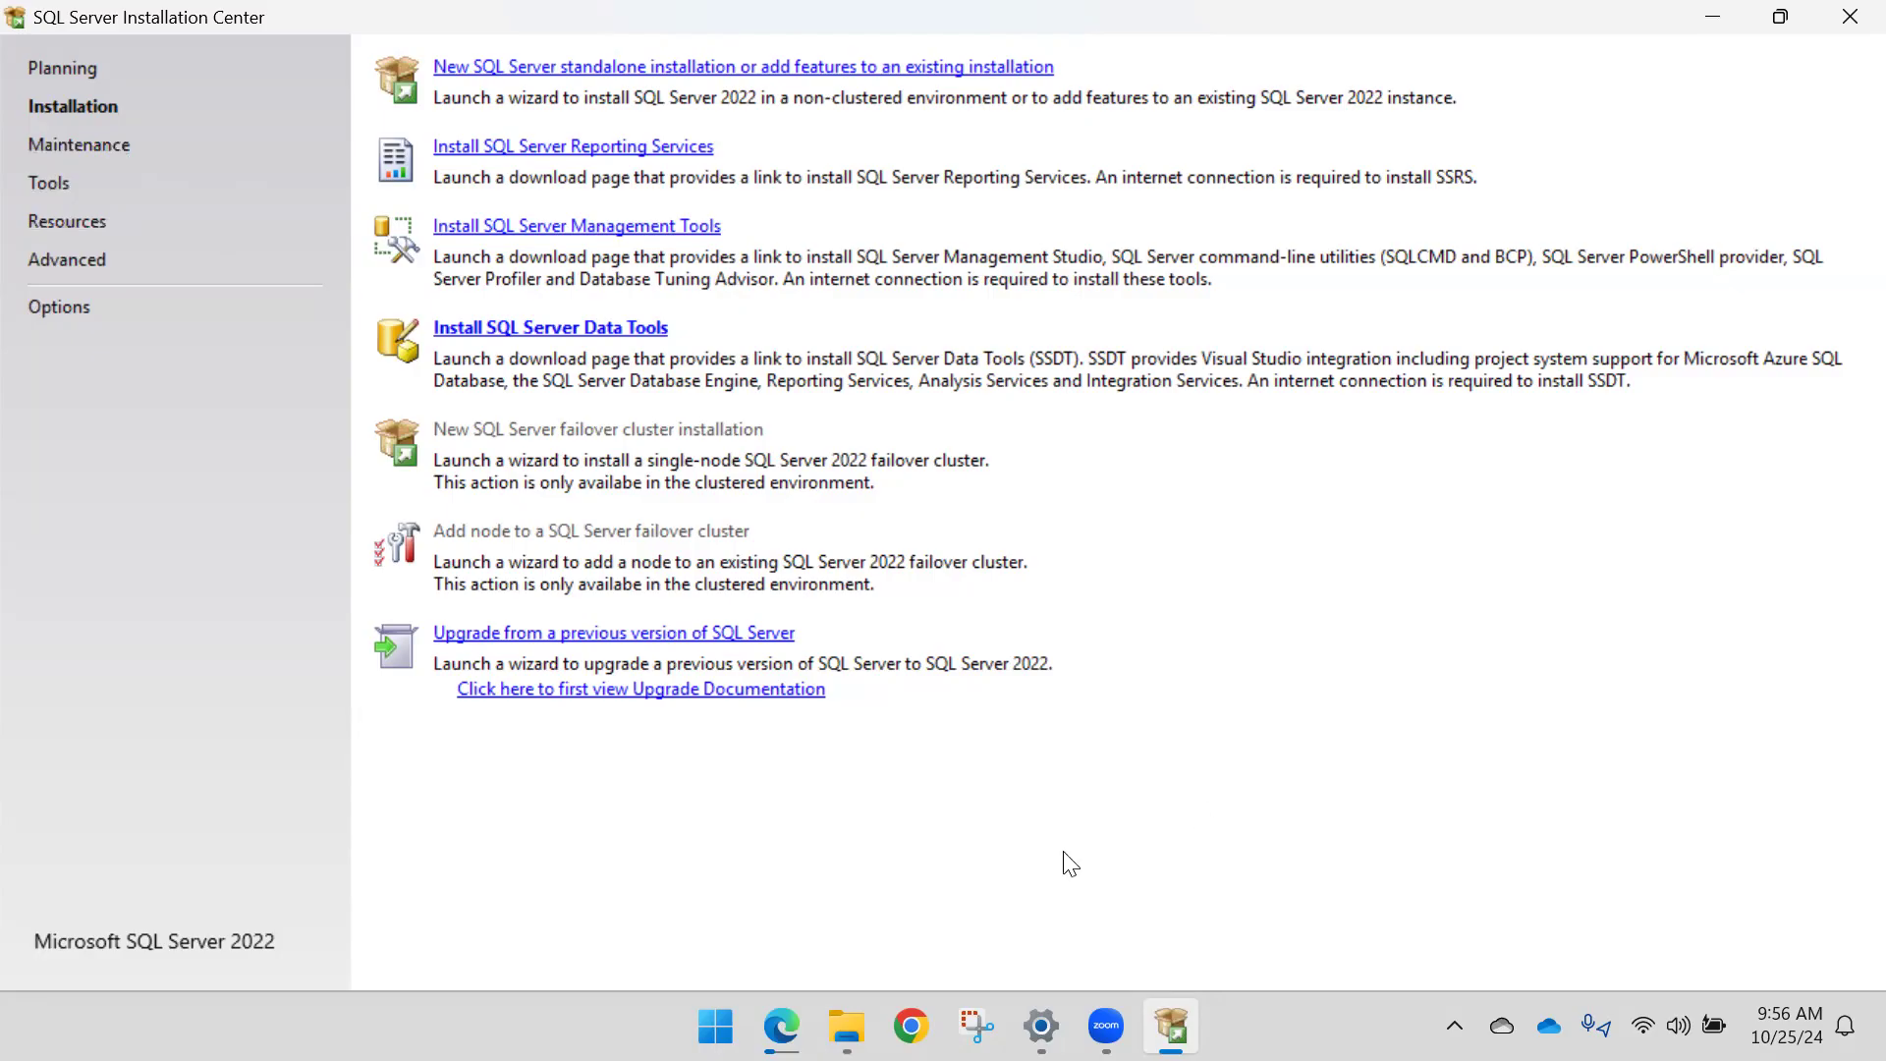
# Step: Review the Maintenance and Tools options in SQL Server Installation Center, then return to the Installation options
pyautogui.click(110, 147)
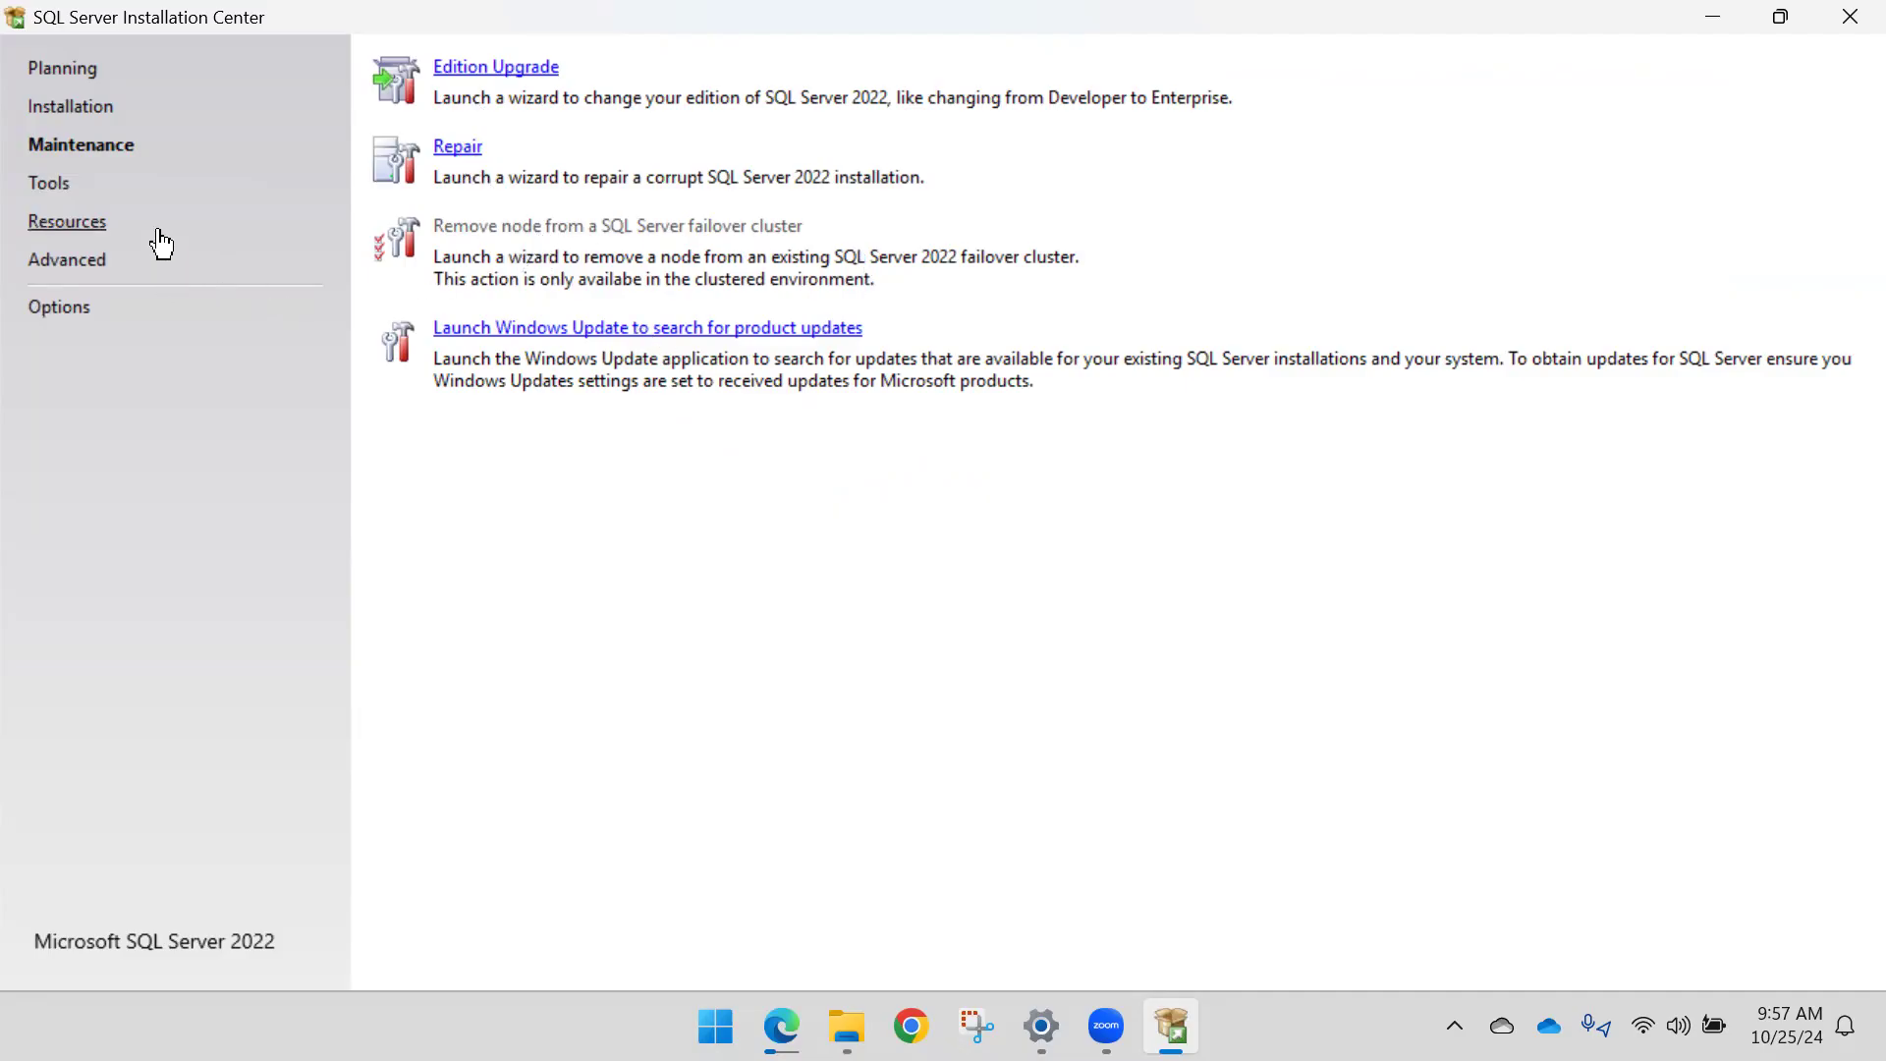
pyautogui.click(47, 197)
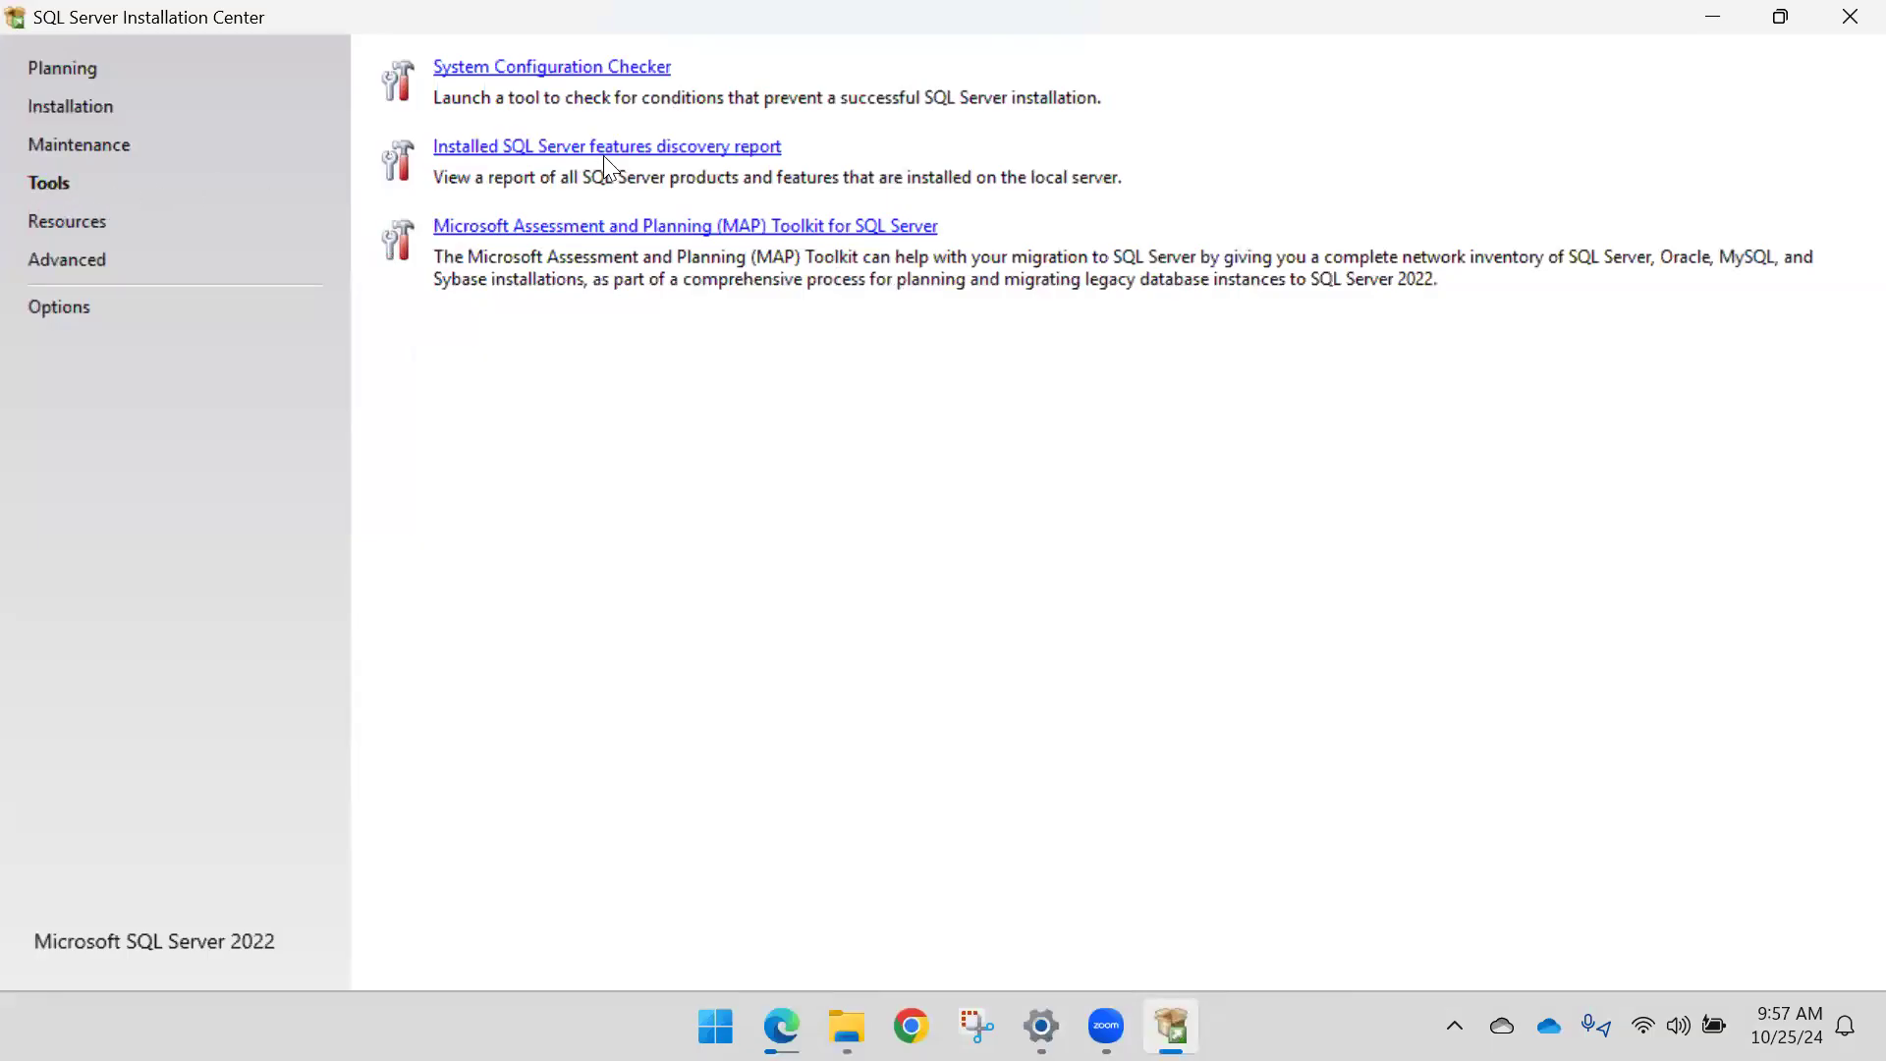
pyautogui.click(81, 128)
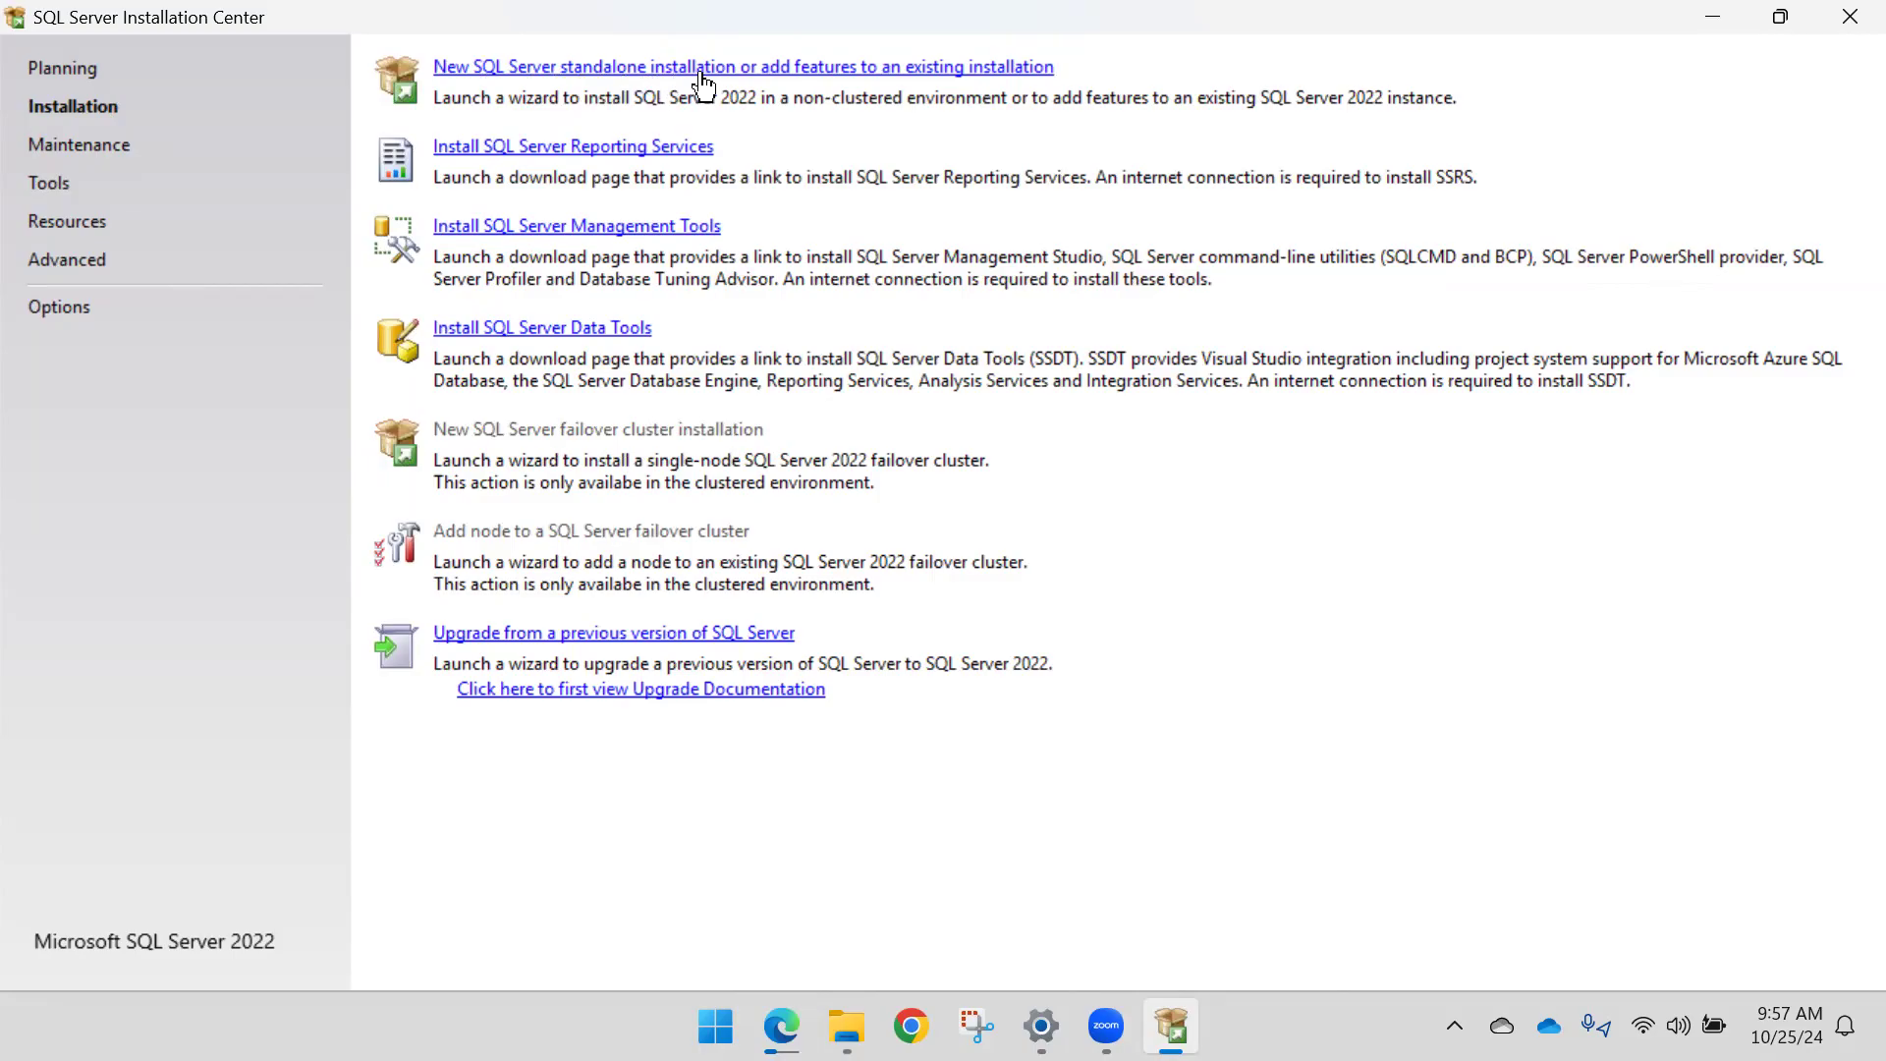
# Step: Start a new SQL Server standalone installation and advance Setup past Microsoft Update and Install Rules, leaving the update check off
pyautogui.click(910, 76)
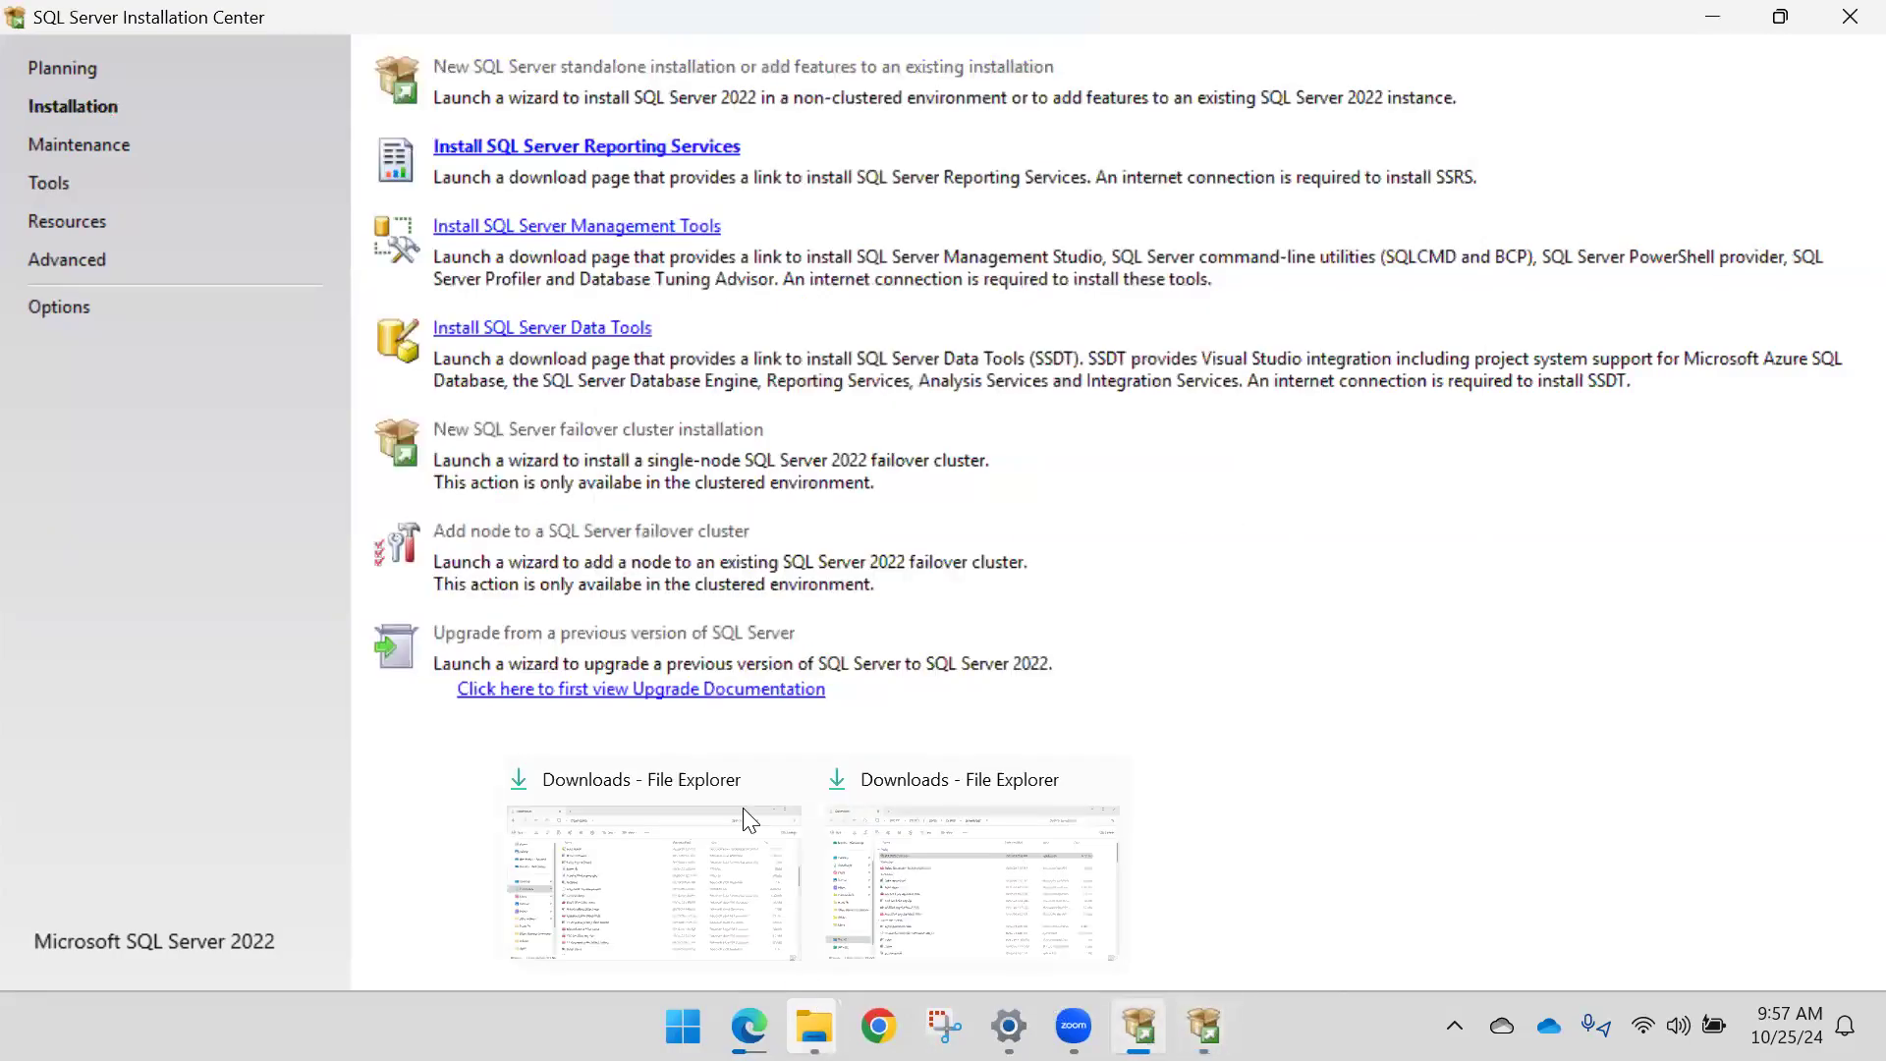
pyautogui.click(1205, 1026)
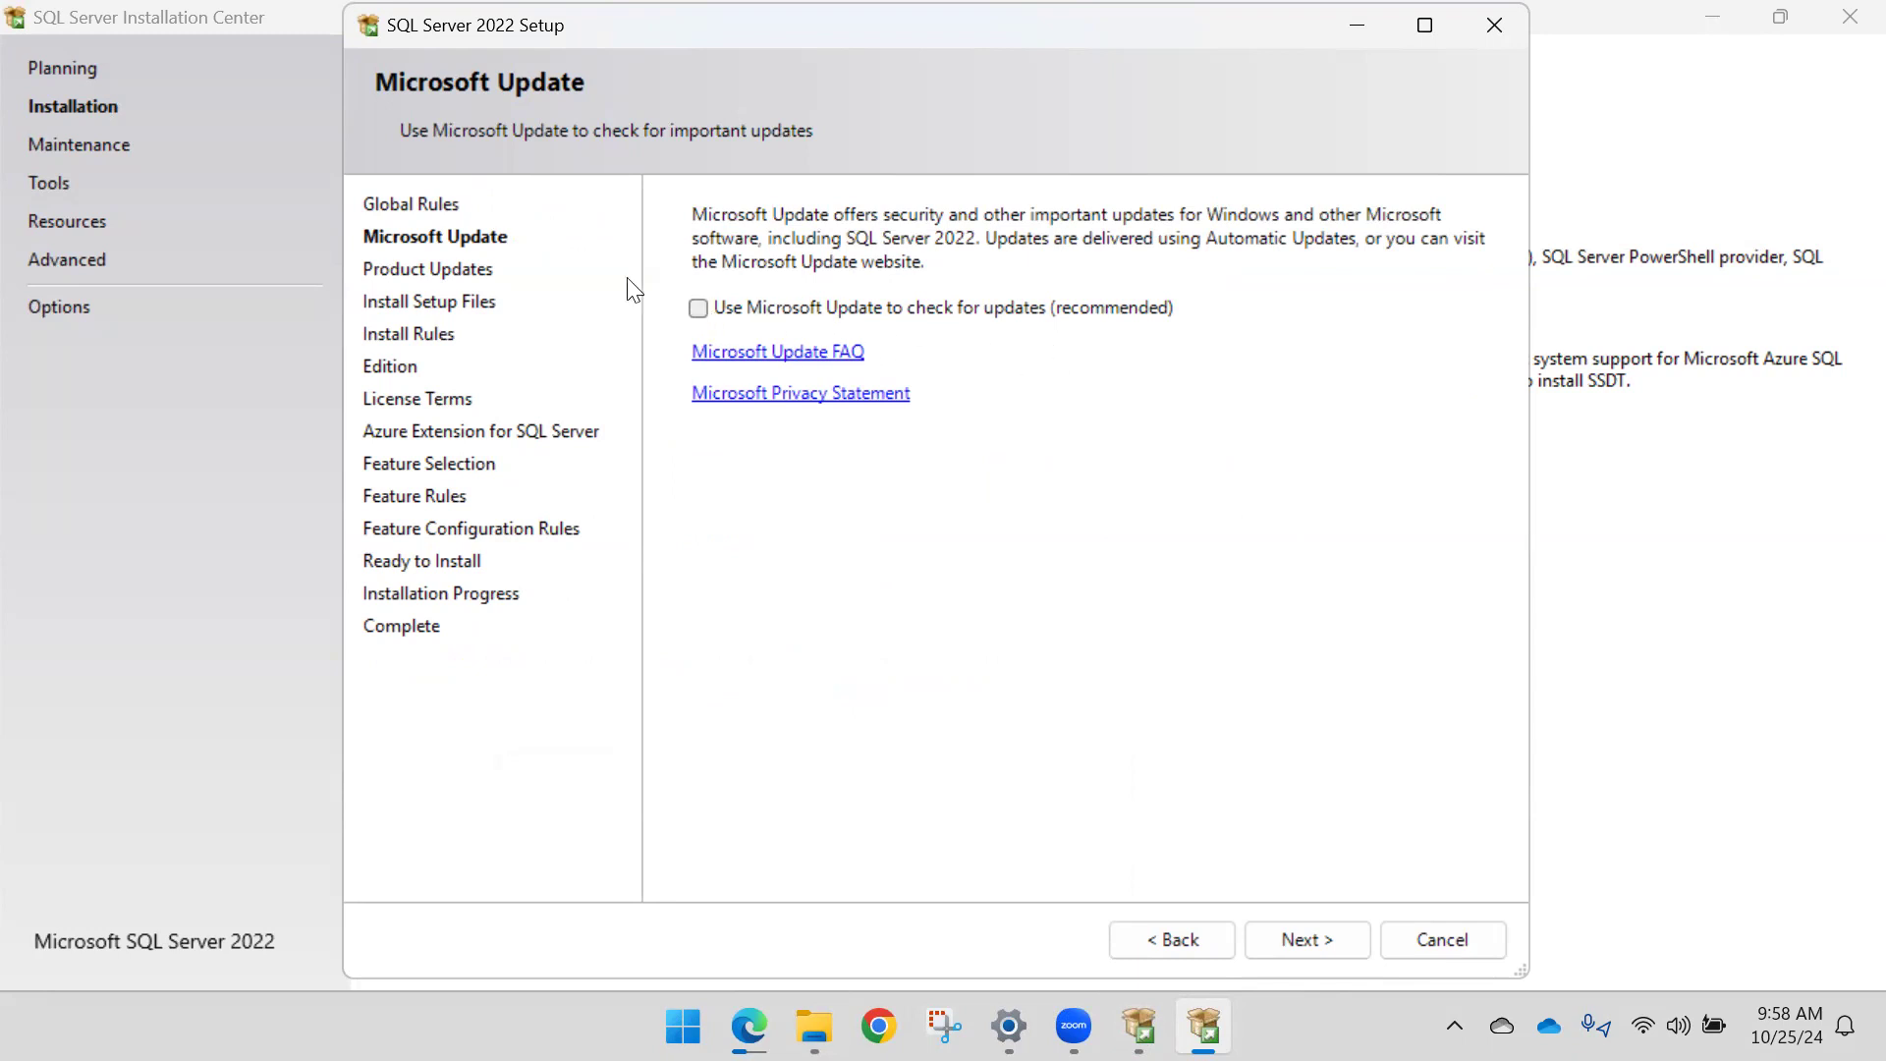
pyautogui.click(1296, 941)
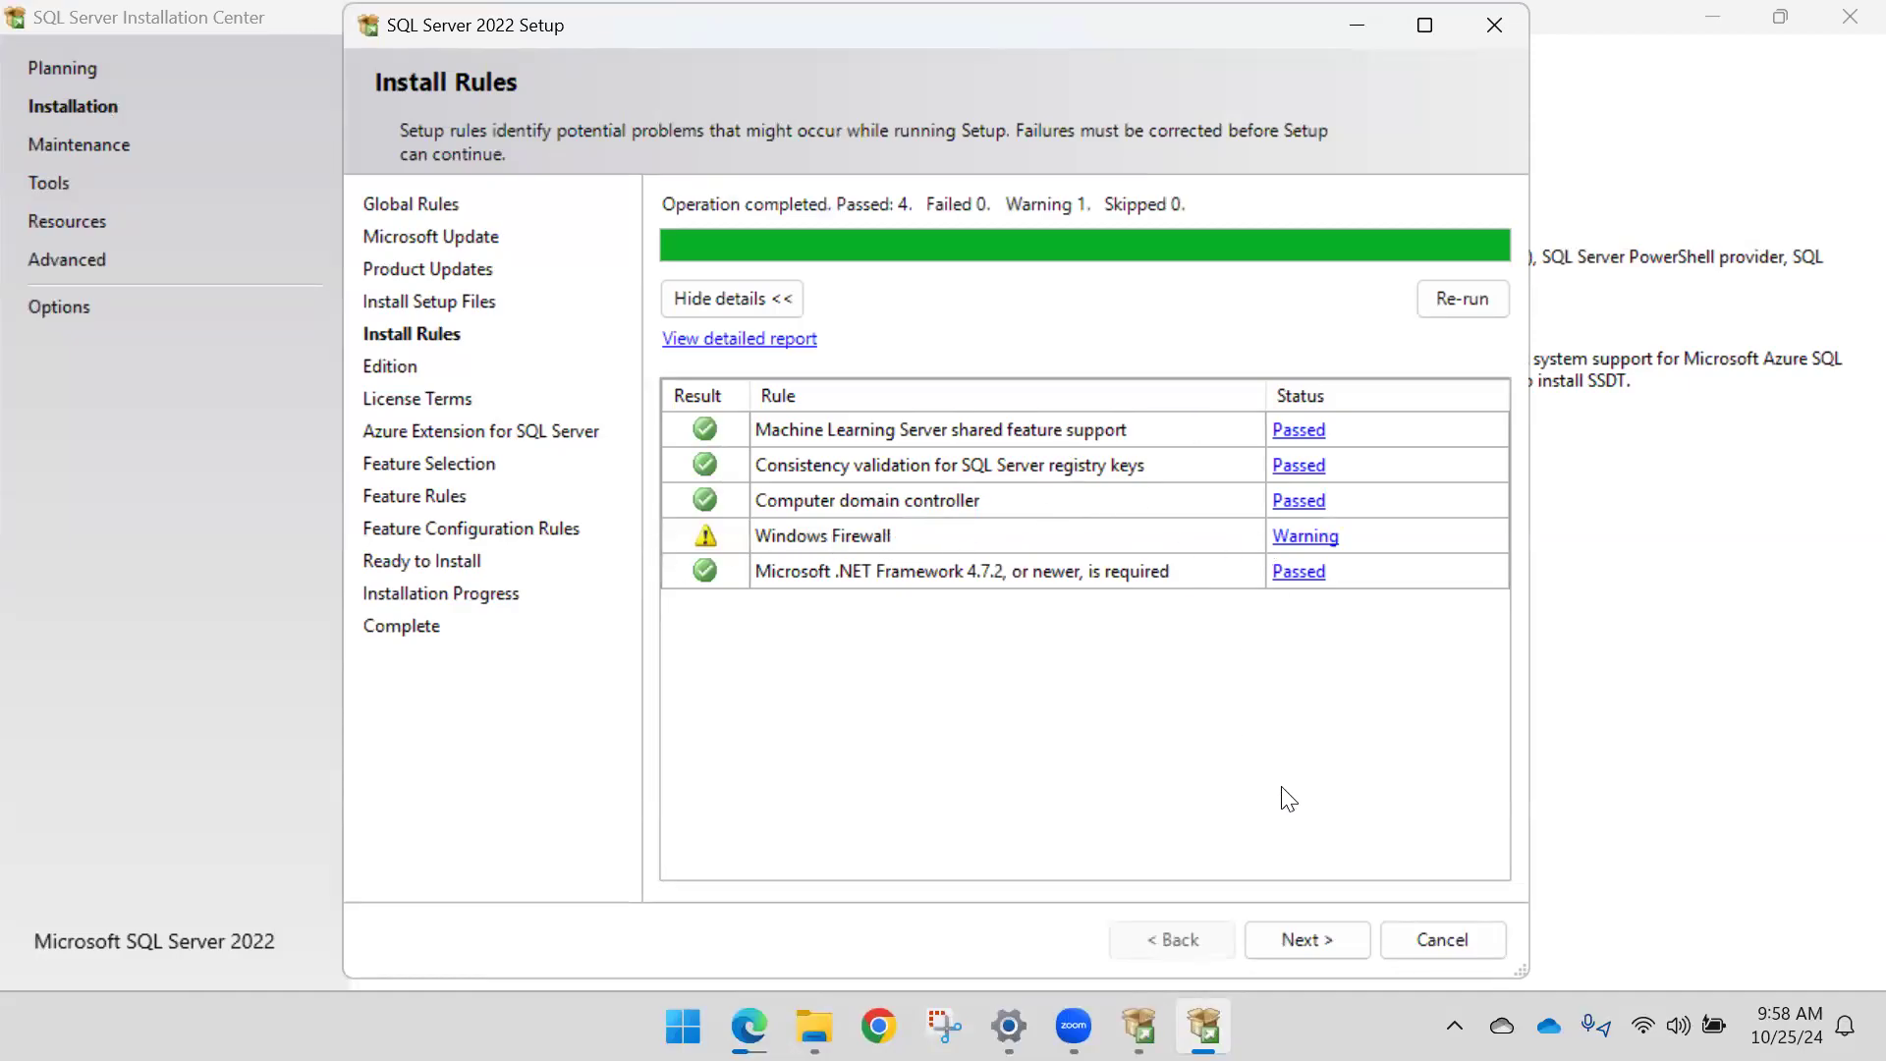
pyautogui.click(1308, 941)
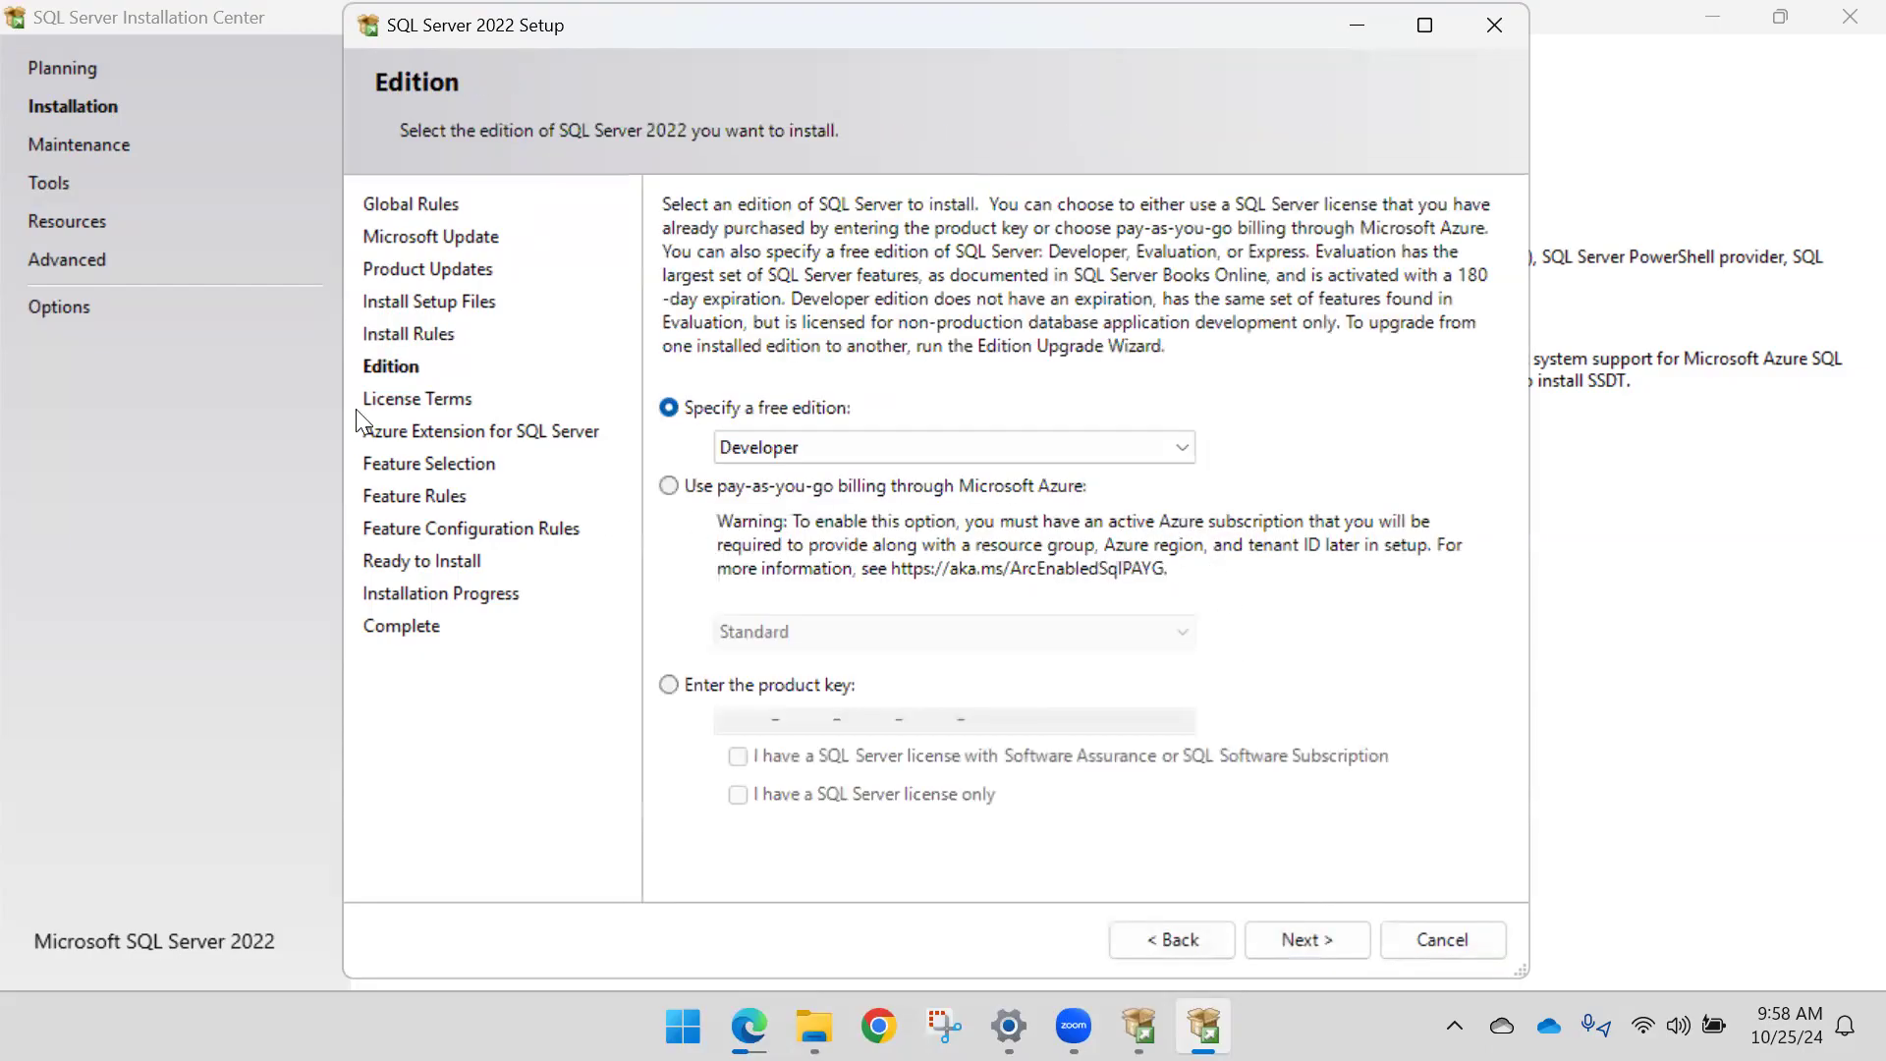
# Step: Specify Developer as the free edition and accept the license terms in SQL Server 2022 Setup
pyautogui.click(825, 450)
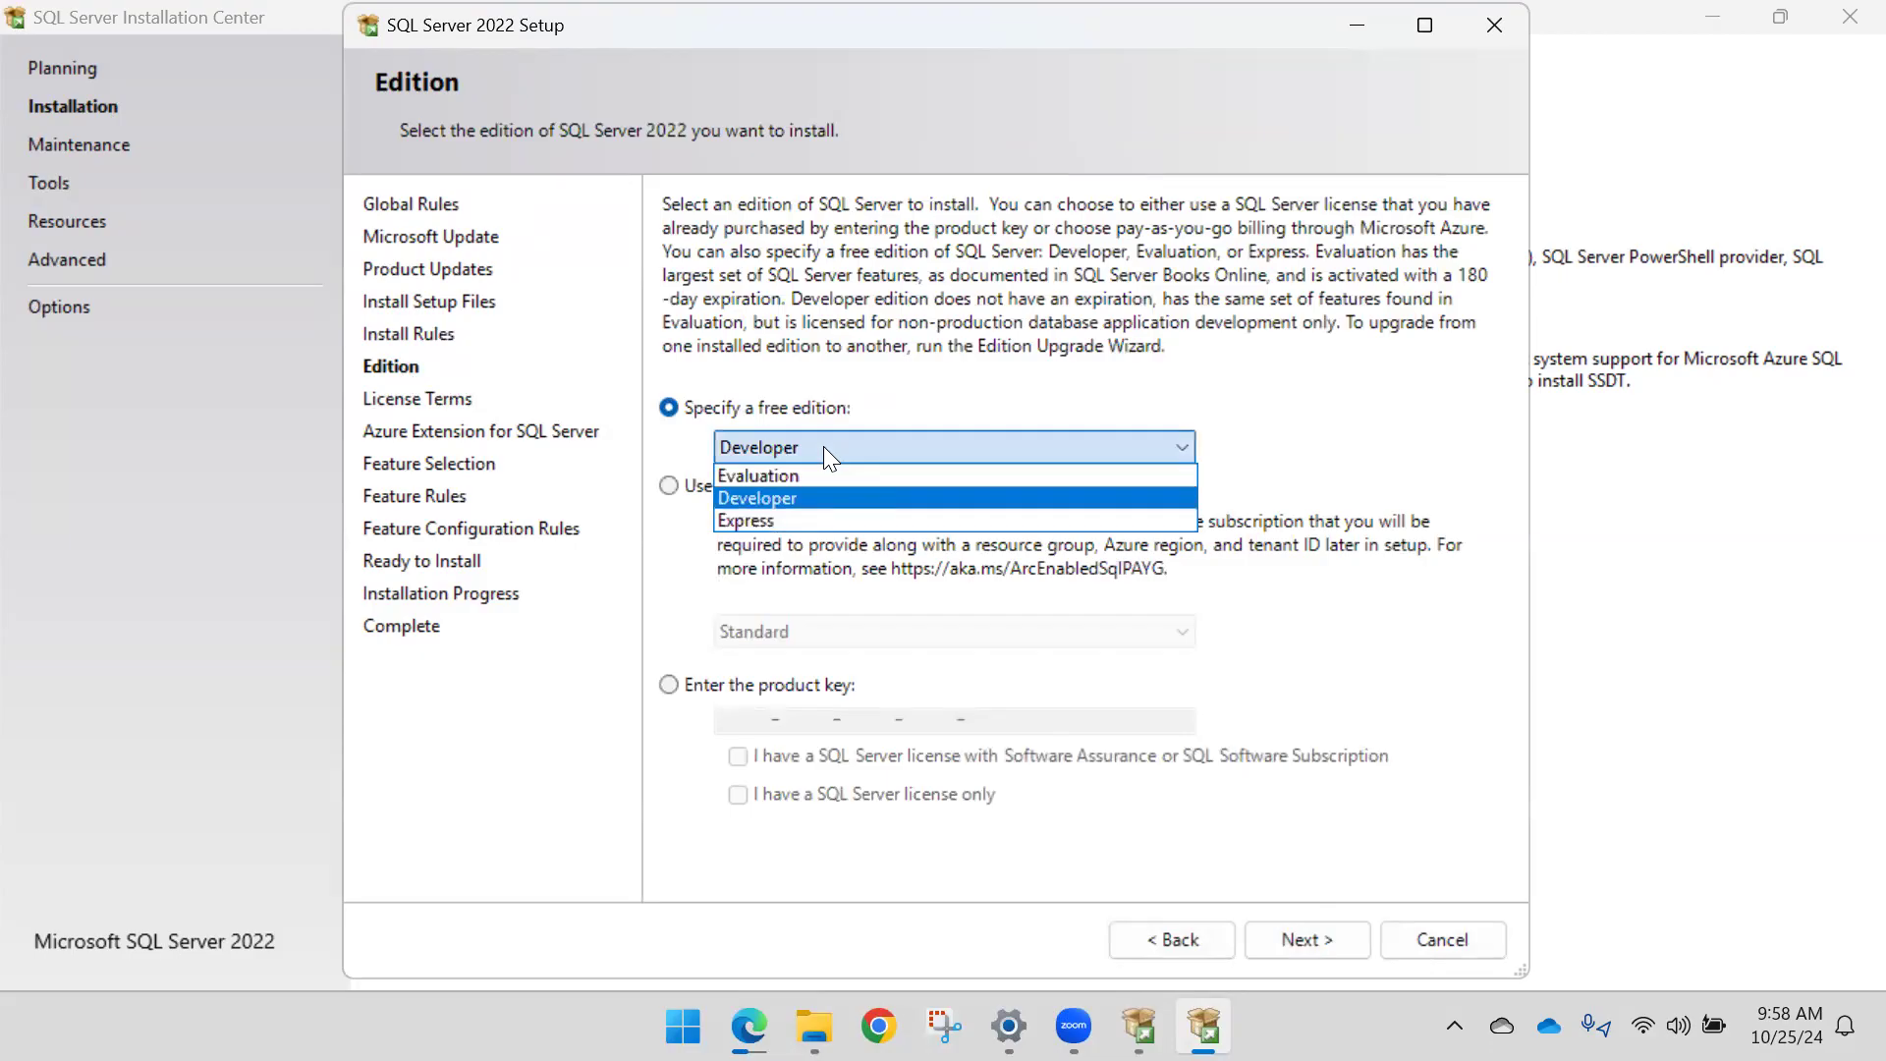
pyautogui.click(818, 497)
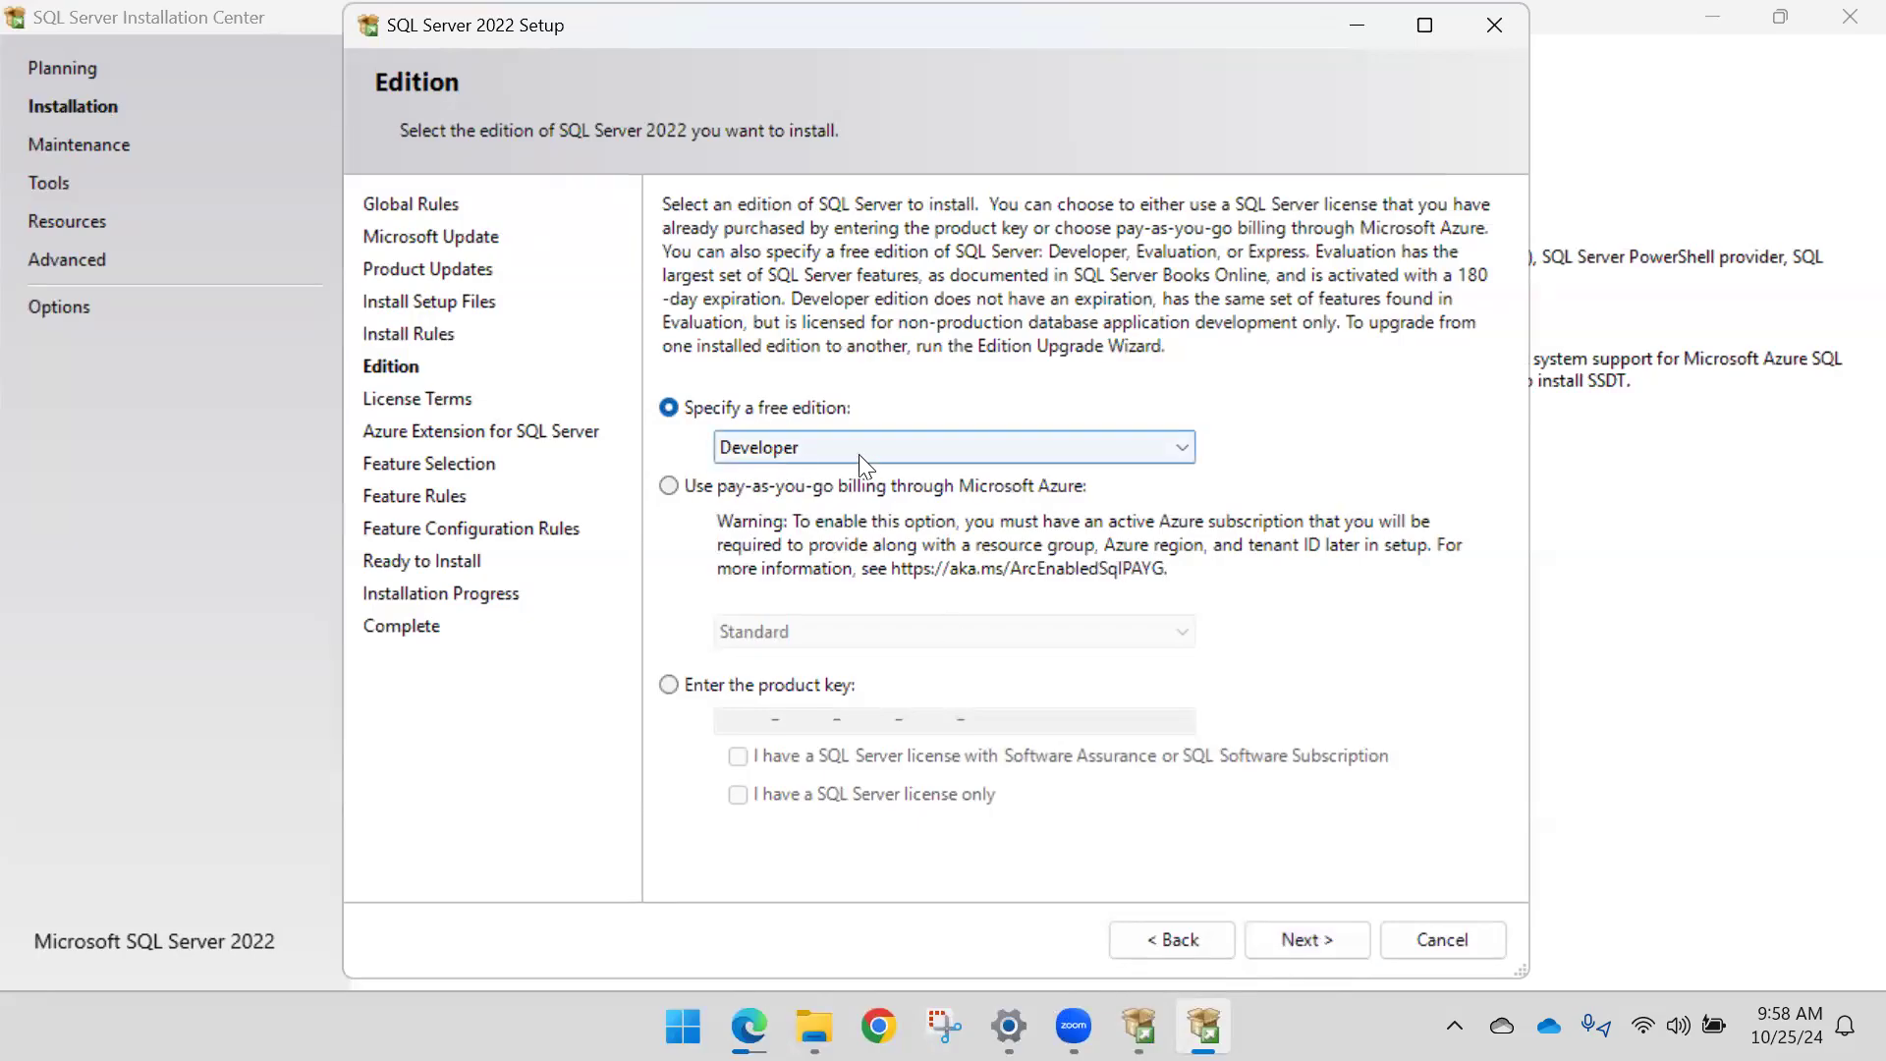
pyautogui.click(1288, 931)
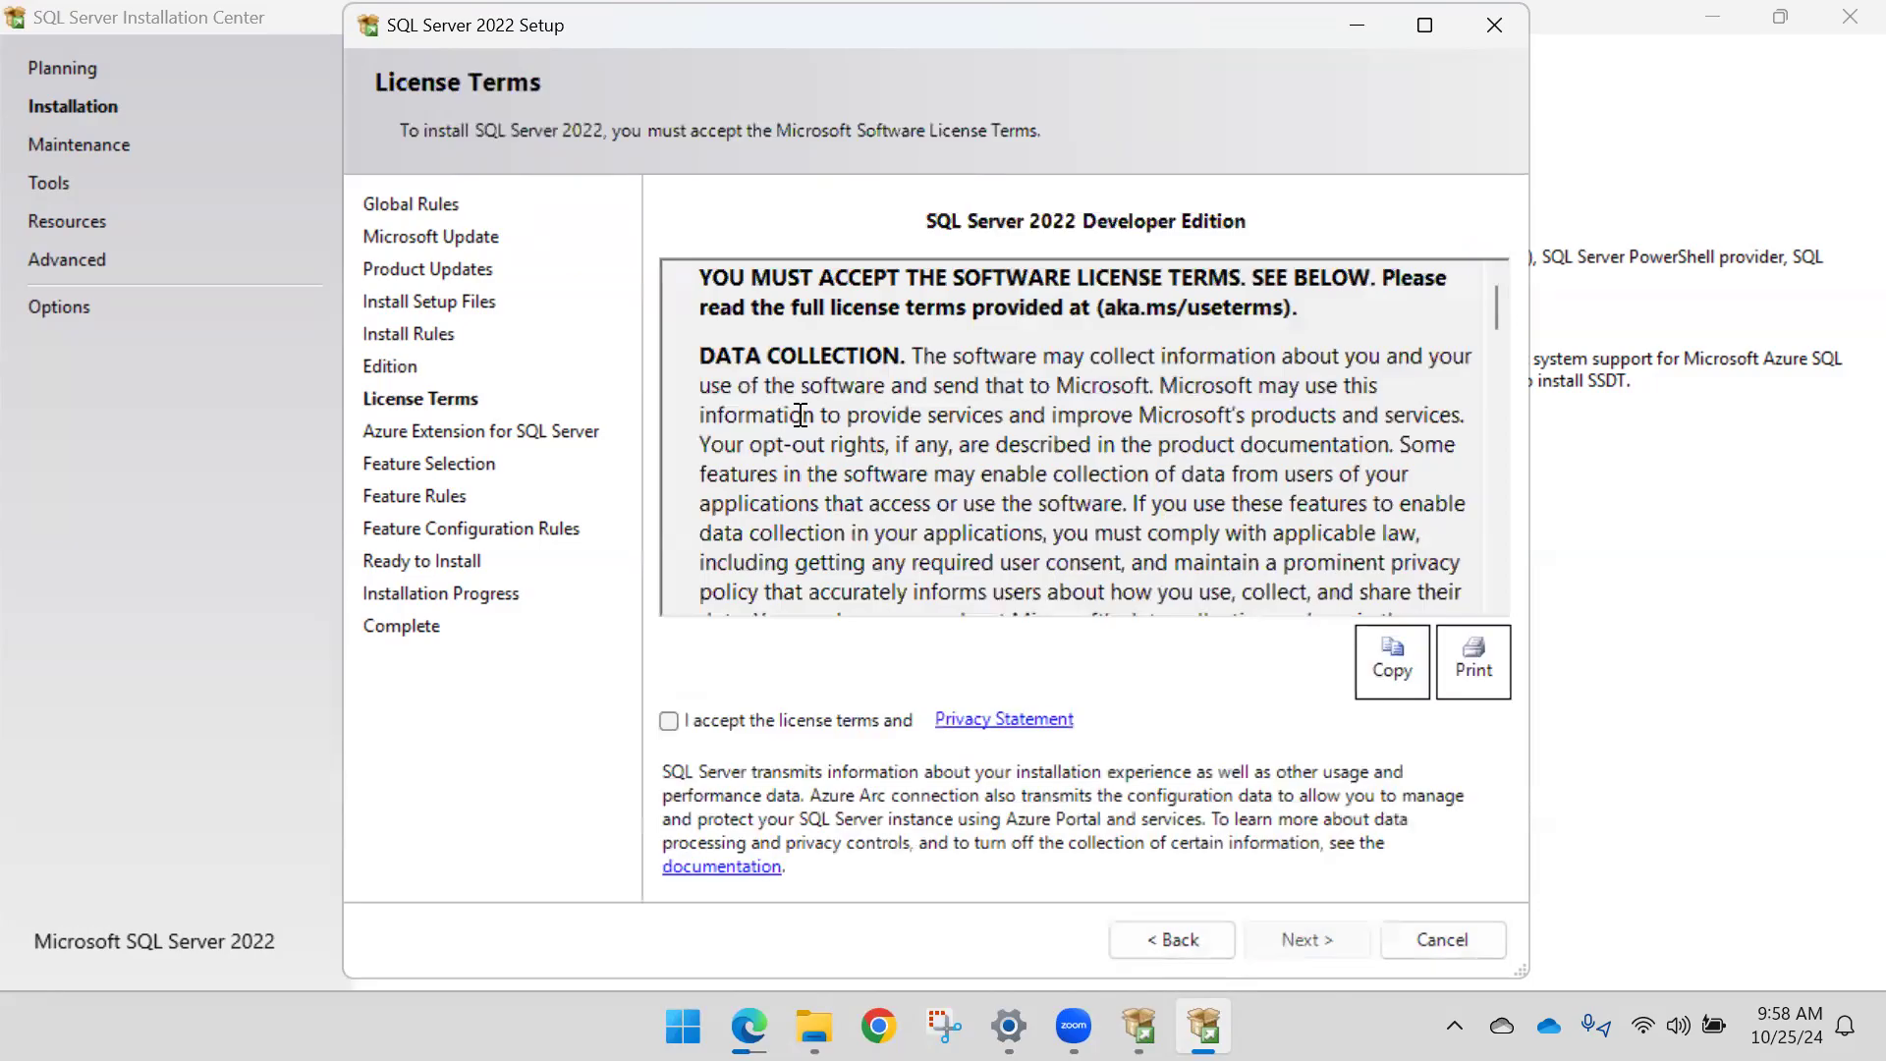
pyautogui.click(669, 721)
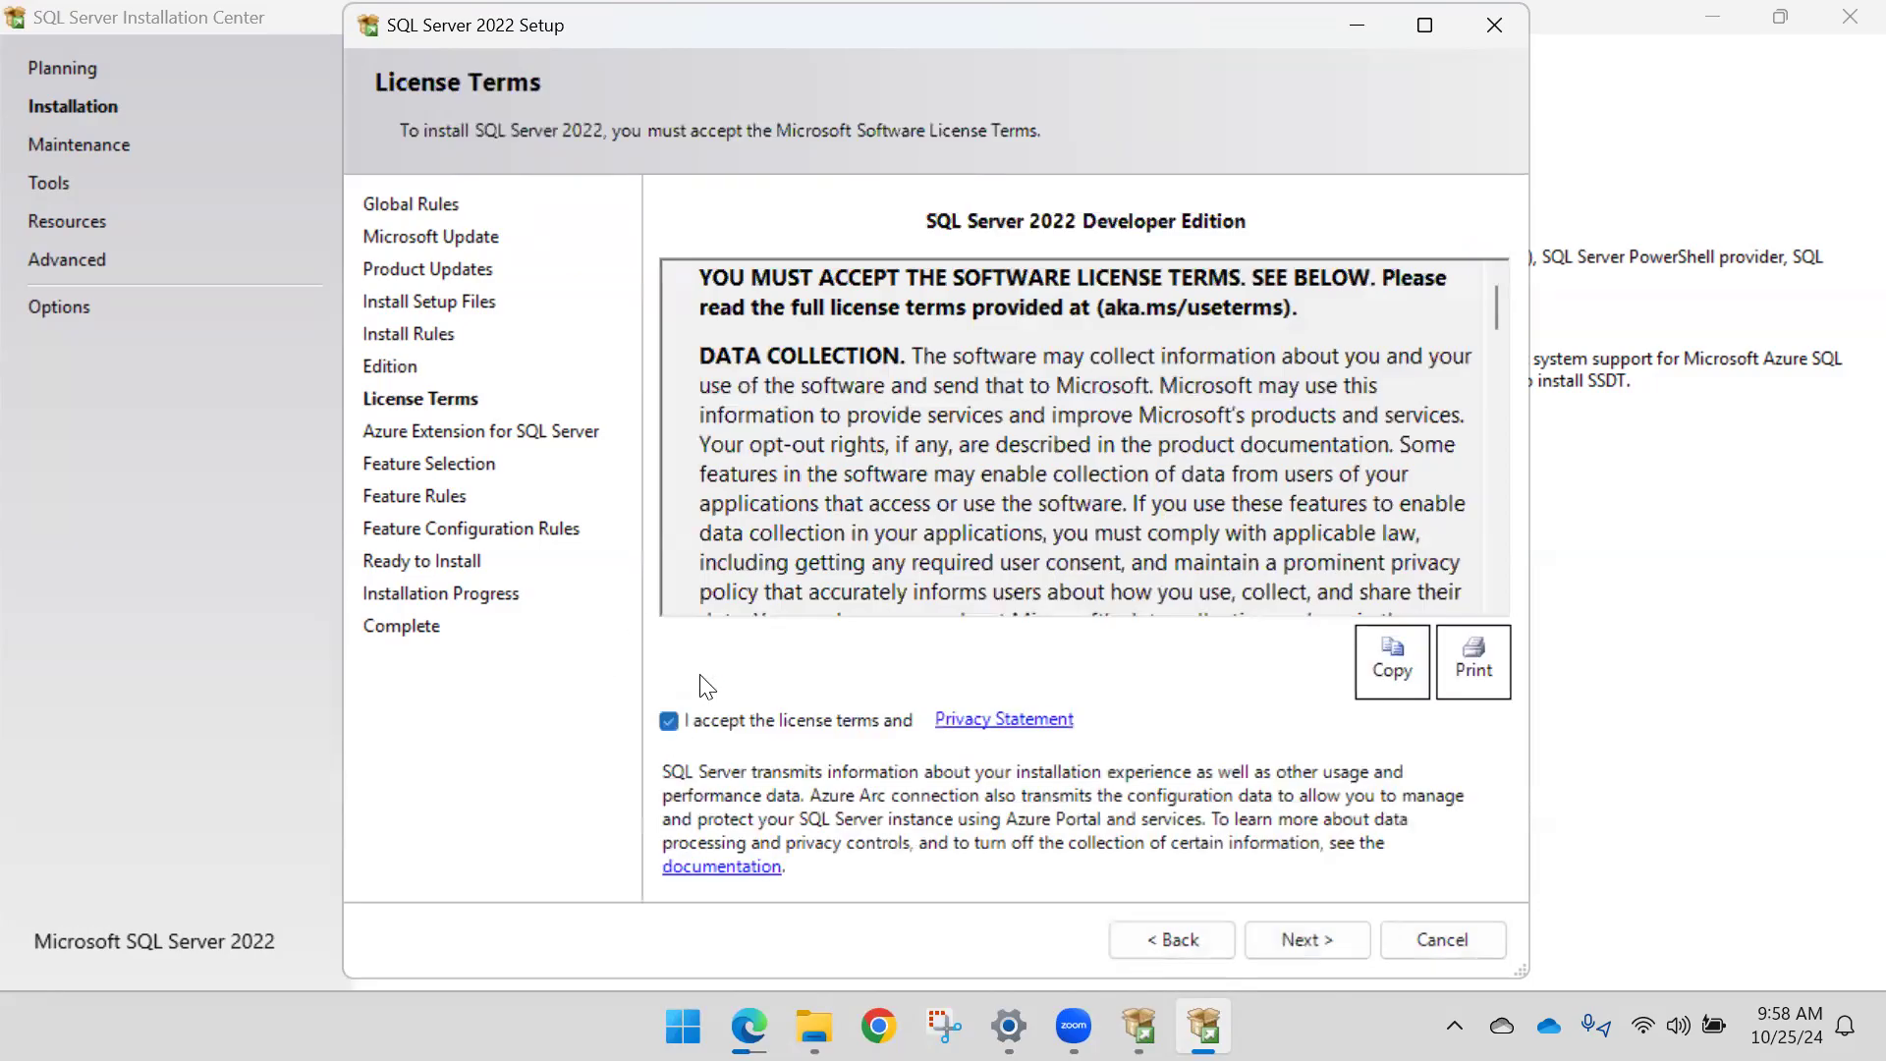
pyautogui.click(1305, 940)
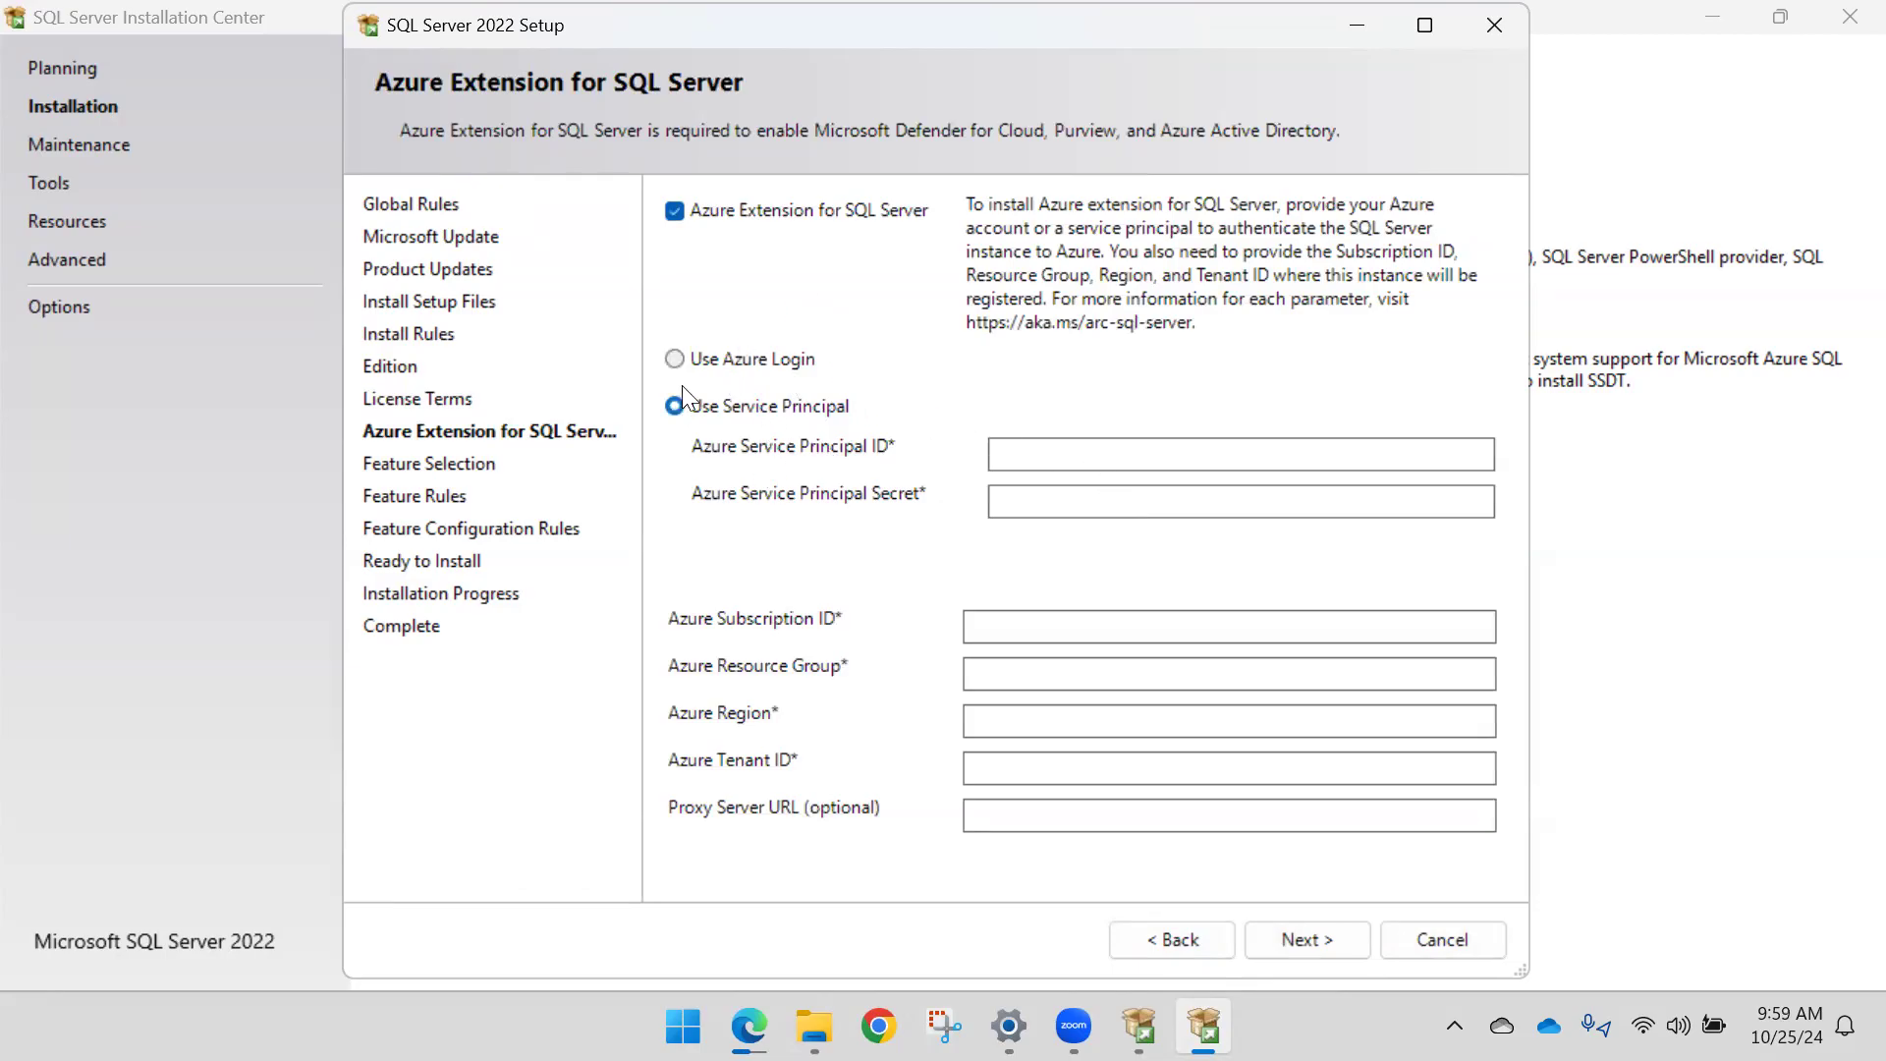
# Step: Exclude the Azure Extension for SQL Server from the installation and continue to Feature Selection
pyautogui.click(675, 210)
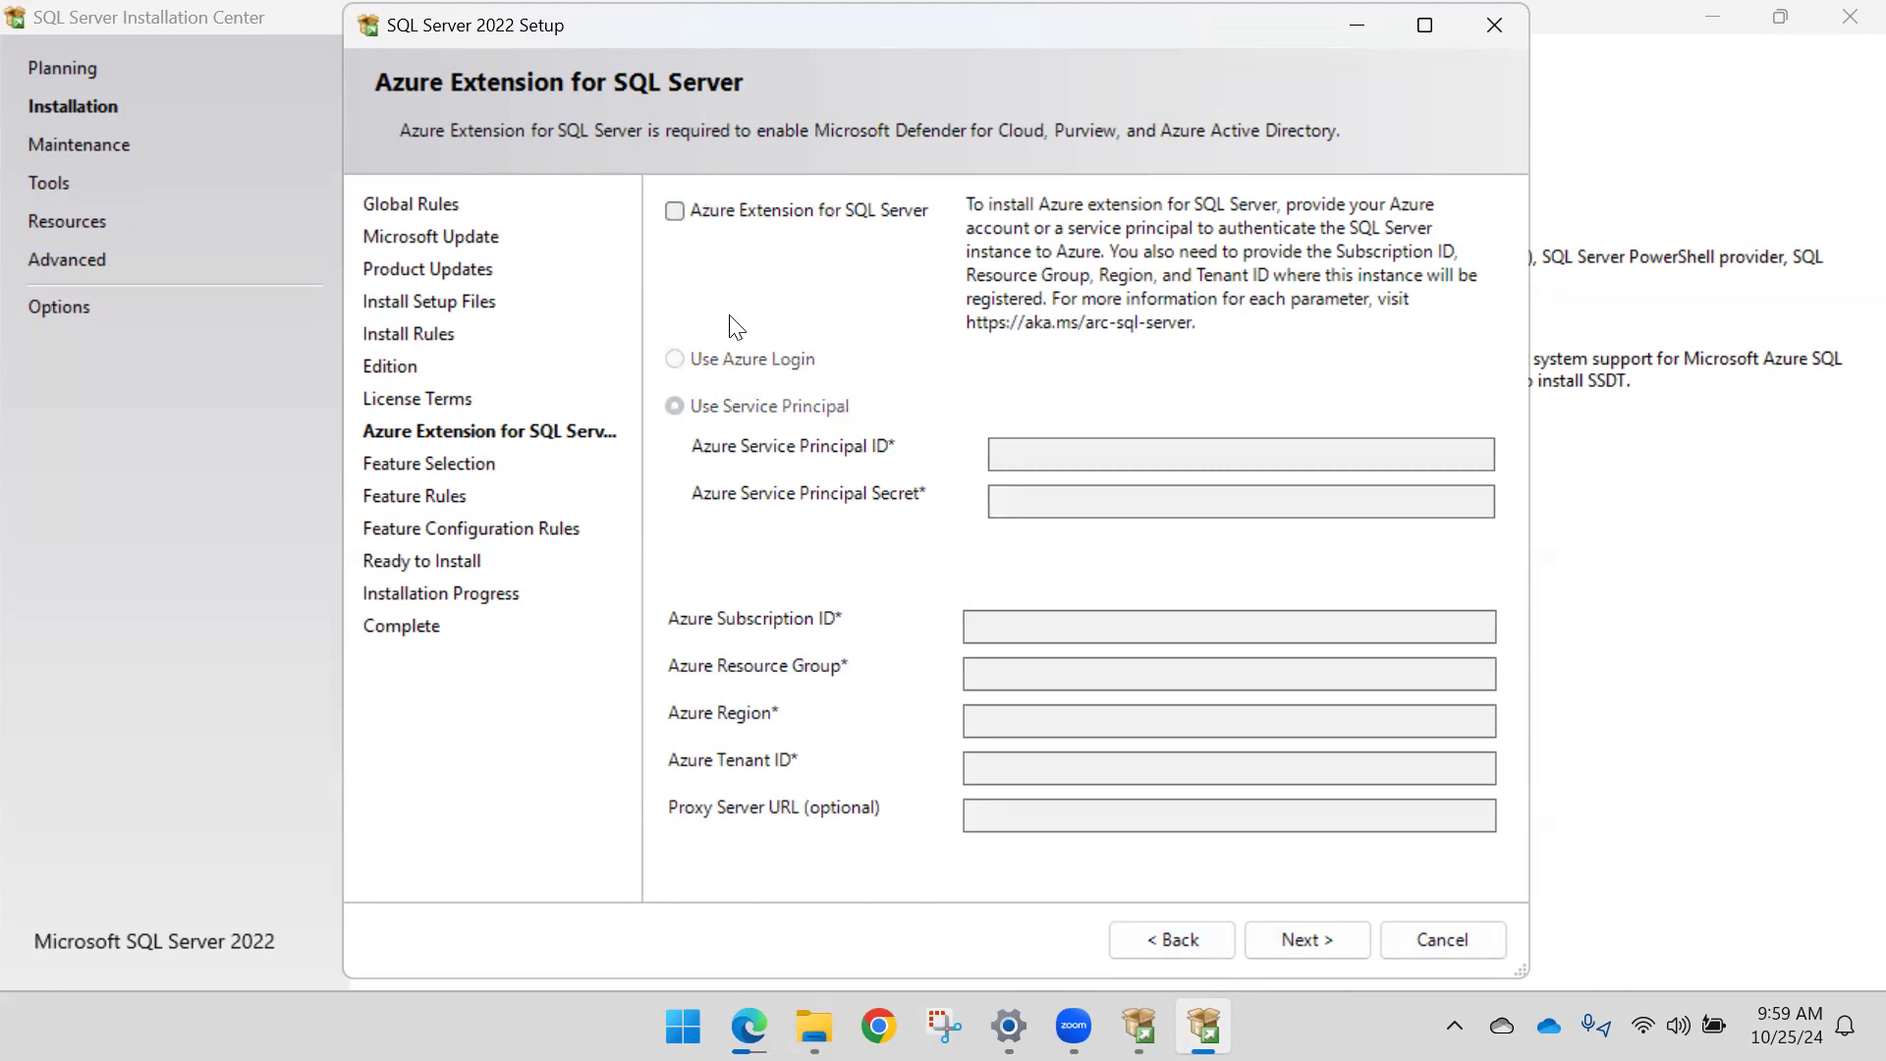
pyautogui.click(676, 211)
pyautogui.click(676, 211)
pyautogui.click(1306, 935)
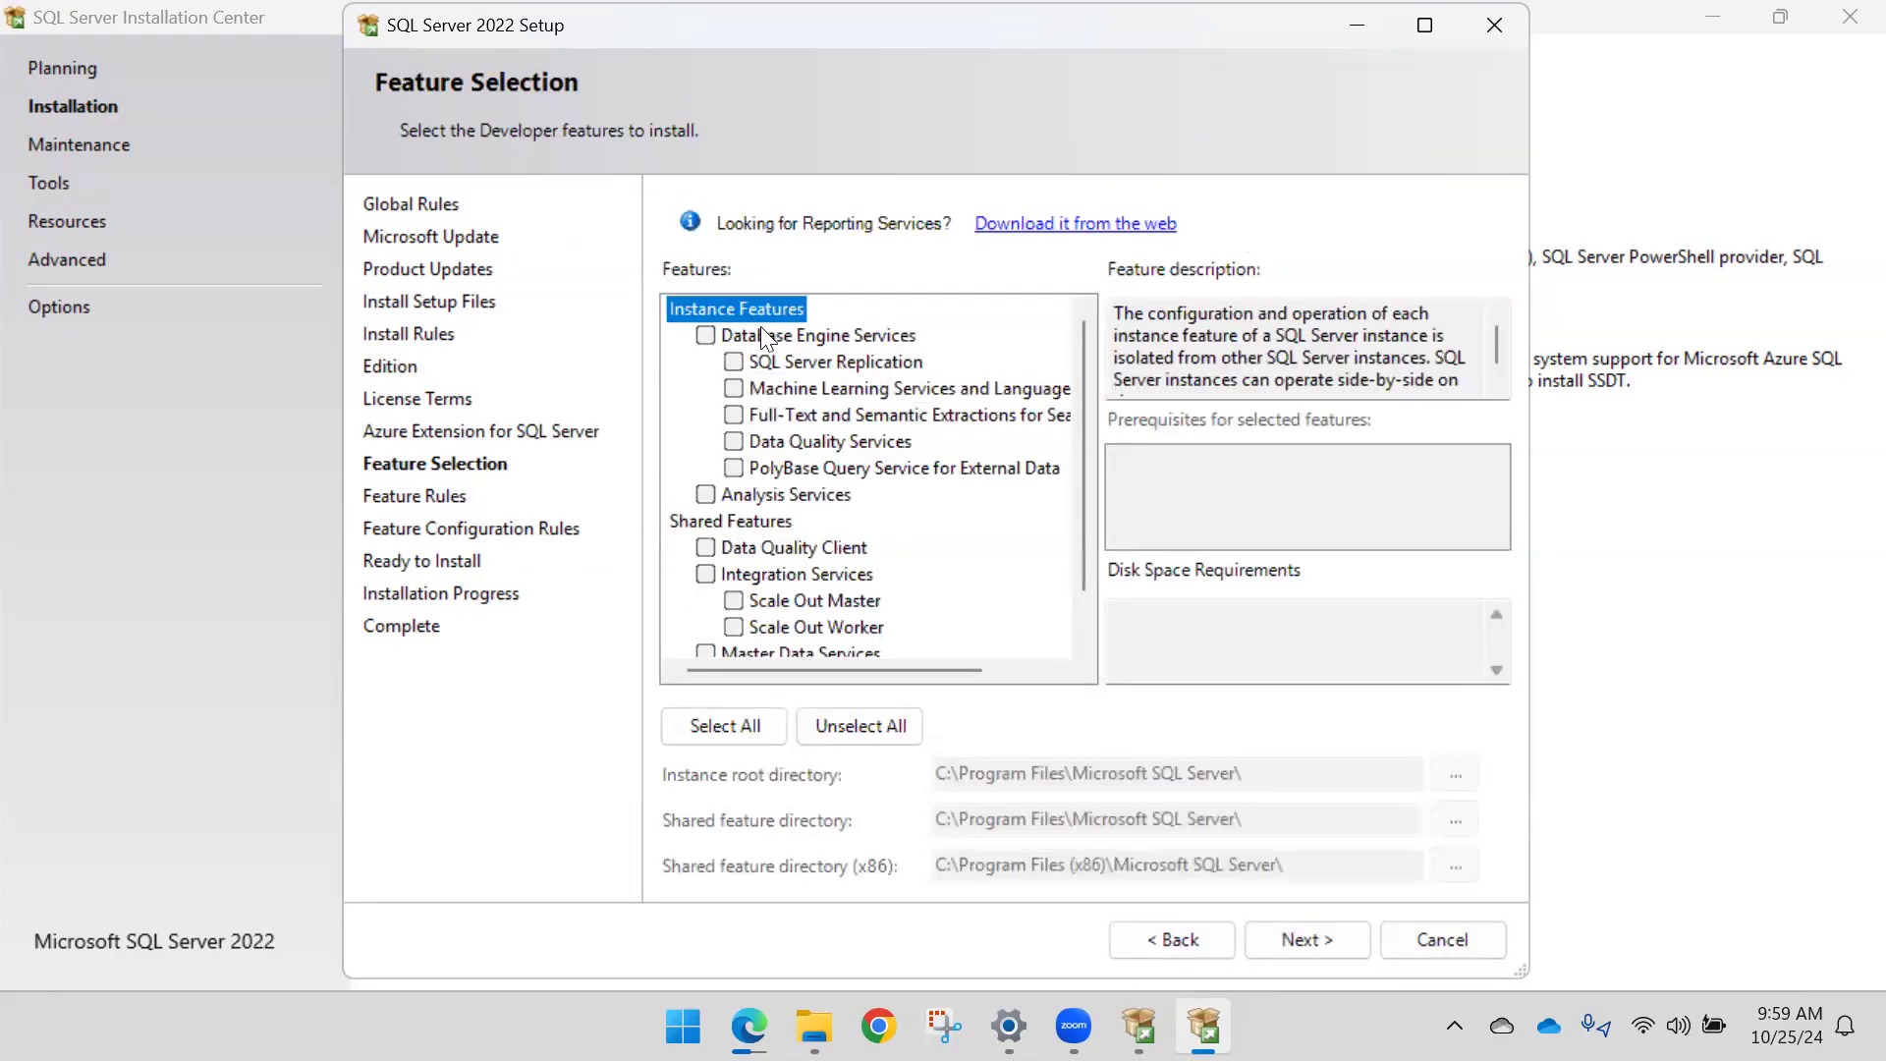
# Step: Select Database Engine Services with Replication, Machine Learning, Full-Text and Data Quality Services but not PolyBase, and include Analysis Services
pyautogui.click(707, 335)
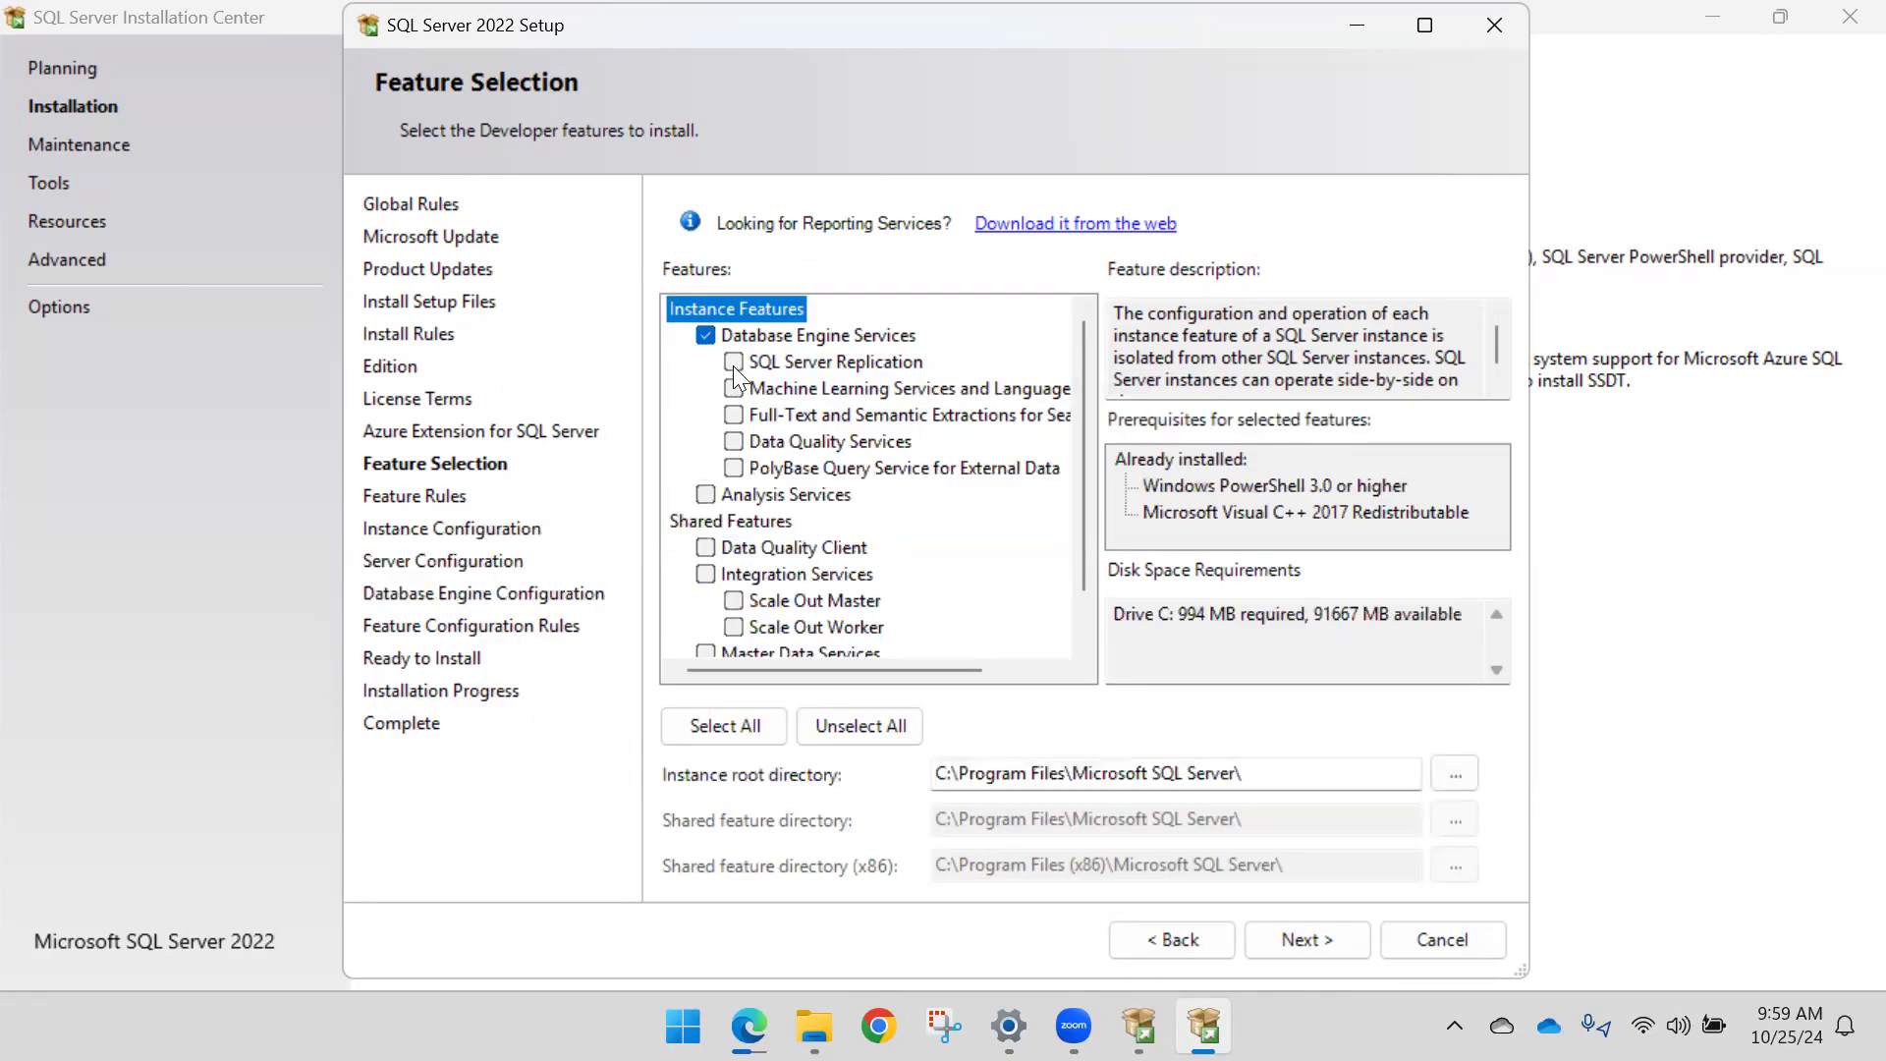
pyautogui.click(735, 363)
pyautogui.click(737, 389)
pyautogui.click(735, 415)
pyautogui.click(734, 471)
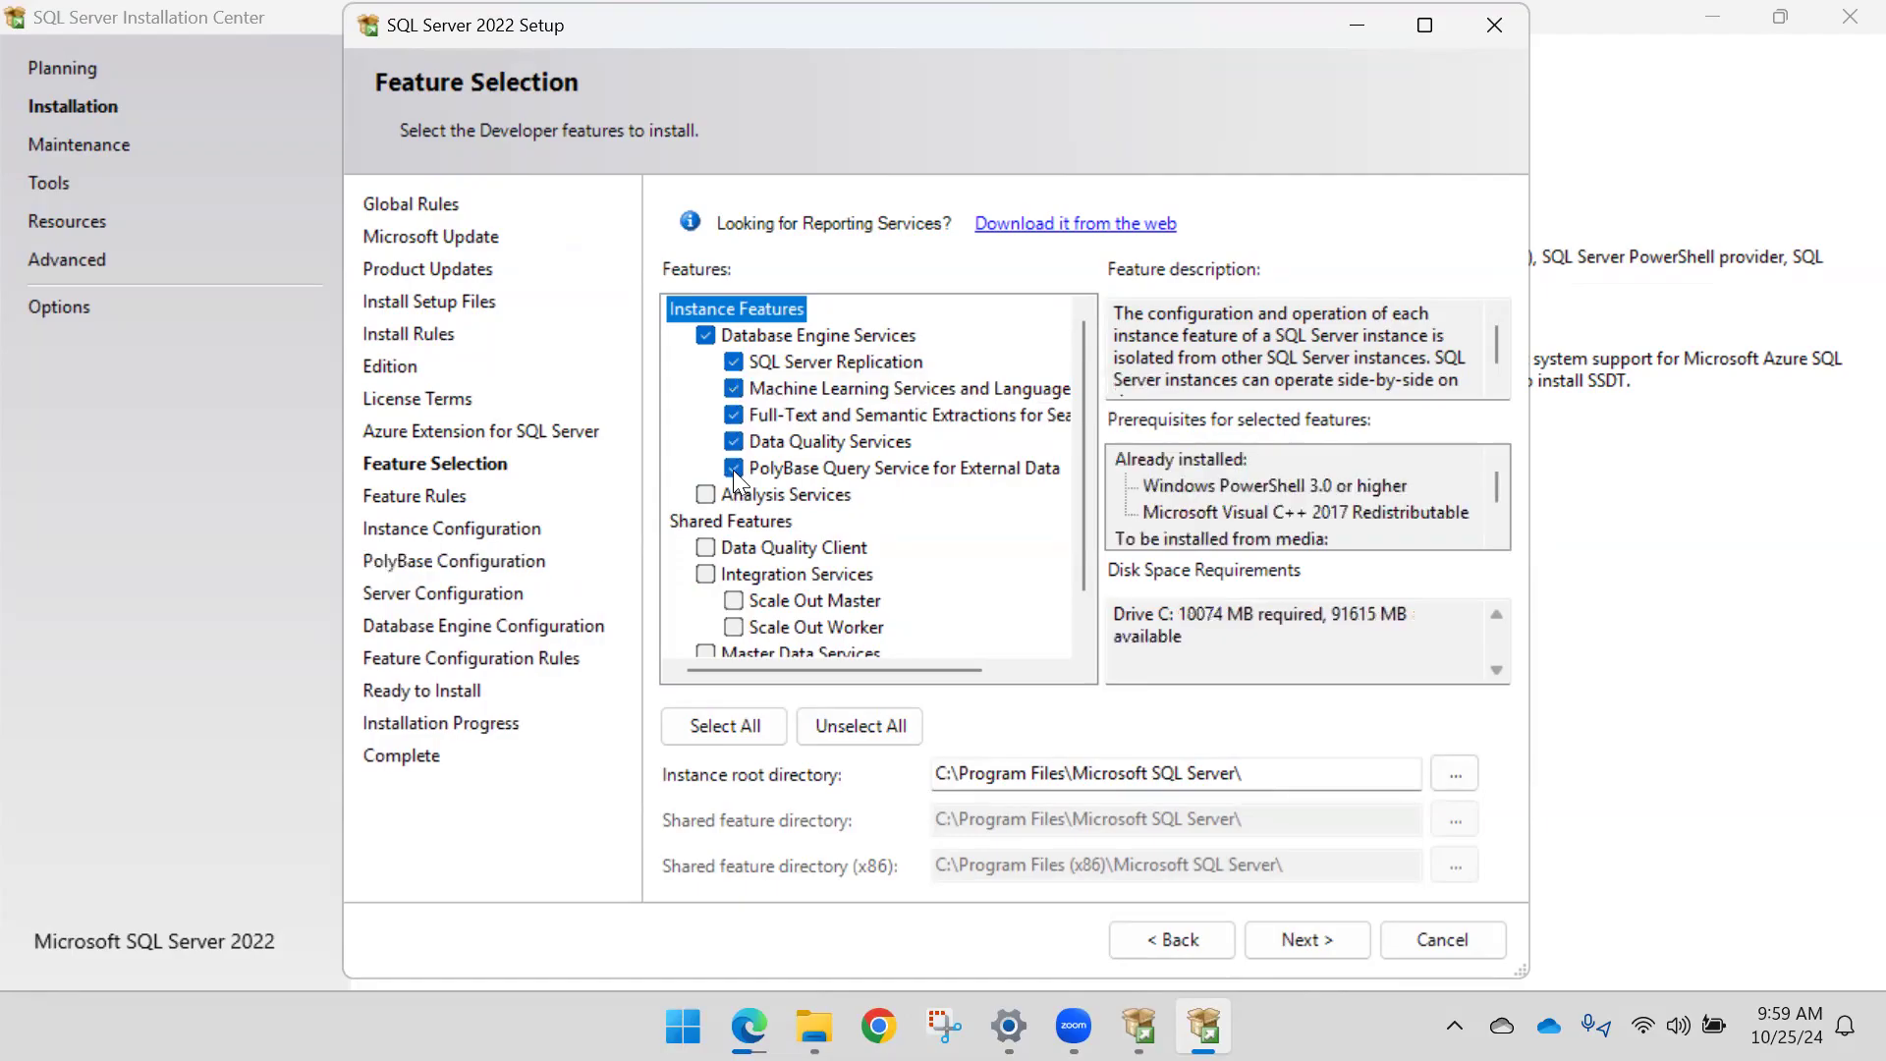
pyautogui.click(735, 467)
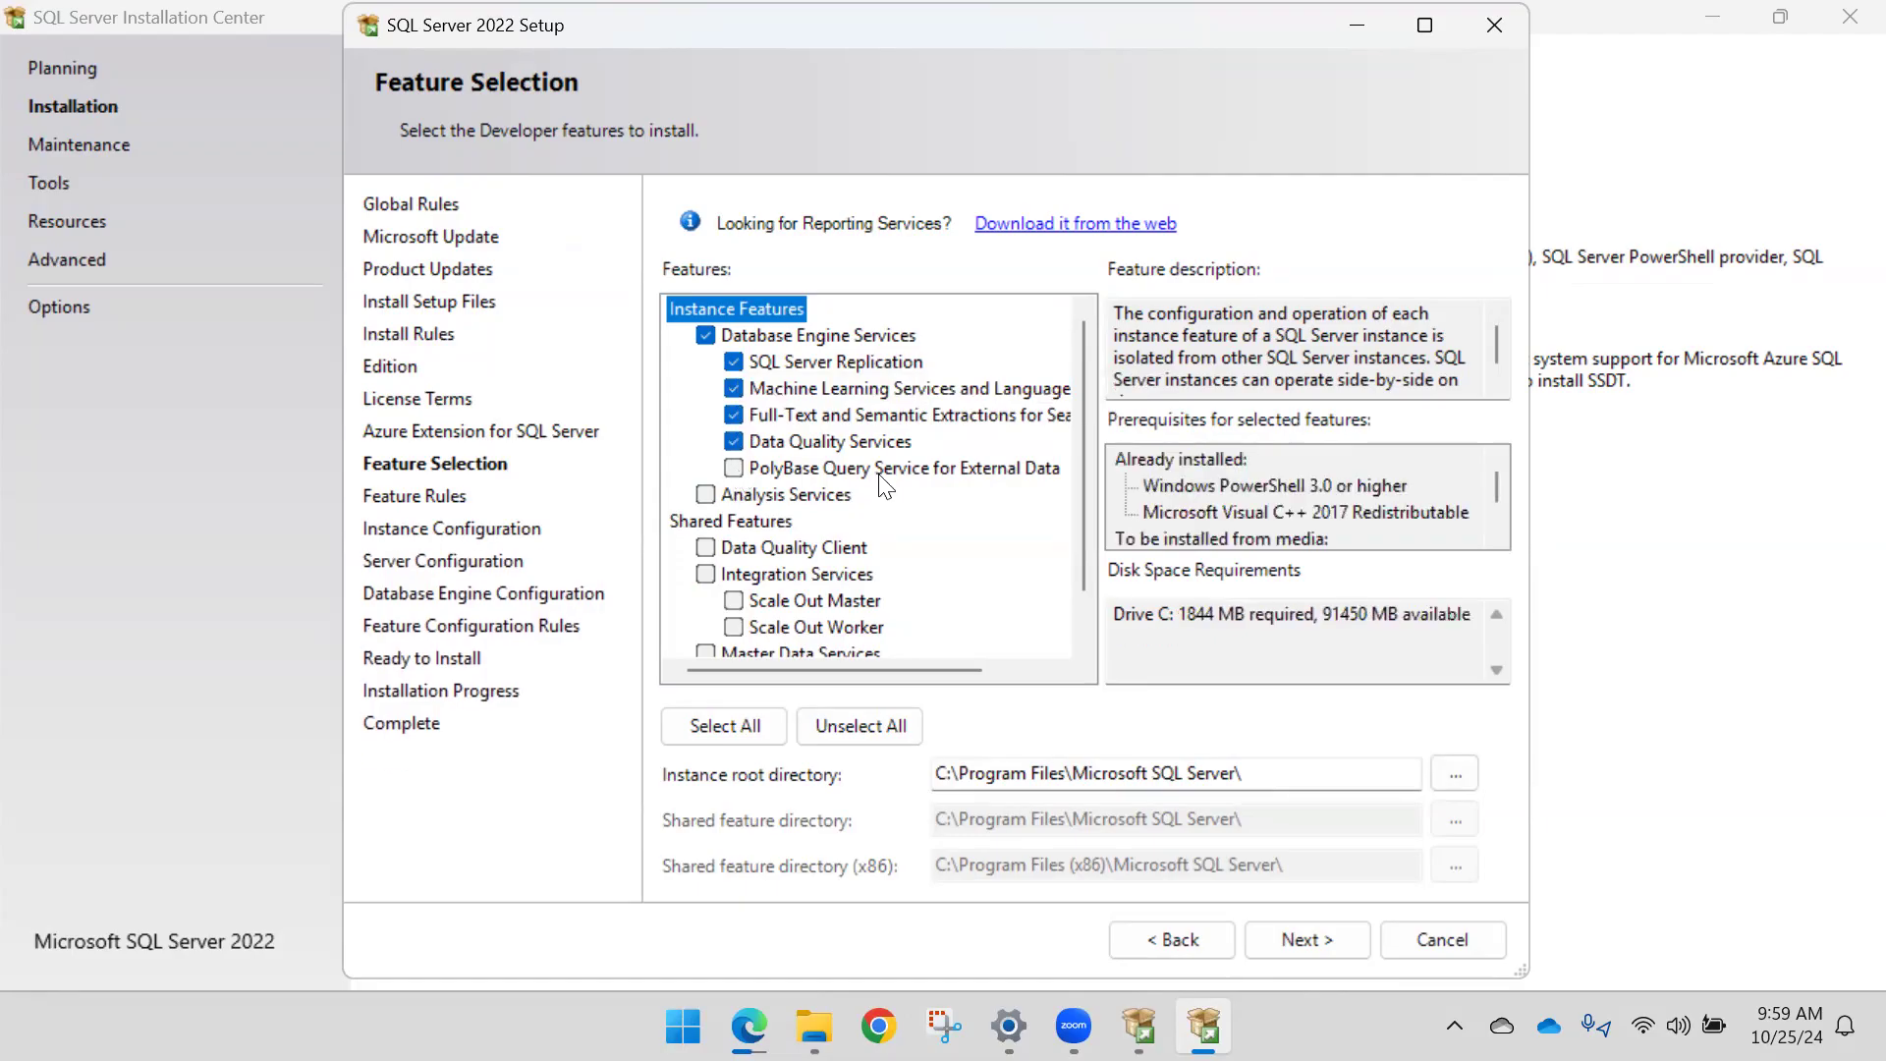
pyautogui.click(706, 496)
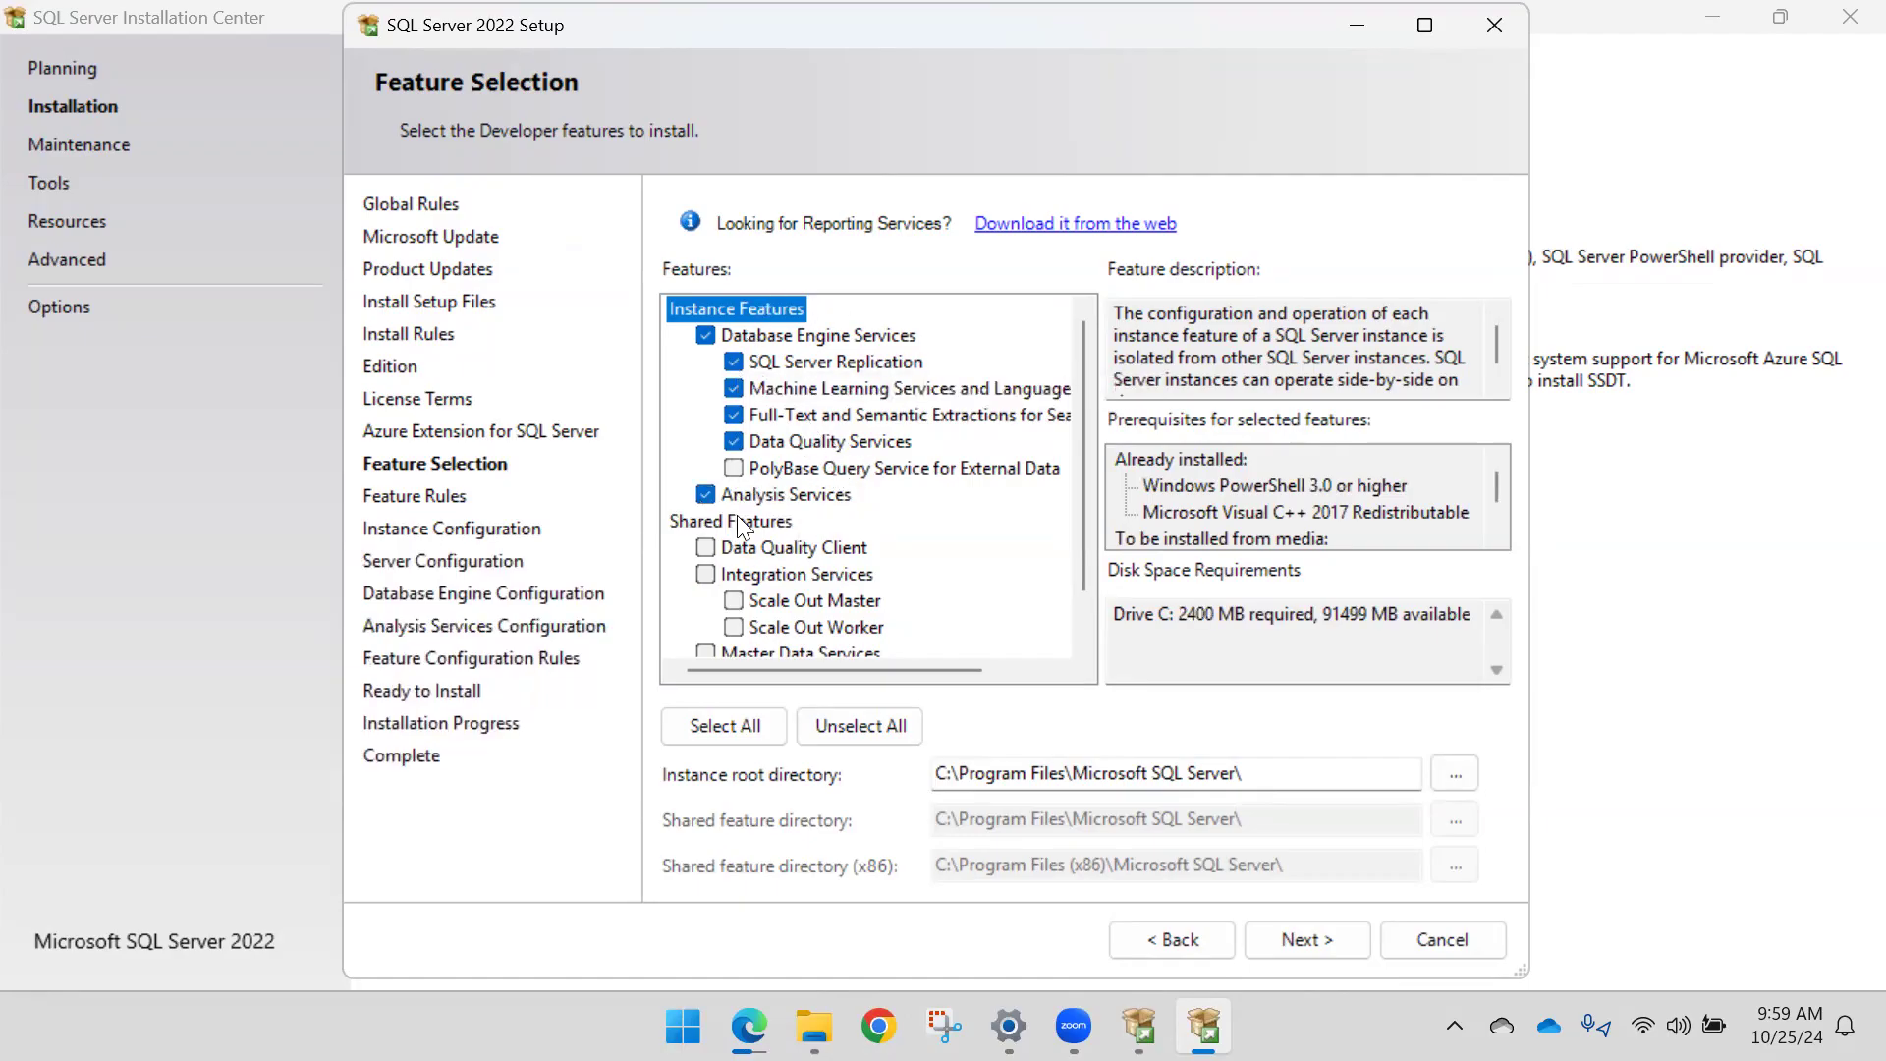
# Step: Add the shared features Data Quality Client, Integration Services with Scale Out Master and Scale Out Worker, and Master Data Services
pyautogui.scroll(-1, 839, 499)
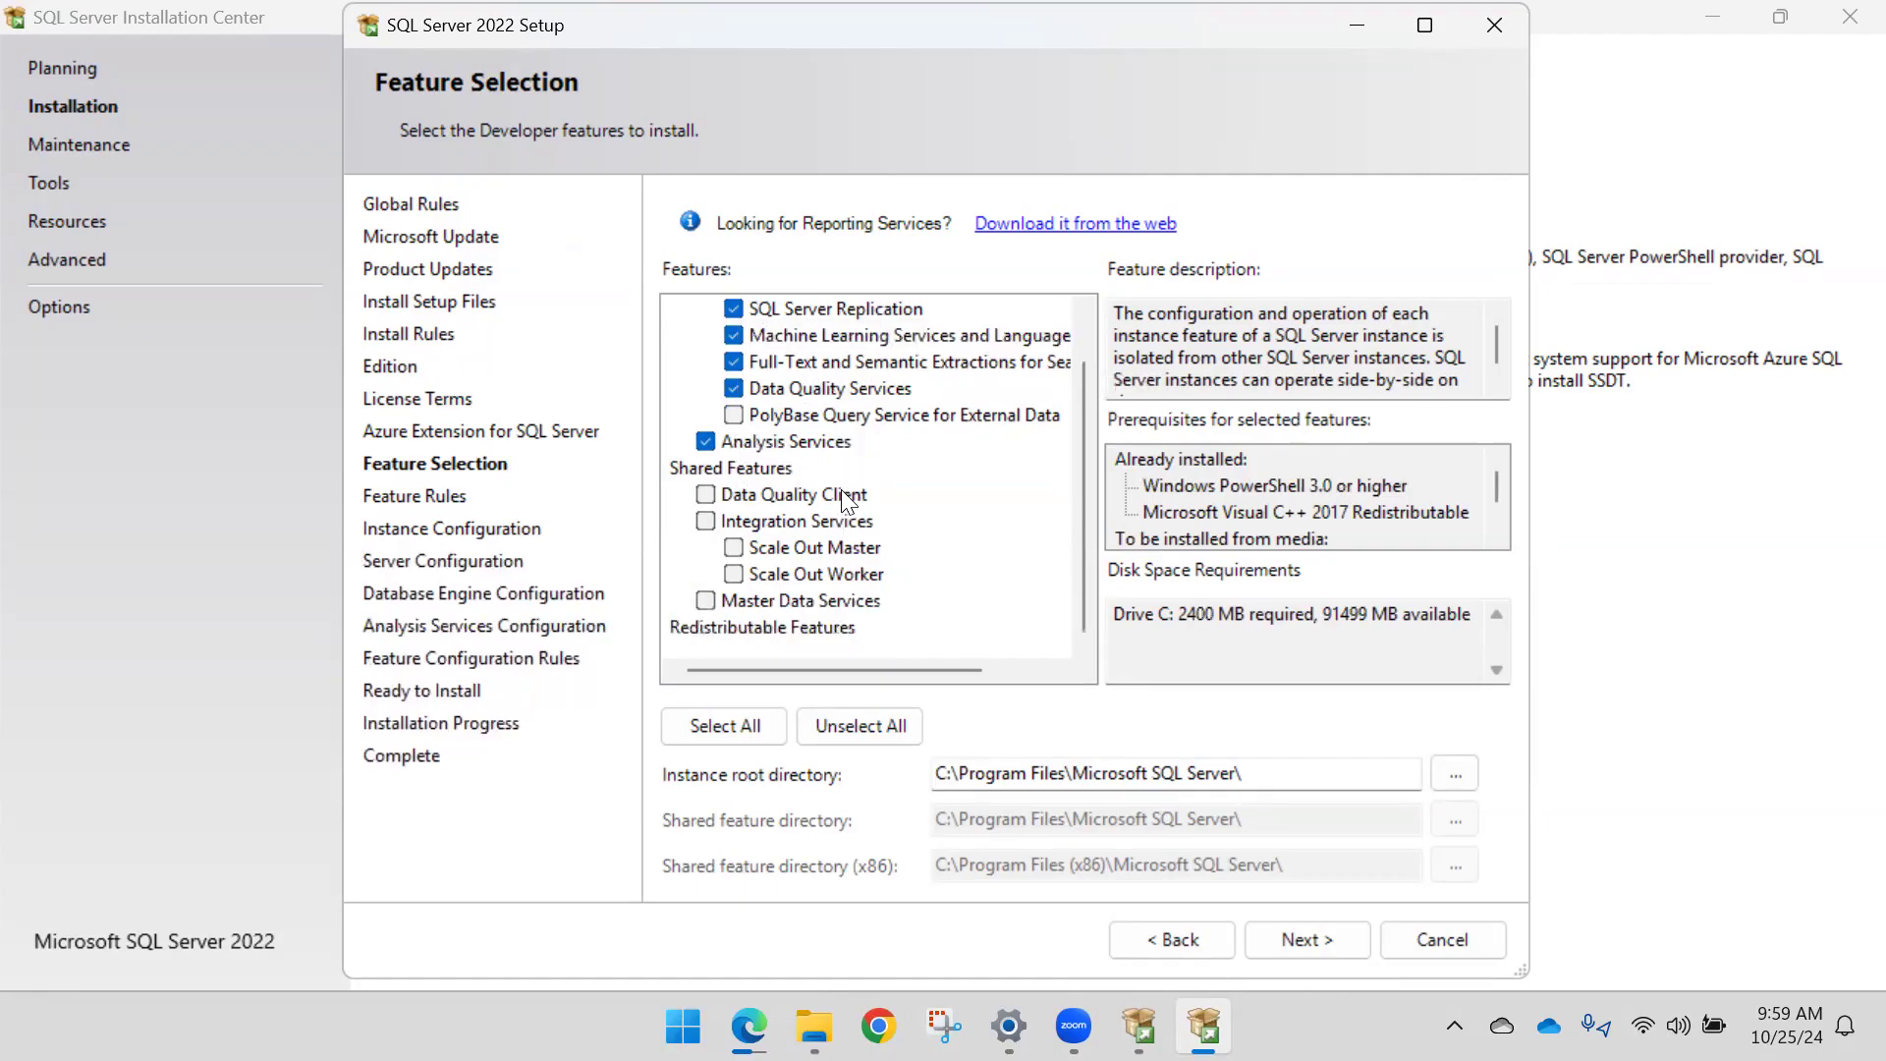
pyautogui.click(712, 522)
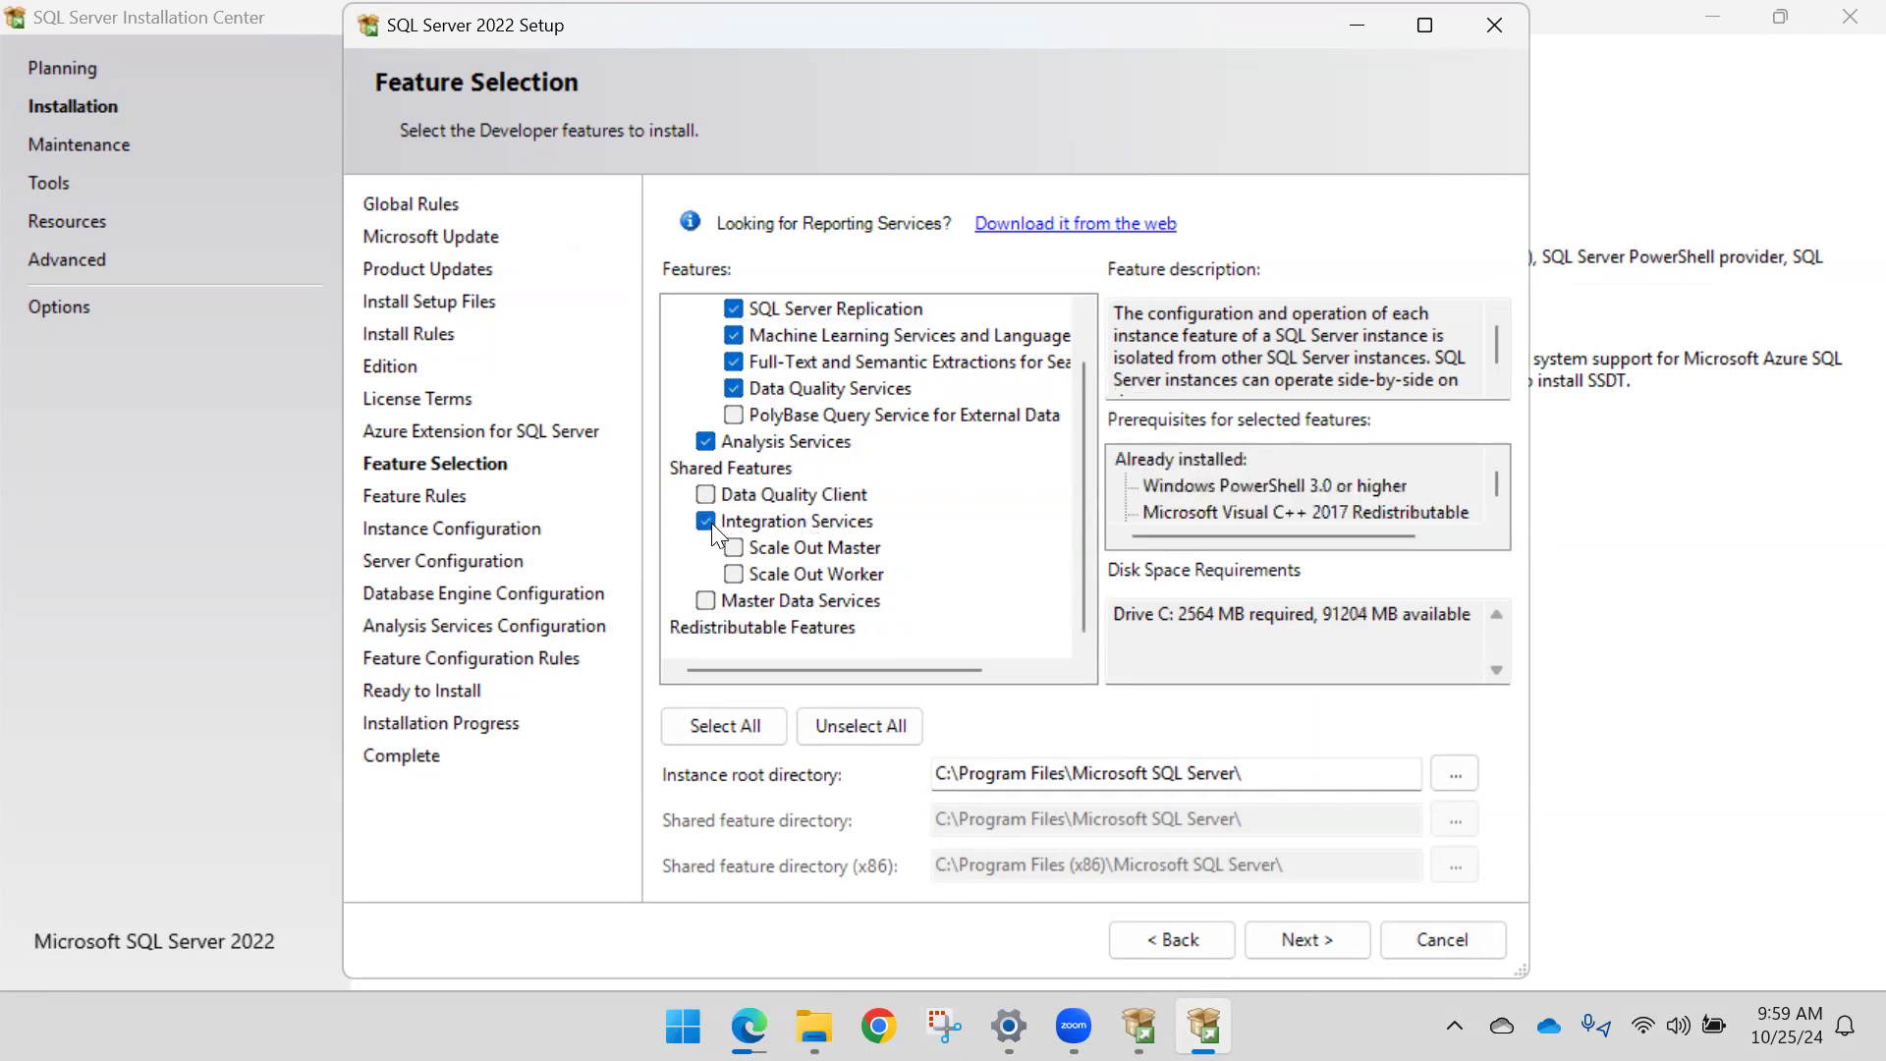
pyautogui.click(735, 548)
pyautogui.click(743, 575)
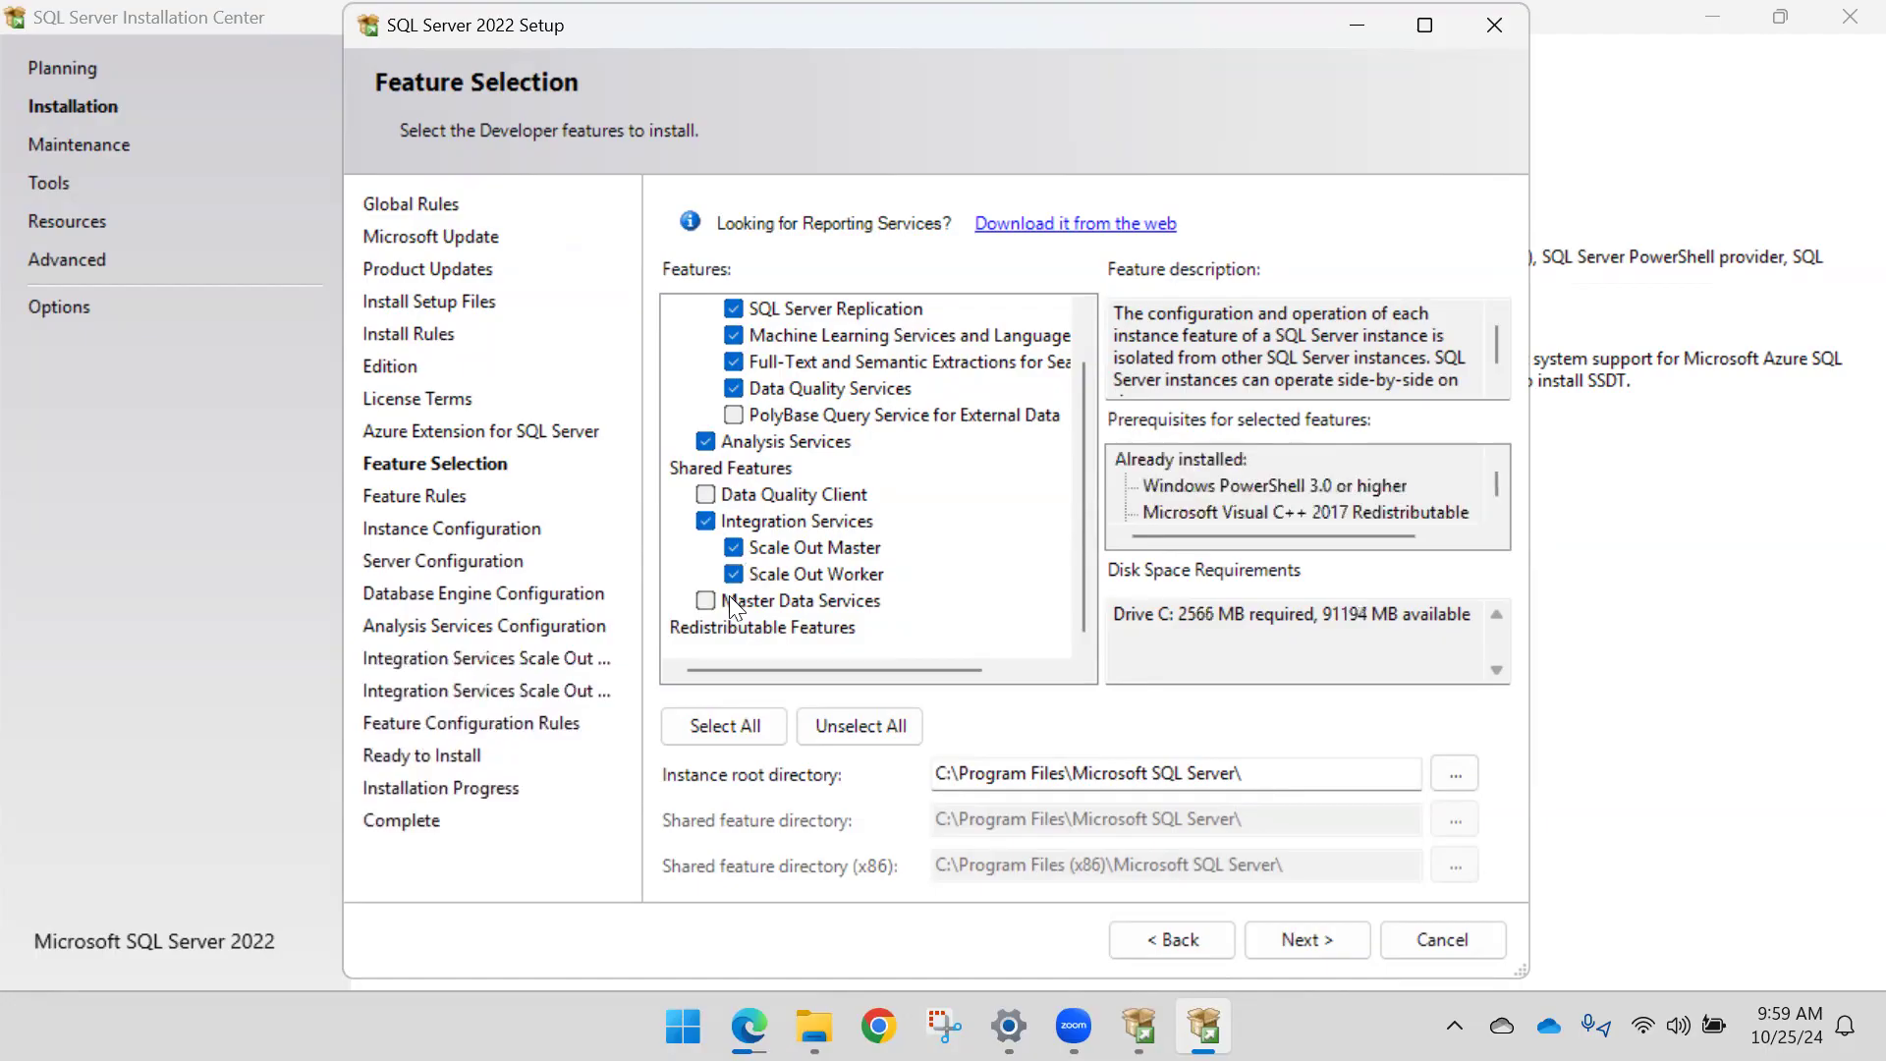
pyautogui.click(705, 600)
pyautogui.click(705, 494)
pyautogui.scroll(1, 870, 622)
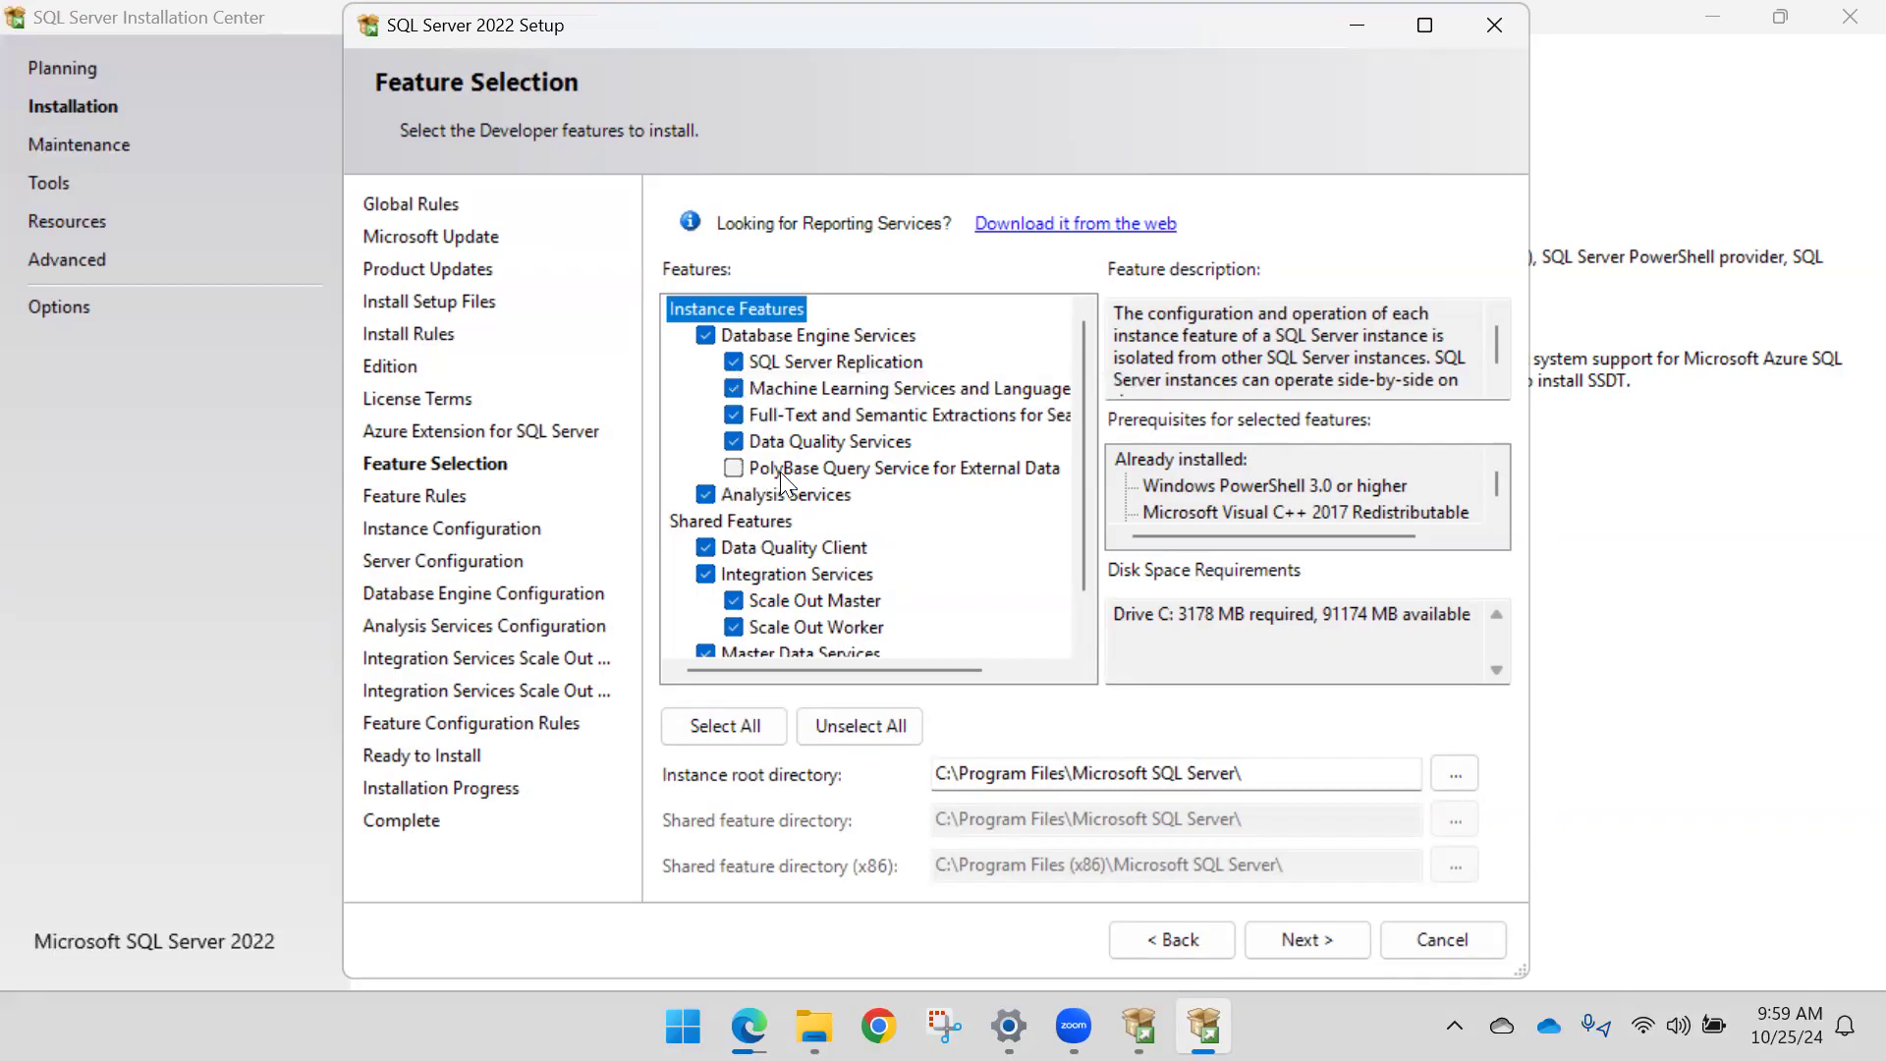
pyautogui.click(736, 472)
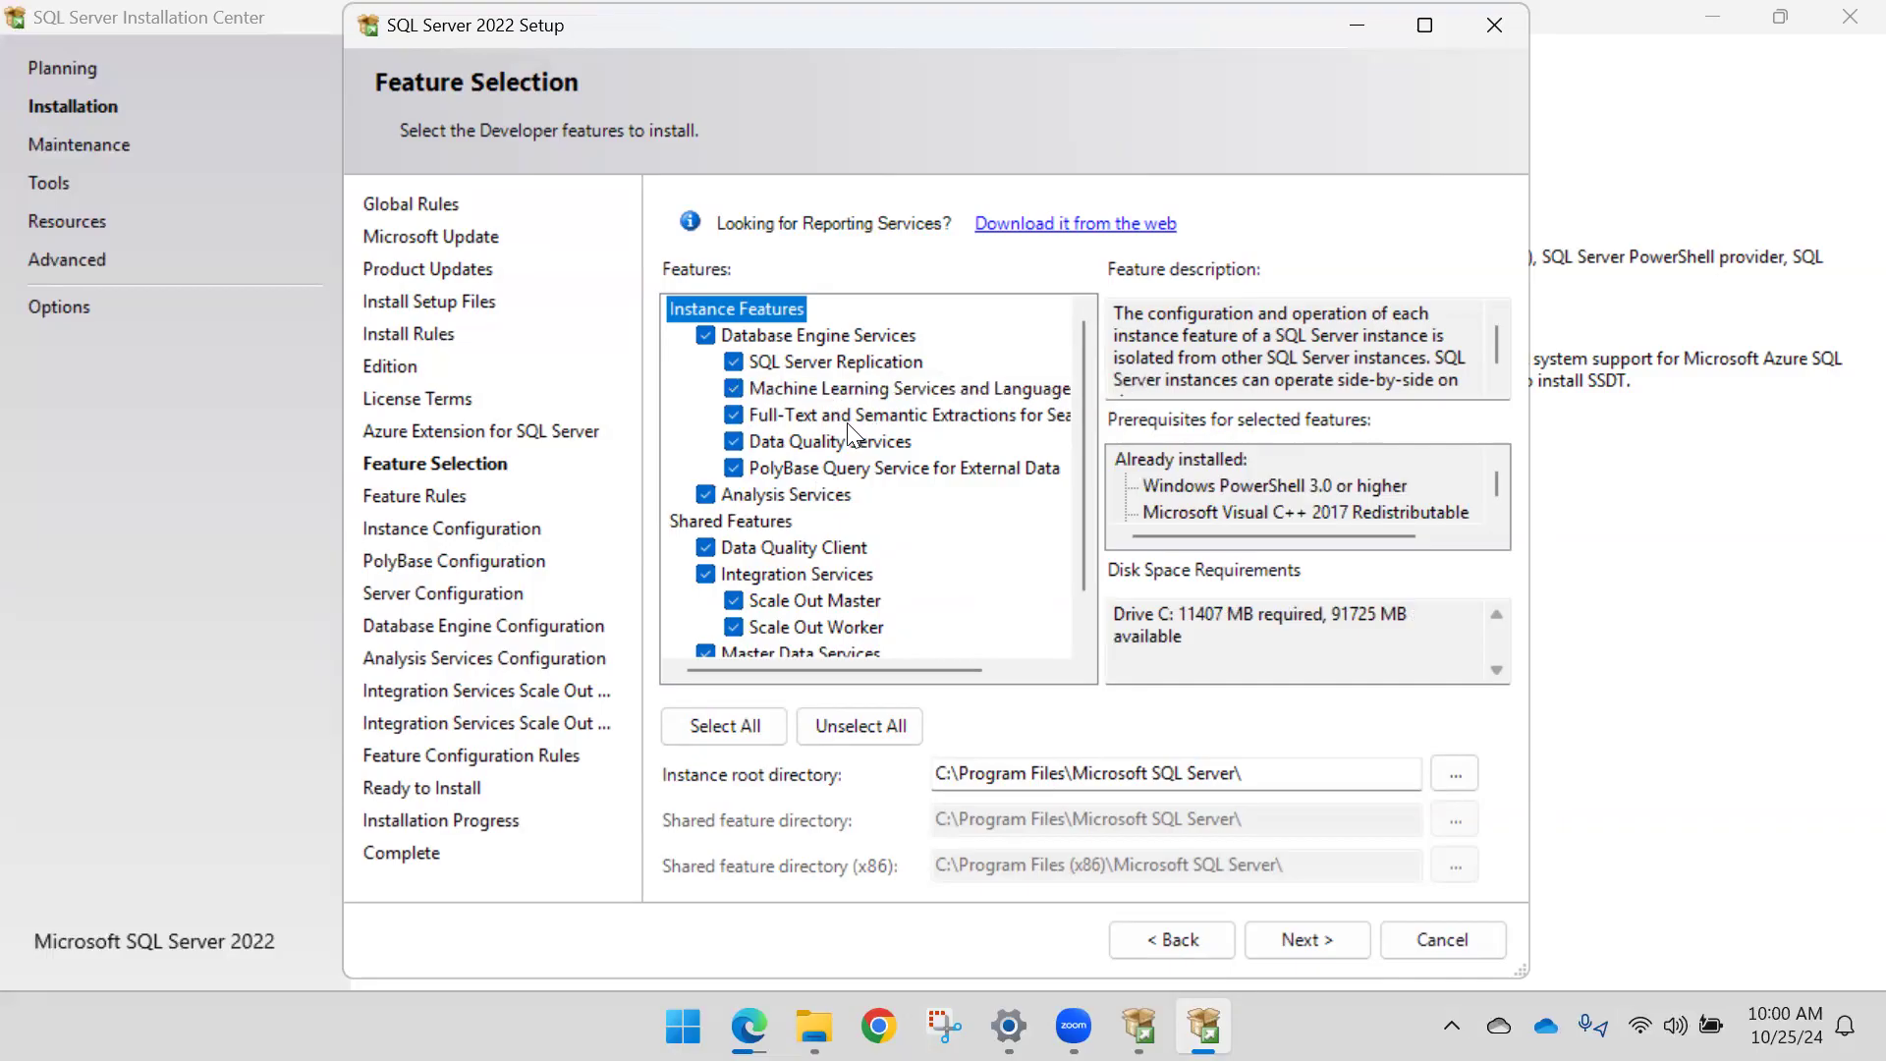
pyautogui.scroll(-1, 835, 456)
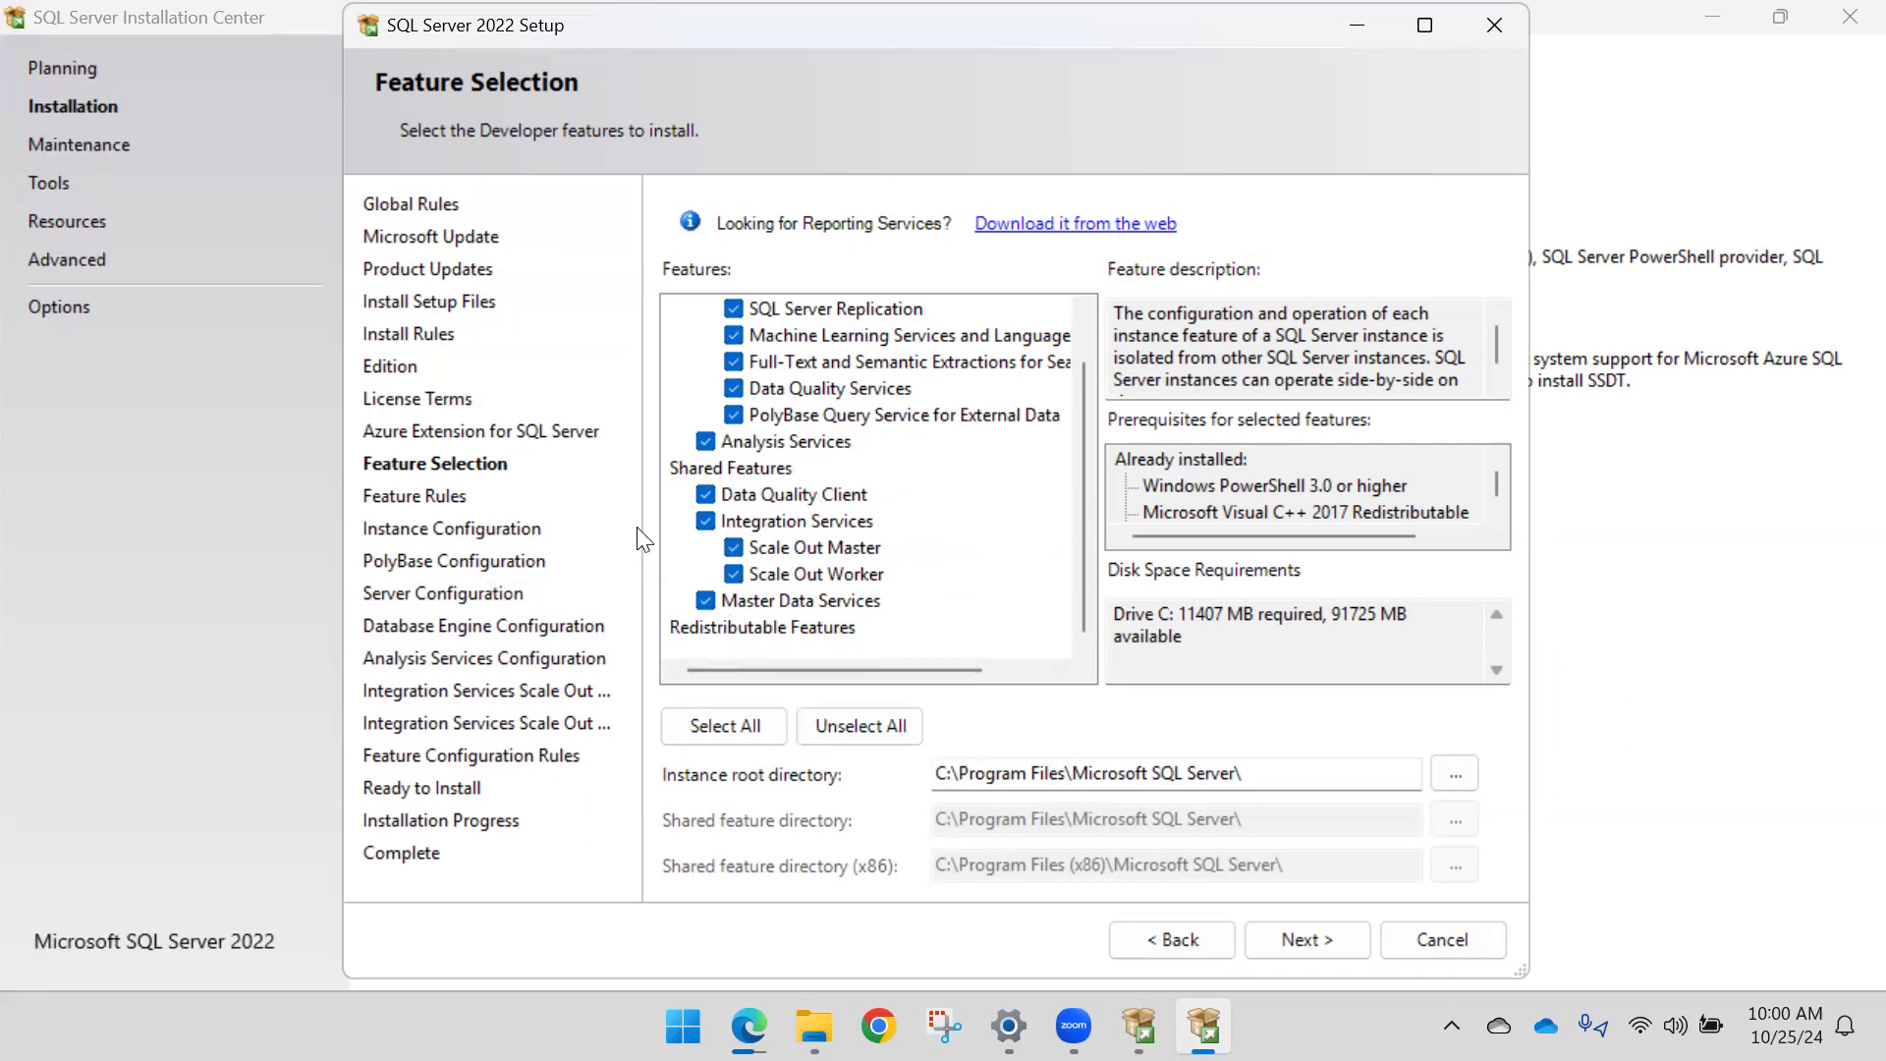
pyautogui.click(734, 416)
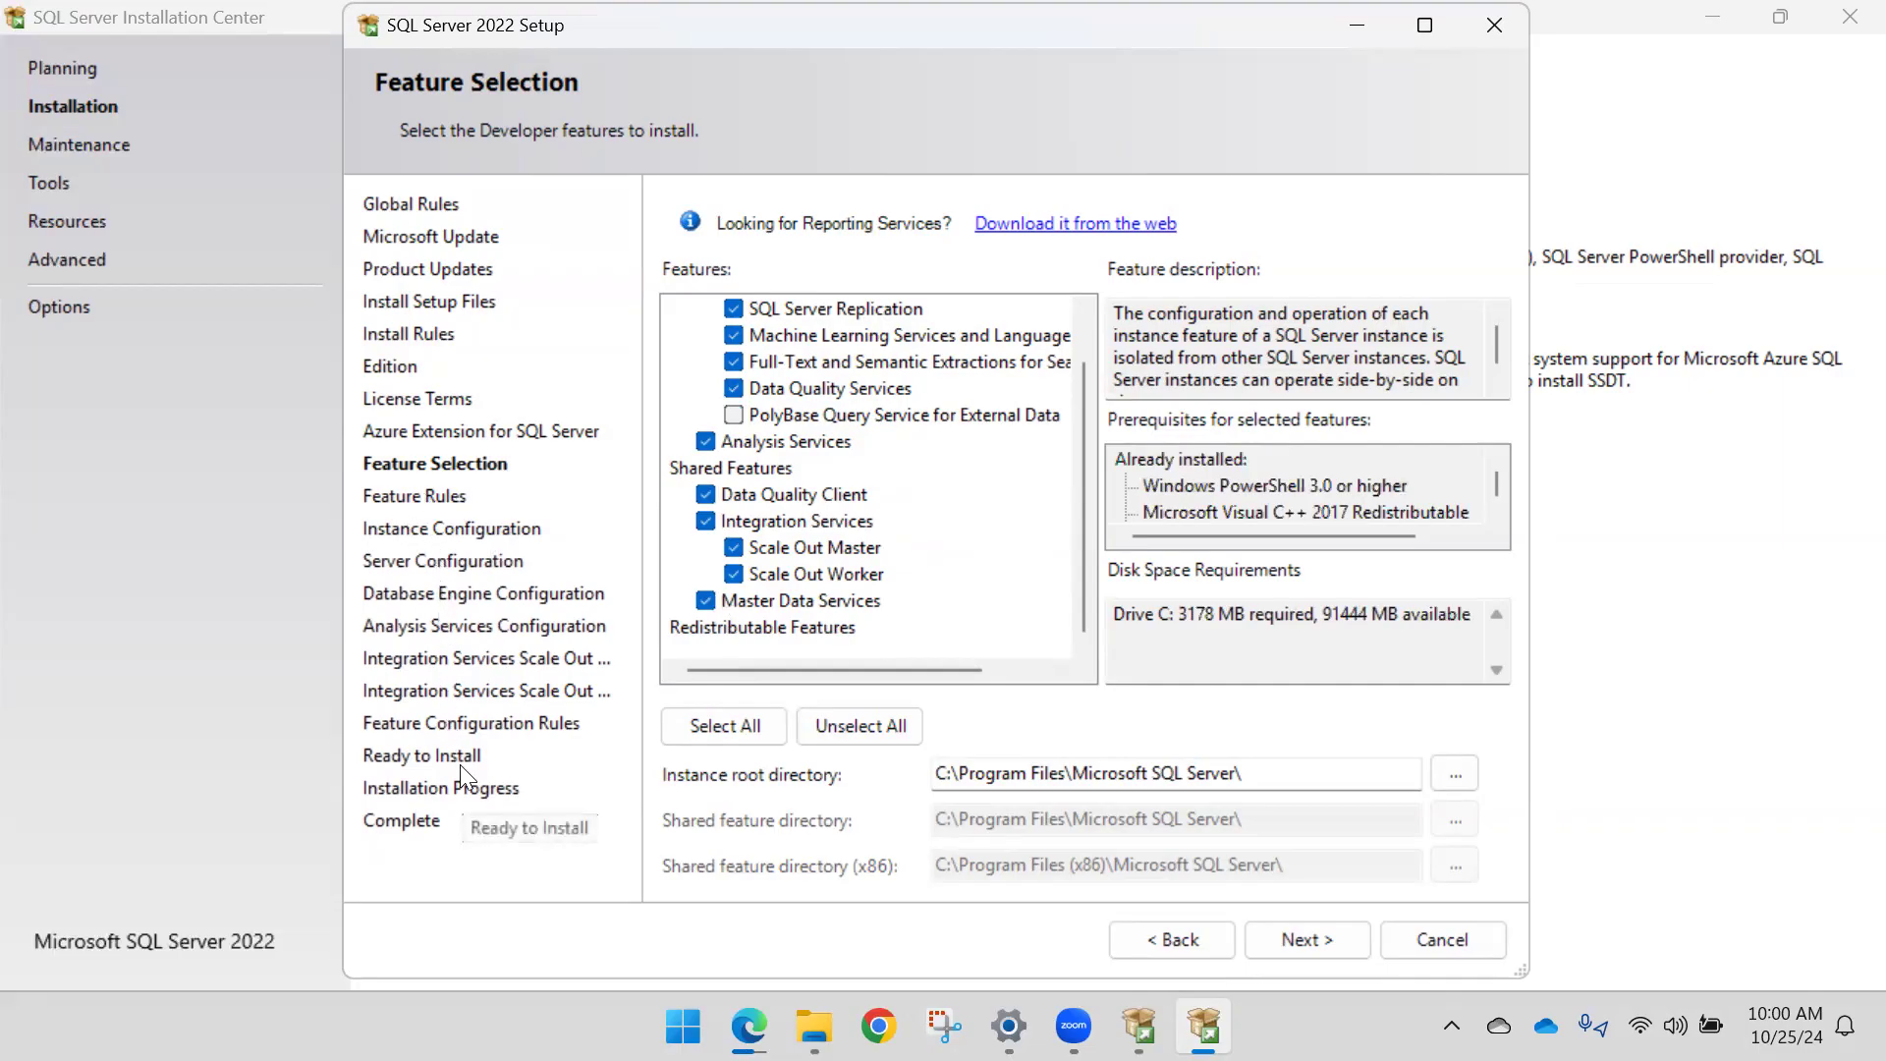
# Step: Exclude Scale Out Master and Scale Out Worker from Integration Services and continue to Instance Configuration
pyautogui.click(733, 548)
pyautogui.click(734, 573)
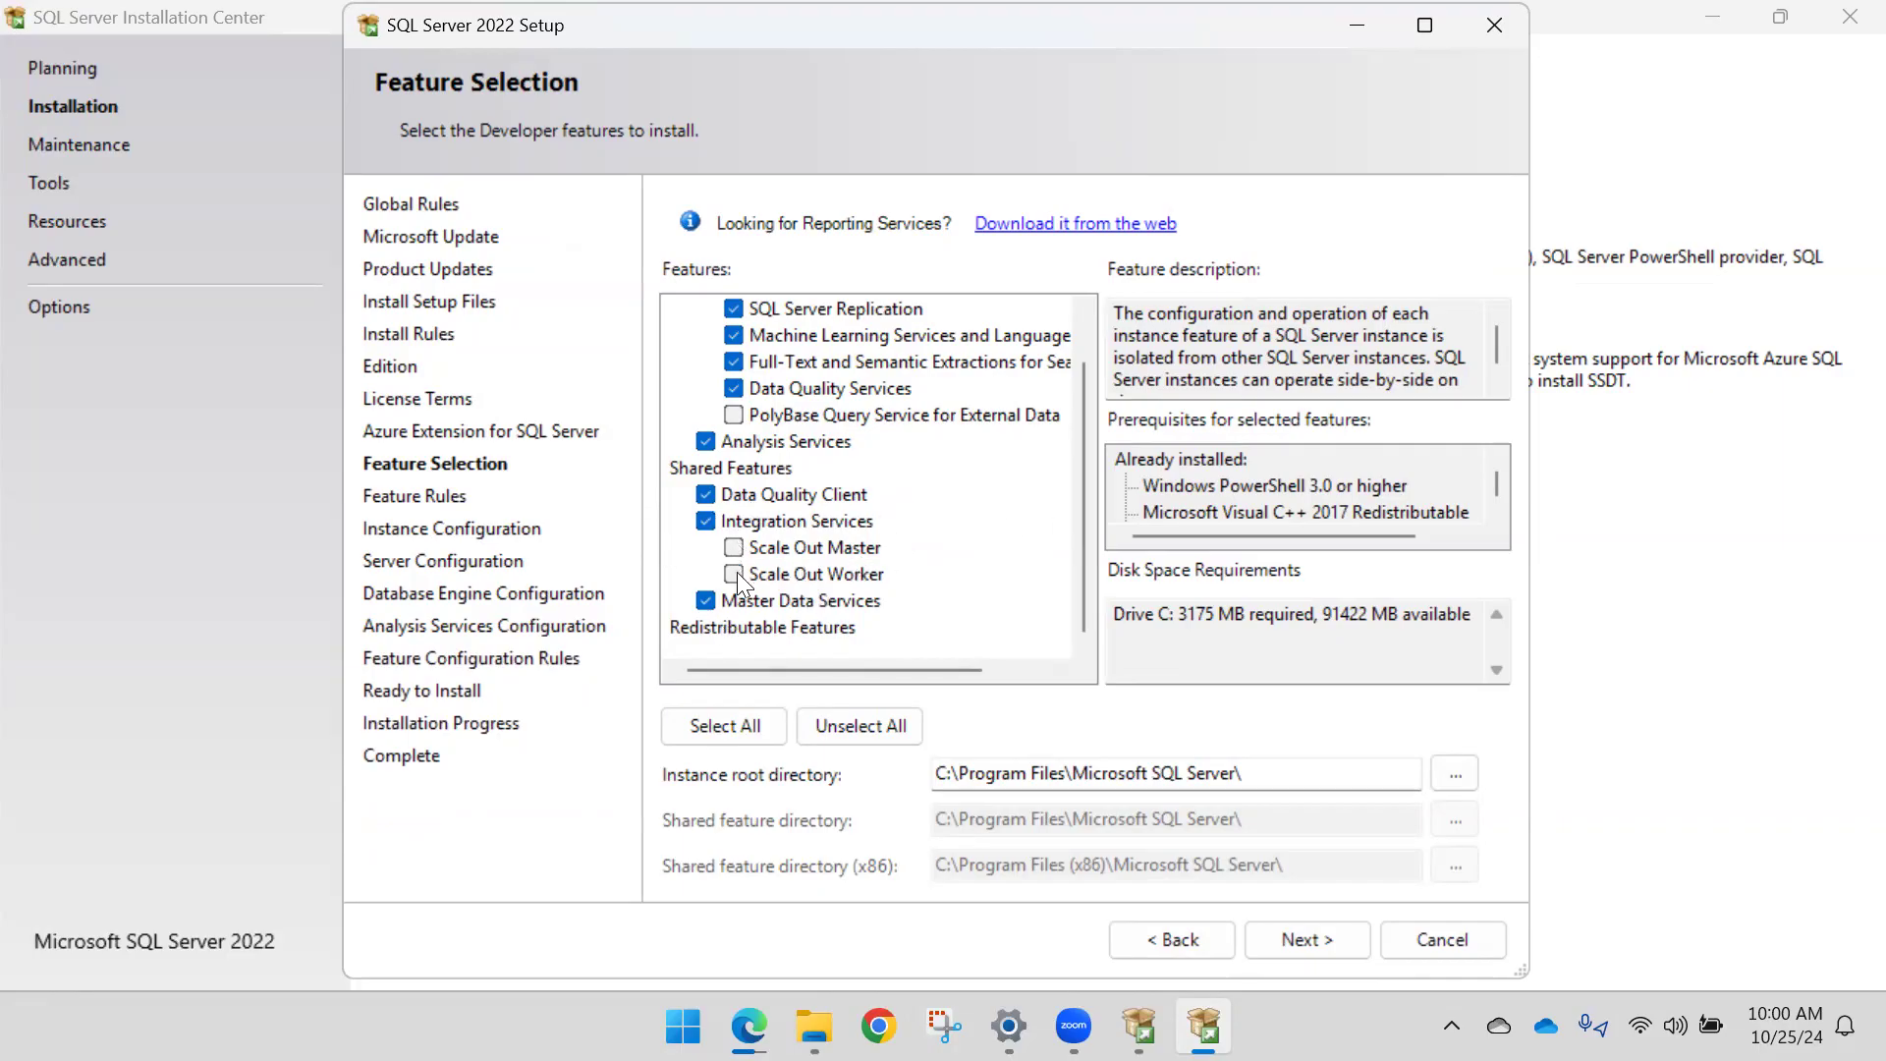
pyautogui.click(706, 494)
pyautogui.click(707, 493)
pyautogui.click(706, 599)
pyautogui.click(705, 600)
pyautogui.scroll(1, 817, 550)
pyautogui.scroll(-1, 864, 511)
pyautogui.click(1309, 938)
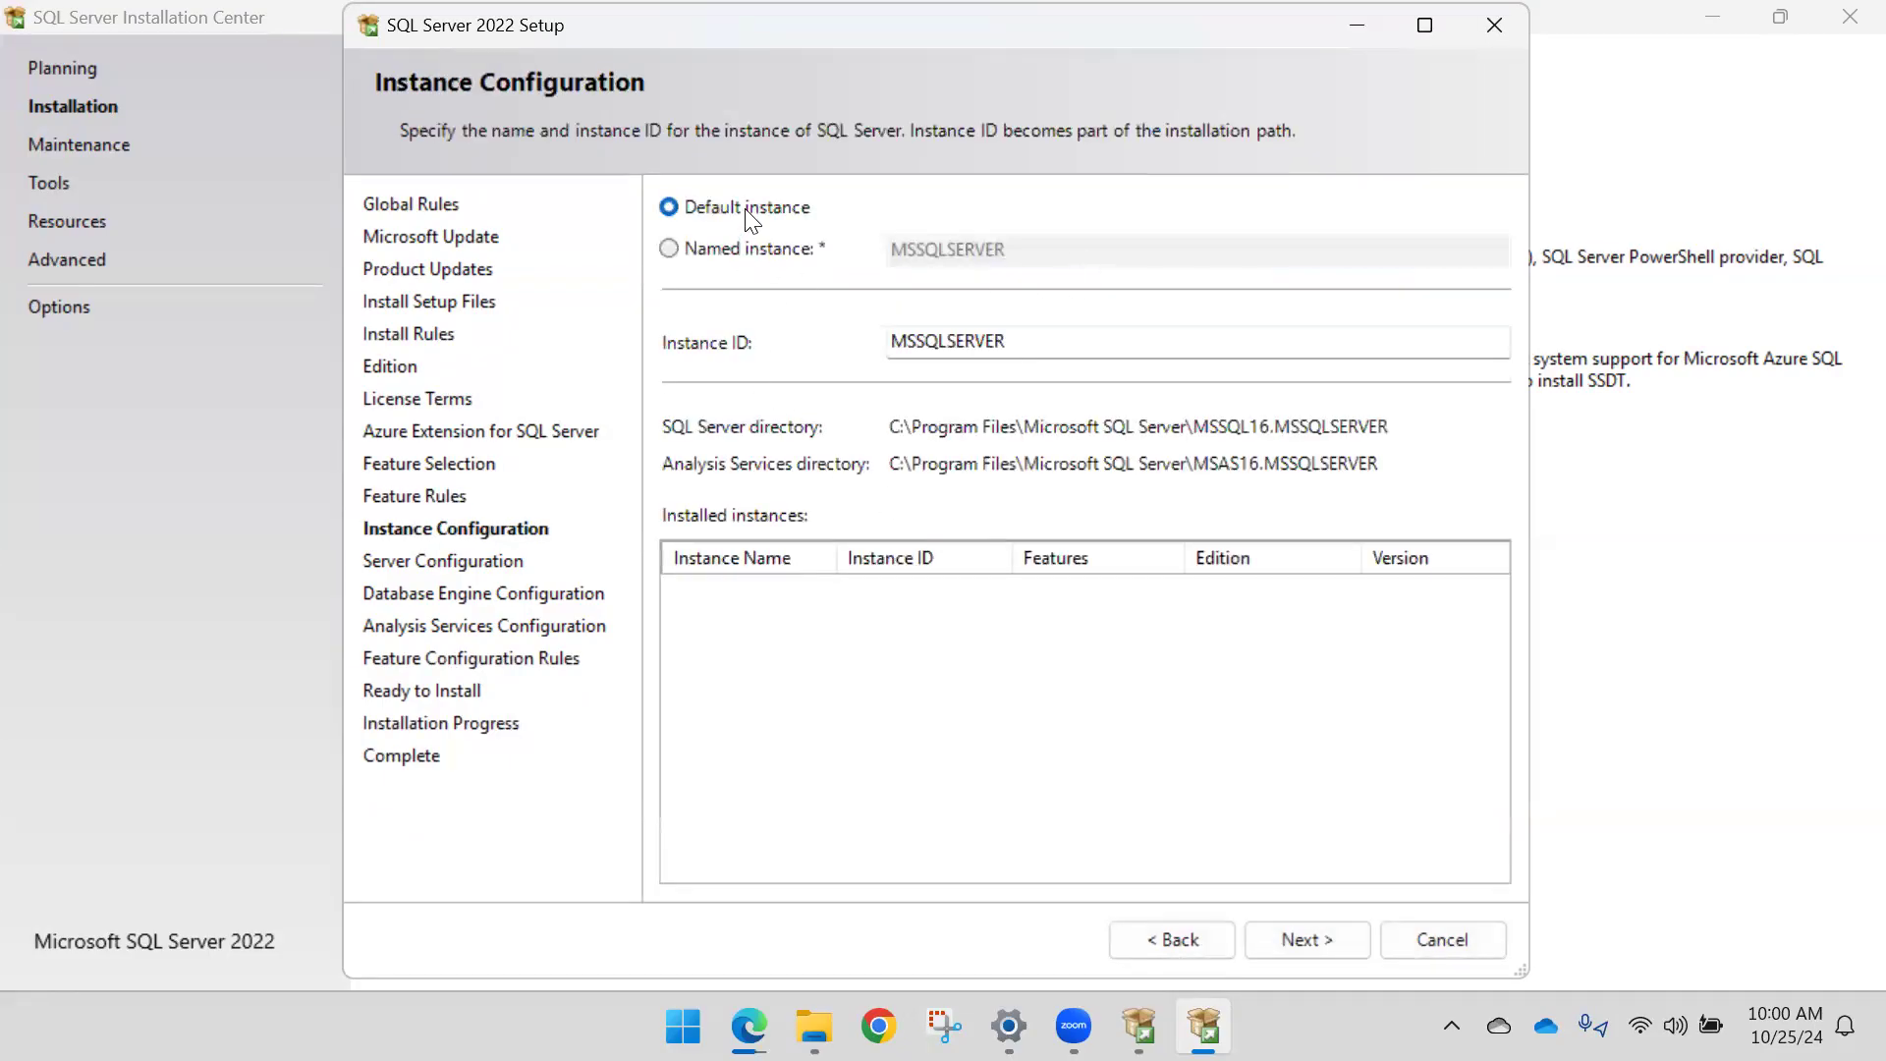
# Step: Choose the default instance instead of a named instance and continue to Server Configuration
pyautogui.click(713, 261)
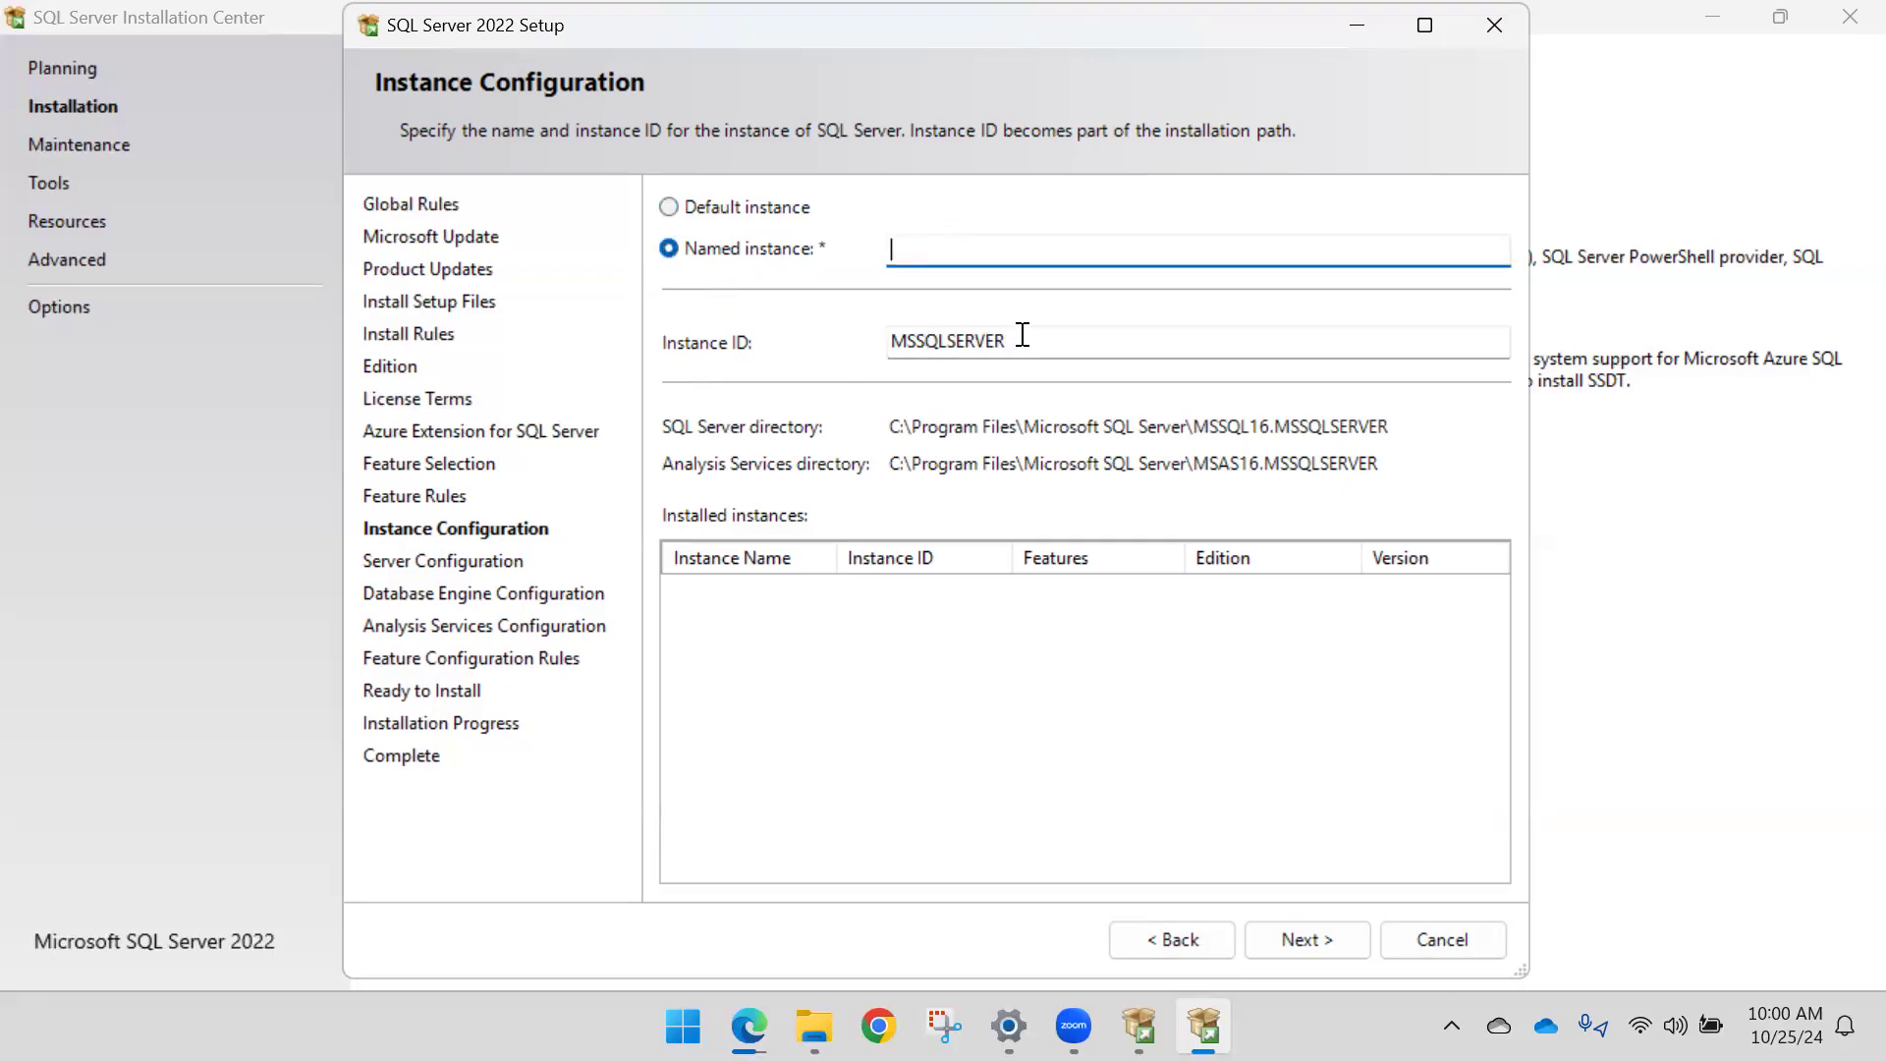
pyautogui.click(766, 214)
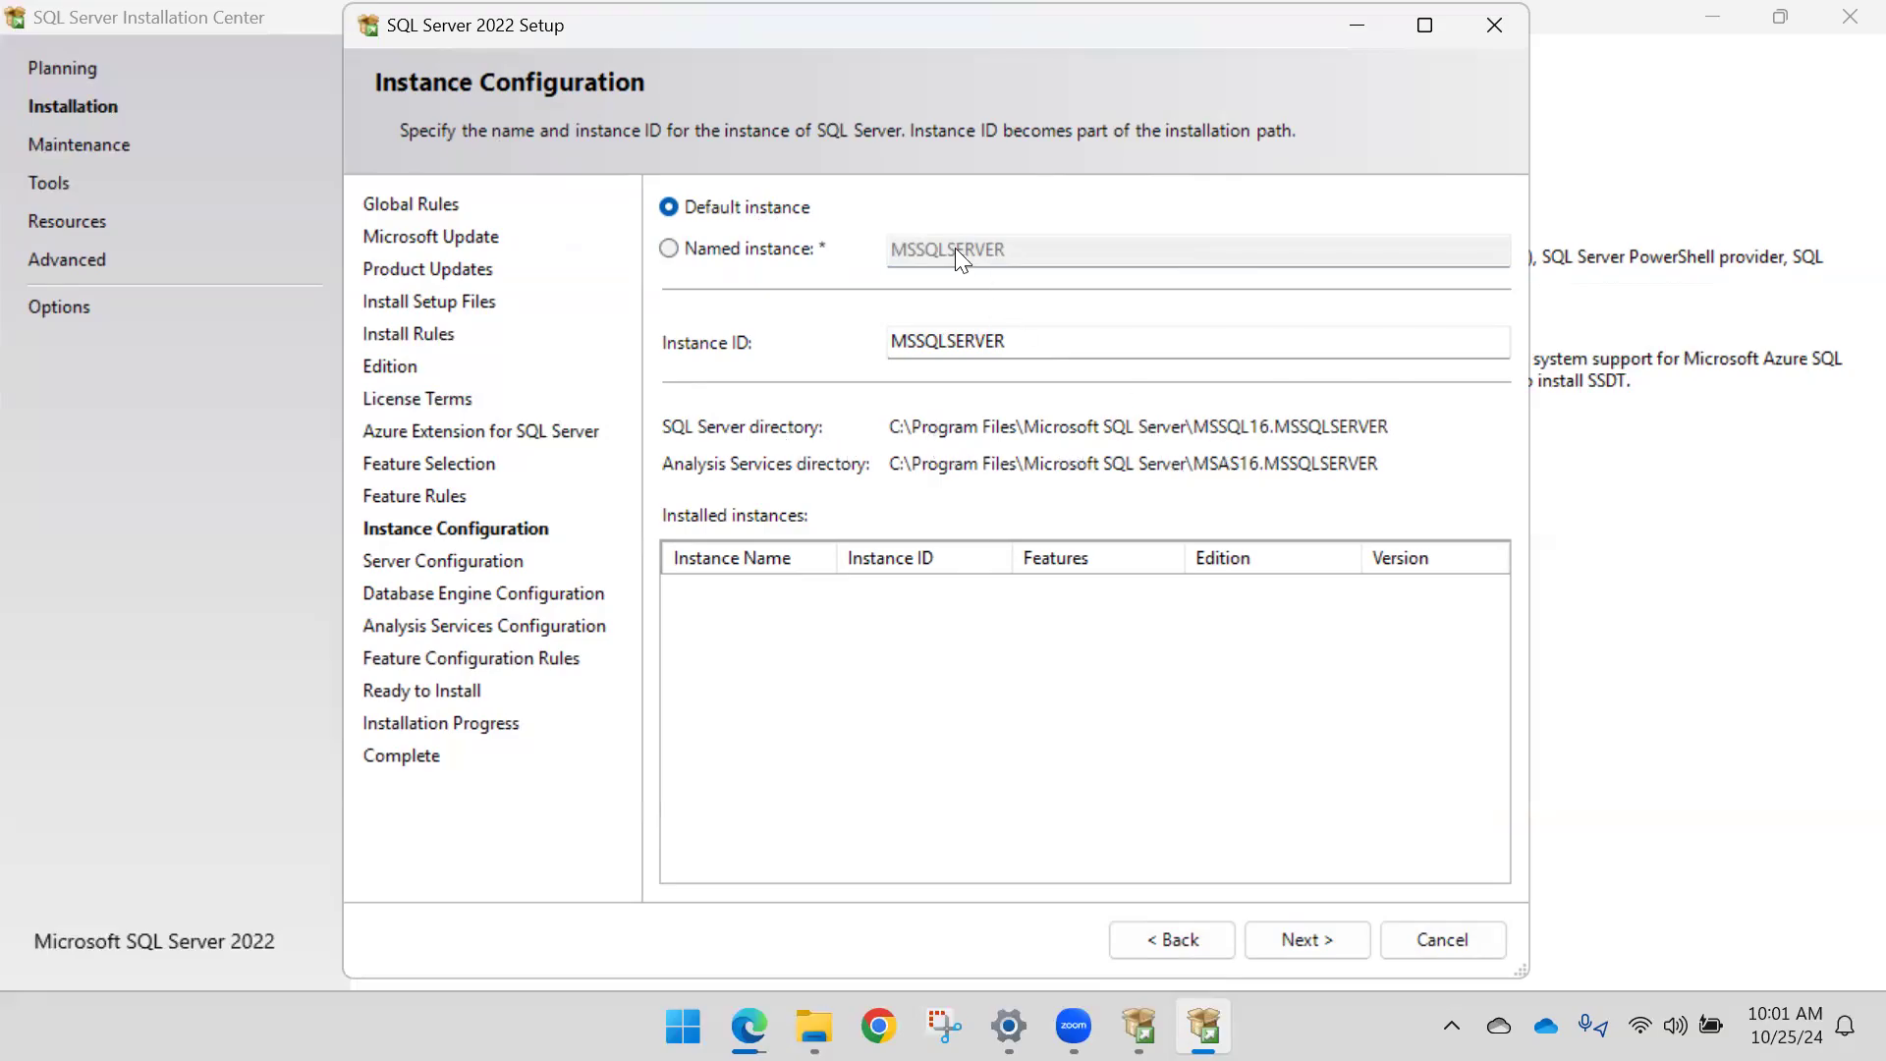
pyautogui.click(716, 249)
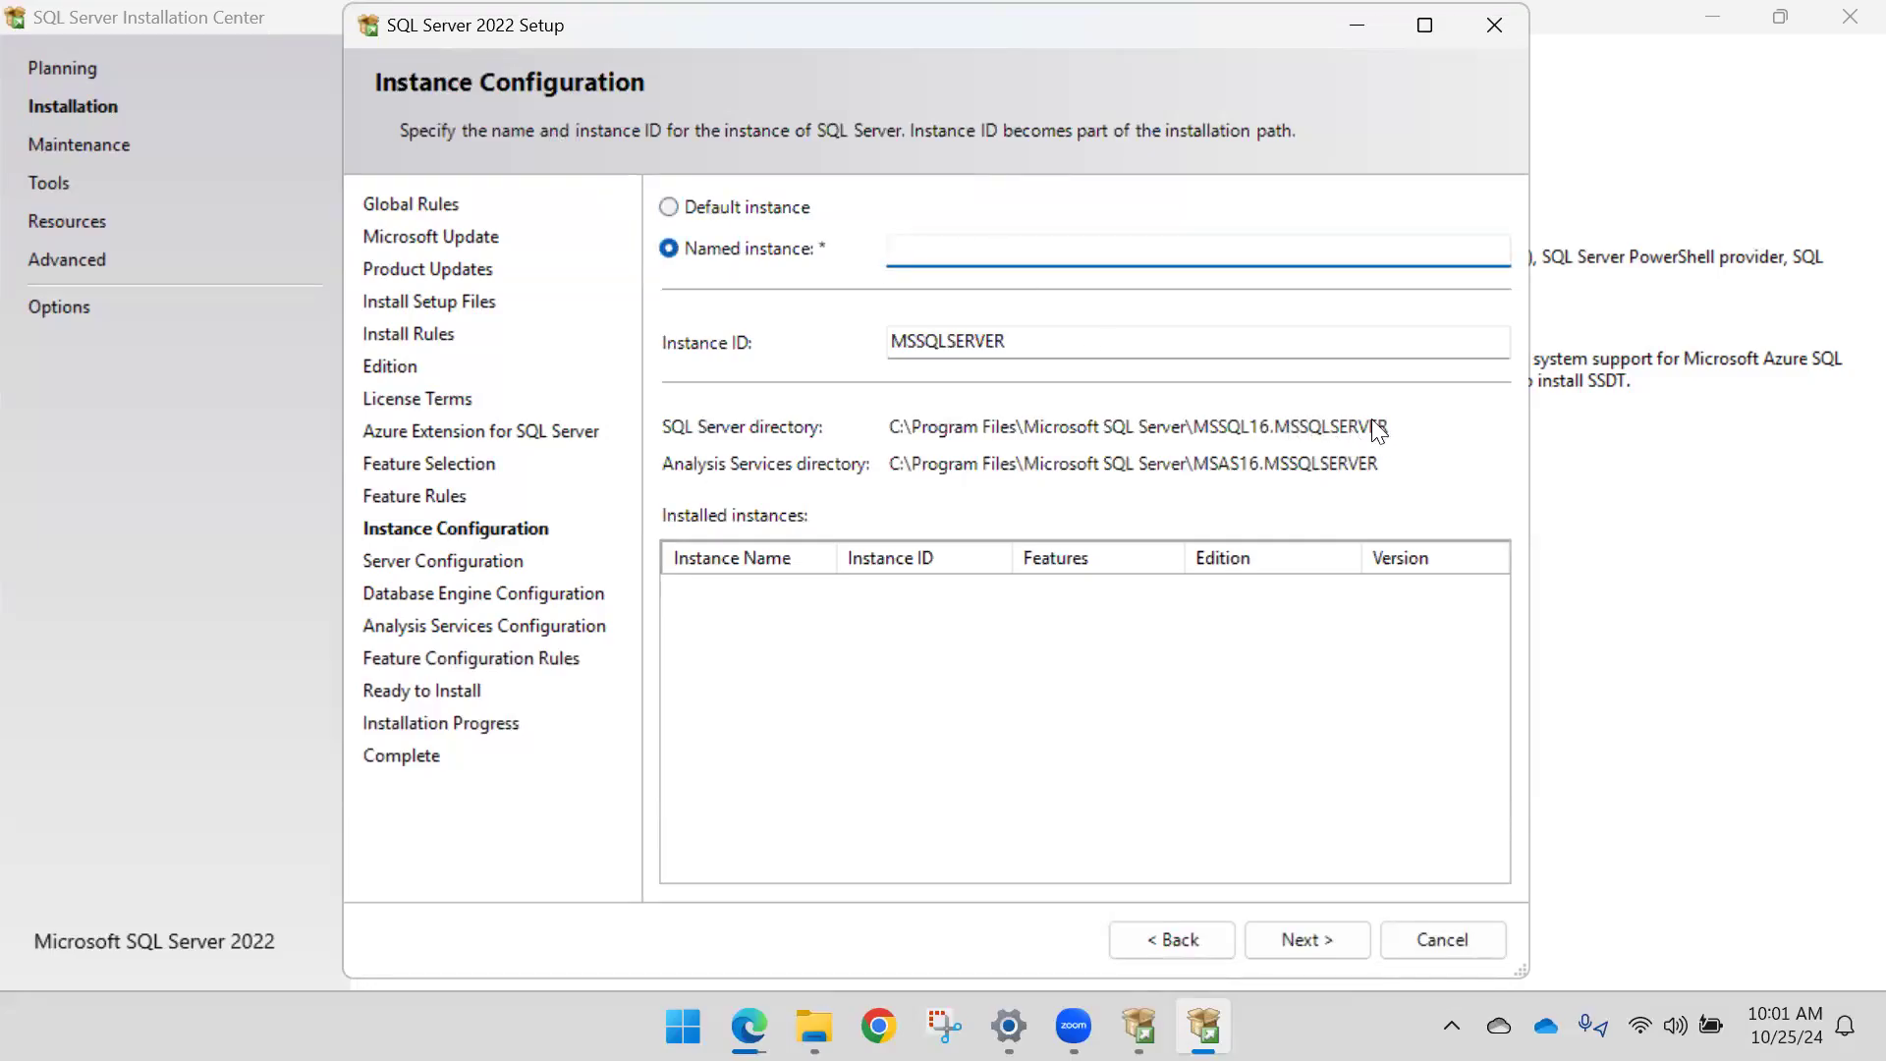
pyautogui.click(745, 208)
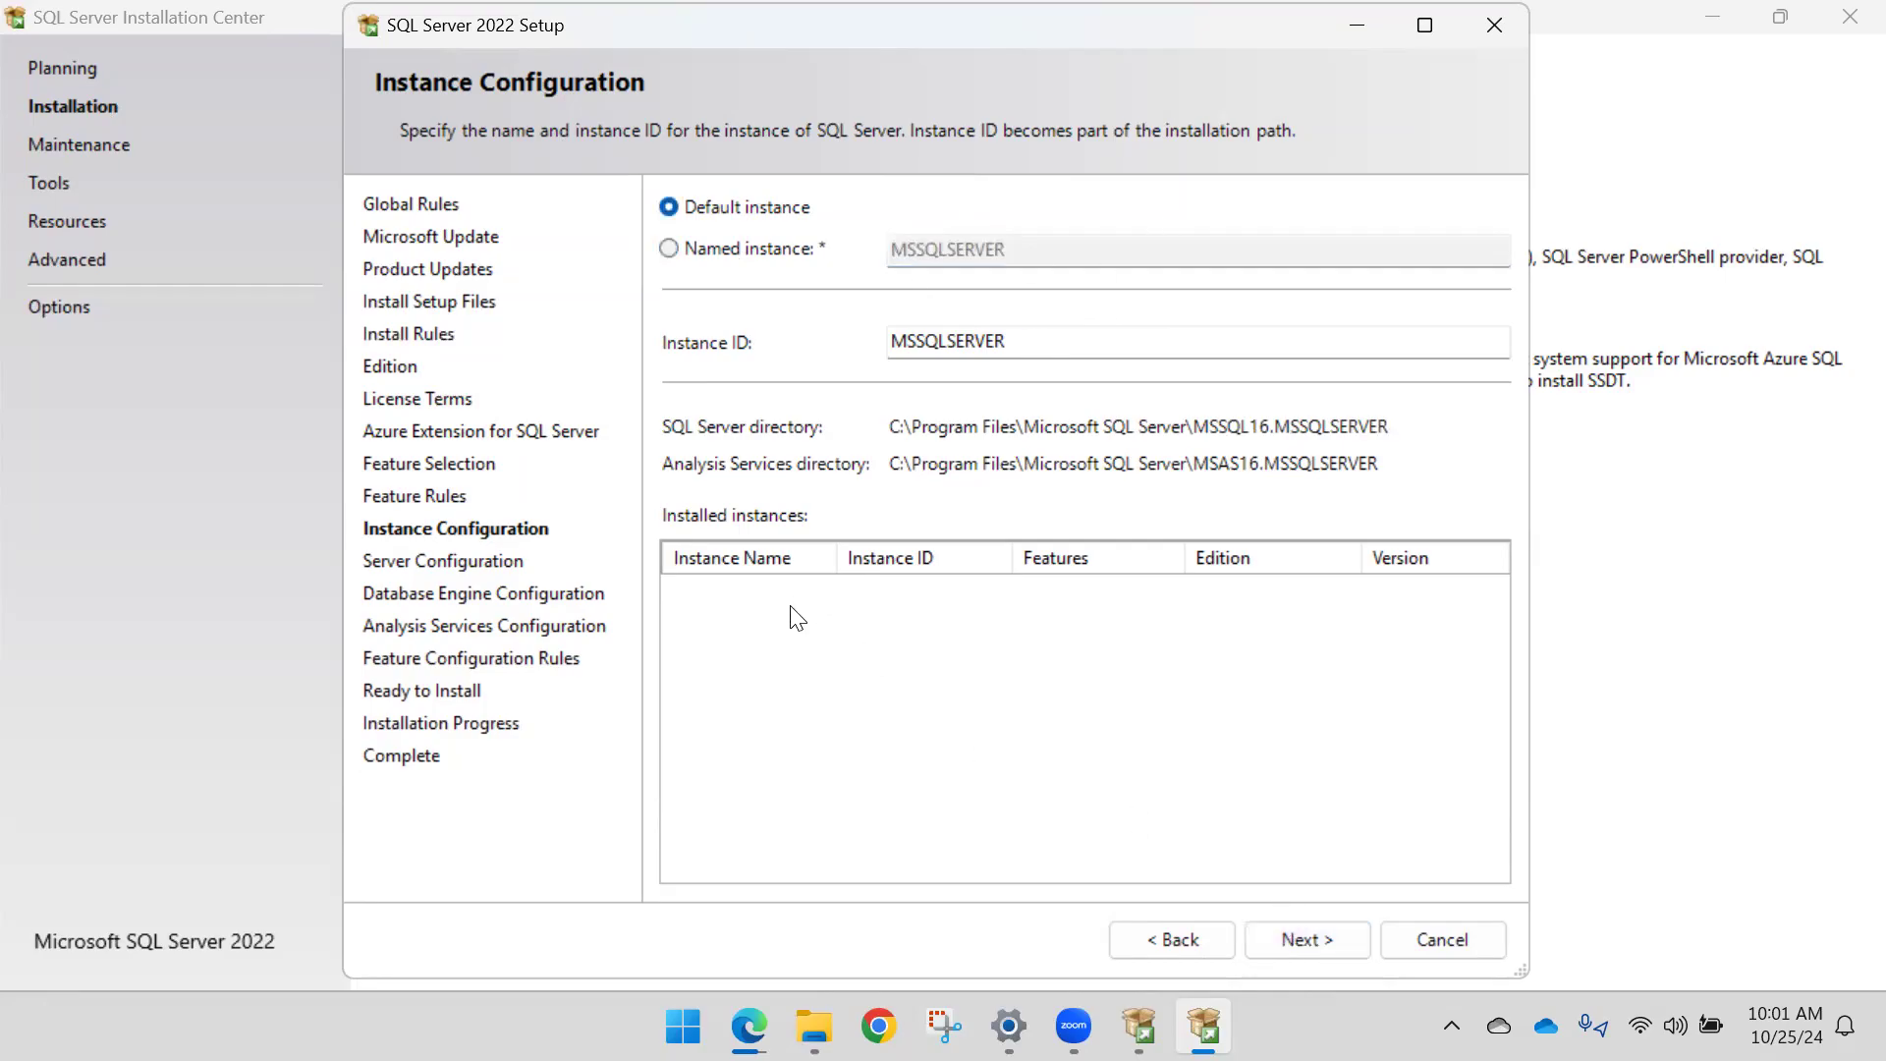
pyautogui.click(1306, 939)
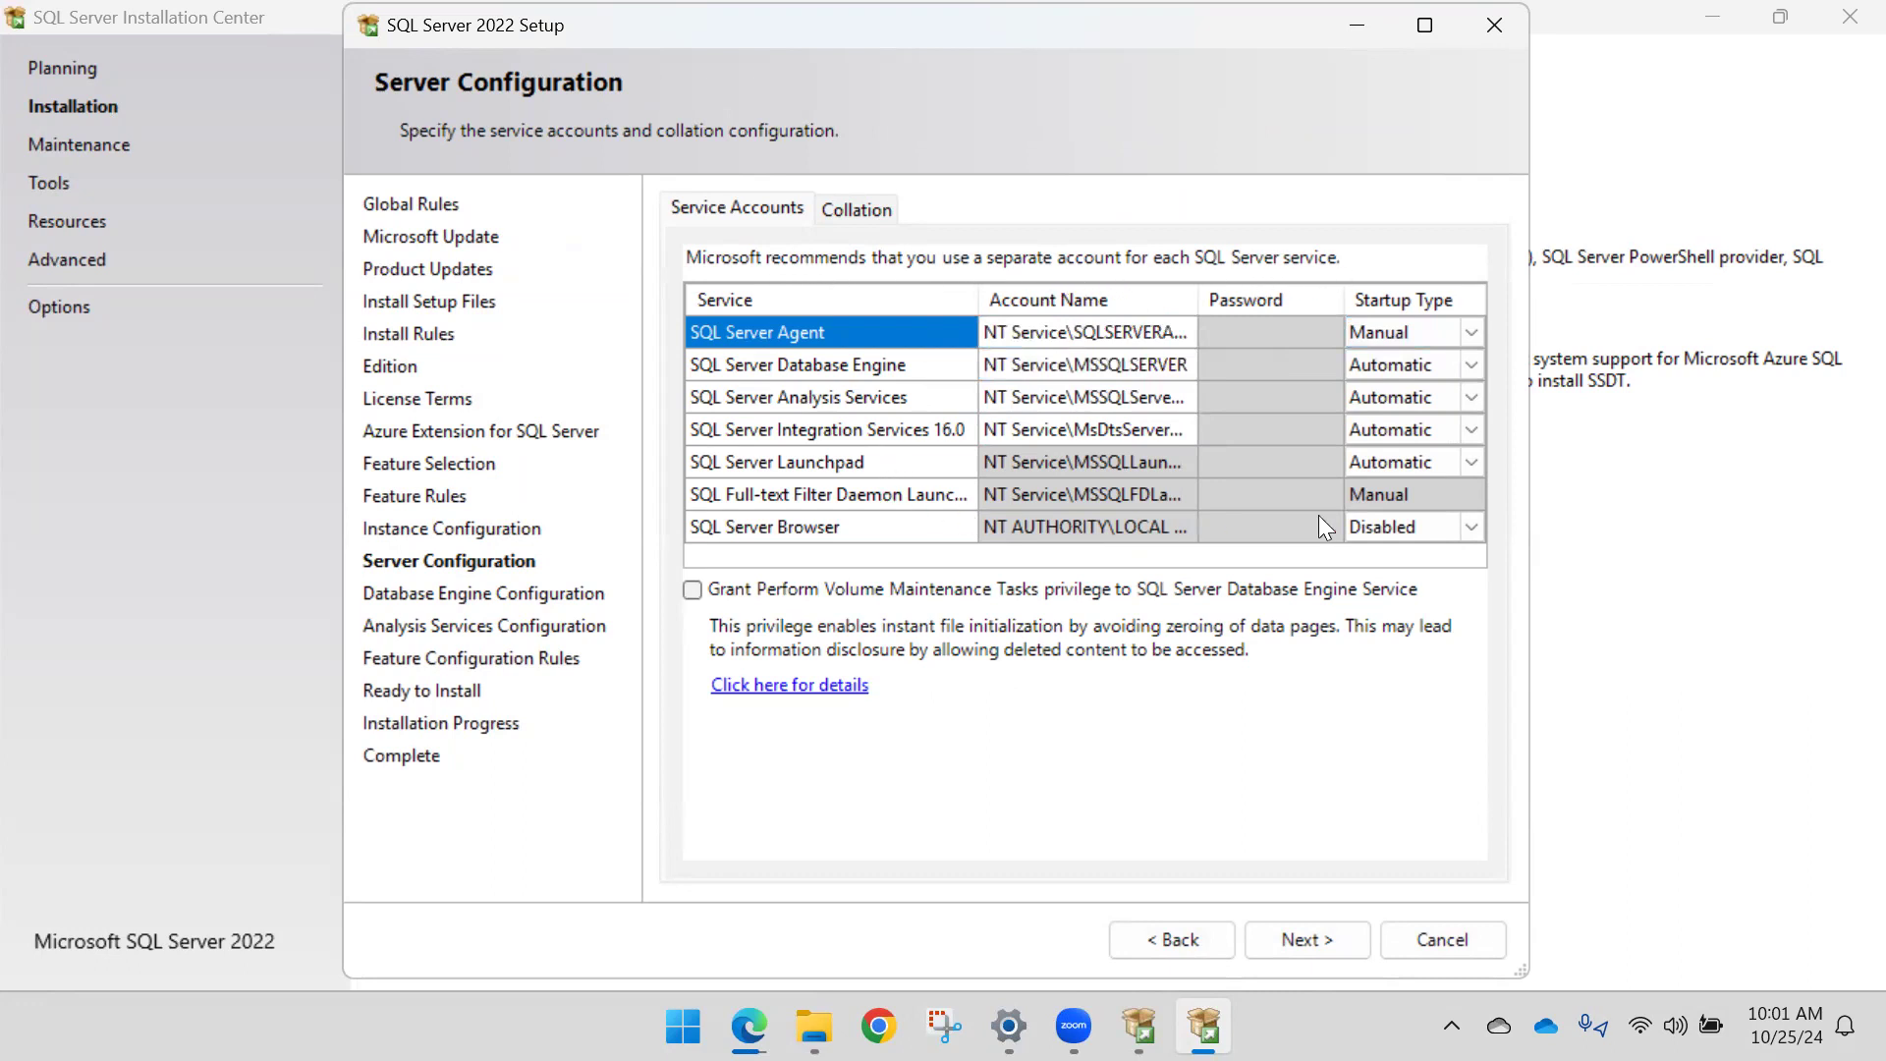
# Step: Widen the Account Name column and examine the Database Engine and Analysis Services service accounts
pyautogui.moveTo(1199, 301)
pyautogui.mouseDown()
pyautogui.moveTo(1280, 306)
pyautogui.moveTo(1199, 304)
pyautogui.moveTo(1215, 303)
pyautogui.mouseUp()
pyautogui.click(1242, 324)
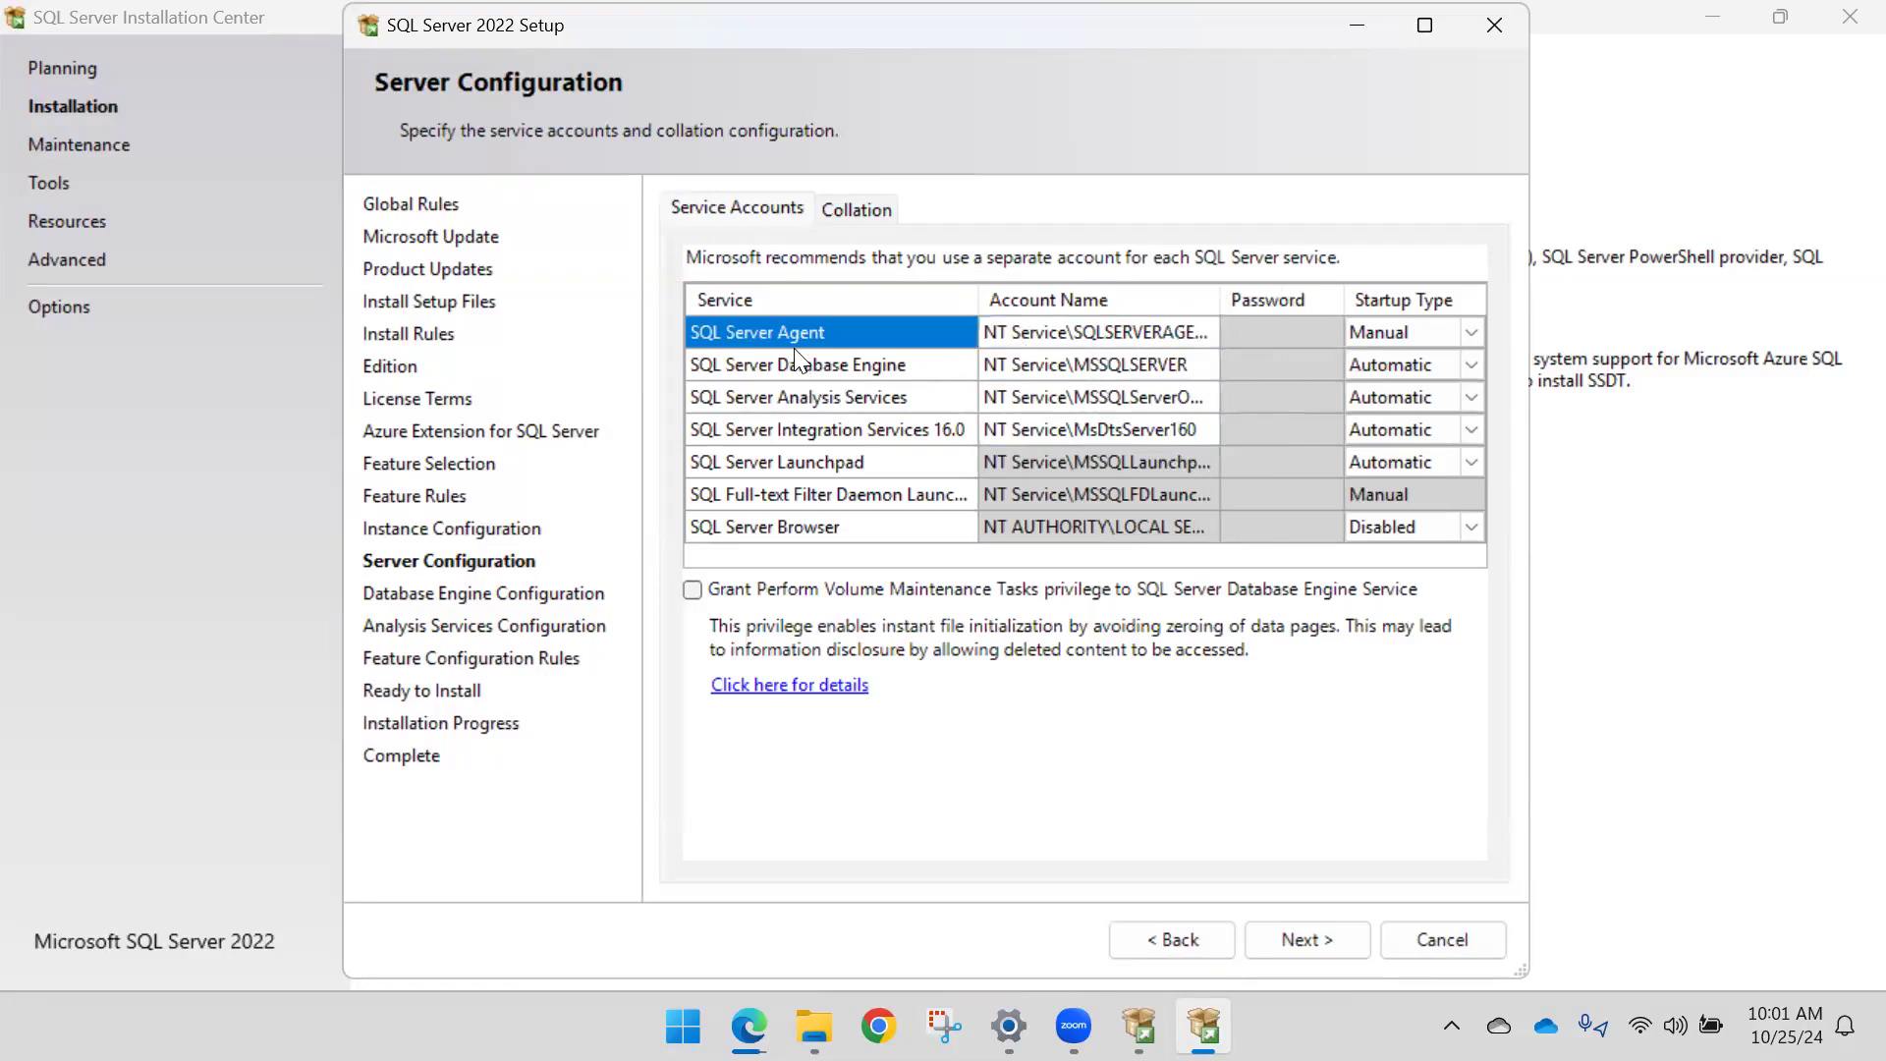
pyautogui.click(830, 364)
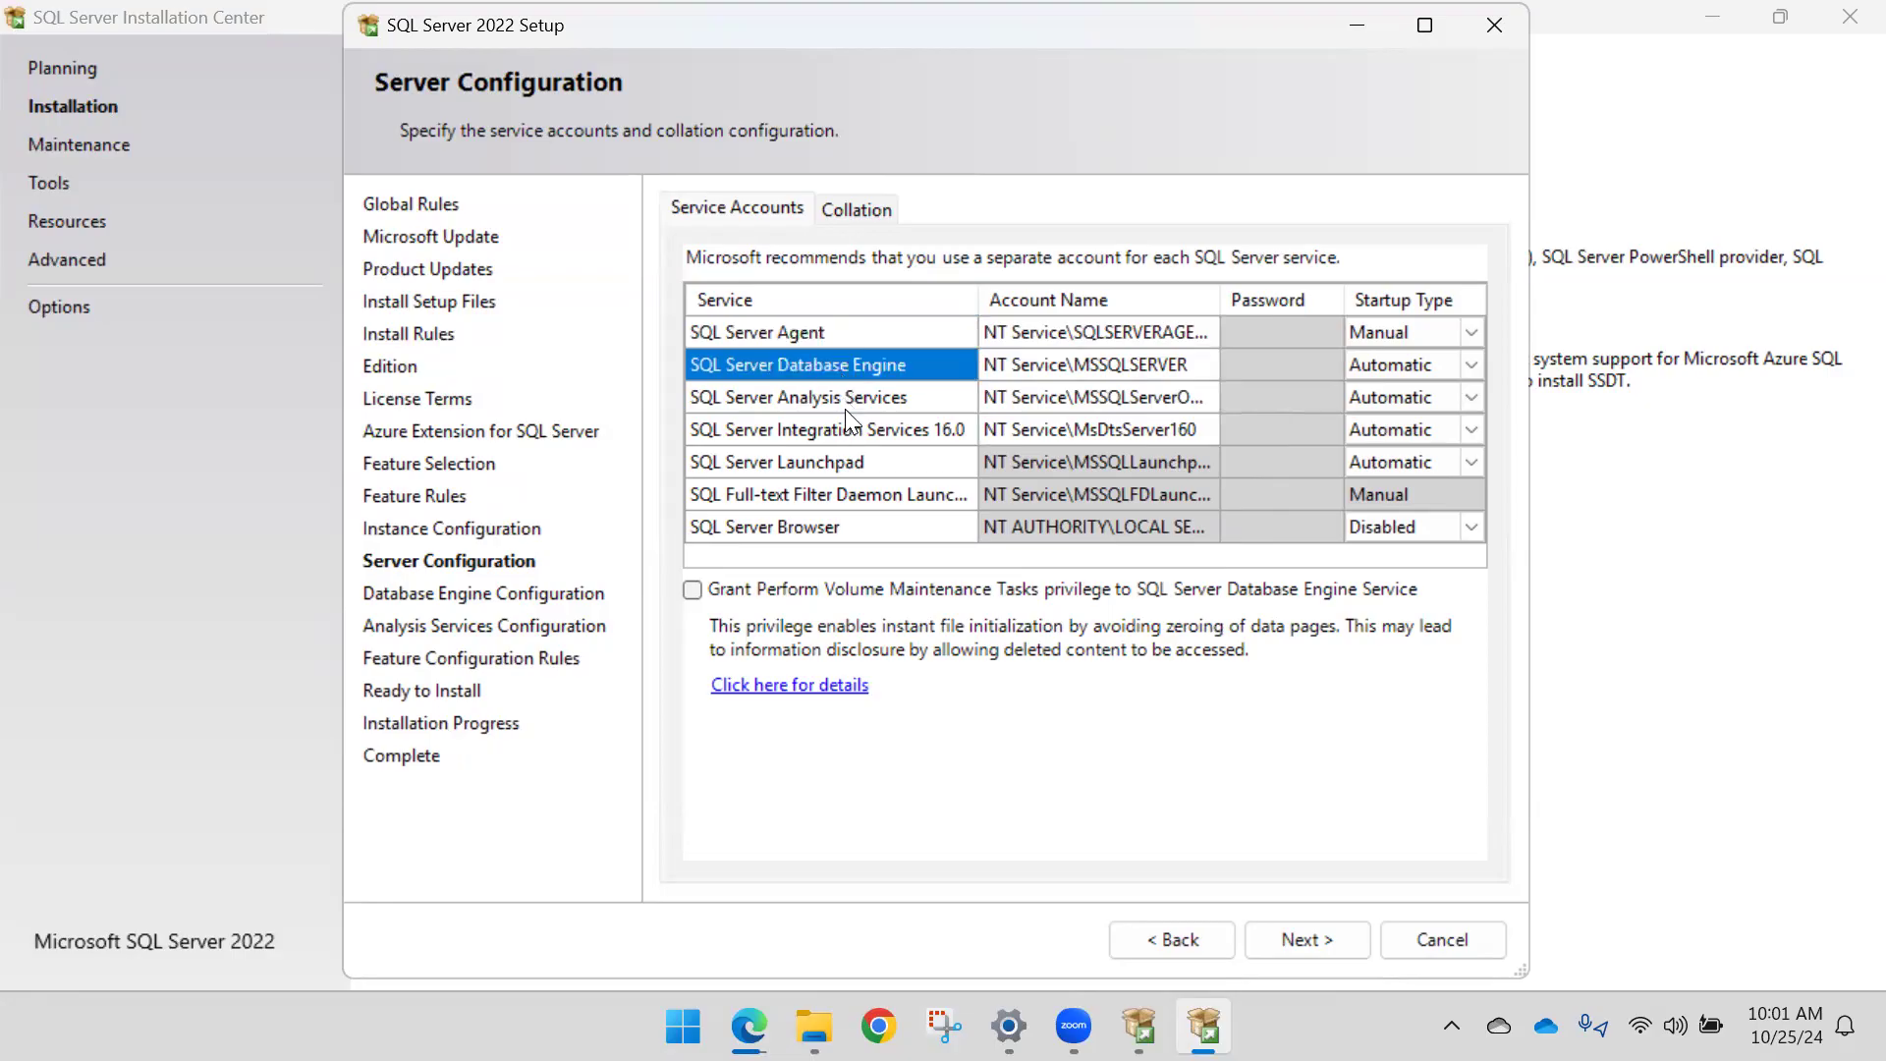
pyautogui.click(845, 403)
pyautogui.click(1155, 397)
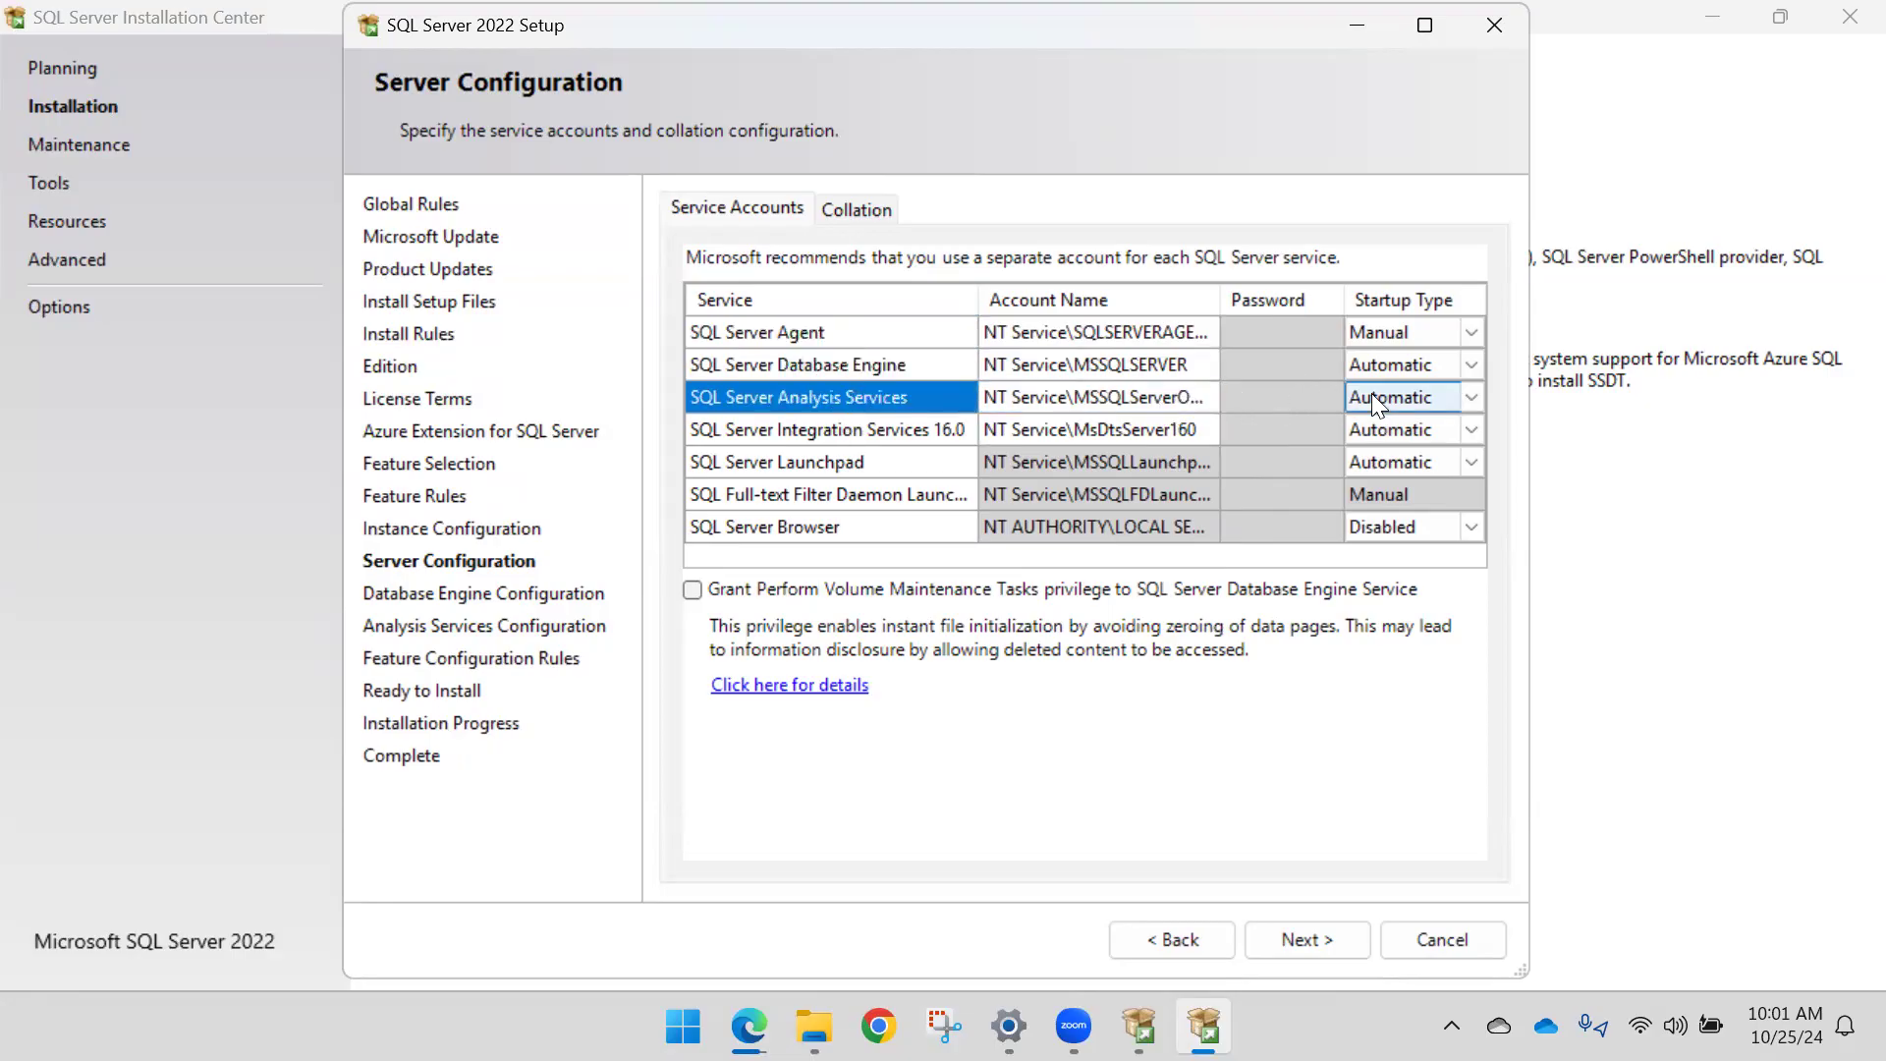
pyautogui.click(1472, 395)
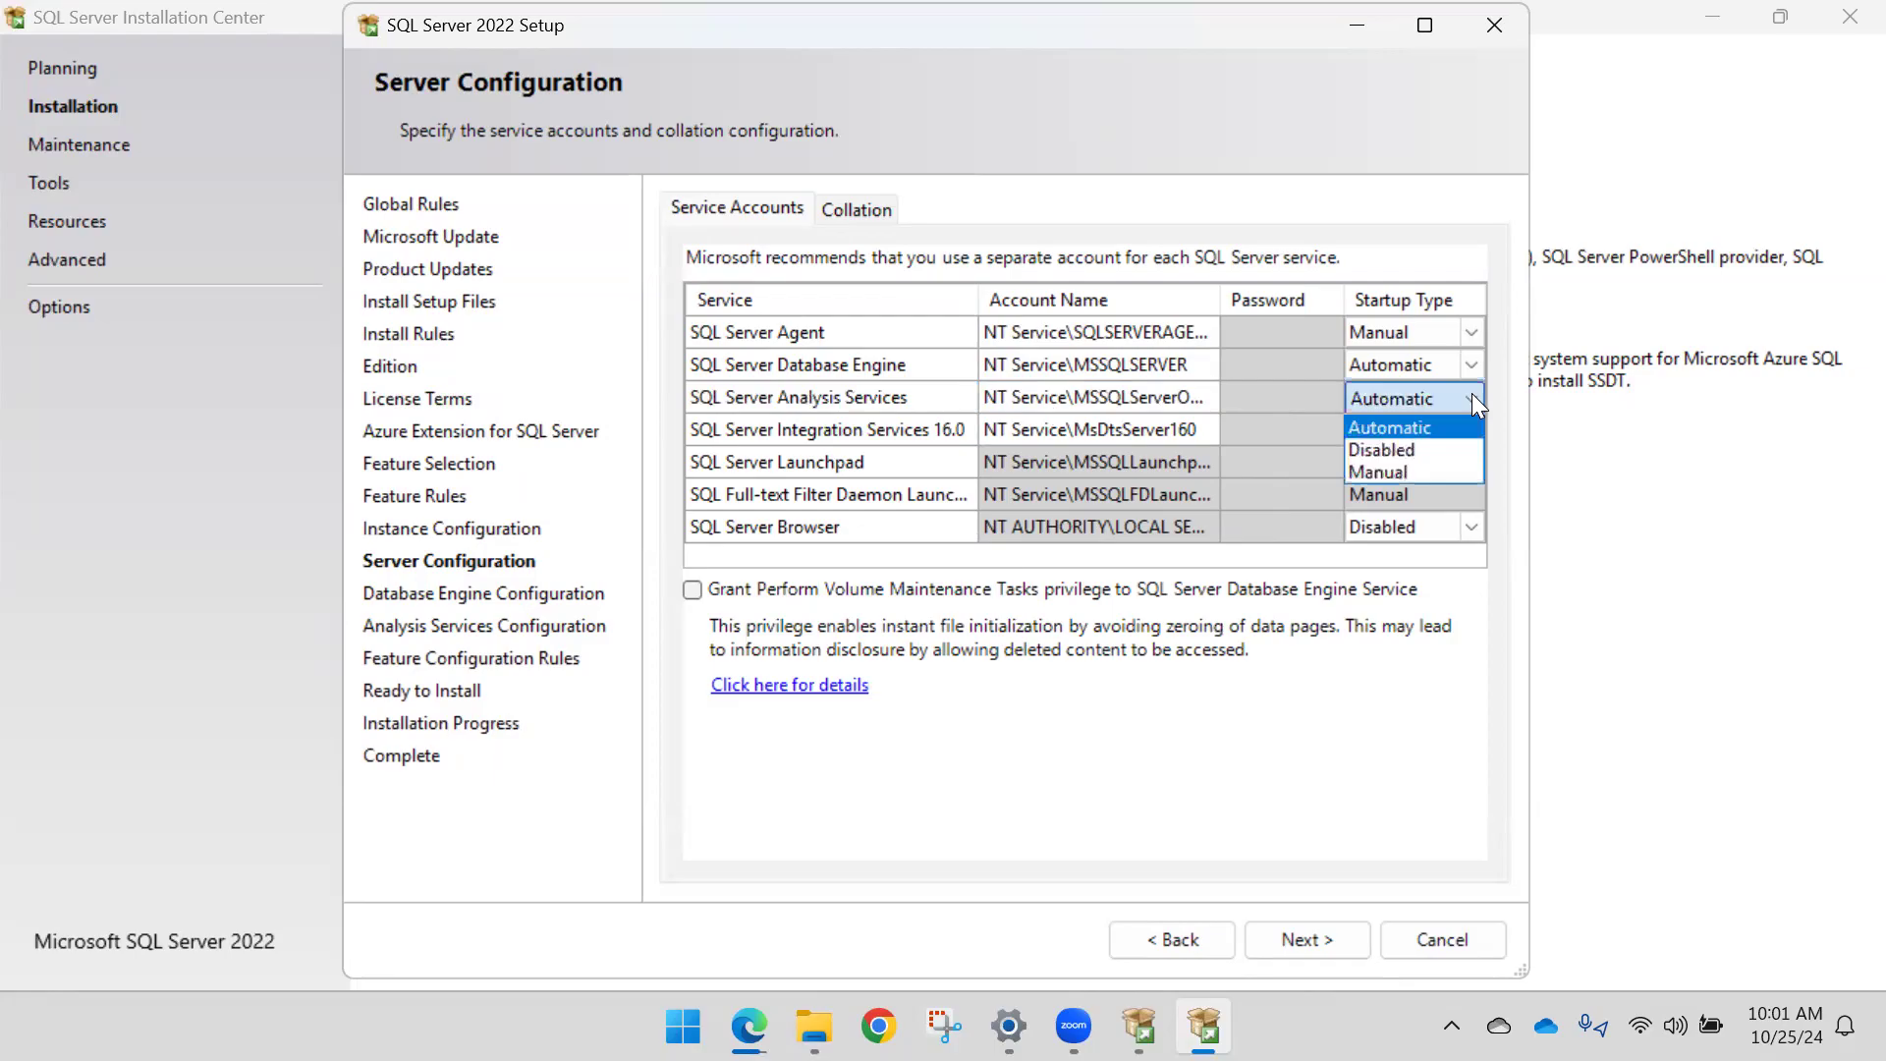
pyautogui.click(1471, 398)
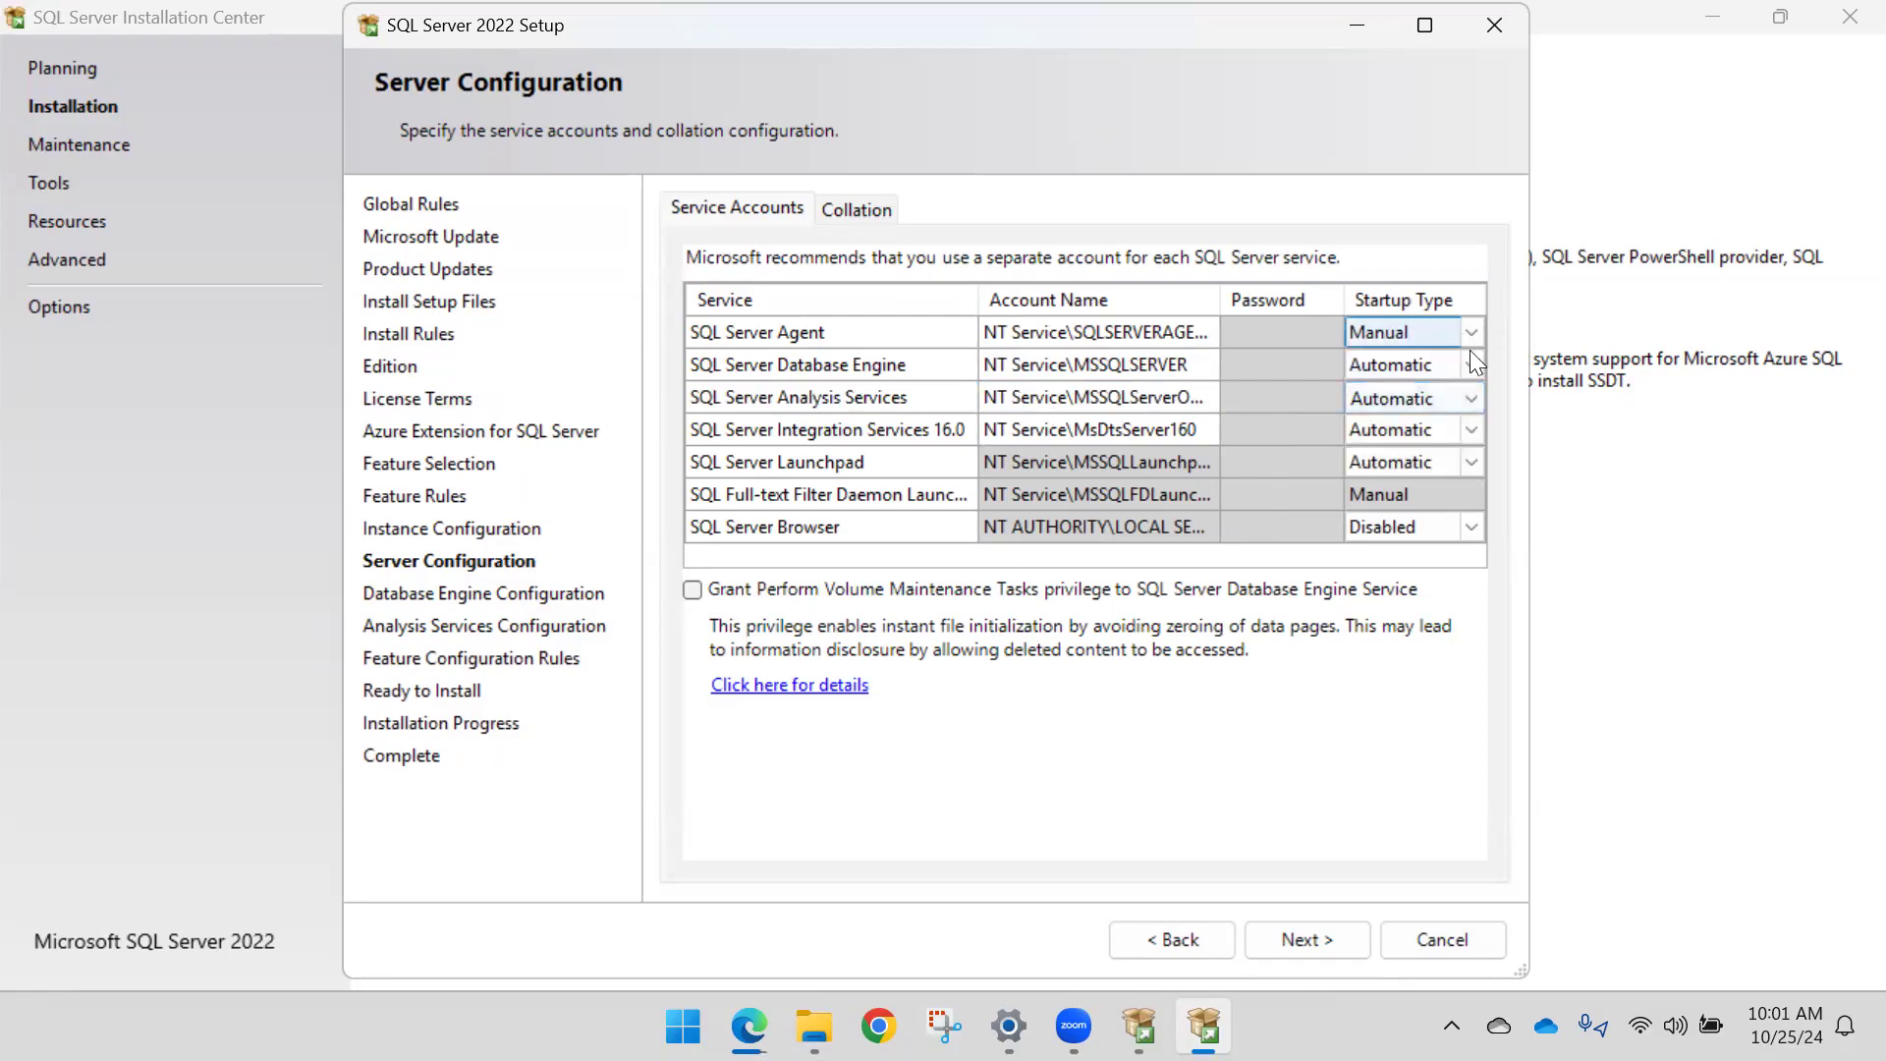
pyautogui.click(1470, 401)
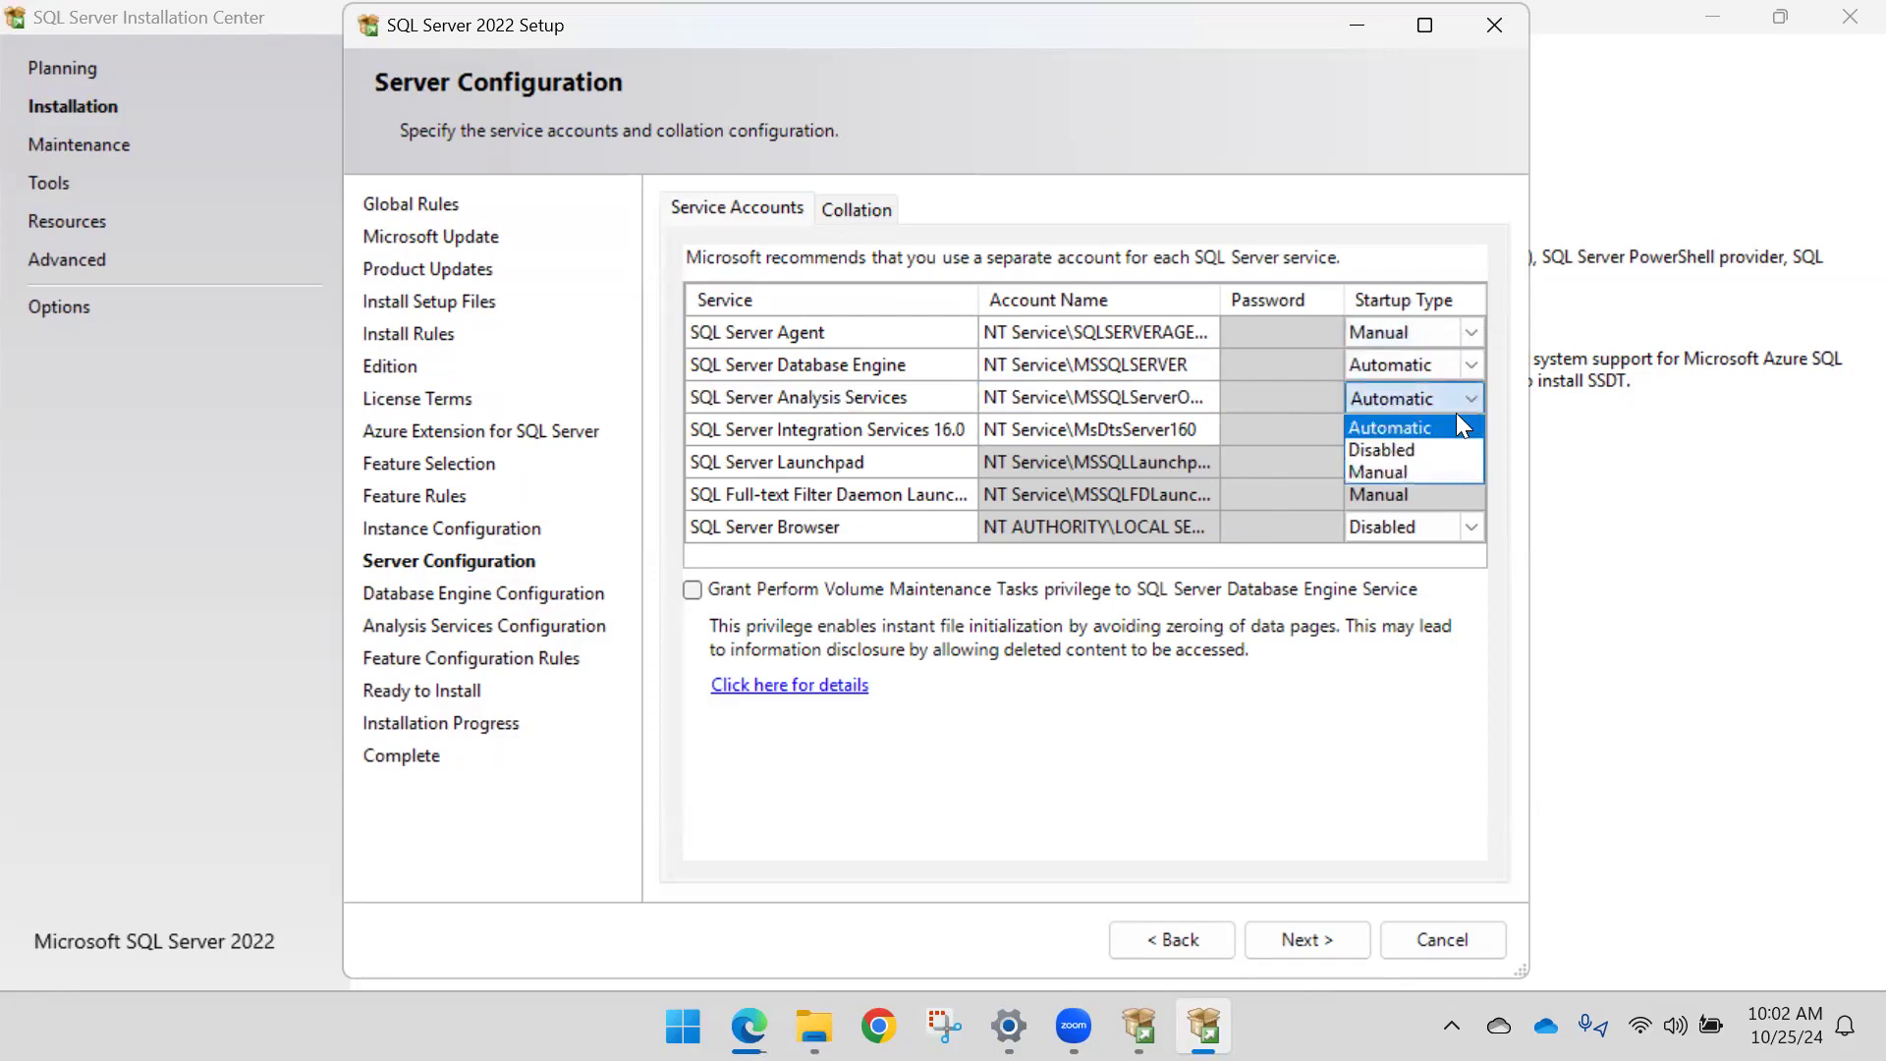
pyautogui.click(1434, 473)
pyautogui.click(1469, 399)
pyautogui.click(1434, 428)
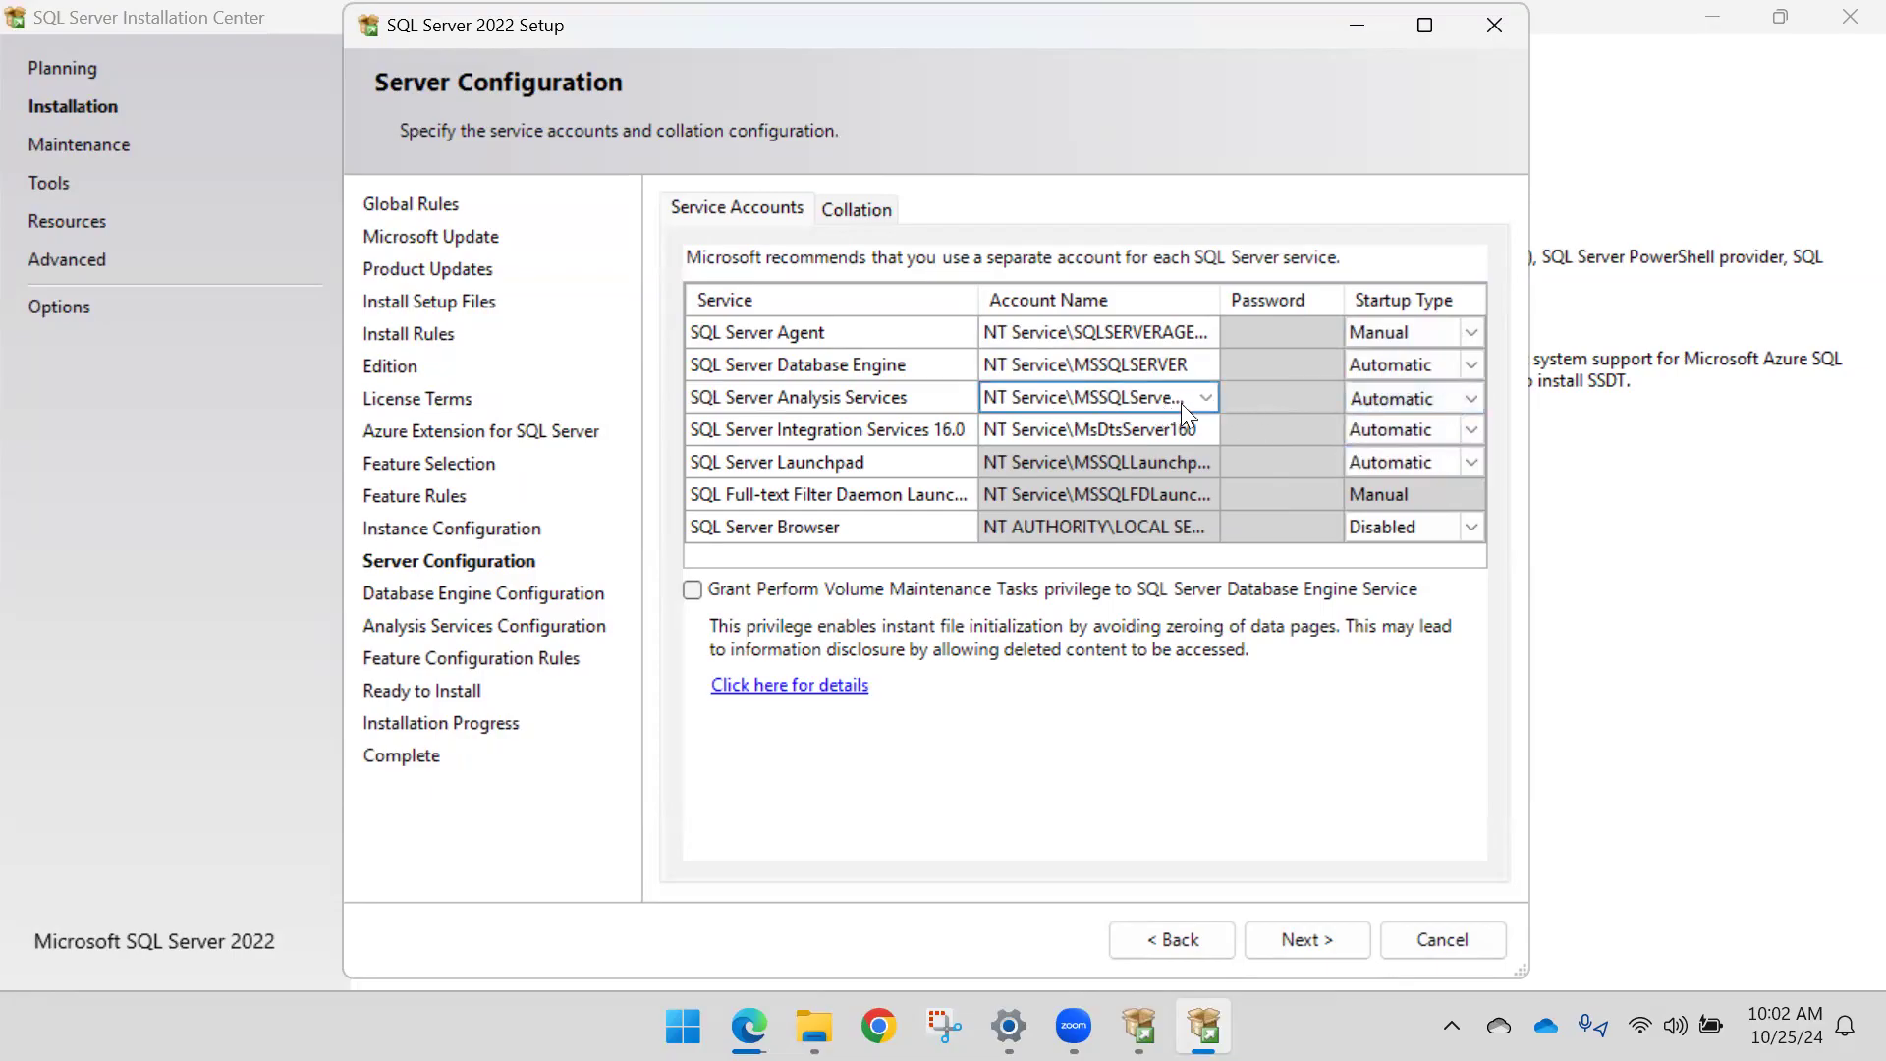
# Step: Review the service accounts and startup types, keep the defaults, and continue to Database Engine Configuration
pyautogui.click(1082, 425)
pyautogui.click(1134, 436)
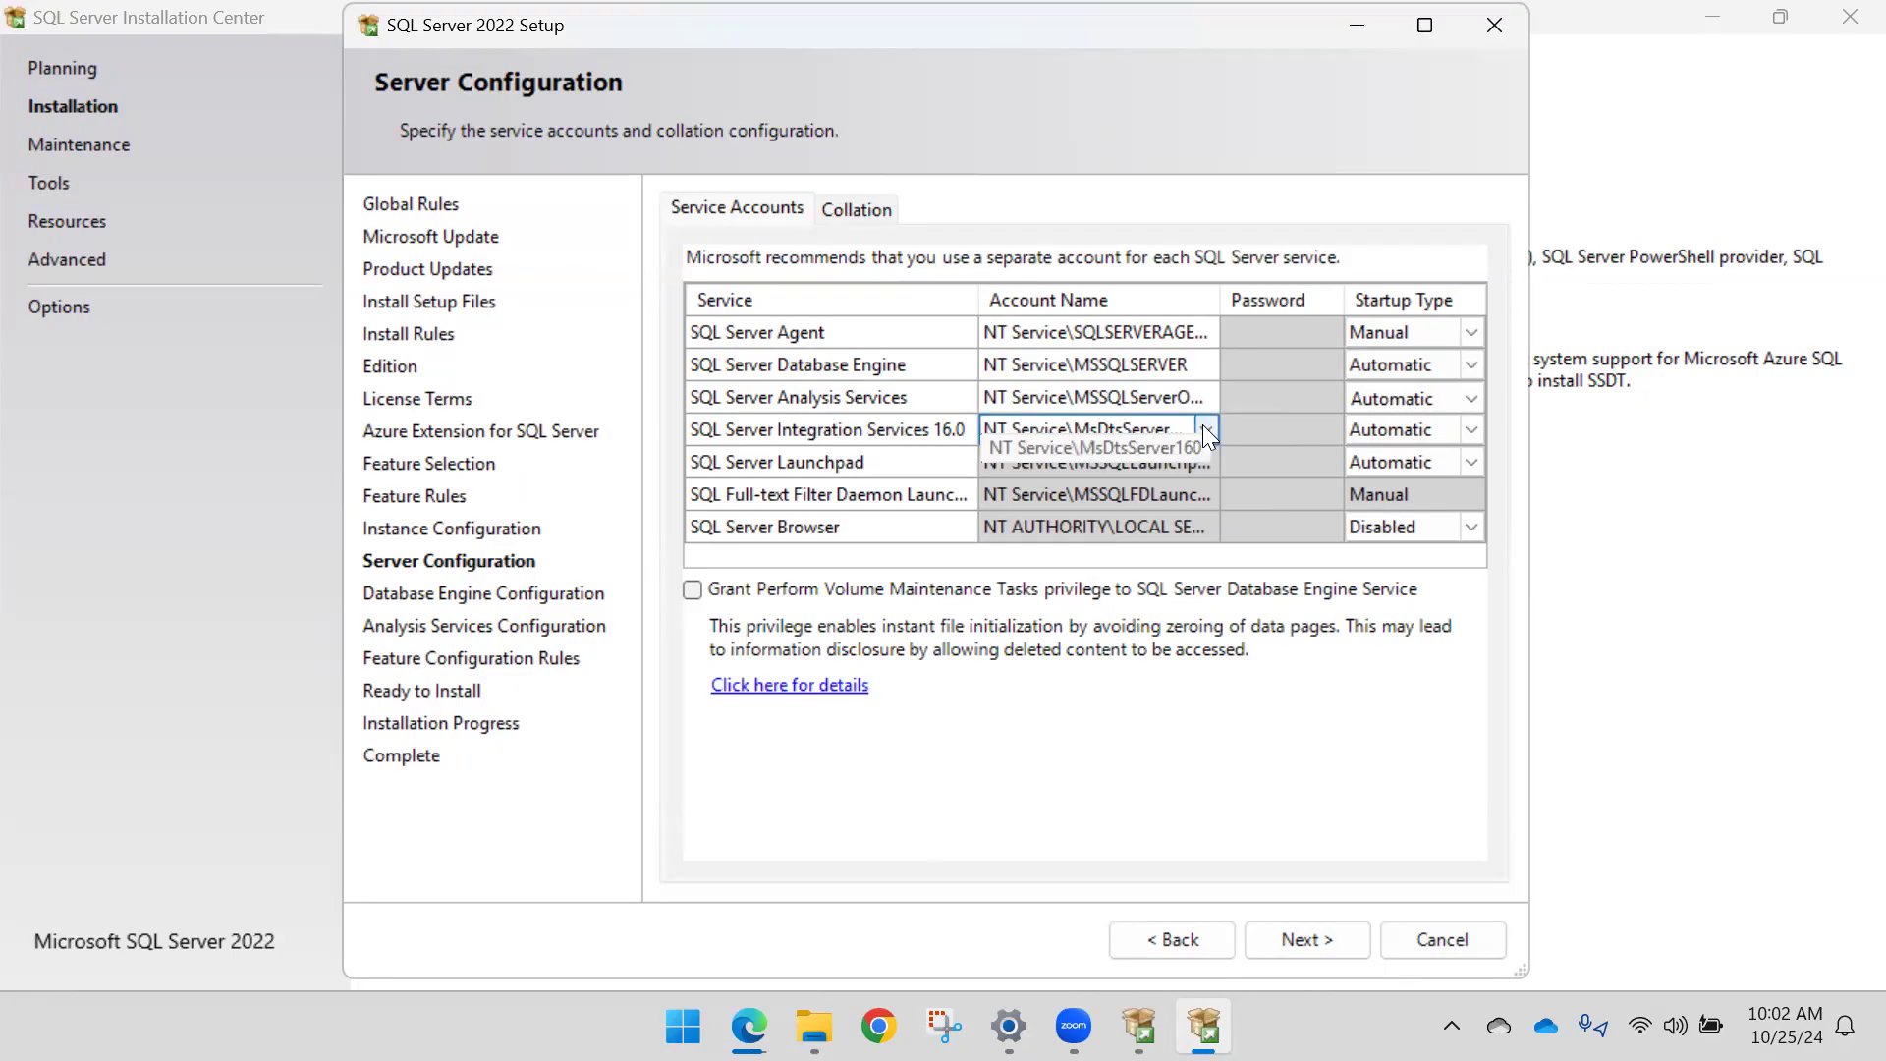
pyautogui.click(1159, 397)
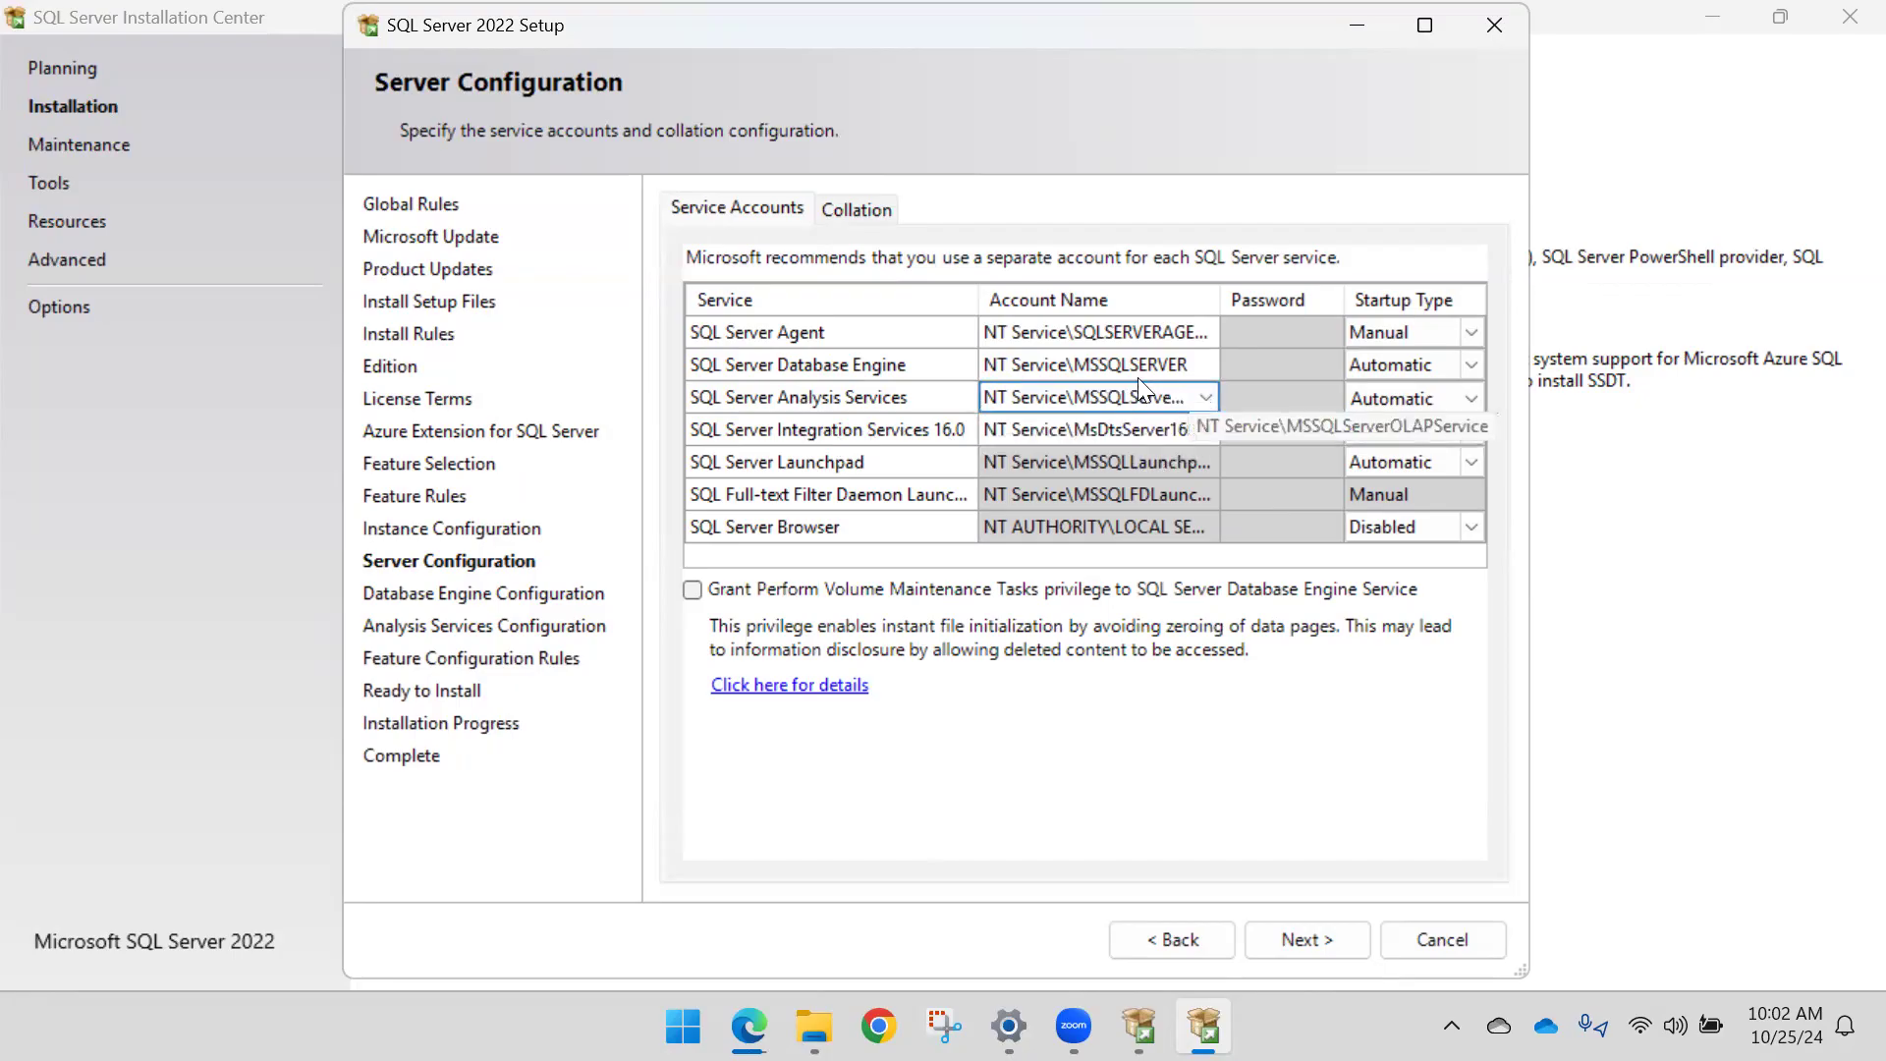
pyautogui.click(1139, 364)
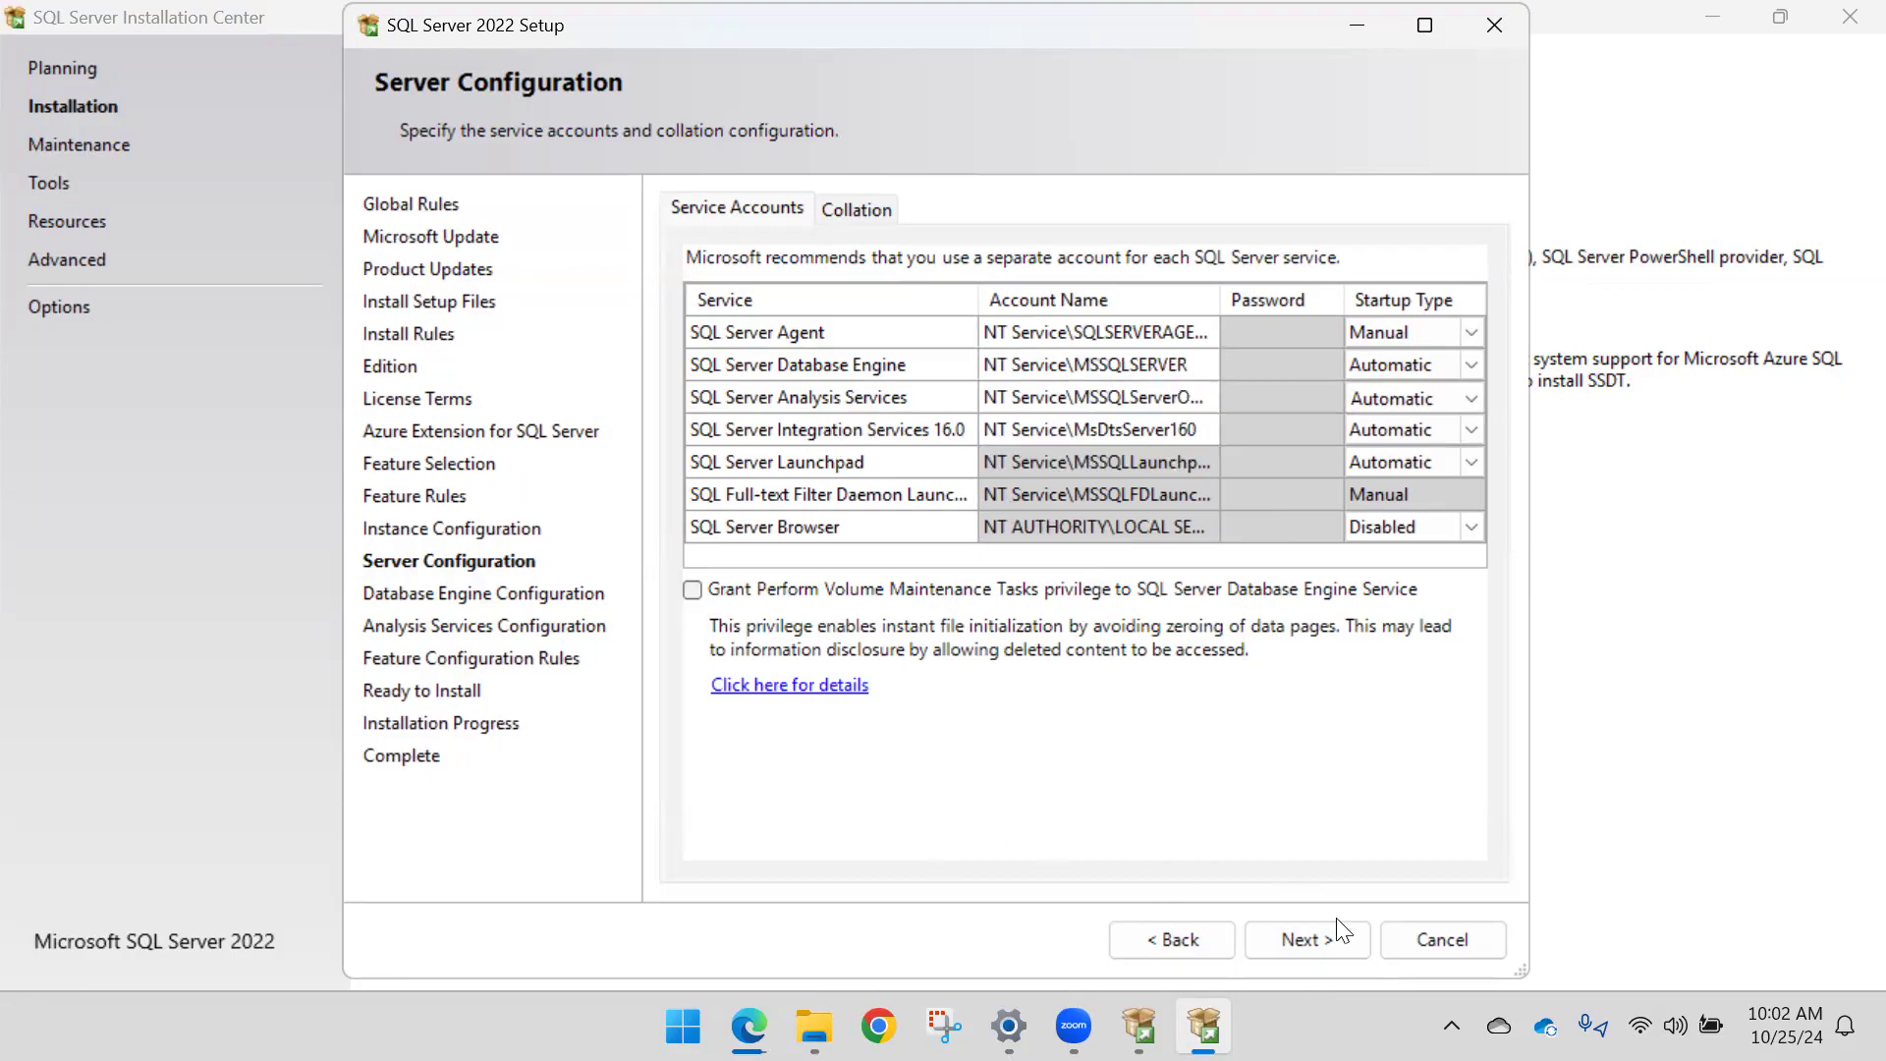
pyautogui.click(1318, 935)
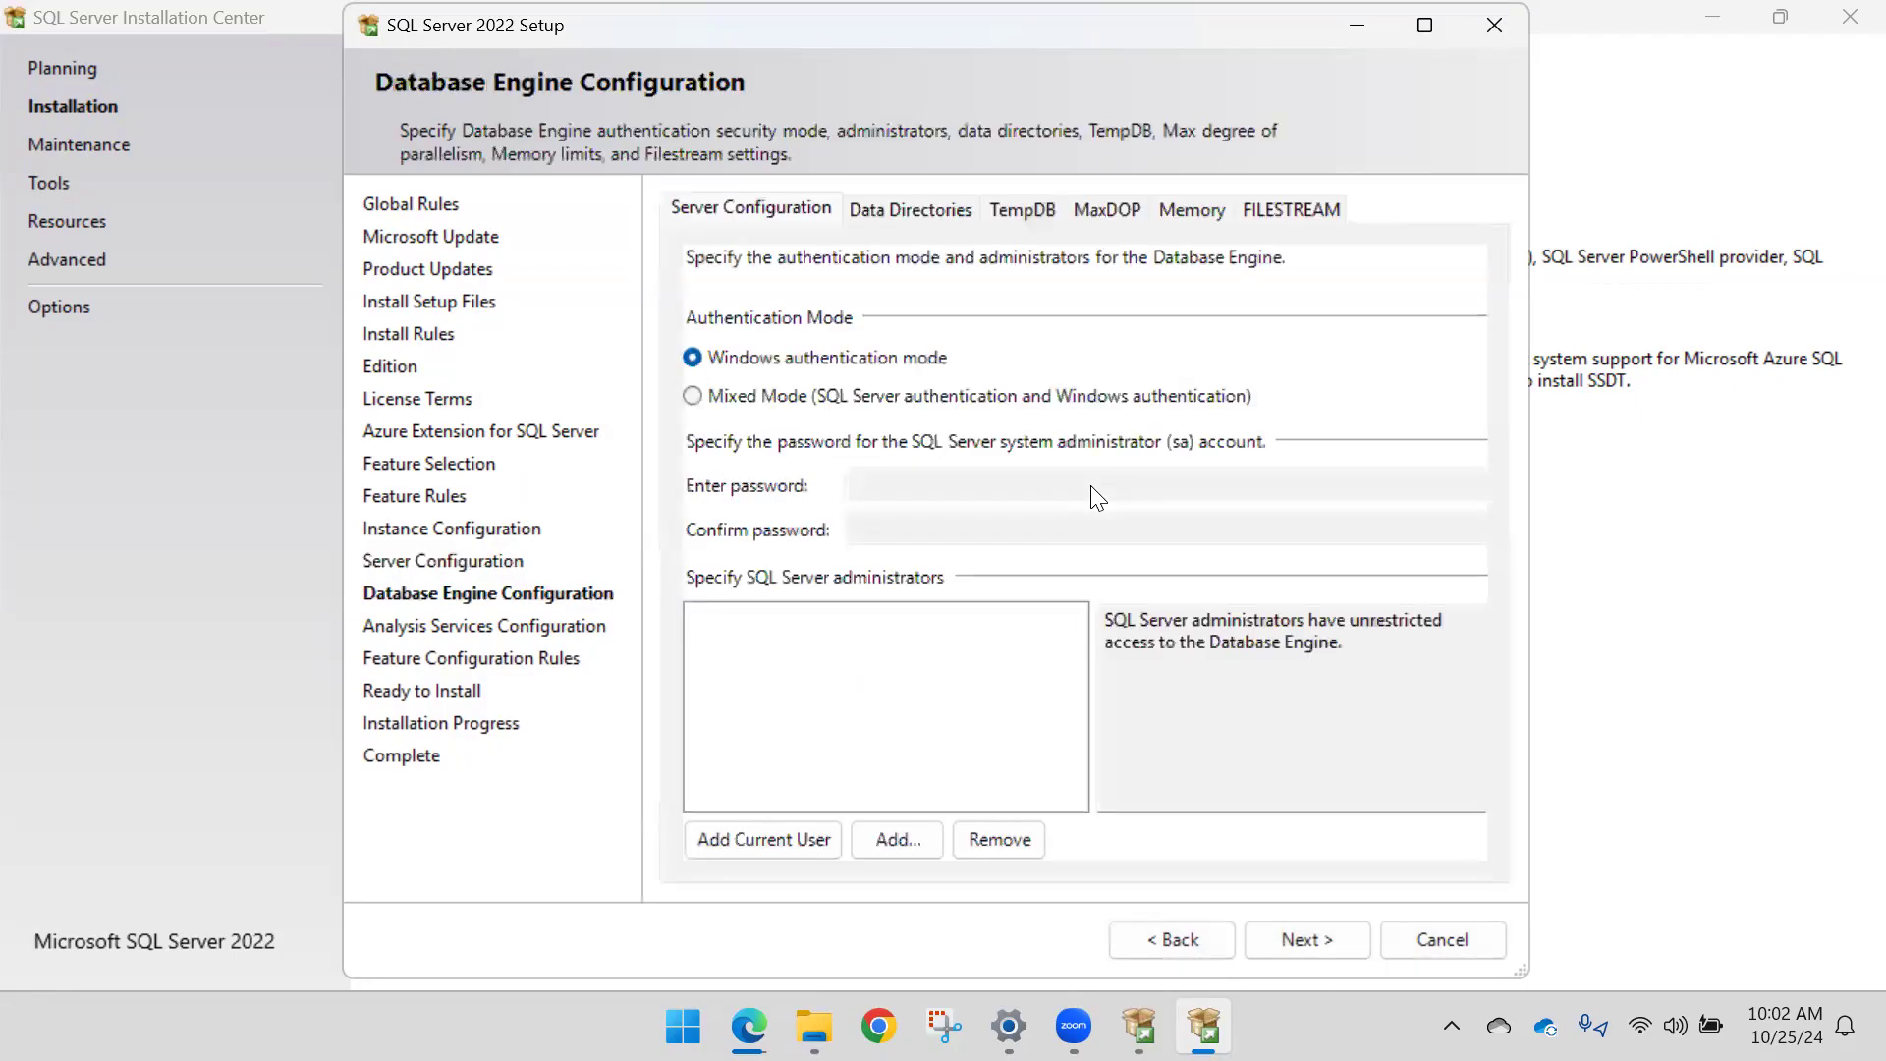
pyautogui.click(1199, 943)
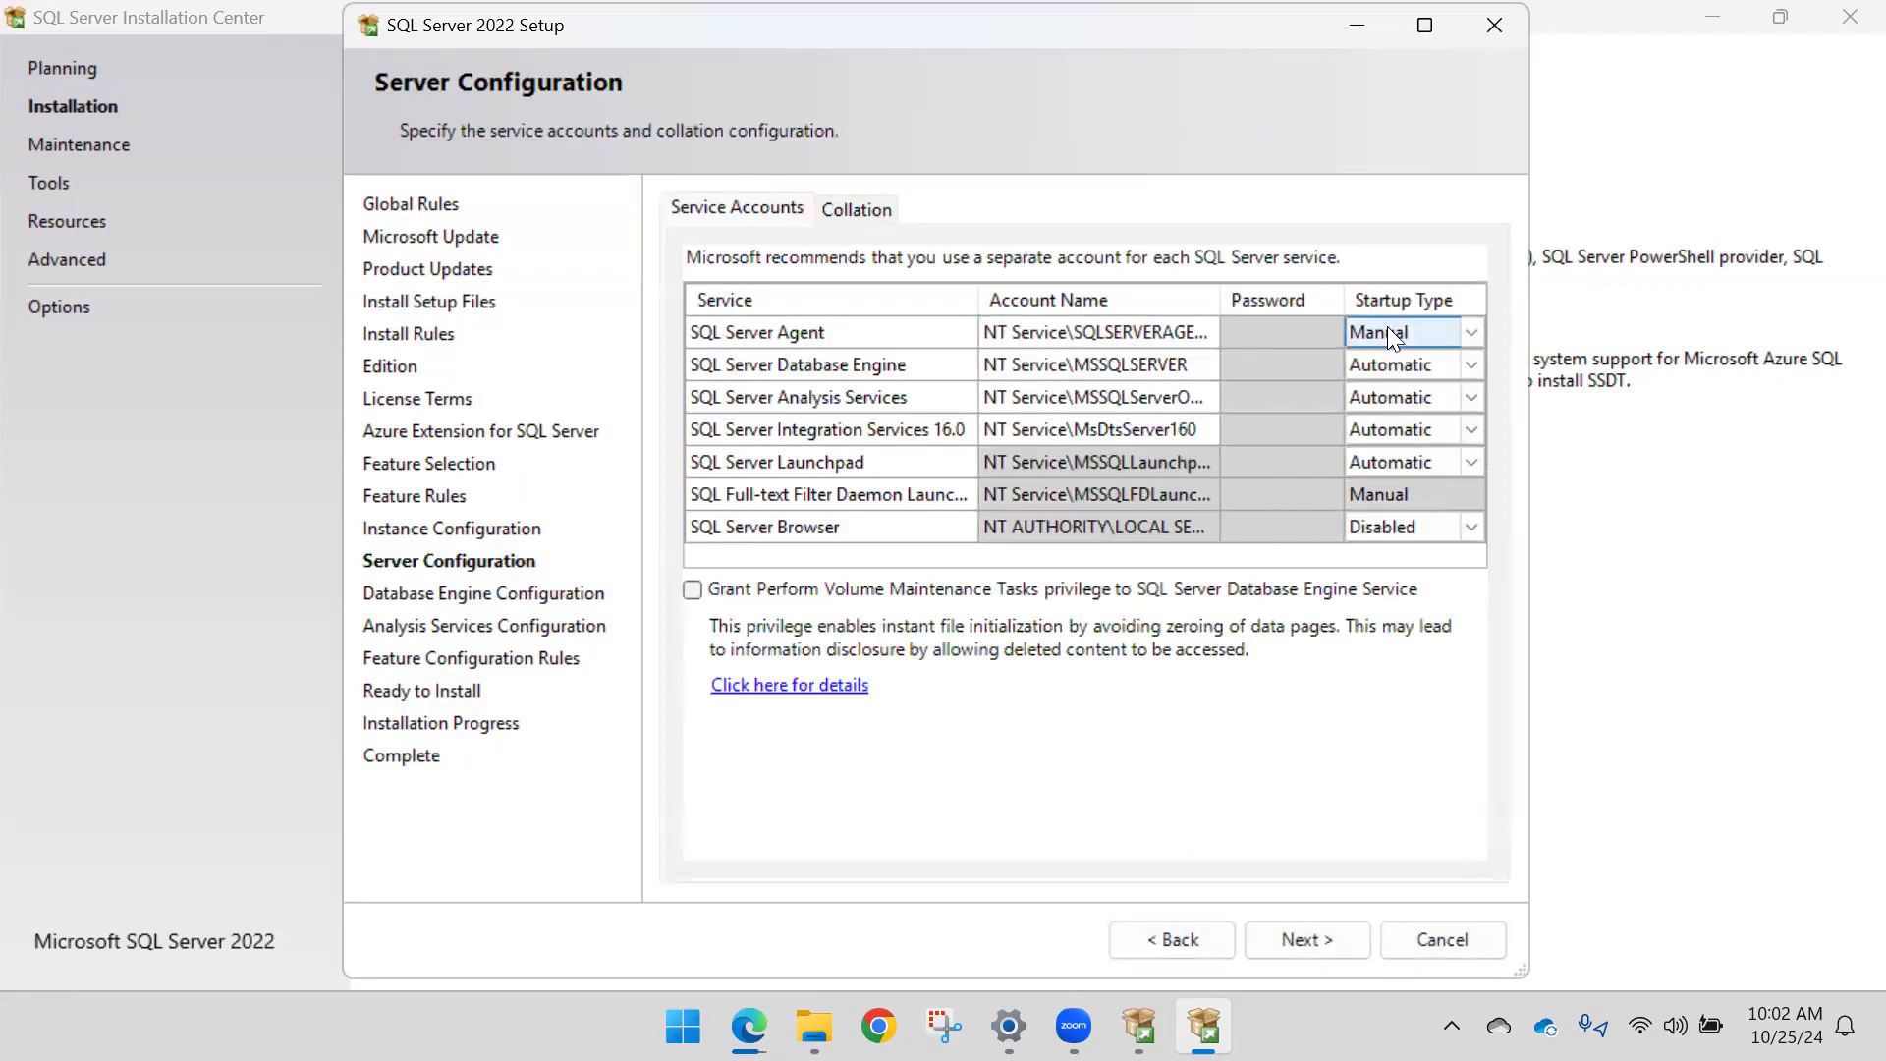
pyautogui.click(1317, 940)
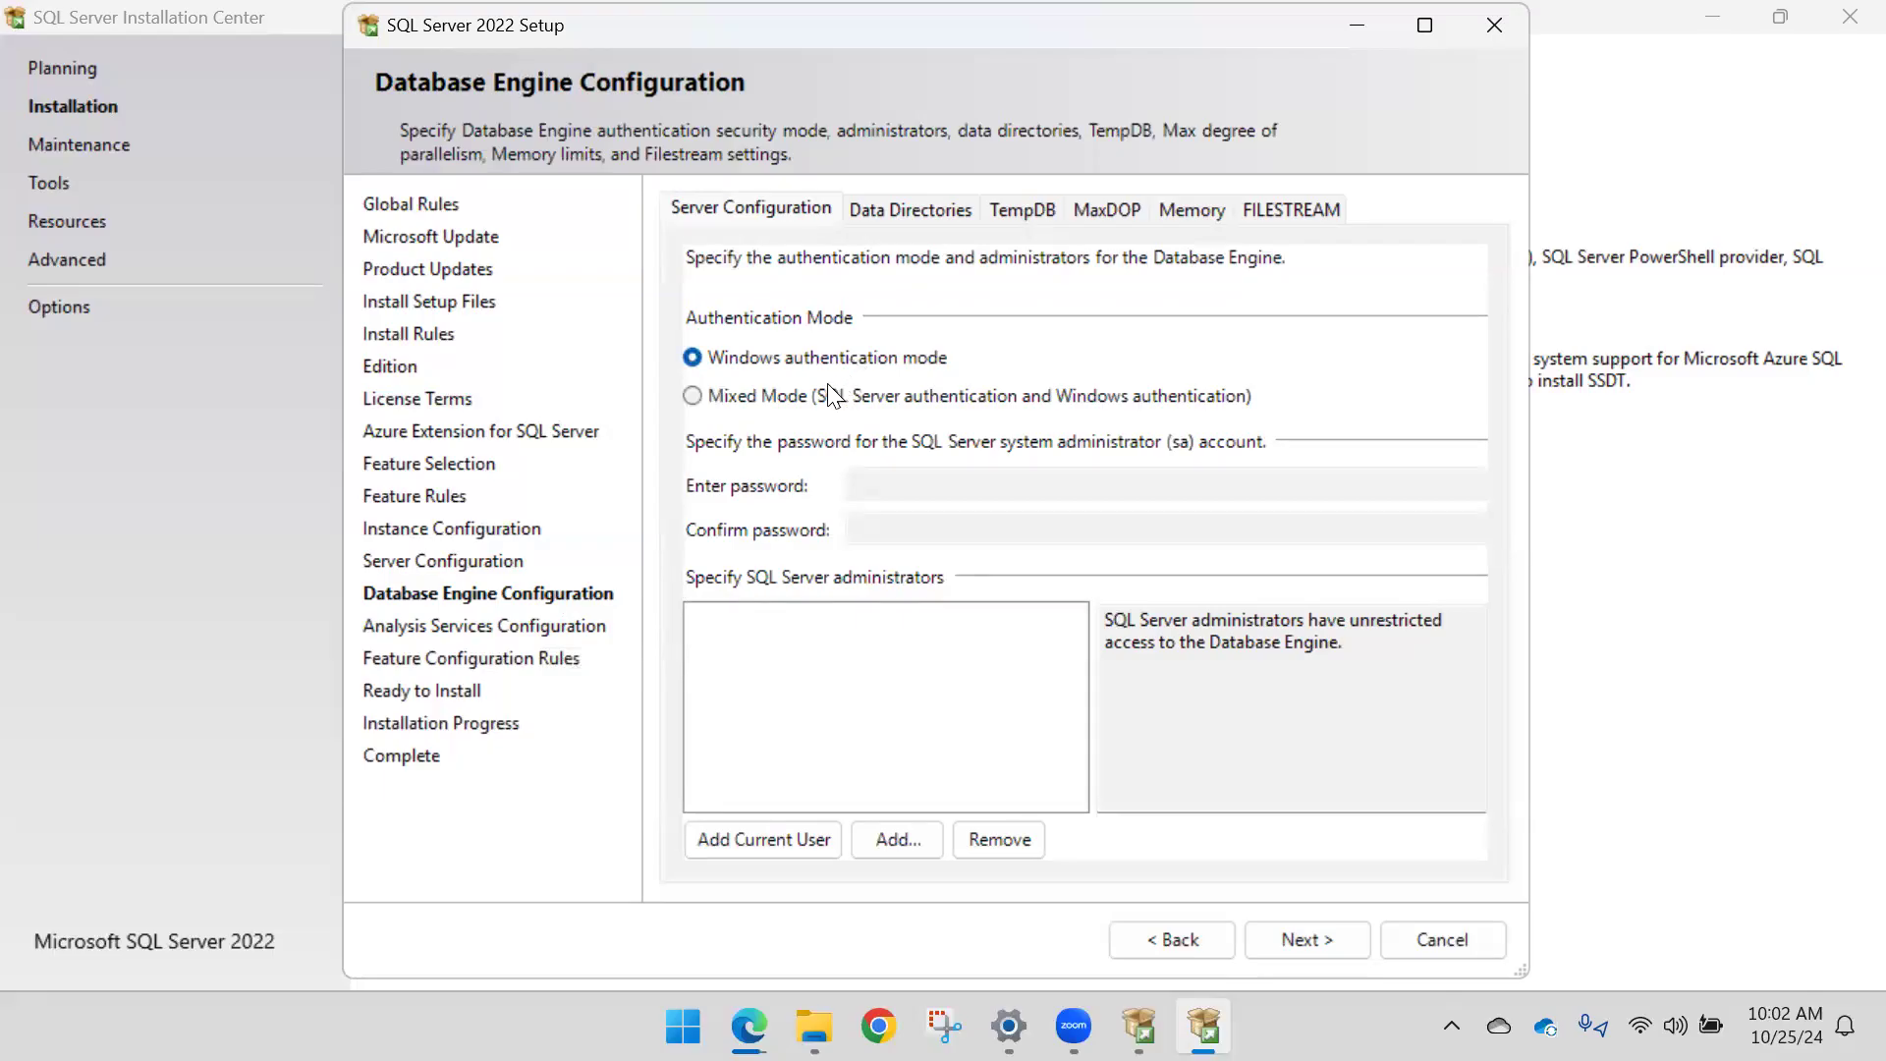
# Step: Use Windows authentication mode with the current user as SQL Server administrator, and continue to Analysis Services Configuration
pyautogui.click(793, 396)
pyautogui.click(789, 363)
pyautogui.click(776, 391)
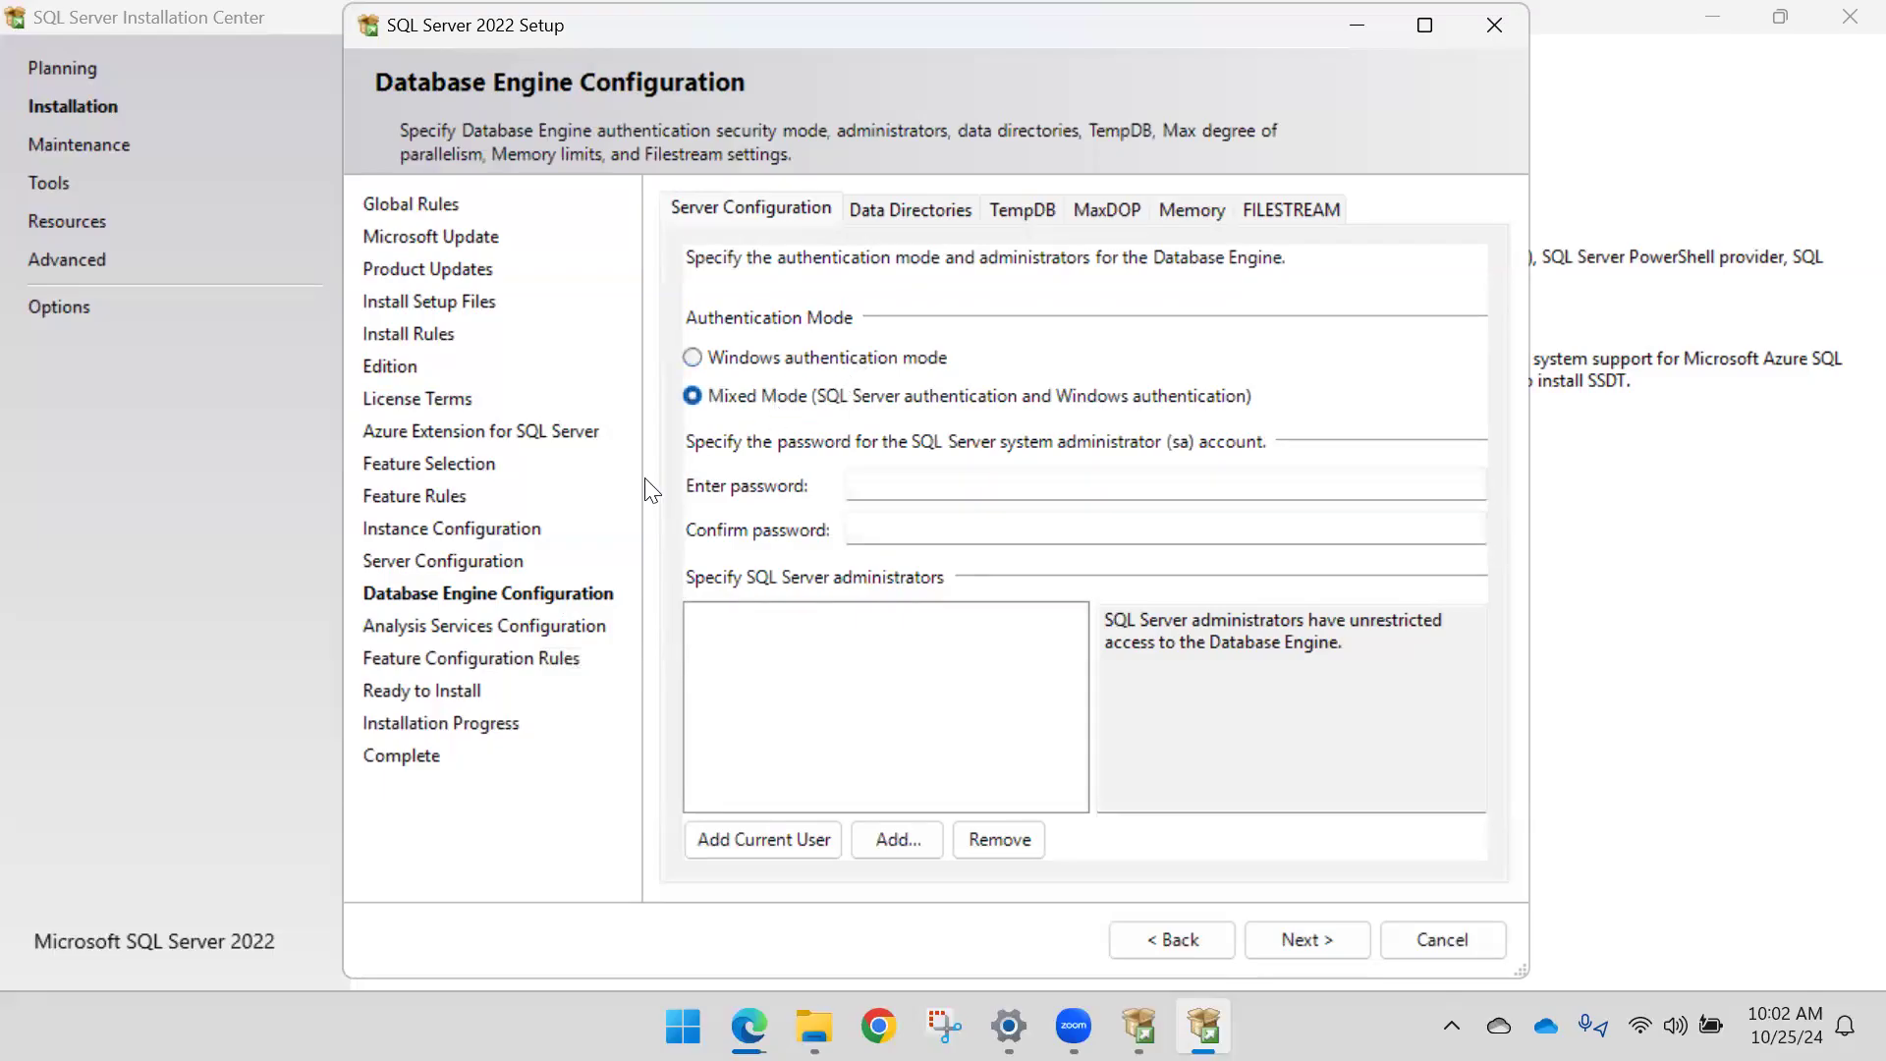
pyautogui.click(774, 361)
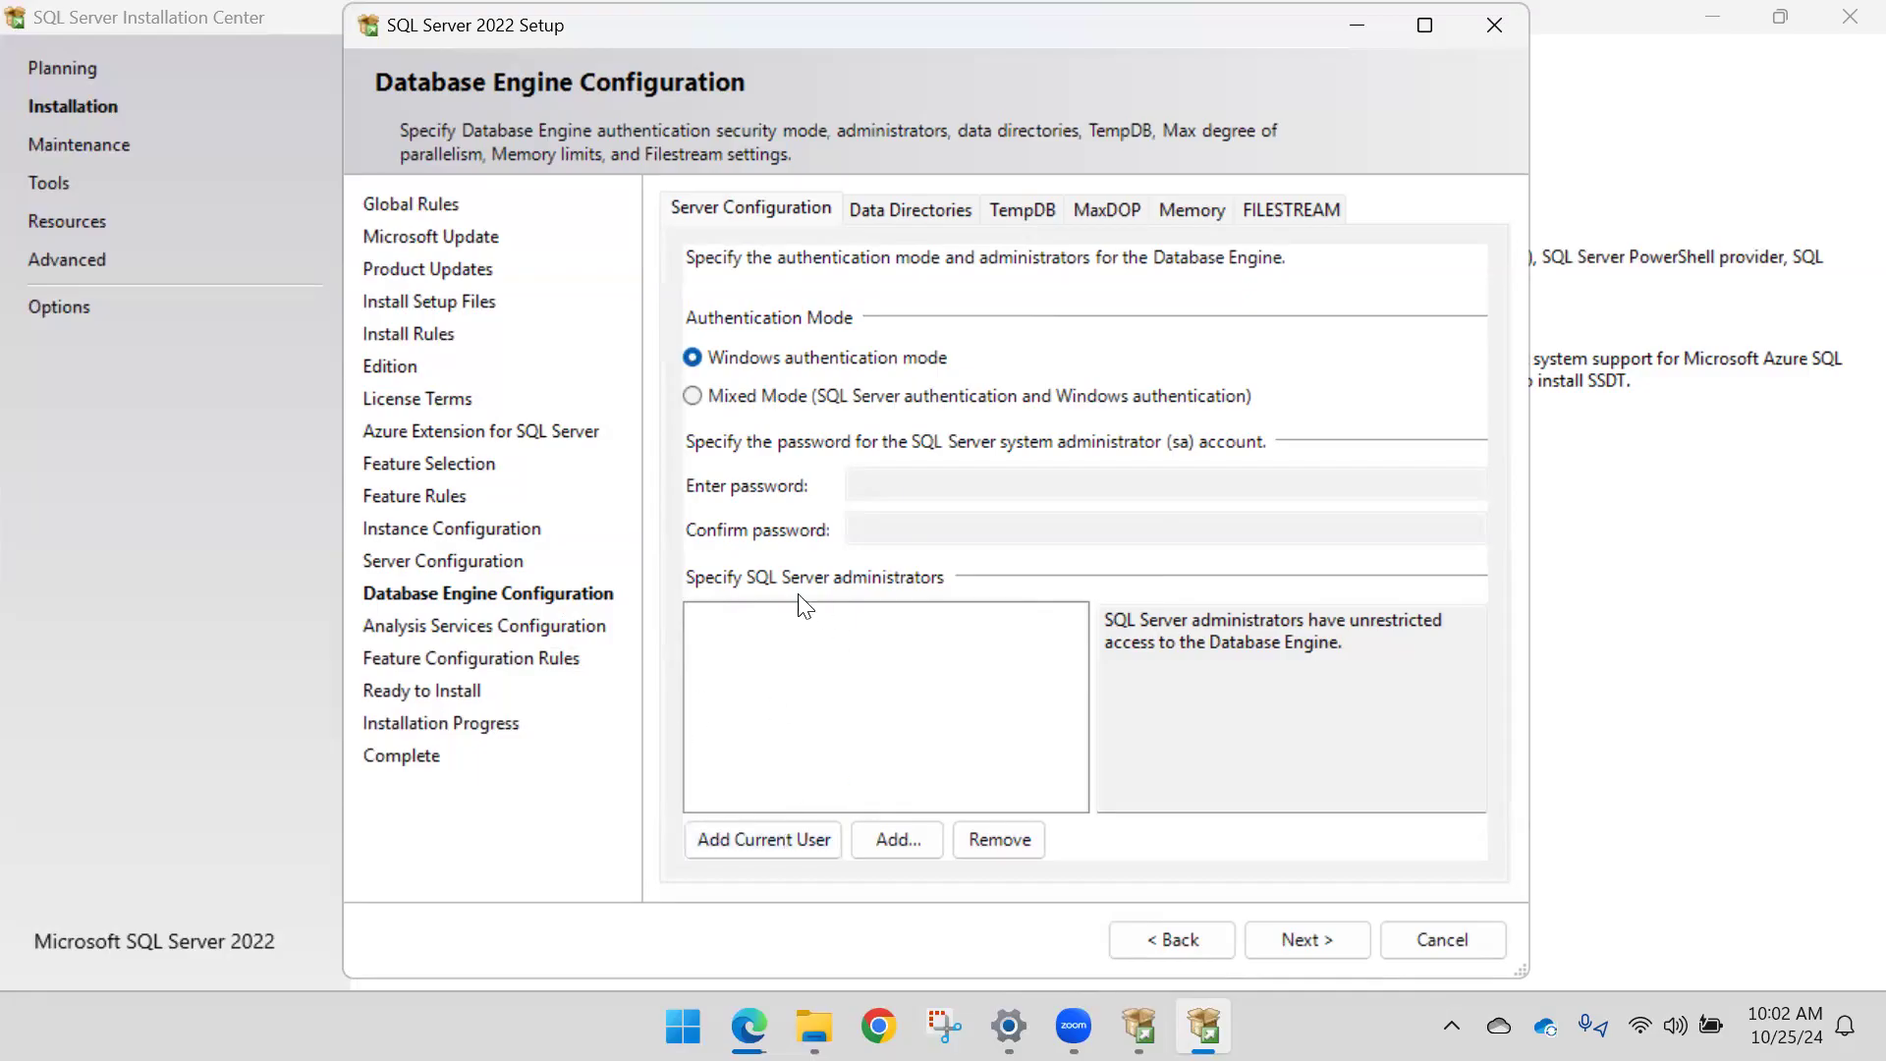
pyautogui.click(803, 836)
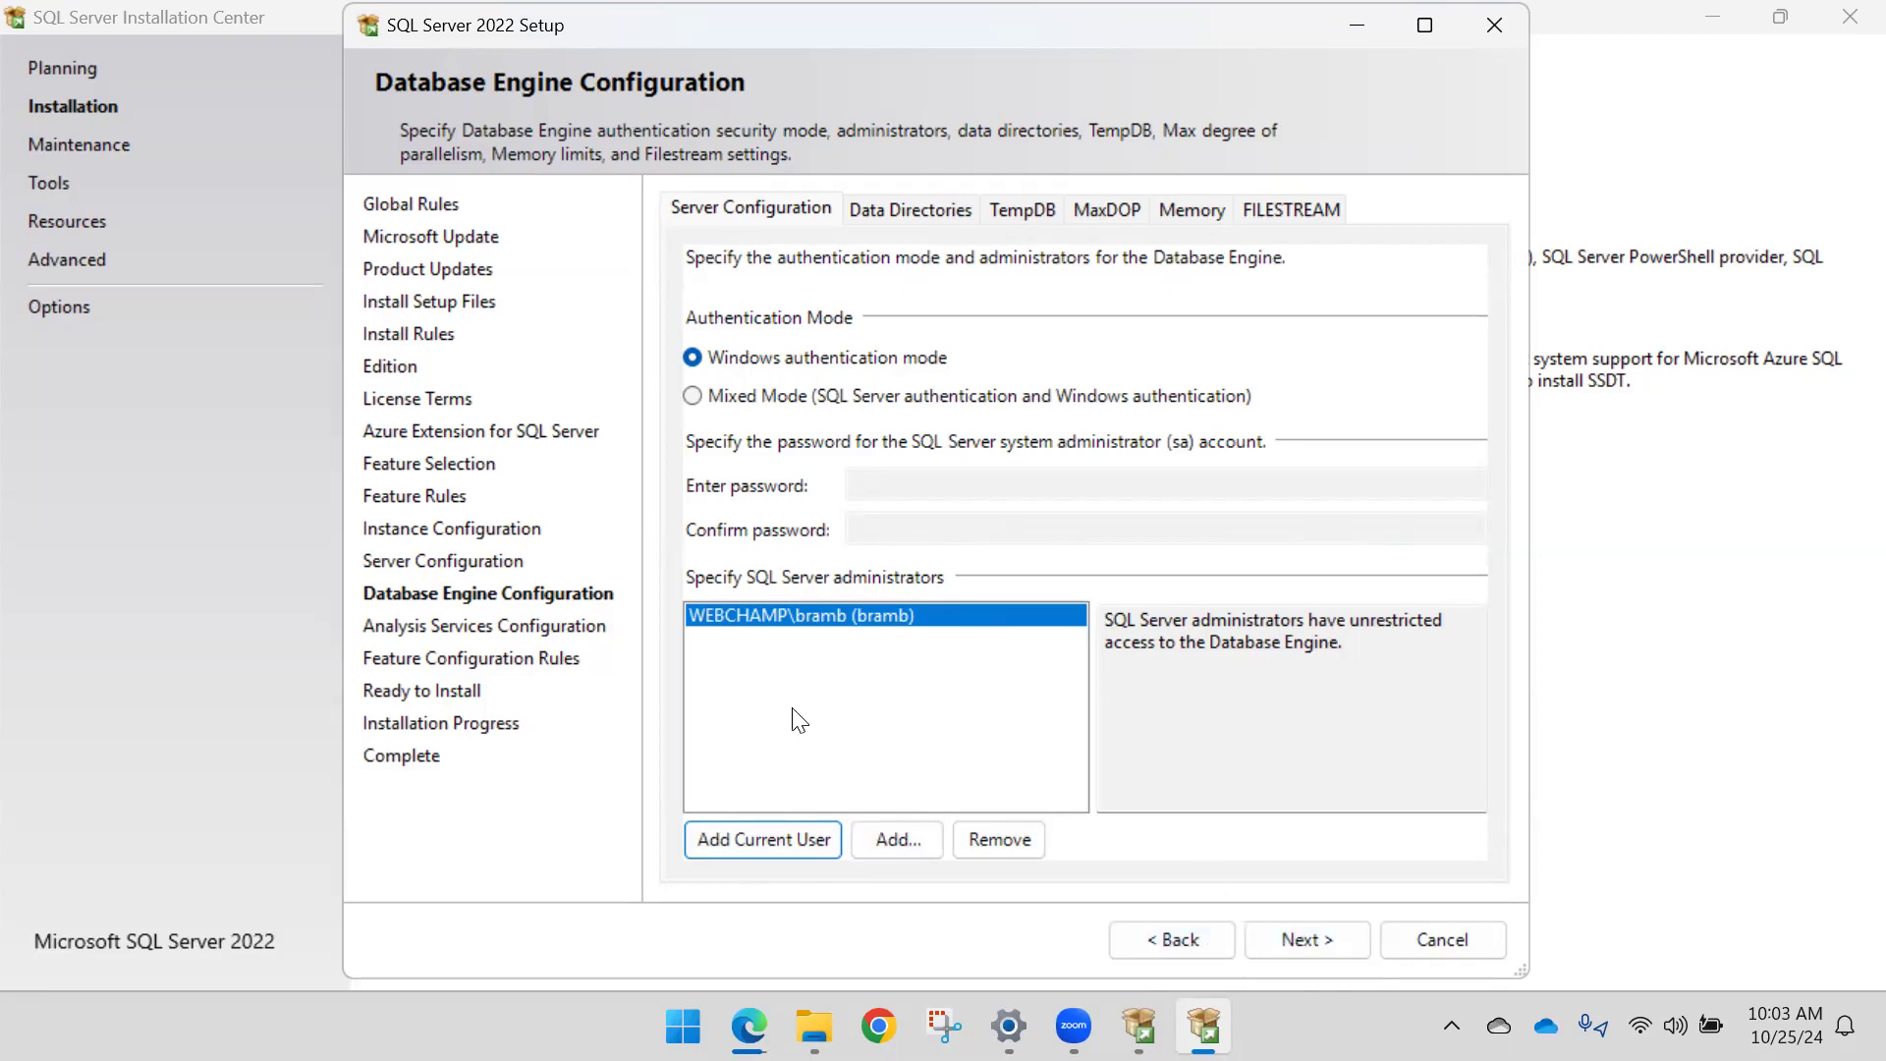
pyautogui.click(1290, 949)
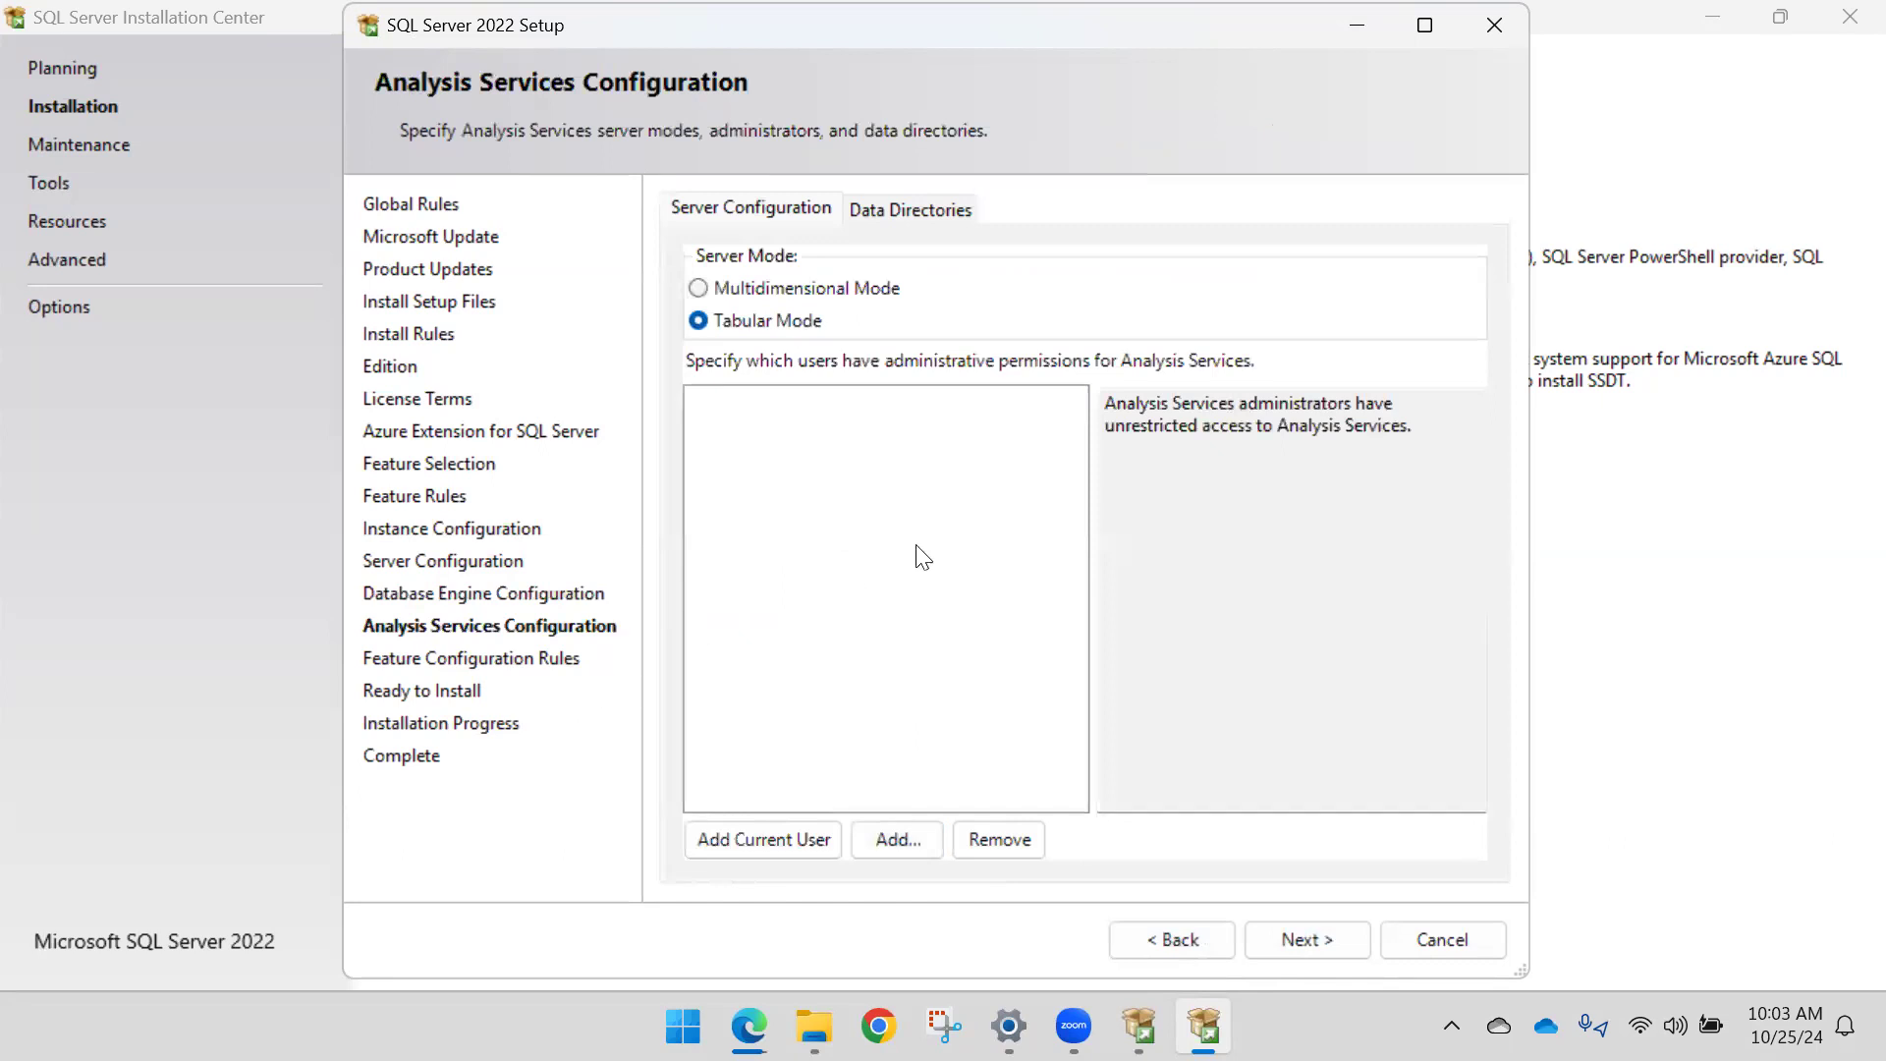
# Step: Add the current user as Analysis Services administrator, keep Tabular Mode, and continue to Ready to Install
pyautogui.click(784, 851)
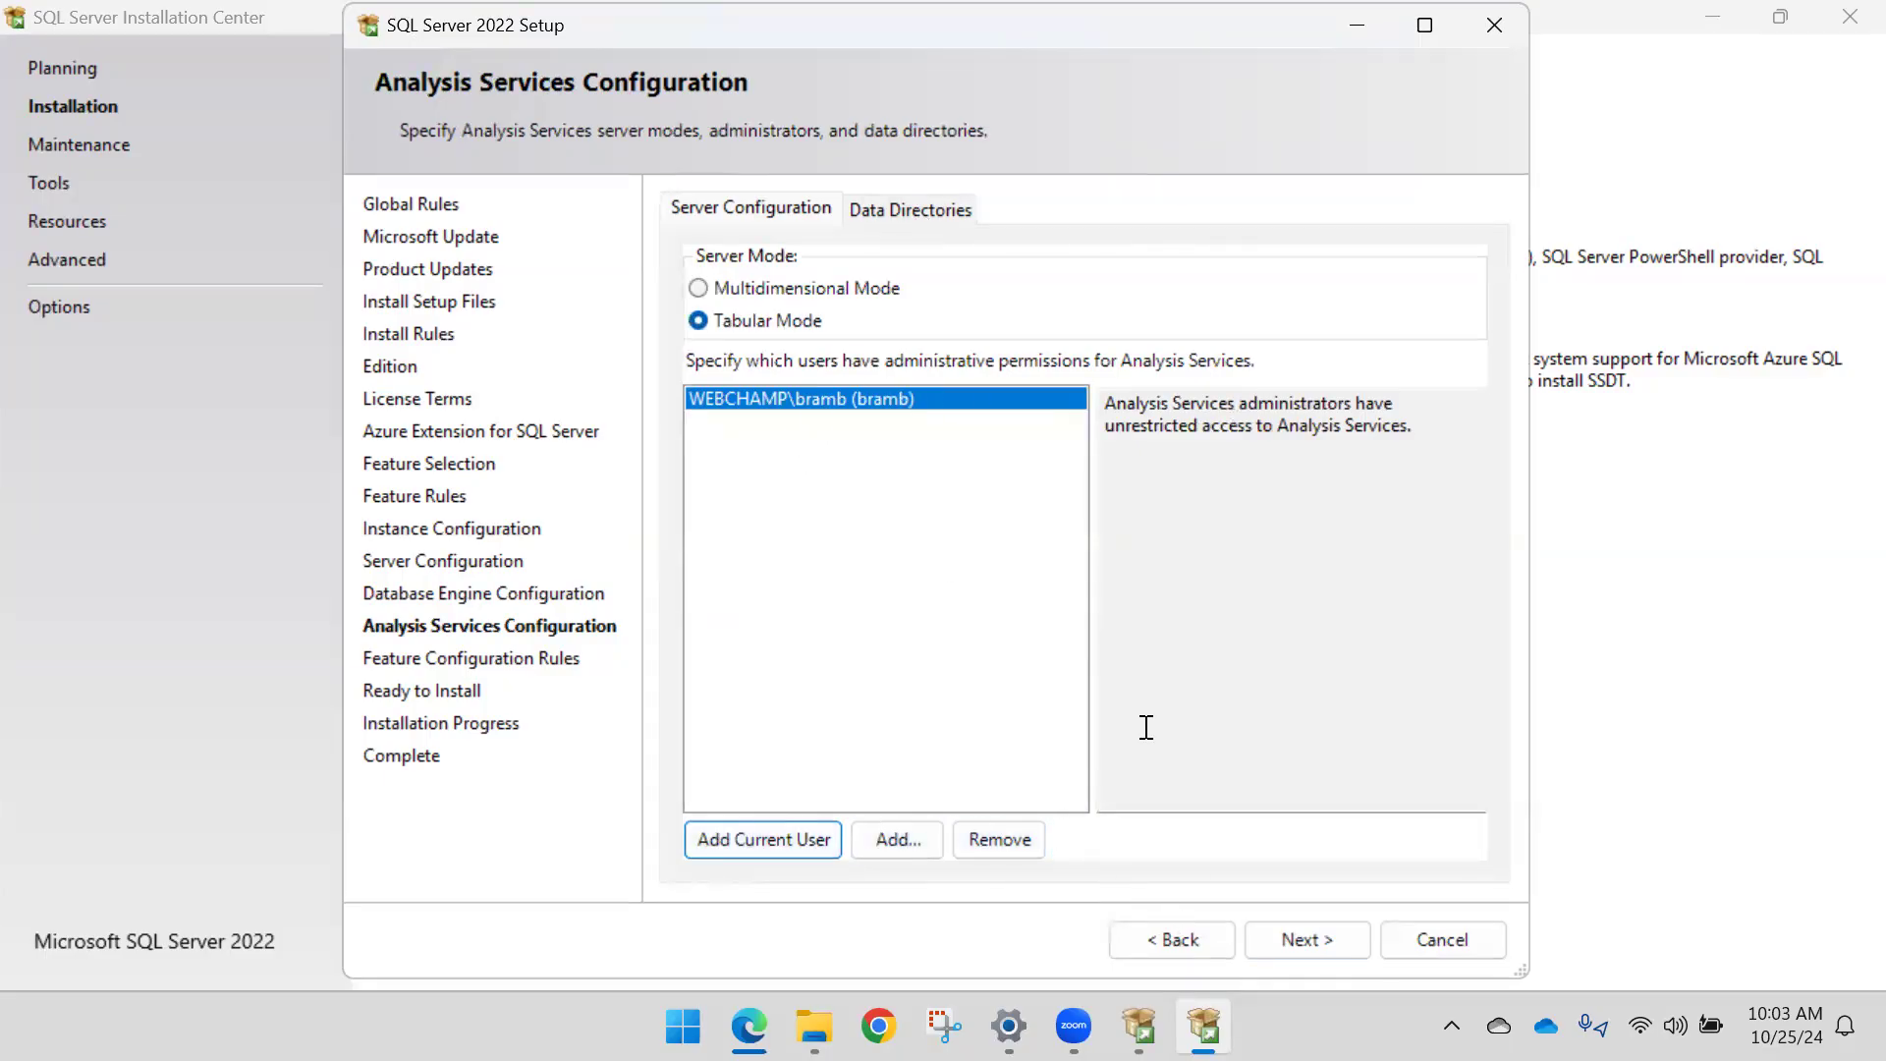
pyautogui.click(1305, 938)
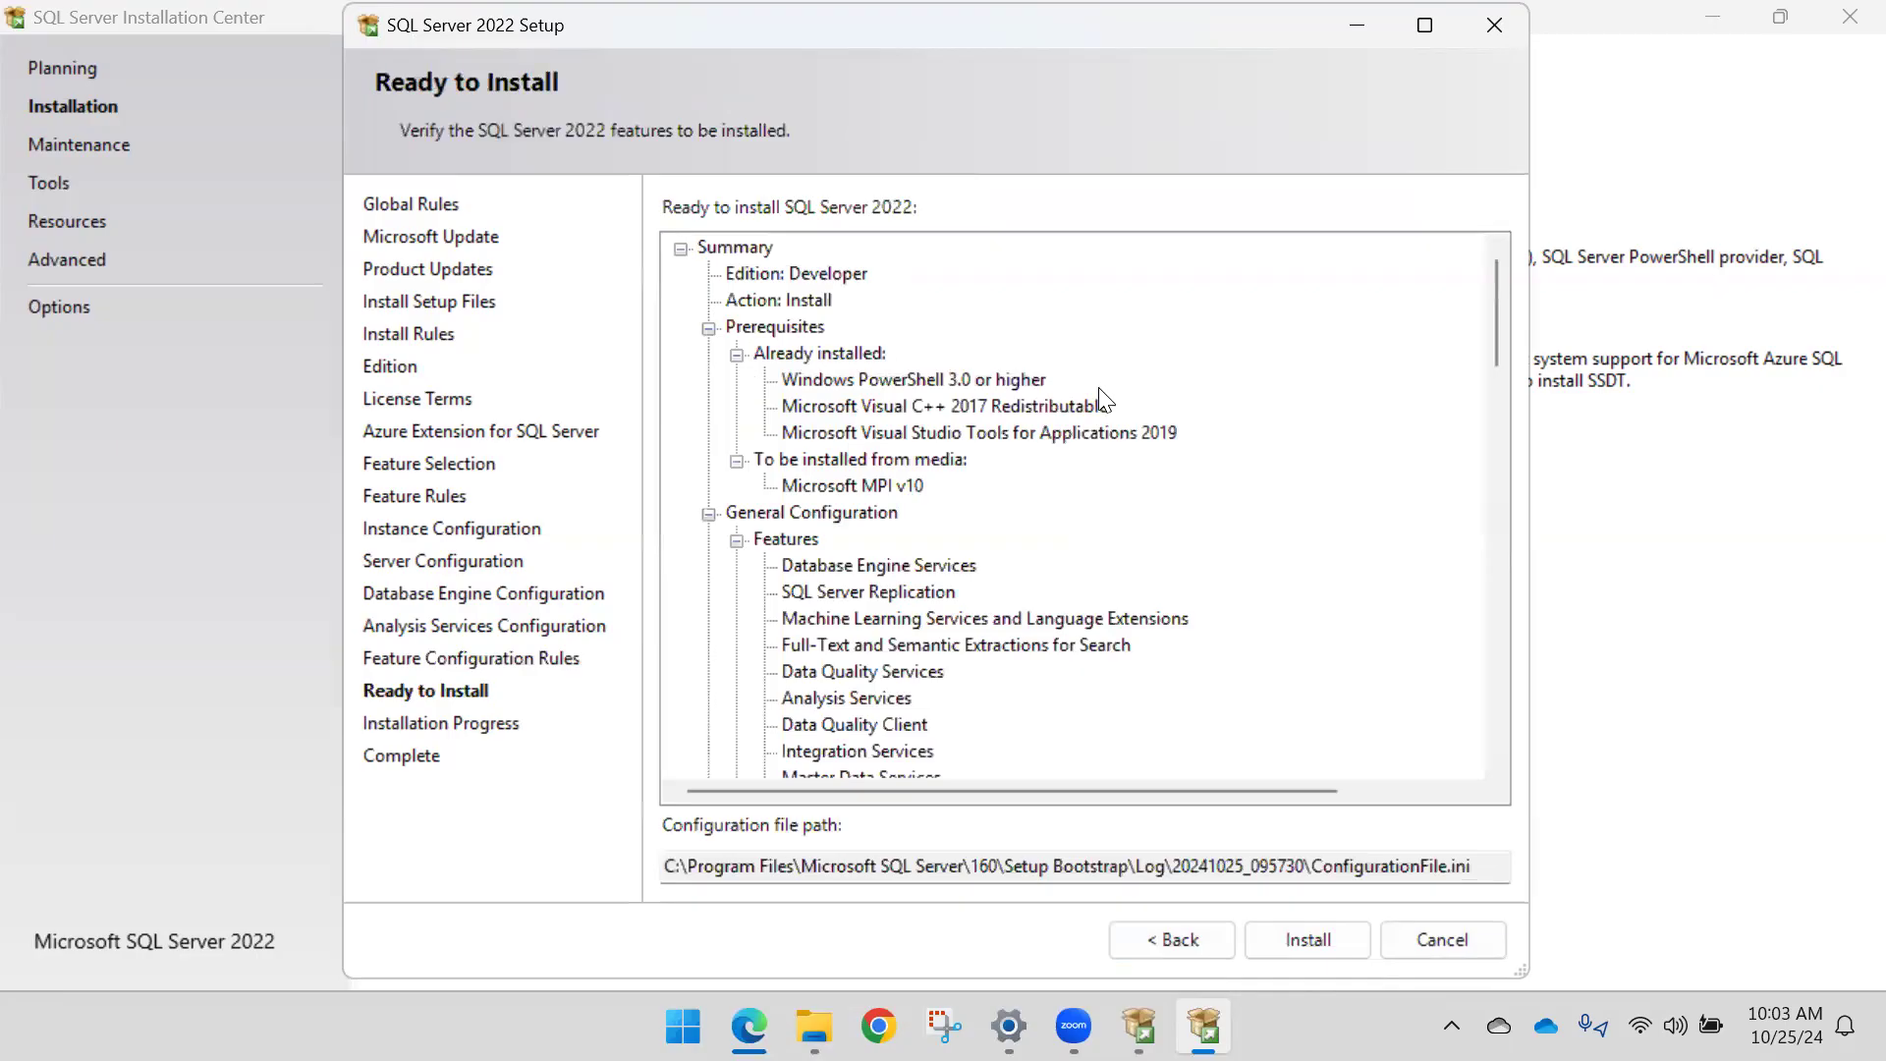
# Step: Examine the Ready to Install summary, from edition and features through instance, Analysis Services, Database Engine and shared feature settings
pyautogui.scroll(-5, 1100, 397)
pyautogui.scroll(-9, 1132, 452)
pyautogui.scroll(-7, 1127, 454)
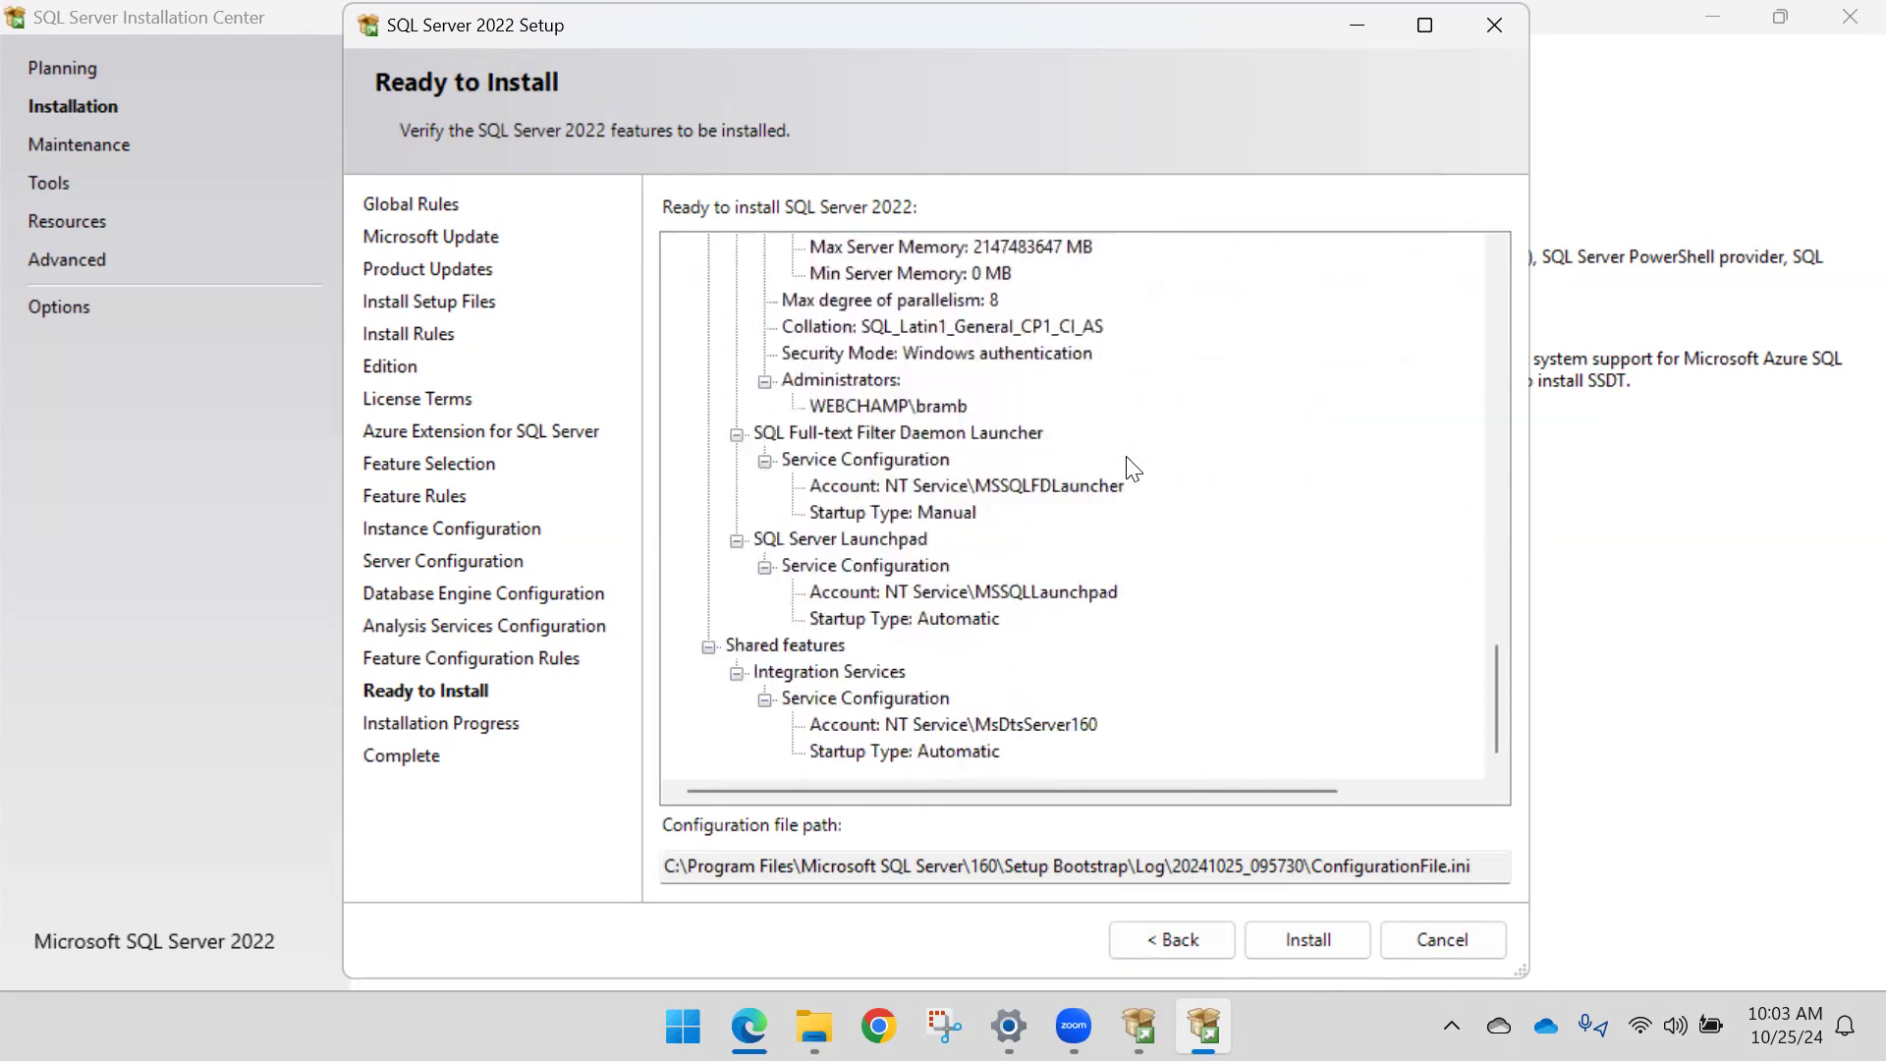
pyautogui.scroll(12, 1127, 459)
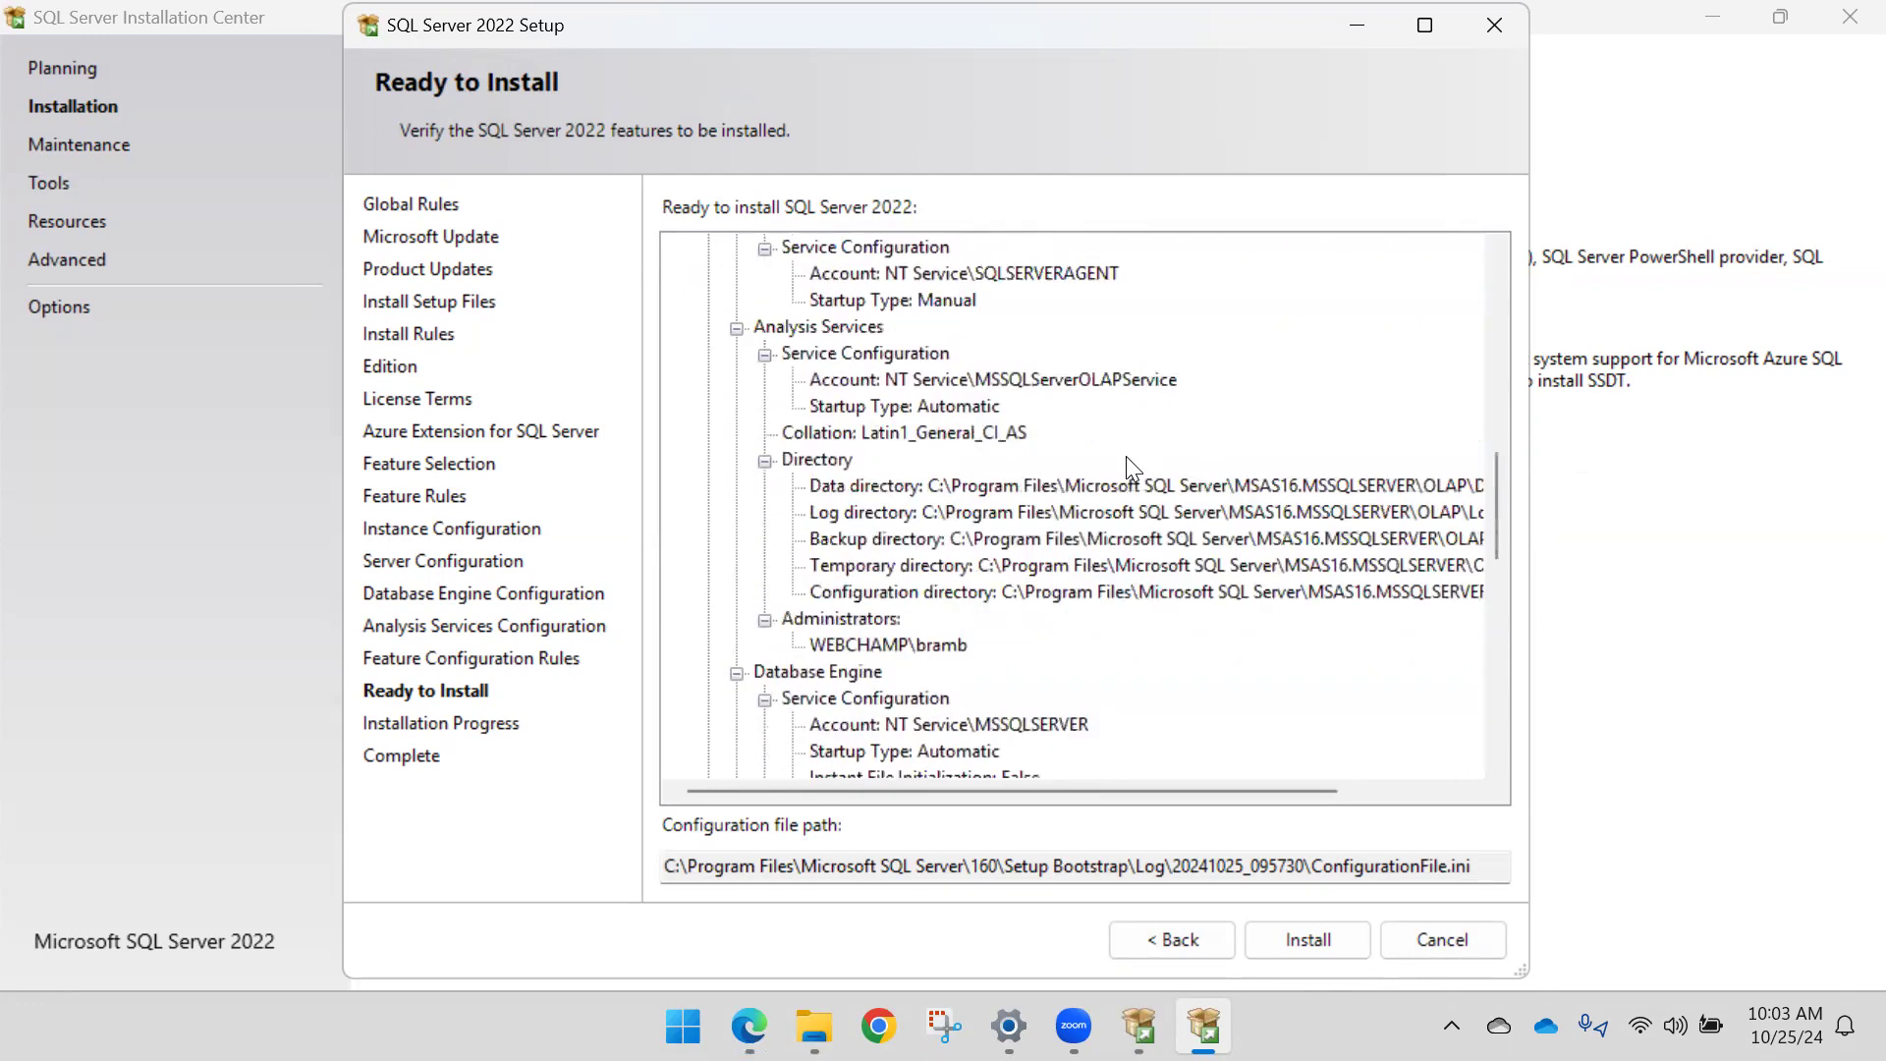
pyautogui.scroll(-3, 1079, 566)
pyautogui.scroll(1, 880, 615)
pyautogui.scroll(2, 874, 518)
pyautogui.scroll(3, 828, 359)
pyautogui.scroll(3, 830, 434)
pyautogui.scroll(4, 830, 434)
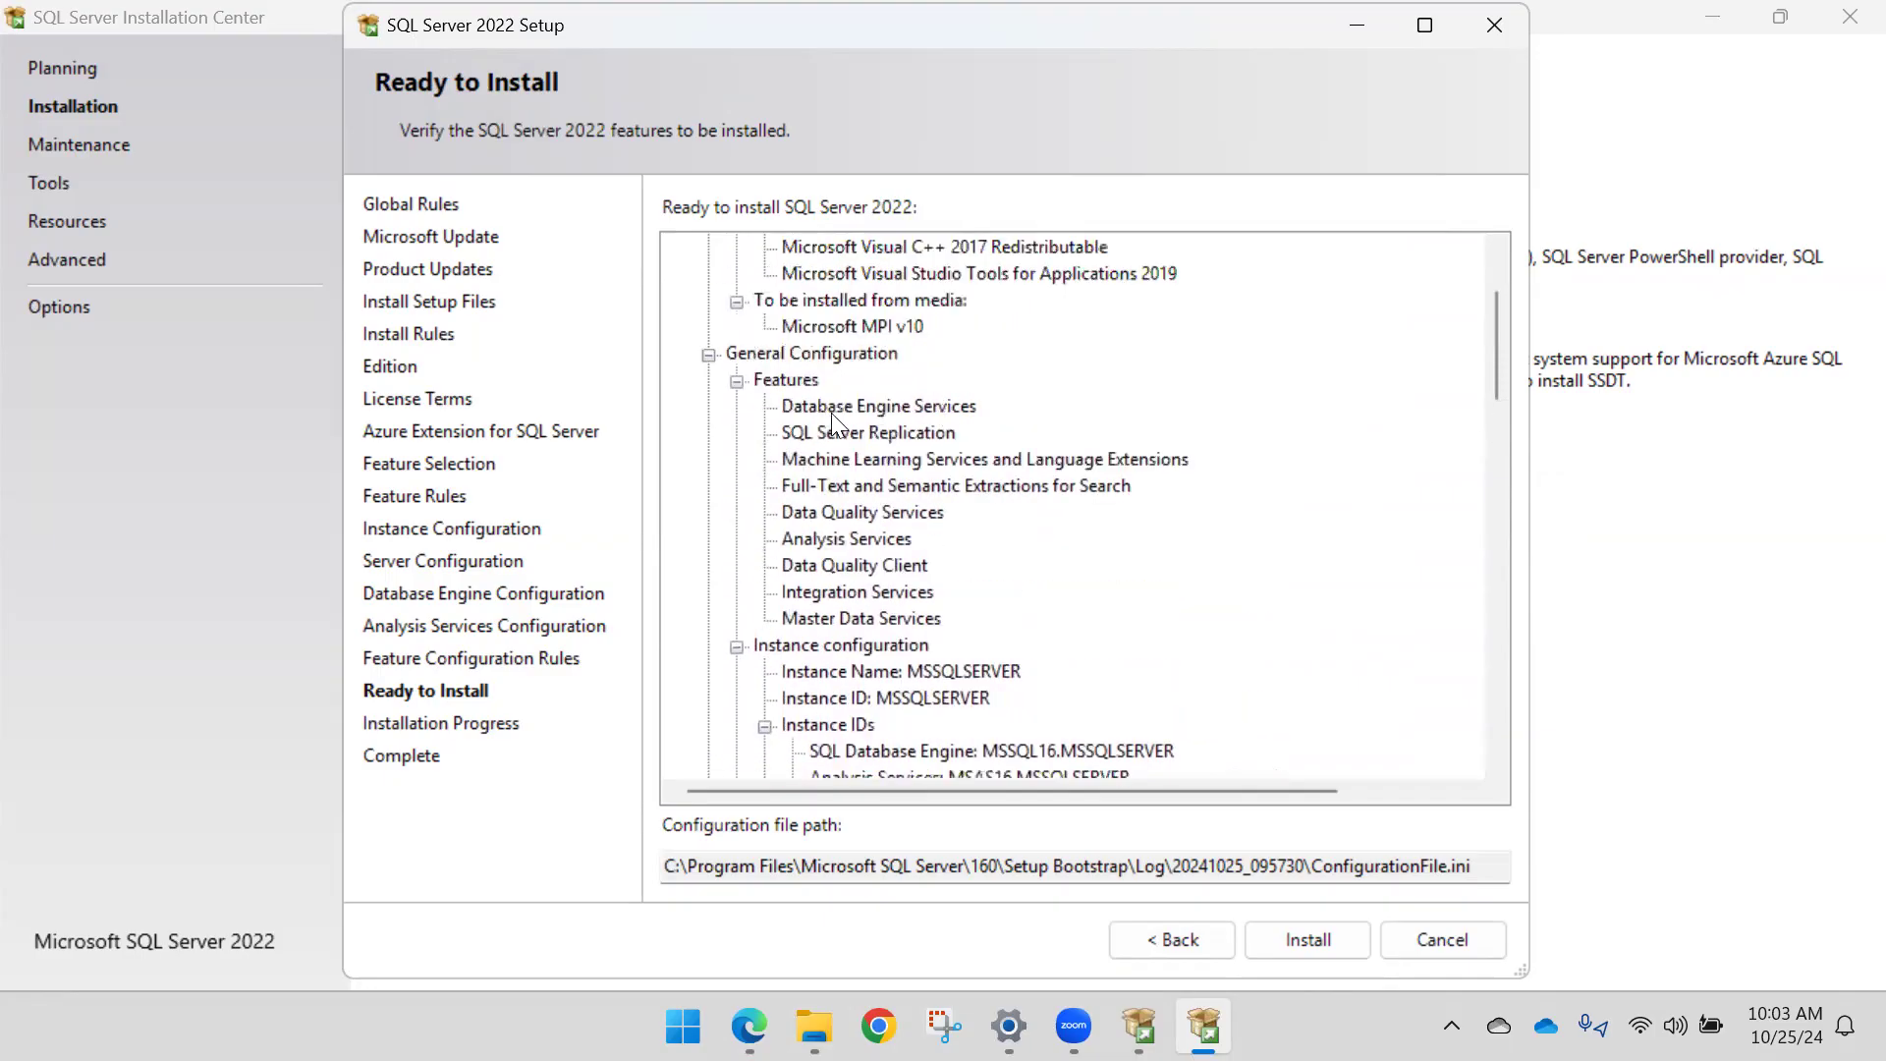
pyautogui.scroll(2, 835, 417)
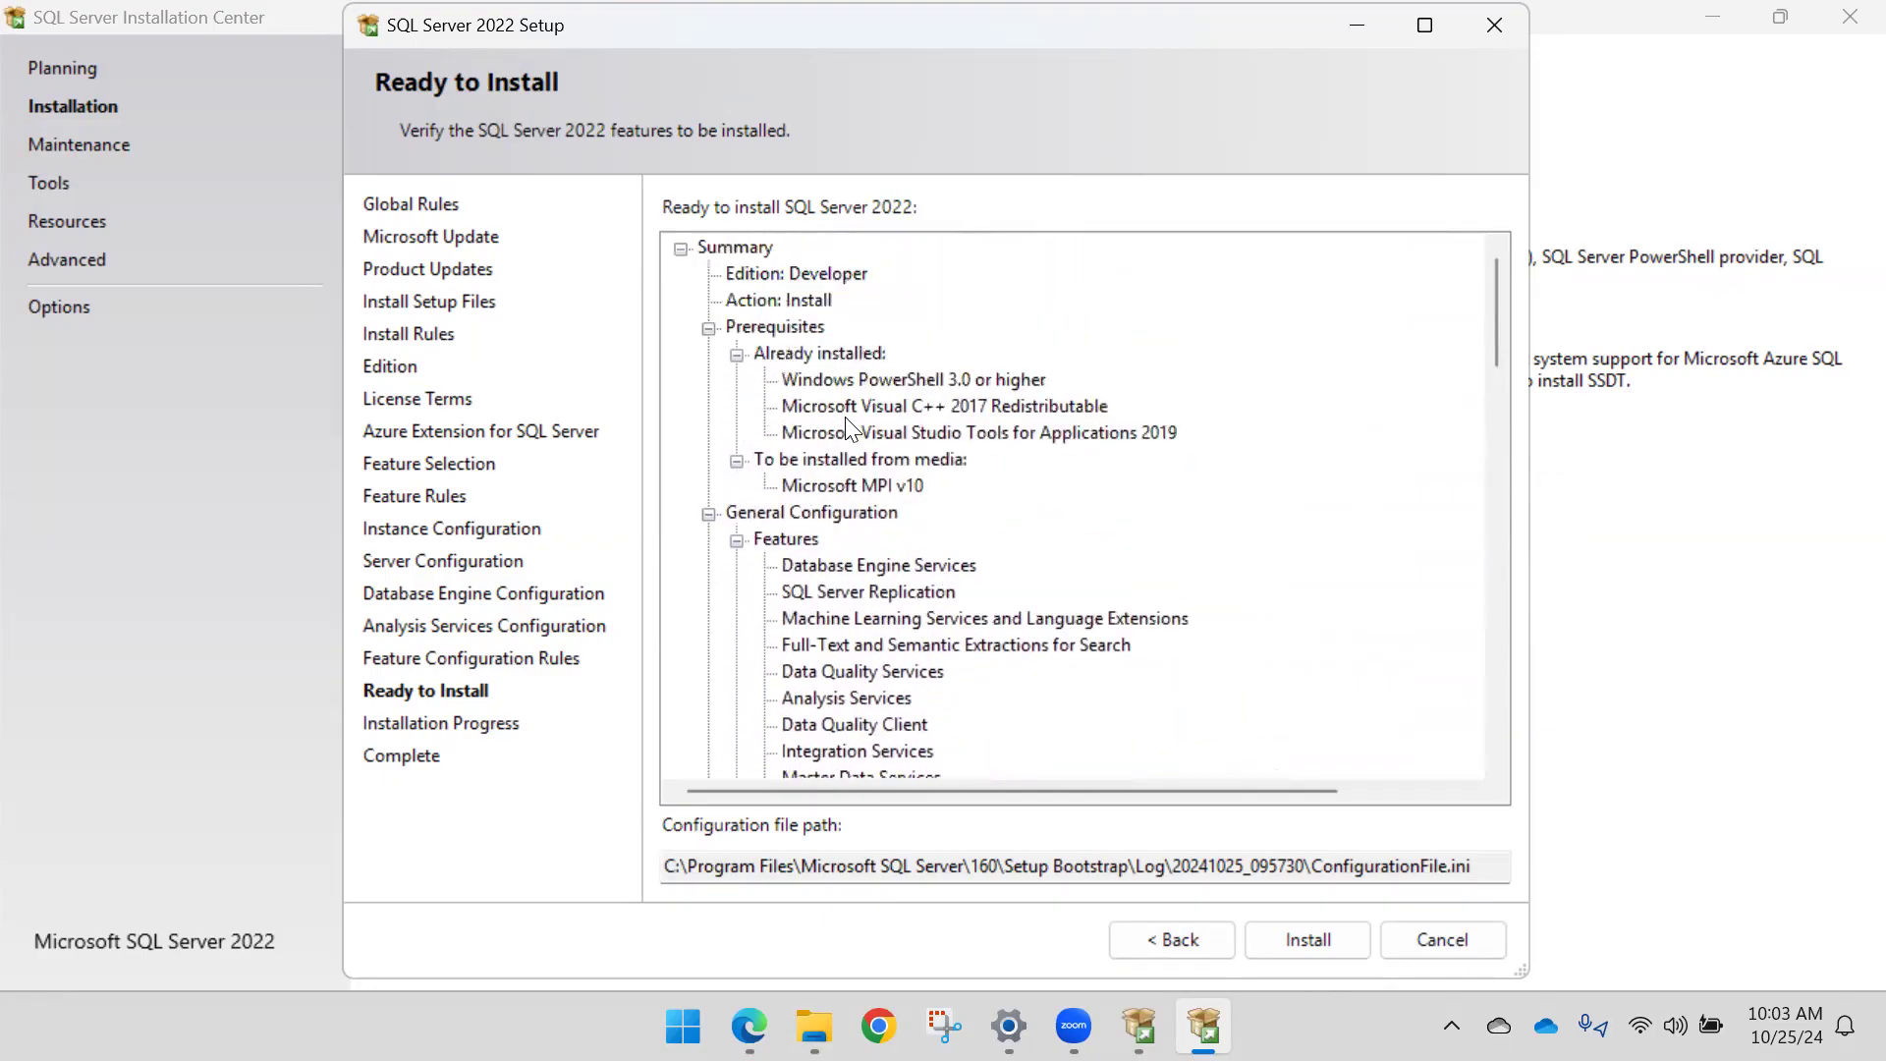
pyautogui.scroll(-8, 846, 420)
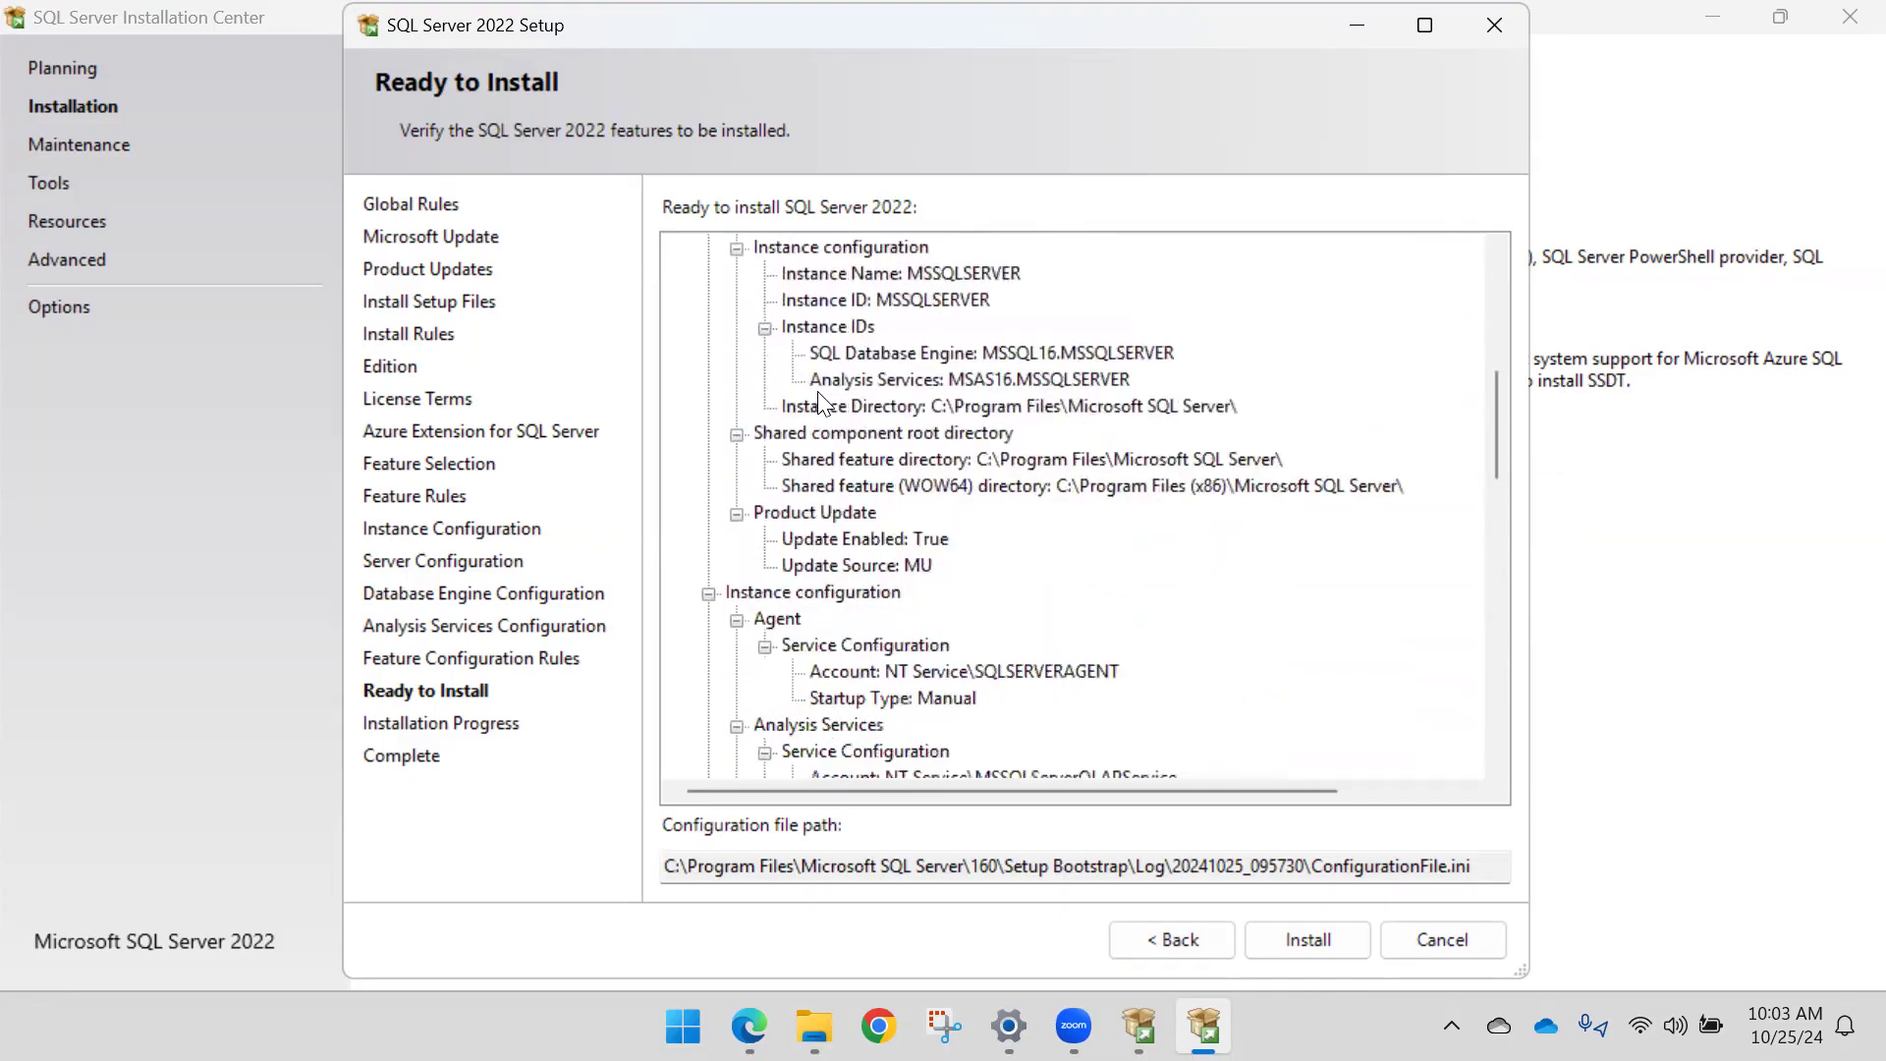
pyautogui.scroll(-7, 818, 402)
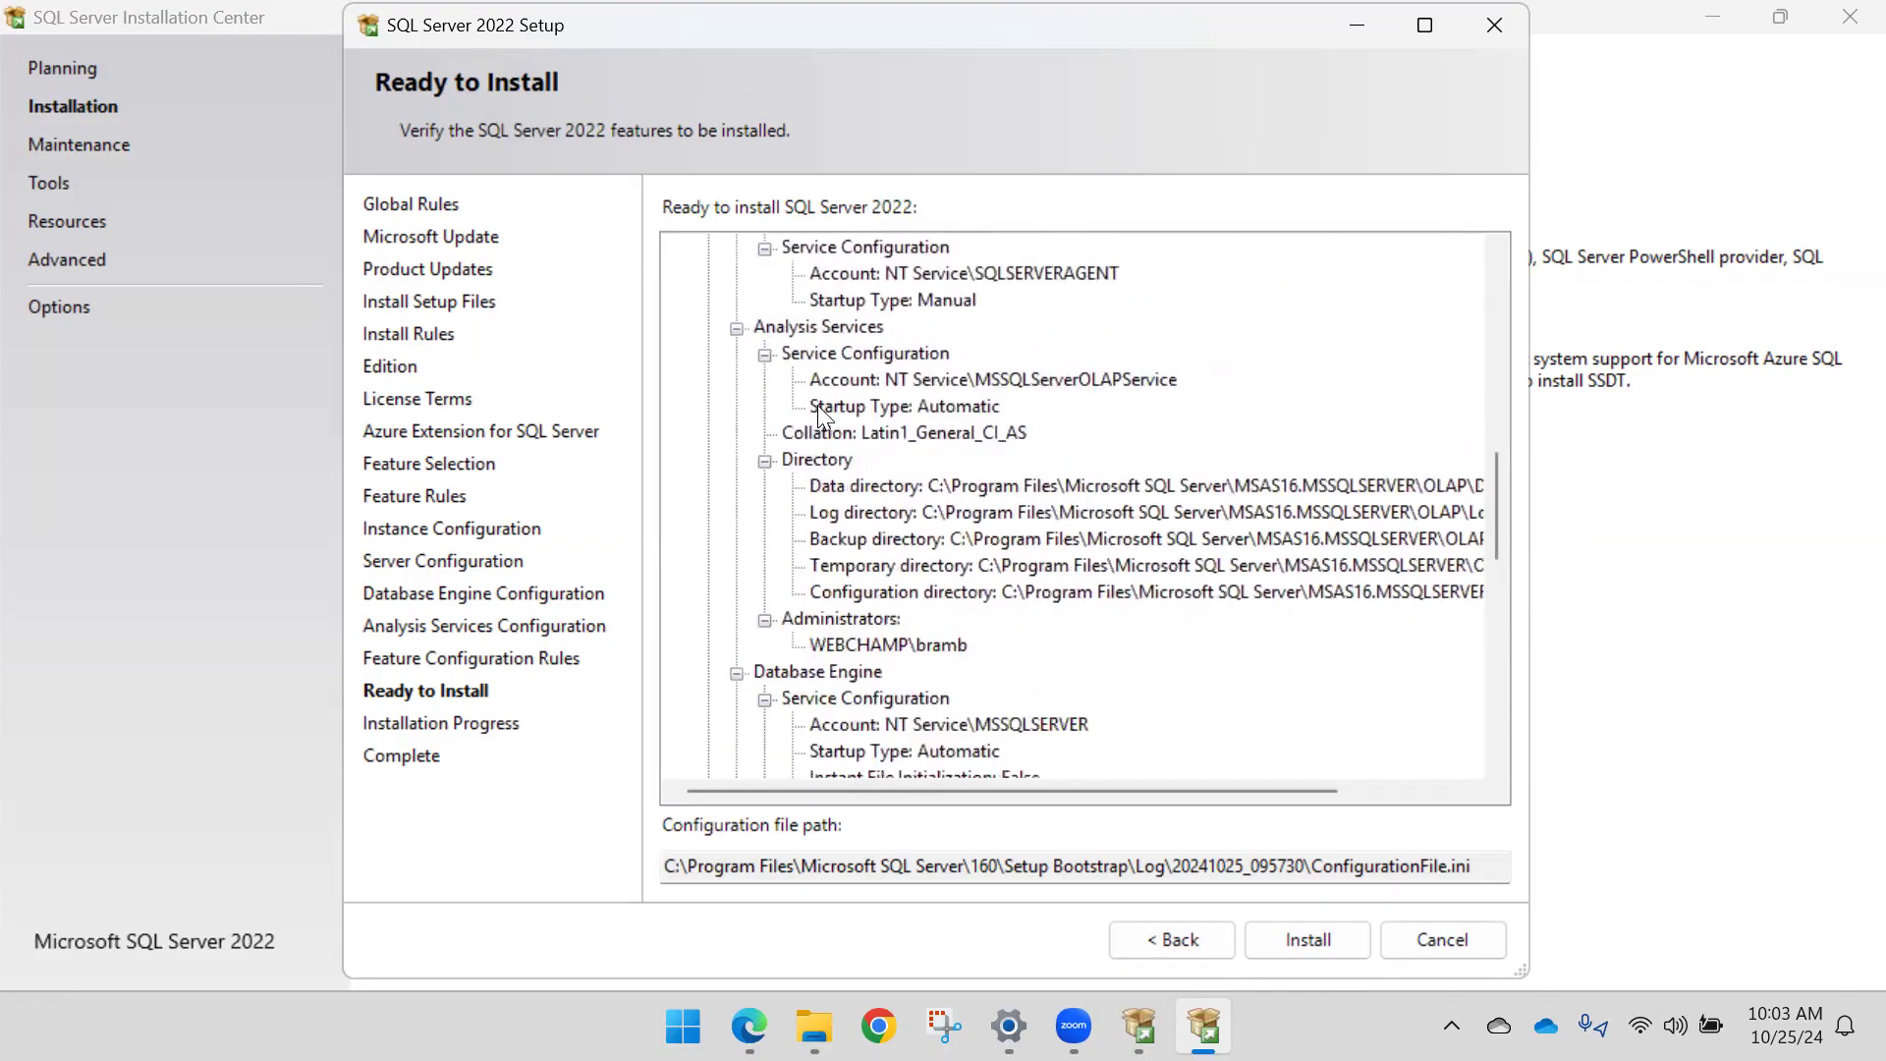
pyautogui.scroll(-6, 821, 425)
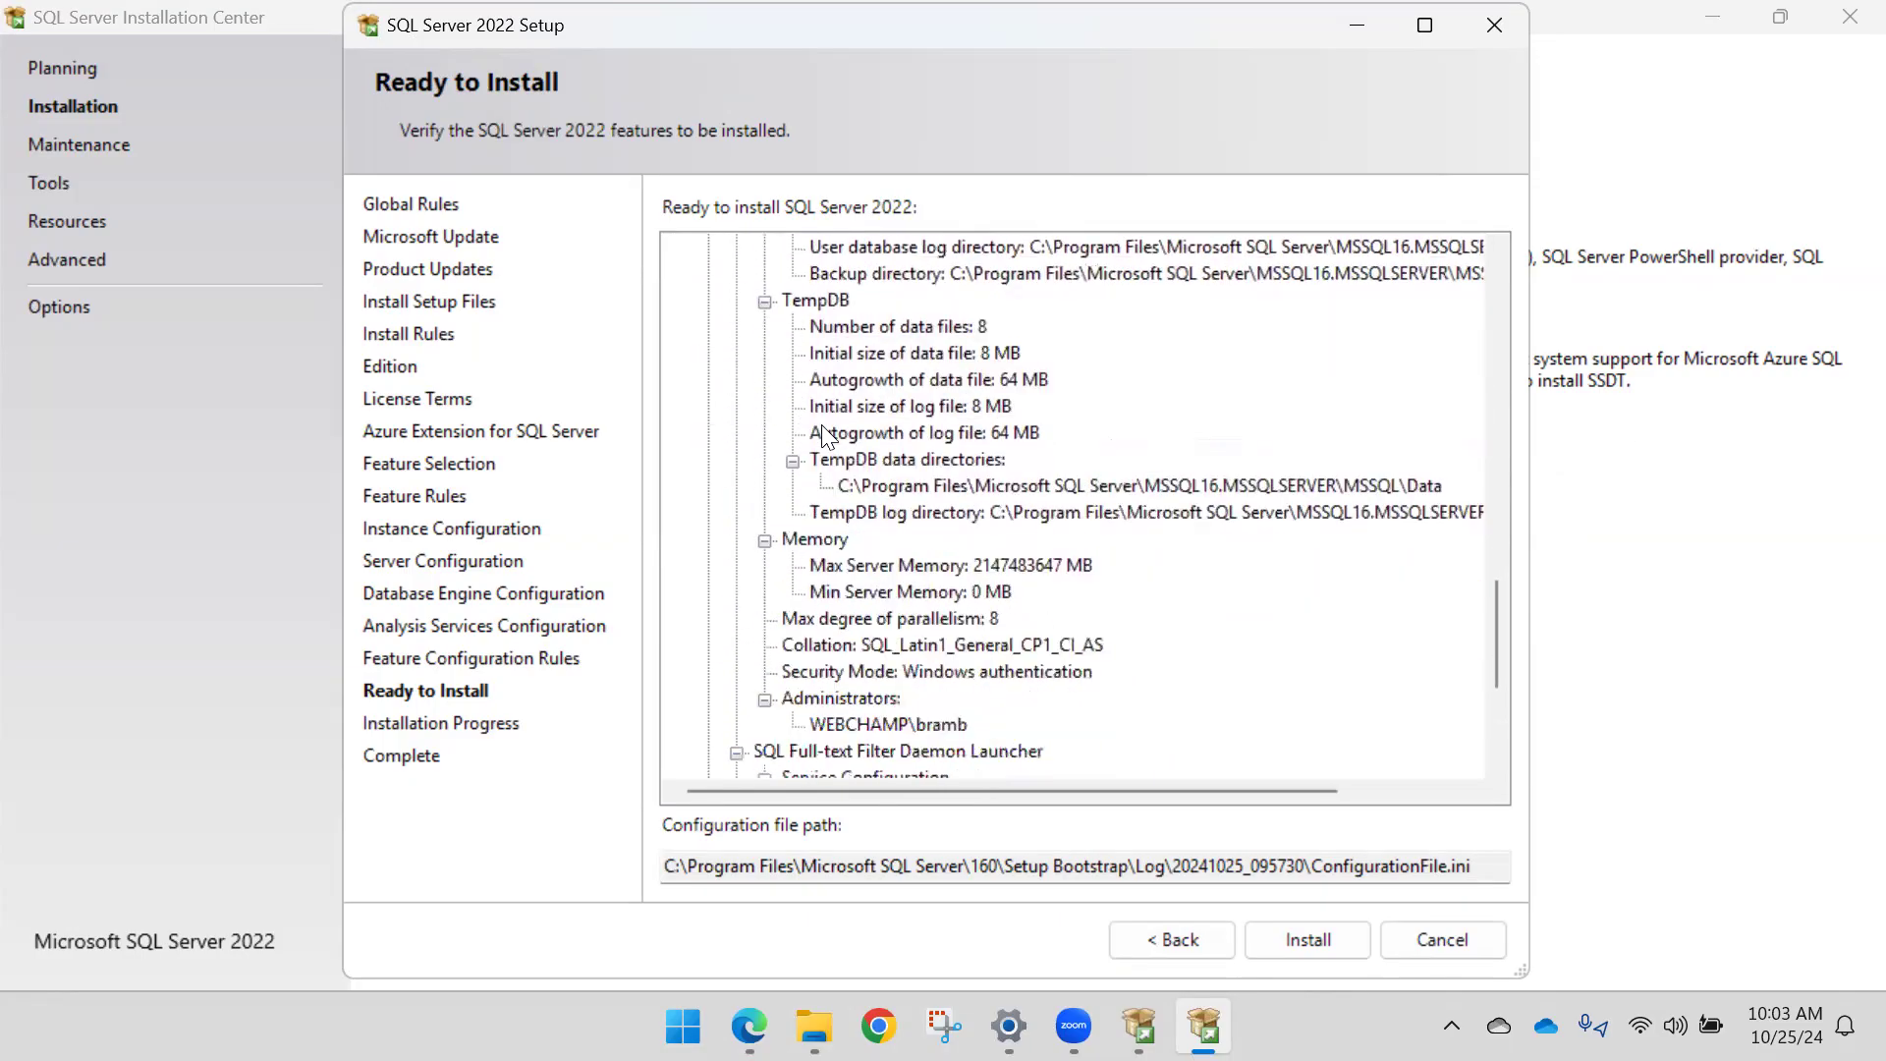
pyautogui.scroll(-1, 822, 433)
pyautogui.scroll(-1, 828, 437)
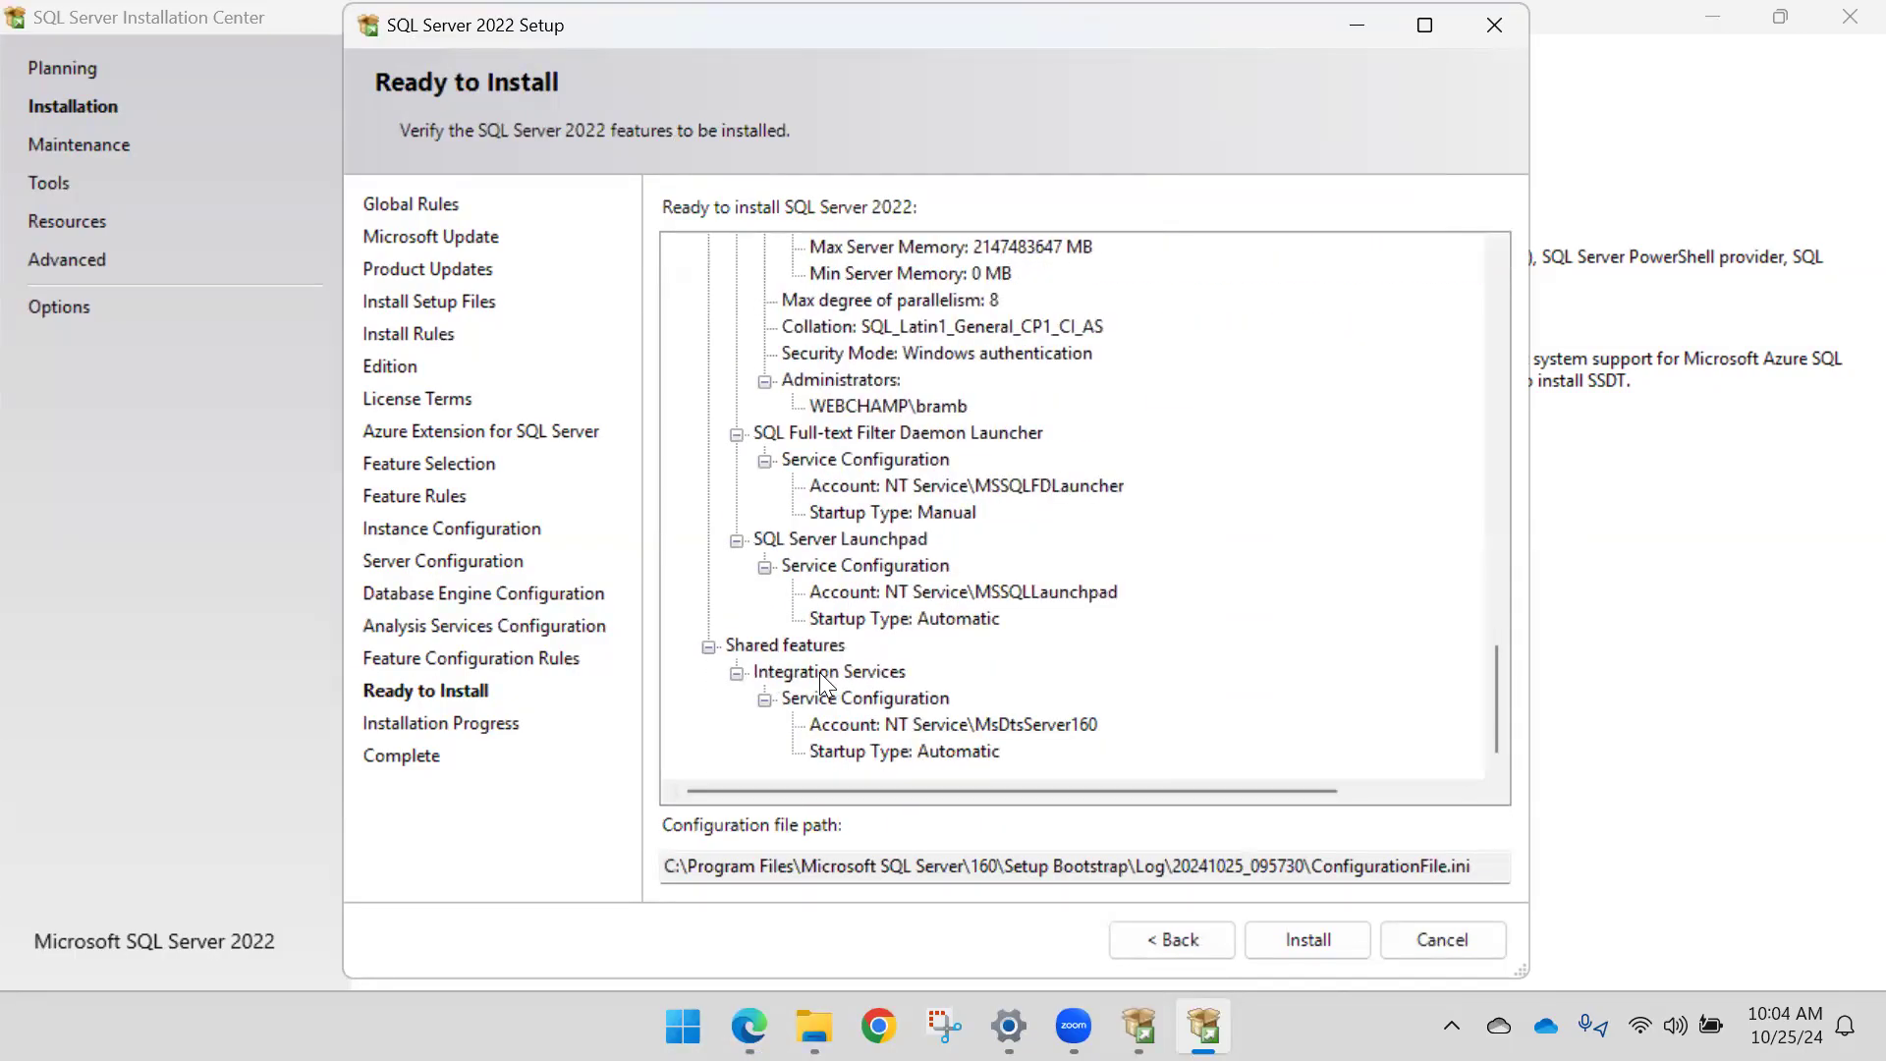
# Step: Start the SQL Server installation and minimize the Setup and Installation Center windows while it runs
pyautogui.click(1282, 946)
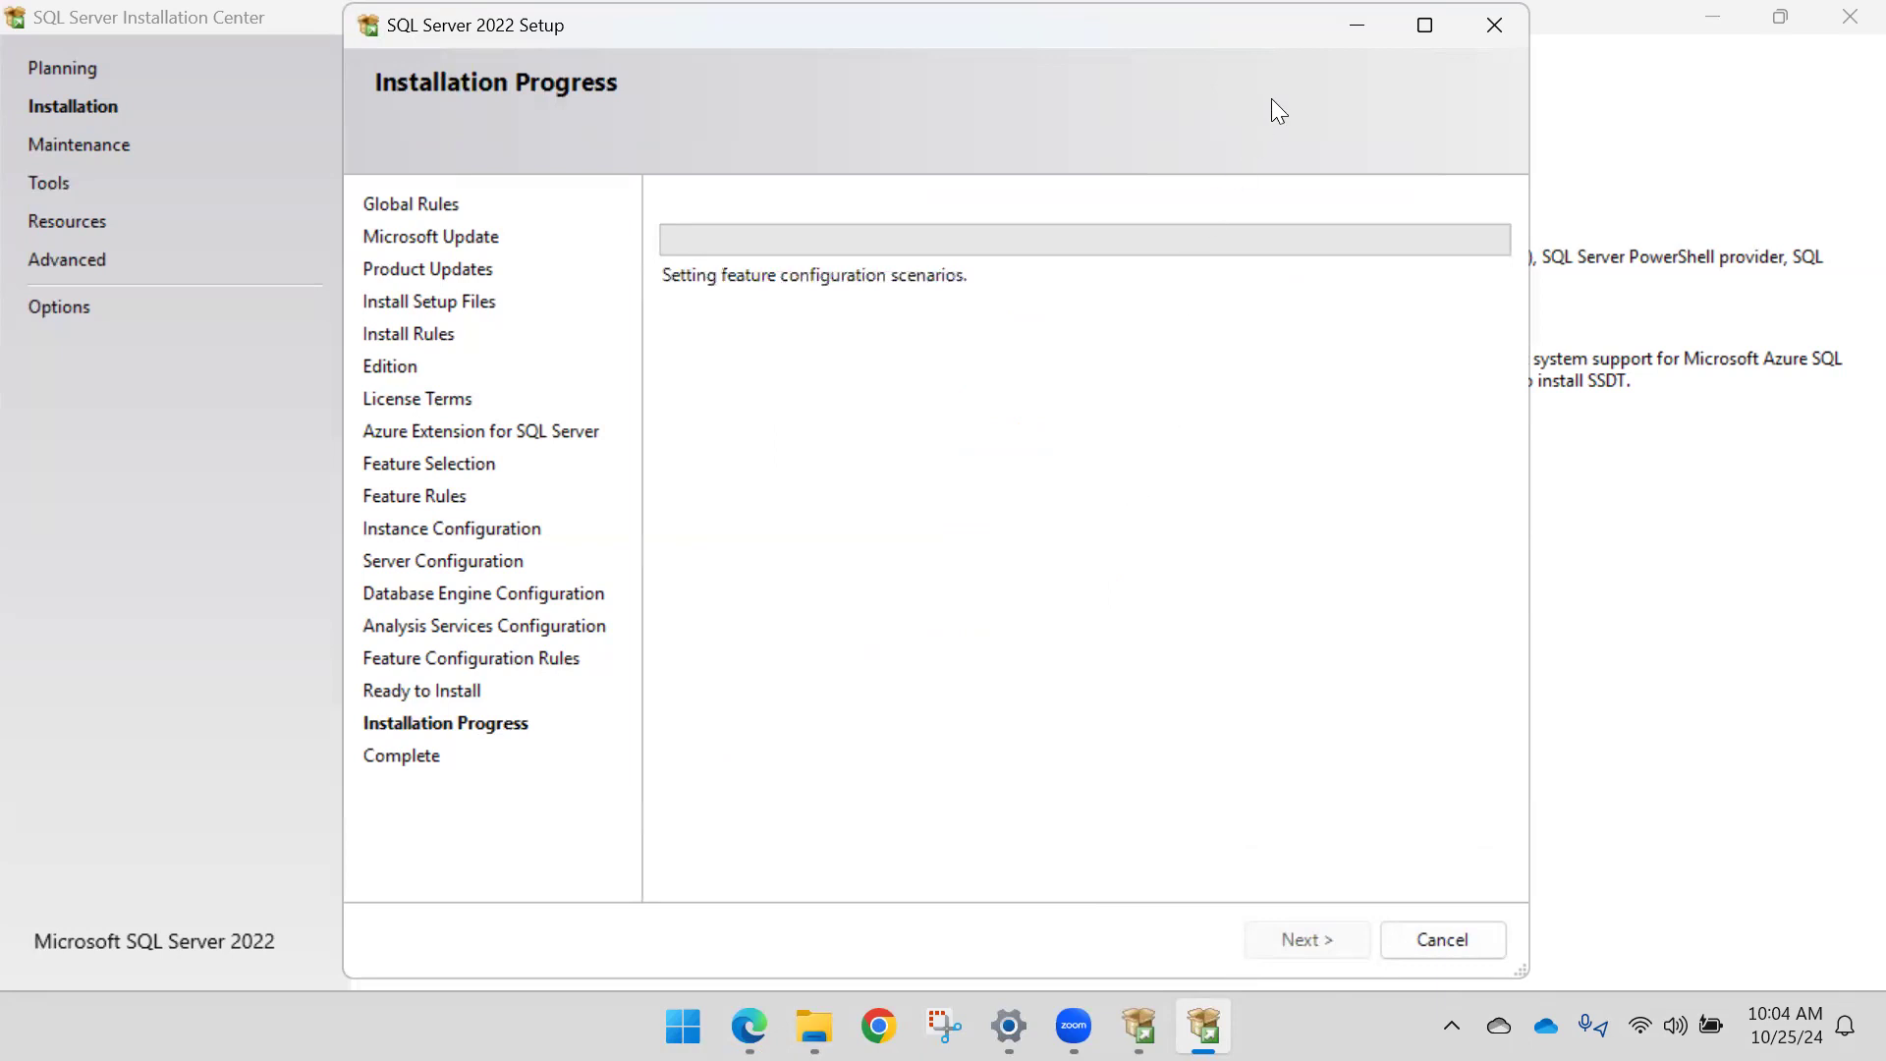
pyautogui.click(1356, 29)
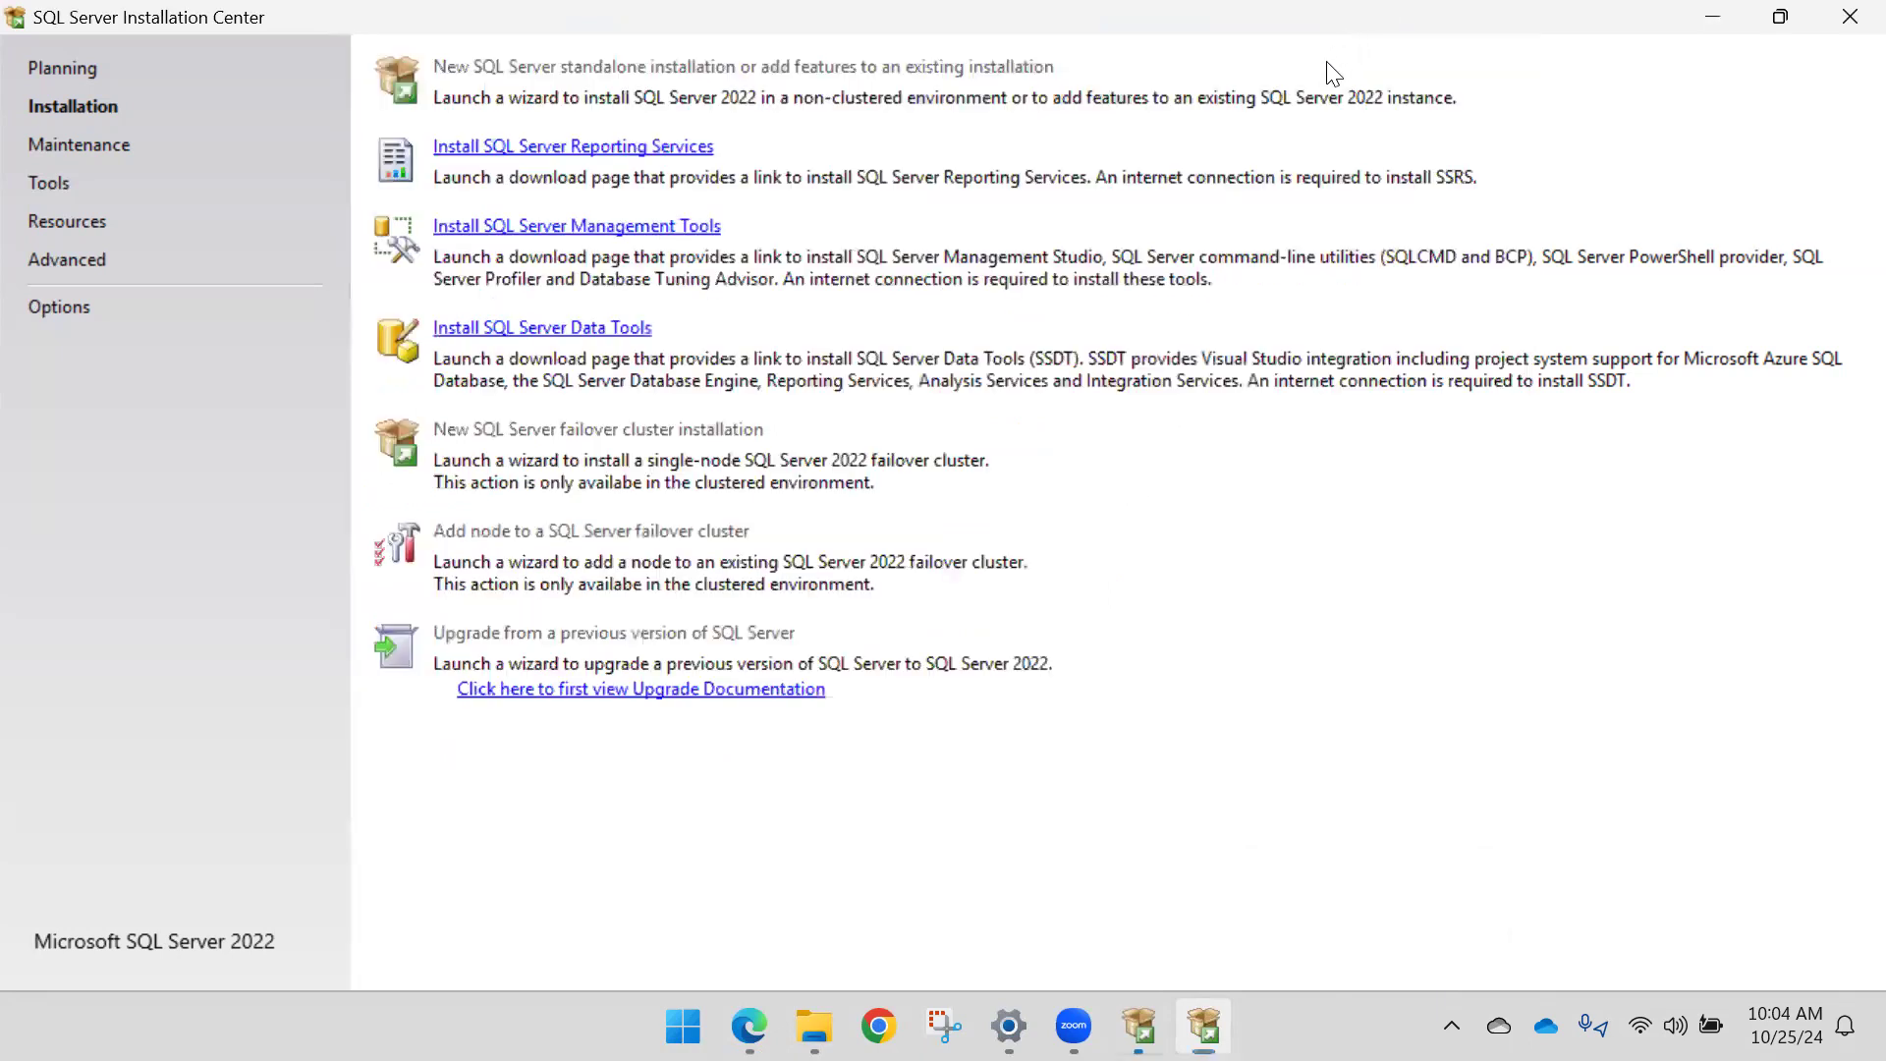
pyautogui.click(1711, 15)
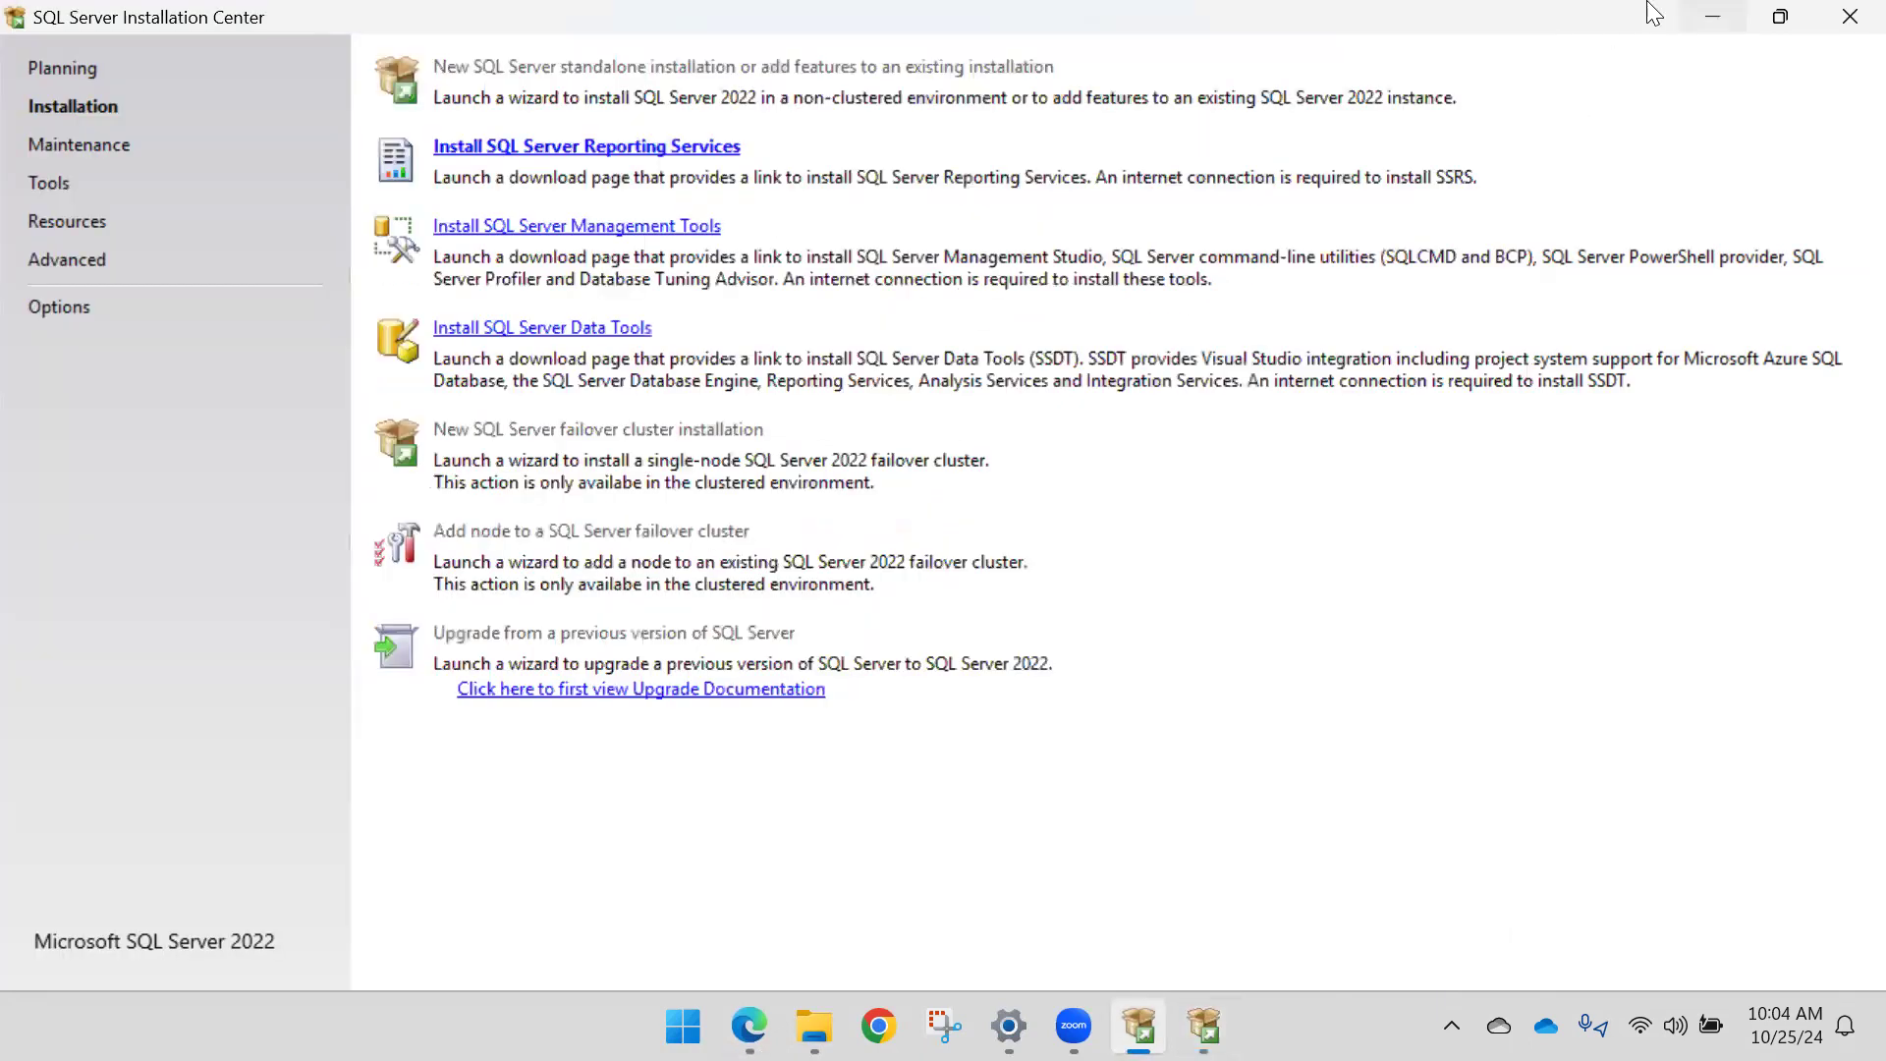
pyautogui.click(1711, 15)
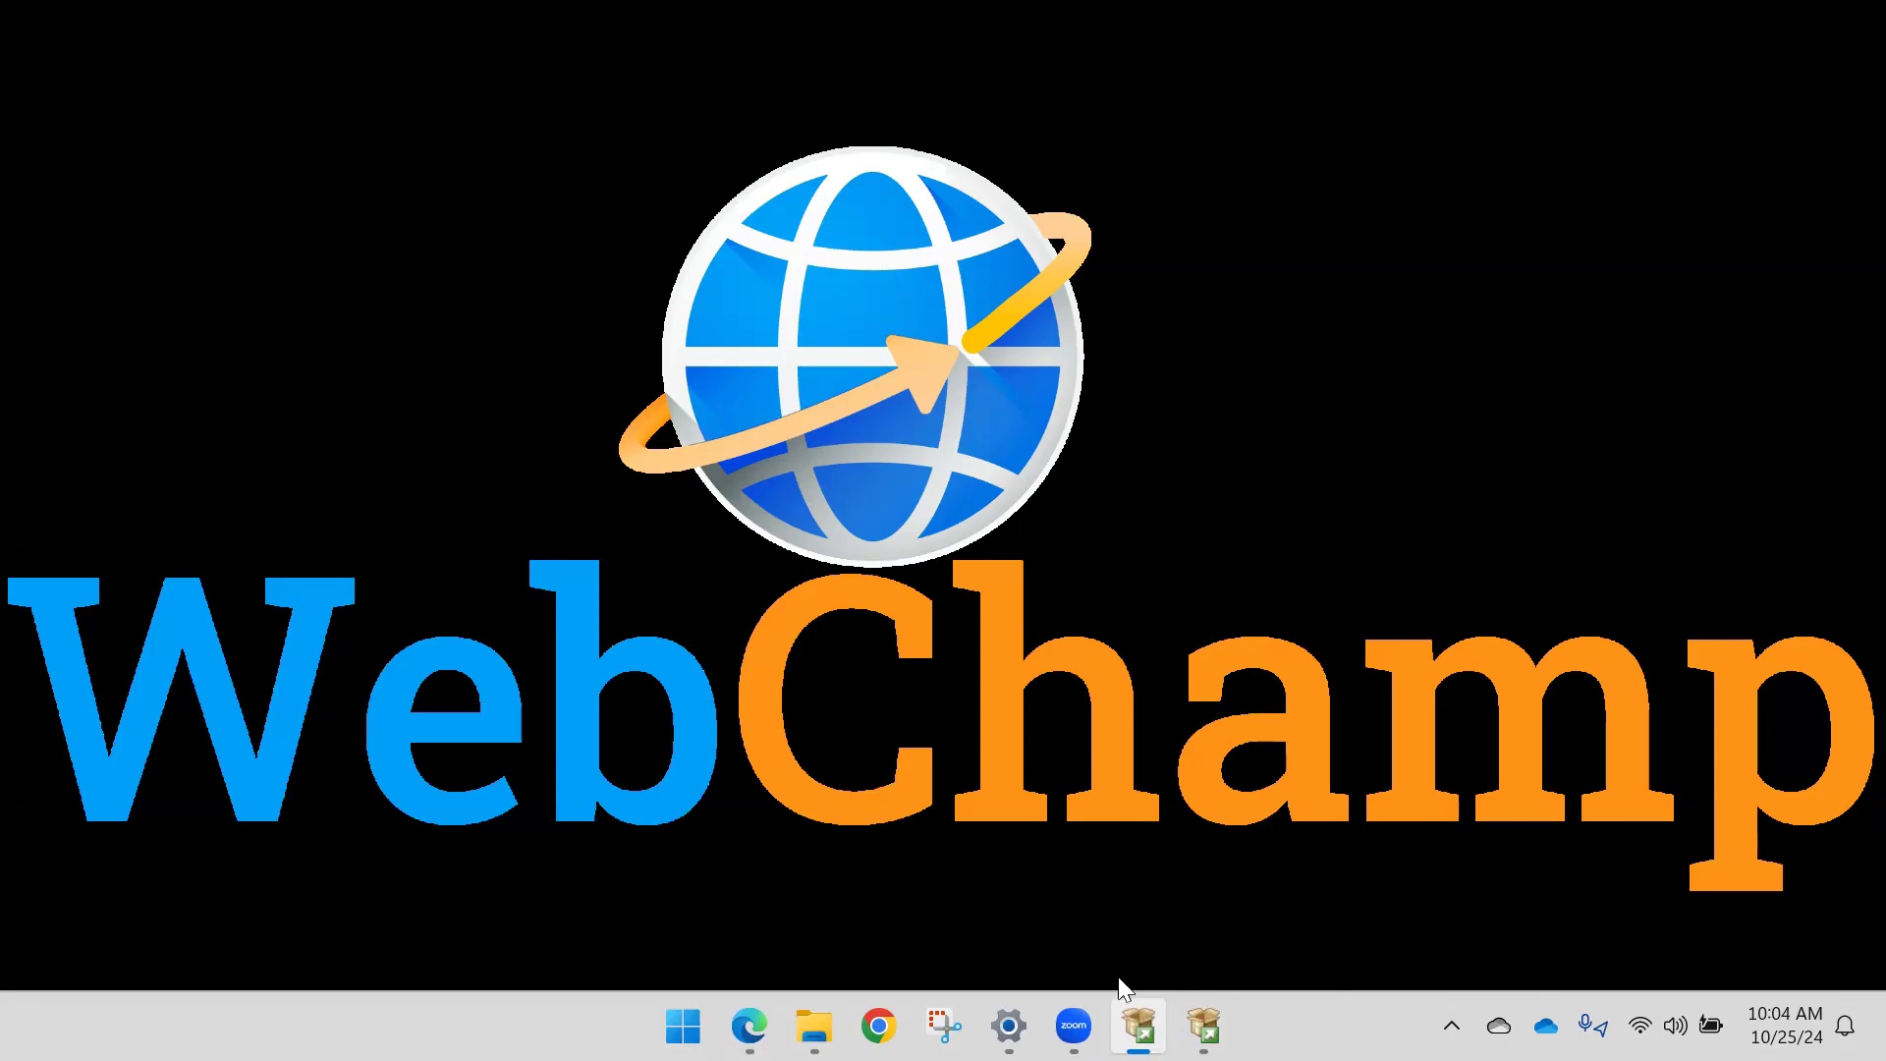
pyautogui.moveTo(1203, 1027)
pyautogui.click(1212, 904)
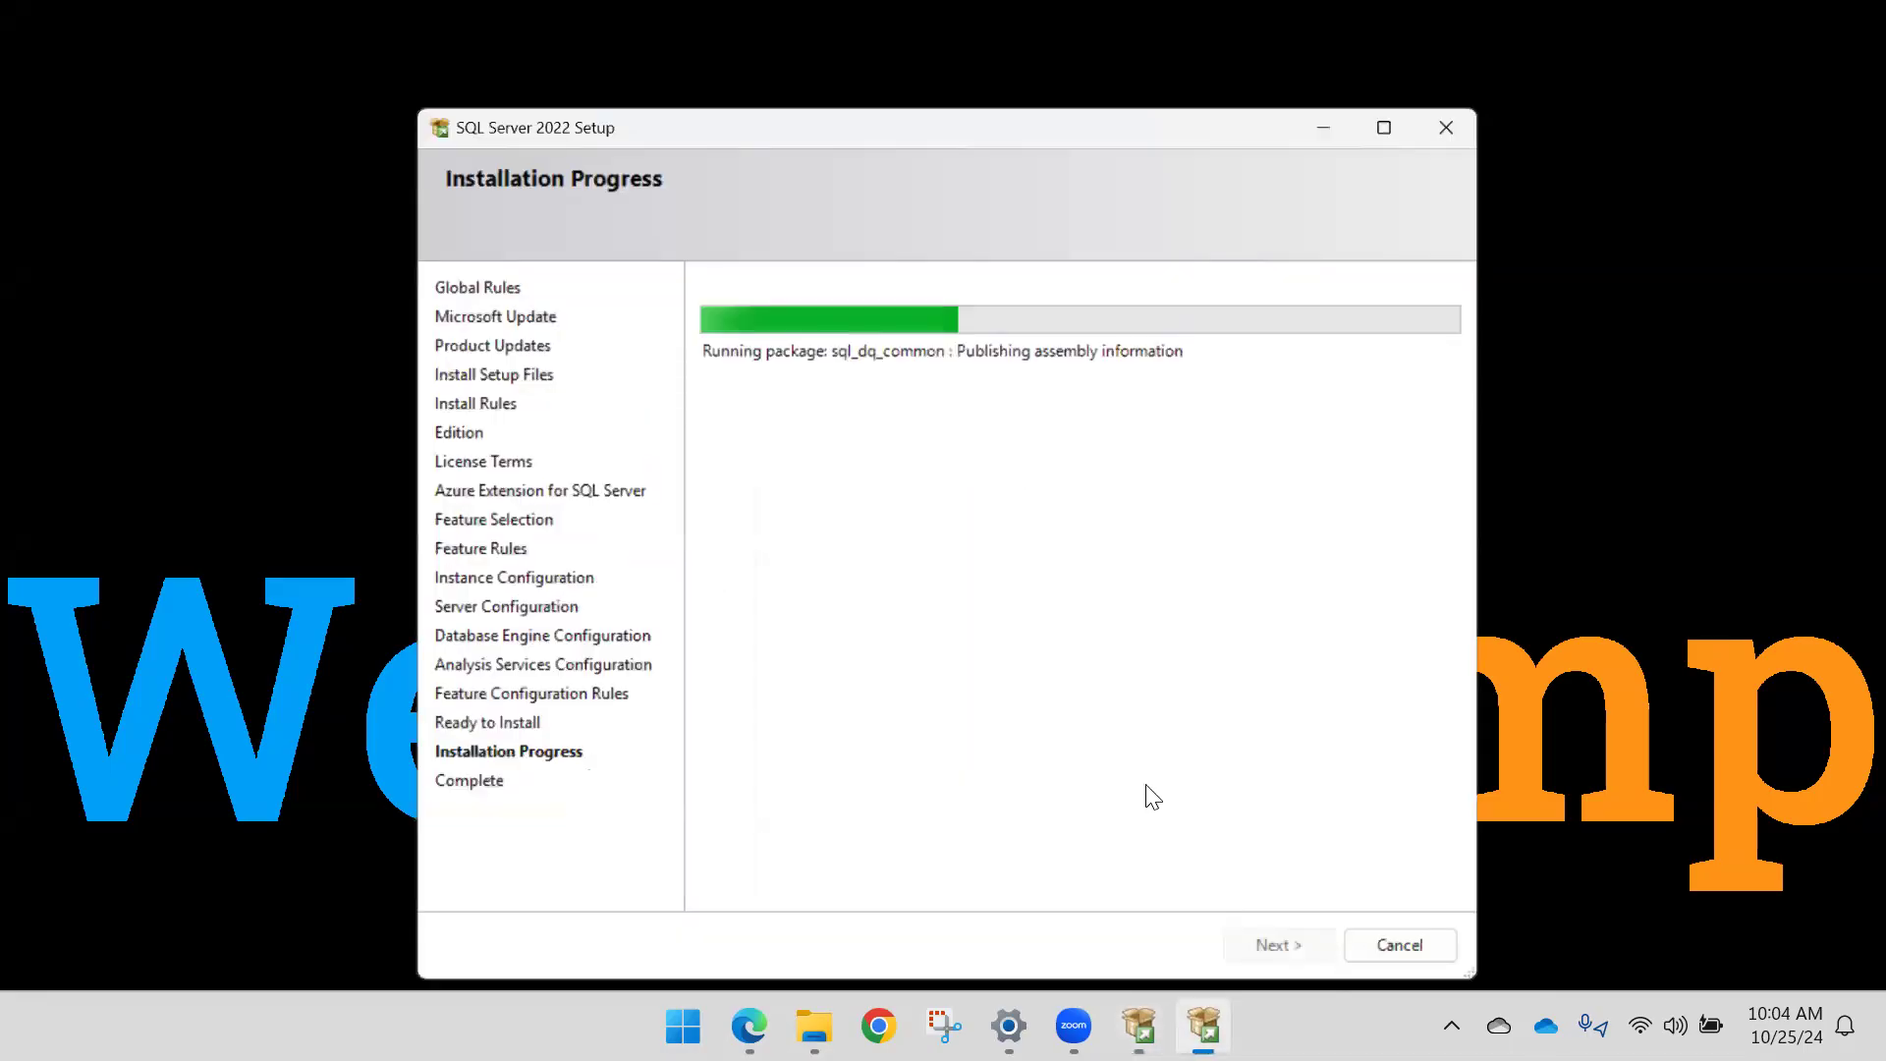
pyautogui.click(1350, 27)
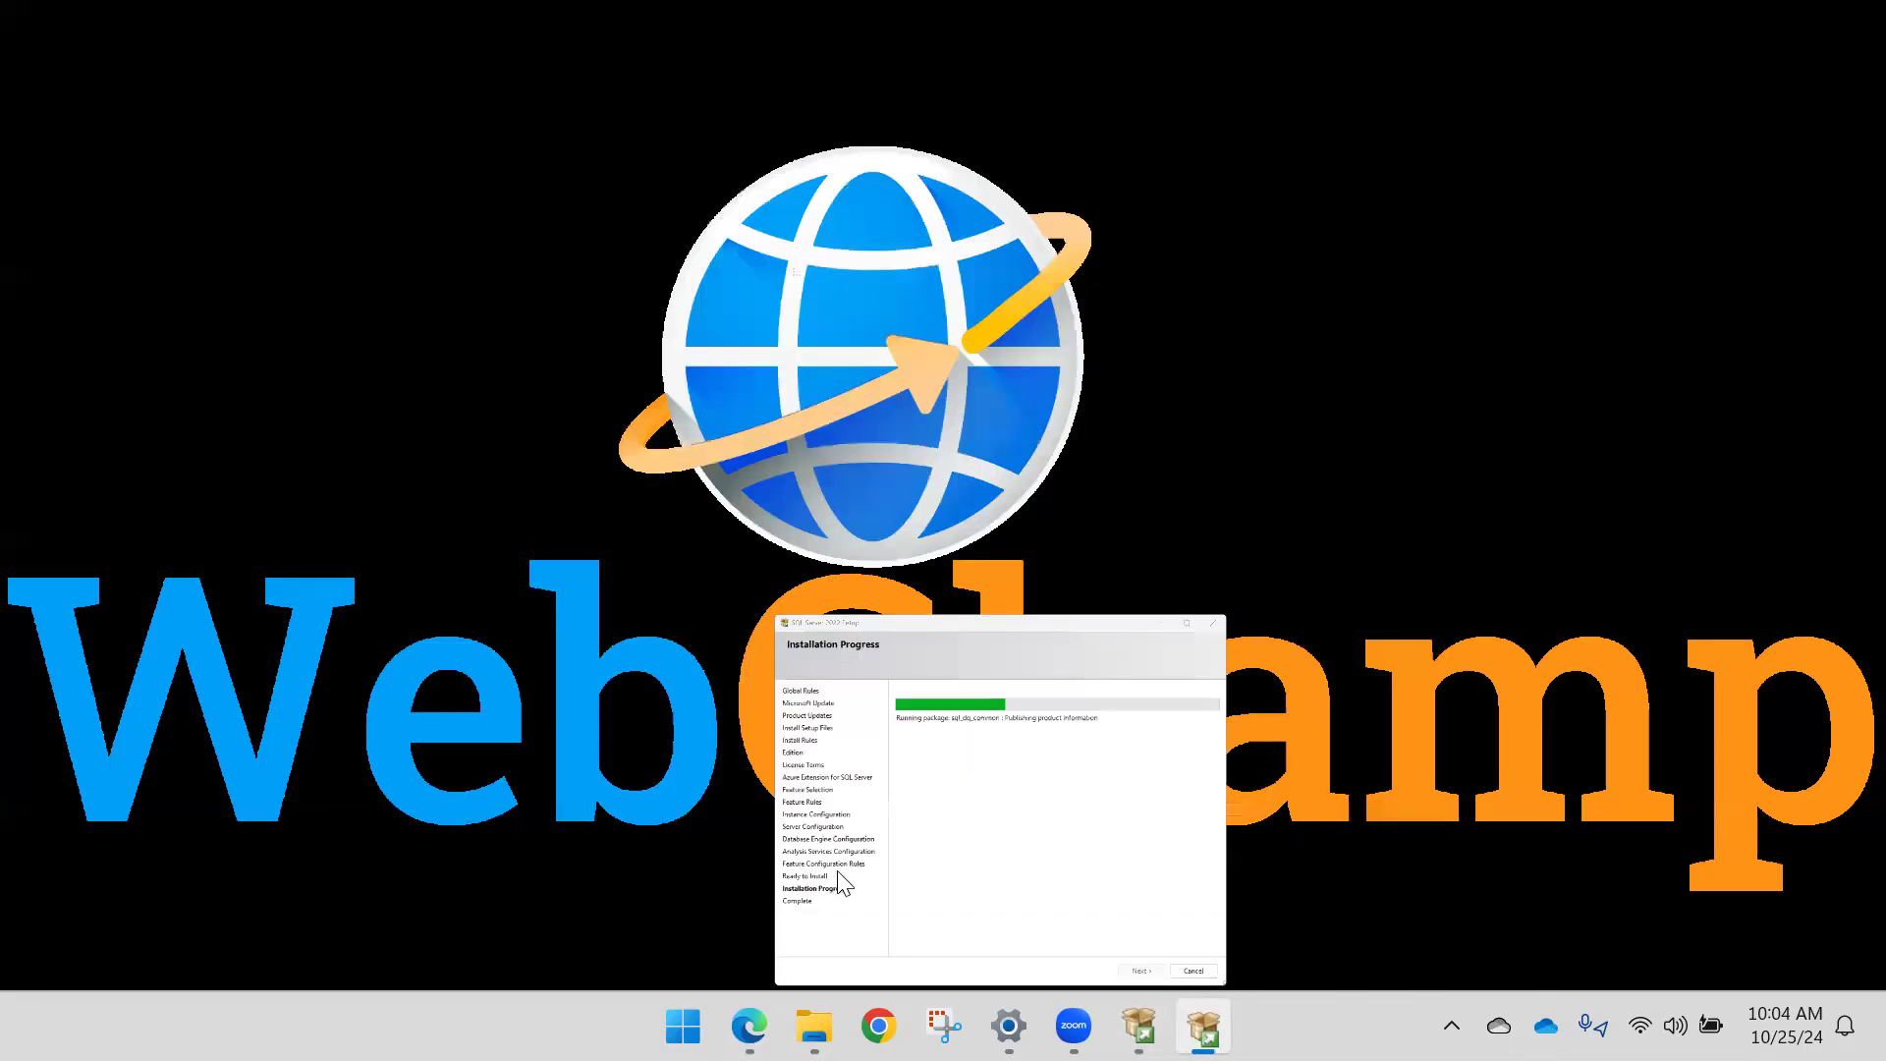
# Step: Switch to Microsoft Edge and check the list of downloaded files
pyautogui.moveTo(749, 1026)
pyautogui.click(768, 961)
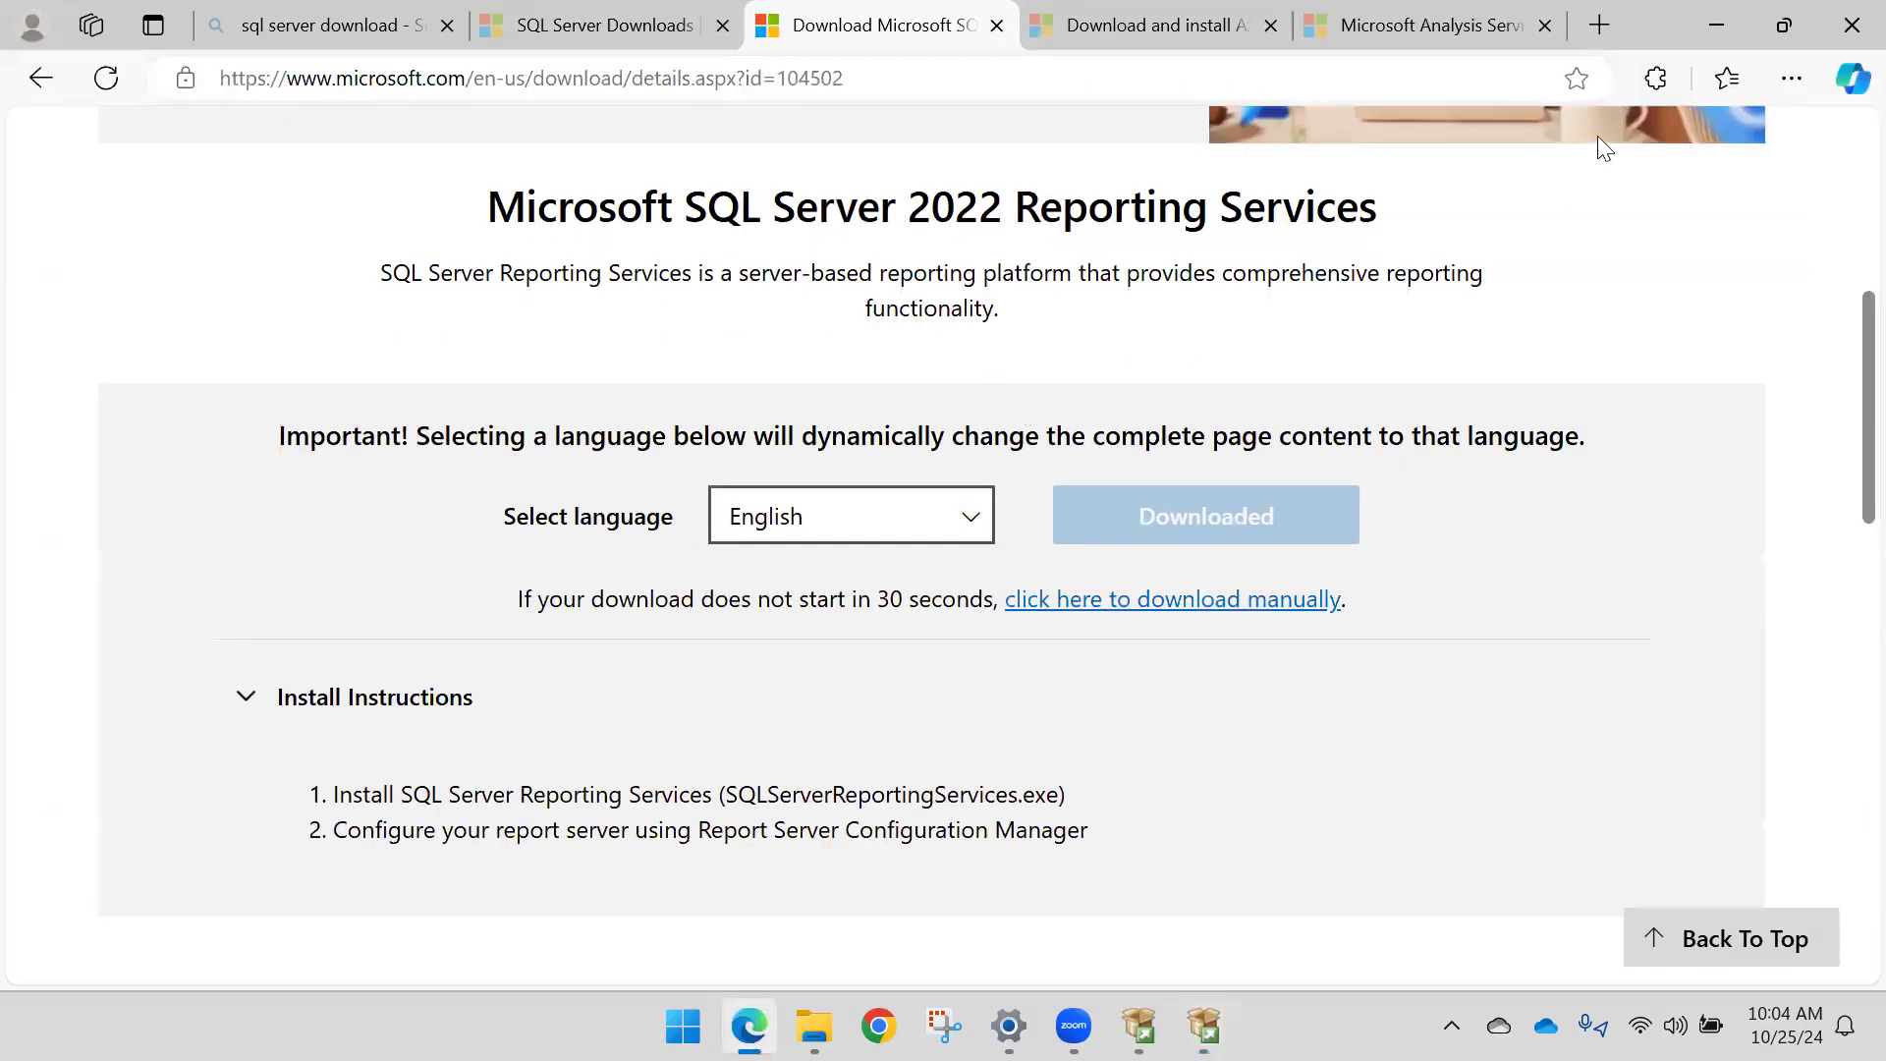
pyautogui.click(1793, 78)
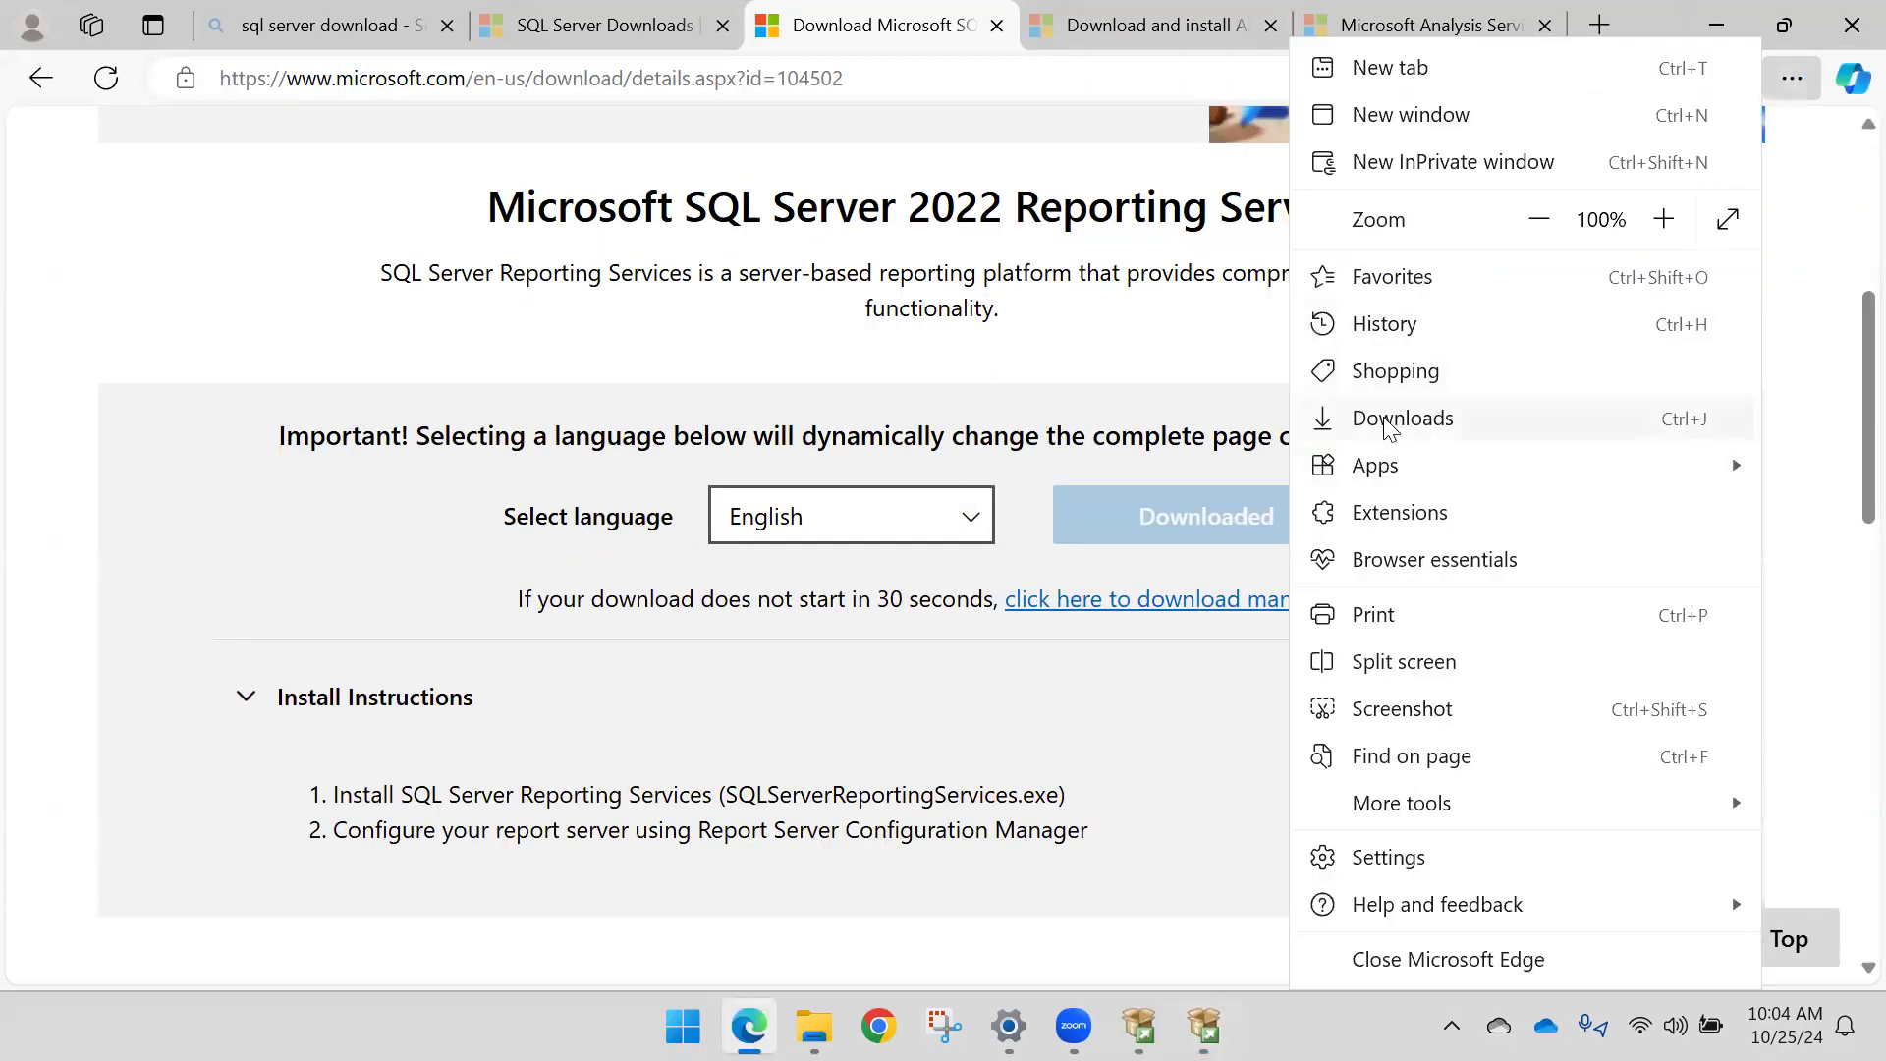
pyautogui.click(1385, 421)
pyautogui.moveTo(1355, 285)
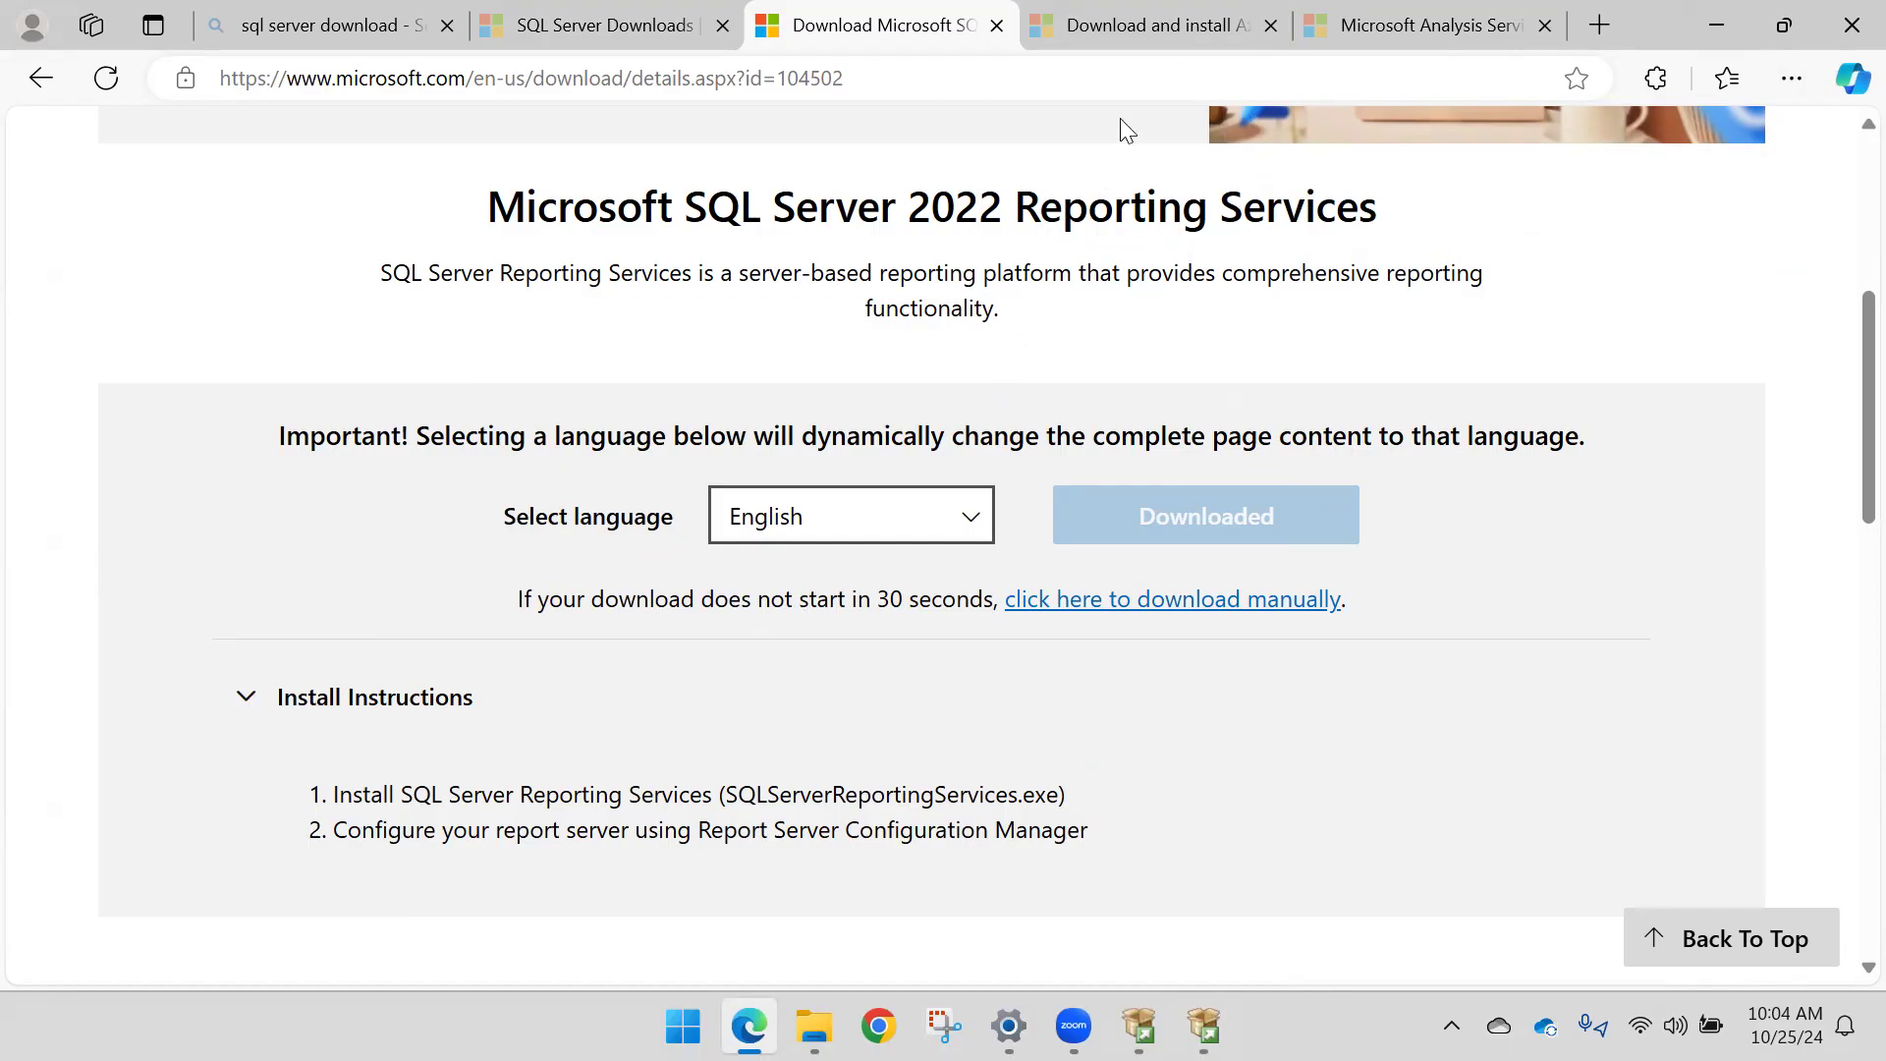
# Step: Examine the Marketplace page for Microsoft Analysis Services Projects 2022 and its release notes
pyautogui.click(1164, 27)
pyautogui.click(1328, 13)
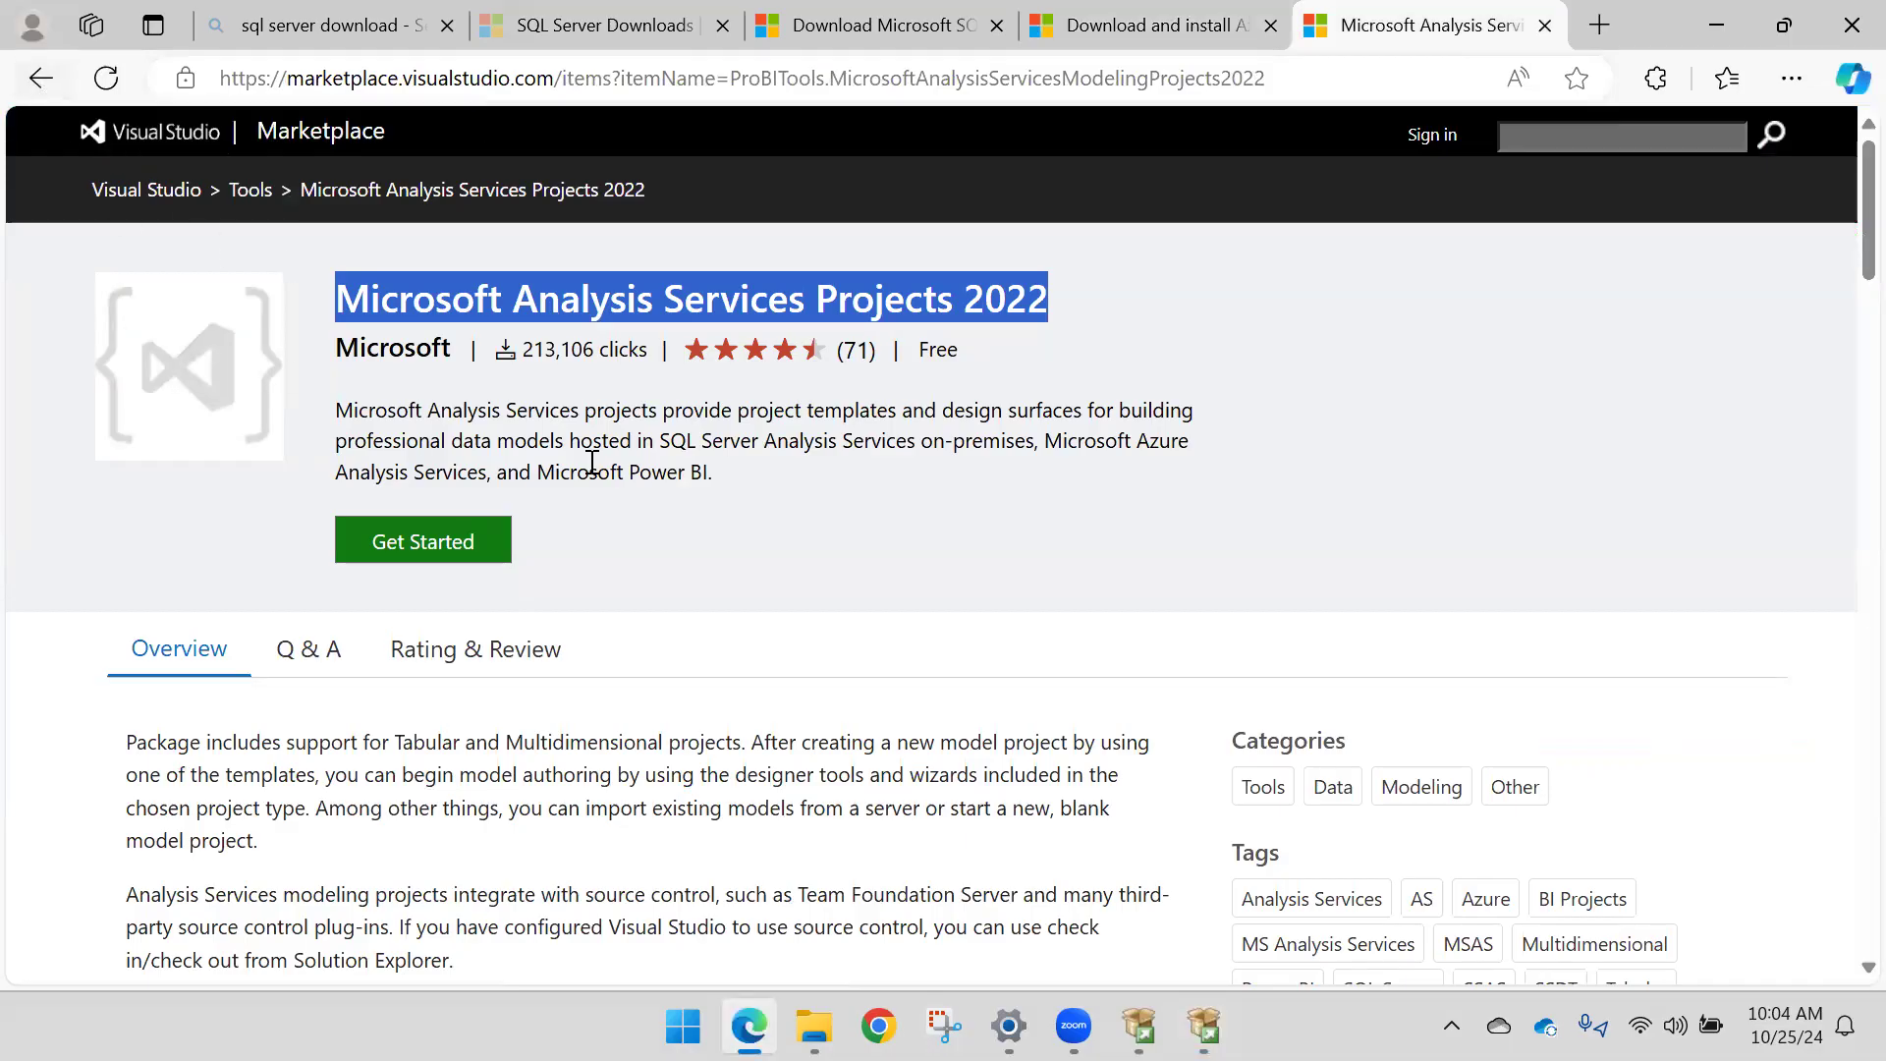
pyautogui.scroll(-9, 586, 530)
pyautogui.scroll(-15, 586, 587)
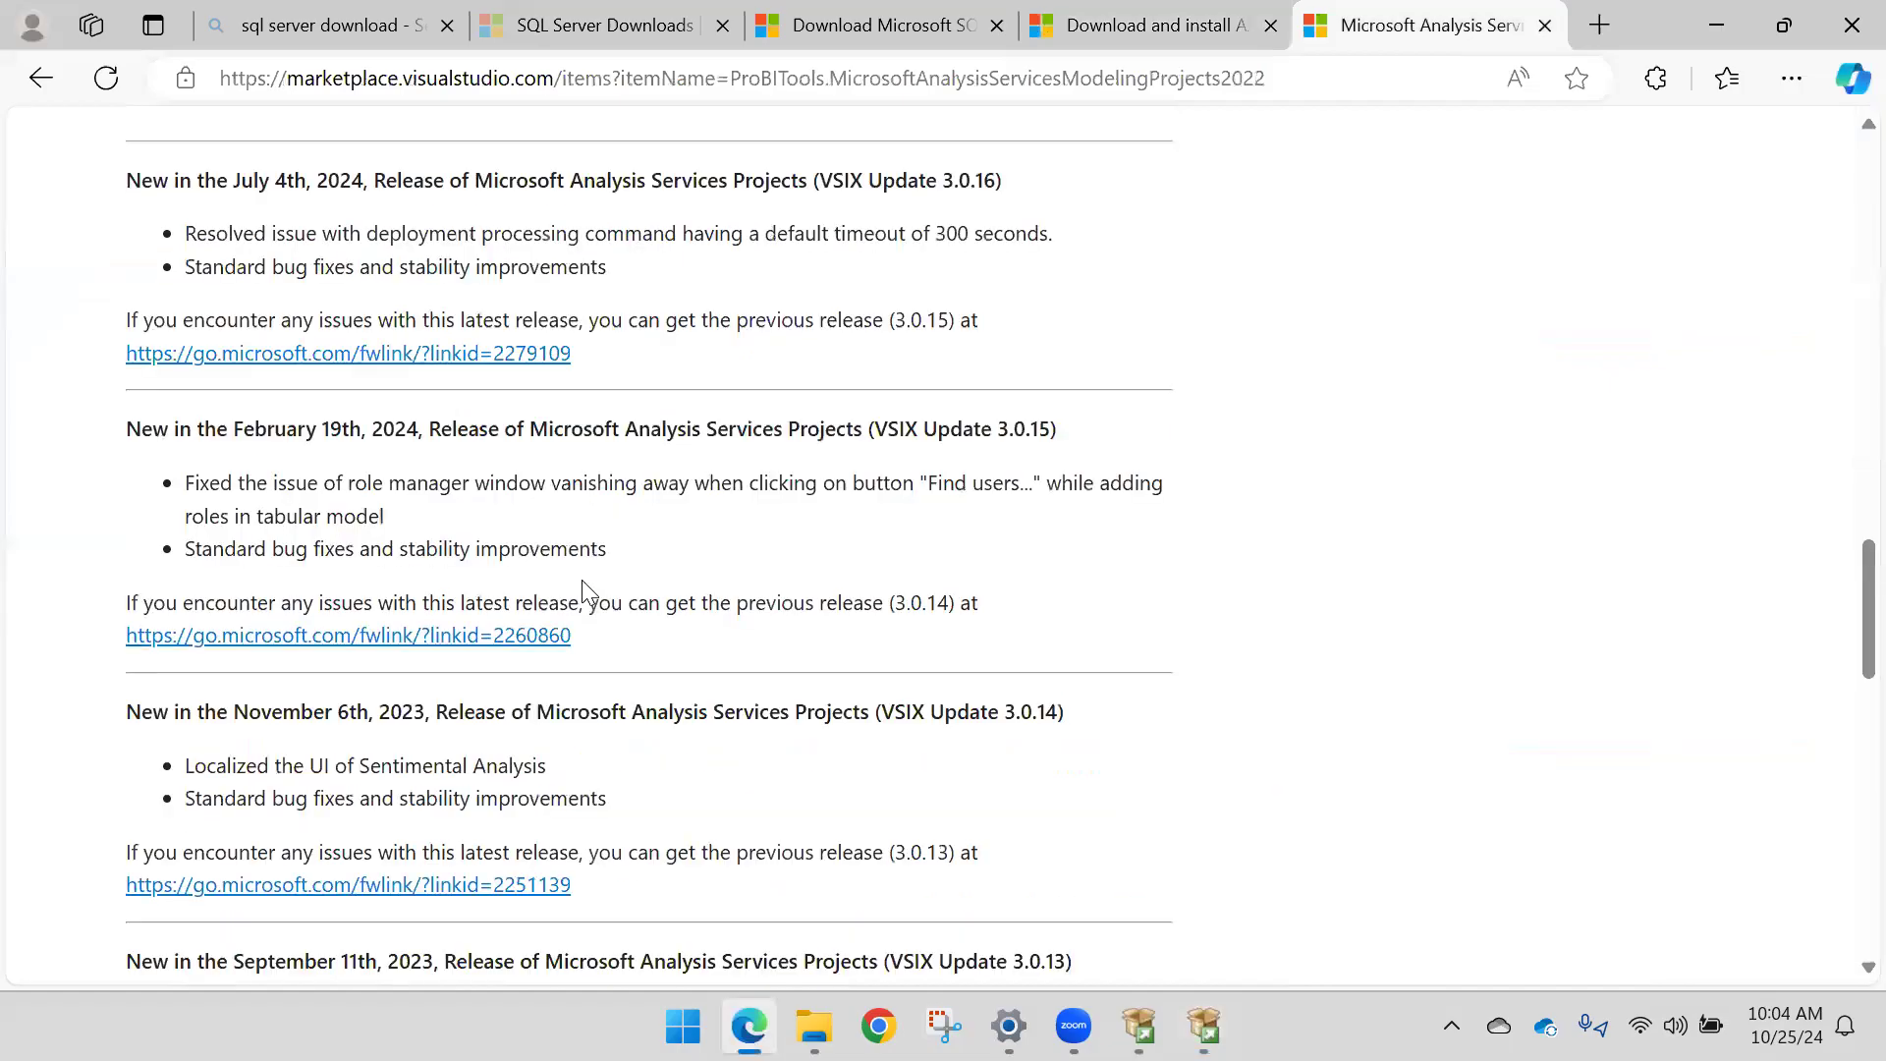
pyautogui.scroll(-13, 584, 589)
pyautogui.scroll(6, 216, 241)
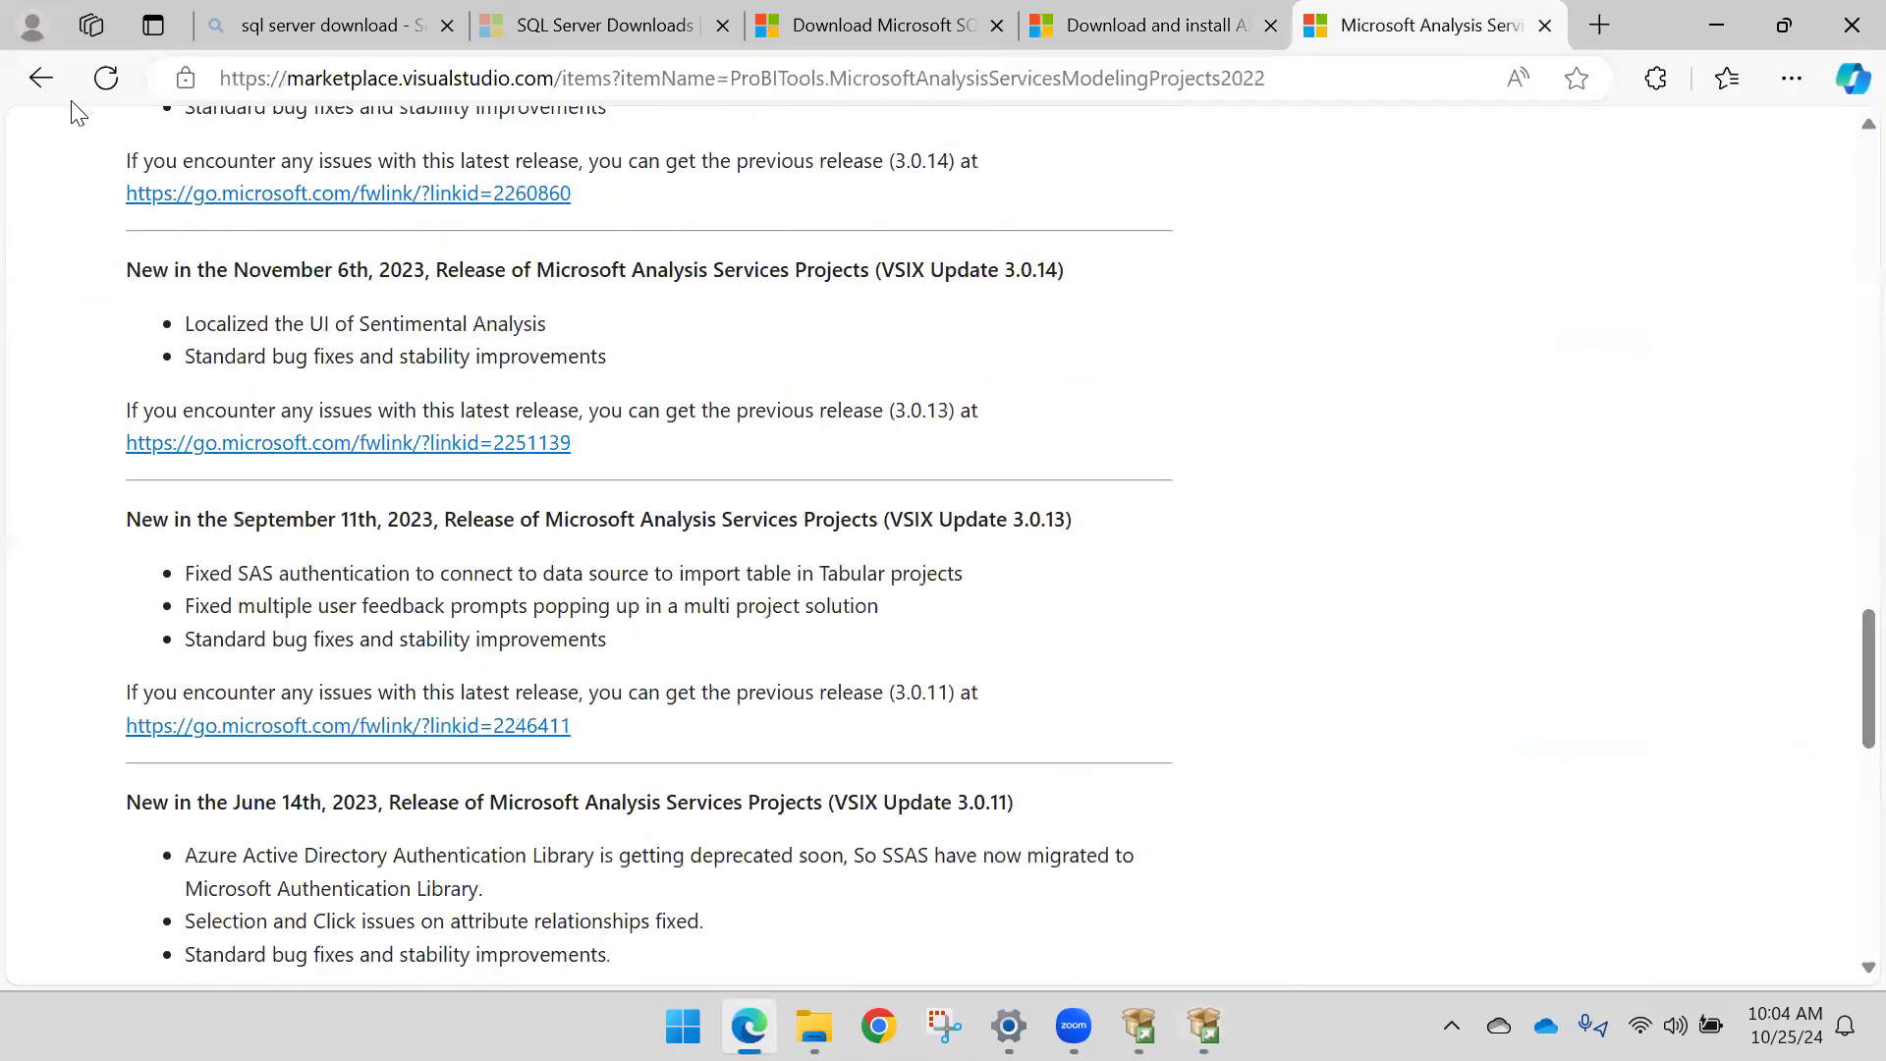
# Step: Return to the SSDT extensions list, view the Visual Studio 2022 Analysis Services extension from its link, and go back to the list
pyautogui.click(41, 78)
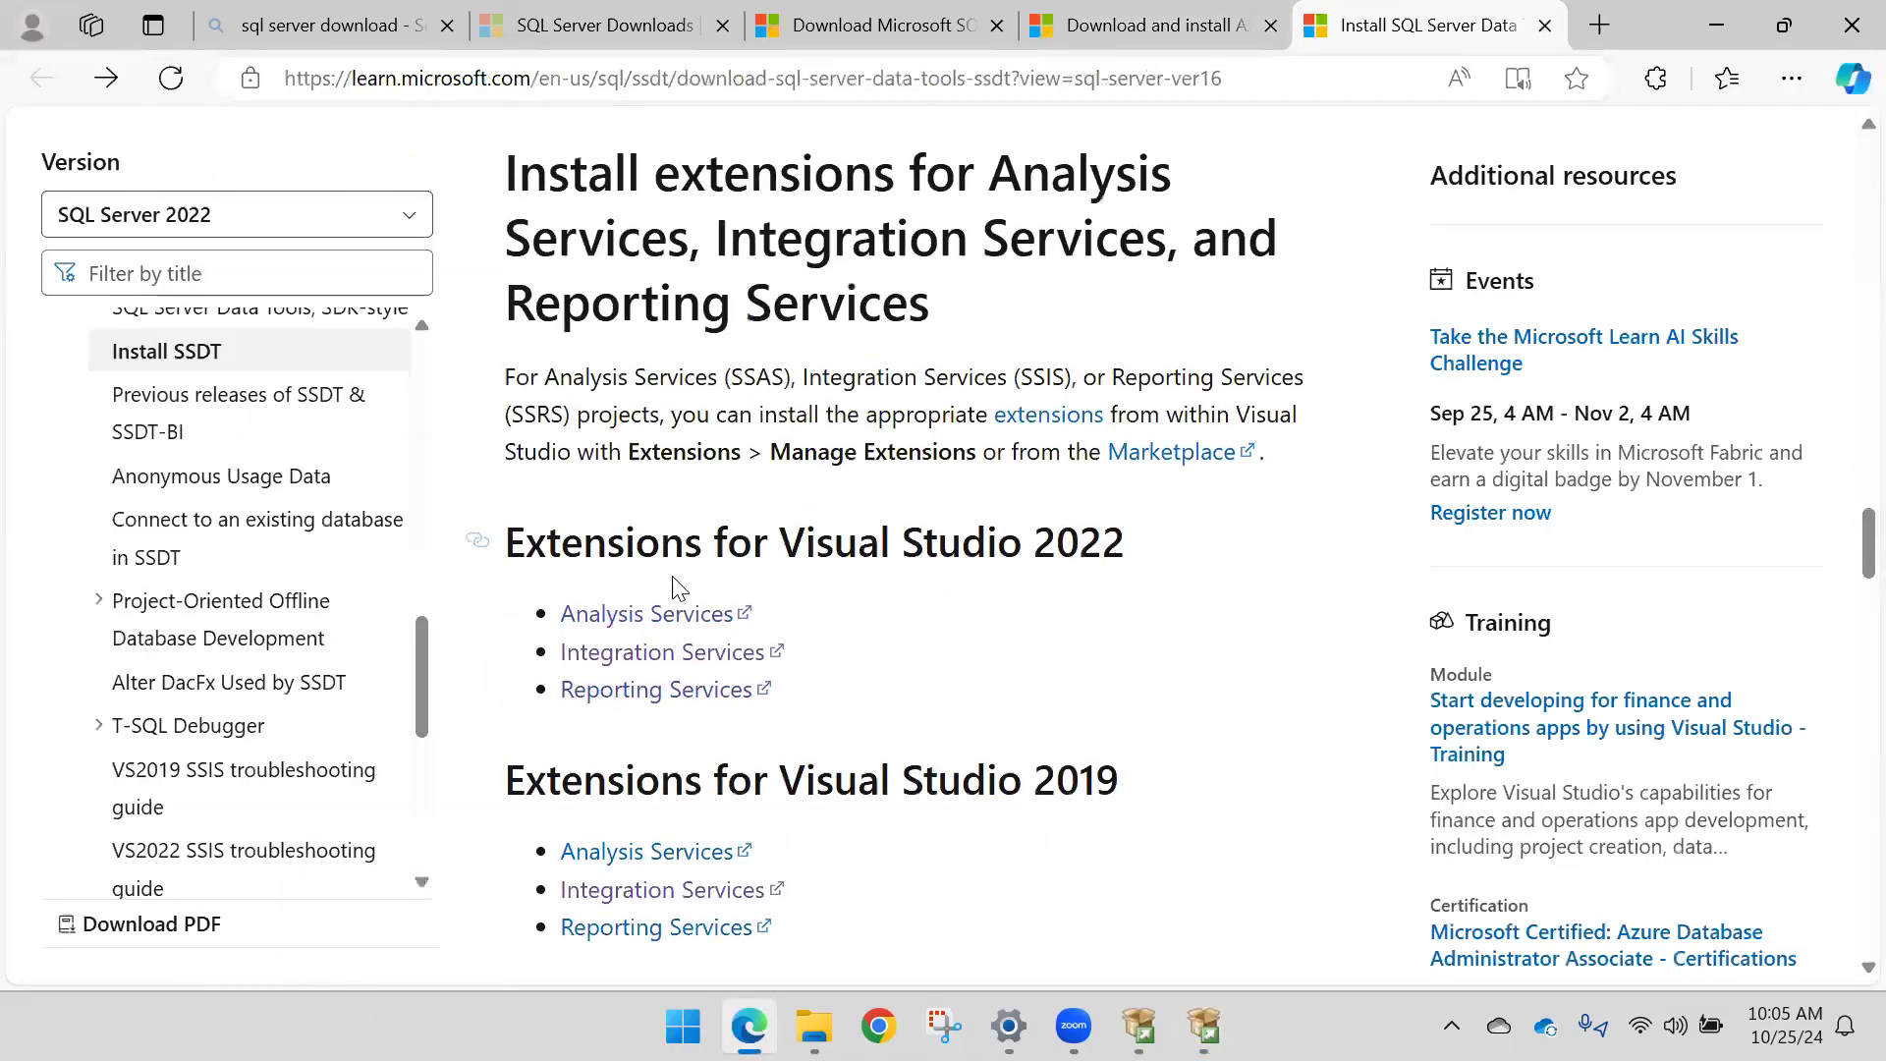
pyautogui.scroll(-5, 671, 586)
pyautogui.scroll(4, 633, 516)
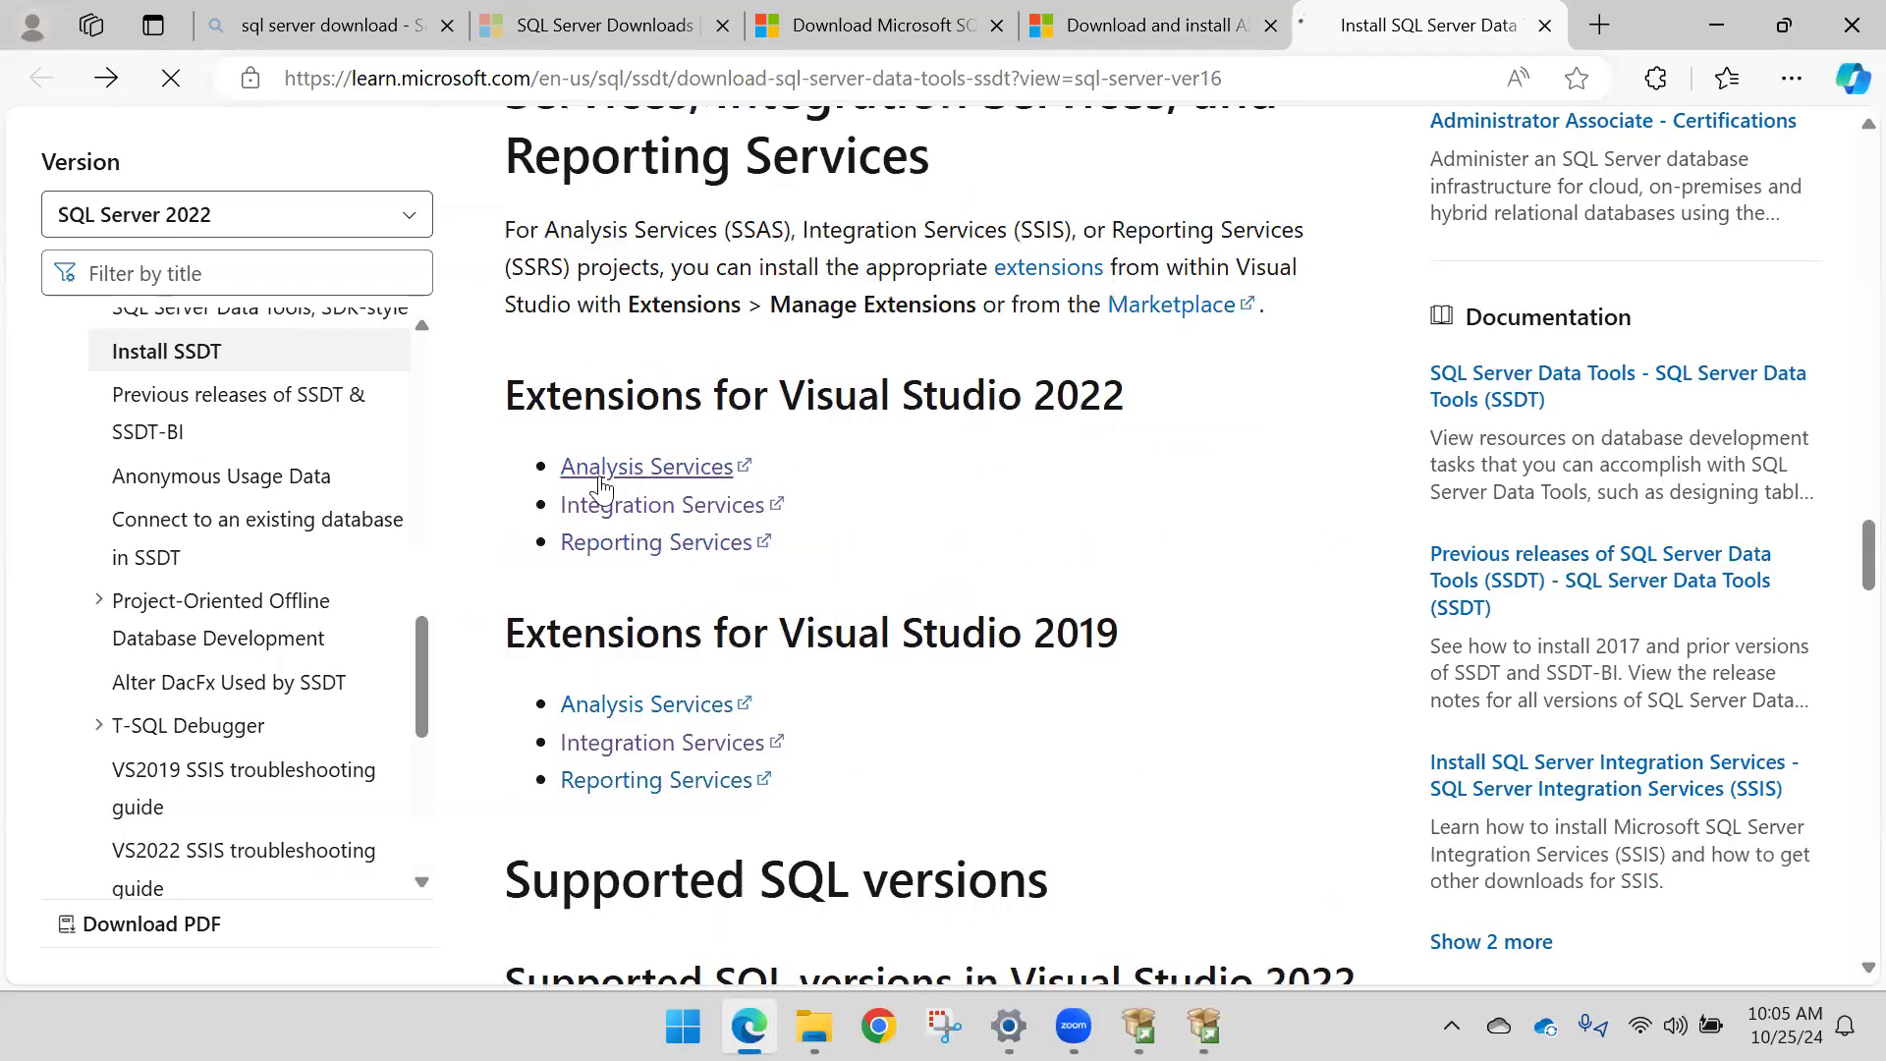
pyautogui.click(596, 472)
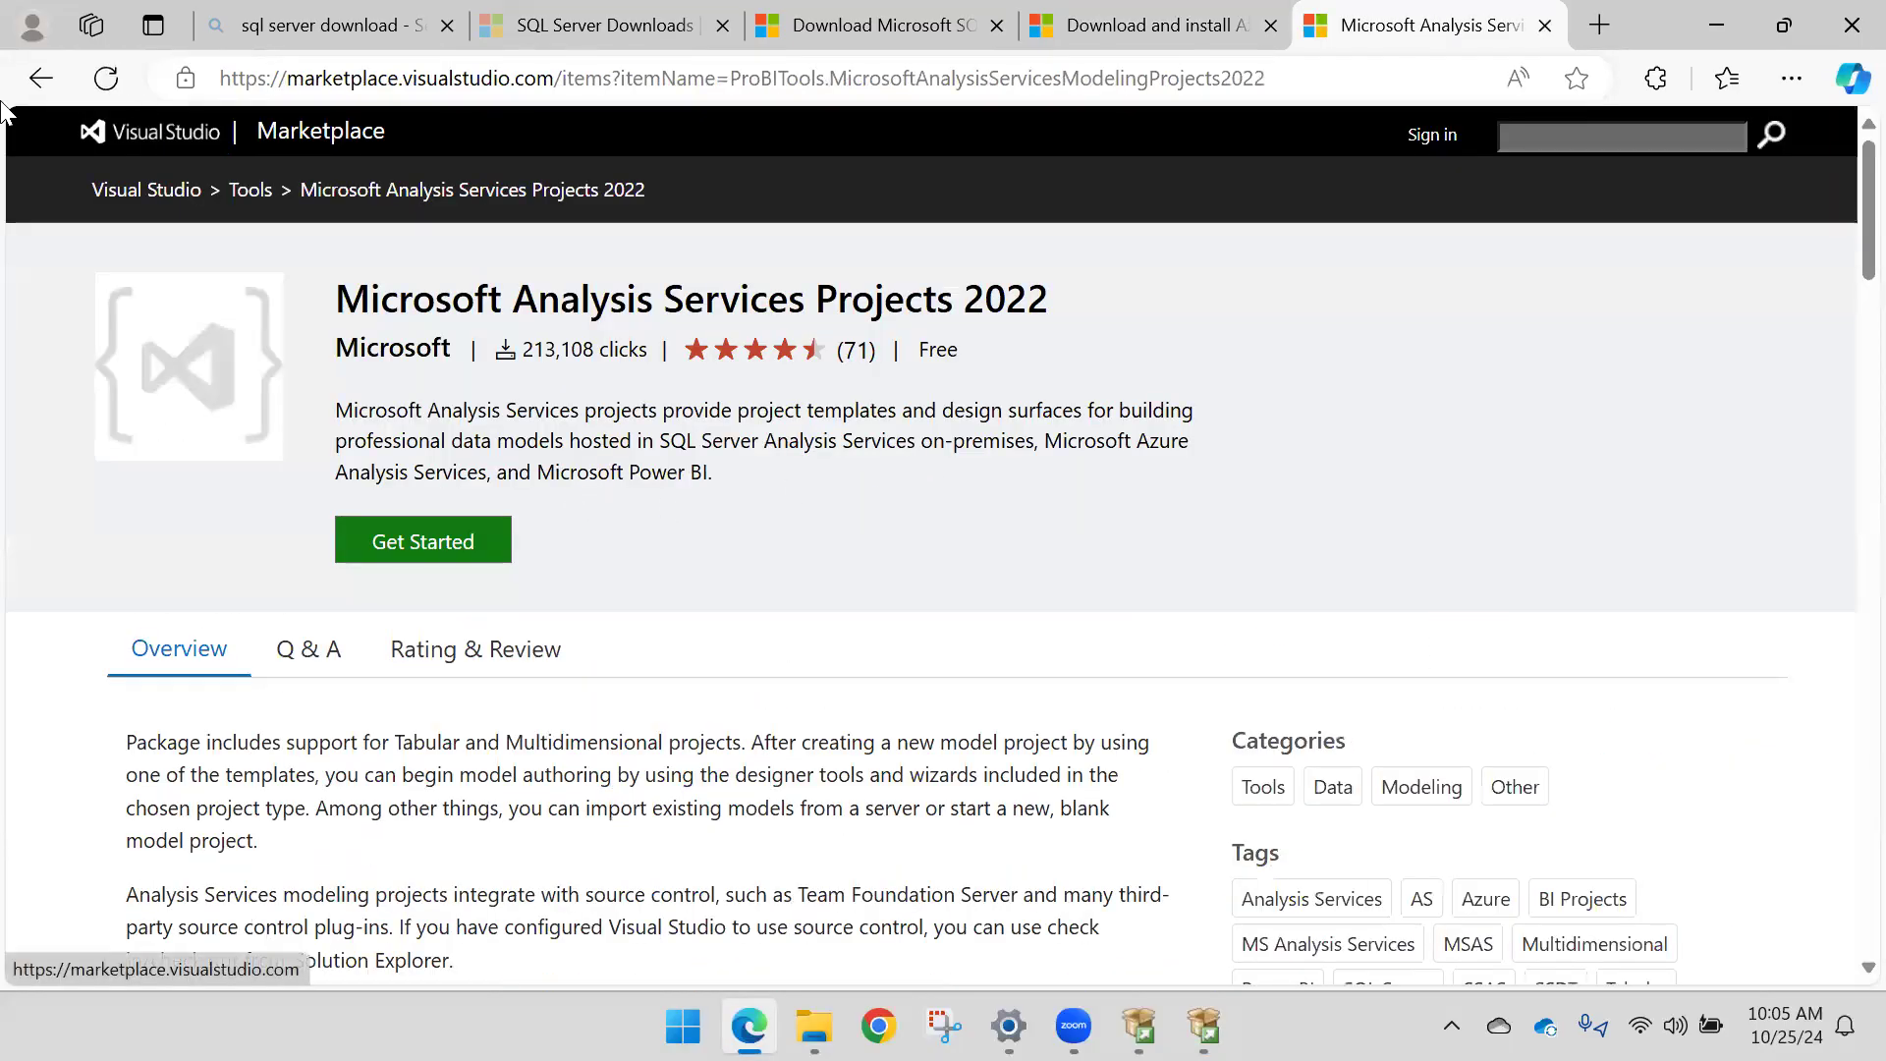
pyautogui.click(40, 77)
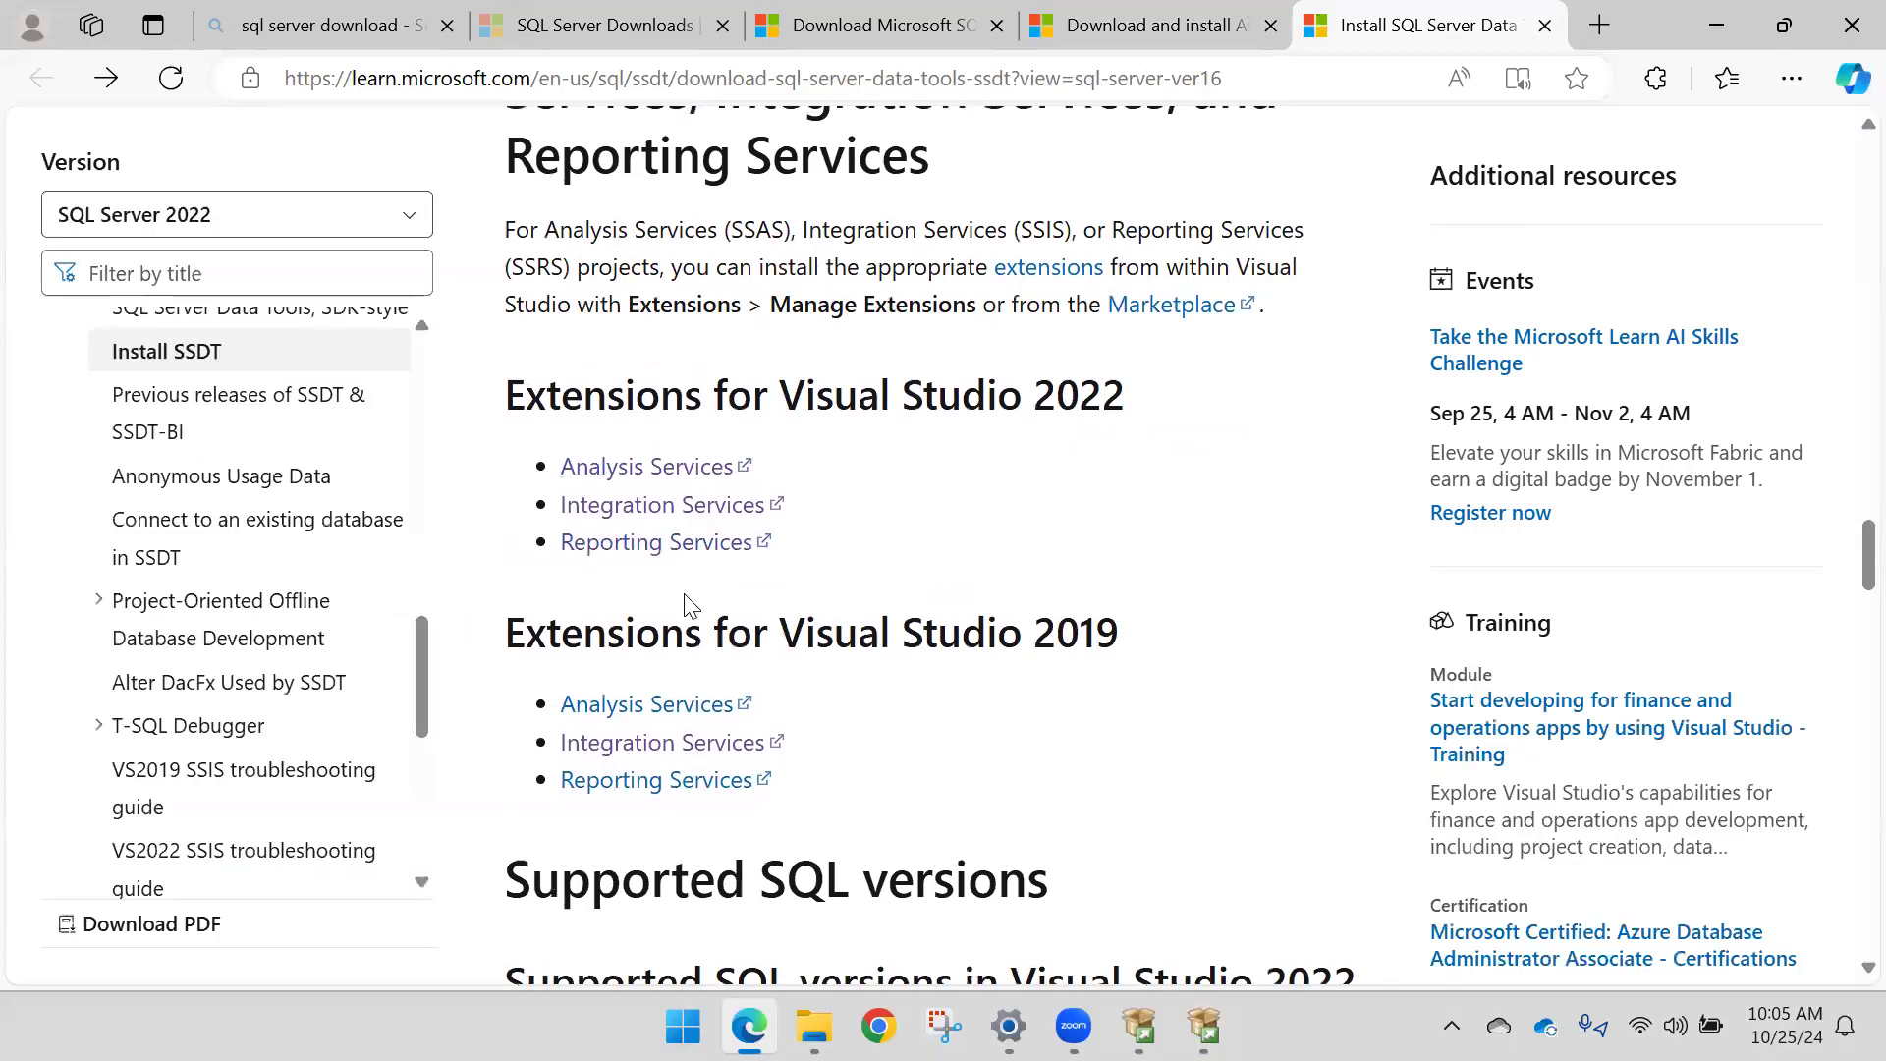
# Step: View the Integration Services extension page for Visual Studio 2022, highlight its title, and return to the extensions list
pyautogui.click(579, 506)
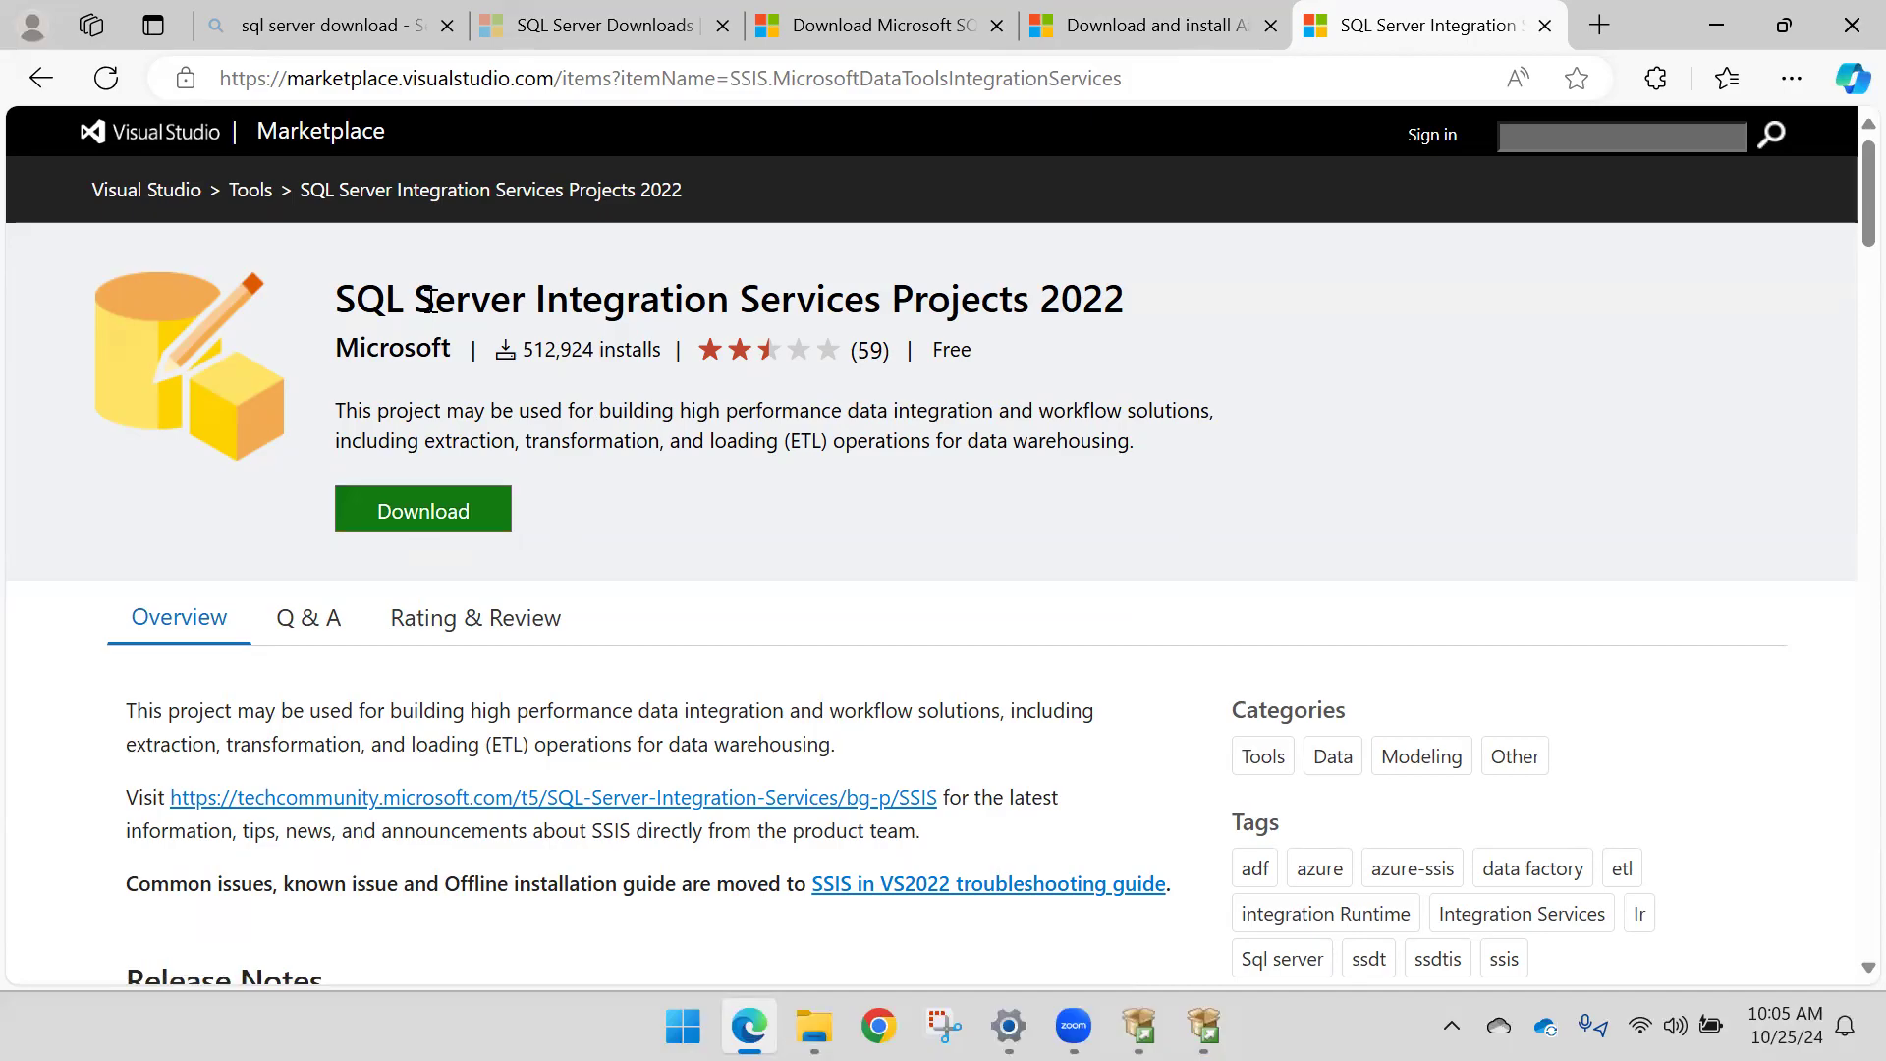
pyautogui.moveTo(429, 301); pyautogui.dragTo(997, 300)
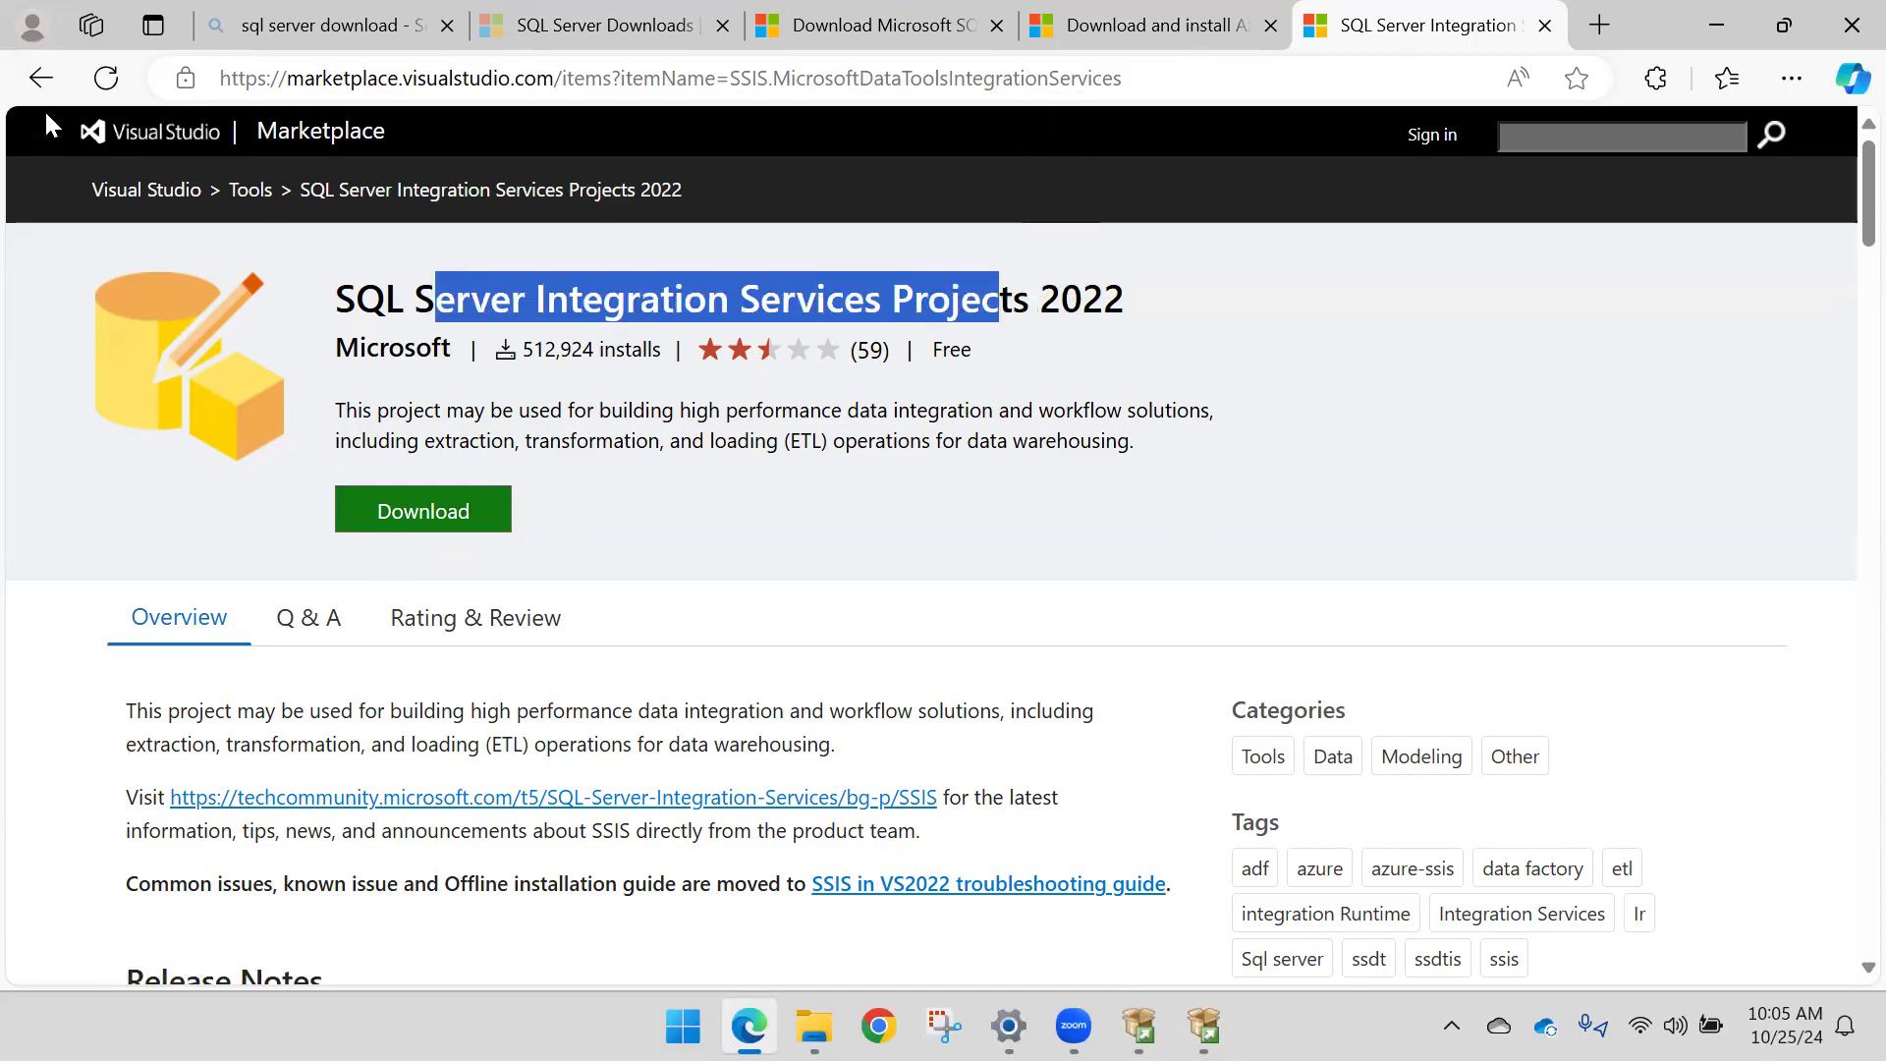
pyautogui.click(40, 78)
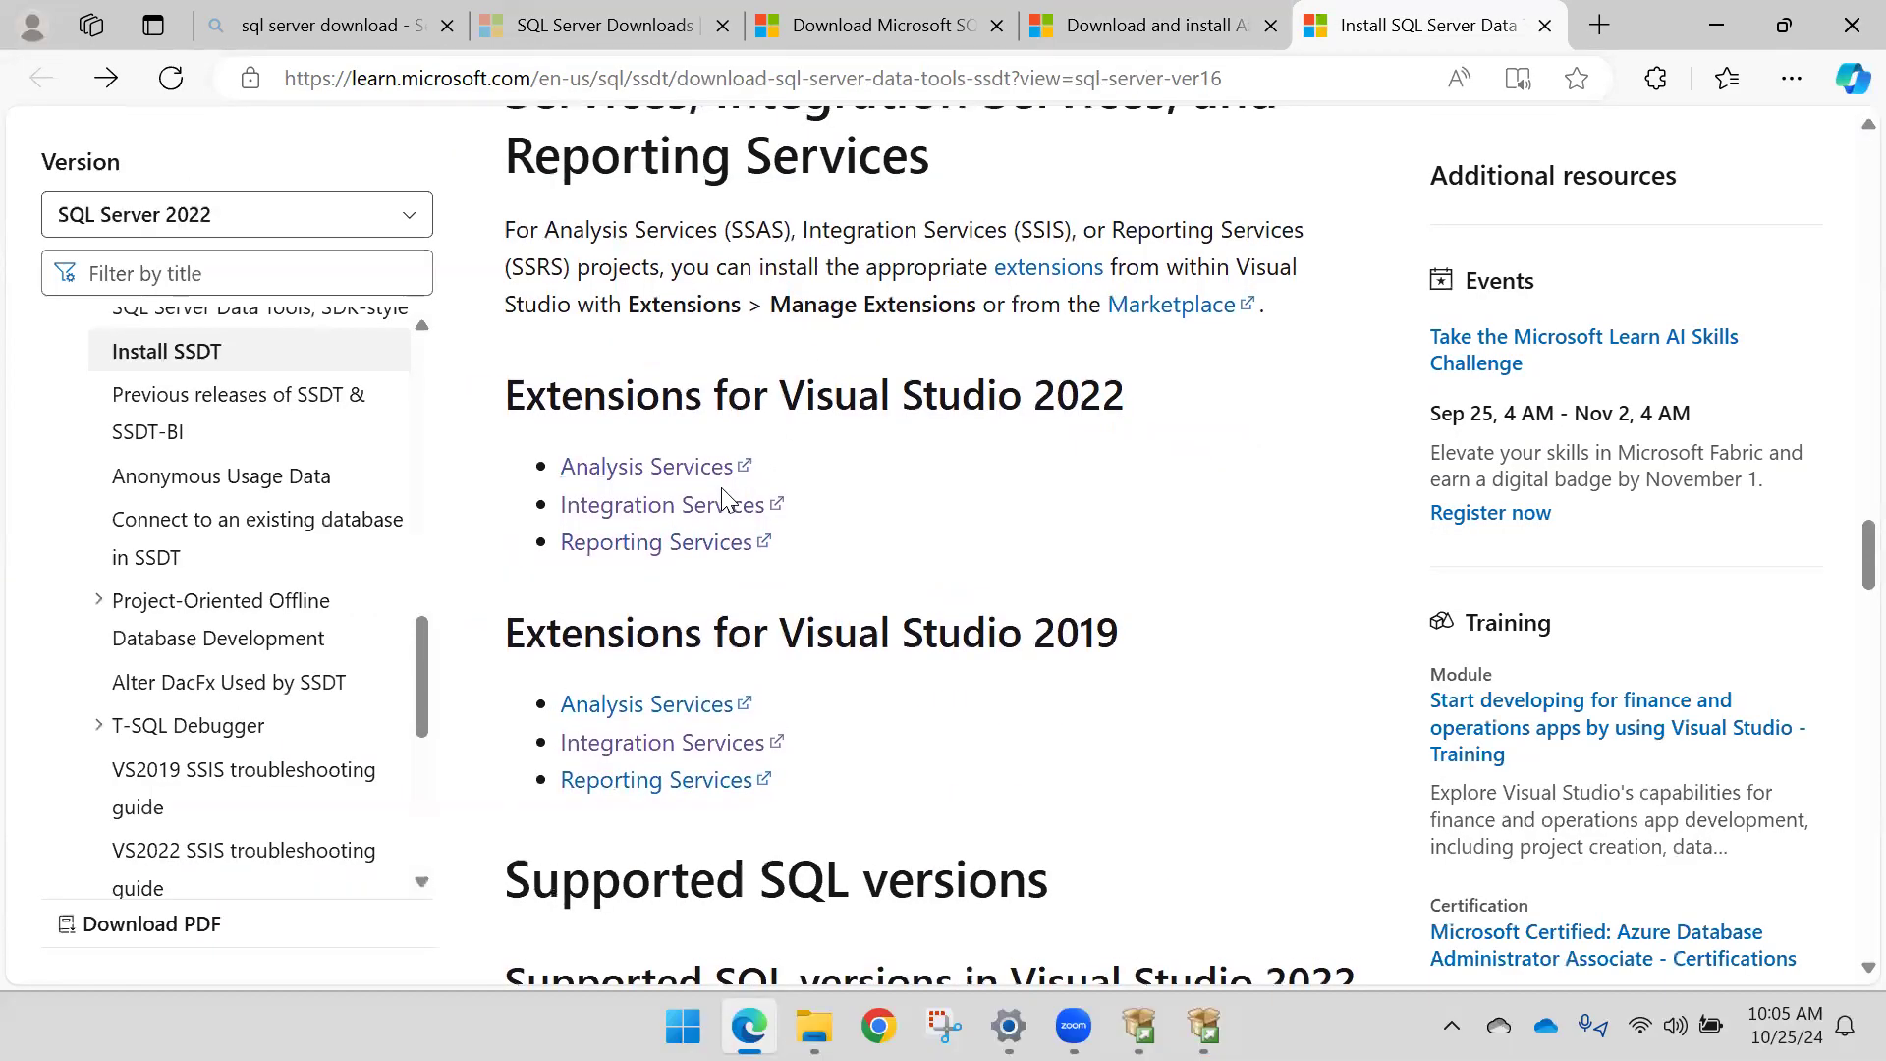
# Step: Open the Visual Studio 2022 Reporting Services extension page and examine its known issues and release notes
pyautogui.click(632, 548)
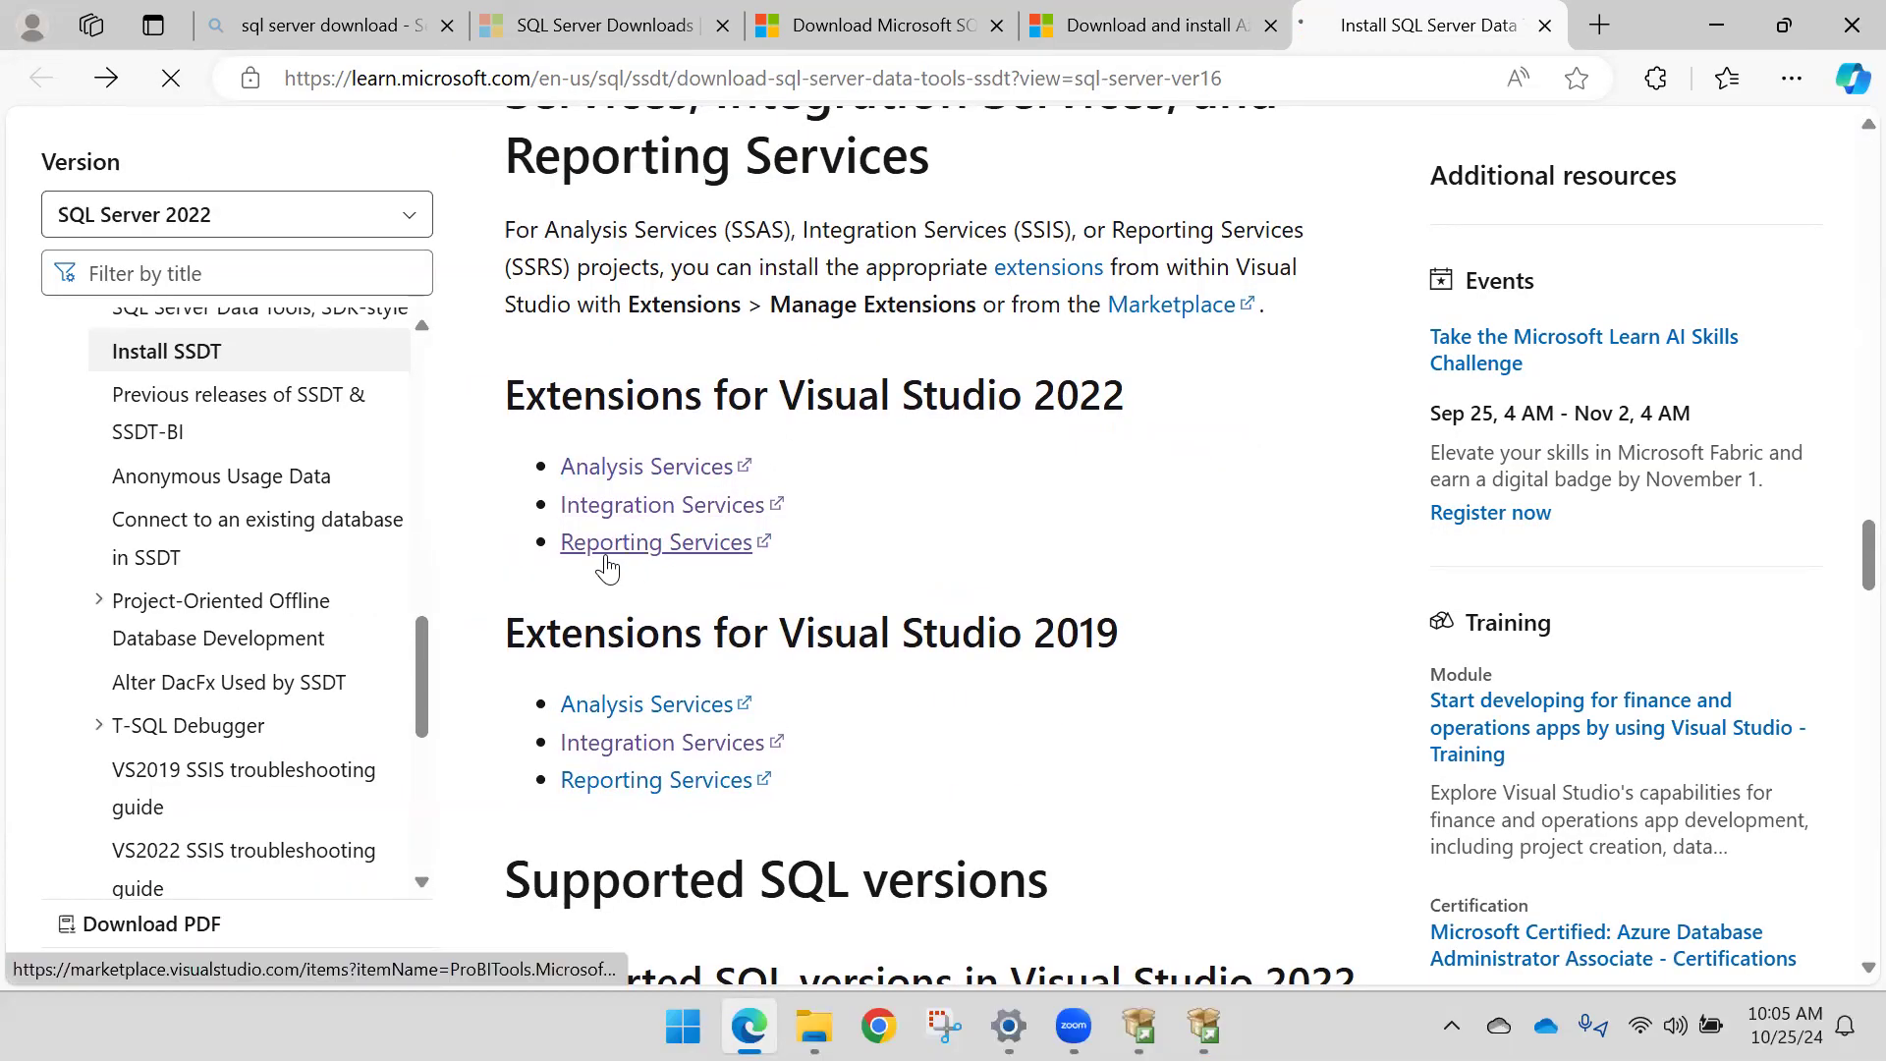
pyautogui.scroll(-9, 448, 491)
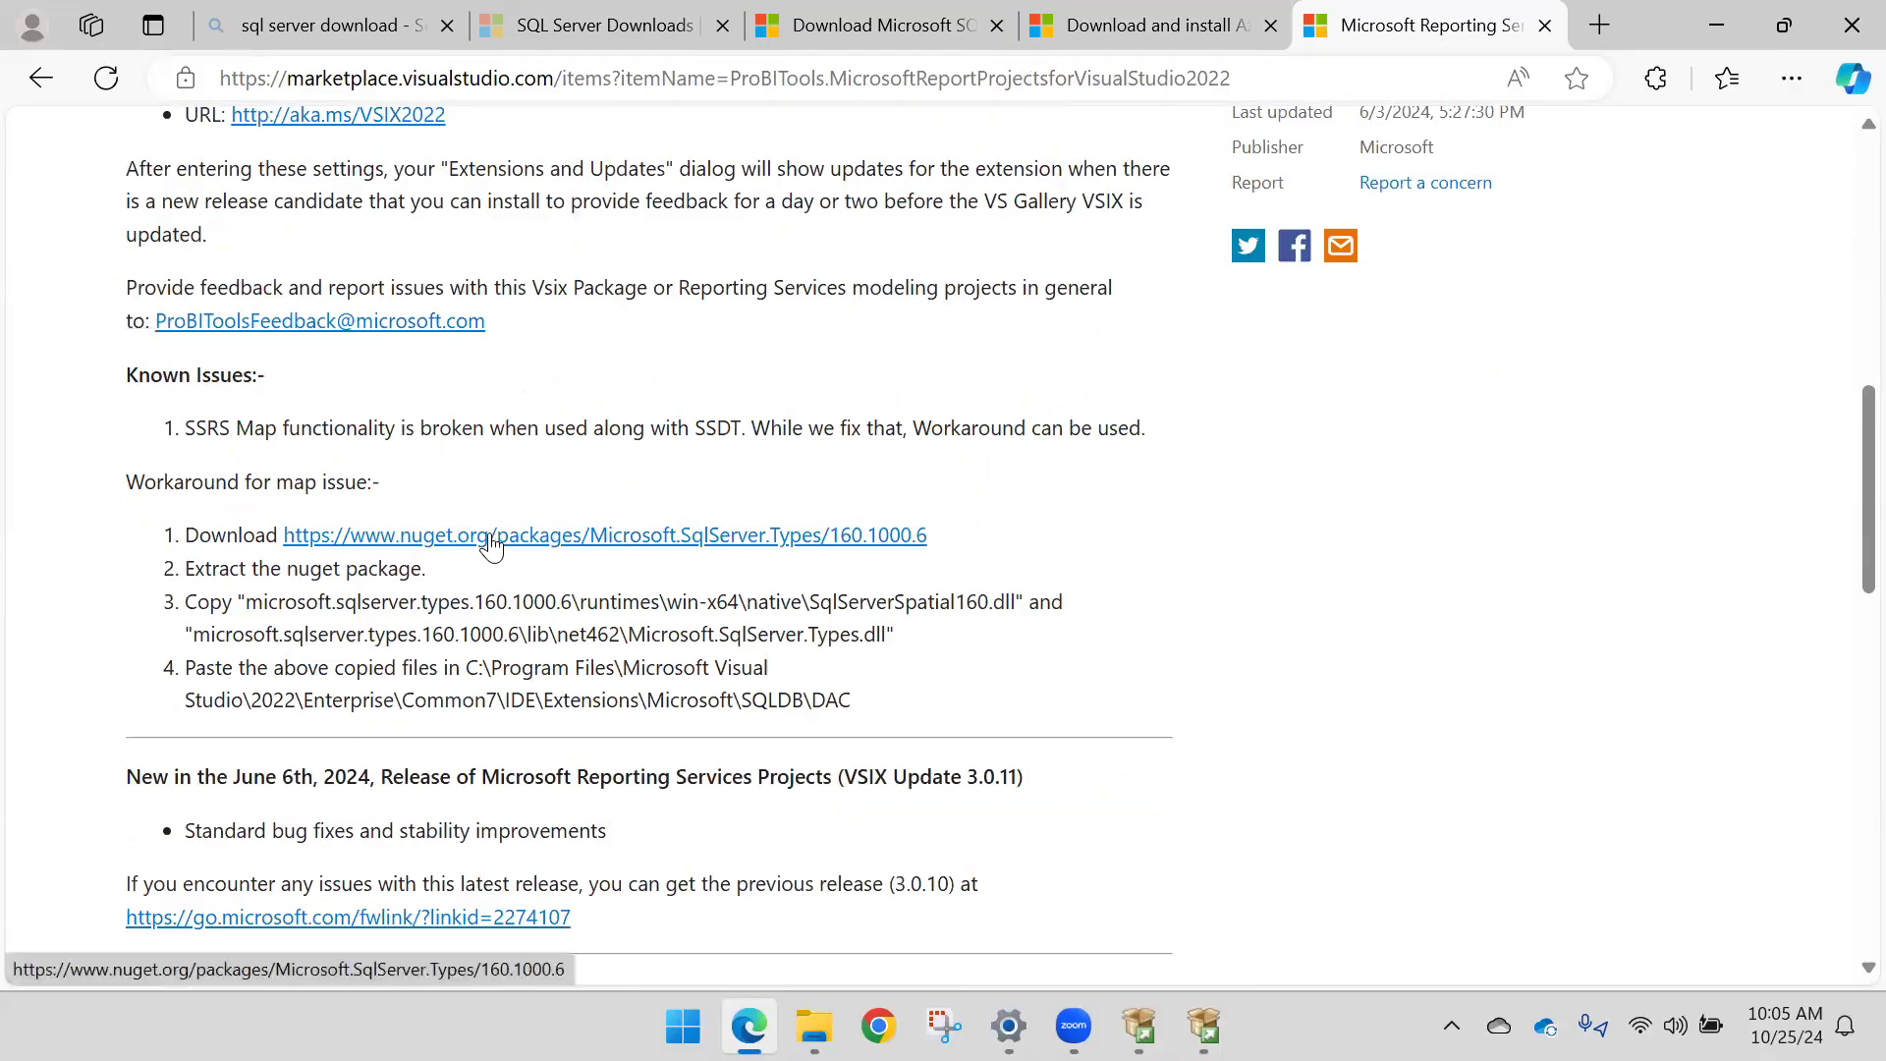
pyautogui.scroll(-1, 458, 540)
pyautogui.scroll(-8, 447, 541)
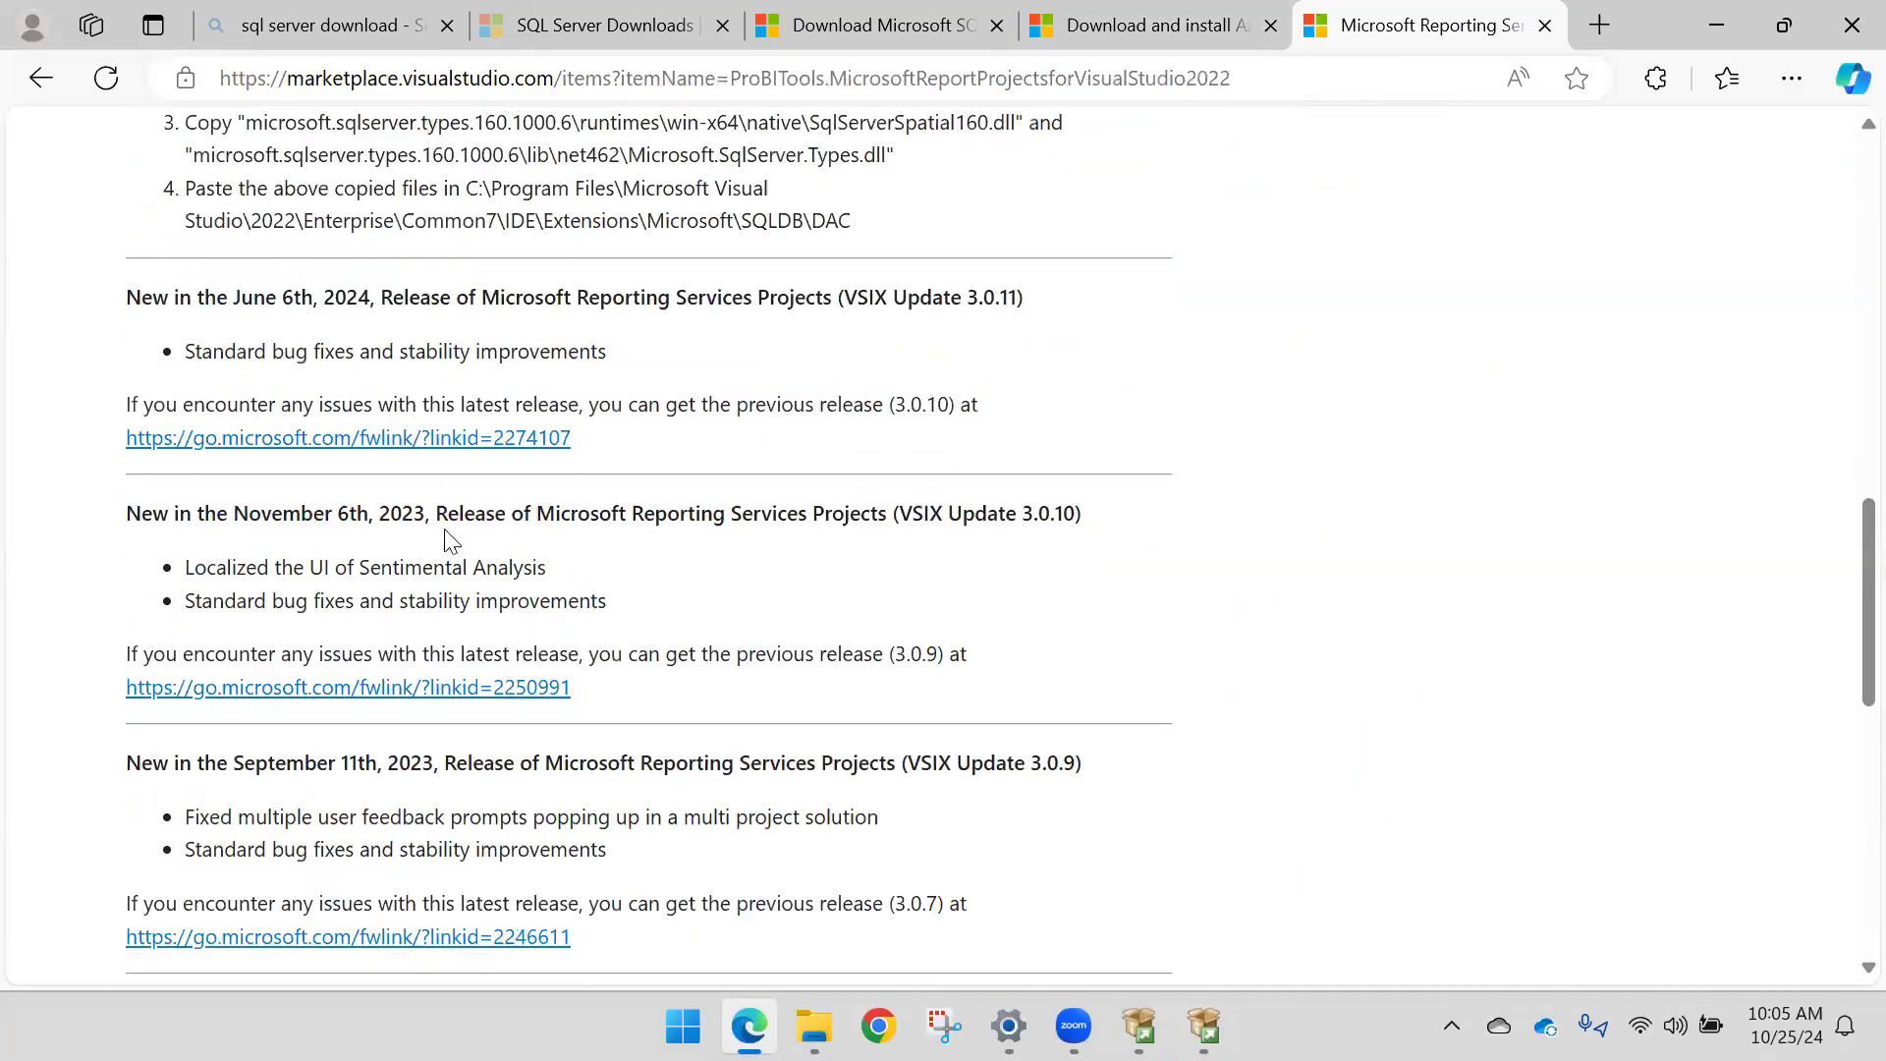
pyautogui.scroll(-7, 657, 425)
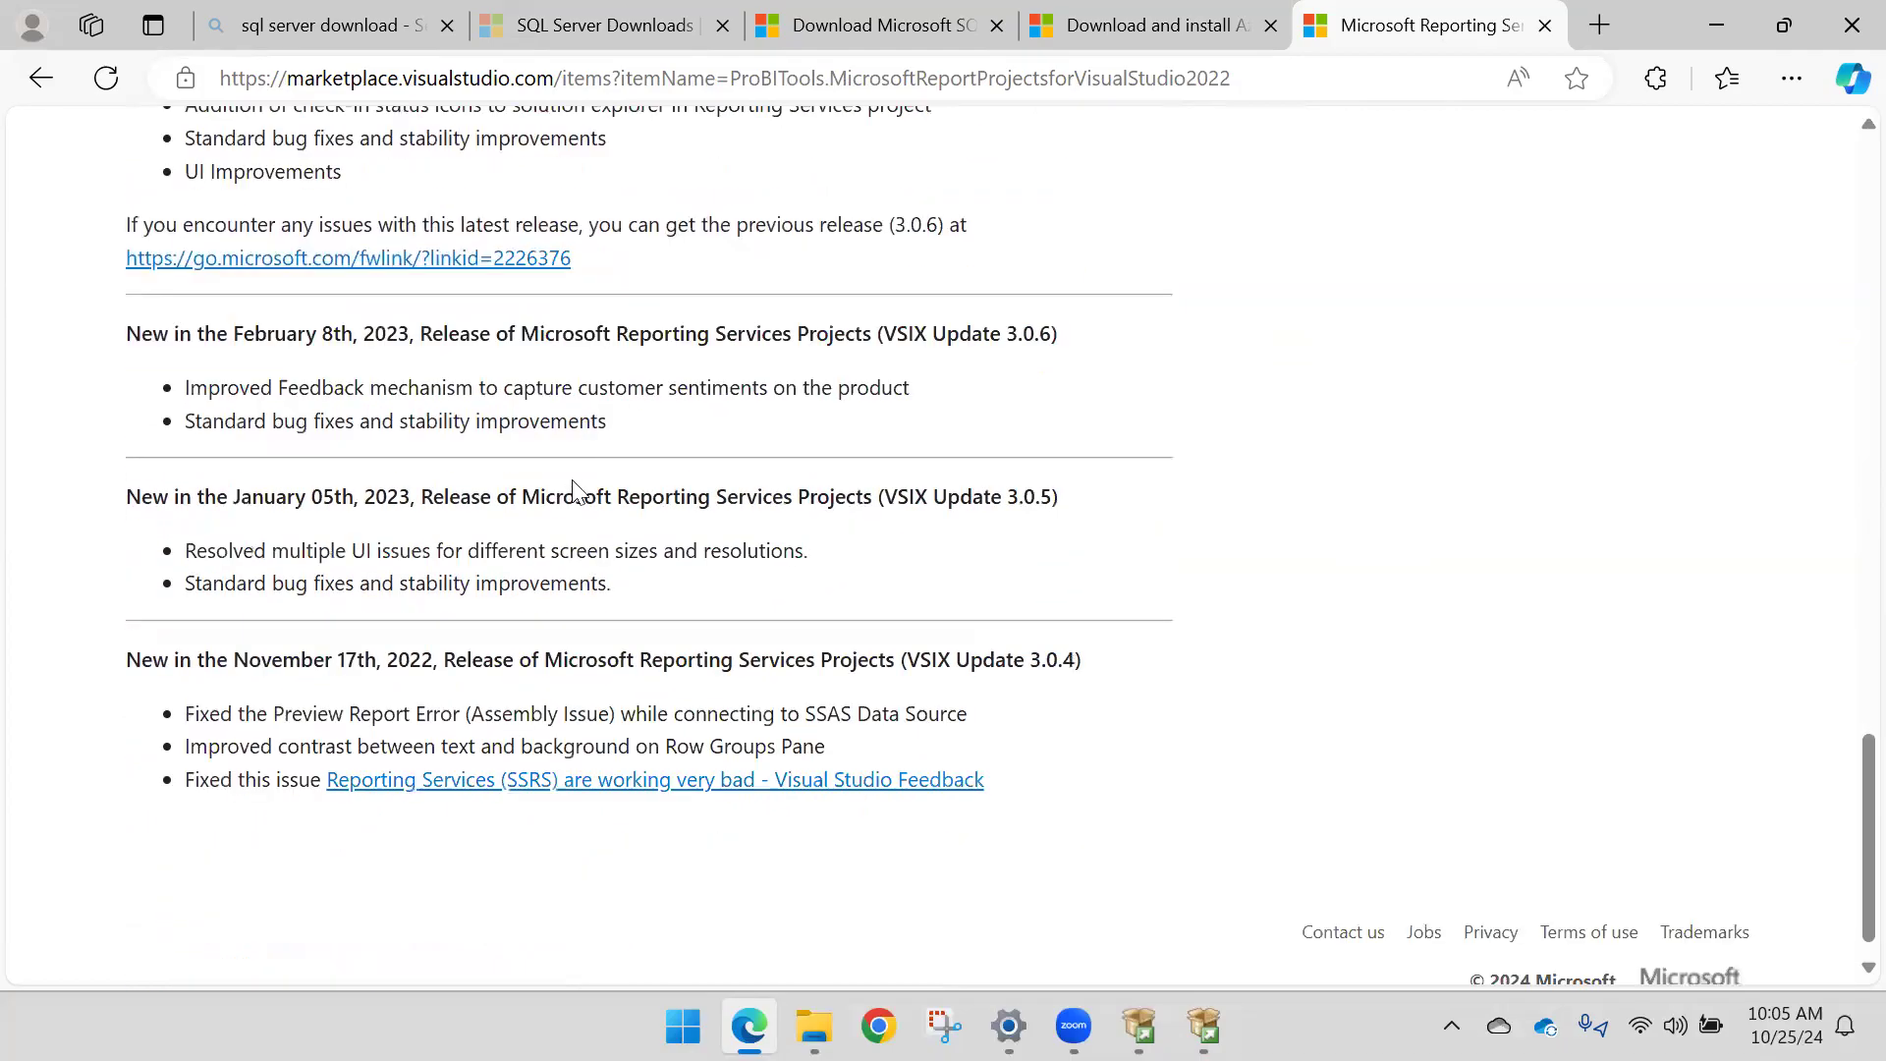
pyautogui.scroll(15, 624, 644)
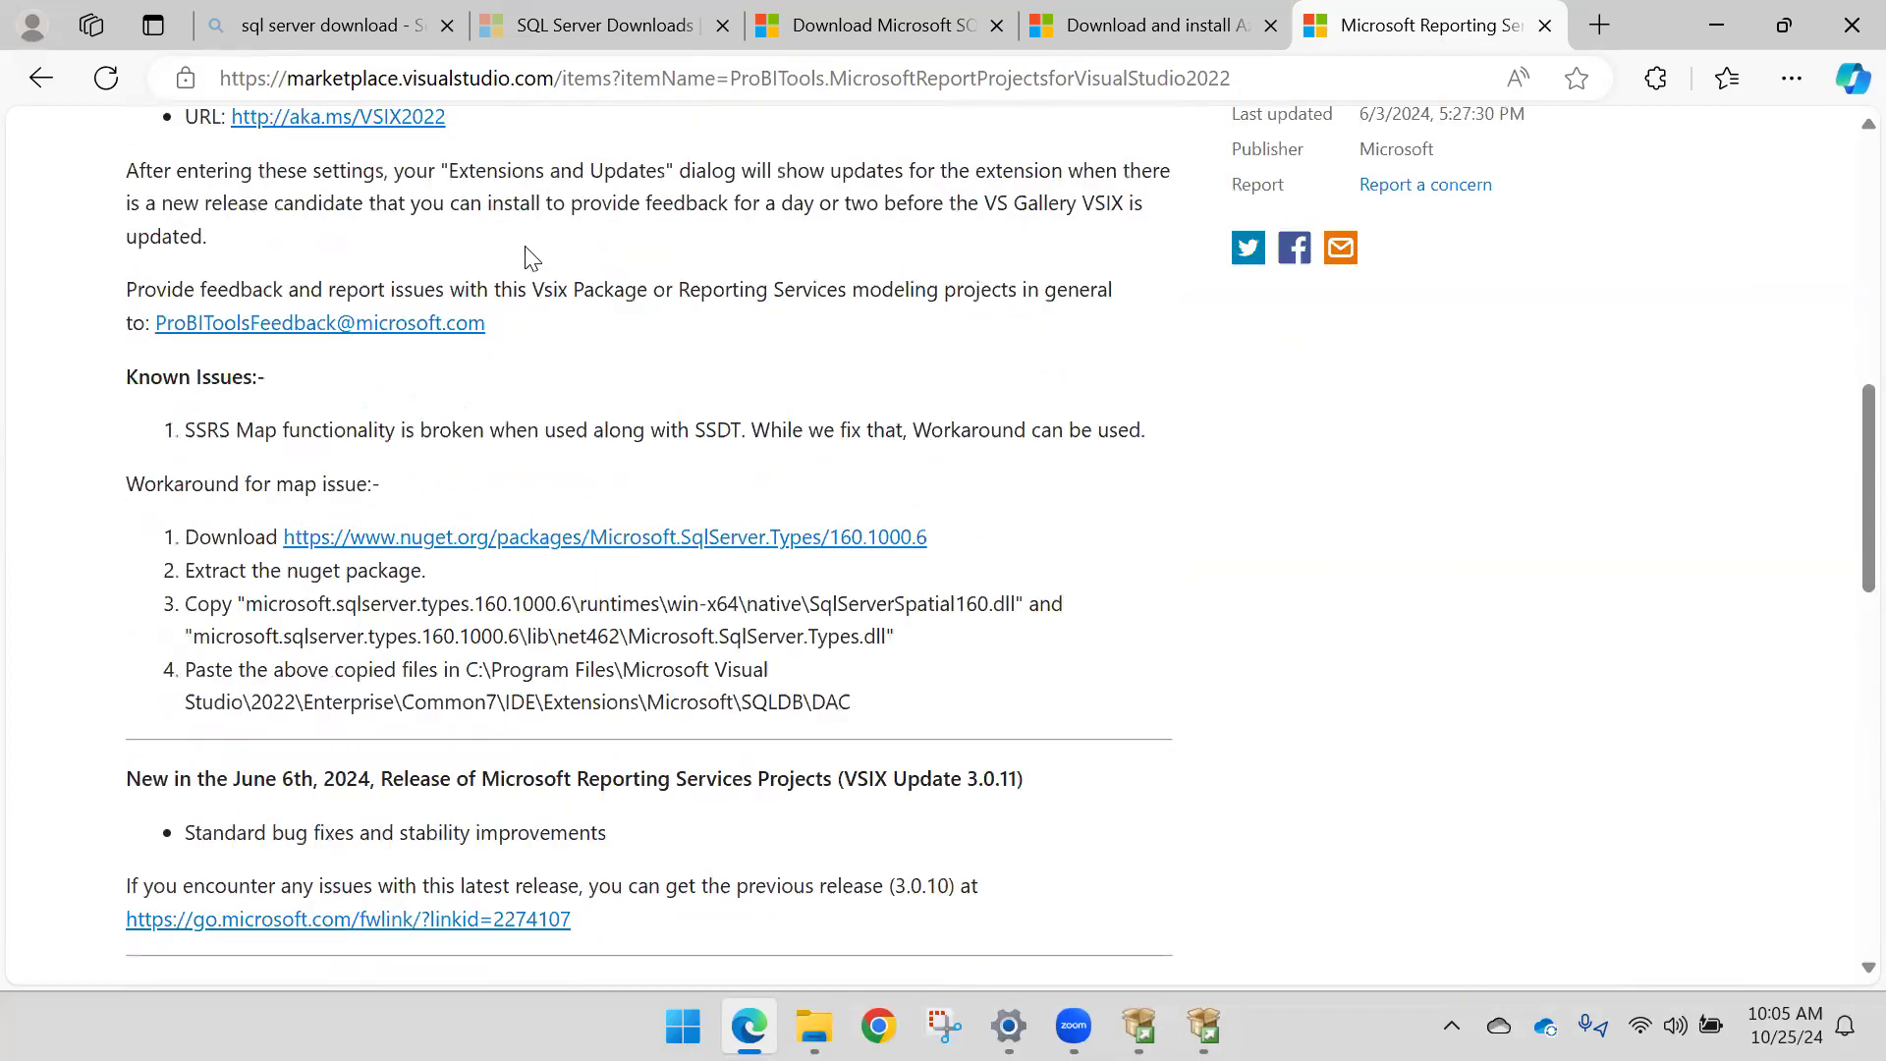
pyautogui.scroll(10, 409, 529)
# Step: Start downloading the Microsoft Reporting Services Projects 2022 extension and cancel the download
pyautogui.click(418, 543)
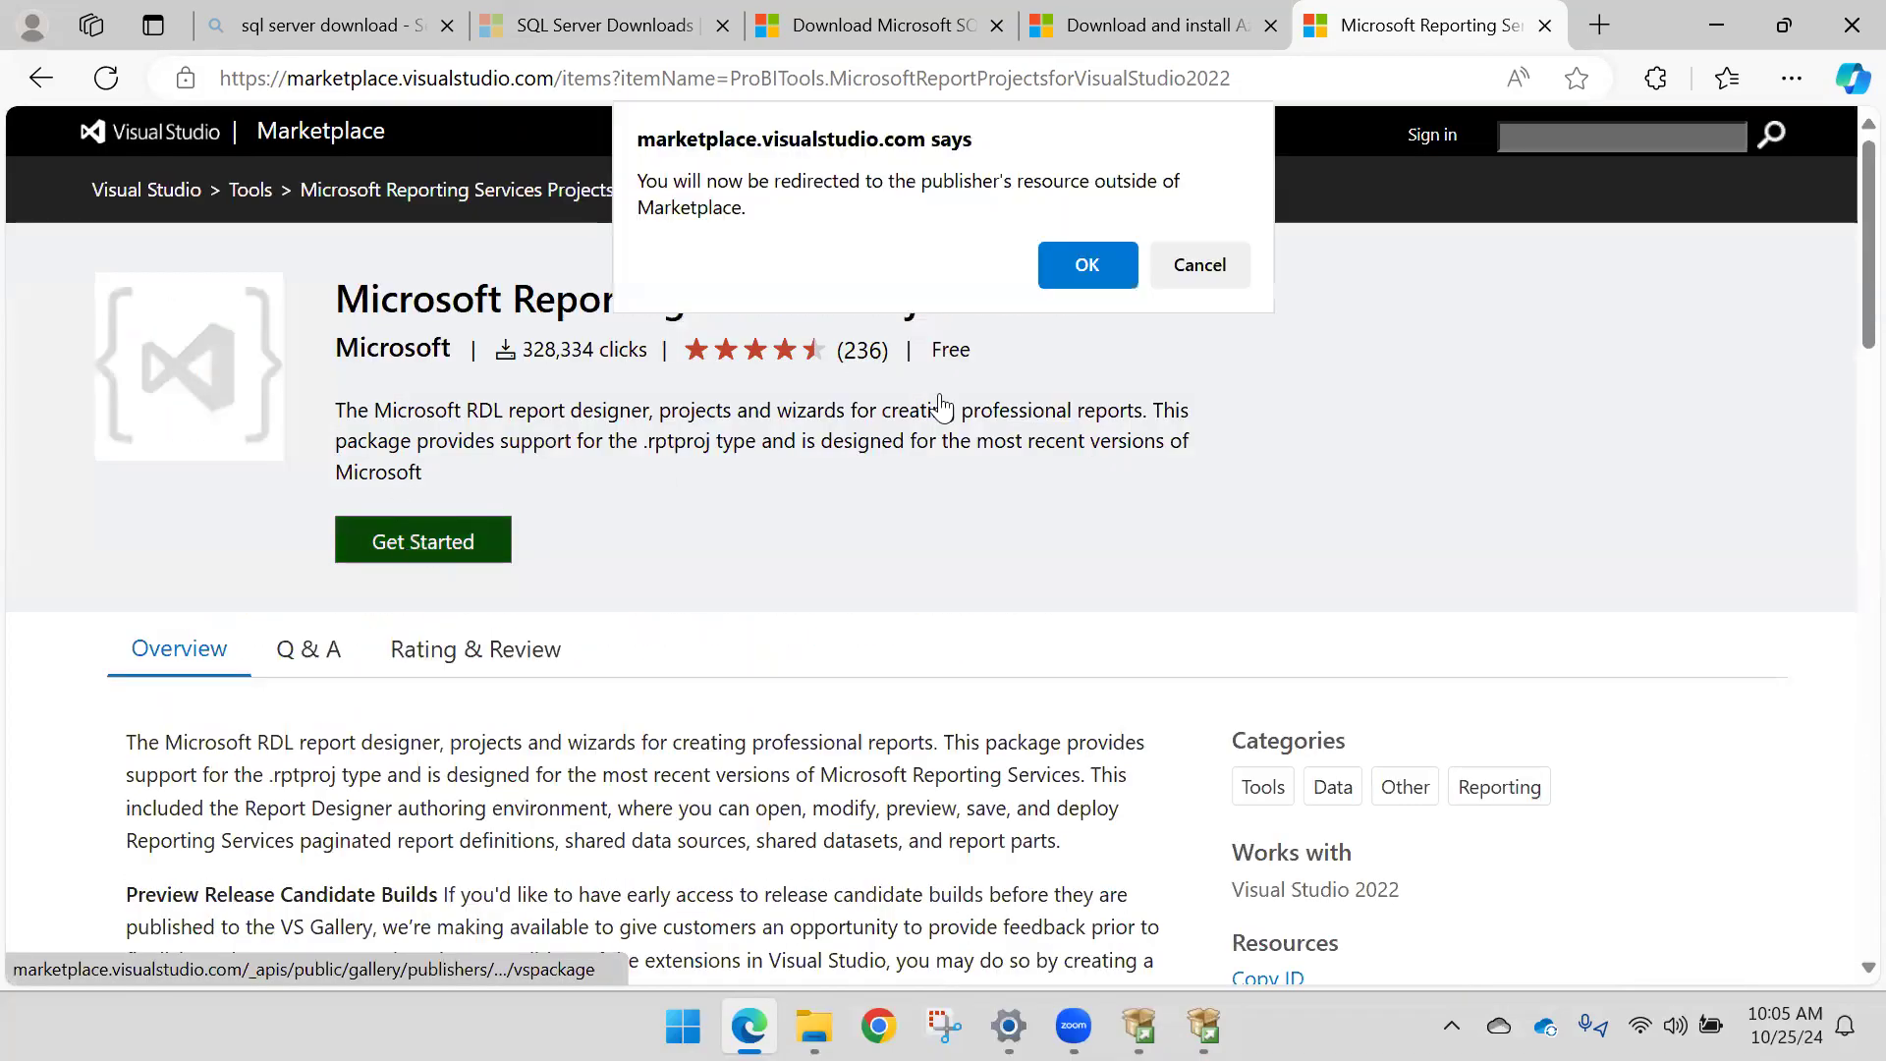
pyautogui.click(1053, 269)
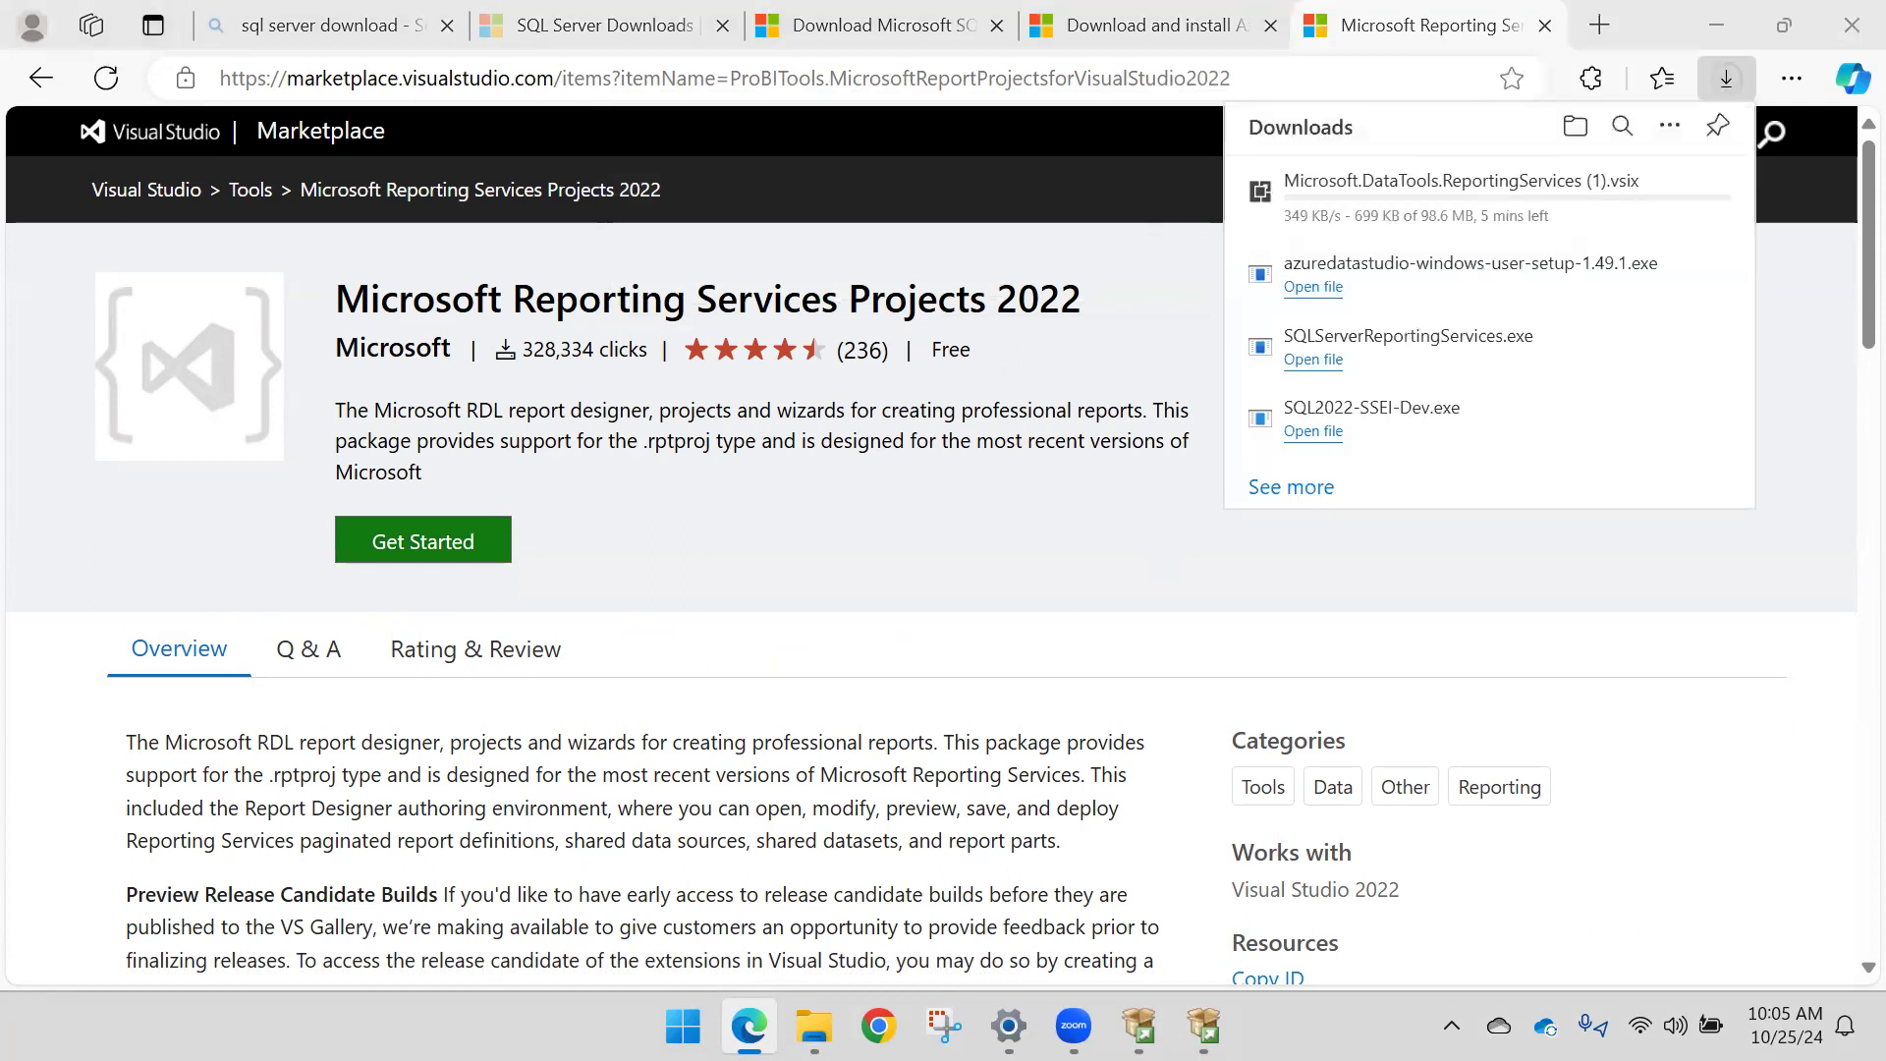
pyautogui.moveTo(1483, 196)
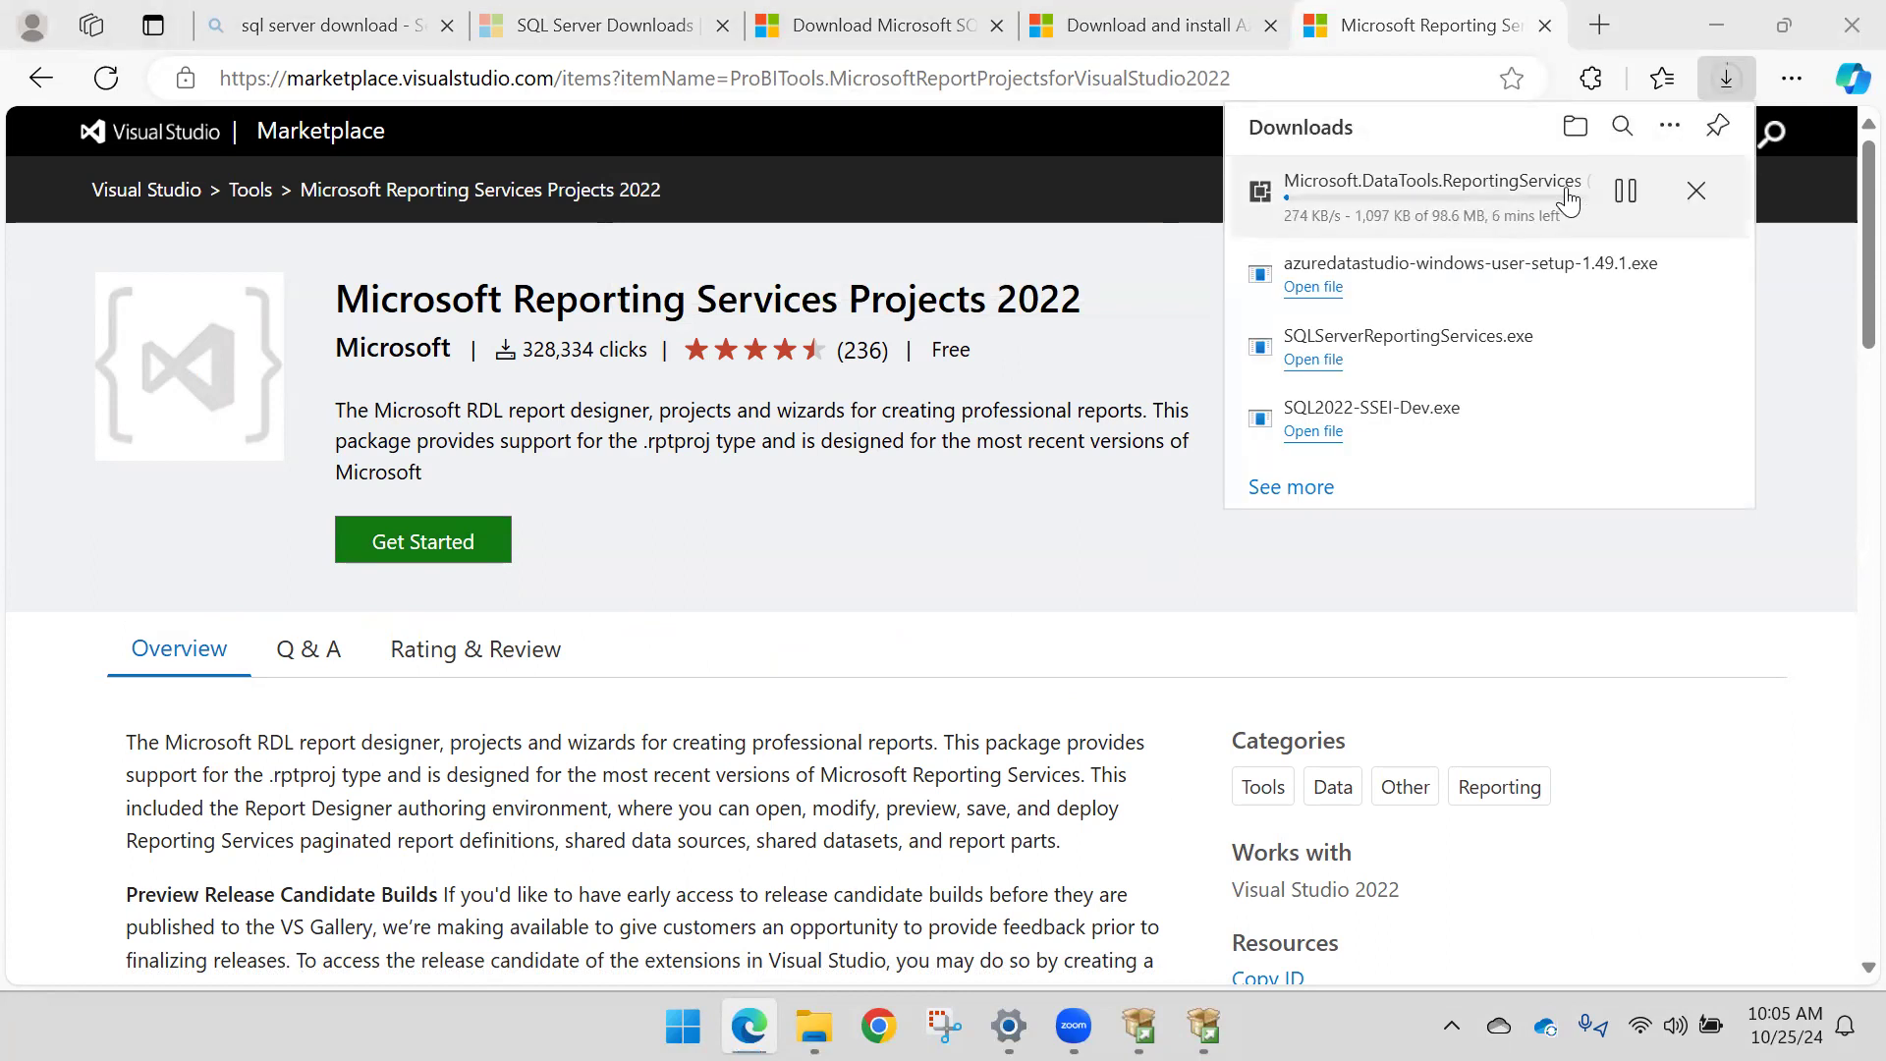
pyautogui.click(1696, 192)
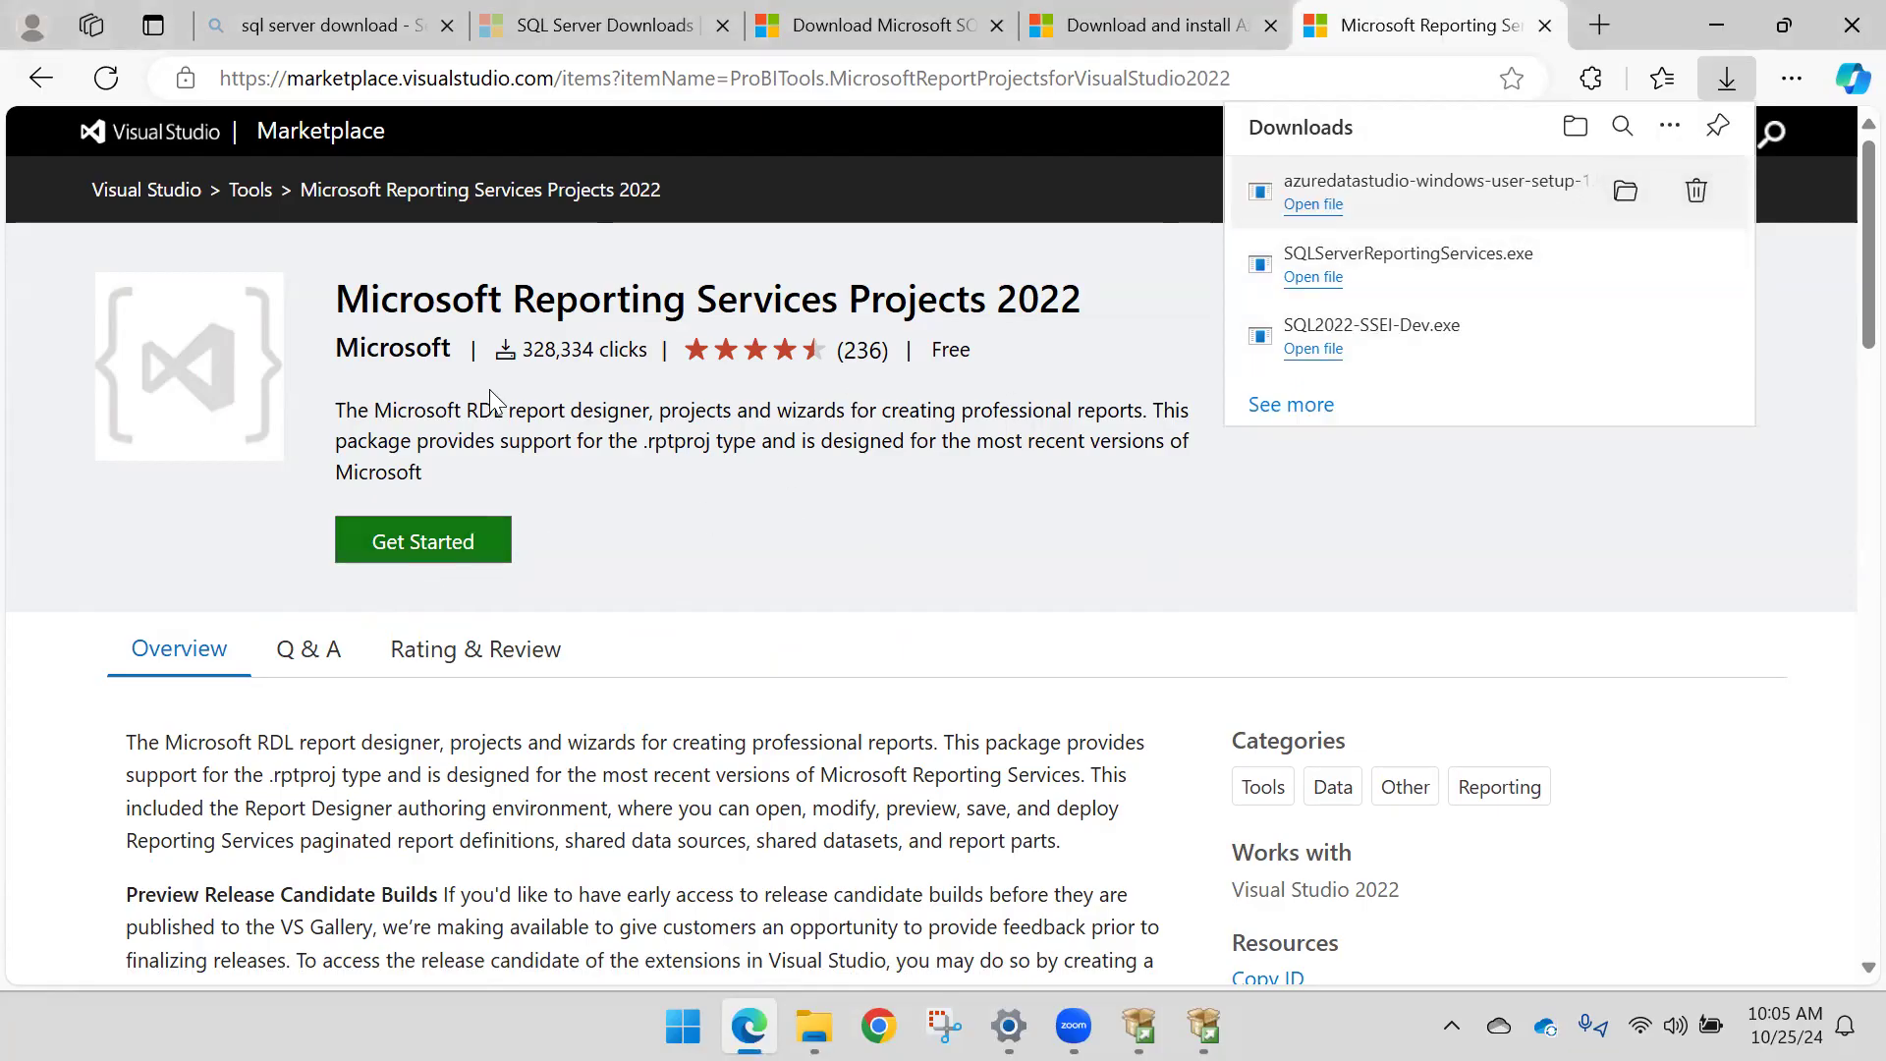
pyautogui.click(1032, 534)
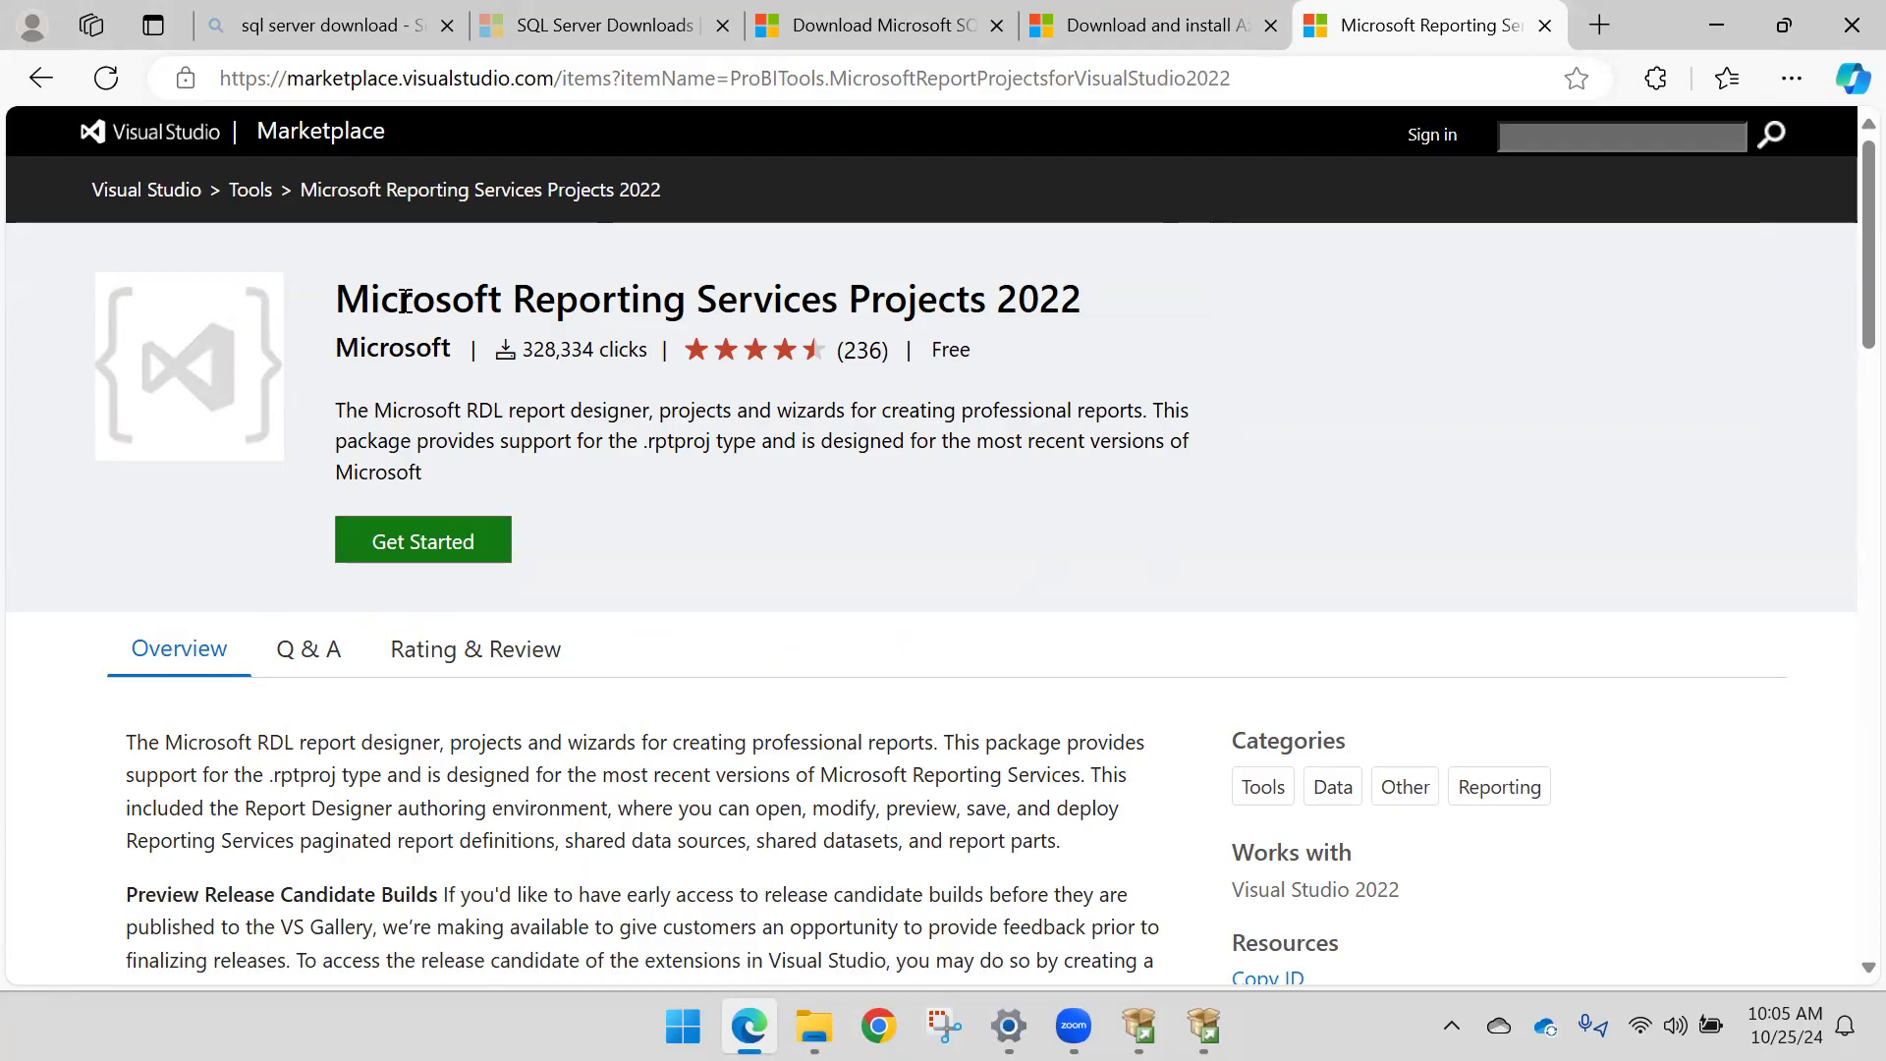
# Step: Return to the SSDT page and look over the extensions for Visual Studio 2022 and 2019
pyautogui.click(40, 78)
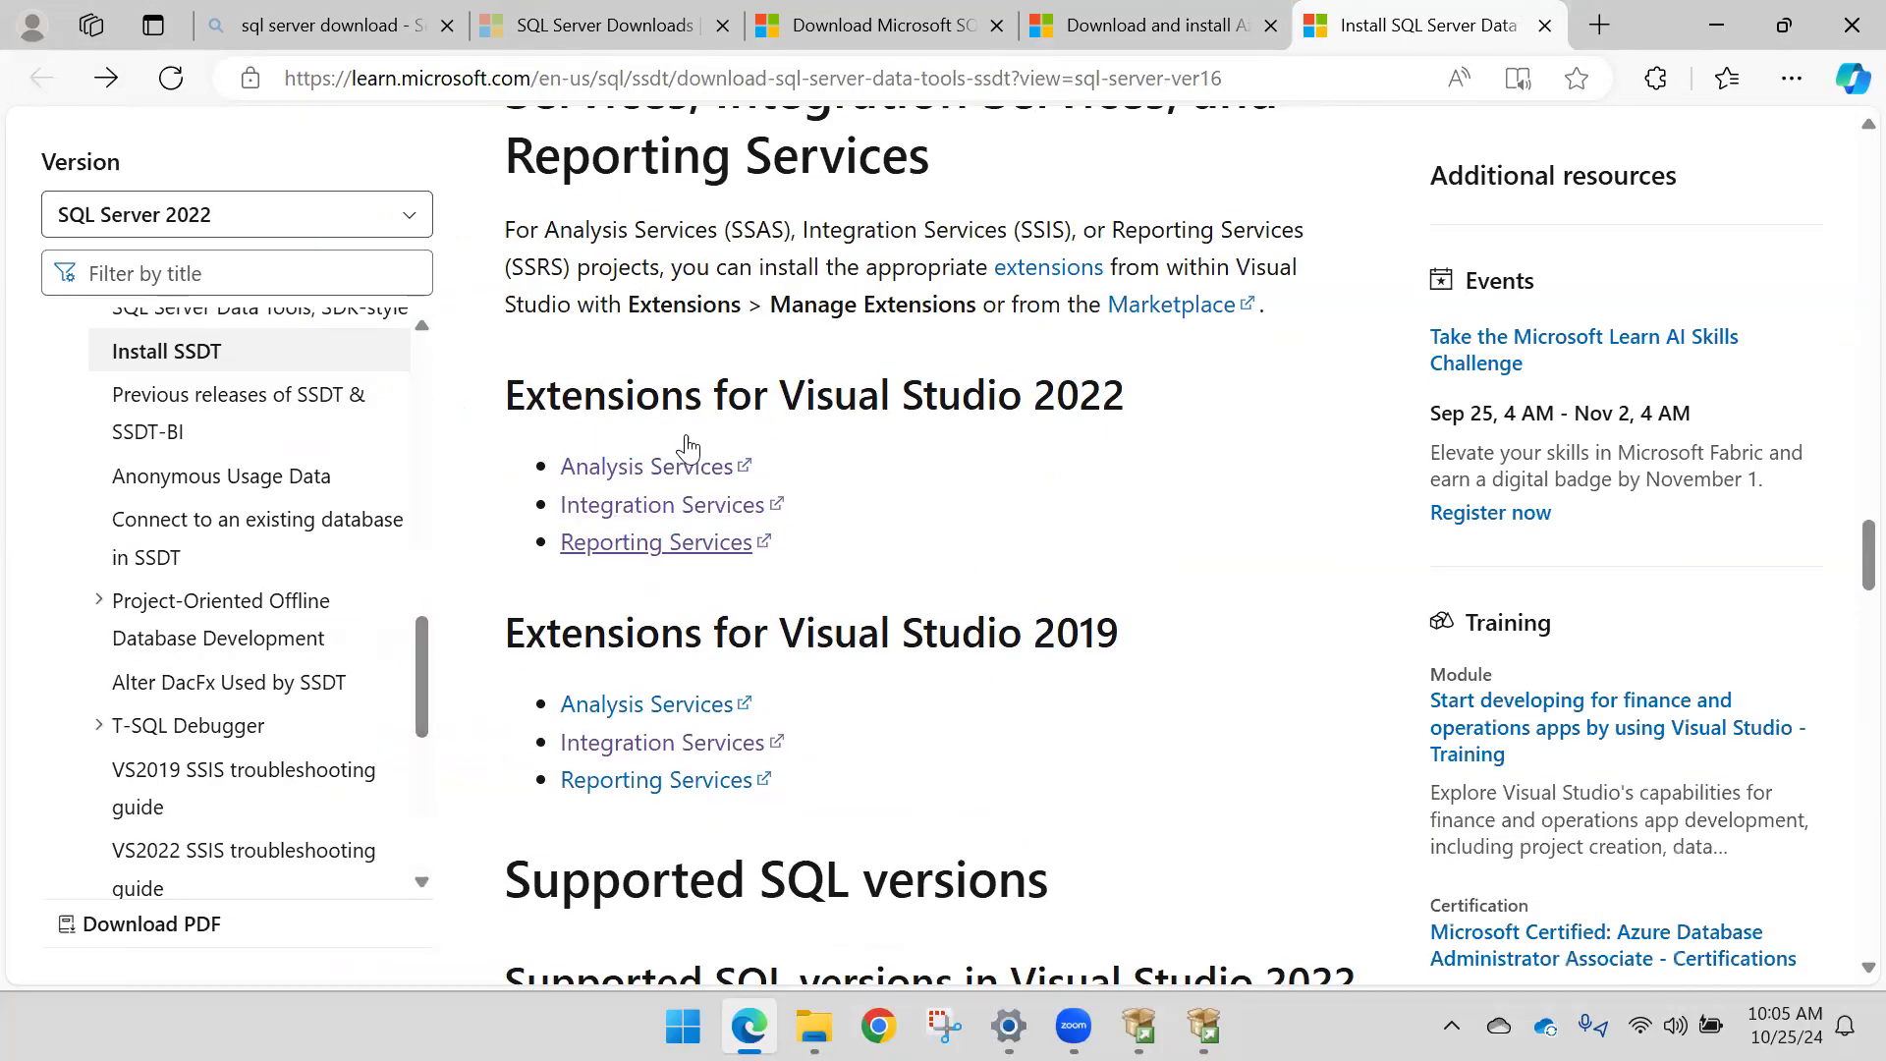
pyautogui.scroll(-3, 719, 465)
pyautogui.scroll(3, 688, 432)
pyautogui.scroll(-2, 625, 404)
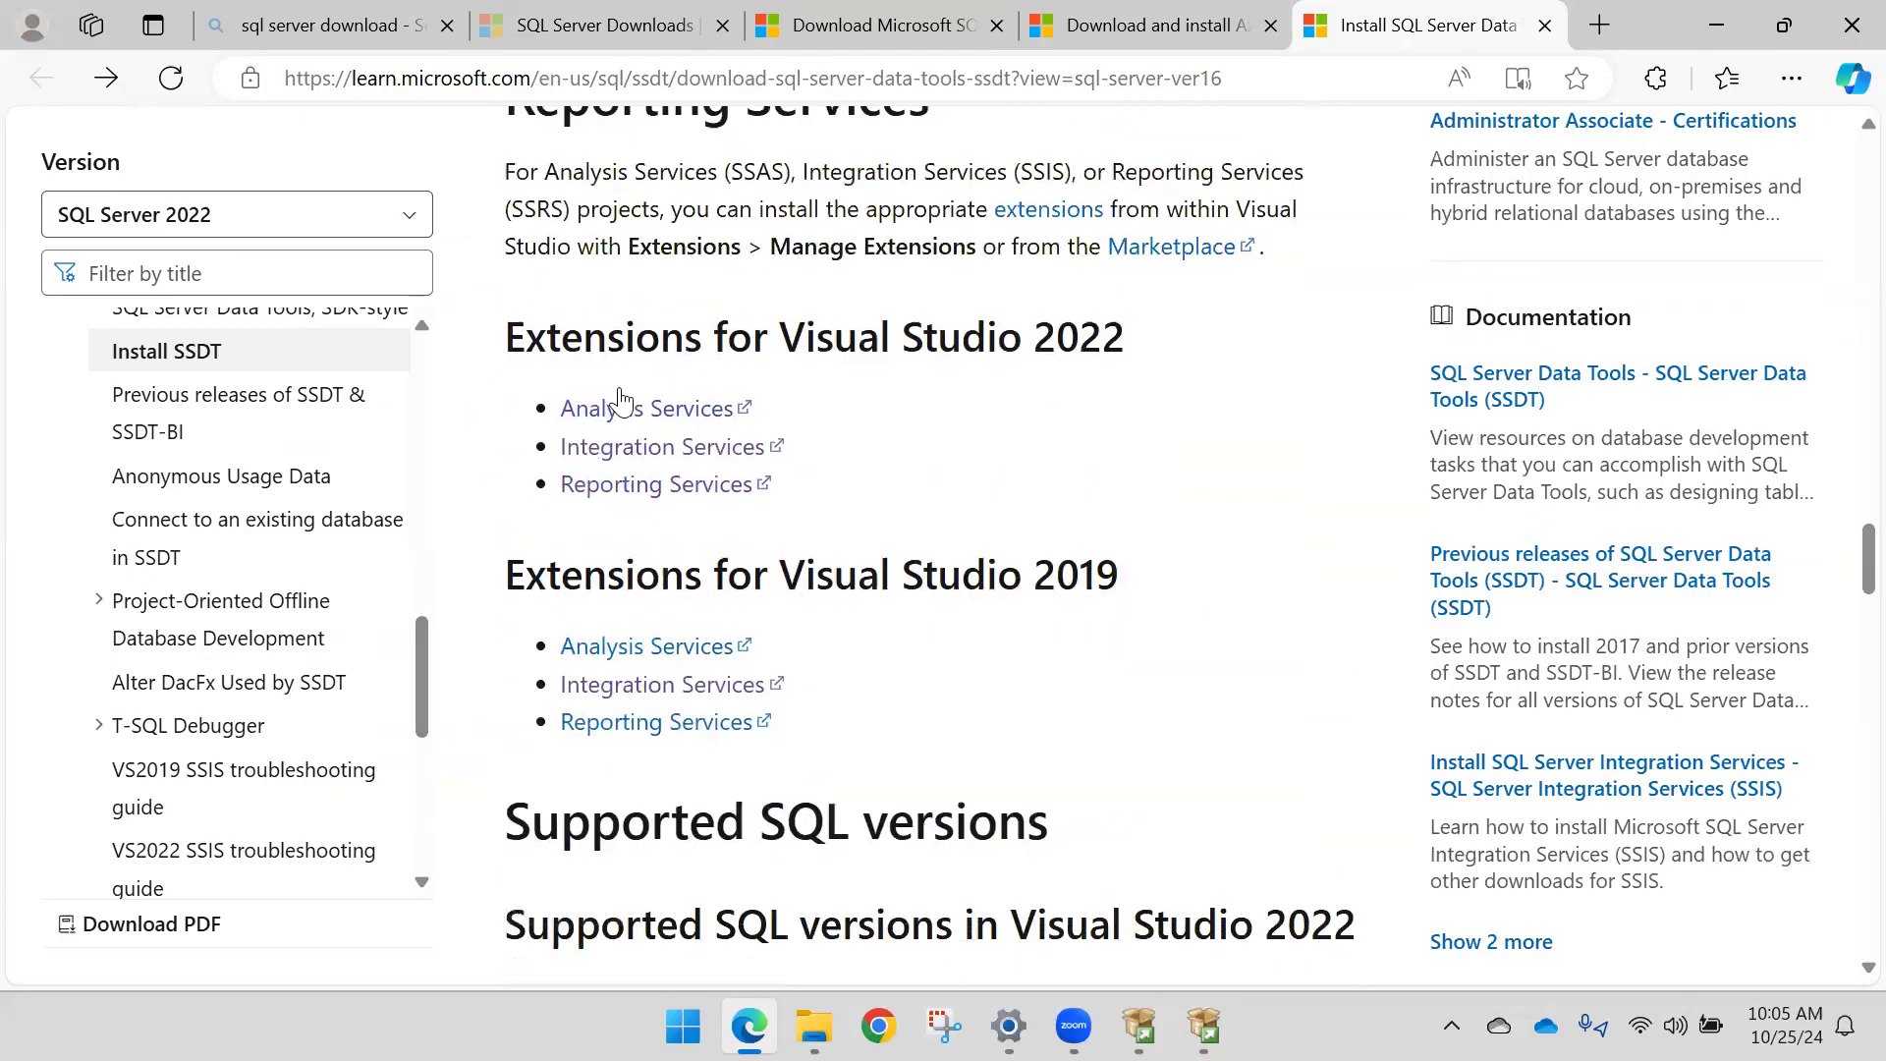
pyautogui.scroll(4, 589, 405)
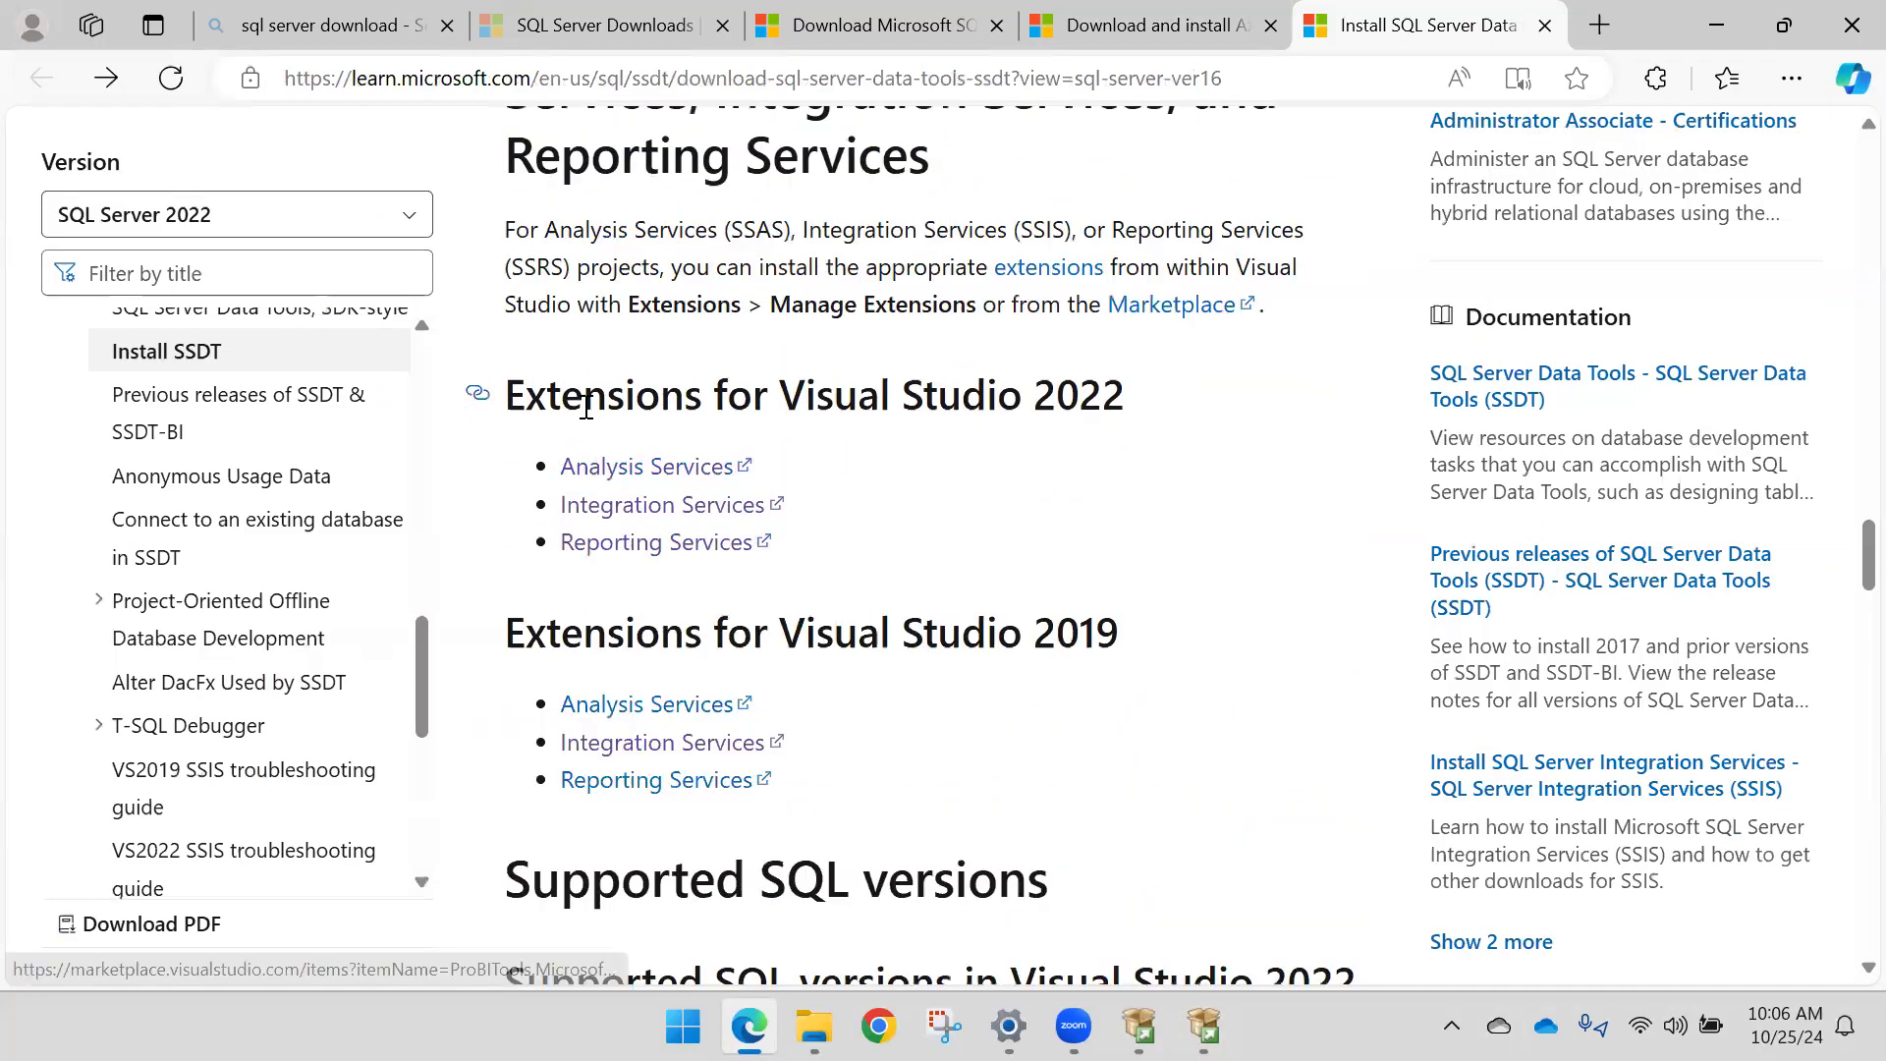
pyautogui.scroll(-2, 590, 406)
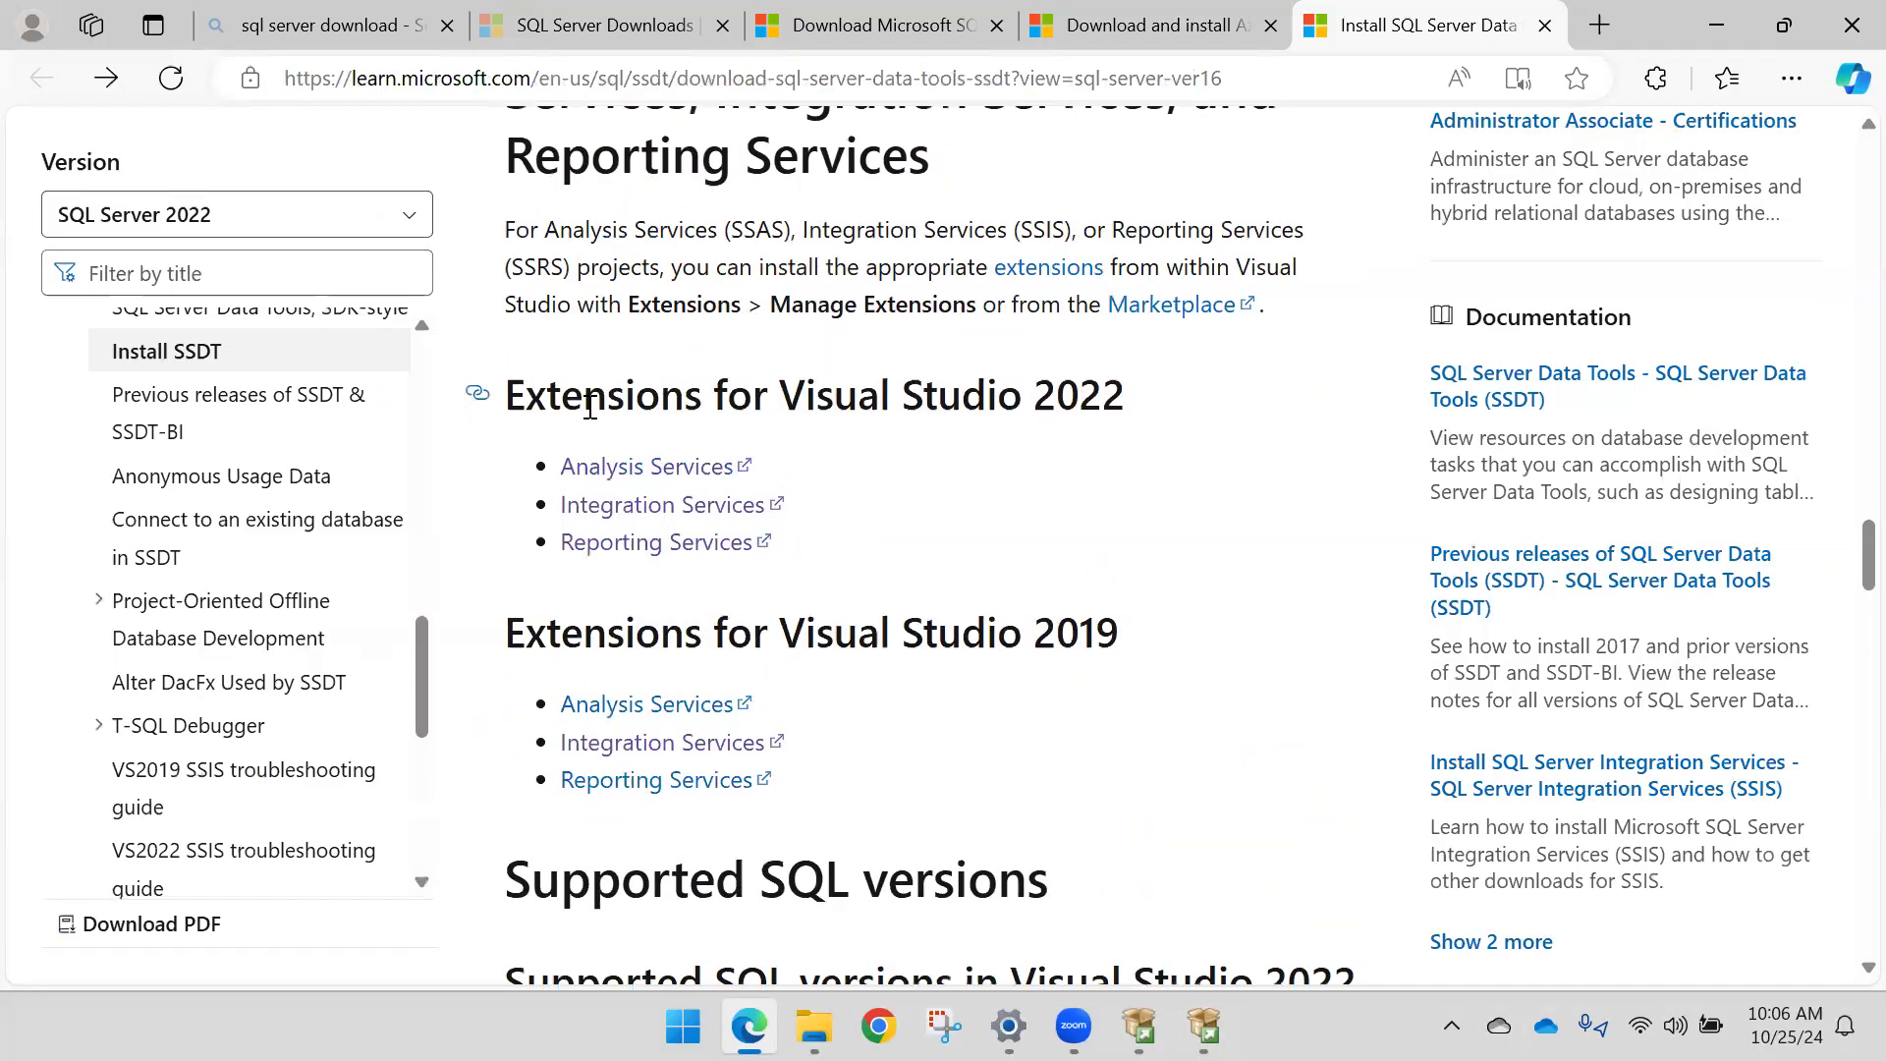
# Step: Request the Analysis Services Projects 2022 extension for Visual Studio 2022, cancel the redirect, and return to the extensions list
pyautogui.click(629, 482)
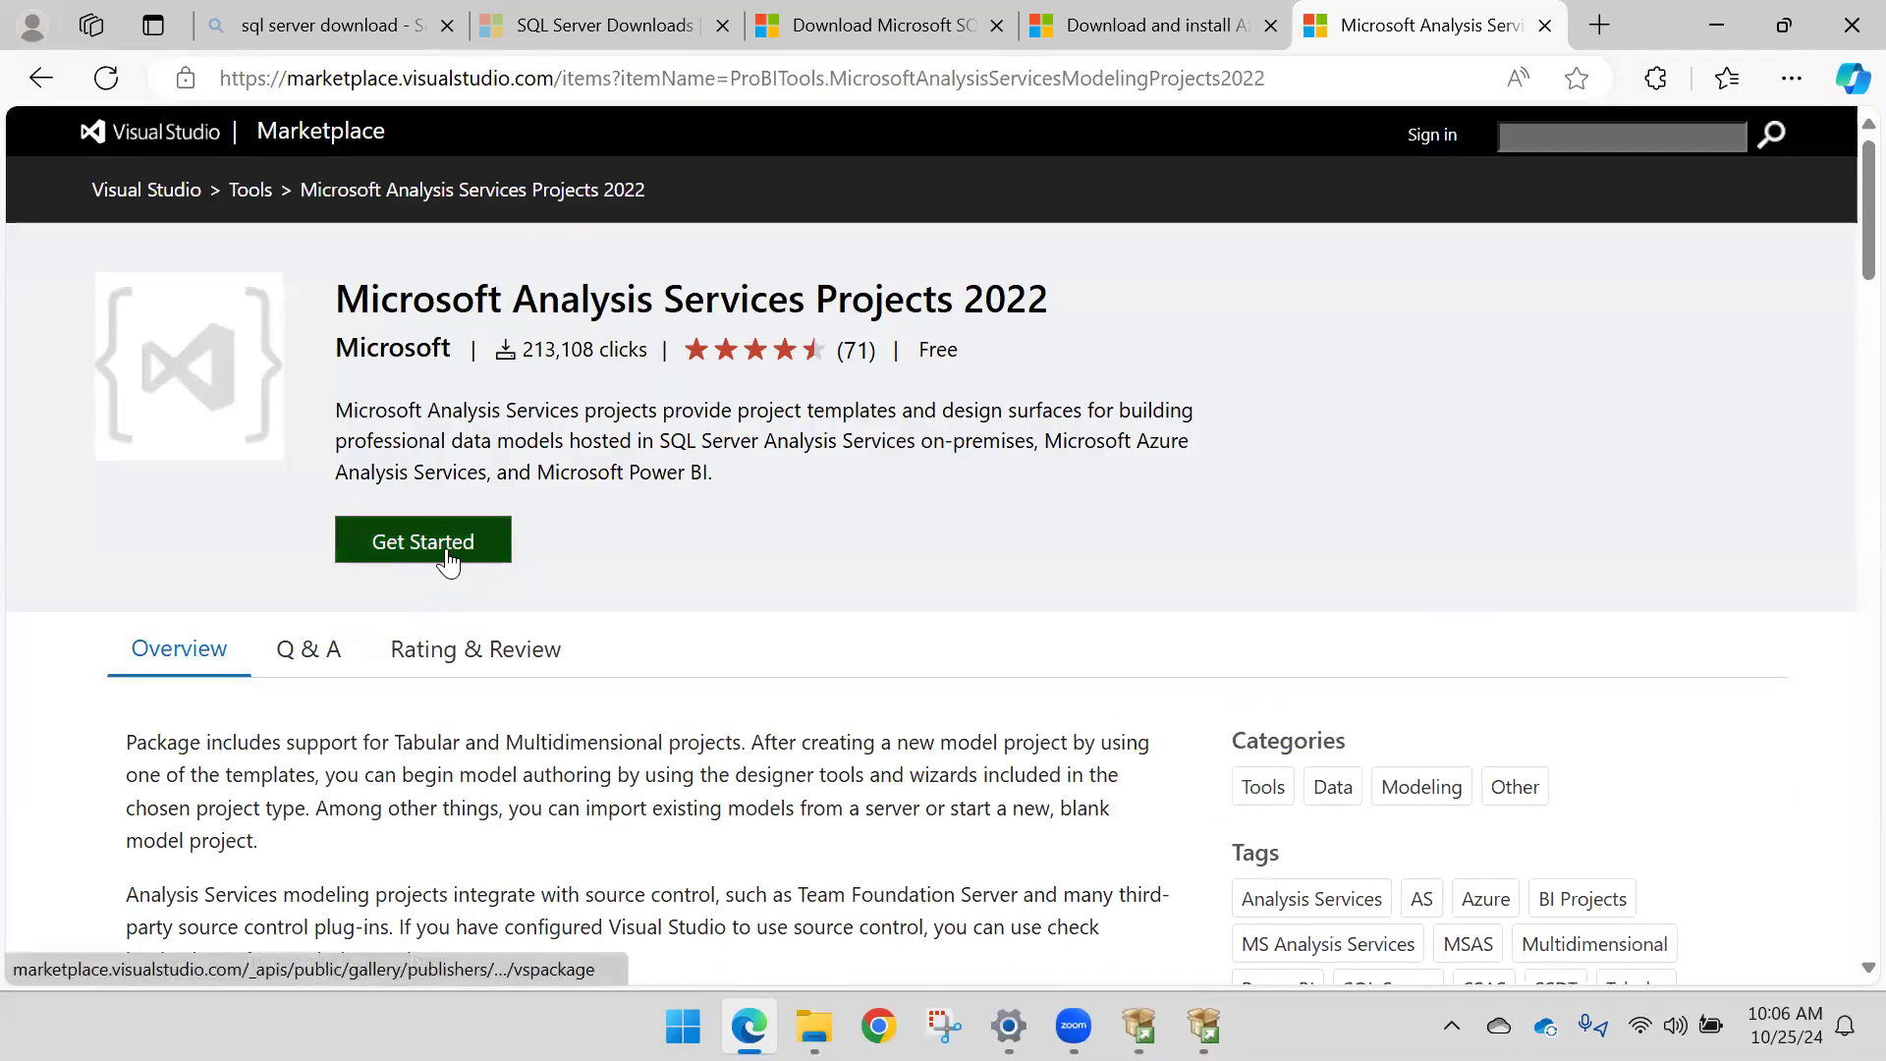
pyautogui.click(448, 559)
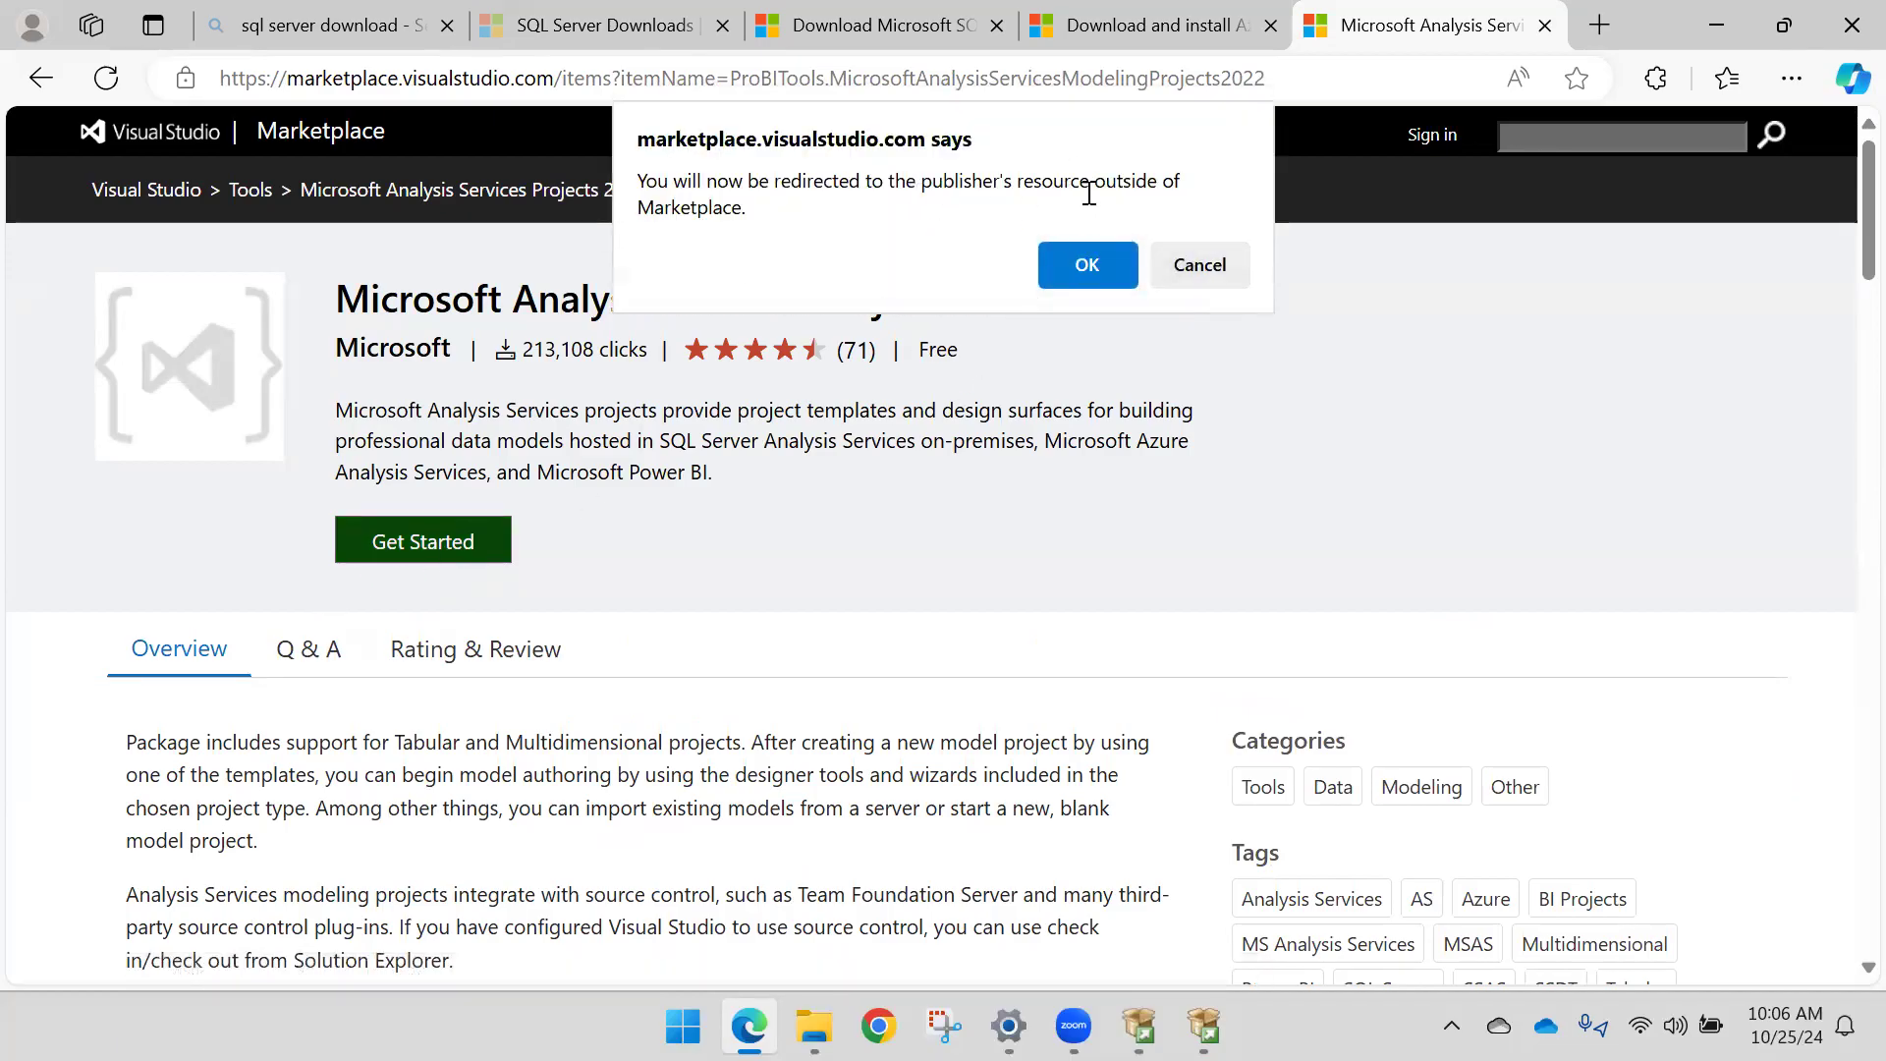
pyautogui.click(1200, 265)
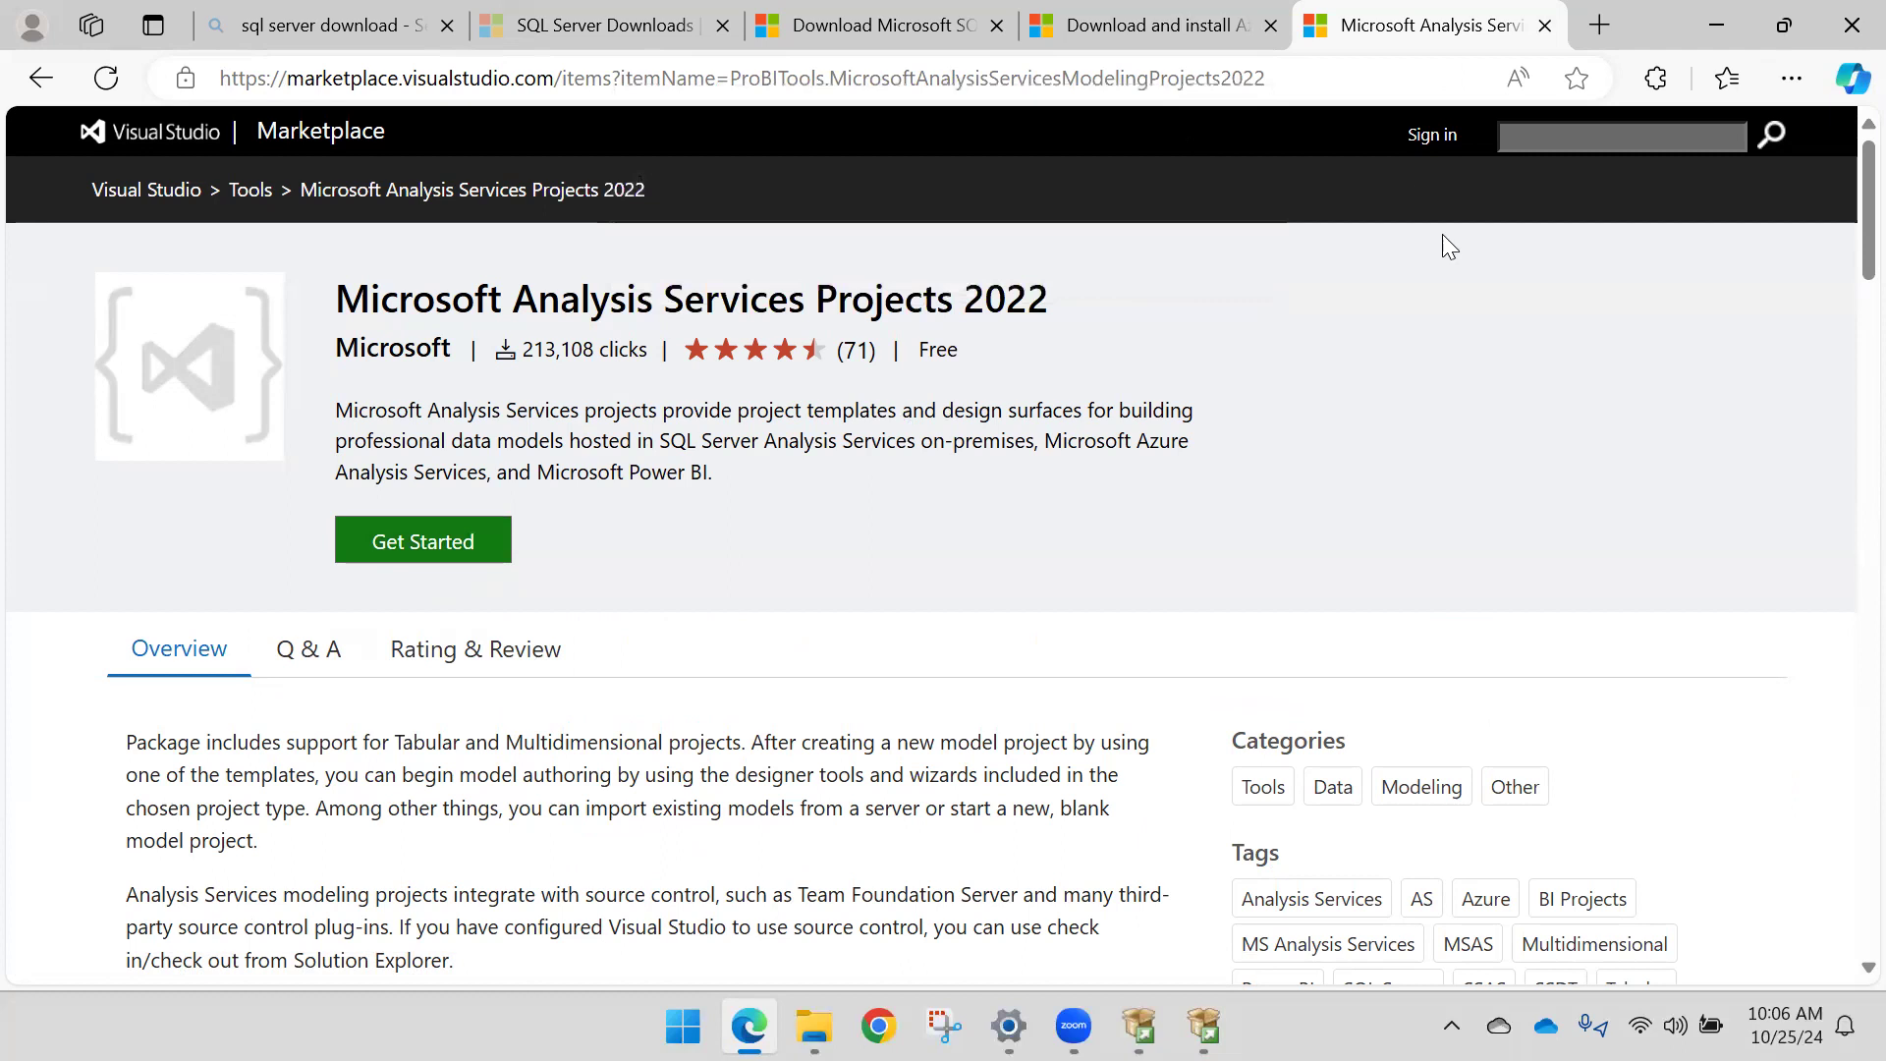
pyautogui.click(40, 78)
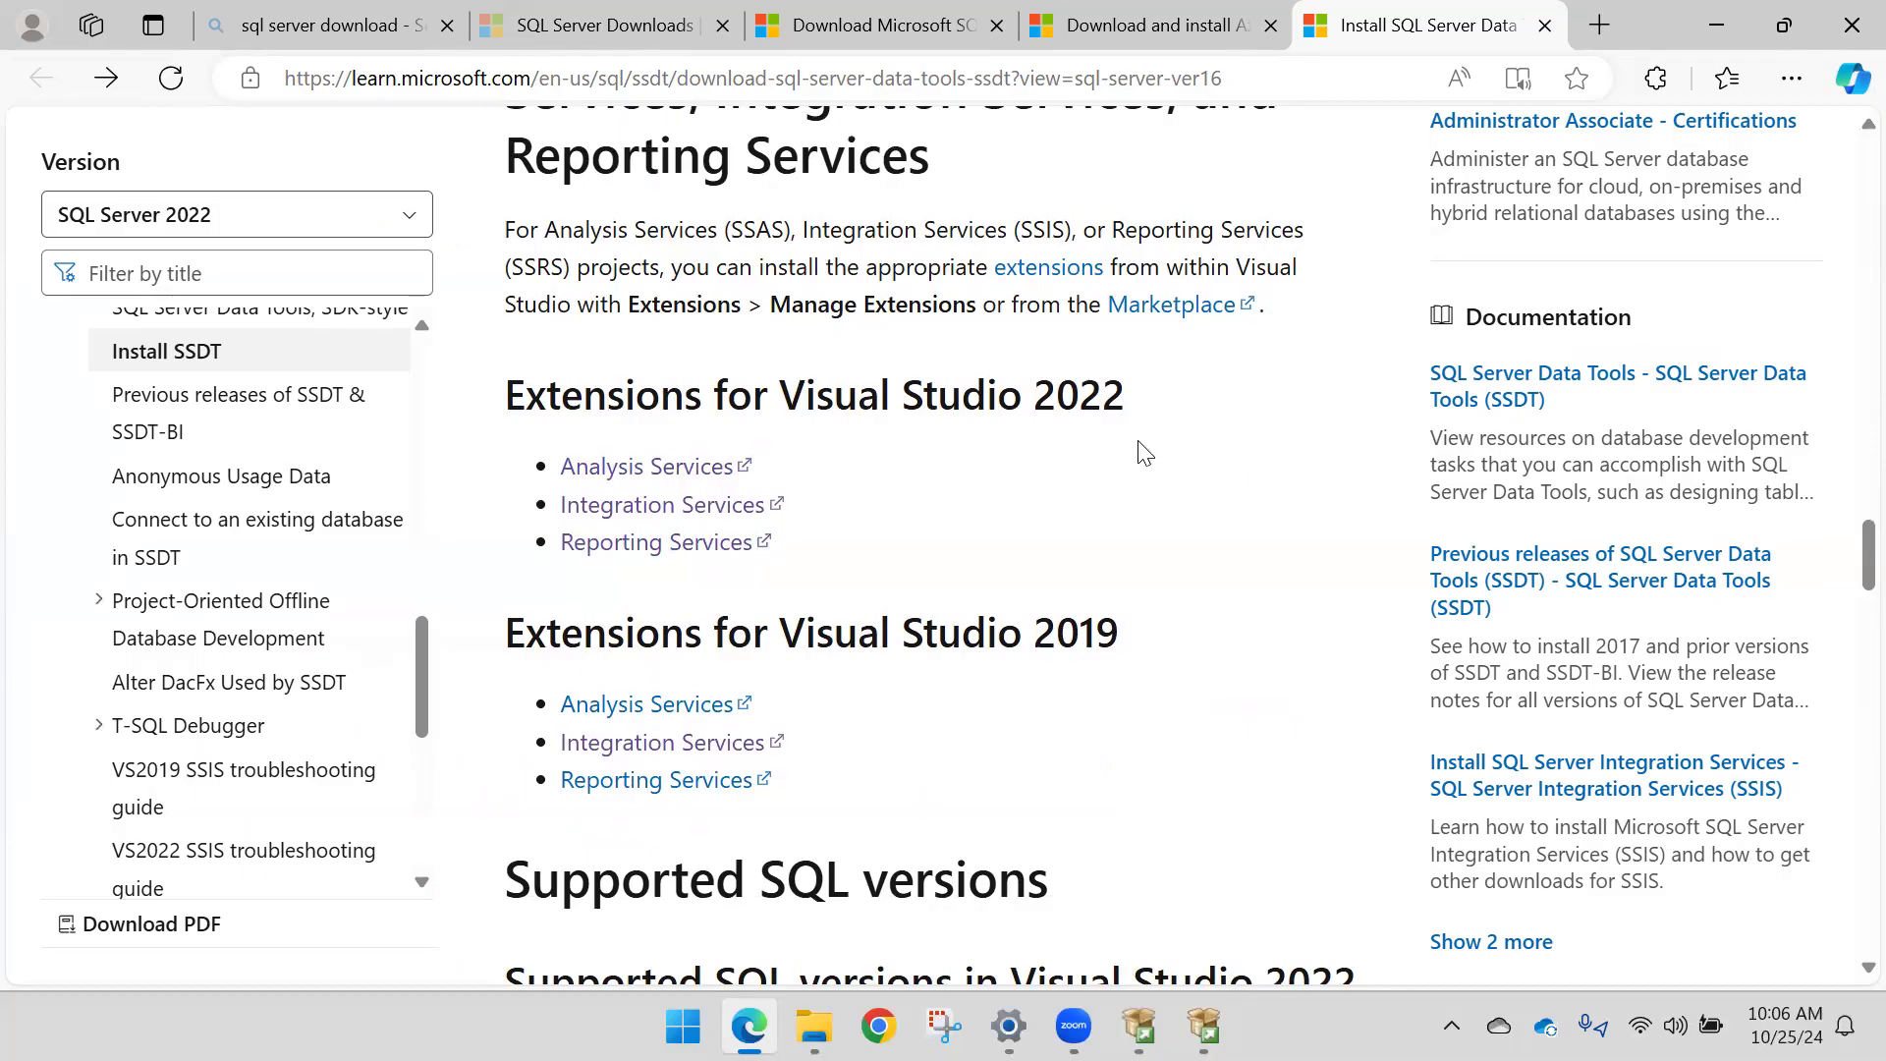
# Step: Check the installation progress in SQL Server 2022 Setup, minimizing the browser and the setup window
pyautogui.click(1204, 1027)
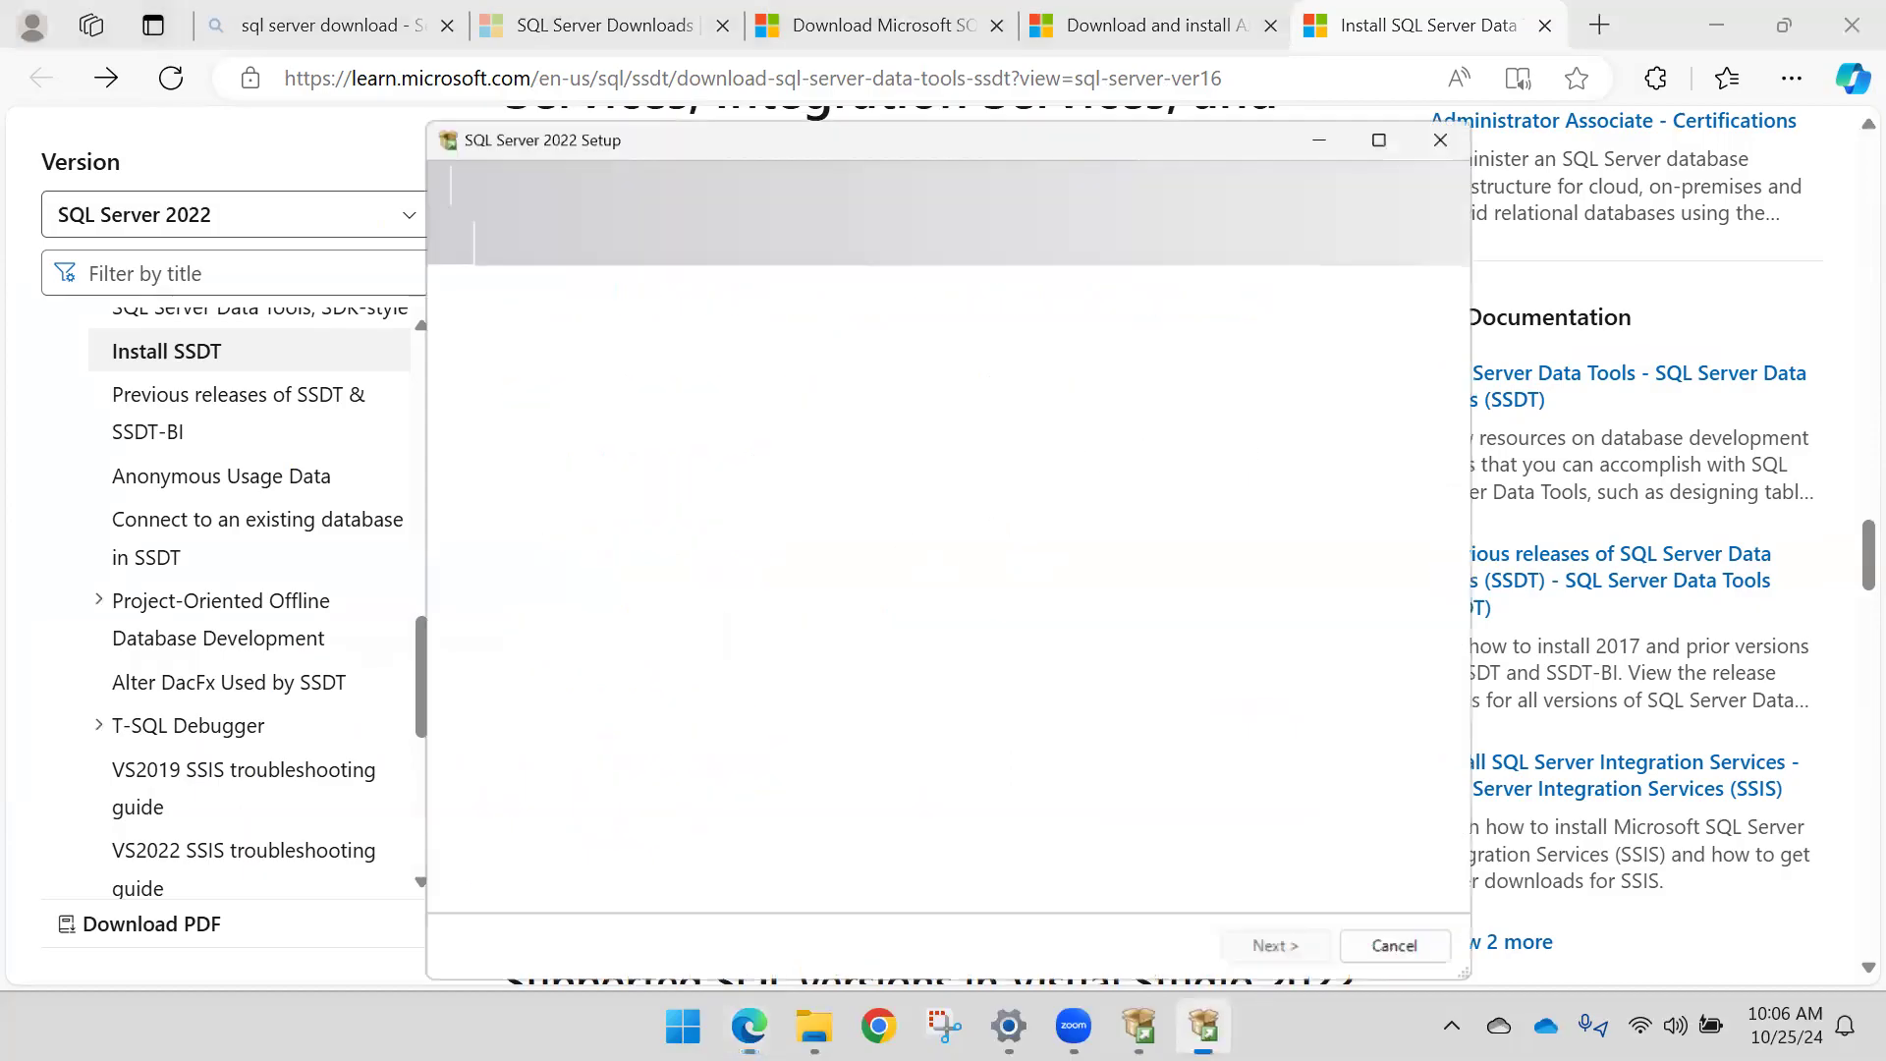
pyautogui.click(1355, 18)
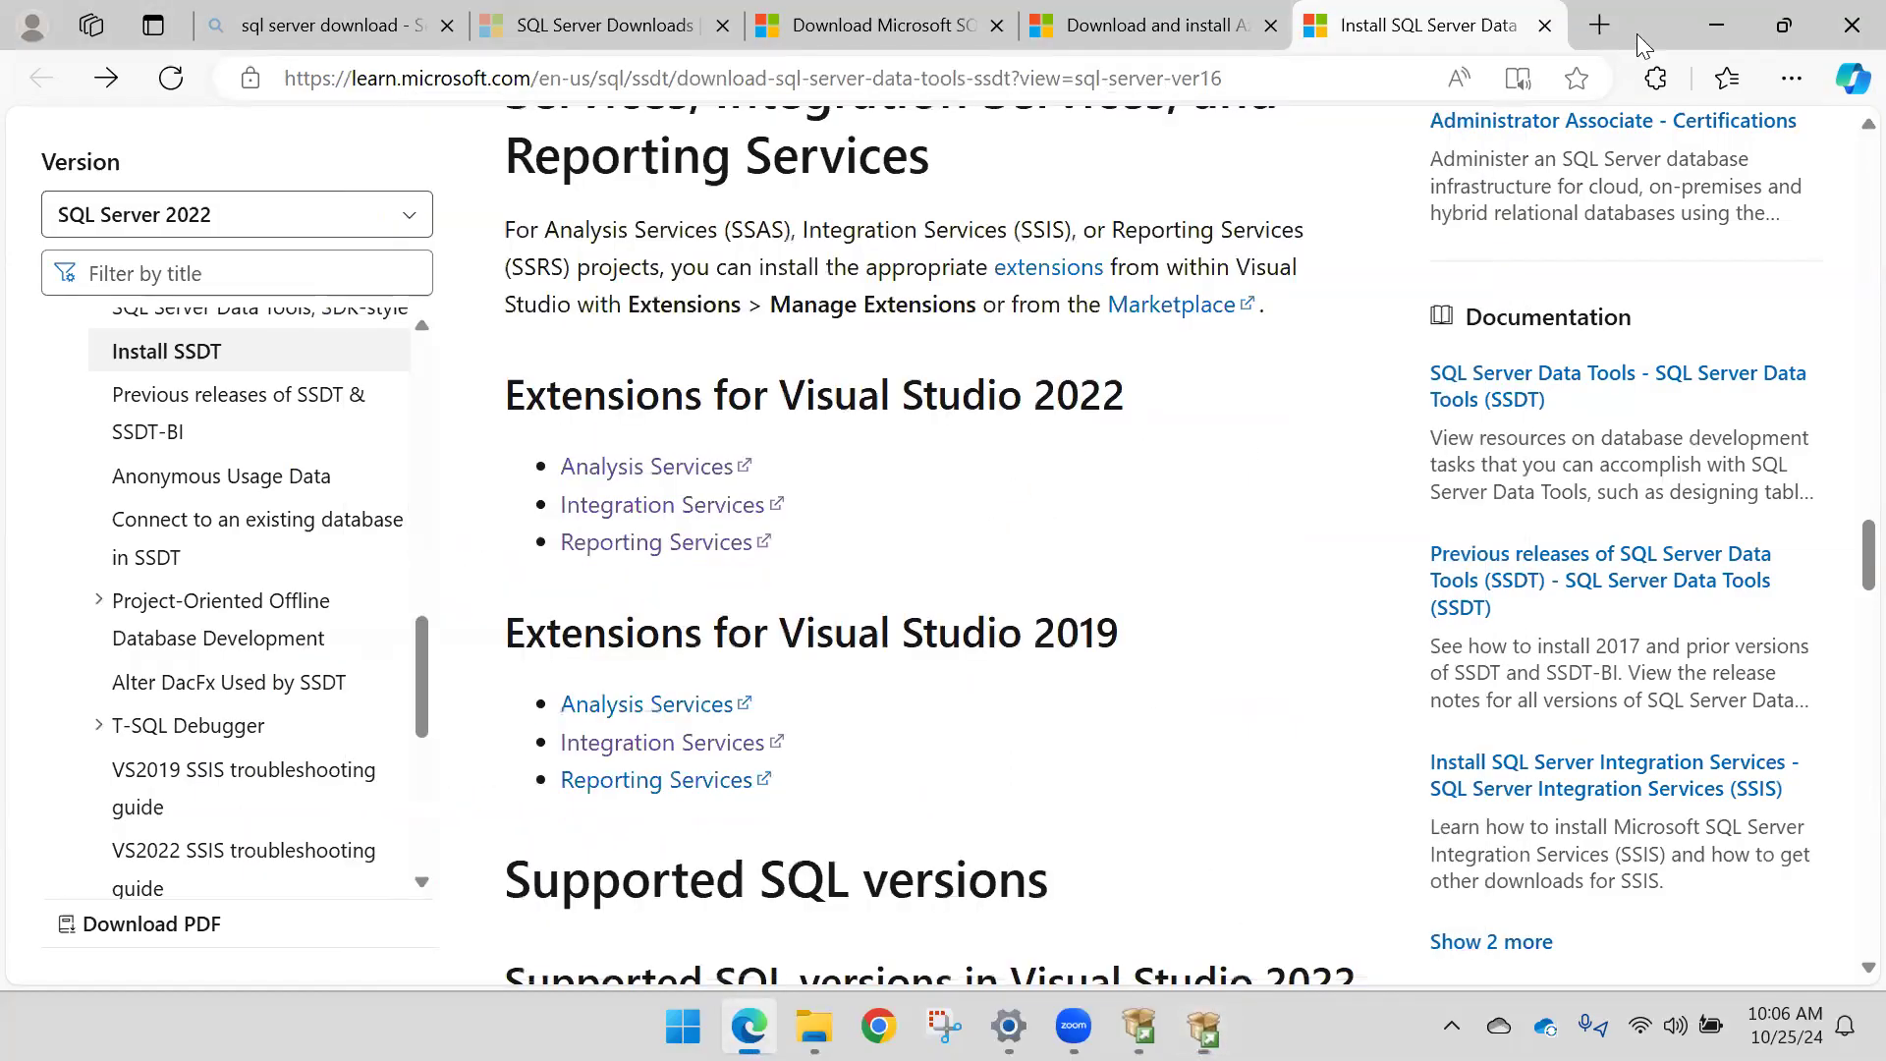
pyautogui.click(1709, 16)
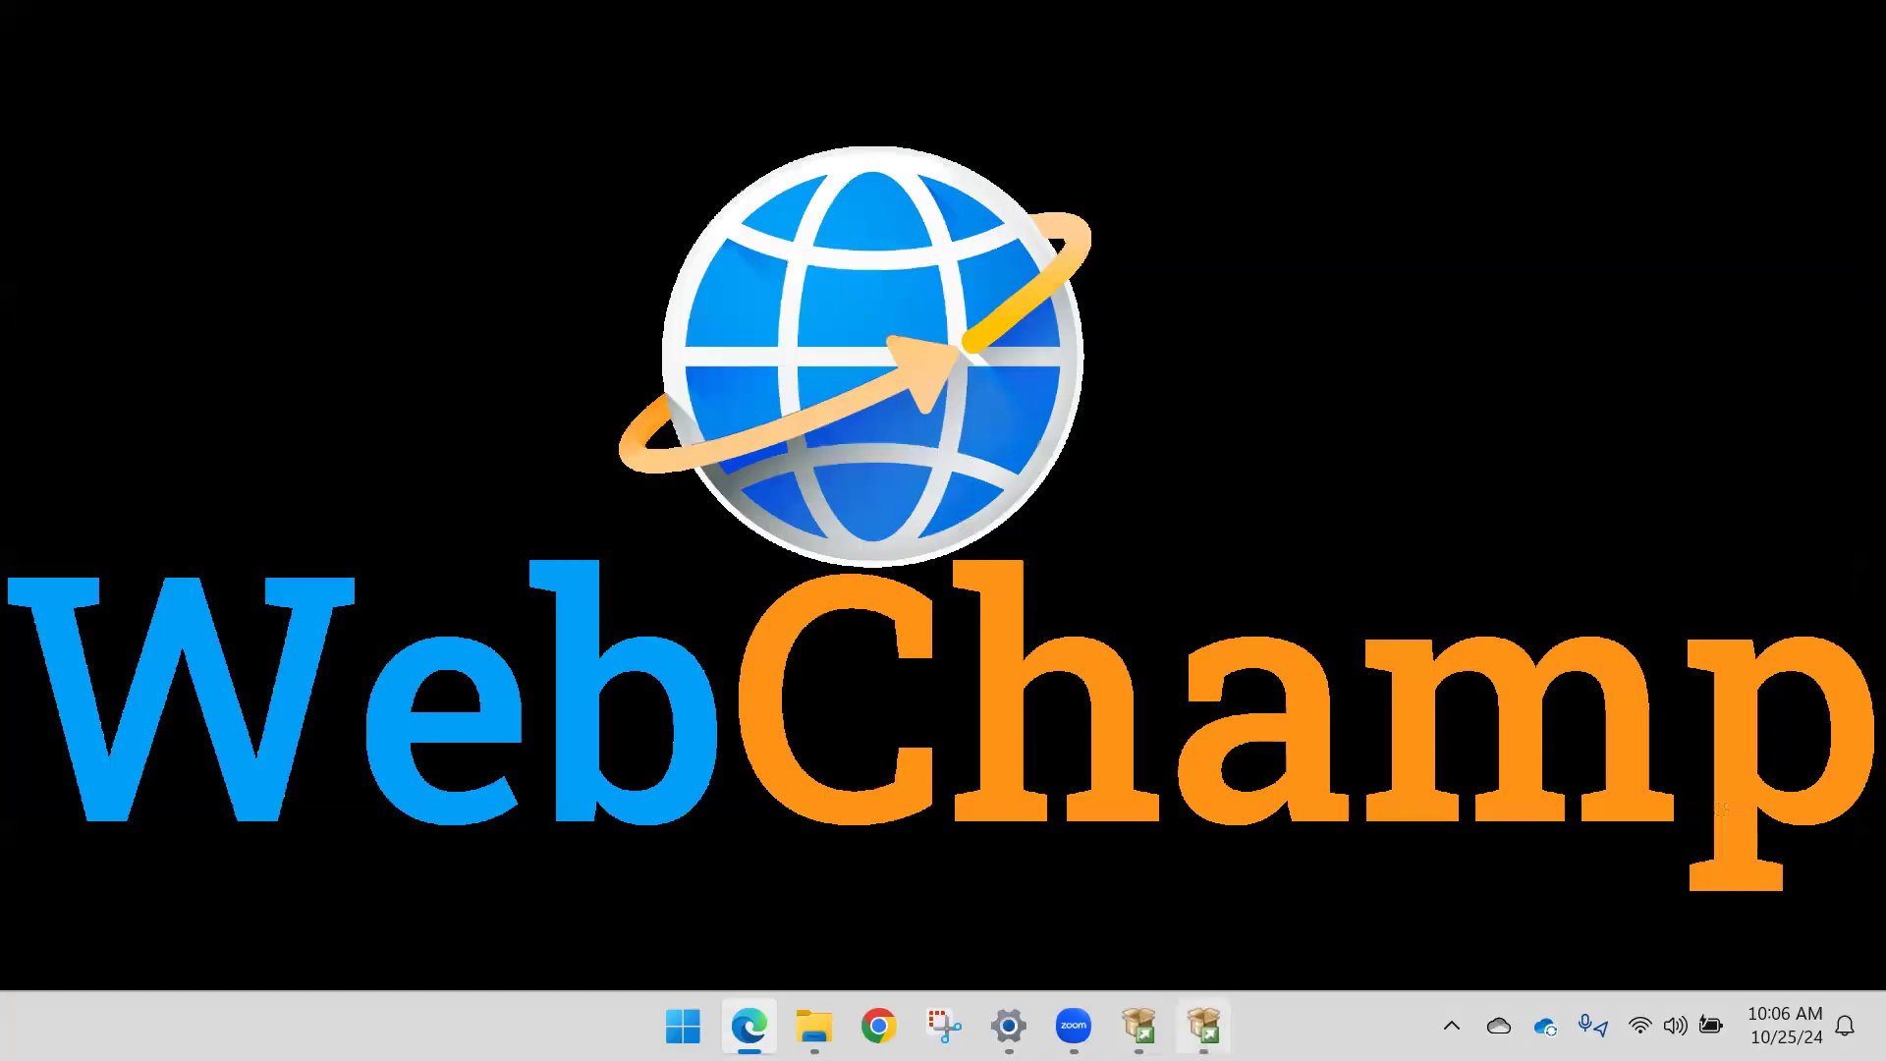
pyautogui.moveTo(1205, 1026)
pyautogui.click(1203, 899)
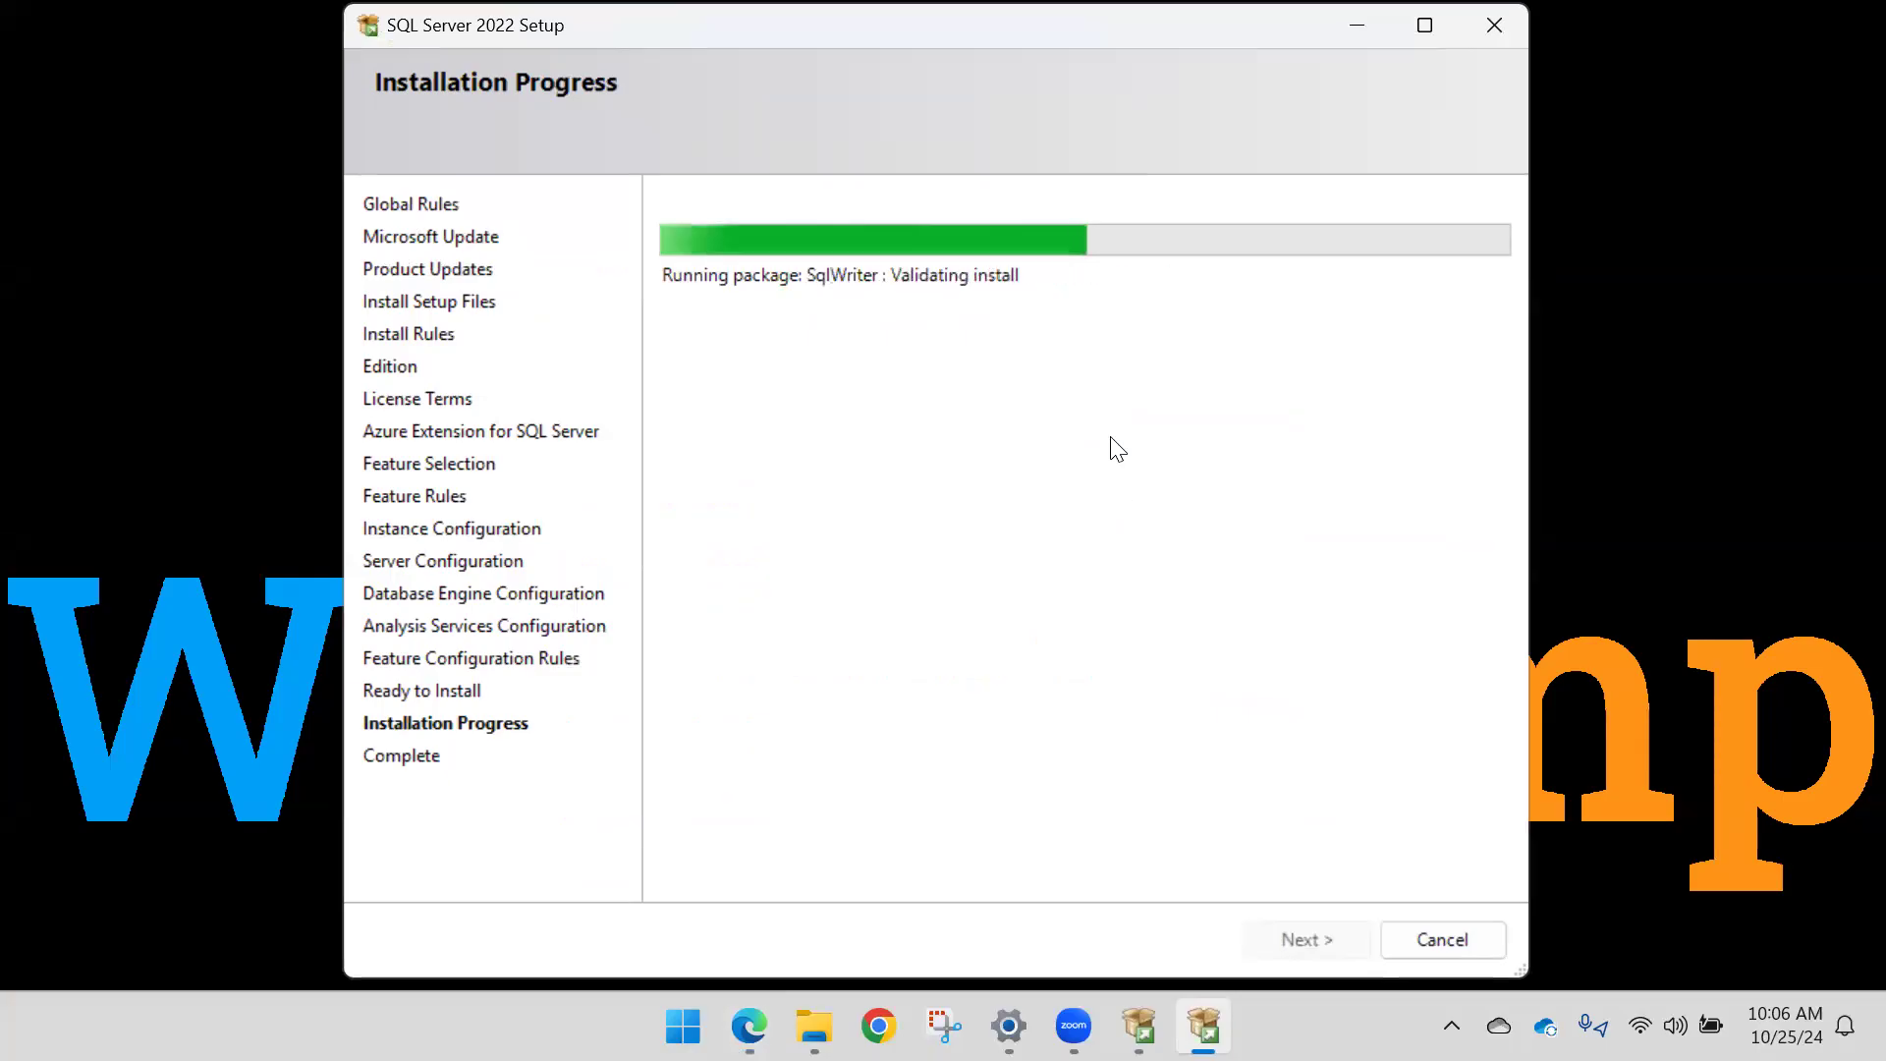
pyautogui.click(1356, 27)
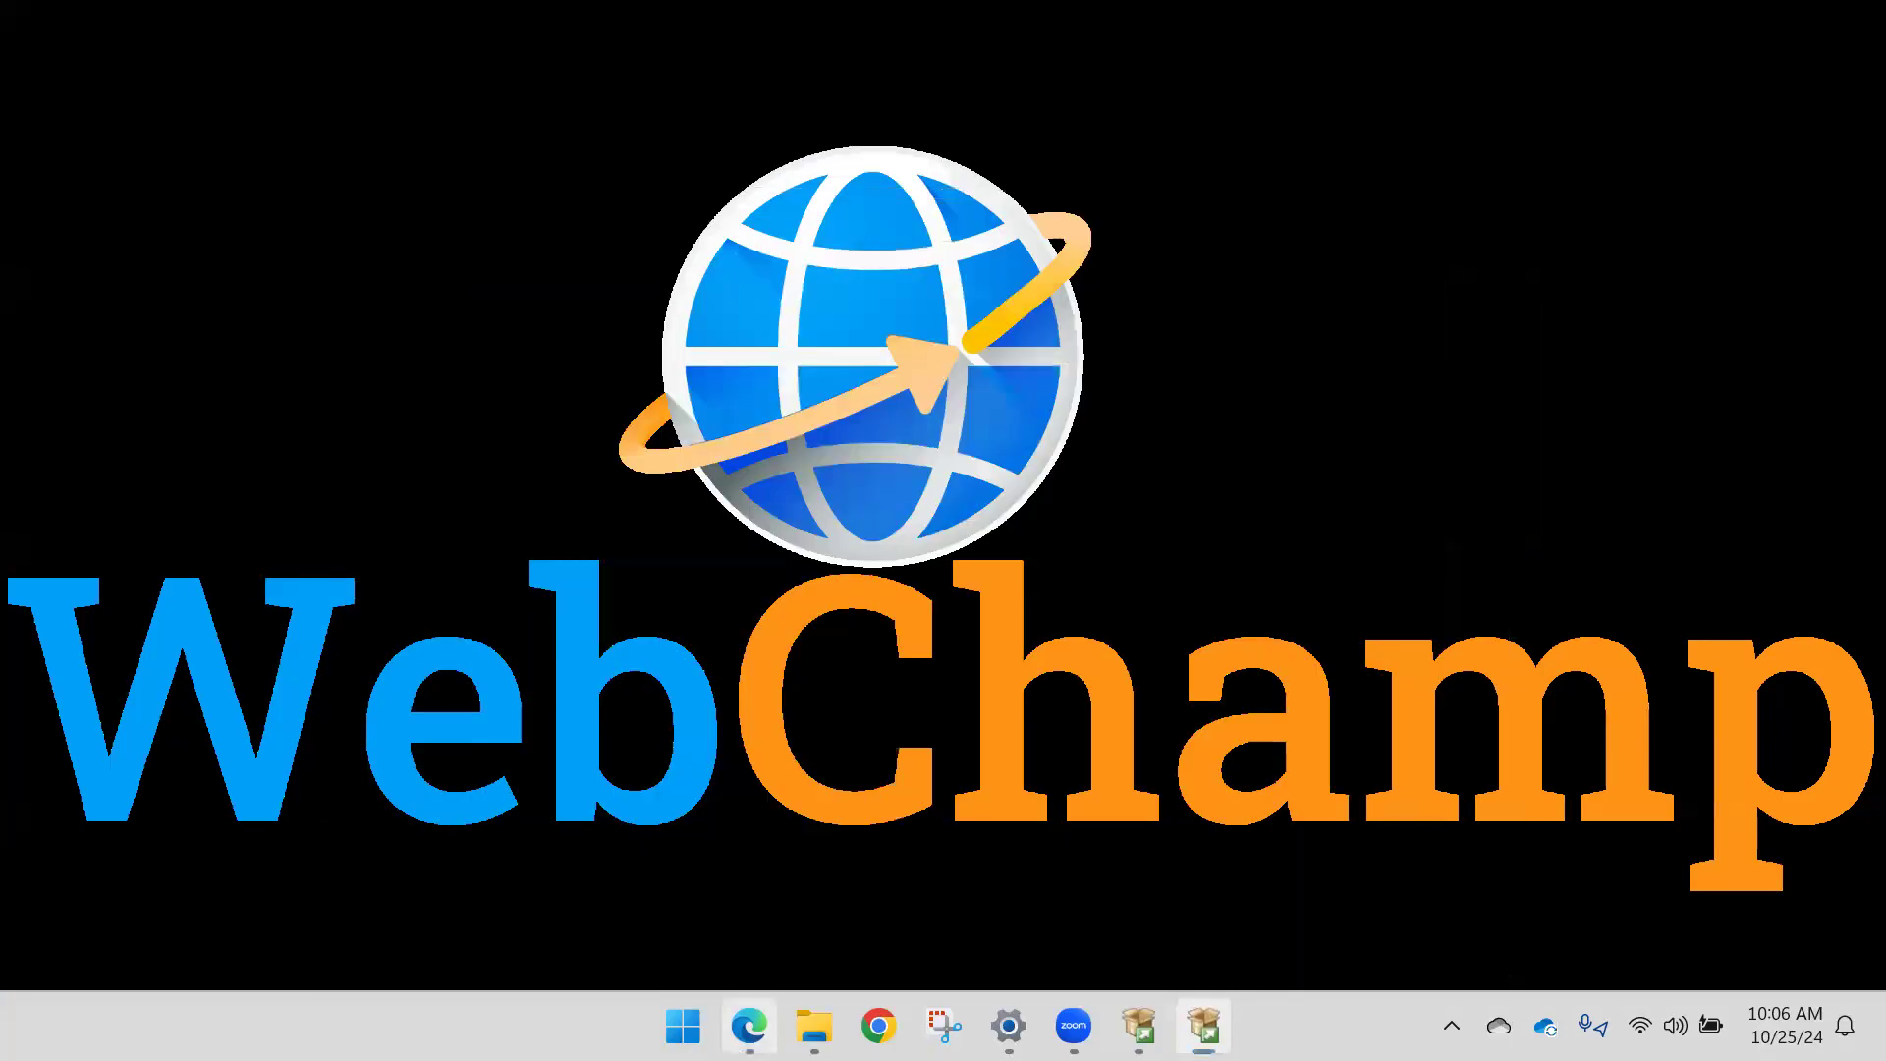
# Step: Switch back to Microsoft Edge and close the Azure Data Studio and SQL Server 2022 Reporting Services download pages
pyautogui.click(750, 1027)
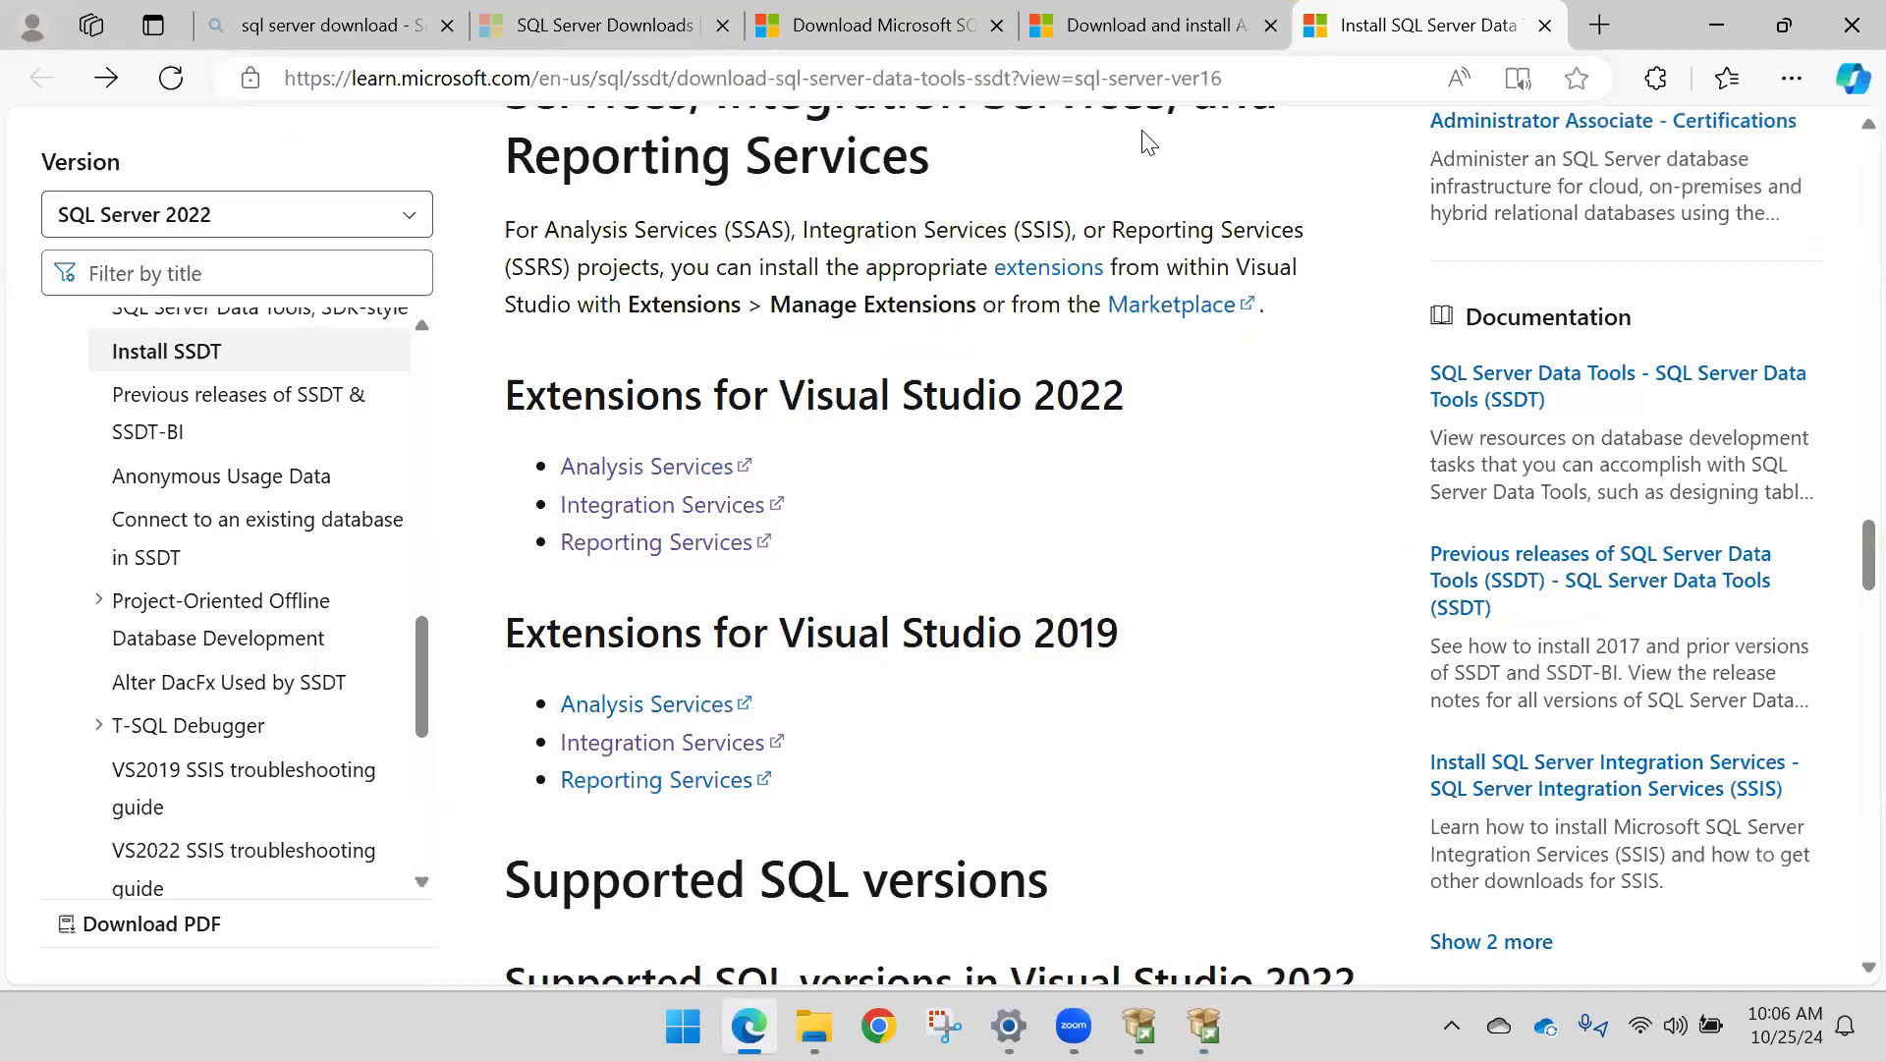
pyautogui.click(1120, 14)
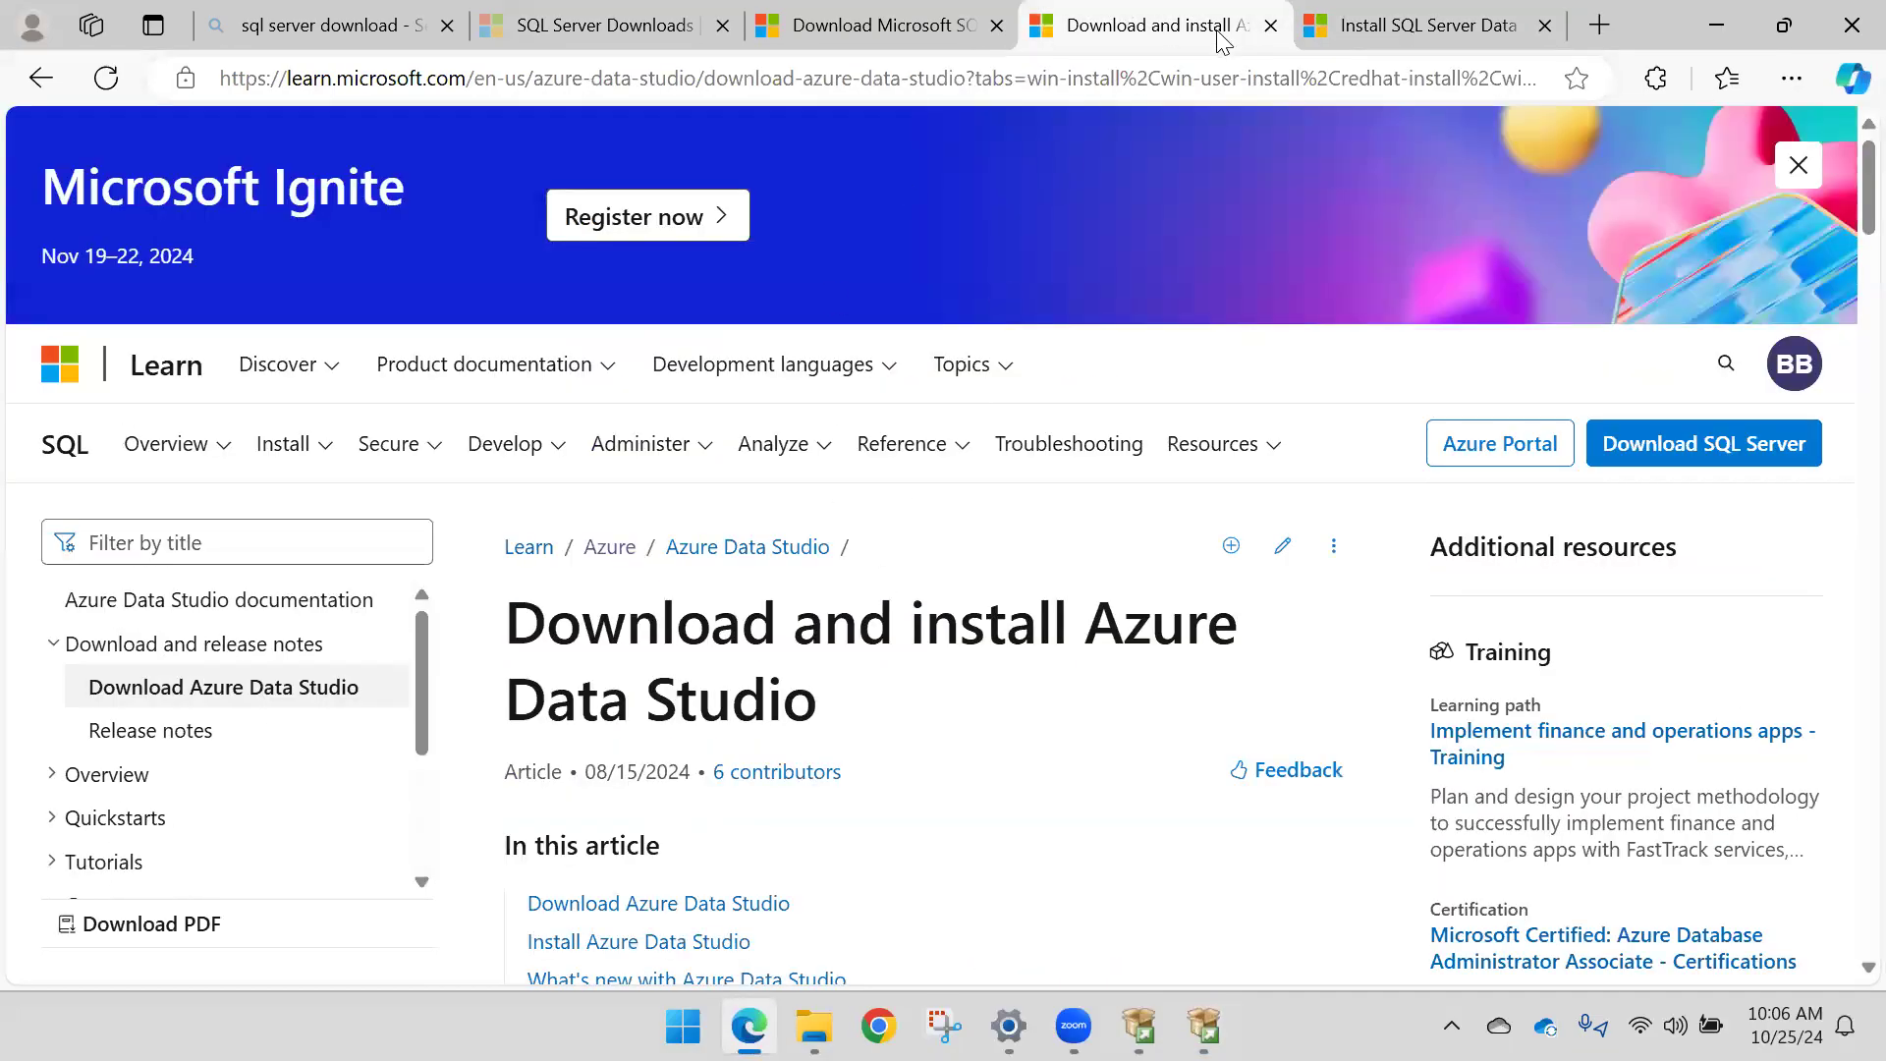
pyautogui.click(1270, 24)
pyautogui.click(975, 14)
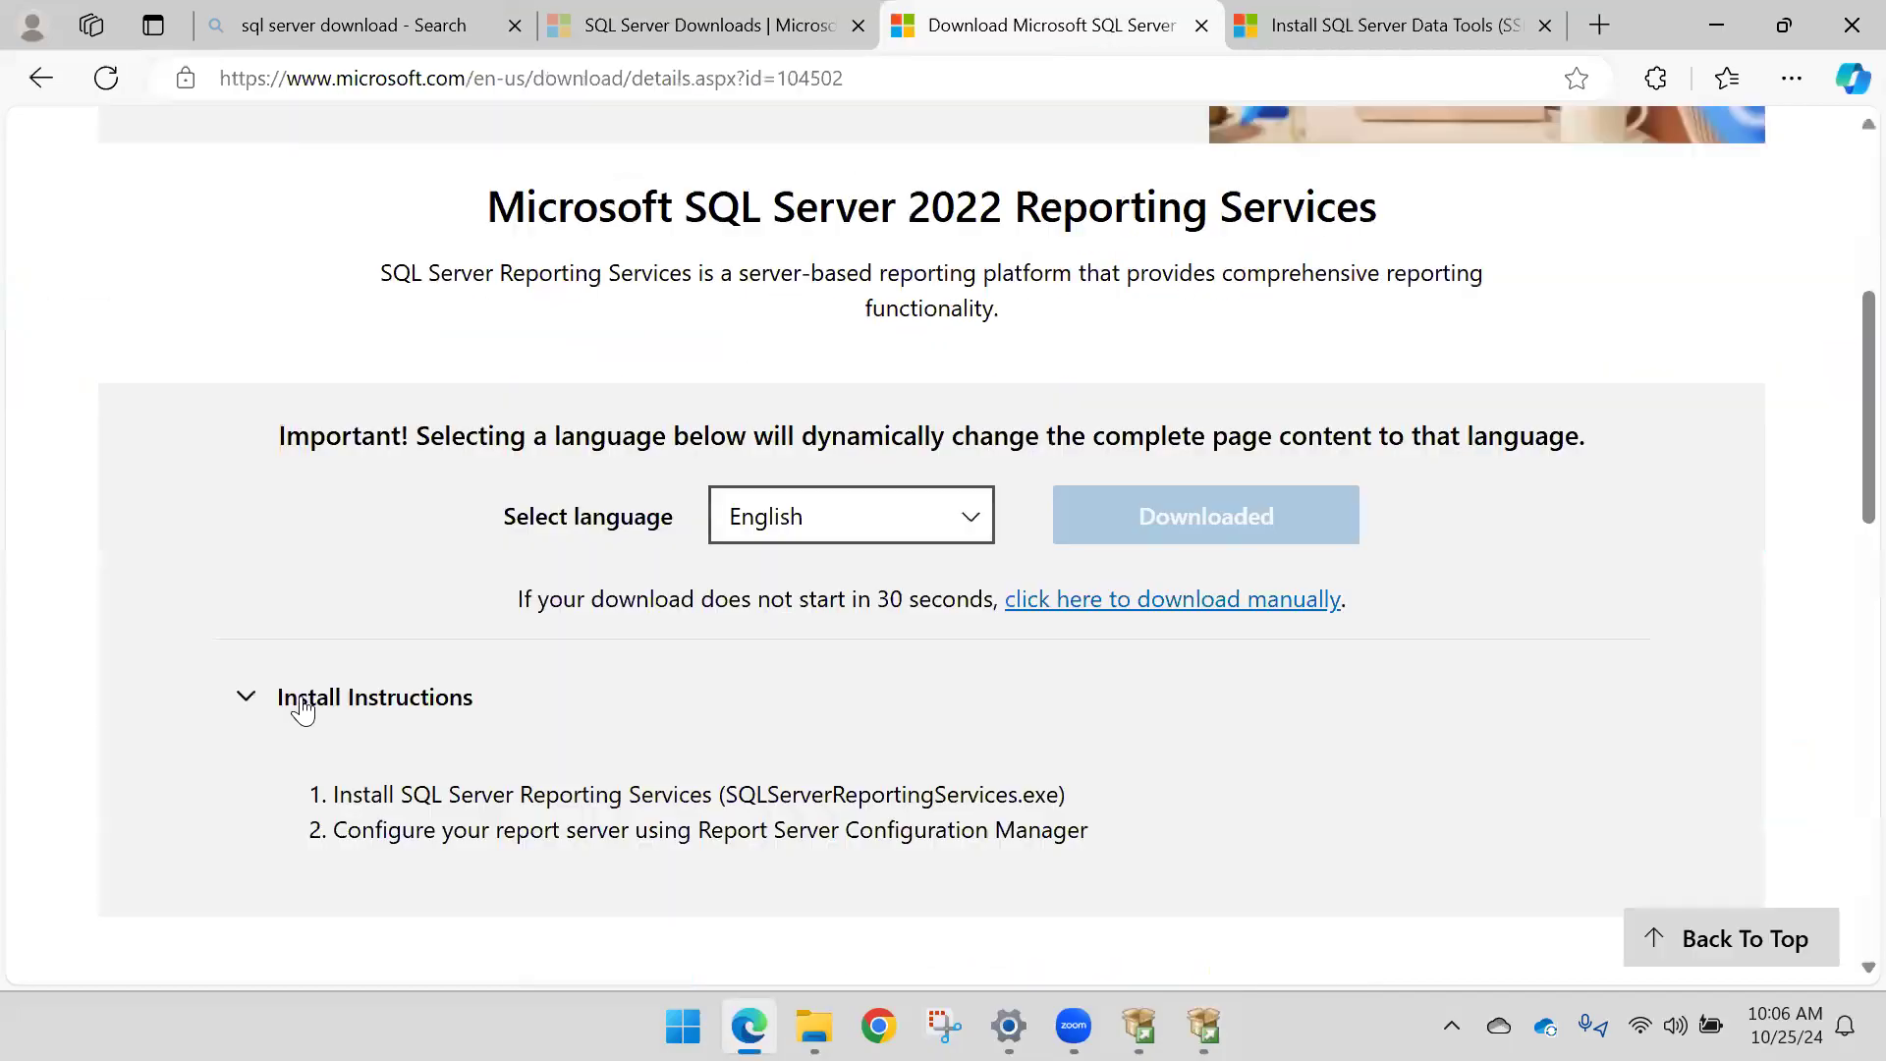
pyautogui.click(1200, 26)
# Step: Open the SQL Server Management Studio (SSMS) download page from the tools list on the SQL Server Downloads page
pyautogui.click(694, 29)
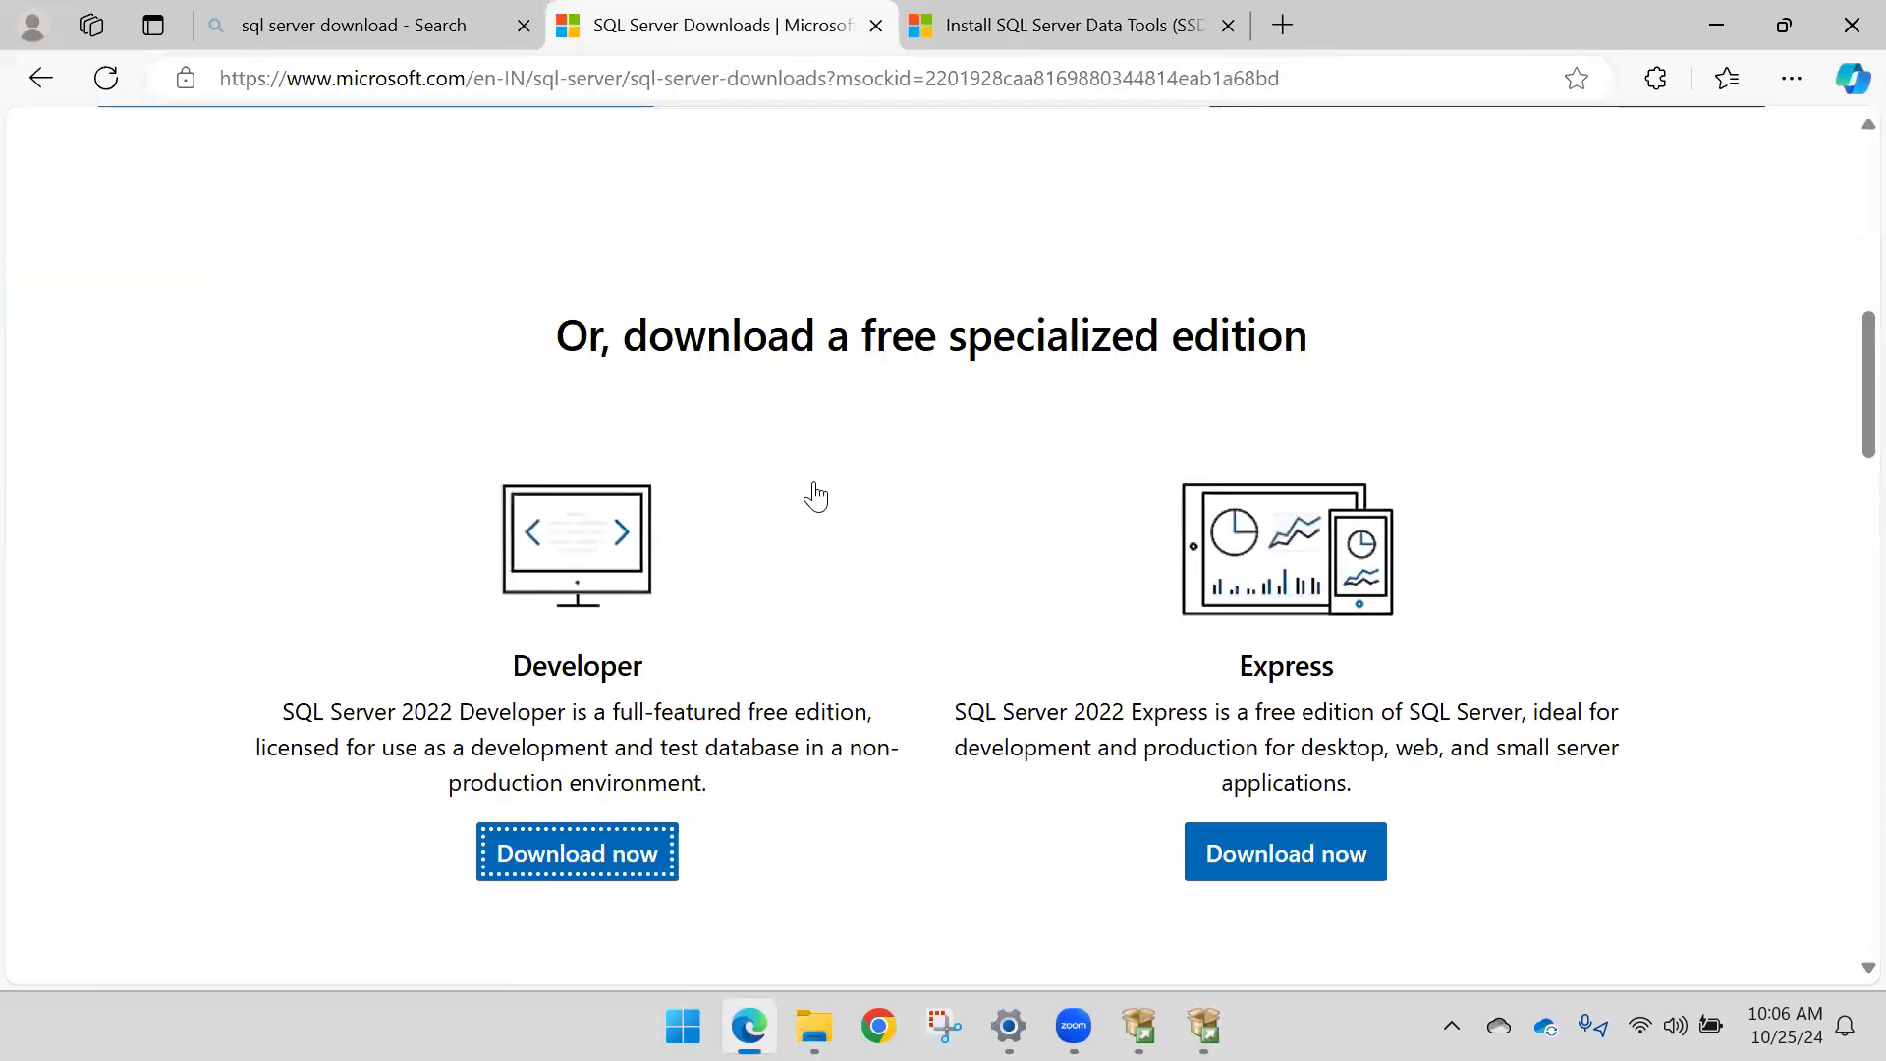
pyautogui.scroll(-3, 806, 503)
pyautogui.scroll(5, 805, 506)
pyautogui.scroll(-4, 819, 525)
pyautogui.scroll(-2, 819, 526)
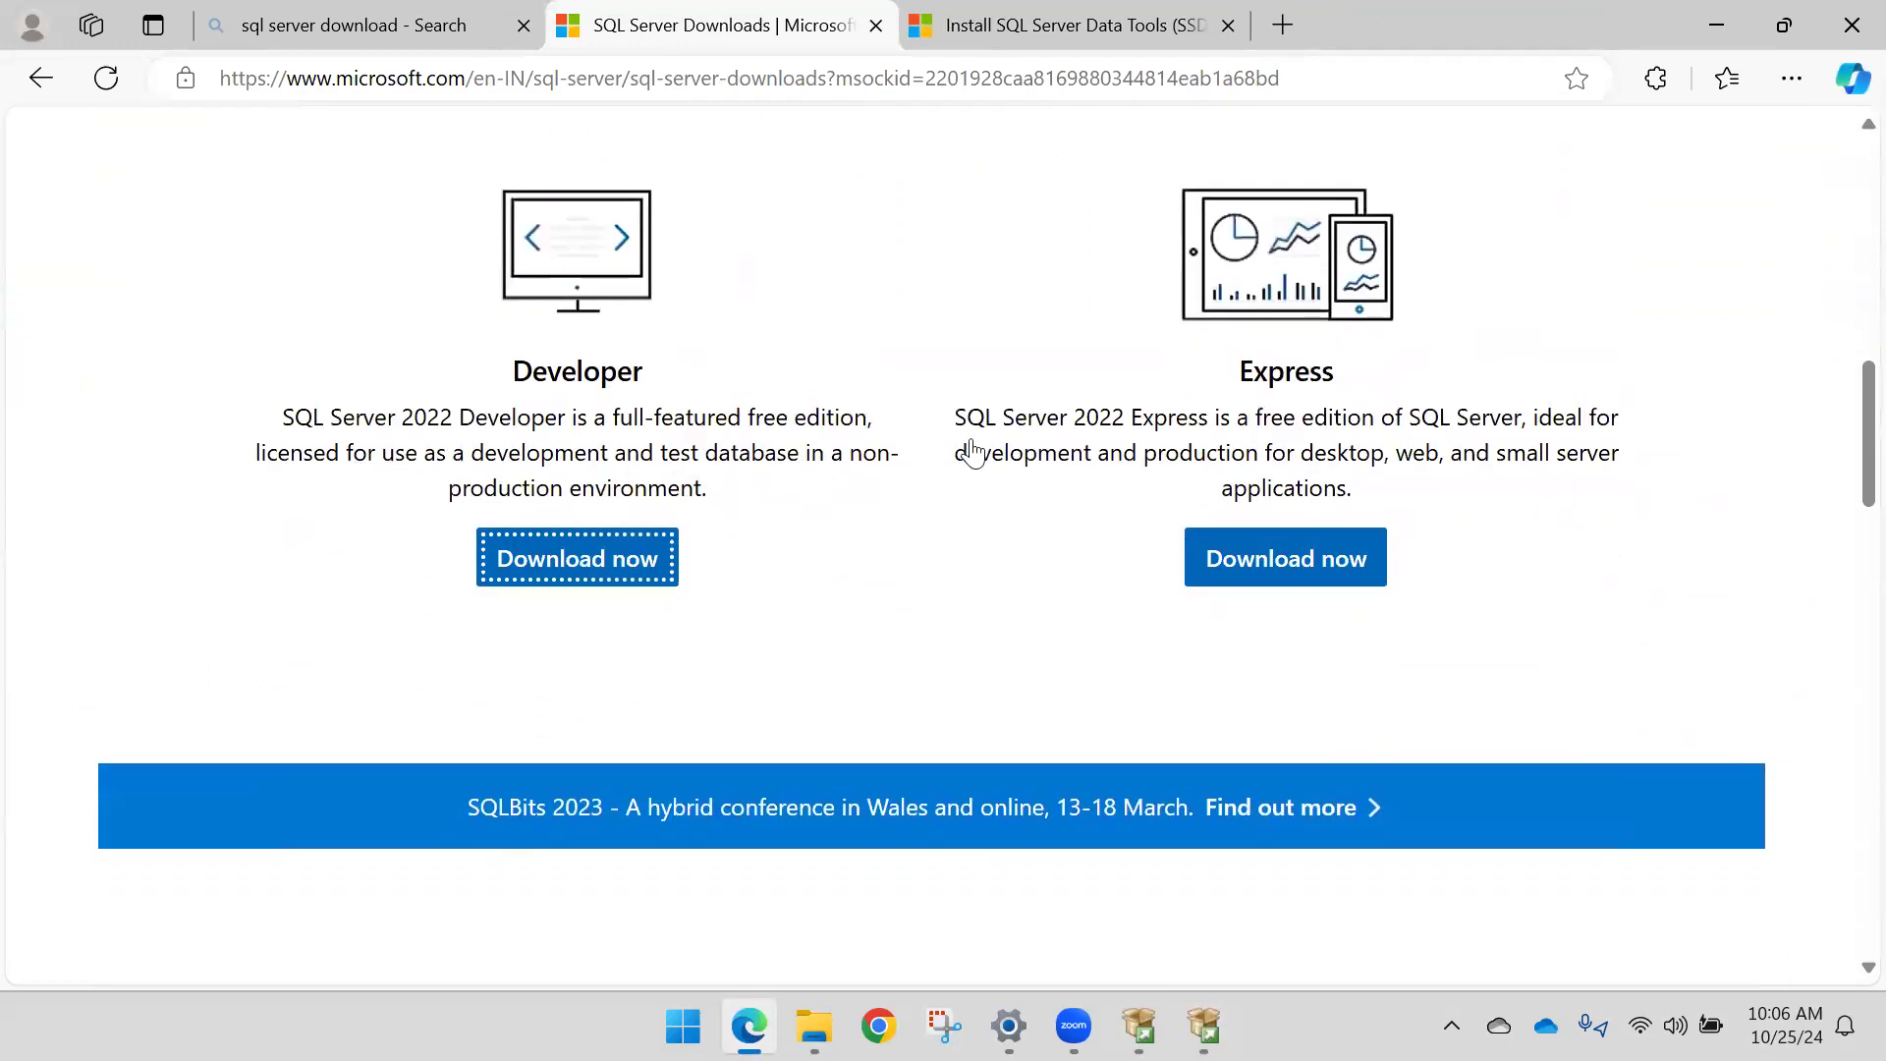
pyautogui.scroll(-2, 854, 329)
pyautogui.scroll(-9, 835, 330)
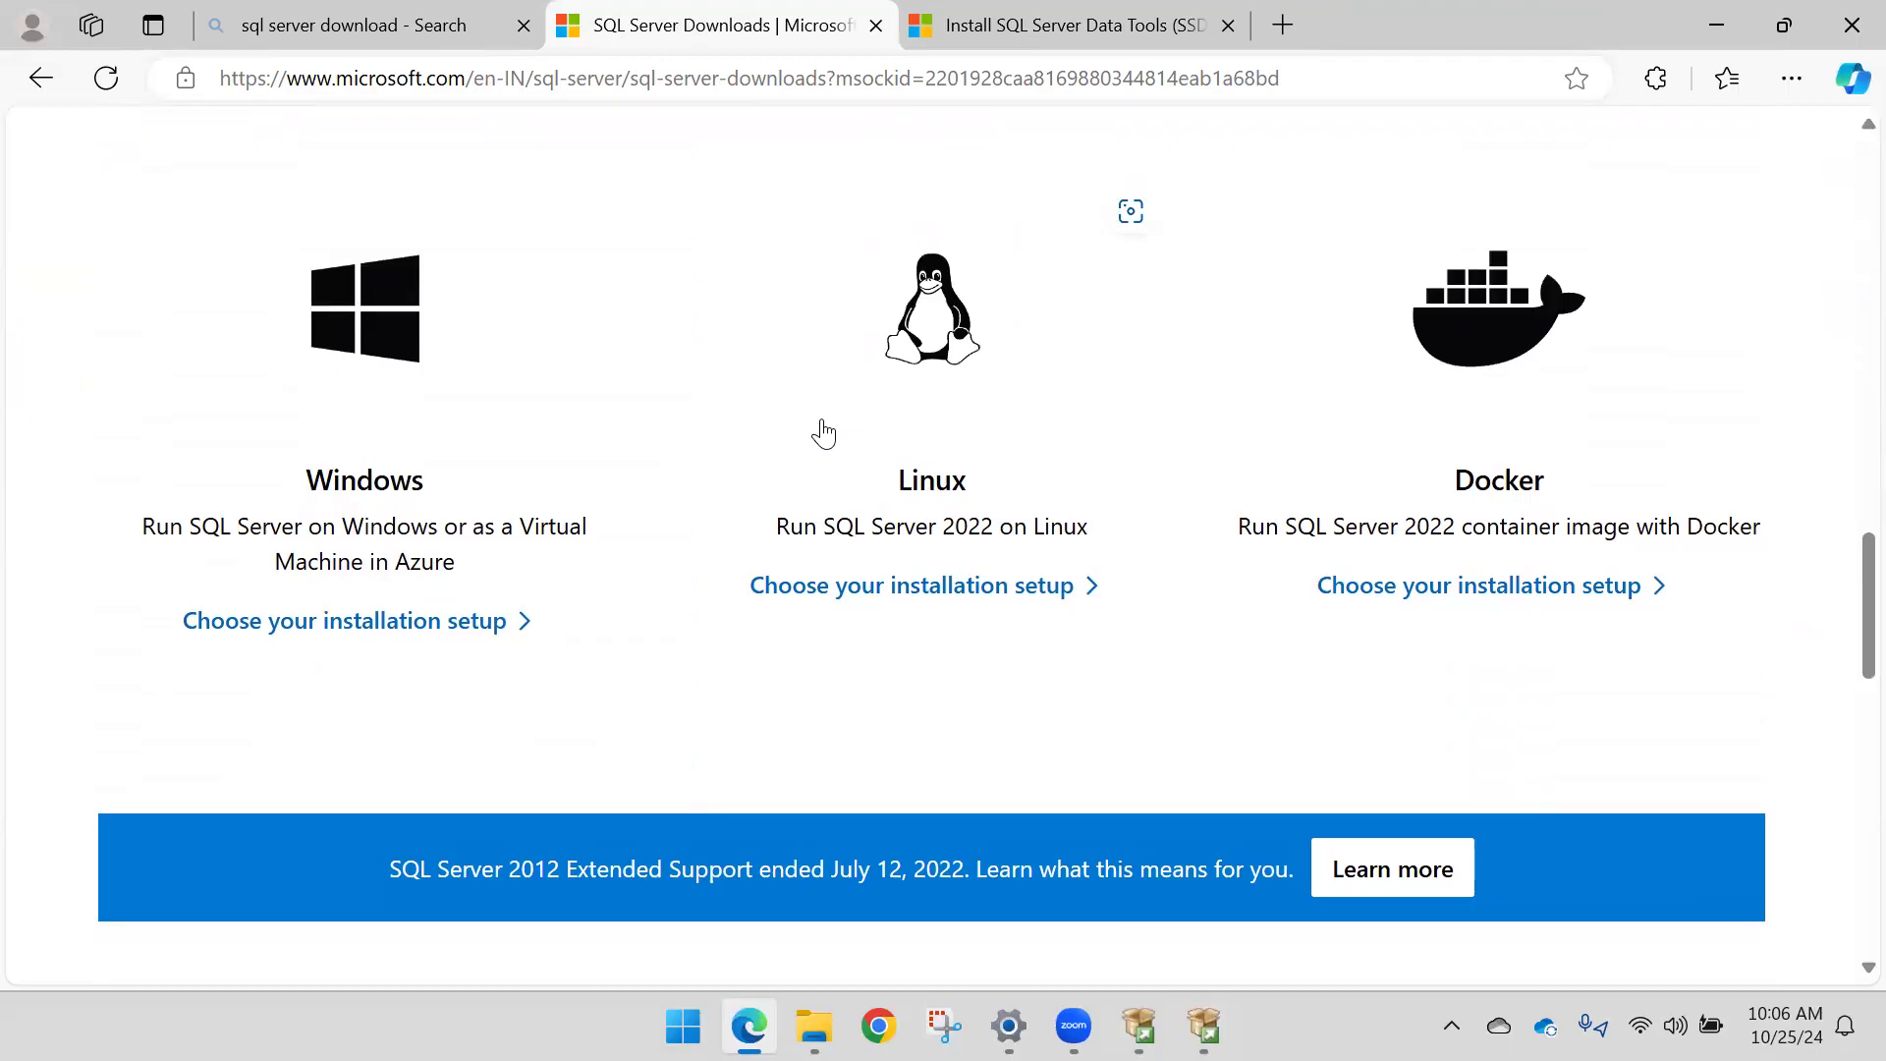
pyautogui.scroll(-8, 614, 459)
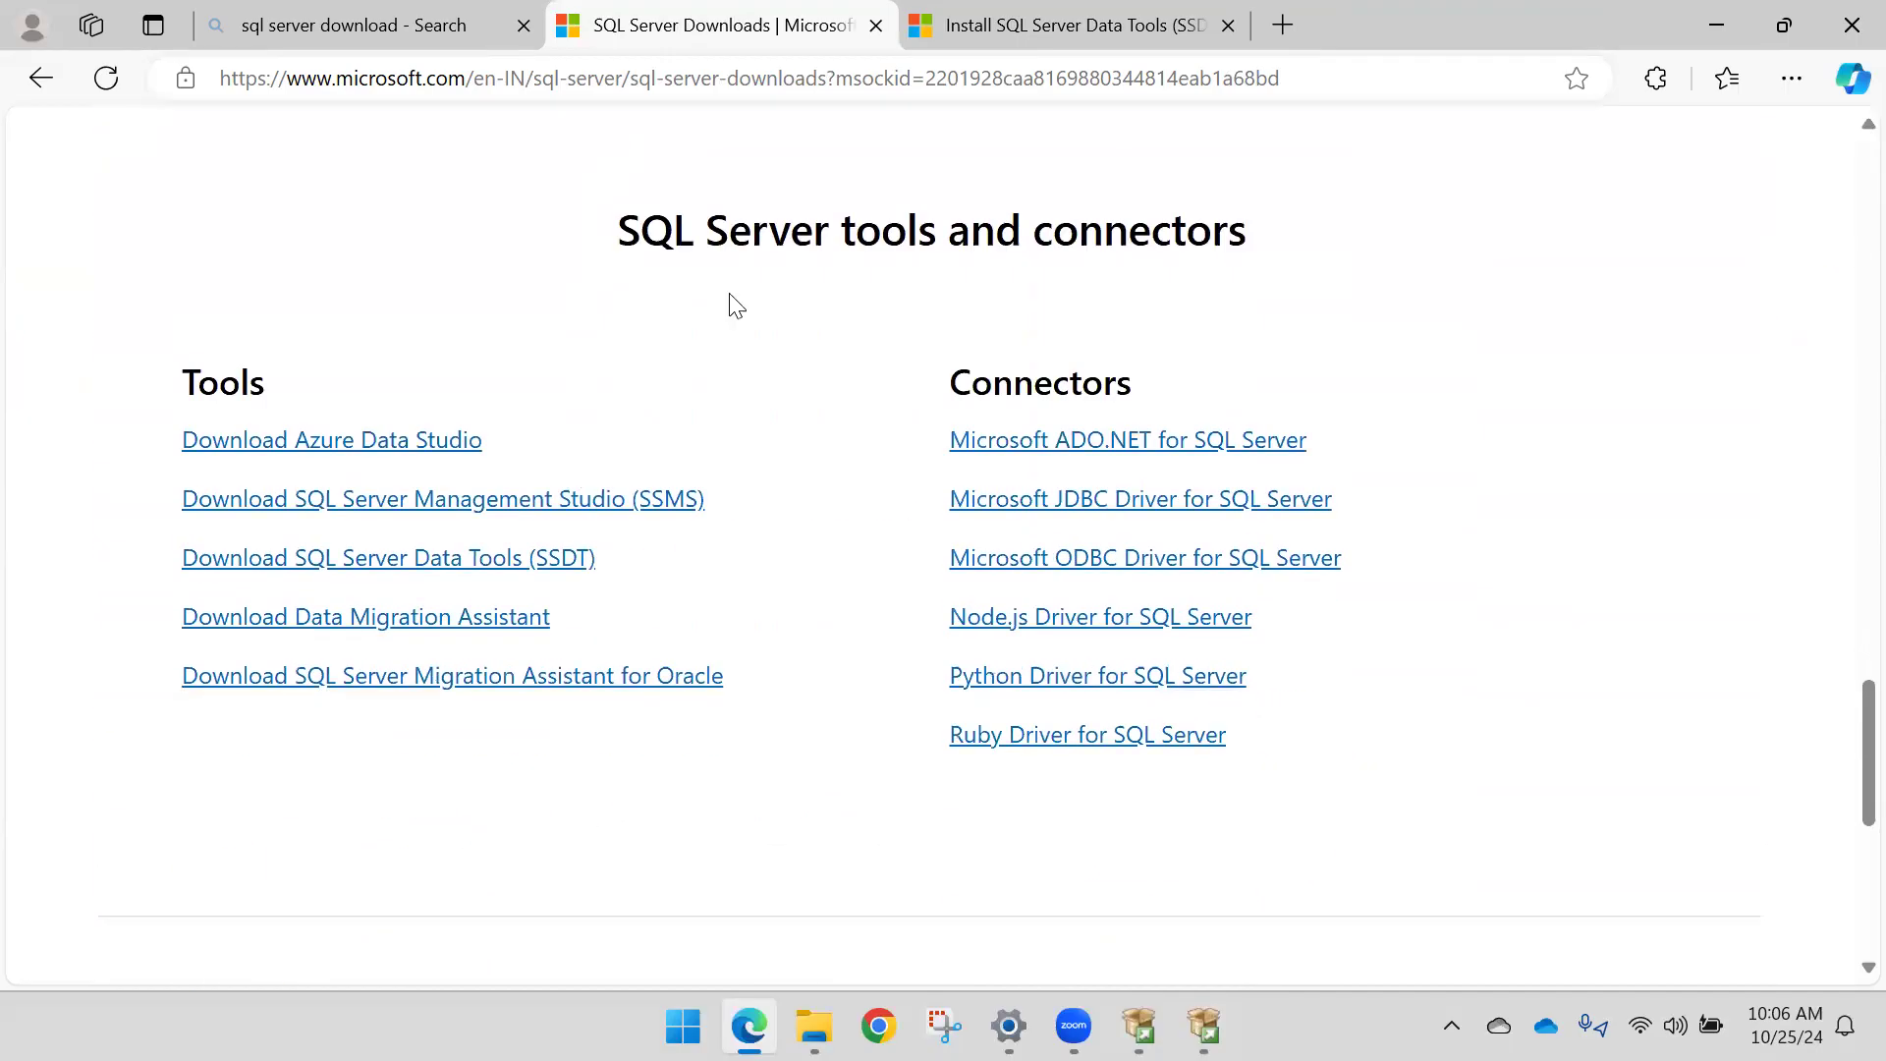
pyautogui.click(457, 509)
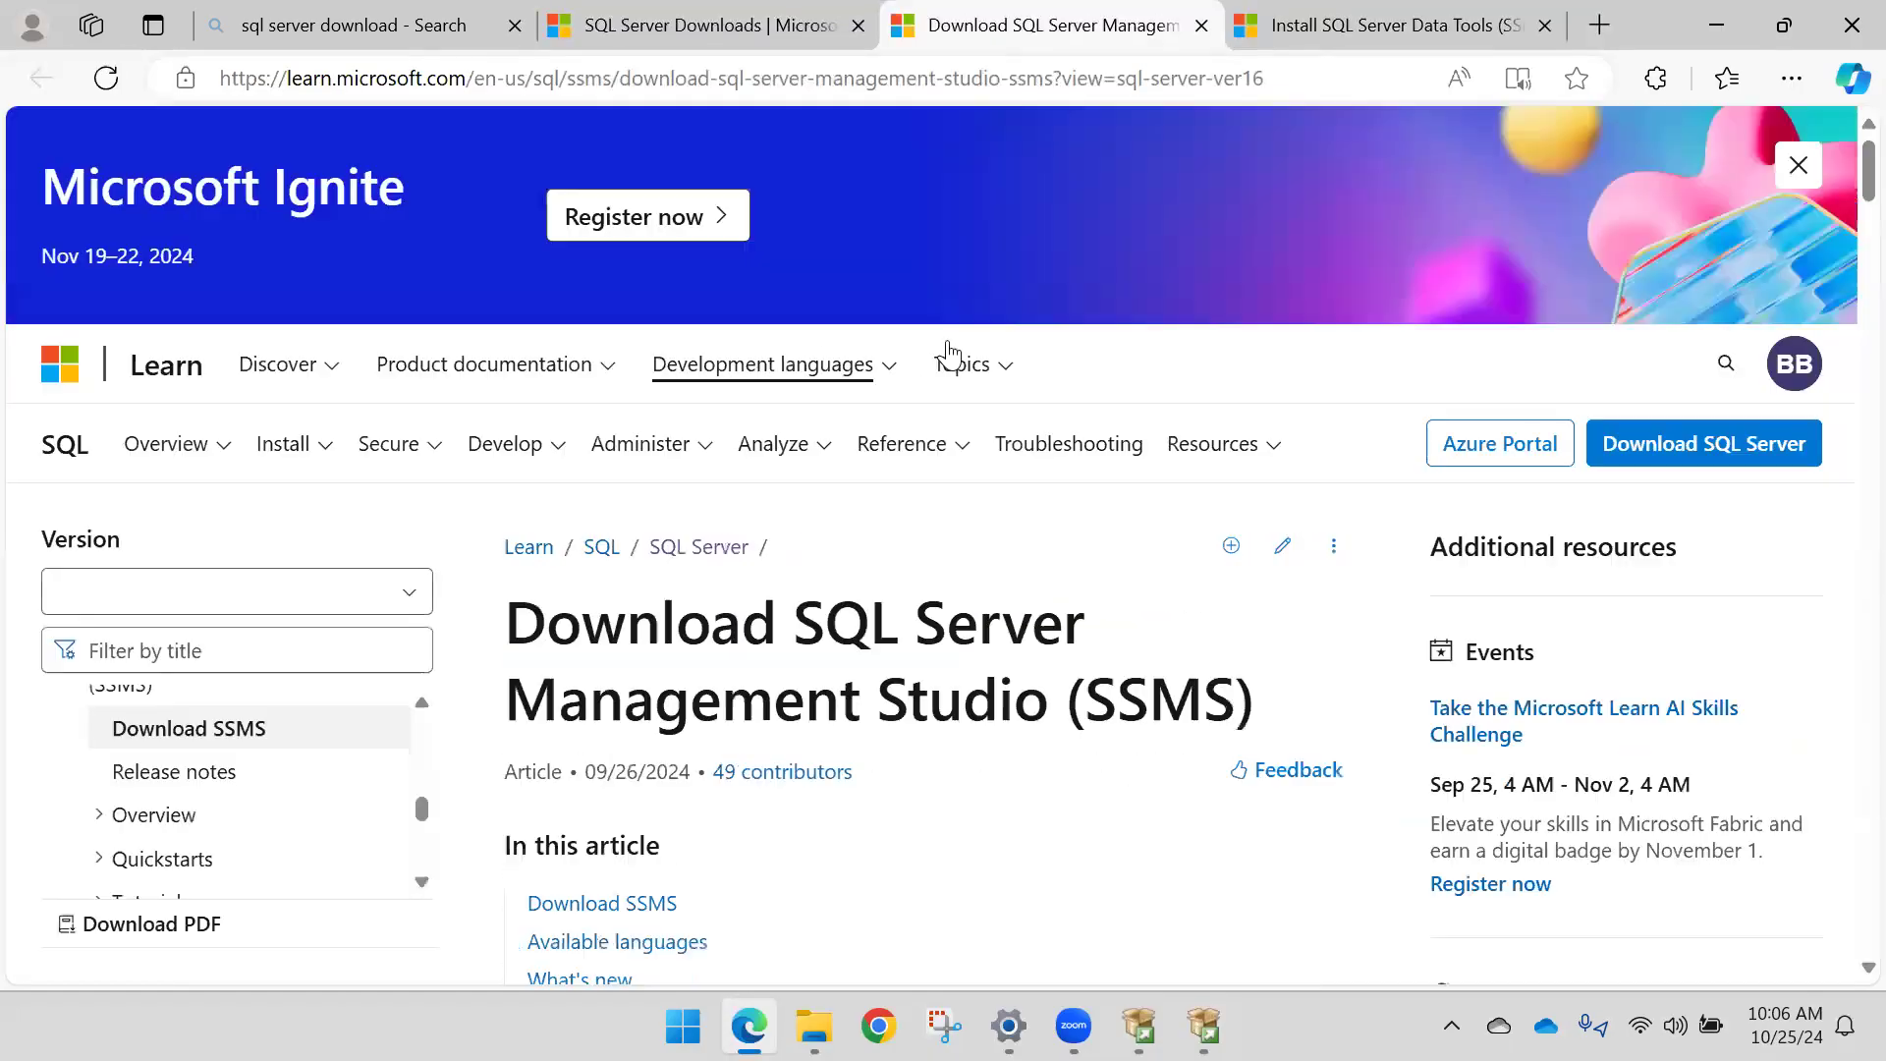
# Step: Start the download of SQL Server Management Studio (SSMS) 20.2 and check the SQL Server 2022 Setup progress
pyautogui.scroll(-10, 877, 541)
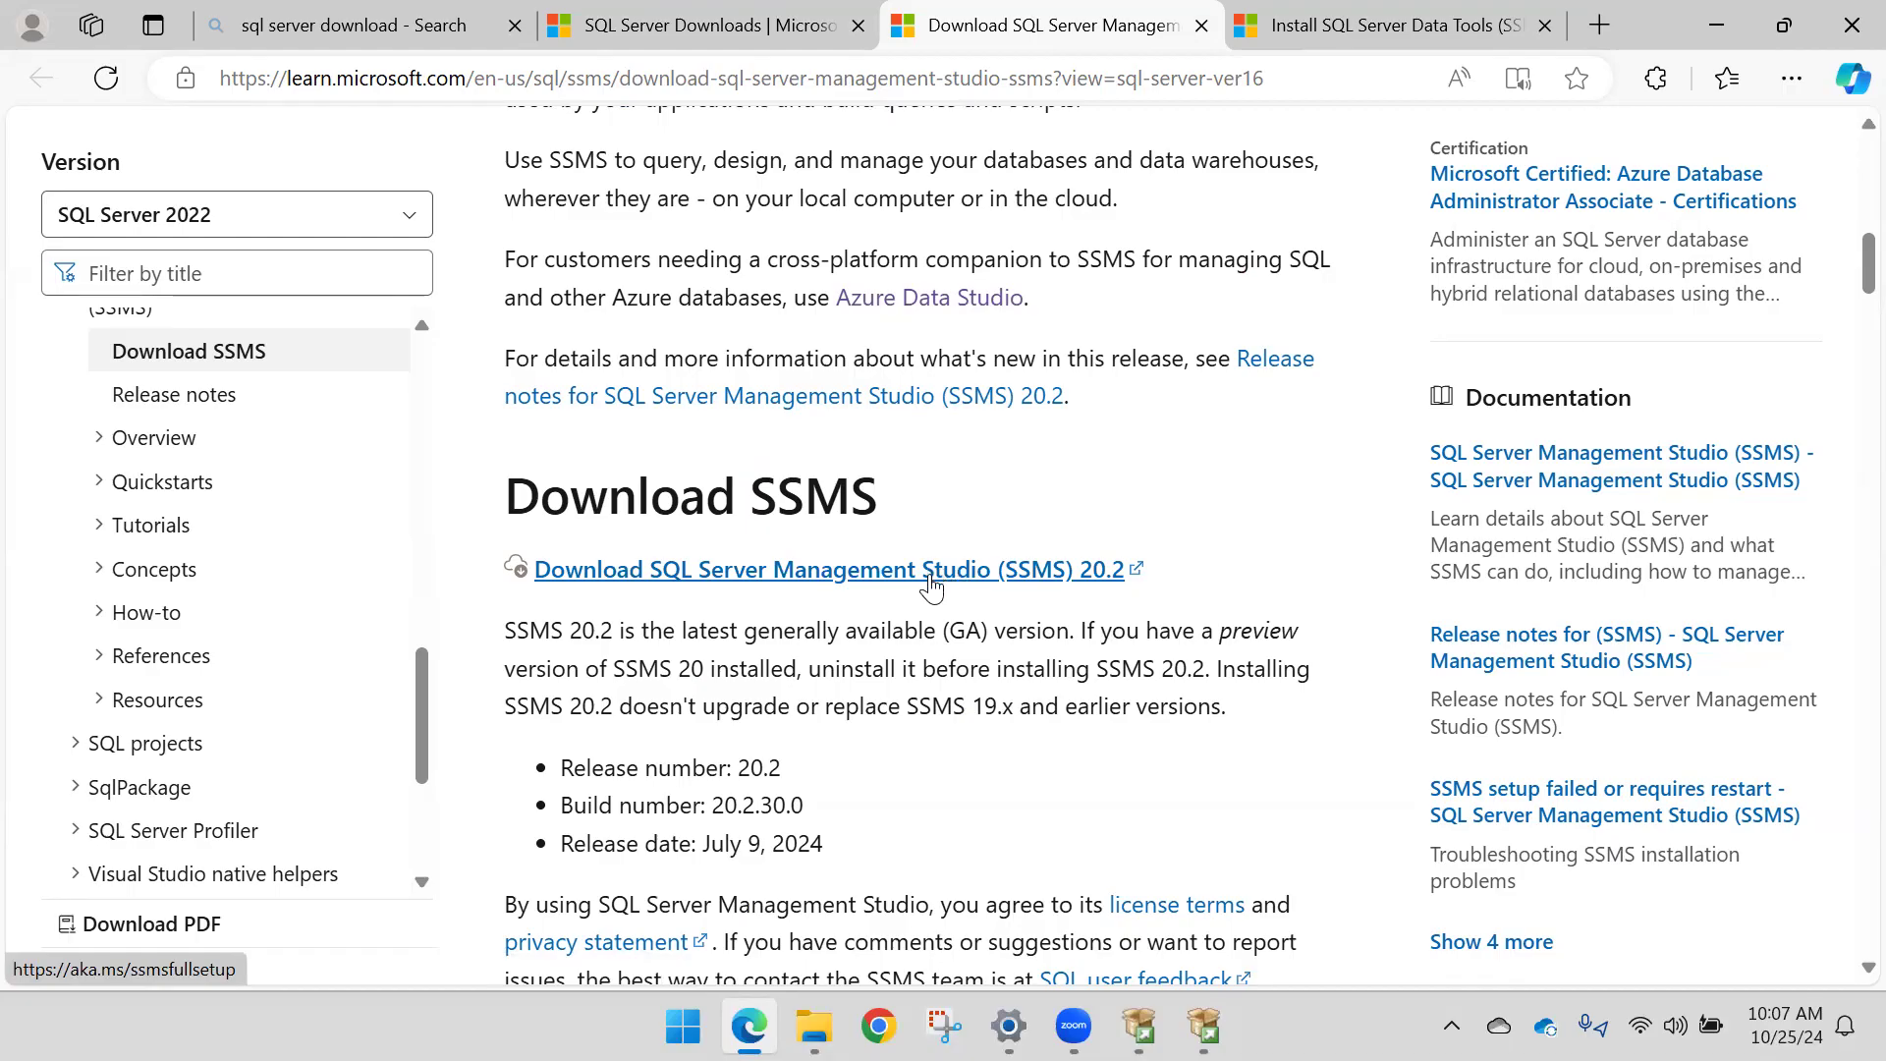
pyautogui.click(685, 579)
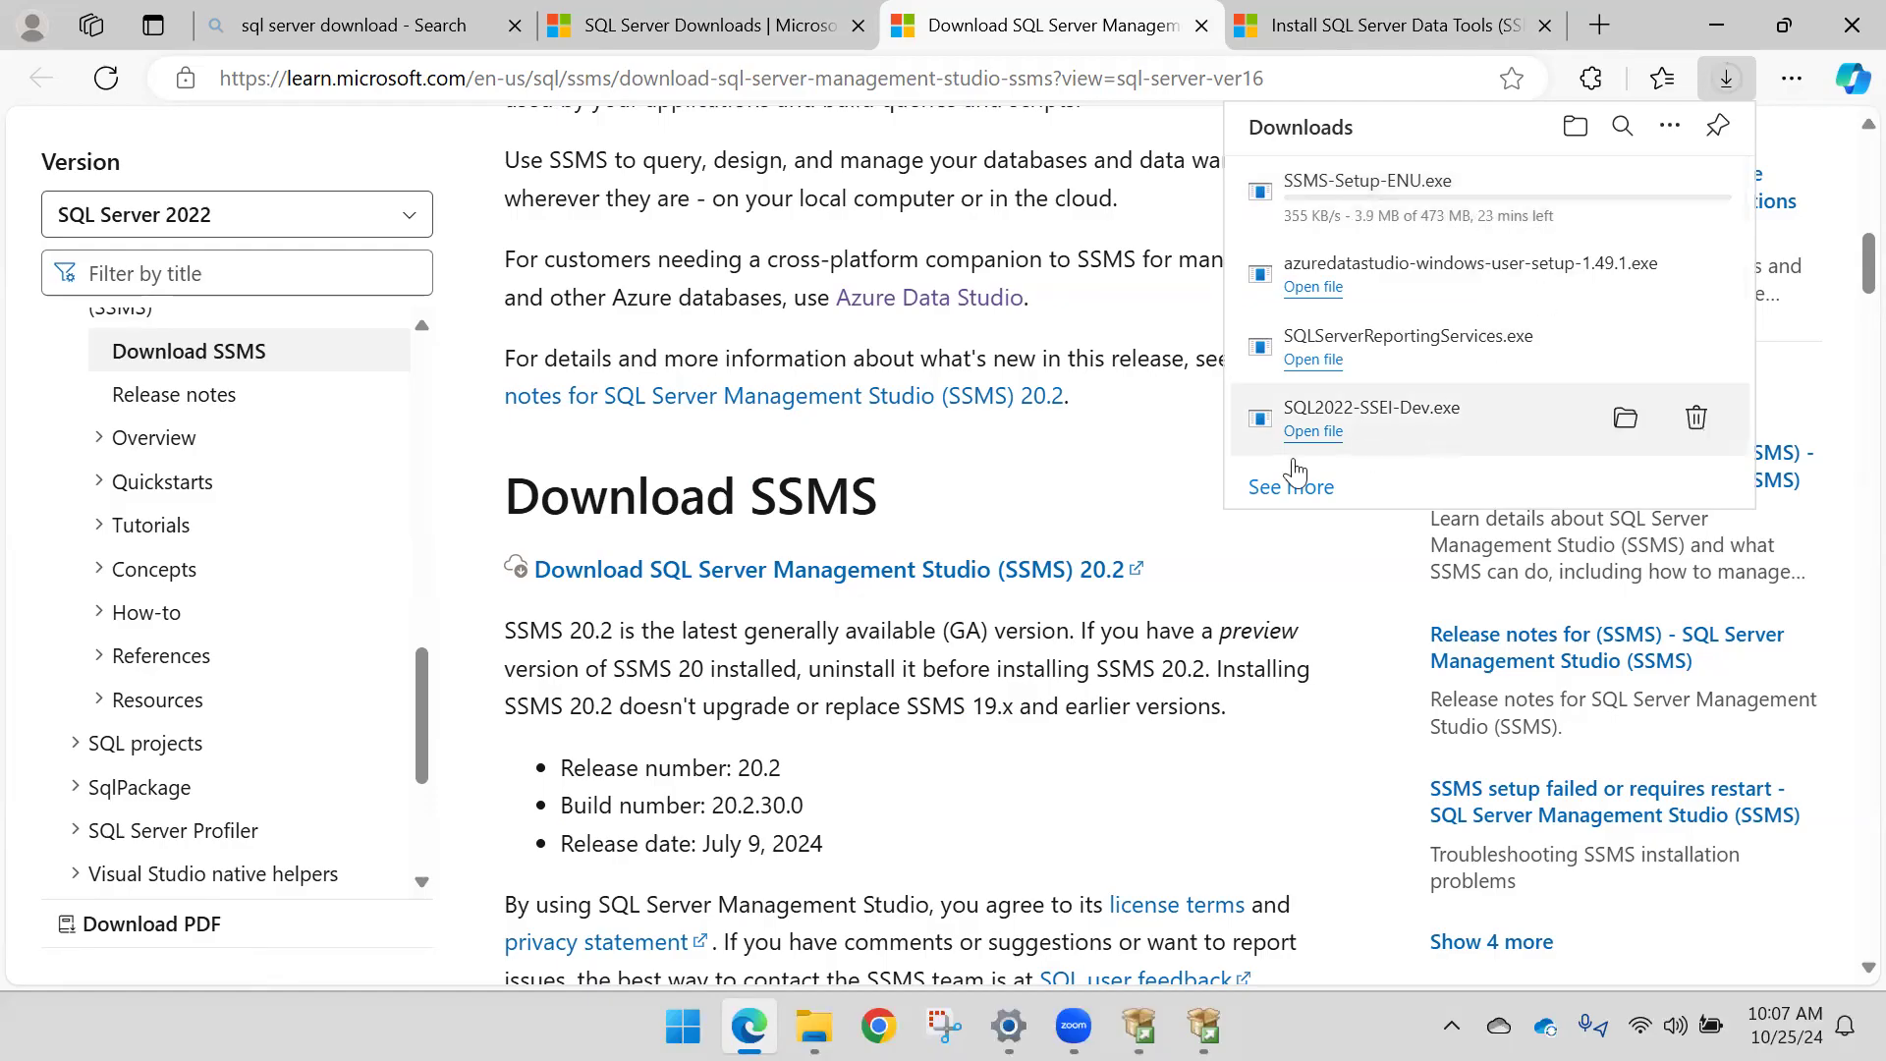
pyautogui.click(1203, 1026)
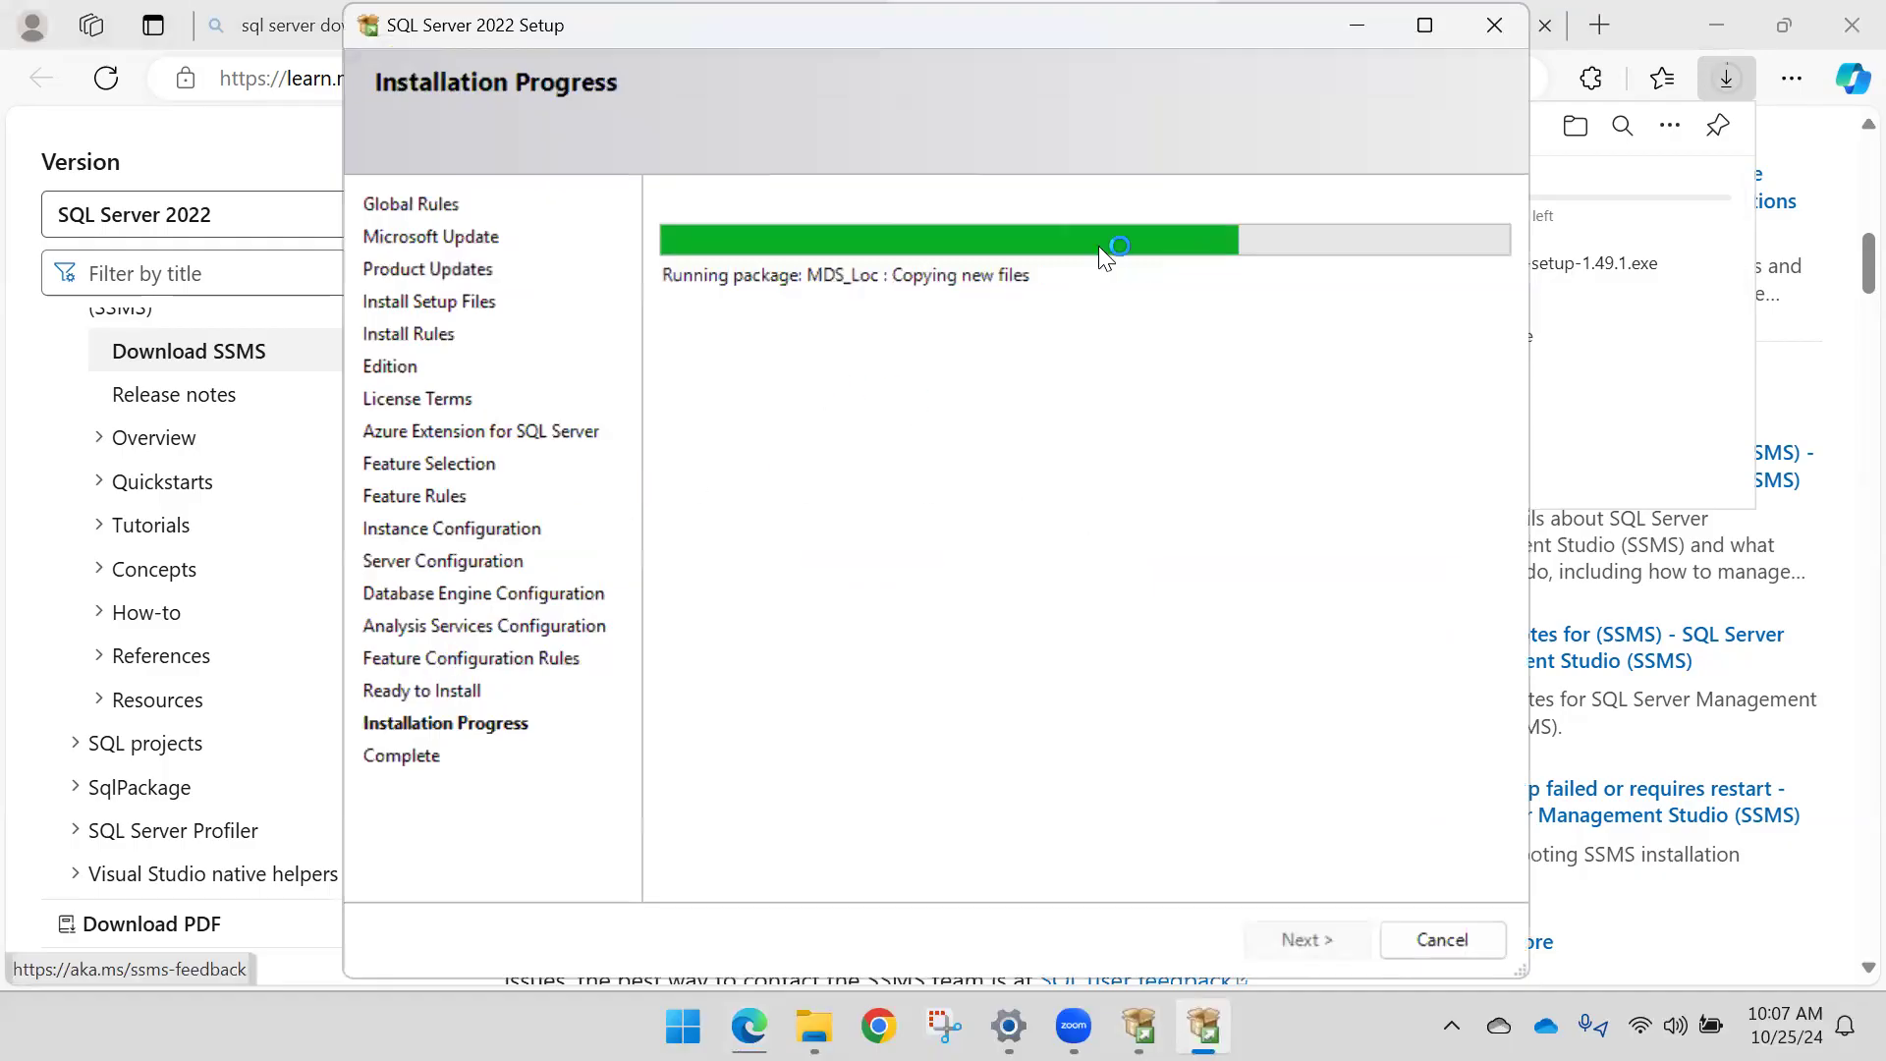
pyautogui.click(1356, 26)
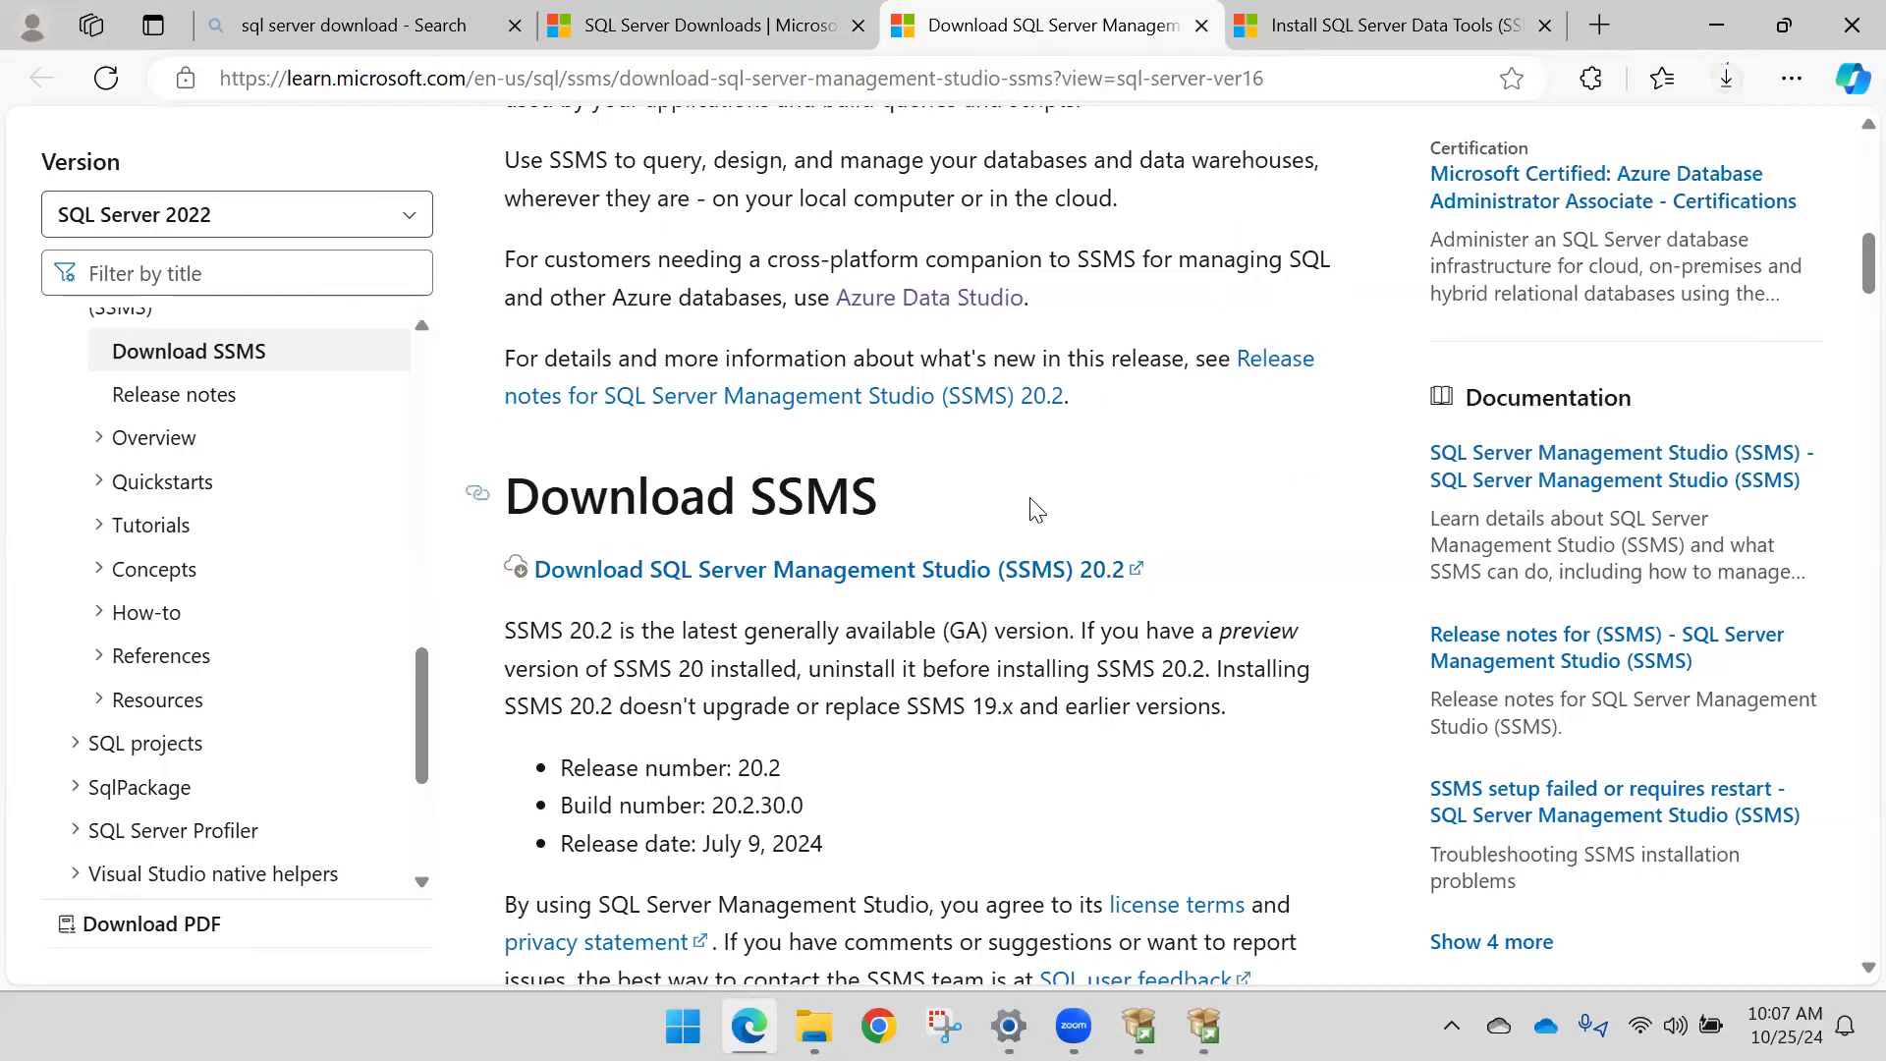
# Step: Review the SSMS 20.2 download details and check the SQL Server 2022 Setup progress, minimizing the setup window again
pyautogui.scroll(-3, 1002, 505)
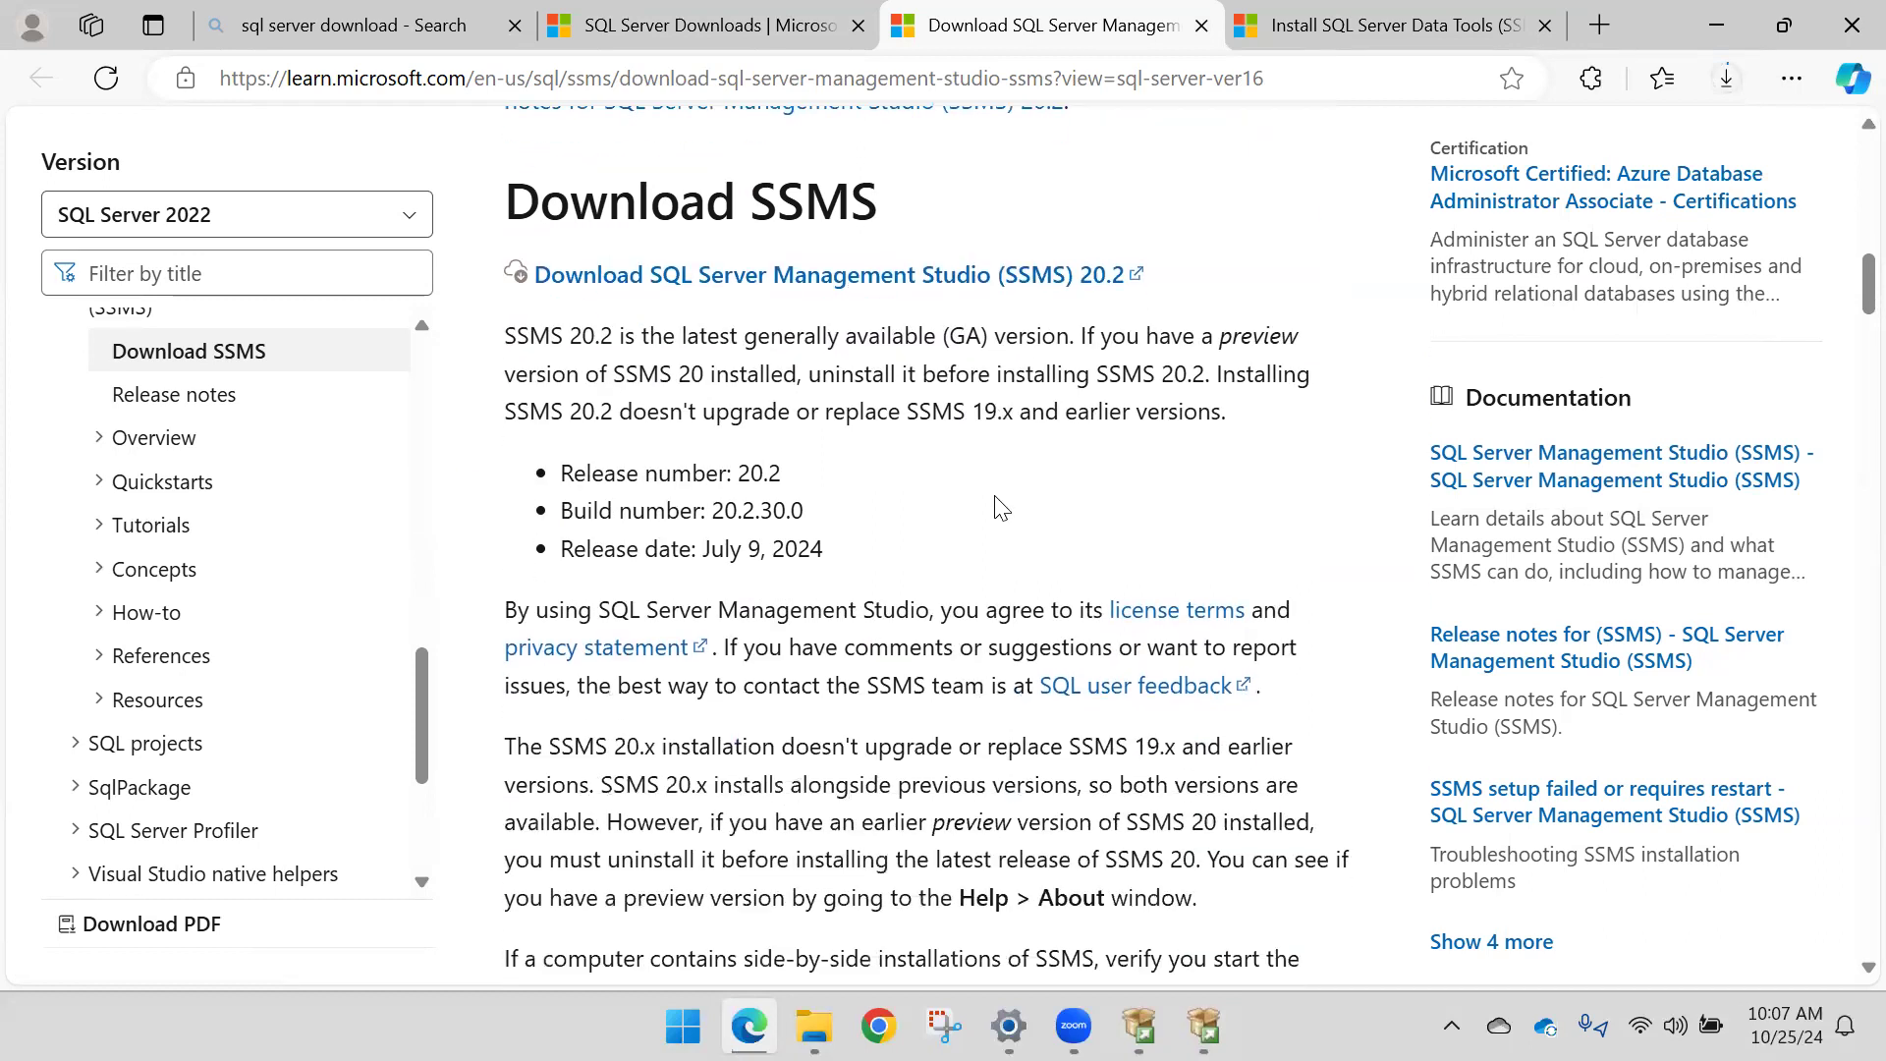
pyautogui.scroll(3, 1001, 509)
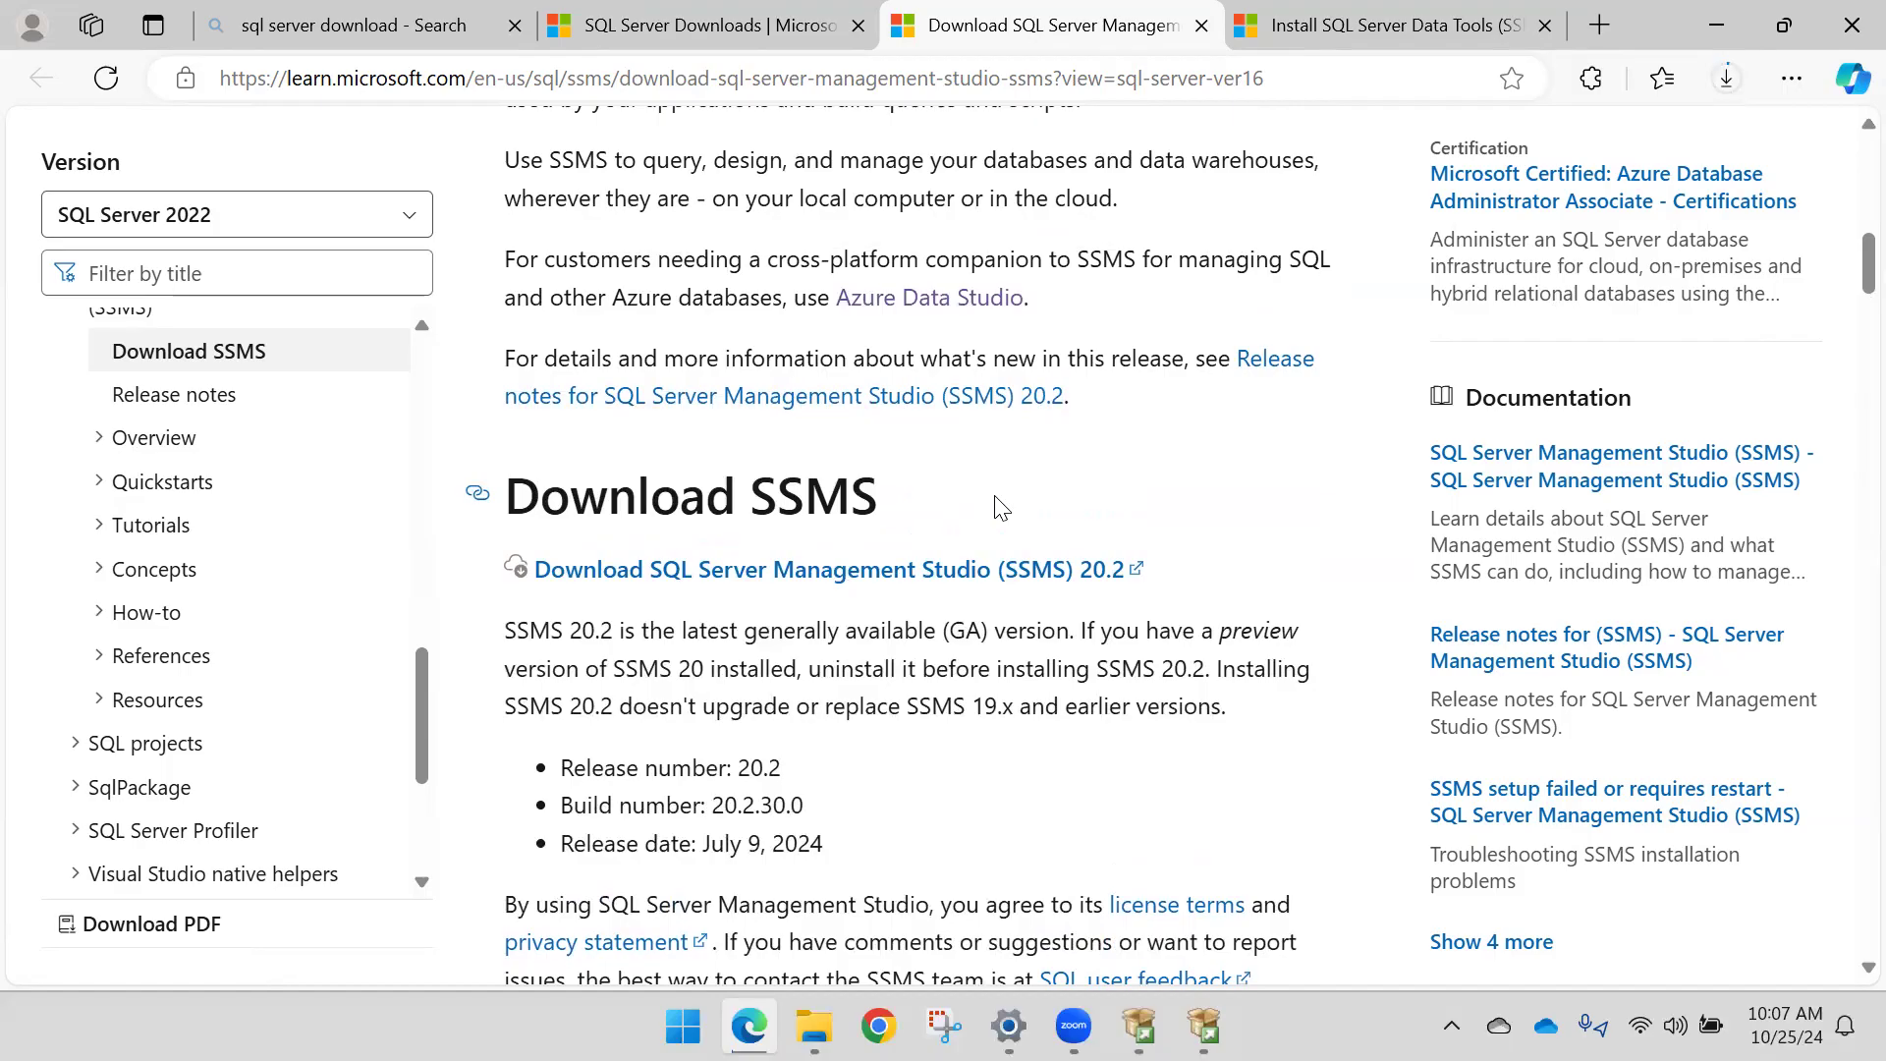
pyautogui.click(1203, 1026)
pyautogui.click(1203, 1021)
pyautogui.click(1203, 1022)
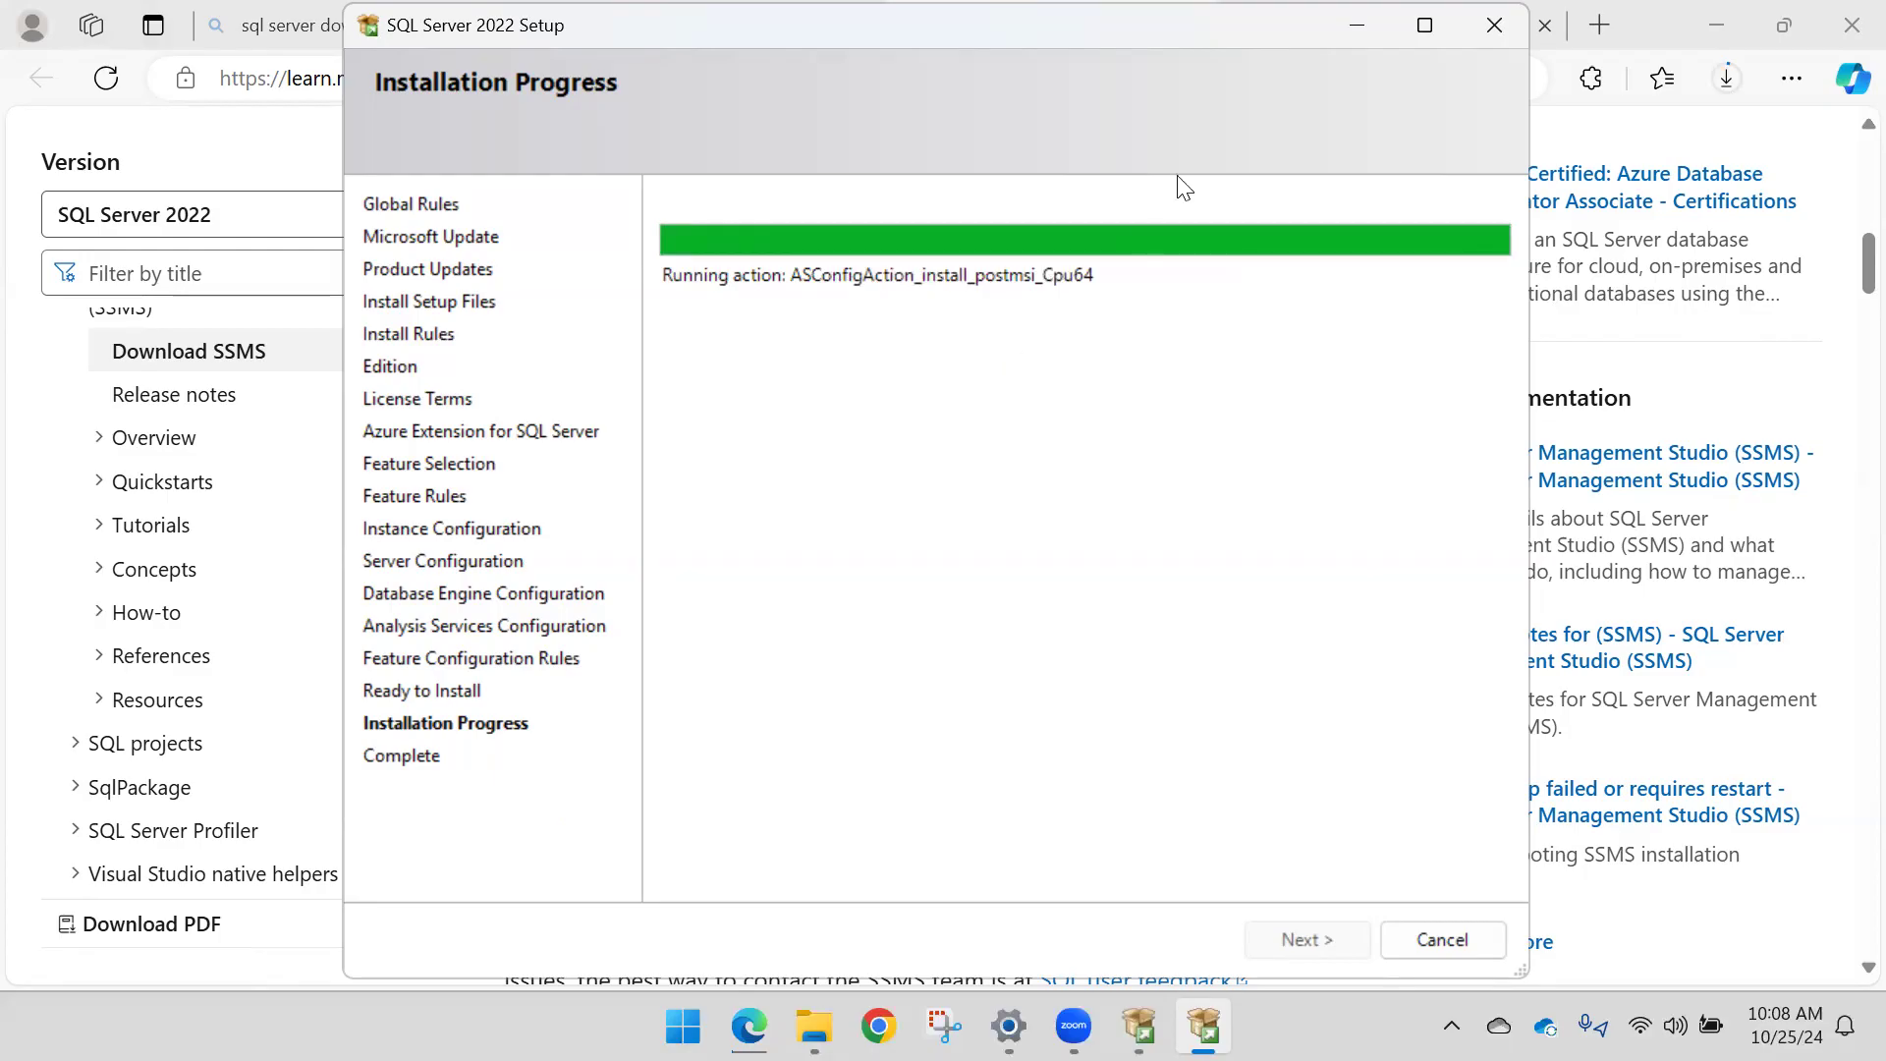
pyautogui.click(1341, 29)
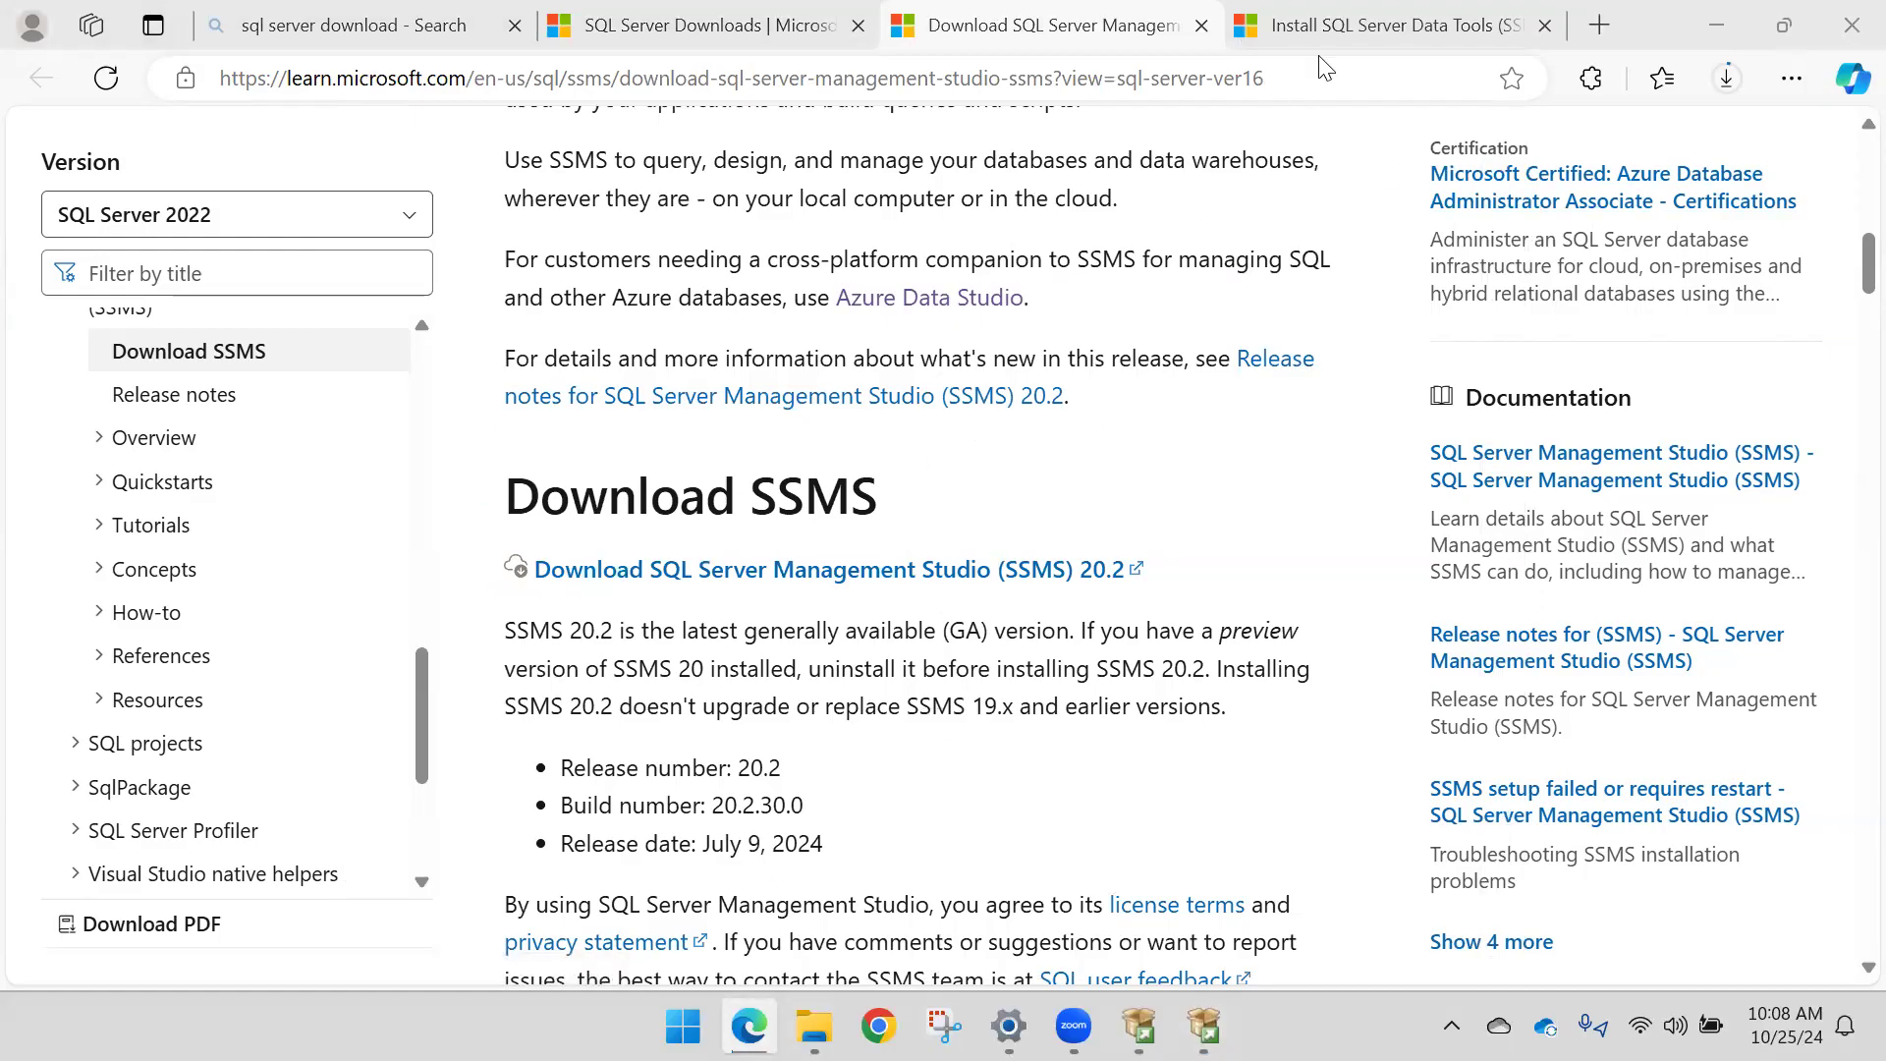
# Step: View the Install SQL Server Data Tools page, and search the web for "visual studio 2022 download" in a new tab
pyautogui.click(1395, 25)
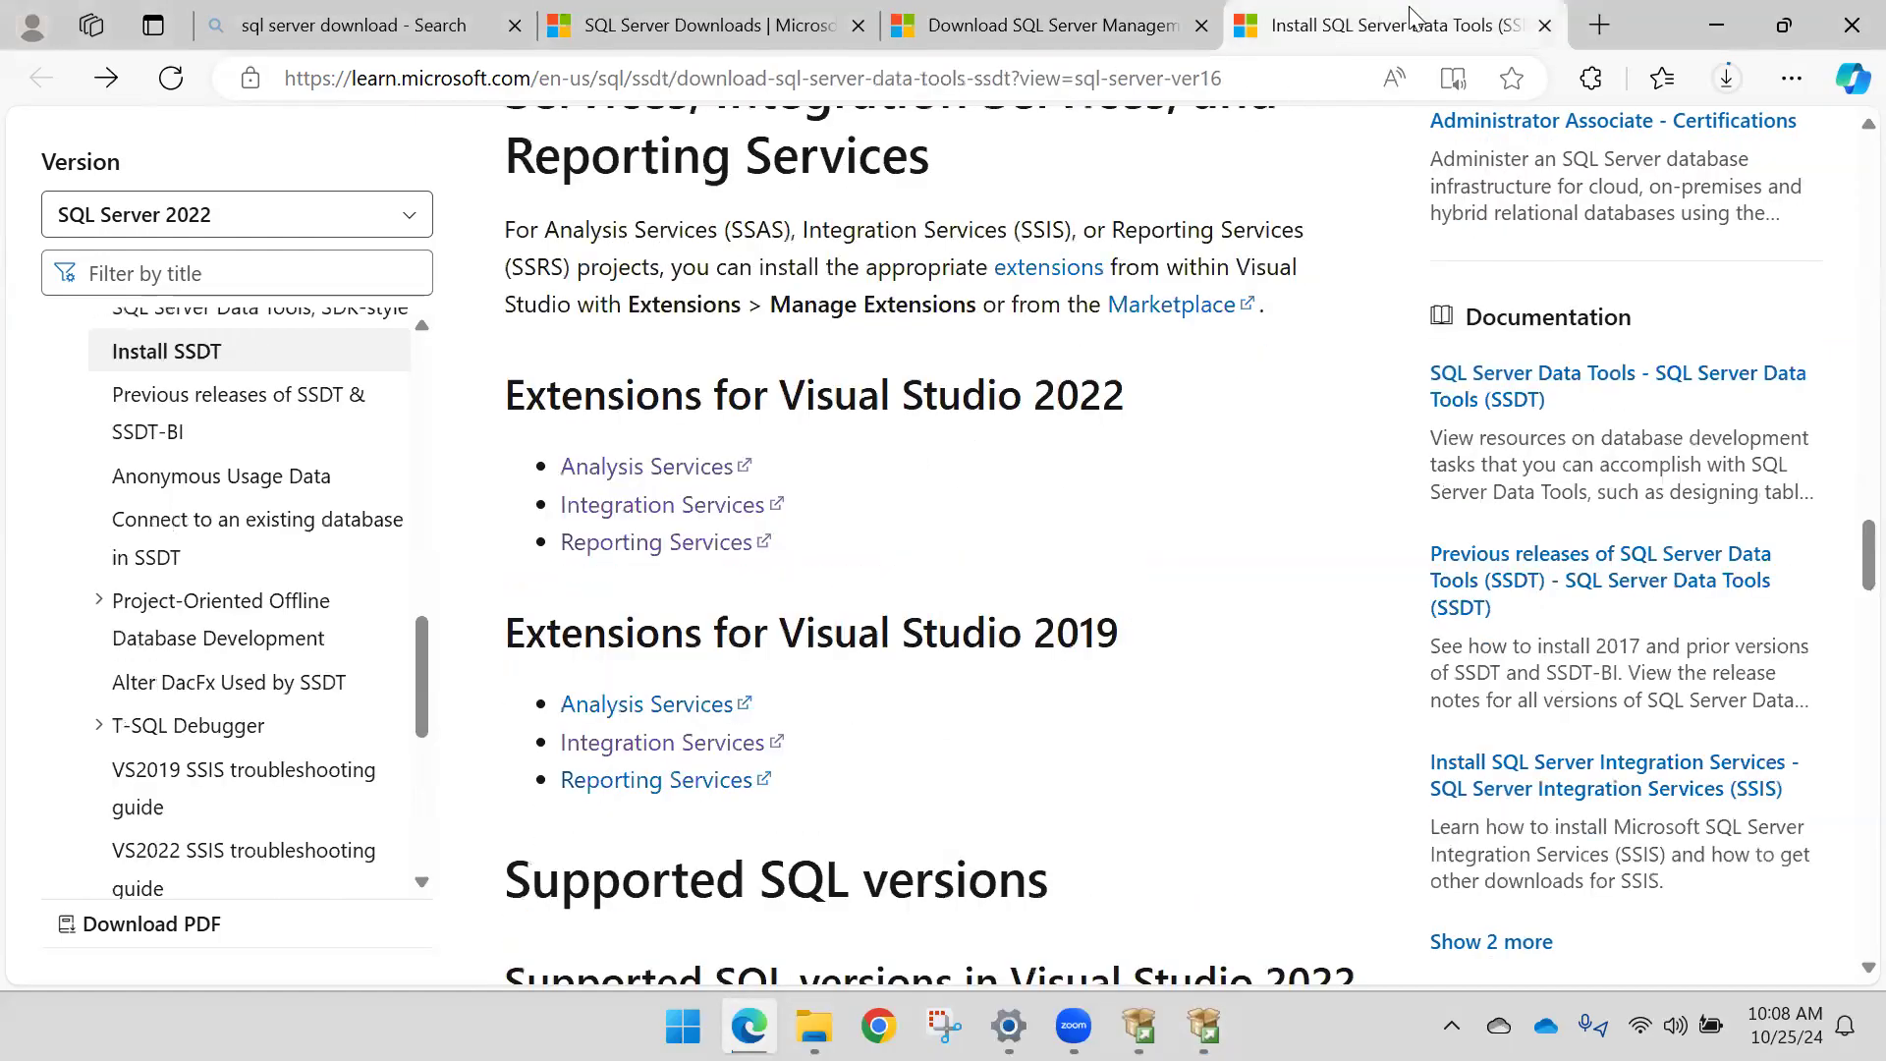
pyautogui.click(1597, 24)
pyautogui.write('Visual')
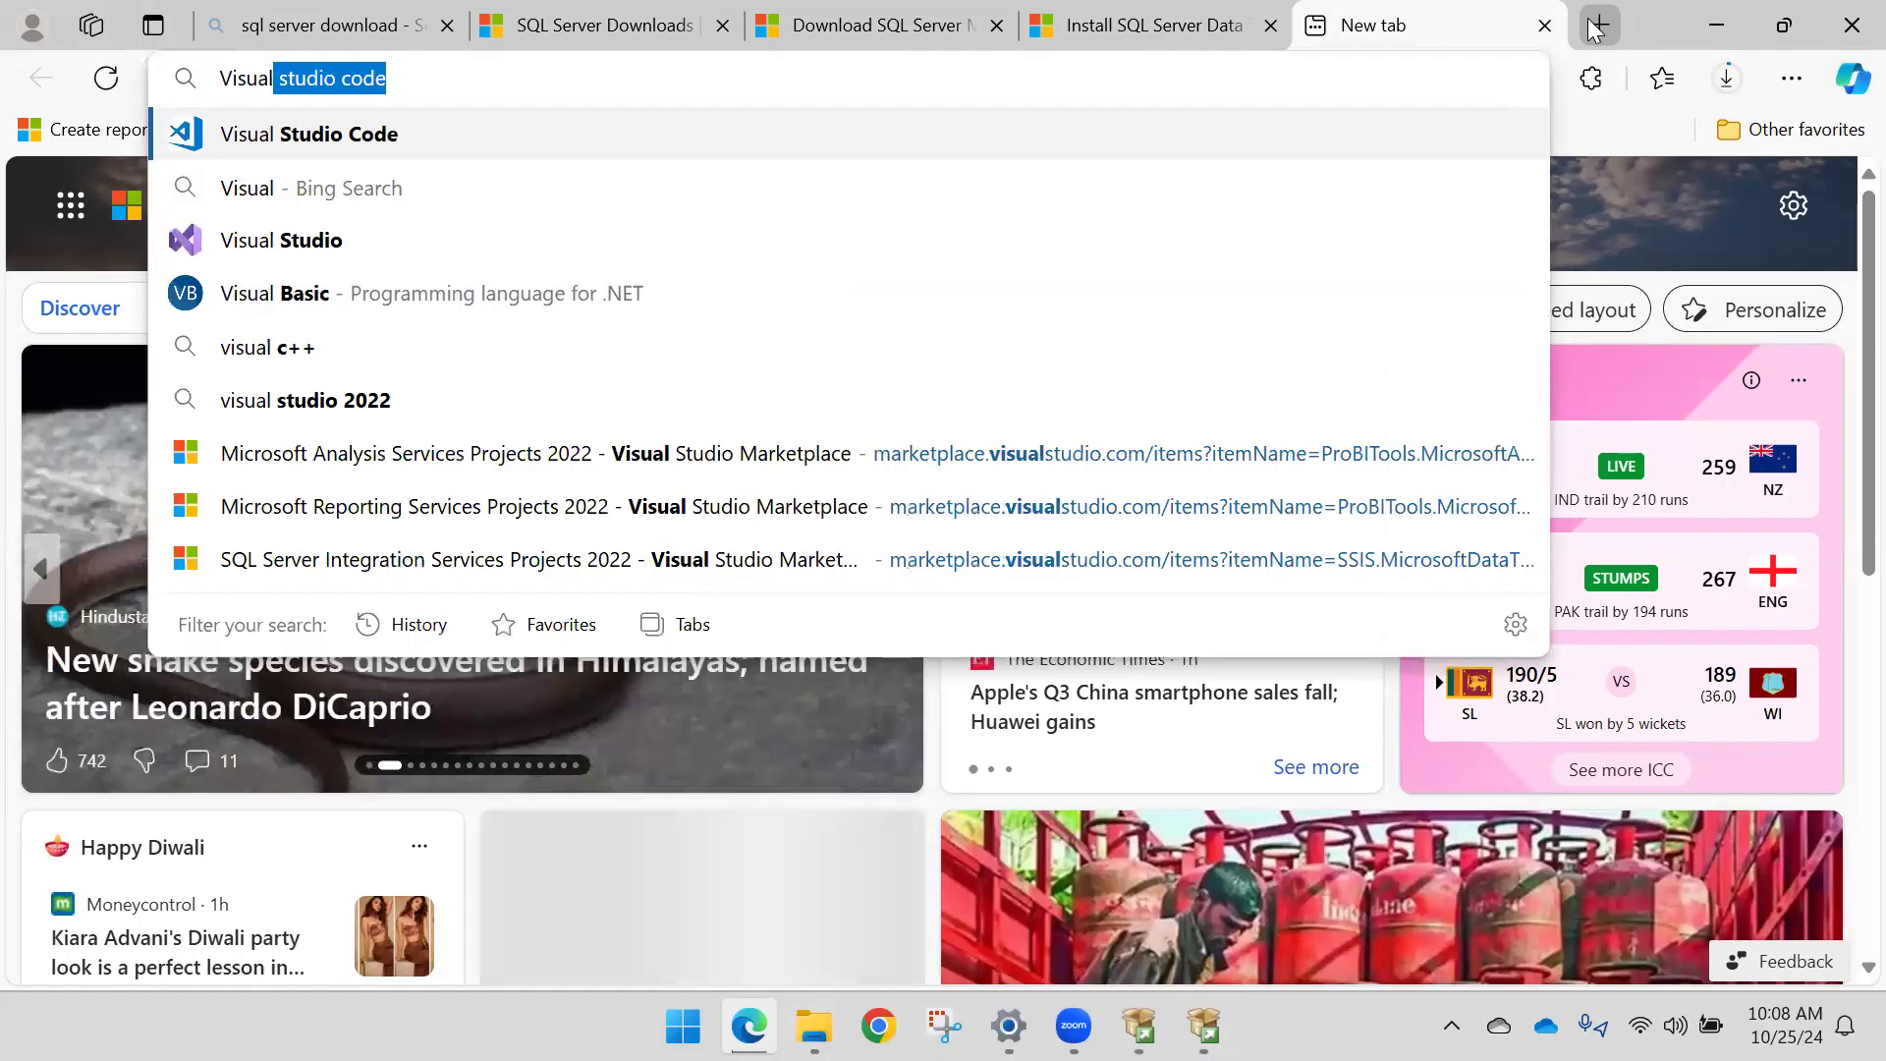
pyautogui.press('Down')
pyautogui.press('Down')
pyautogui.press('Down')
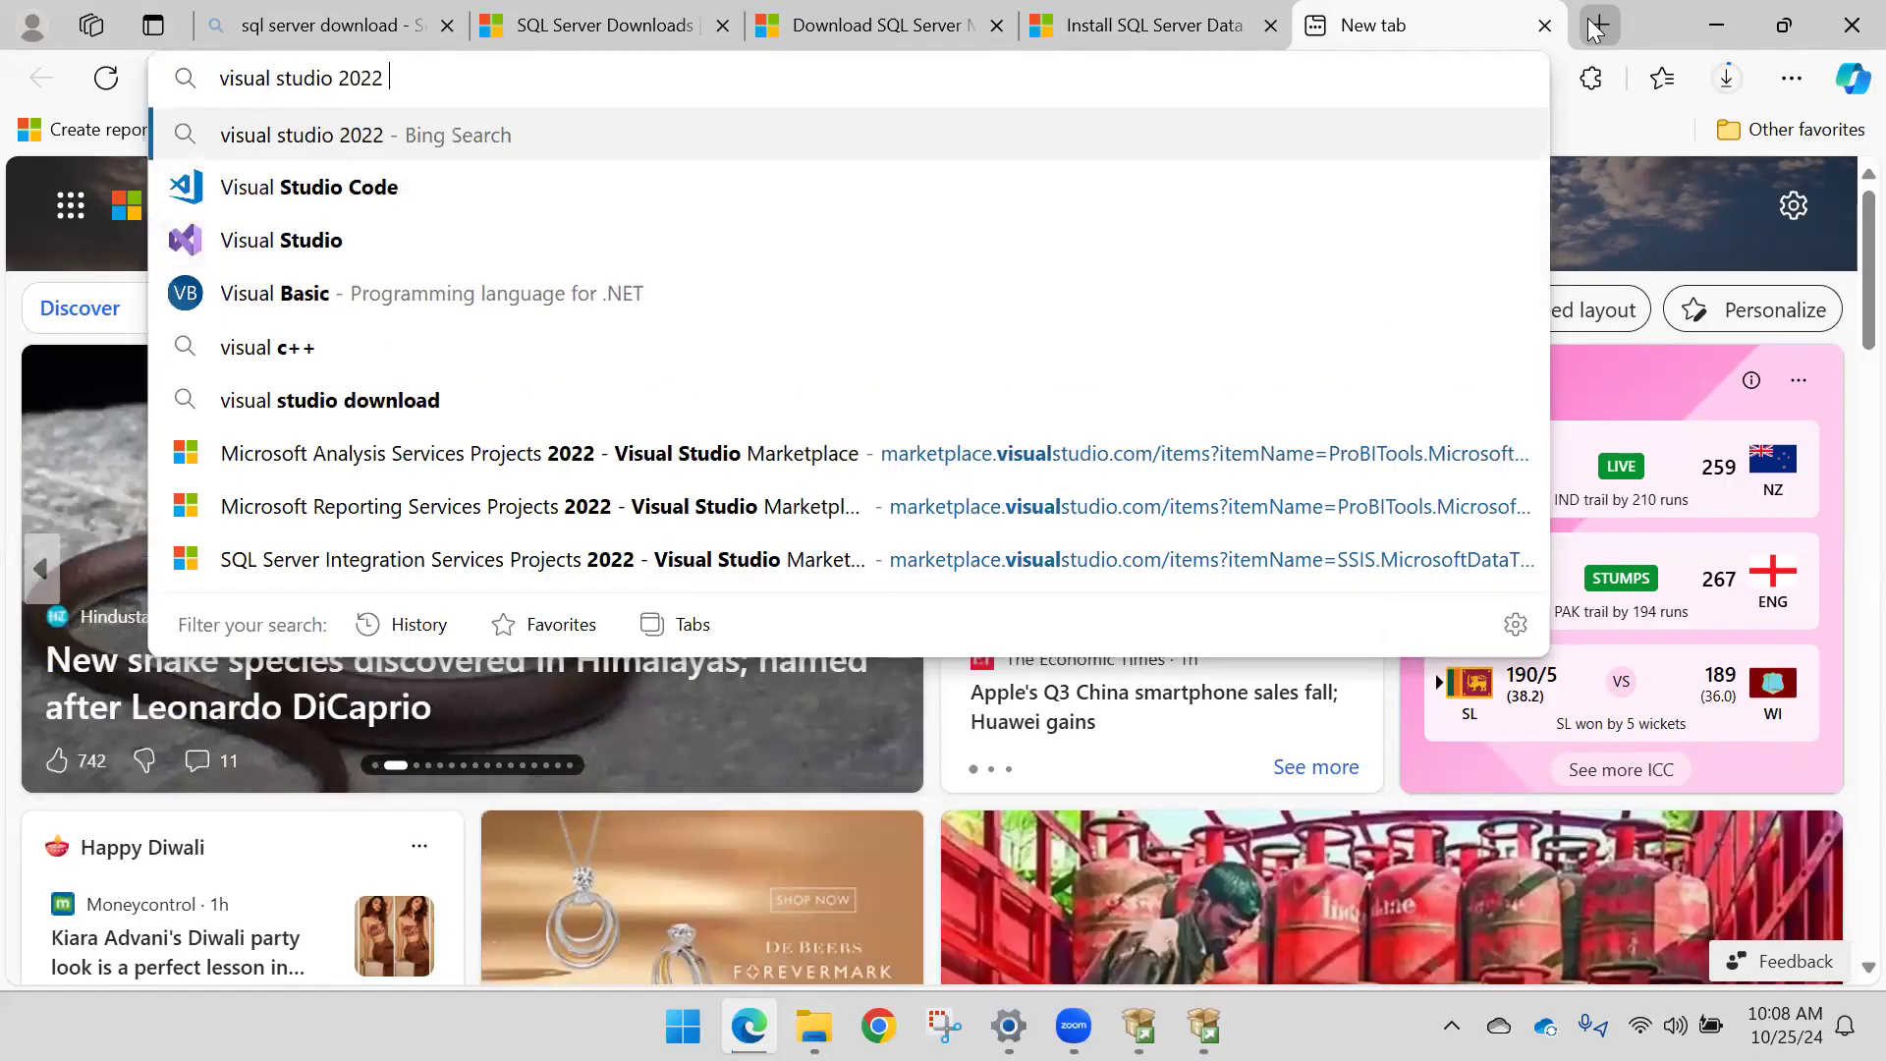
pyautogui.press('Down')
pyautogui.press('Return')
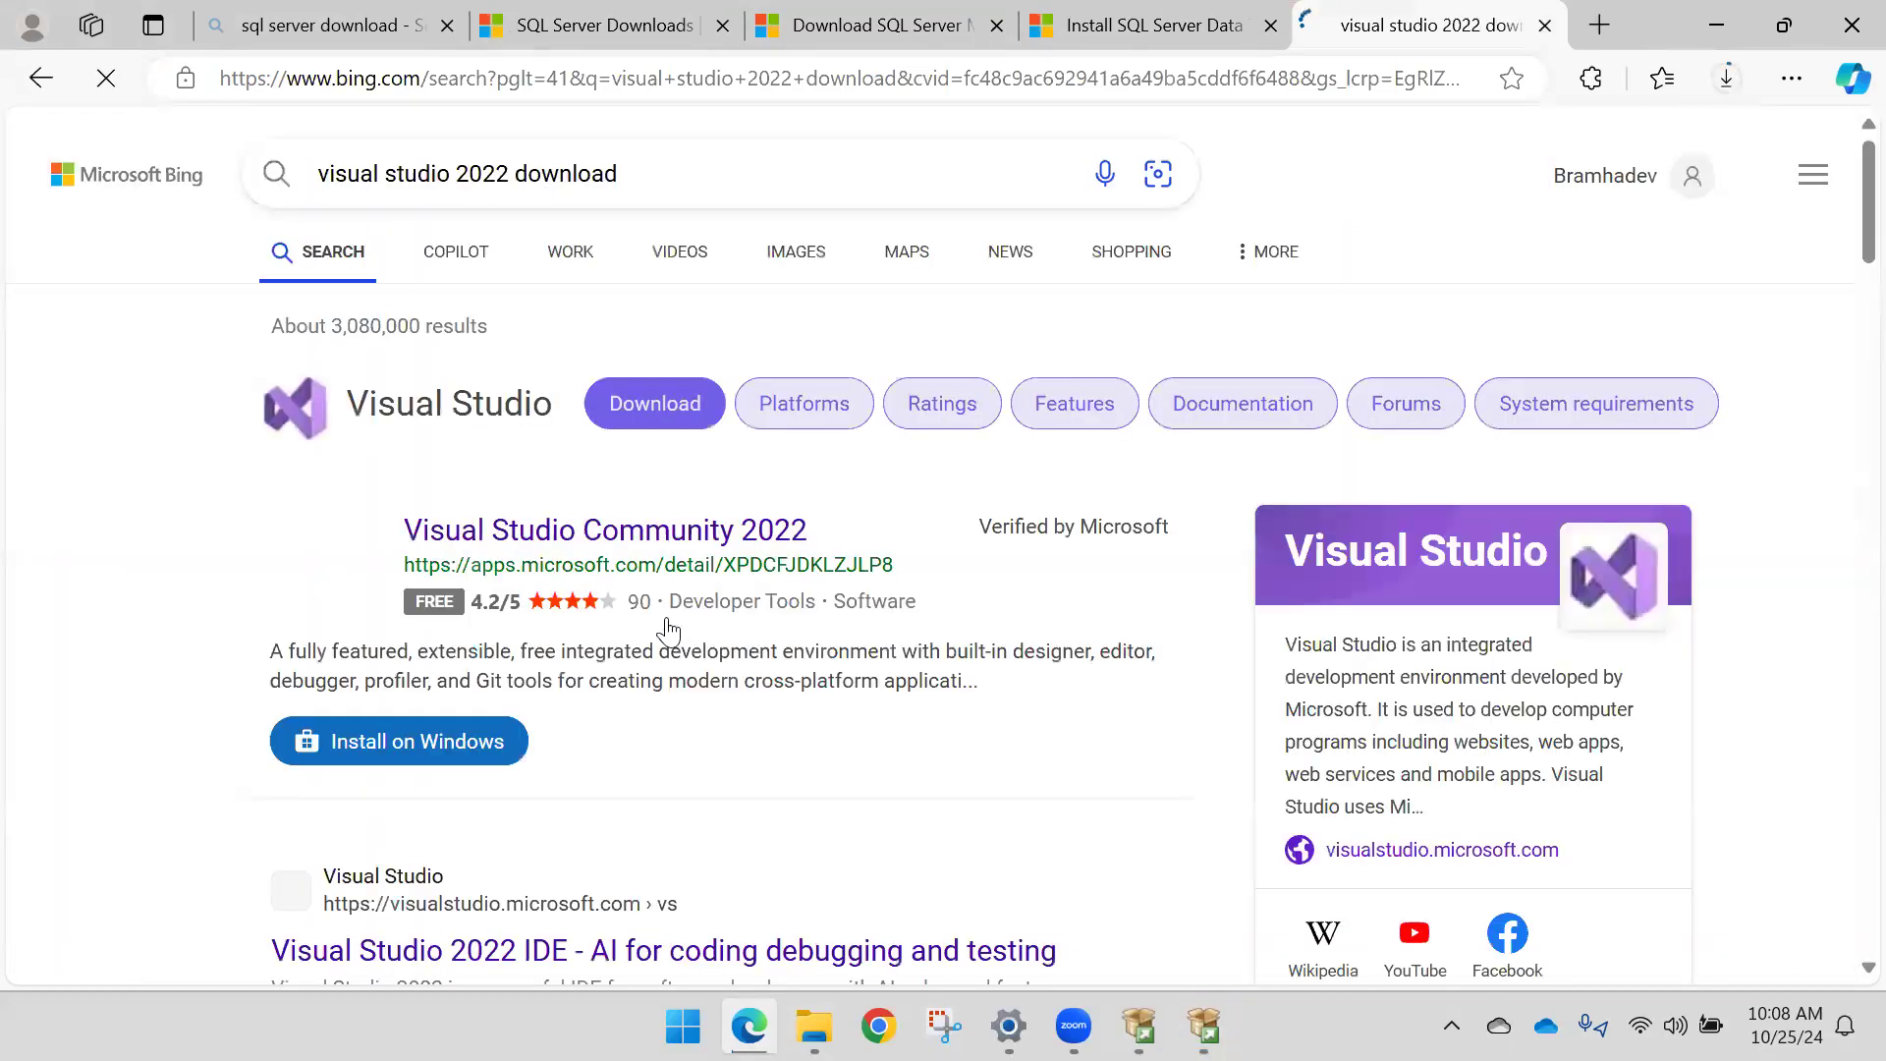
# Step: Open the Visual Studio 2022 IDE page from the search results and start the Community 2022 download
pyautogui.scroll(-3, 628, 648)
pyautogui.click(574, 659)
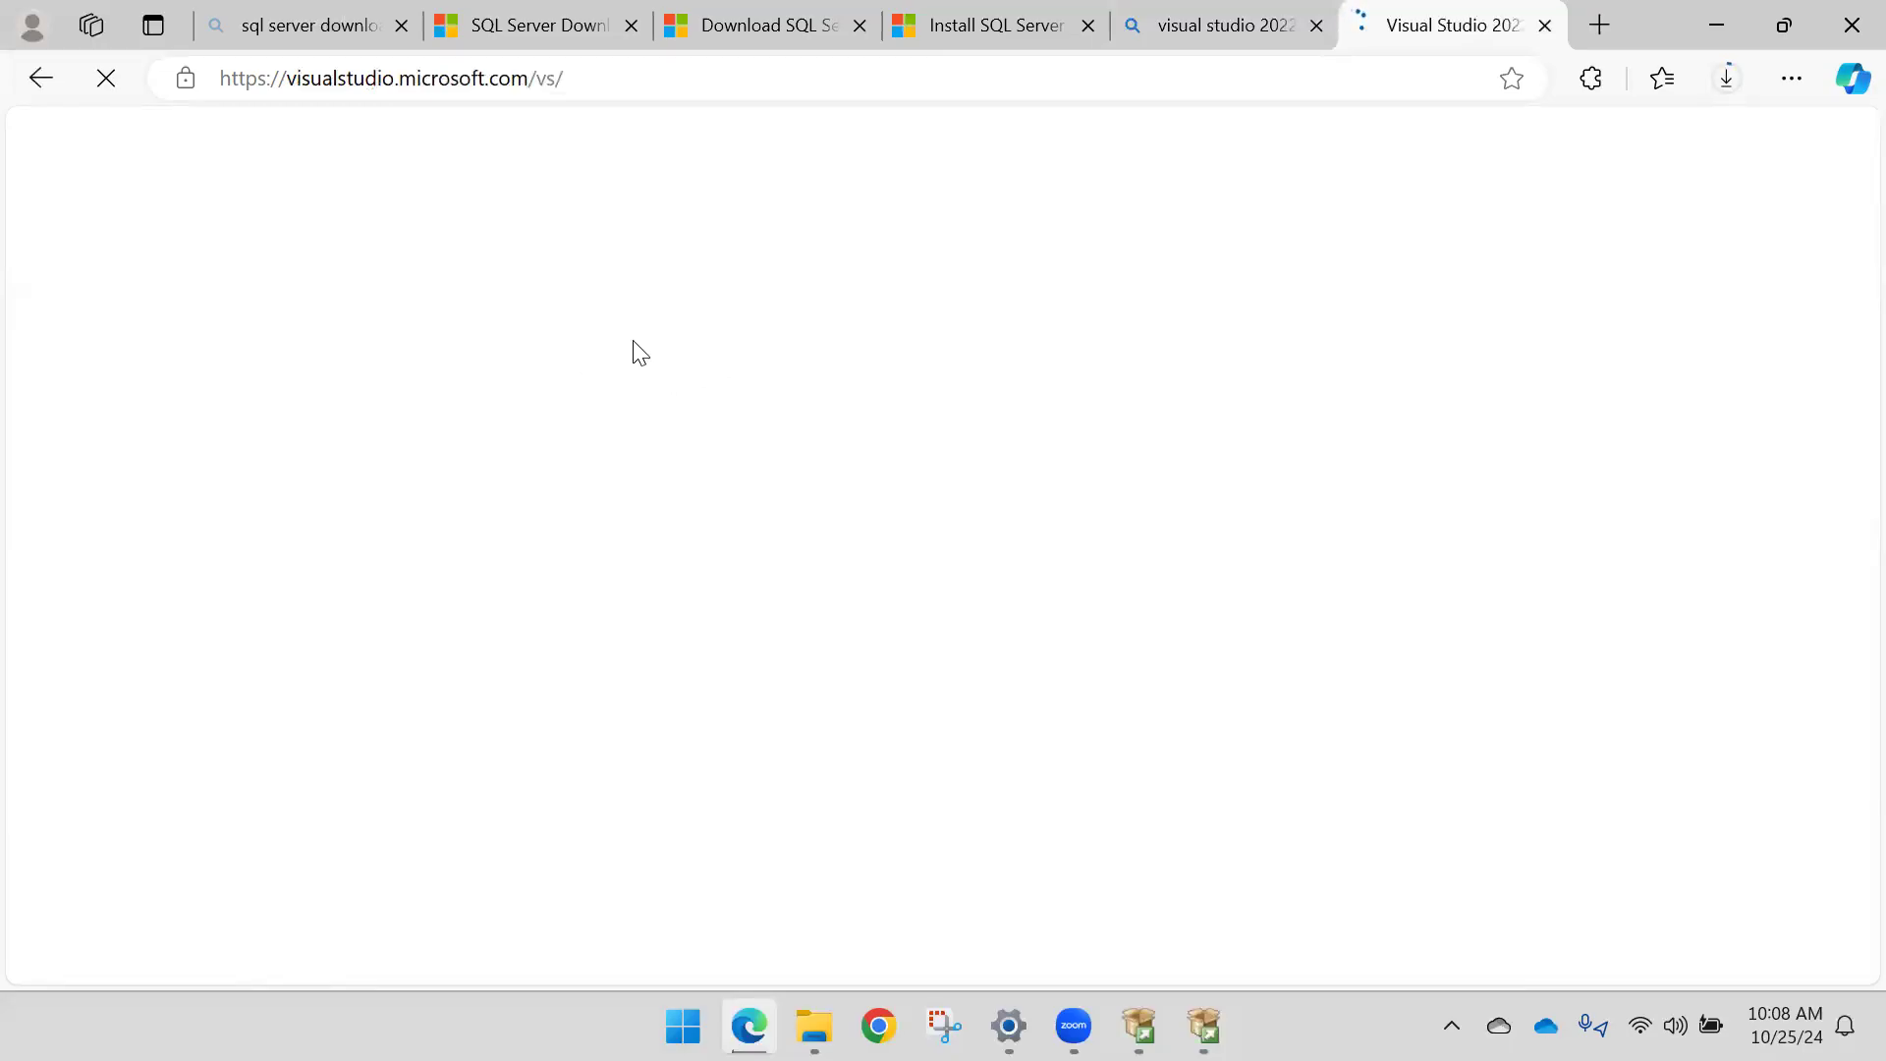
pyautogui.scroll(-3, 540, 457)
pyautogui.moveTo(540, 457)
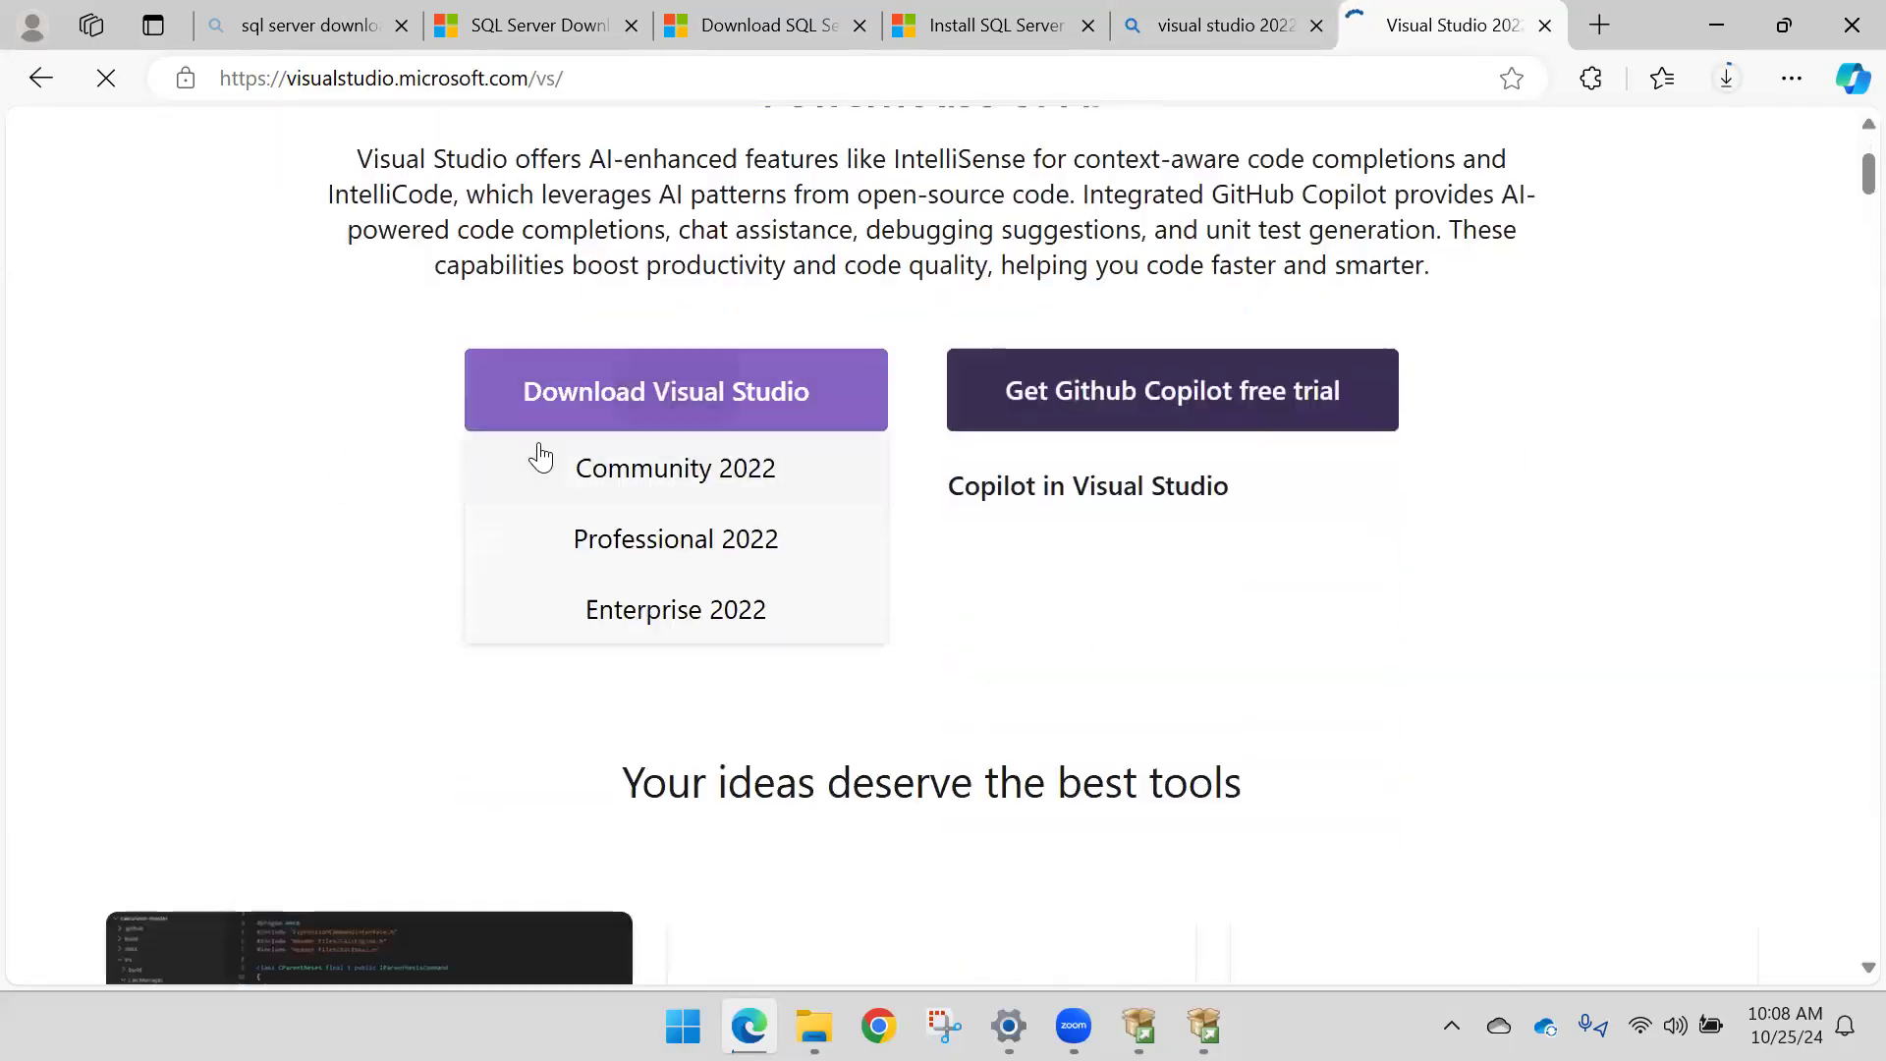
pyautogui.scroll(-3, 724, 370)
pyautogui.scroll(4, 703, 476)
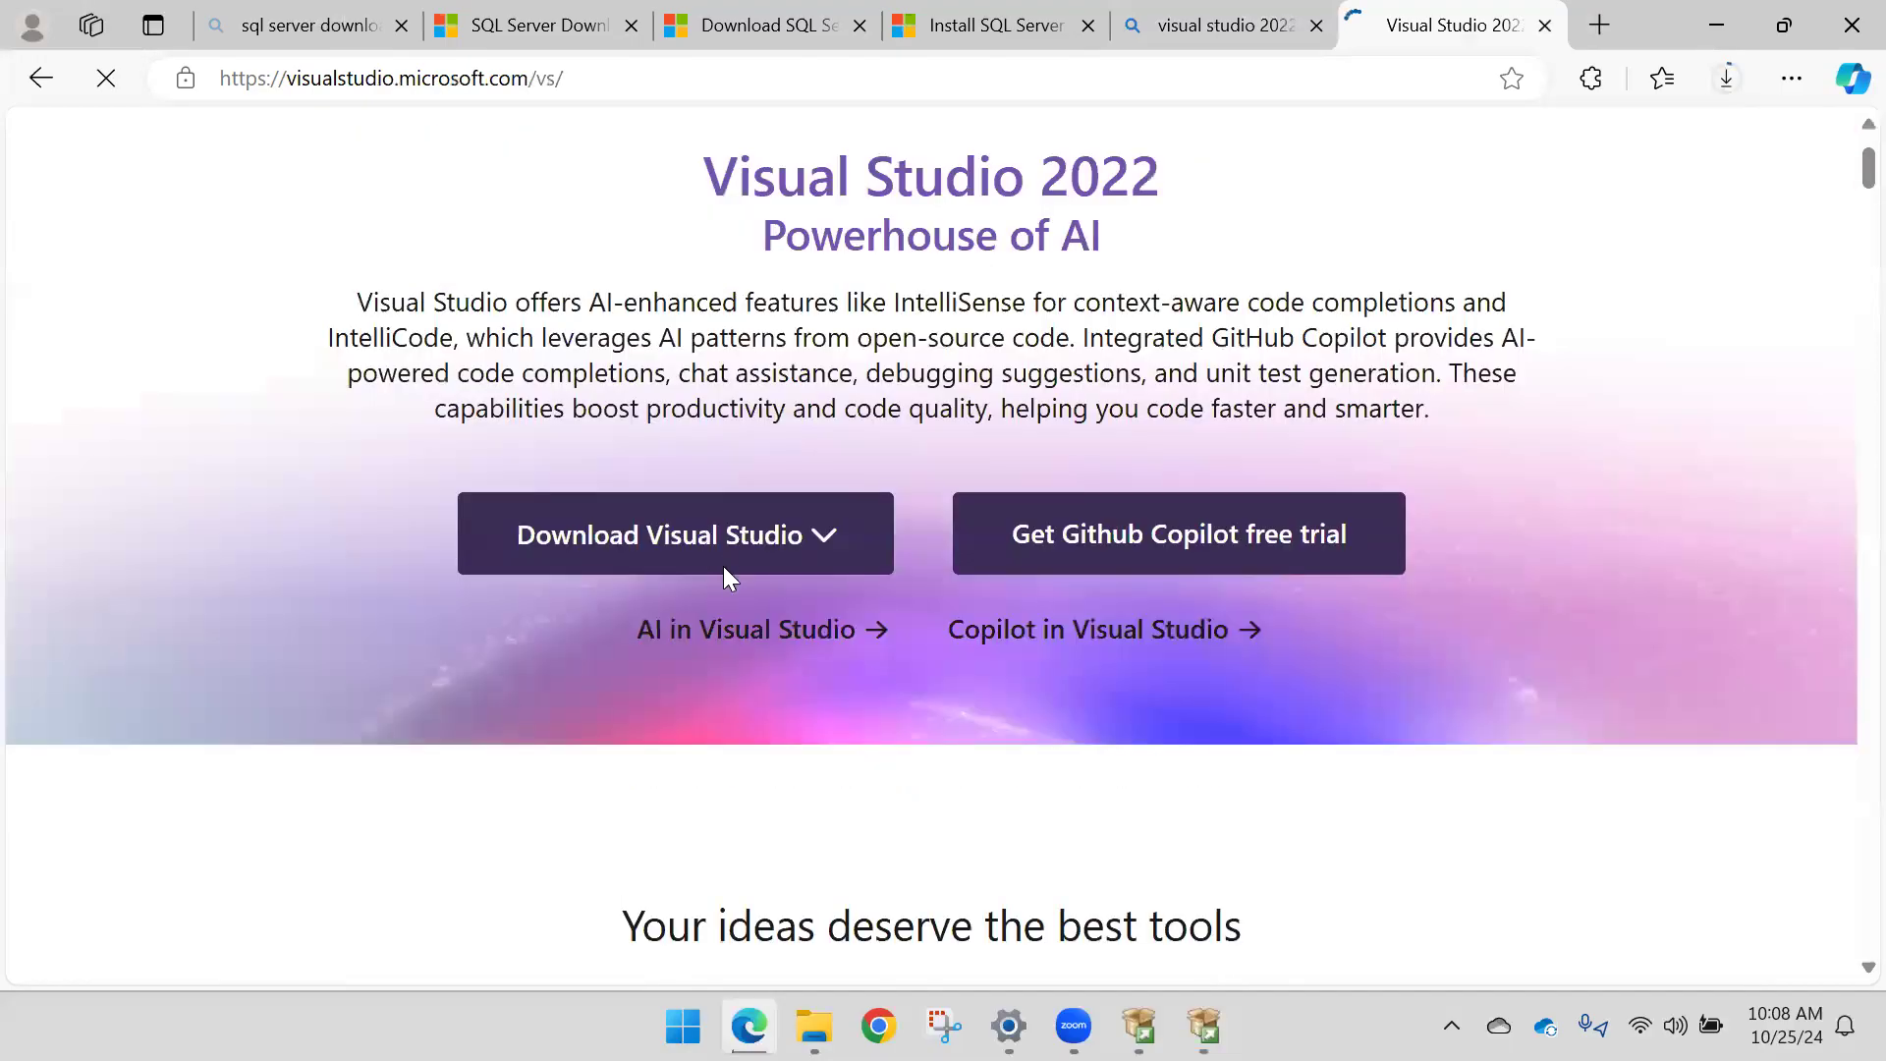
pyautogui.moveTo(723, 565)
pyautogui.click(545, 611)
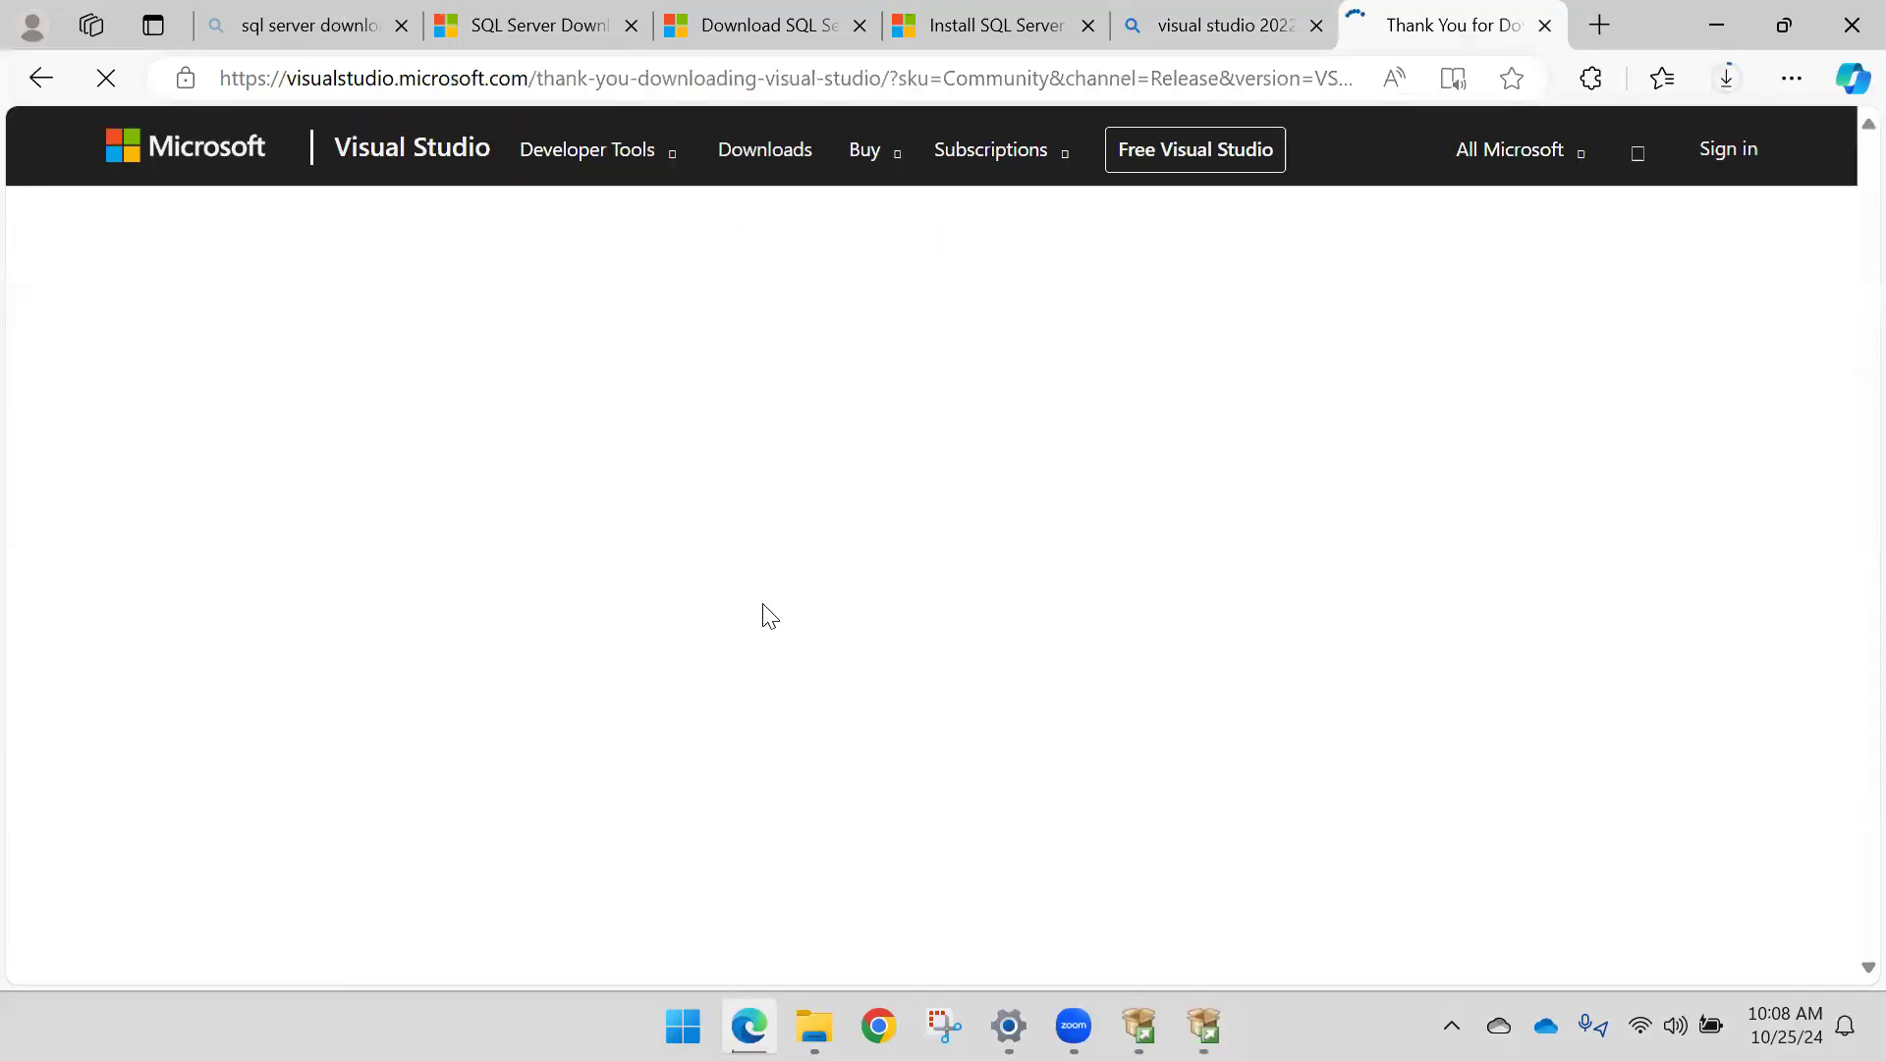
# Step: Pause and cancel the VisualStudioSetup.exe download, and return to the Install SQL Server Data Tools page
pyautogui.scroll(-4, 510, 594)
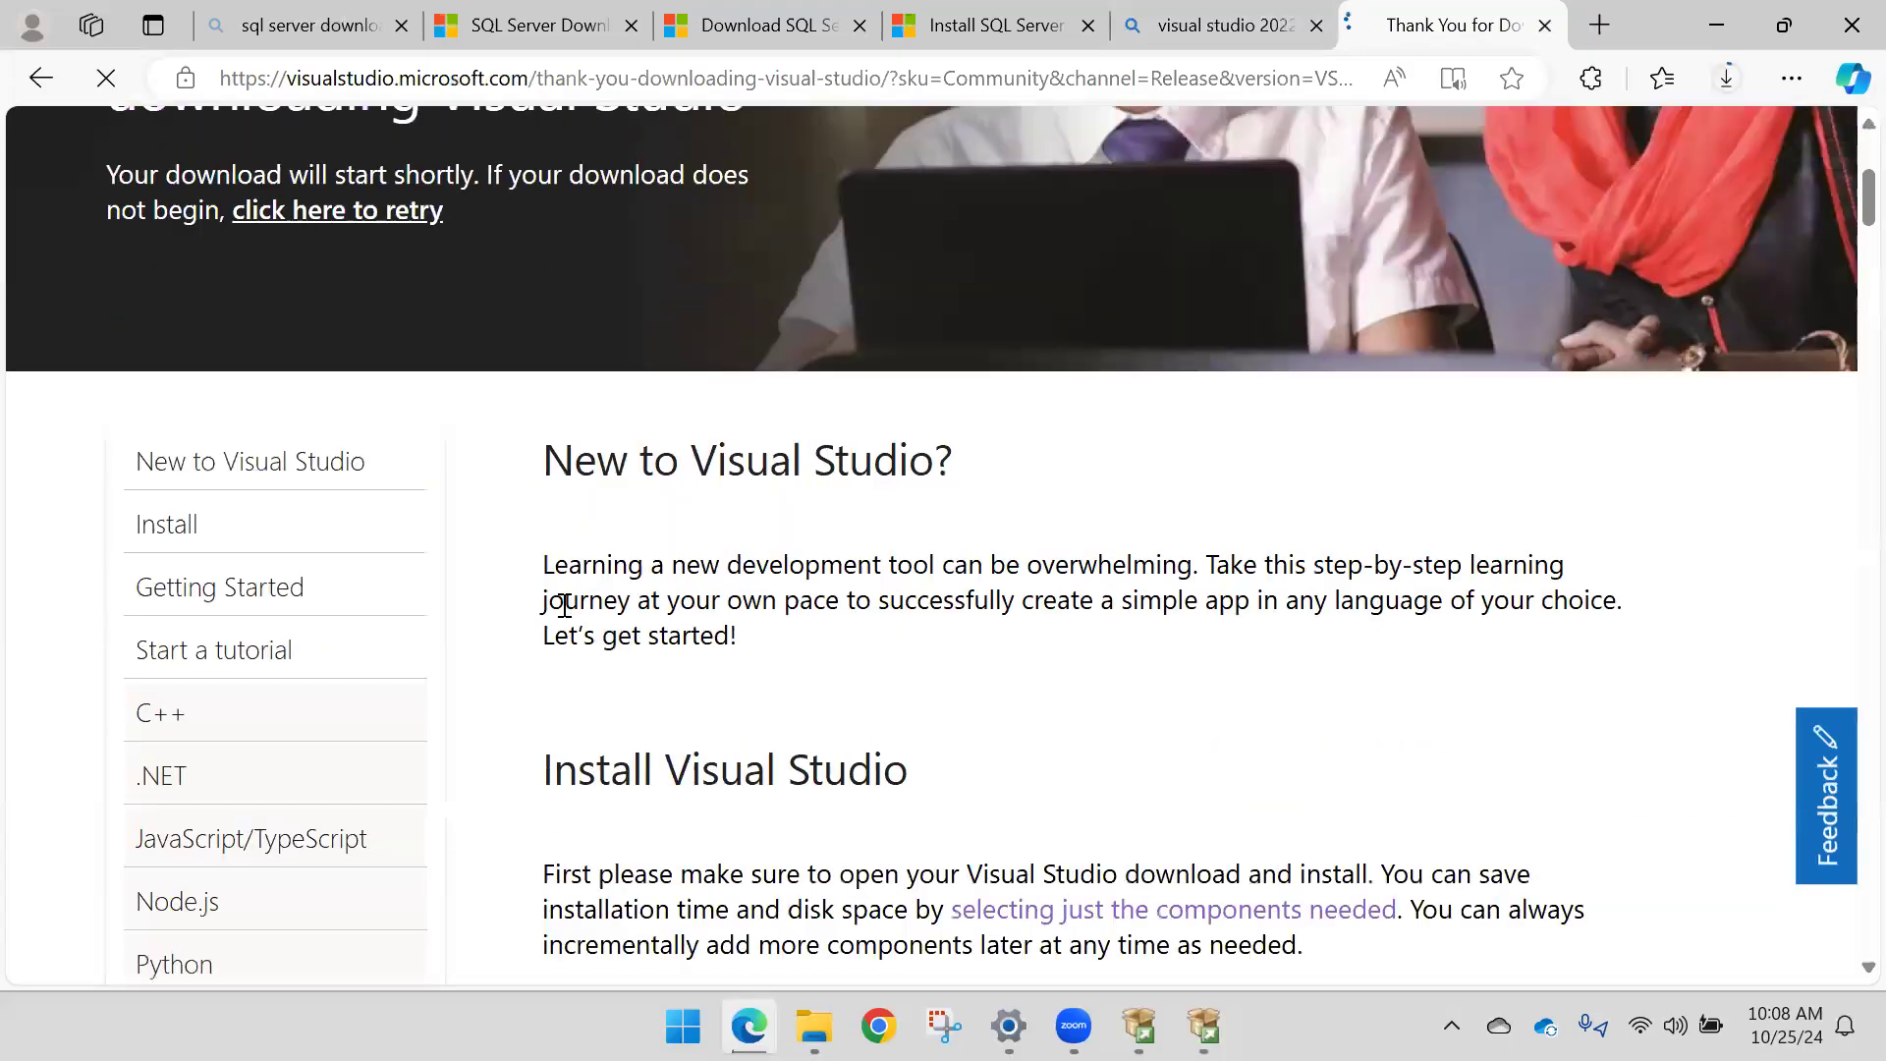
pyautogui.scroll(-4, 546, 613)
pyautogui.scroll(-2, 528, 623)
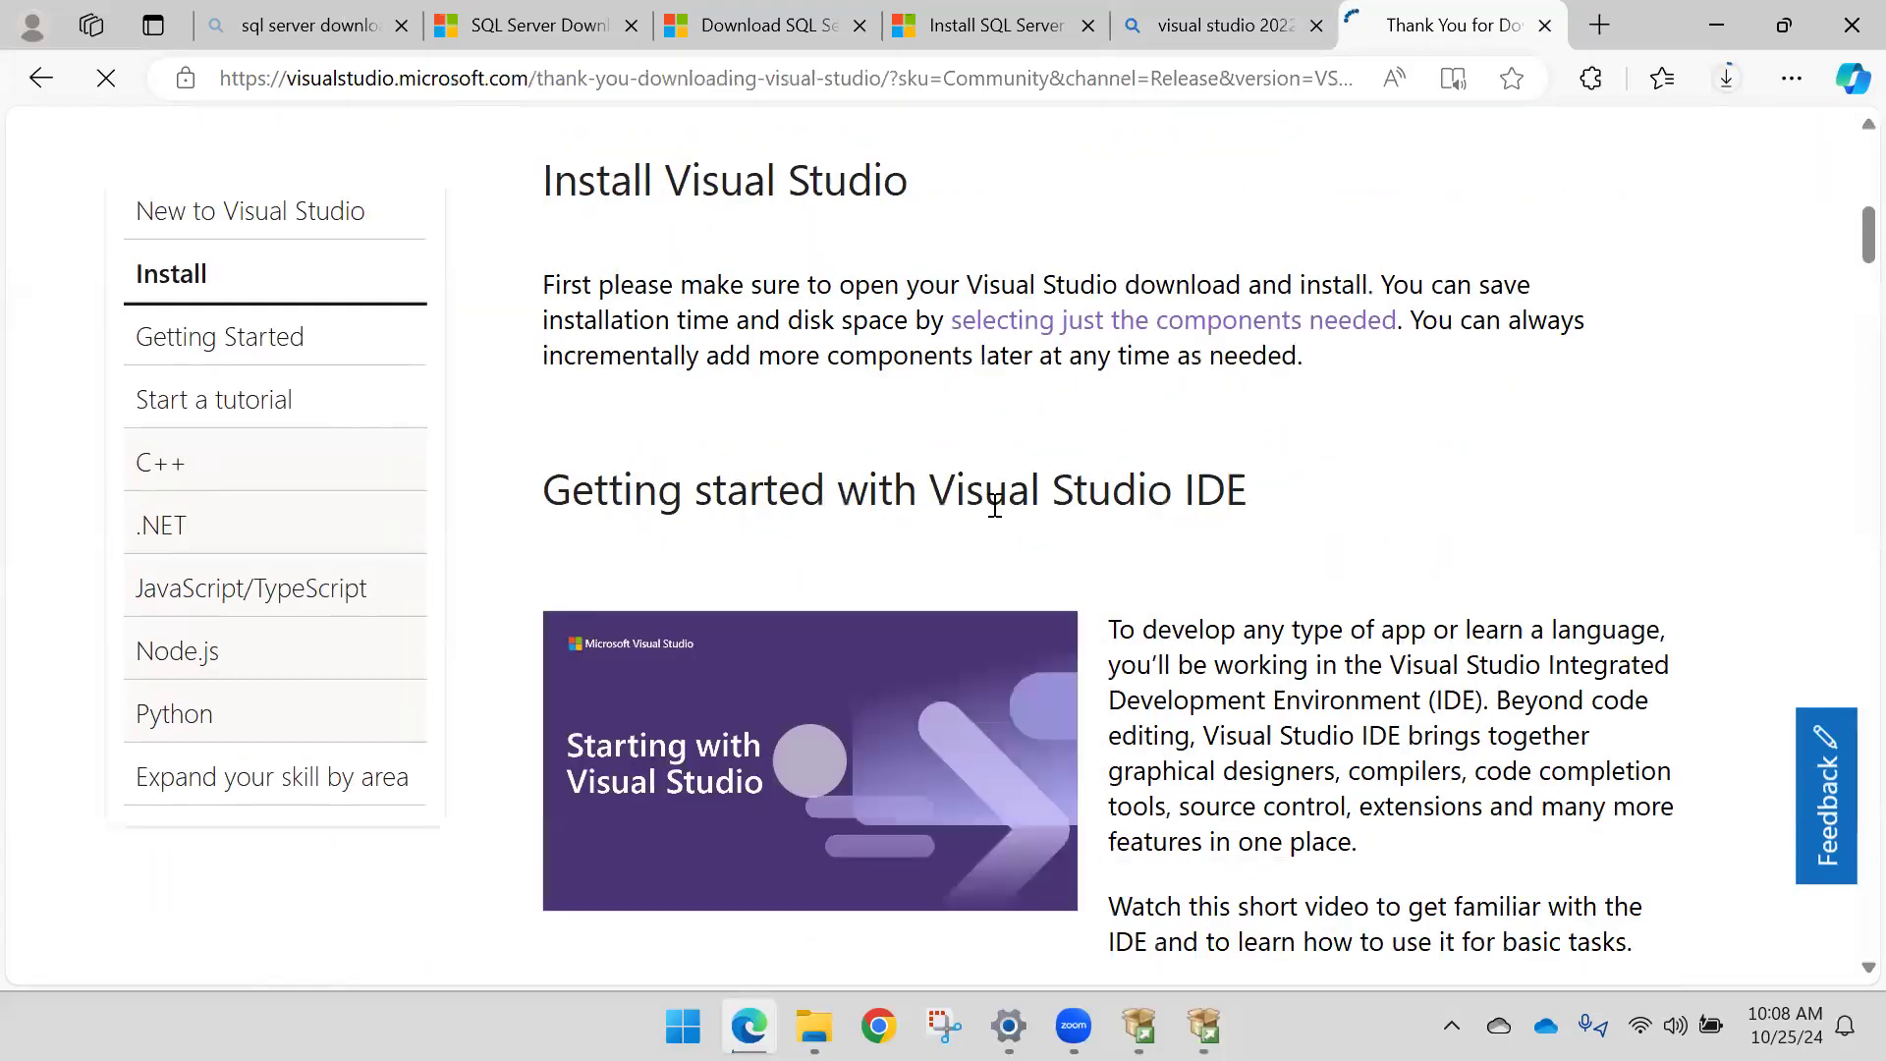
pyautogui.scroll(-5, 897, 510)
pyautogui.scroll(-3, 859, 503)
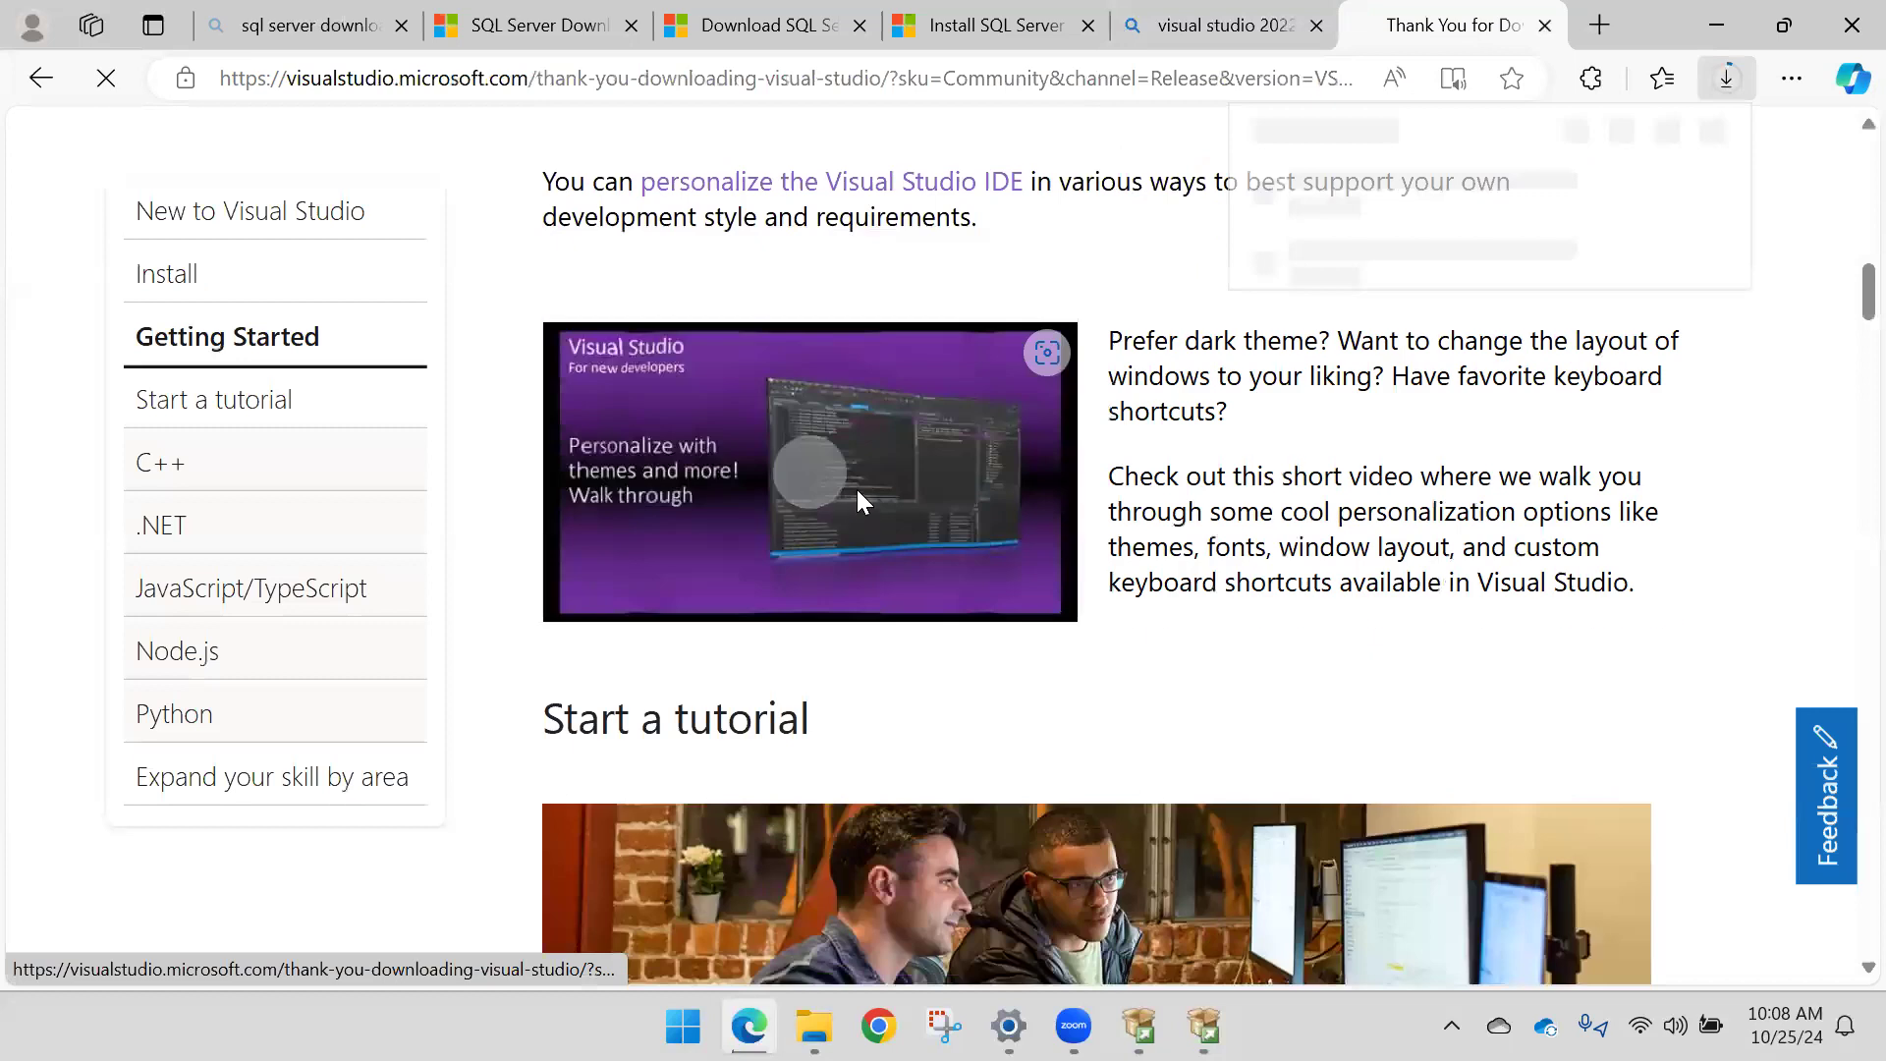
pyautogui.scroll(10, 861, 501)
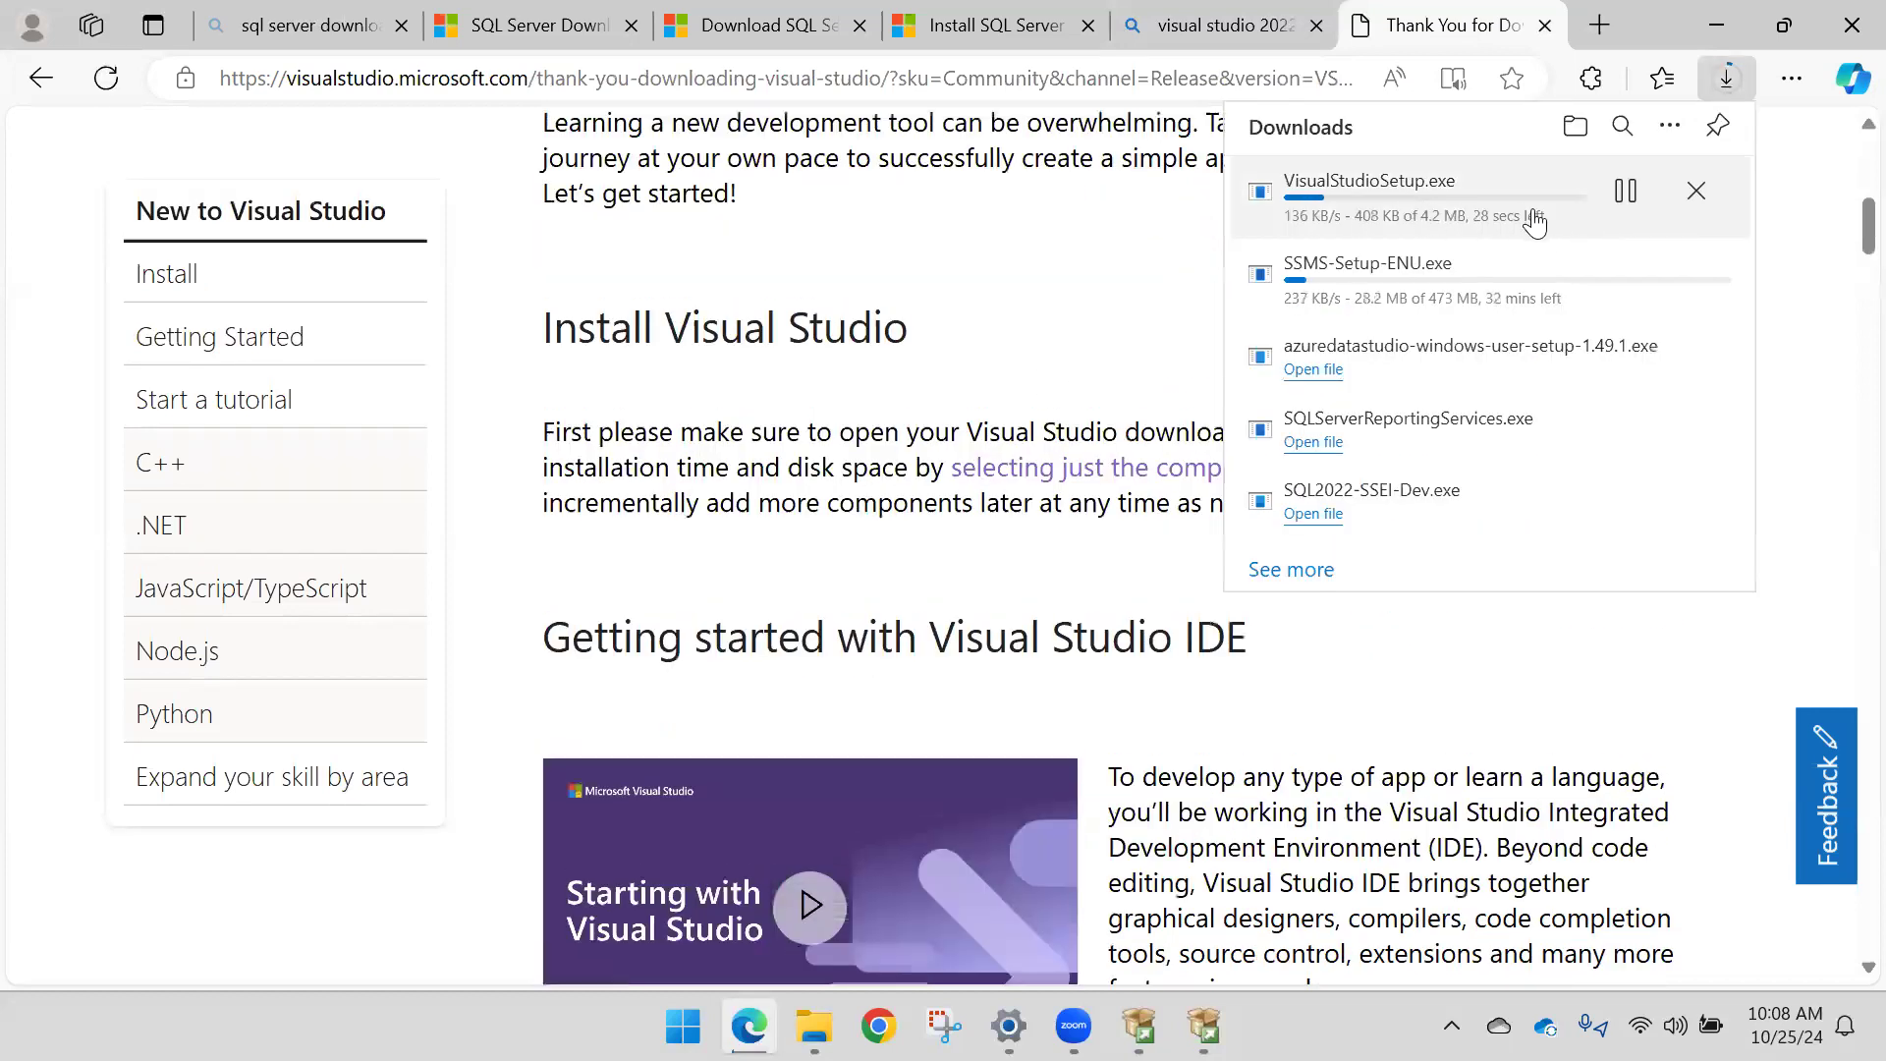
pyautogui.click(1625, 191)
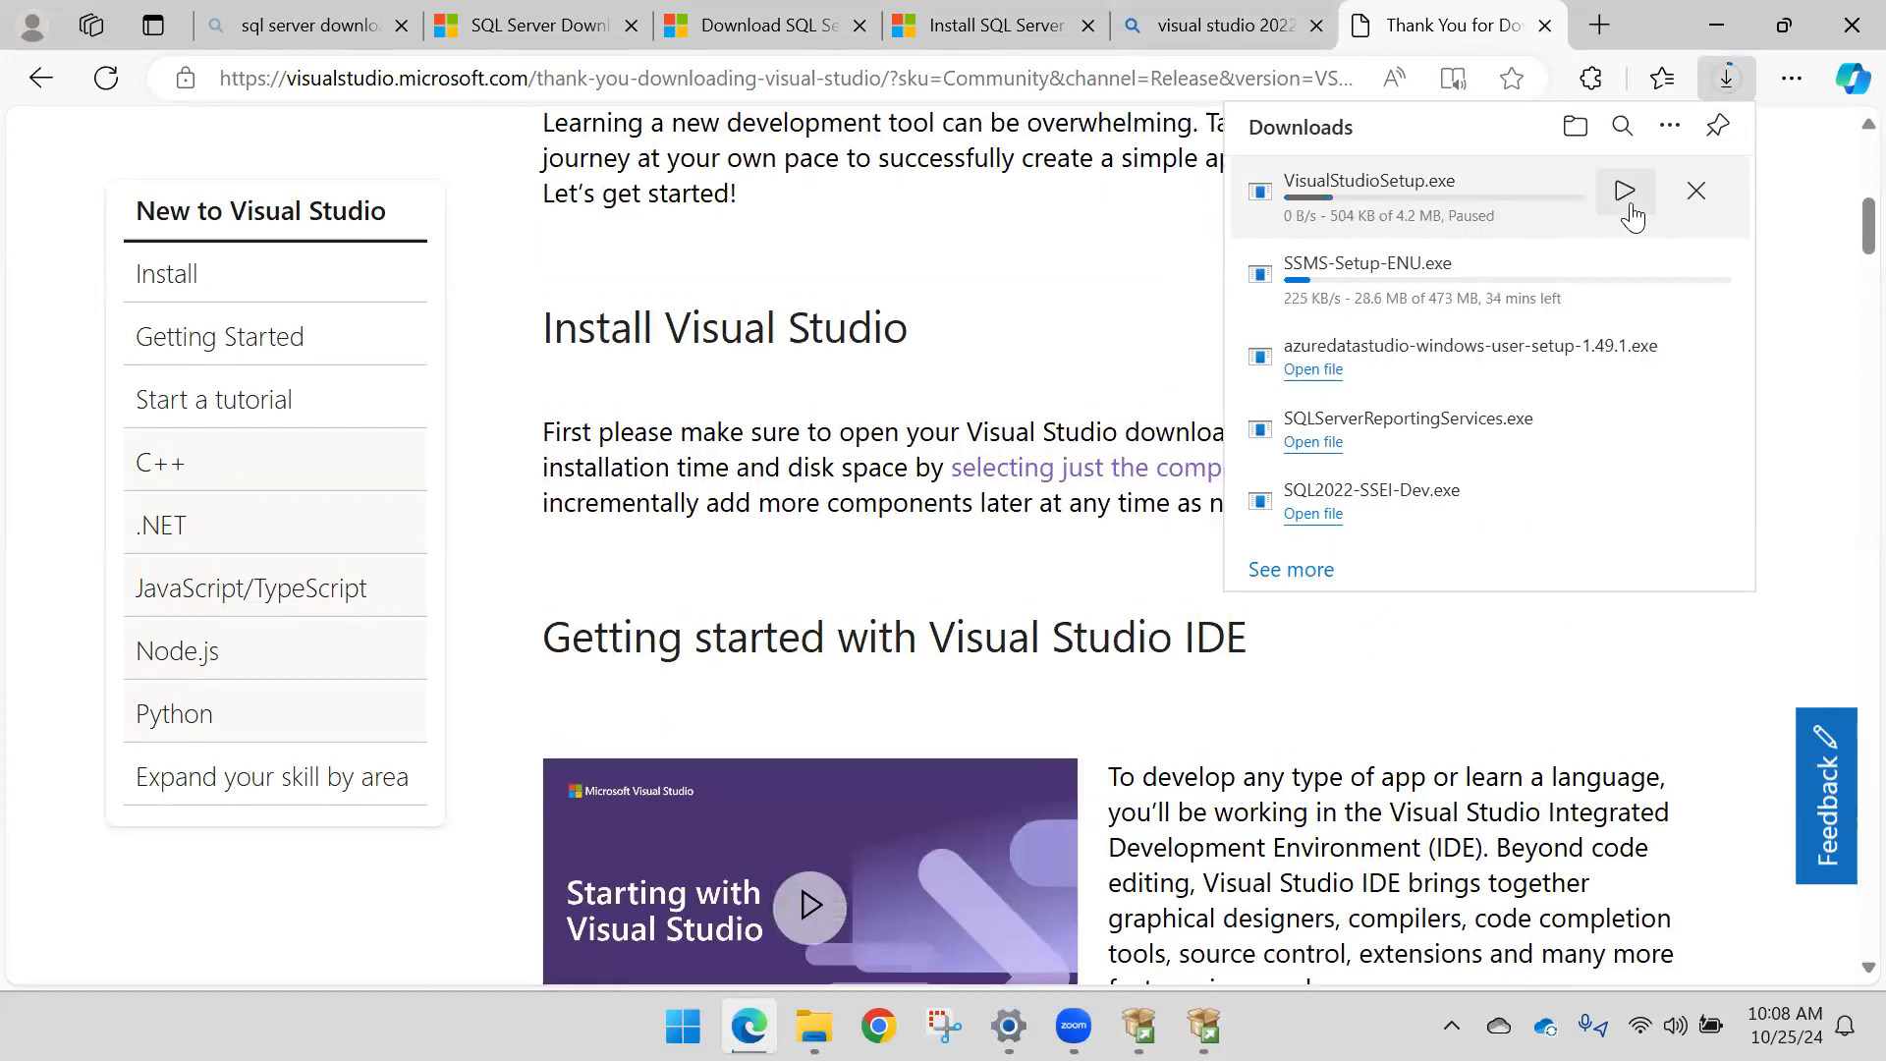
pyautogui.click(1695, 192)
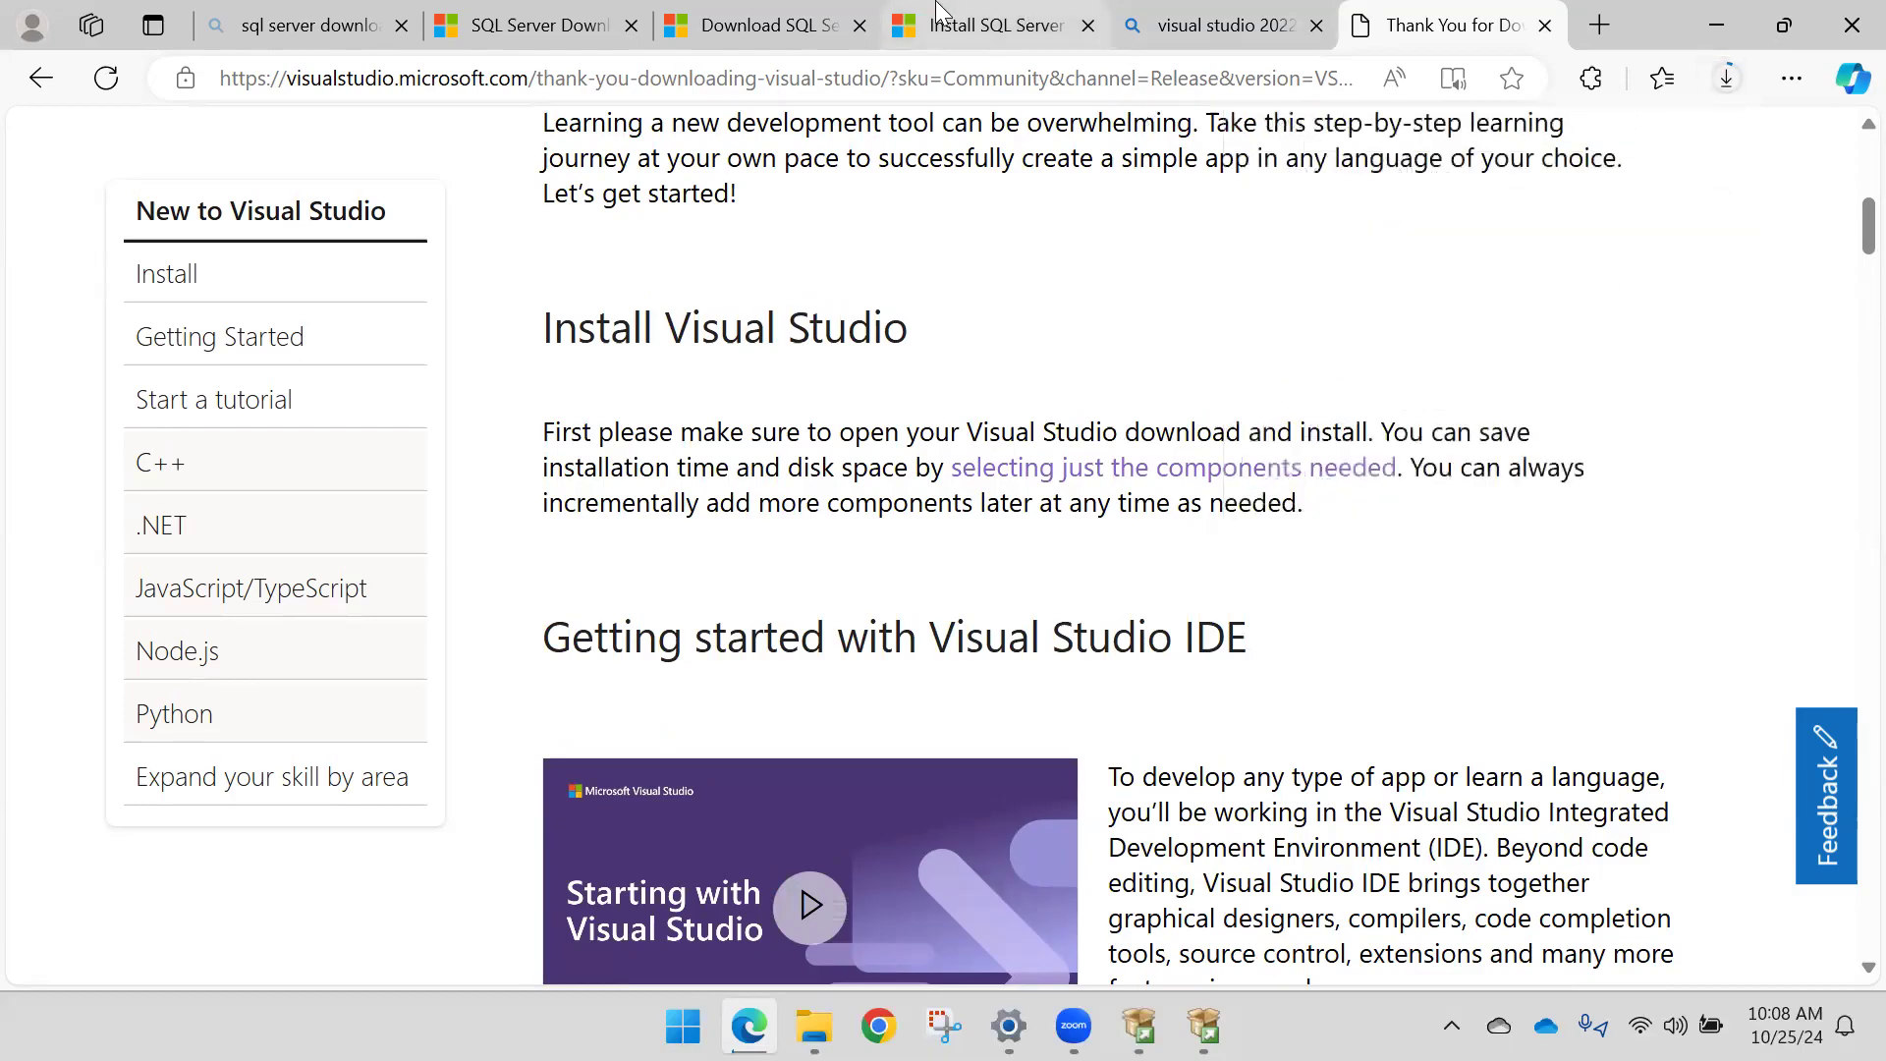
pyautogui.click(994, 25)
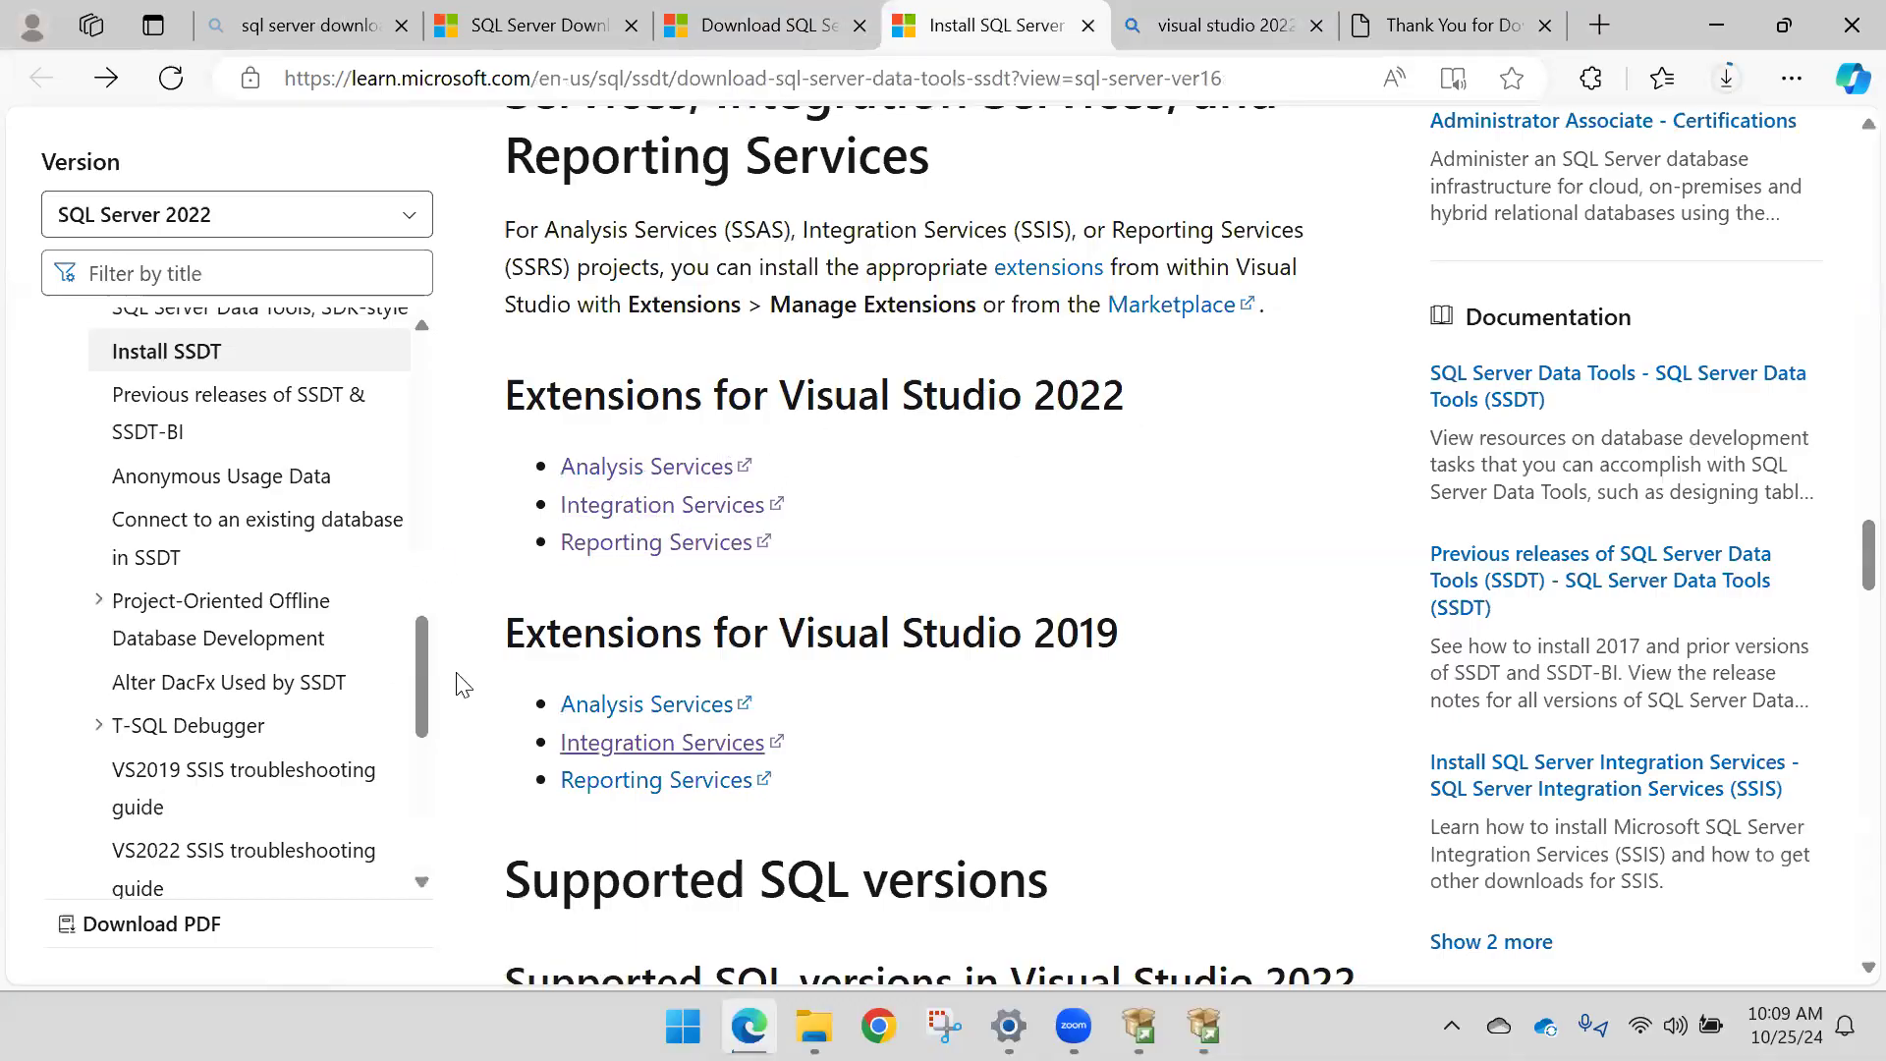
# Step: Minimize the browser and search Windows for "SSM", dismissing the search without opening anything
pyautogui.click(1706, 14)
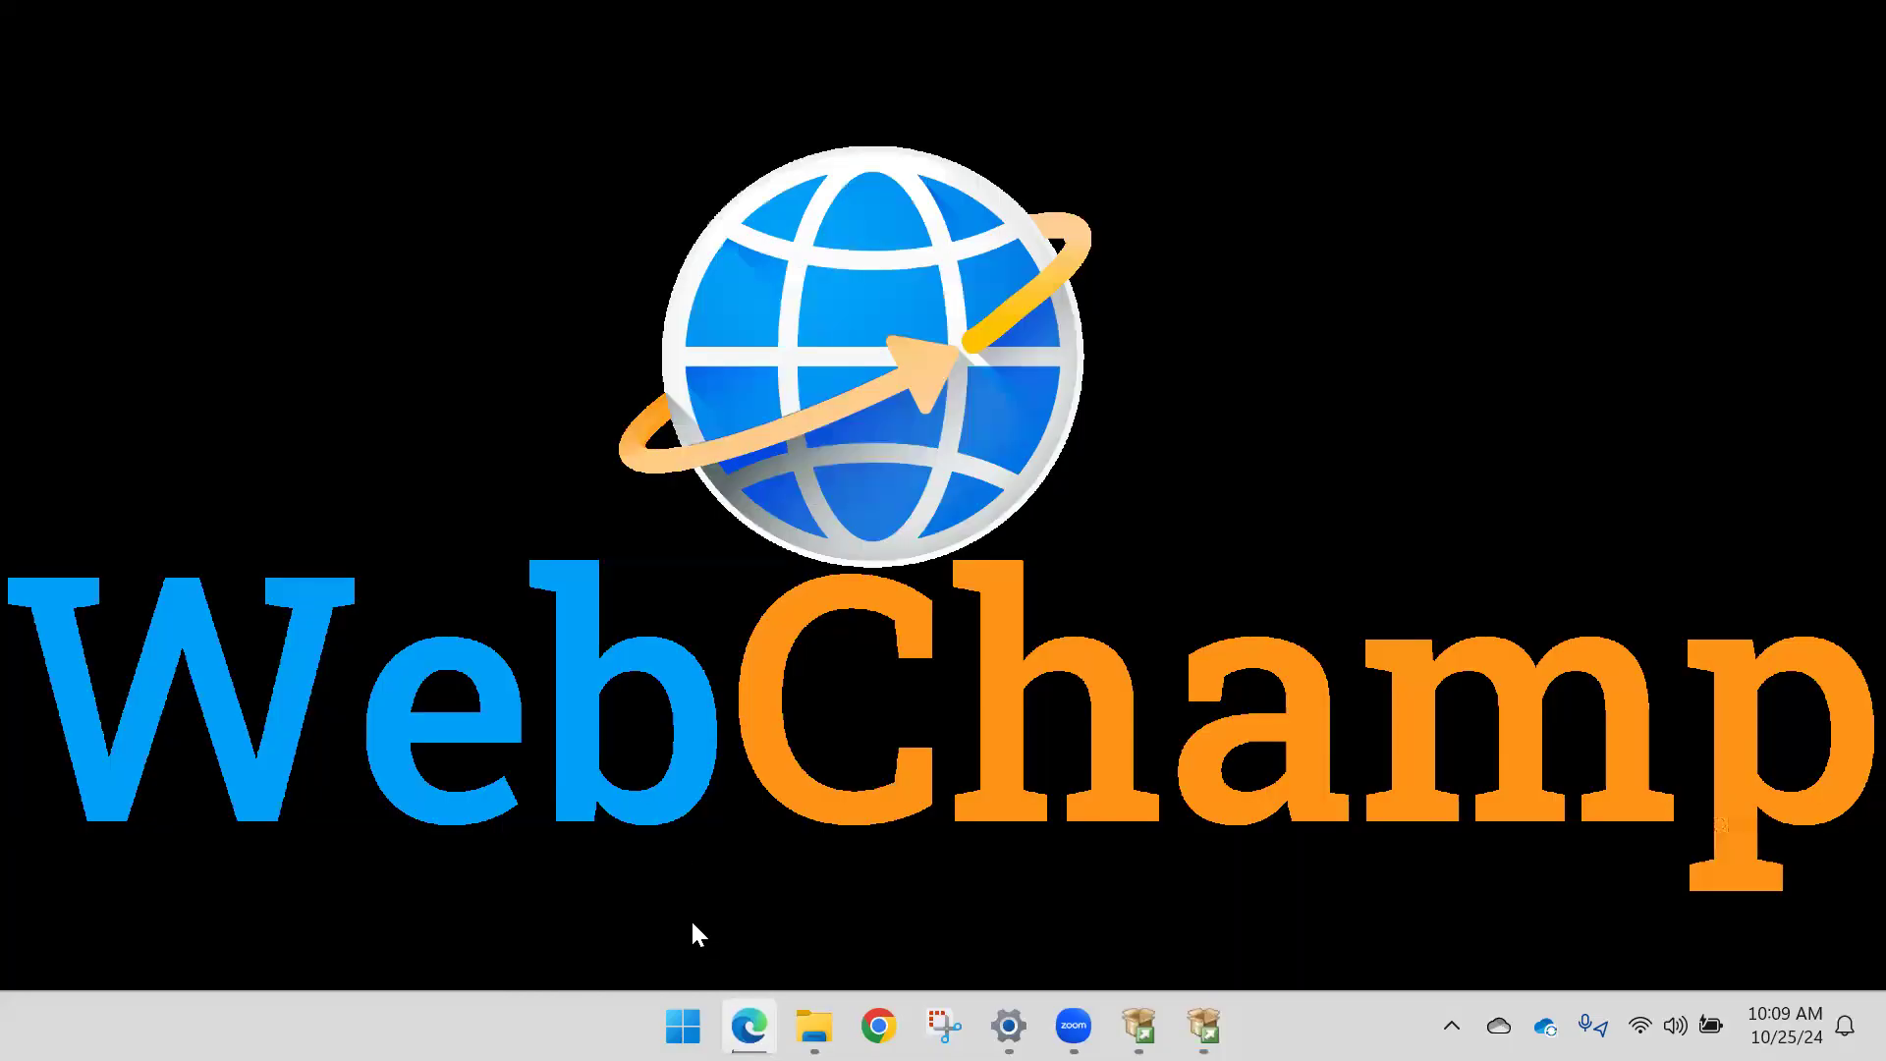
pyautogui.click(683, 1026)
pyautogui.write('SSM')
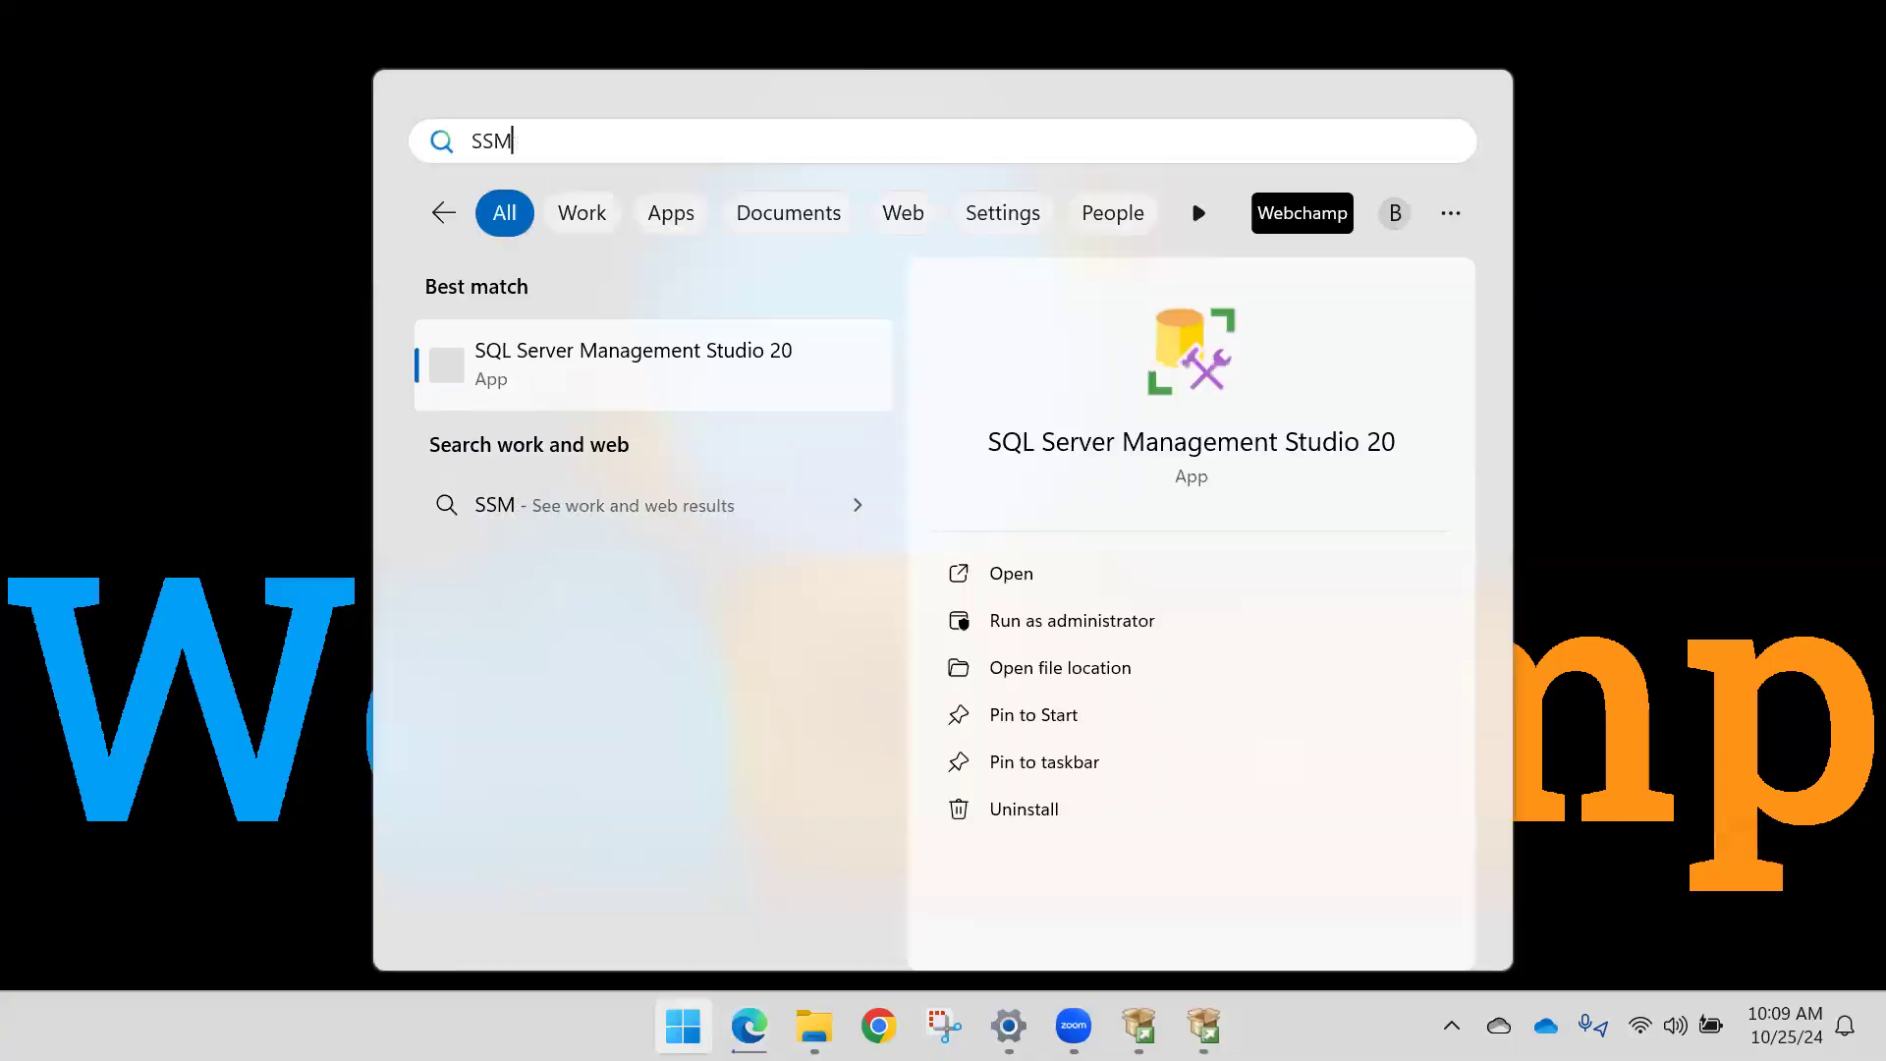
pyautogui.press('BackSpace')
pyautogui.press('BackSpace')
pyautogui.press('BackSpace')
pyautogui.click(98, 368)
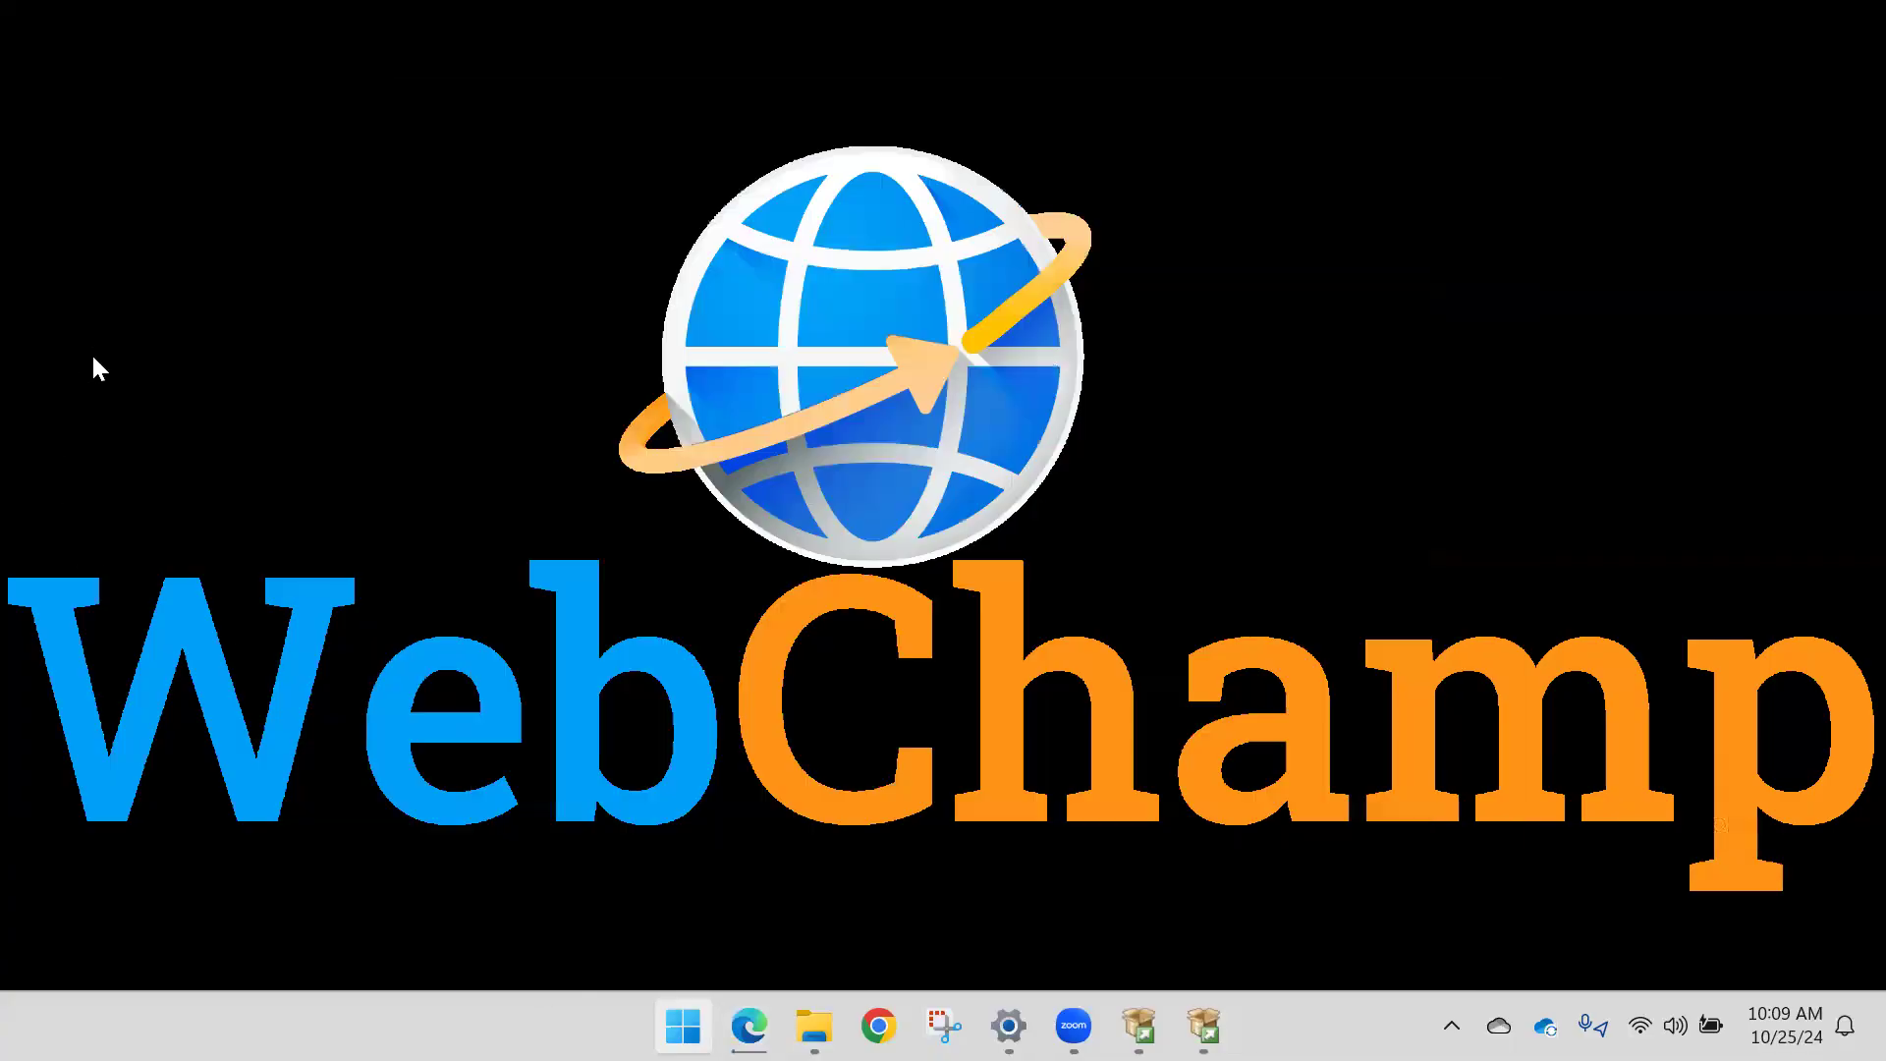
# Step: Check the SQL Server 2022 Setup progress and locate the SQLServerReportingServices installer in the Downloads folder, minimizing both windows
pyautogui.click(1203, 1025)
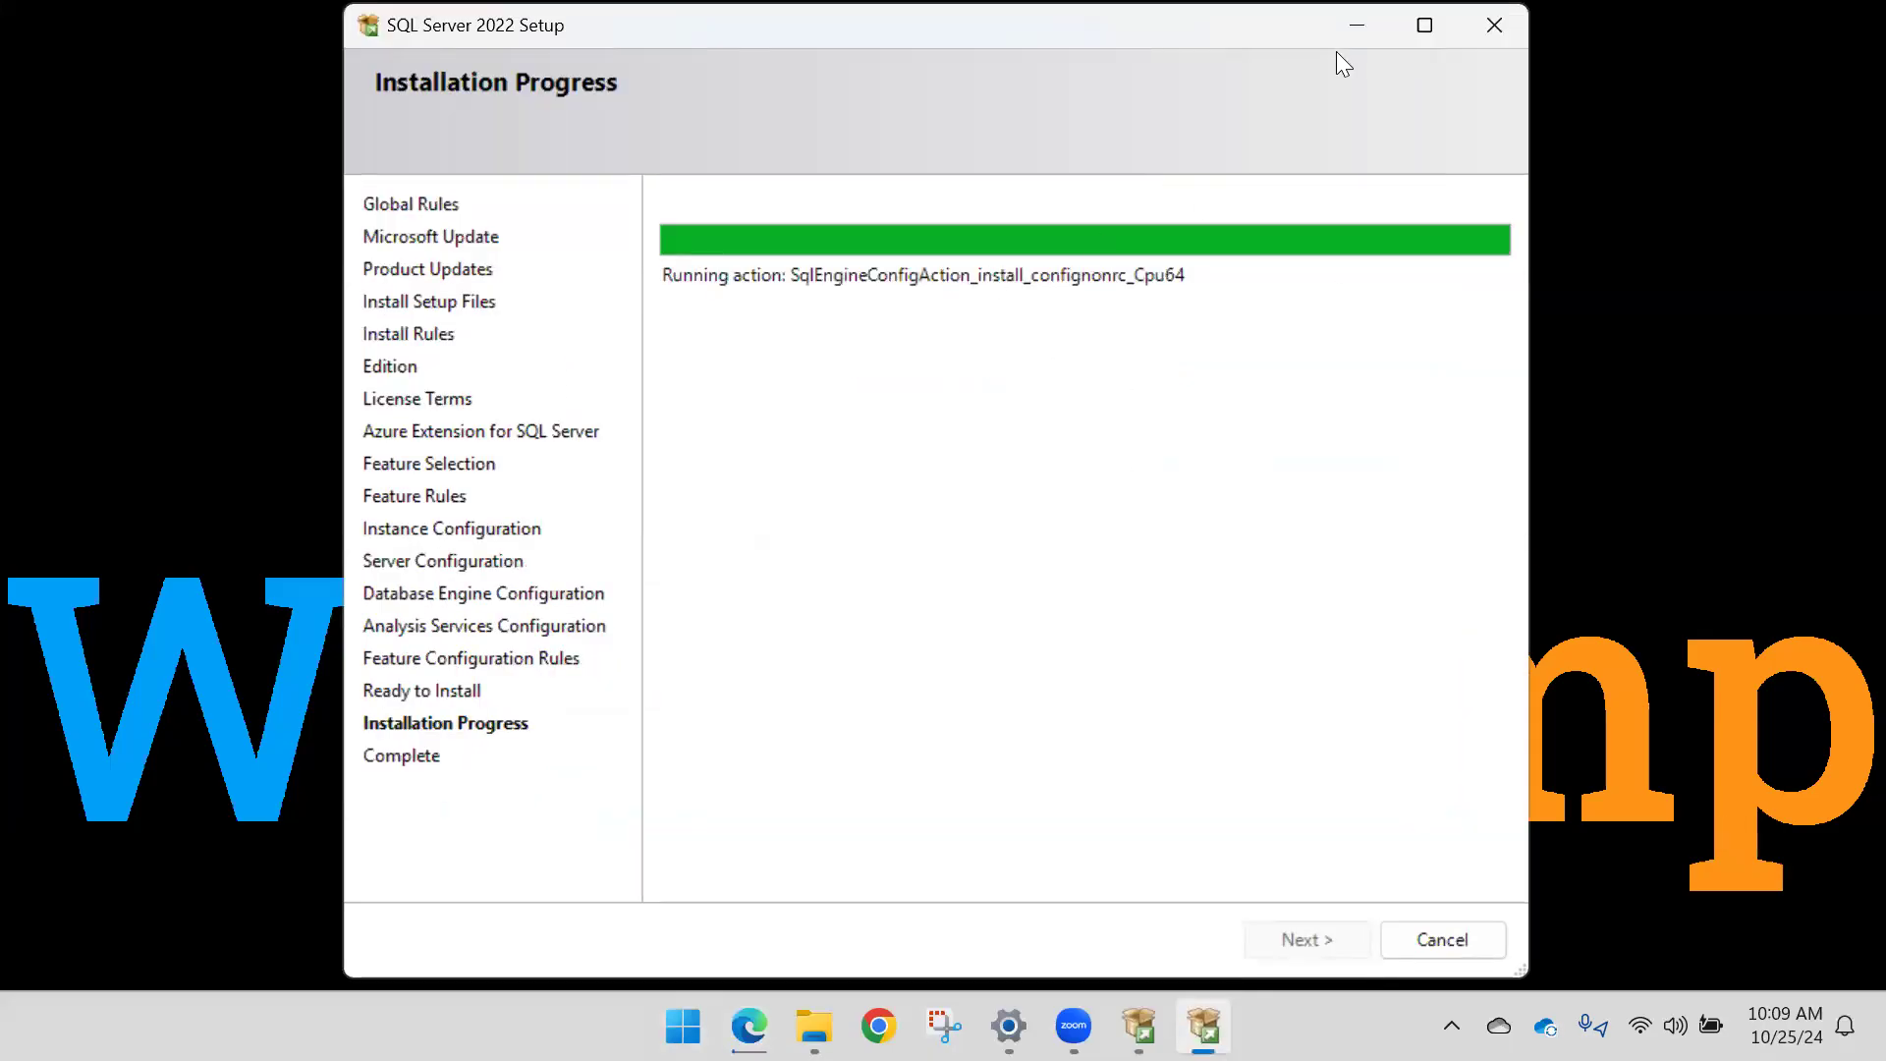
pyautogui.click(1359, 20)
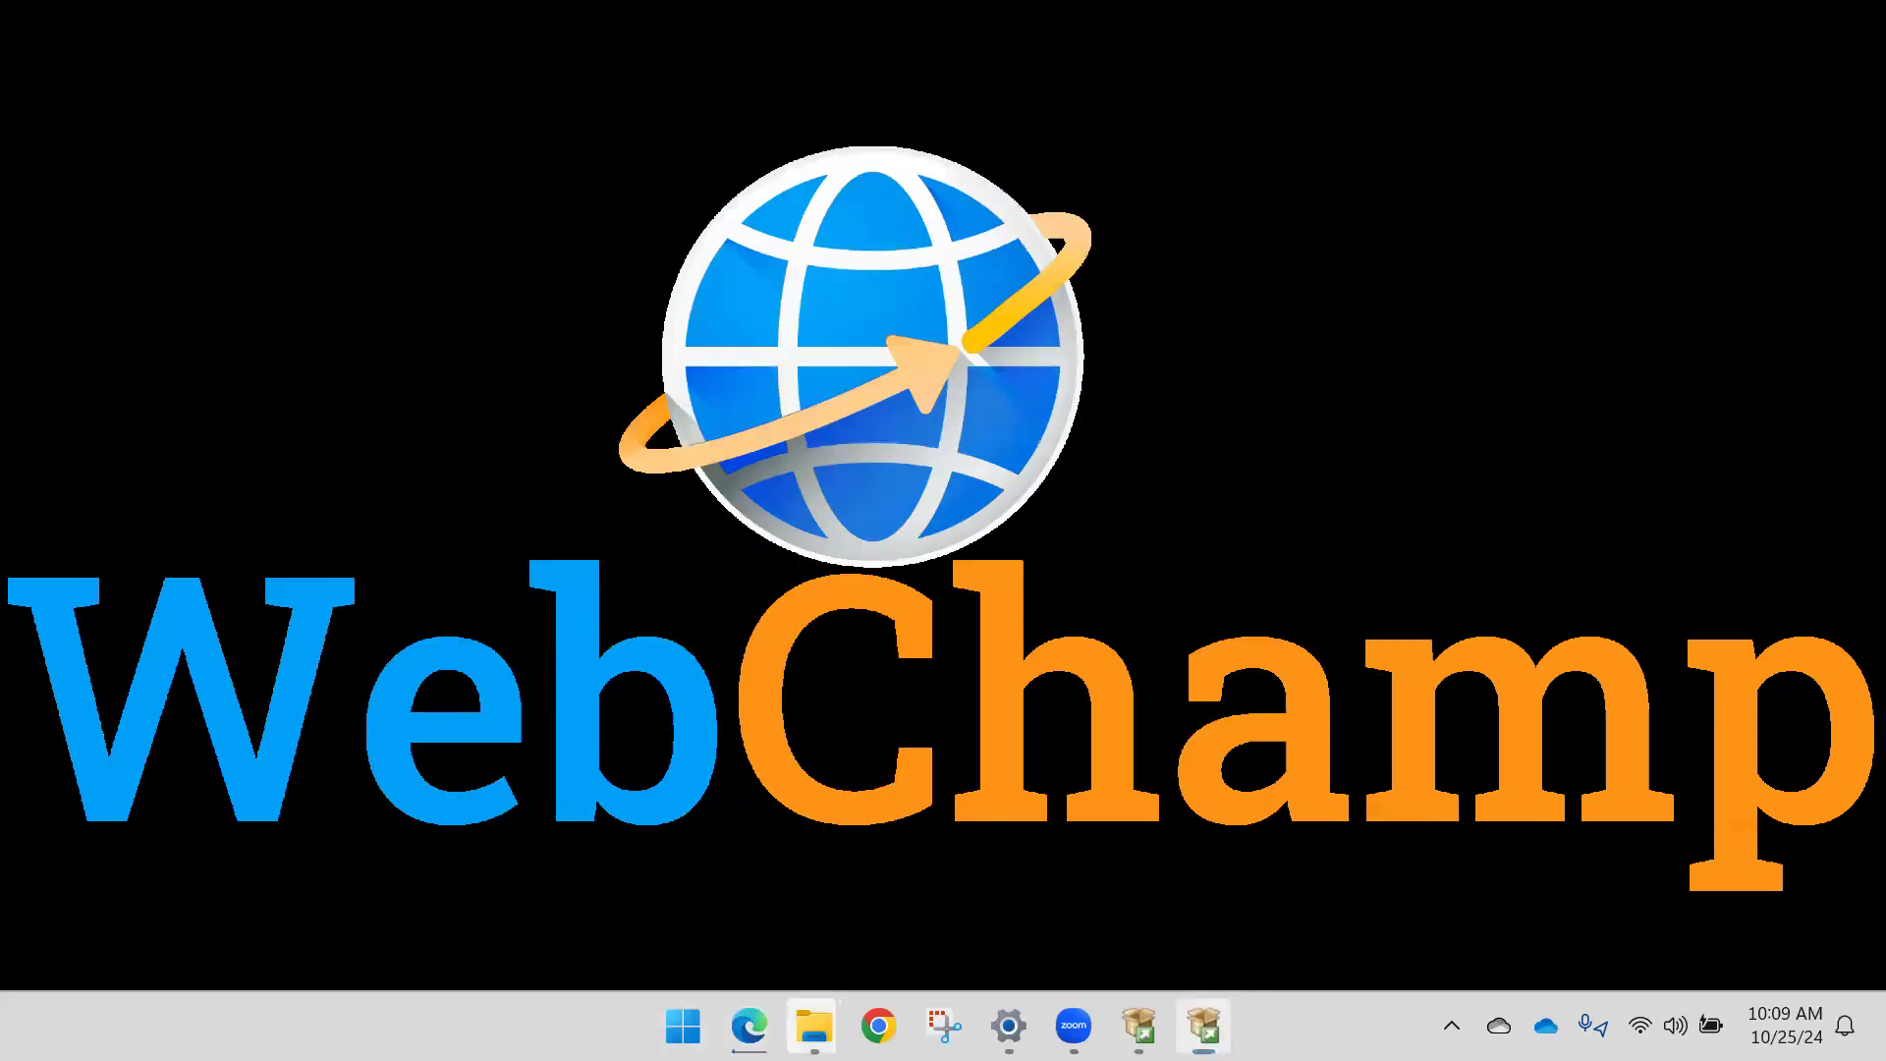
pyautogui.moveTo(814, 1026)
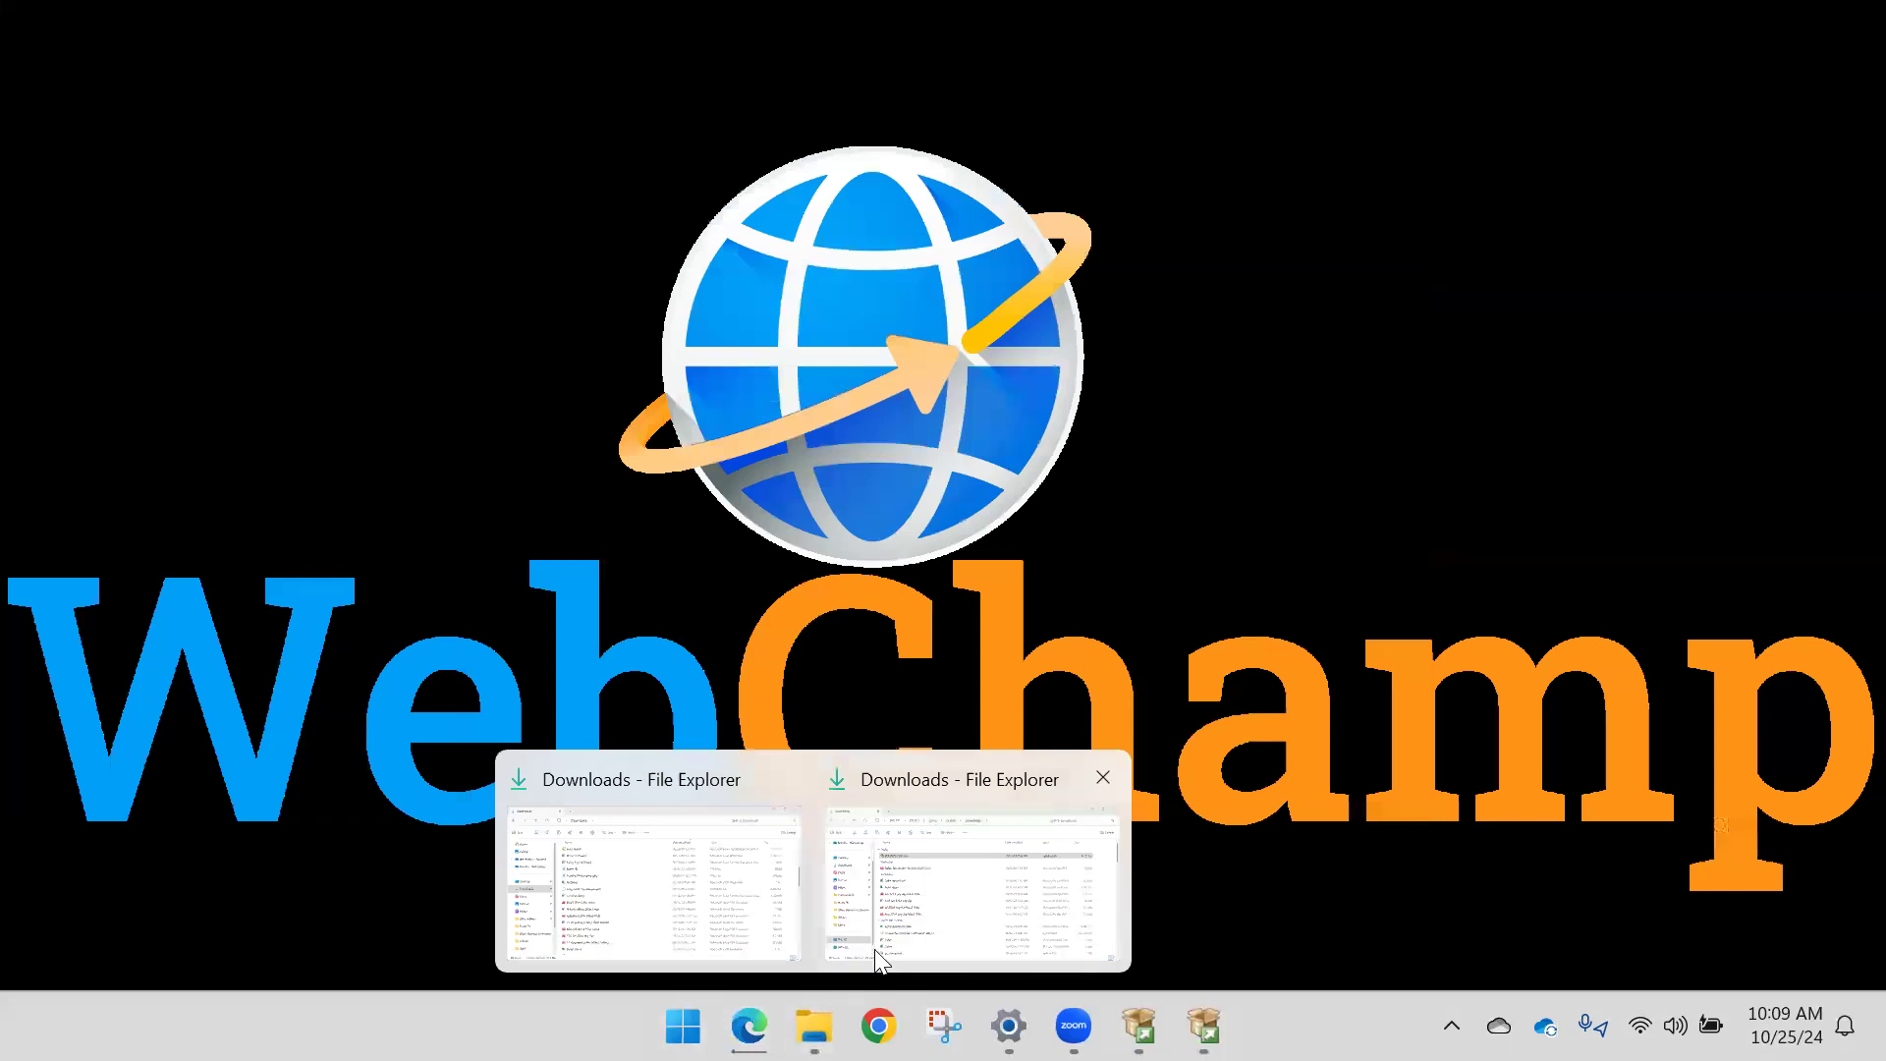
pyautogui.click(947, 898)
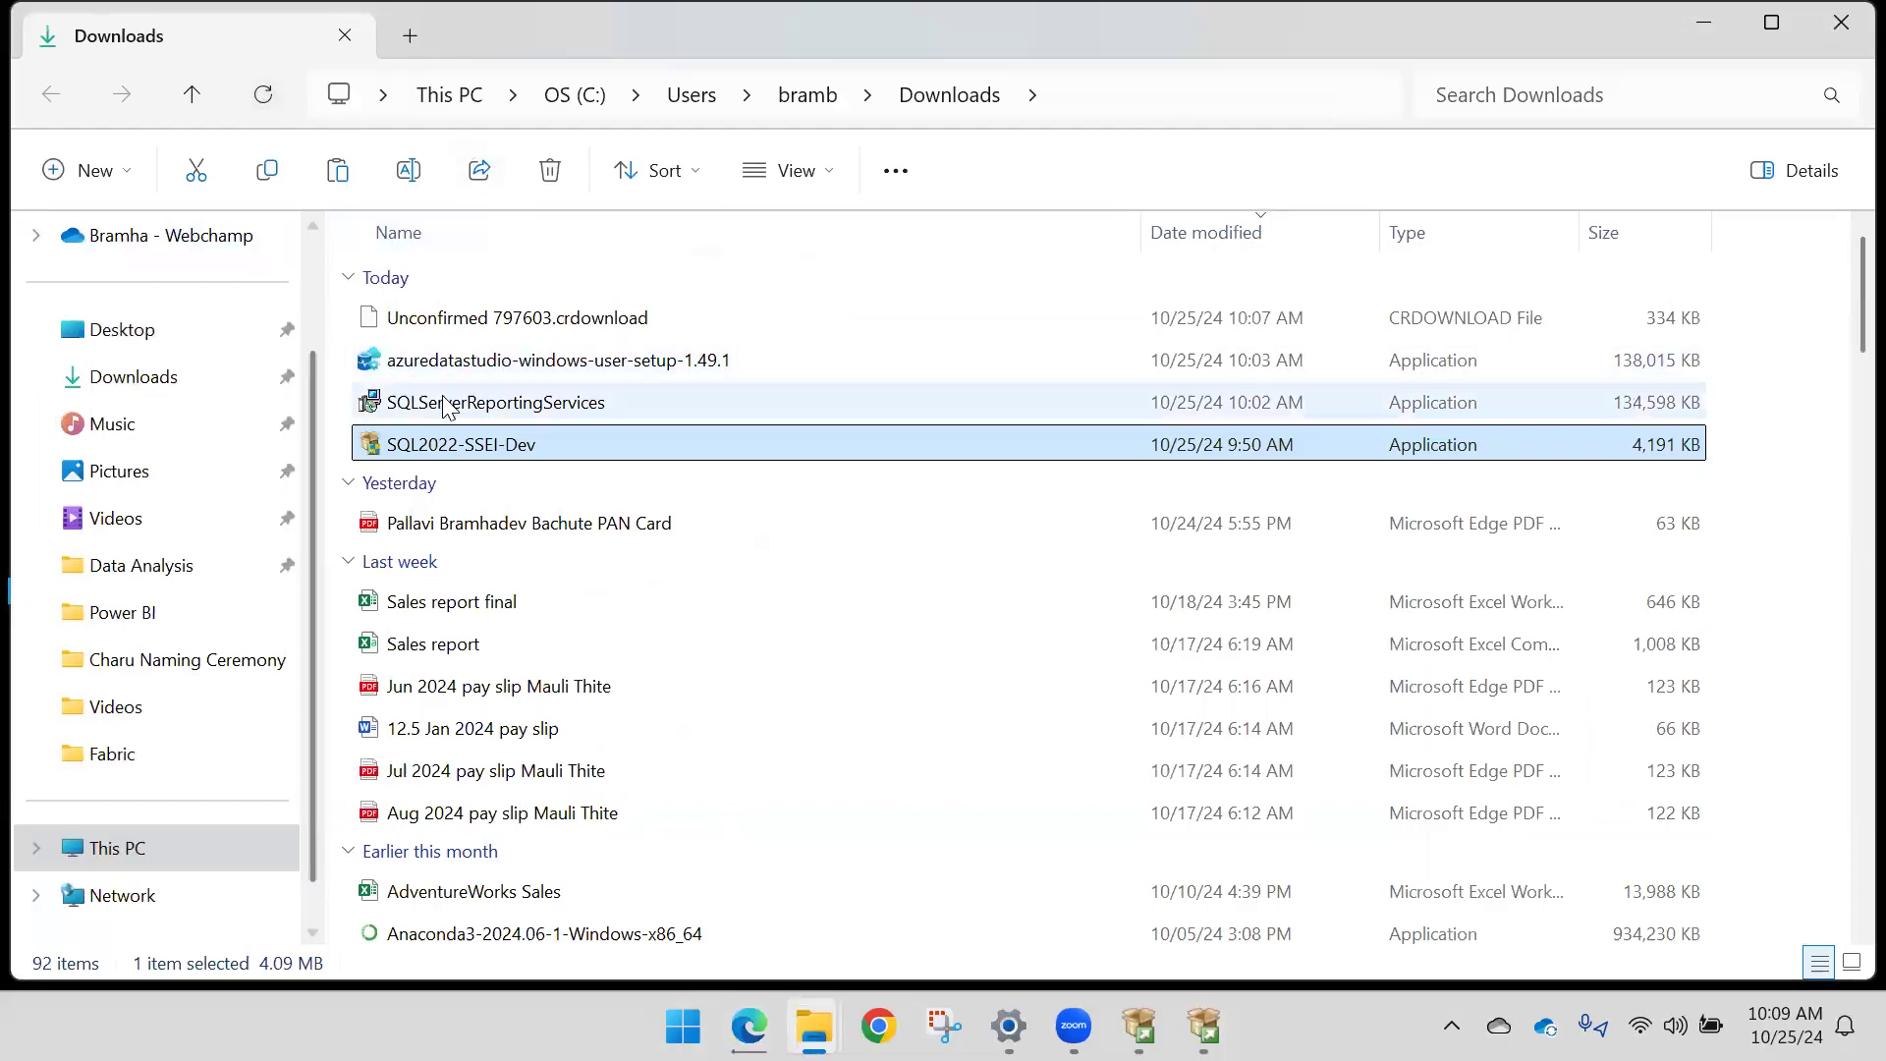
pyautogui.click(687, 403)
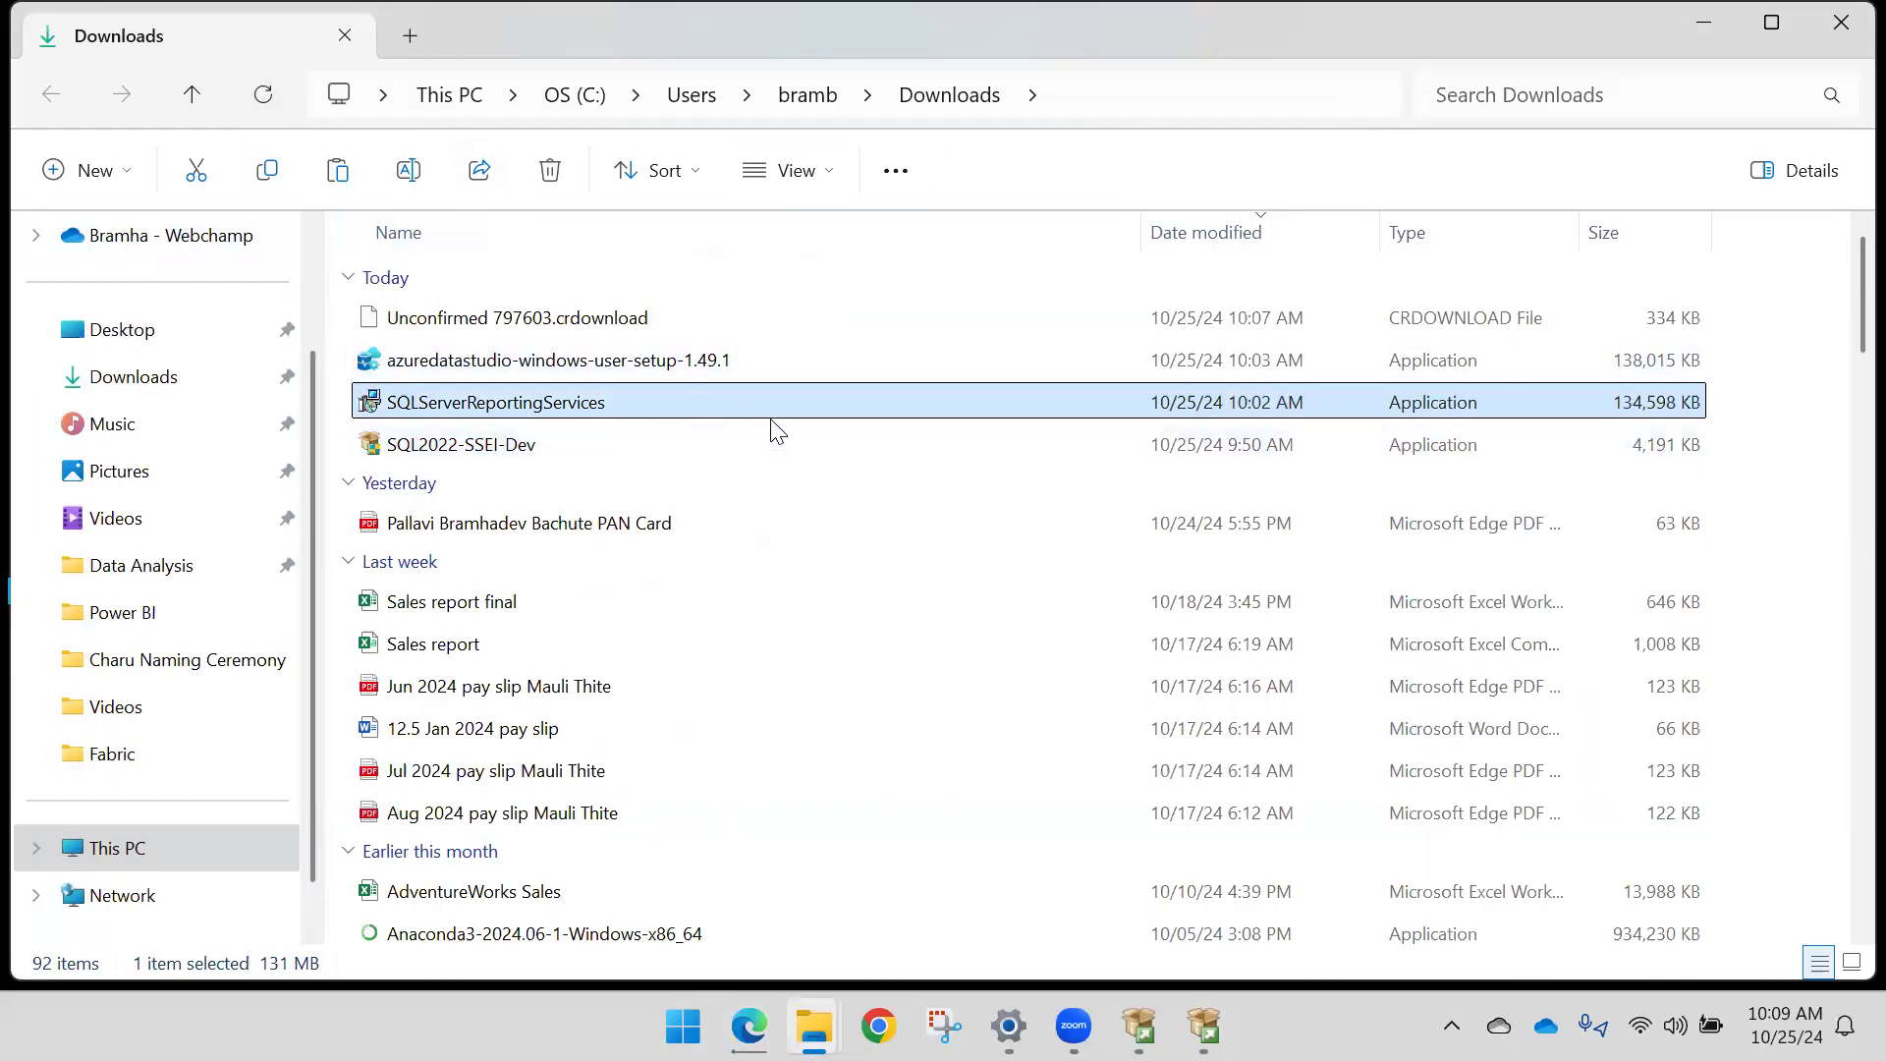
pyautogui.click(1707, 12)
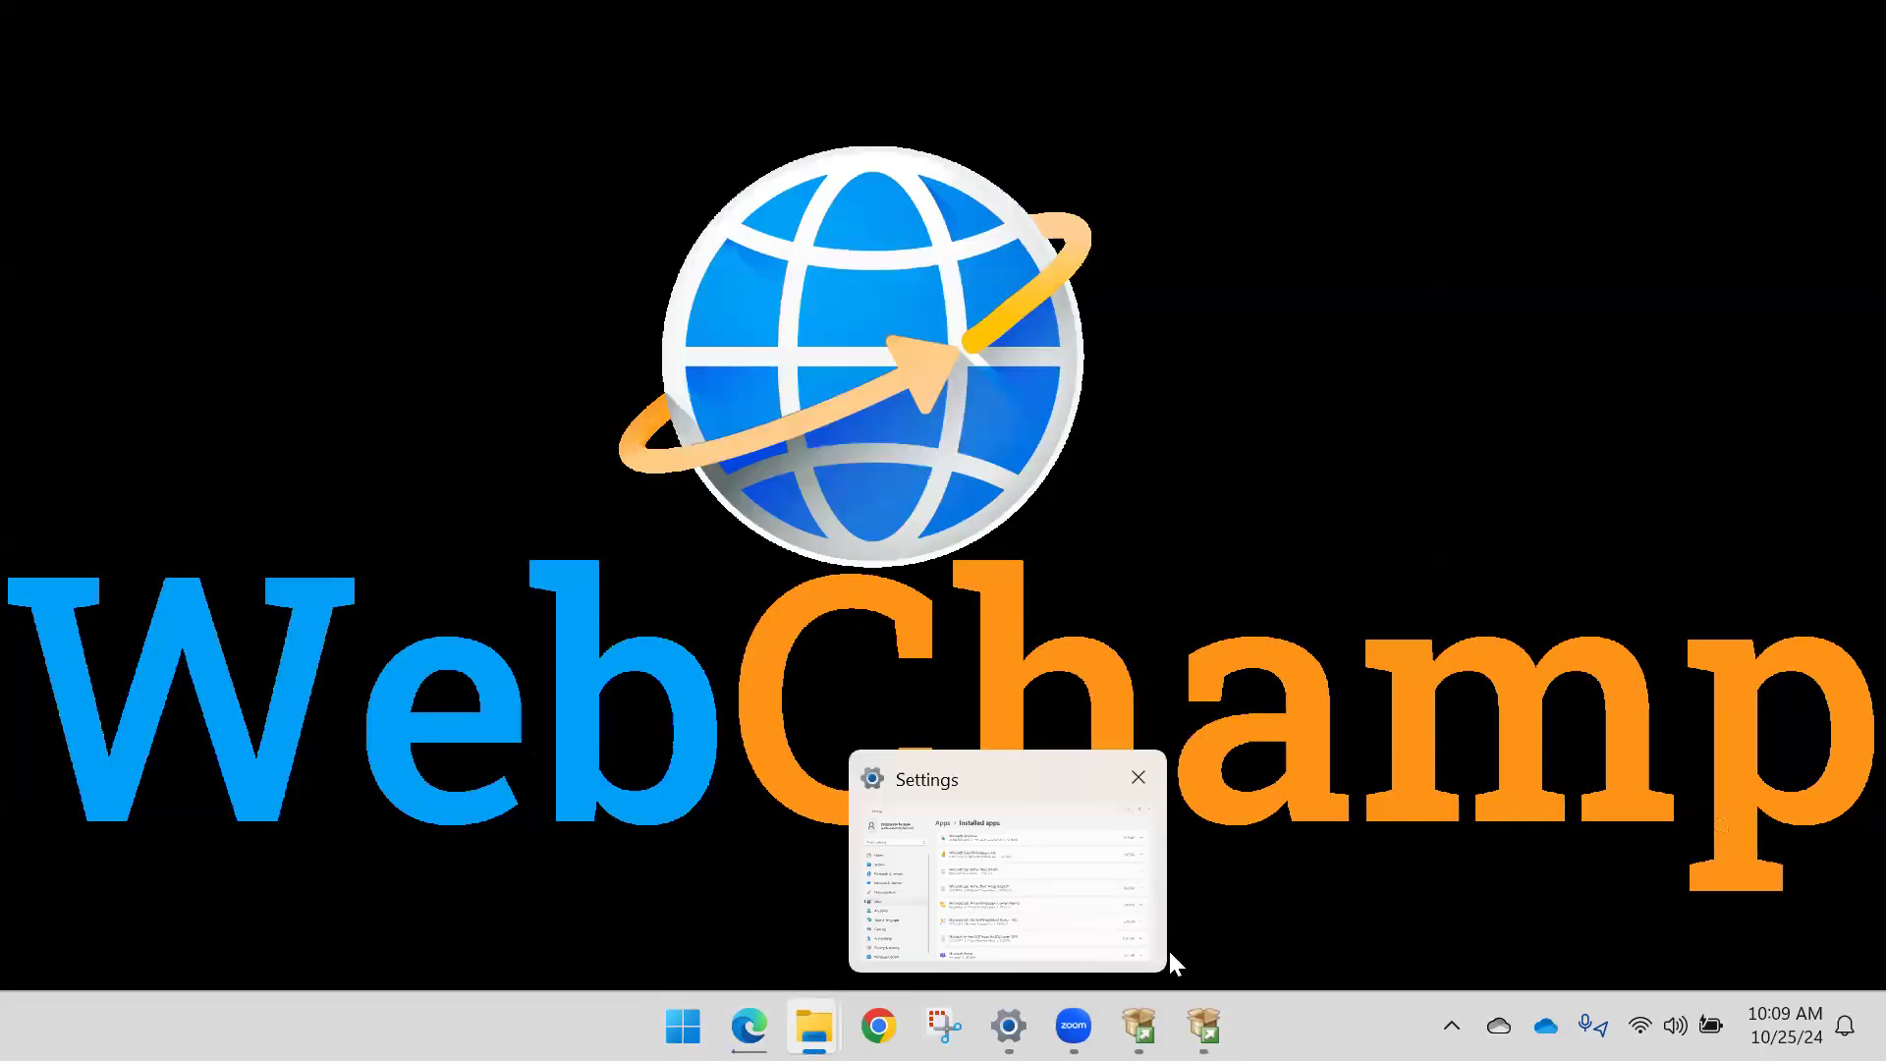
# Step: Restore the SQL Server 2022 Setup window to check its installation progress, shift it slightly, and minimize it
pyautogui.moveTo(1198, 998)
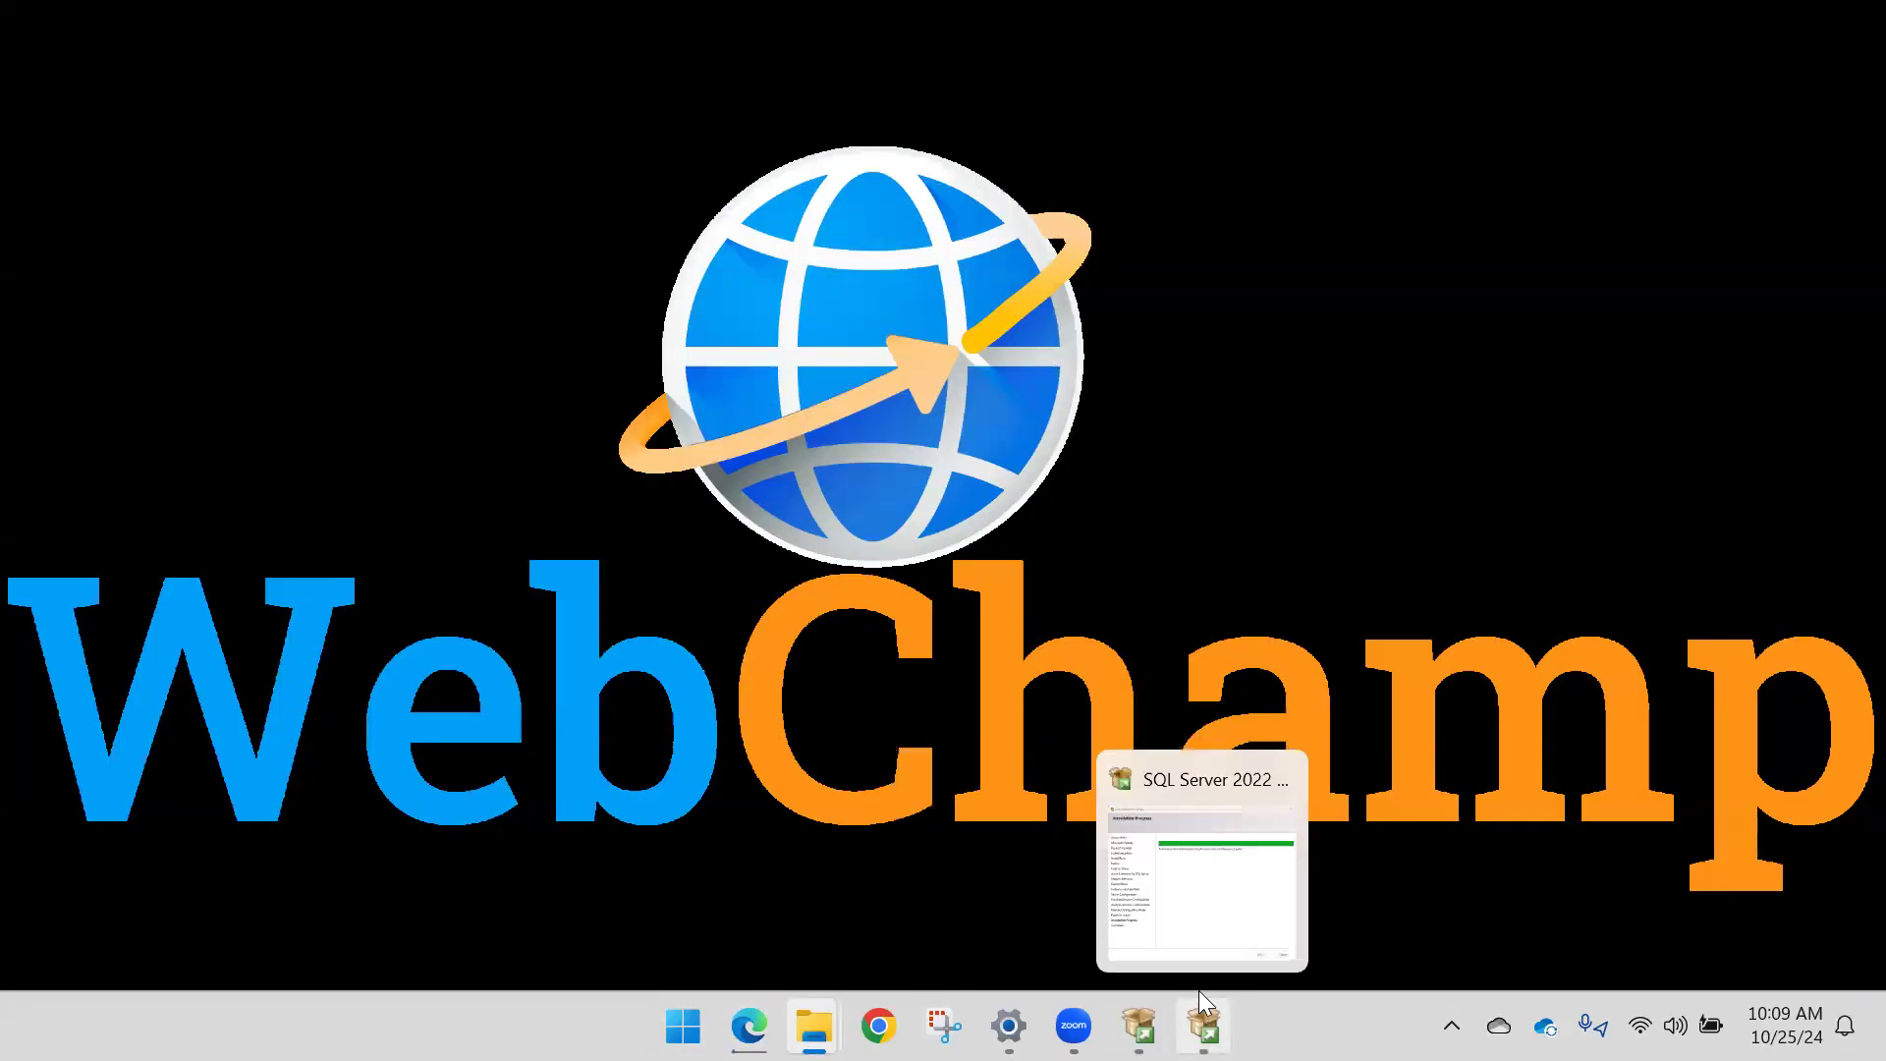
pyautogui.click(1200, 877)
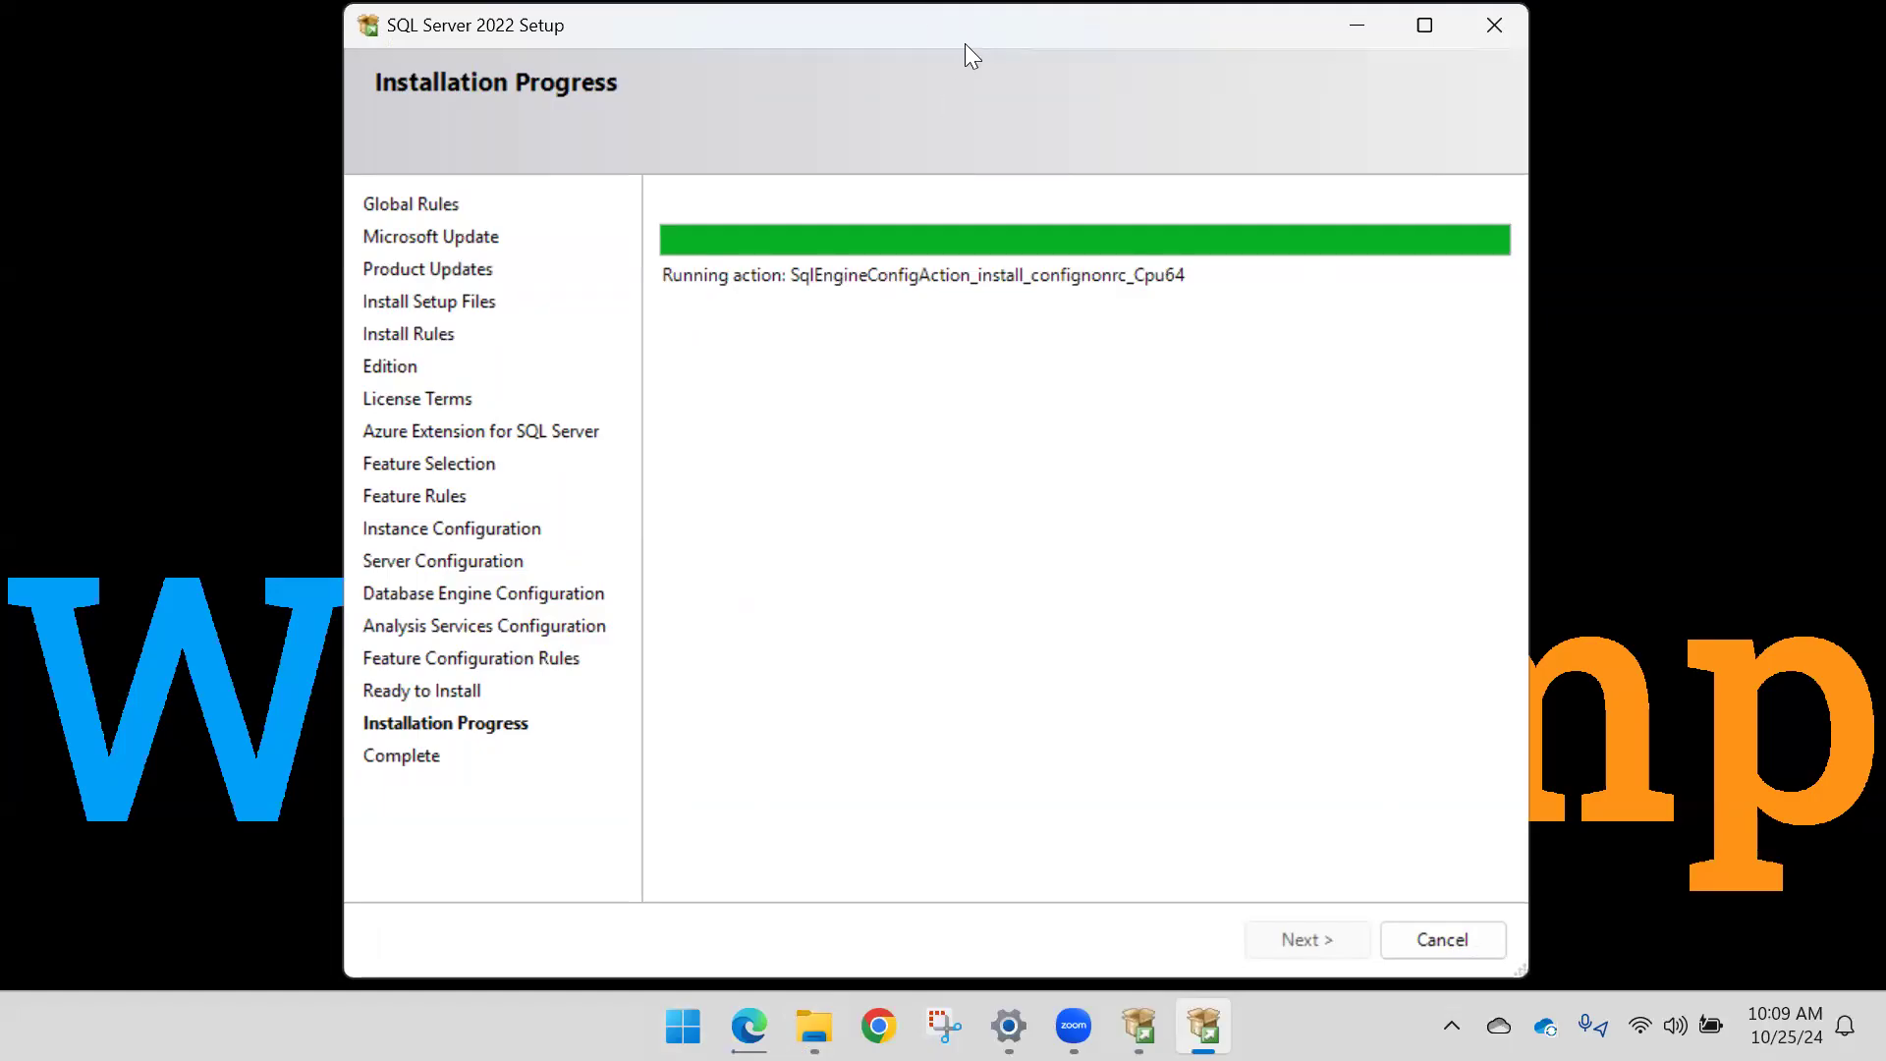
pyautogui.moveTo(964, 43)
pyautogui.mouseDown()
pyautogui.moveTo(992, 44)
pyautogui.moveTo(976, 37)
pyautogui.mouseUp()
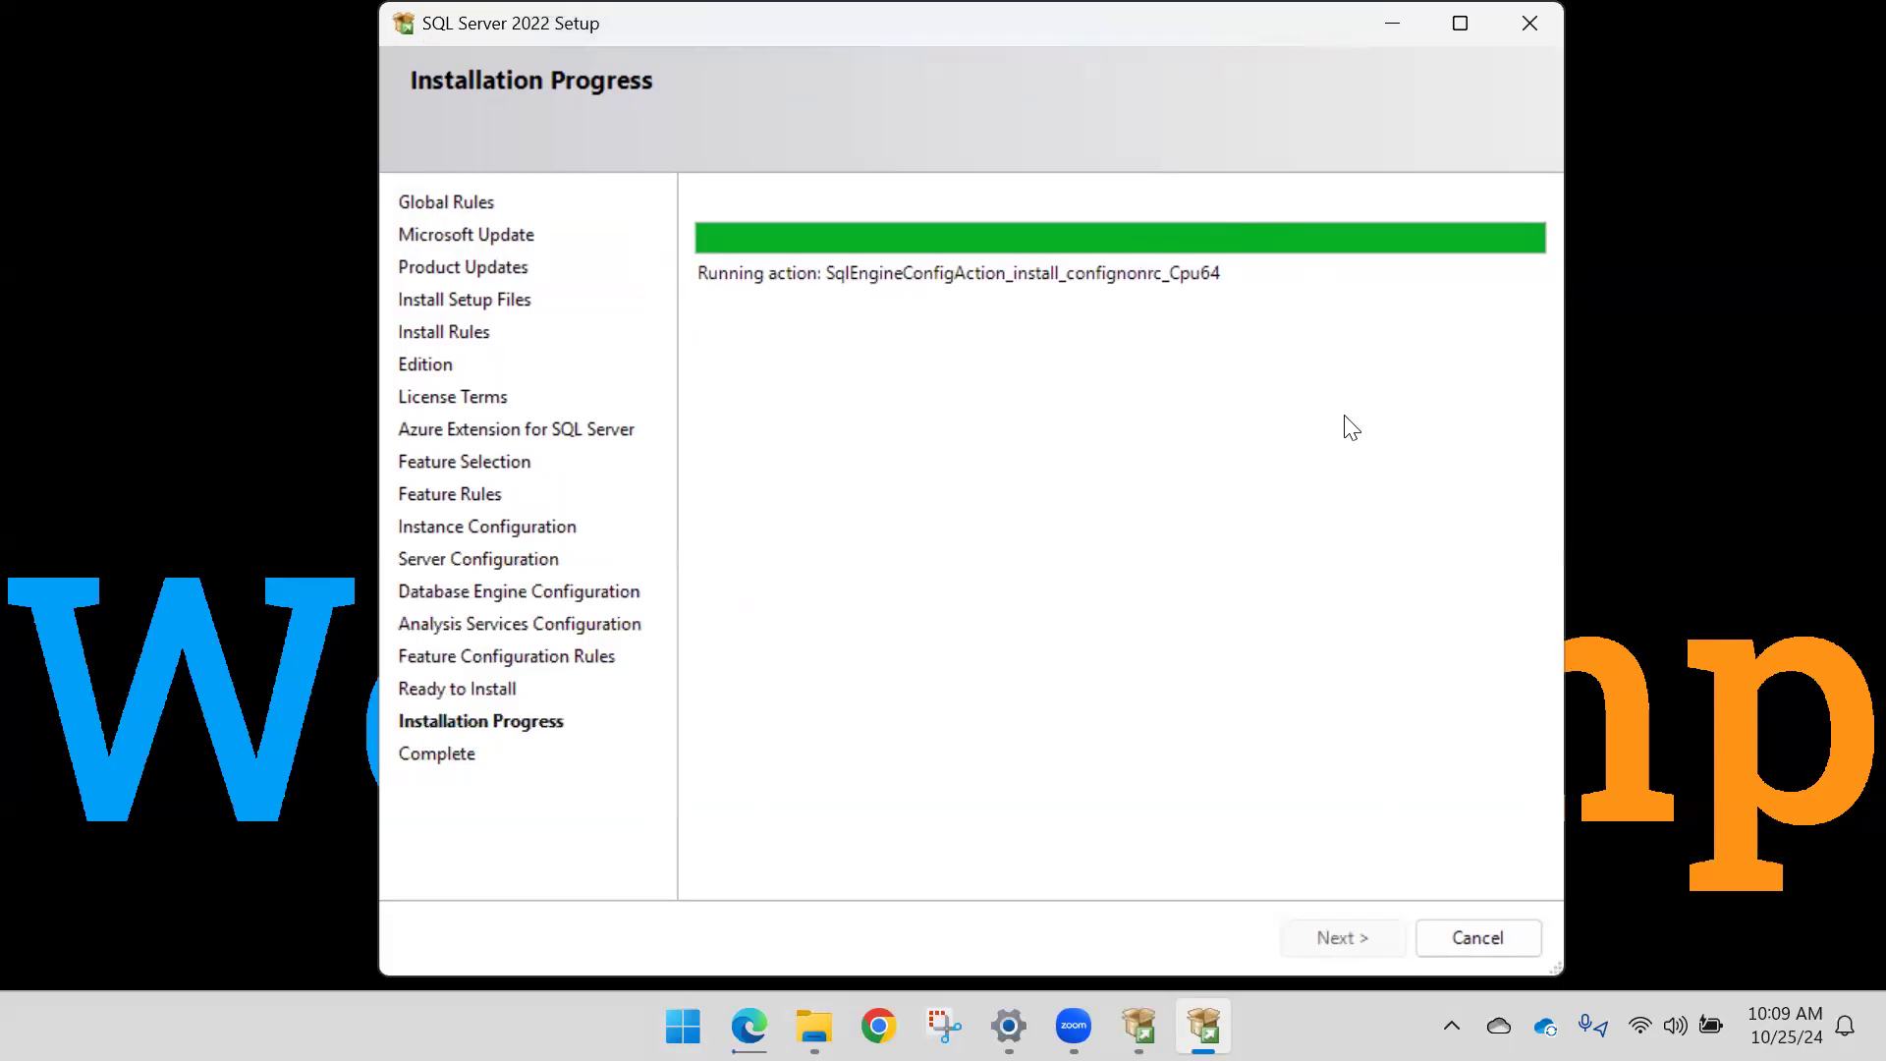
pyautogui.click(1403, 25)
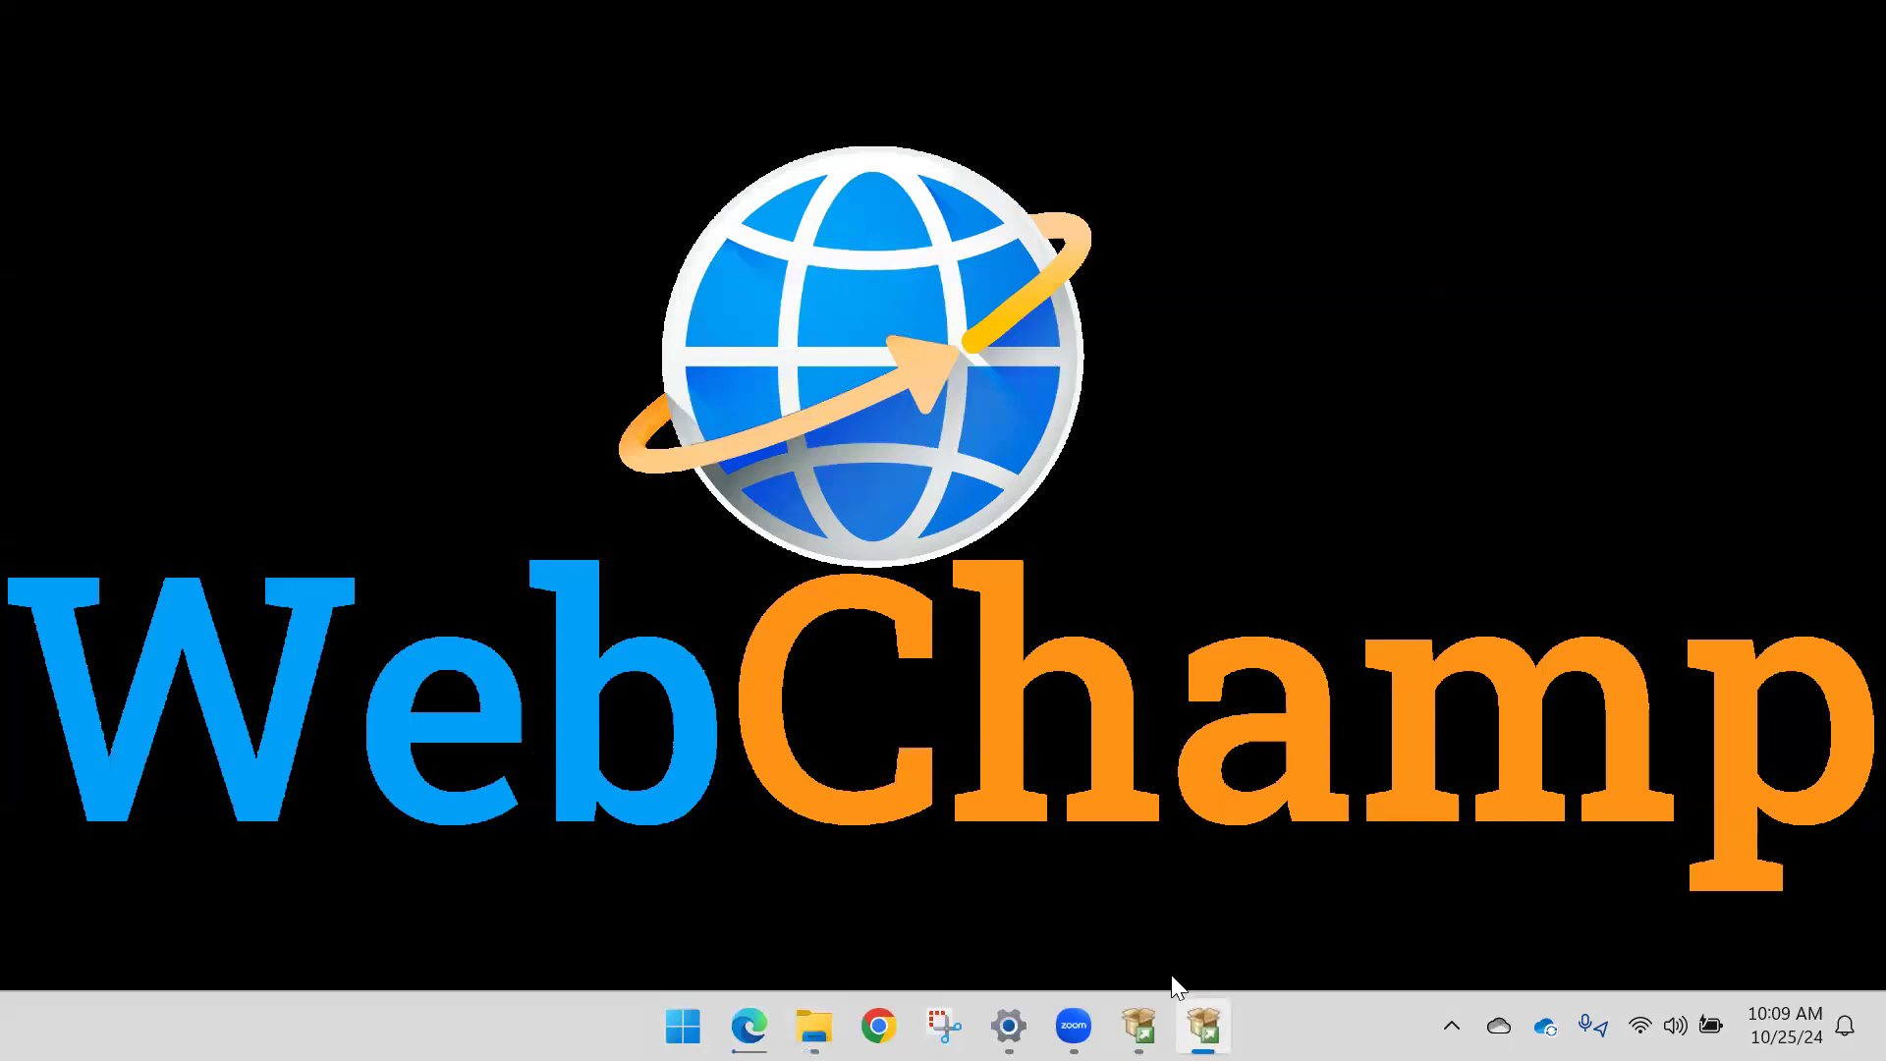
# Step: Bring up SQL Server Installation Center and check the SQL Server 2022 Setup progress over it, minimizing the setup window
pyautogui.moveTo(1138, 1025)
pyautogui.click(1177, 923)
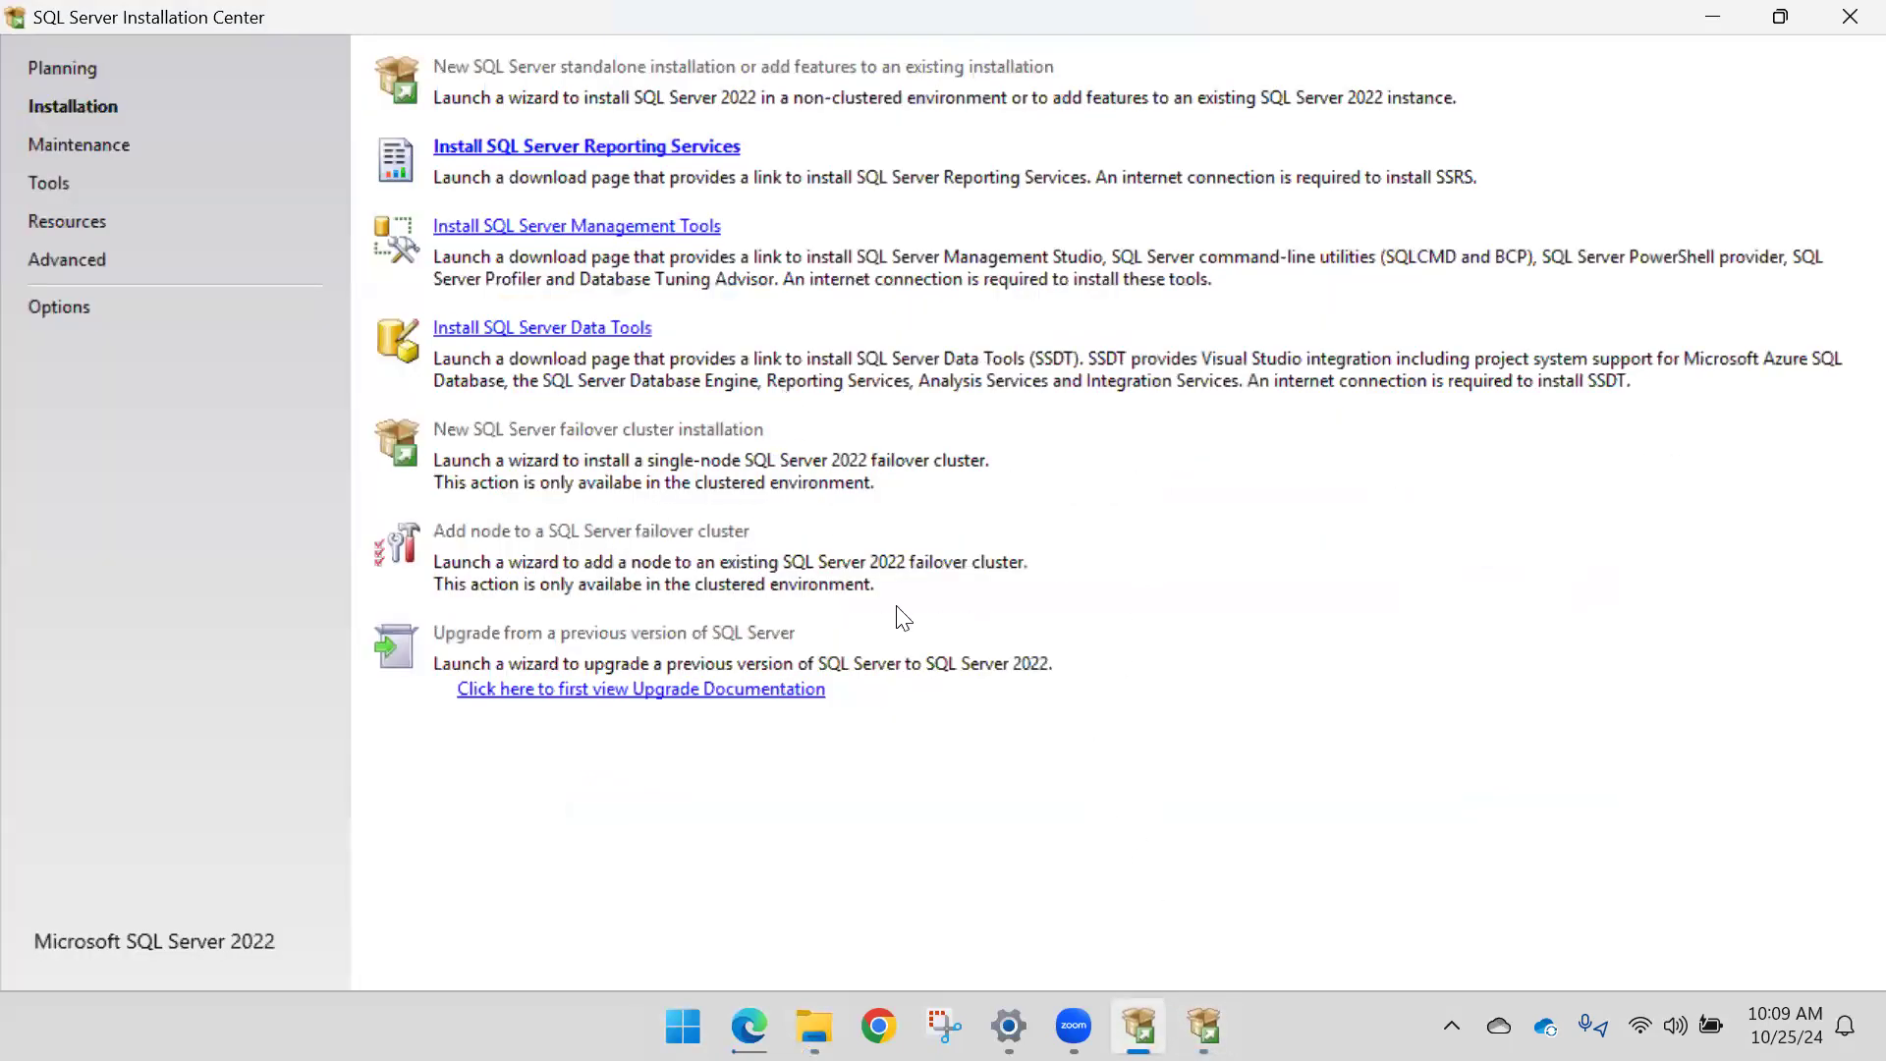
pyautogui.click(1204, 1016)
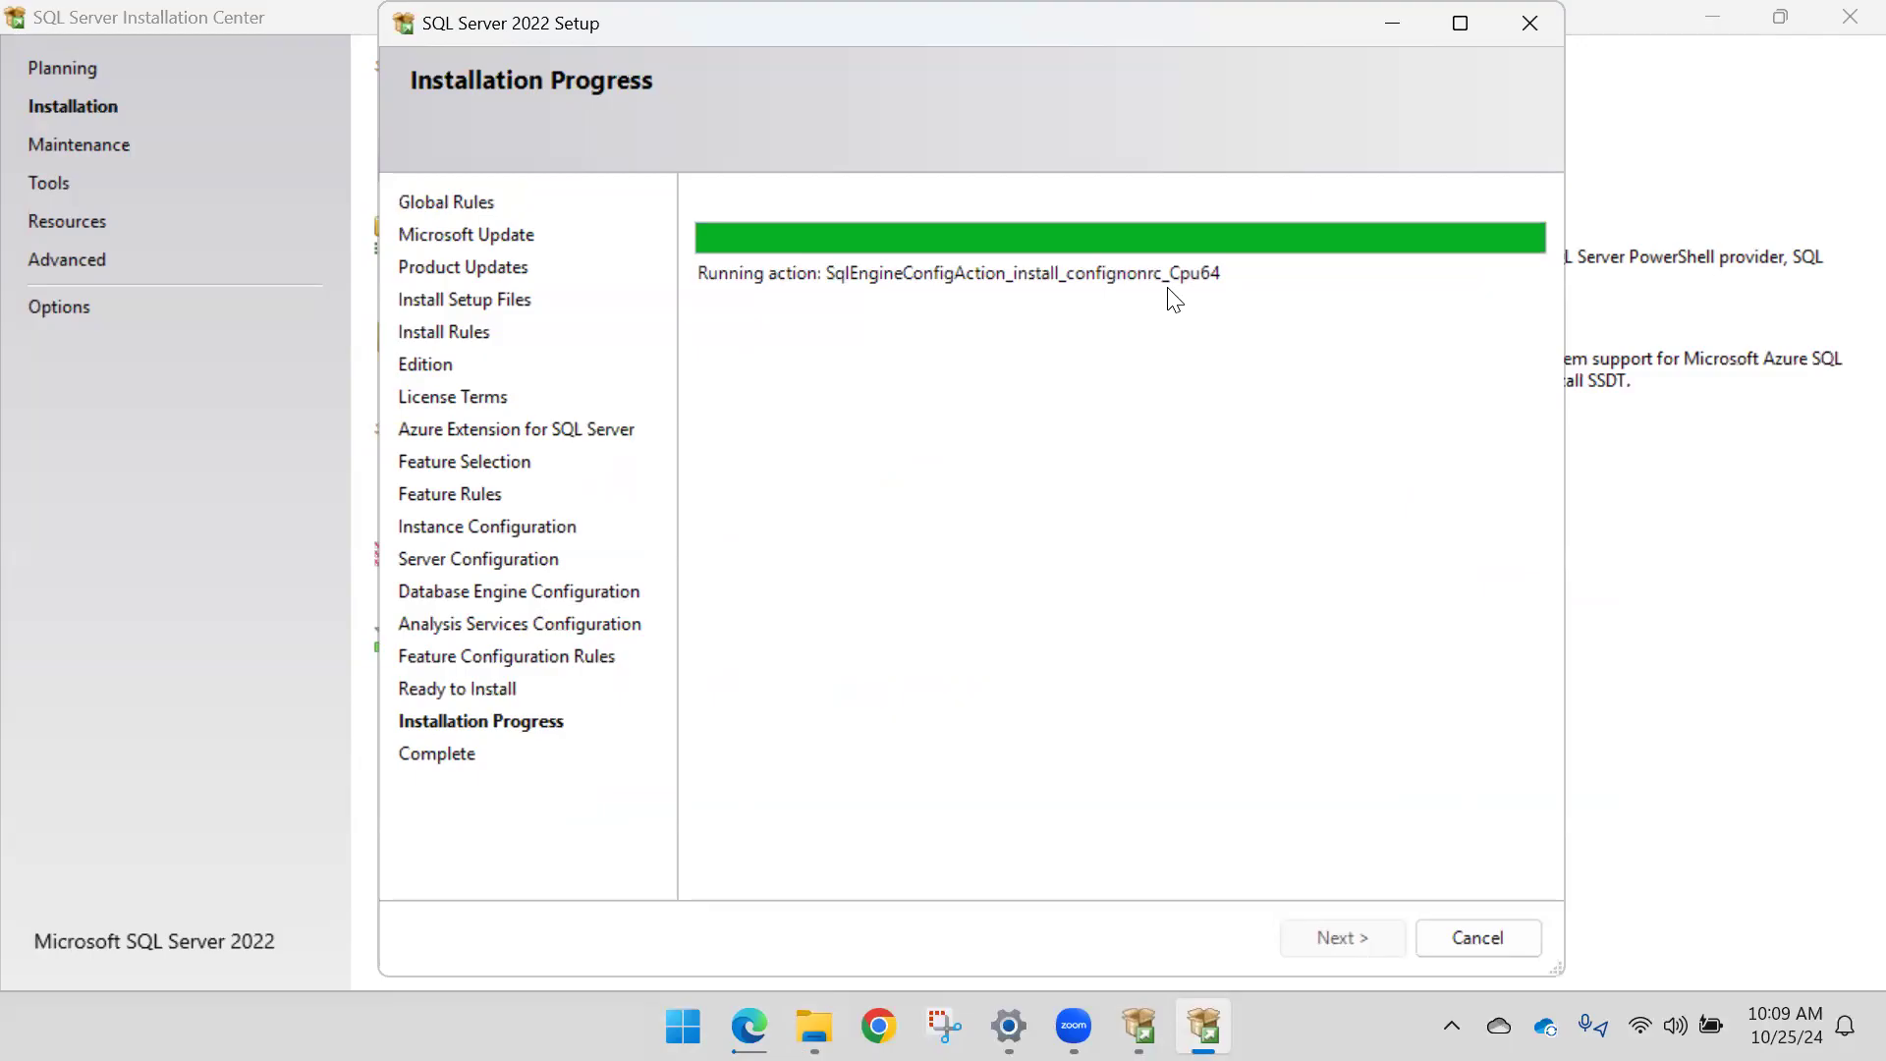
pyautogui.click(1389, 23)
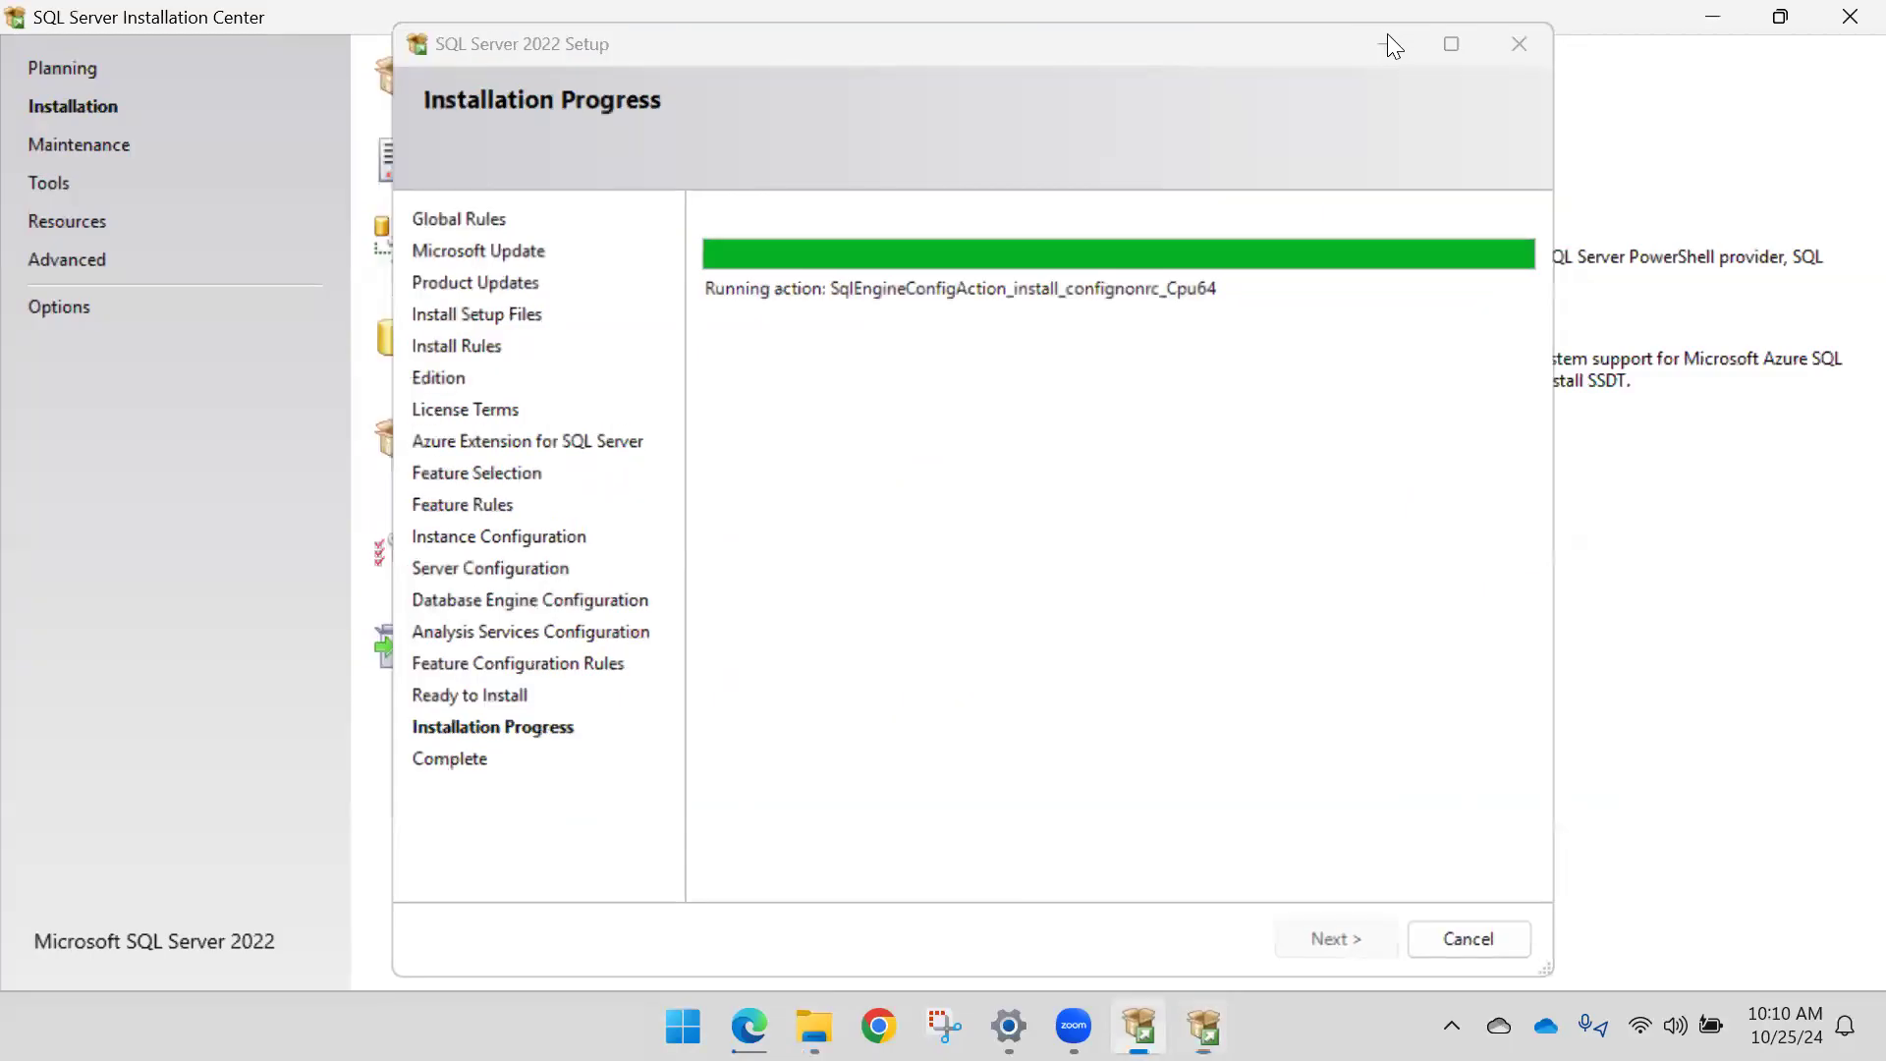
# Step: Minimize SQL Server Installation Center and check the browser's recent downloads list, minimizing the browser as well
pyautogui.click(1712, 22)
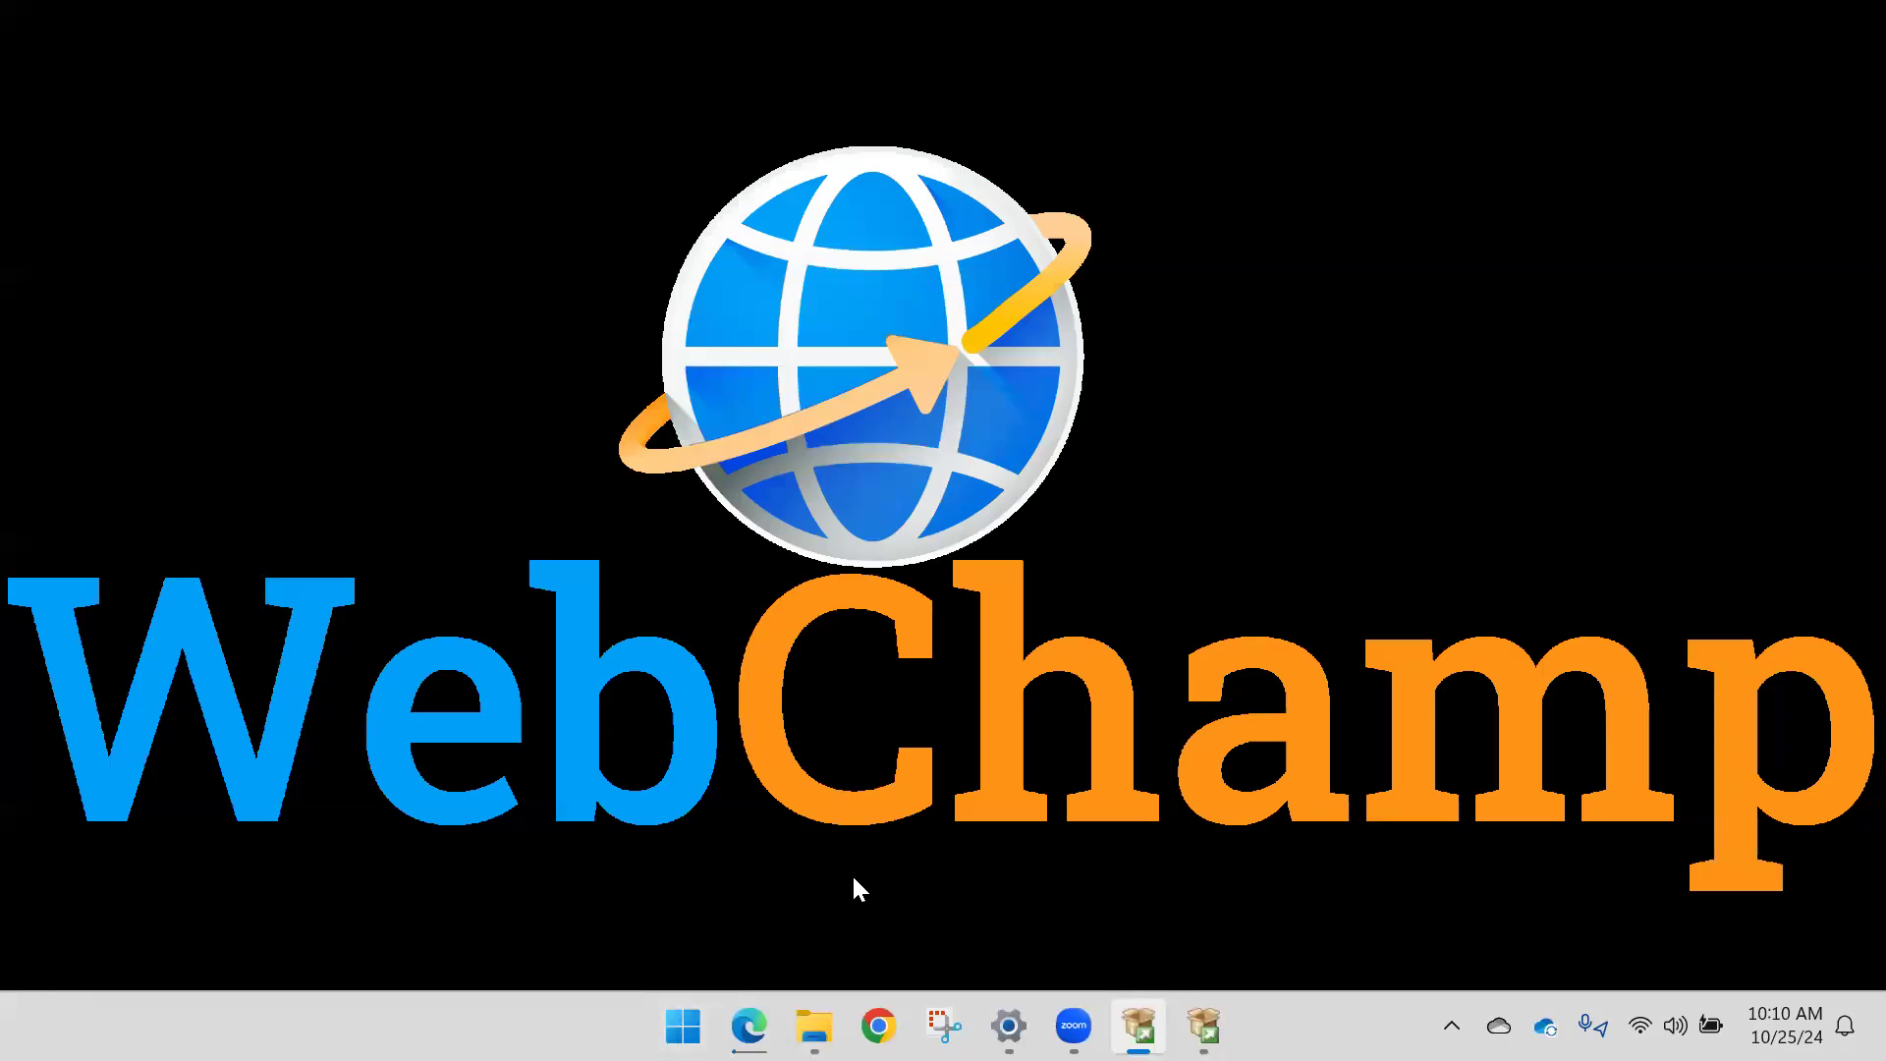
pyautogui.click(748, 1025)
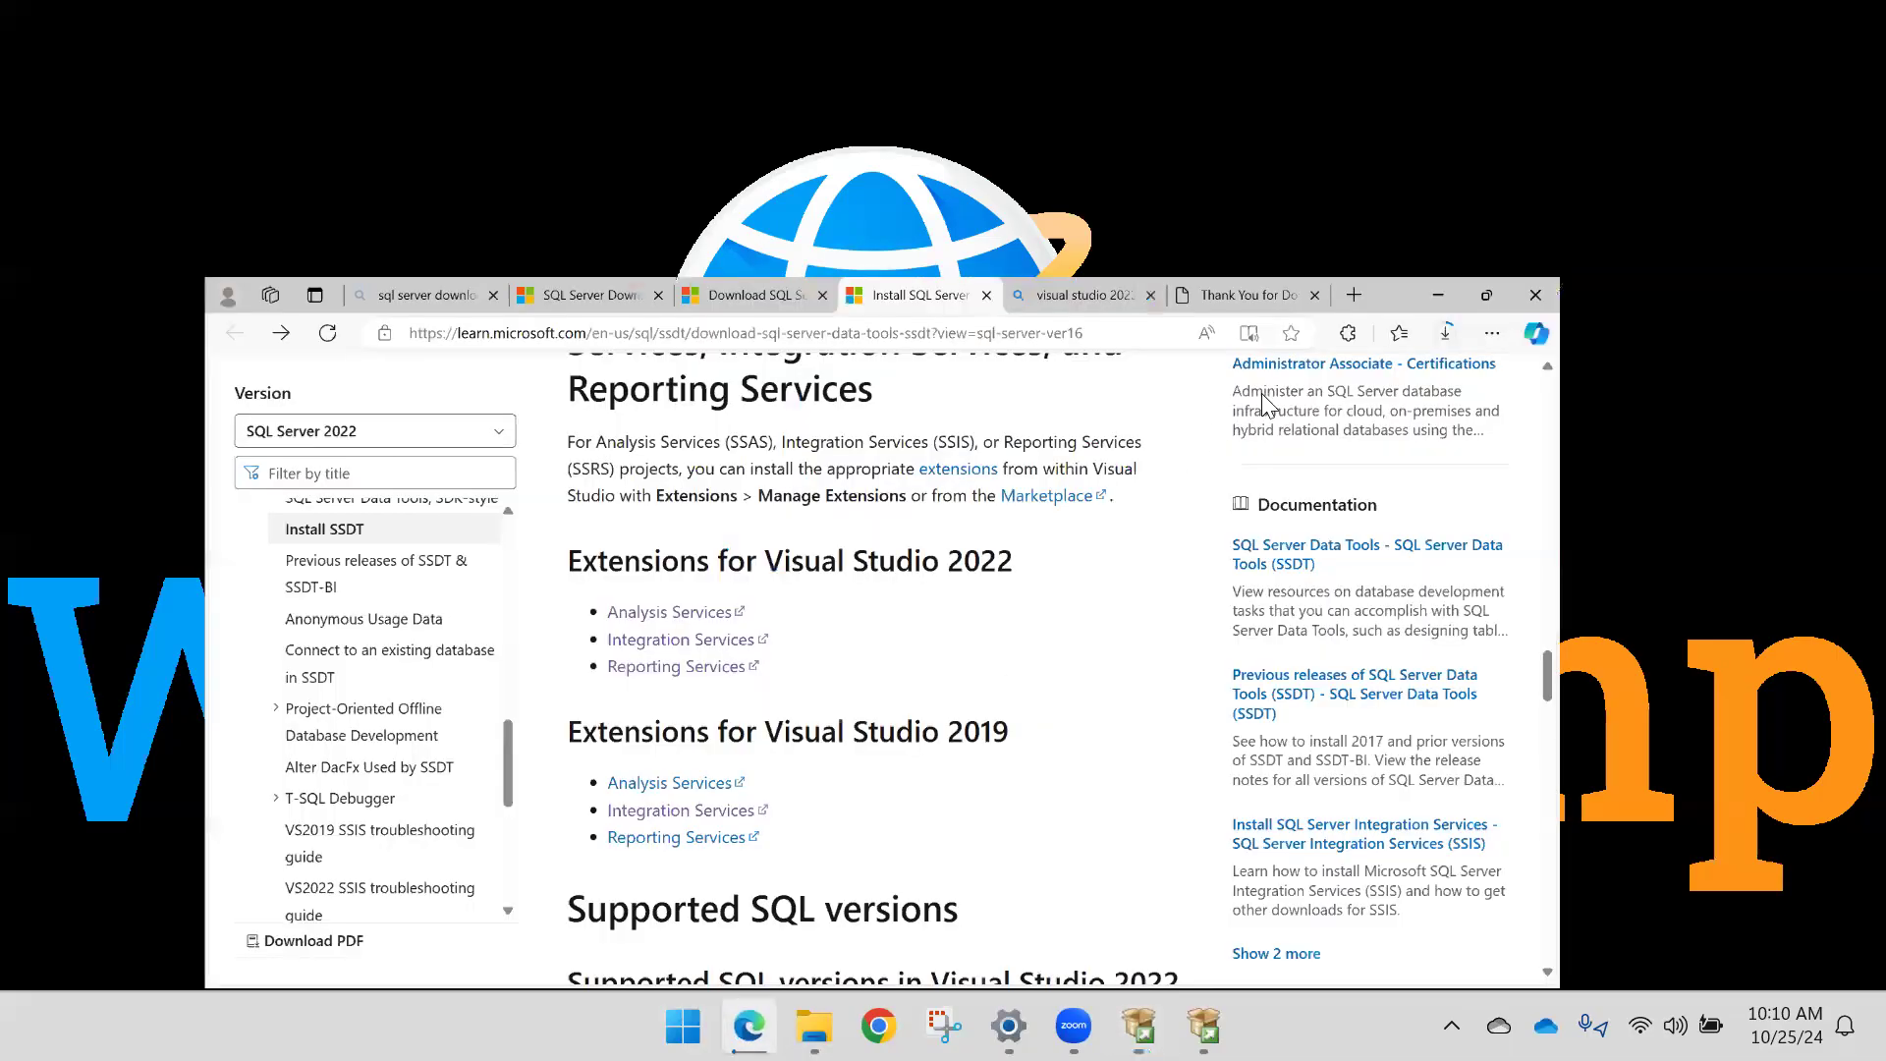
pyautogui.click(1726, 77)
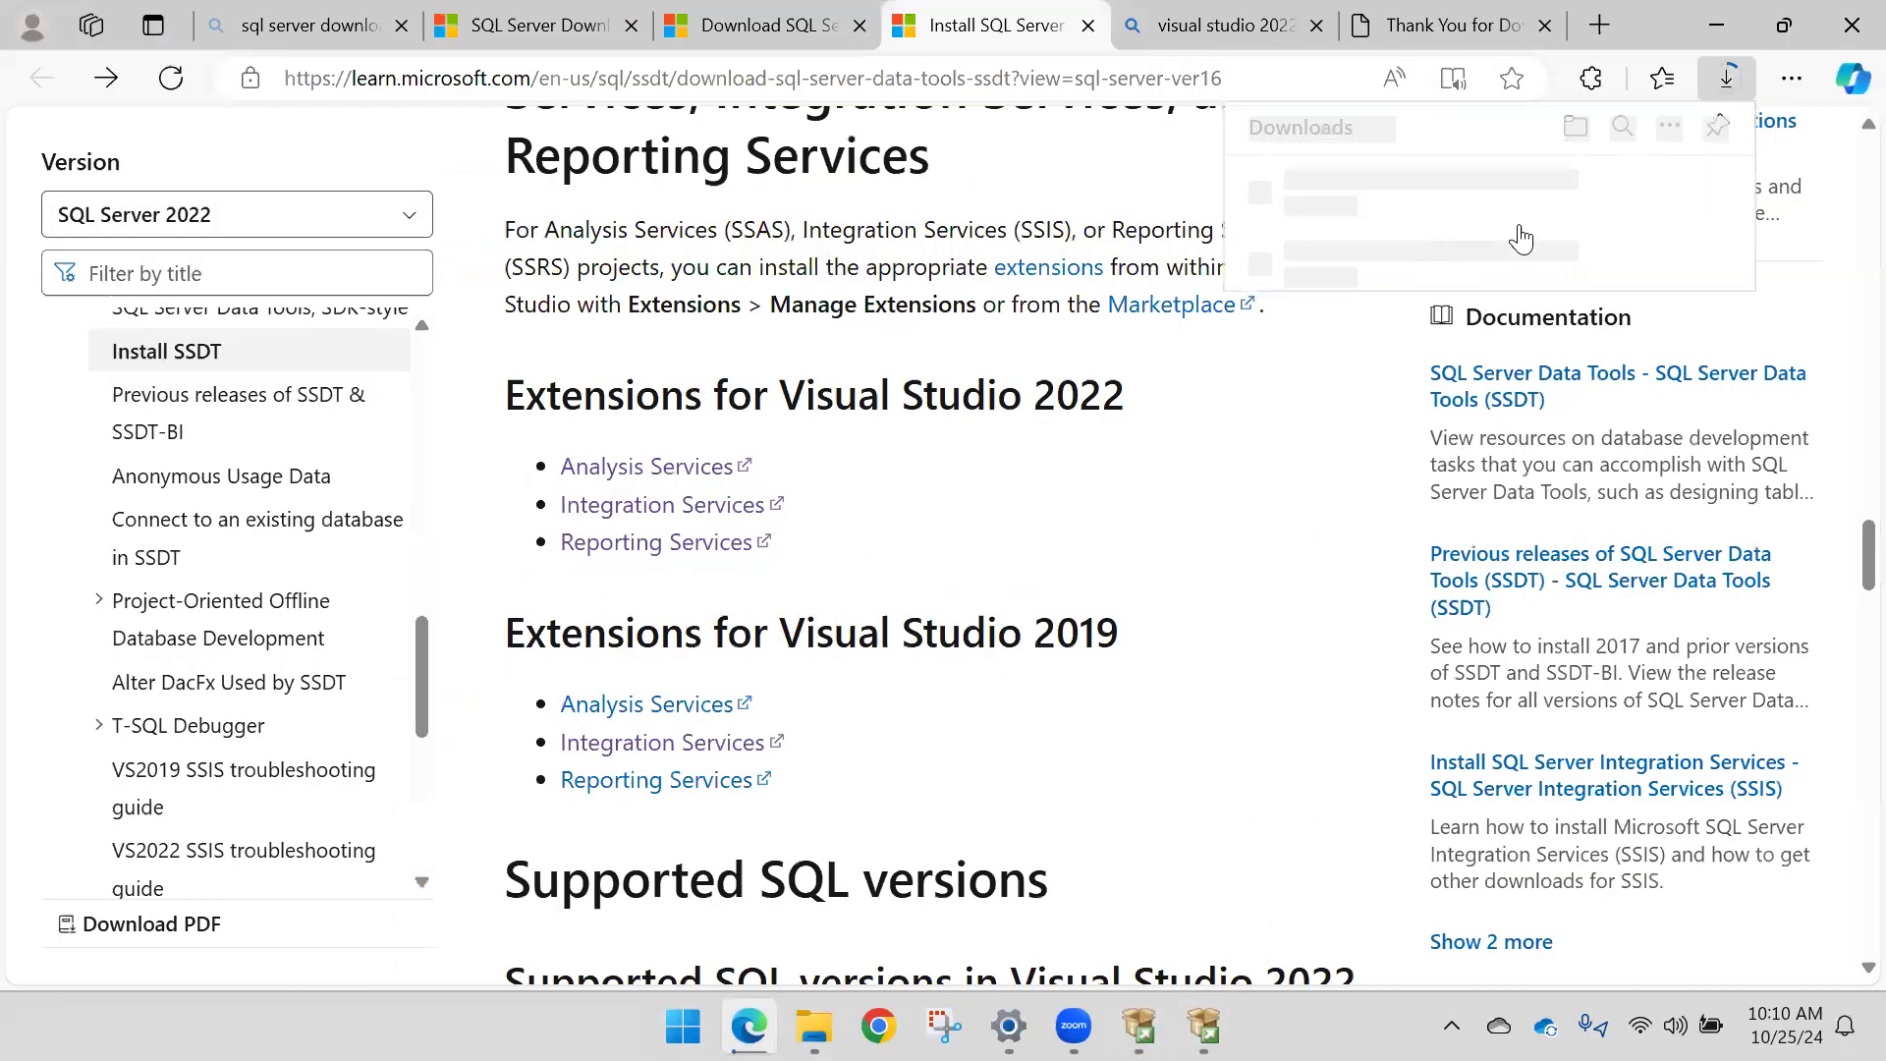
pyautogui.click(1682, 196)
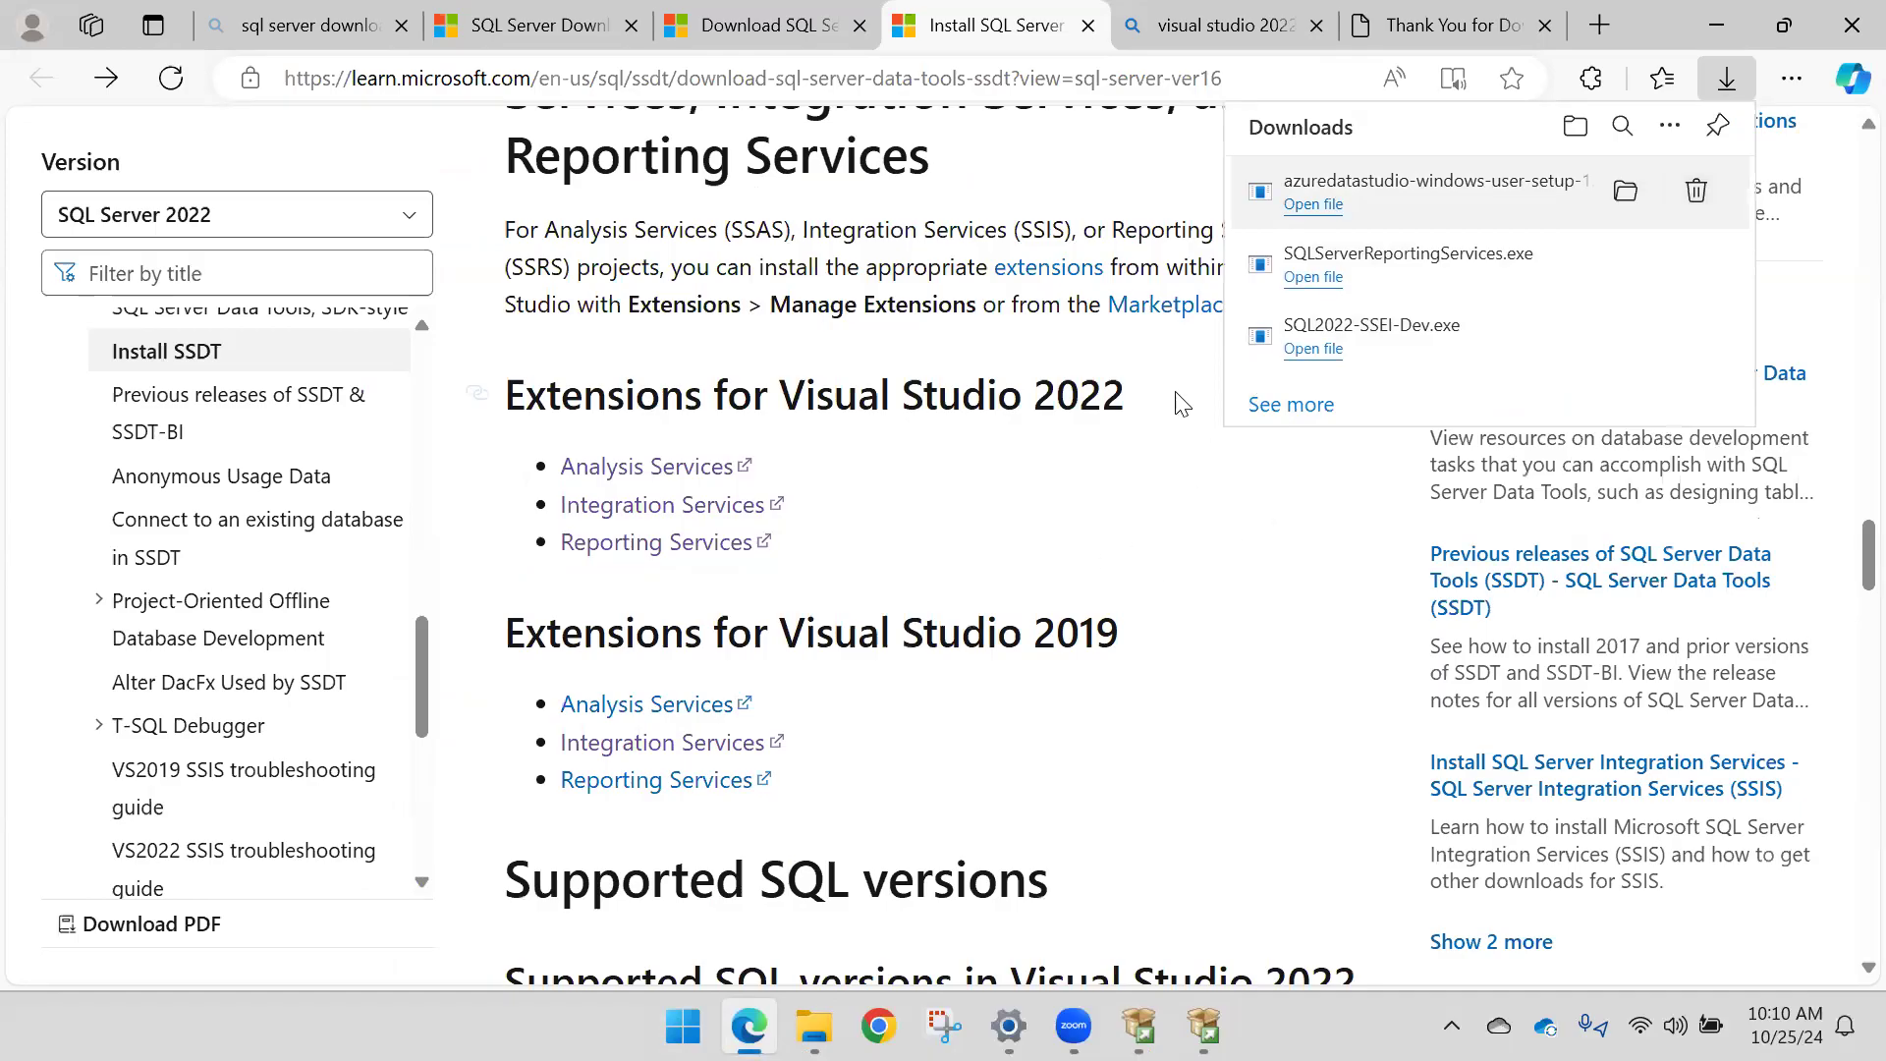
pyautogui.click(744, 587)
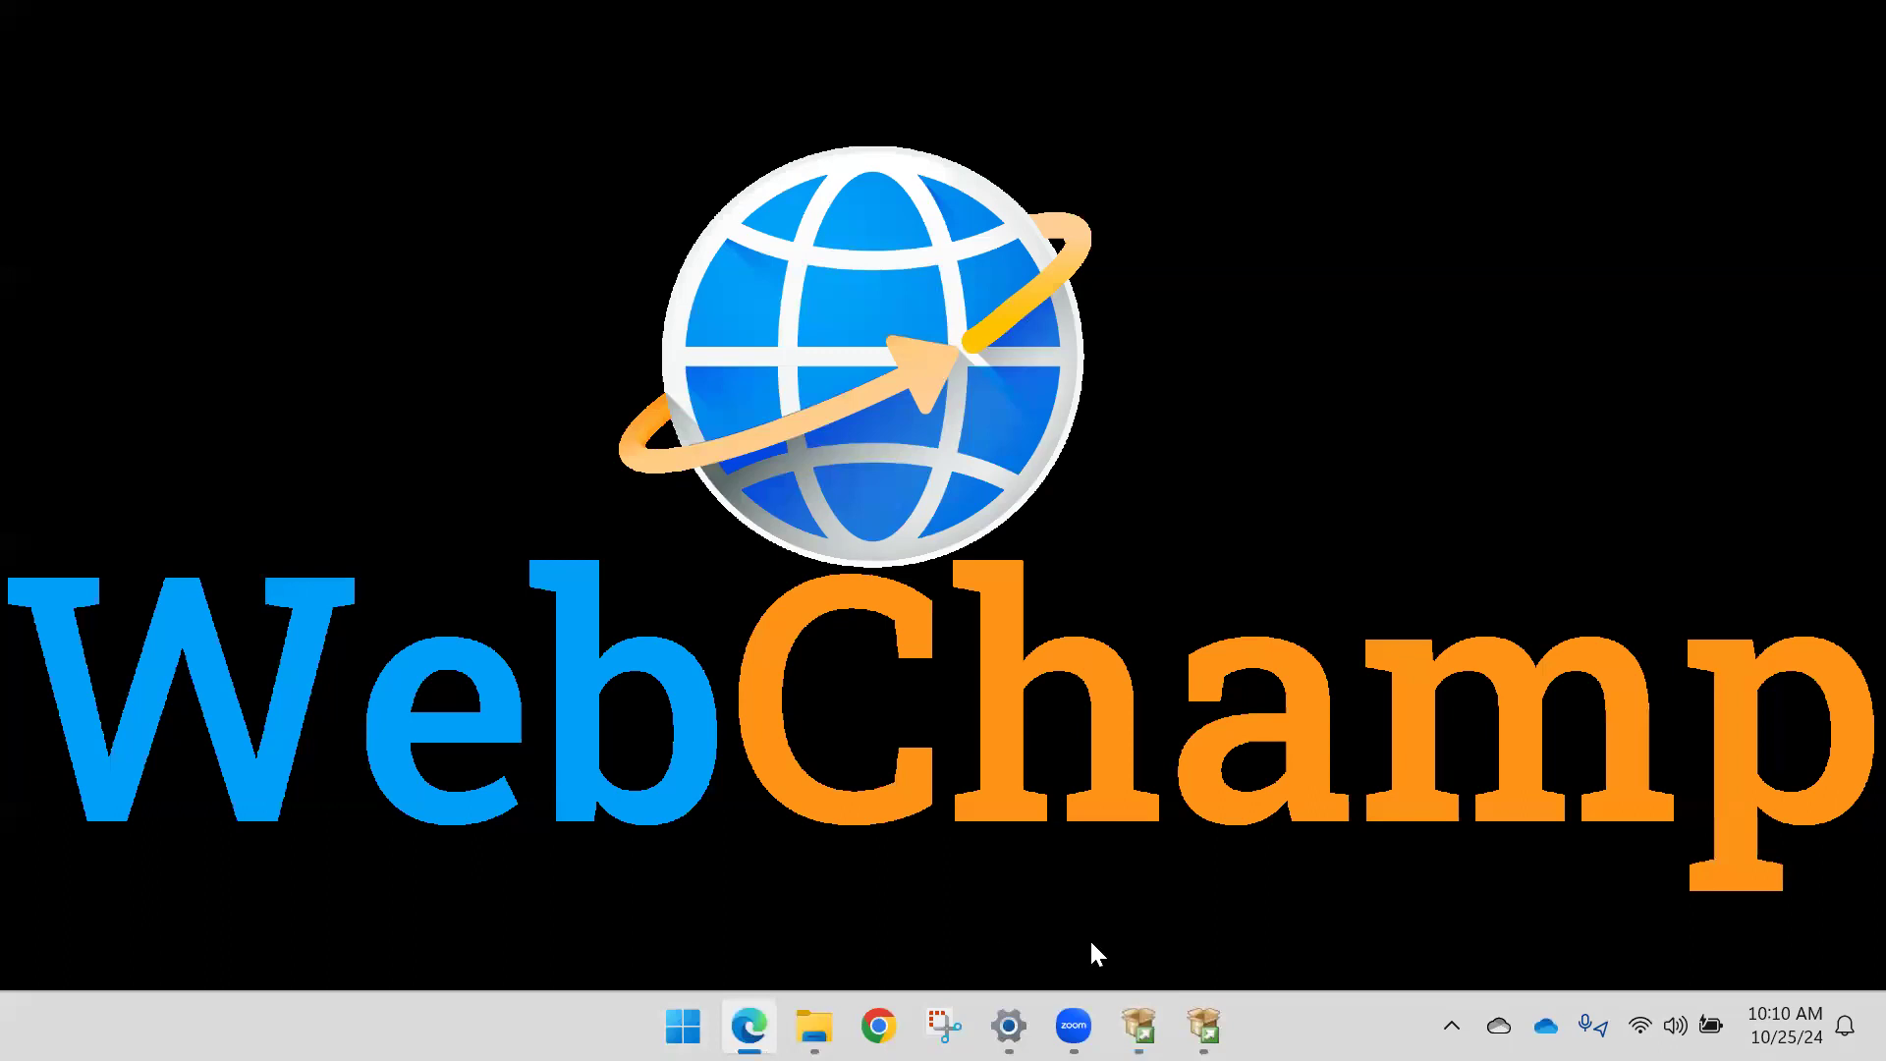
# Step: Check the SQL Server 2022 Setup window until installation completes, and close it together with SQL Server Installation Center
pyautogui.click(1204, 1025)
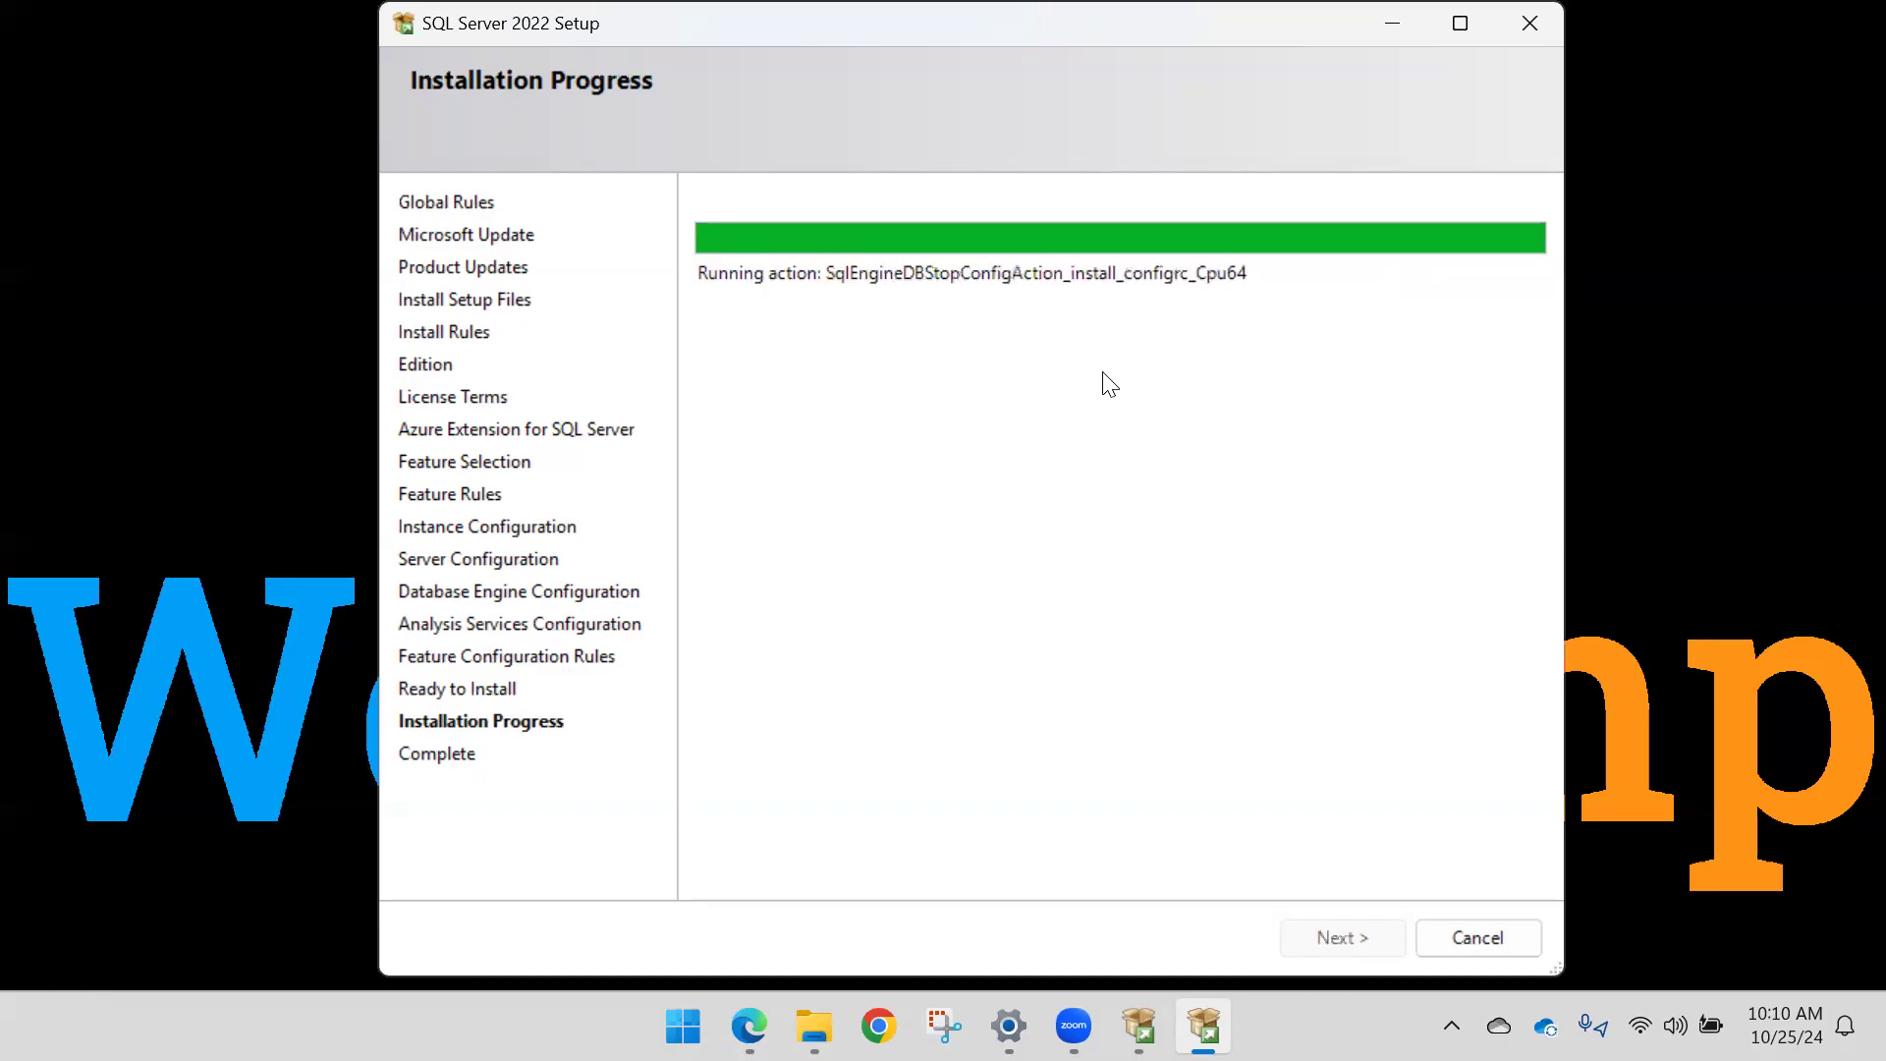
pyautogui.click(1399, 18)
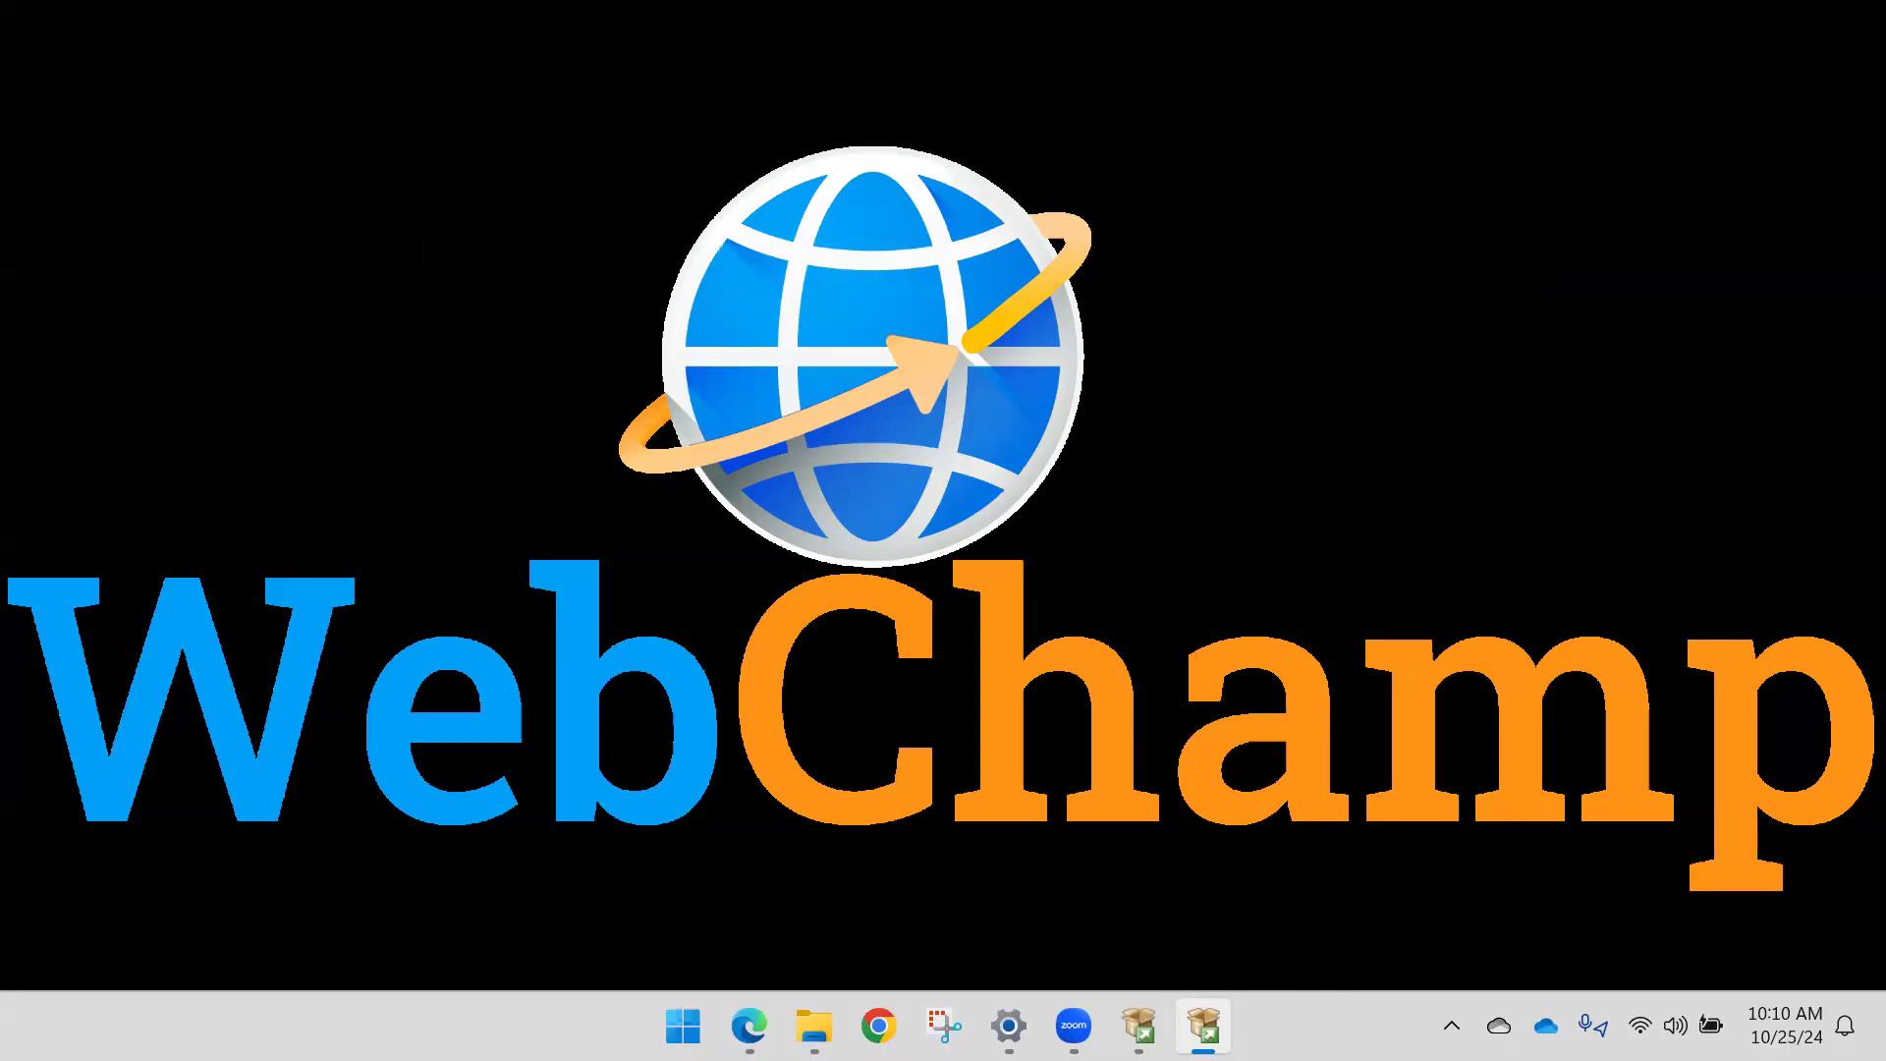
pyautogui.click(1203, 1026)
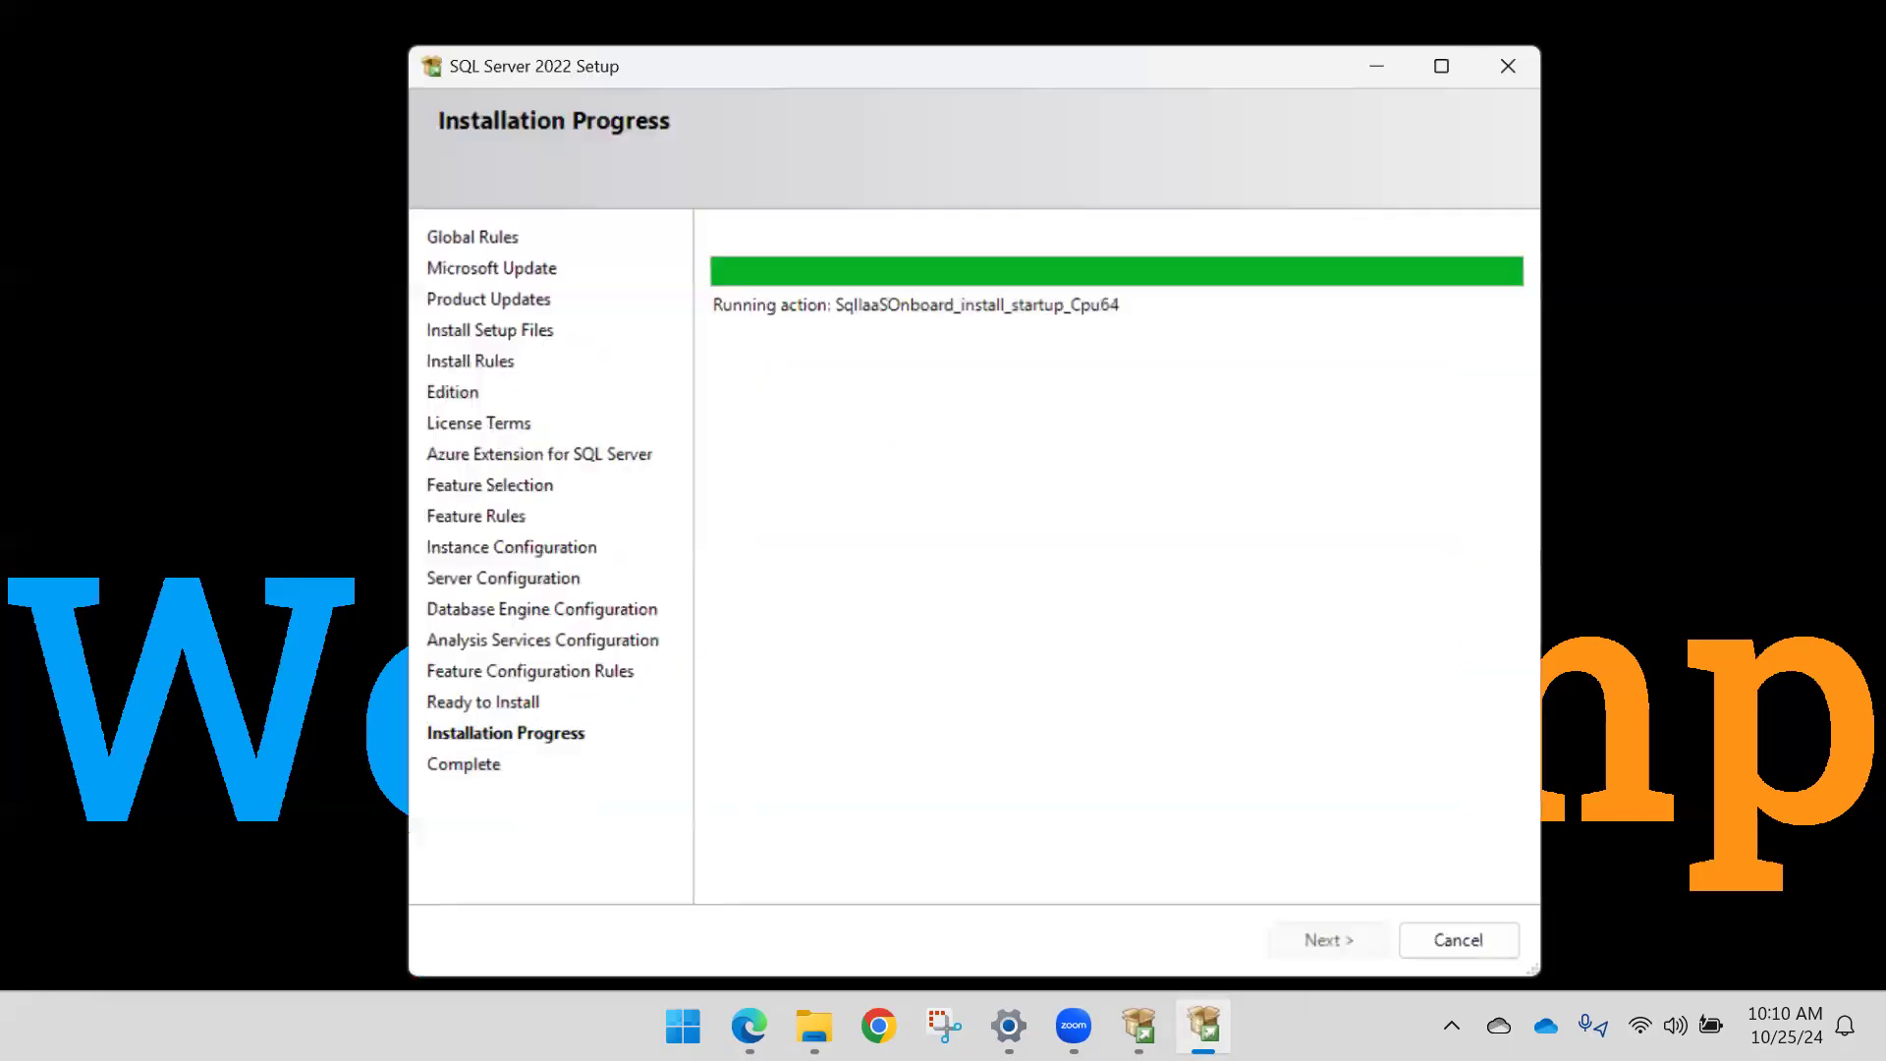
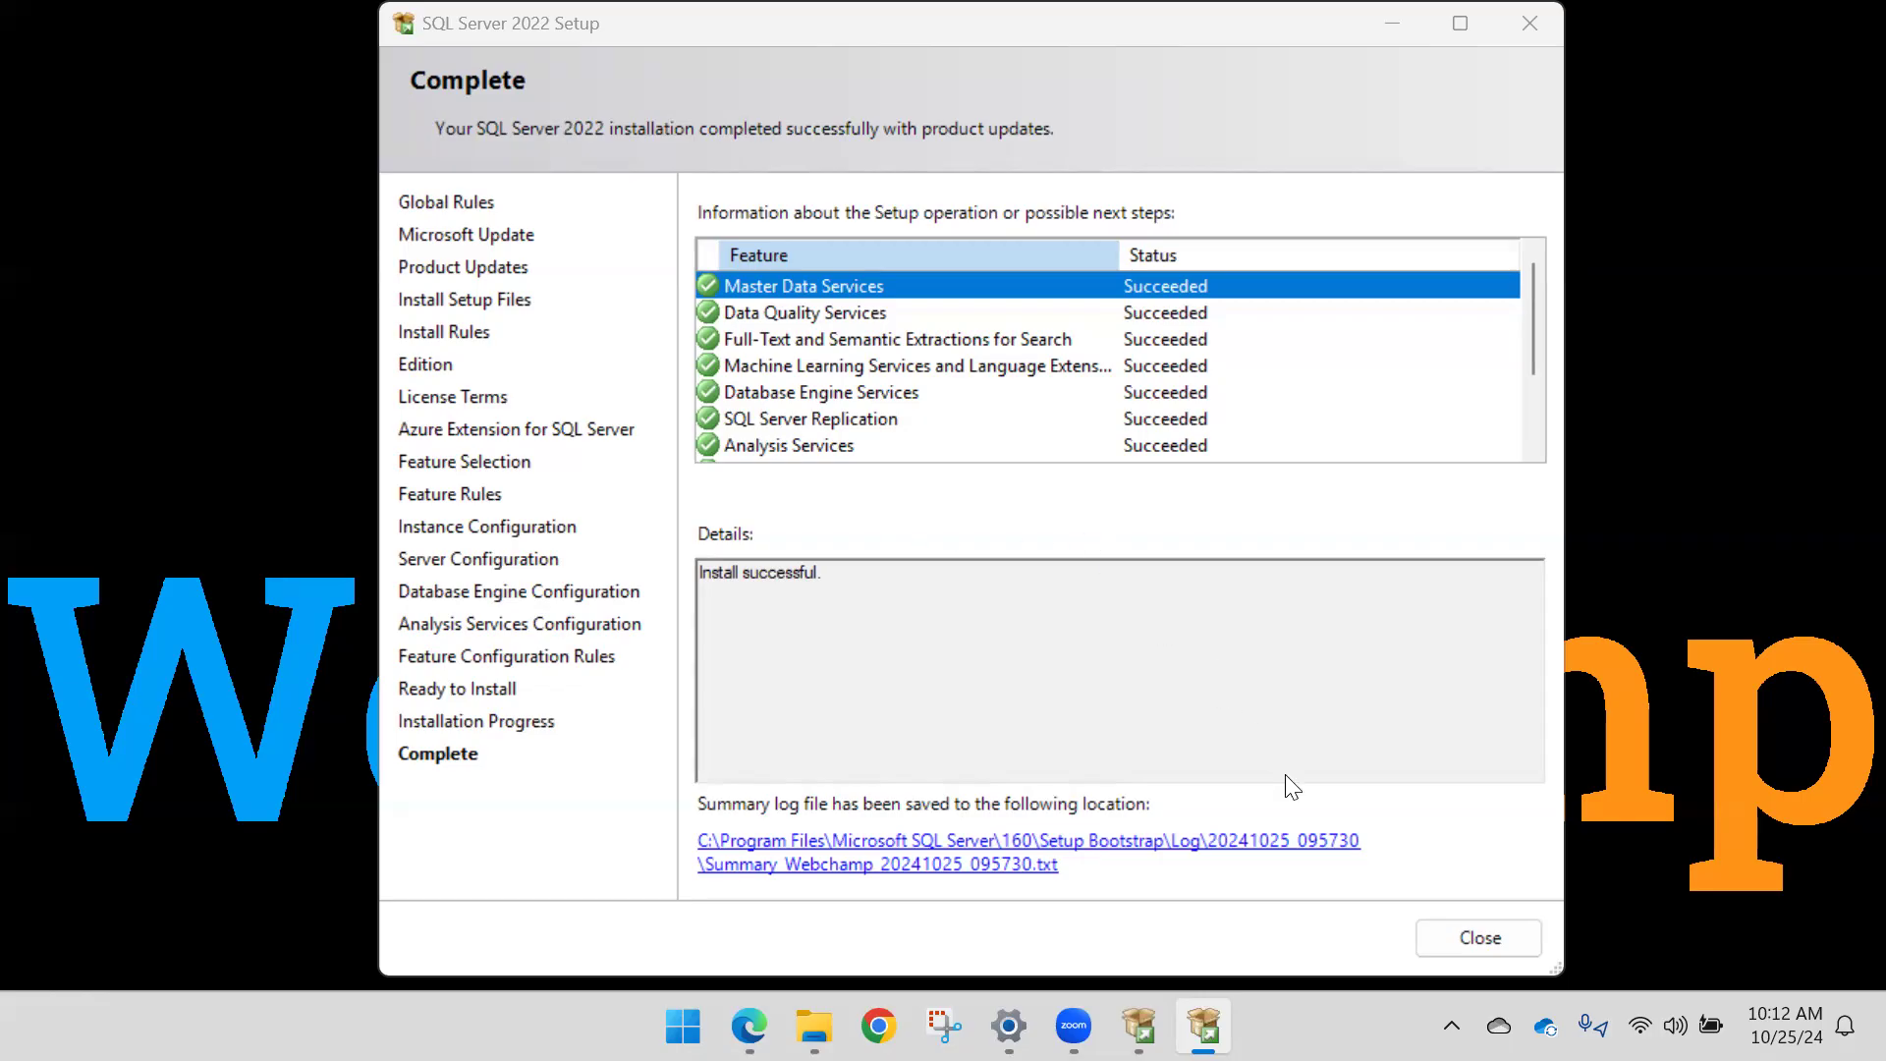
pyautogui.click(1450, 937)
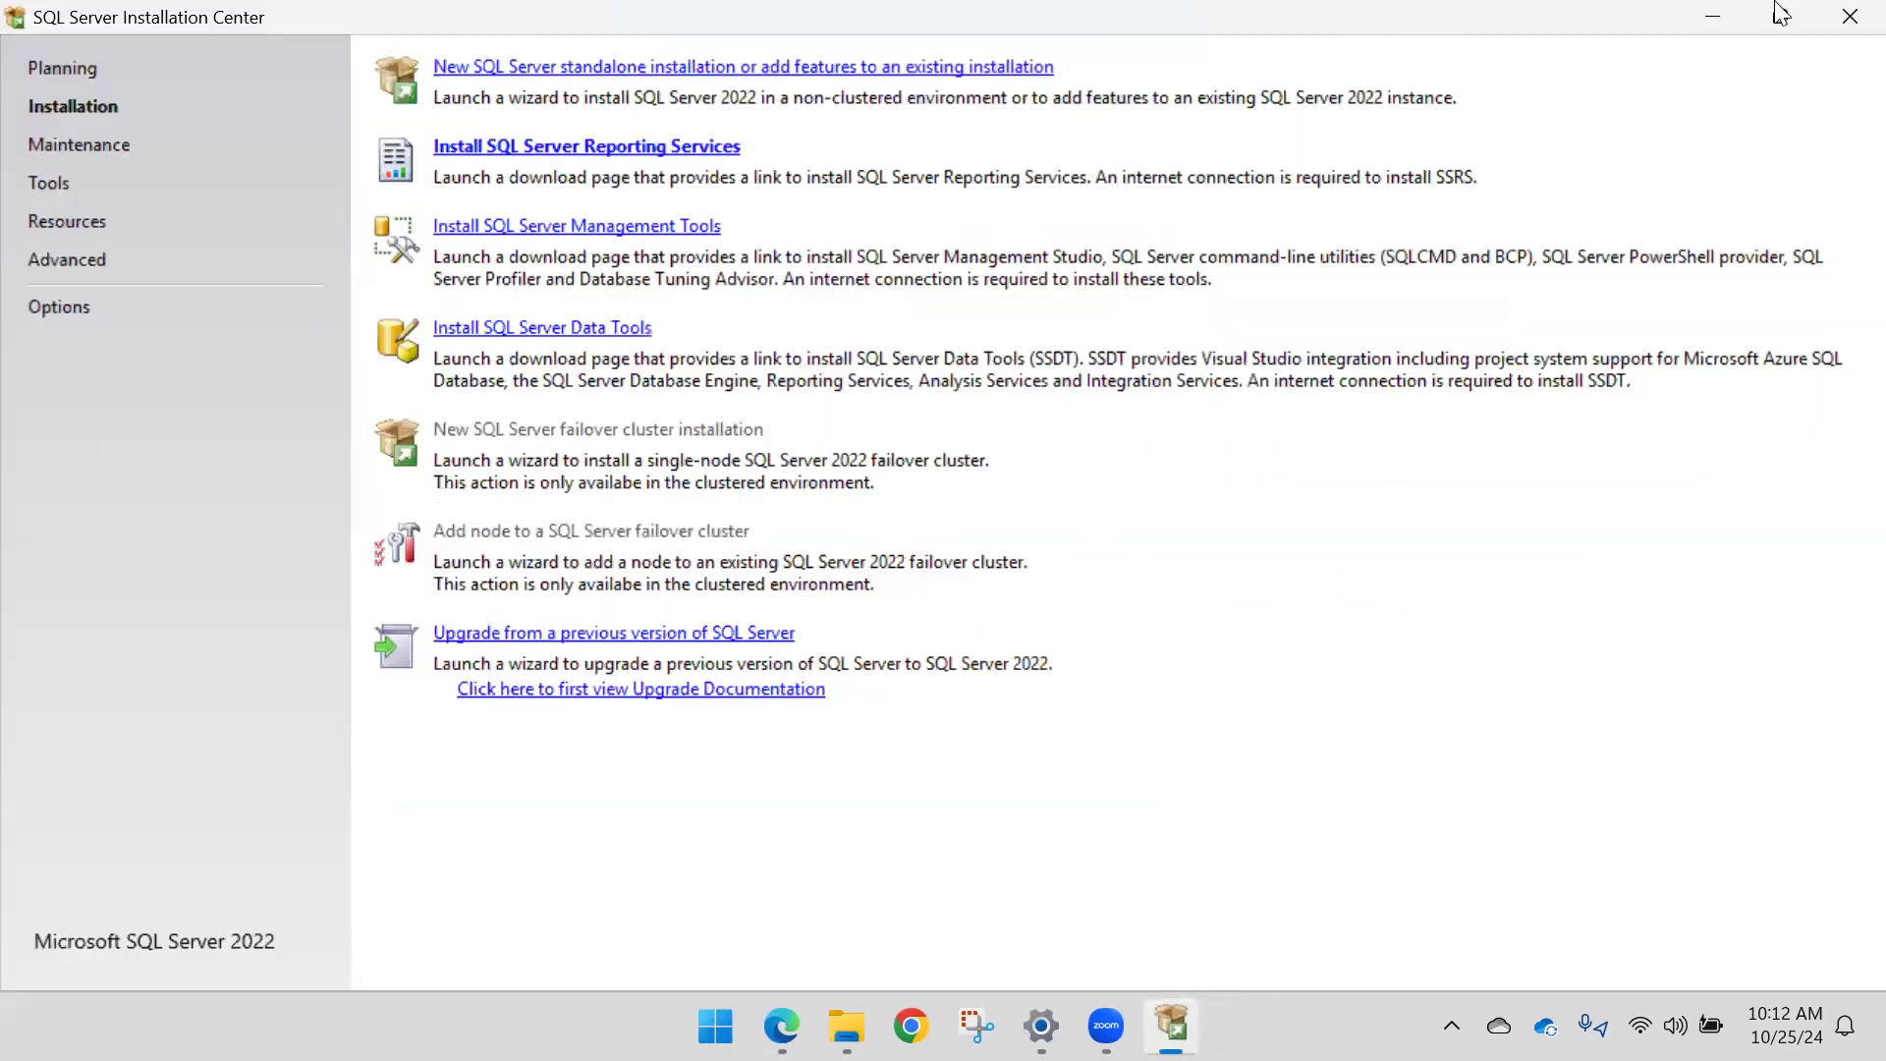
pyautogui.click(1850, 16)
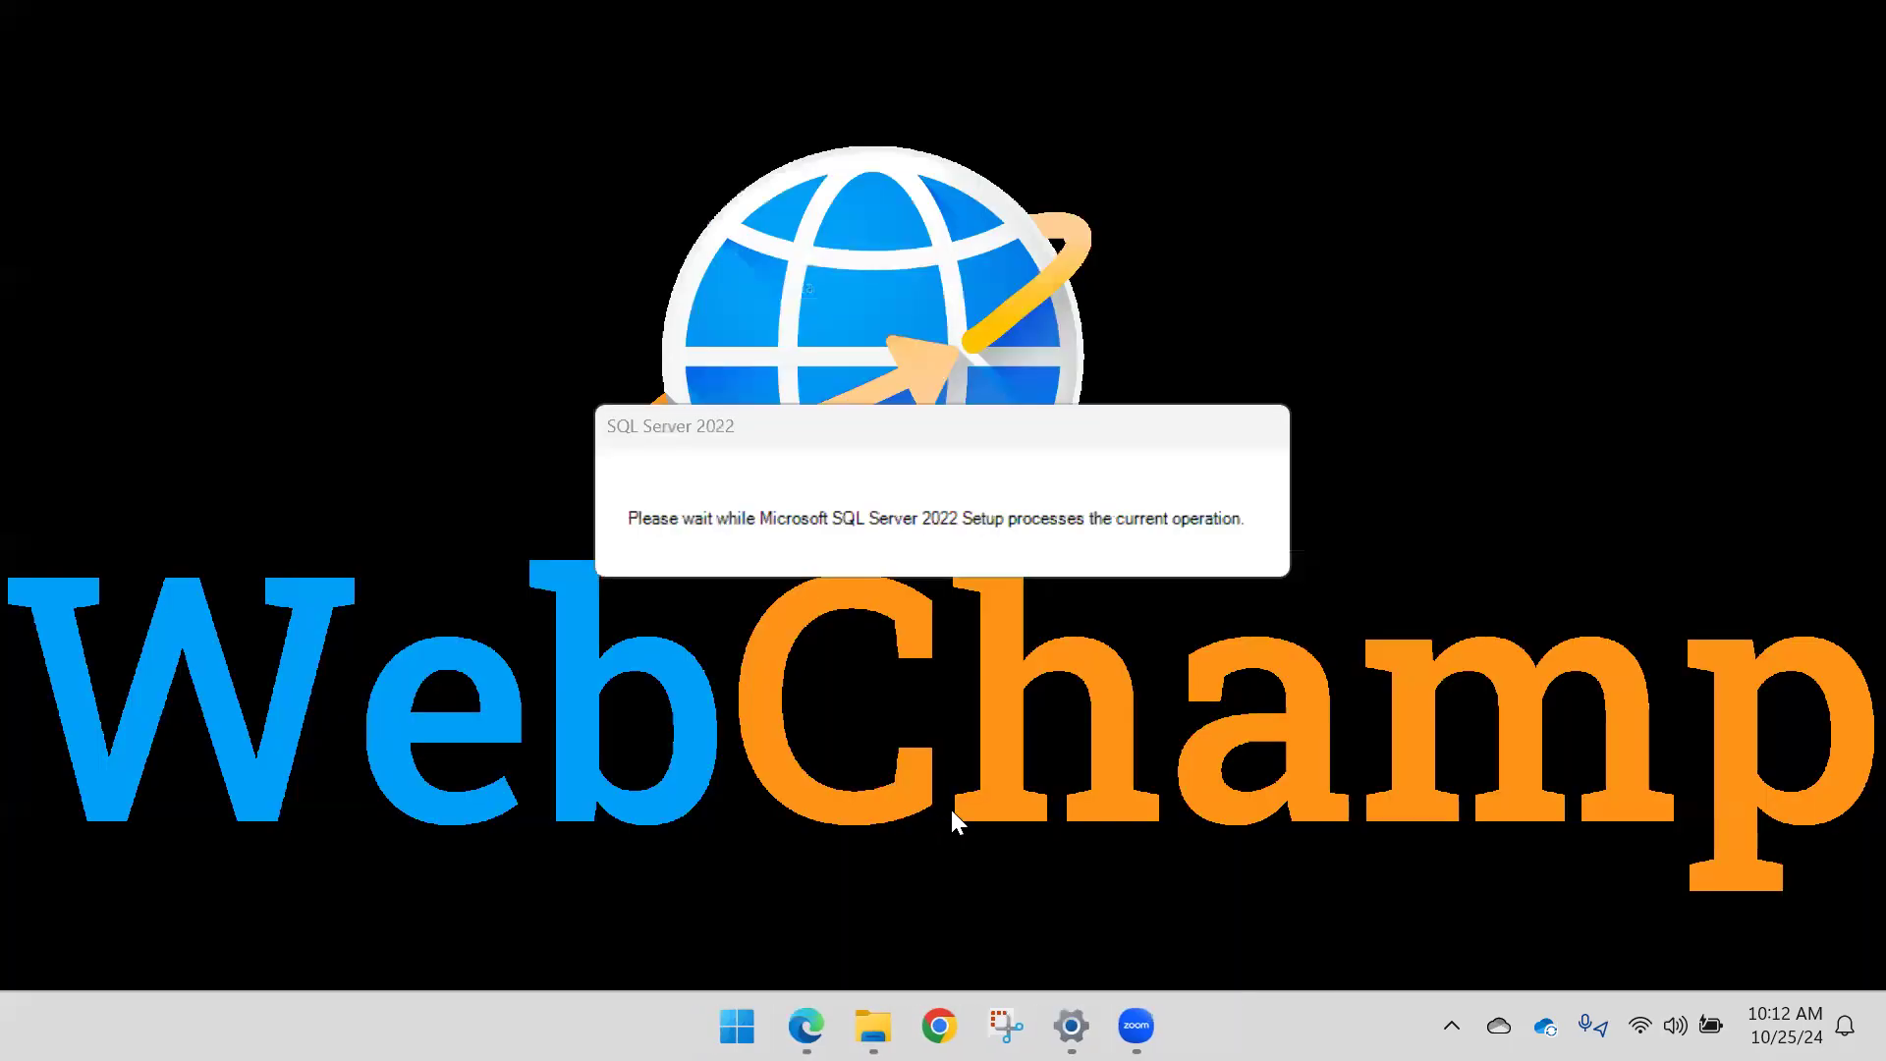
# Step: Search Windows for "SSMS" and launch SQL Server Management Studio
pyautogui.press('super')
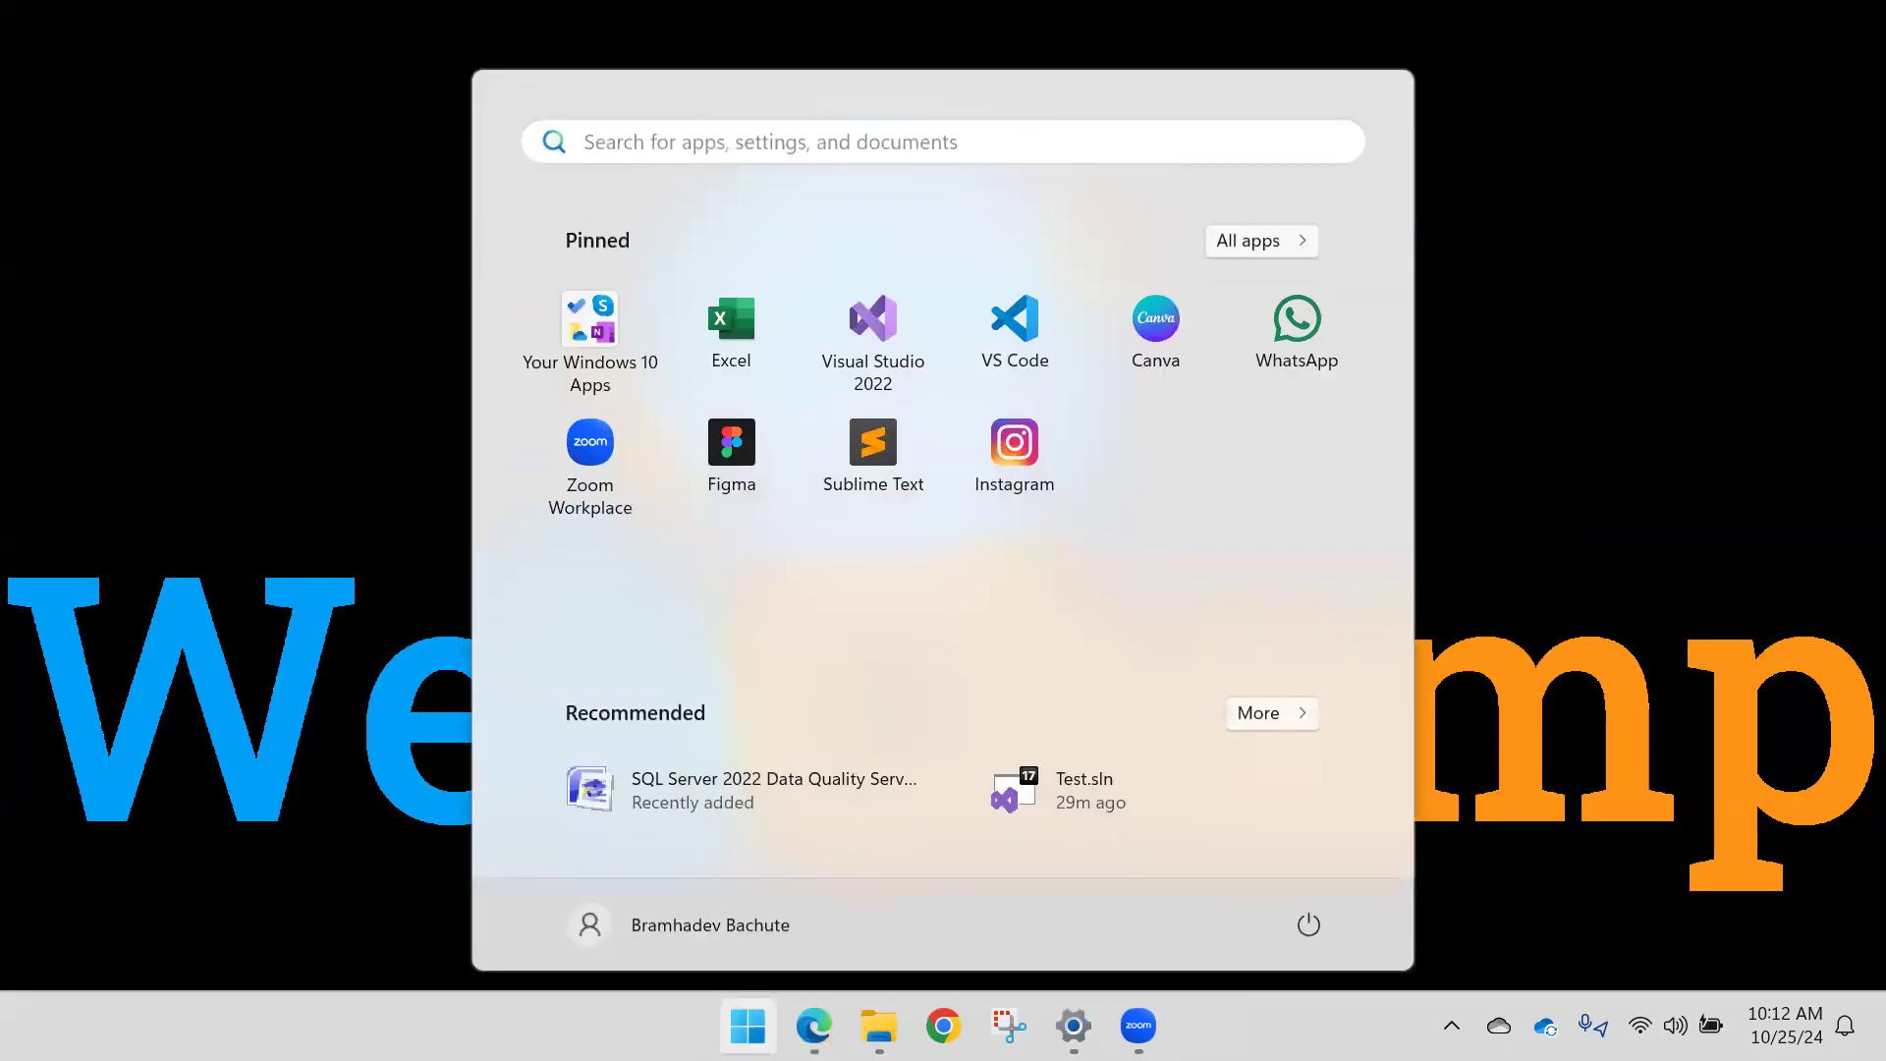
pyautogui.write('SSMS')
pyautogui.press('Return')
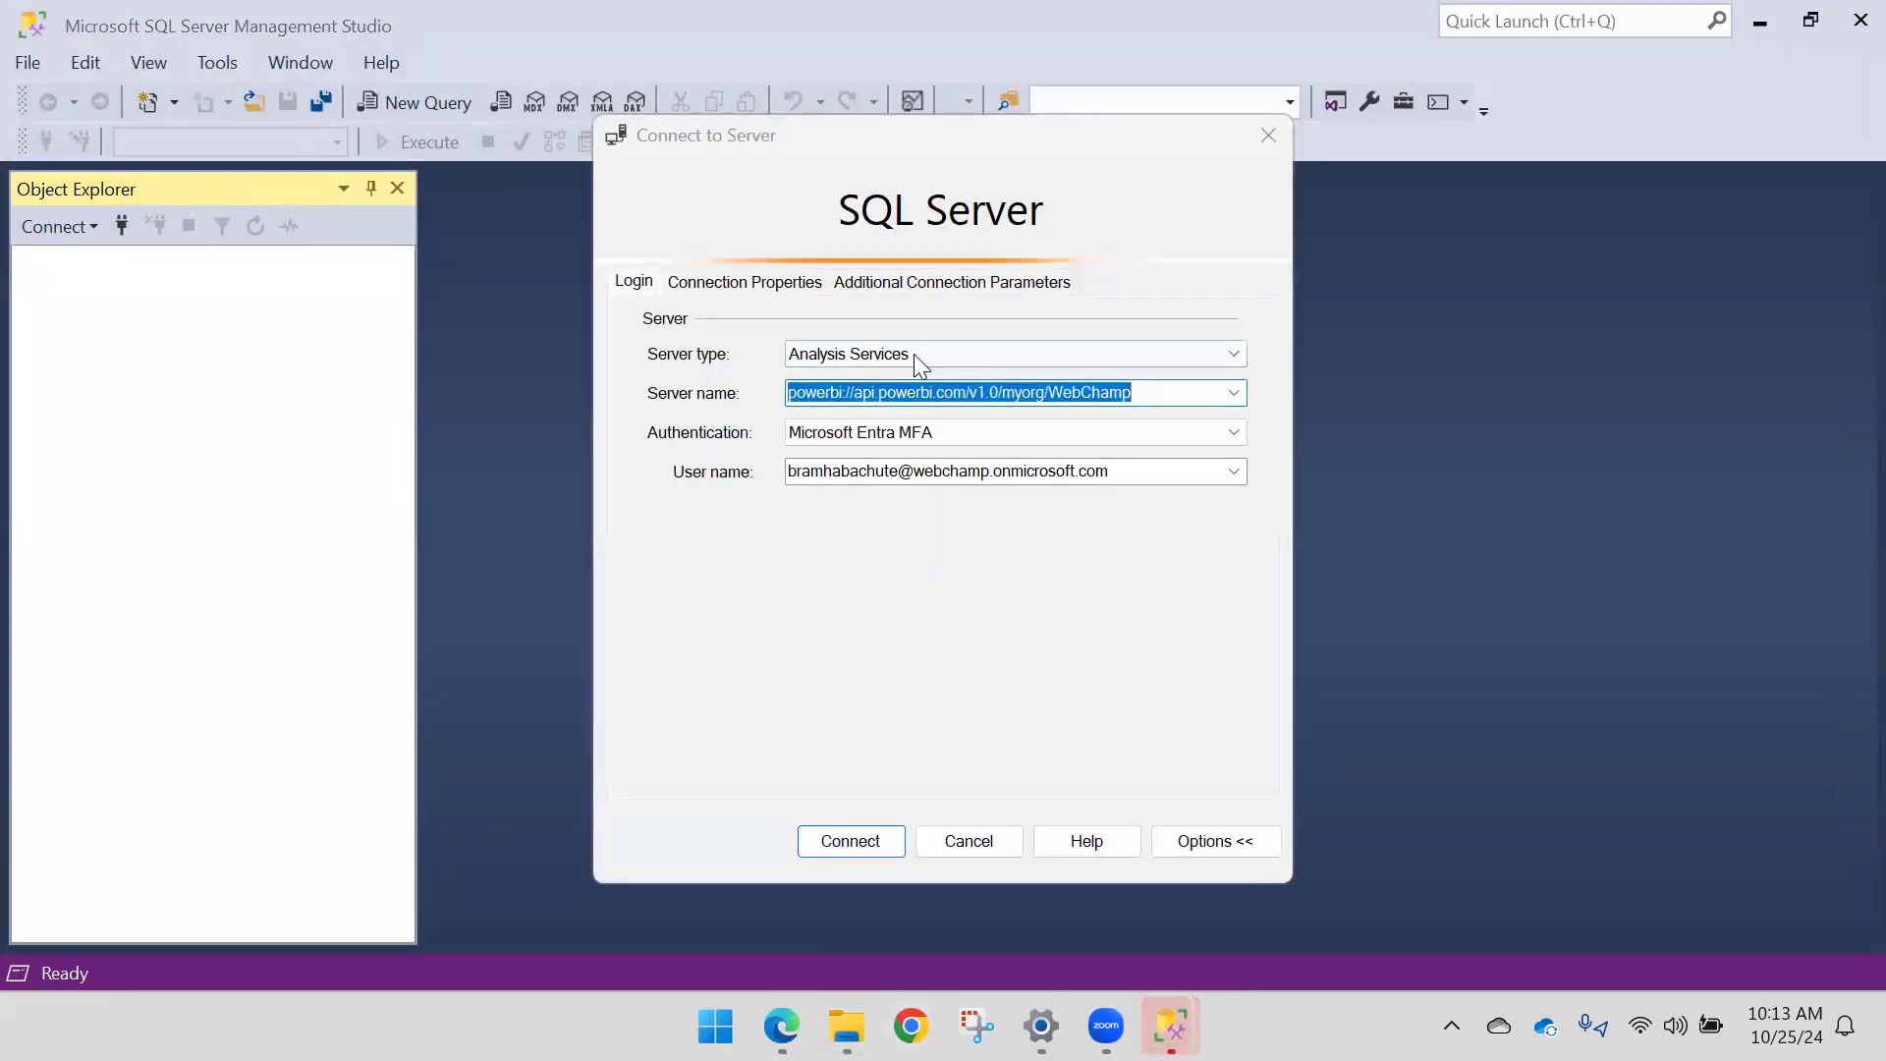
# Step: Set the connection's server type to Database Engine and choose the local server WEBCHAMP by browsing the local servers
pyautogui.click(914, 356)
pyautogui.click(911, 376)
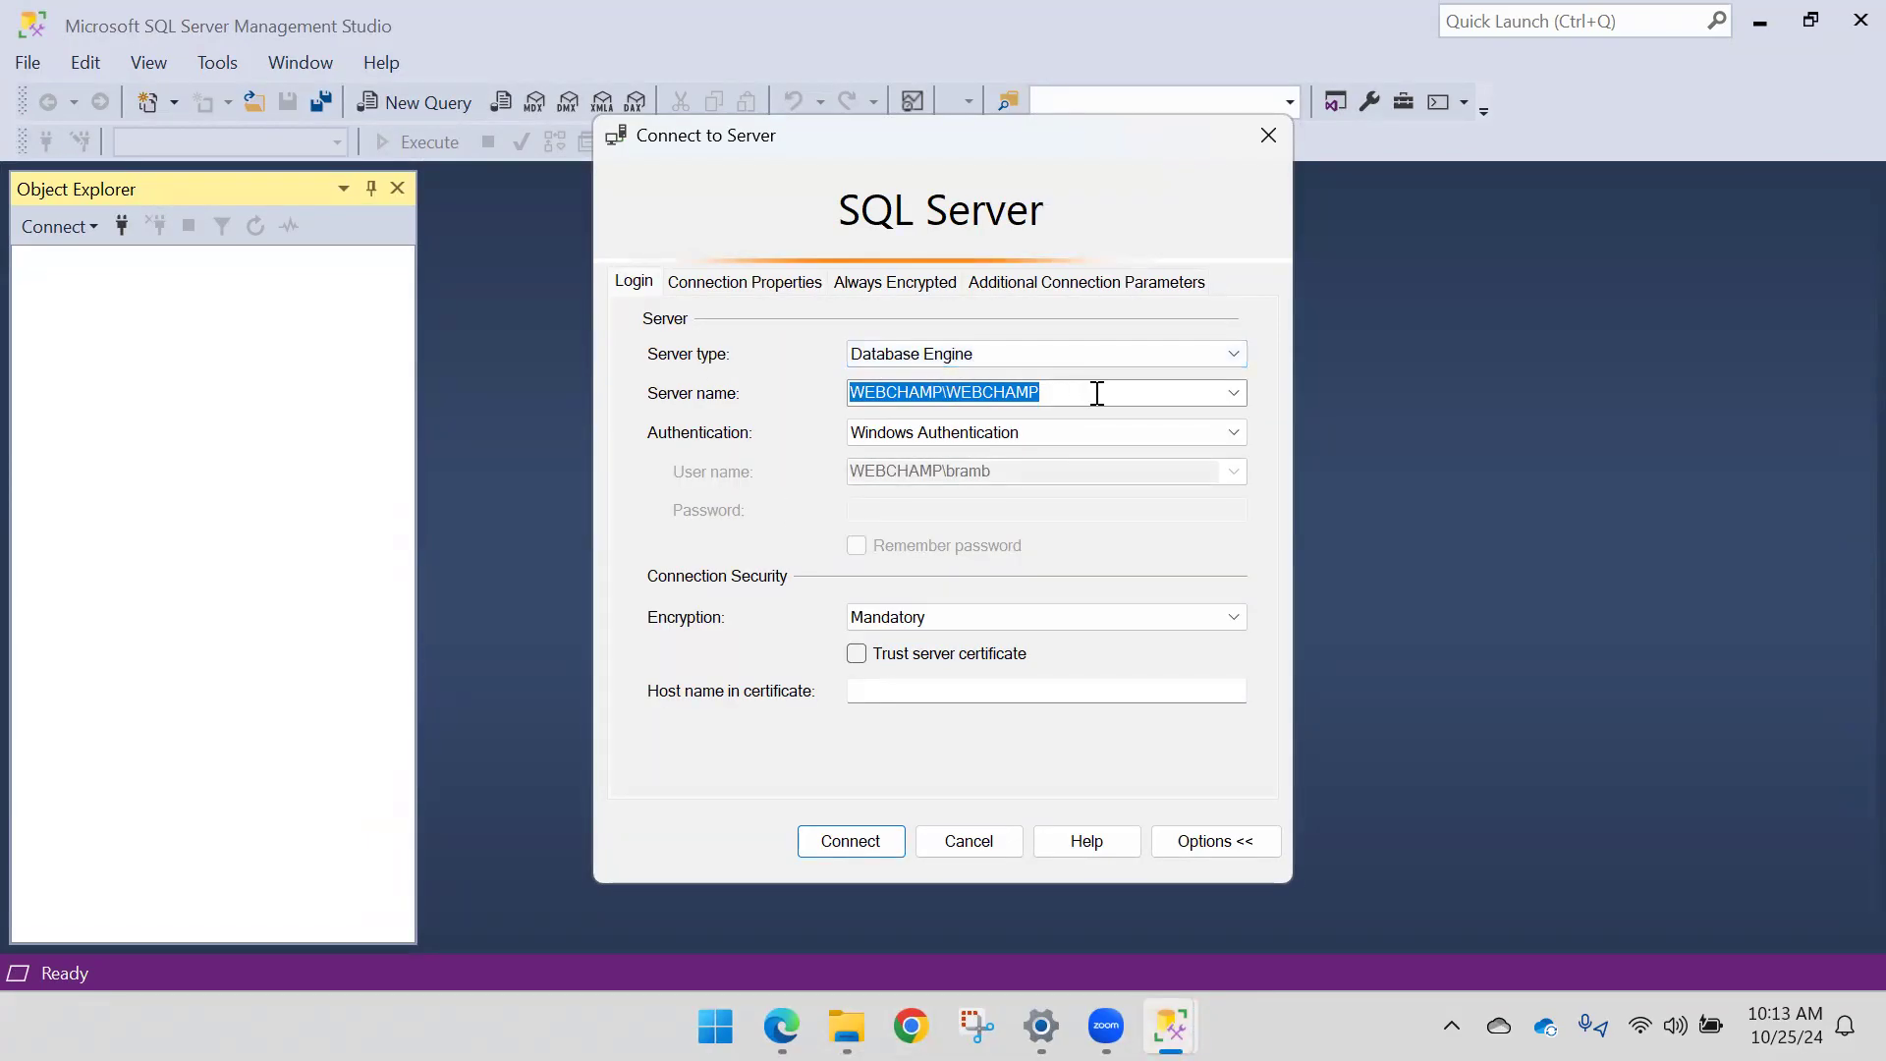
pyautogui.click(1233, 391)
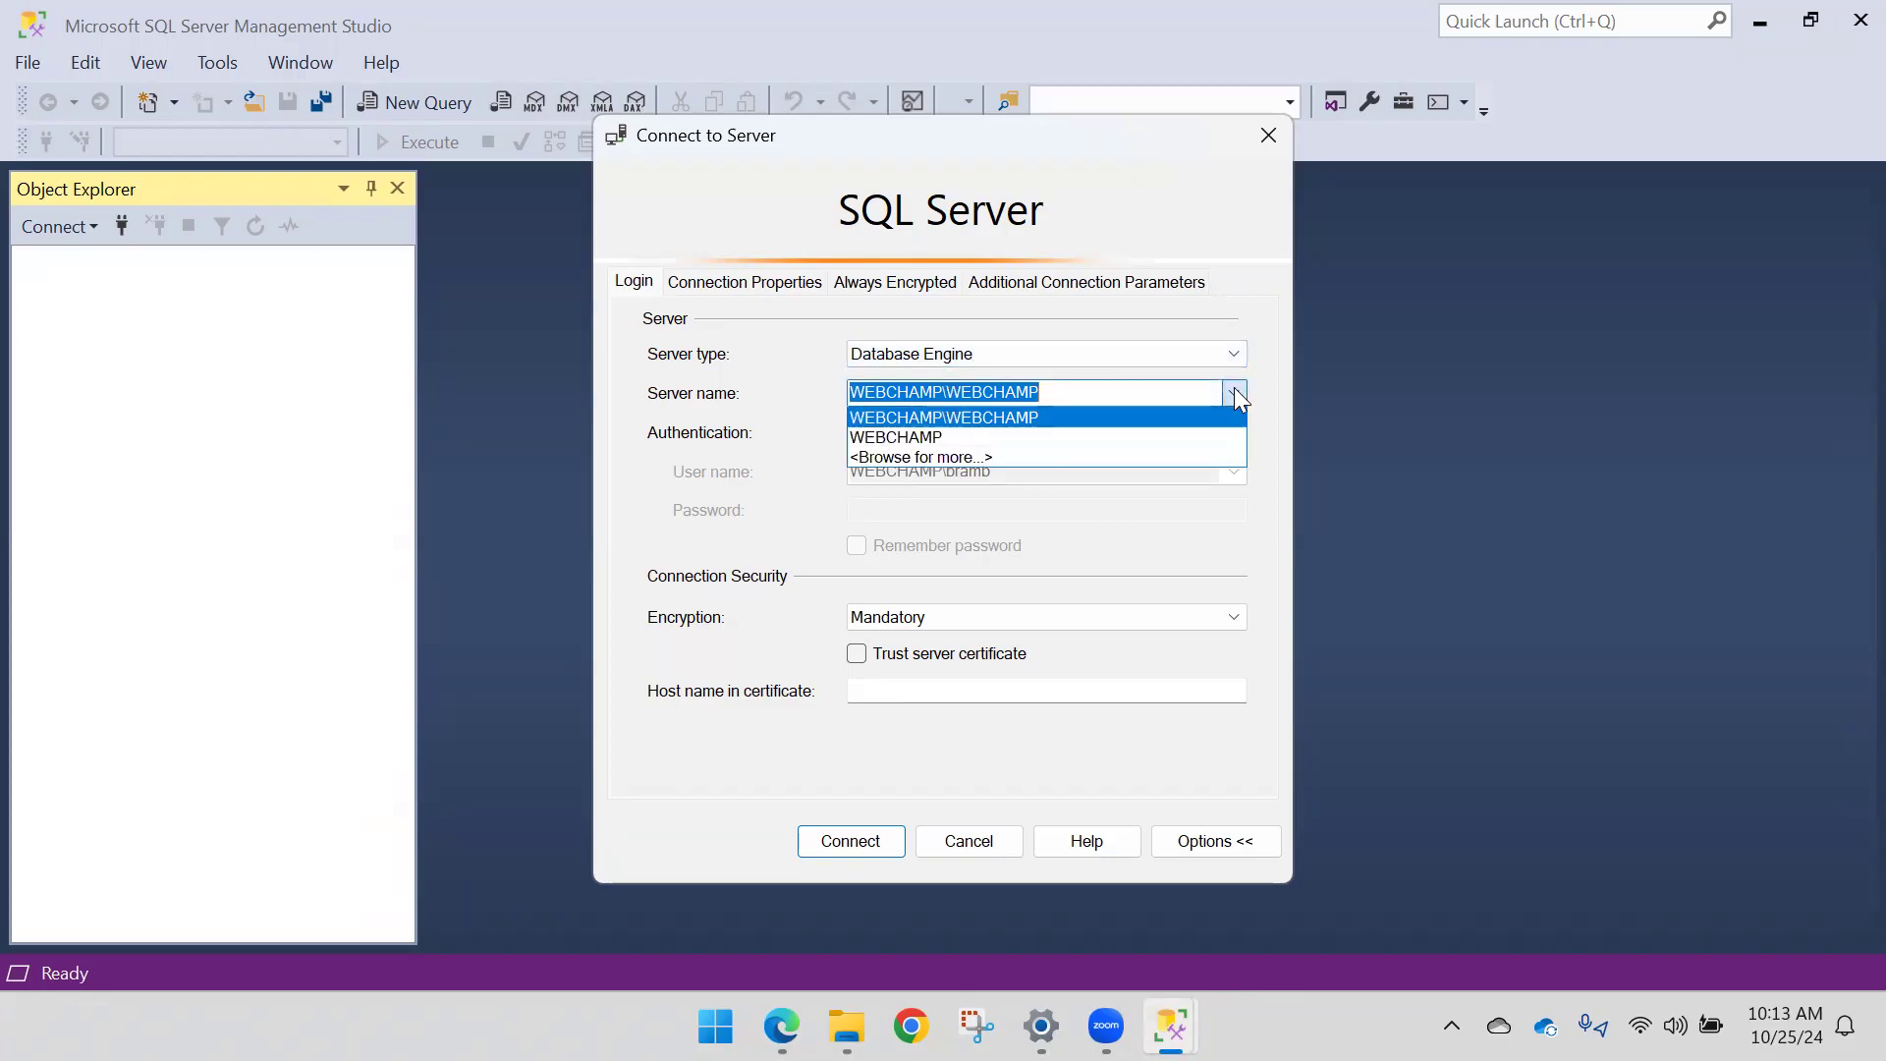
pyautogui.click(970, 453)
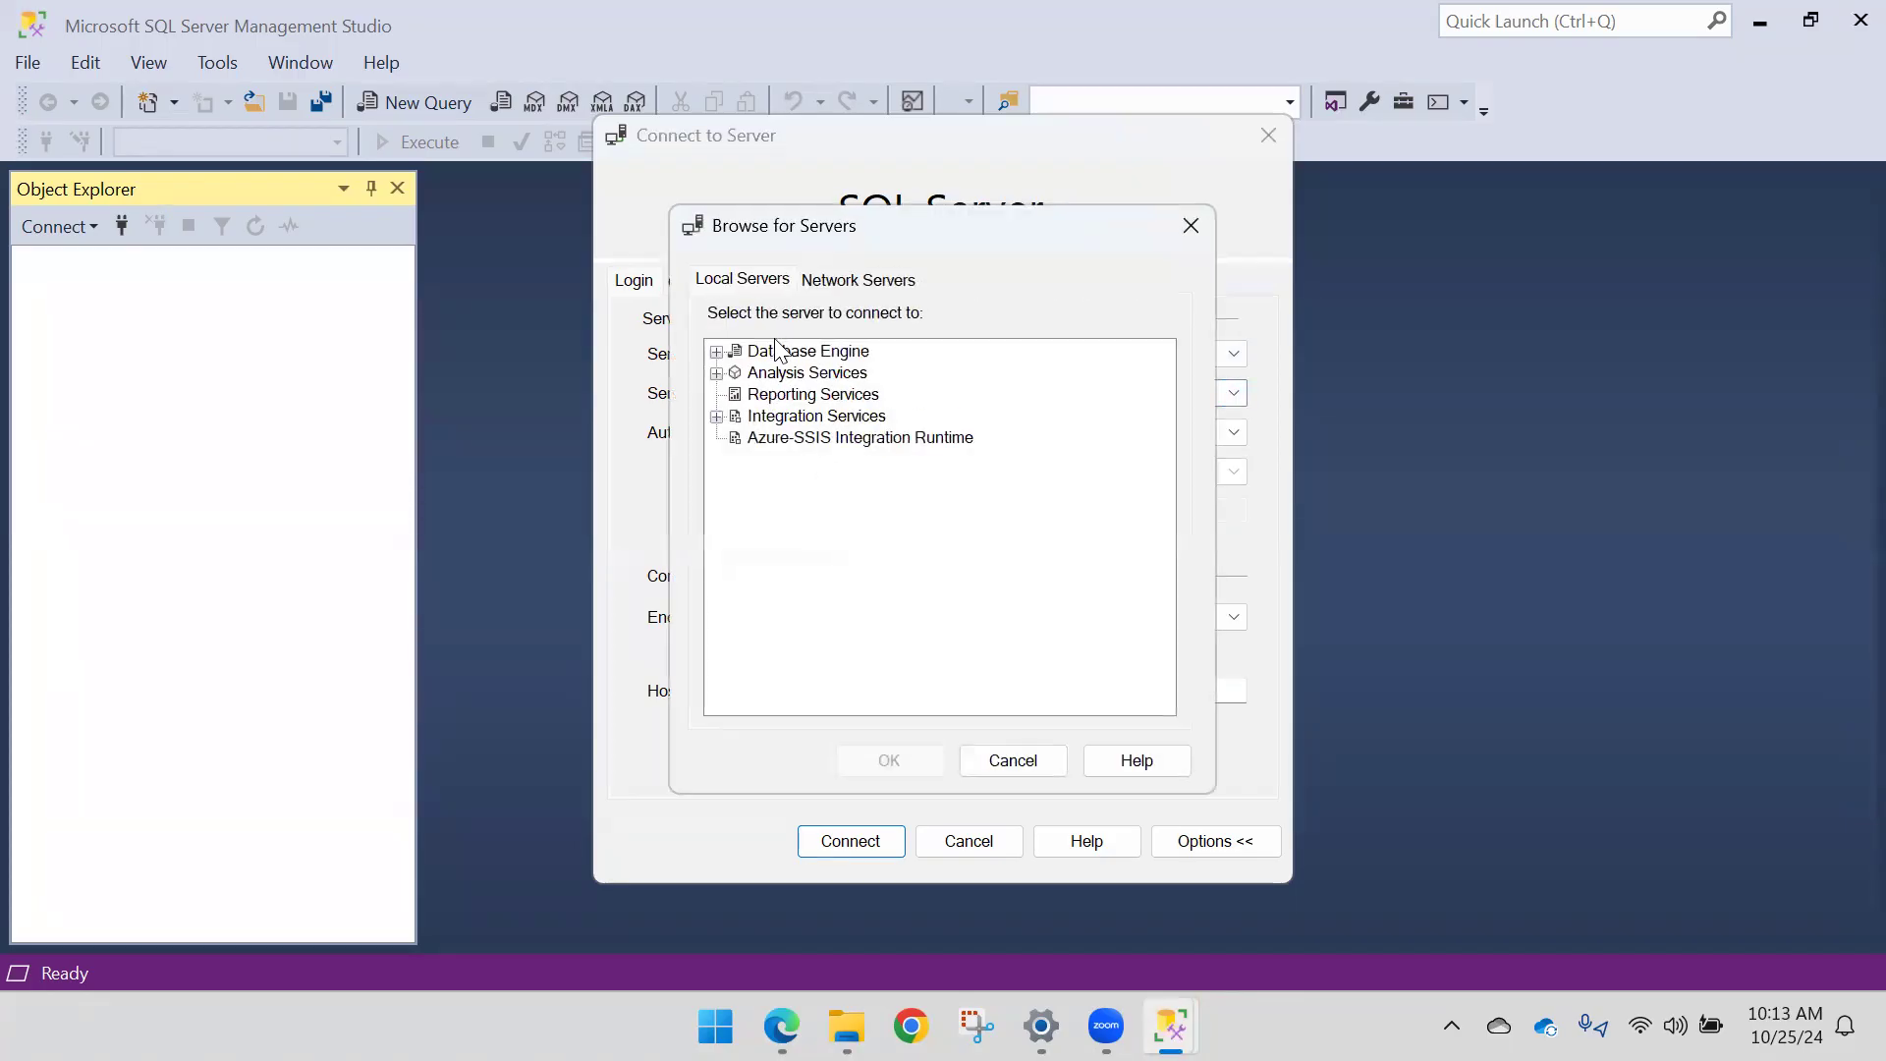
pyautogui.click(738, 354)
pyautogui.doubleClick(762, 354)
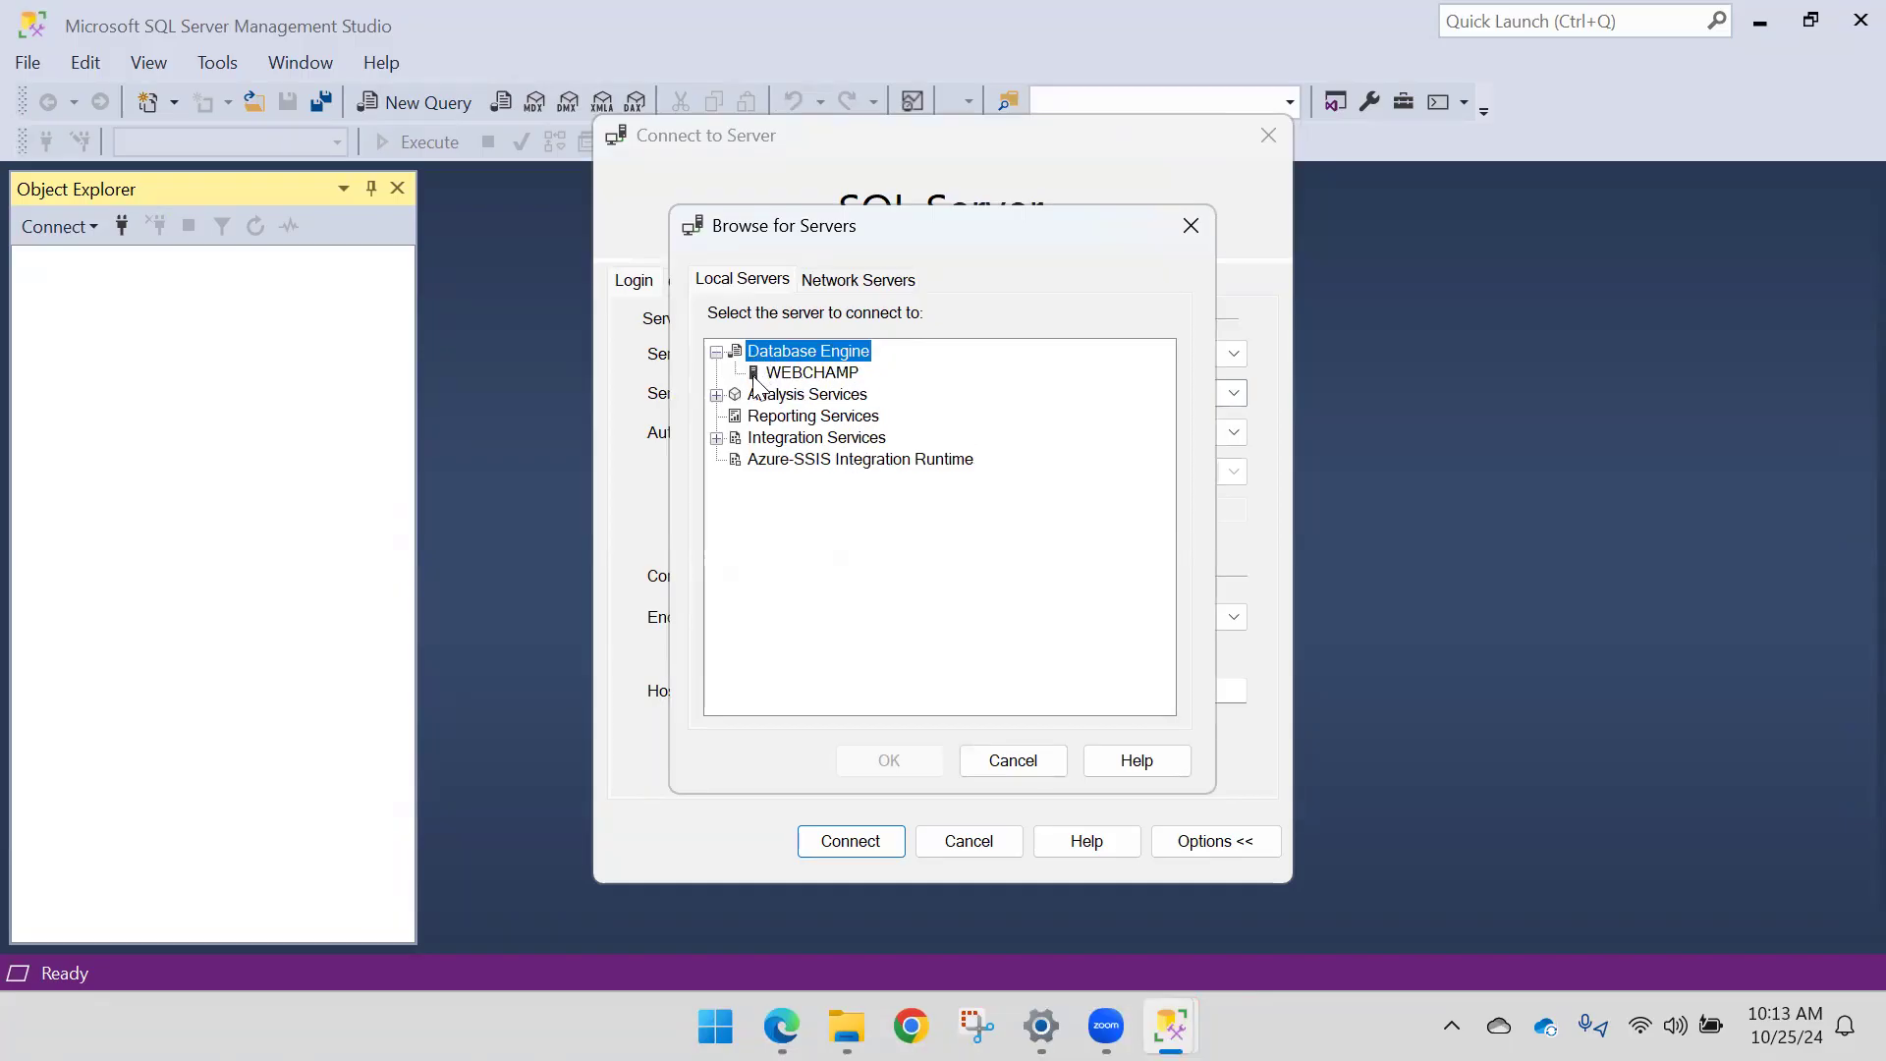
pyautogui.click(809, 374)
pyautogui.click(881, 759)
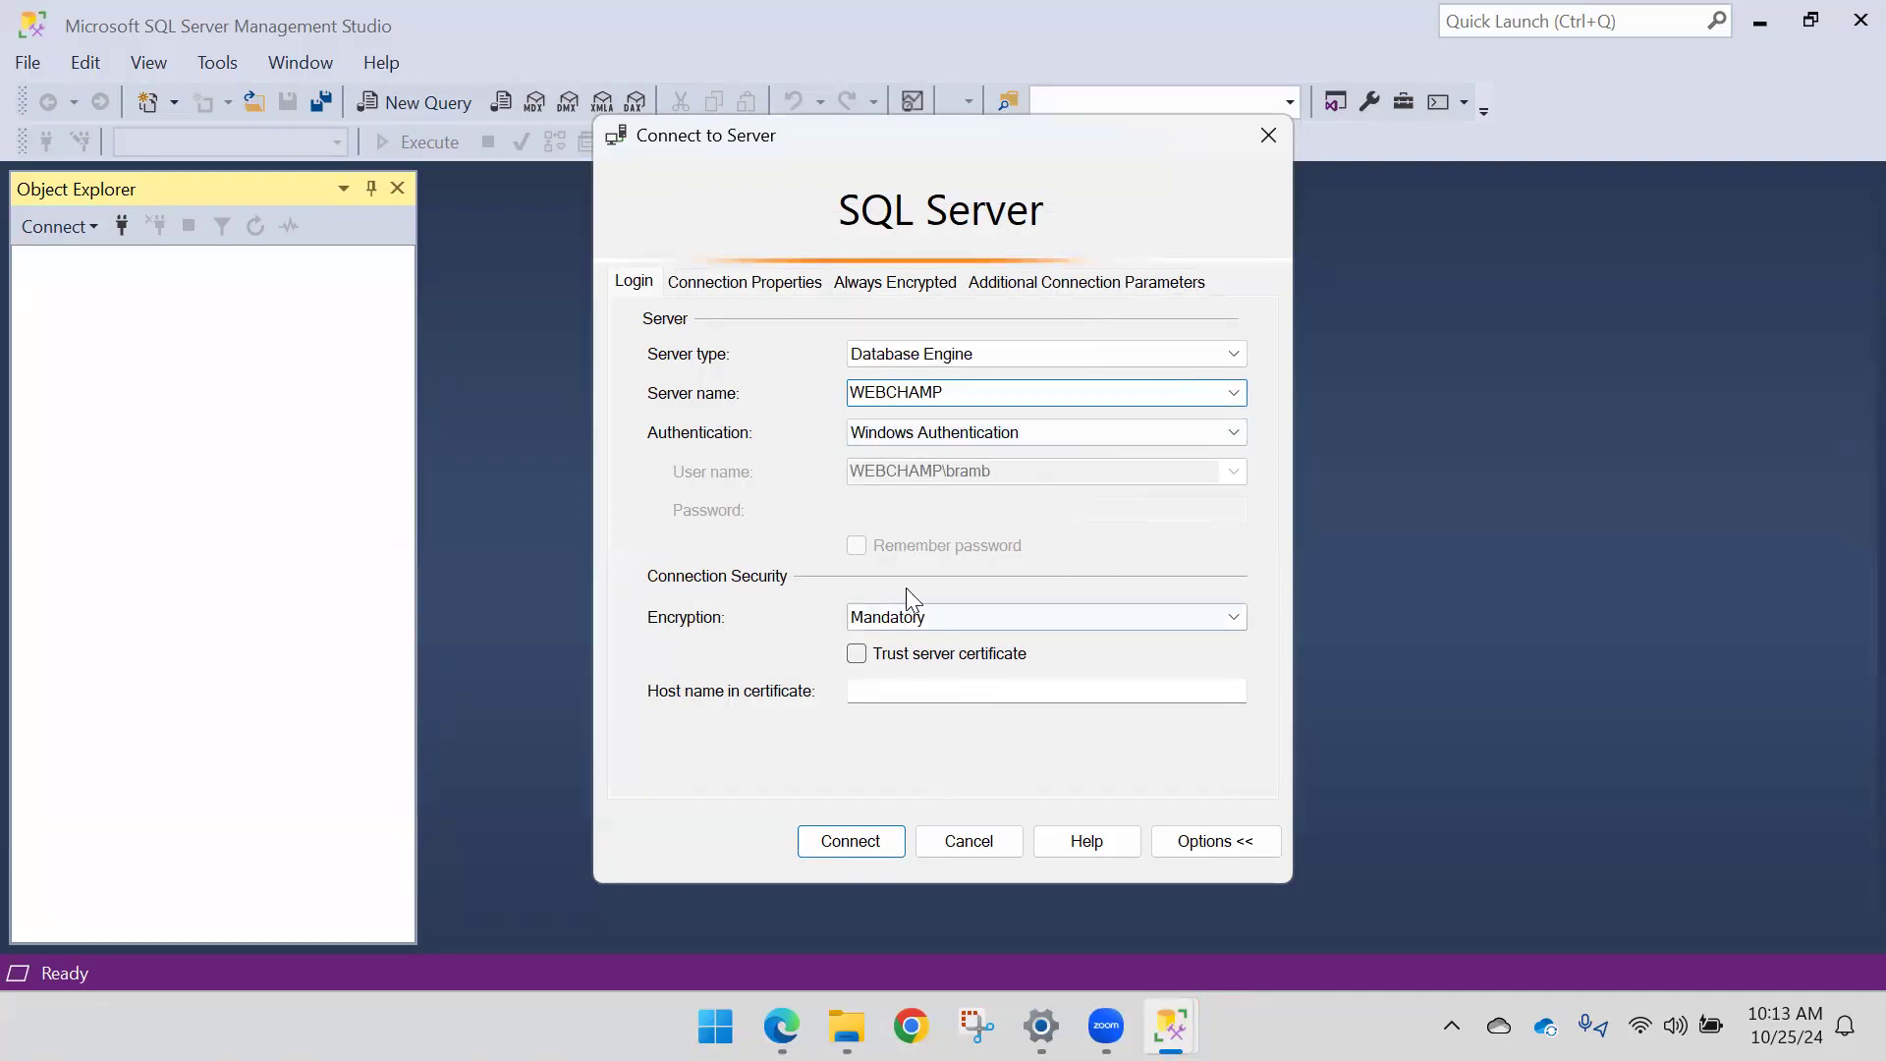
# Step: Connect to the Database Engine with Trust server certificate enabled, and expand and collapse its Databases folder to inspect it
pyautogui.click(856, 653)
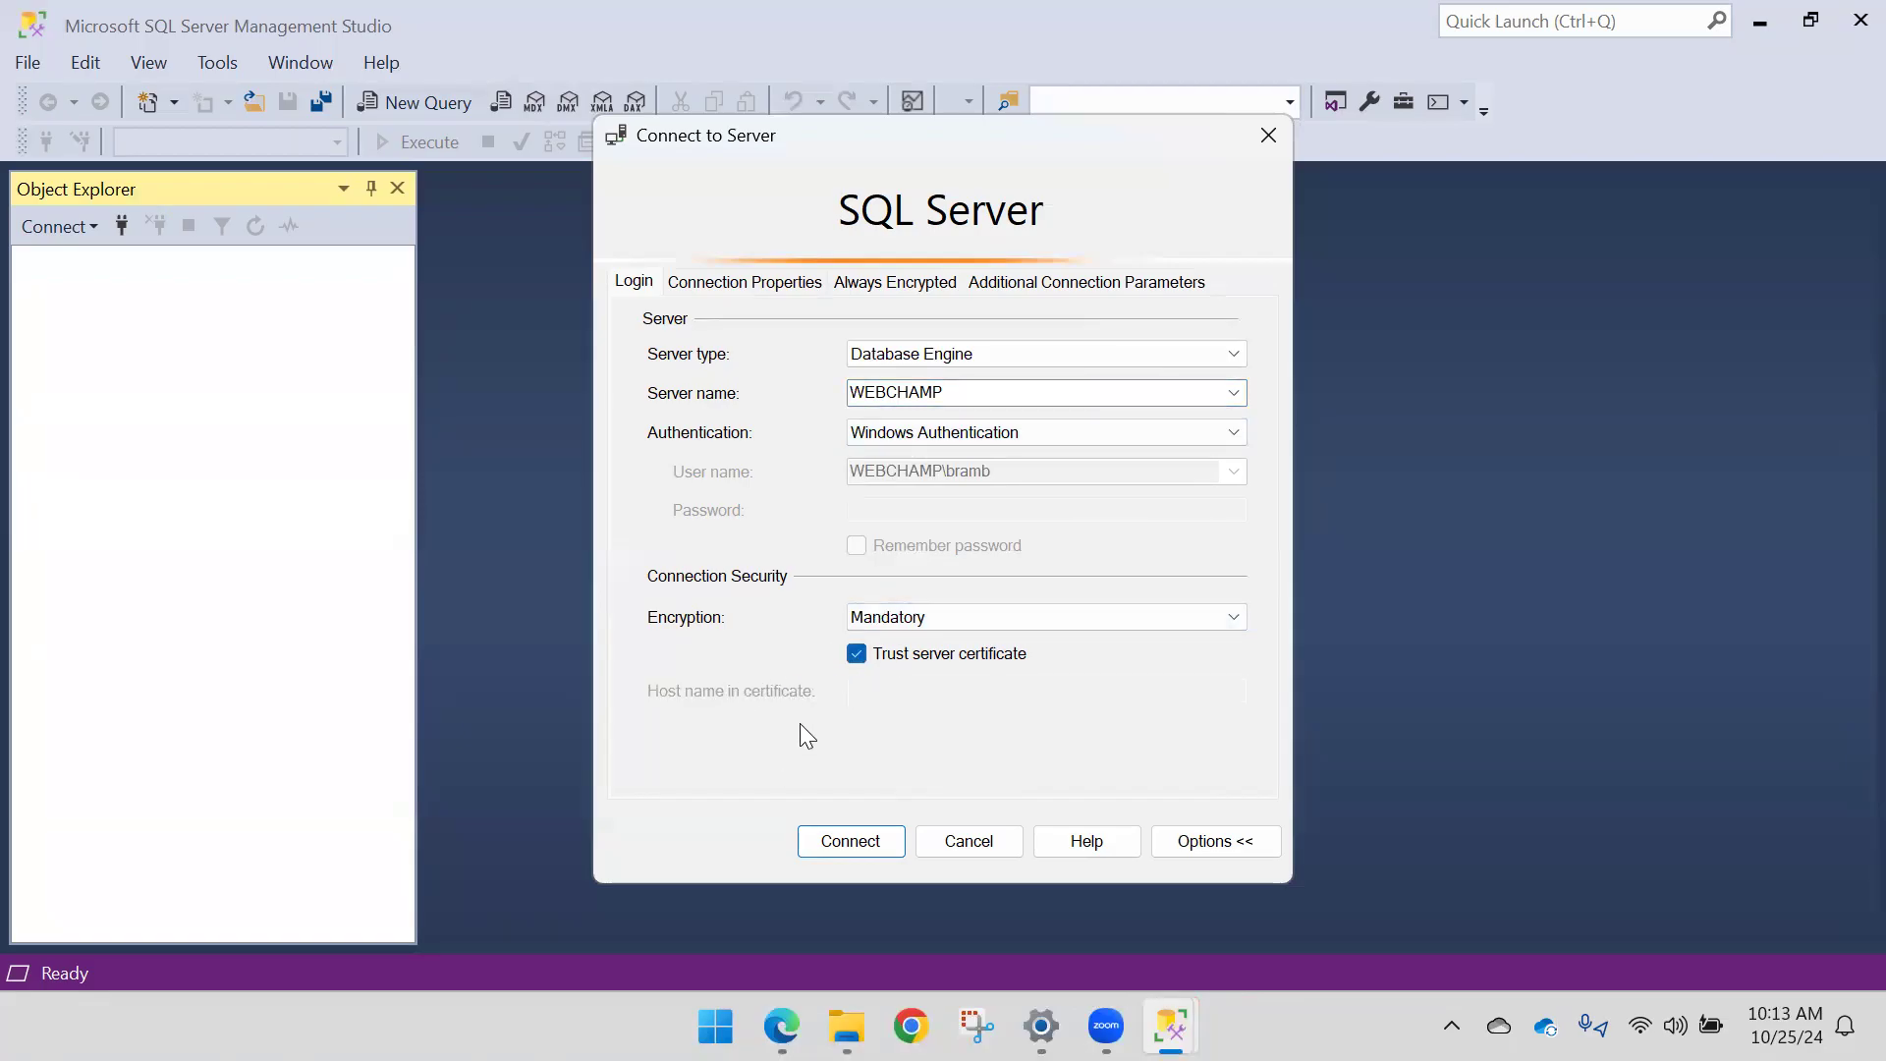
pyautogui.click(864, 843)
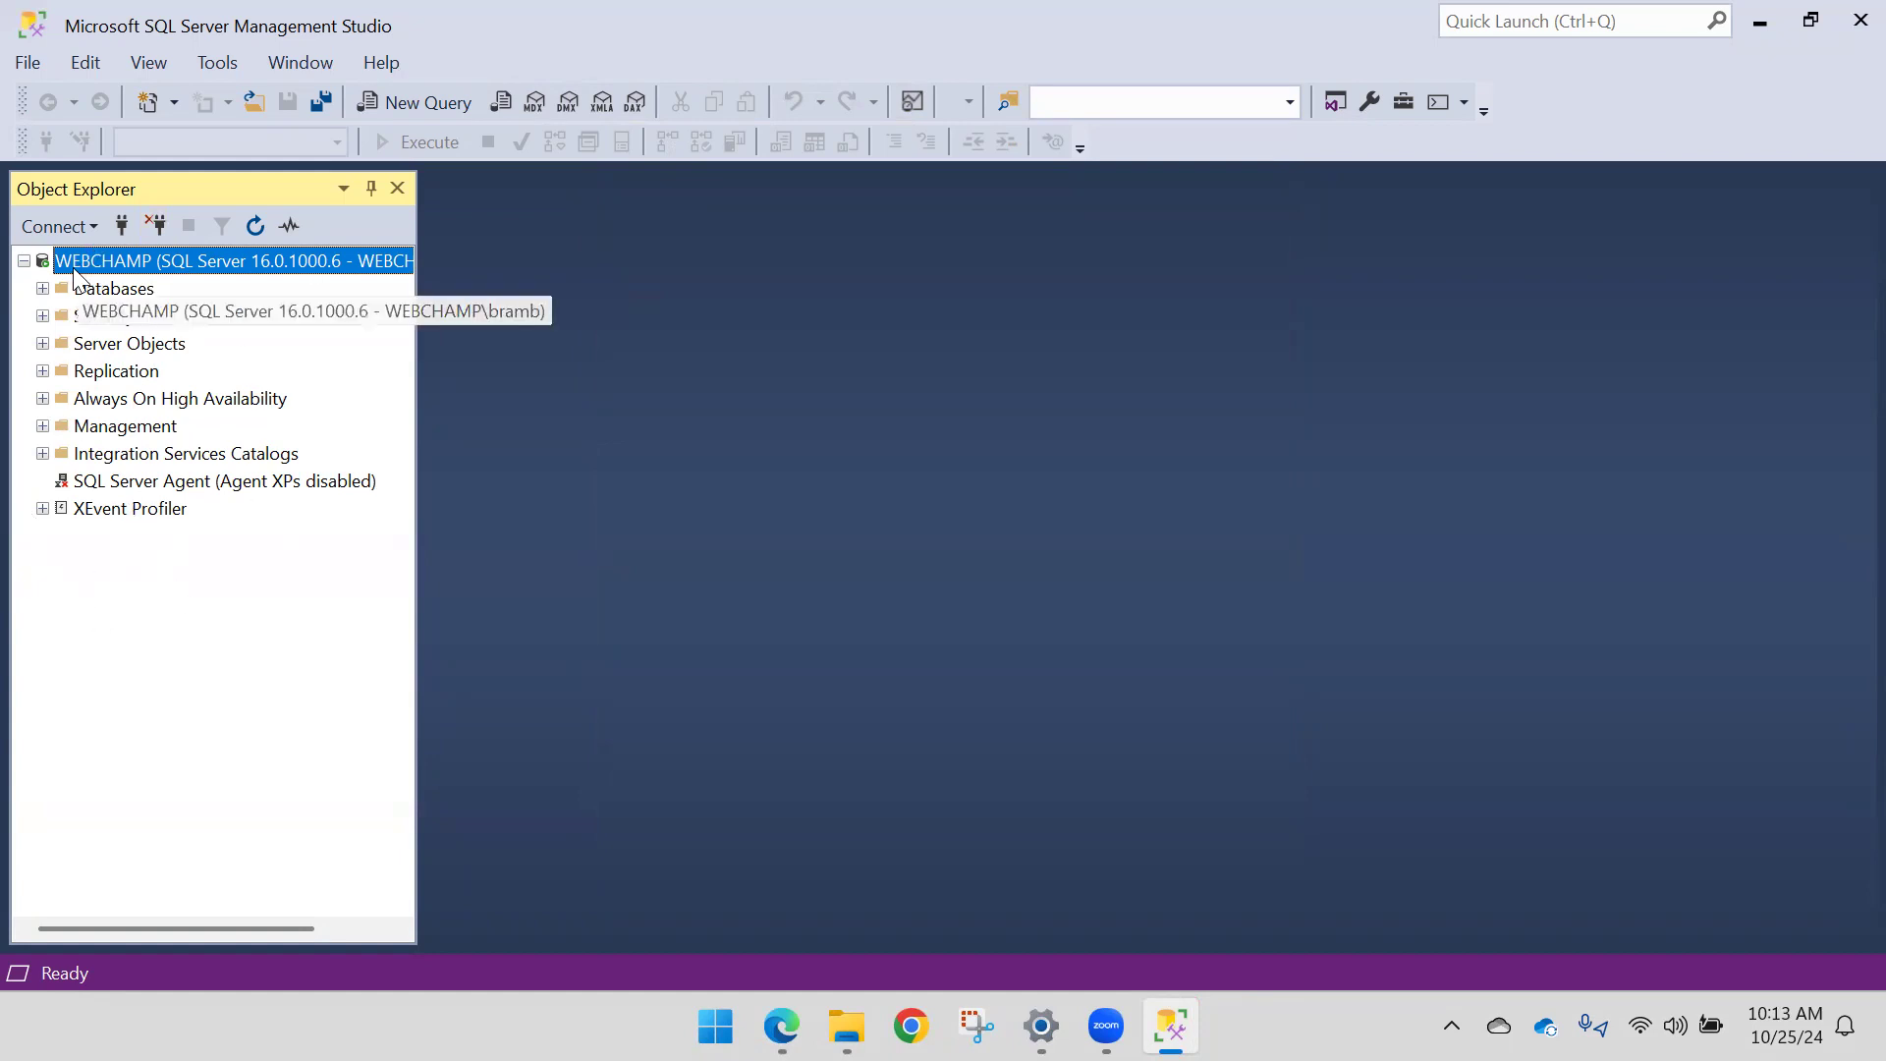
pyautogui.click(43, 289)
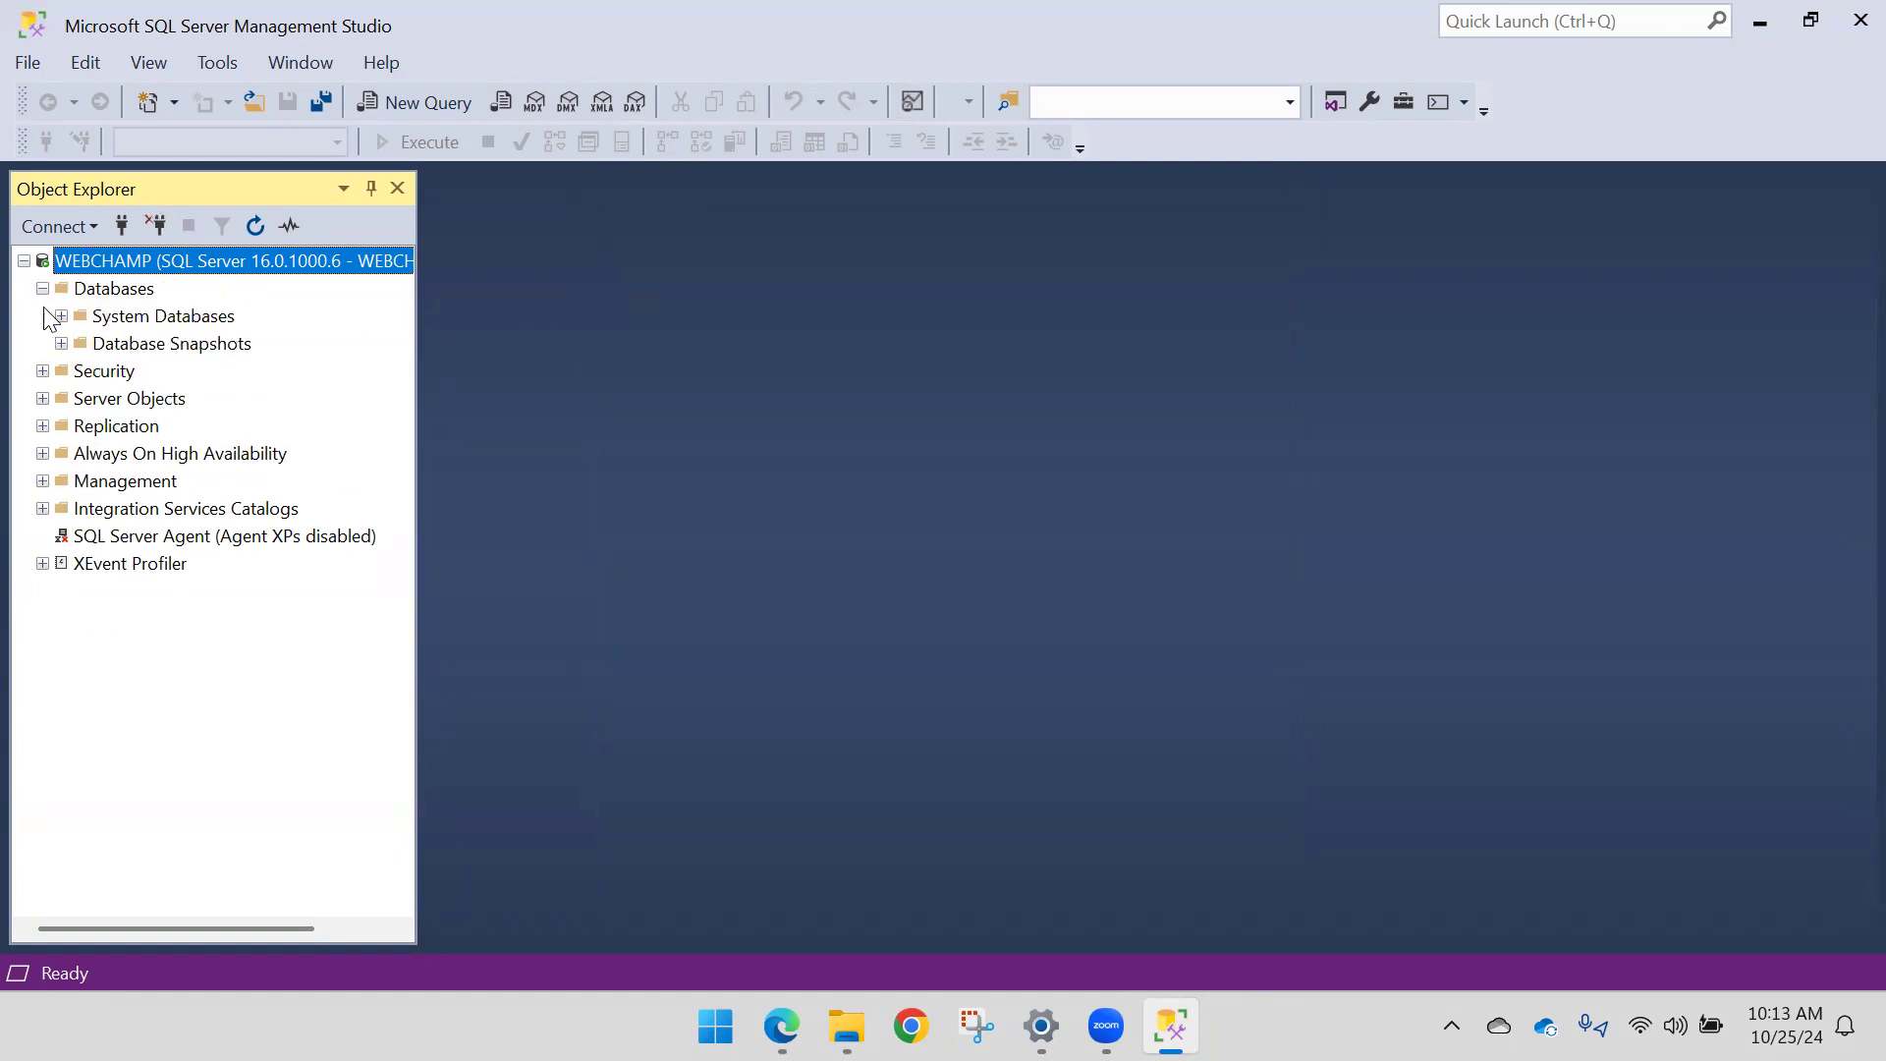
pyautogui.click(43, 288)
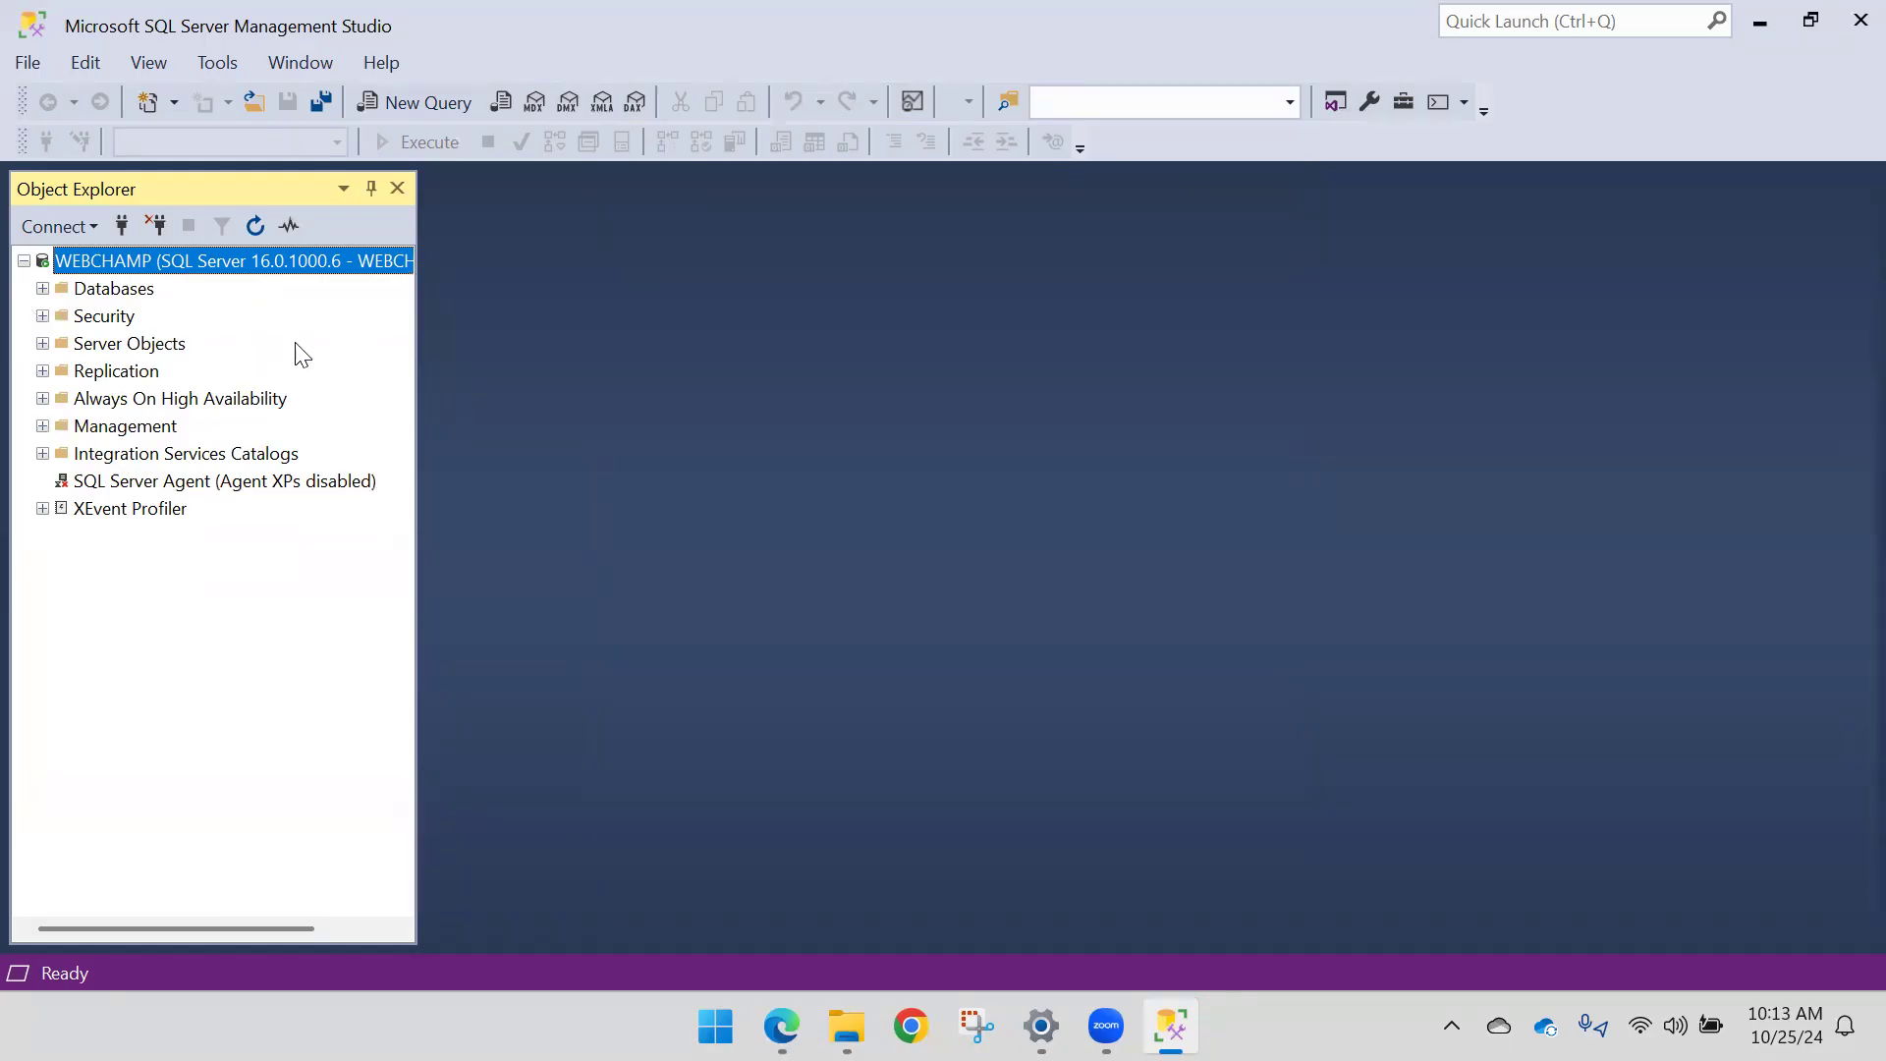
# Step: Connect to Analysis Services on the local server WEBCHAMP, chosen by browsing the local servers
pyautogui.click(86, 224)
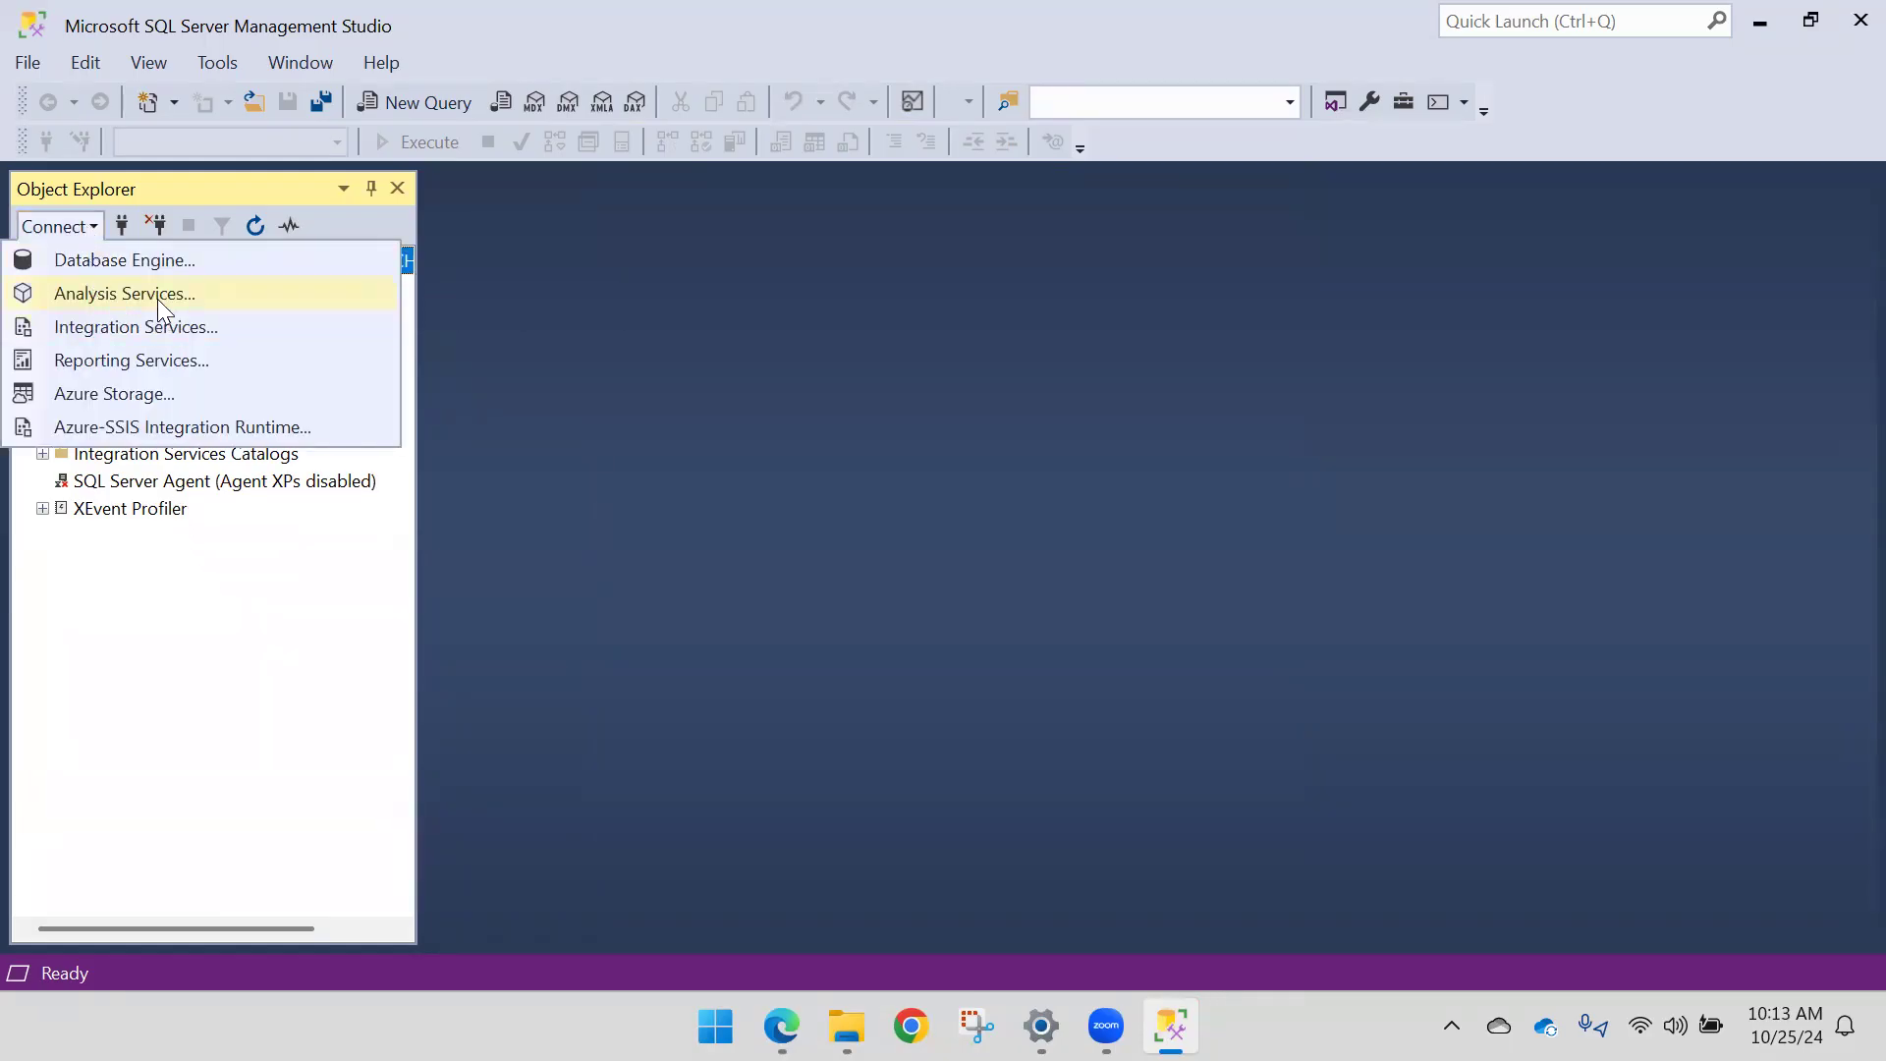
pyautogui.click(584, 422)
pyautogui.click(91, 225)
pyautogui.click(108, 292)
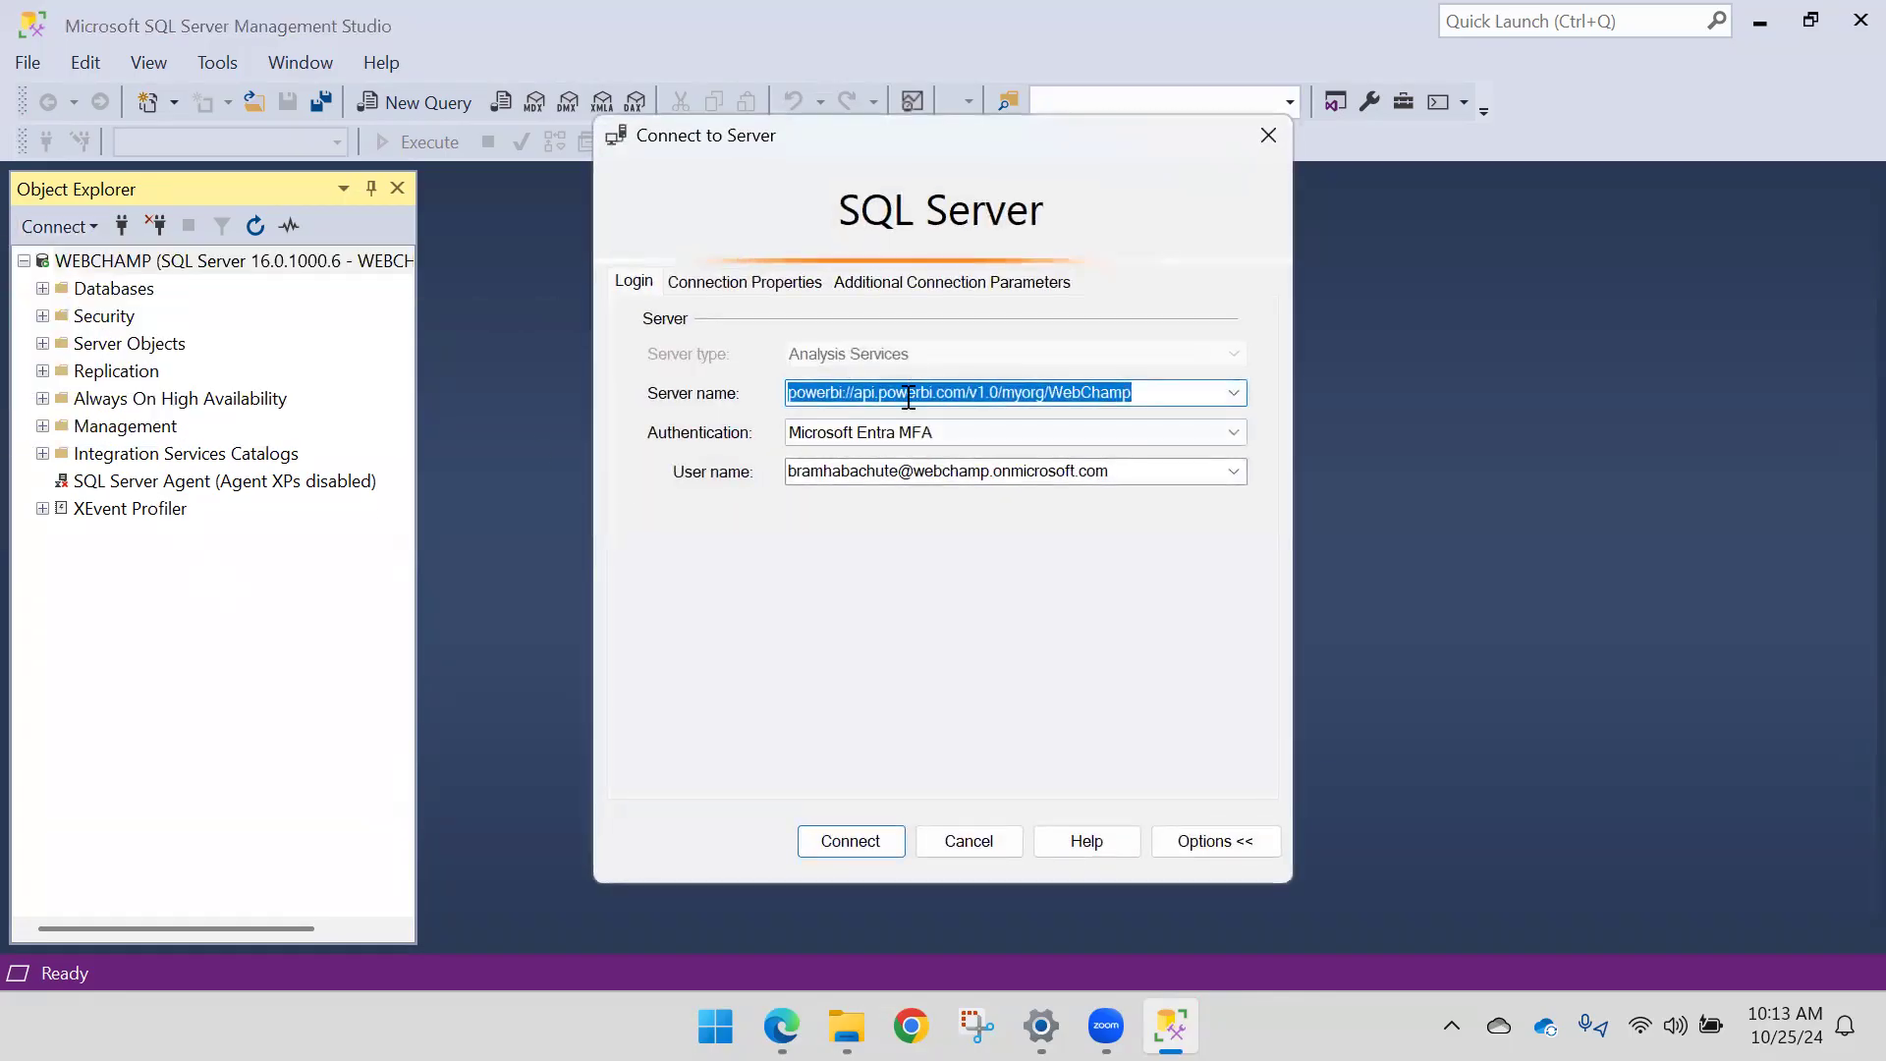
pyautogui.click(1235, 393)
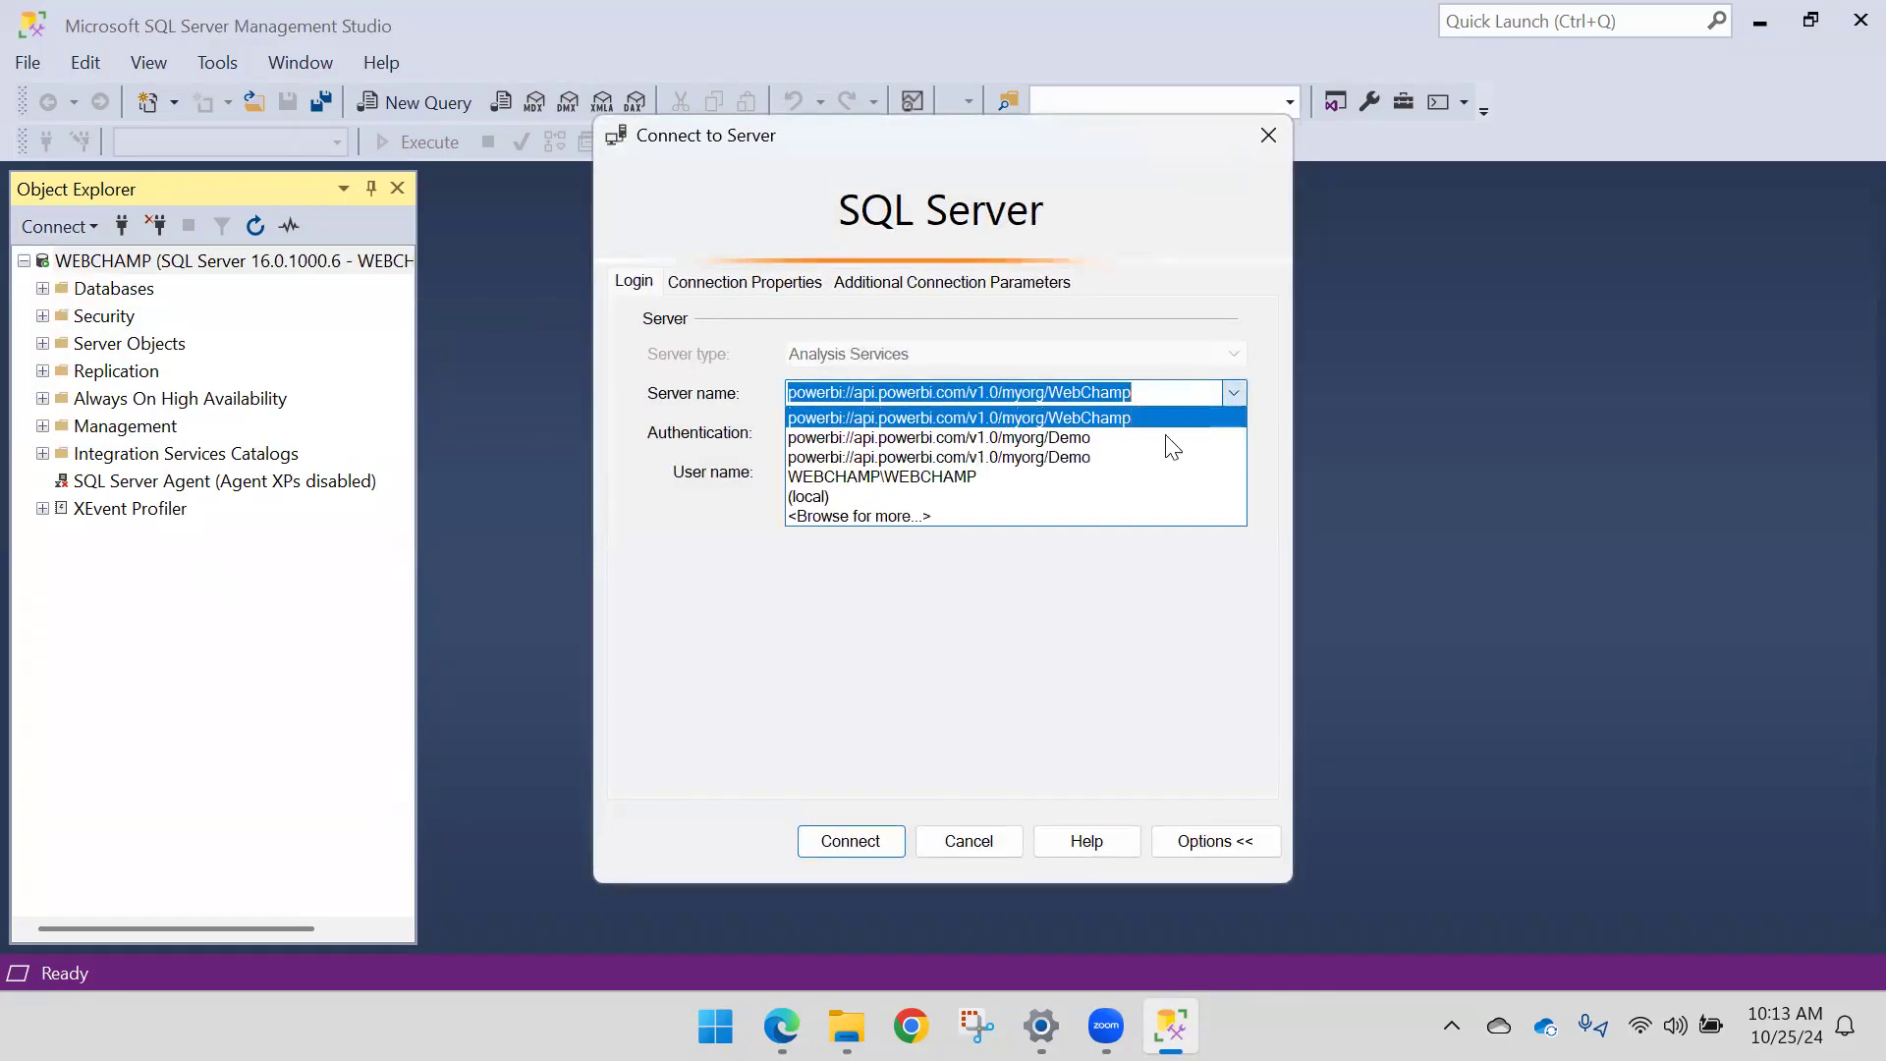
pyautogui.click(917, 515)
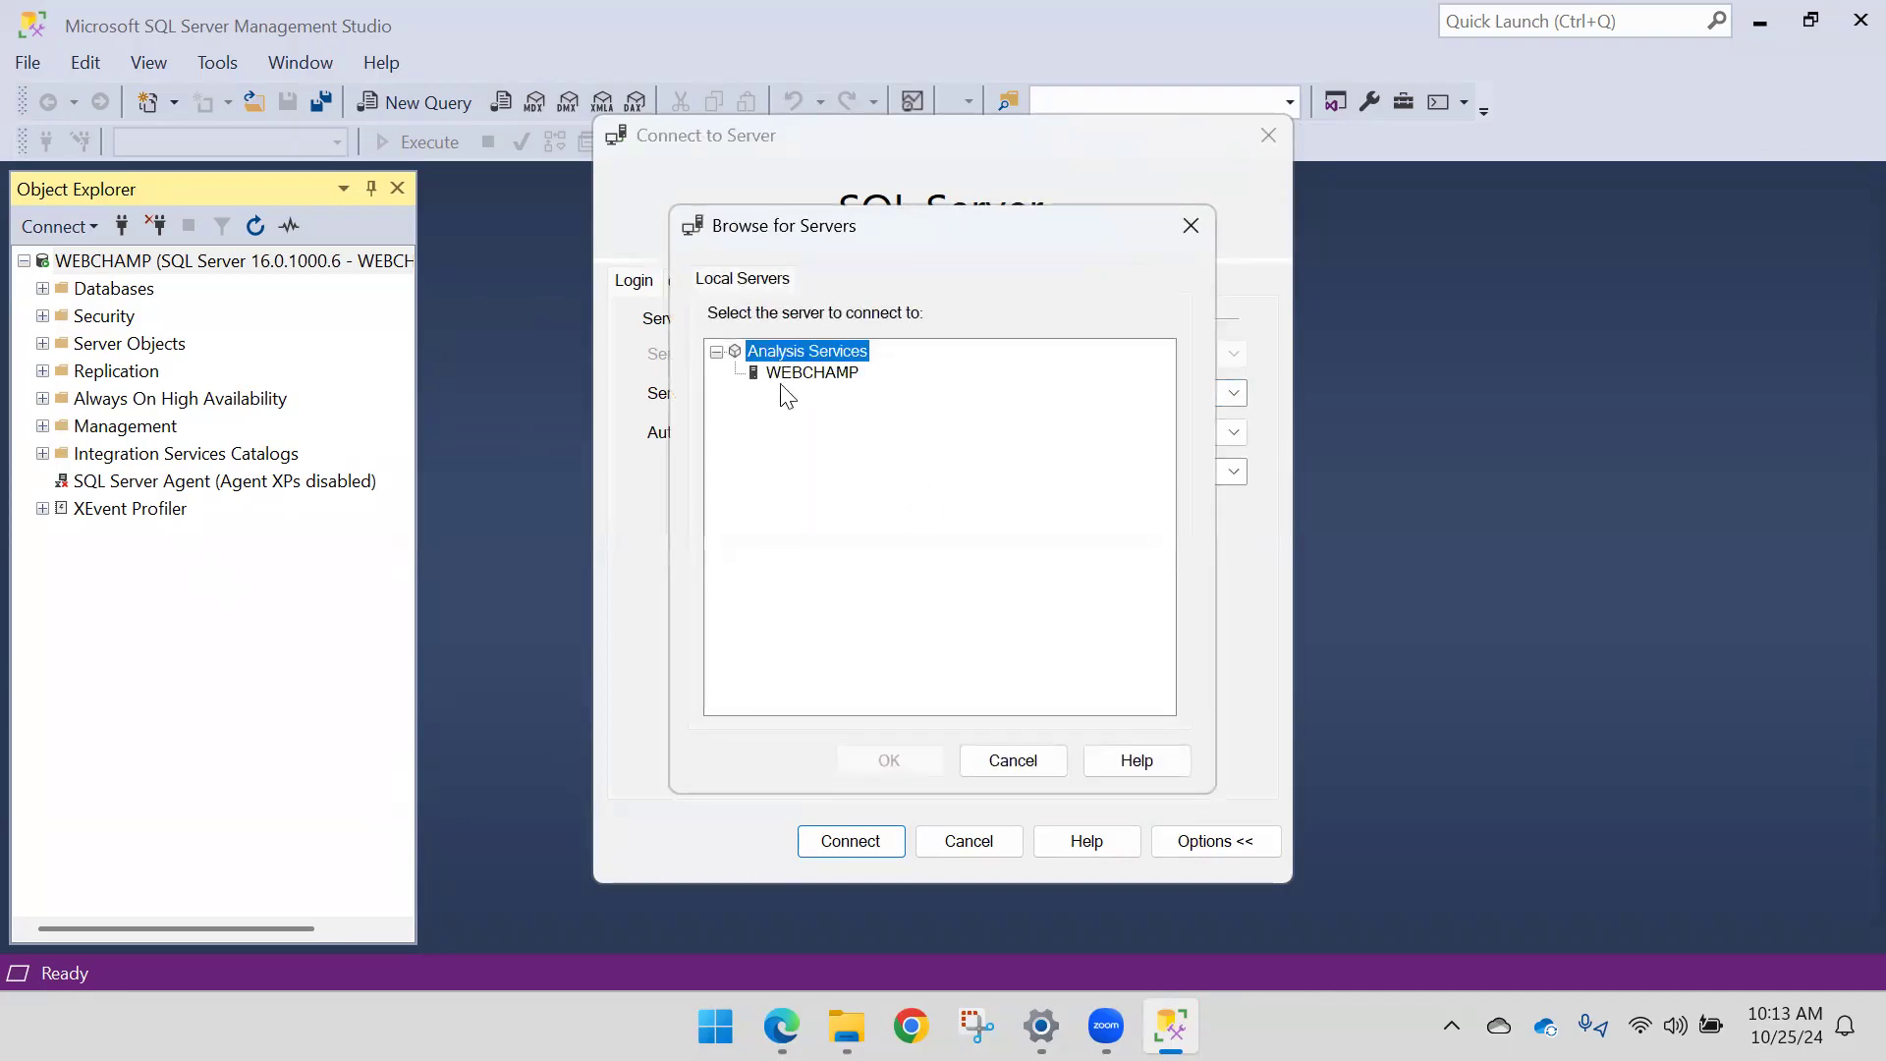
pyautogui.click(799, 376)
pyautogui.click(897, 757)
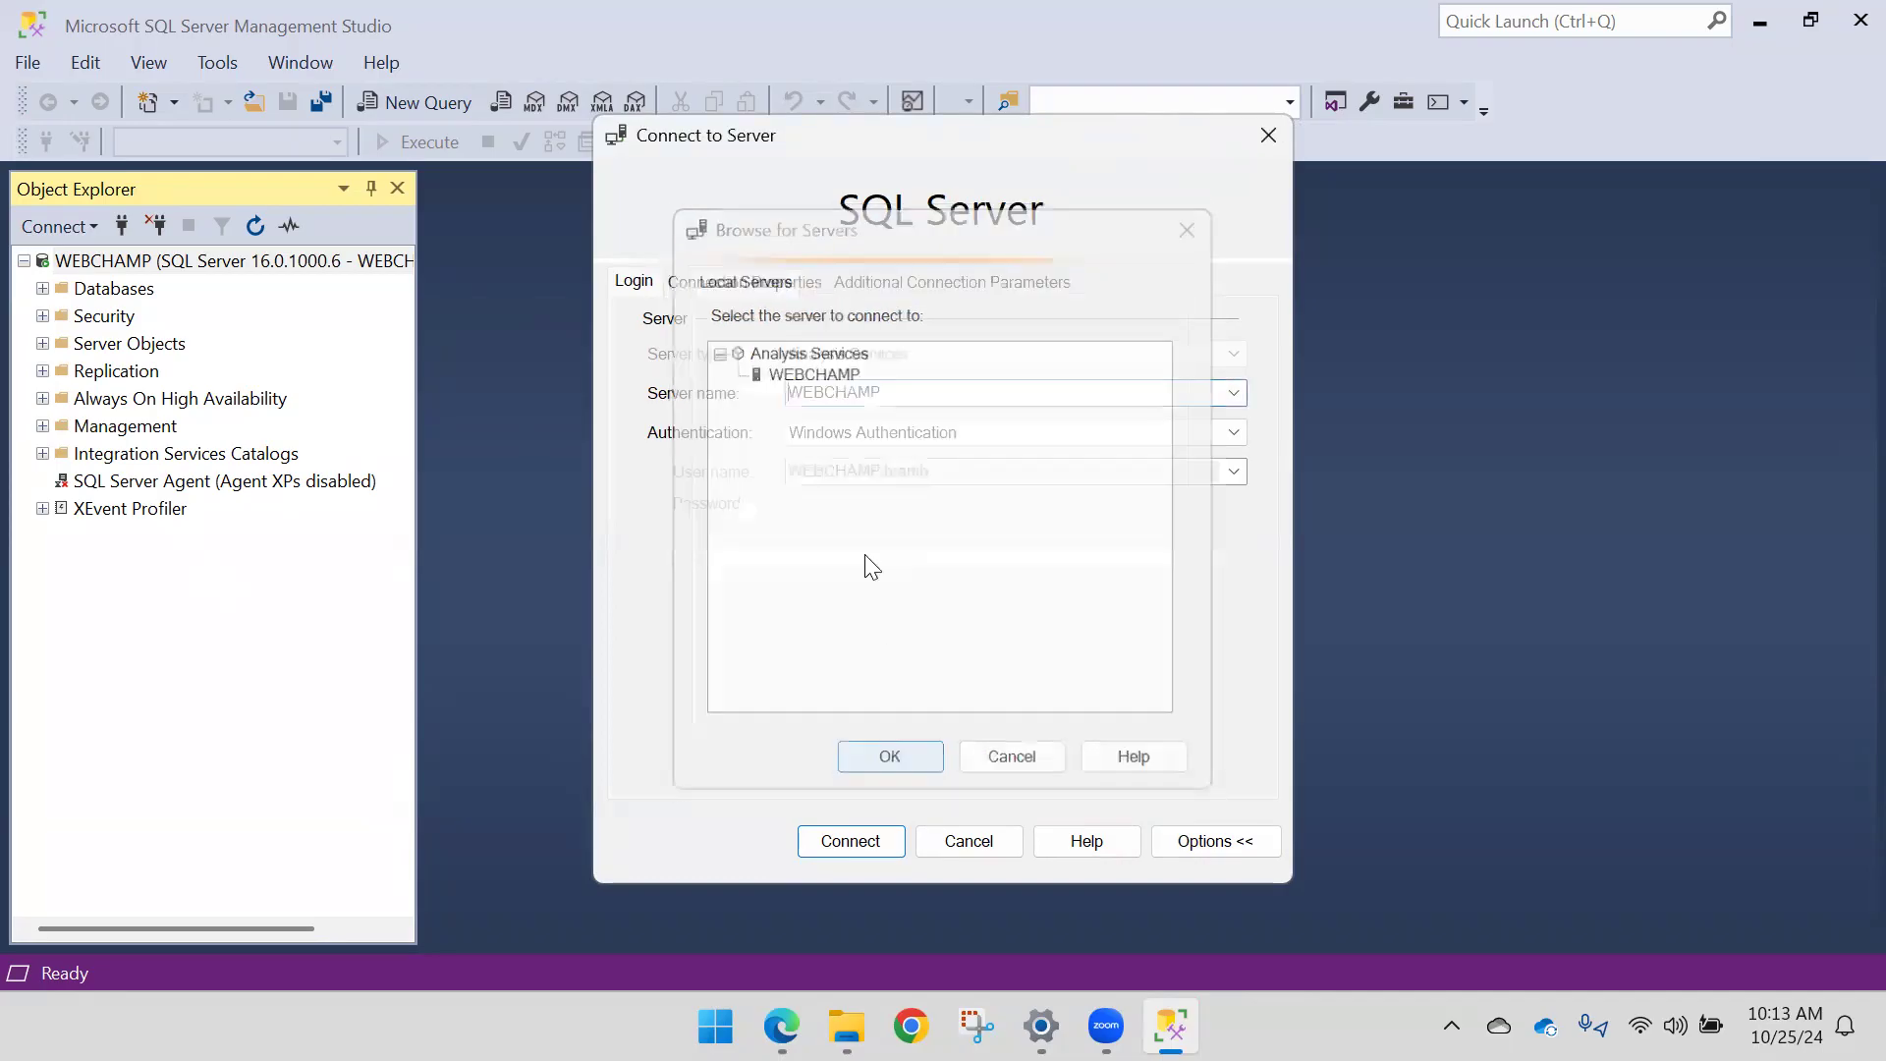
pyautogui.click(869, 840)
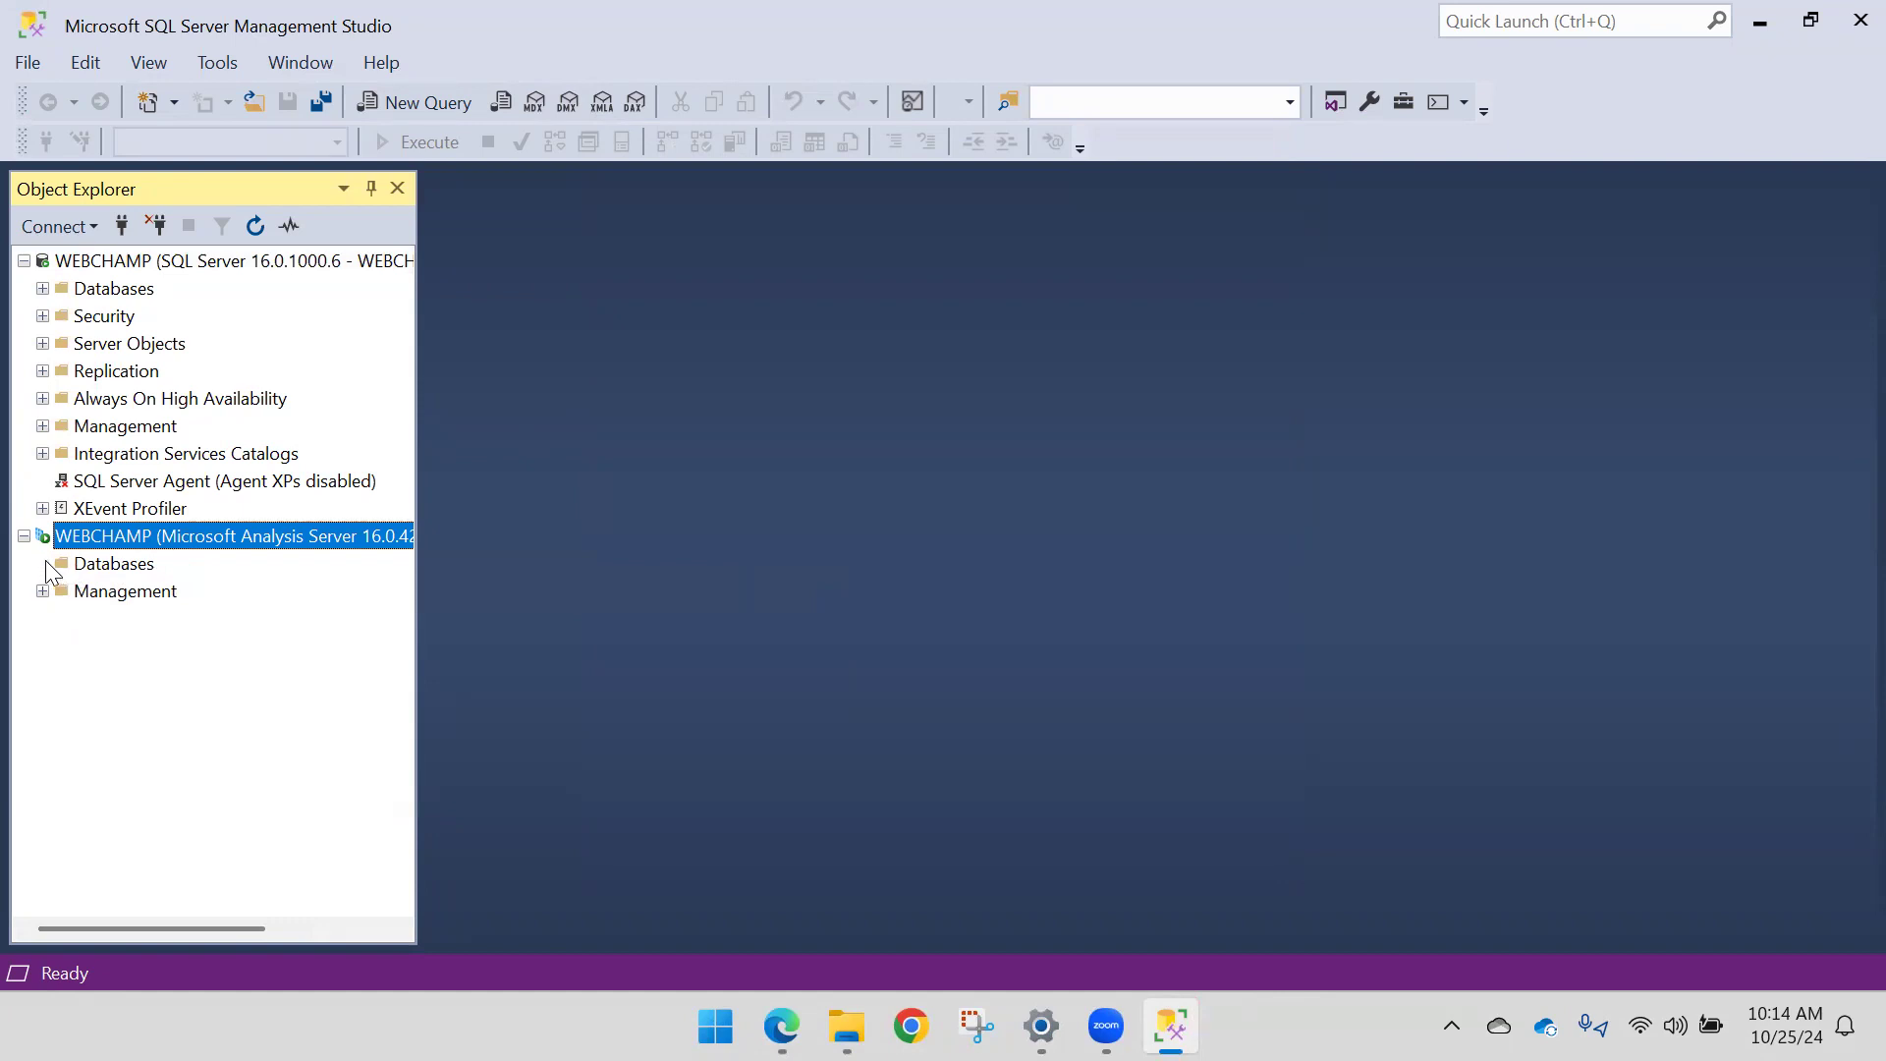
# Step: Examine the Analysis Services server node and its Databases folder in Object Explorer
pyautogui.click(98, 558)
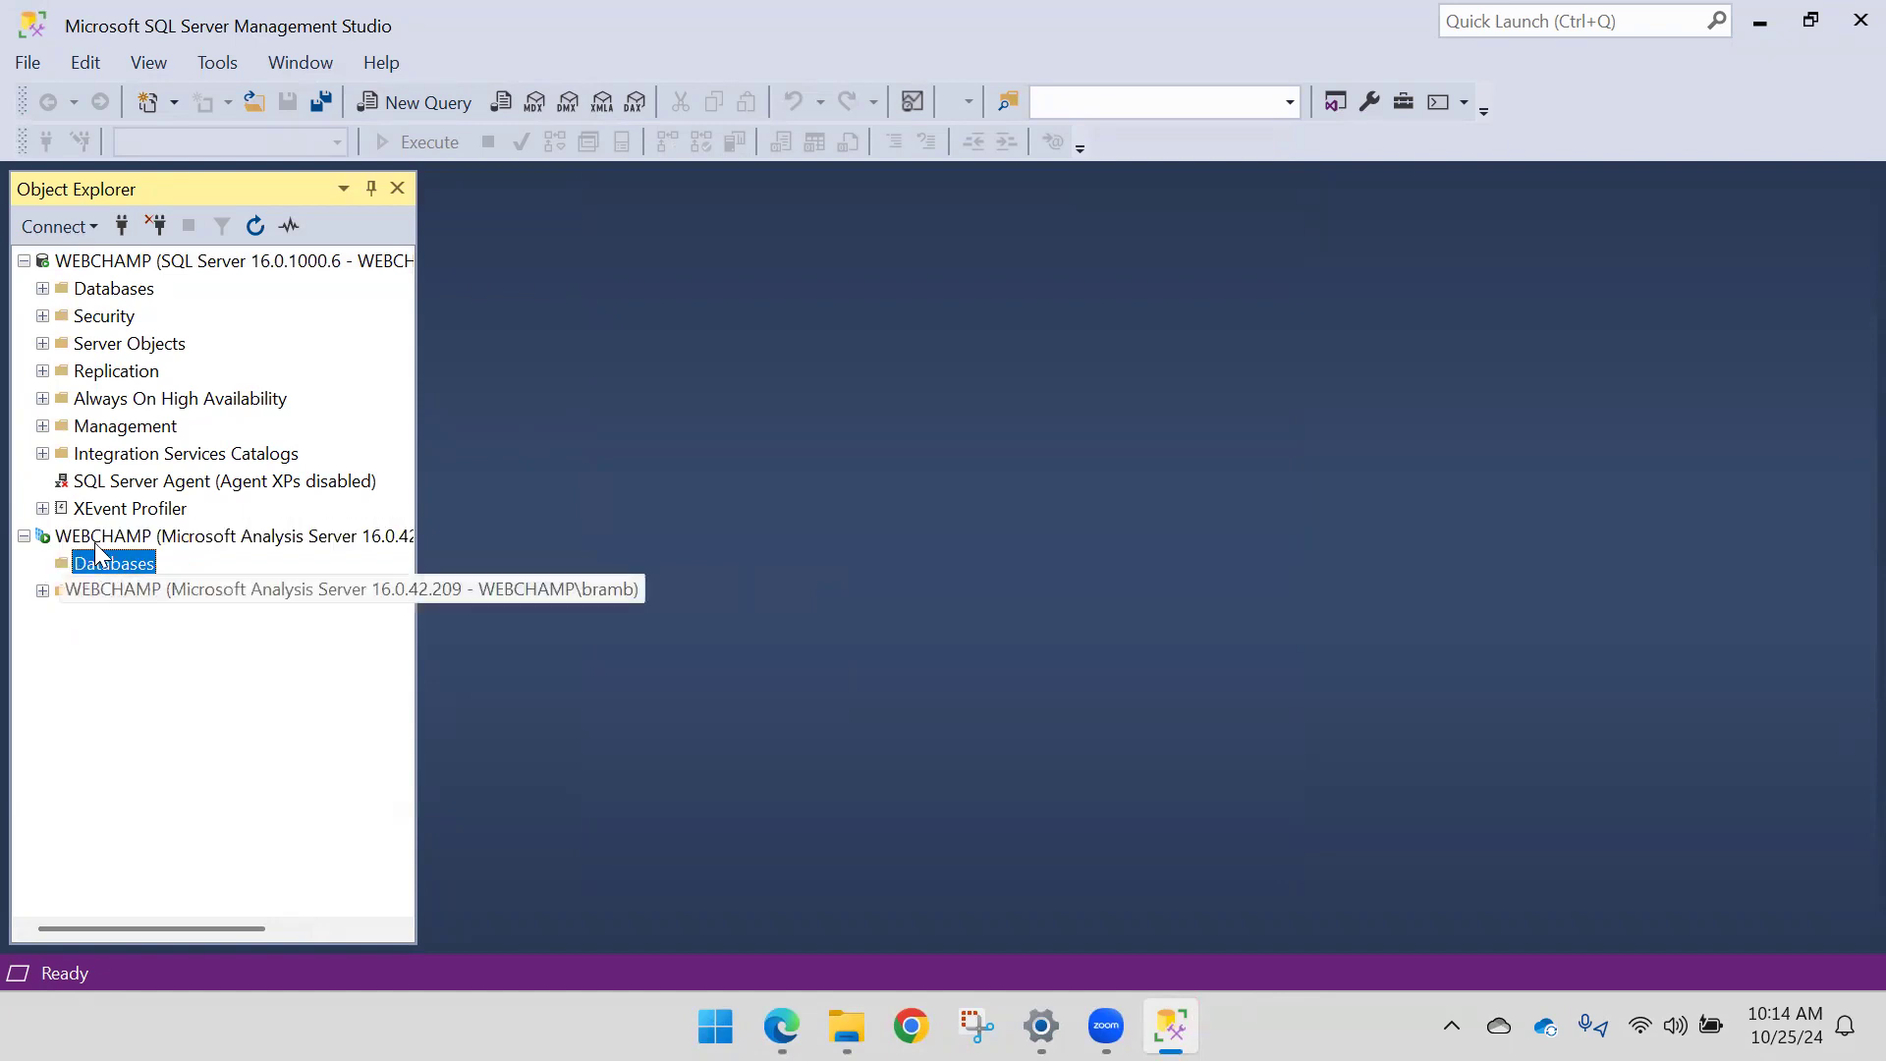
pyautogui.click(82, 538)
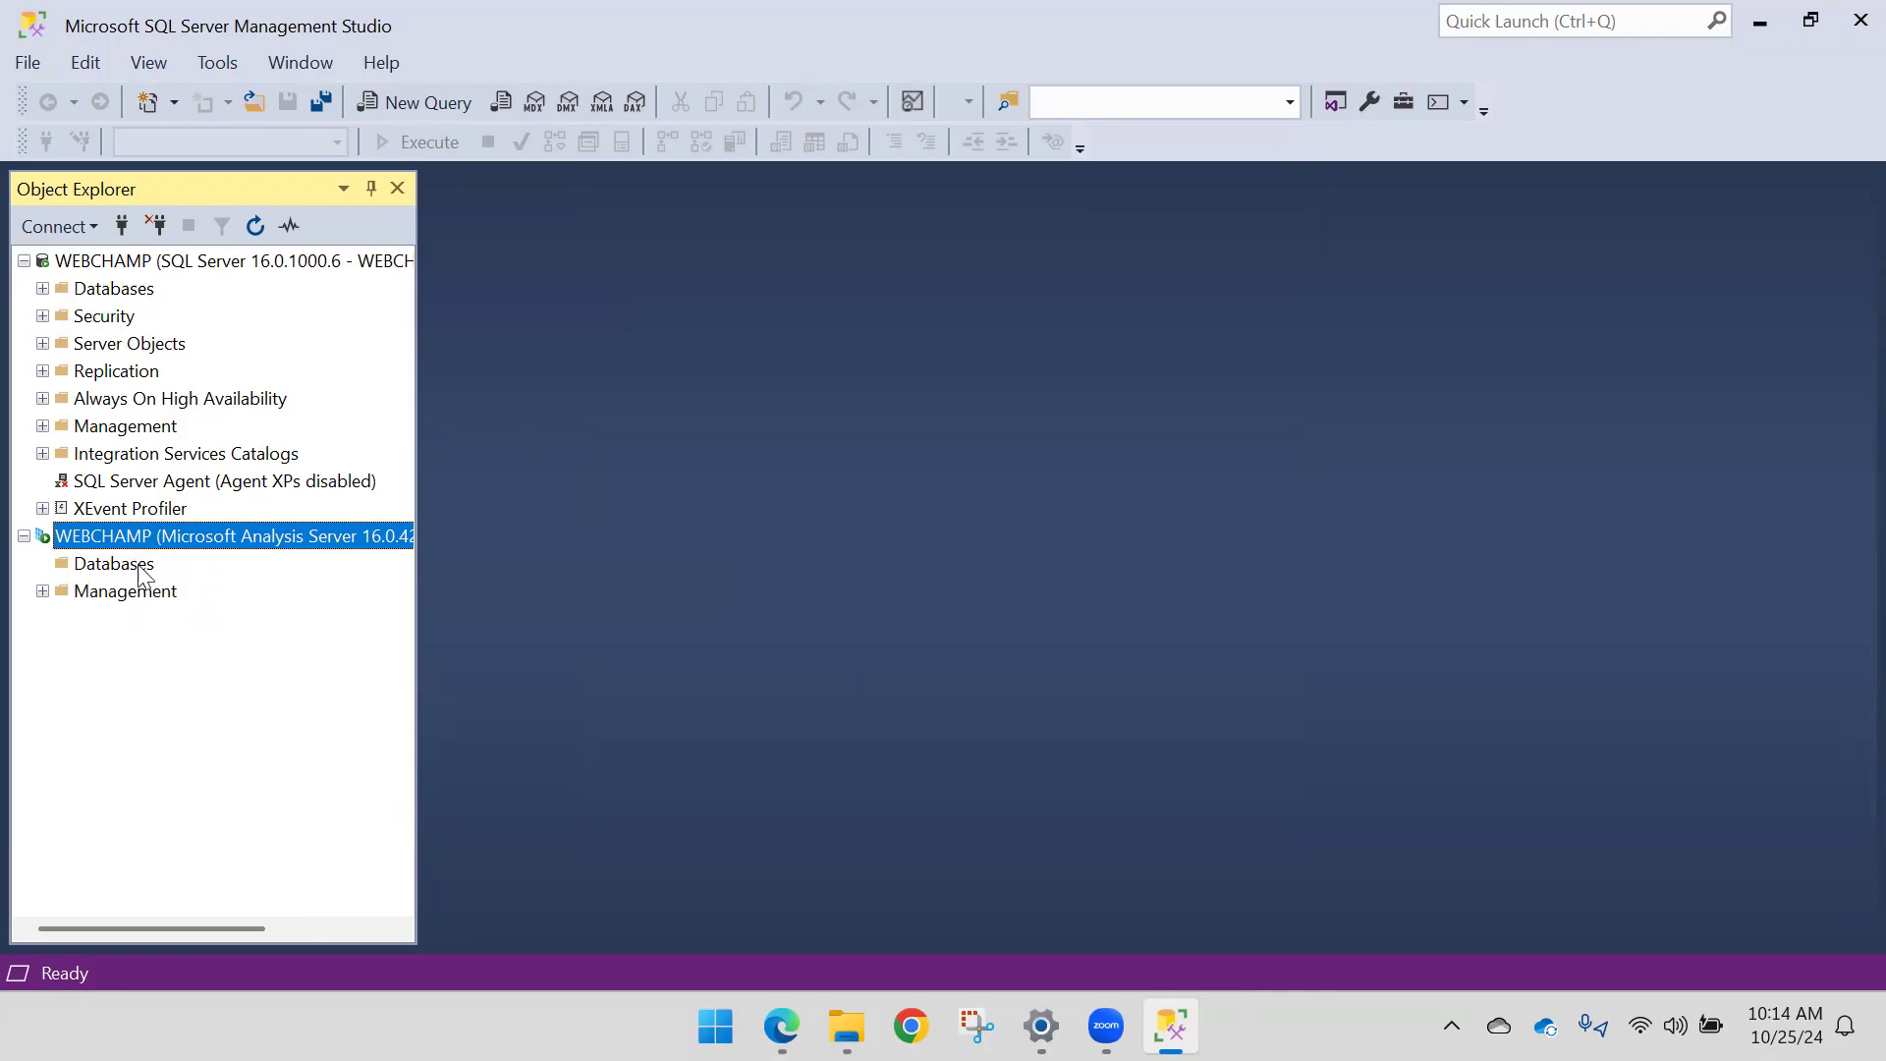
pyautogui.click(102, 565)
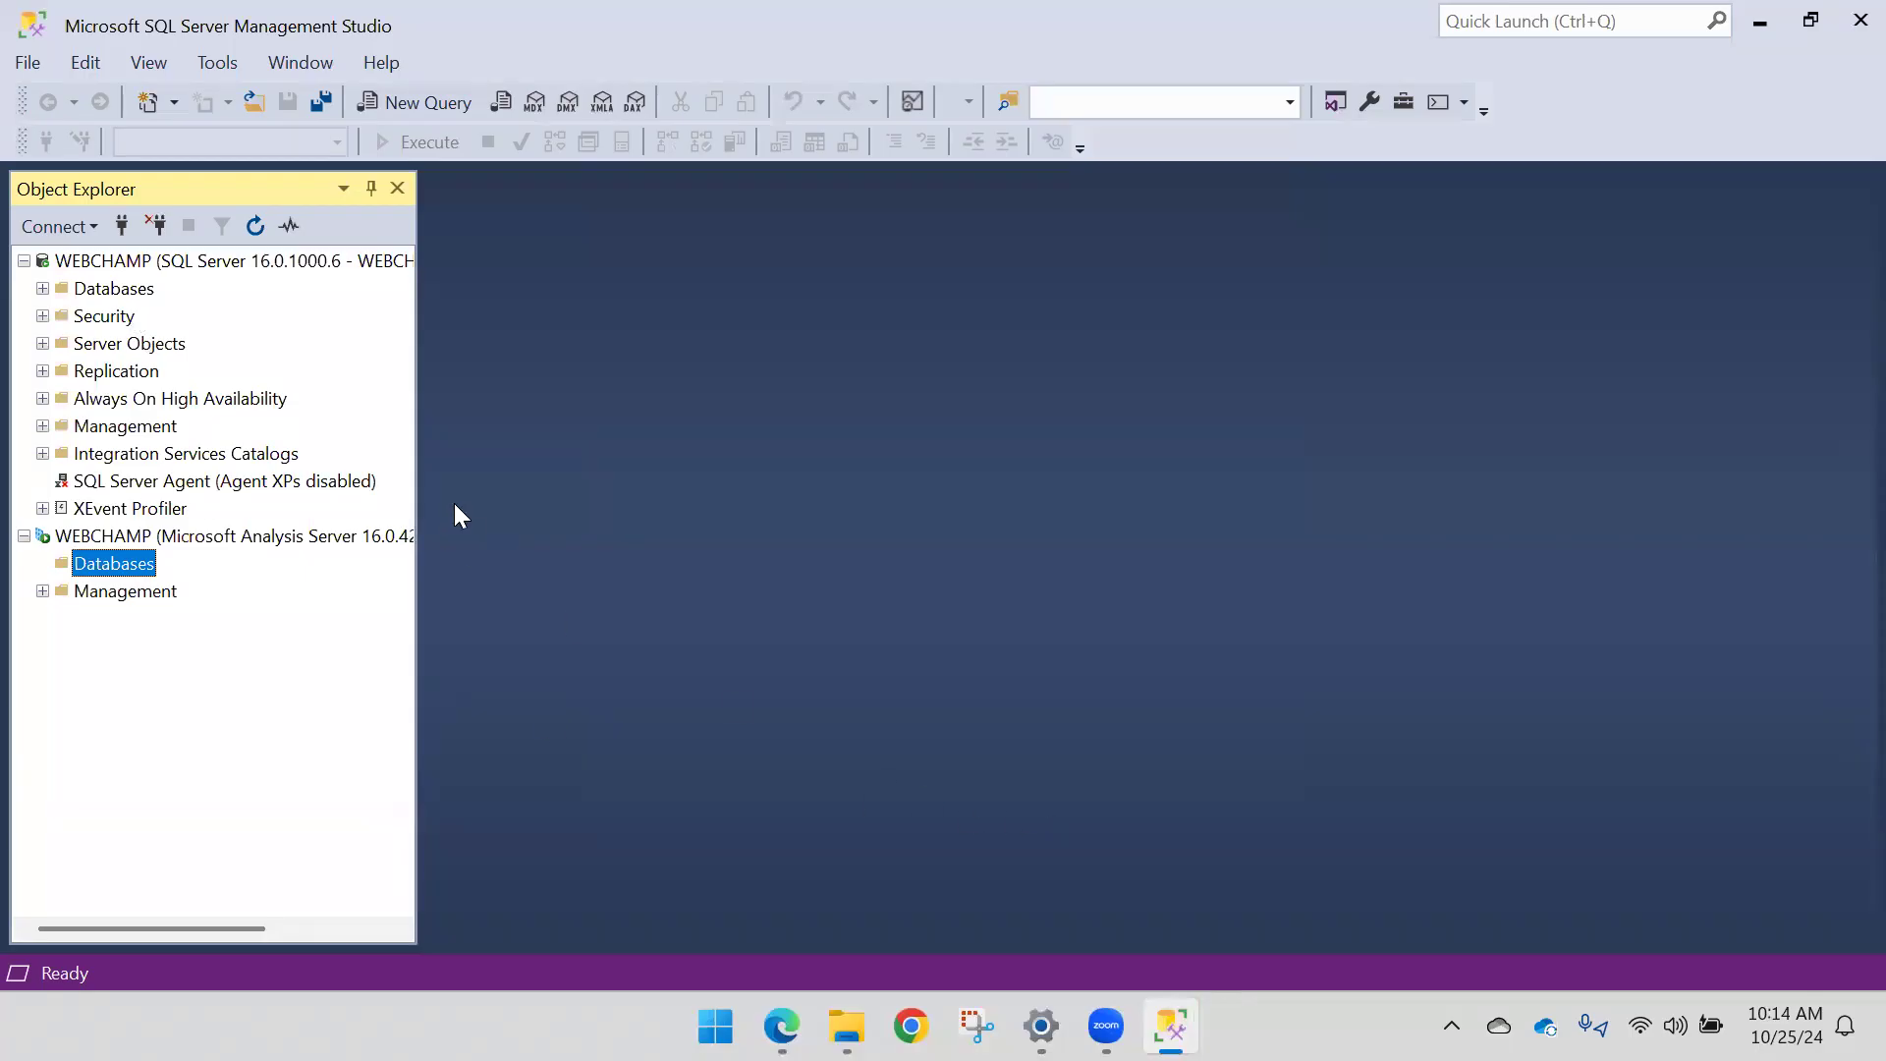
# Step: Try to choose a local server for a new Reporting Services connection by browsing the local servers, and cancel the connection
pyautogui.click(88, 226)
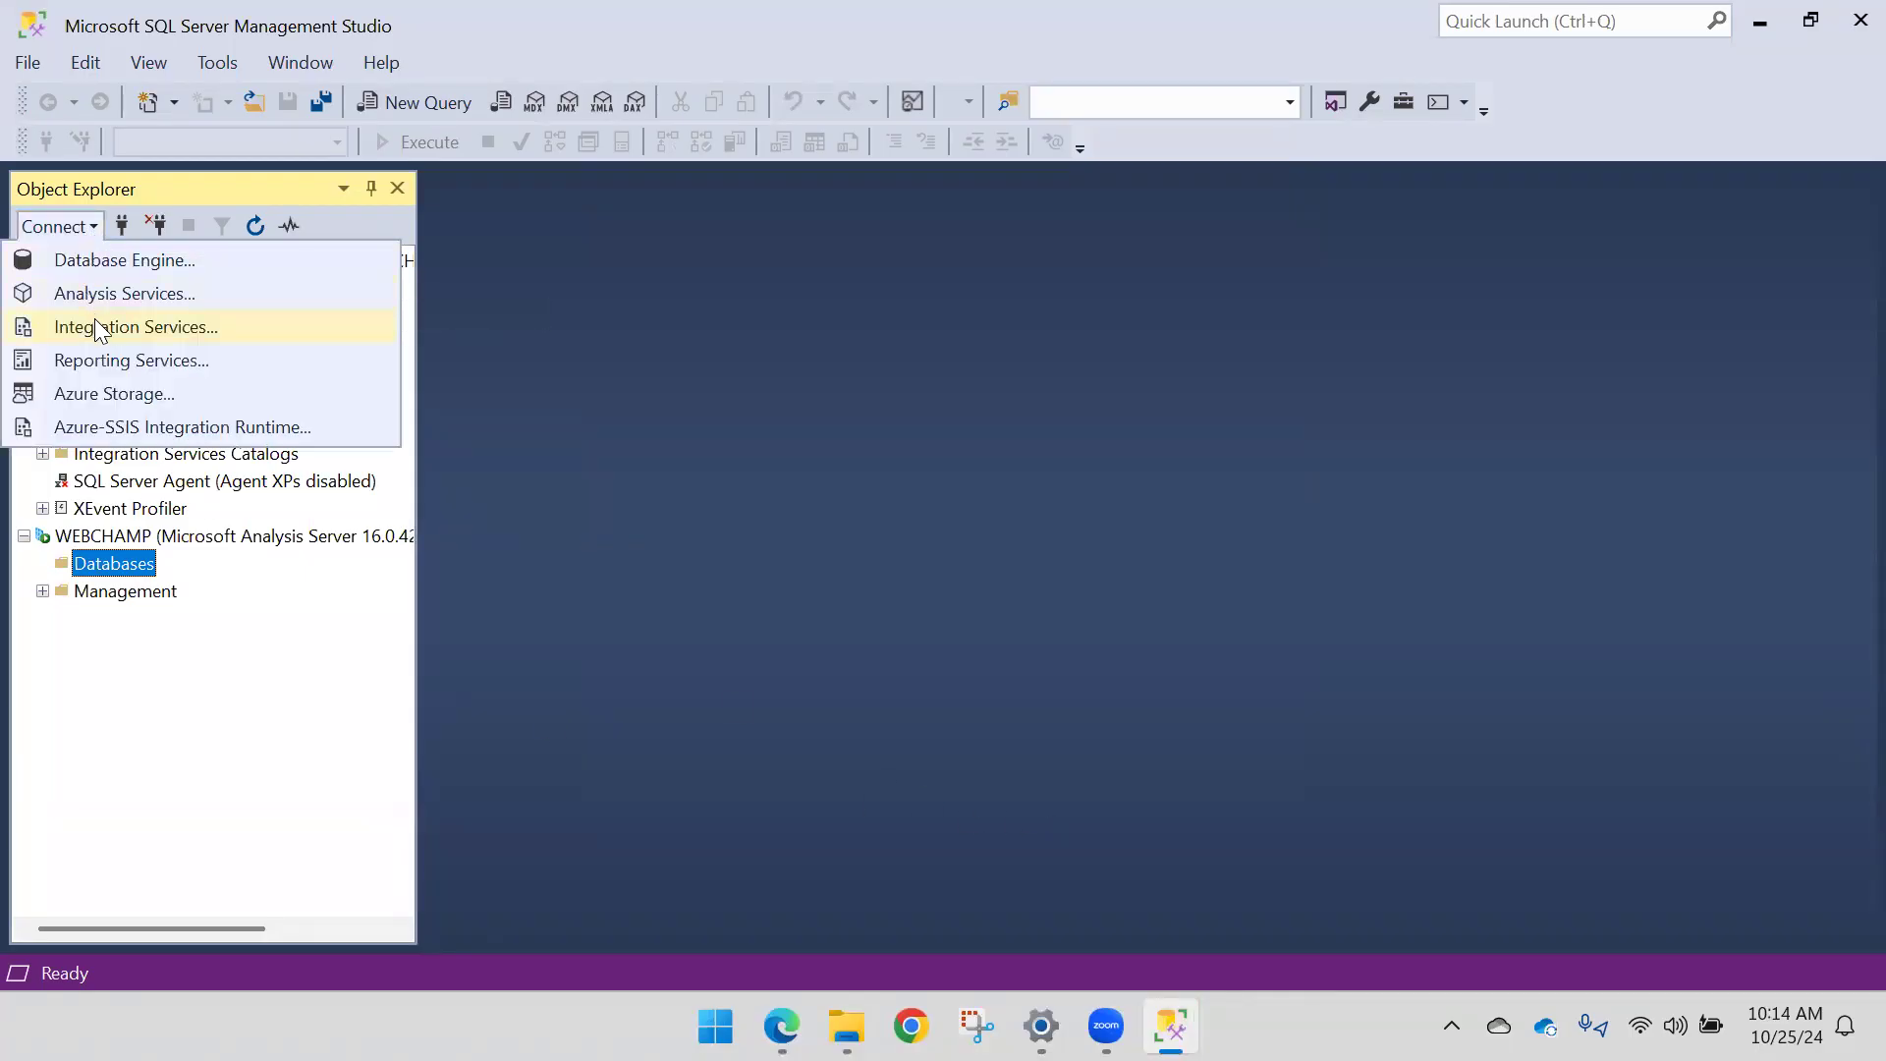
pyautogui.click(102, 359)
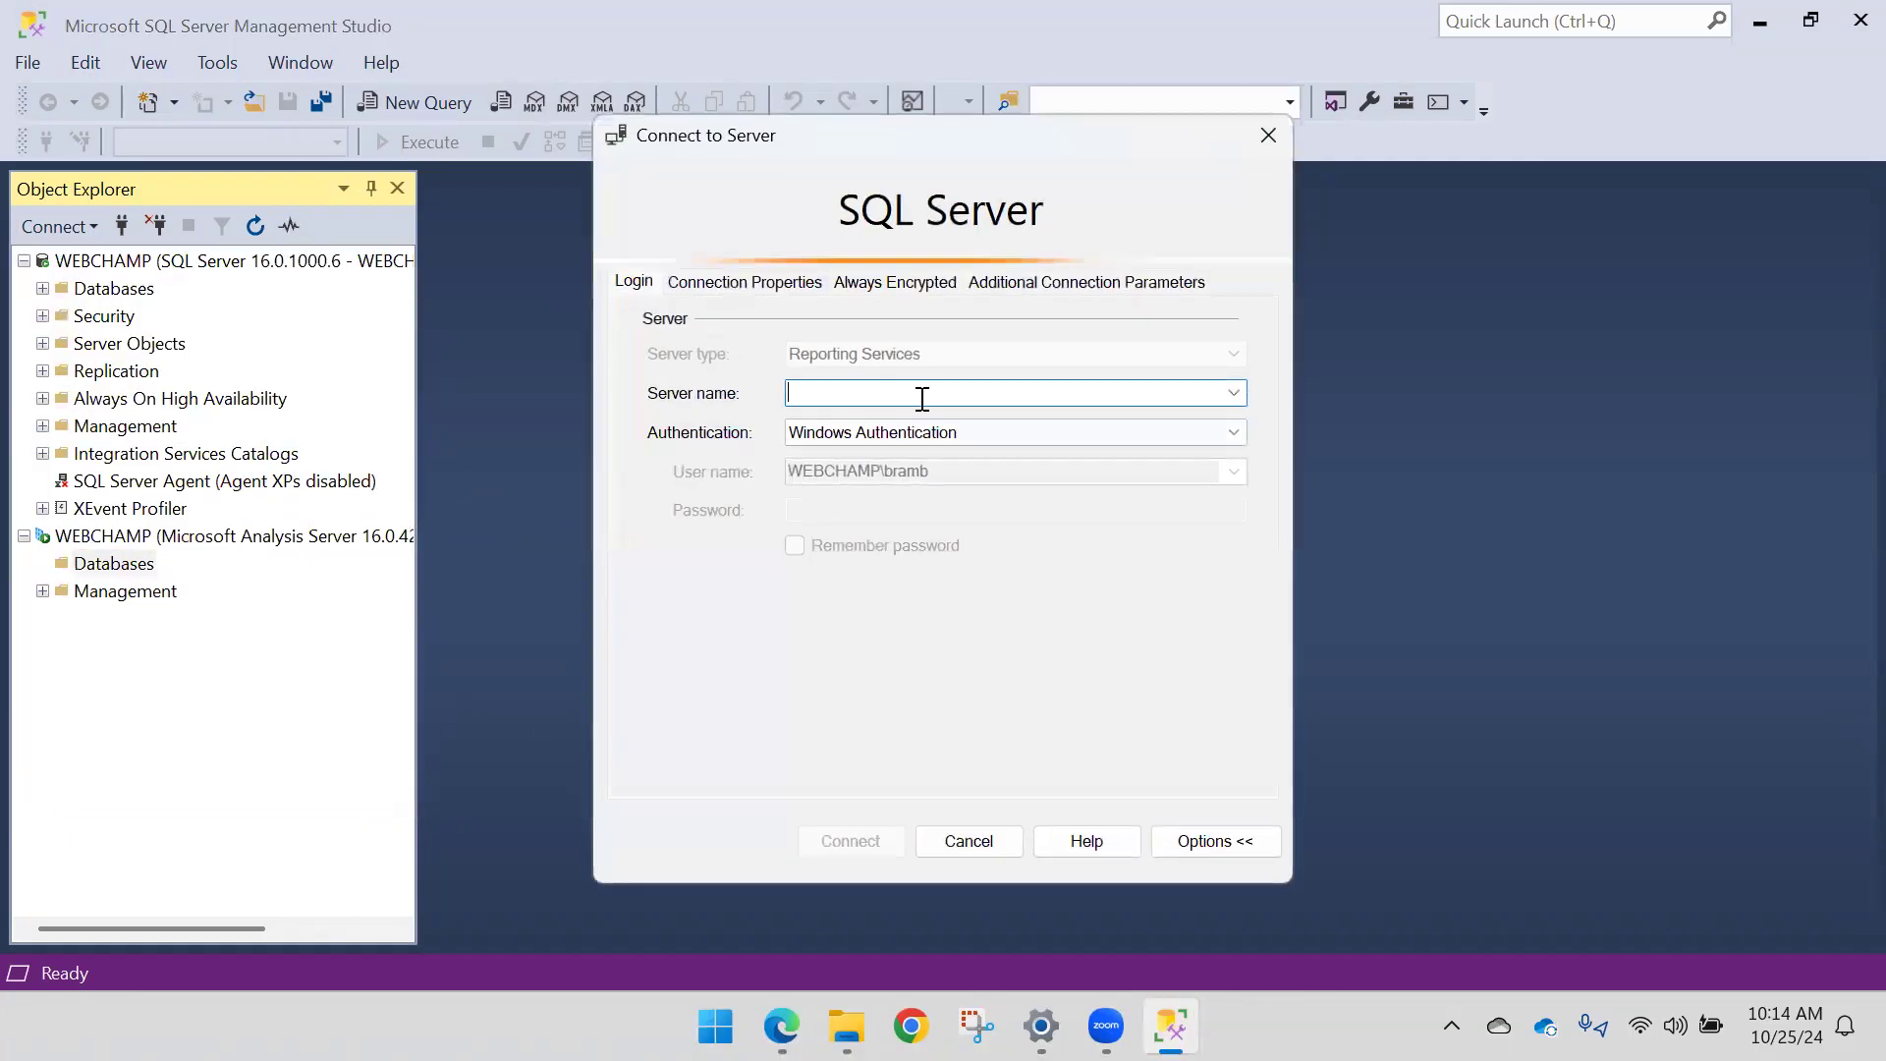
pyautogui.click(1232, 393)
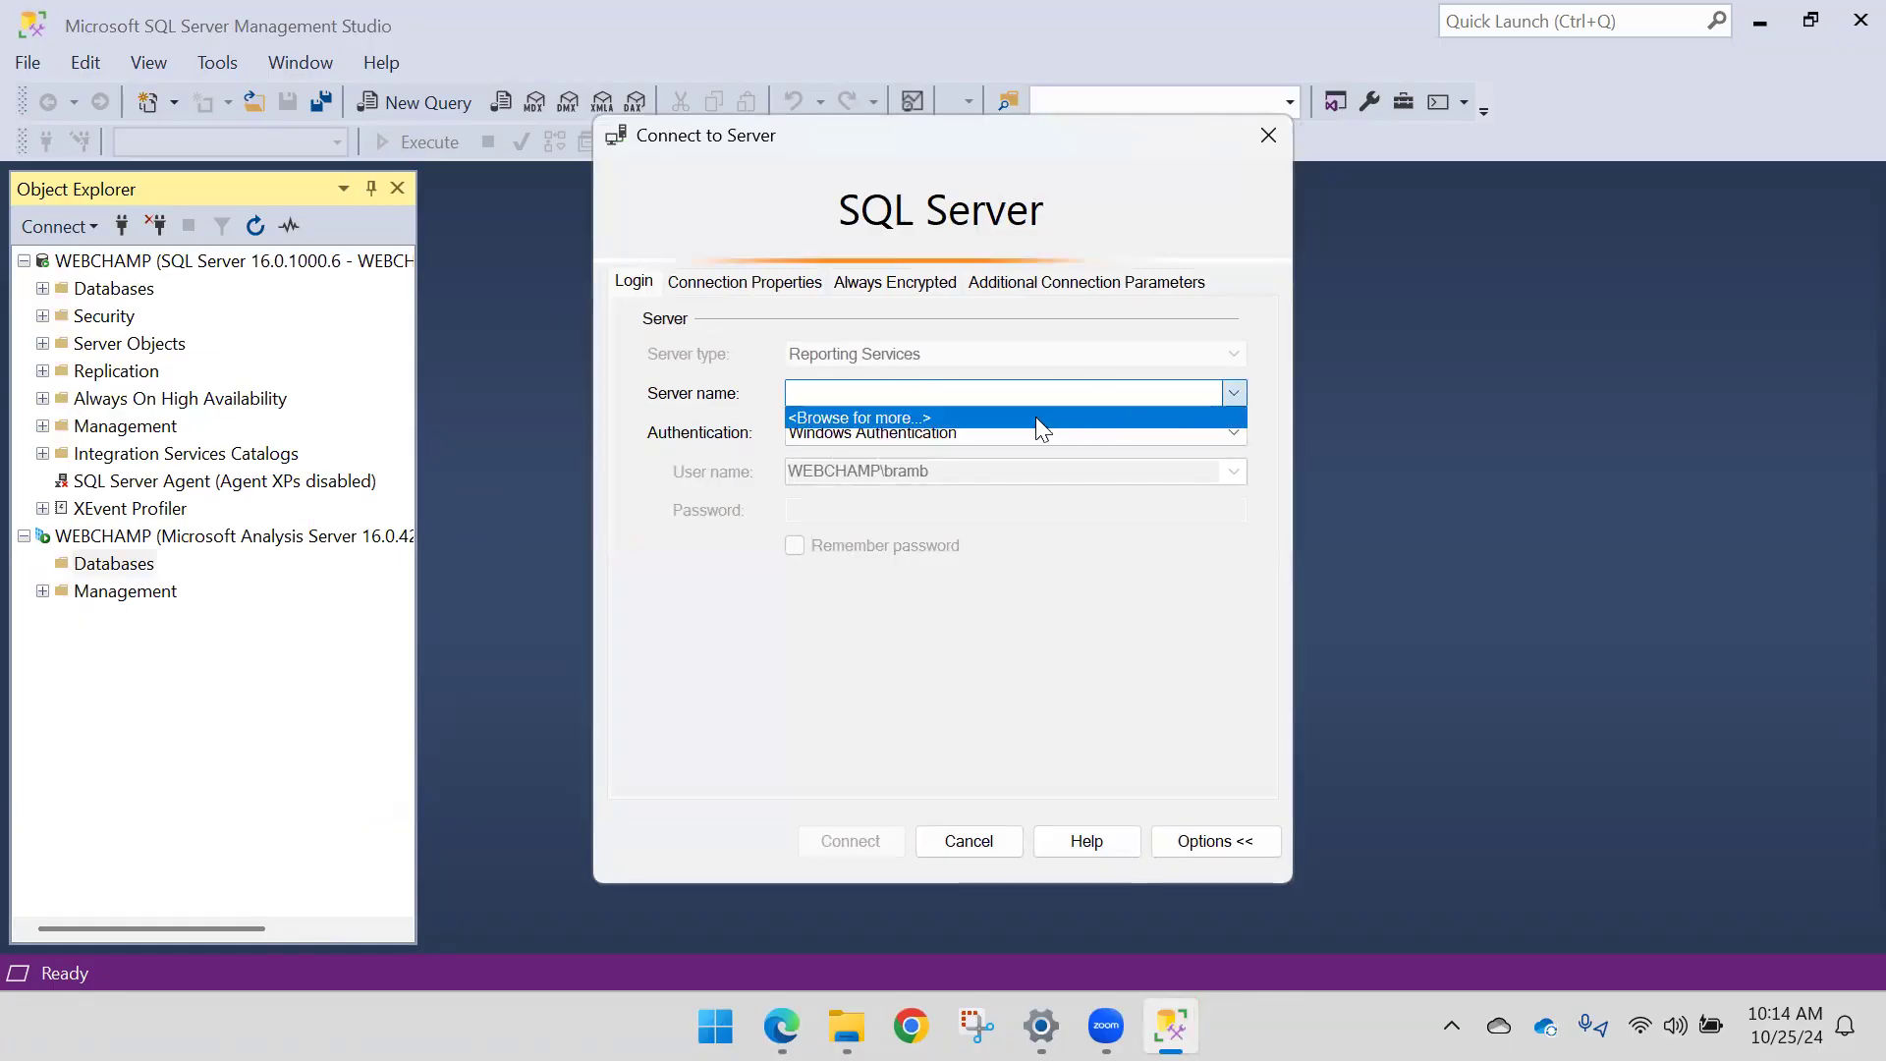
pyautogui.click(1035, 415)
pyautogui.click(801, 358)
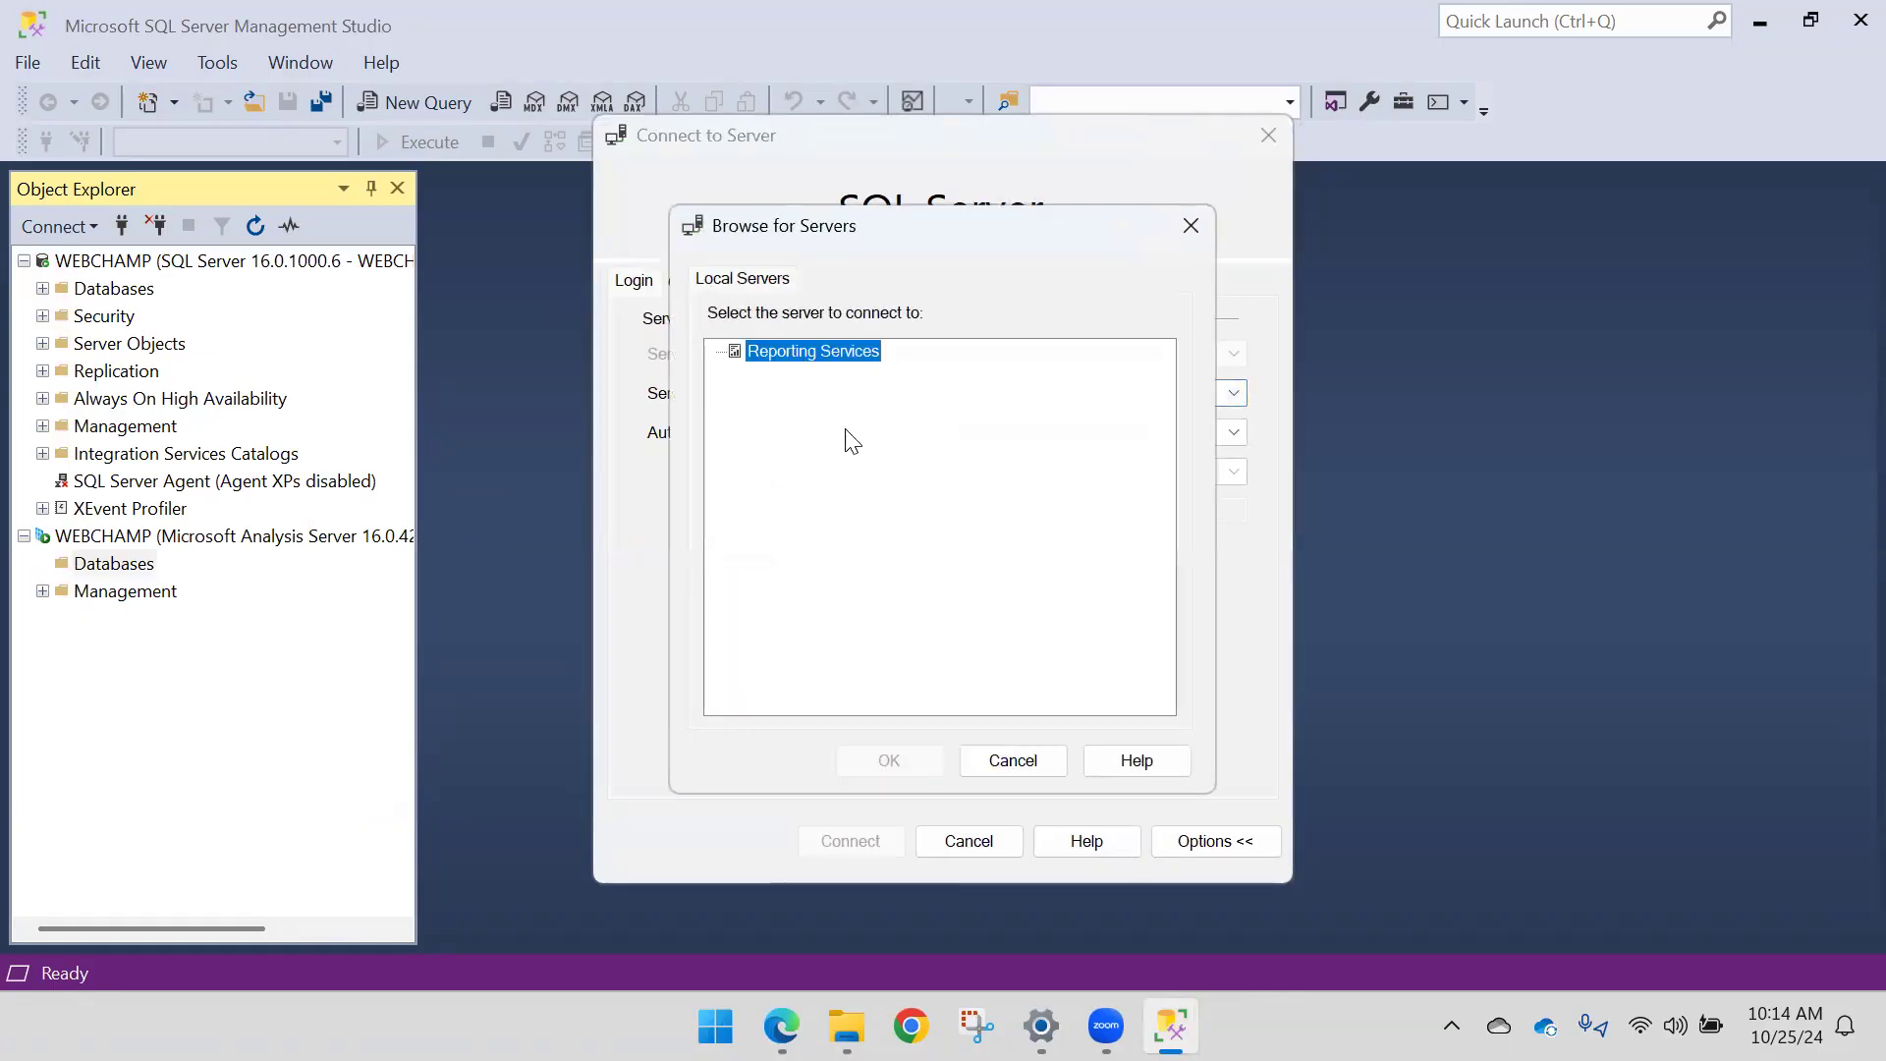
pyautogui.click(972, 758)
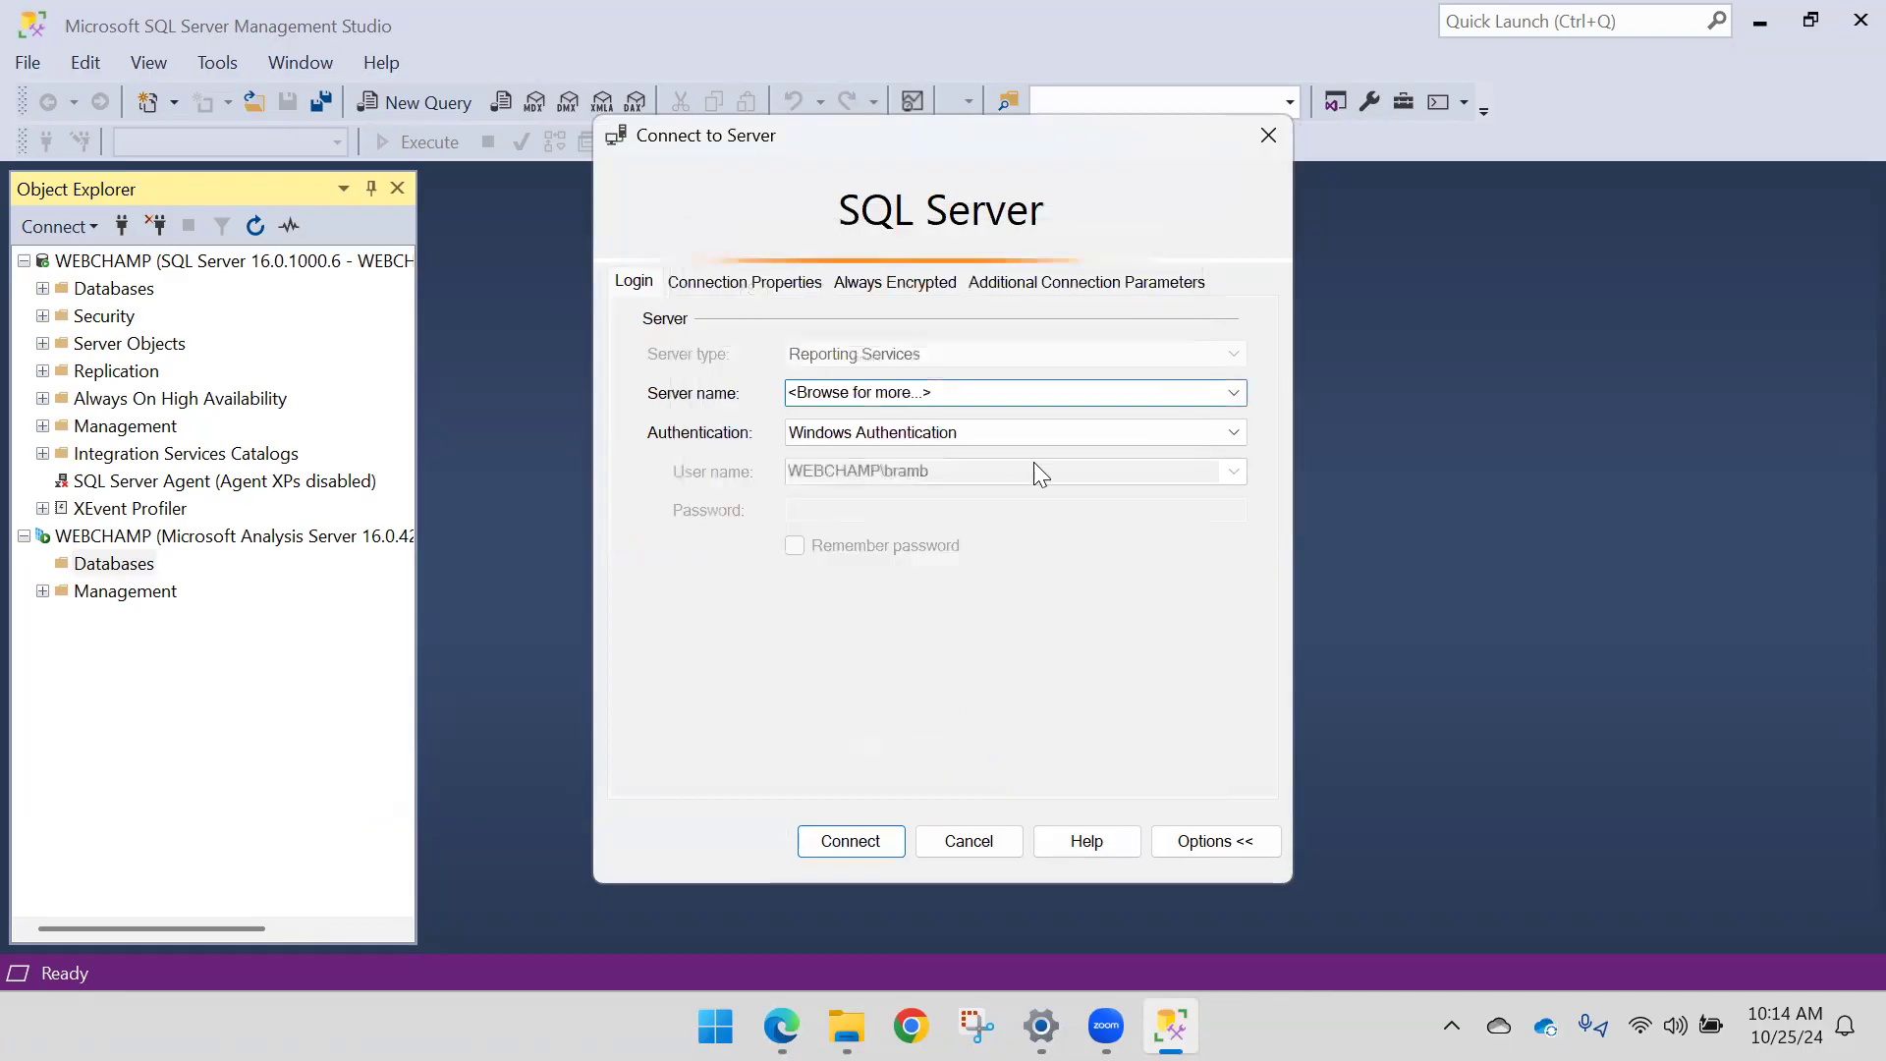
pyautogui.click(994, 761)
pyautogui.click(957, 841)
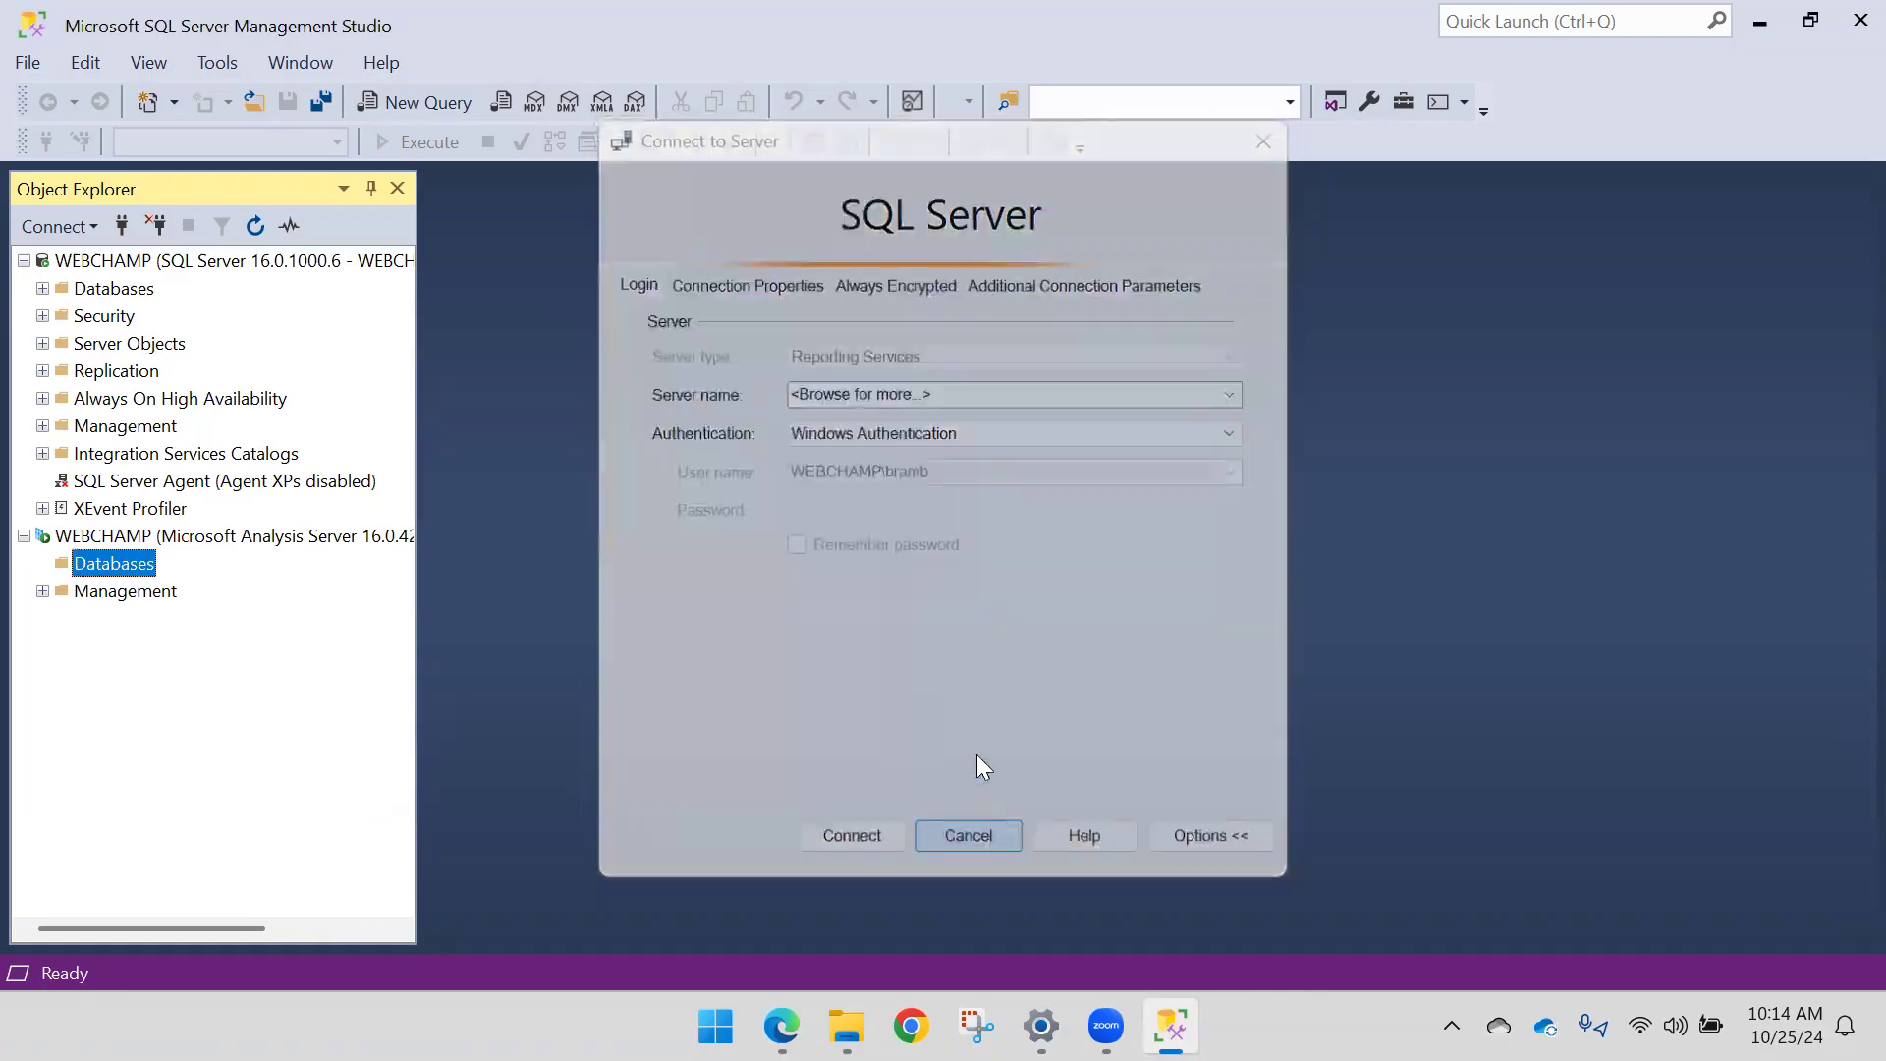
# Step: Switch to the Downloads folder, run the SQLServerReportingServices installer and choose the free Developer edition for Reporting Services
pyautogui.moveTo(847, 1027)
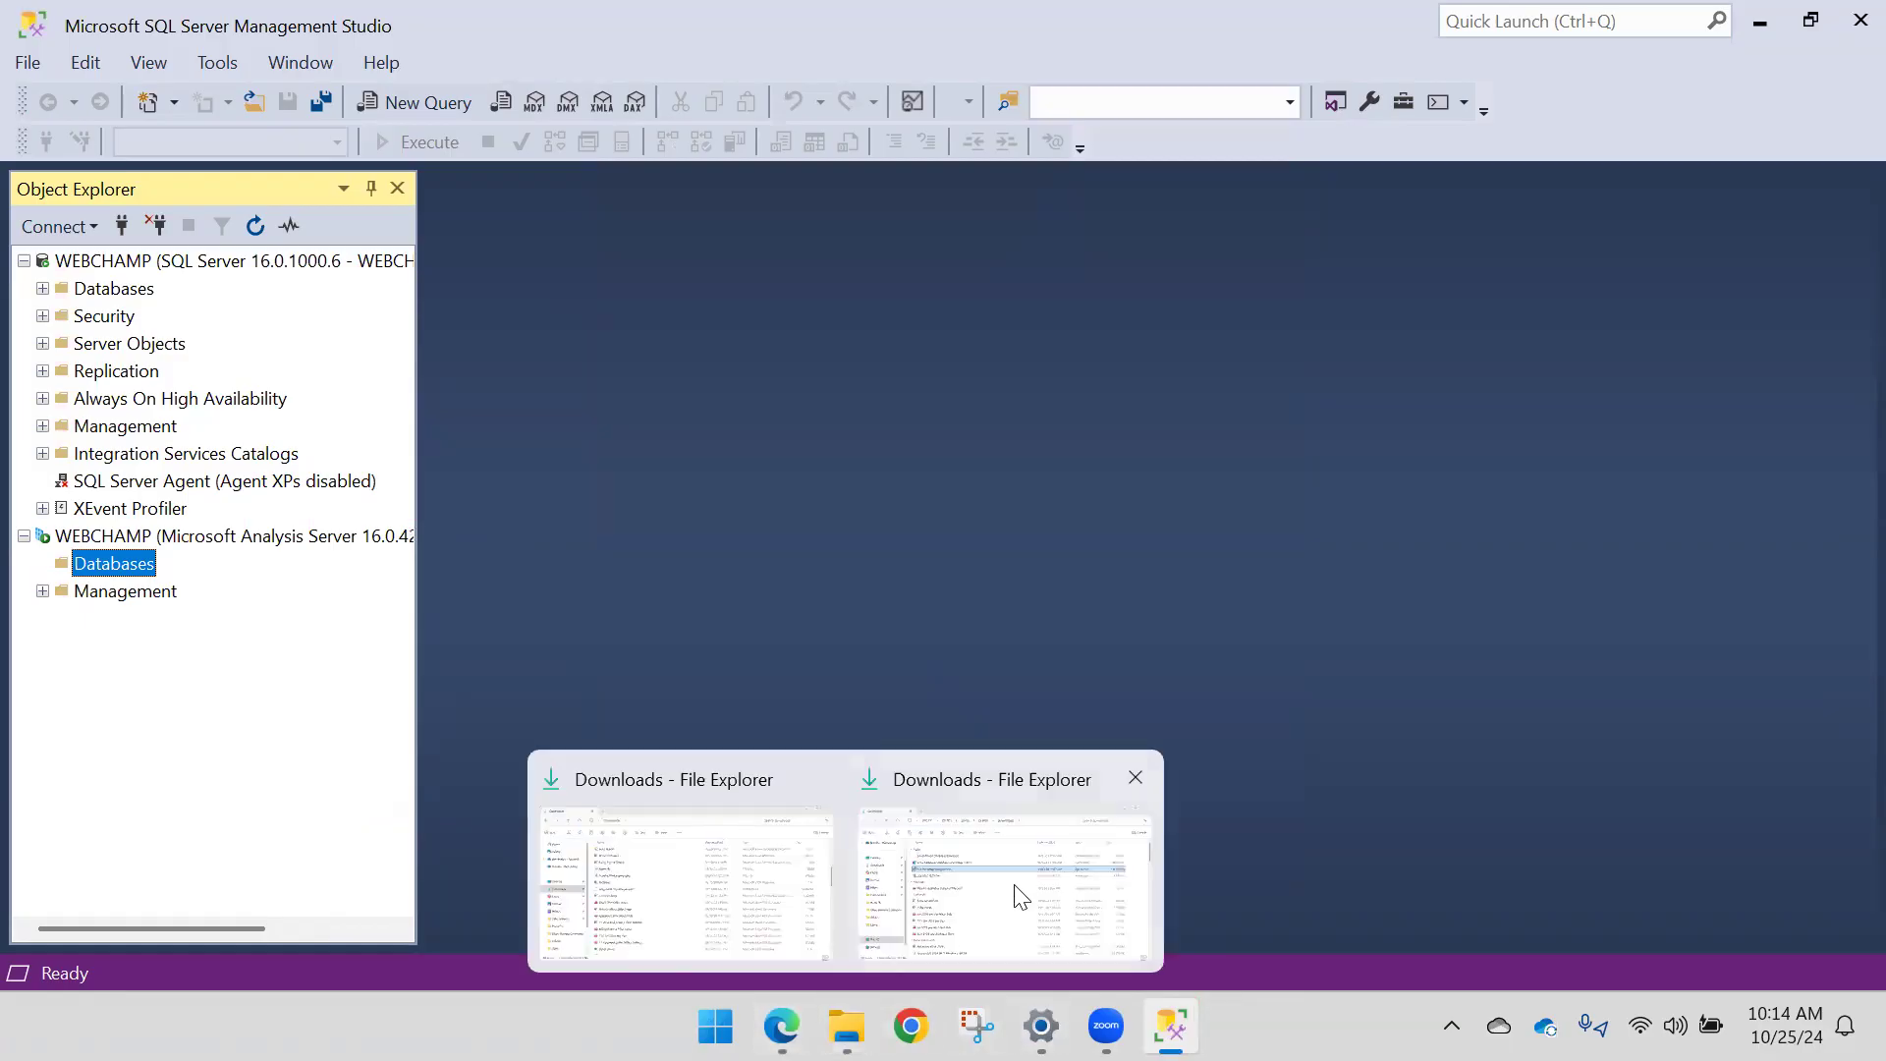
pyautogui.click(1018, 888)
pyautogui.doubleClick(663, 362)
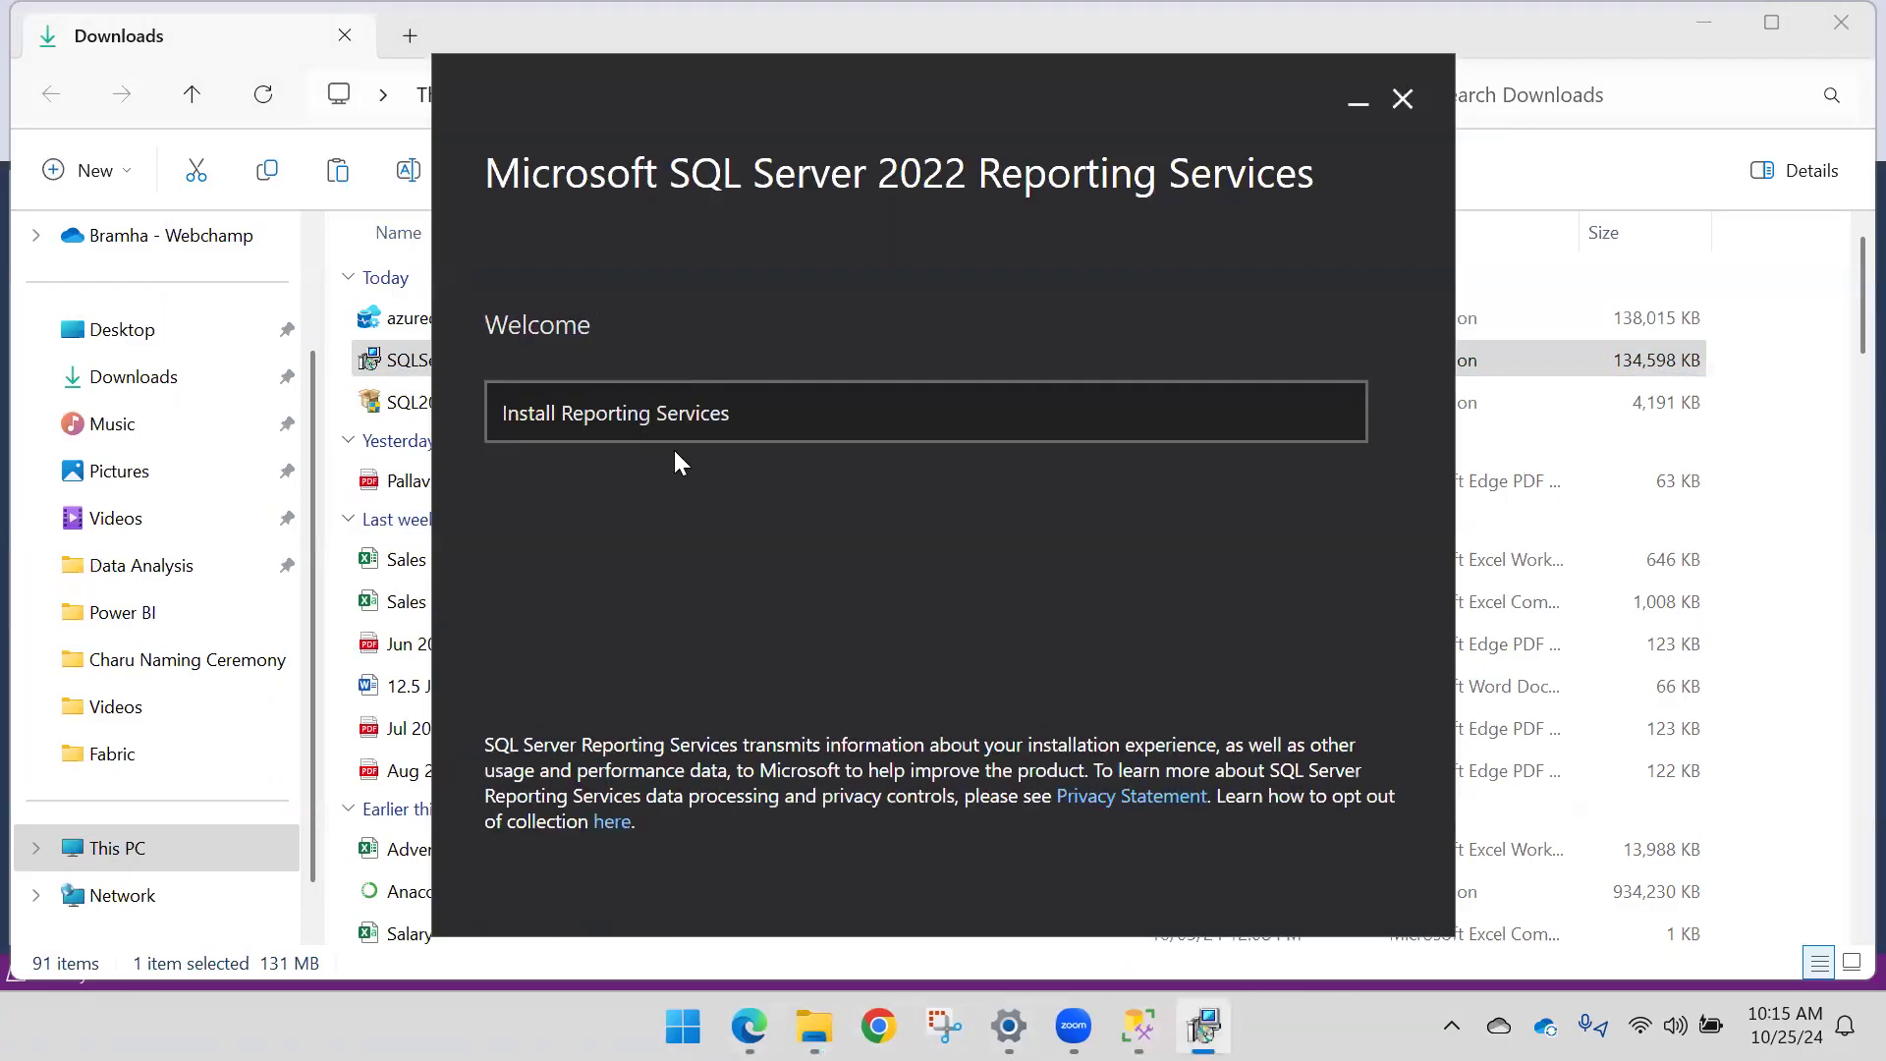
pyautogui.click(672, 433)
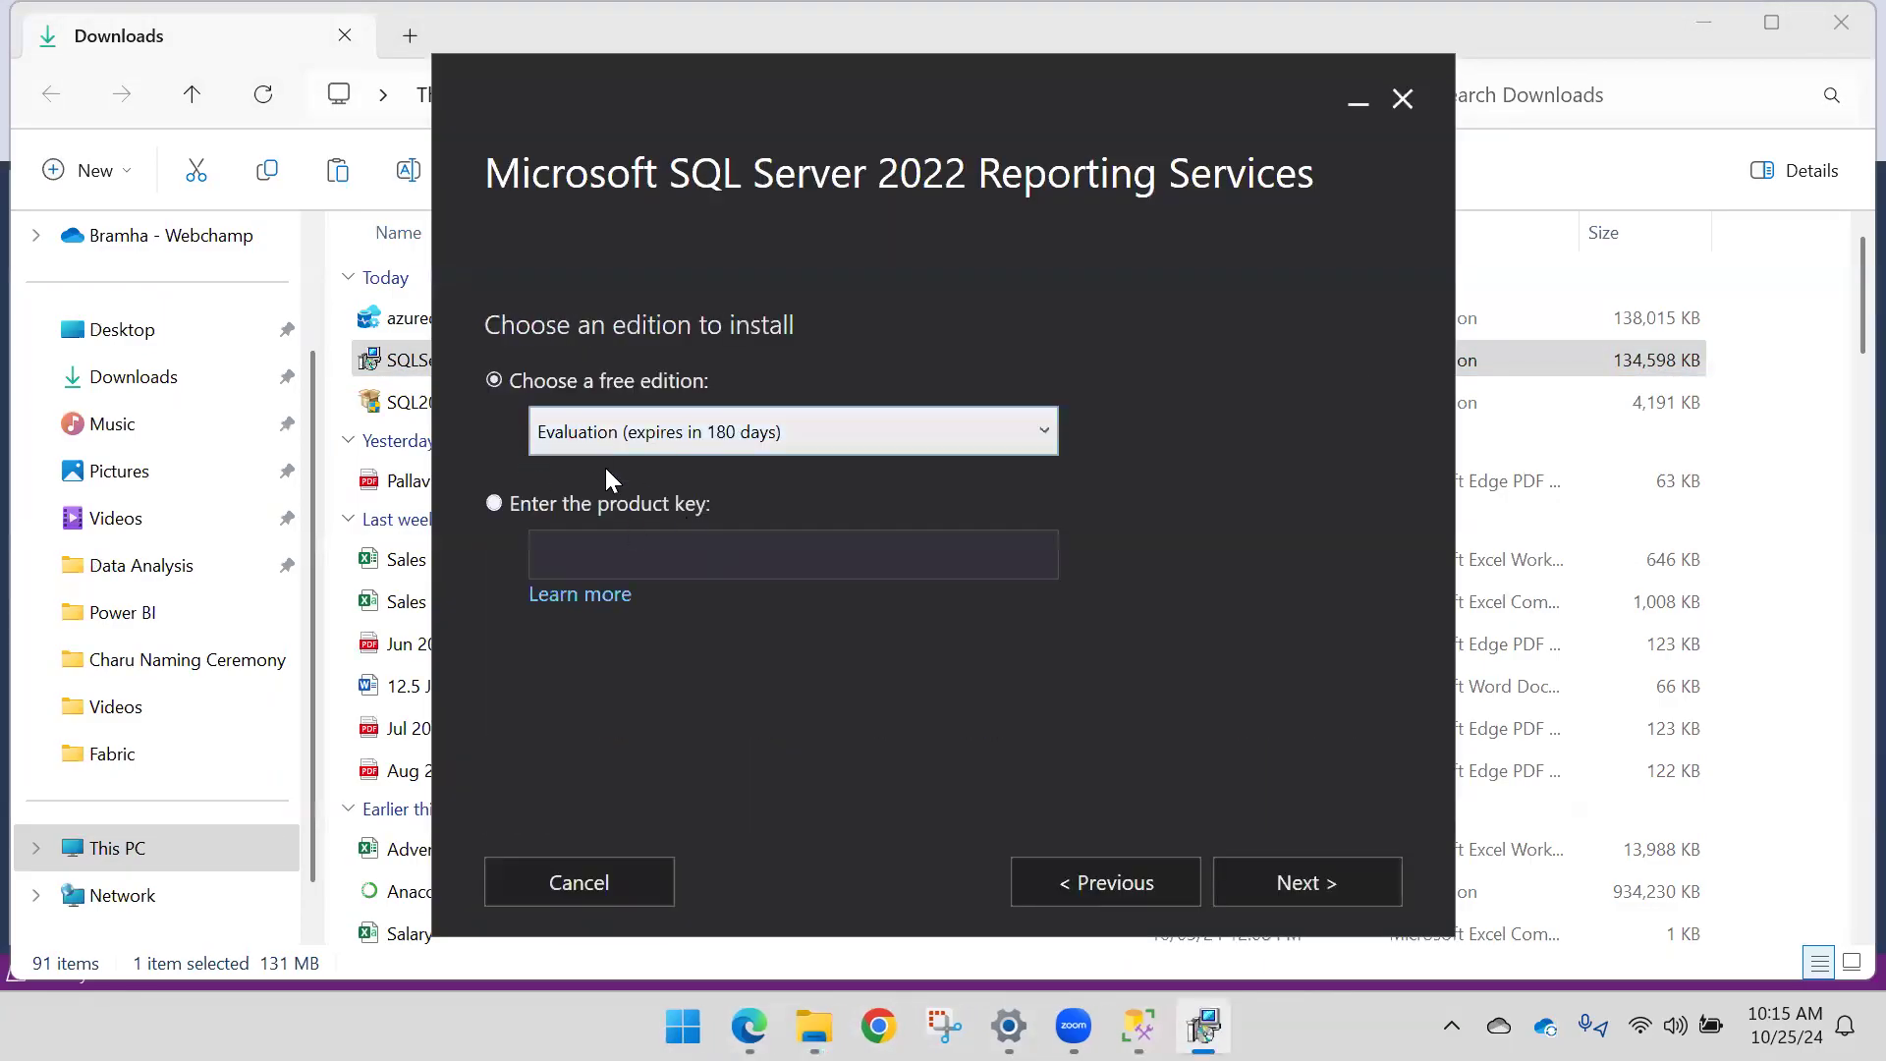
pyautogui.click(811, 436)
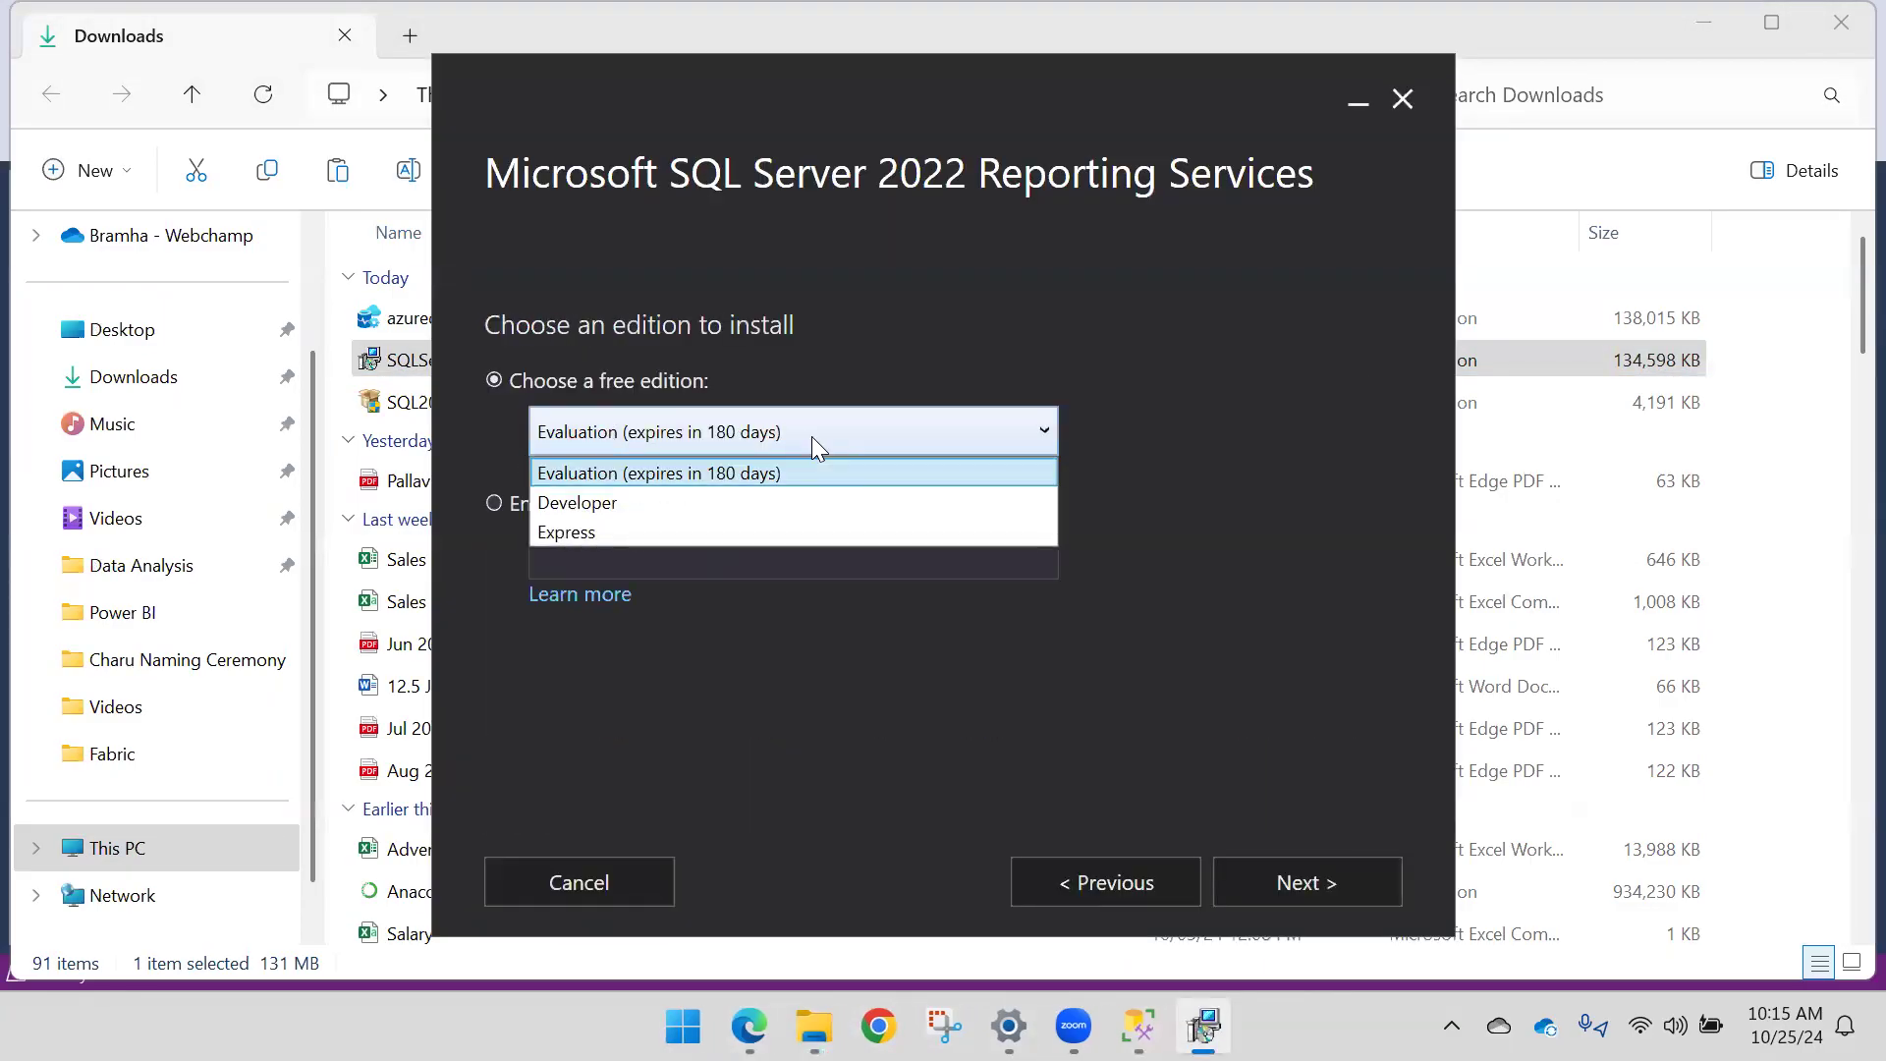
pyautogui.click(648, 498)
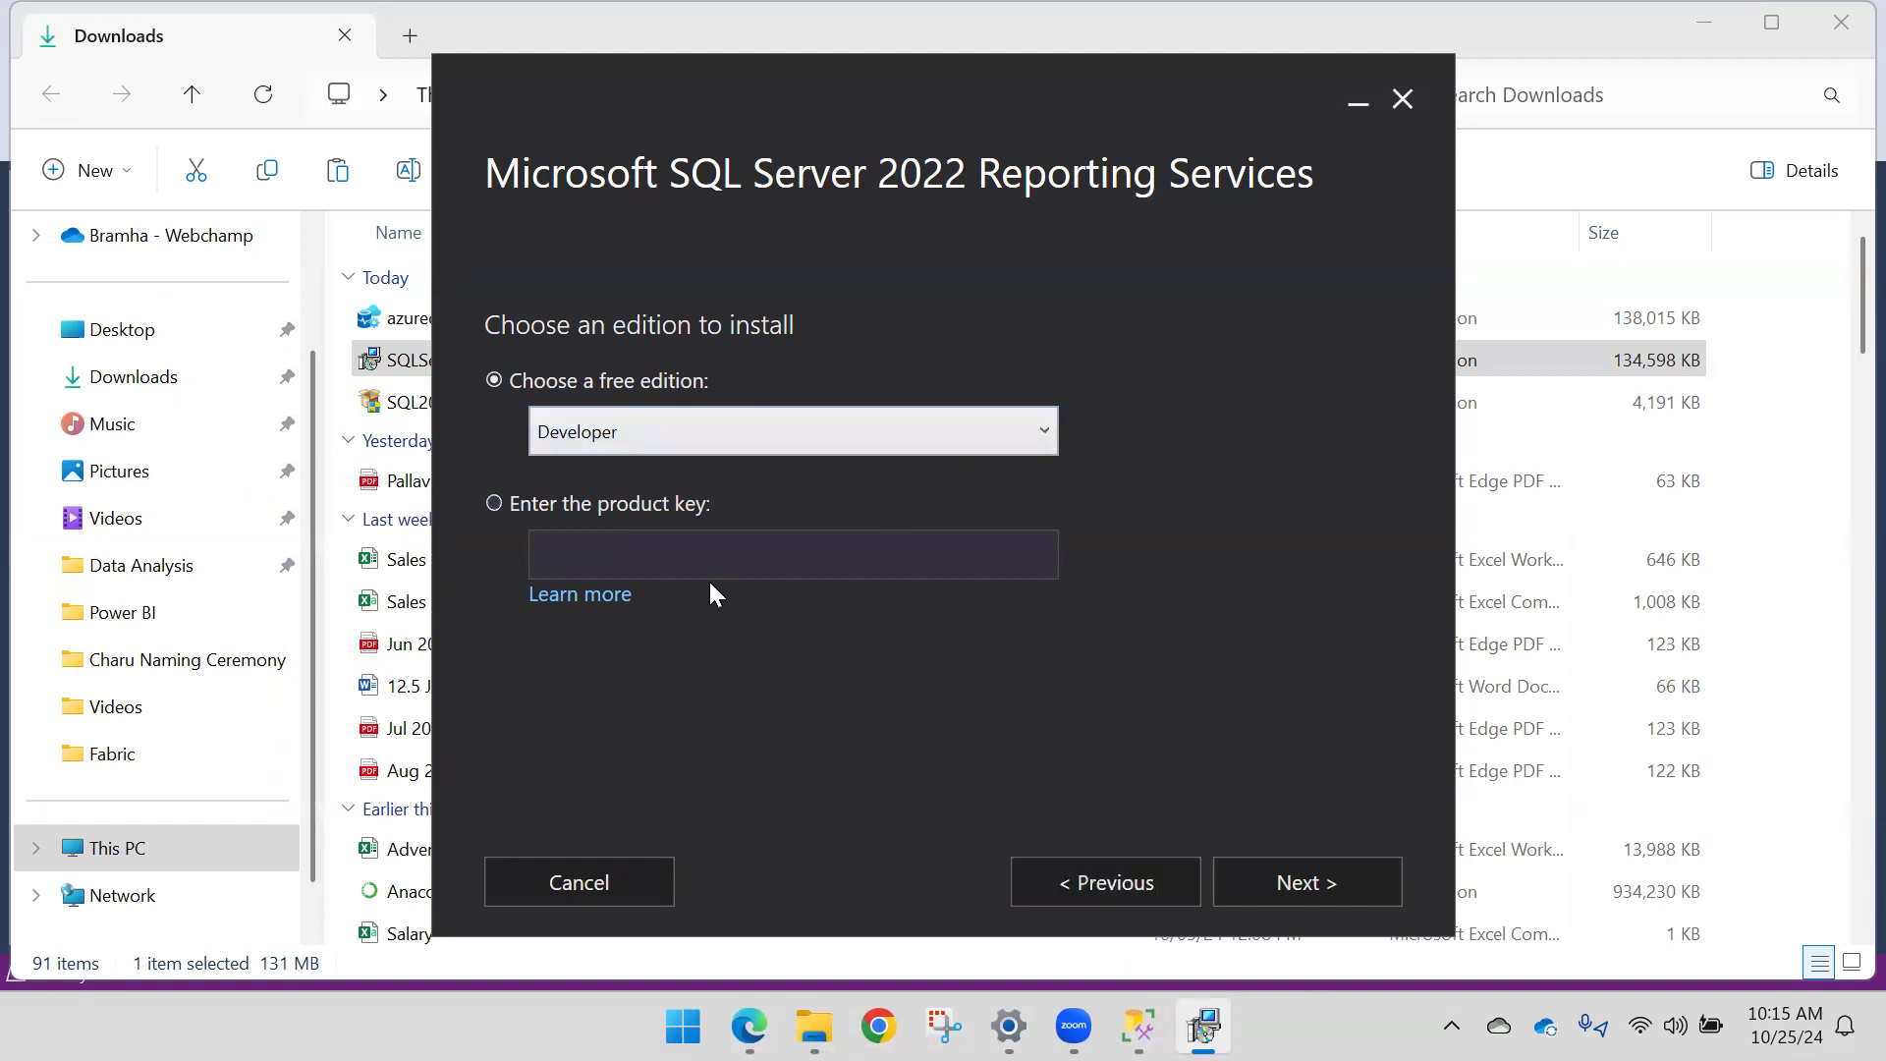
# Step: Accept the Reporting Services license terms and install Reporting Services only, in the default install location
pyautogui.click(1293, 887)
pyautogui.click(496, 775)
pyautogui.click(1293, 884)
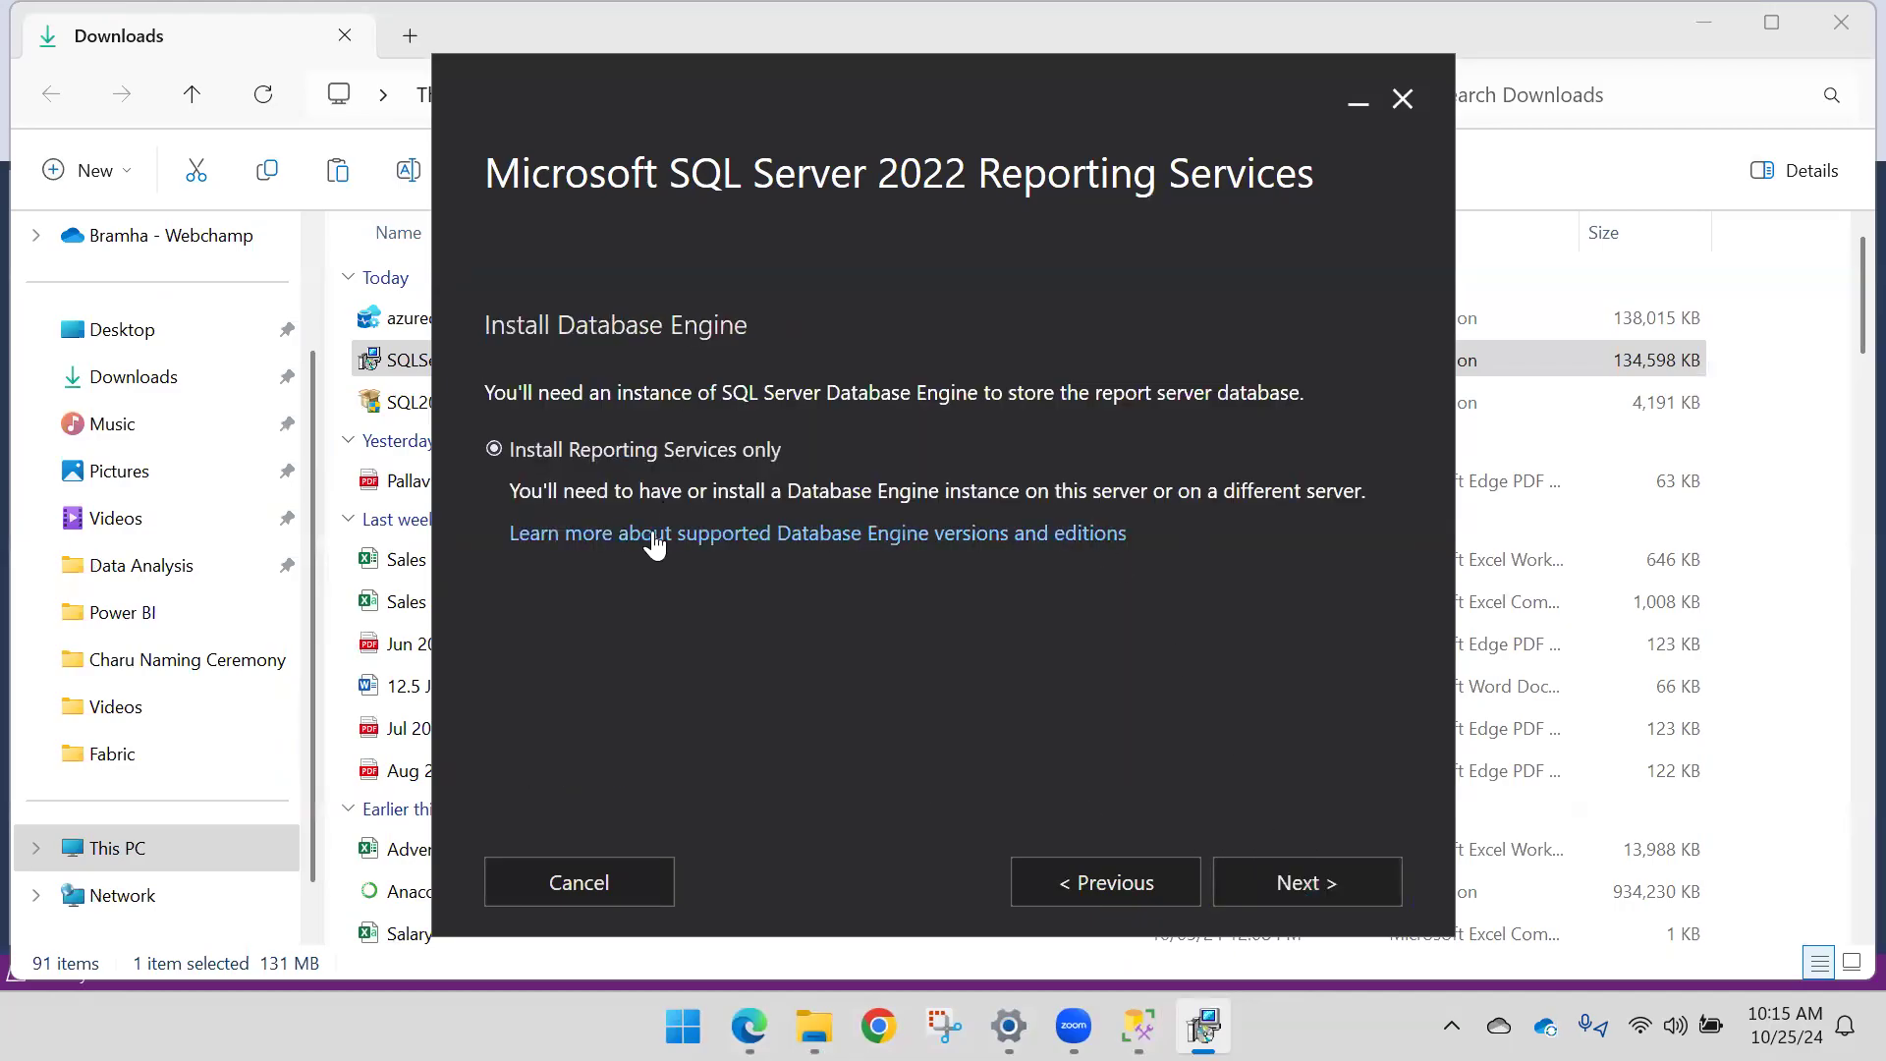
pyautogui.click(1312, 884)
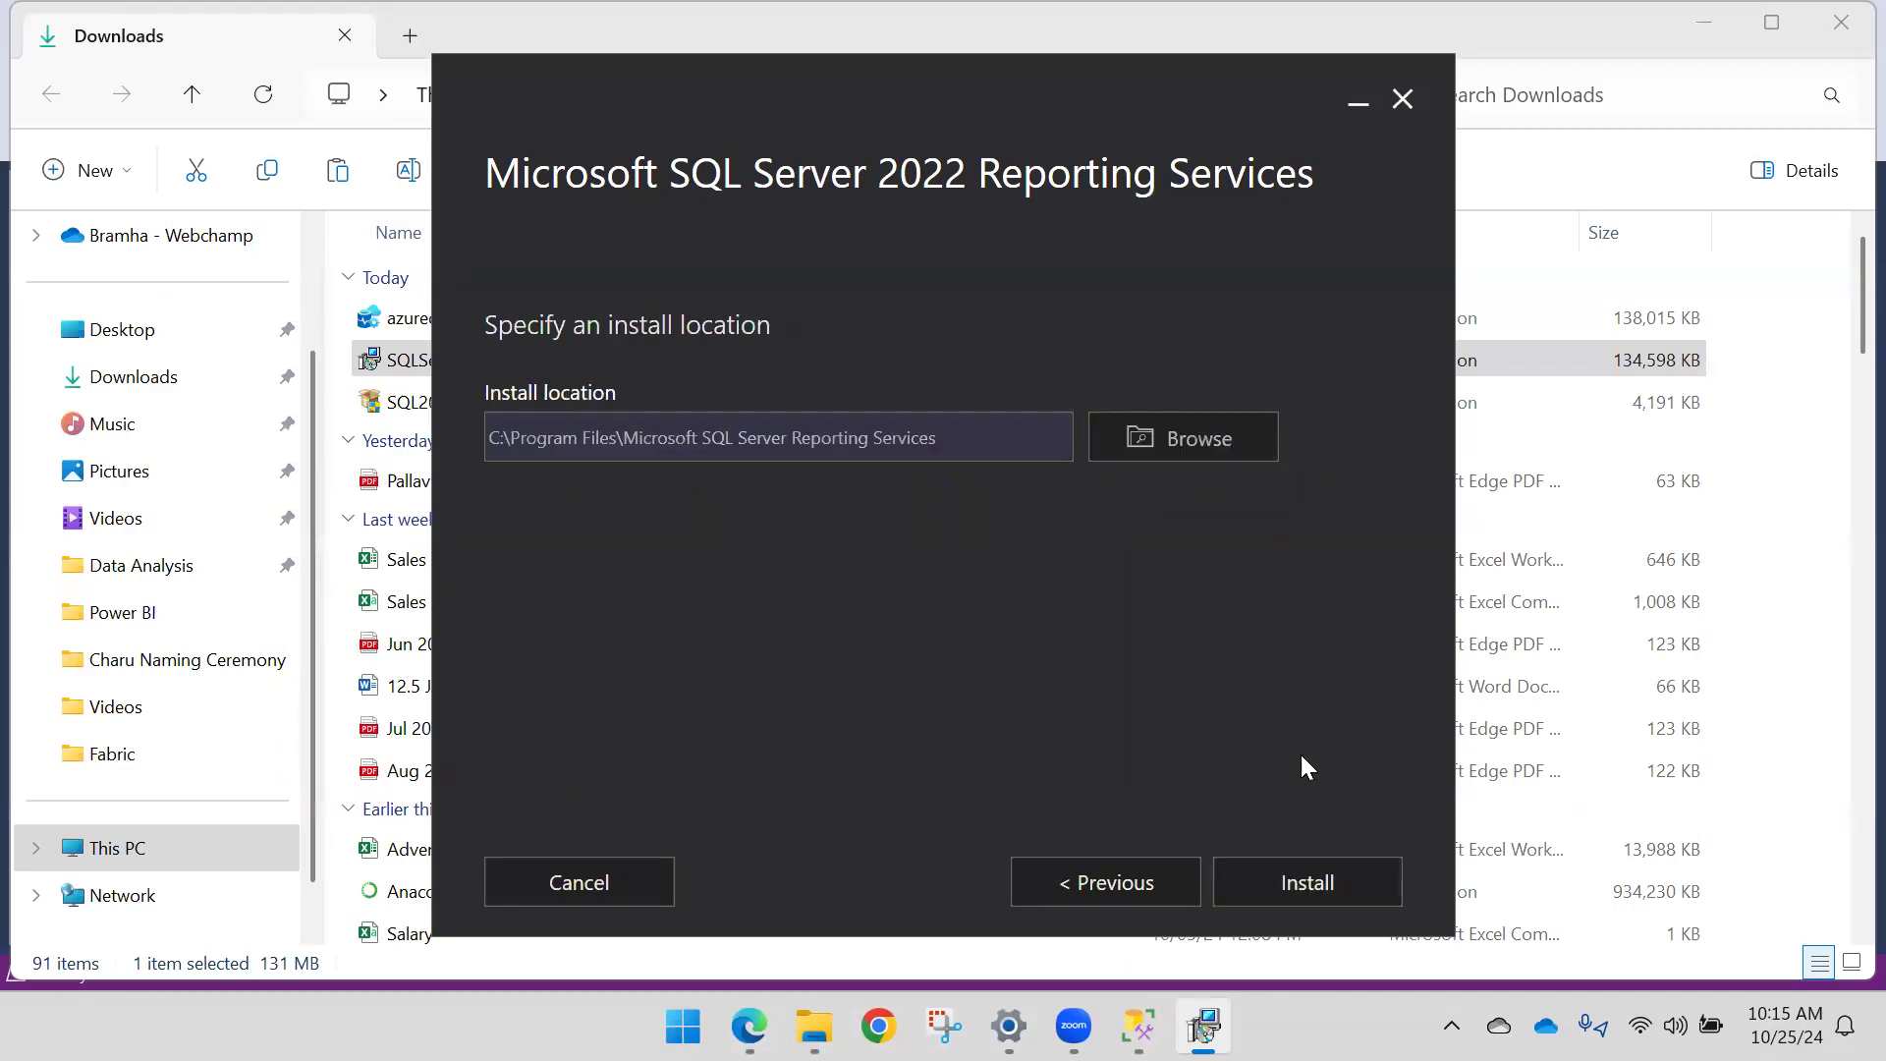
pyautogui.click(1302, 889)
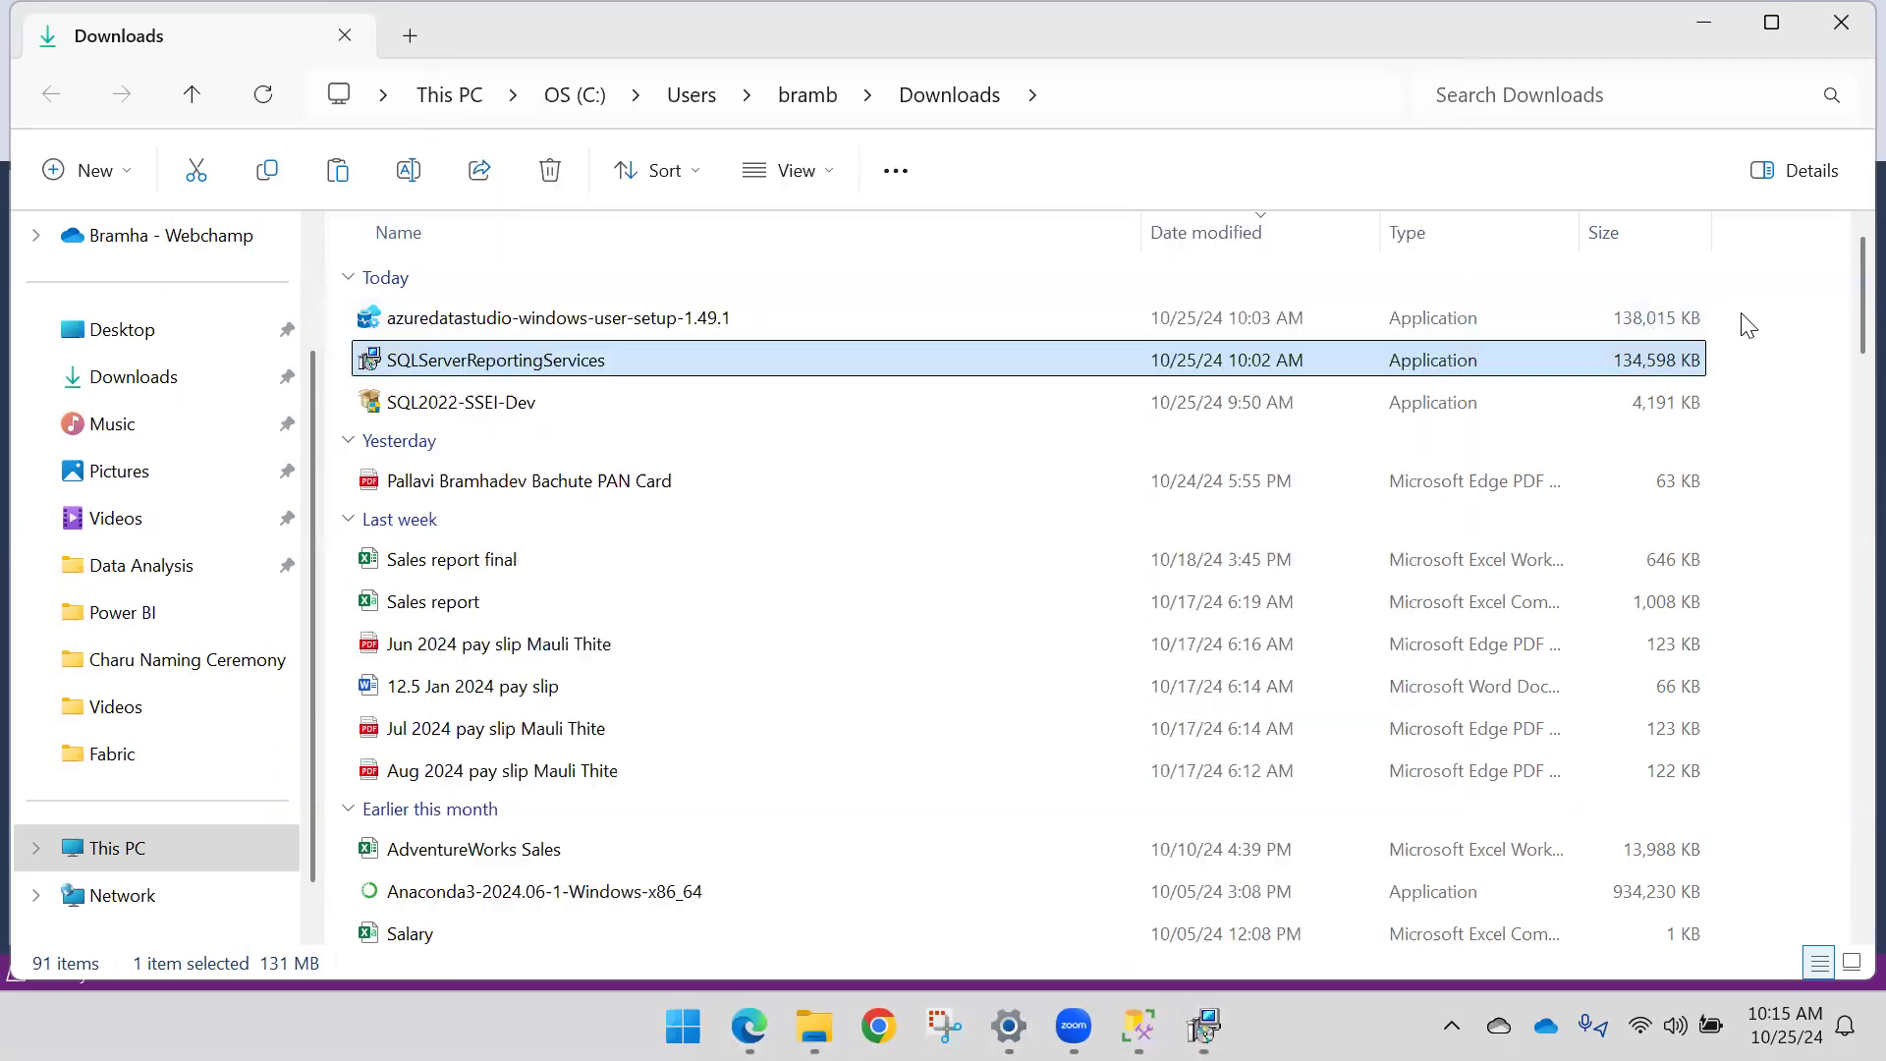
# Step: Run the azuredatastudio-windows-user-setup-1.49.1 installer from Downloads and accept its license agreement
pyautogui.click(650, 332)
pyautogui.doubleClick(649, 331)
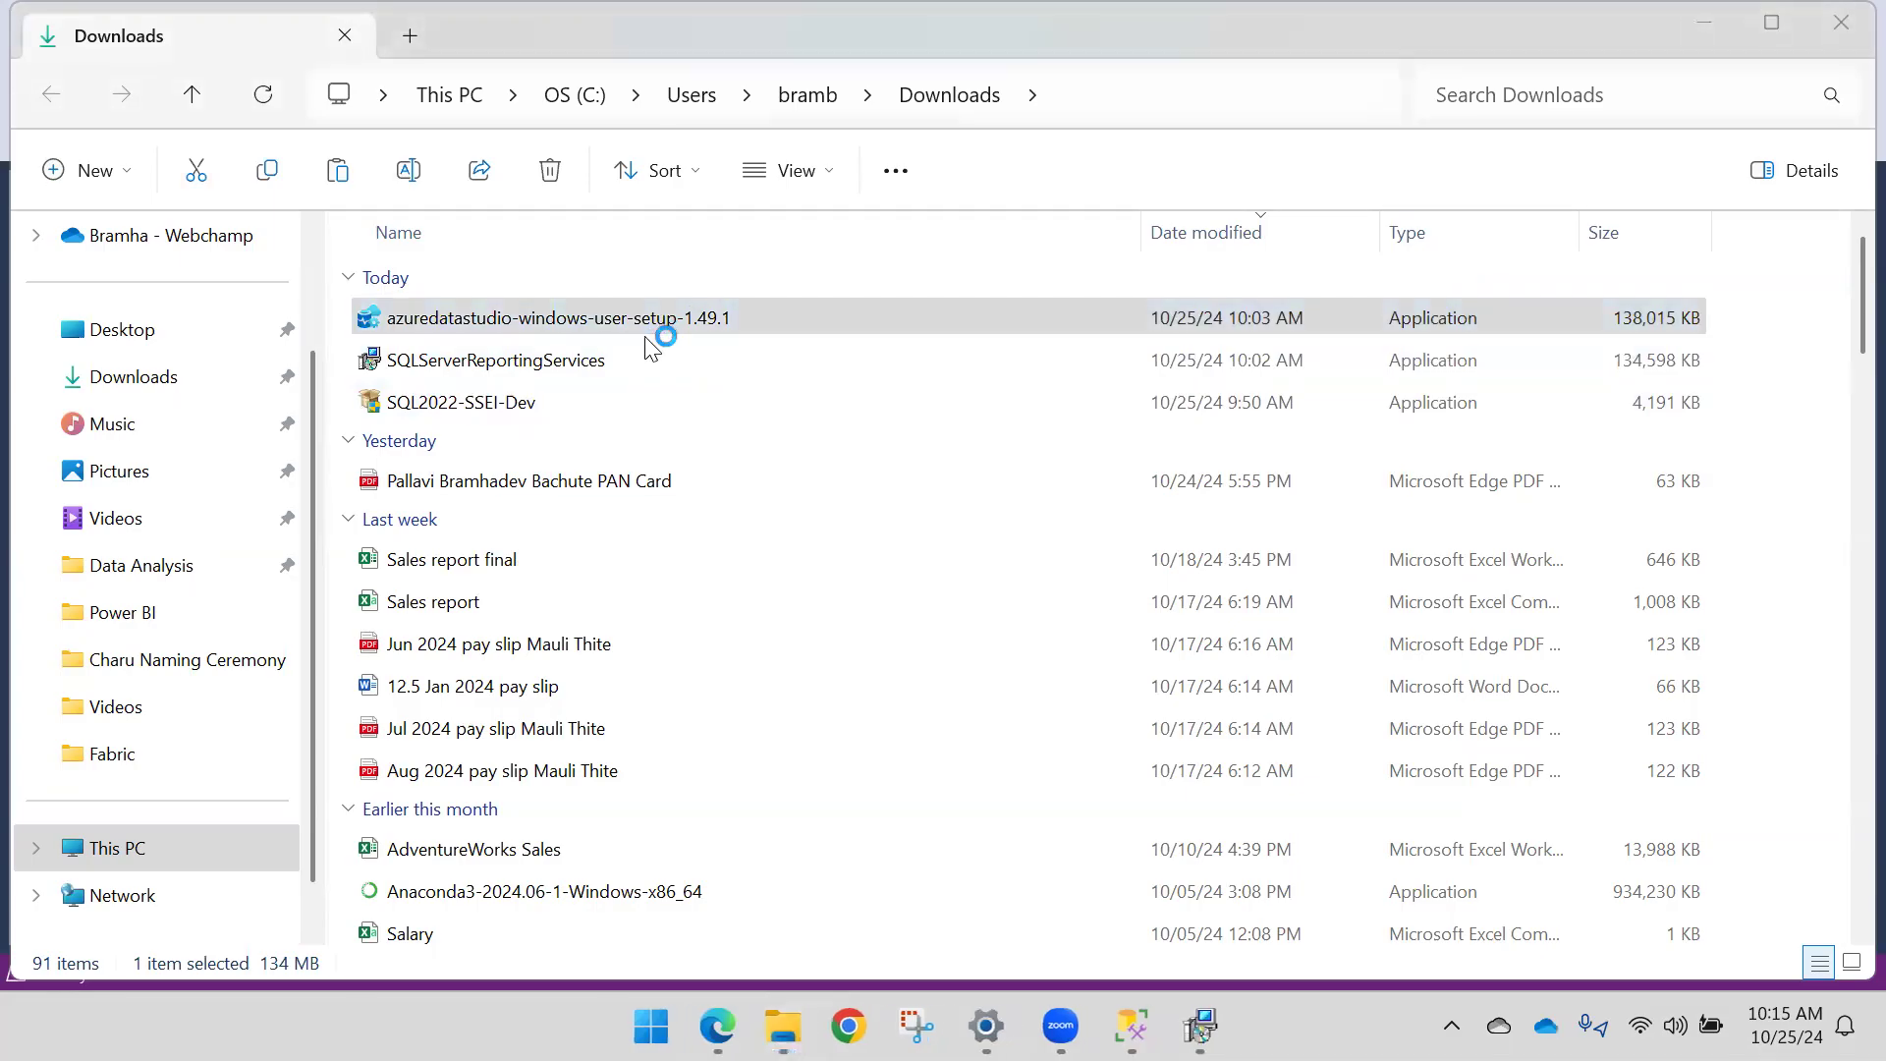
pyautogui.click(678, 701)
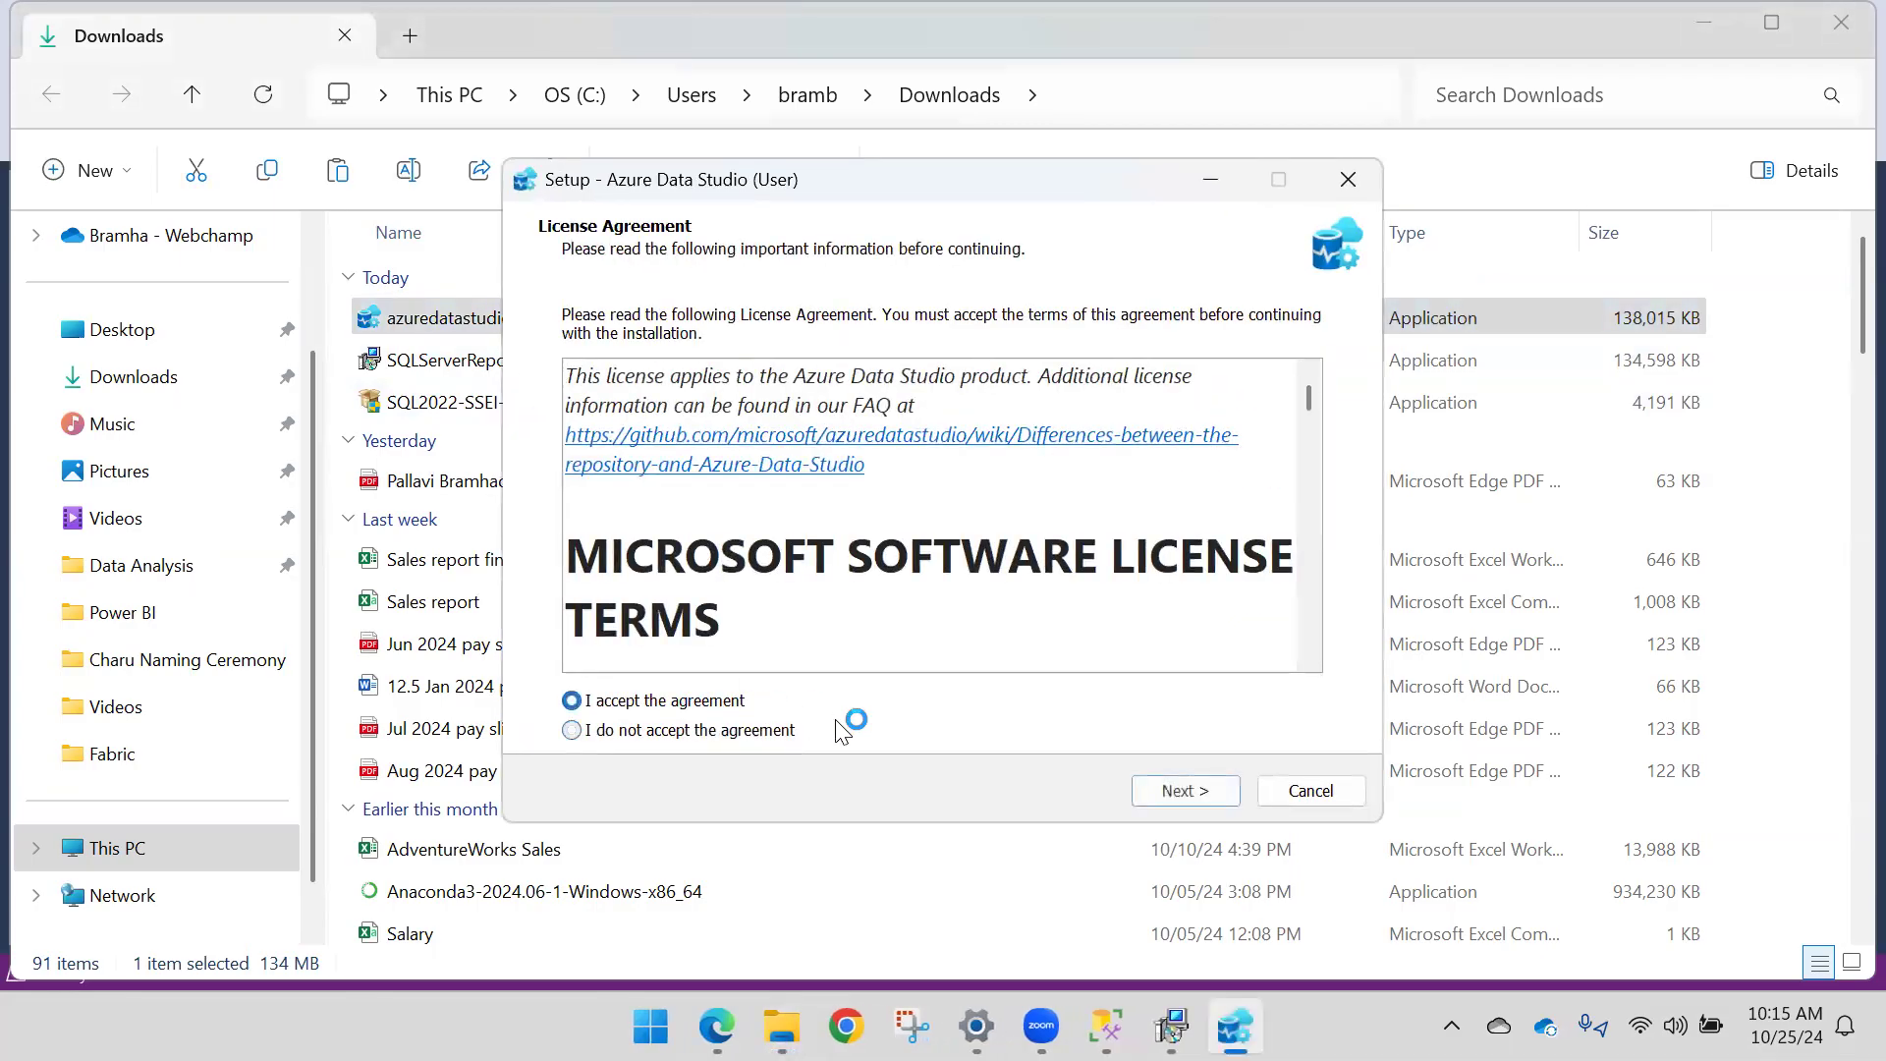
pyautogui.click(1183, 792)
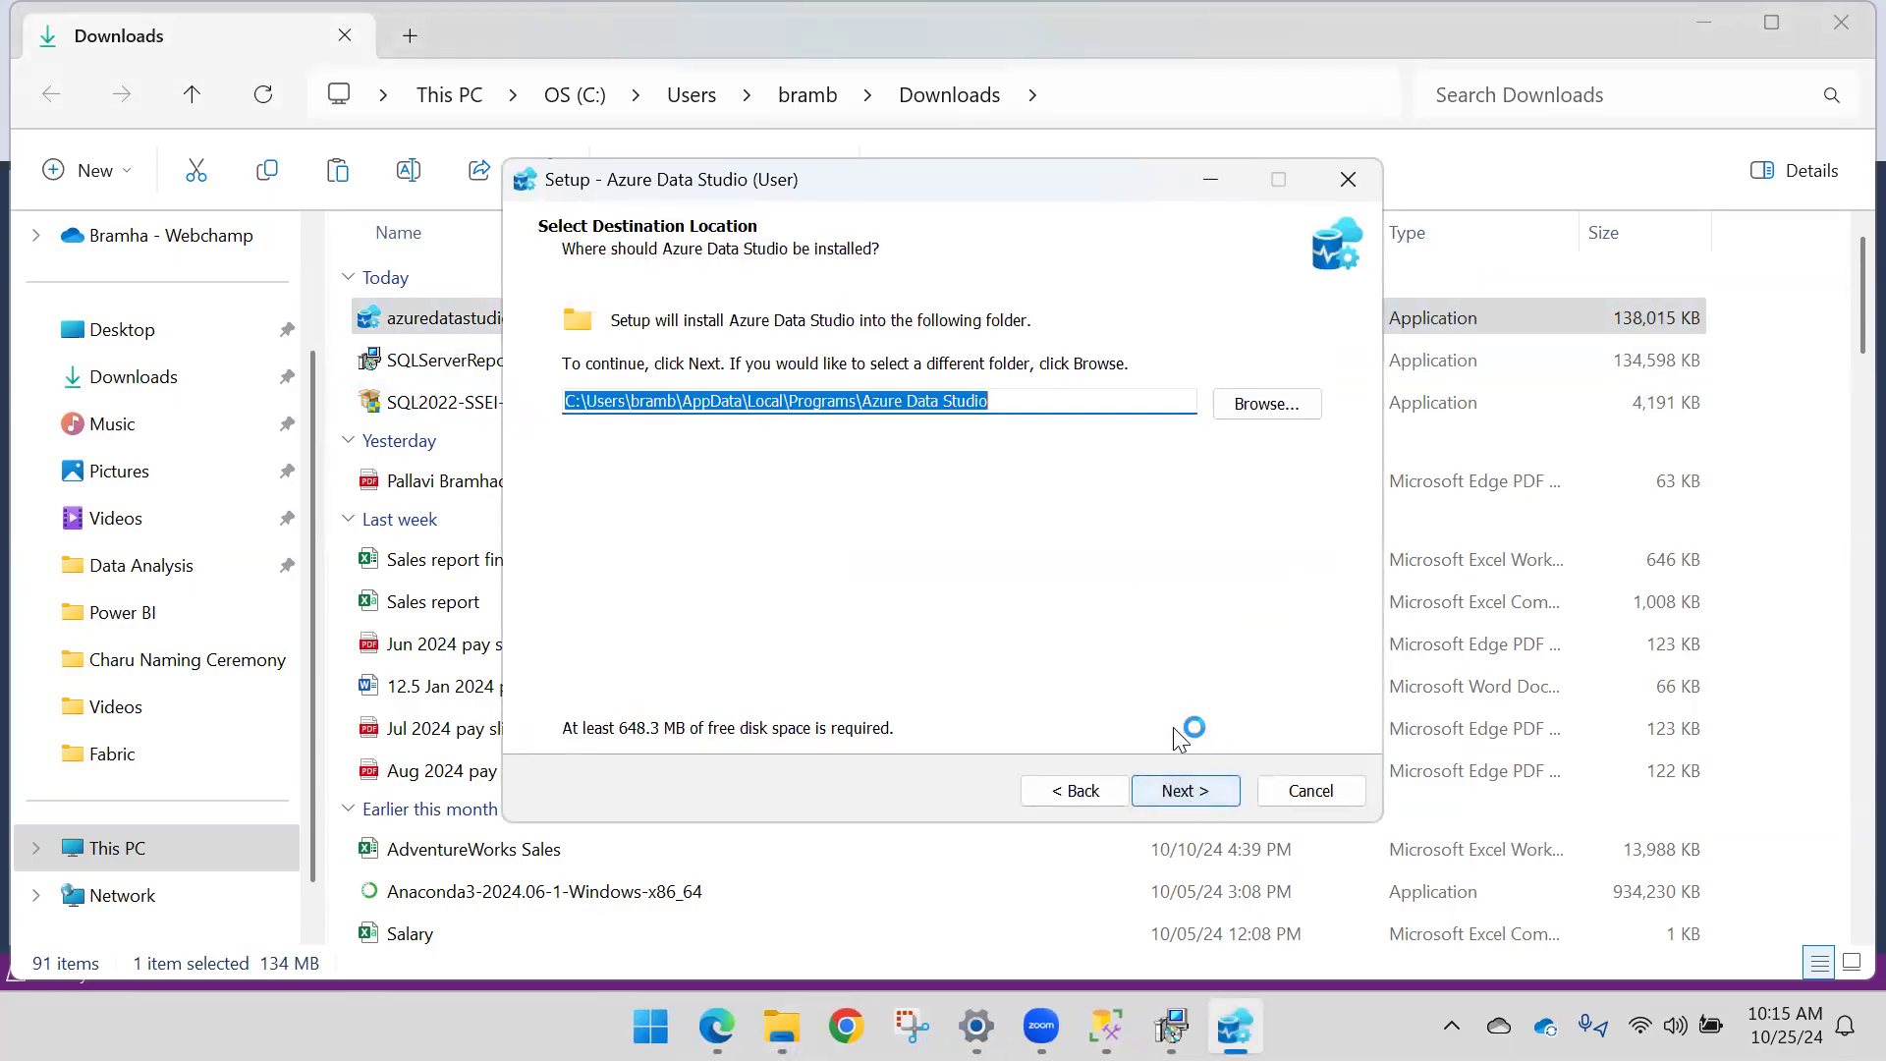
# Step: Install Azure Data Studio with the default destination and Start Menu folder, and Add to PATH as the only additional task
pyautogui.click(1181, 788)
pyautogui.click(1190, 791)
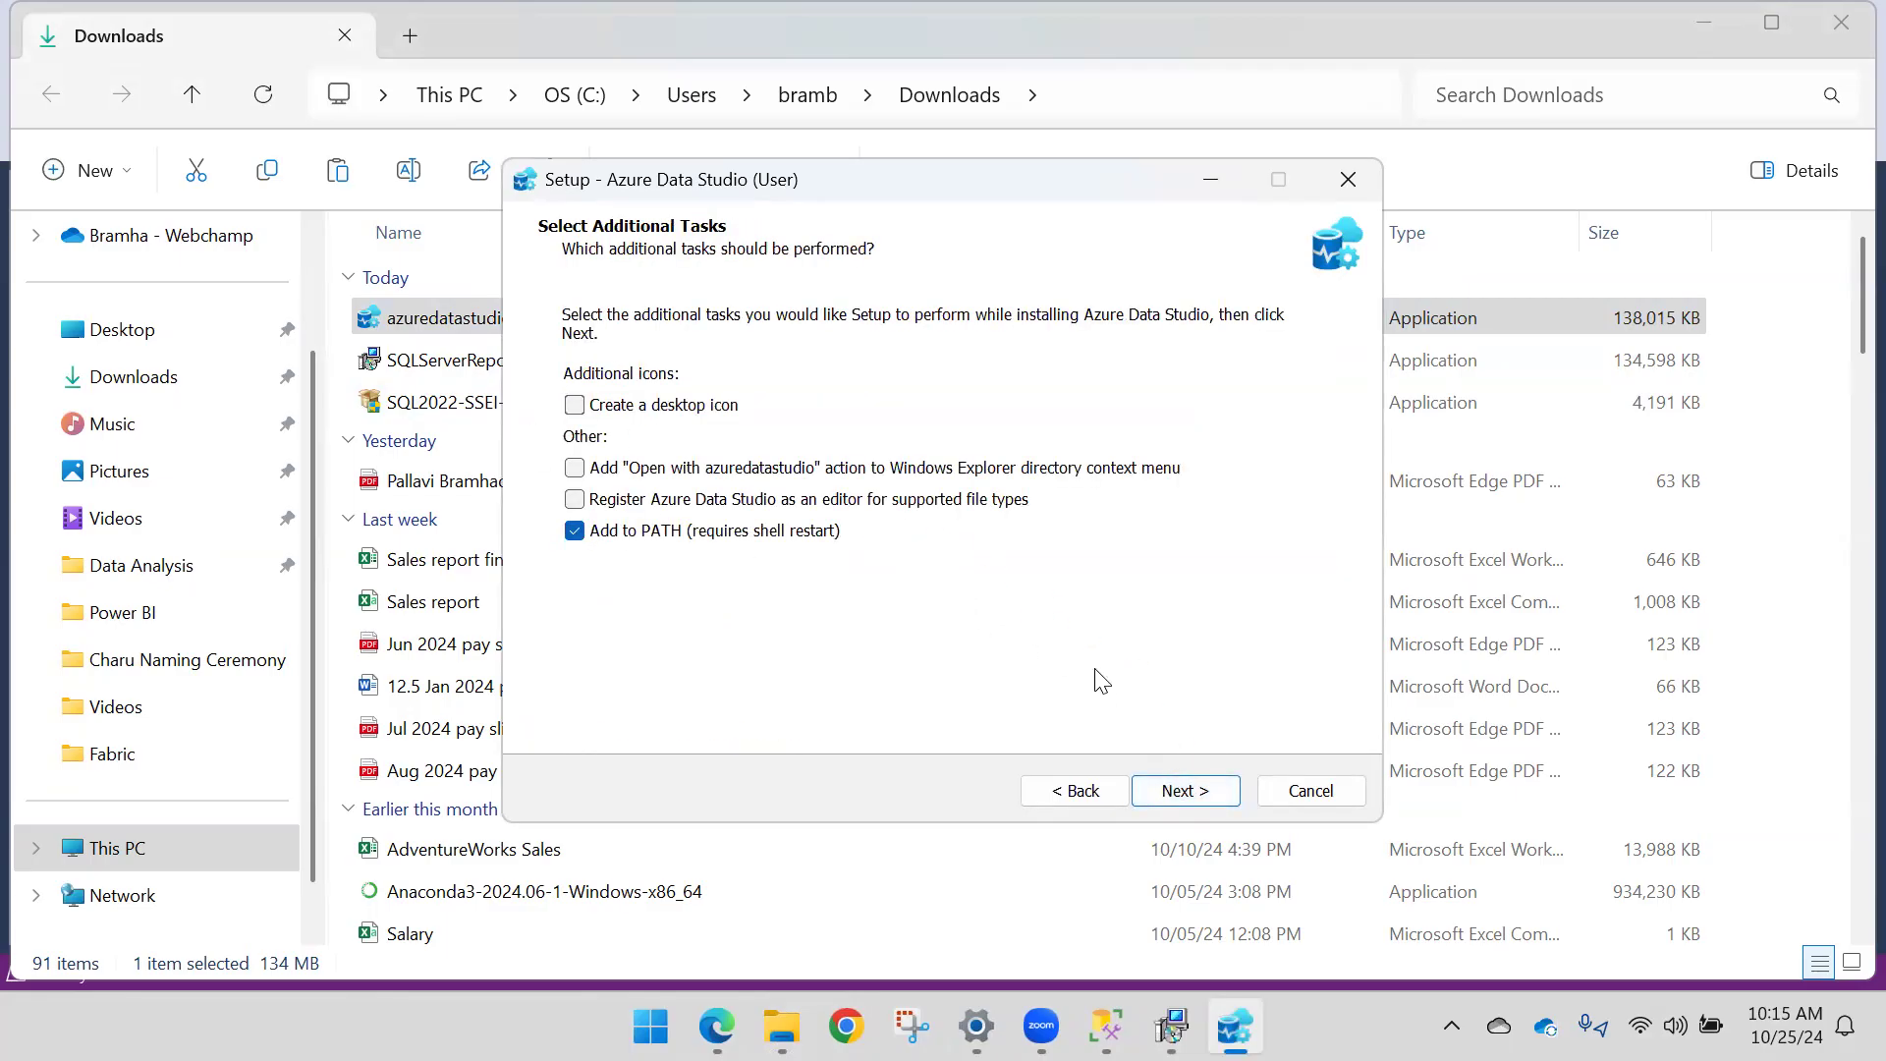
pyautogui.click(1201, 796)
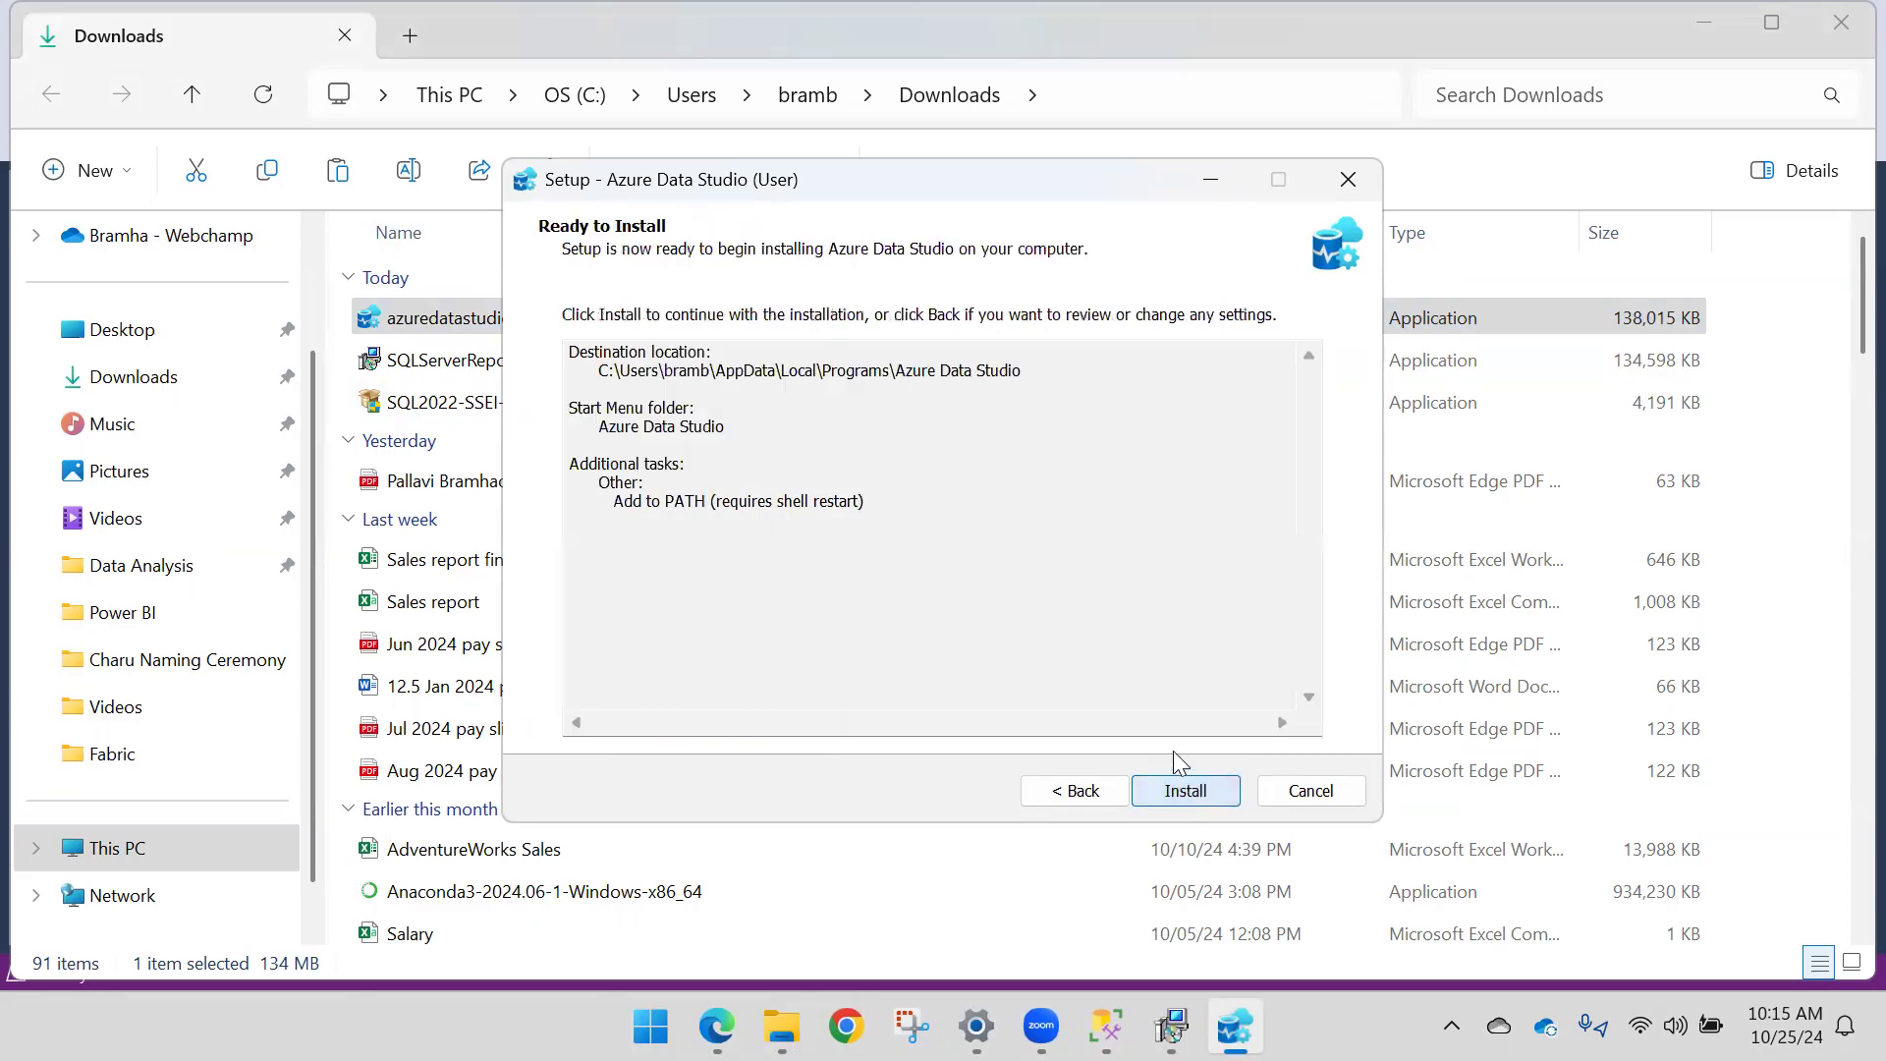
pyautogui.click(1184, 790)
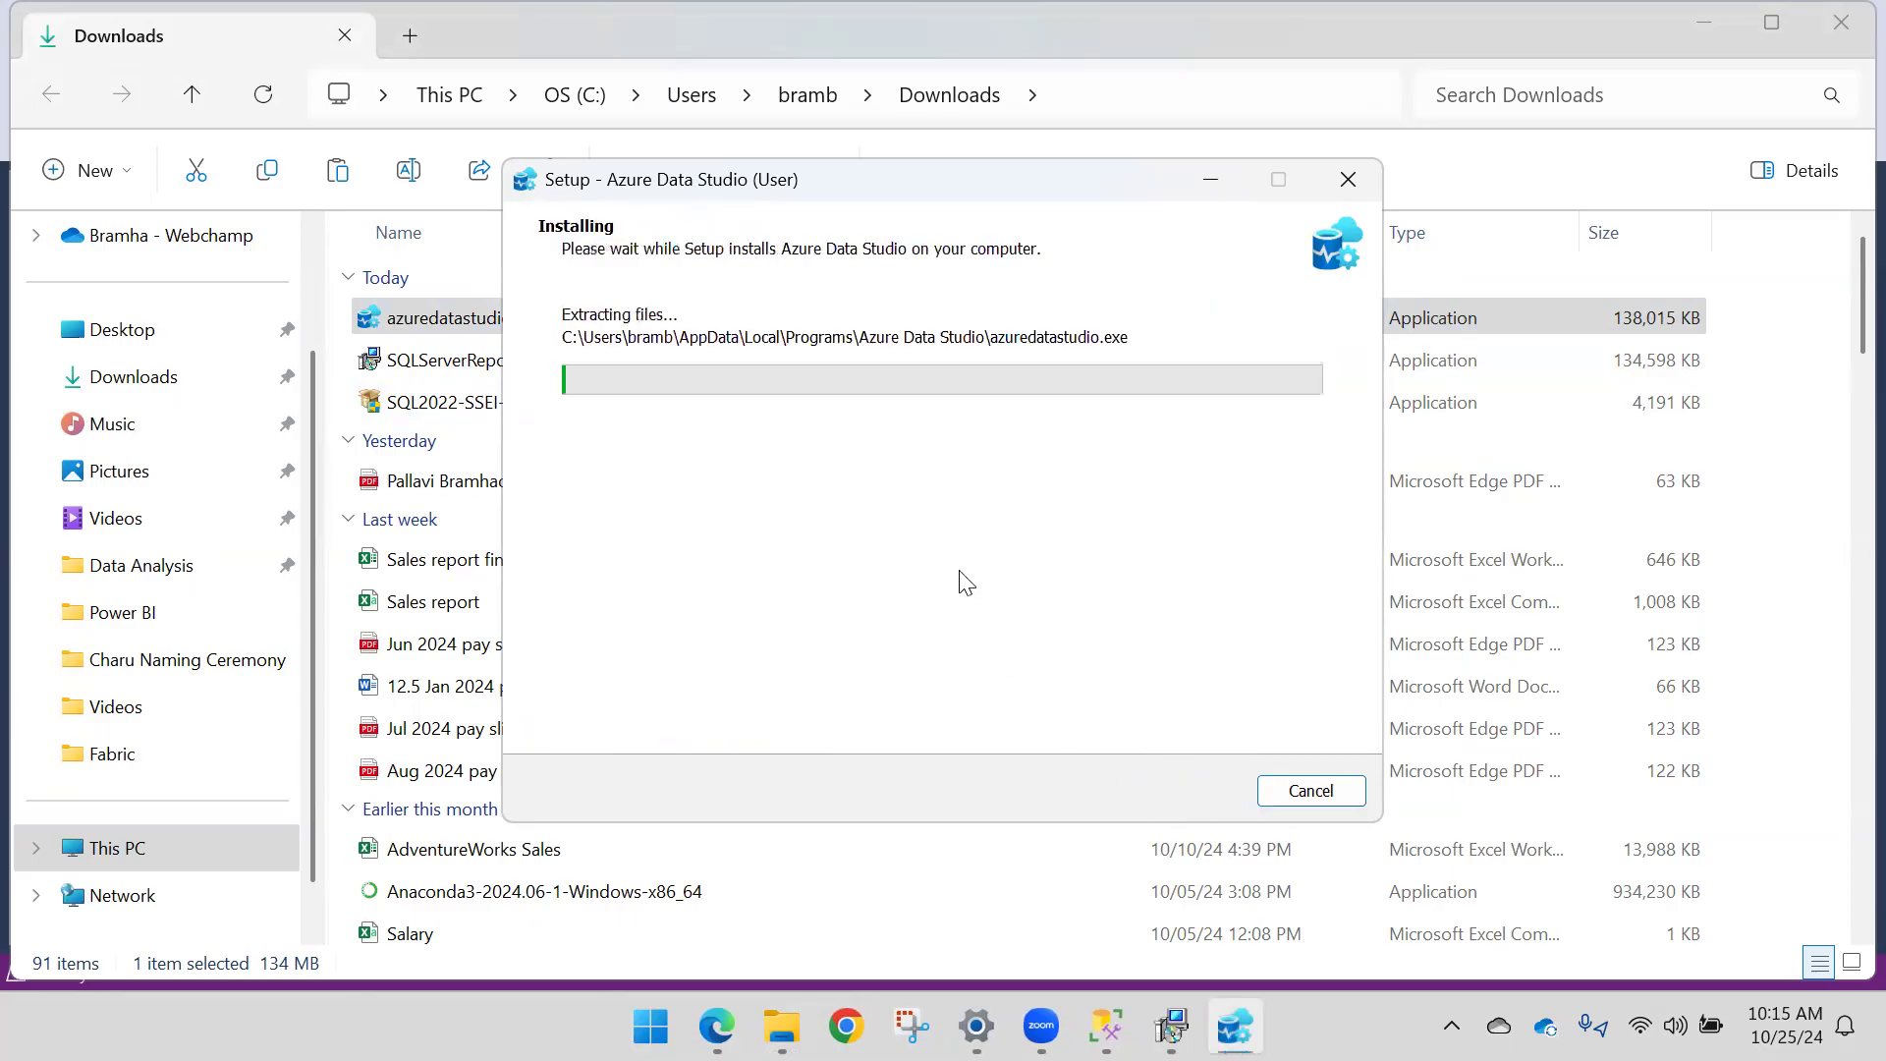
# Step: Review the Reporting Services setup and close it without configuring the report server
pyautogui.moveTo(1170, 1027)
pyautogui.click(1120, 921)
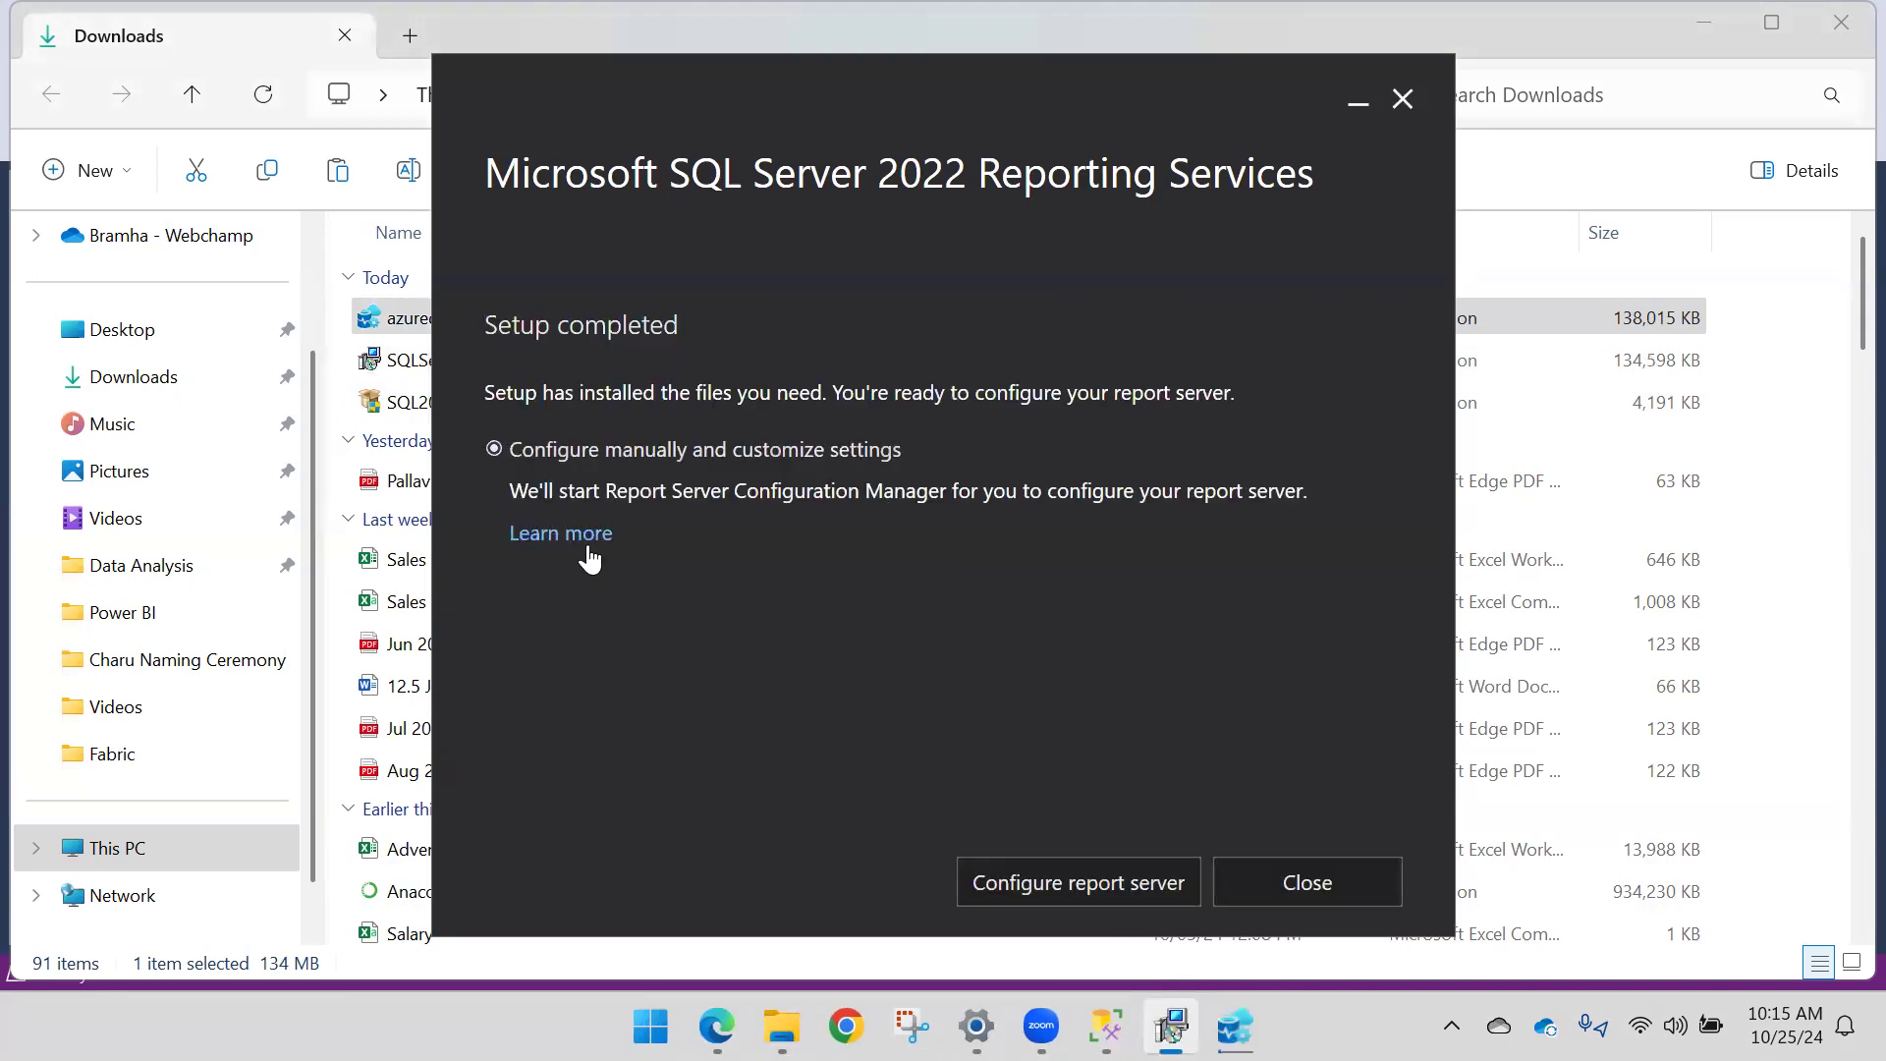
pyautogui.click(1234, 1026)
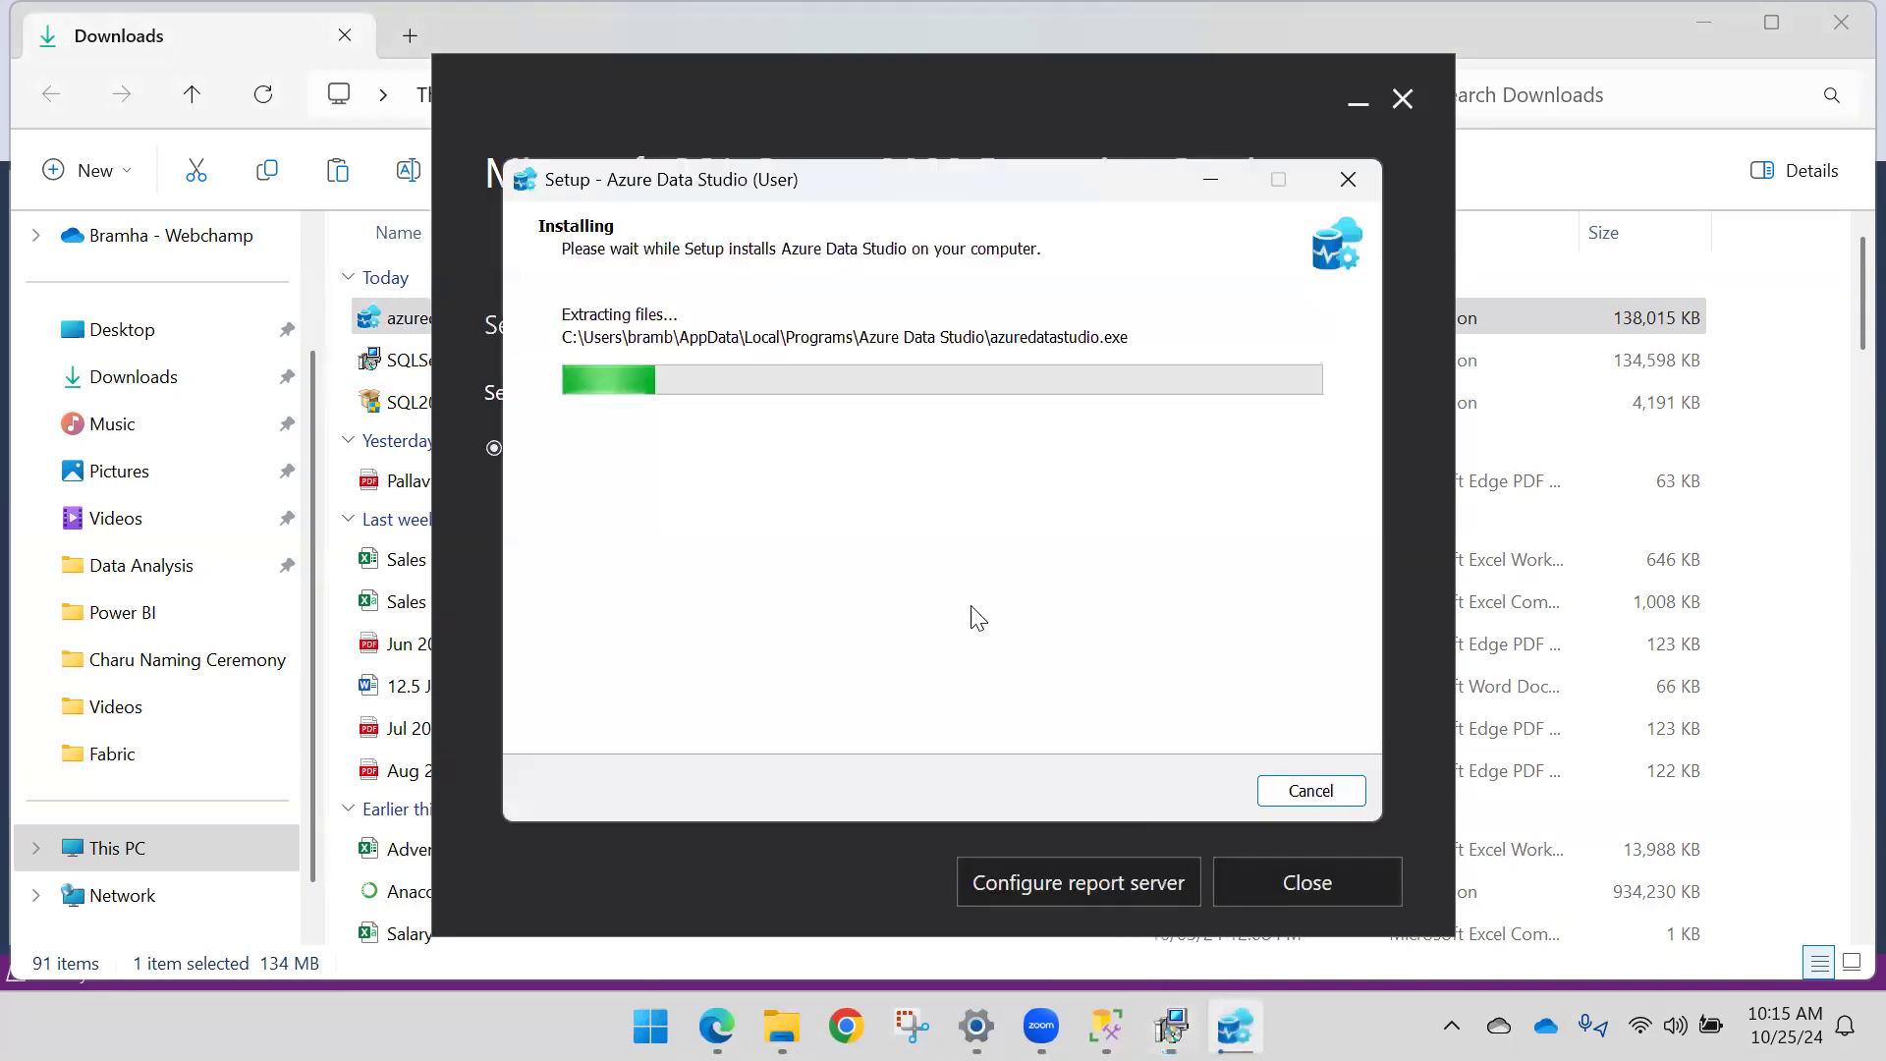
pyautogui.click(659, 877)
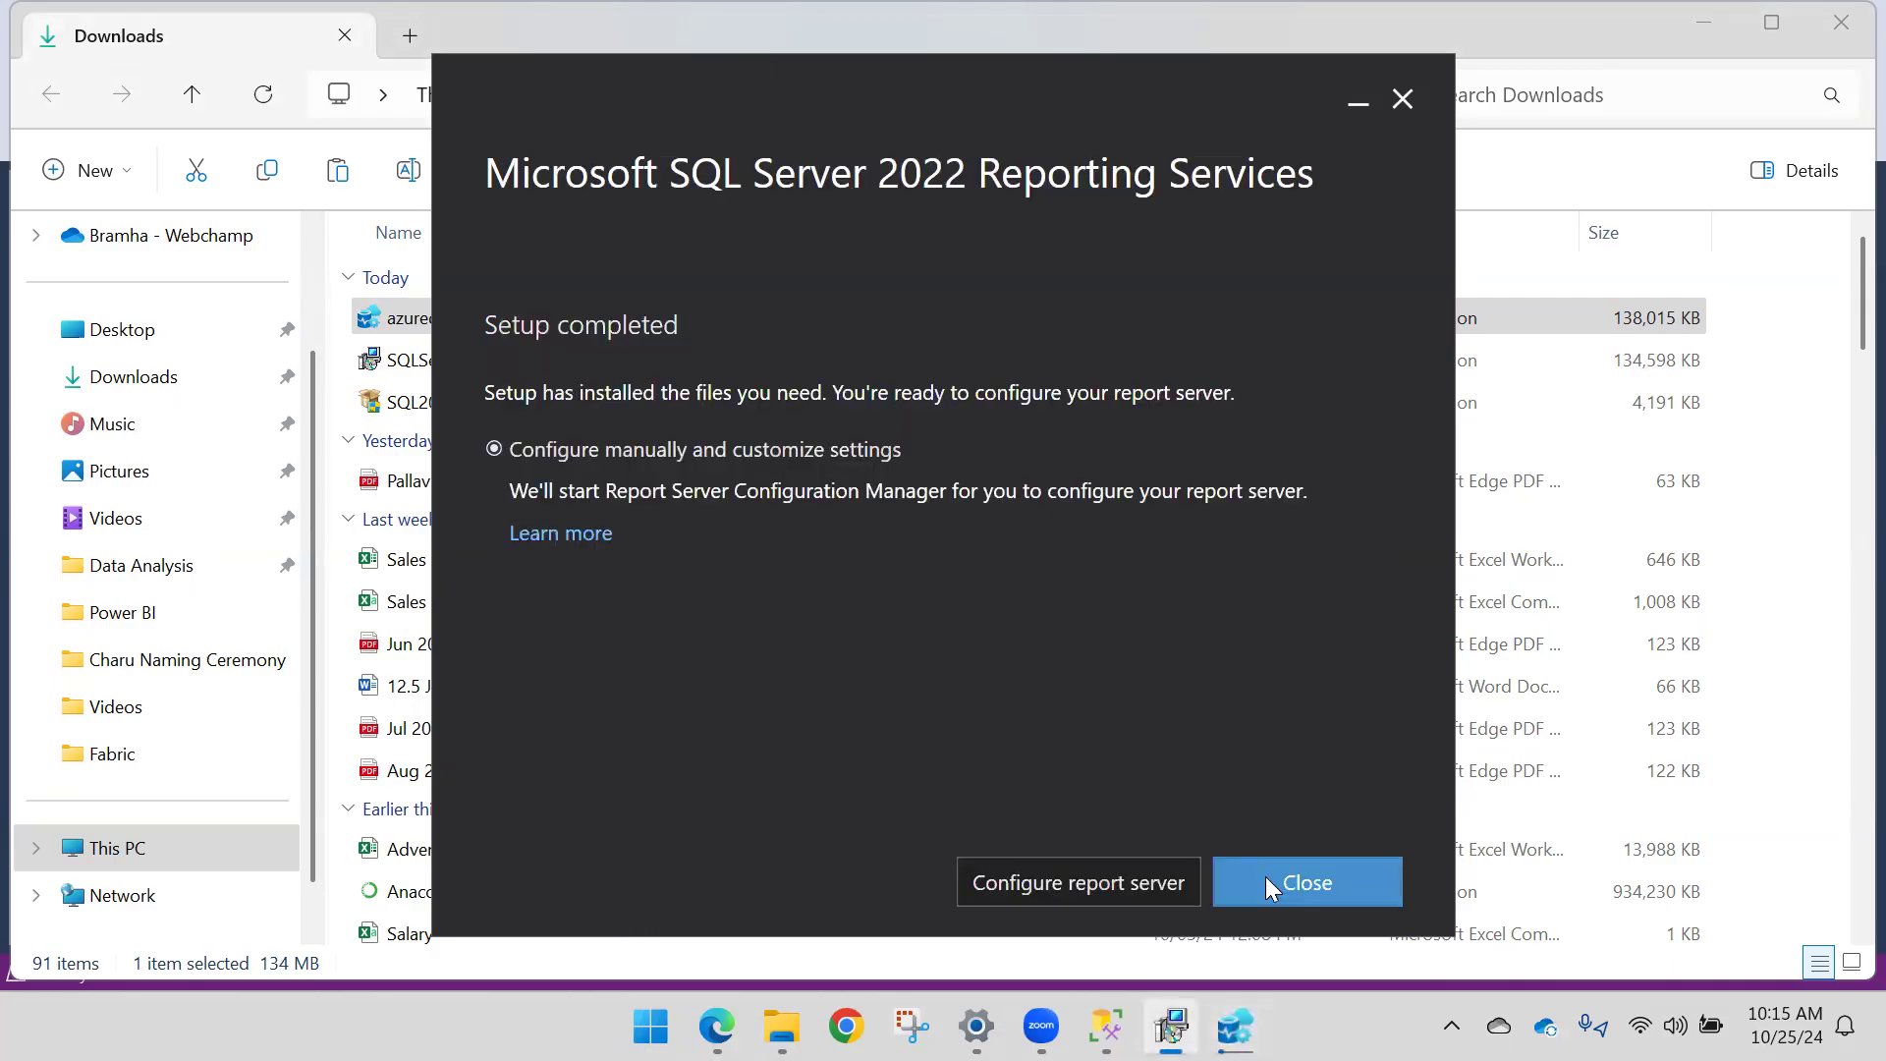
pyautogui.click(1267, 882)
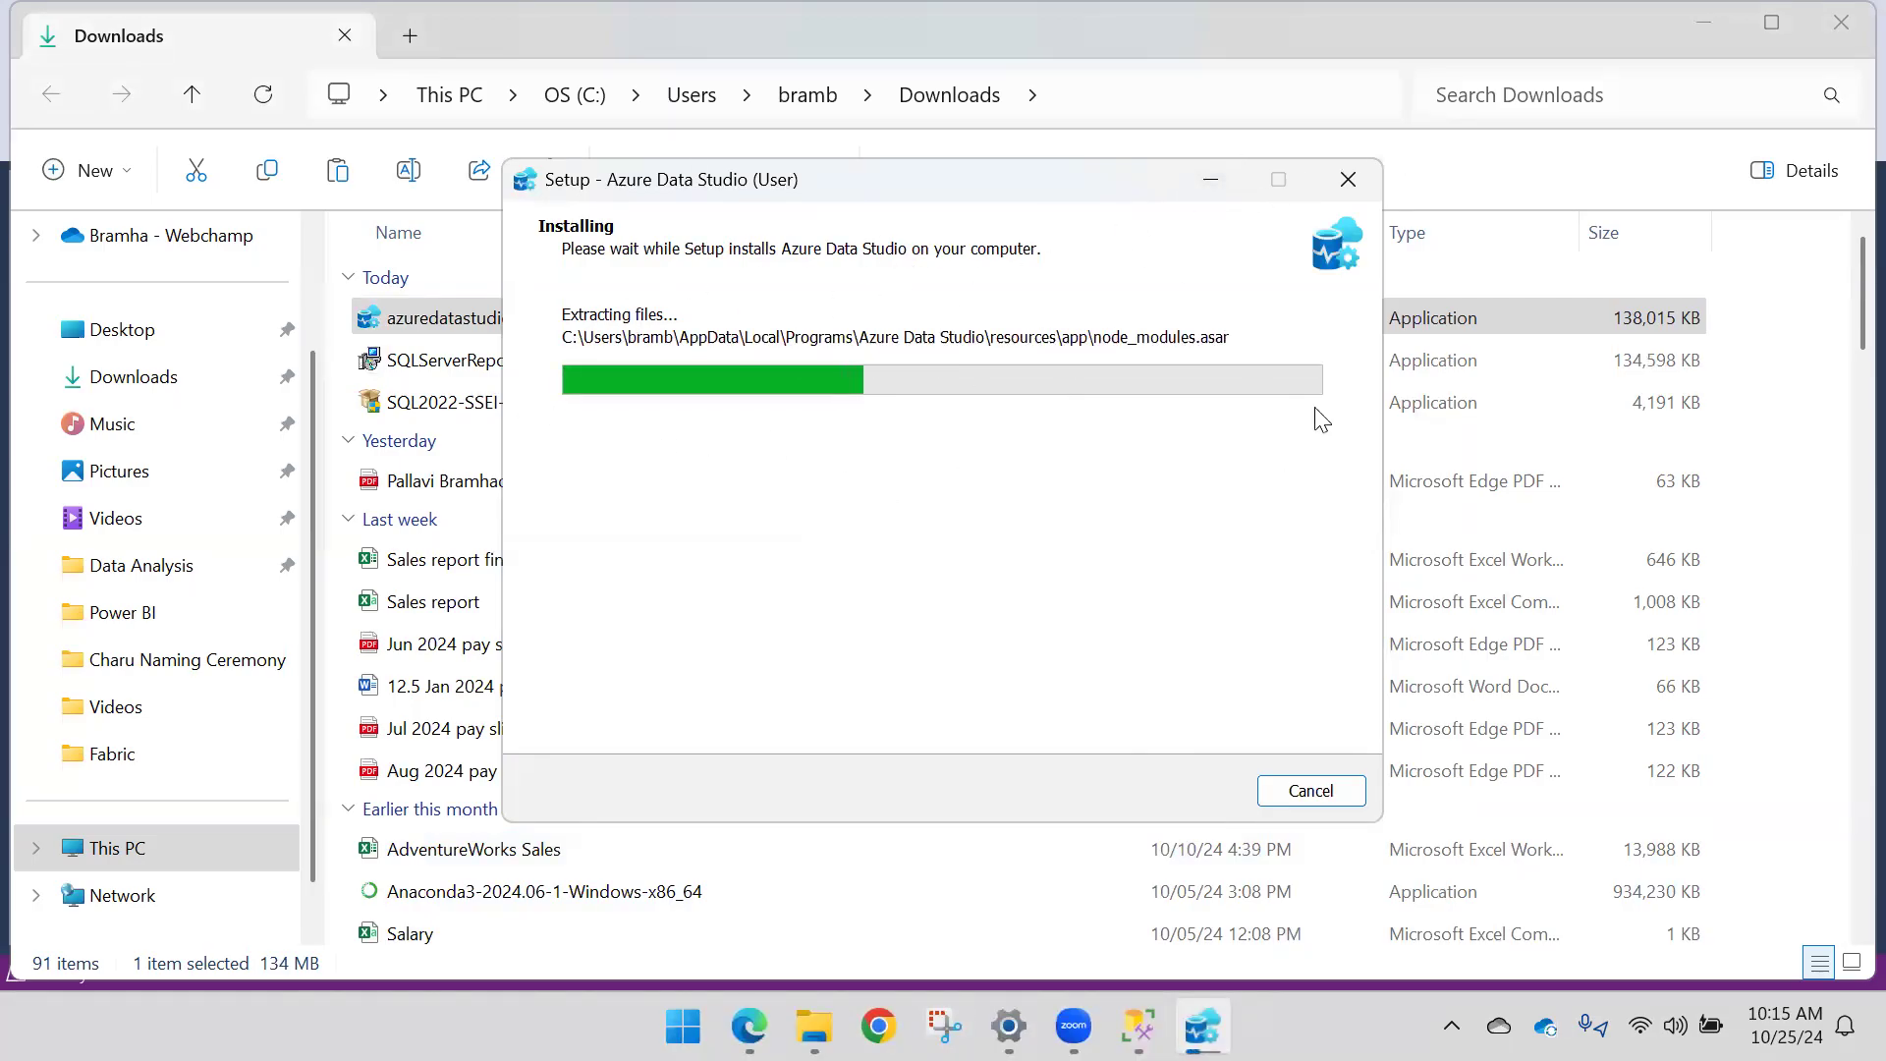
# Step: Switch to SQL Server Management Studio, select the Database Engine server and check the Azure Data Studio installation's progress
pyautogui.click(1214, 187)
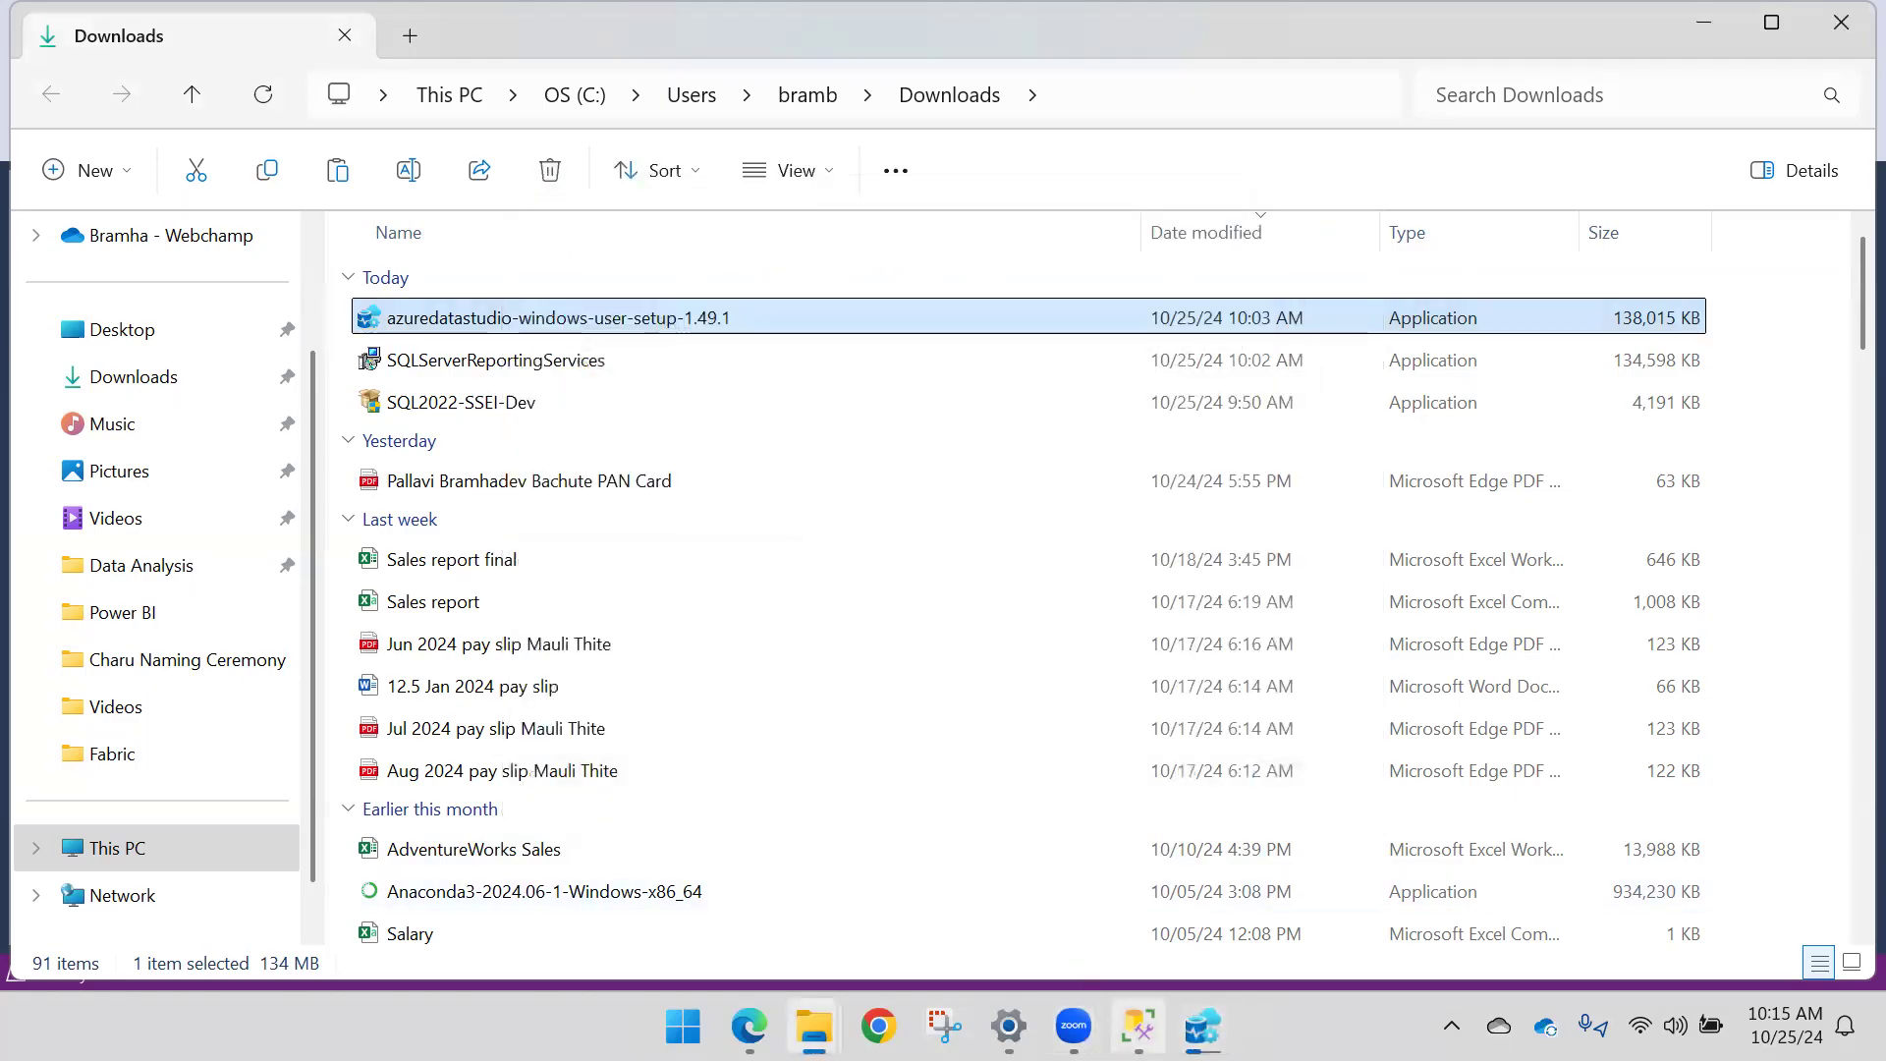
pyautogui.click(1137, 1027)
pyautogui.click(146, 260)
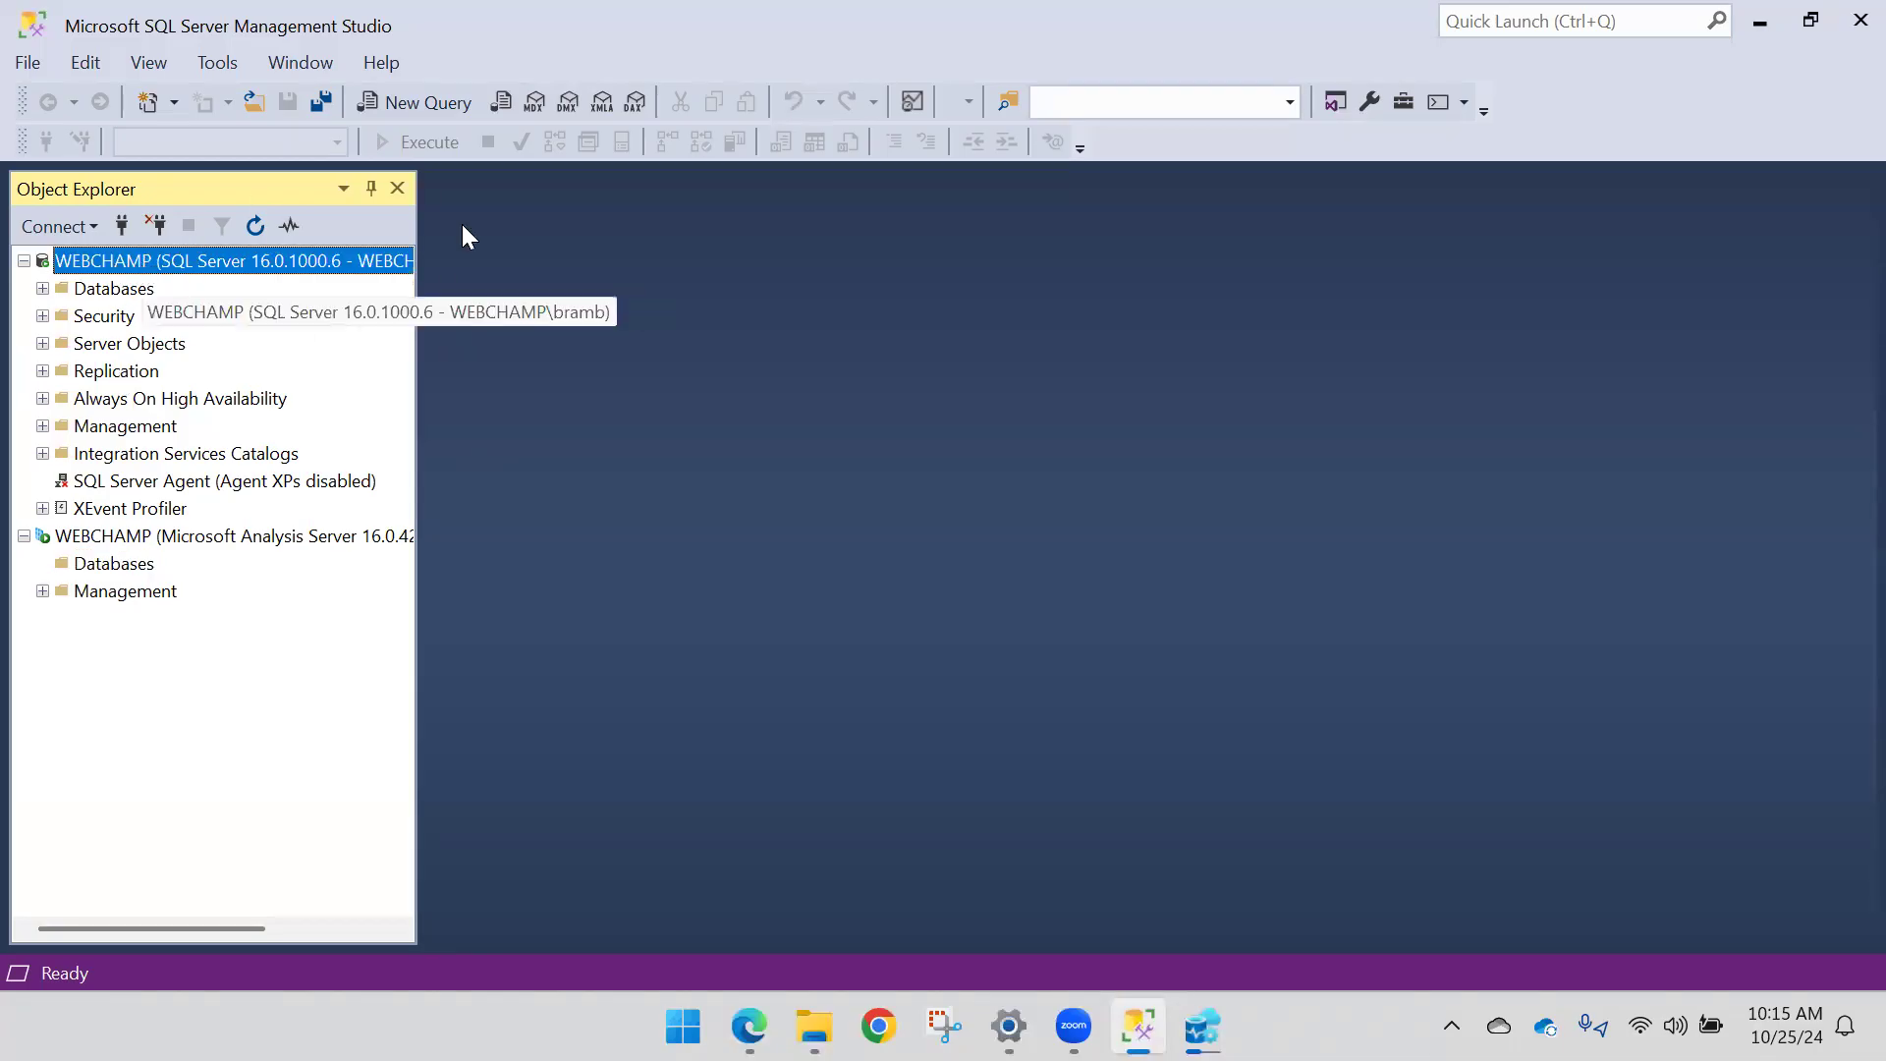
pyautogui.click(1203, 1027)
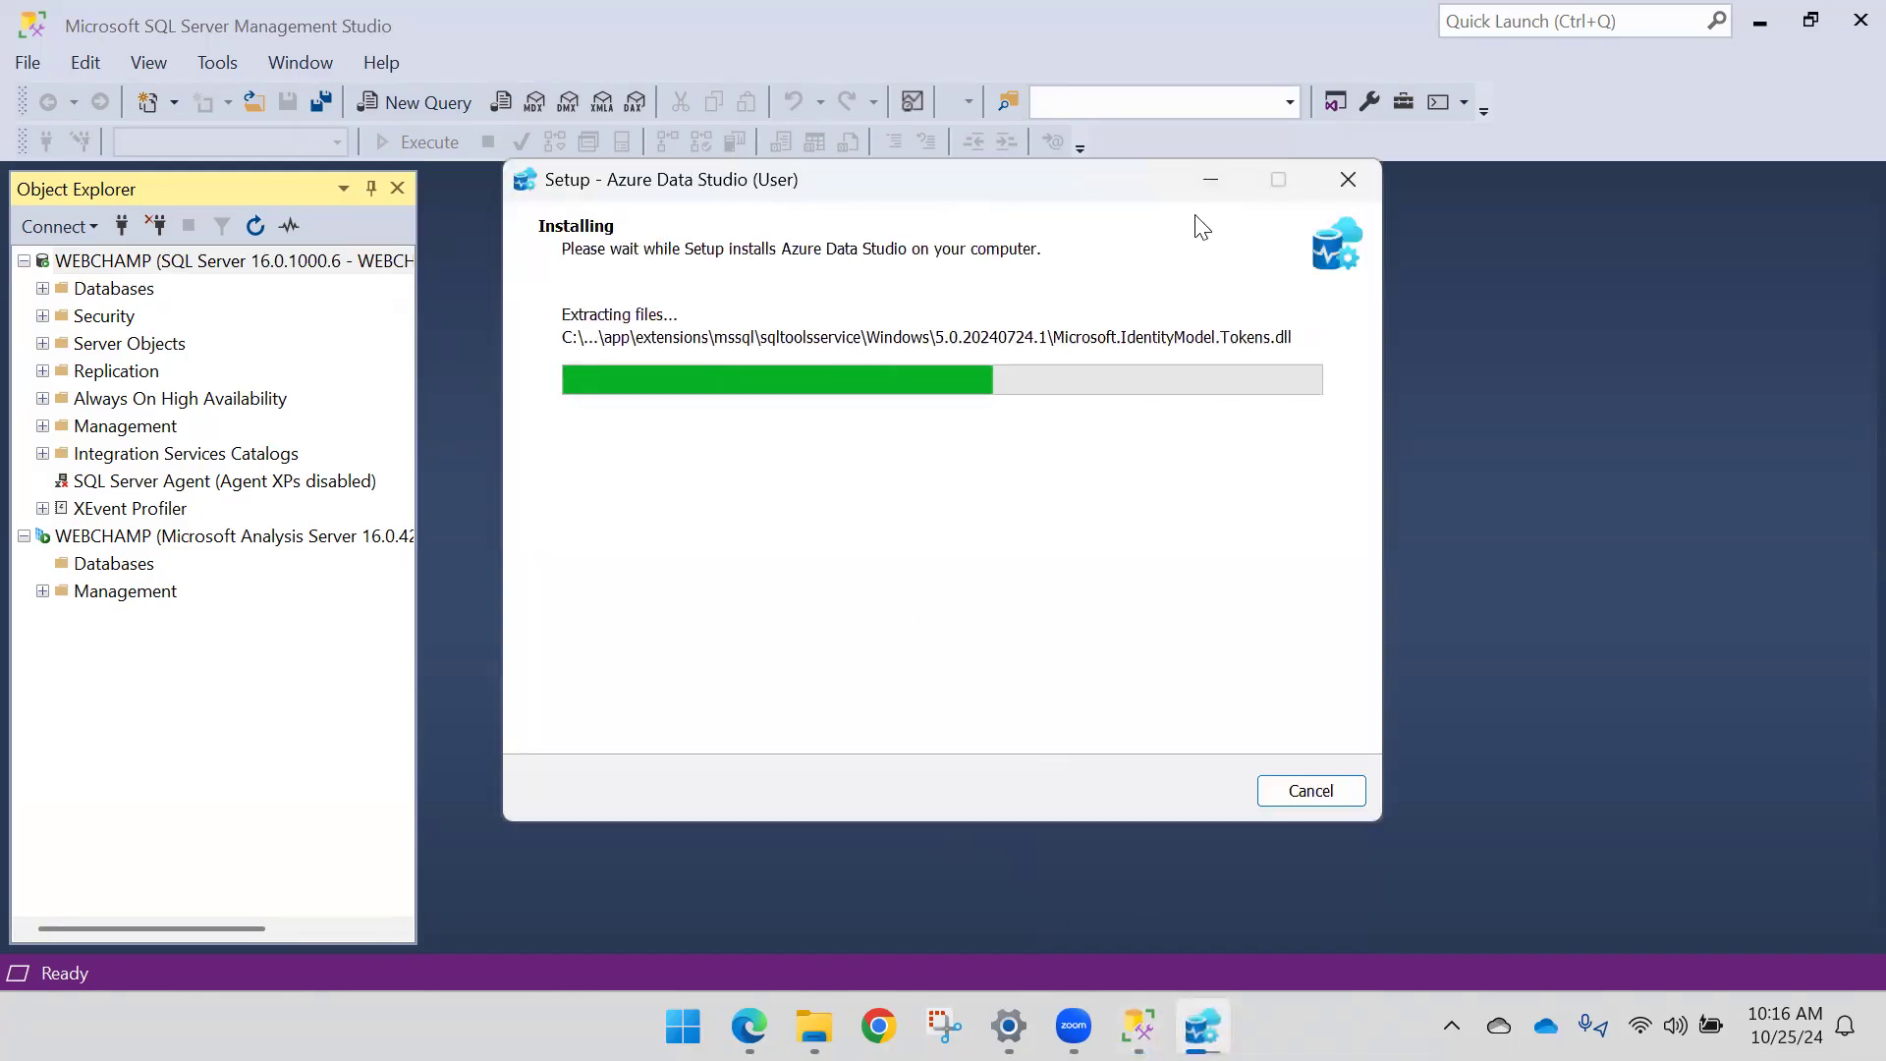
pyautogui.click(1210, 179)
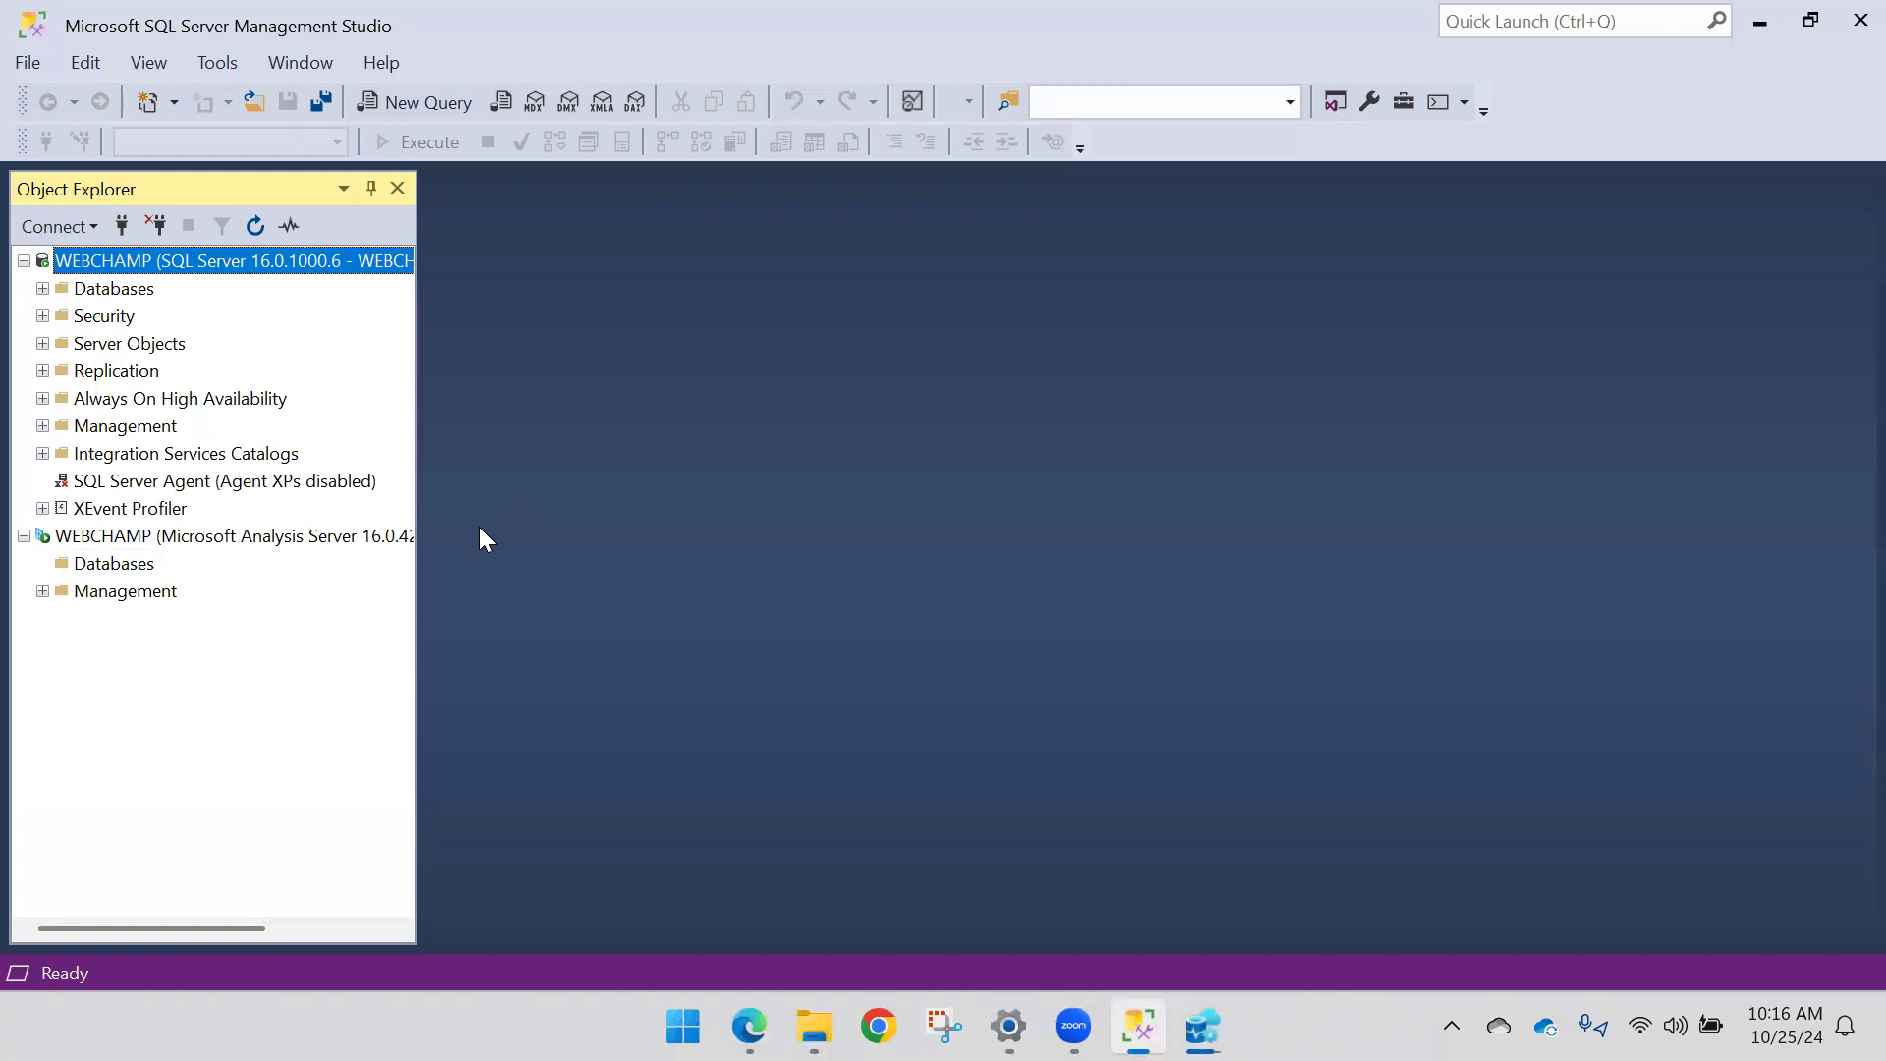
# Step: Finish the Azure Data Studio setup with Launch Azure Data Studio enabled
pyautogui.moveTo(1202, 1026)
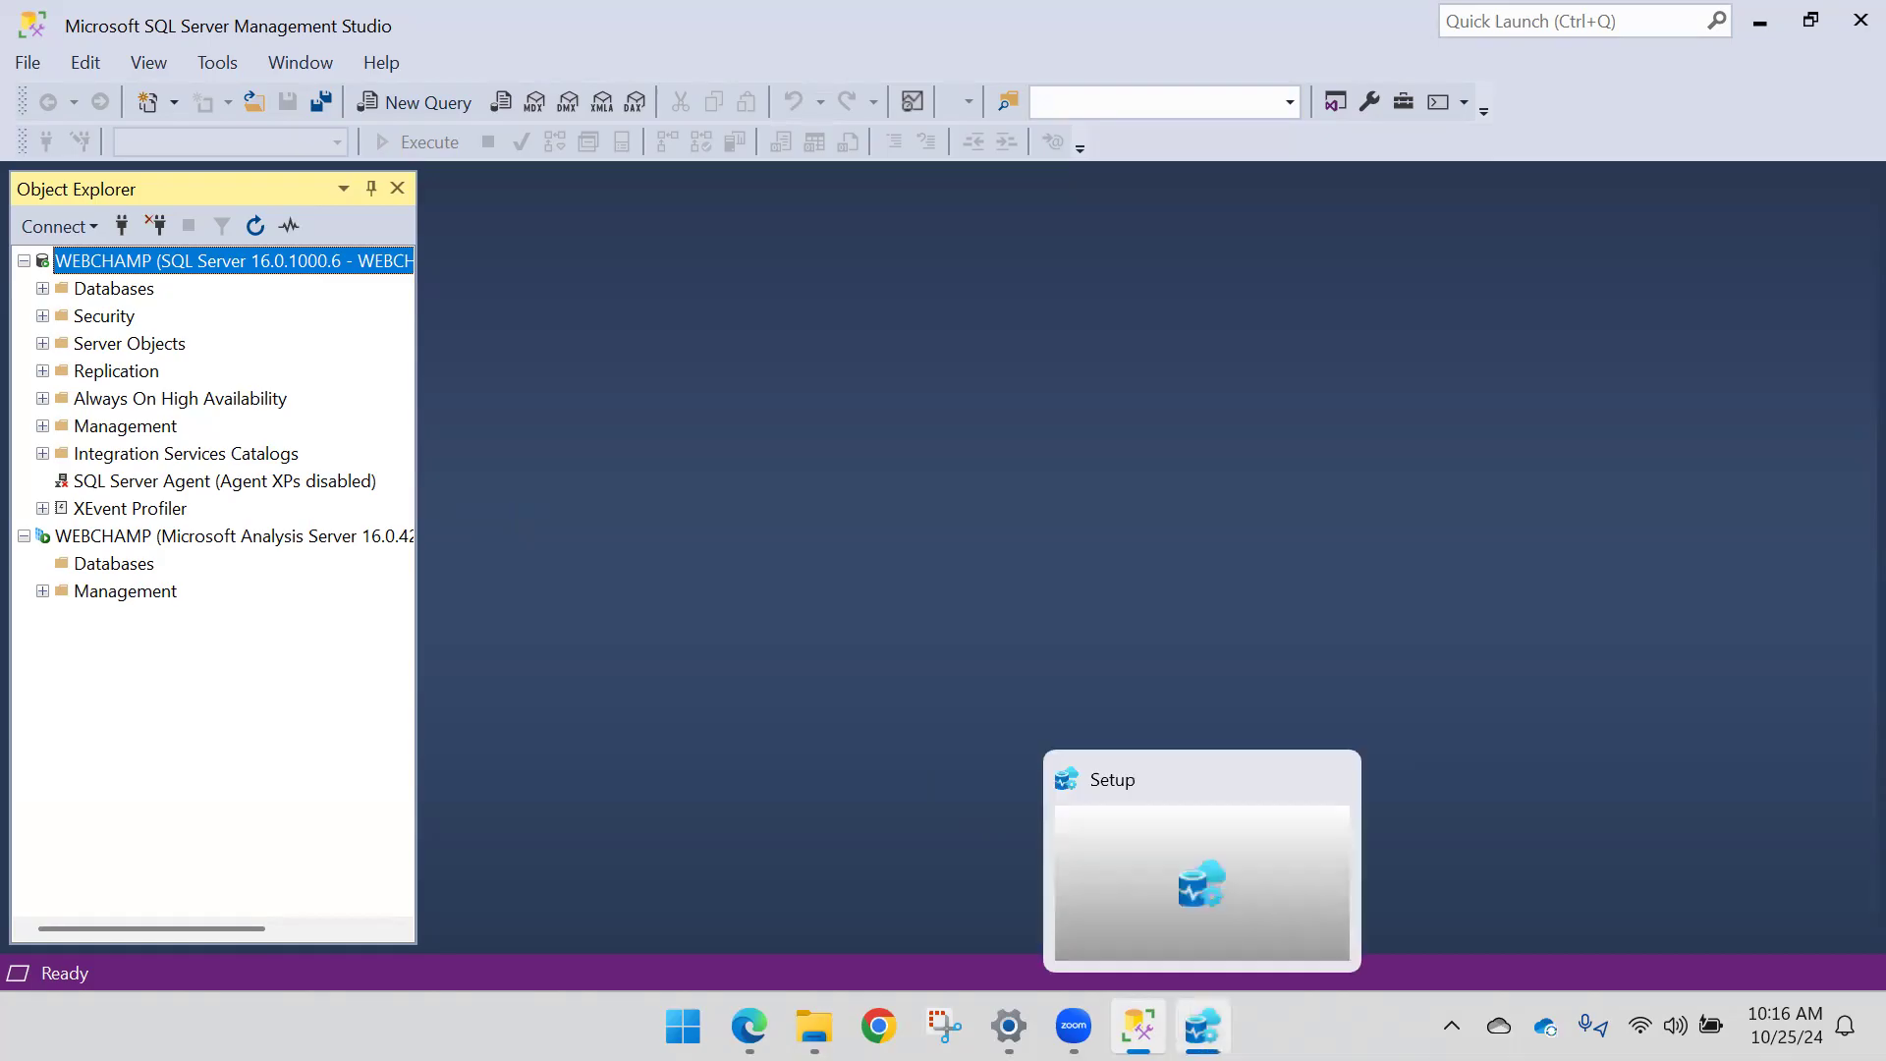
pyautogui.click(1230, 853)
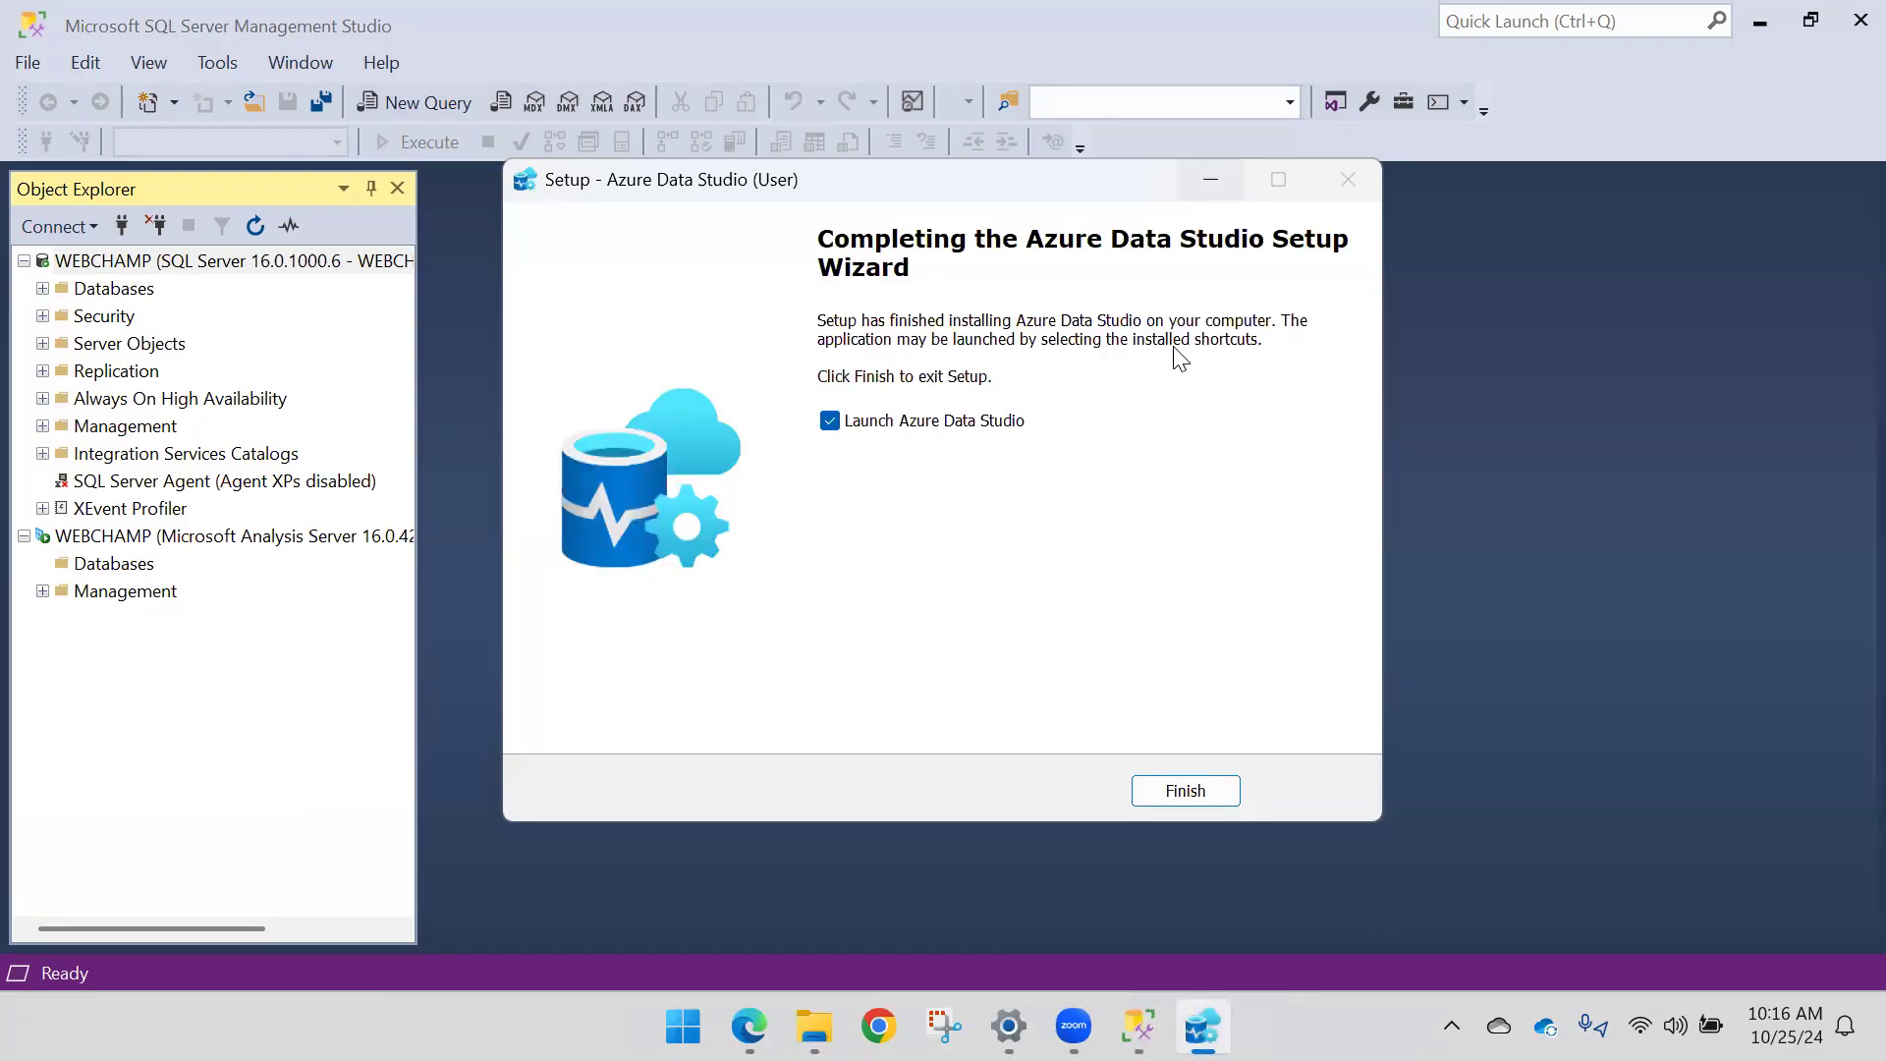
pyautogui.click(1185, 791)
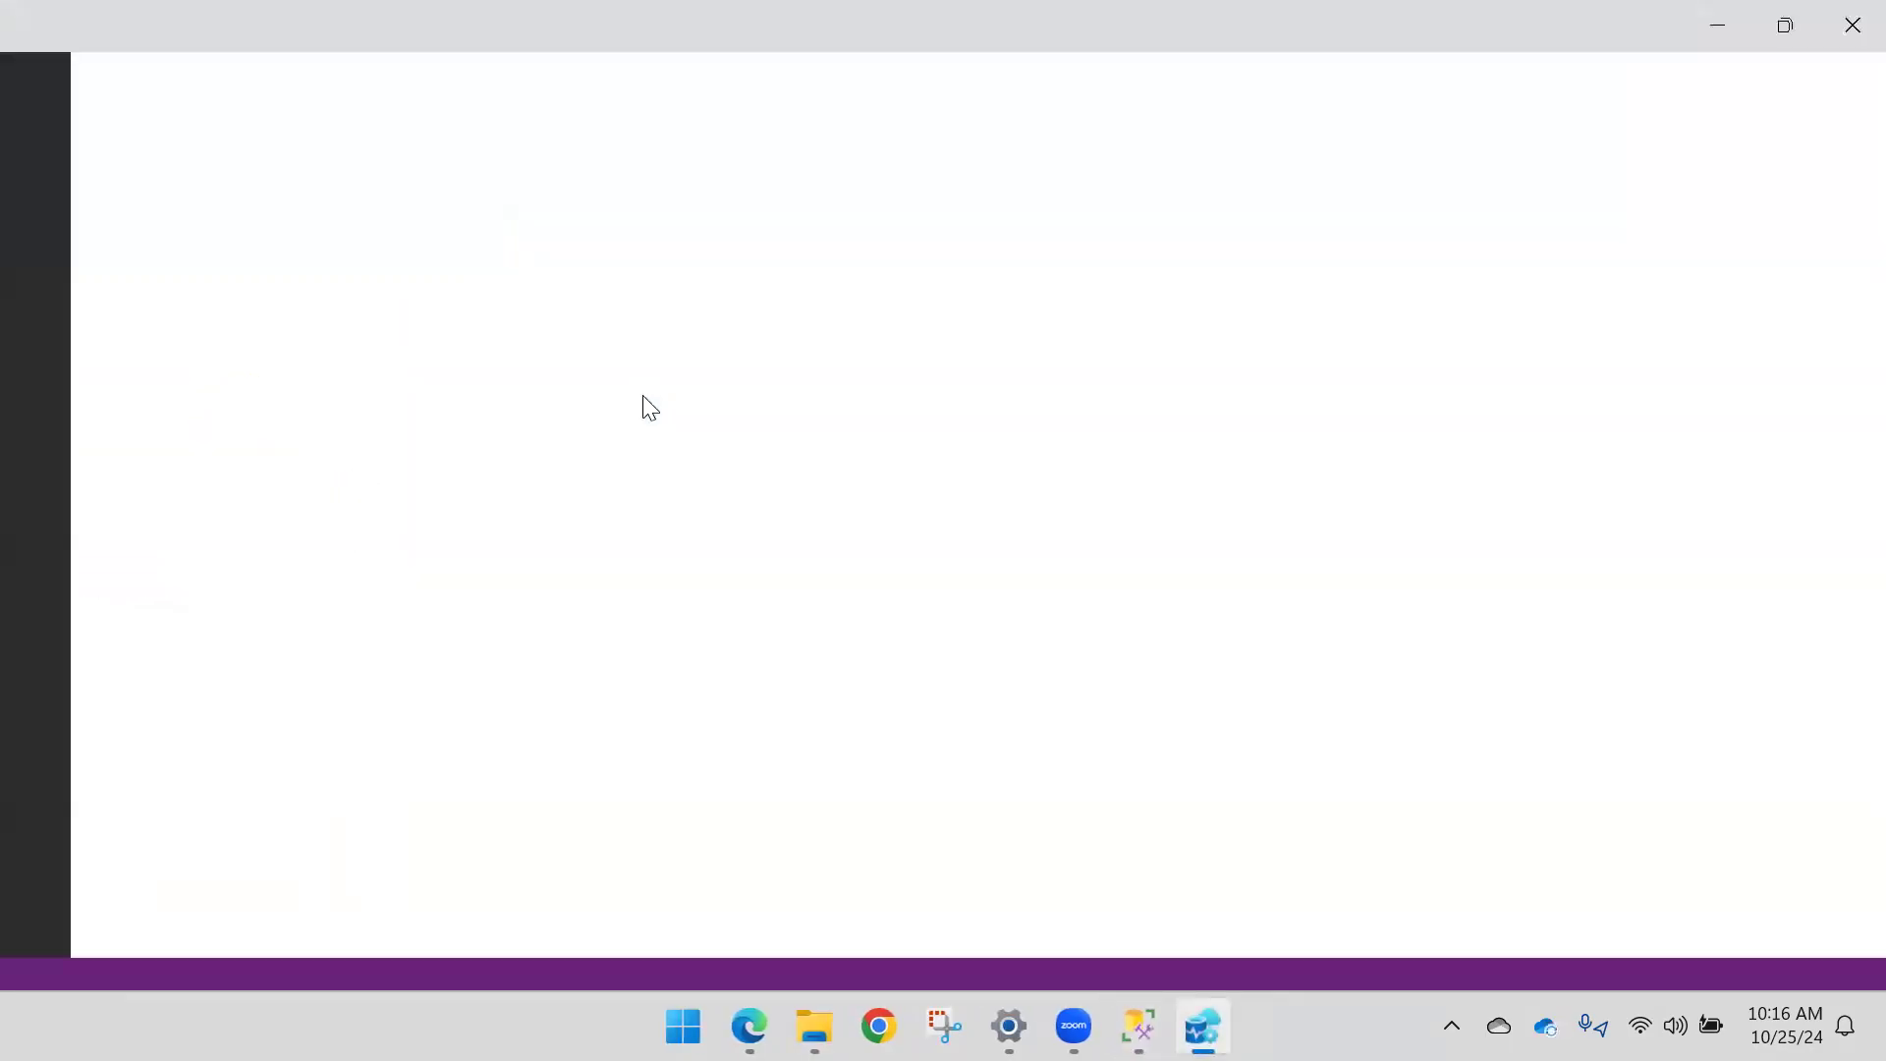
# Step: Switch to SQL Server Management Studio and try to connect to the local Reporting Services server WEBCHAMP\SSRS with Windows Authentication
pyautogui.click(1140, 1022)
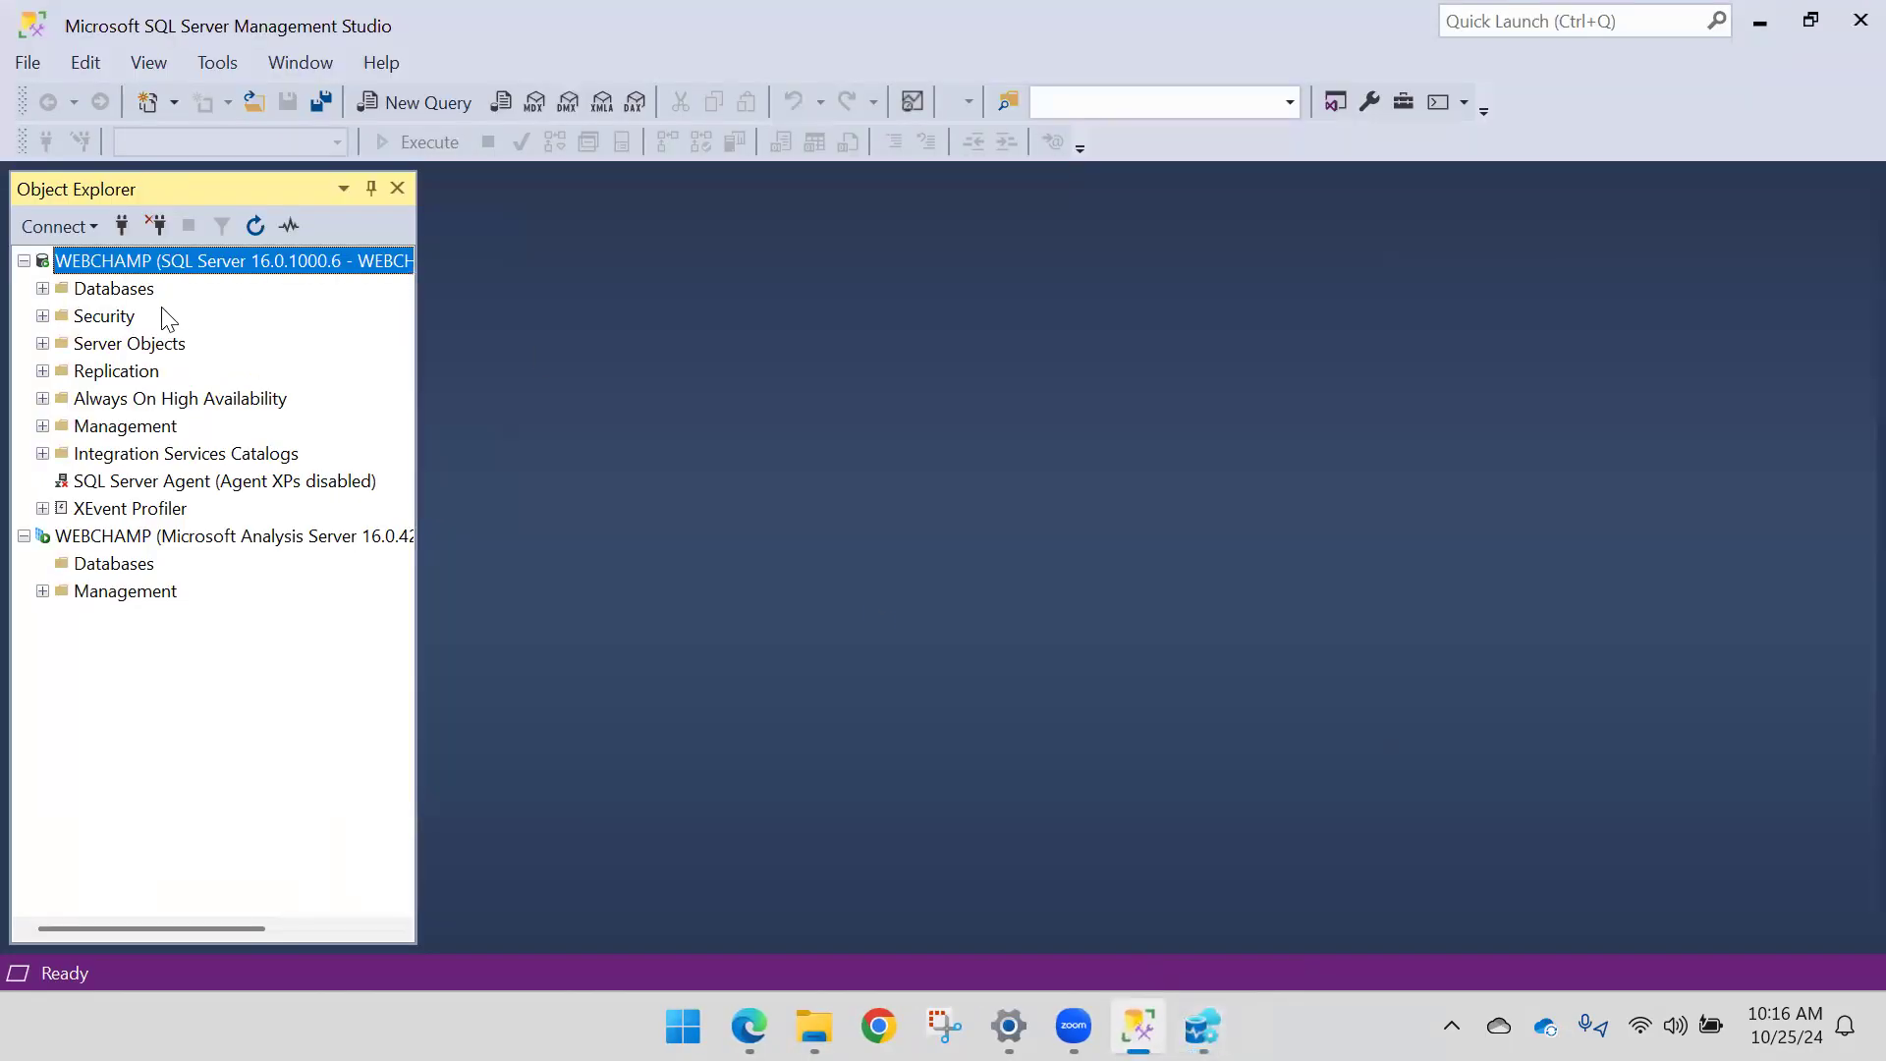
pyautogui.click(56, 232)
pyautogui.click(103, 362)
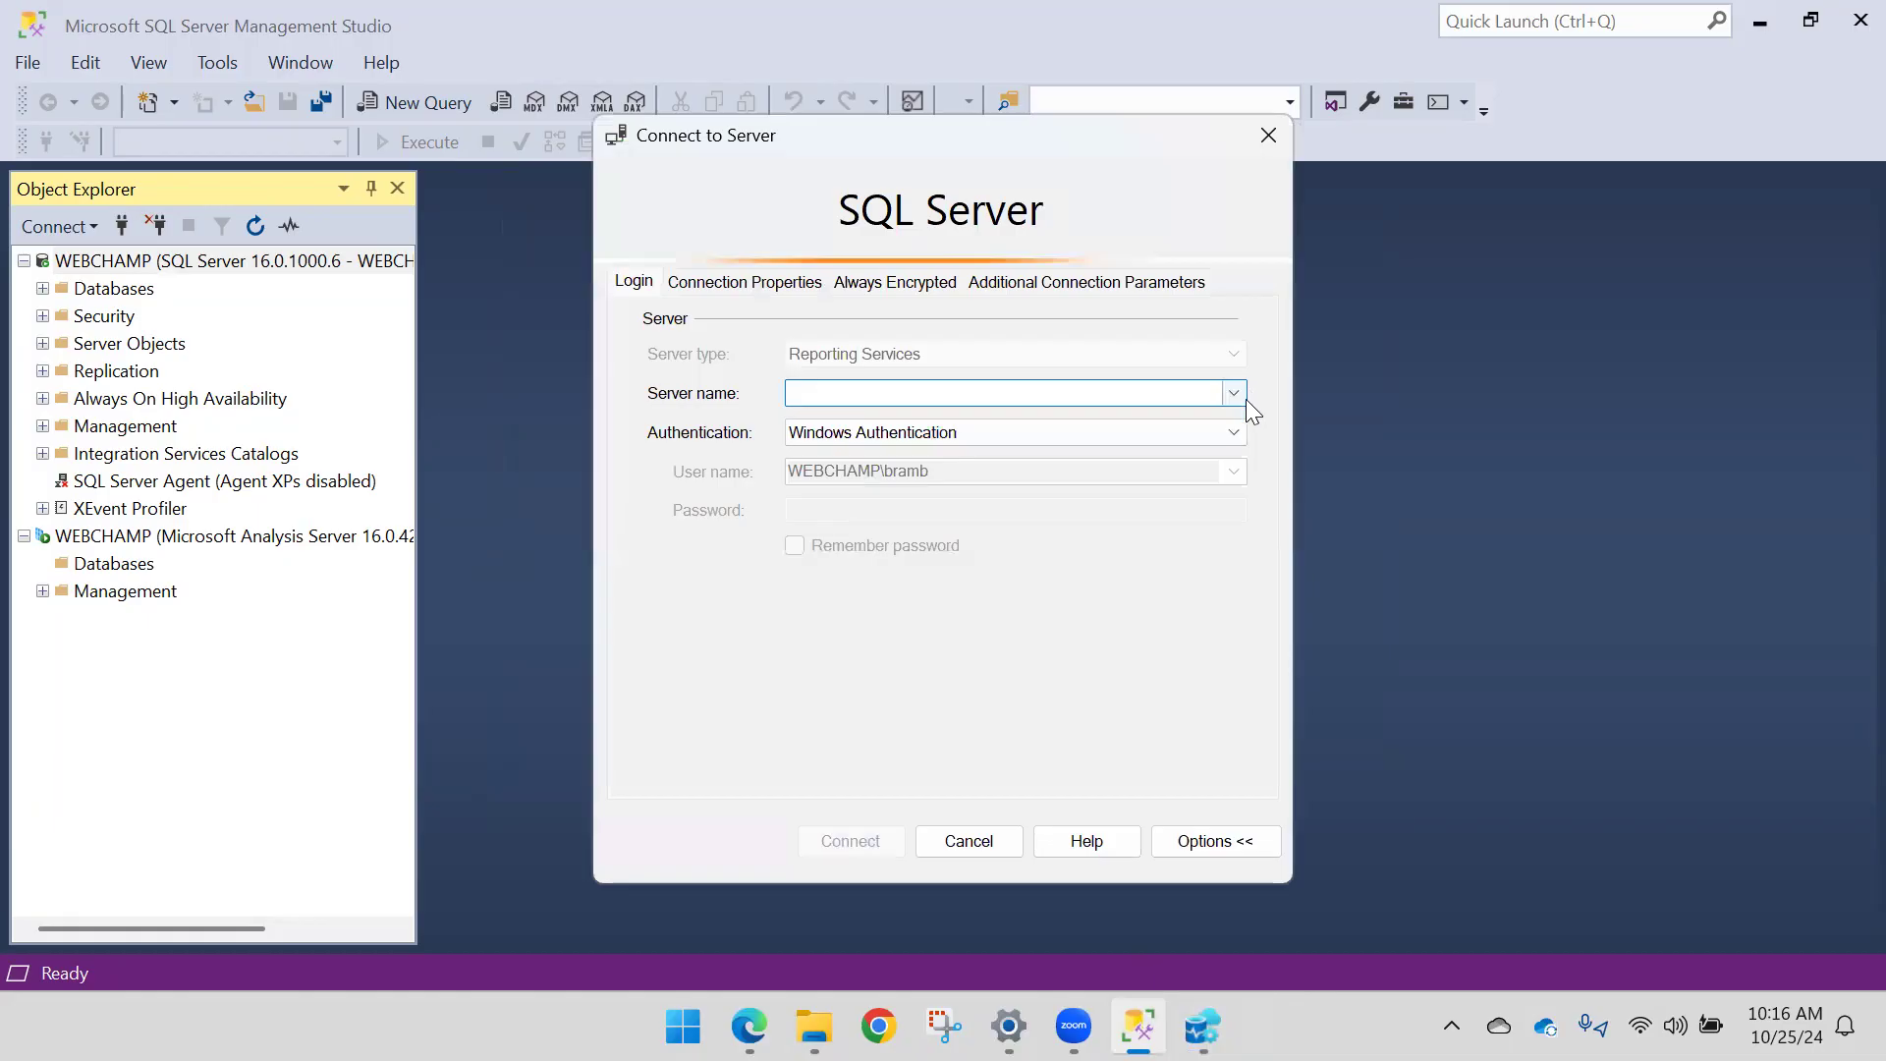
pyautogui.click(1233, 393)
pyautogui.click(864, 414)
pyautogui.click(808, 353)
pyautogui.doubleClick(807, 352)
pyautogui.click(833, 373)
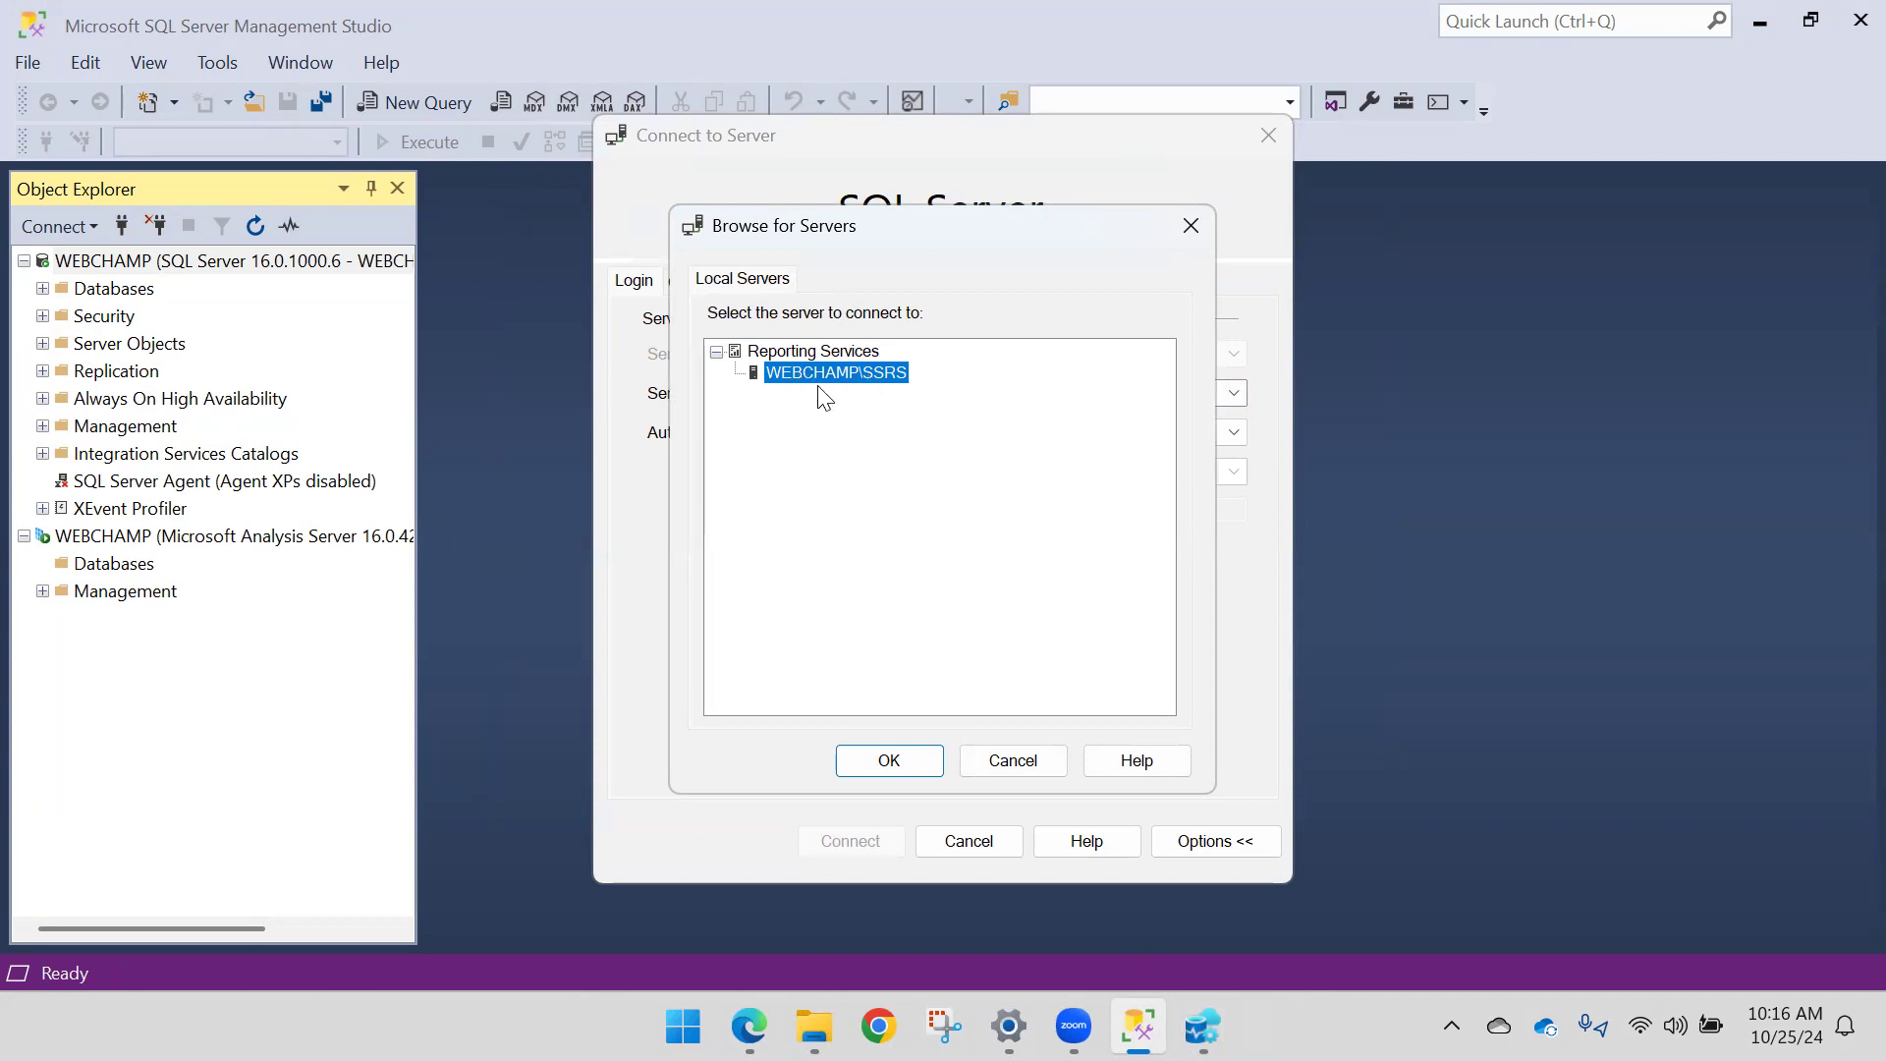
pyautogui.click(887, 763)
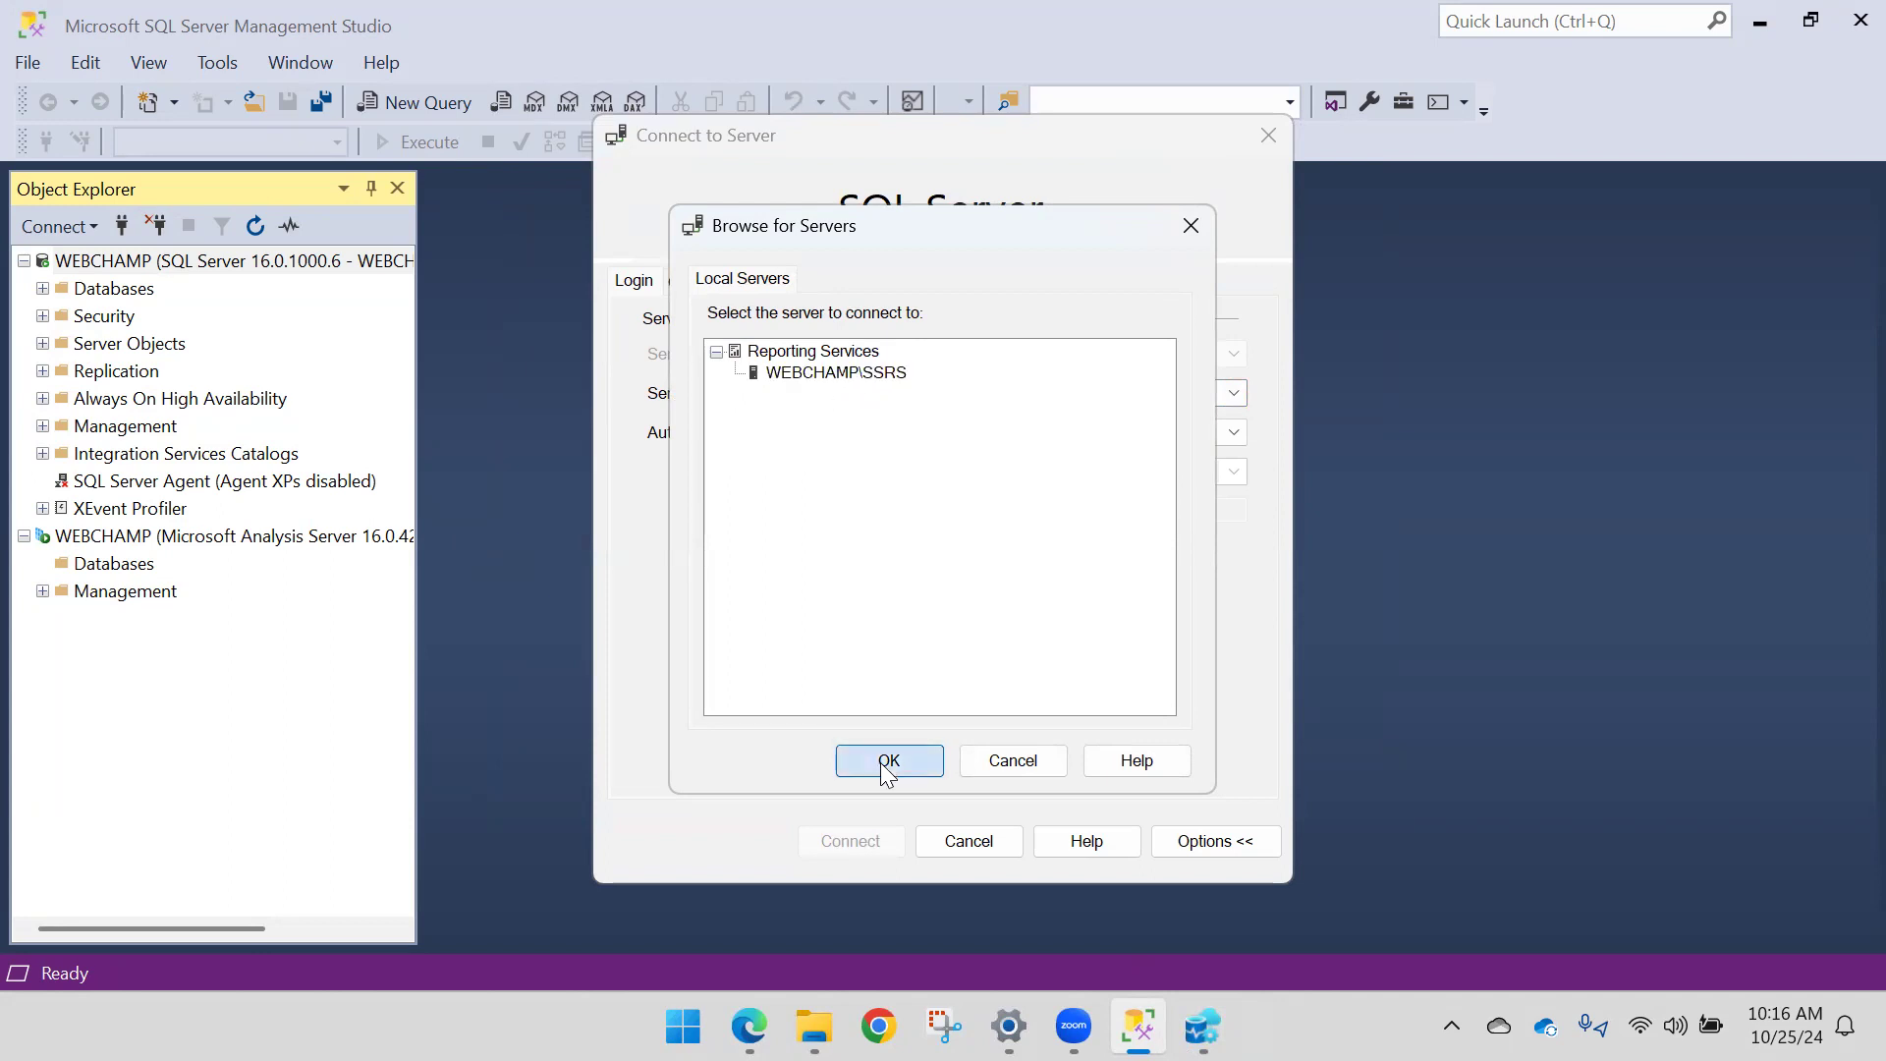
pyautogui.click(836, 847)
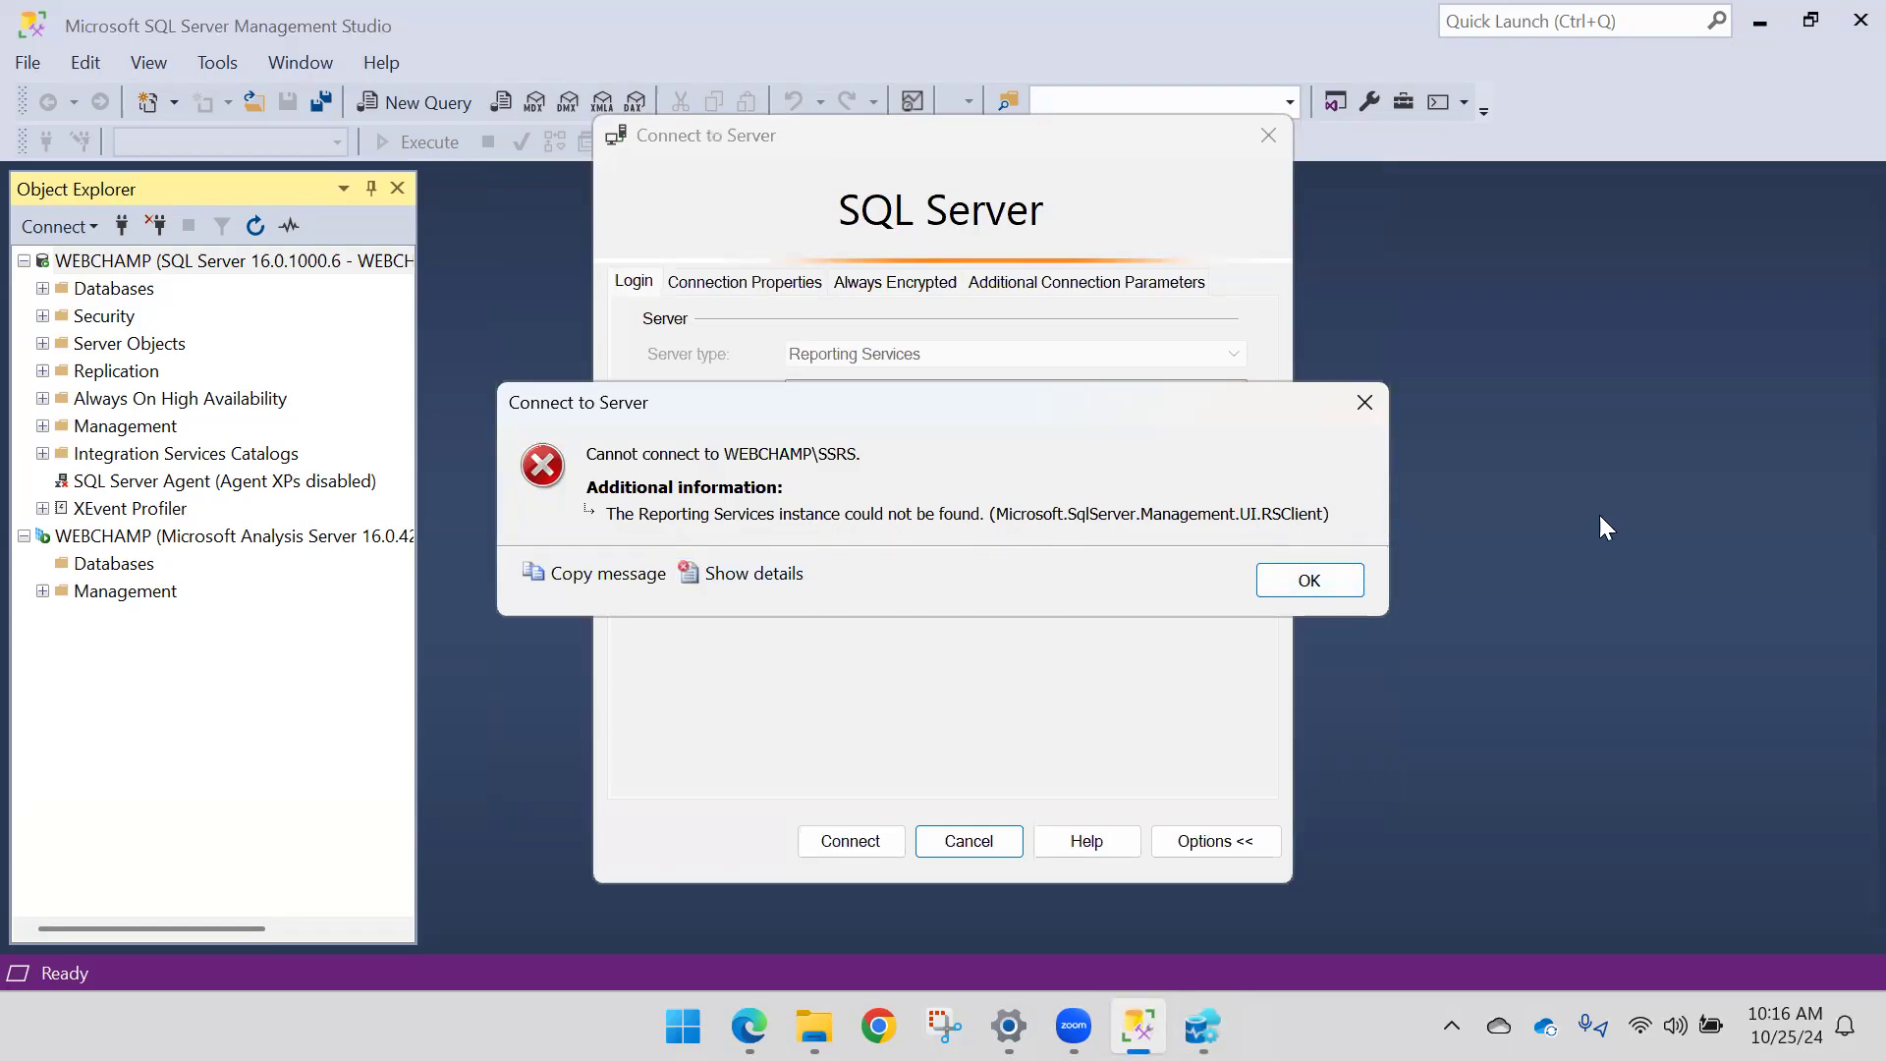
pyautogui.click(1326, 589)
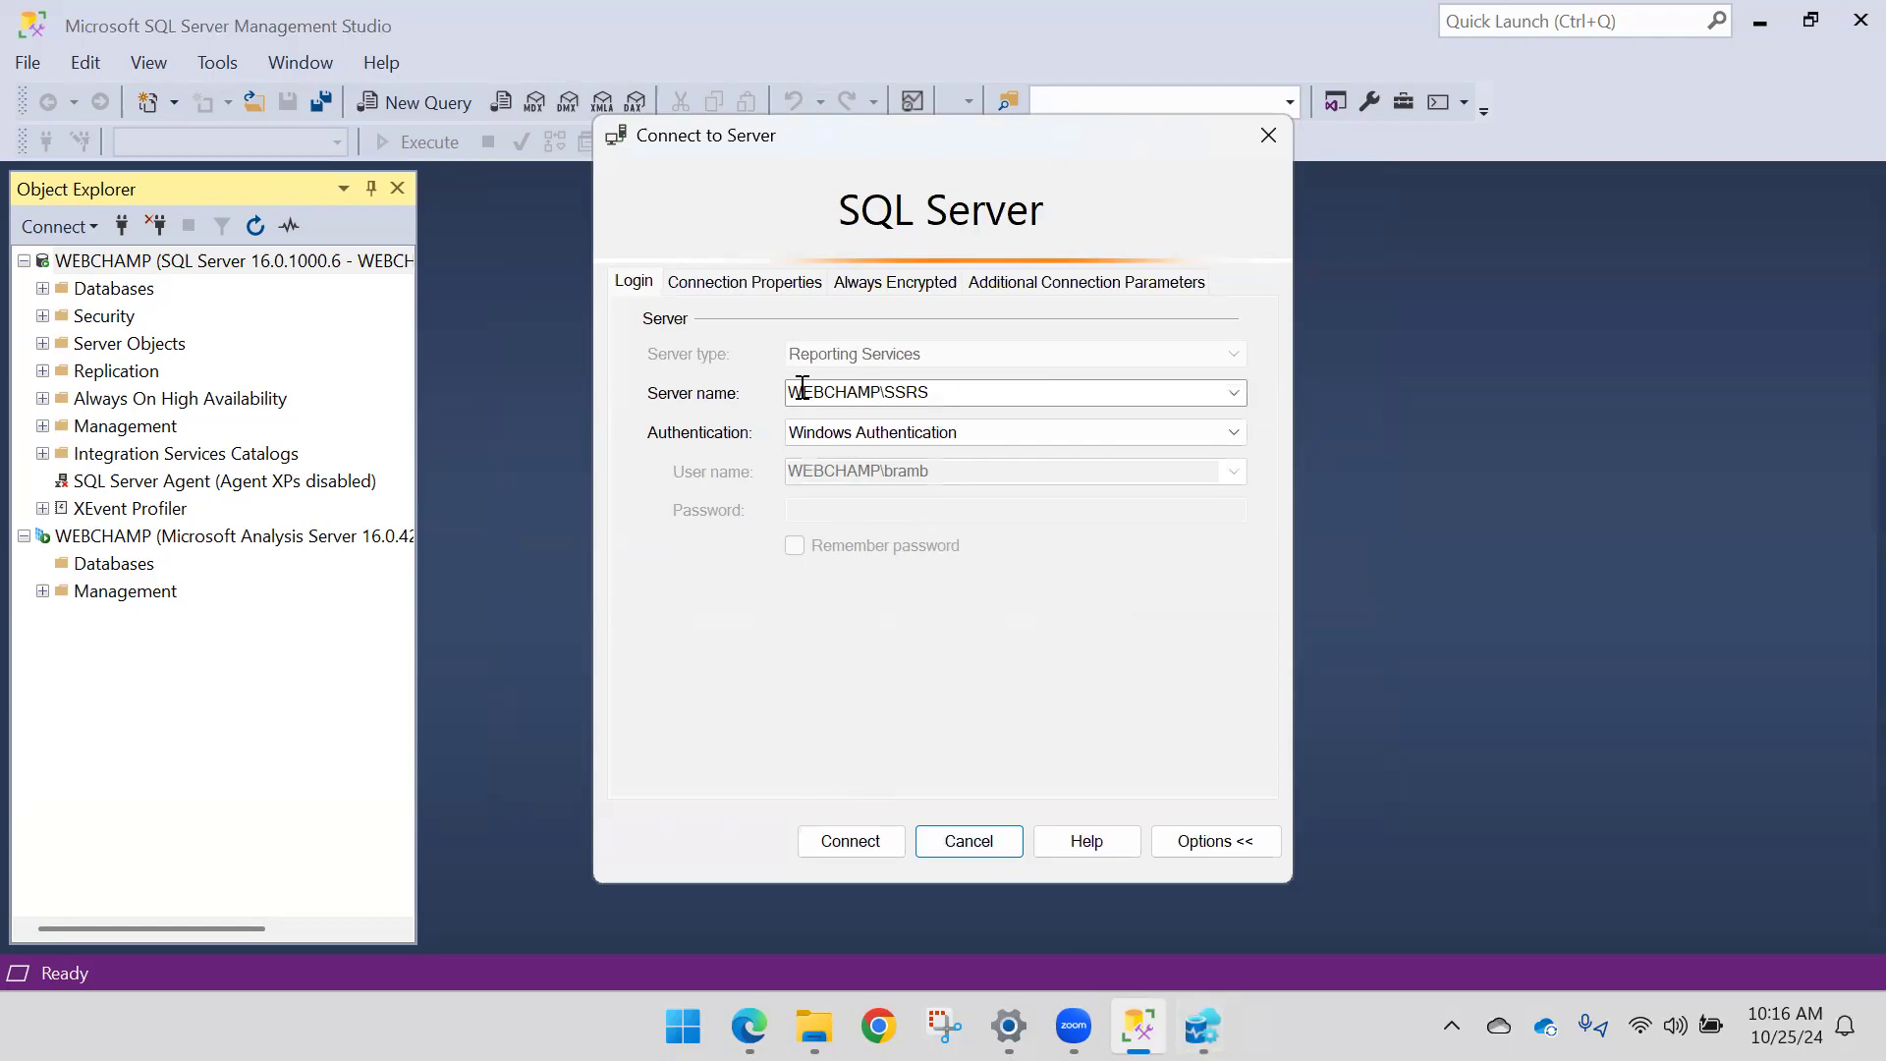
# Step: Review the connection properties for the Reporting Services server, and close the connection dialog without connecting
pyautogui.click(756, 283)
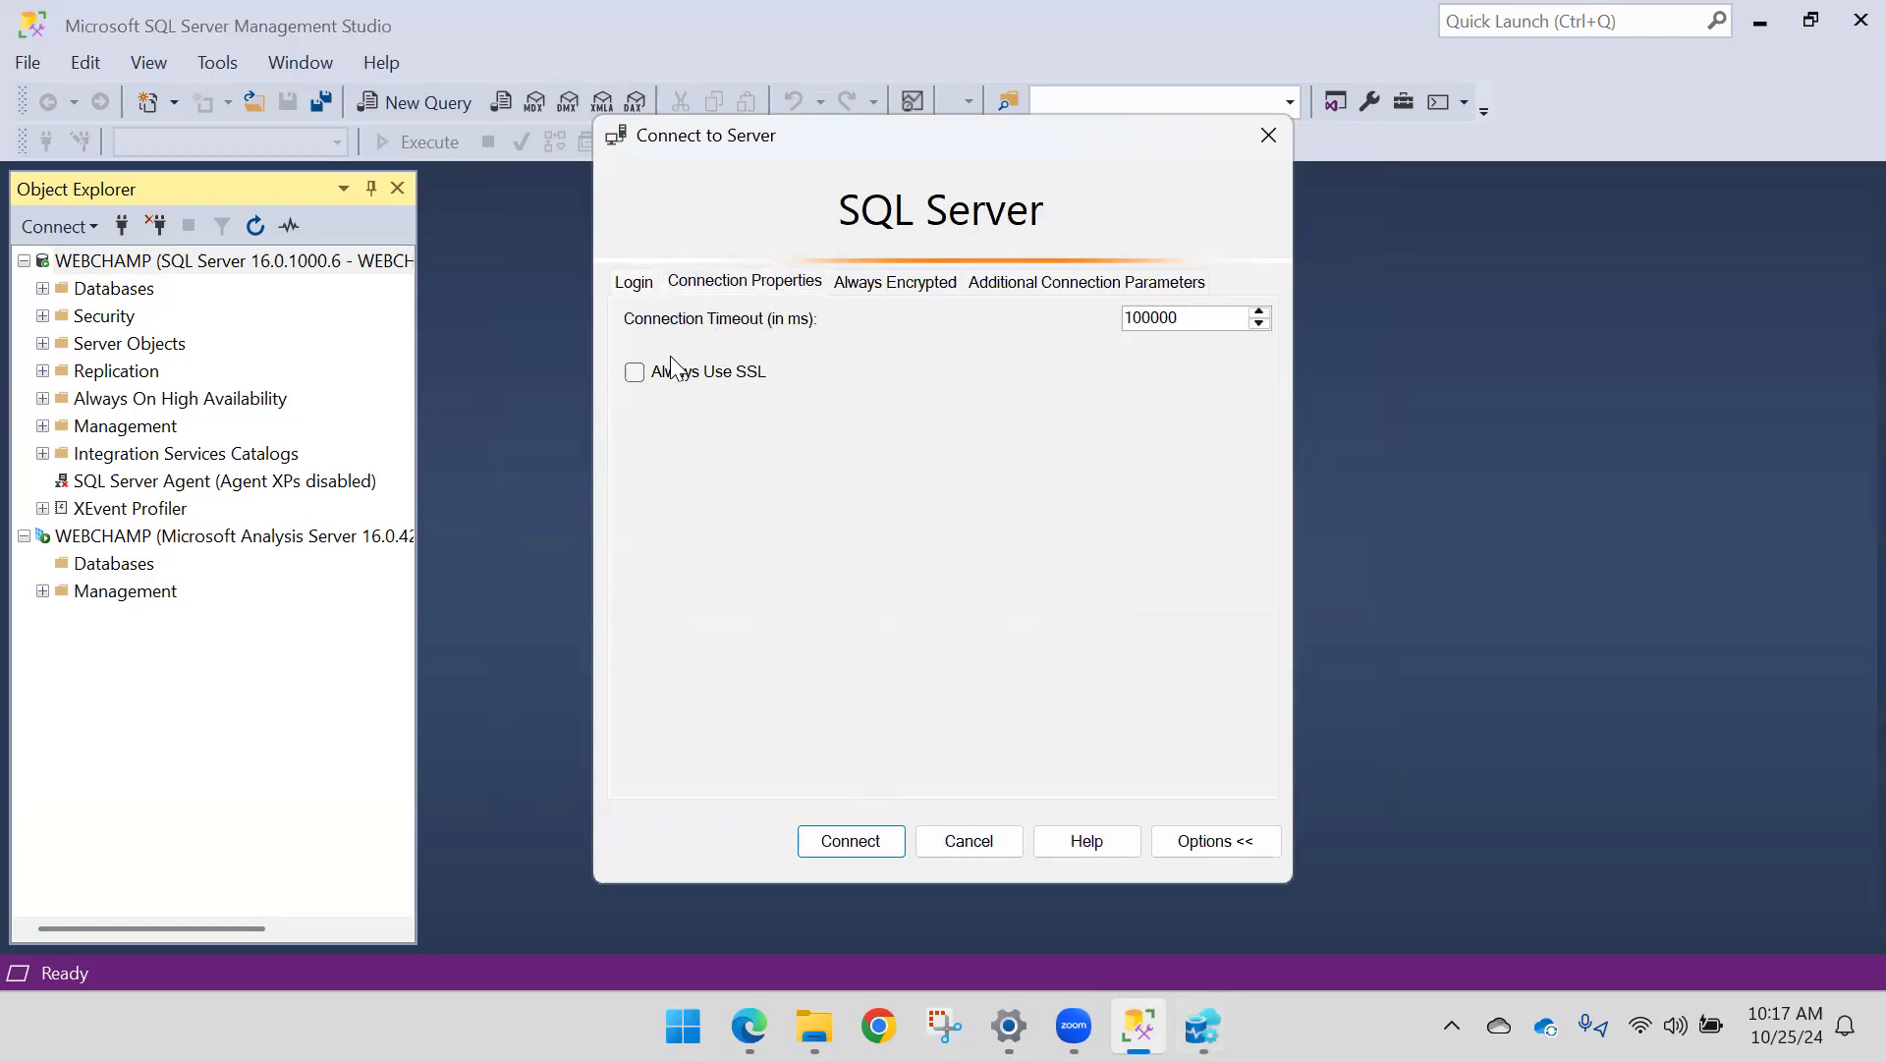
pyautogui.click(634, 285)
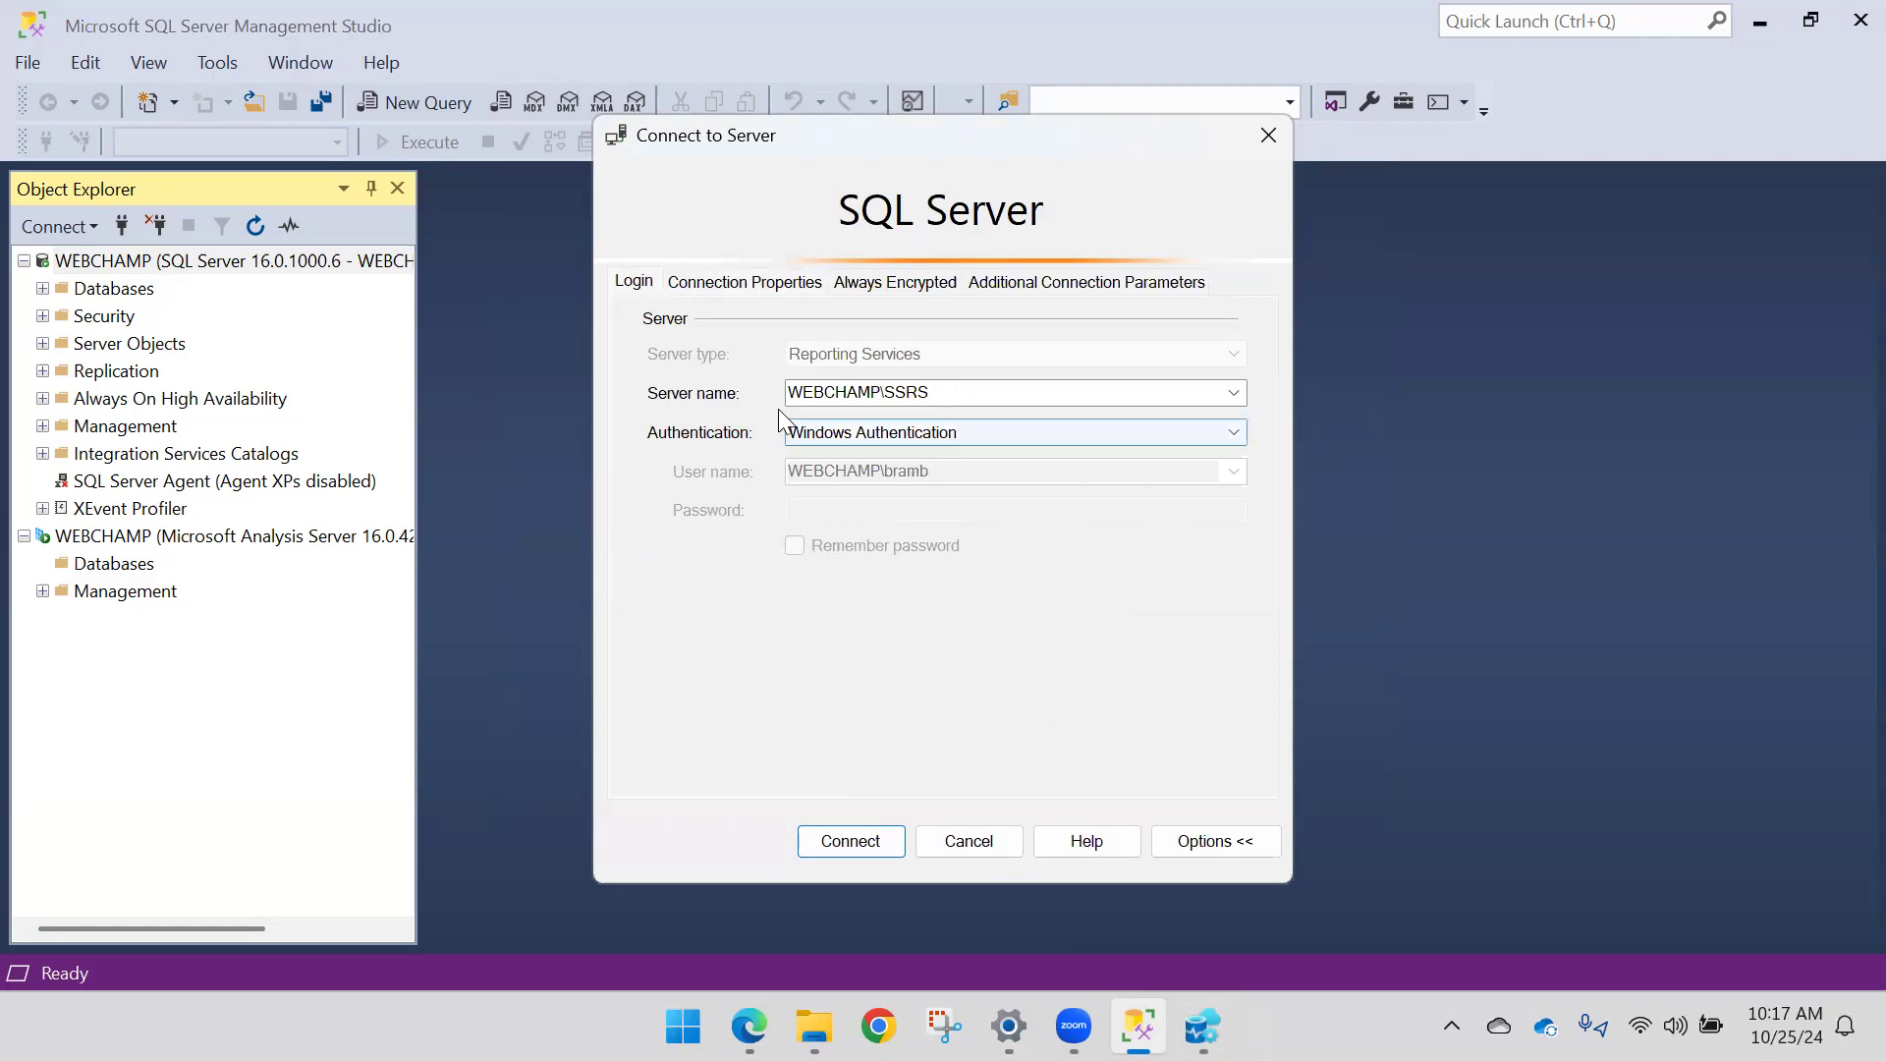
pyautogui.click(987, 842)
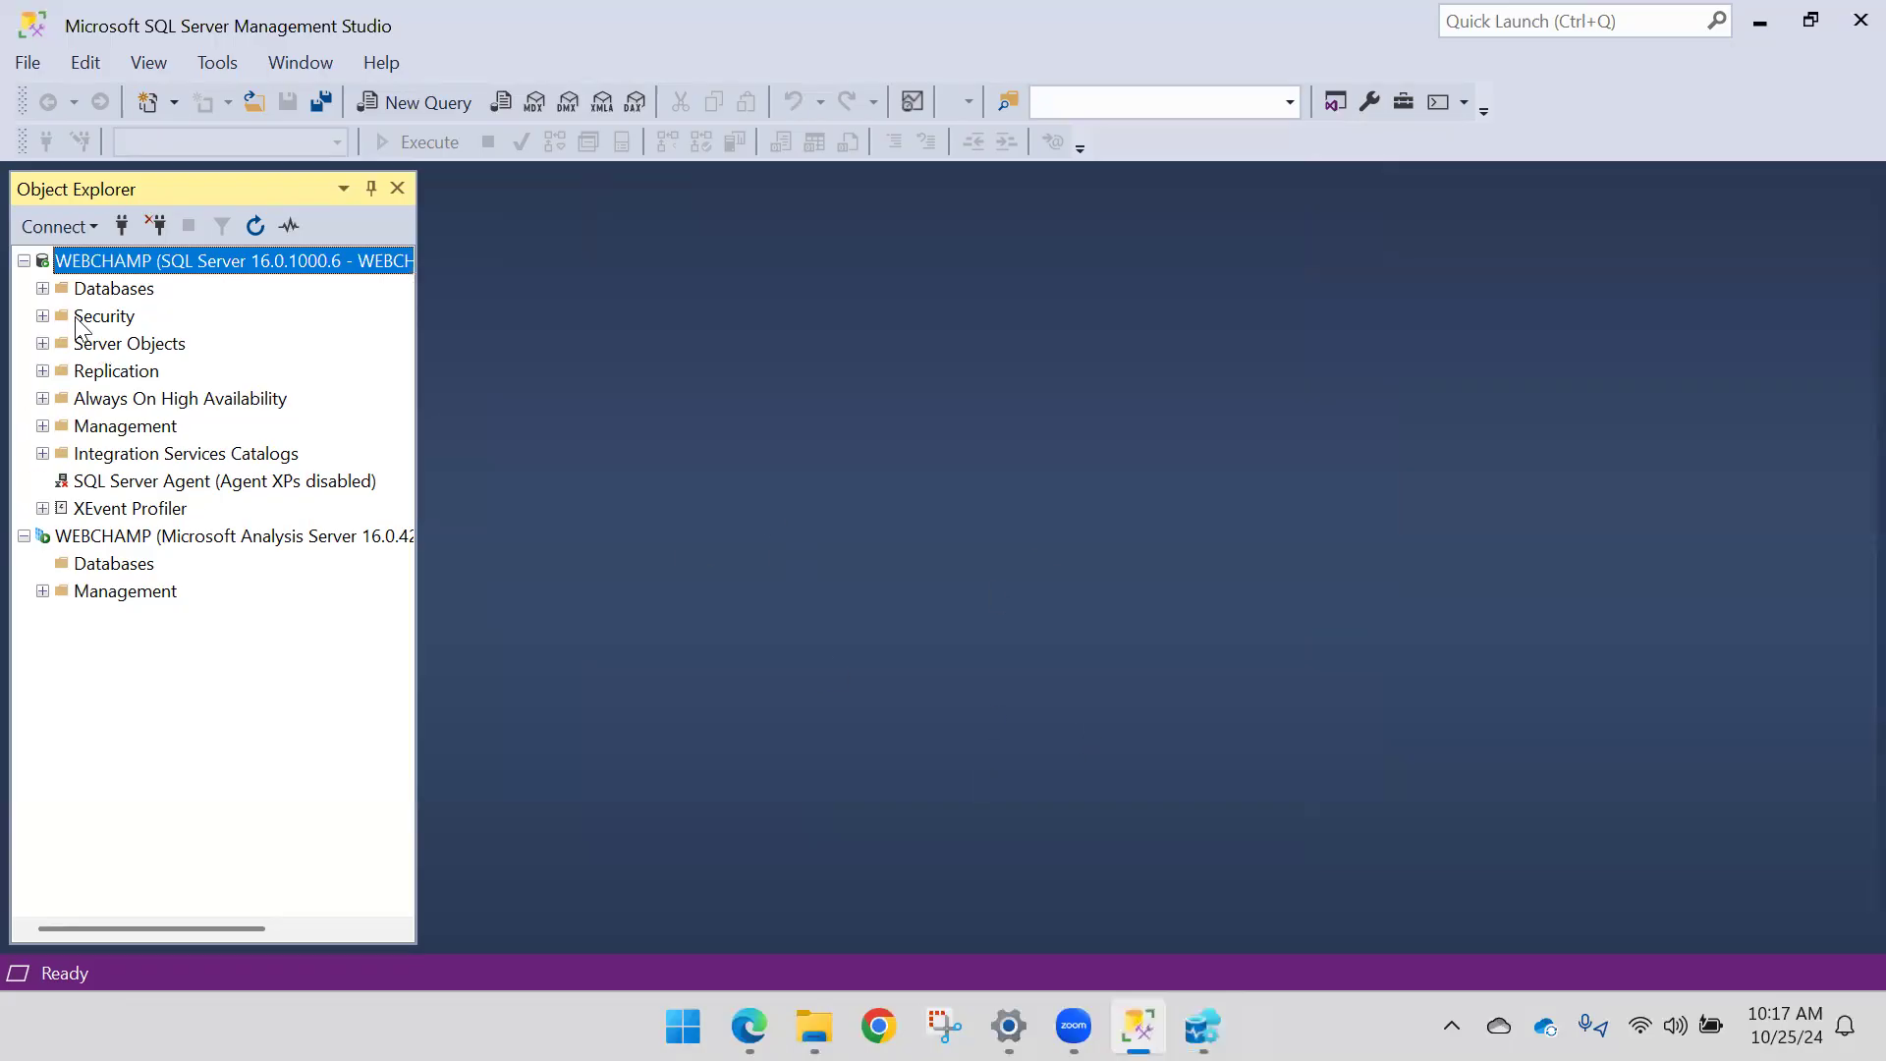
# Step: Try to connect to the local Integration Services server WEBCHAMP, and close the connection dialog
pyautogui.click(59, 232)
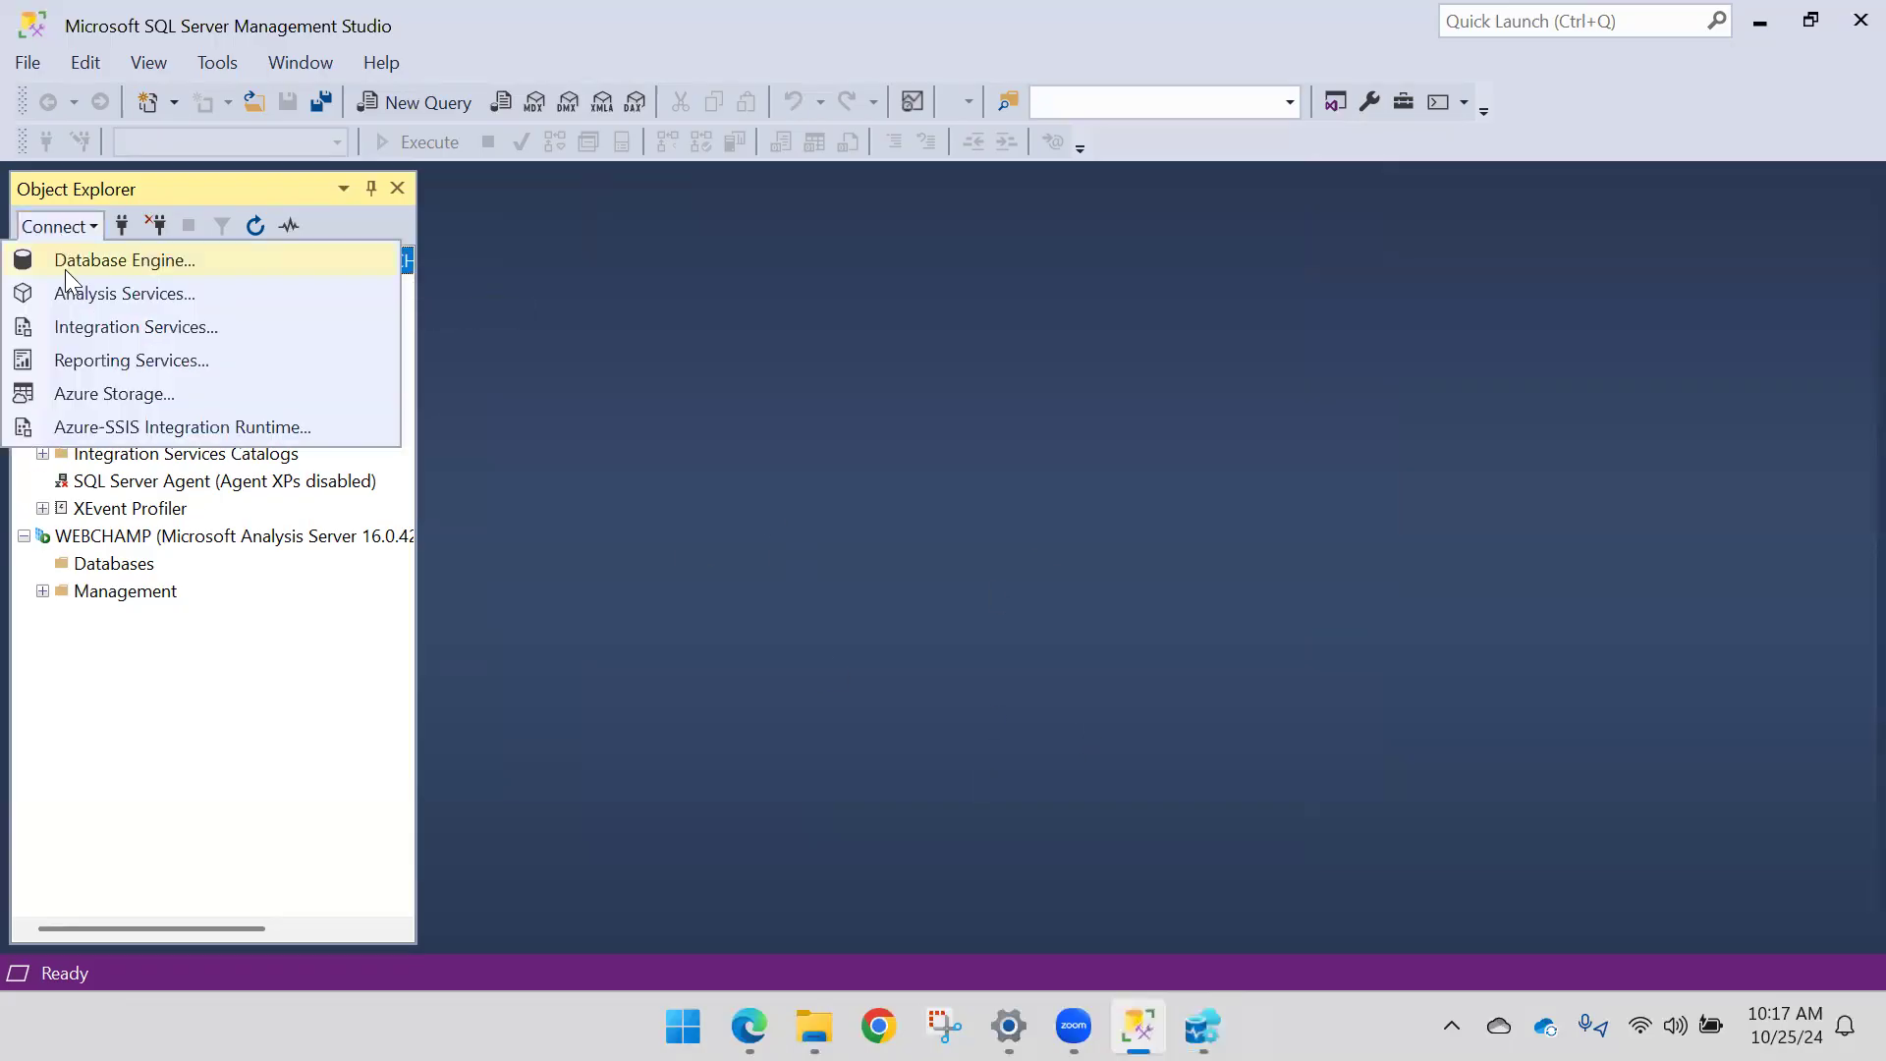
pyautogui.click(73, 332)
pyautogui.click(1234, 393)
pyautogui.click(1018, 416)
pyautogui.doubleClick(791, 351)
pyautogui.click(807, 373)
pyautogui.click(889, 761)
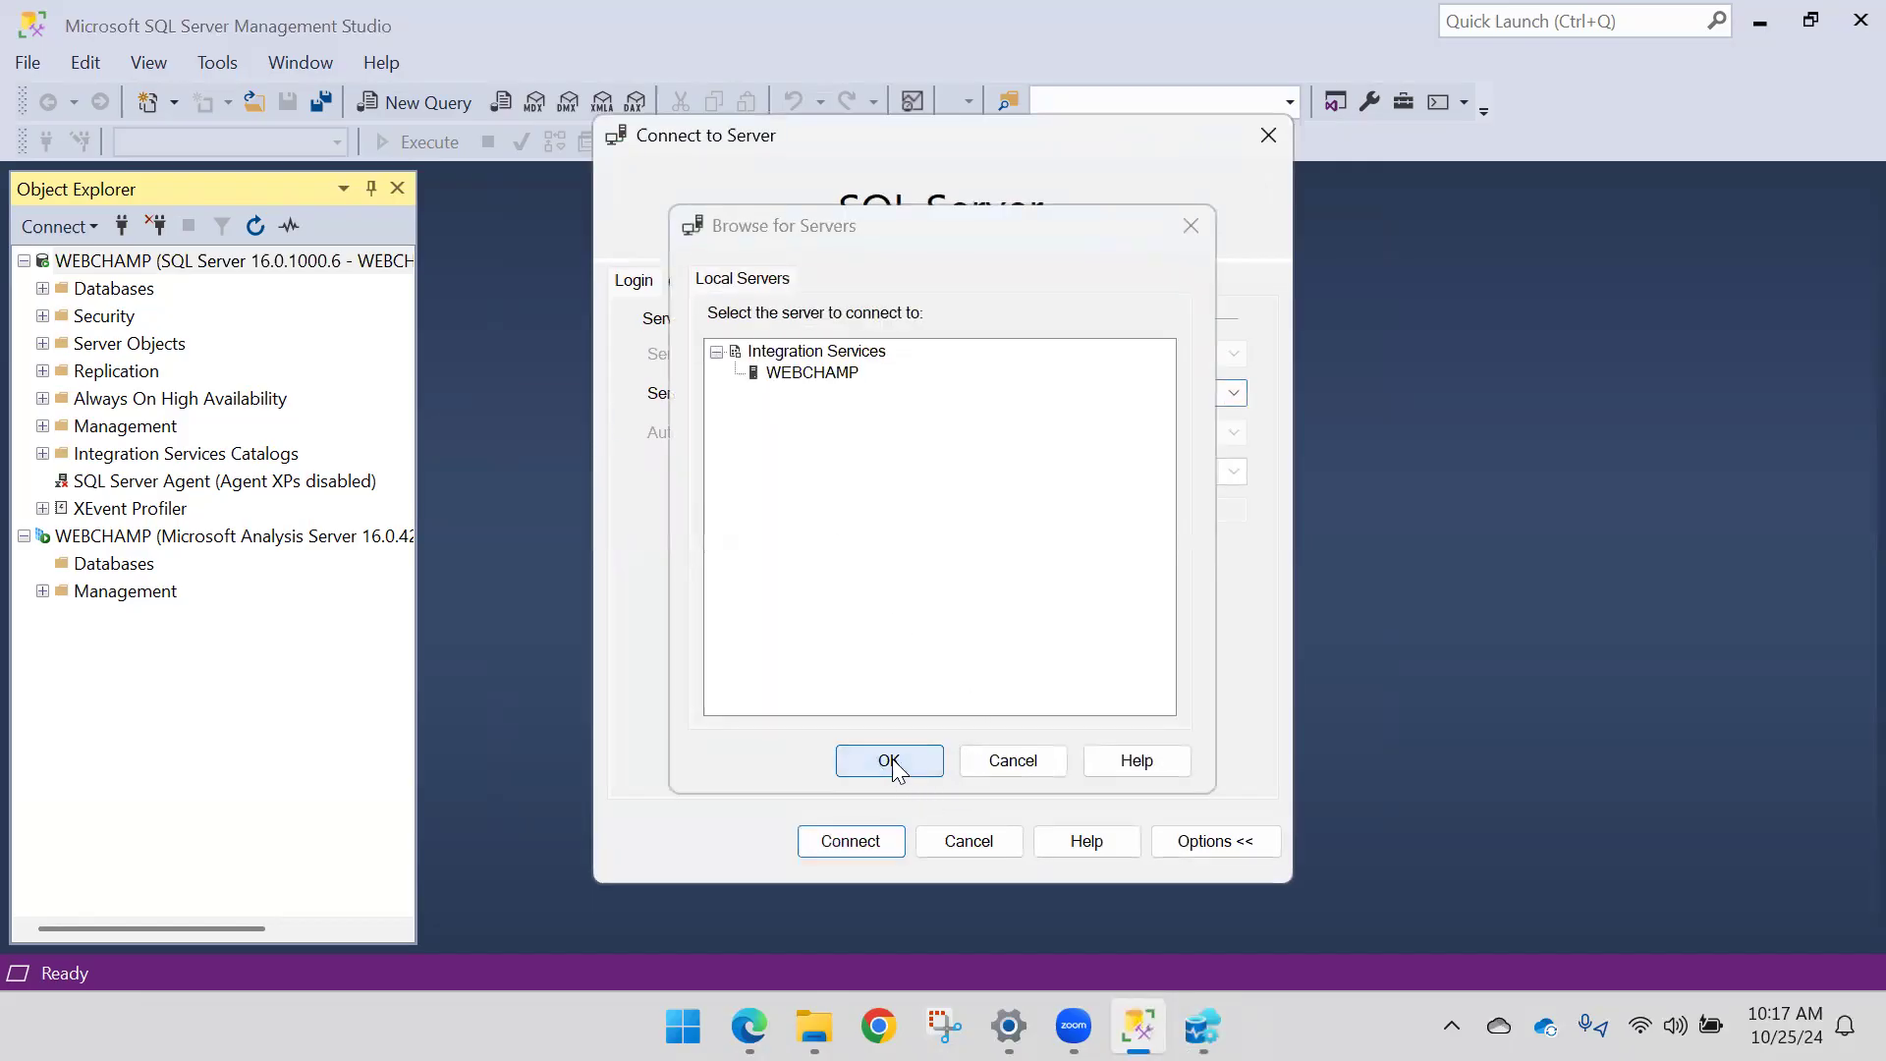
pyautogui.click(850, 842)
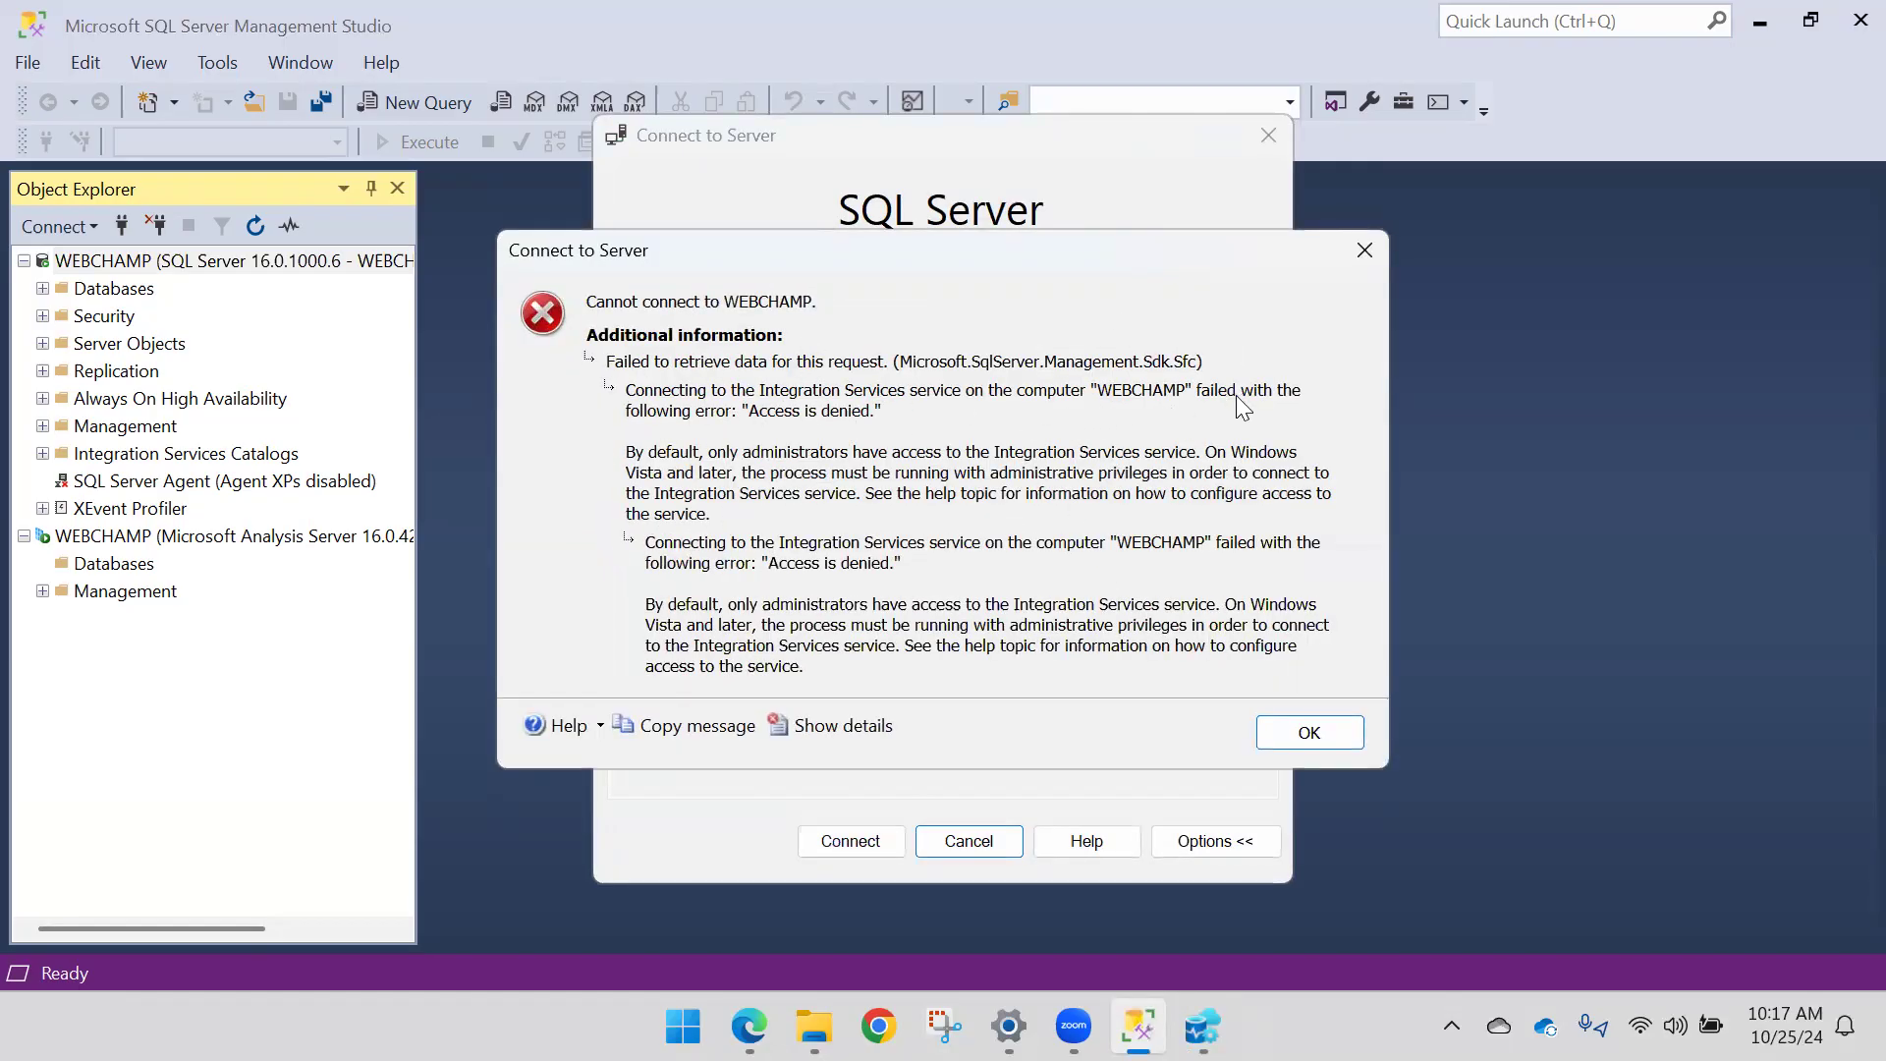
pyautogui.click(1284, 737)
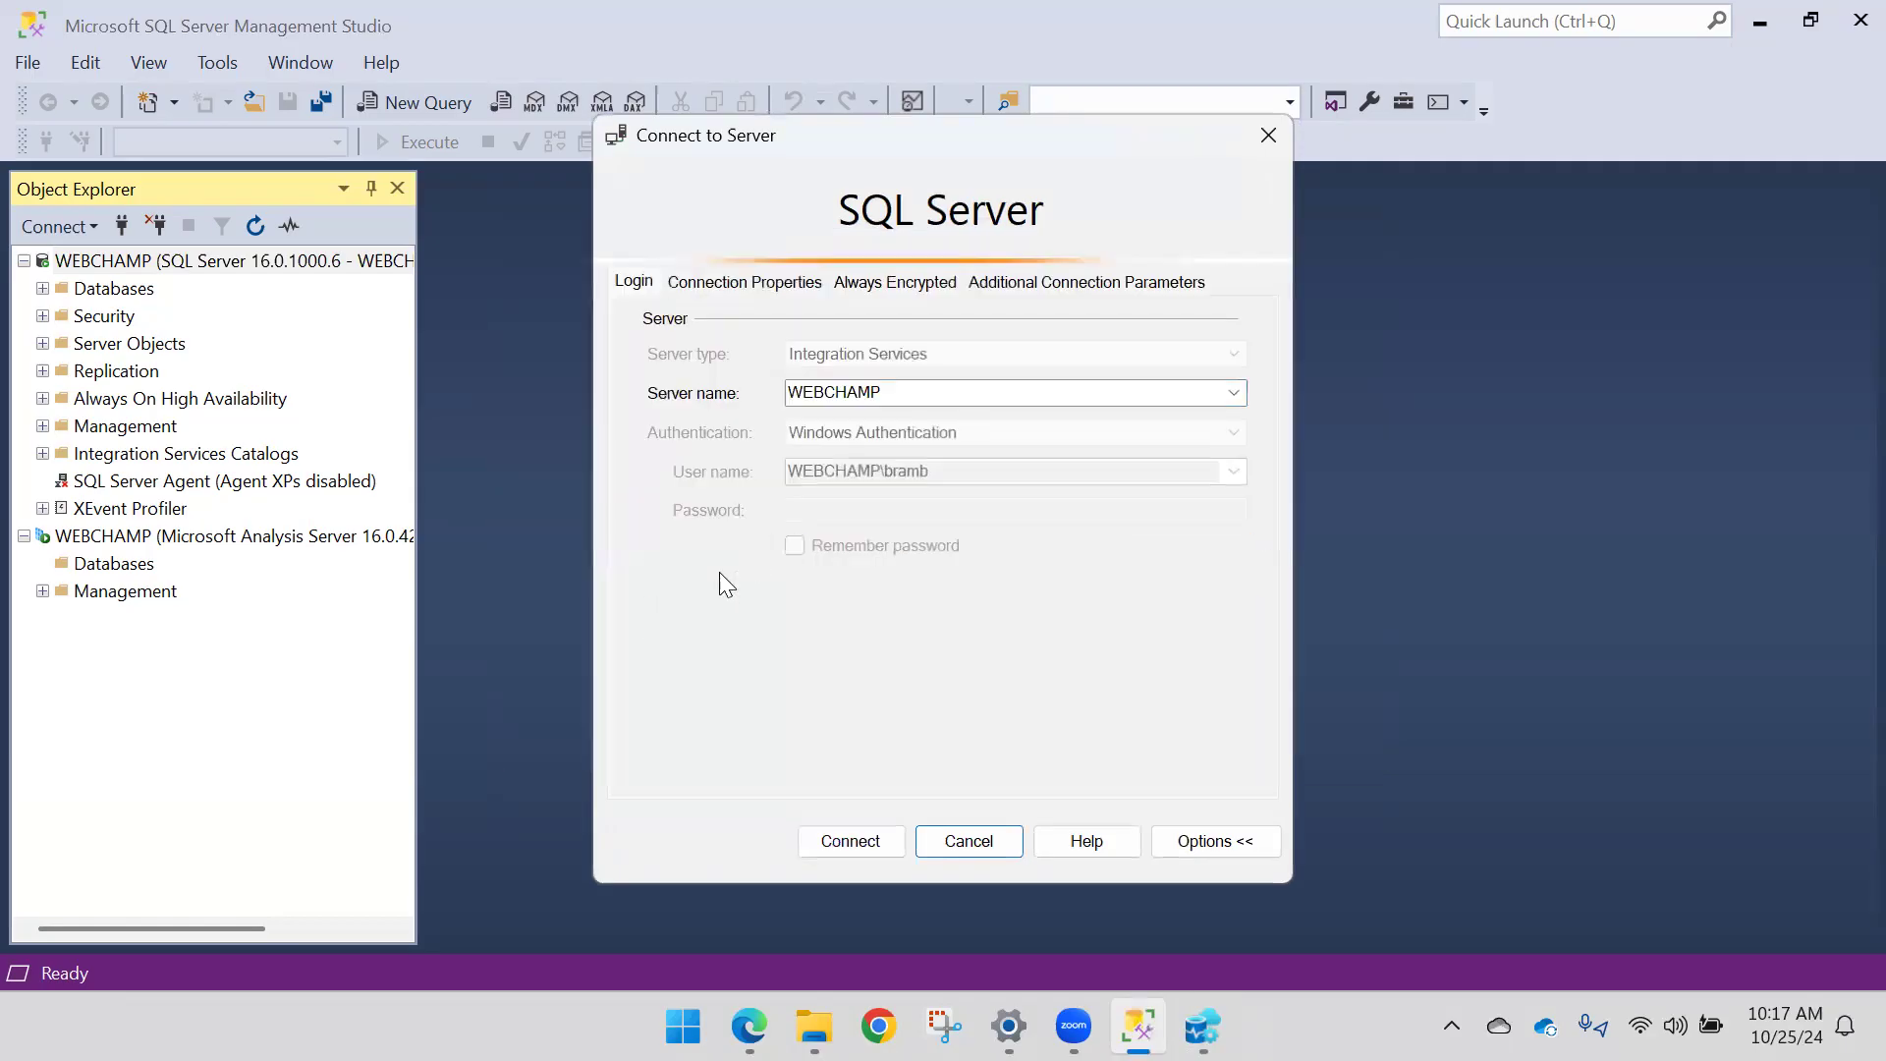
pyautogui.click(962, 842)
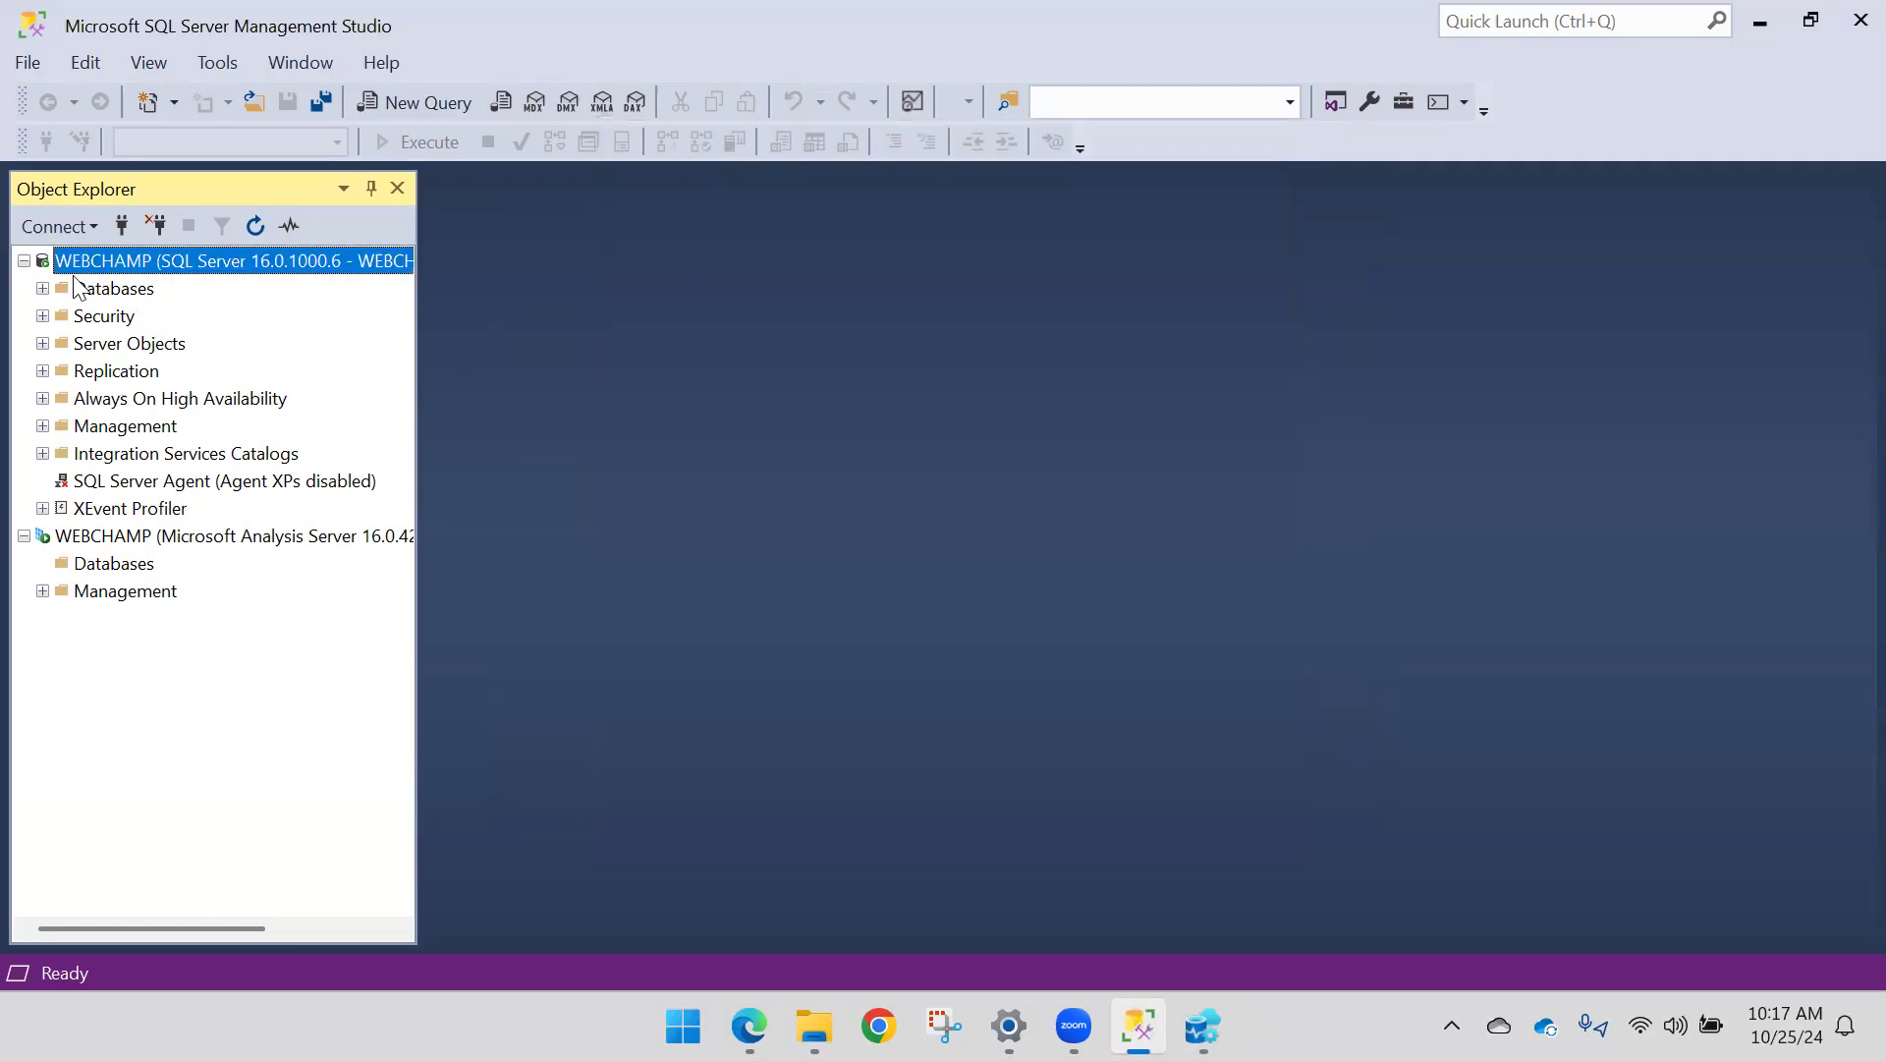
pyautogui.click(50, 225)
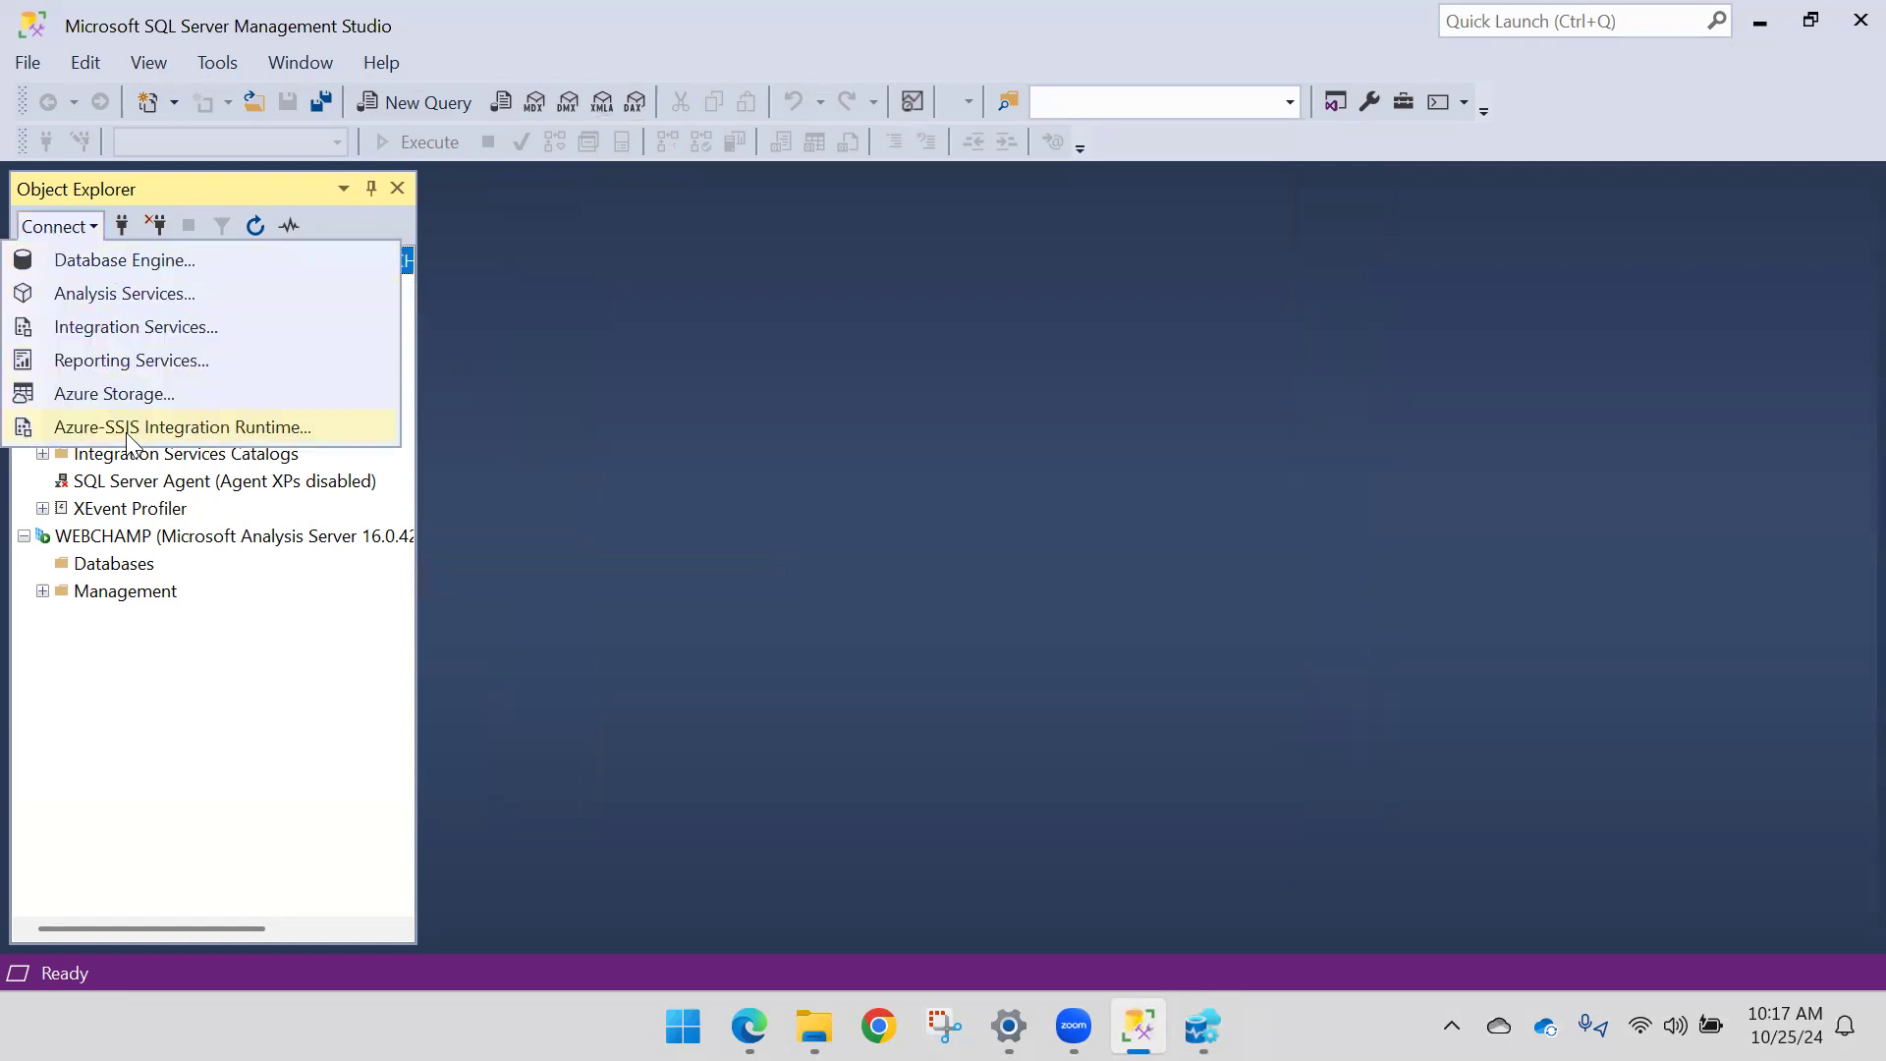
pyautogui.click(157, 360)
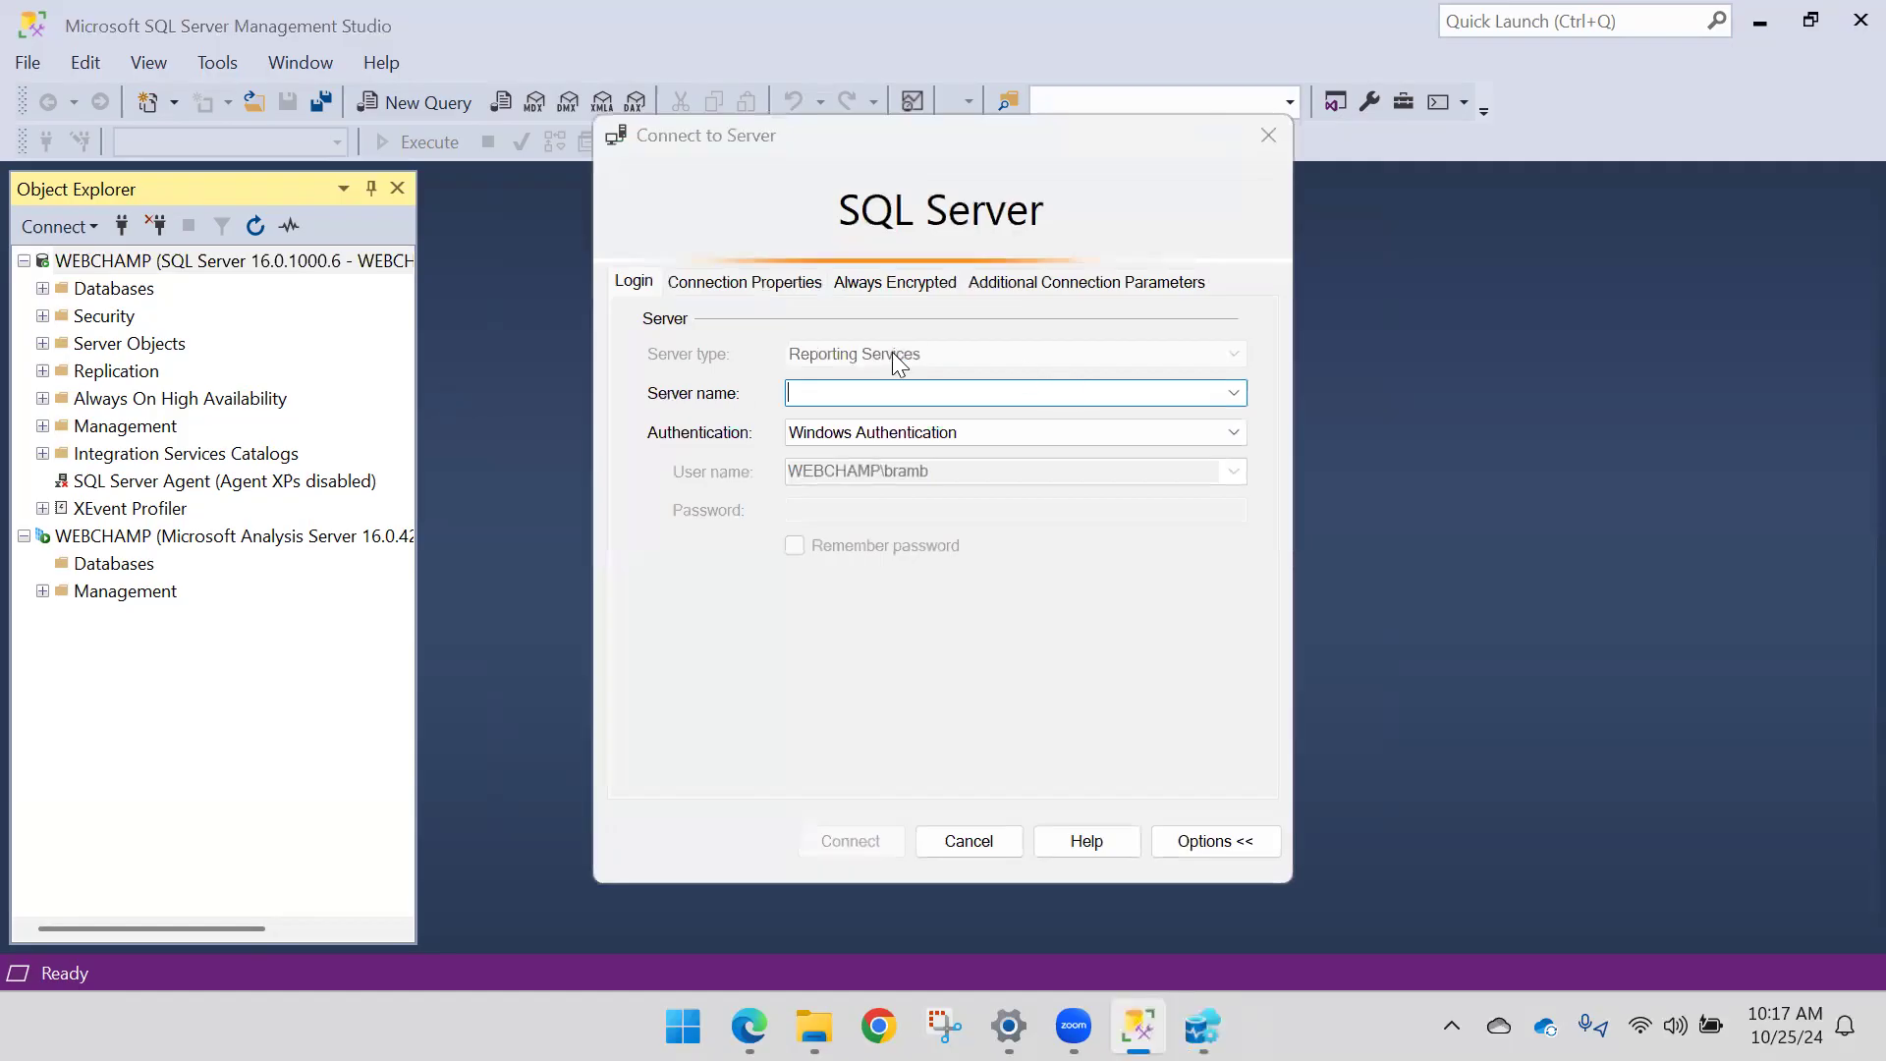
pyautogui.click(1233, 393)
pyautogui.click(971, 410)
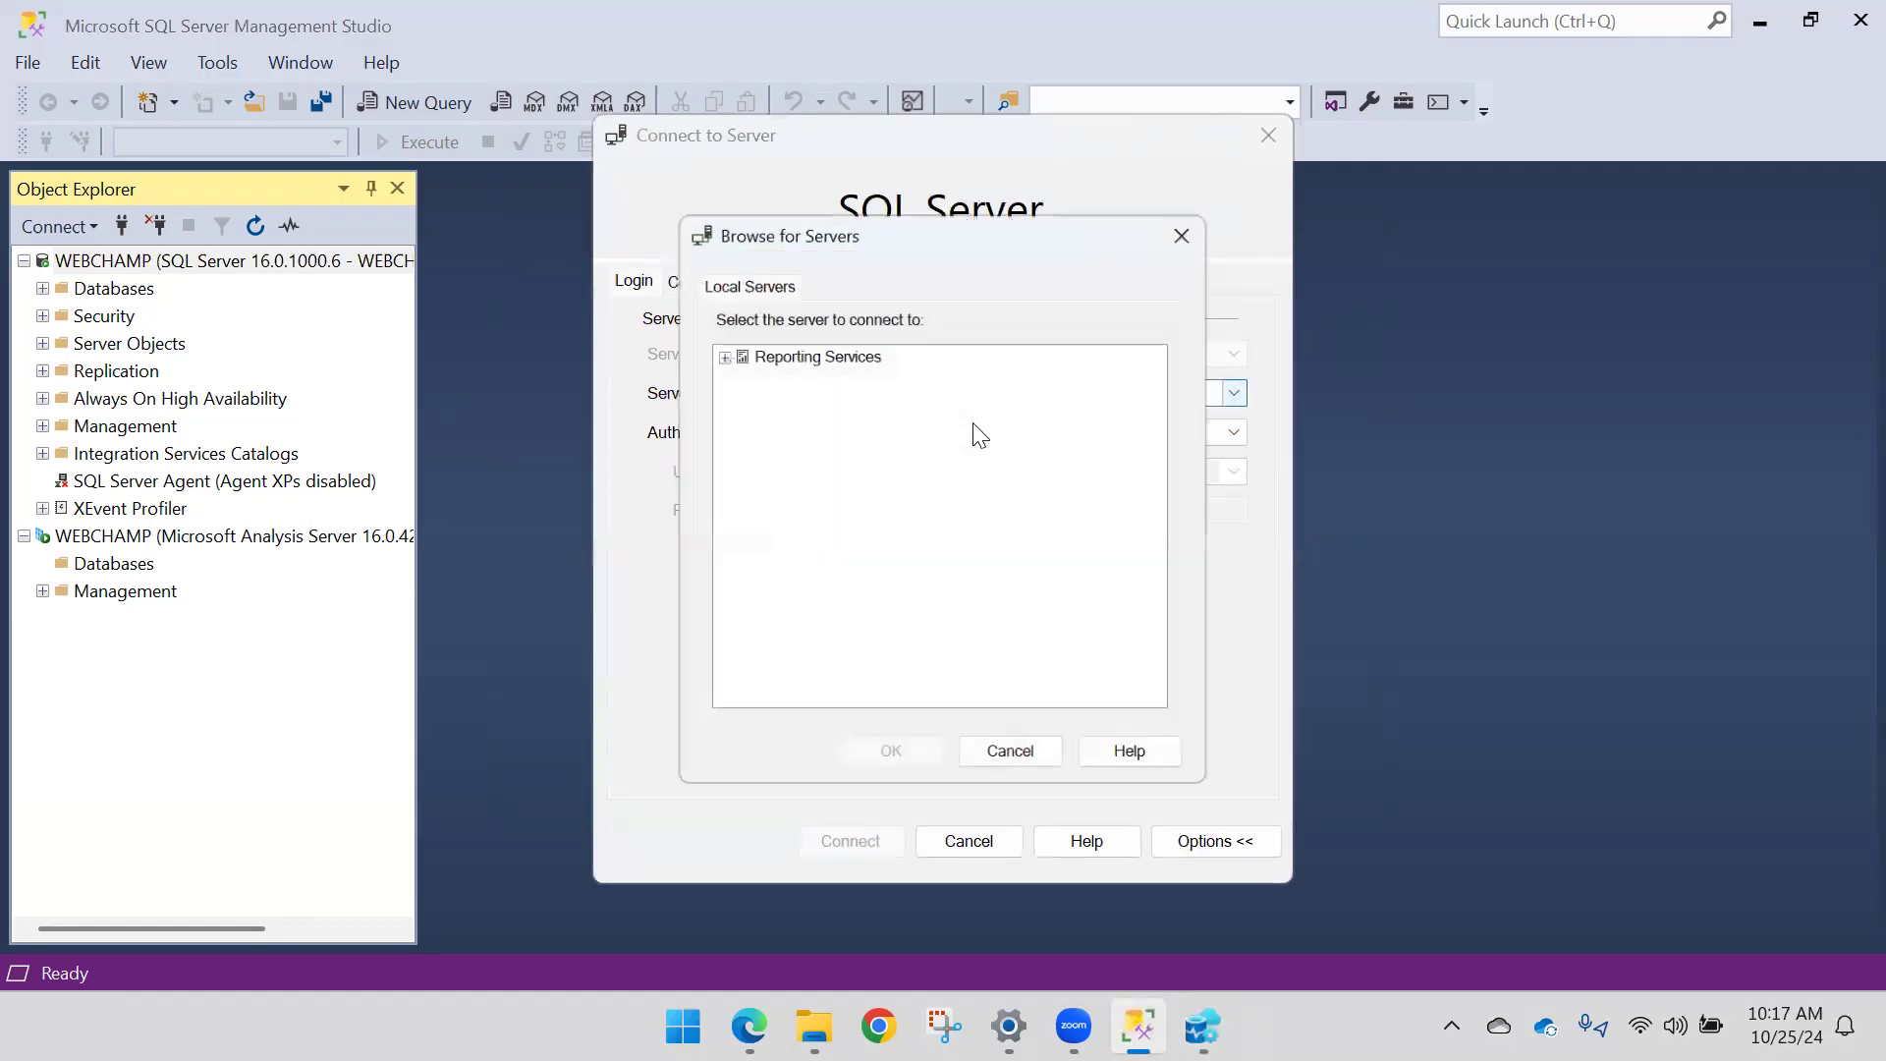
pyautogui.doubleClick(845, 354)
pyautogui.click(807, 374)
pyautogui.click(1028, 764)
pyautogui.click(1006, 839)
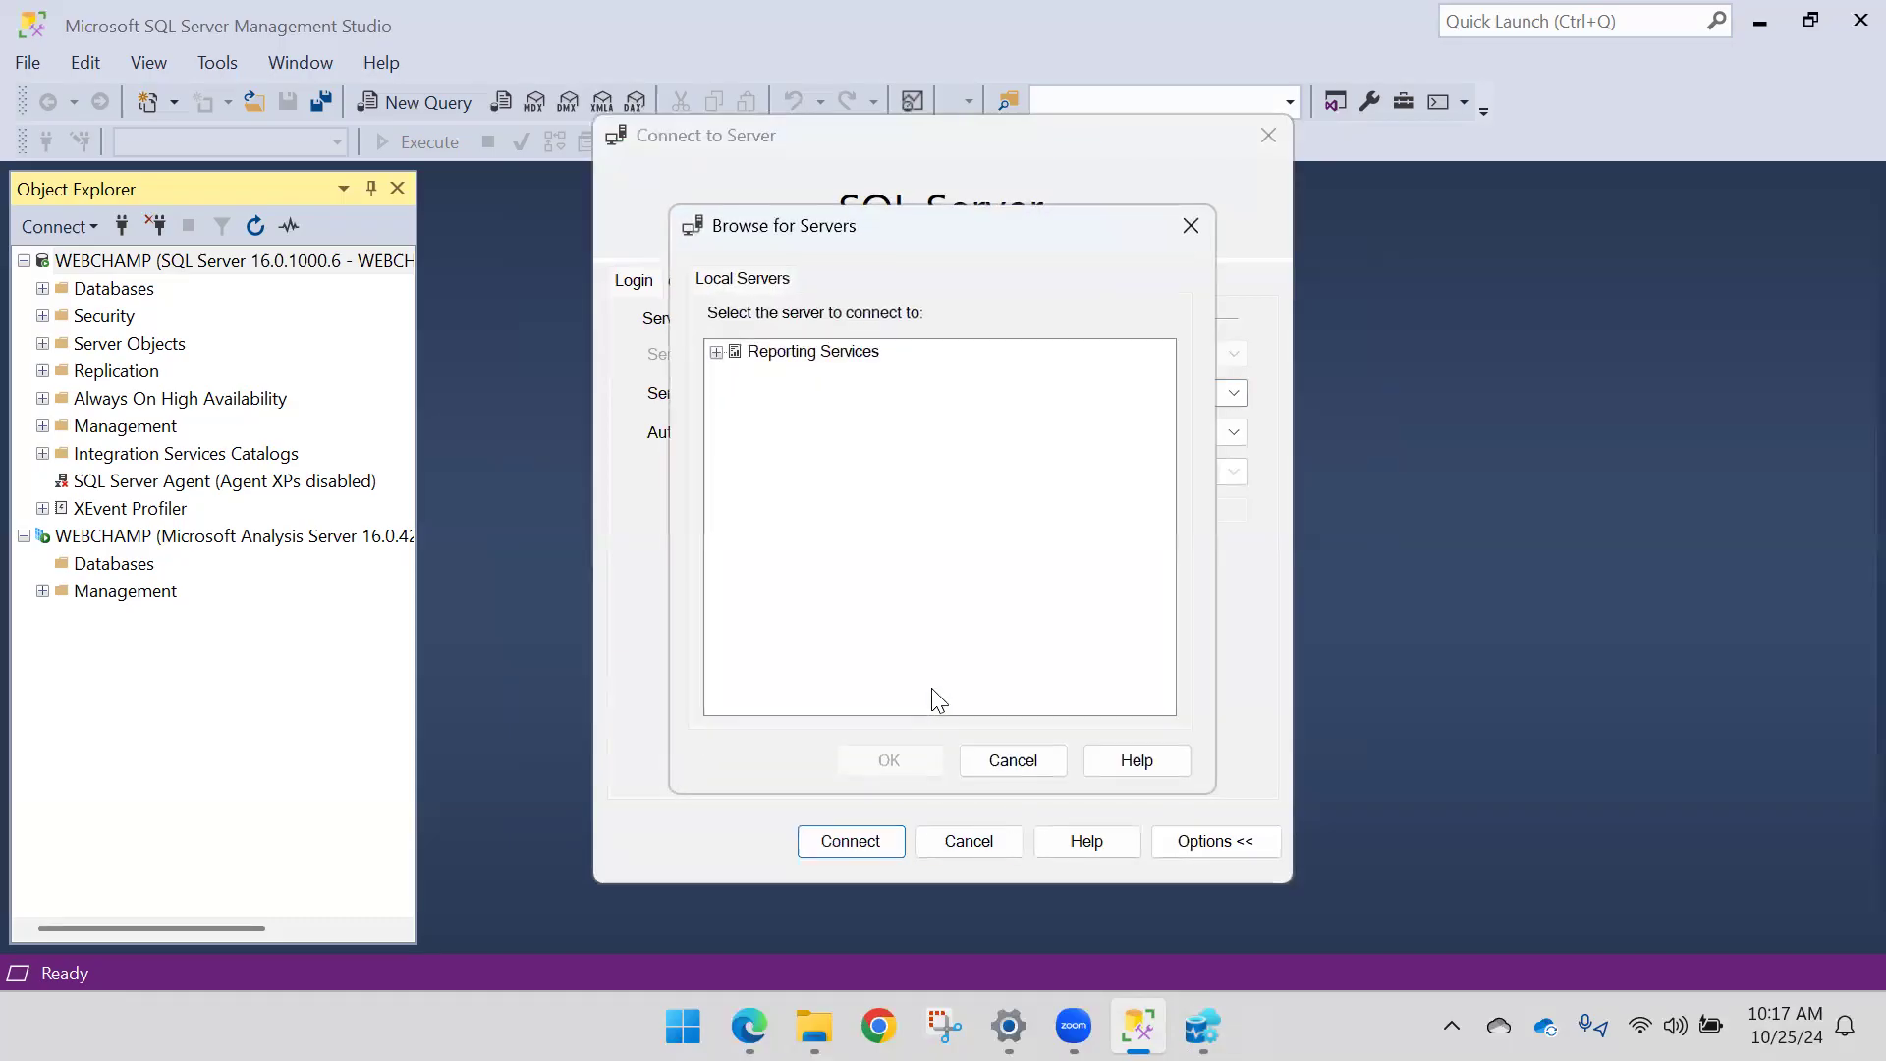
pyautogui.click(1010, 768)
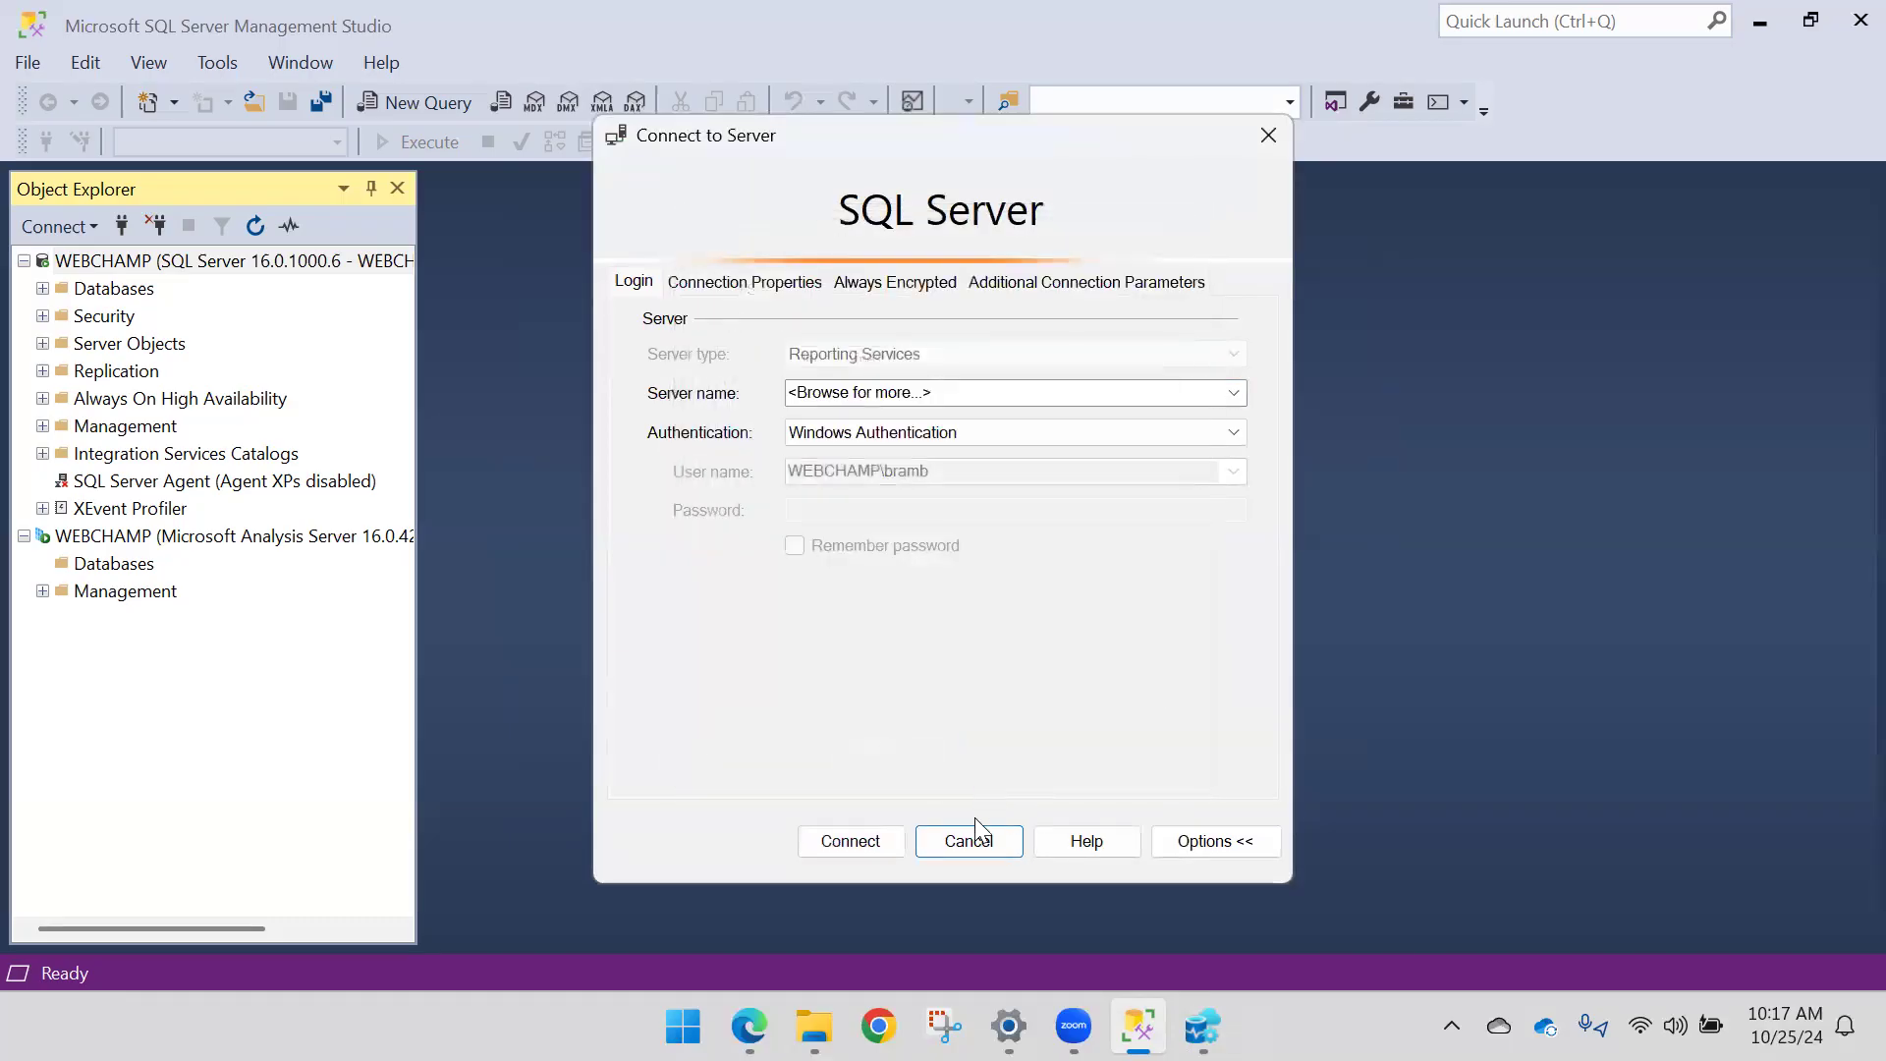
pyautogui.click(971, 837)
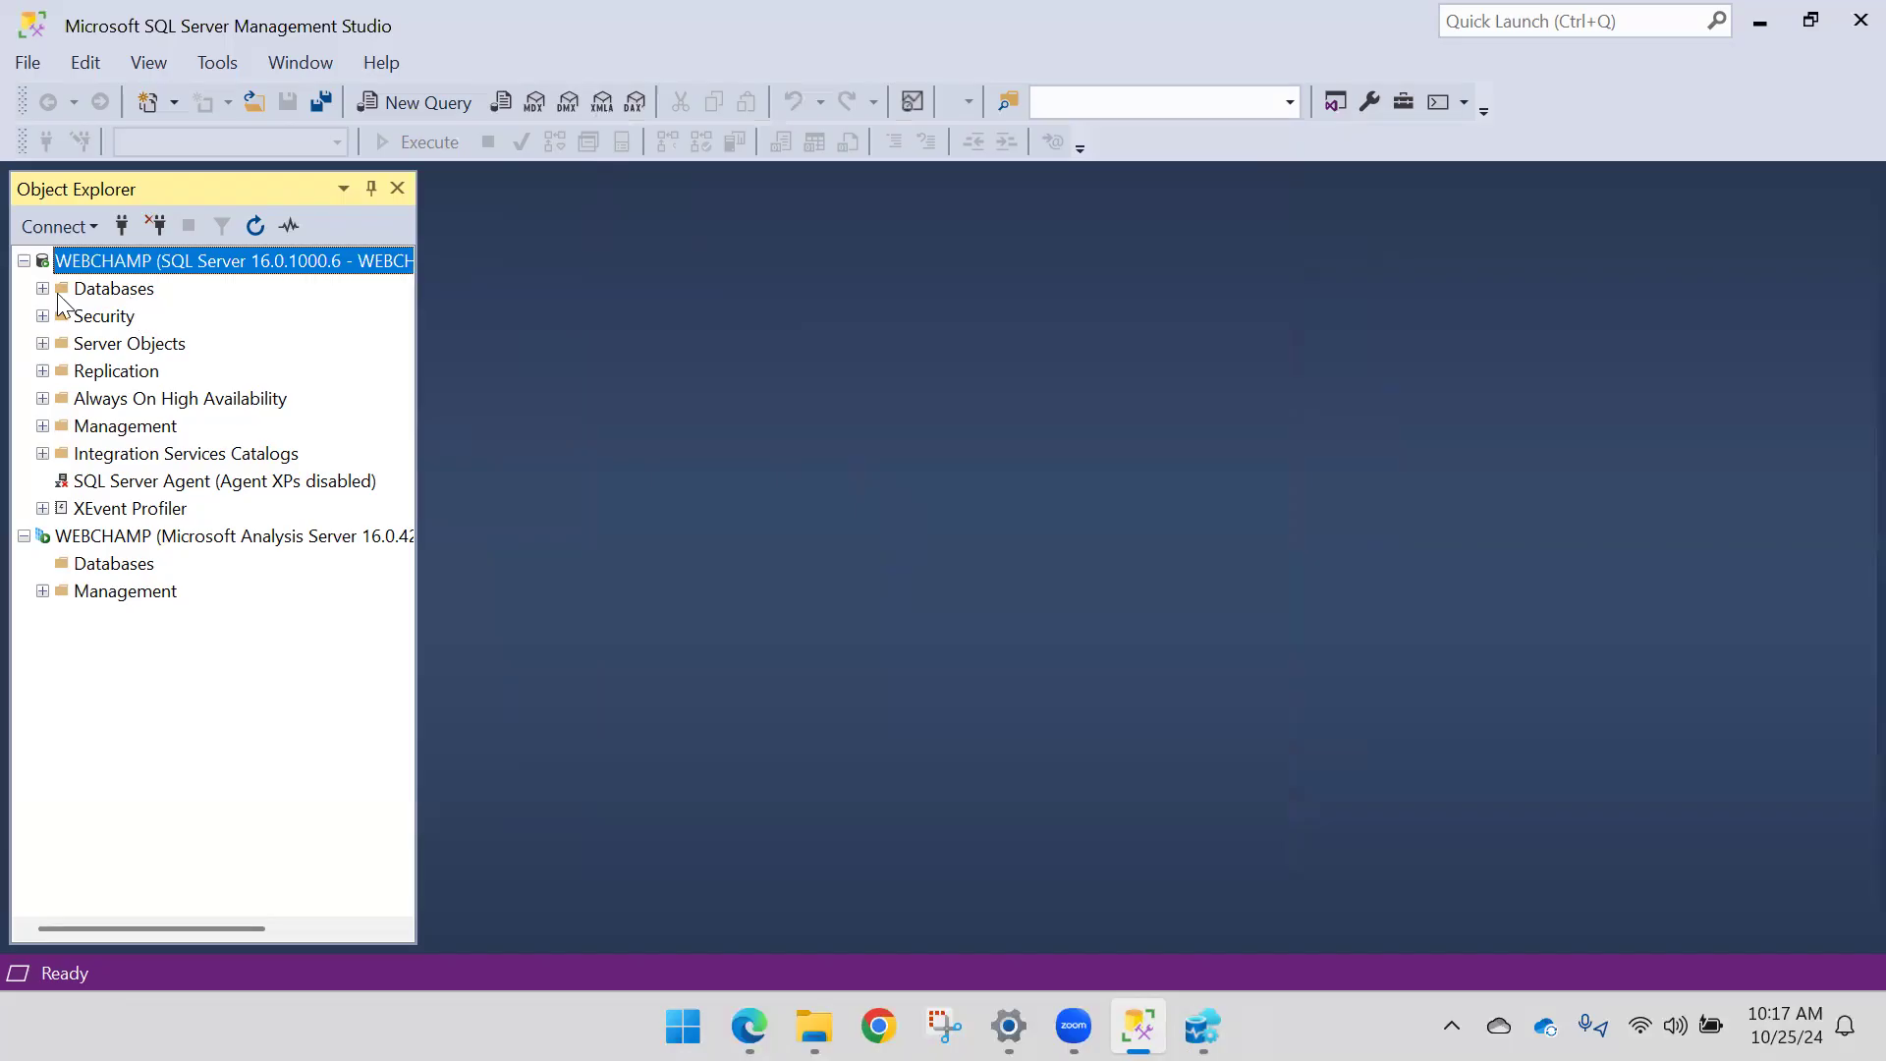
# Step: Collapse the Database Engine and Analysis Services server trees in Object Explorer
pyautogui.click(24, 261)
pyautogui.click(24, 289)
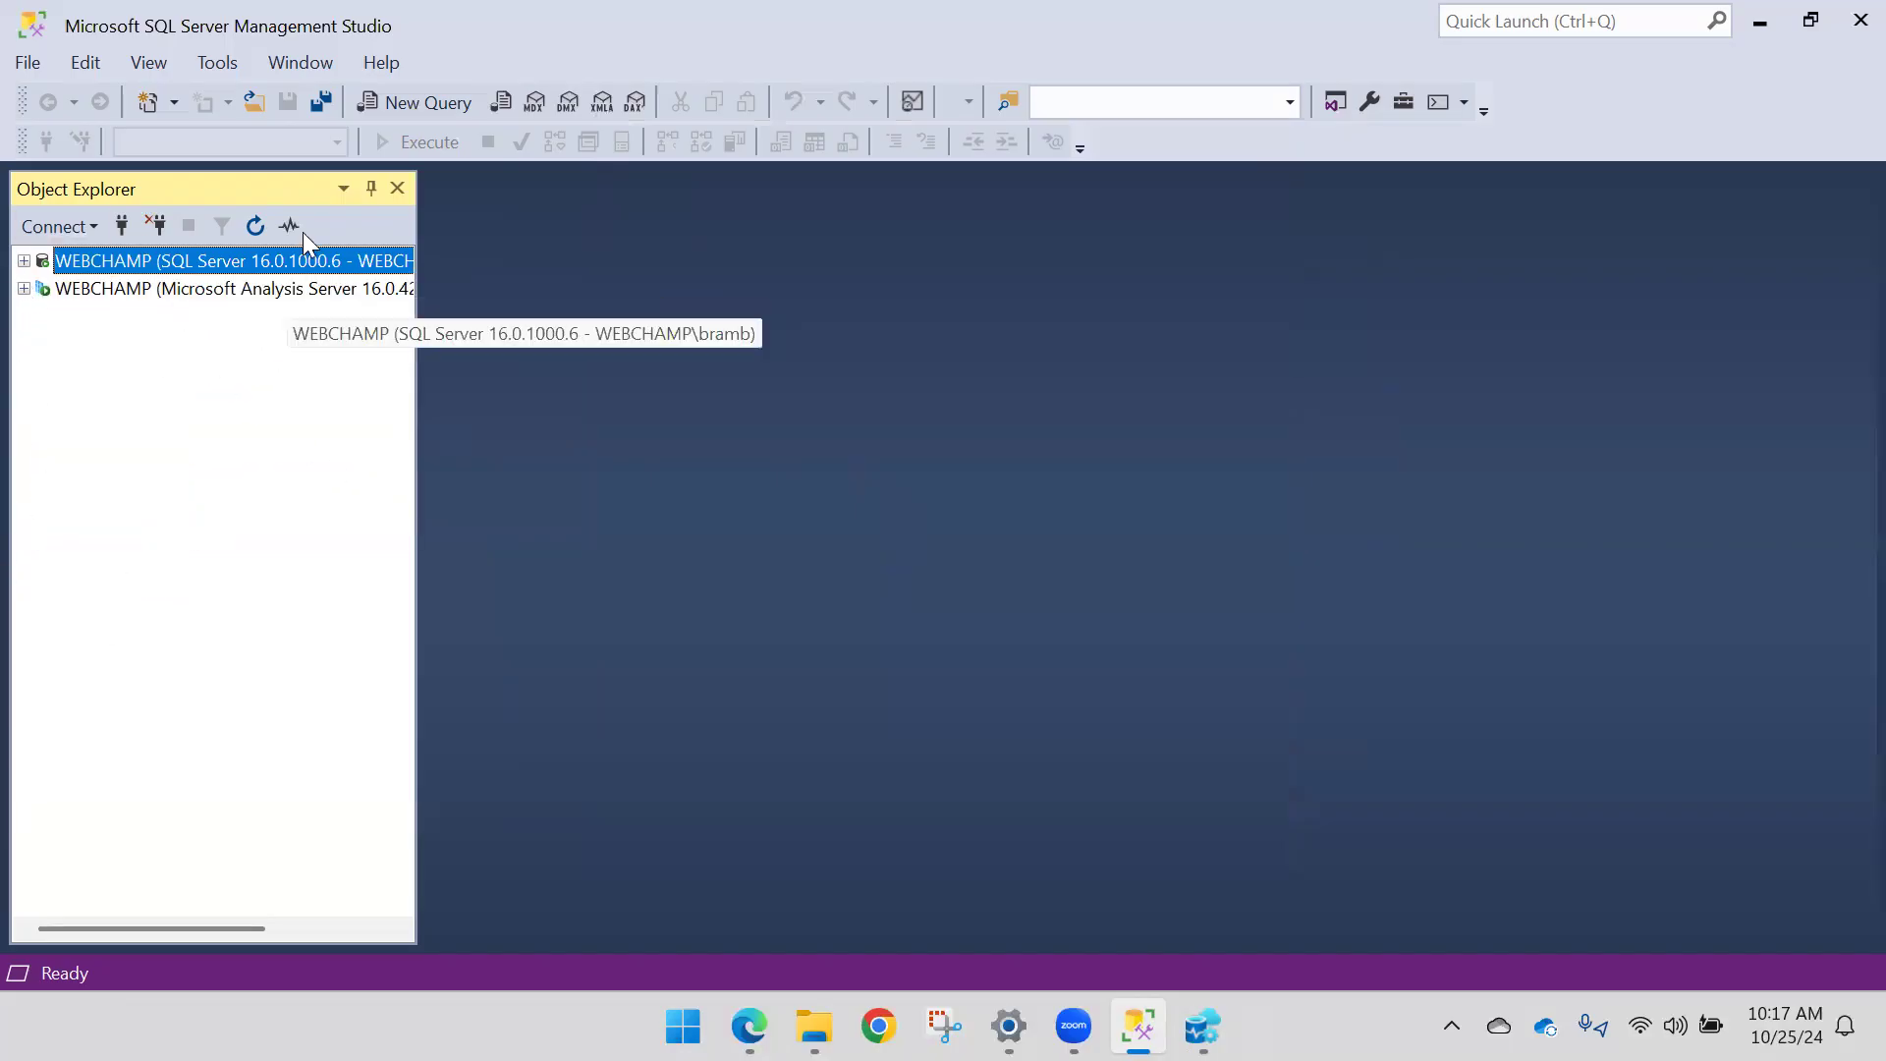
# Step: Switch to Azure Data Studio and examine the saved server connections and the linked Azure accounts
pyautogui.click(1203, 1027)
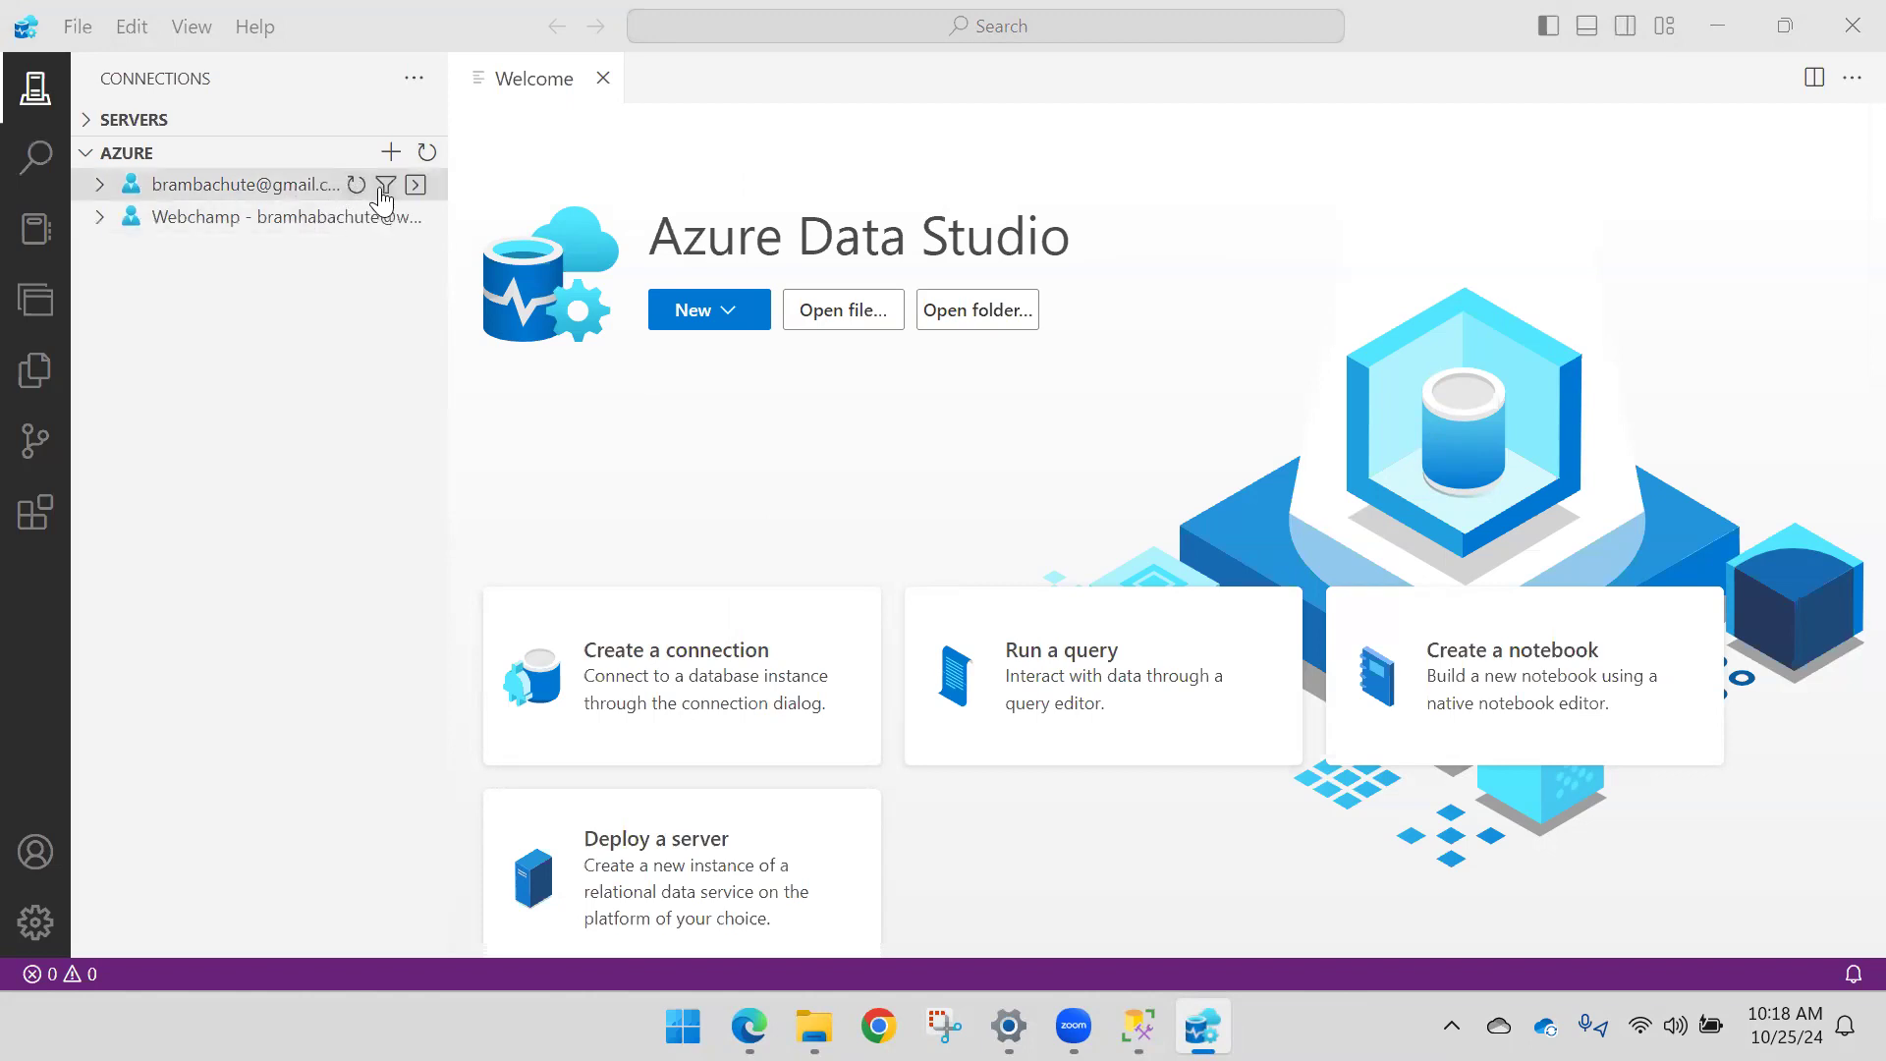
pyautogui.click(84, 152)
pyautogui.click(86, 122)
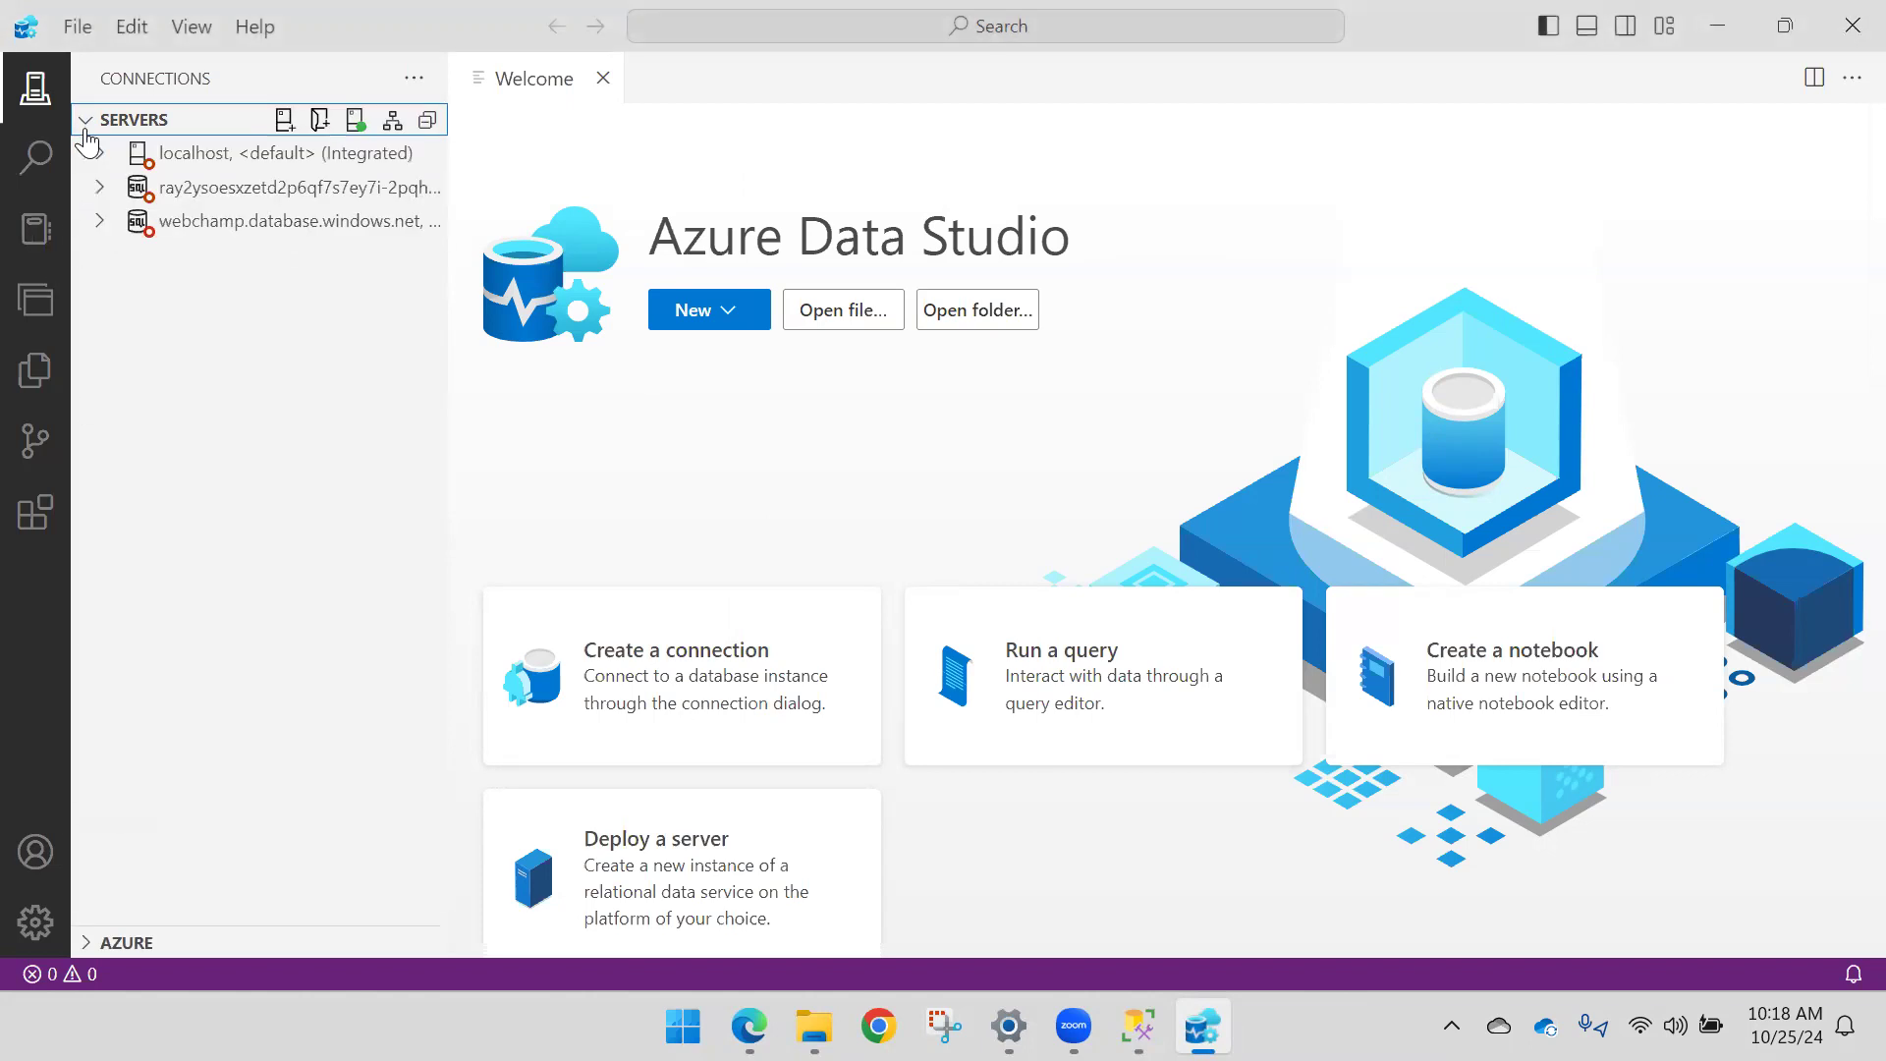
pyautogui.click(86, 128)
pyautogui.click(83, 154)
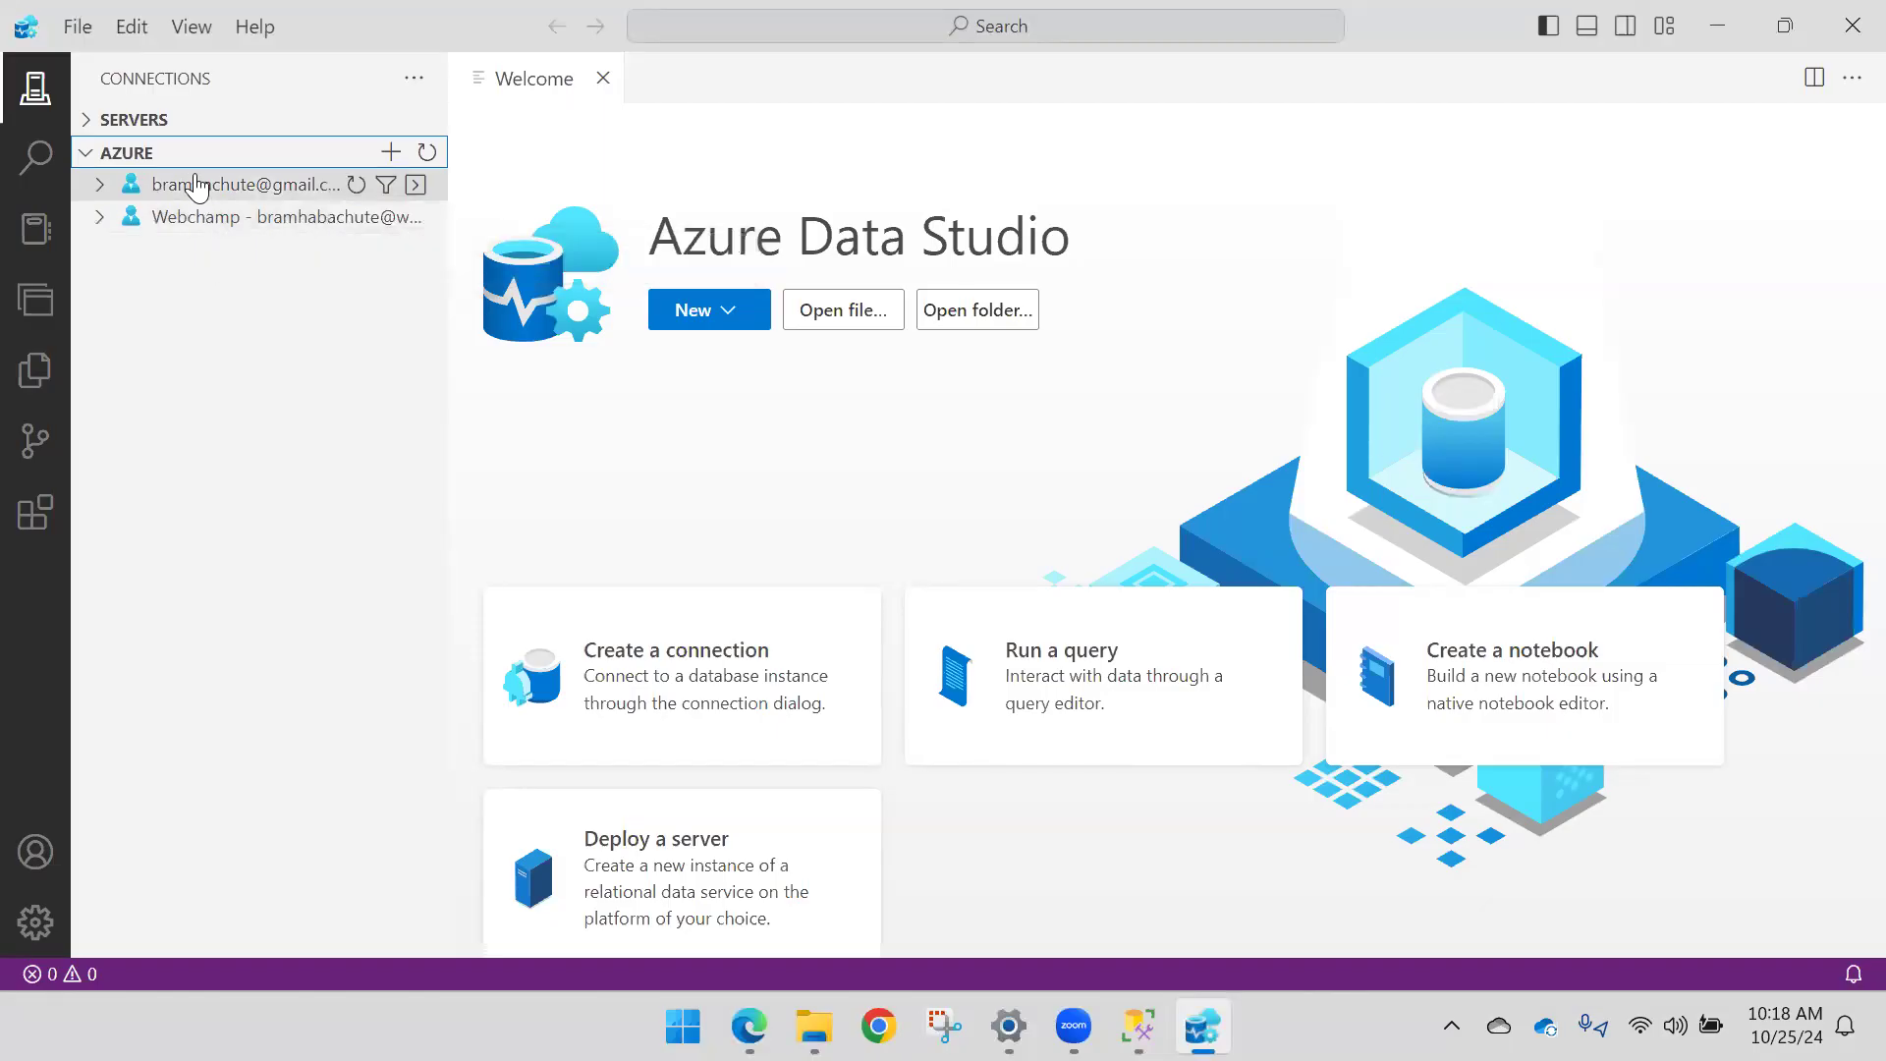
pyautogui.click(90, 155)
pyautogui.click(94, 120)
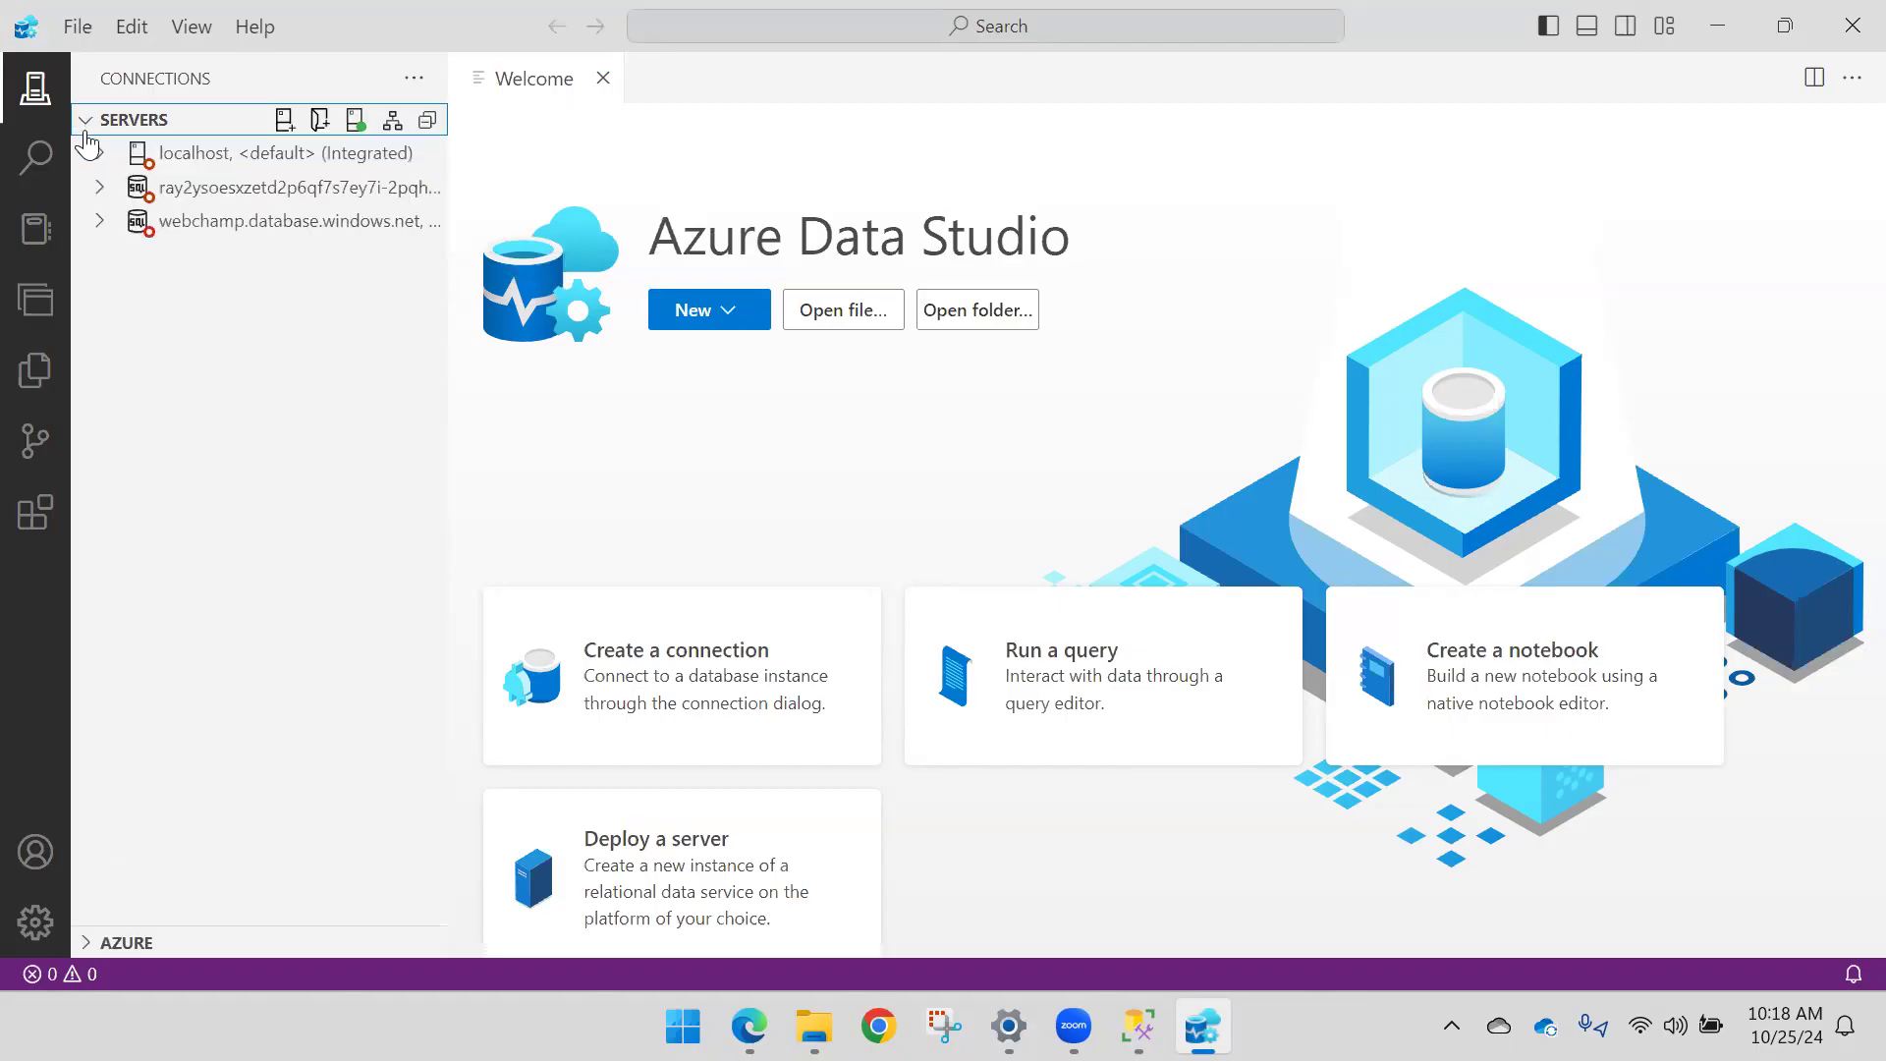
# Step: Delete the saved localhost connection and the Fabric data warehouse connection from the servers list
pyautogui.click(417, 152)
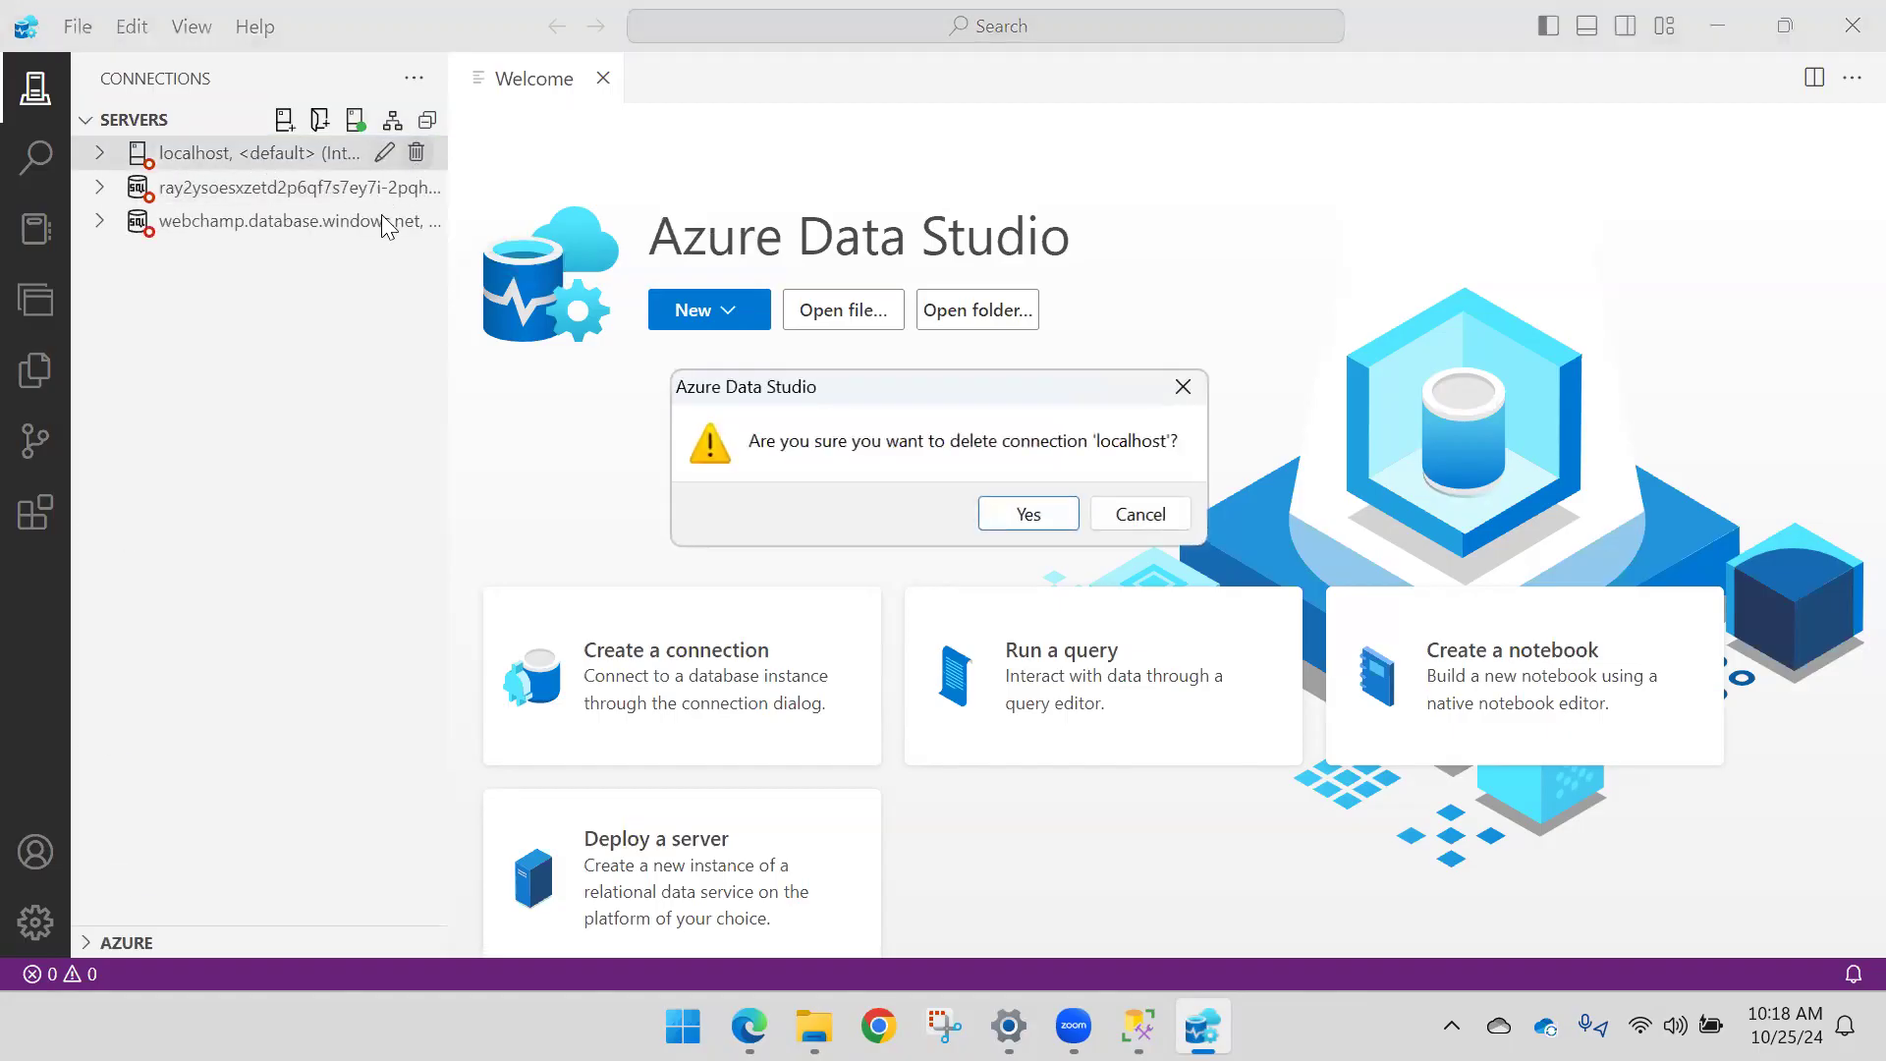
pyautogui.click(1027, 513)
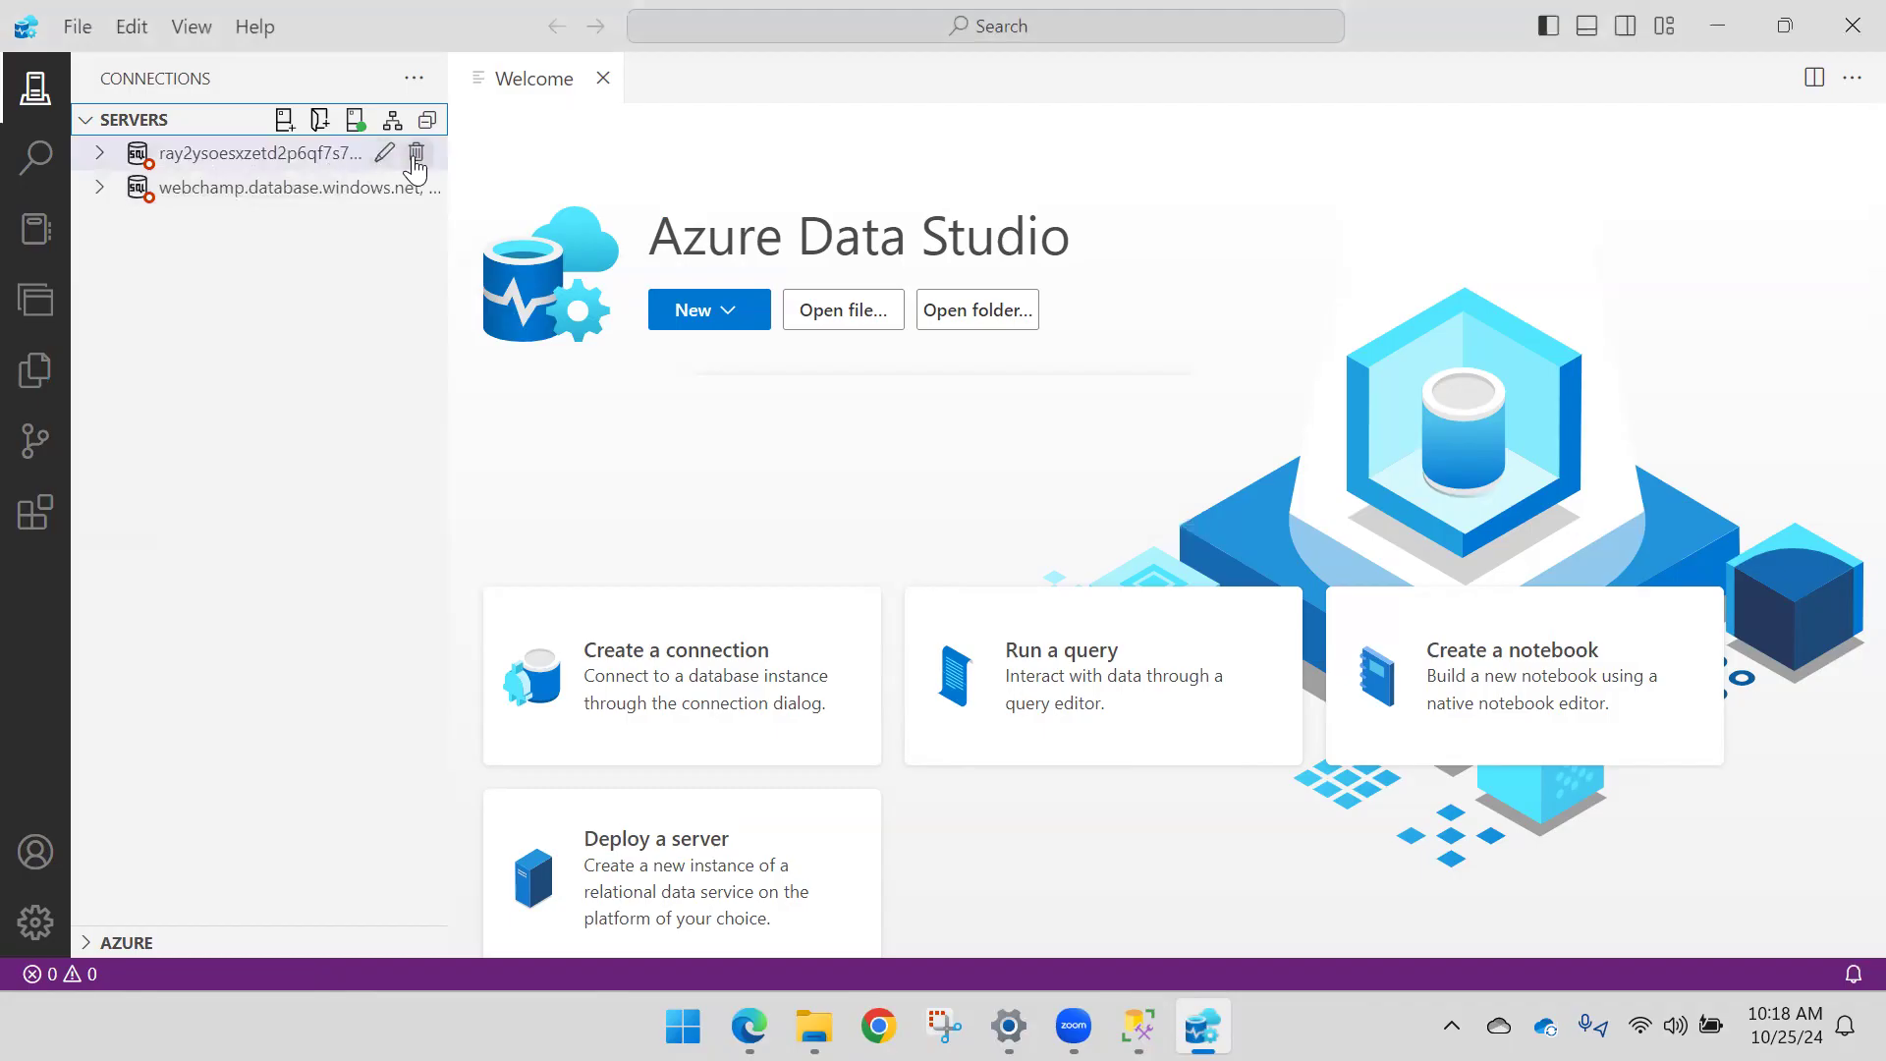
pyautogui.click(416, 152)
pyautogui.click(1144, 523)
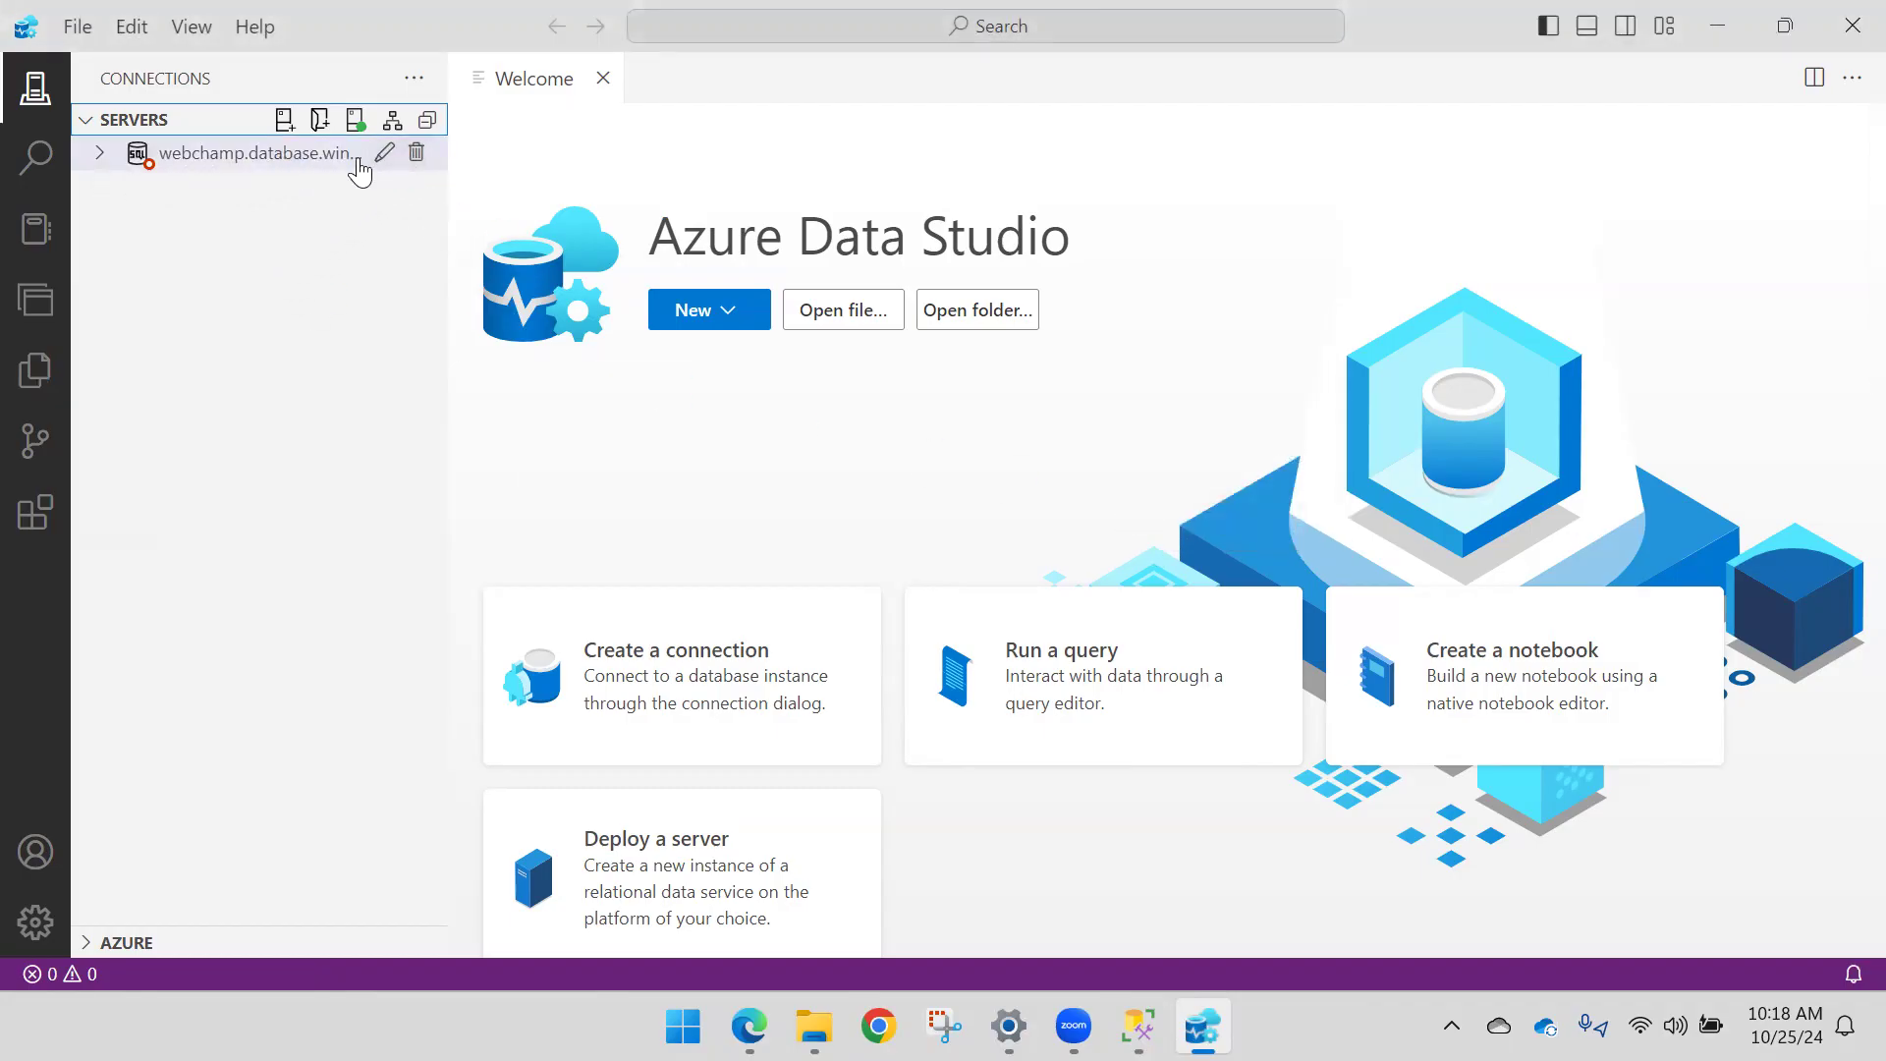
# Step: Open the saved webchamp.database.windows.net connection for editing and try to connect to its Orders database with Microsoft Entra ID - Universal with MFA support
pyautogui.click(277, 165)
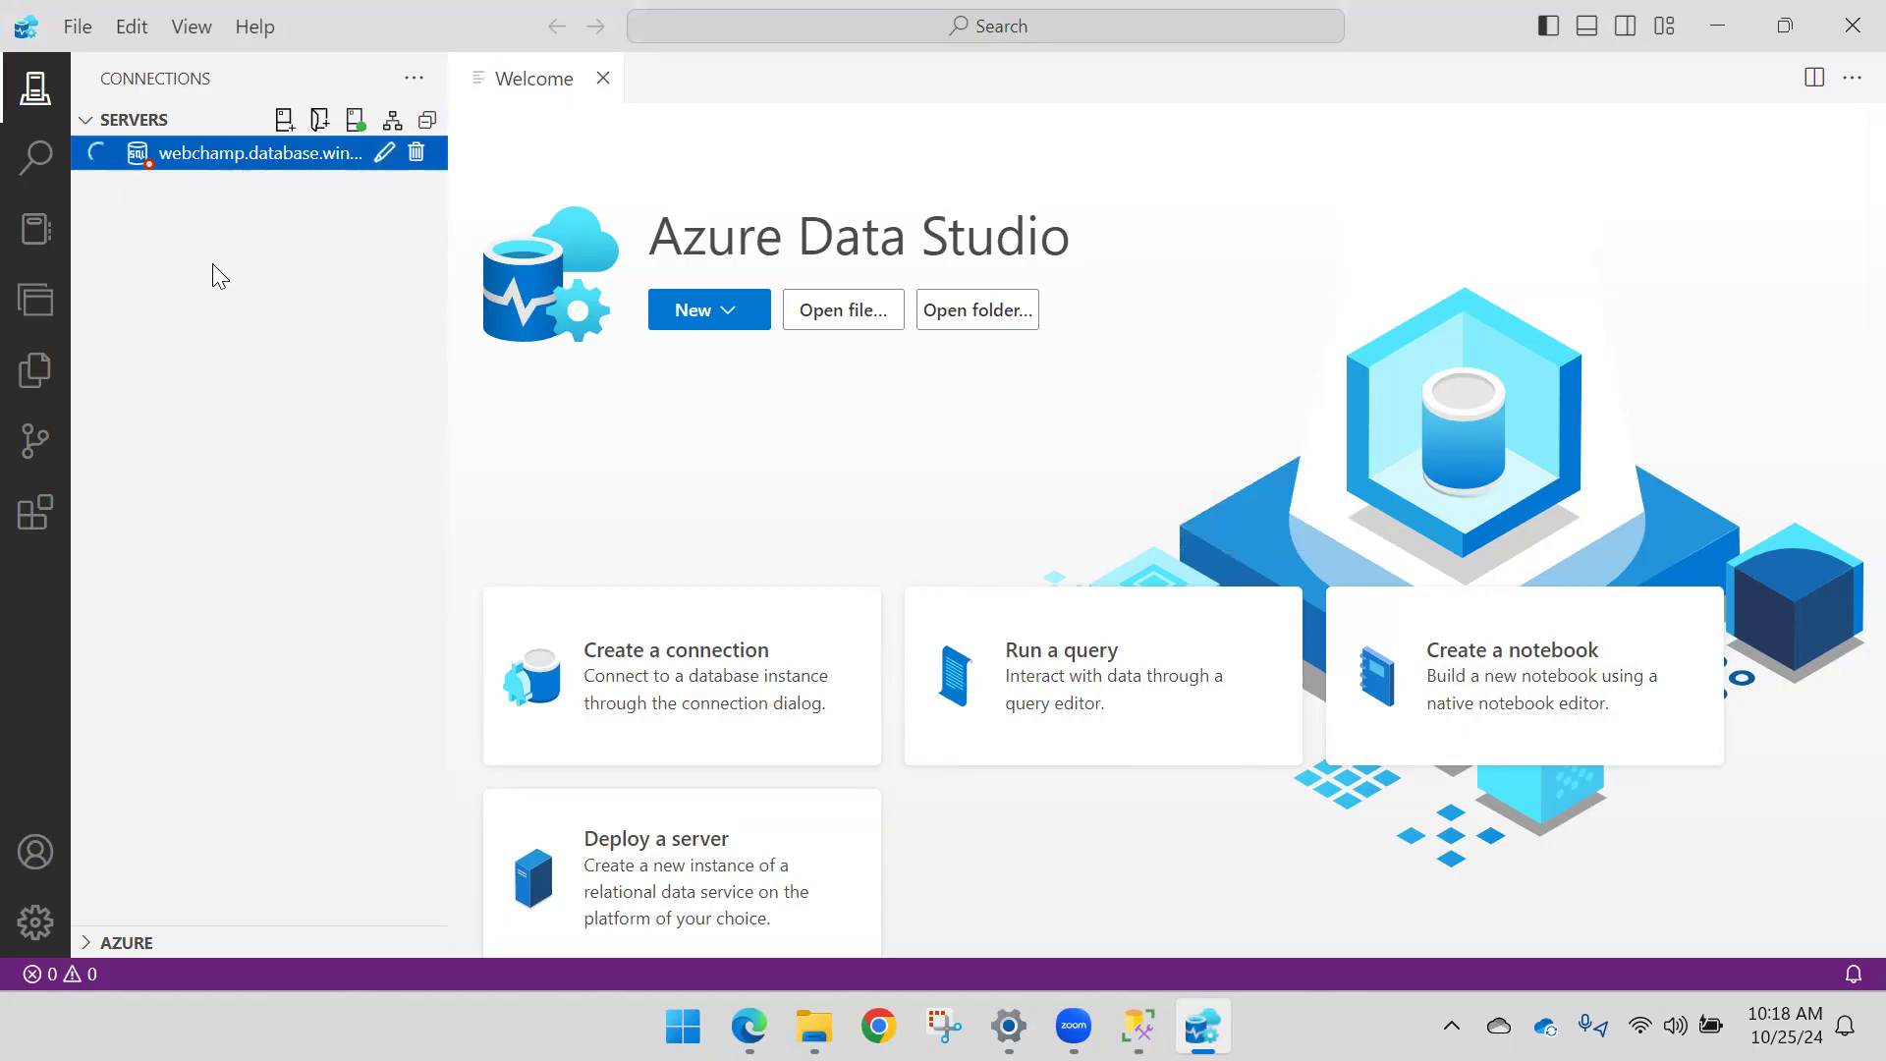
pyautogui.click(385, 153)
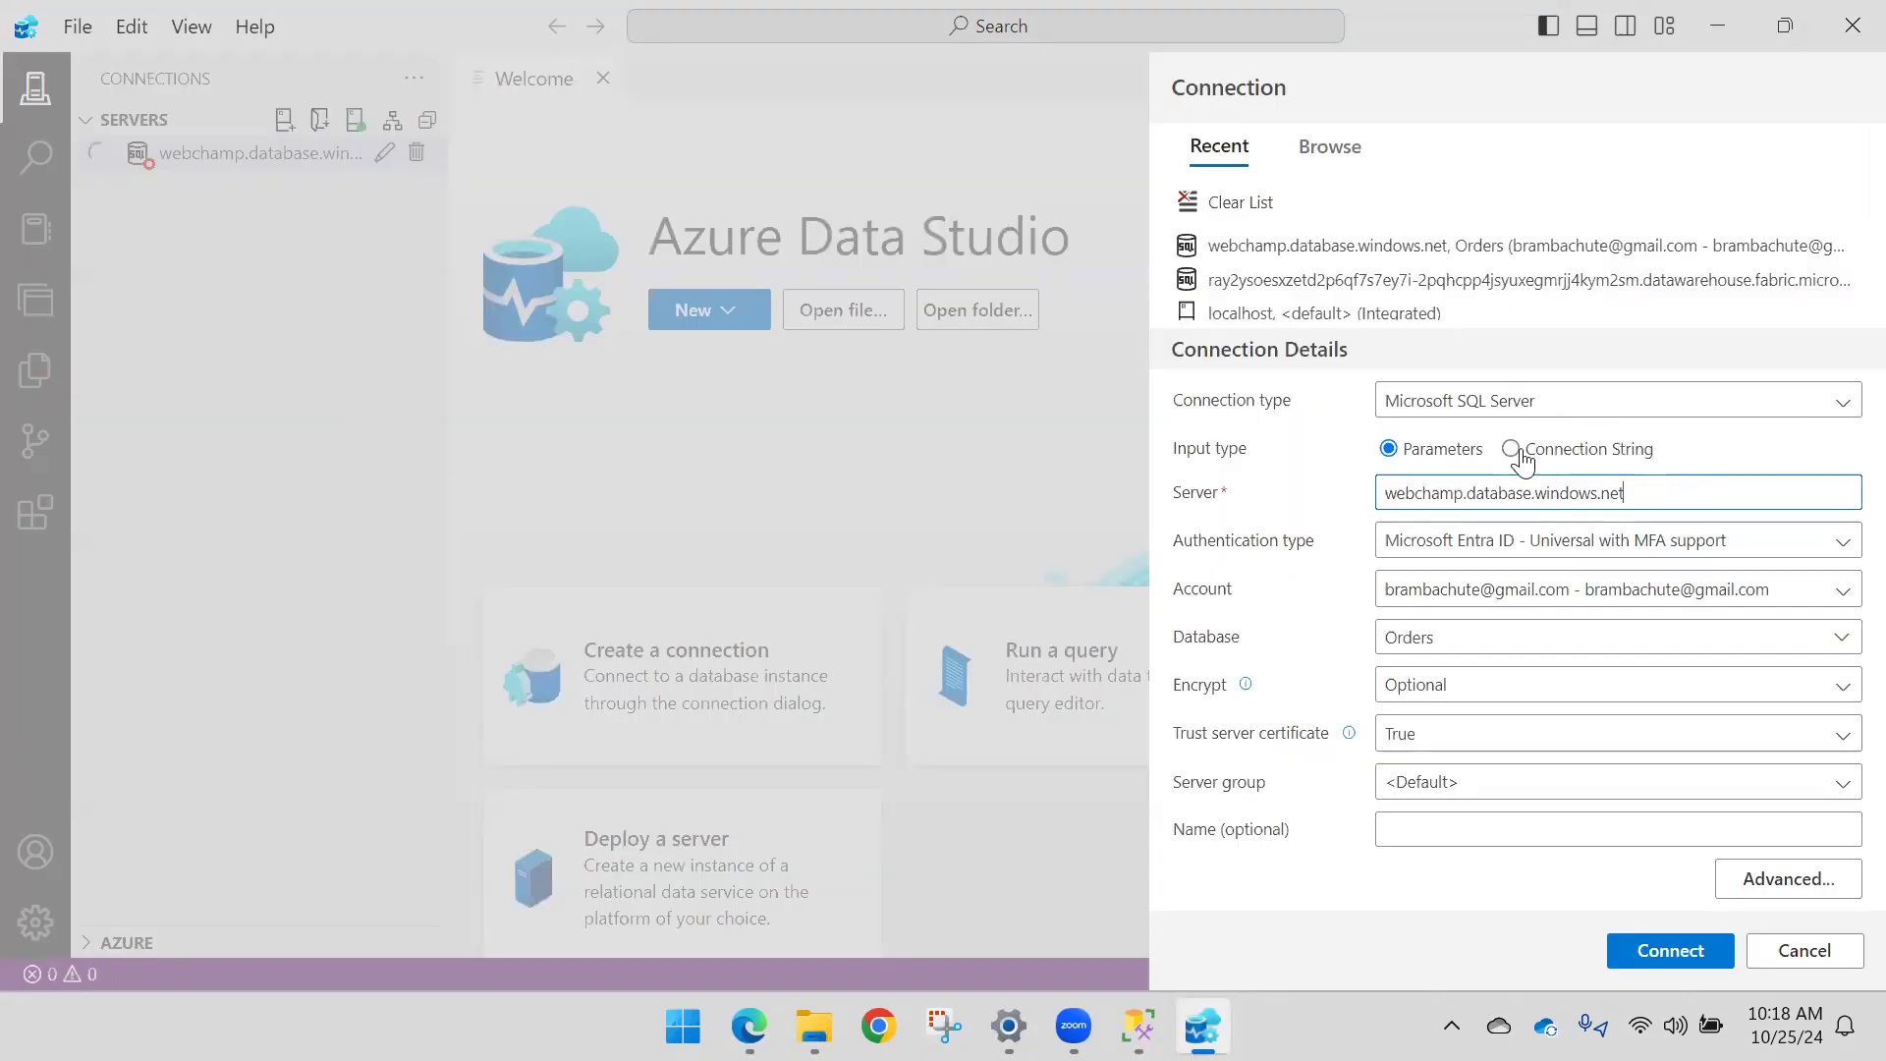
pyautogui.click(1551, 411)
pyautogui.click(1638, 366)
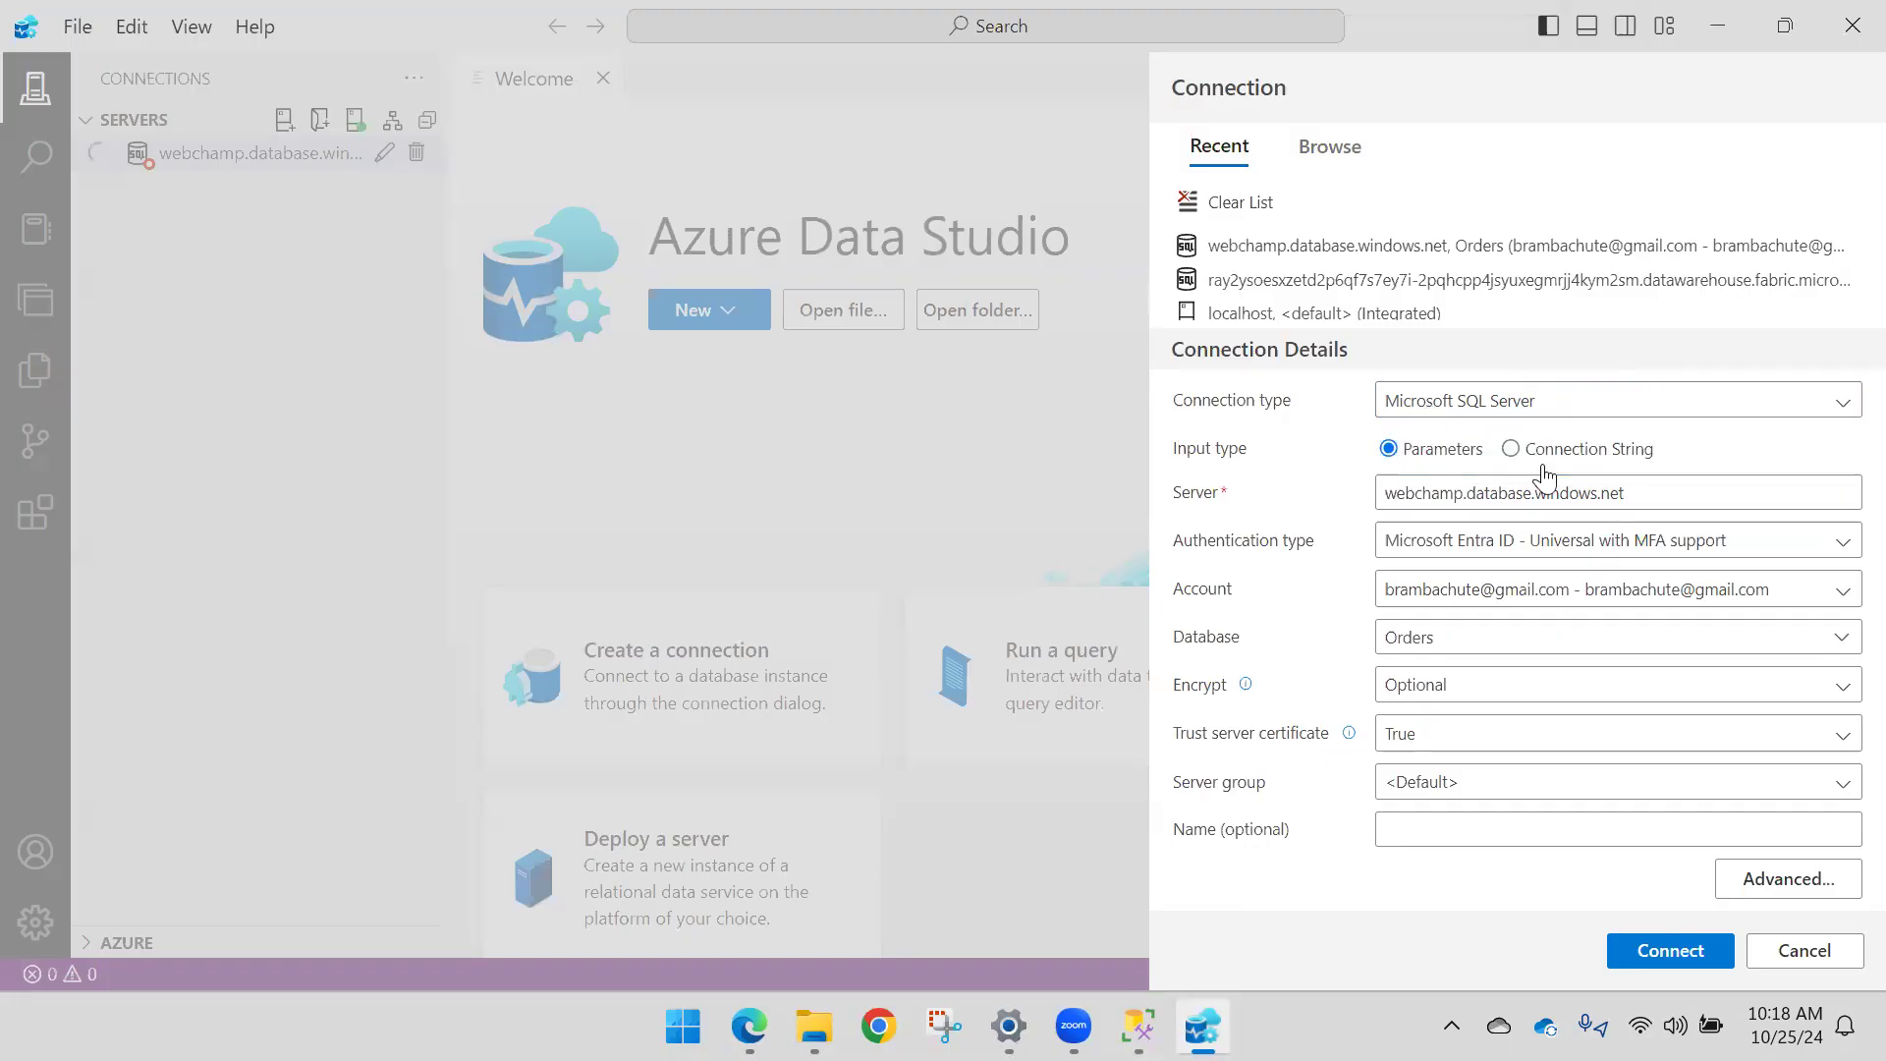
pyautogui.click(1648, 555)
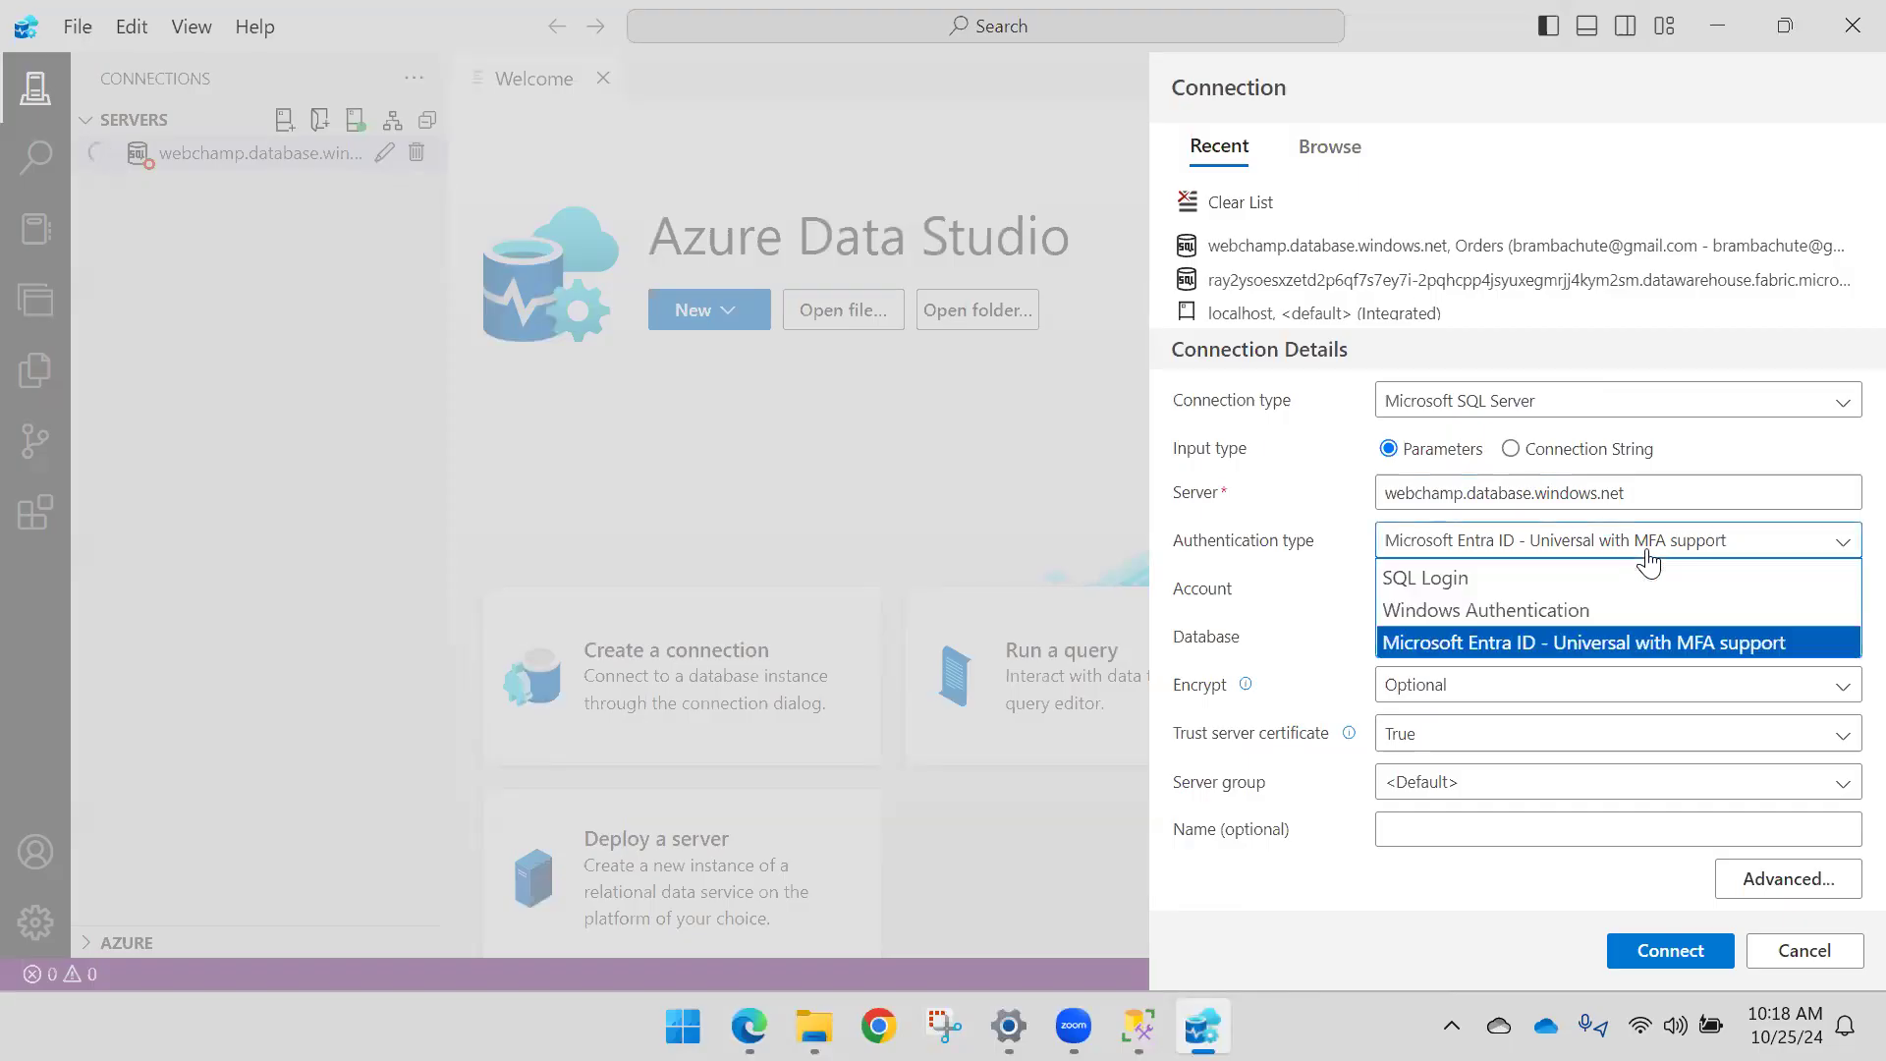
pyautogui.click(1643, 558)
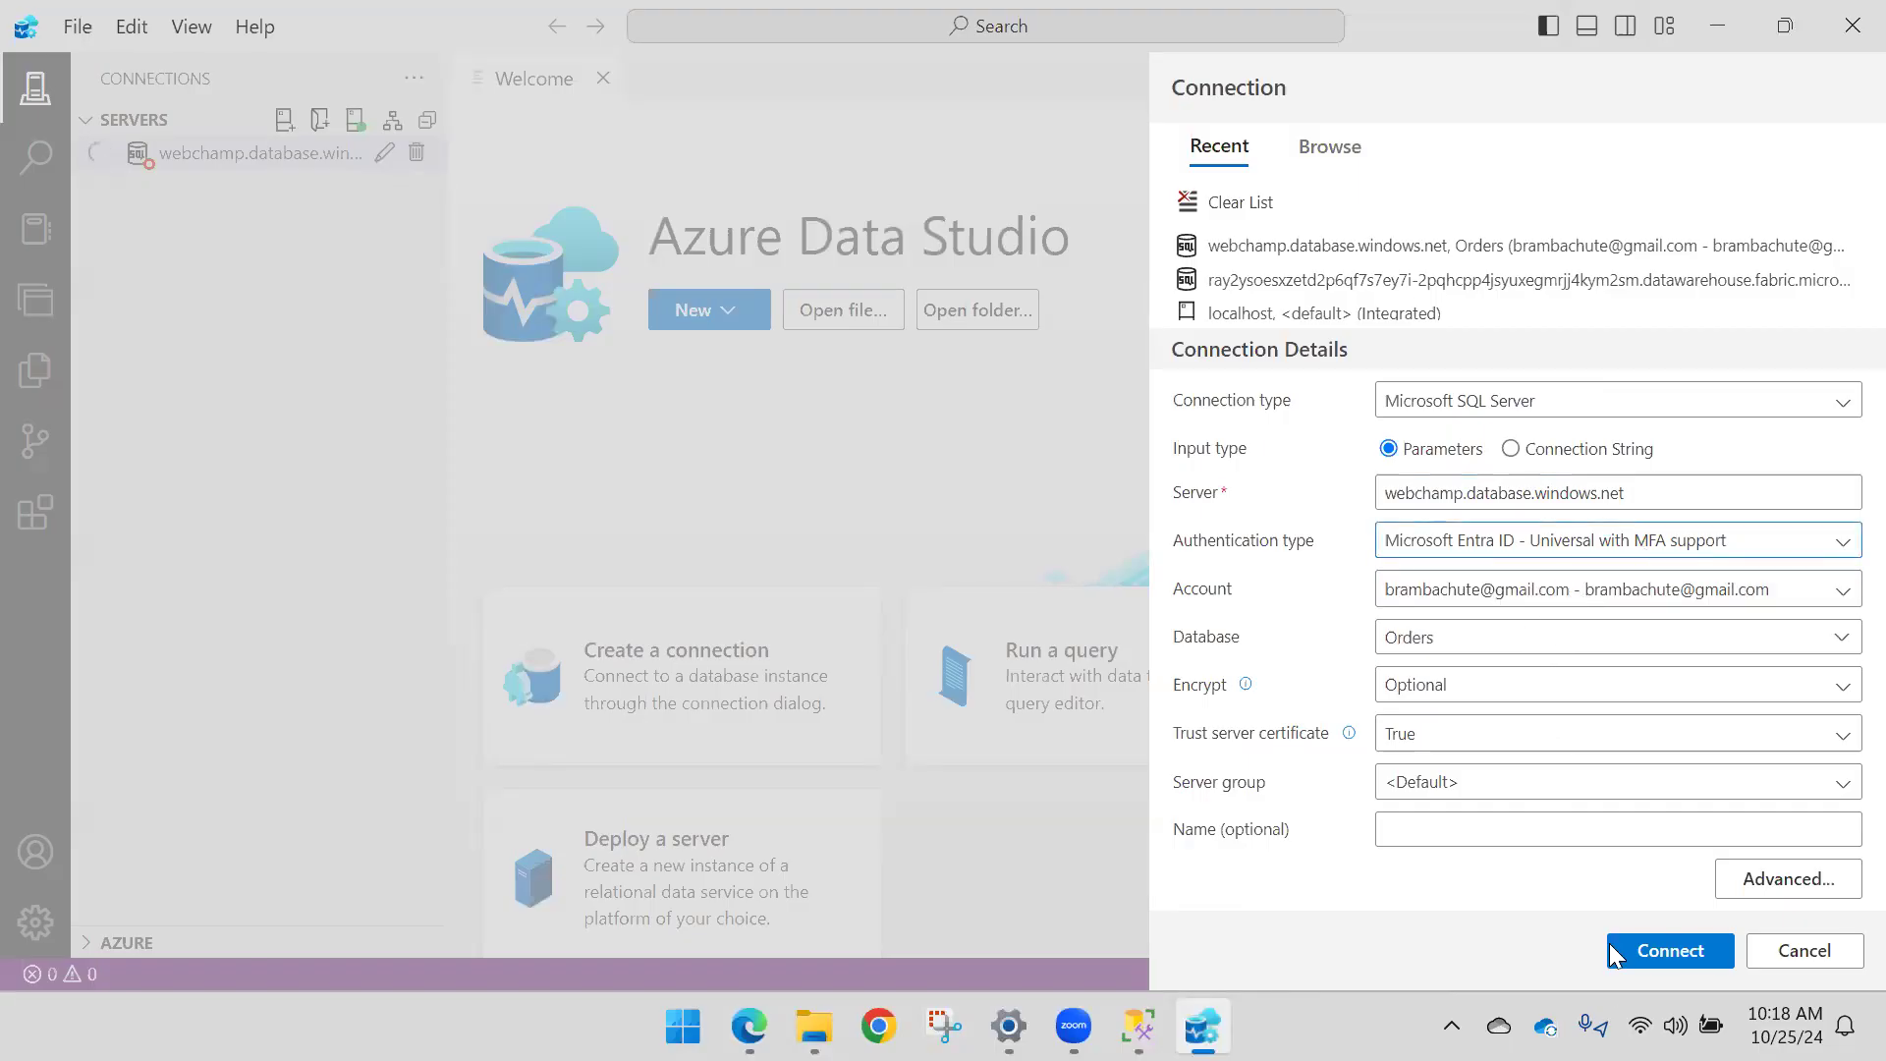
pyautogui.click(1681, 949)
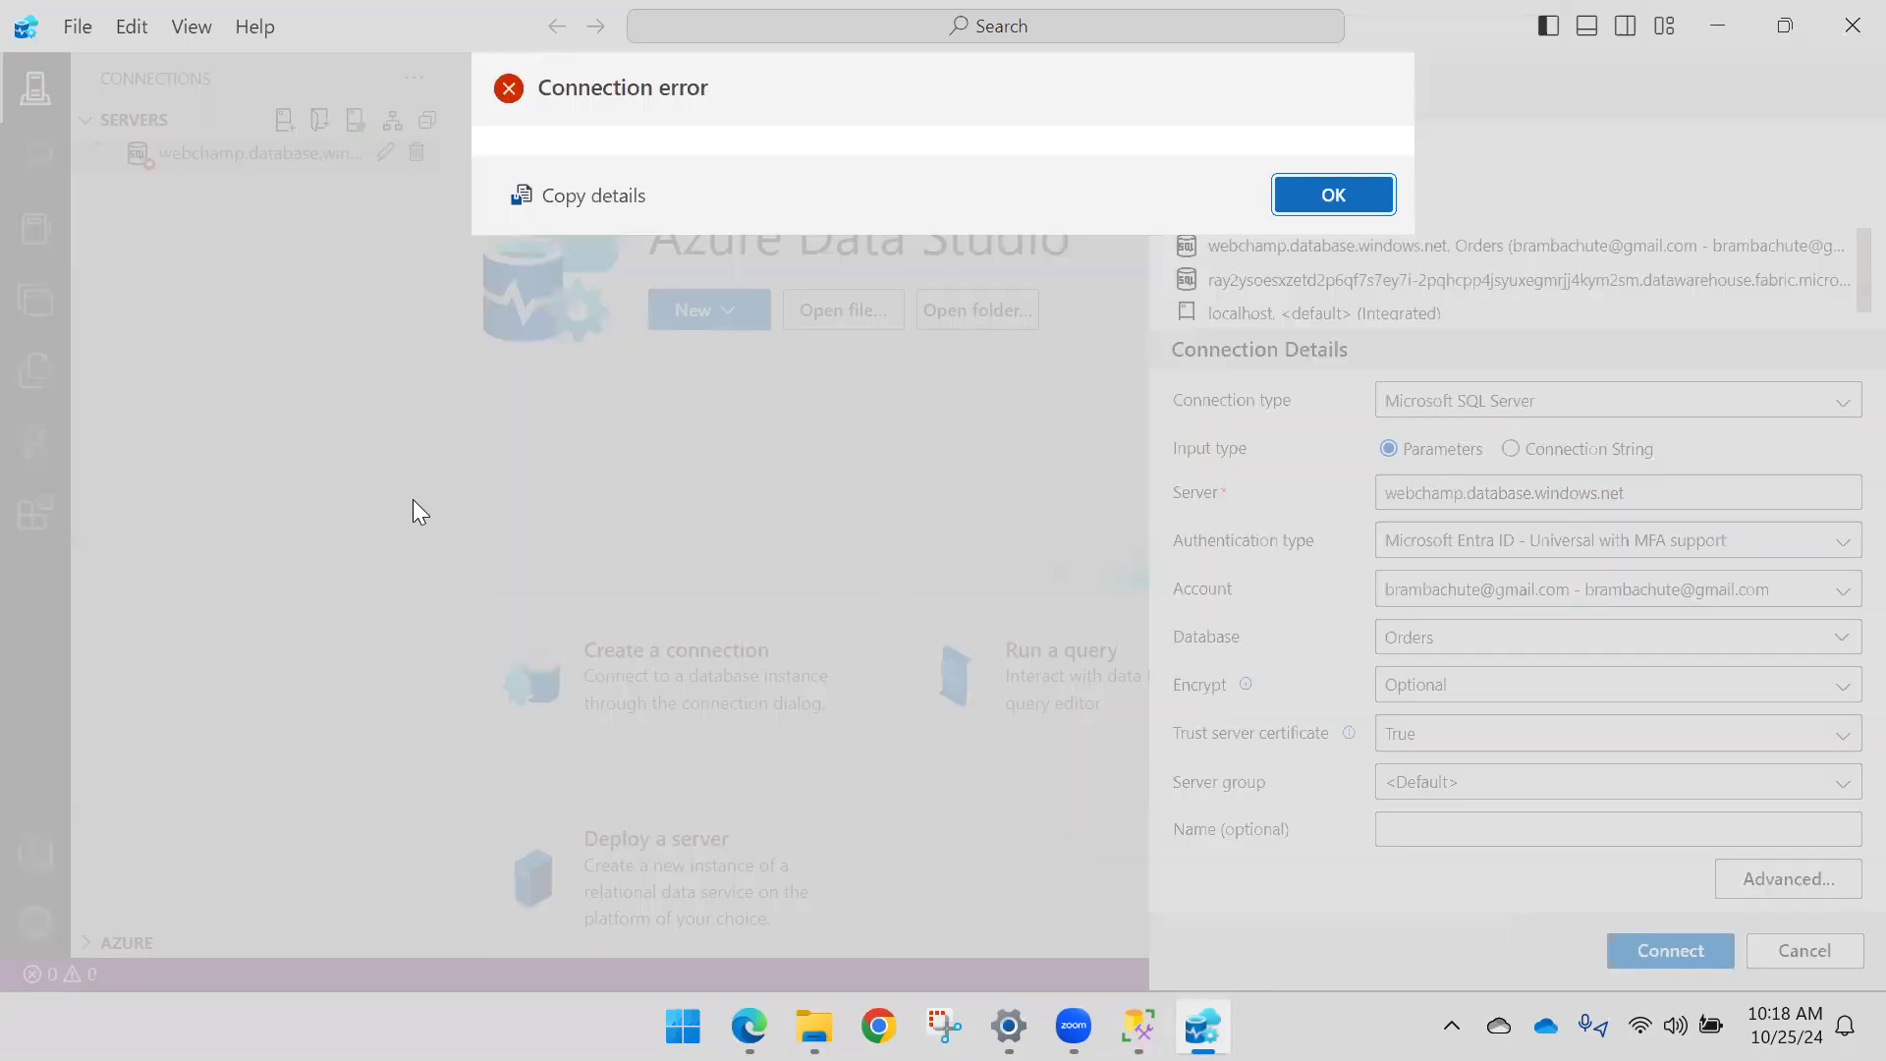
pyautogui.click(1279, 204)
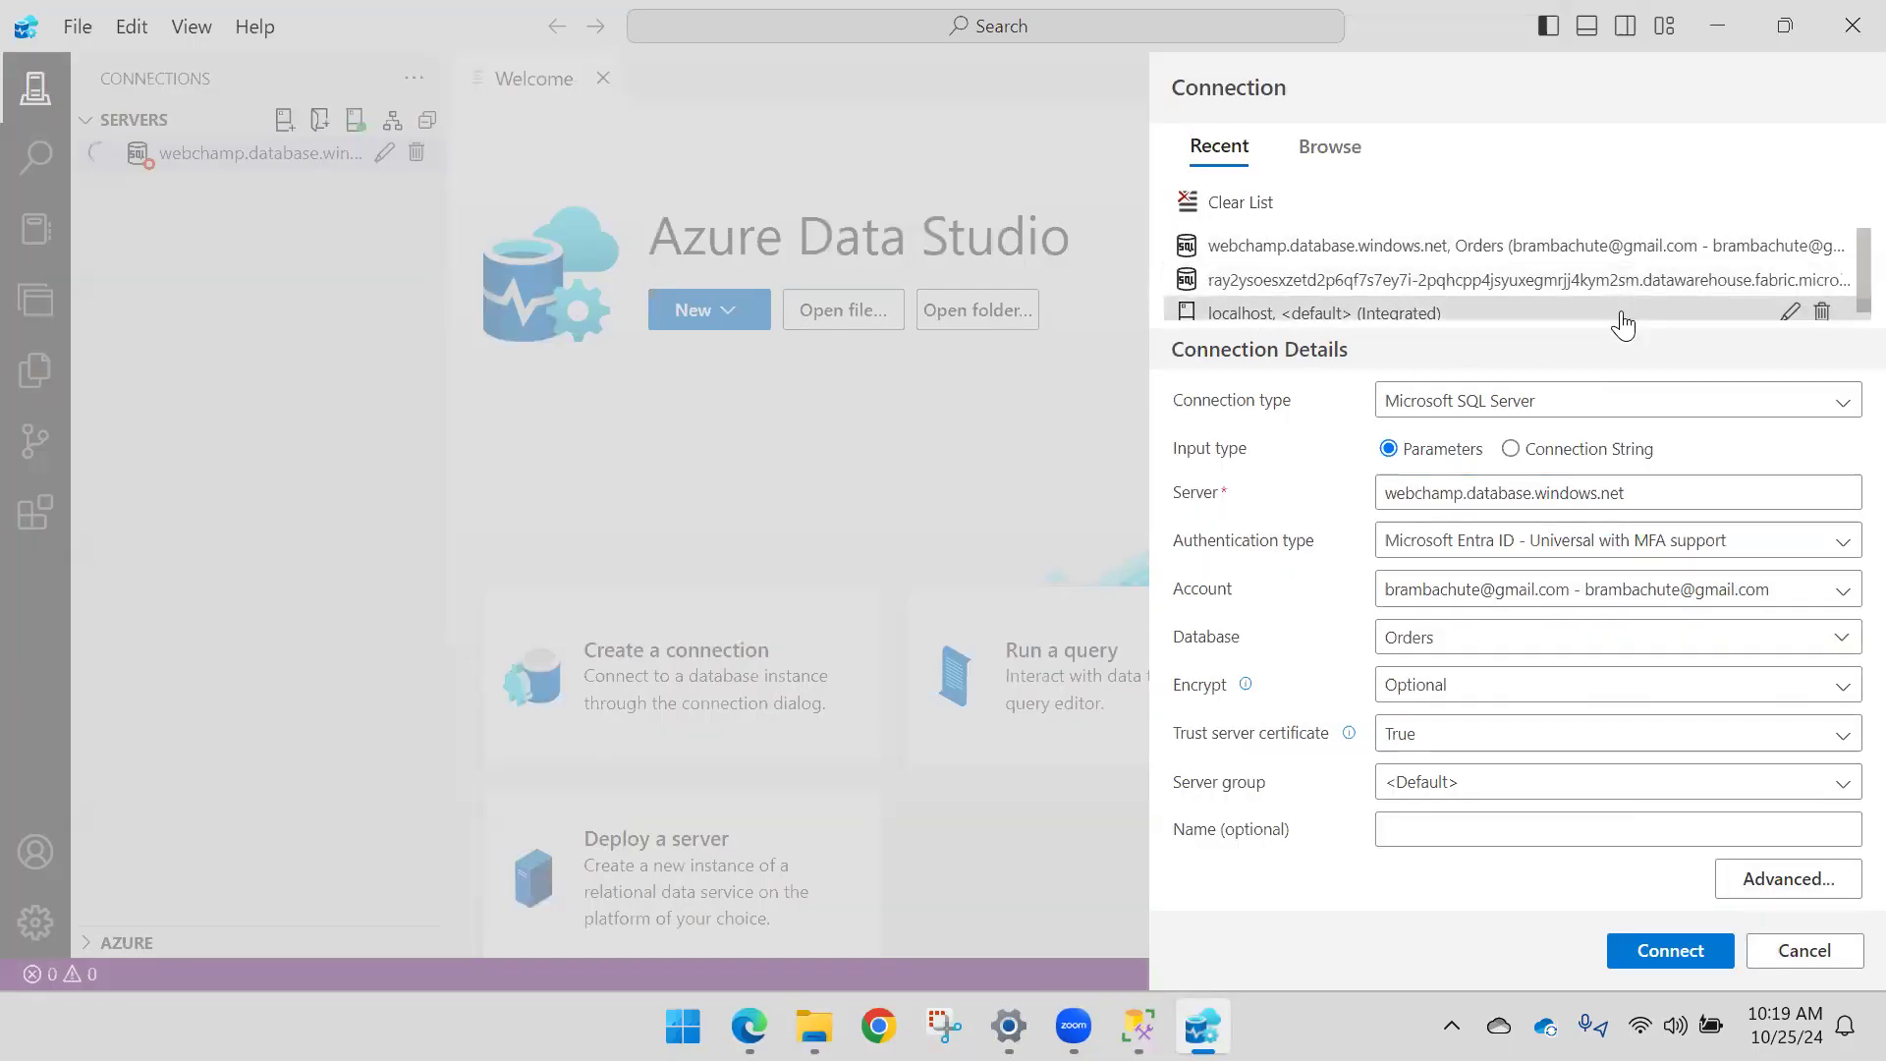
# Step: Remove the localhost, Fabric data warehouse and webchamp.database.windows.net entries from the recent connections and cancel the connection form
pyautogui.click(1822, 312)
pyautogui.click(1823, 282)
pyautogui.click(1823, 248)
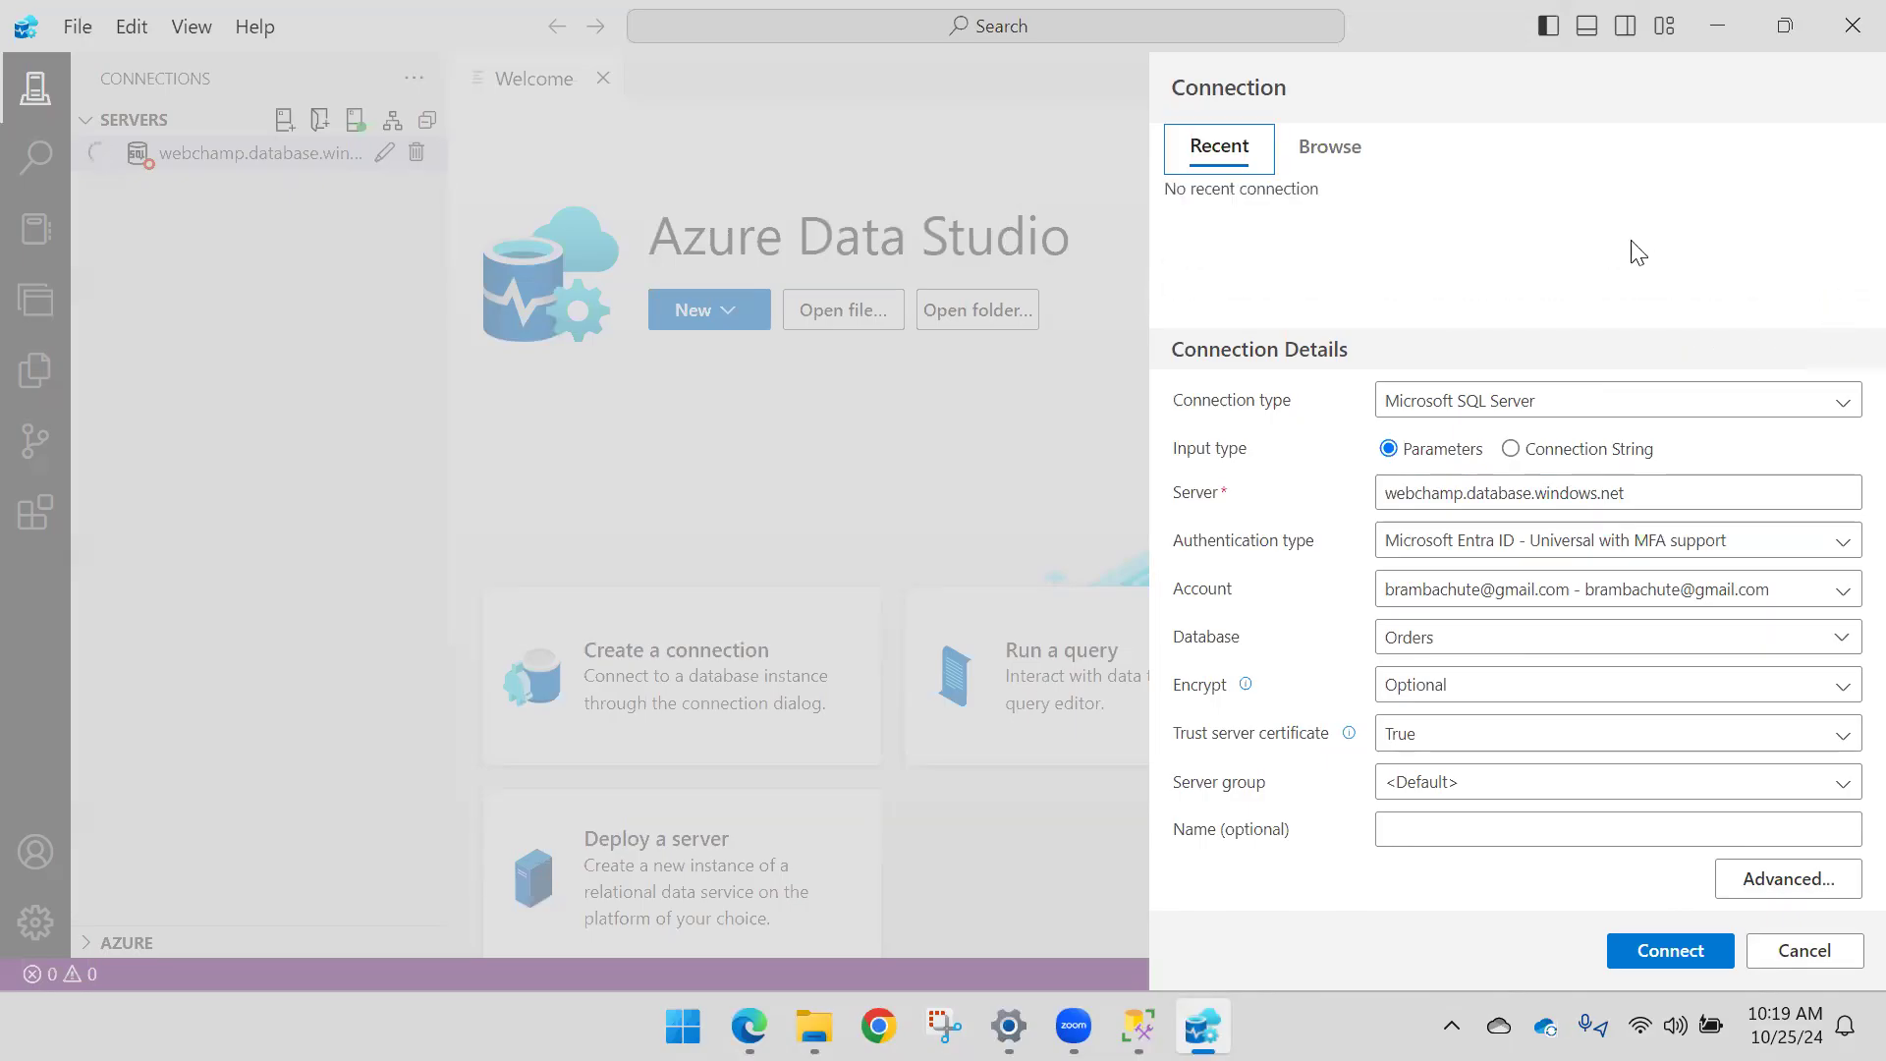
pyautogui.click(1798, 953)
# Step: Try to delete the saved webchamp.database.windows.net connection from the servers list
pyautogui.click(416, 155)
pyautogui.click(1120, 511)
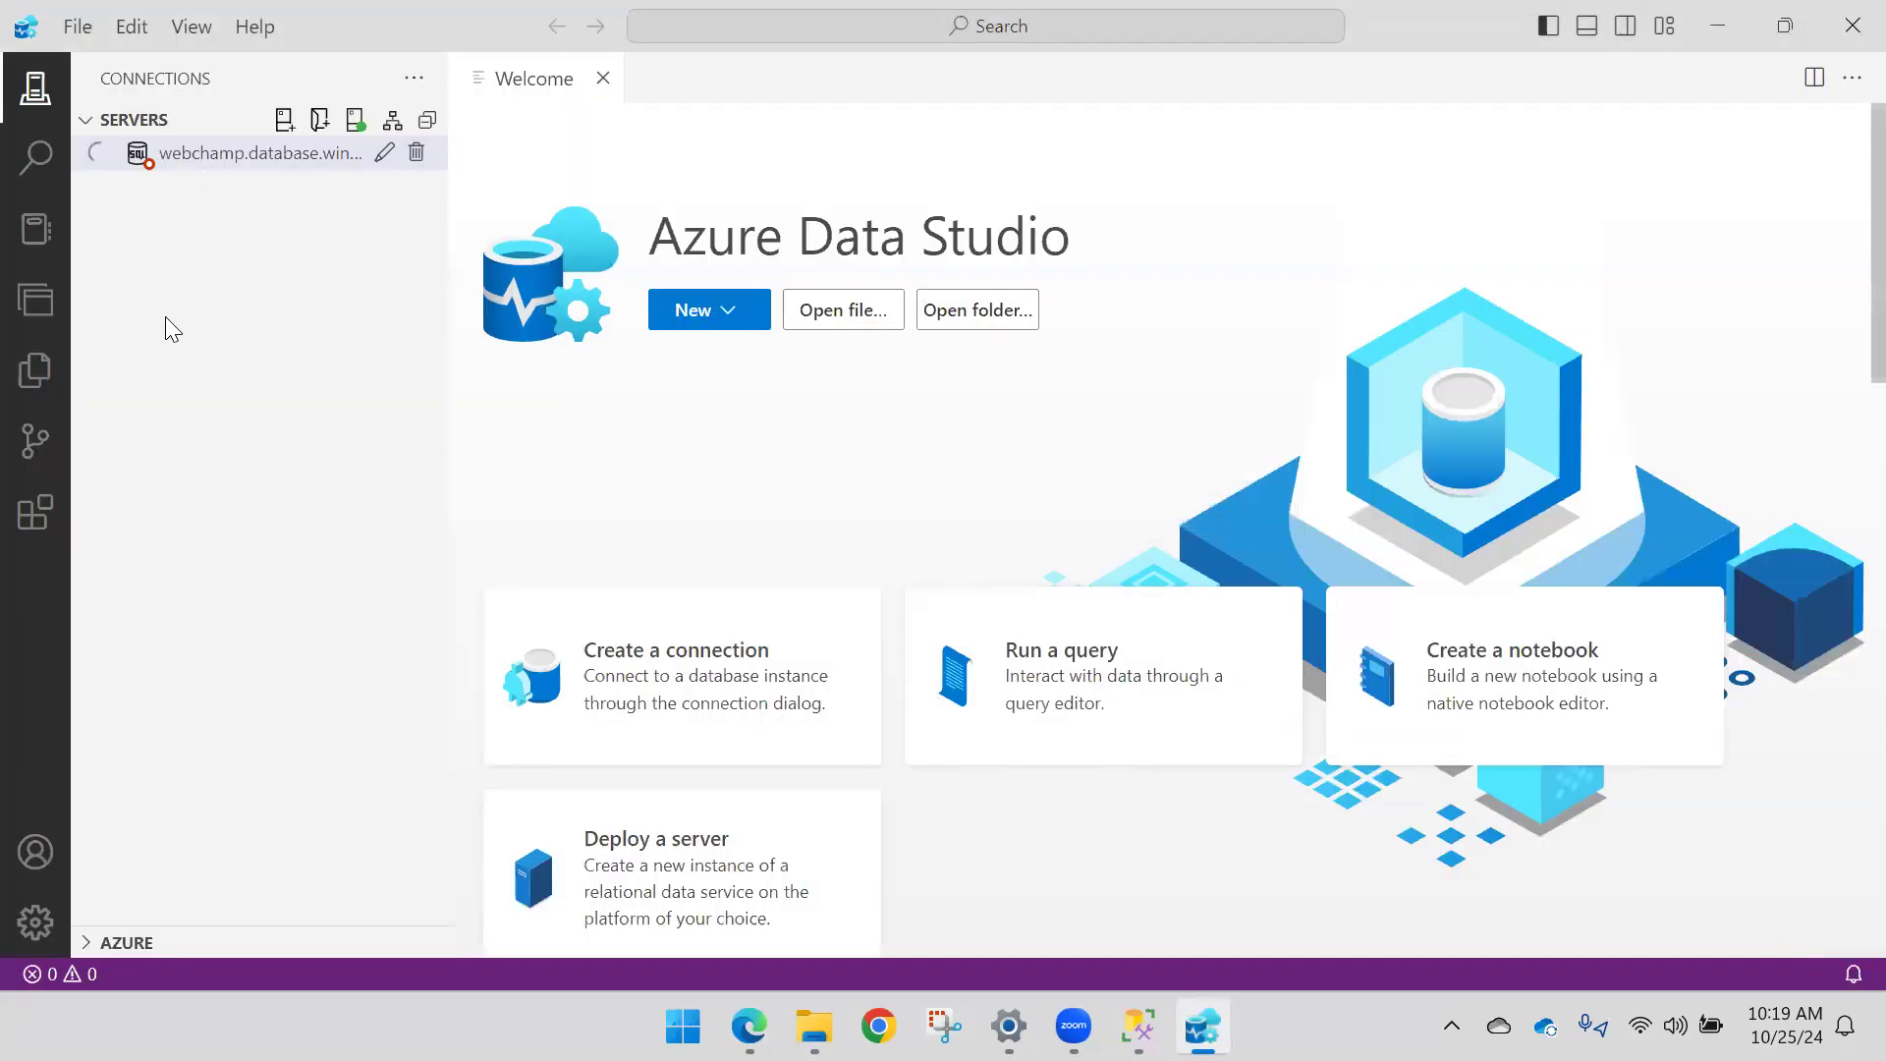
pyautogui.click(105, 153)
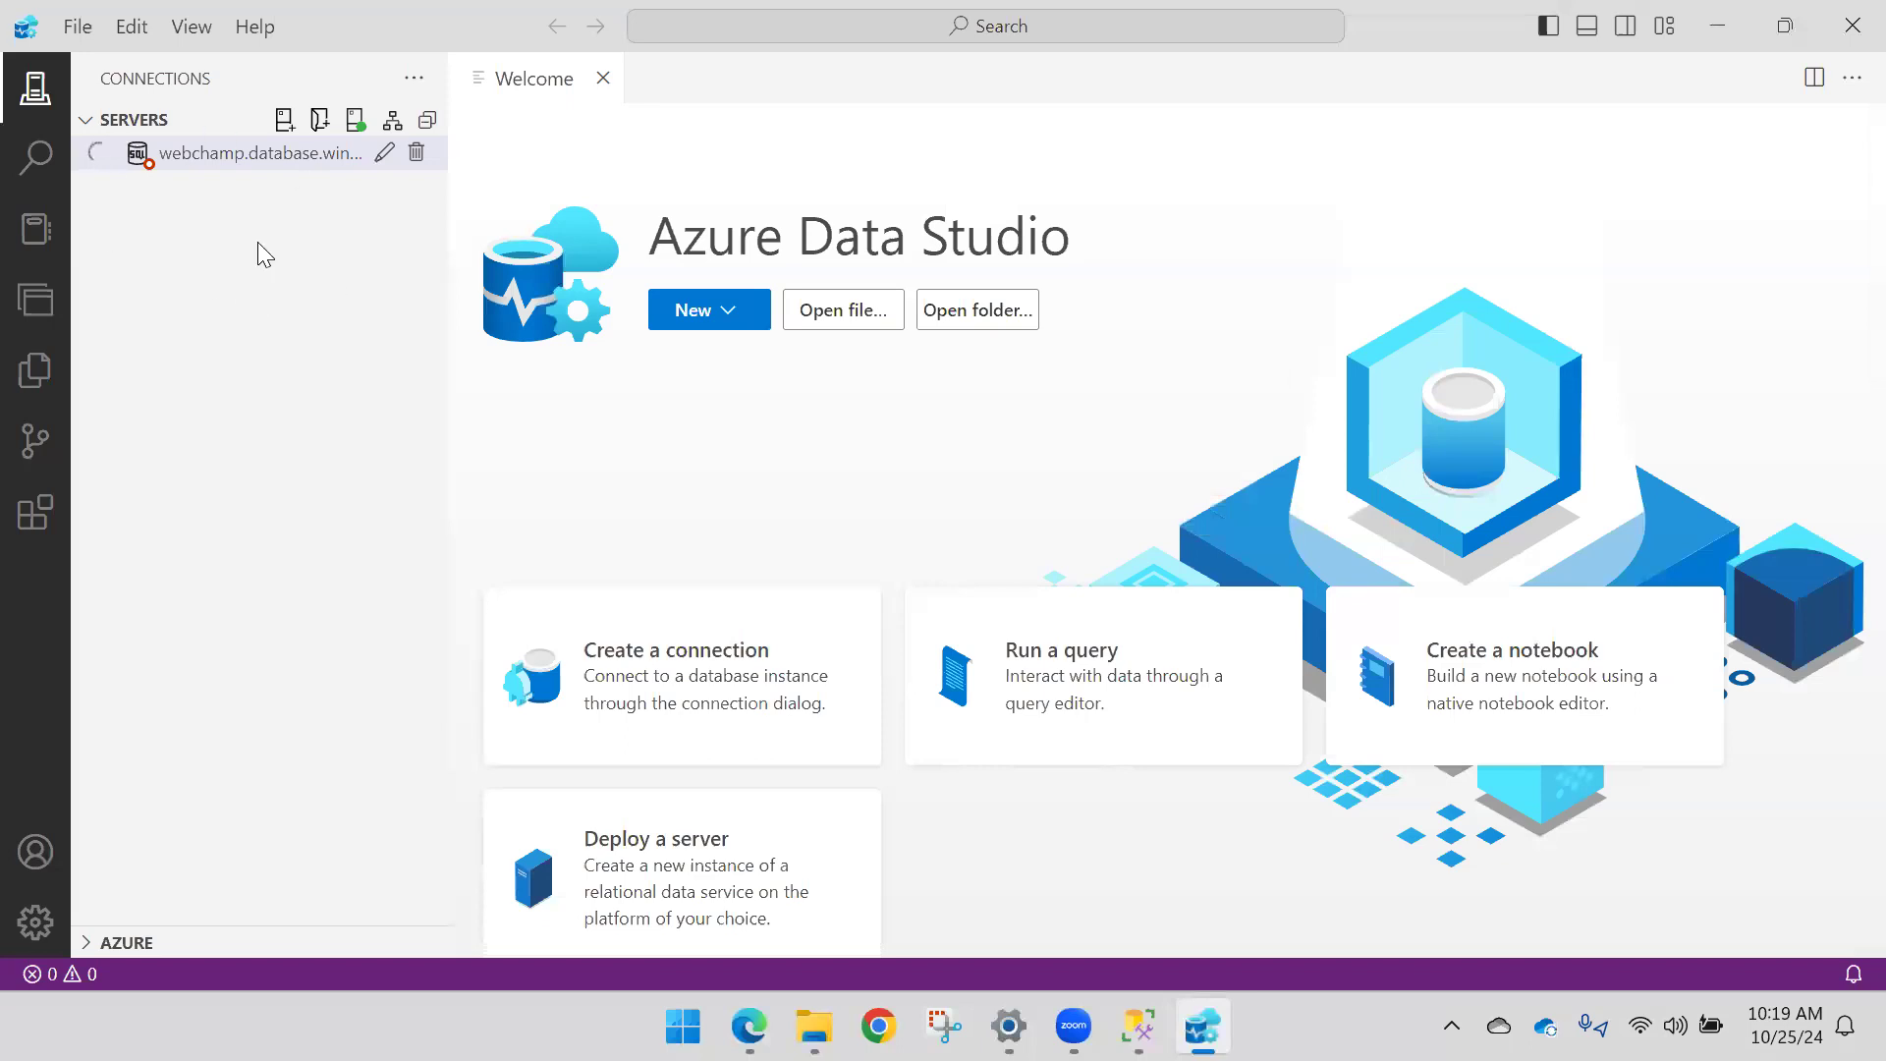
pyautogui.click(417, 155)
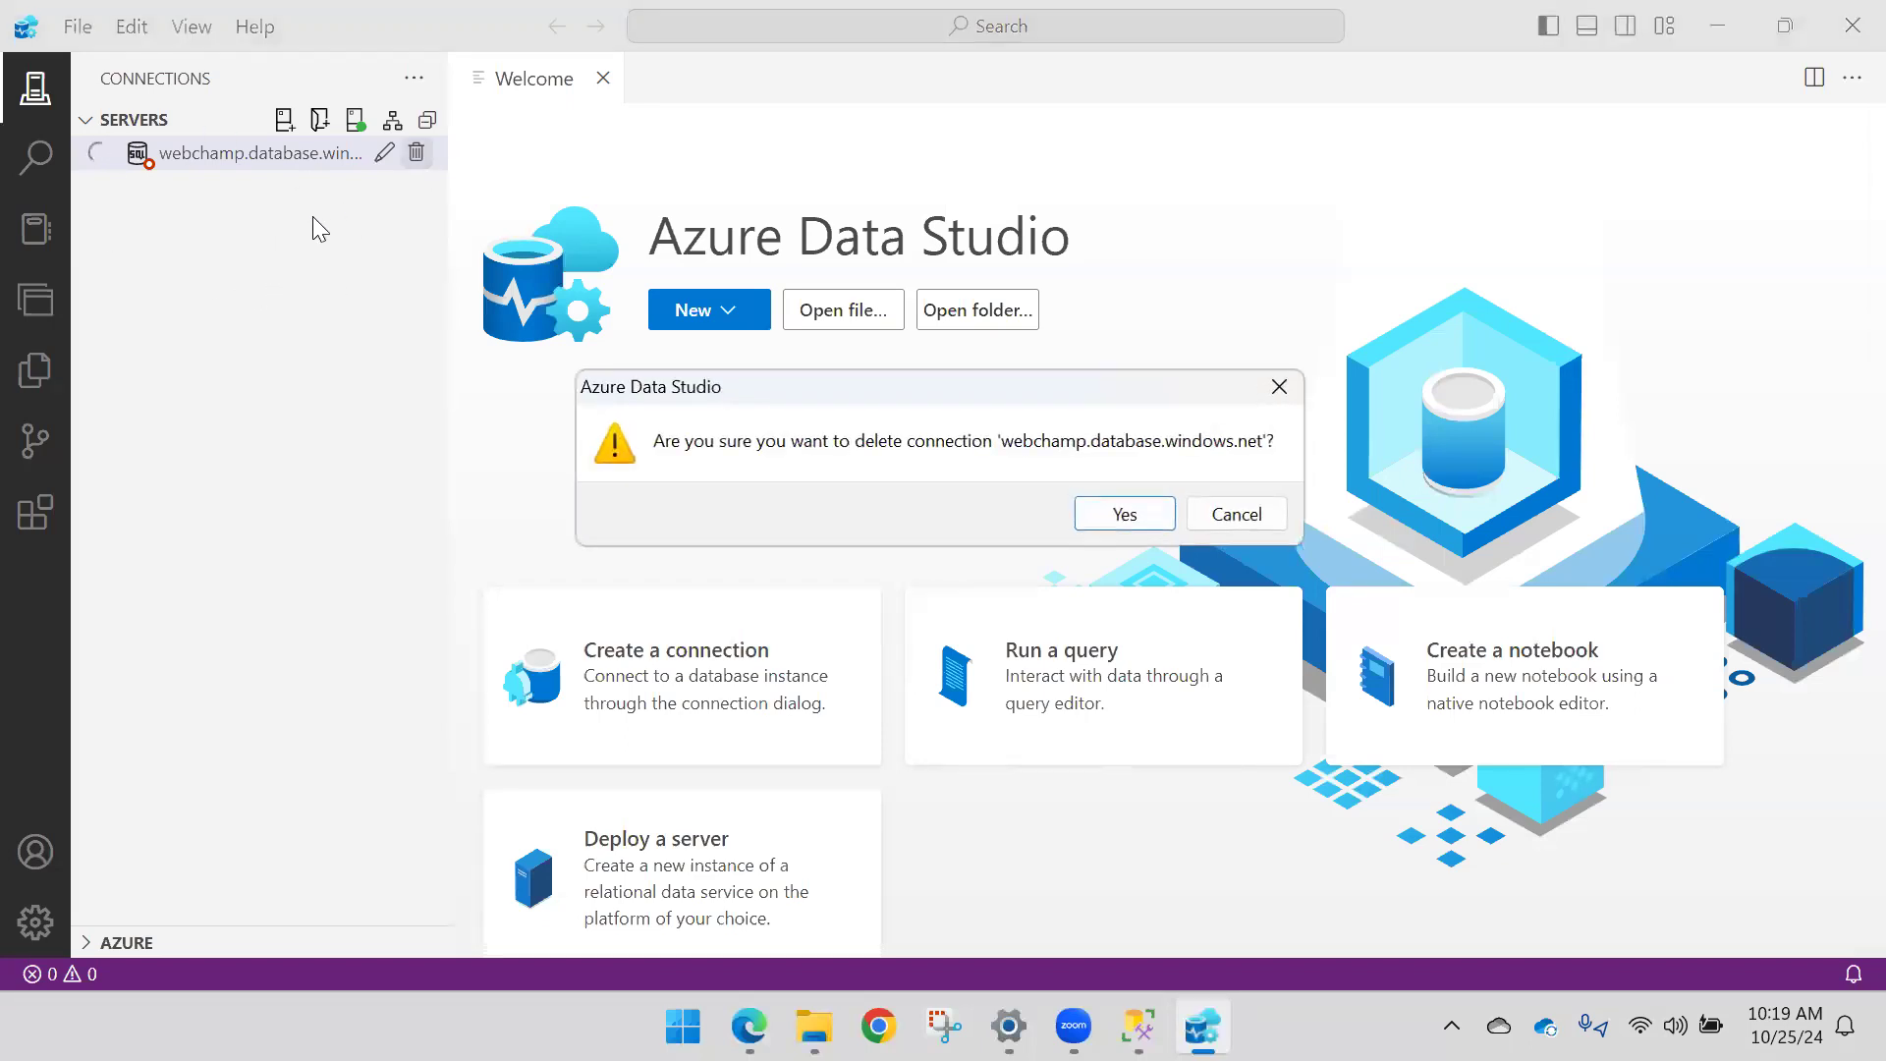
pyautogui.click(1124, 517)
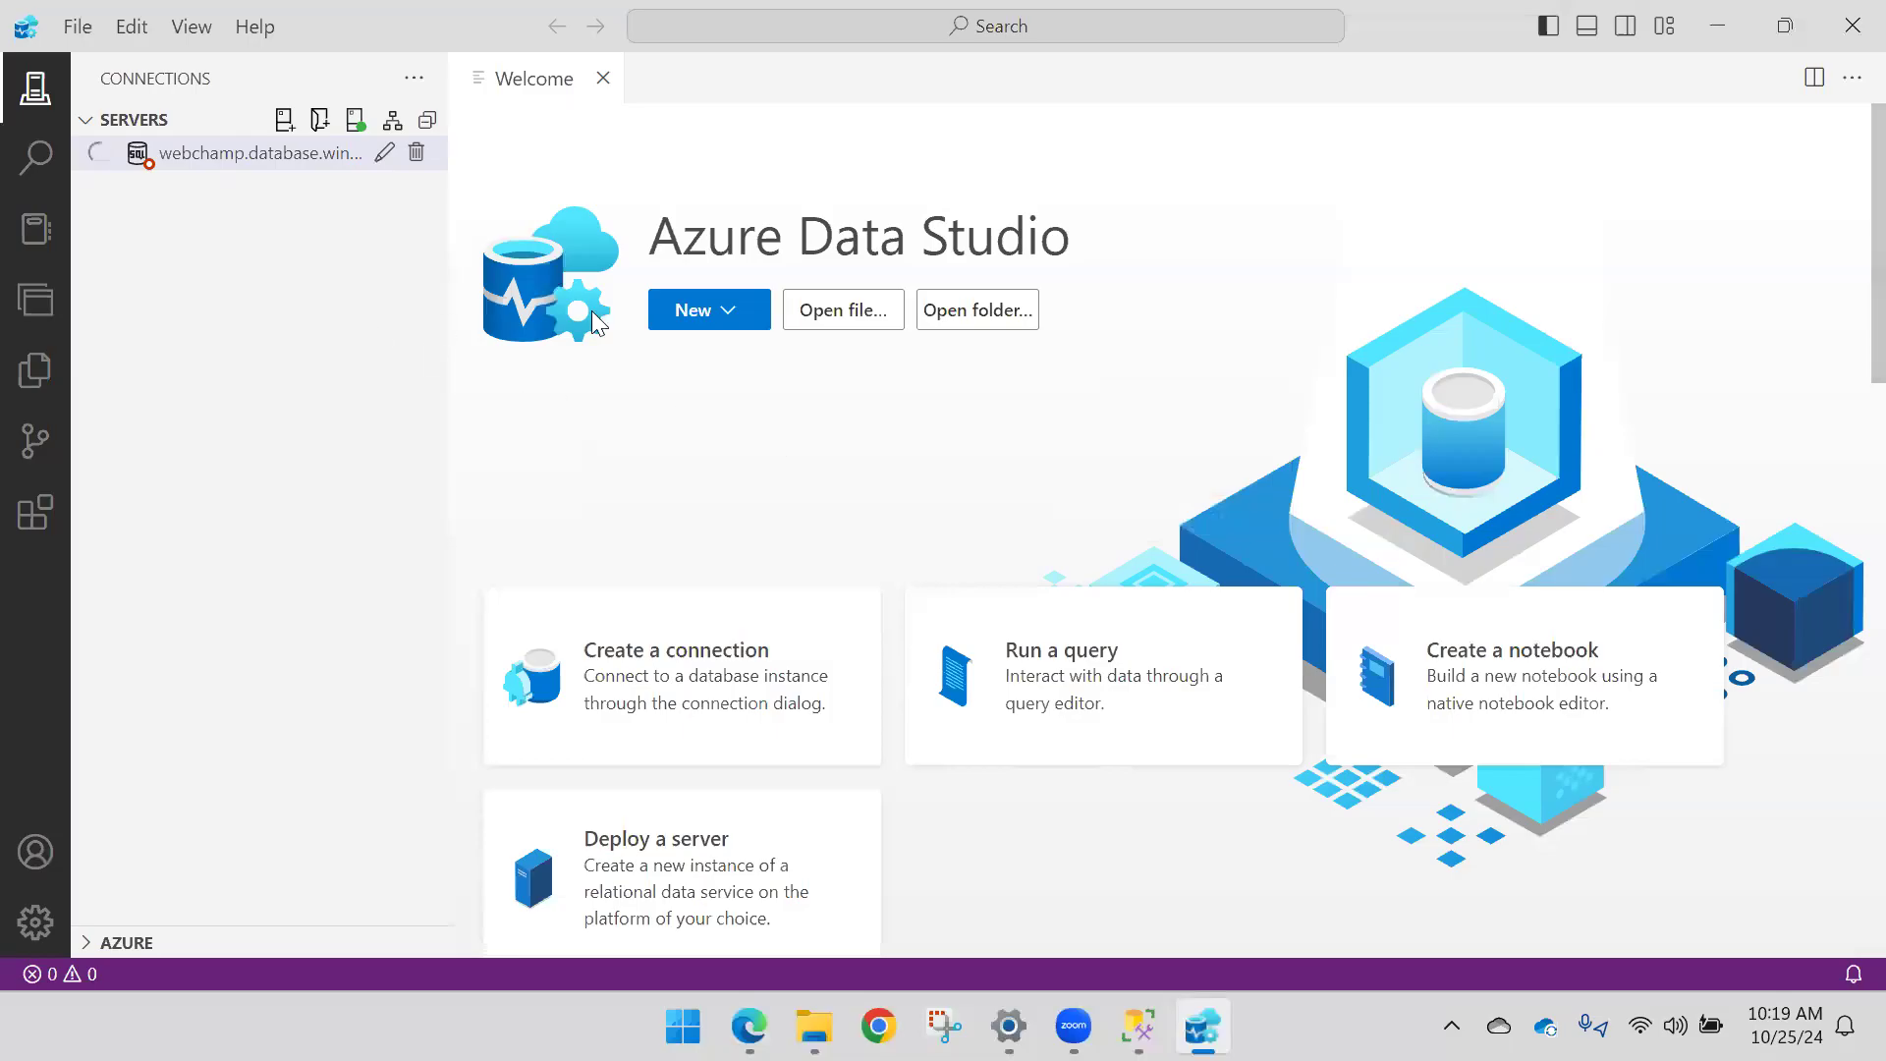
# Step: Open a blank form for a new server connection from the Welcome page
pyautogui.click(730, 311)
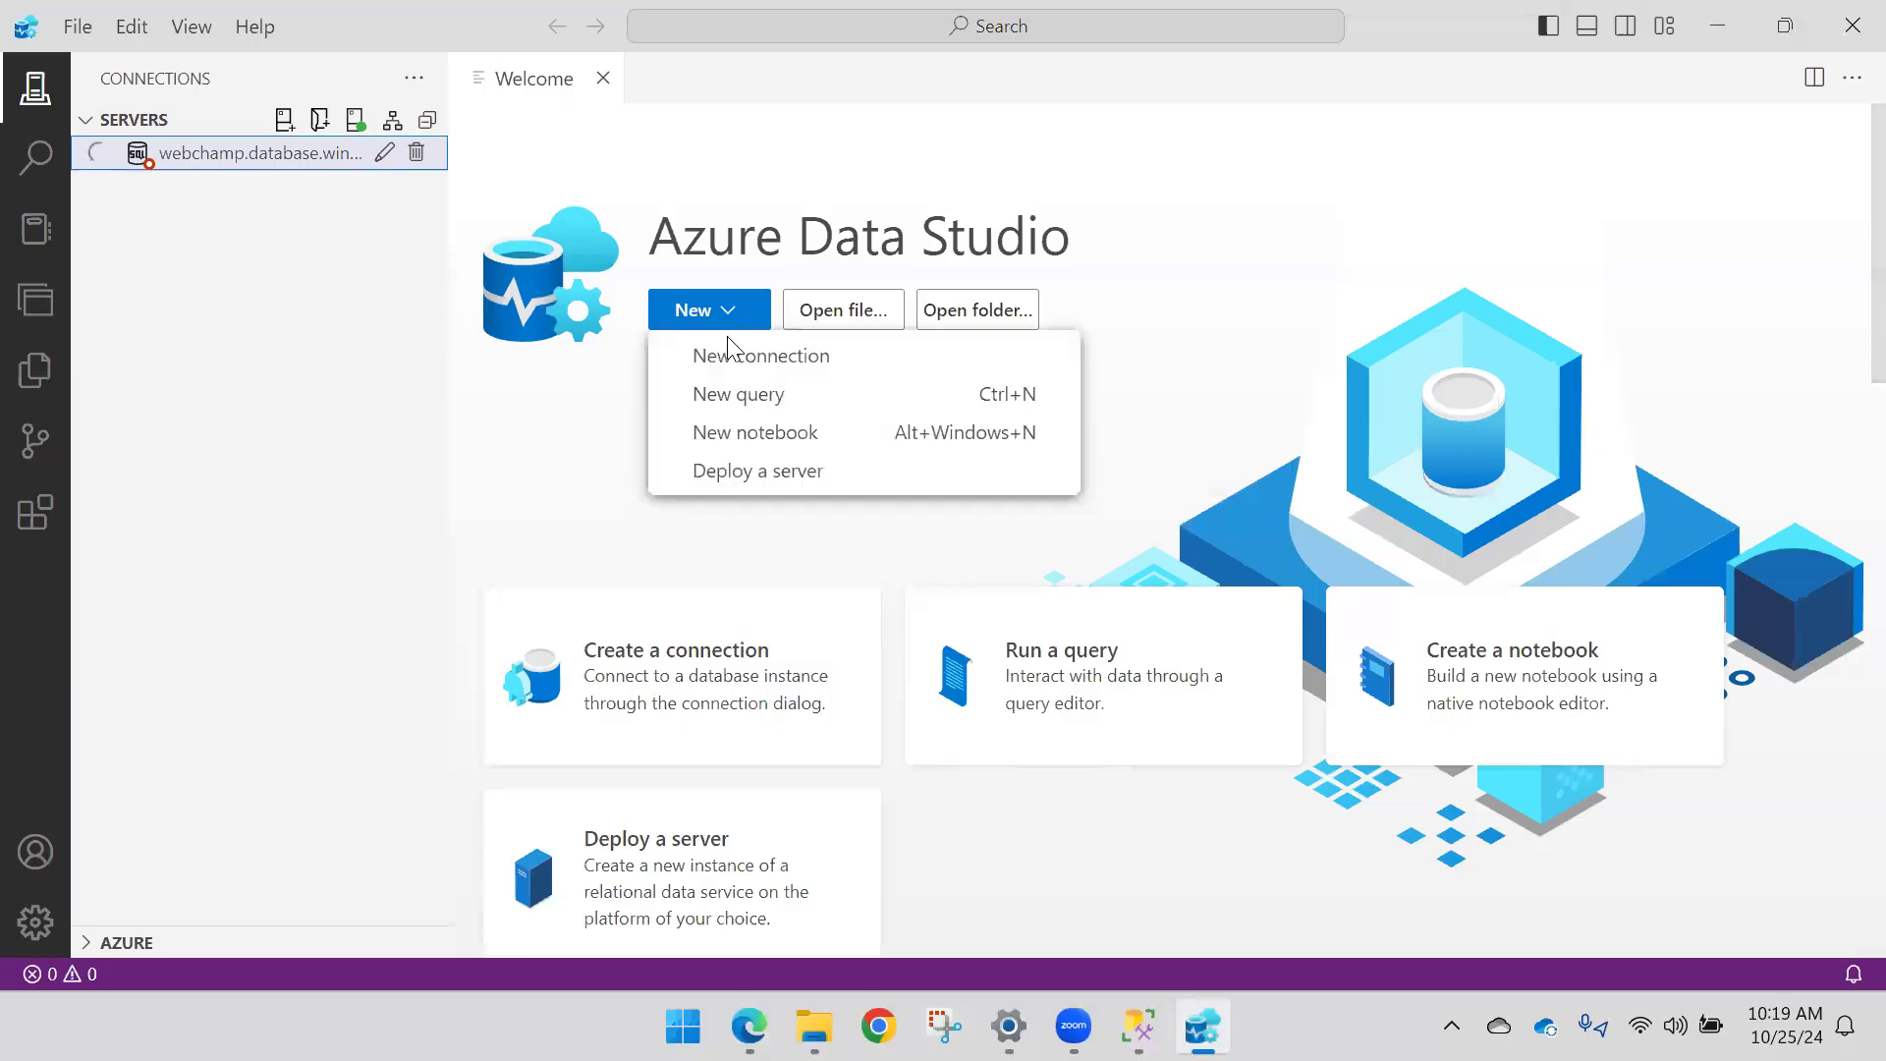
pyautogui.click(772, 378)
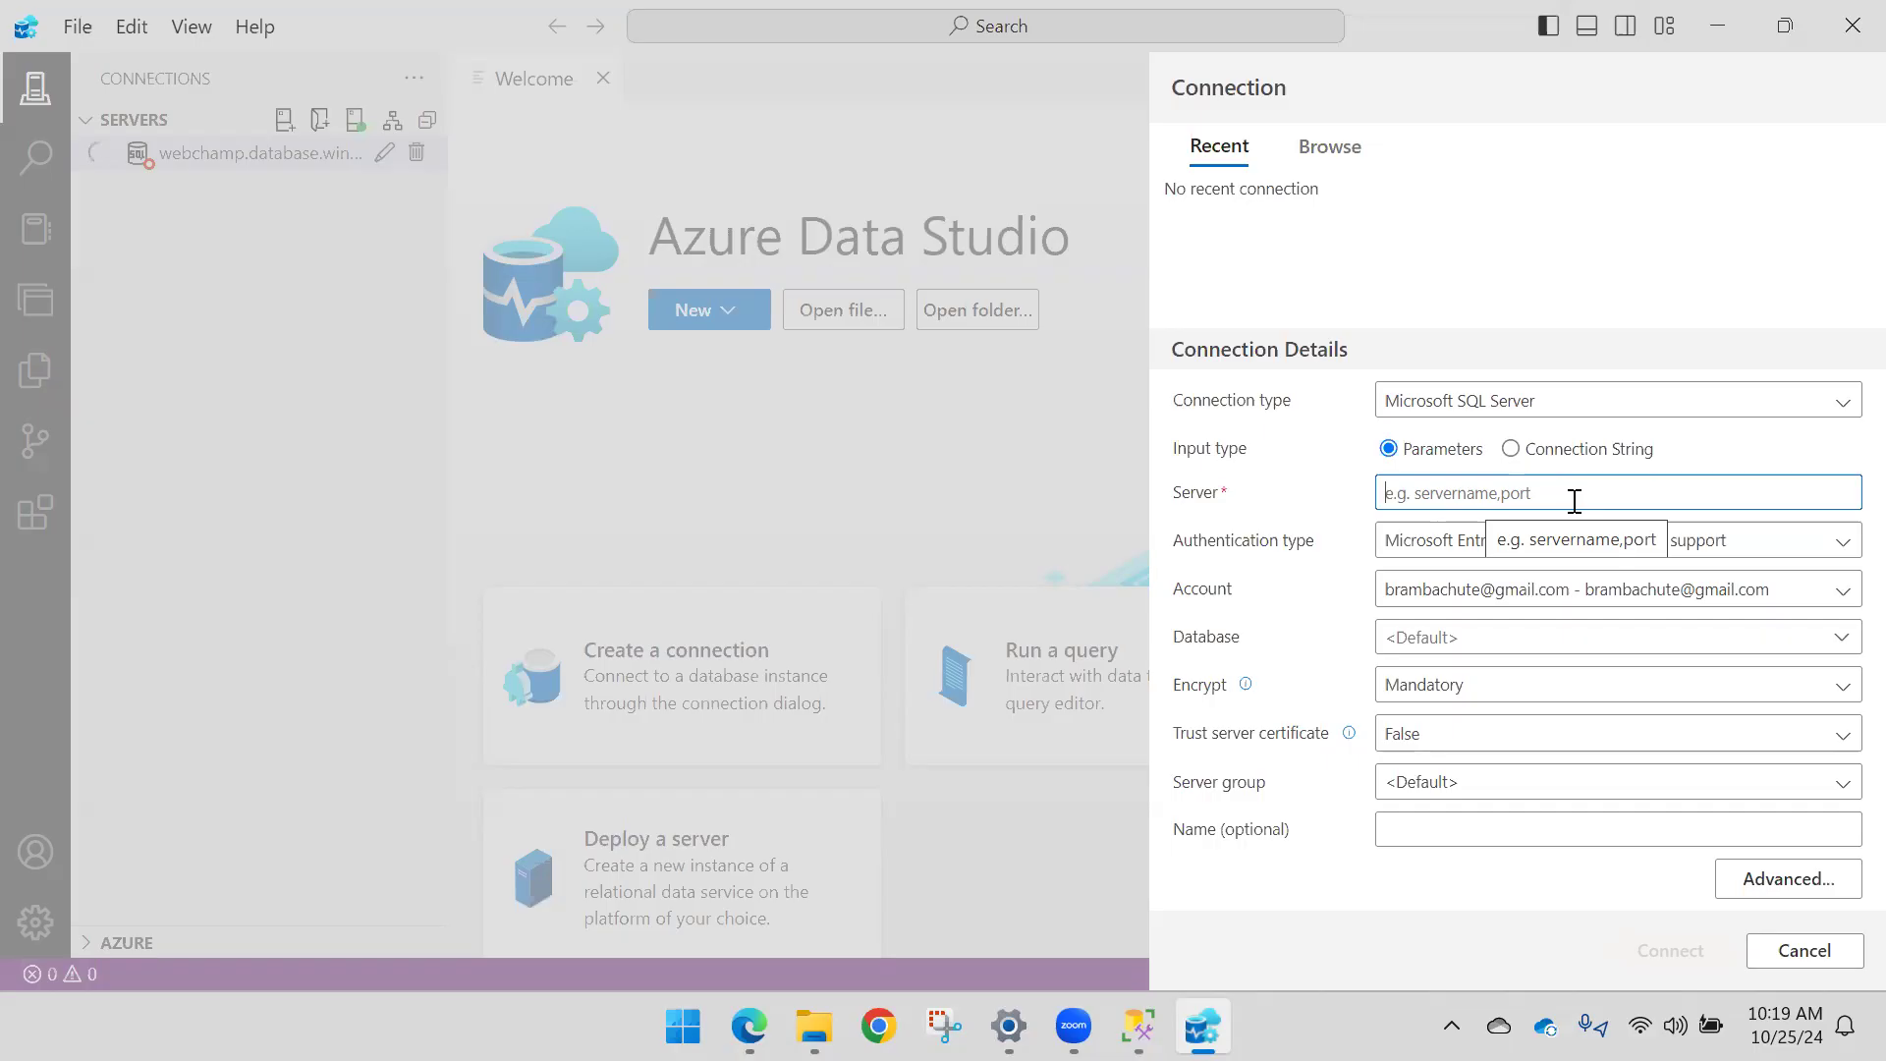
# Step: Switch to SQL Server Management Studio, expand the WEBCHAMP Database Engine server and open its server properties
pyautogui.click(1138, 1032)
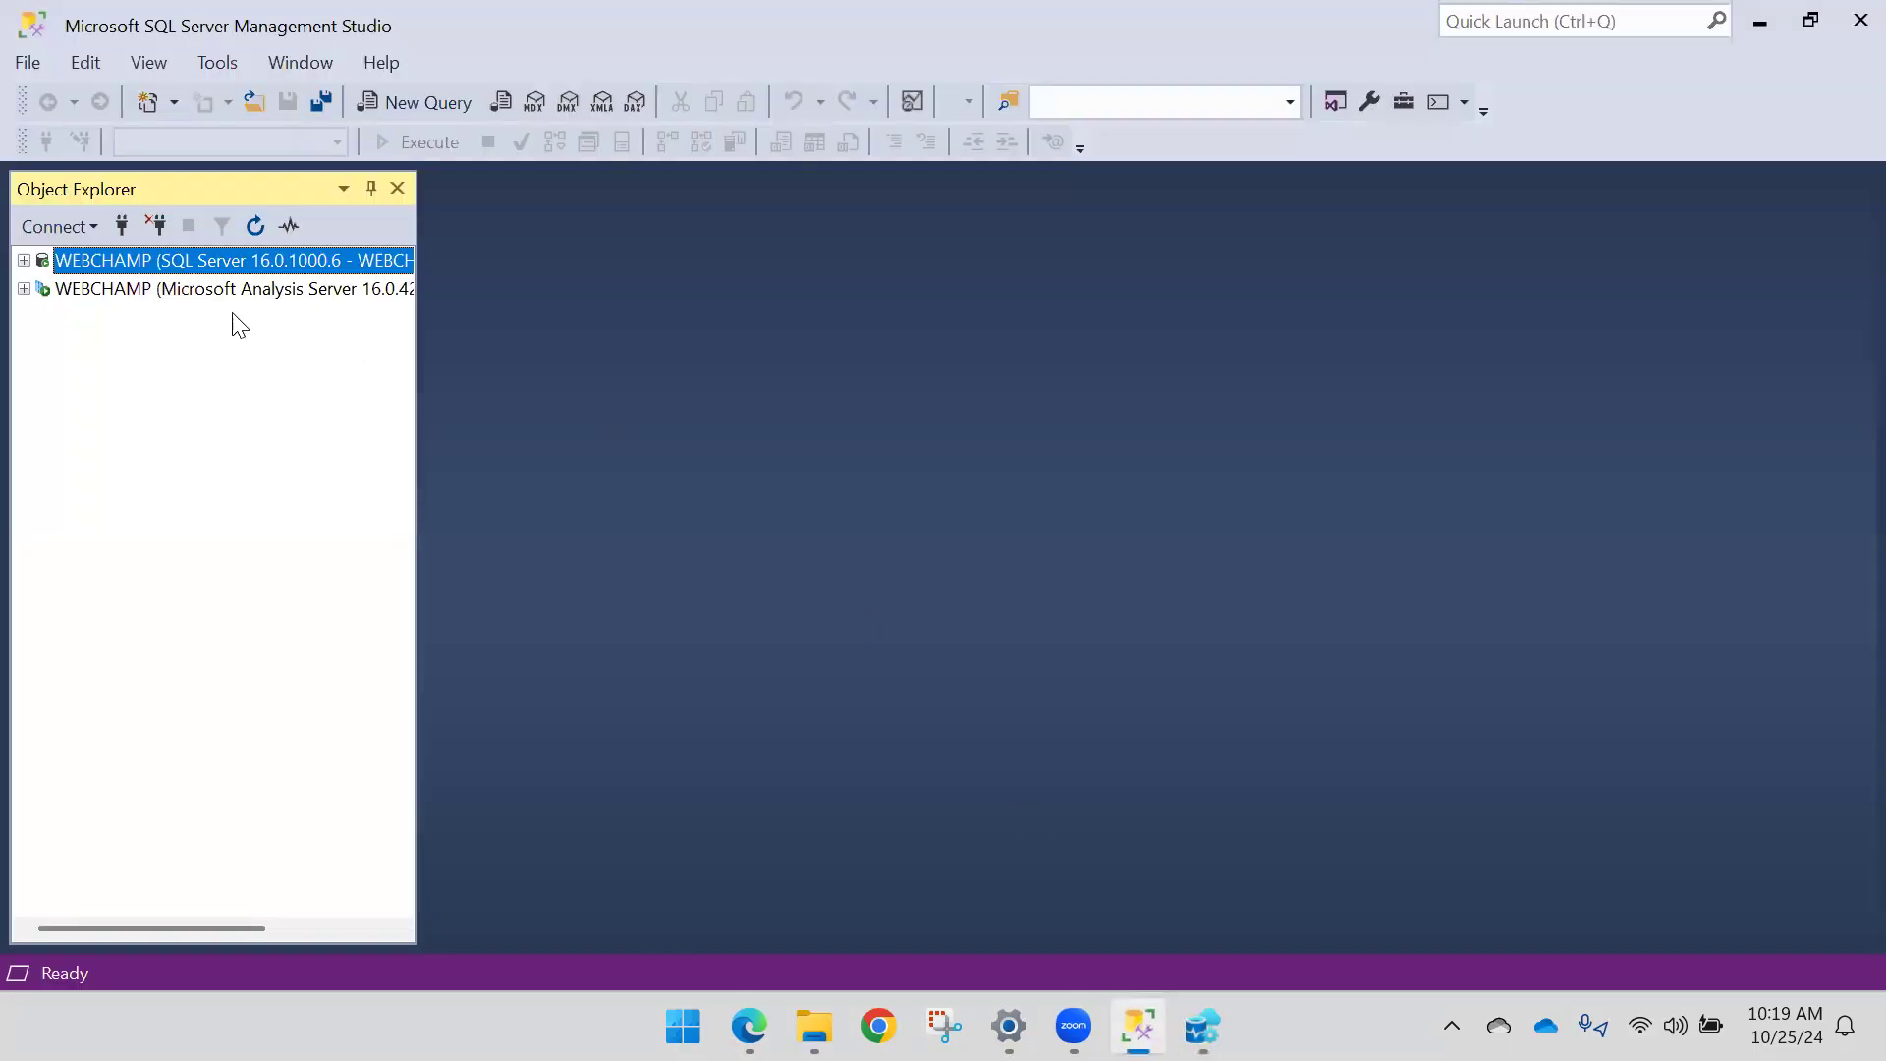
pyautogui.rightClick(114, 271)
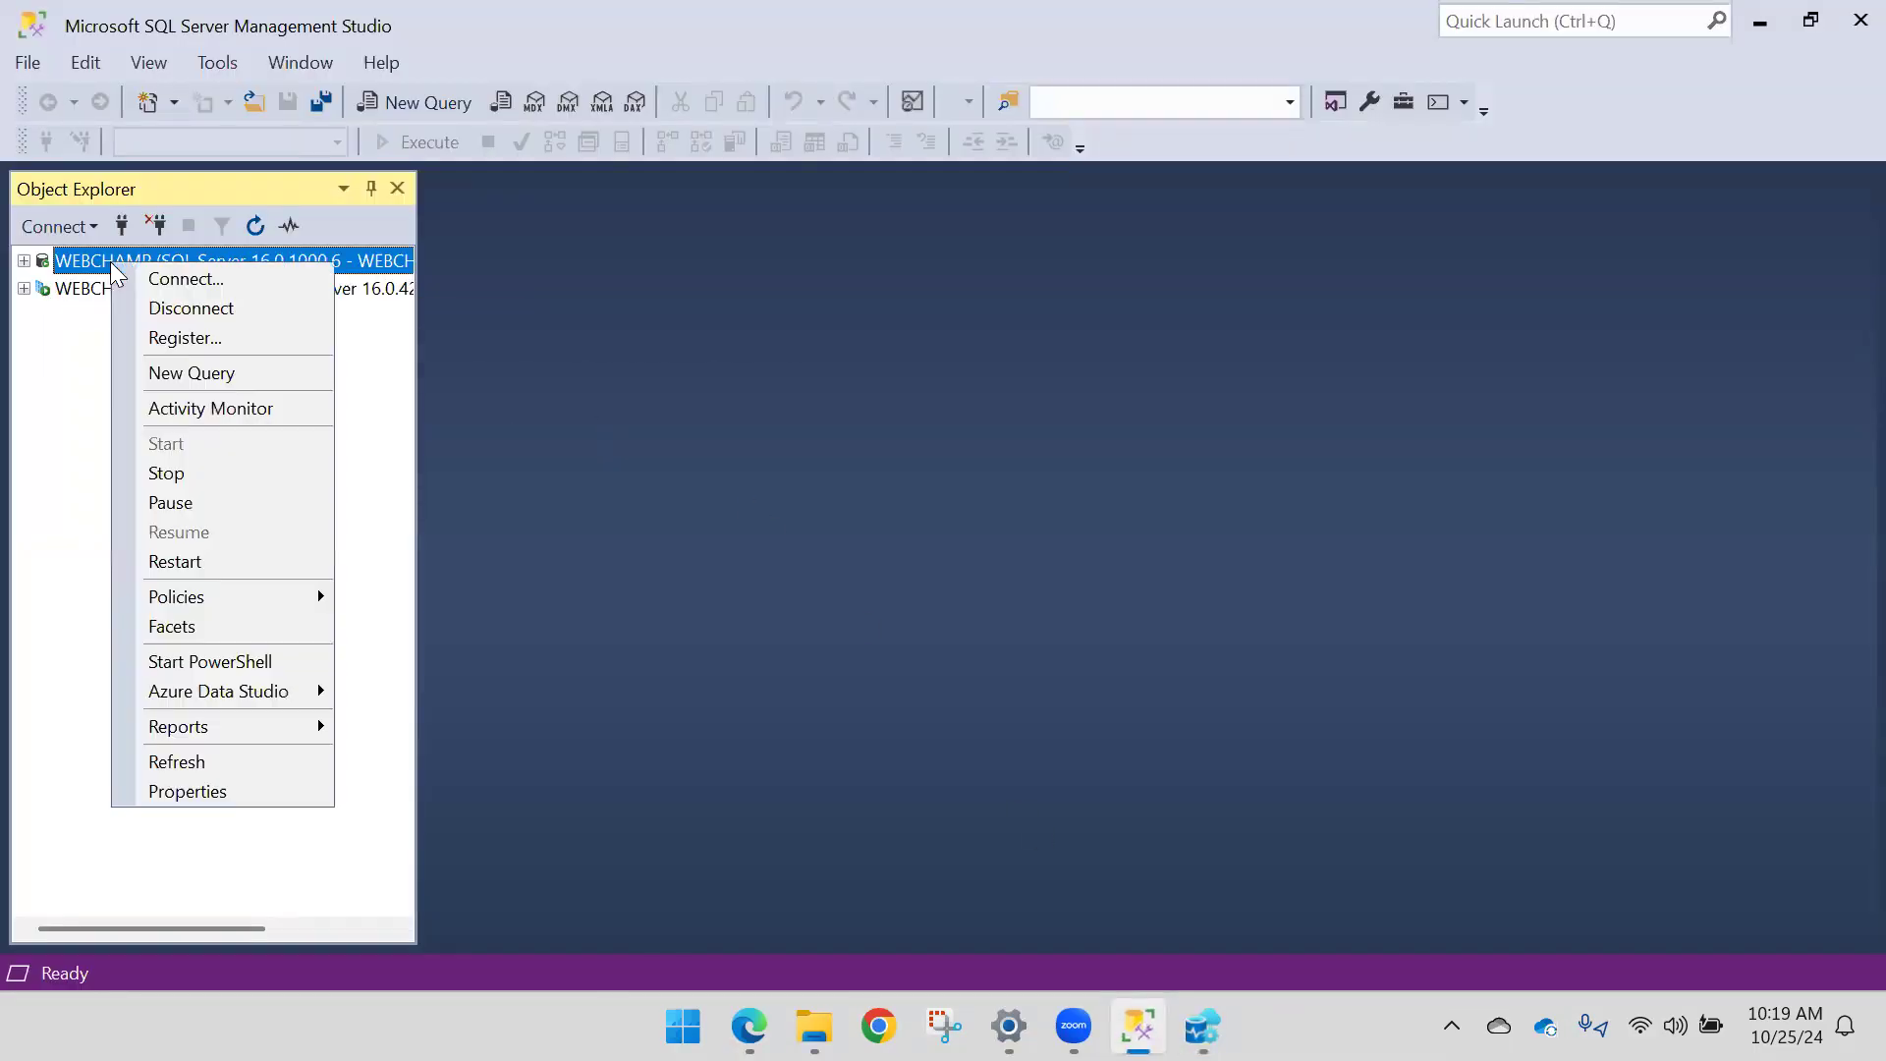
pyautogui.click(72, 415)
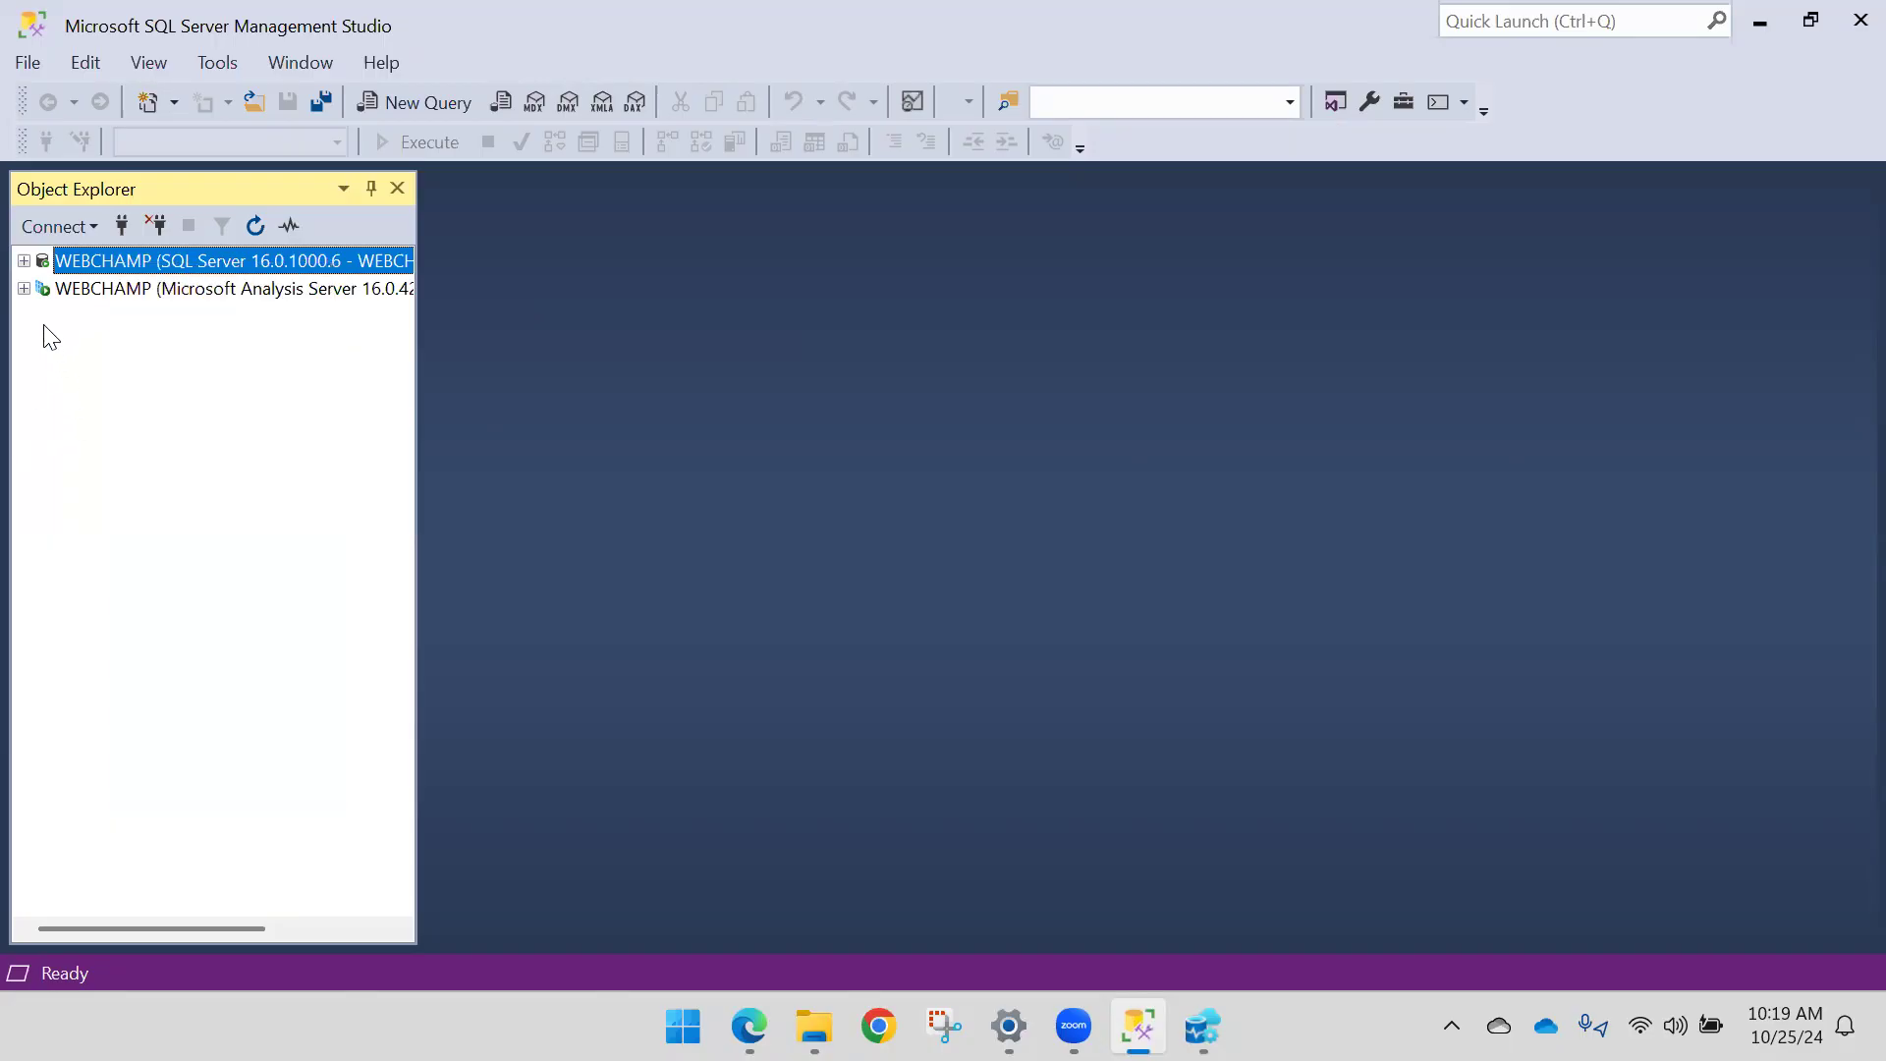
pyautogui.click(25, 262)
pyautogui.rightClick(154, 258)
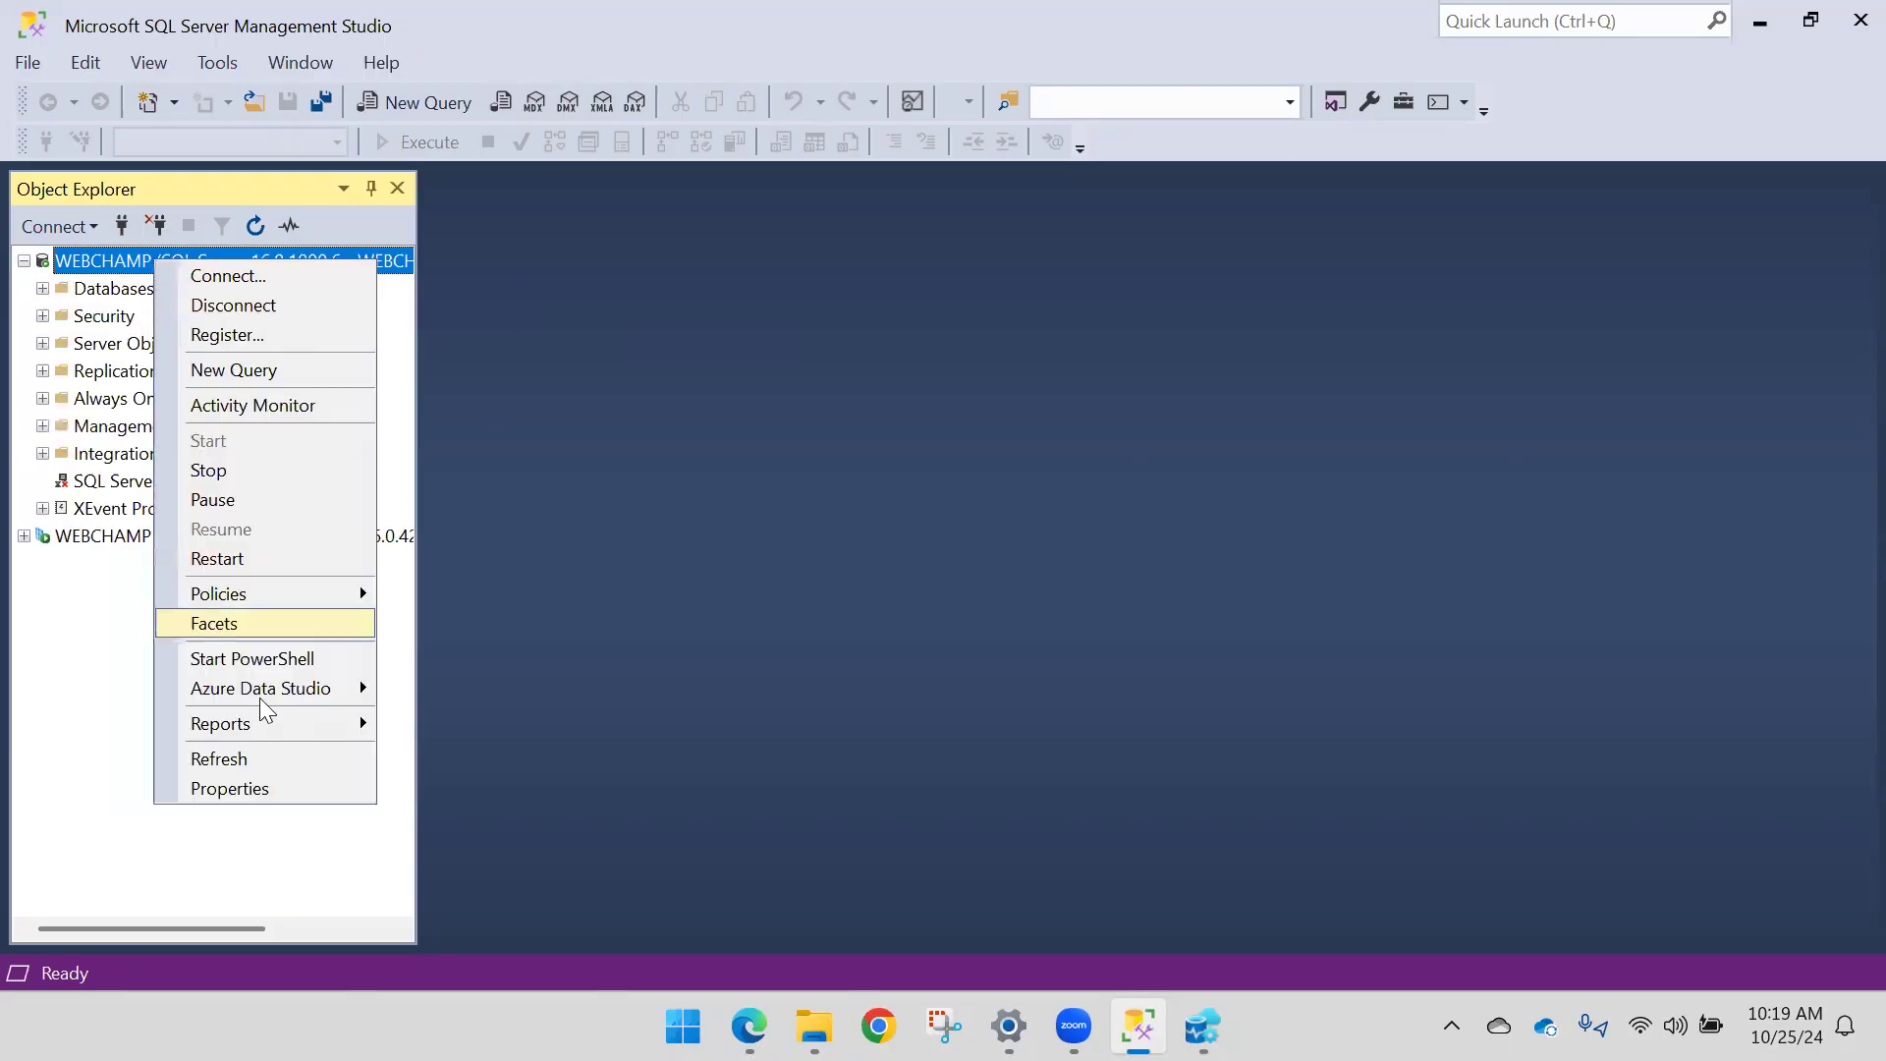
pyautogui.click(304, 787)
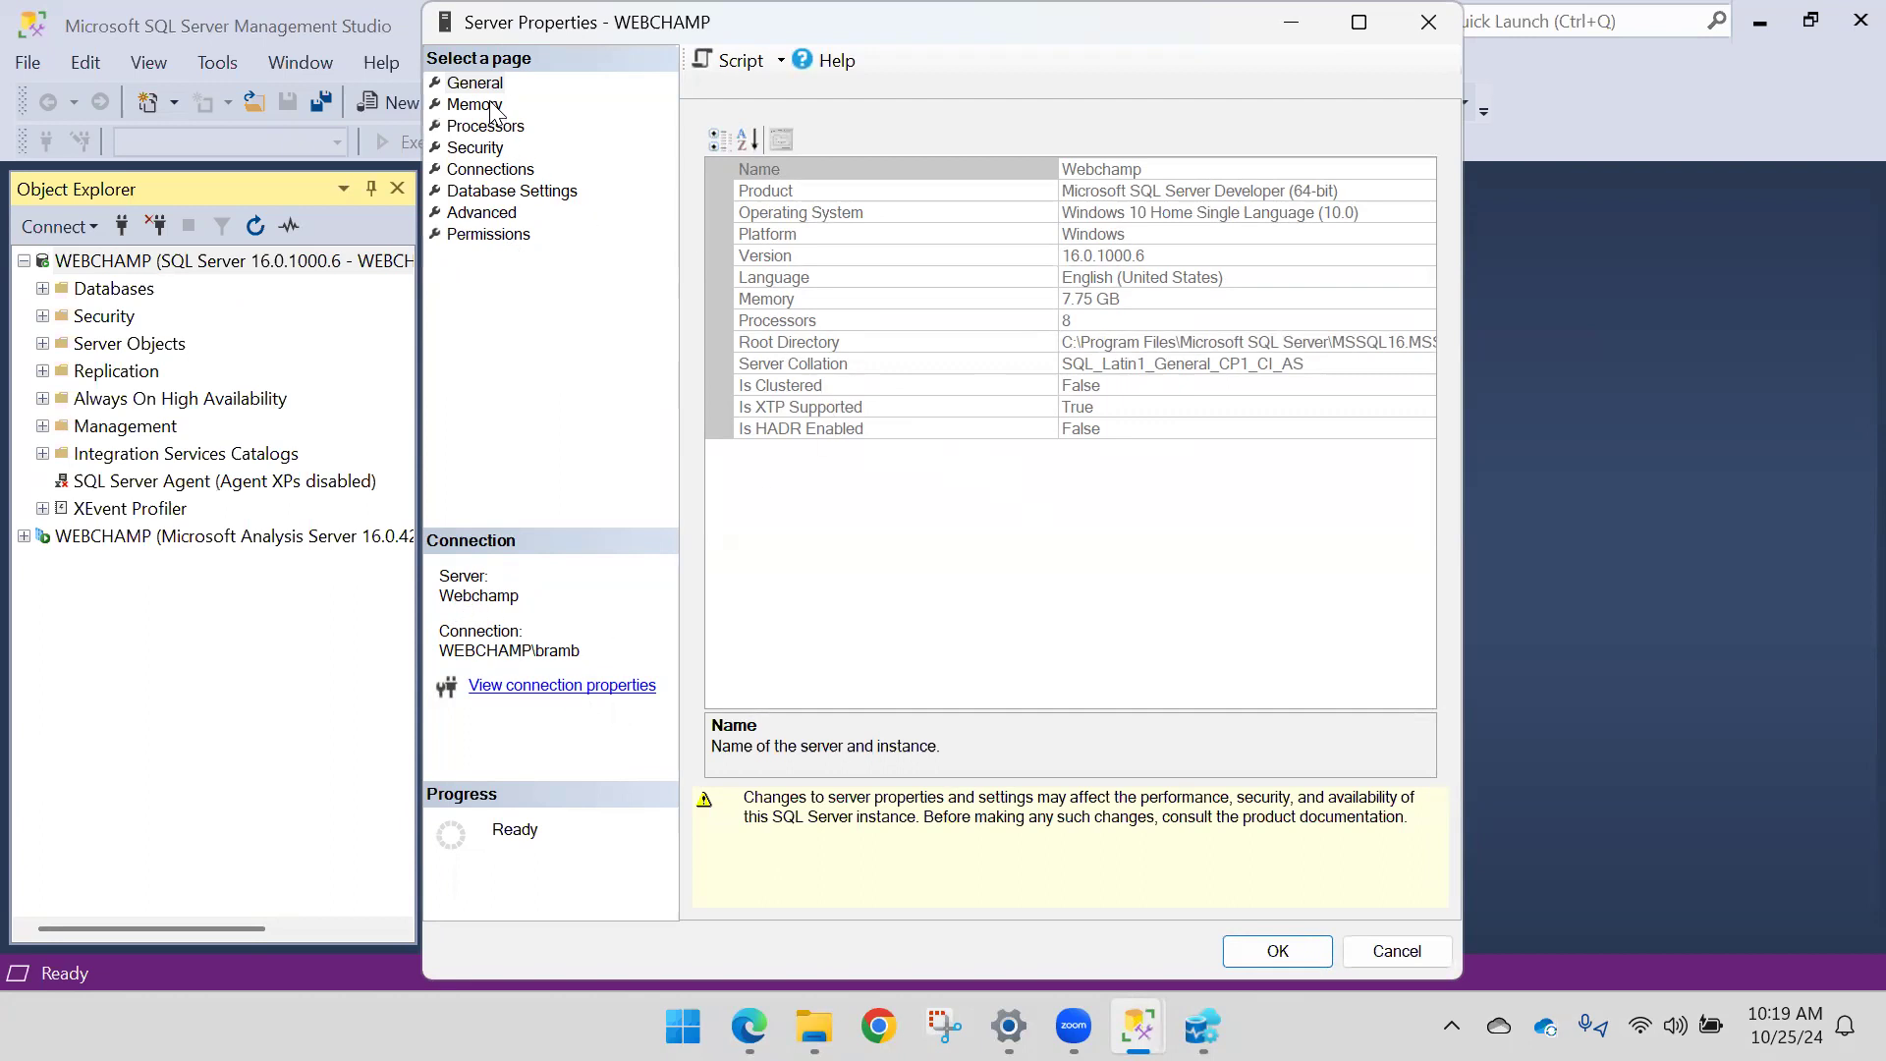
# Step: Examine the general, memory, processor, security, connection, database settings and permissions pages of the WEBCHAMP server properties, then close them without changes
pyautogui.click(491, 171)
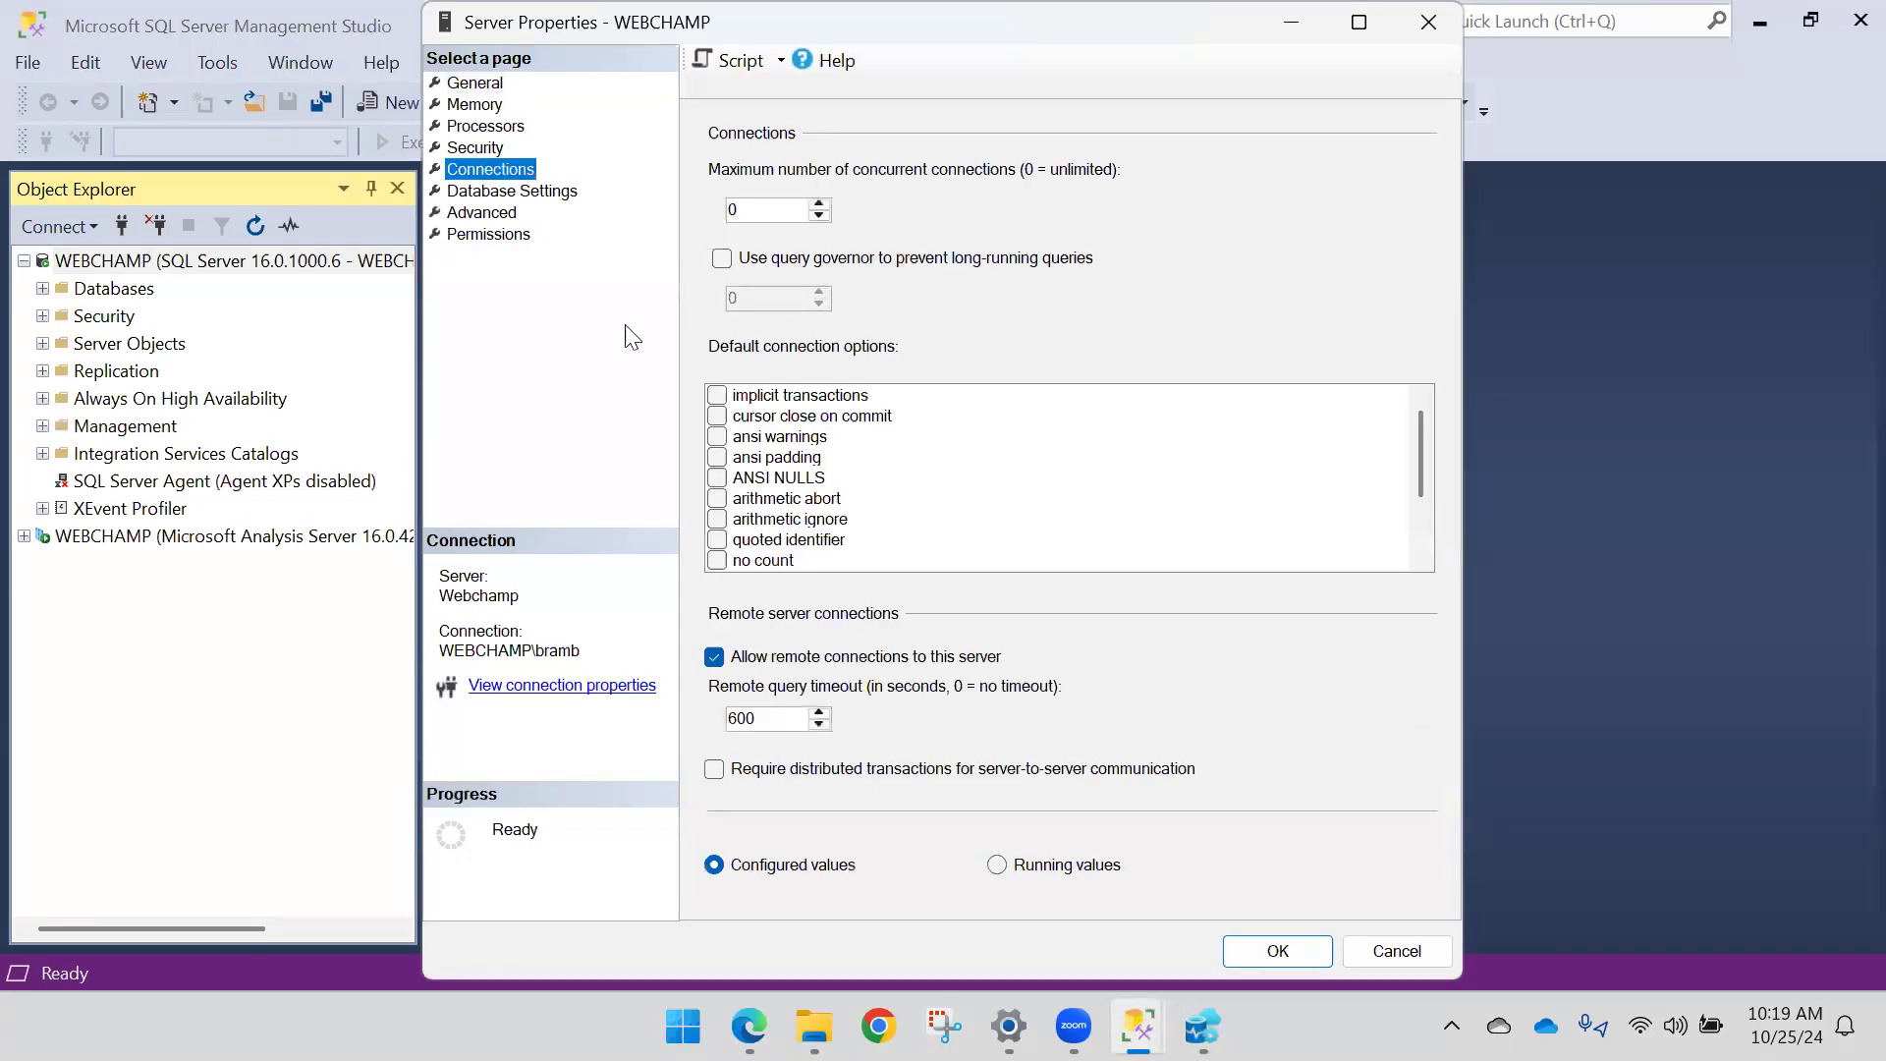
pyautogui.scroll(-2, 892, 460)
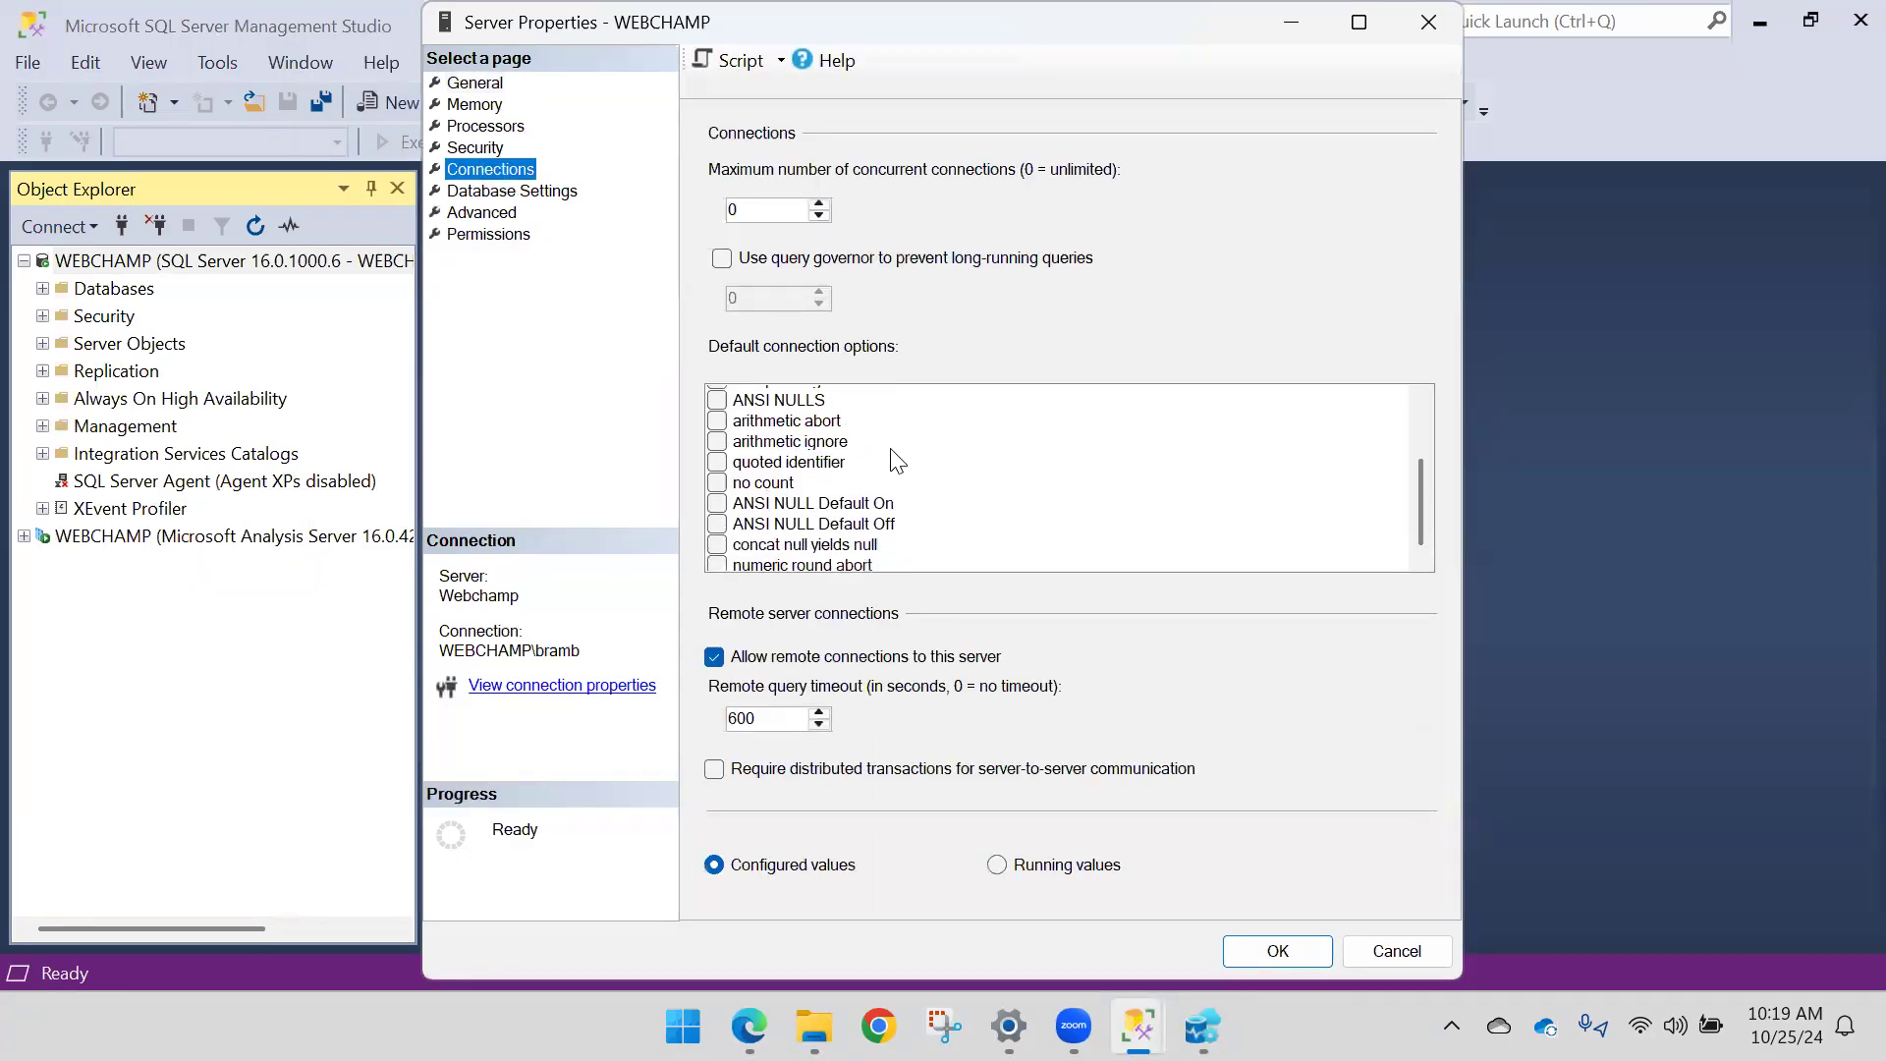
pyautogui.click(517, 191)
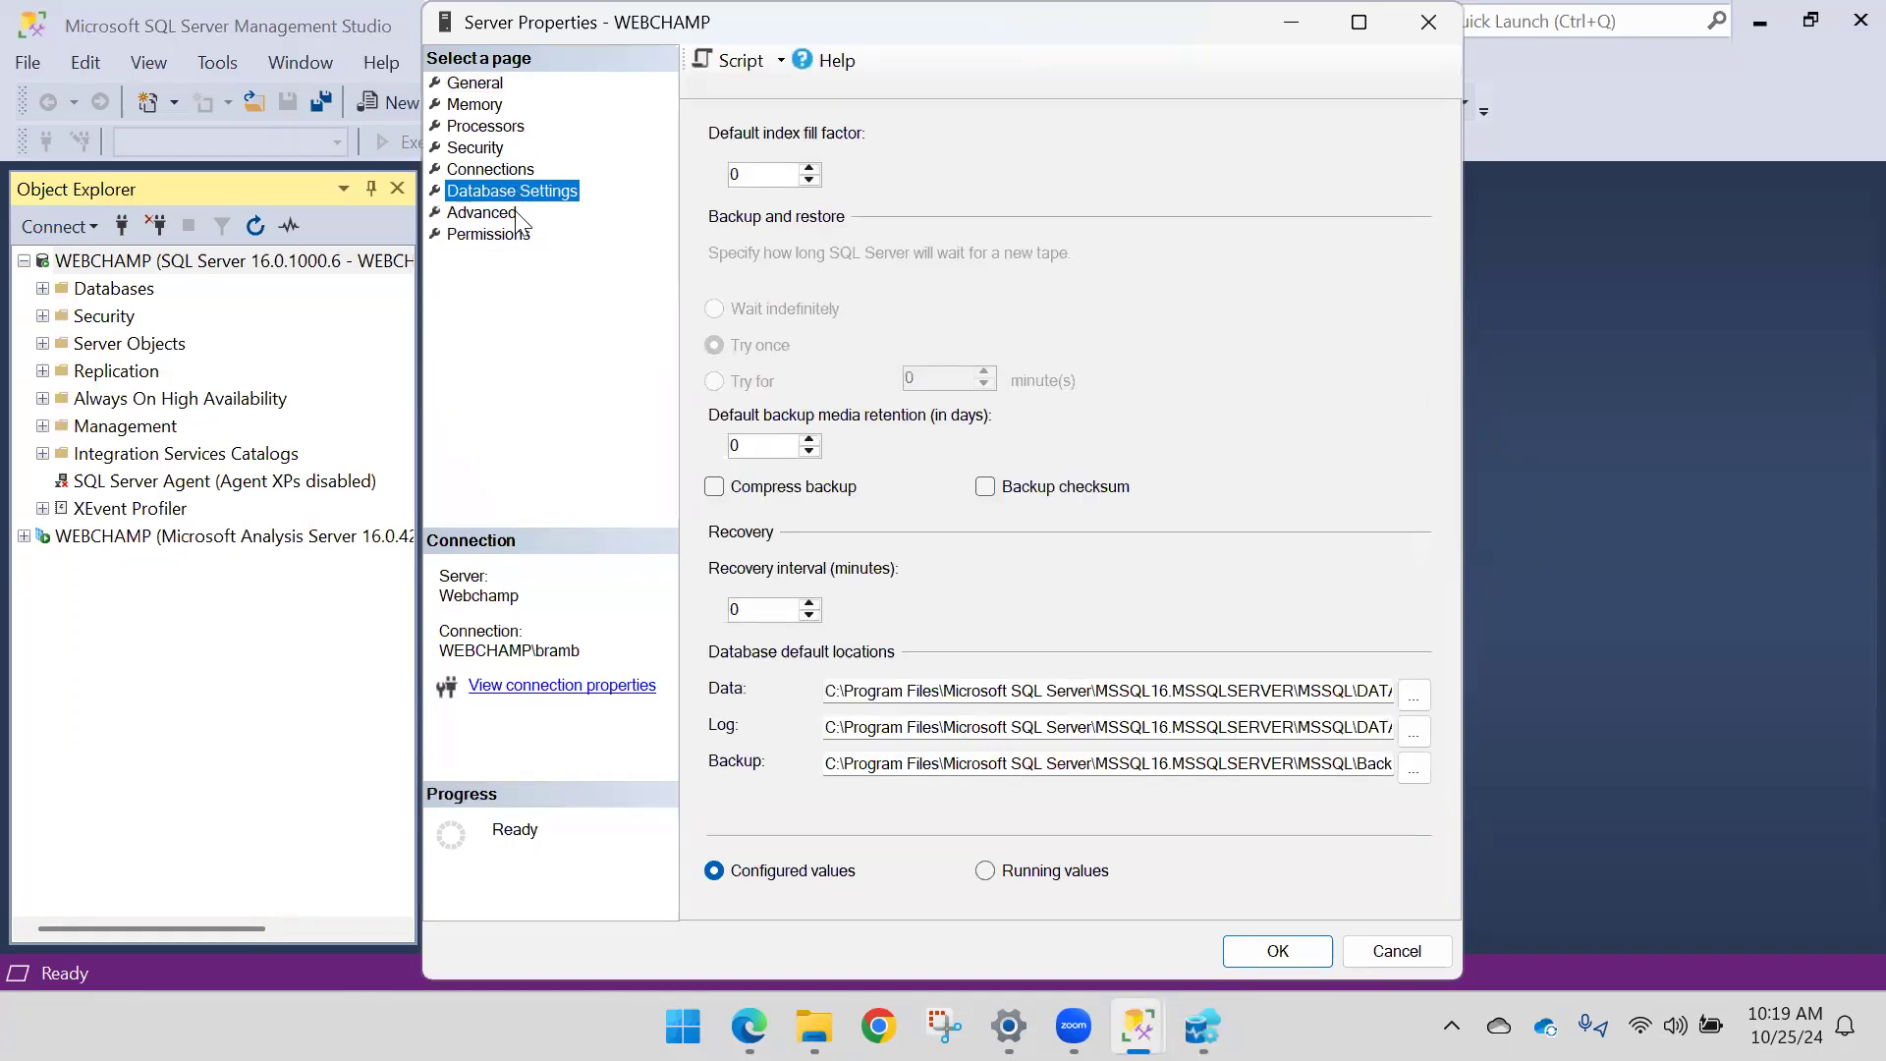
pyautogui.click(507, 220)
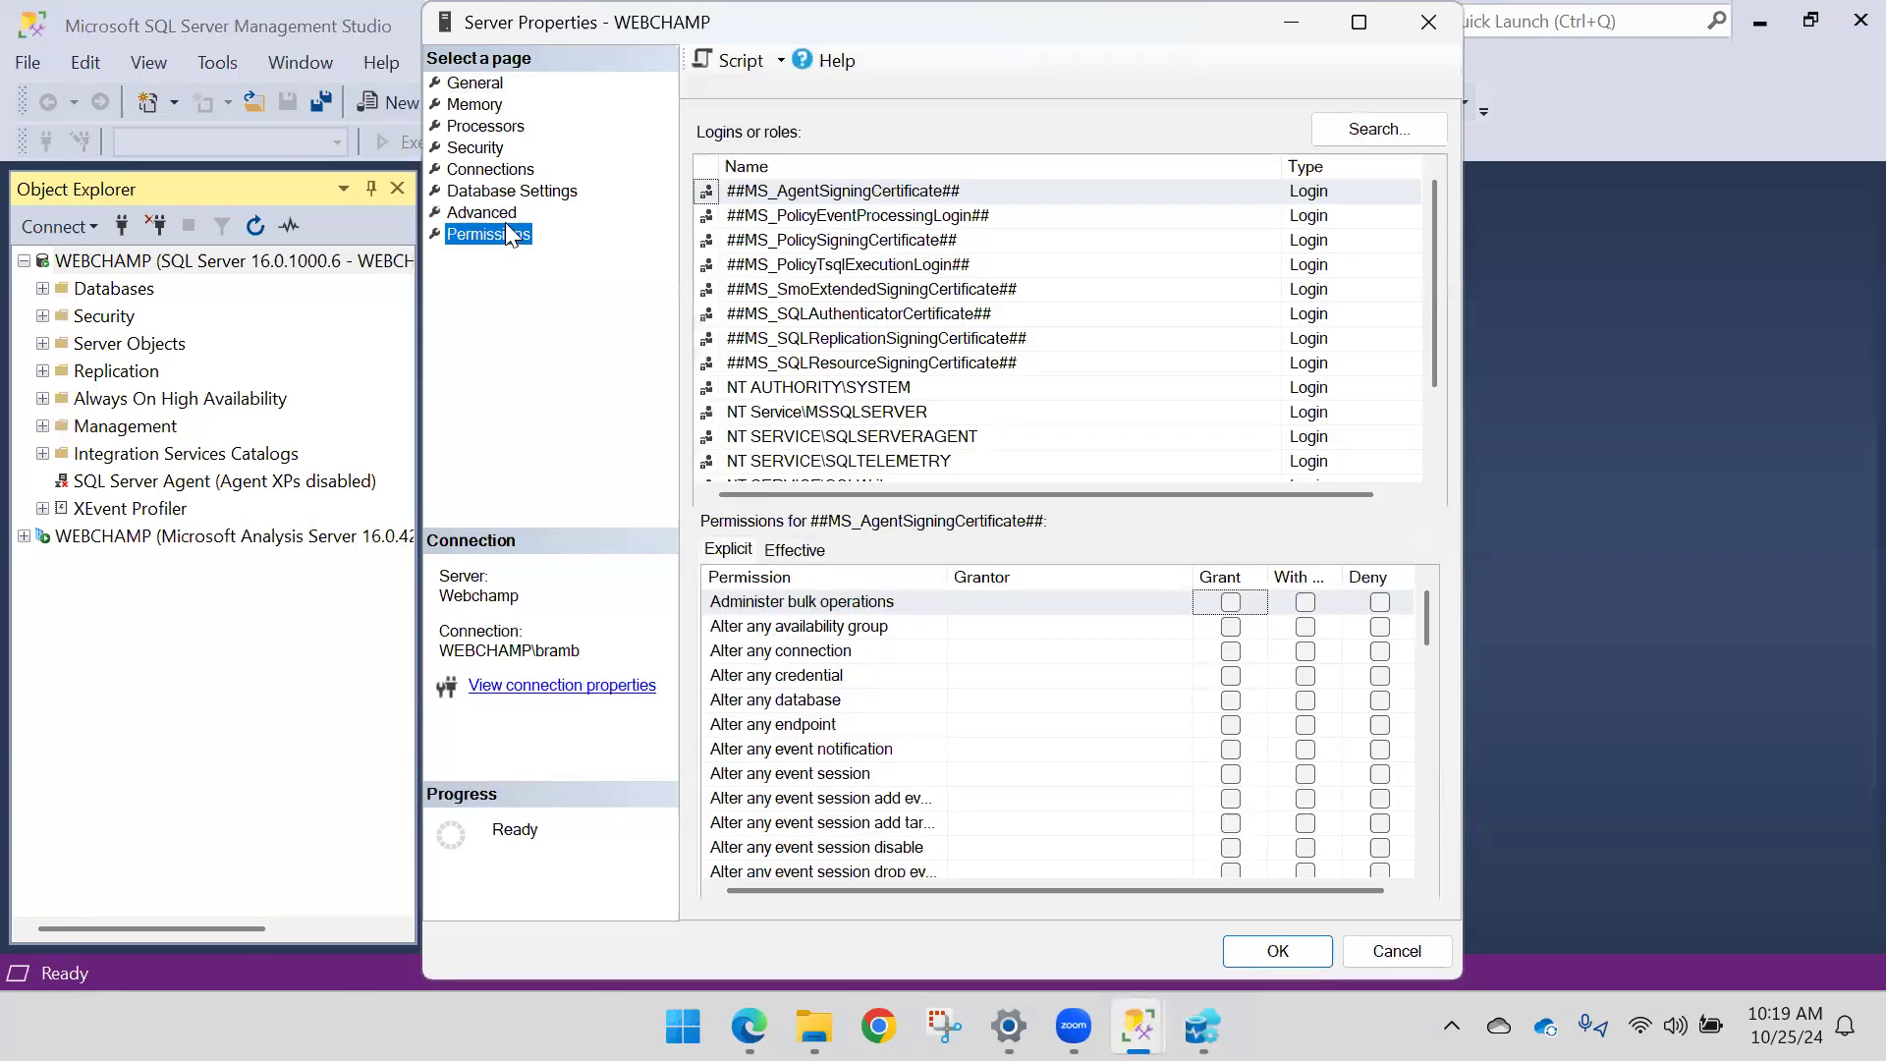
pyautogui.click(483, 84)
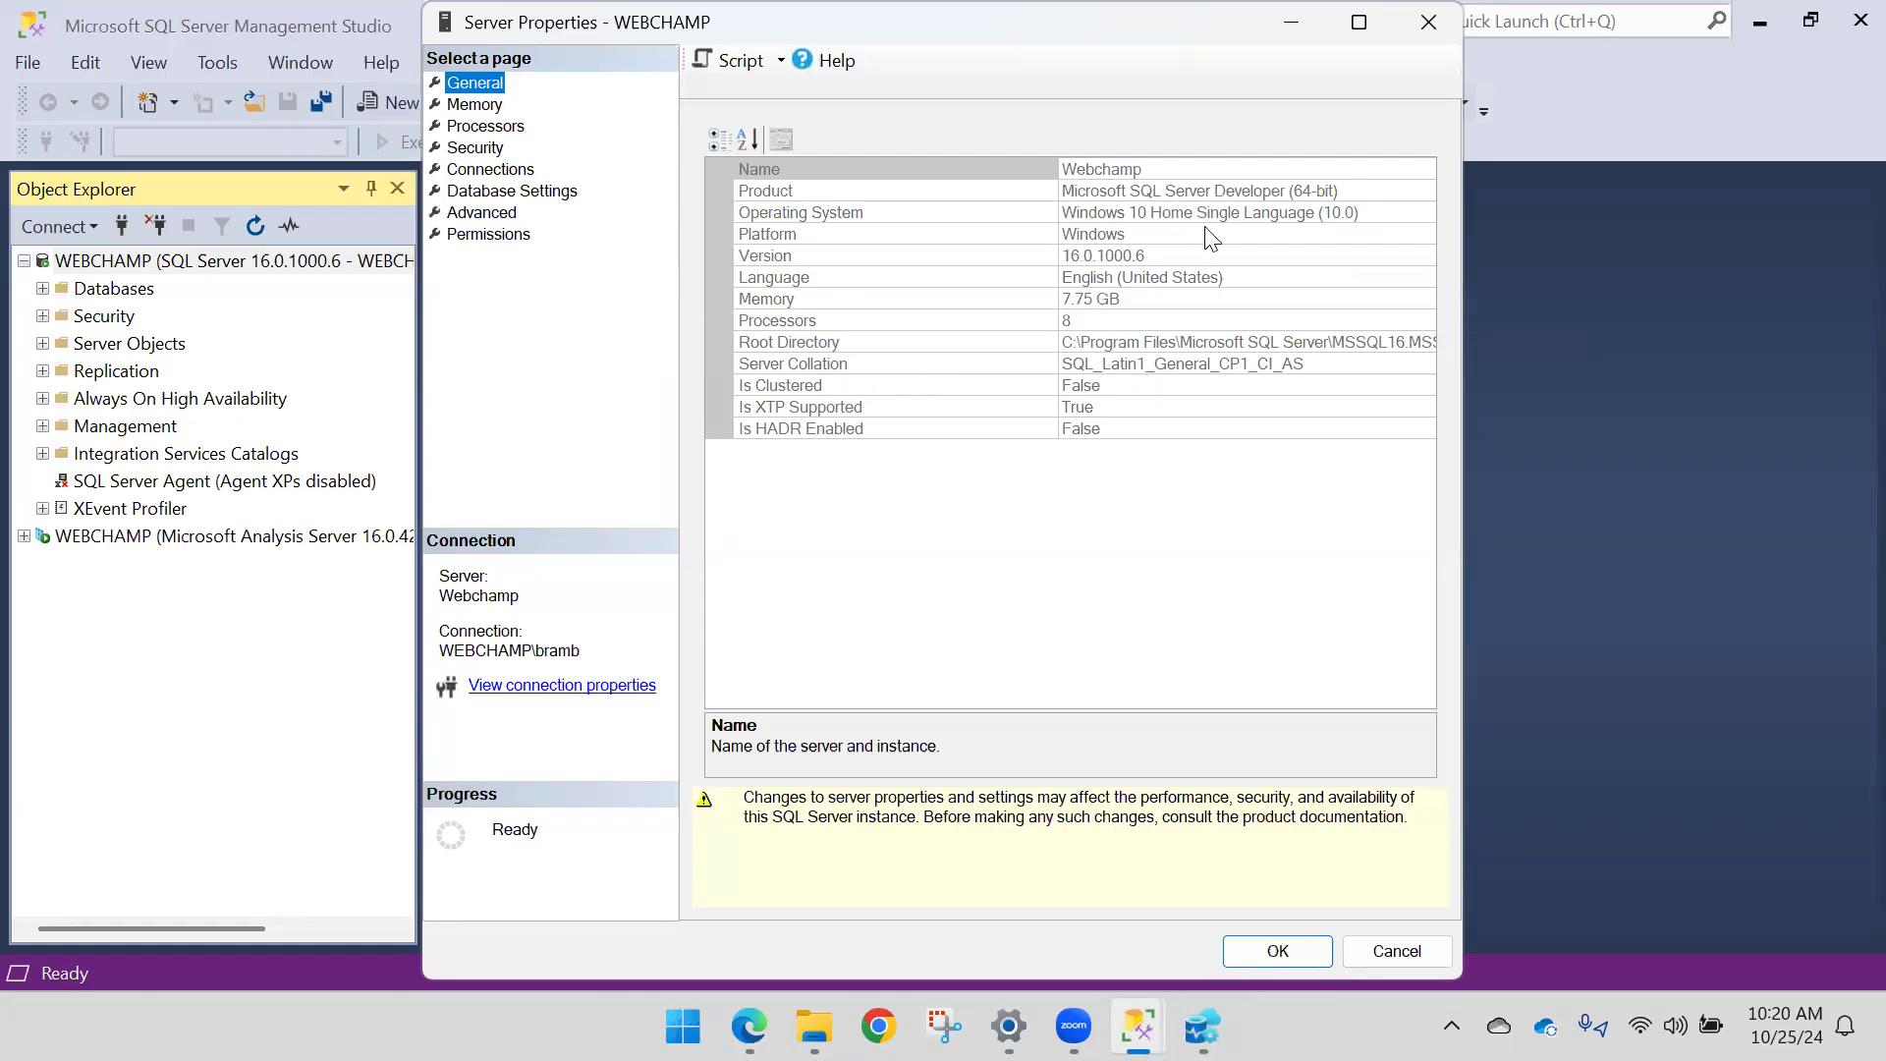
pyautogui.click(491, 105)
pyautogui.click(476, 147)
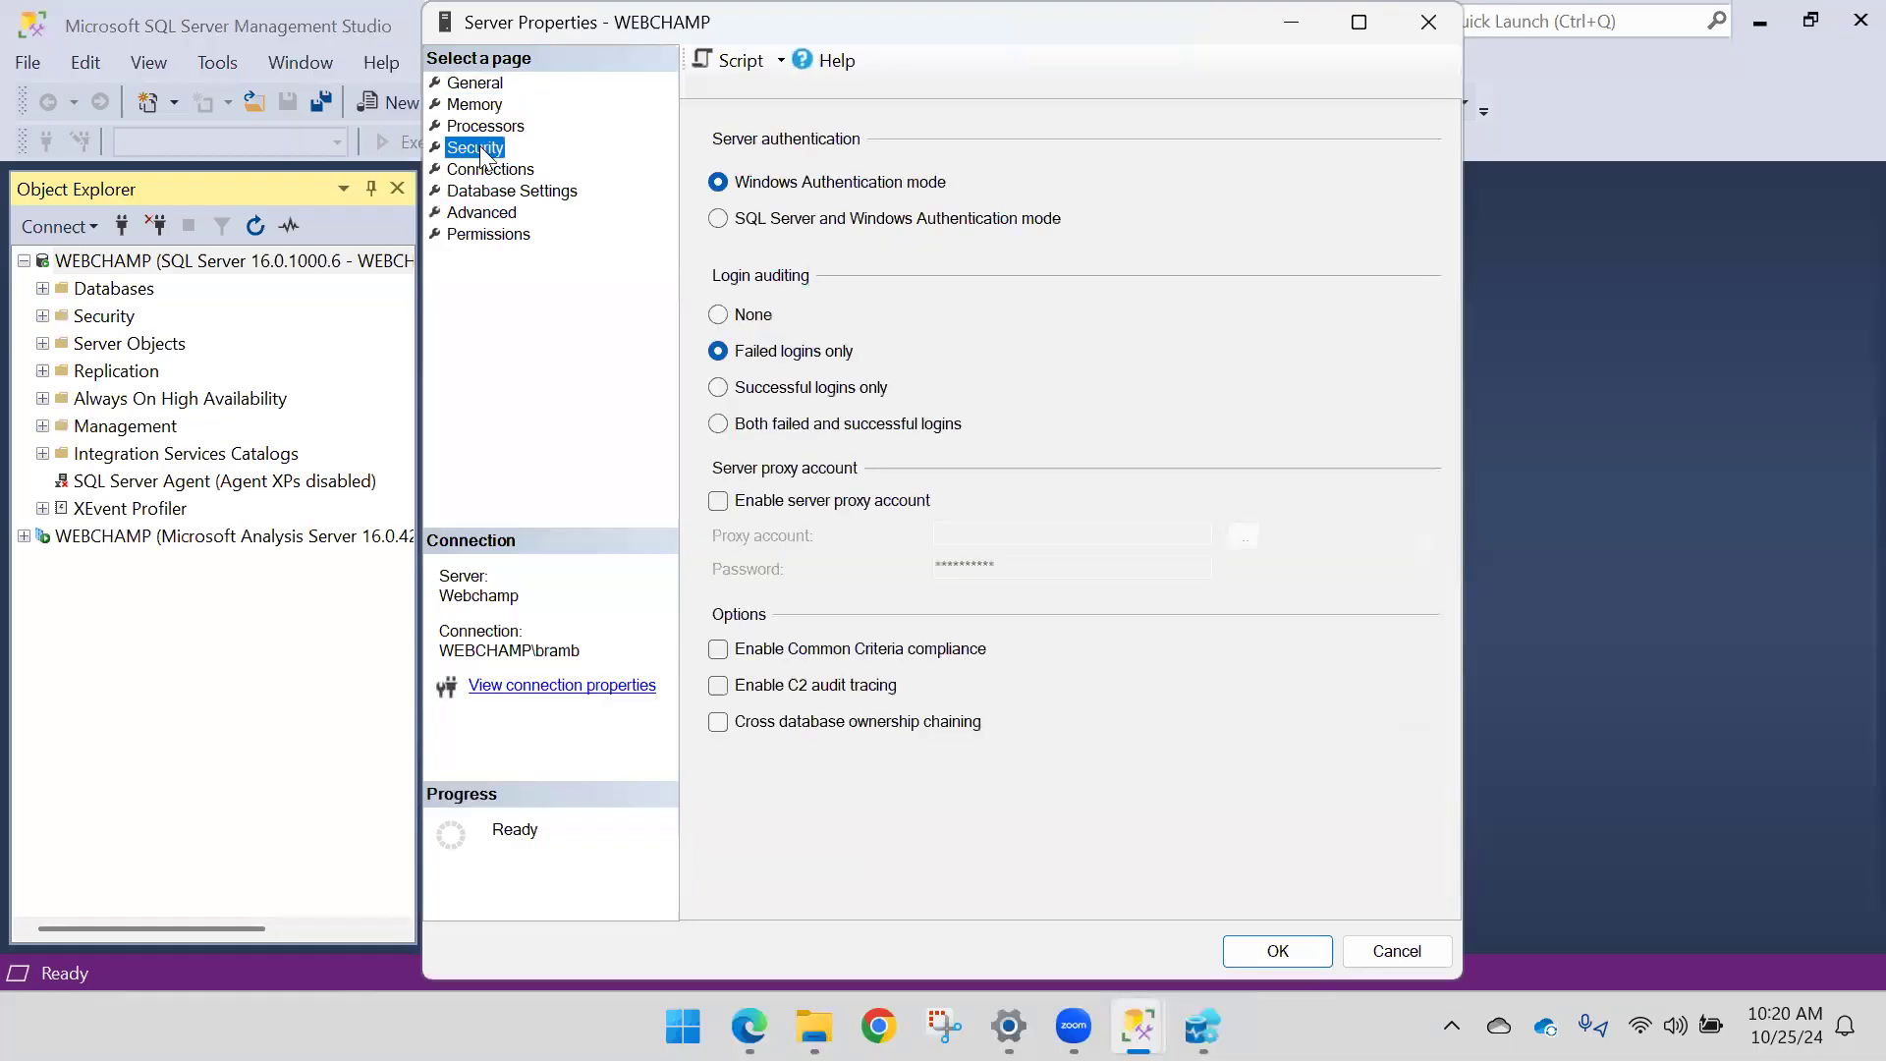
pyautogui.click(477, 127)
pyautogui.click(474, 149)
pyautogui.click(478, 126)
pyautogui.click(488, 172)
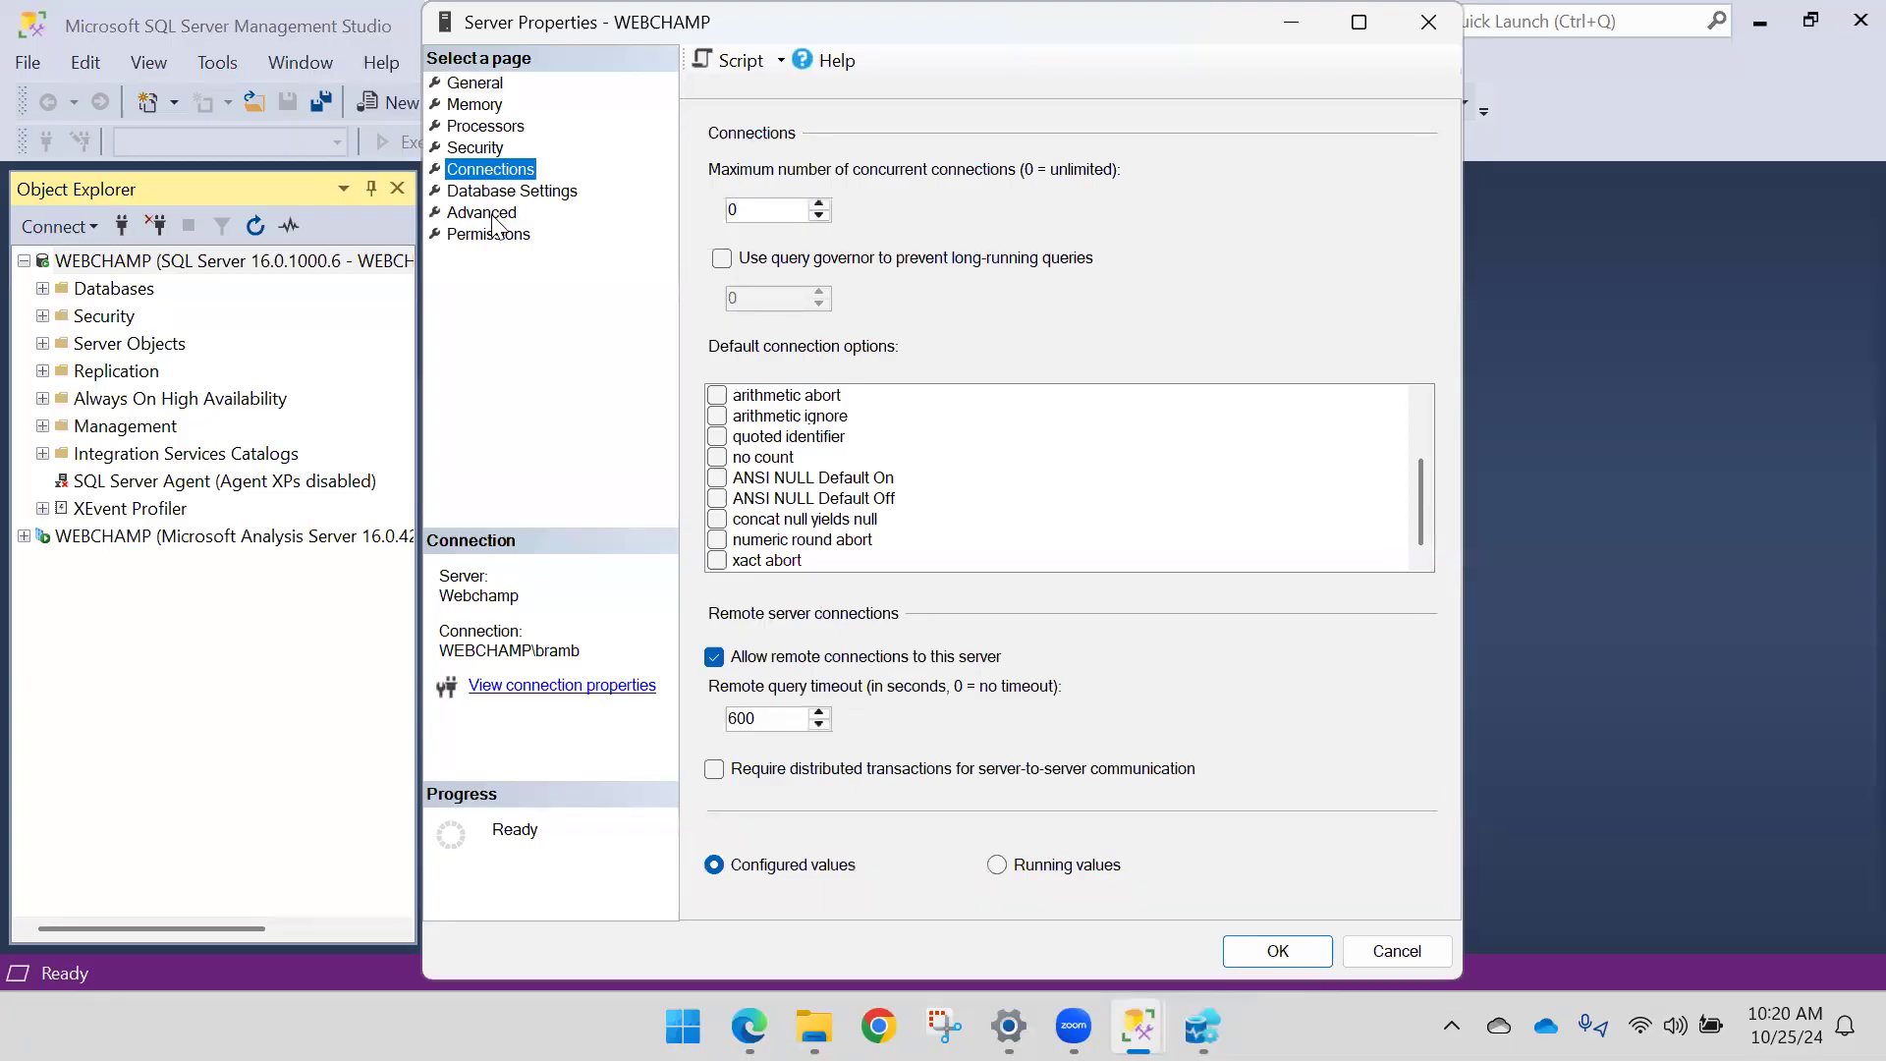
pyautogui.click(1379, 953)
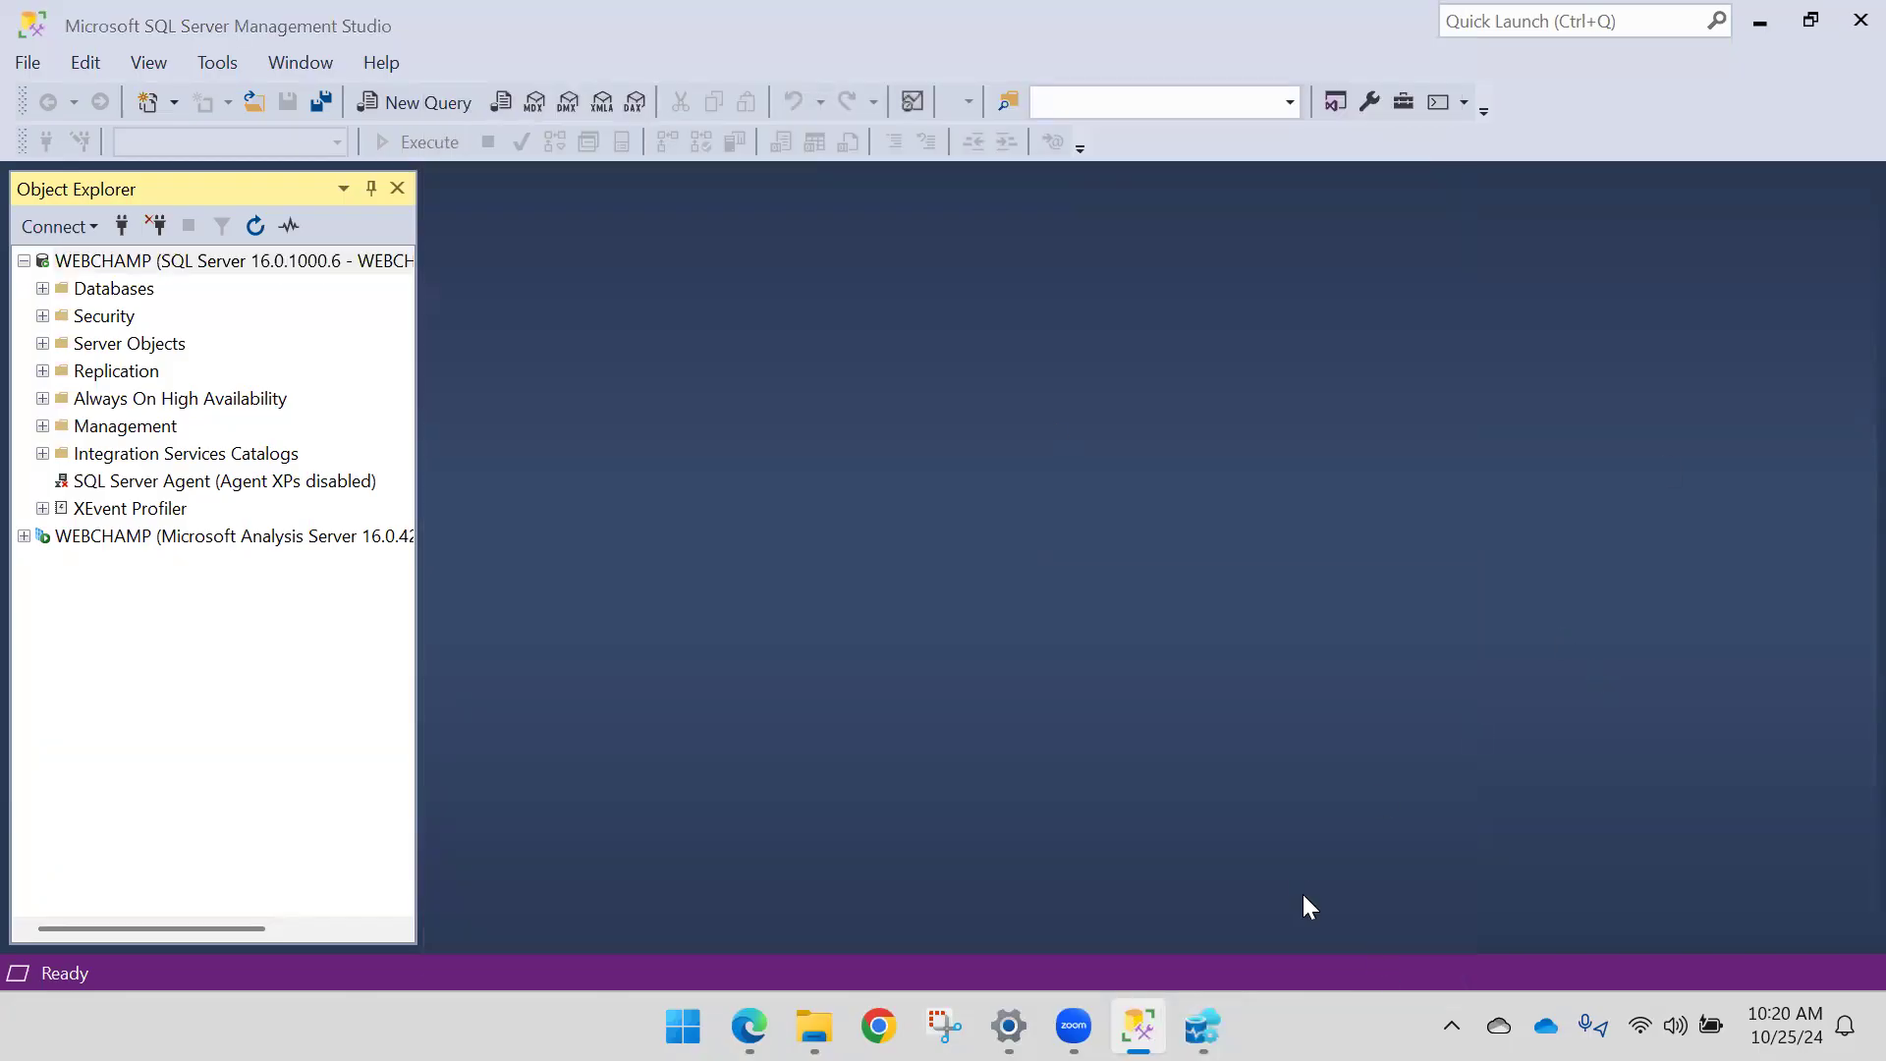
# Step: Switch to Azure Data Studio and set the new connection's server to Webchamp with Windows Authentication
pyautogui.click(1202, 1026)
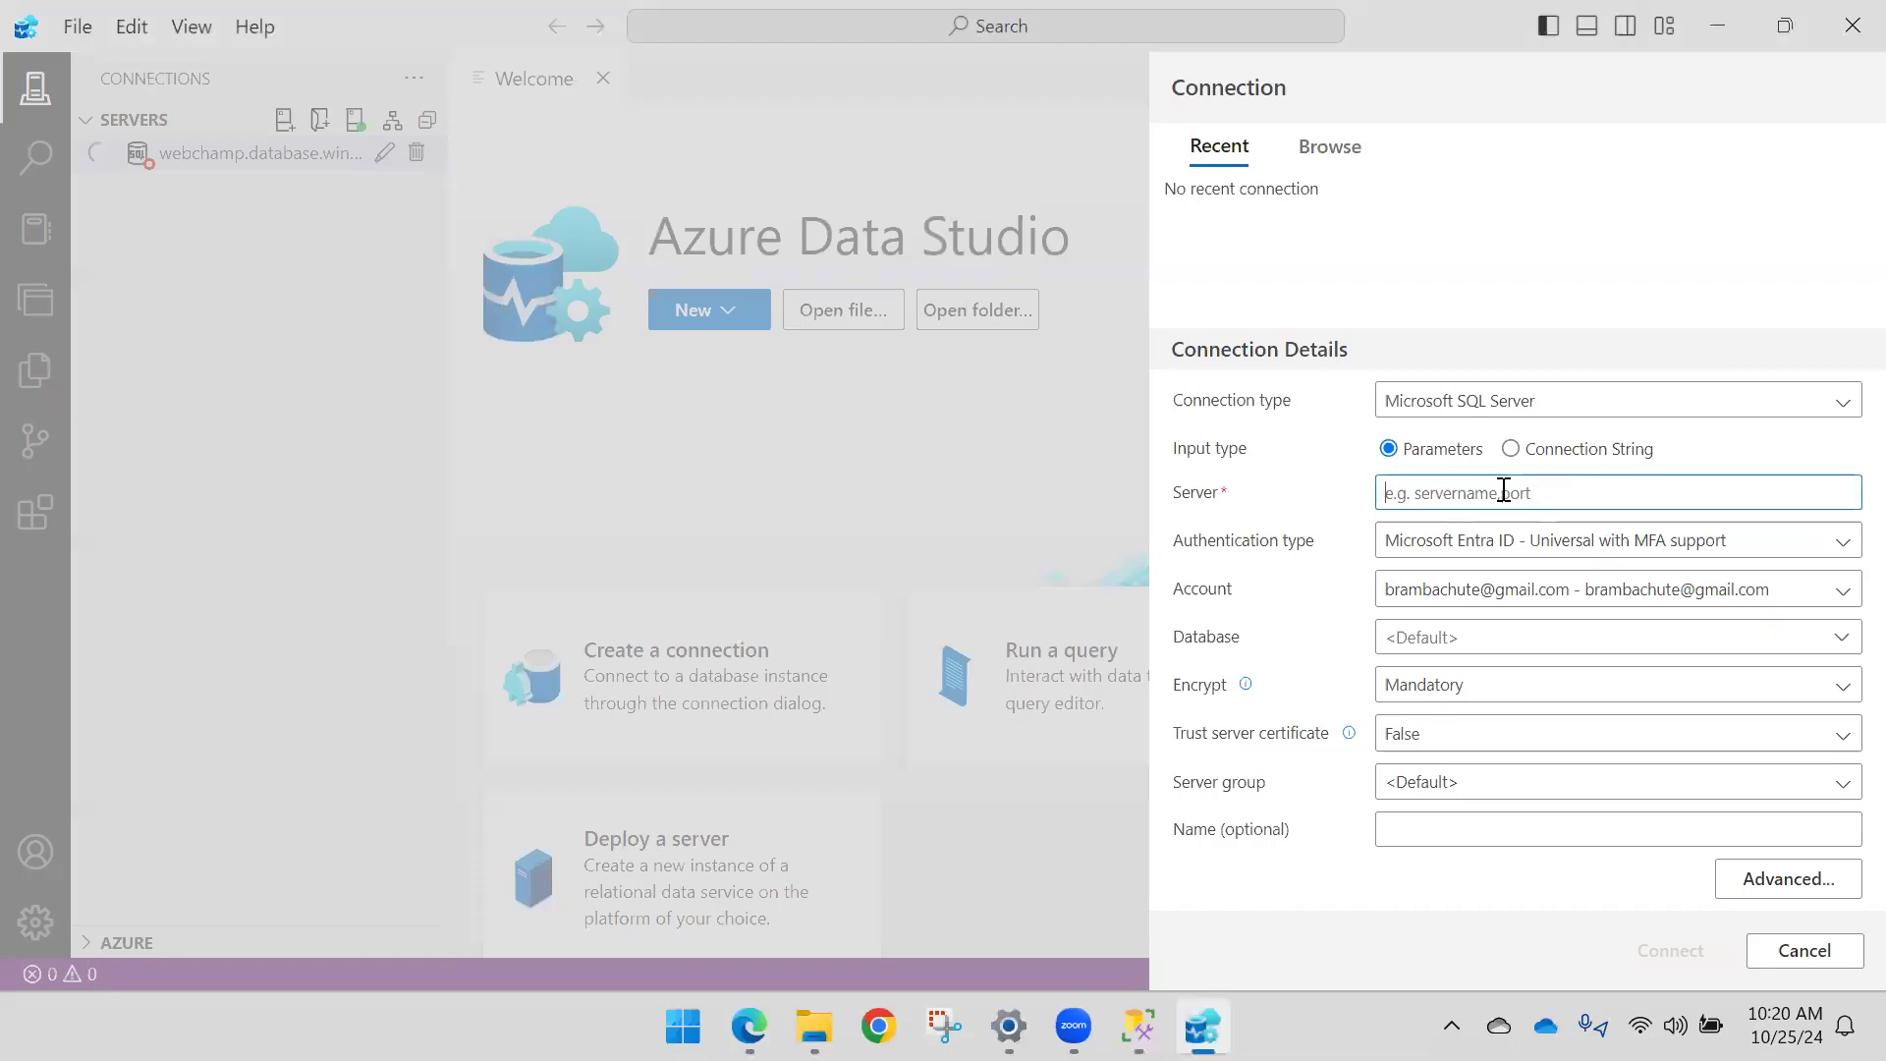
pyautogui.write('webchamp')
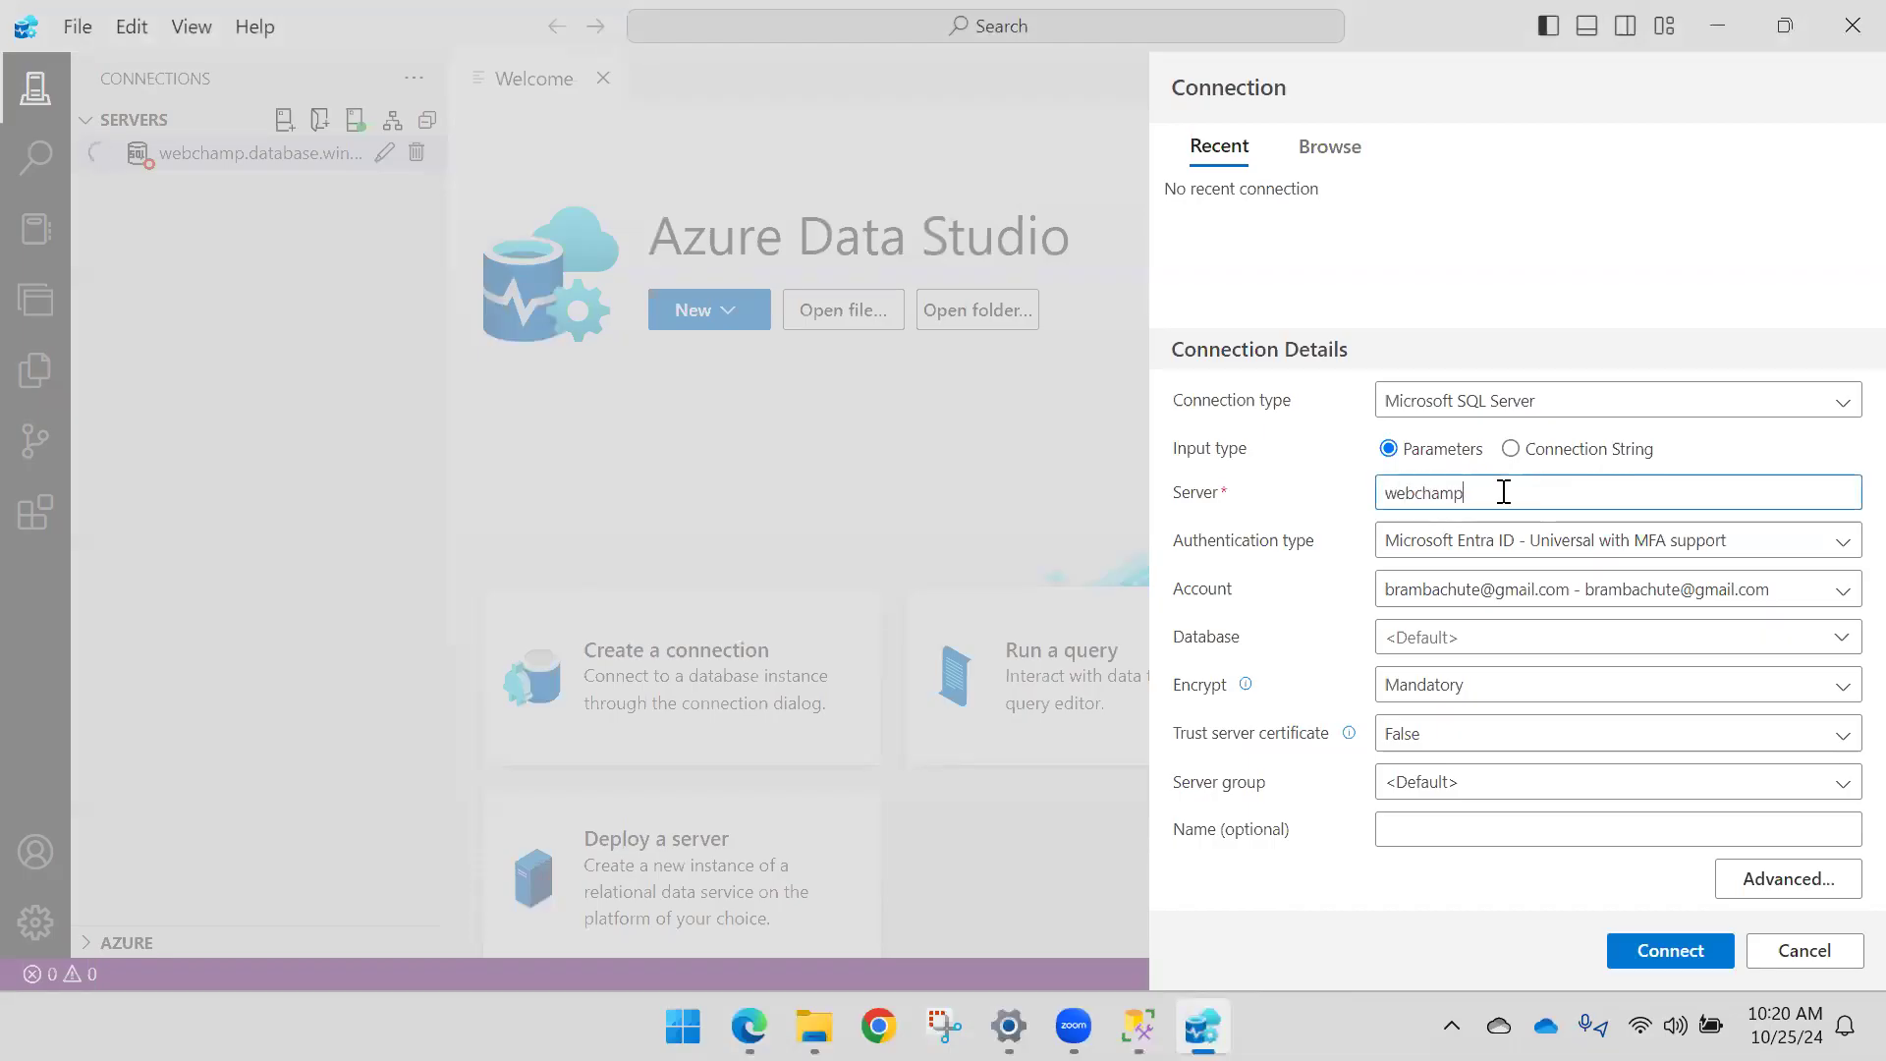
pyautogui.write('W')
pyautogui.click(1613, 543)
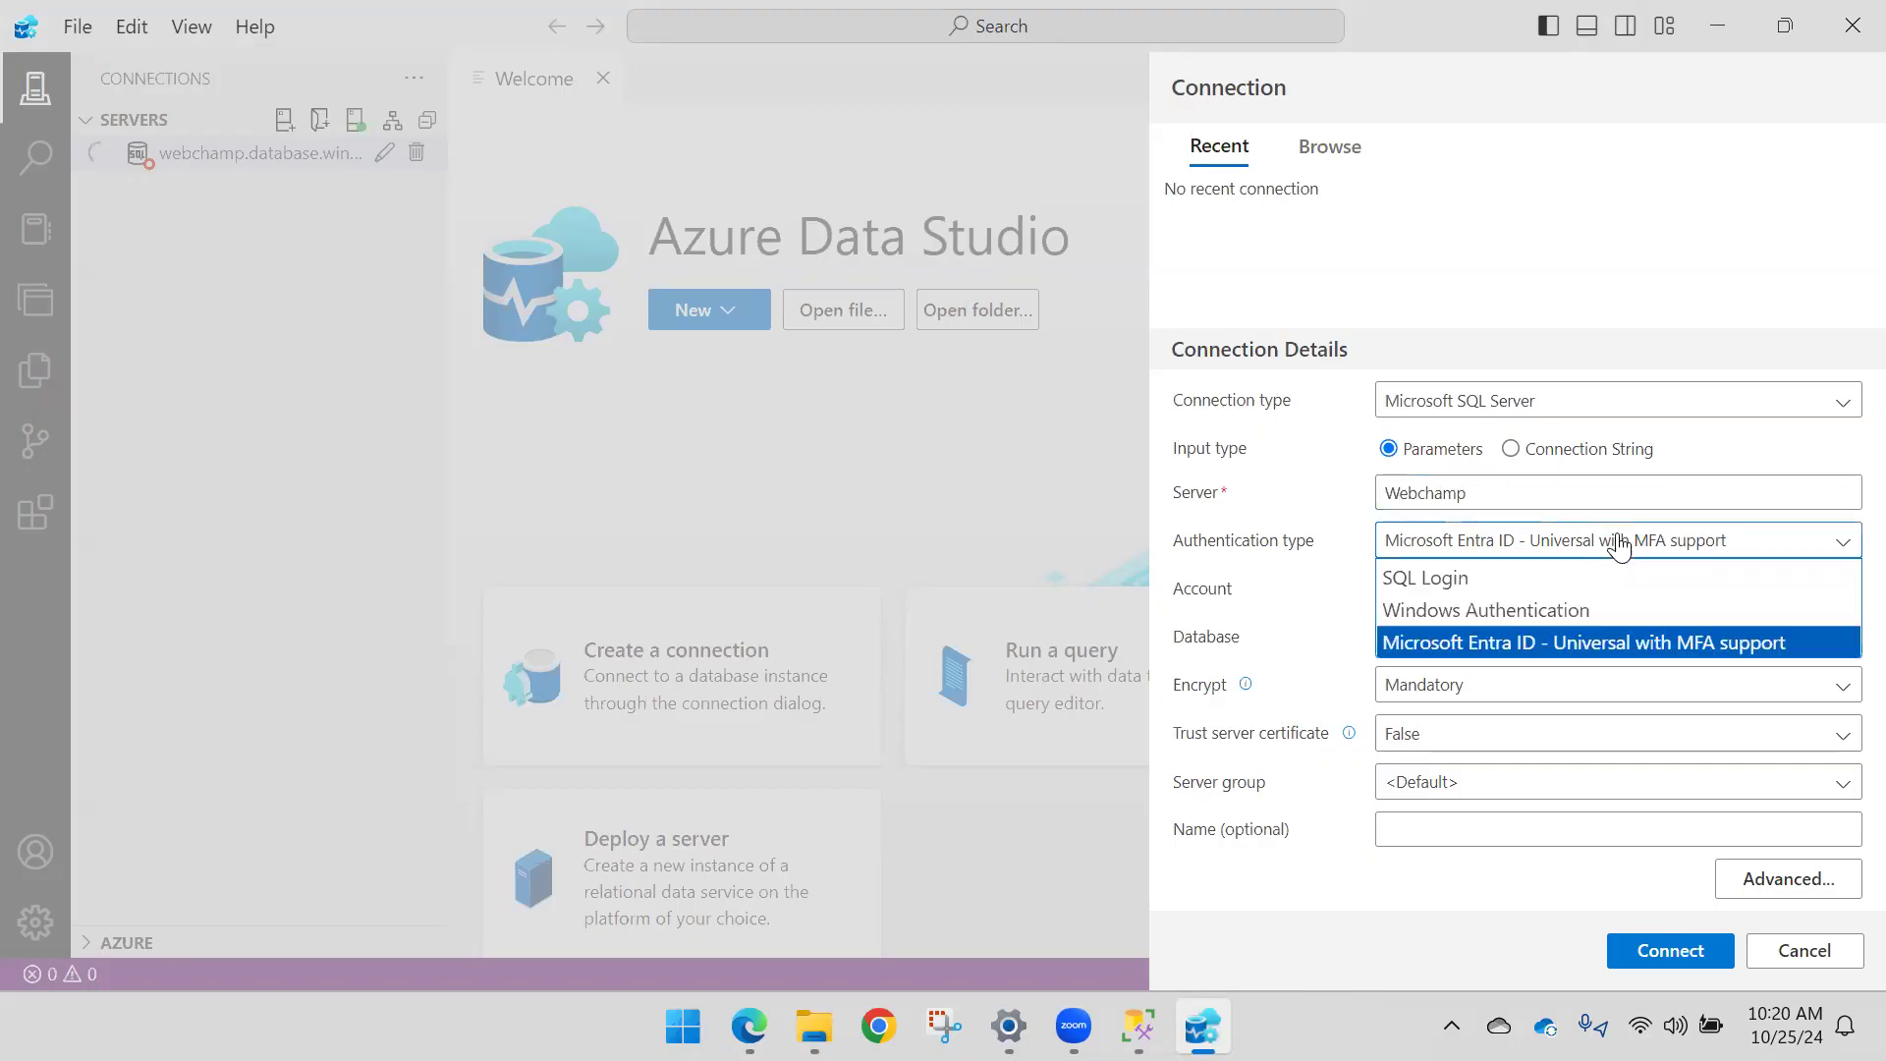
pyautogui.click(1506, 608)
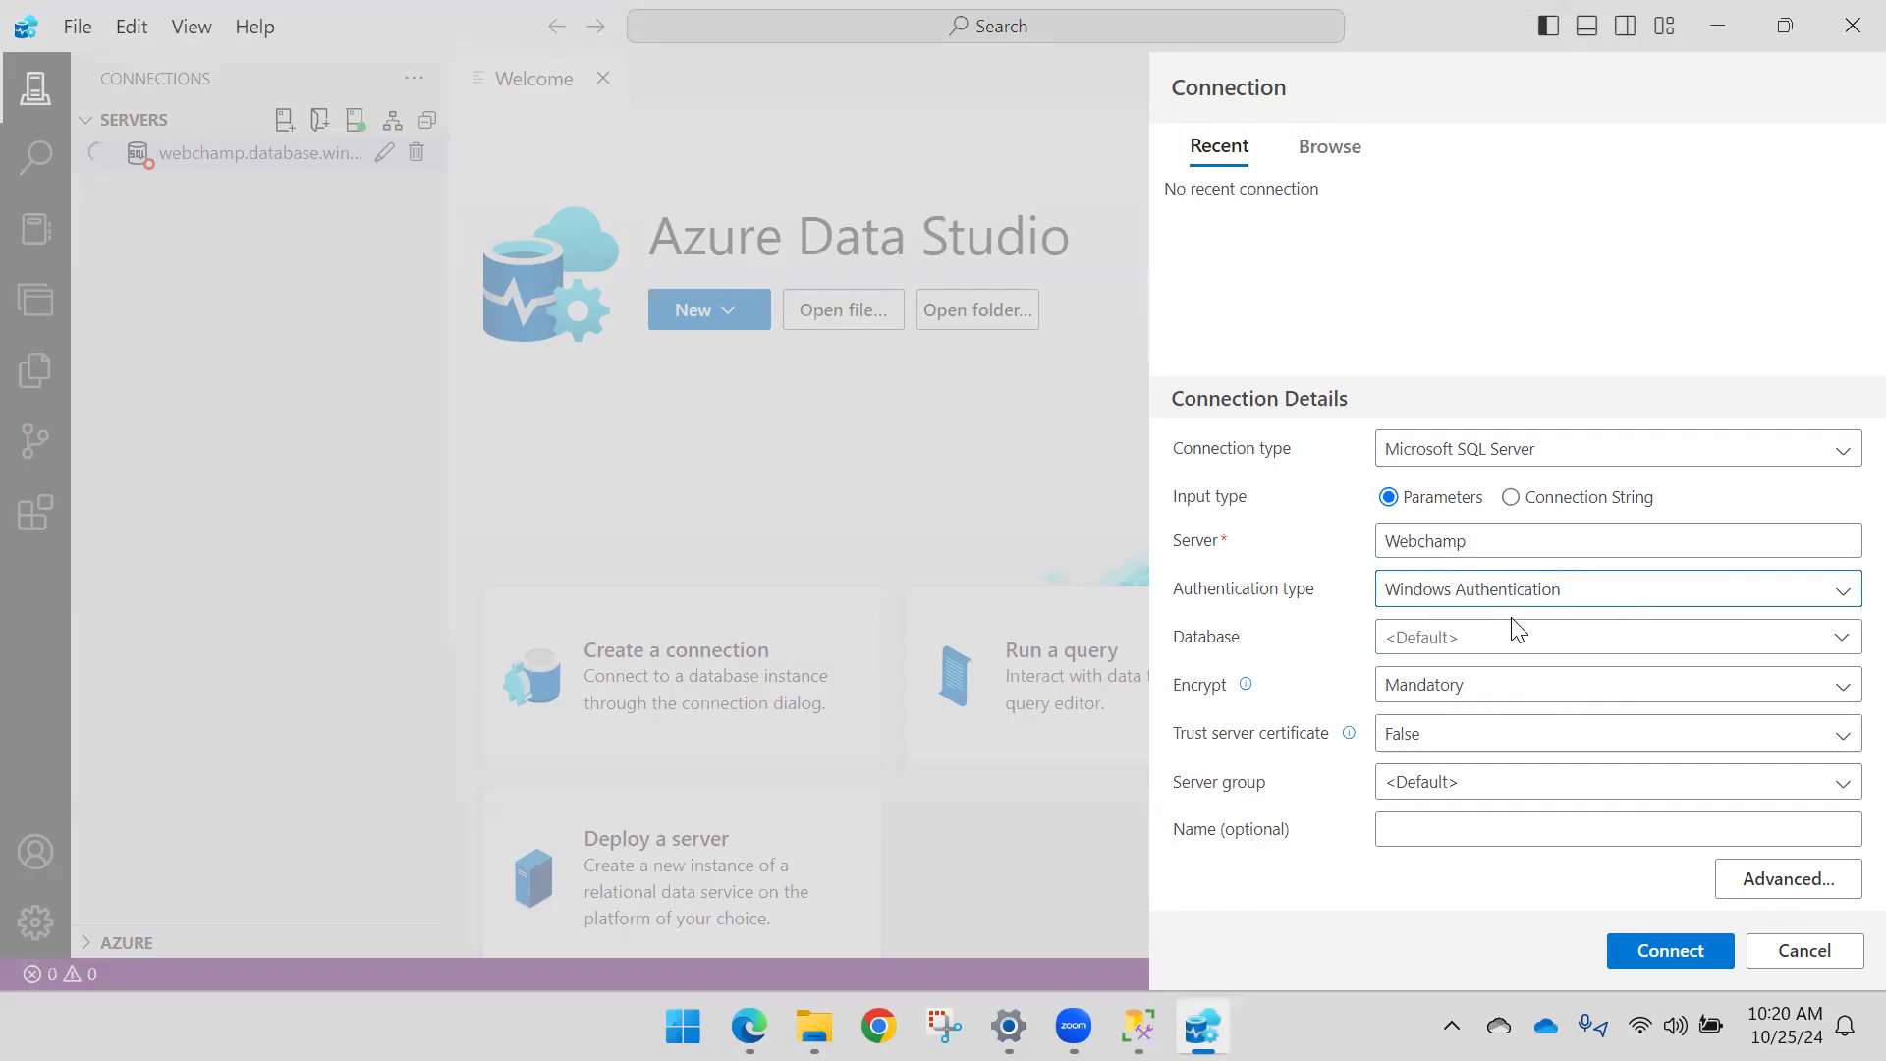
# Step: Keep encryption Mandatory, set Trust server certificate to True and connect to the Webchamp server
pyautogui.click(1466, 700)
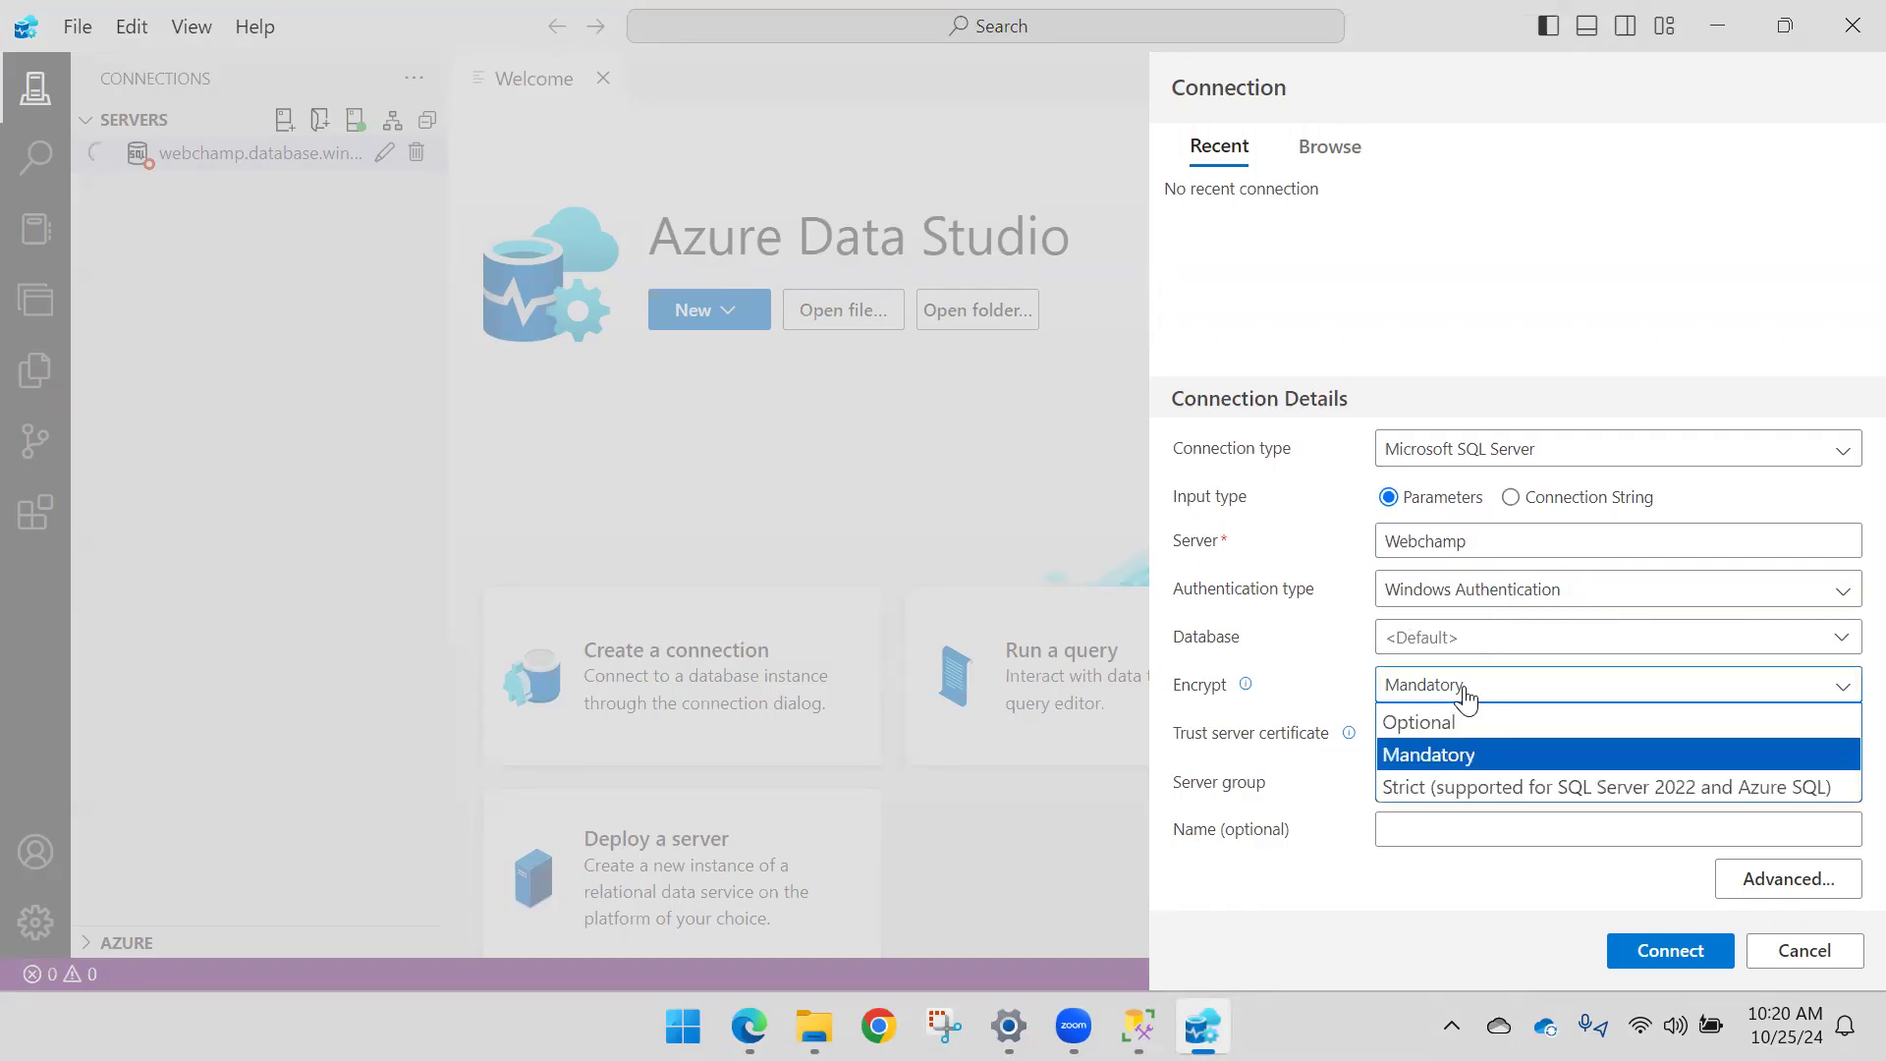
pyautogui.click(1465, 697)
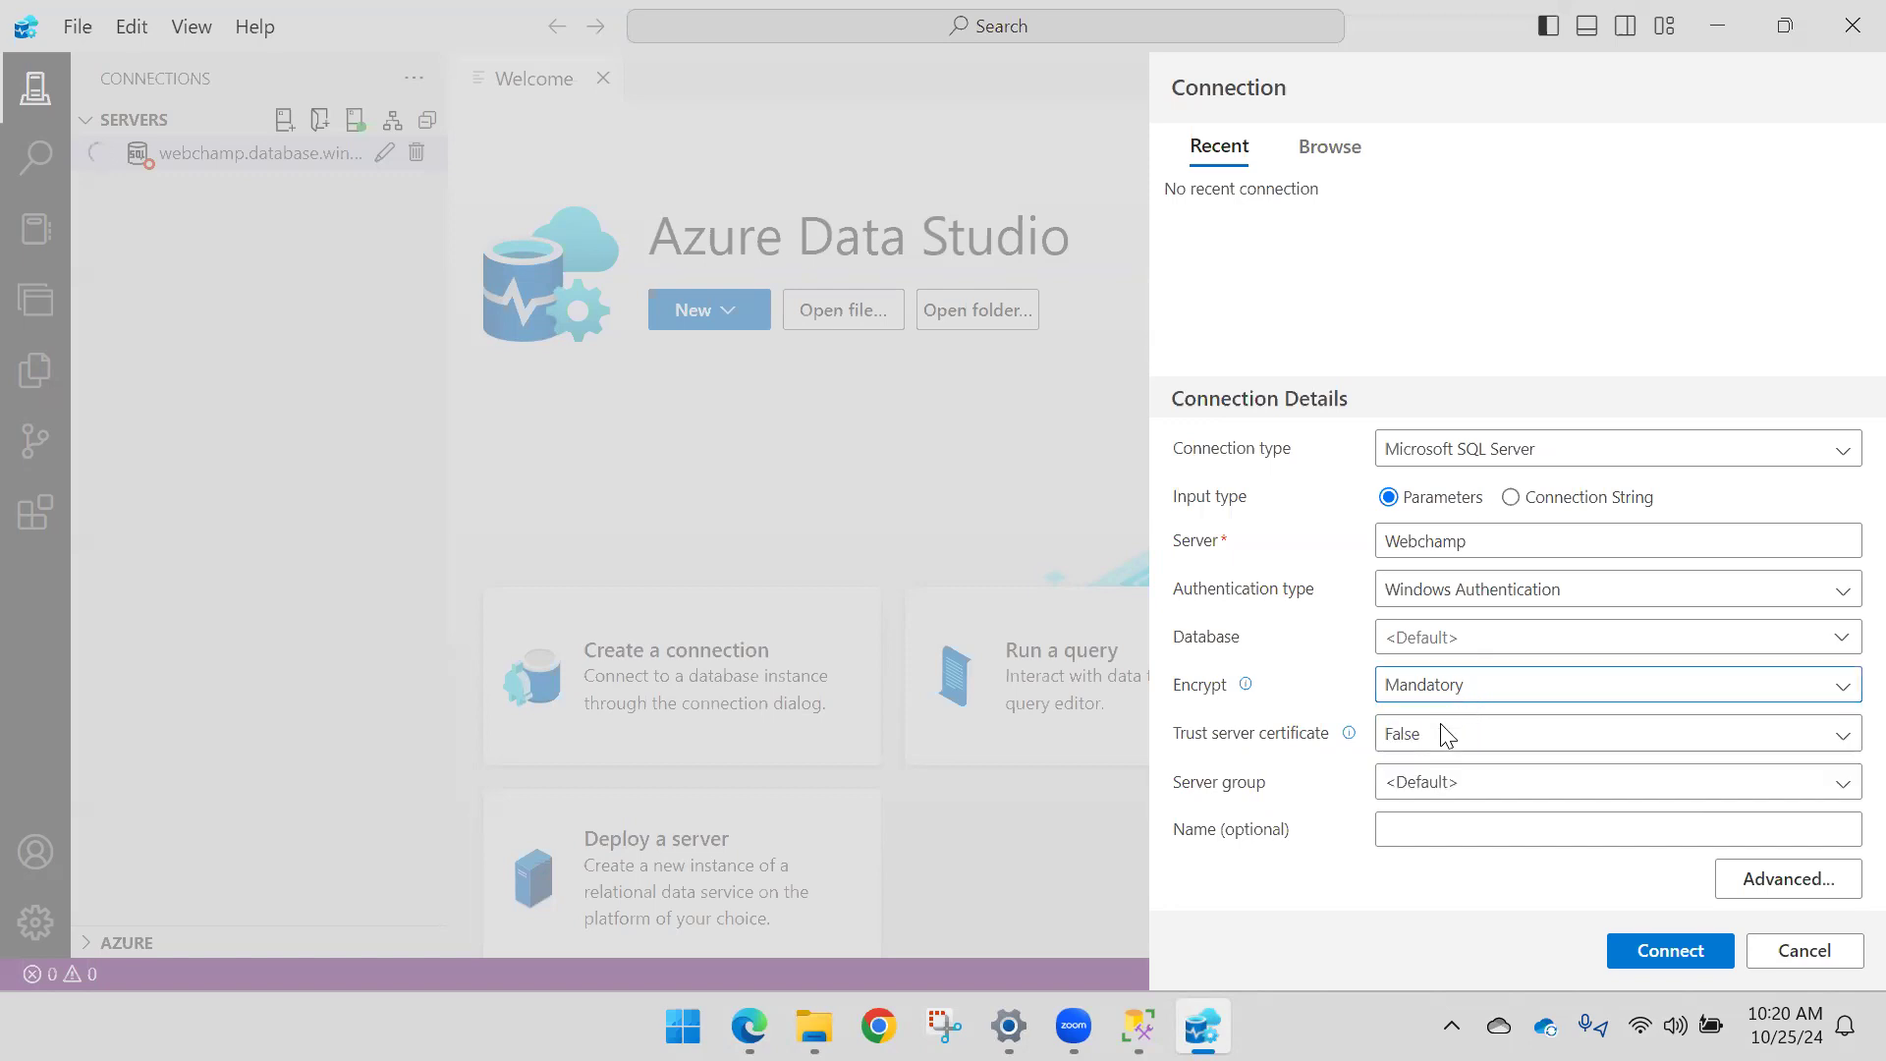
pyautogui.click(1450, 752)
pyautogui.click(1434, 772)
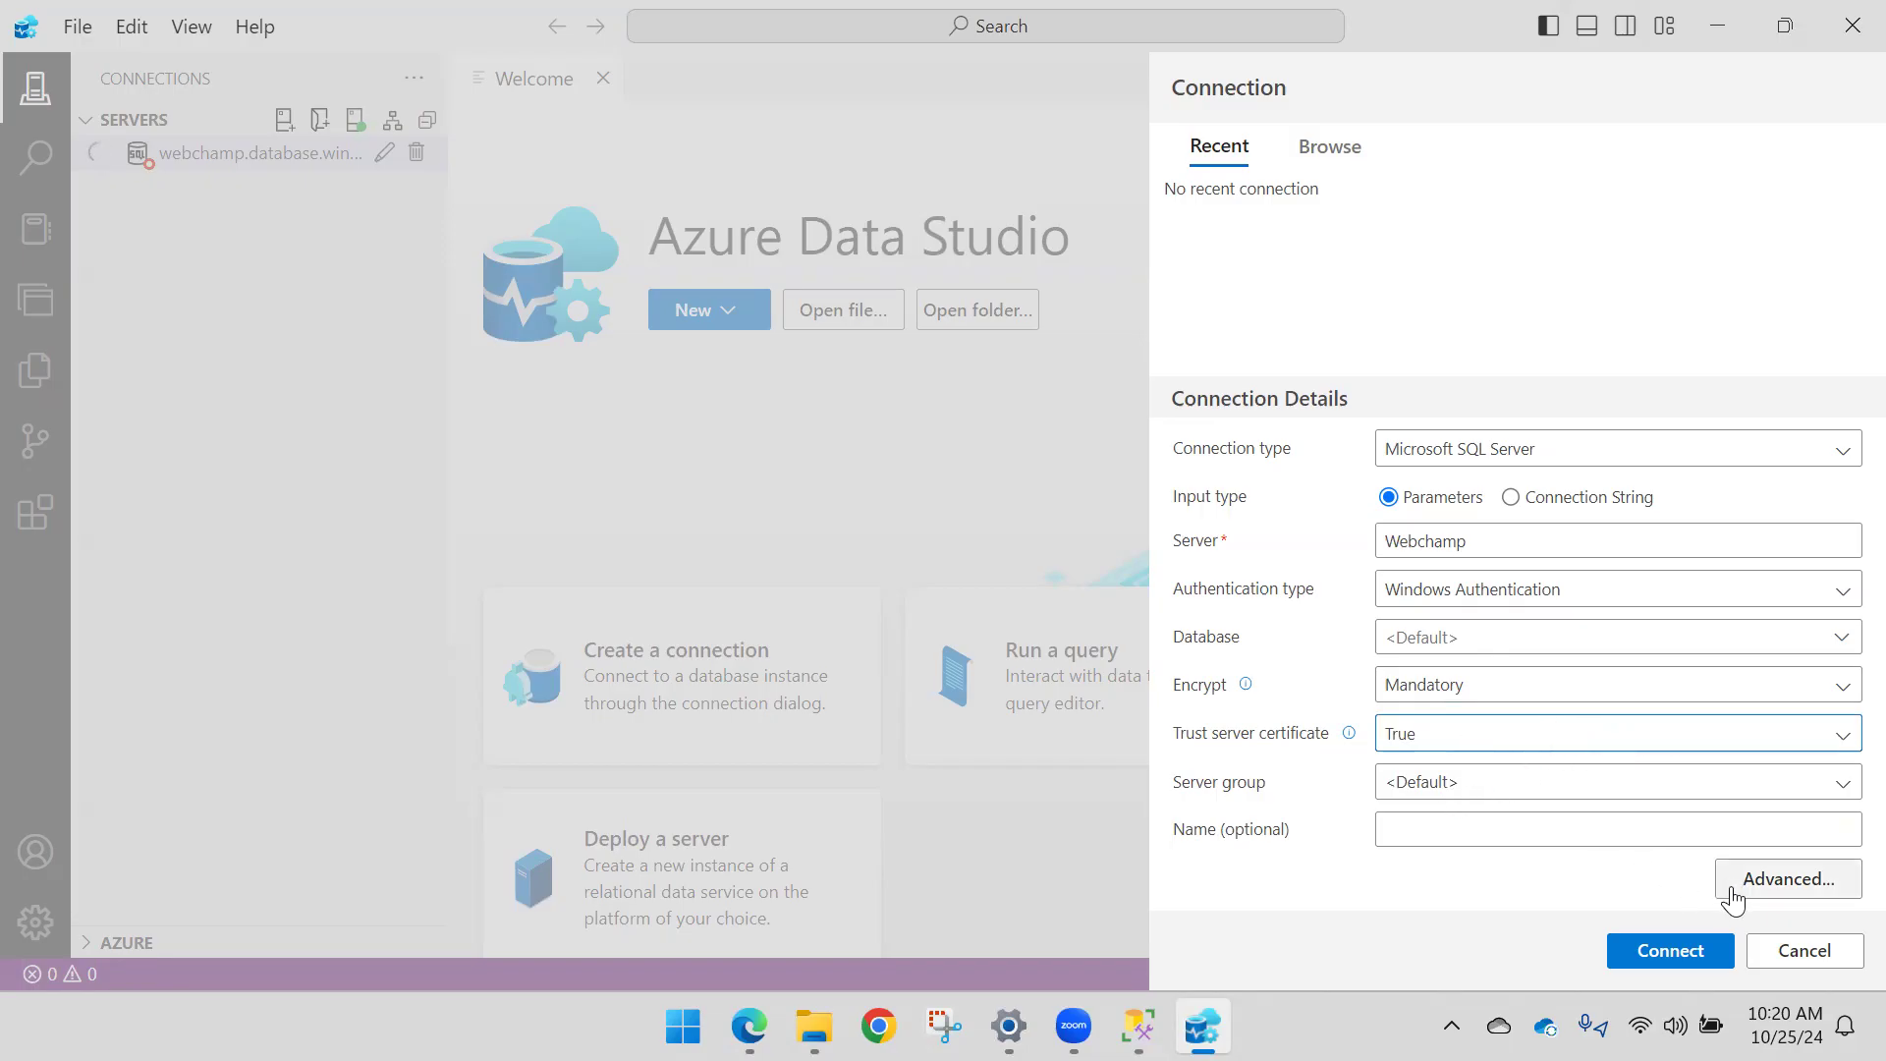
pyautogui.click(1651, 960)
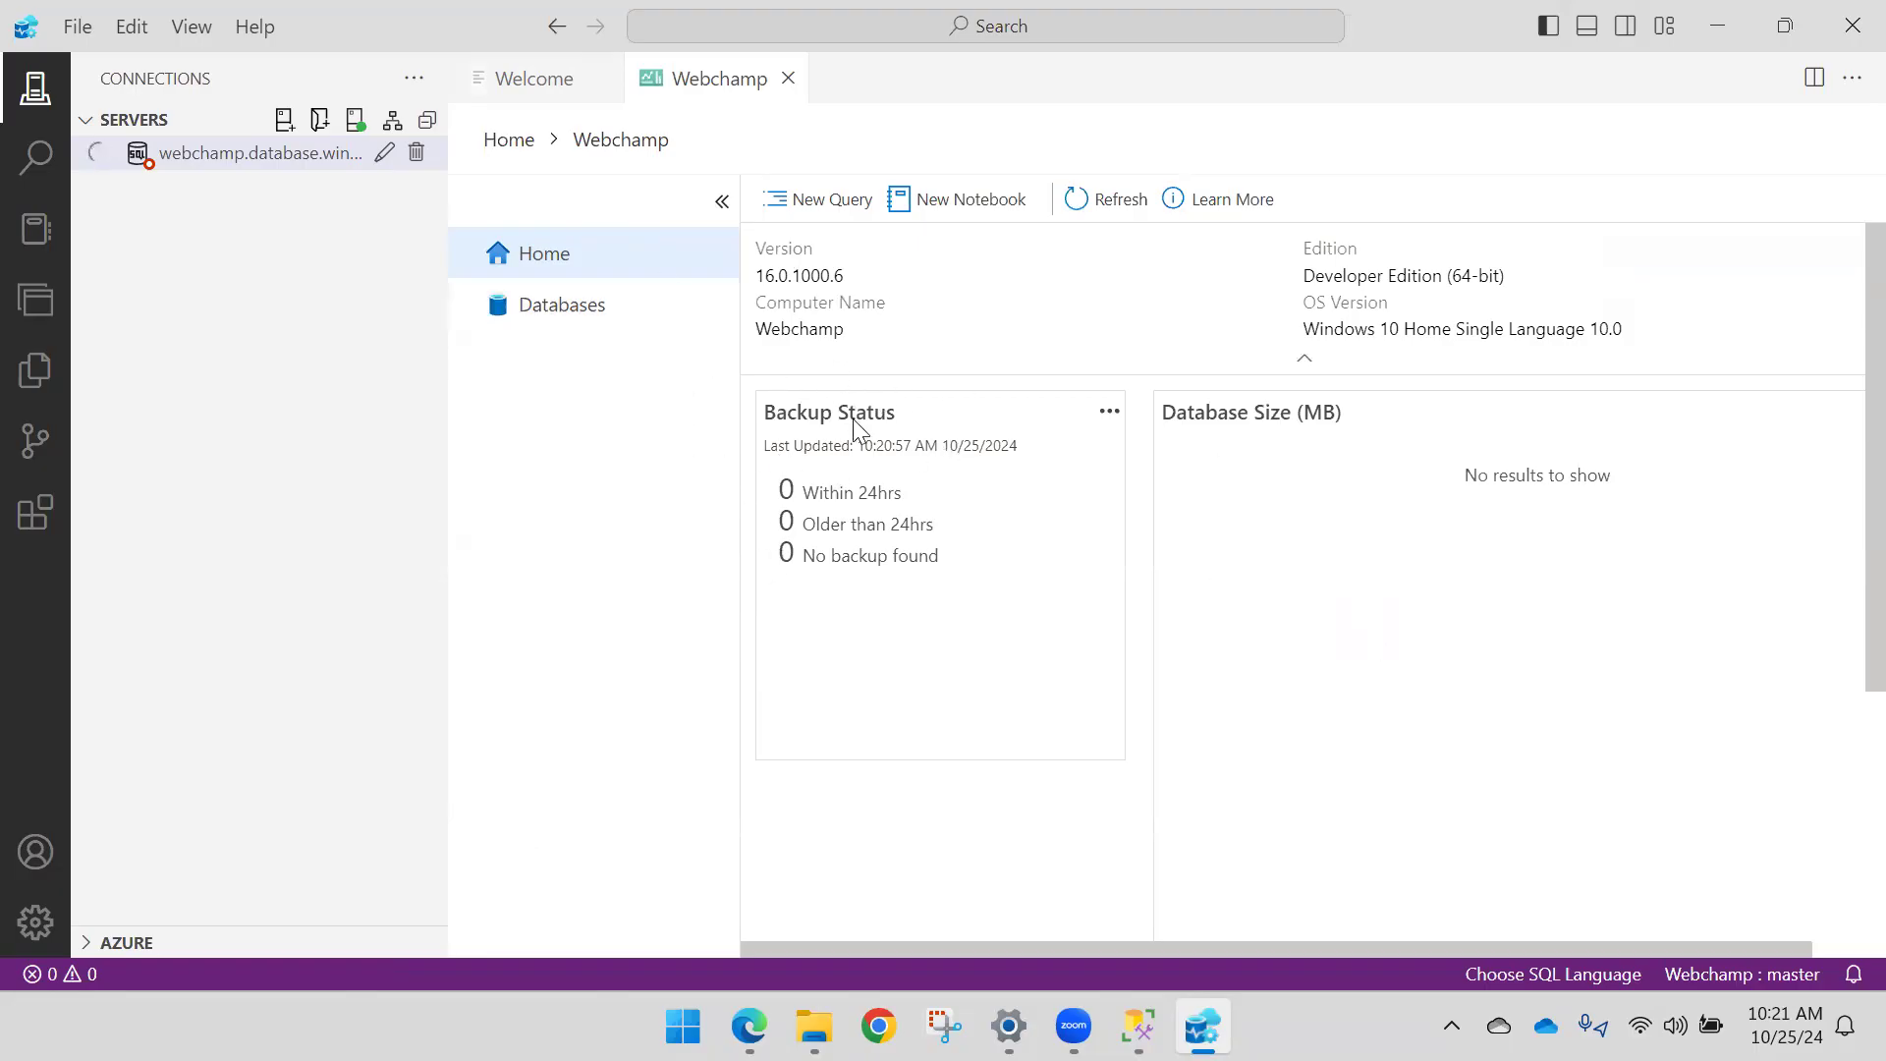
# Step: Compare the Webchamp server's database list with the system databases under WEBCHAMP in SQL Server Management Studio
pyautogui.click(575, 306)
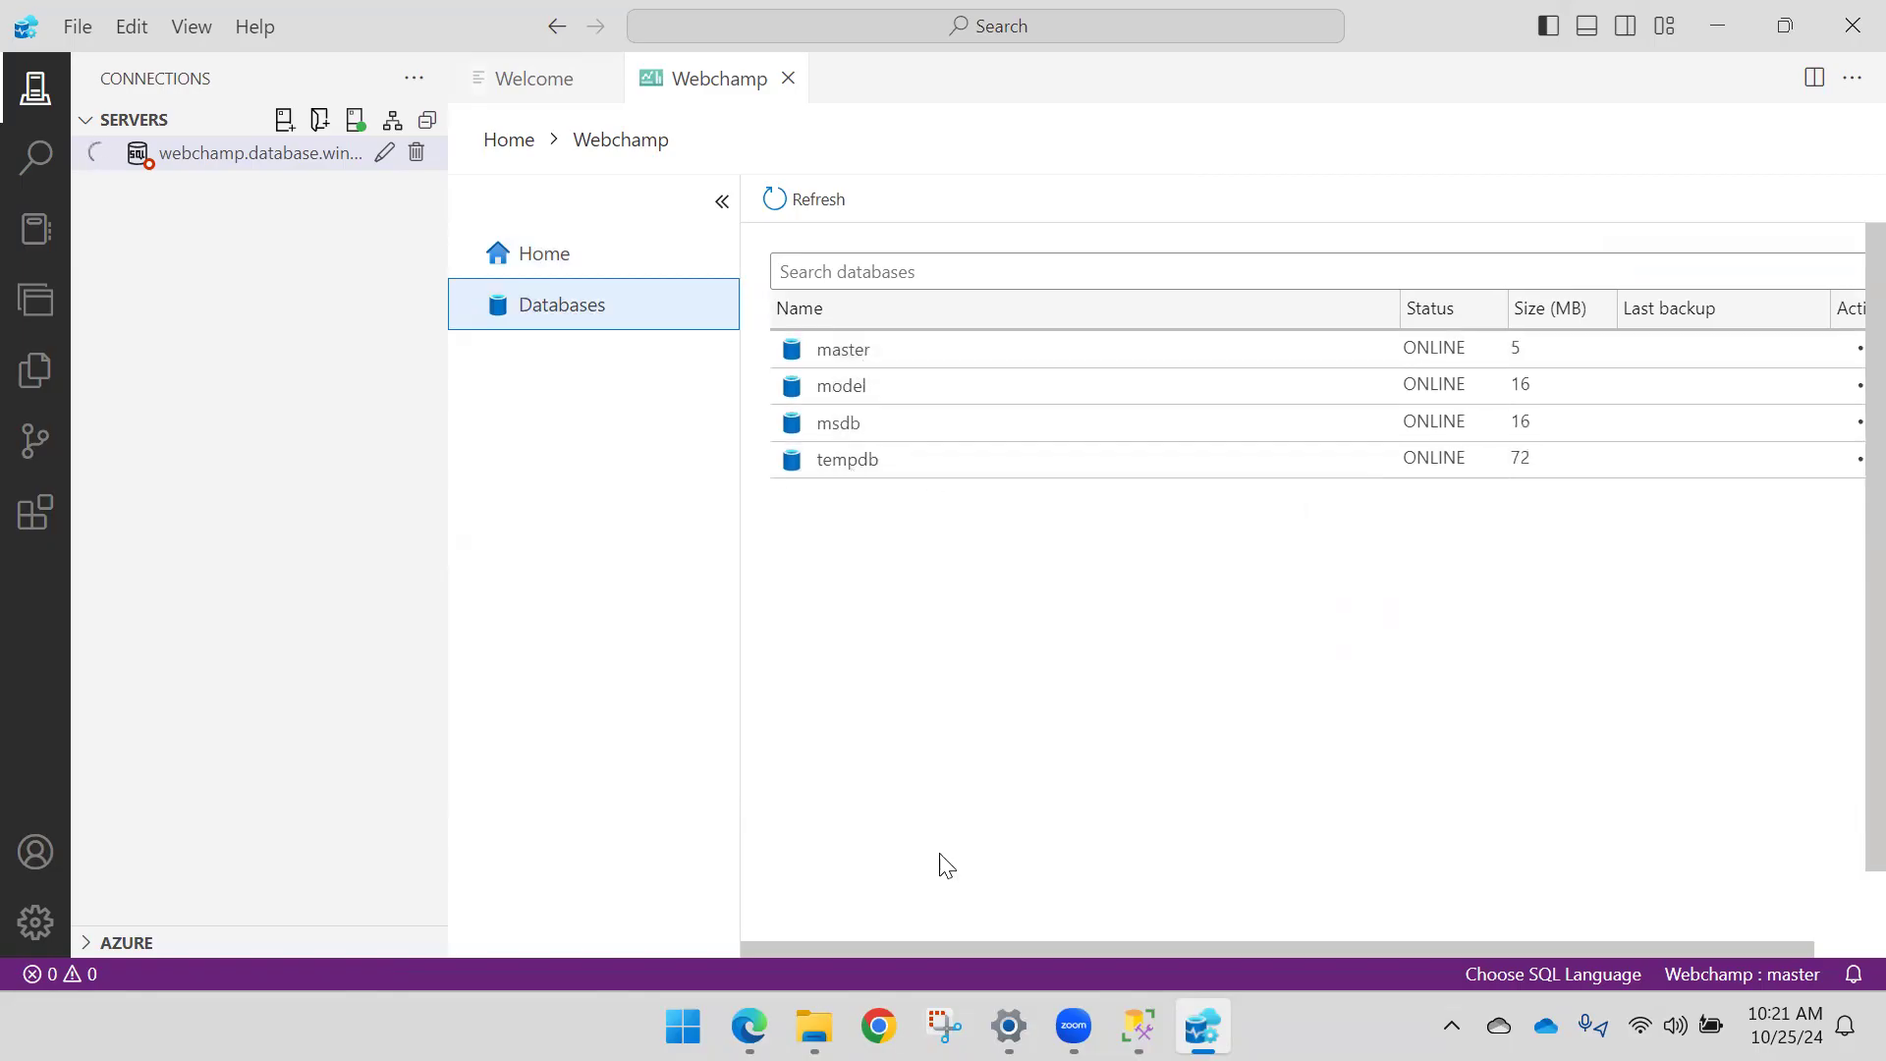
pyautogui.click(1146, 1018)
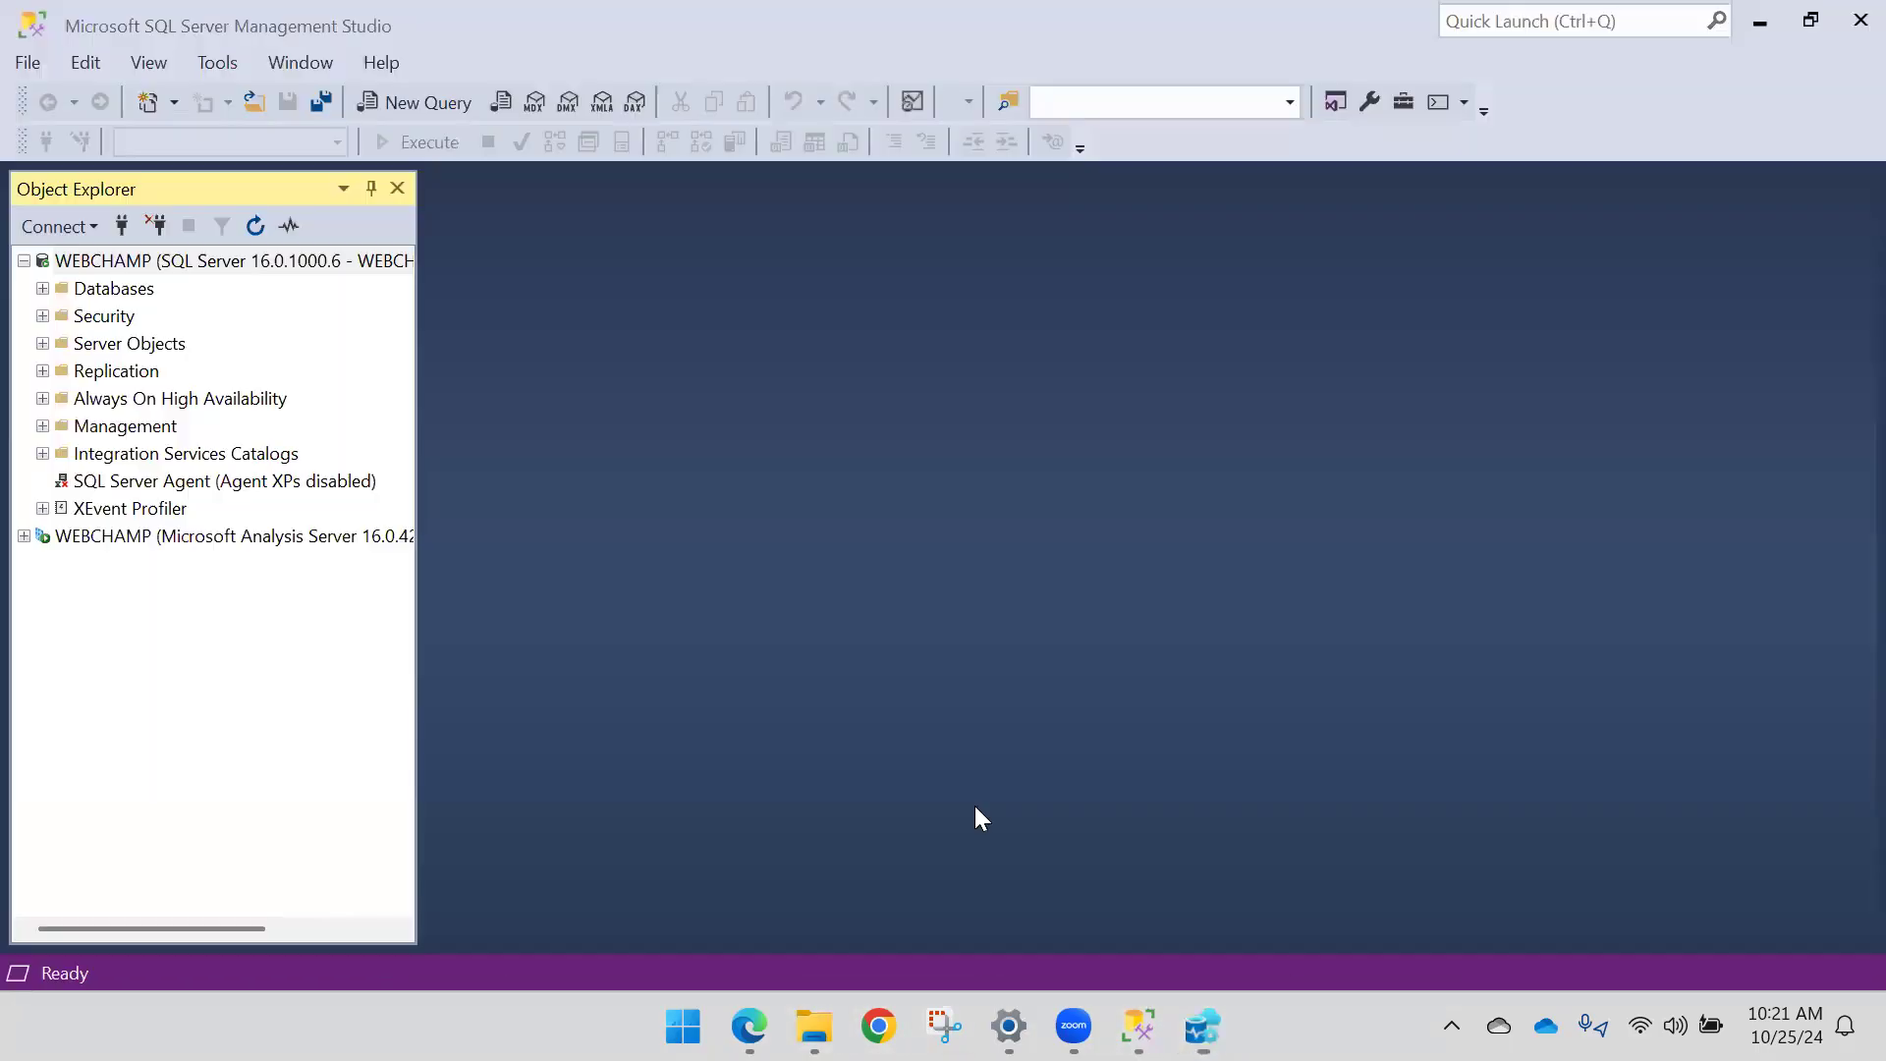
pyautogui.click(43, 287)
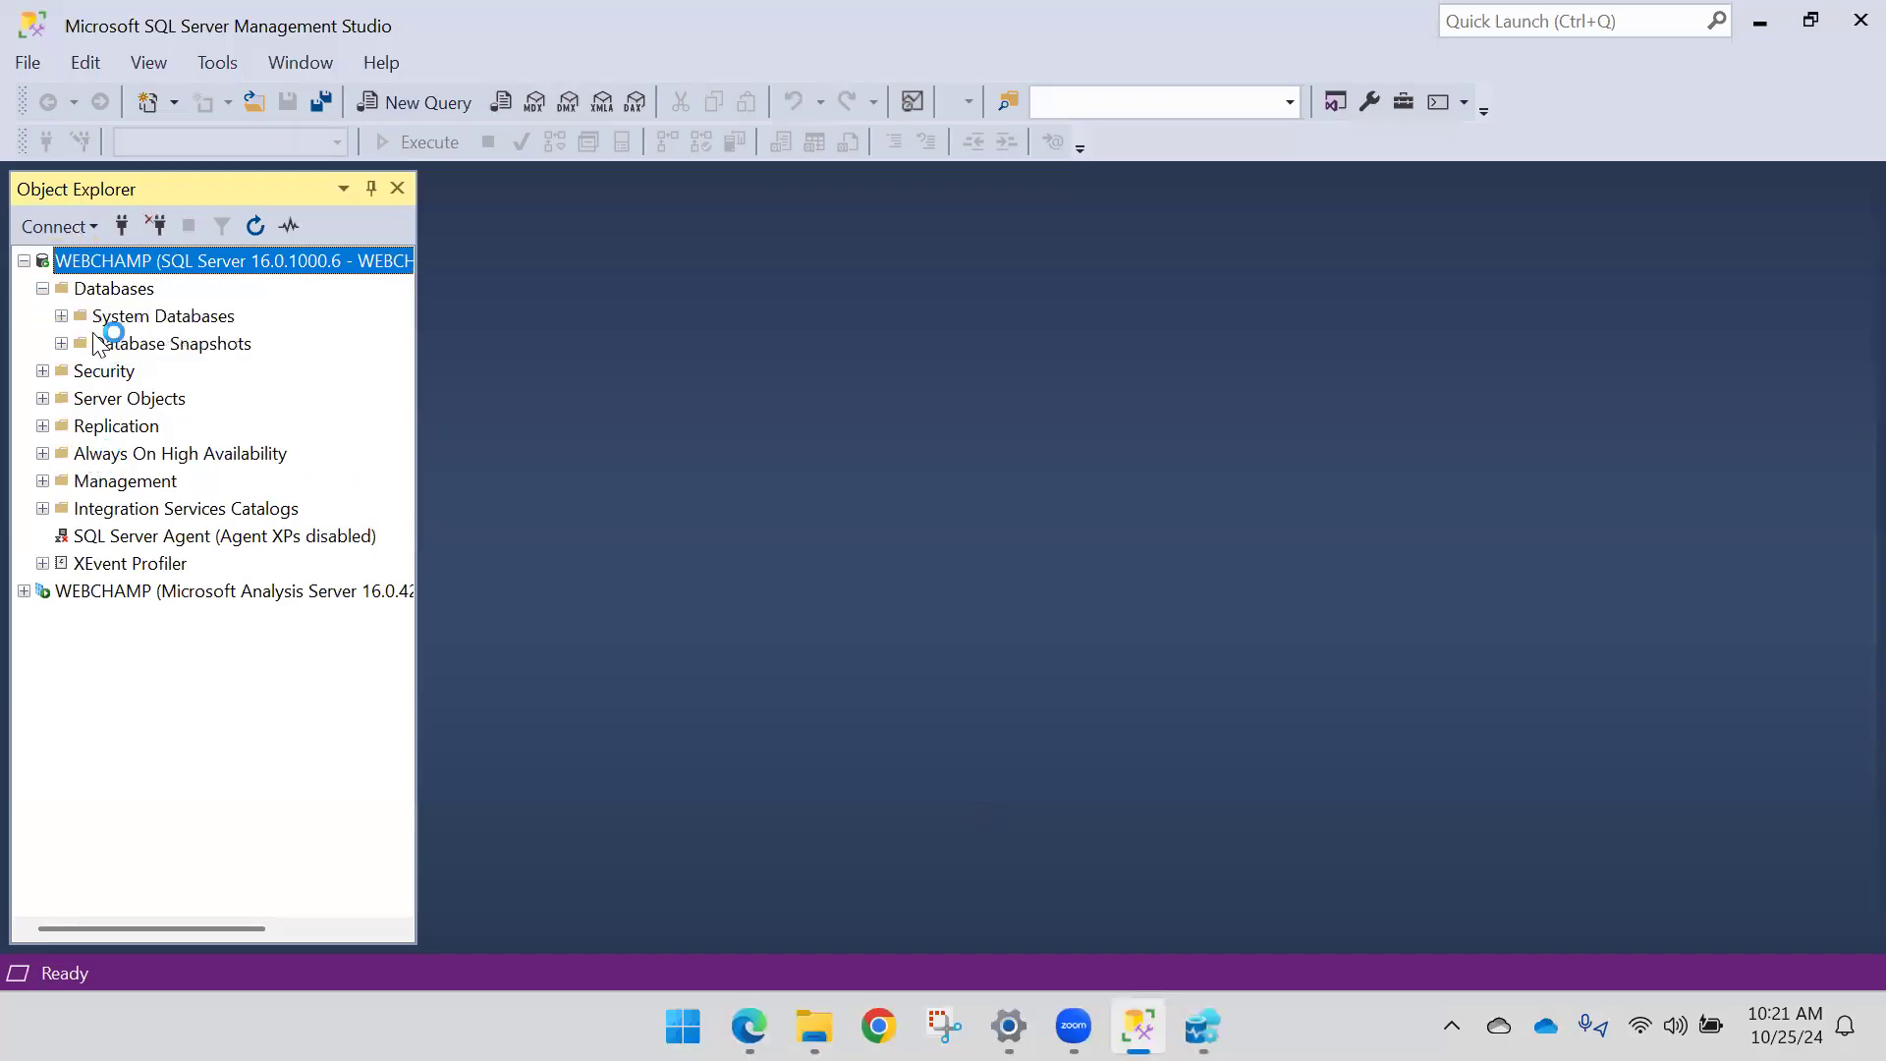
pyautogui.click(60, 316)
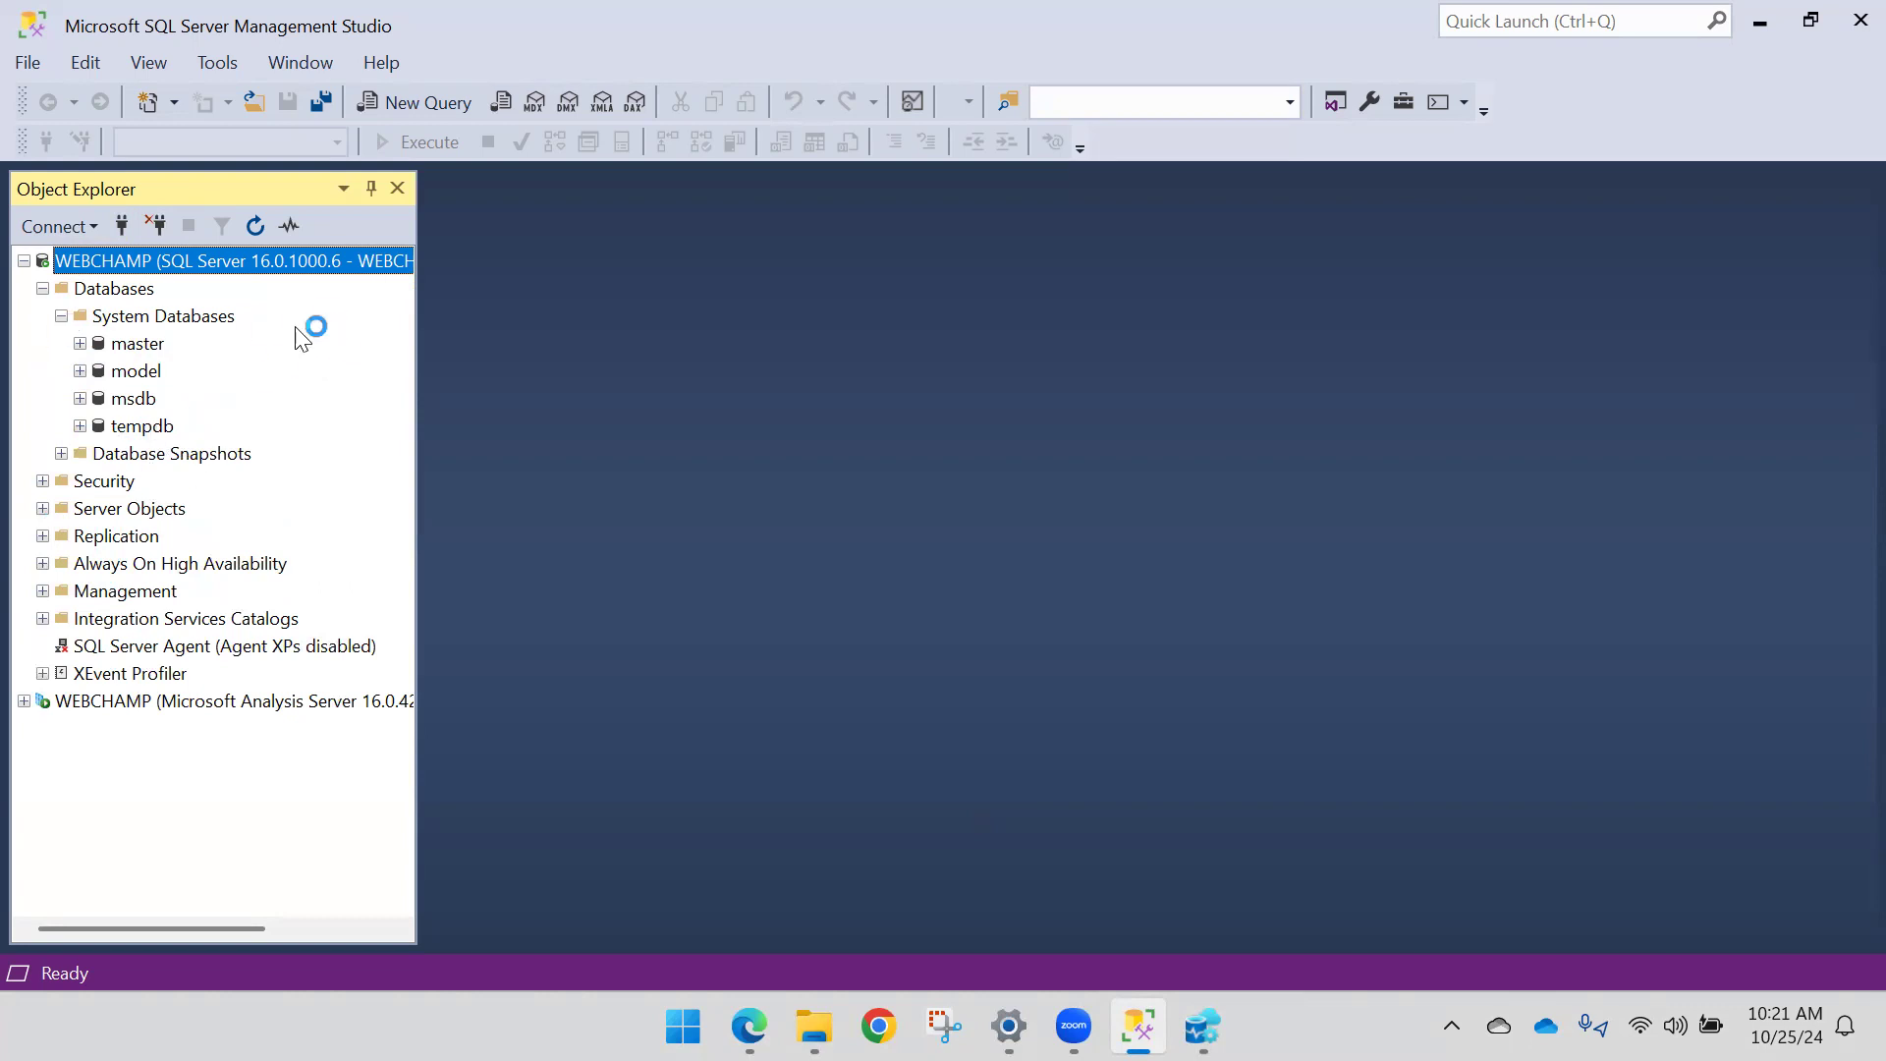
# Step: Switch back to Azure Data Studio and try again to delete the saved webchamp.database.windows.net connection
pyautogui.click(1203, 1027)
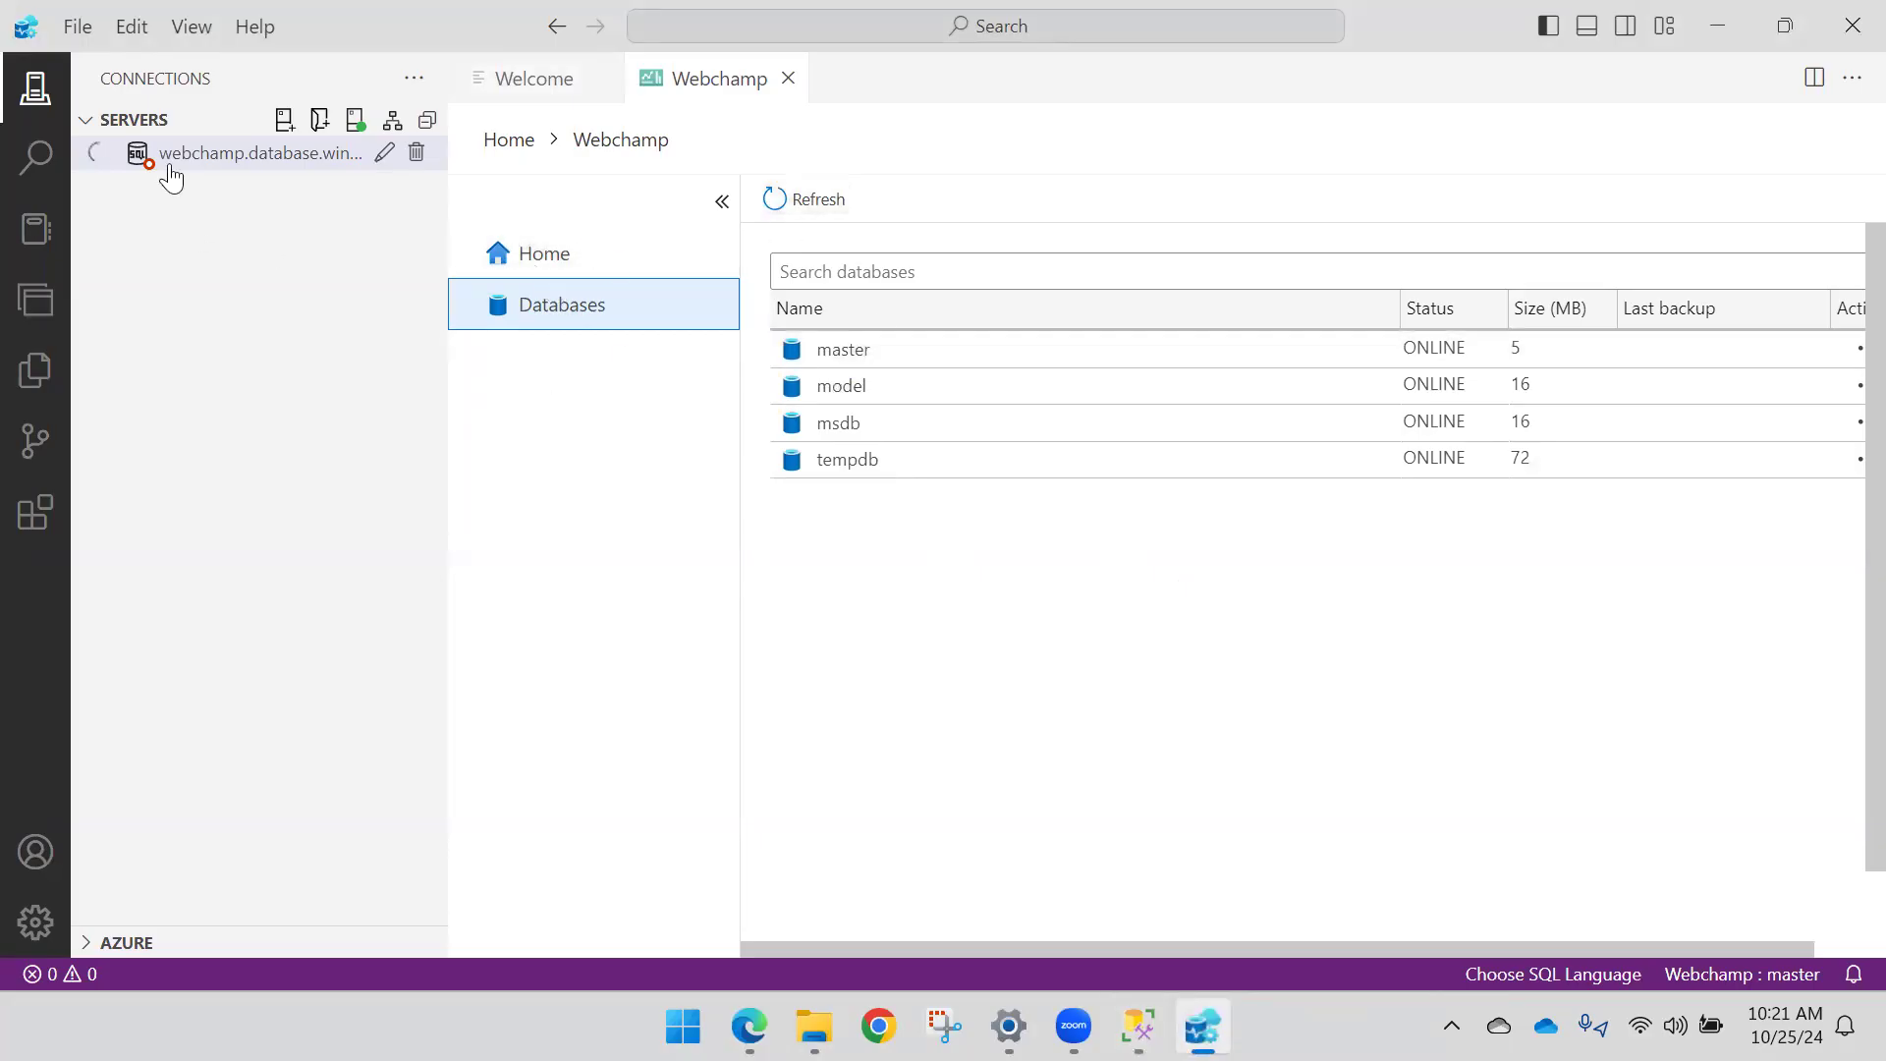
pyautogui.click(417, 152)
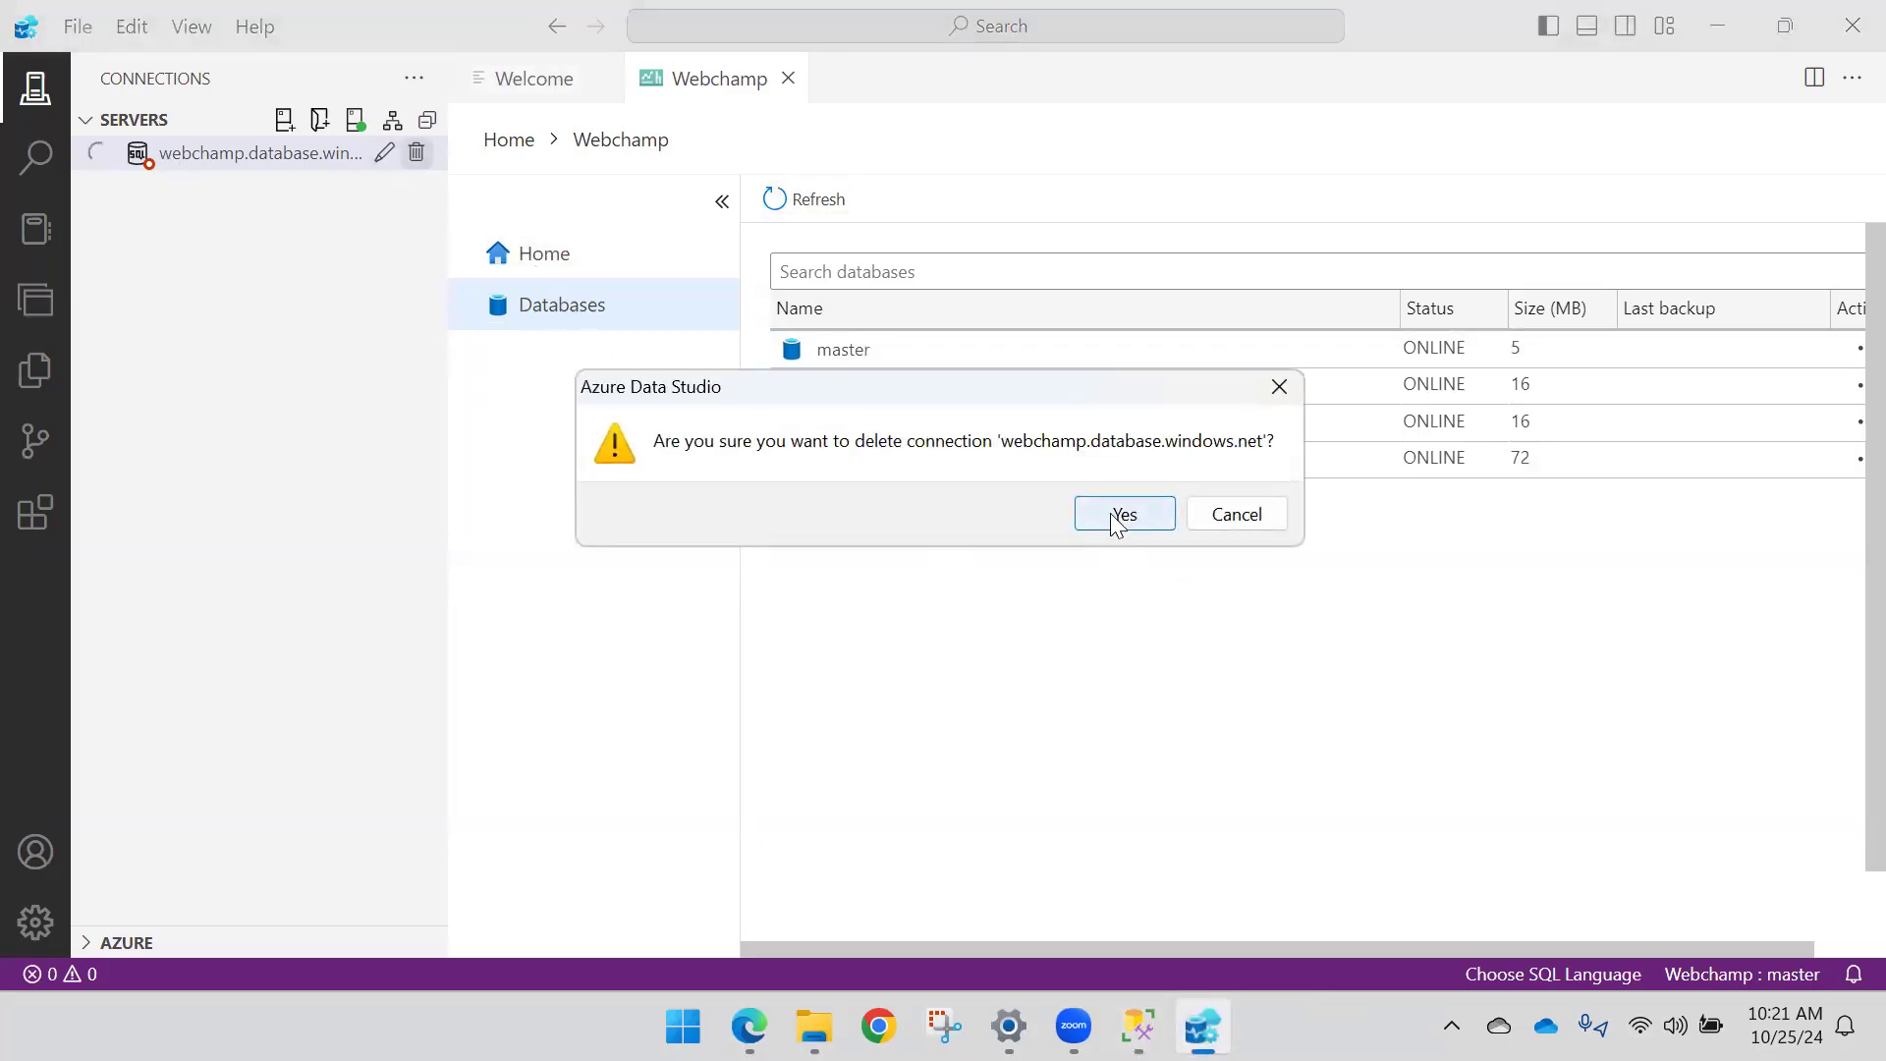
pyautogui.click(1120, 516)
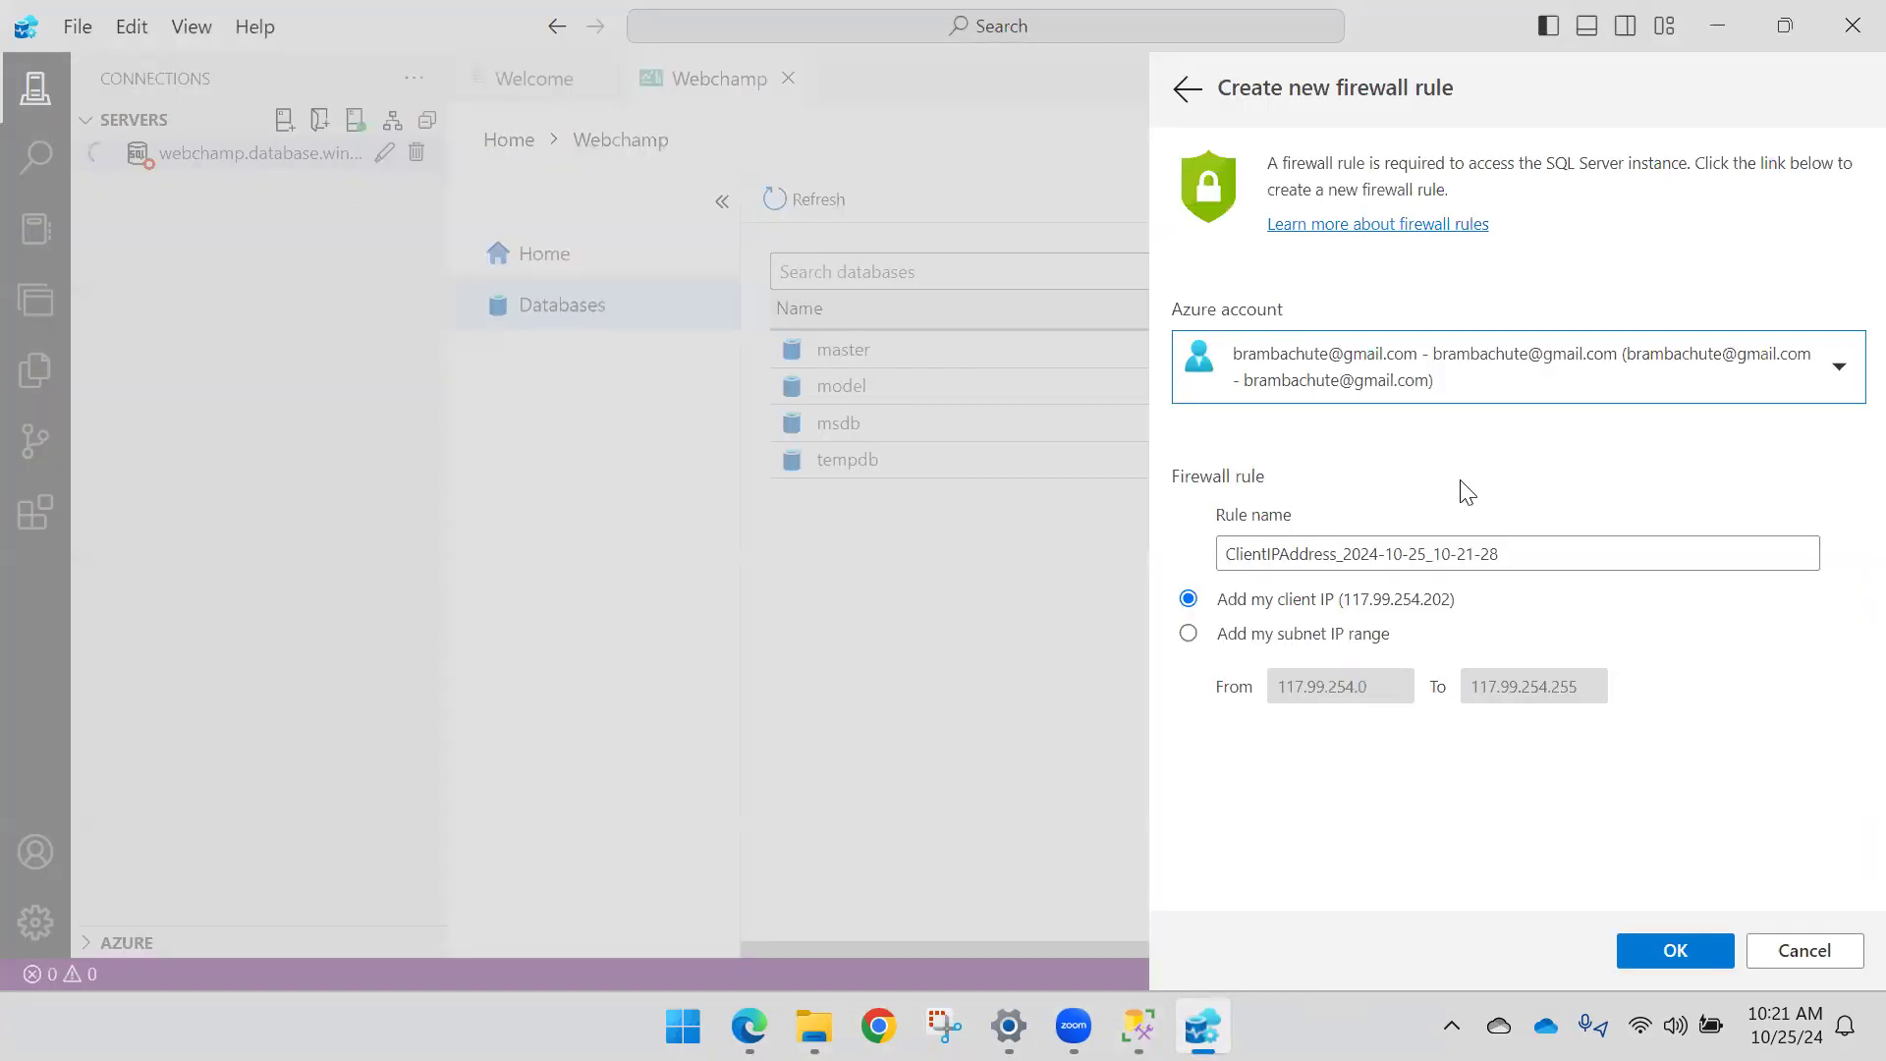
# Step: Cancel the new firewall rule and try once more to delete the saved webchamp.database.windows.net connection
pyautogui.click(1815, 387)
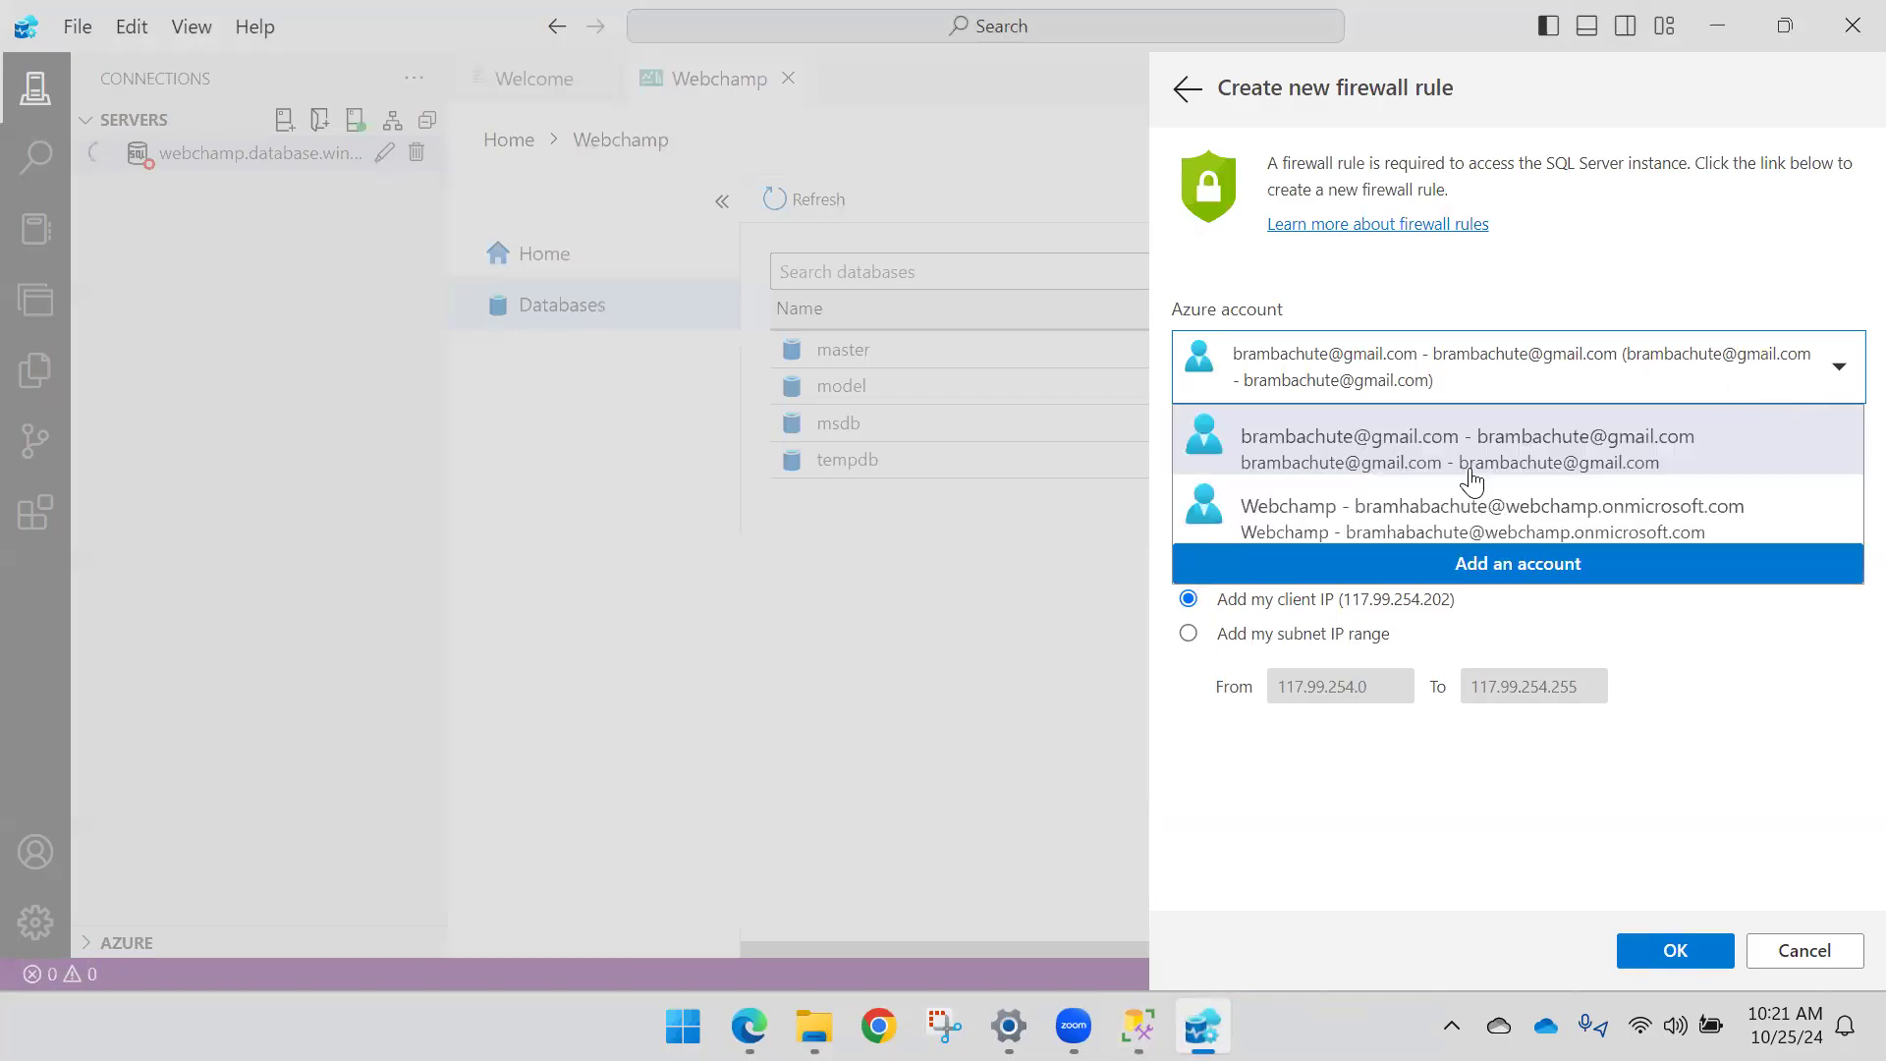
pyautogui.click(1533, 446)
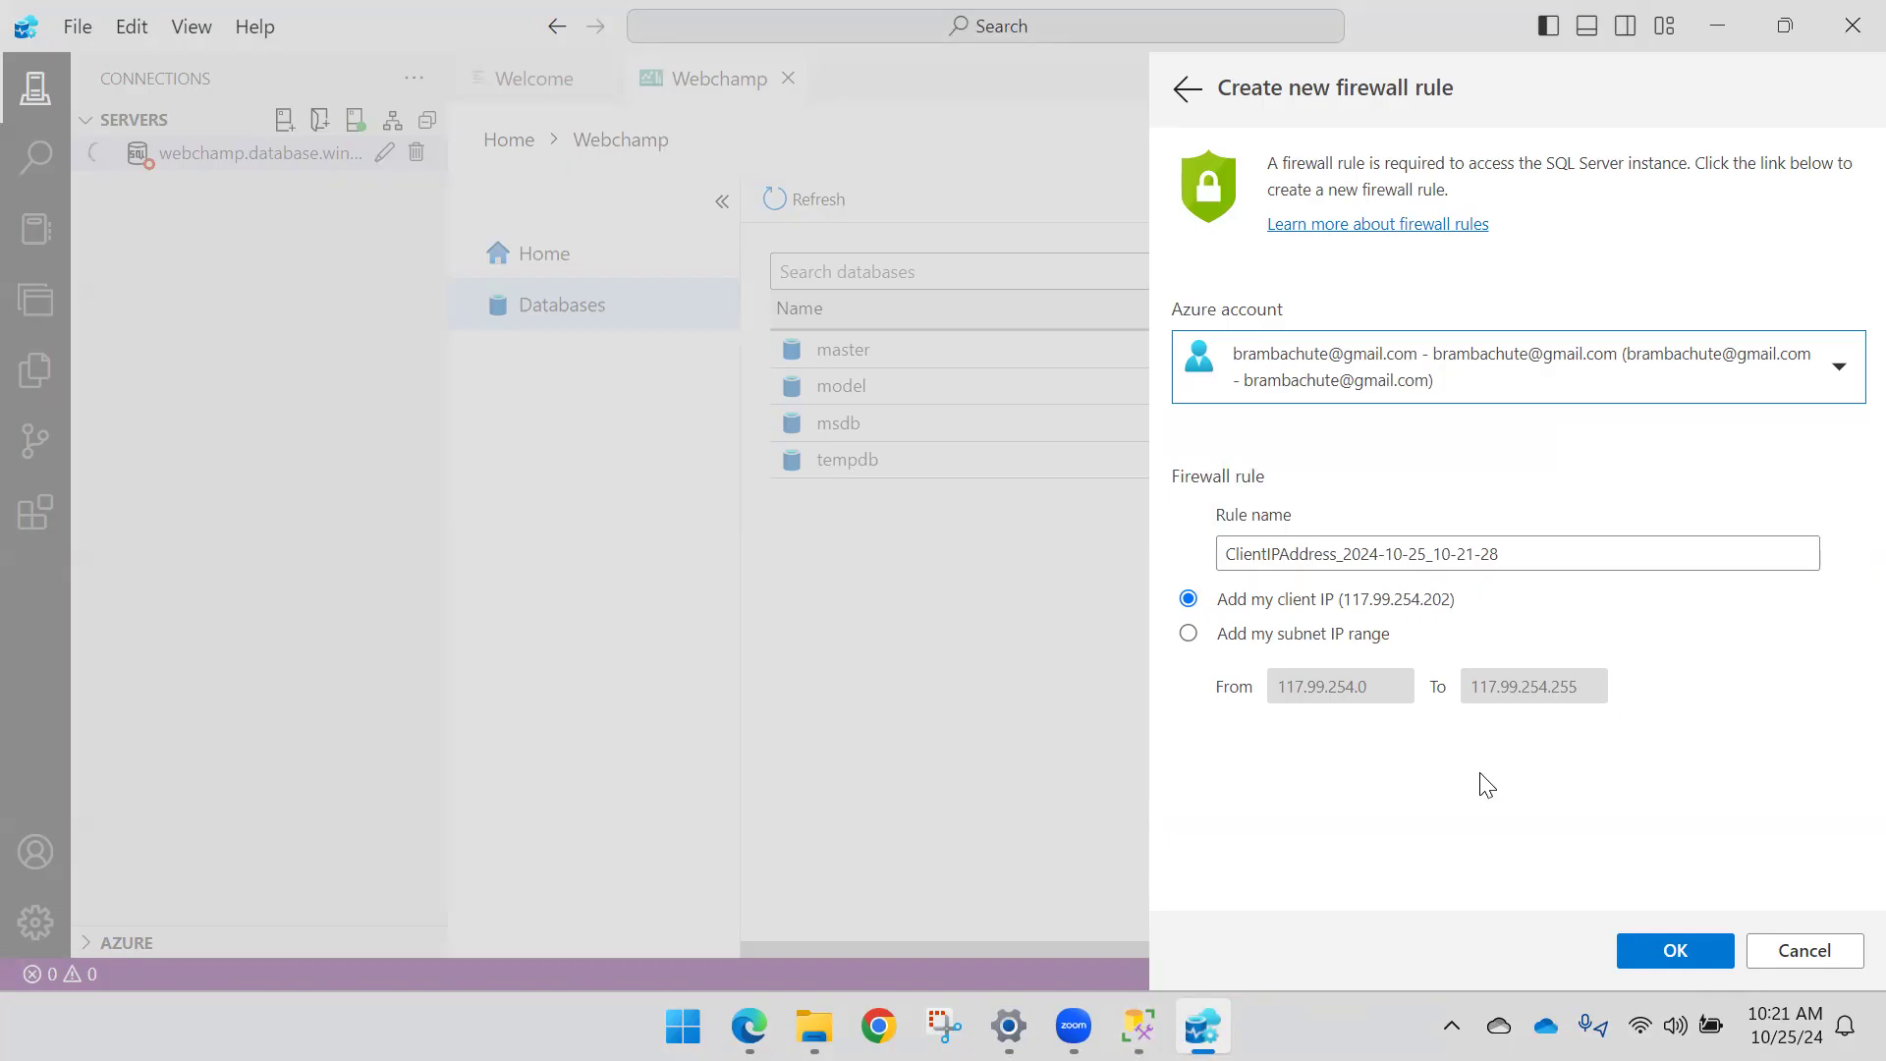
pyautogui.click(1804, 951)
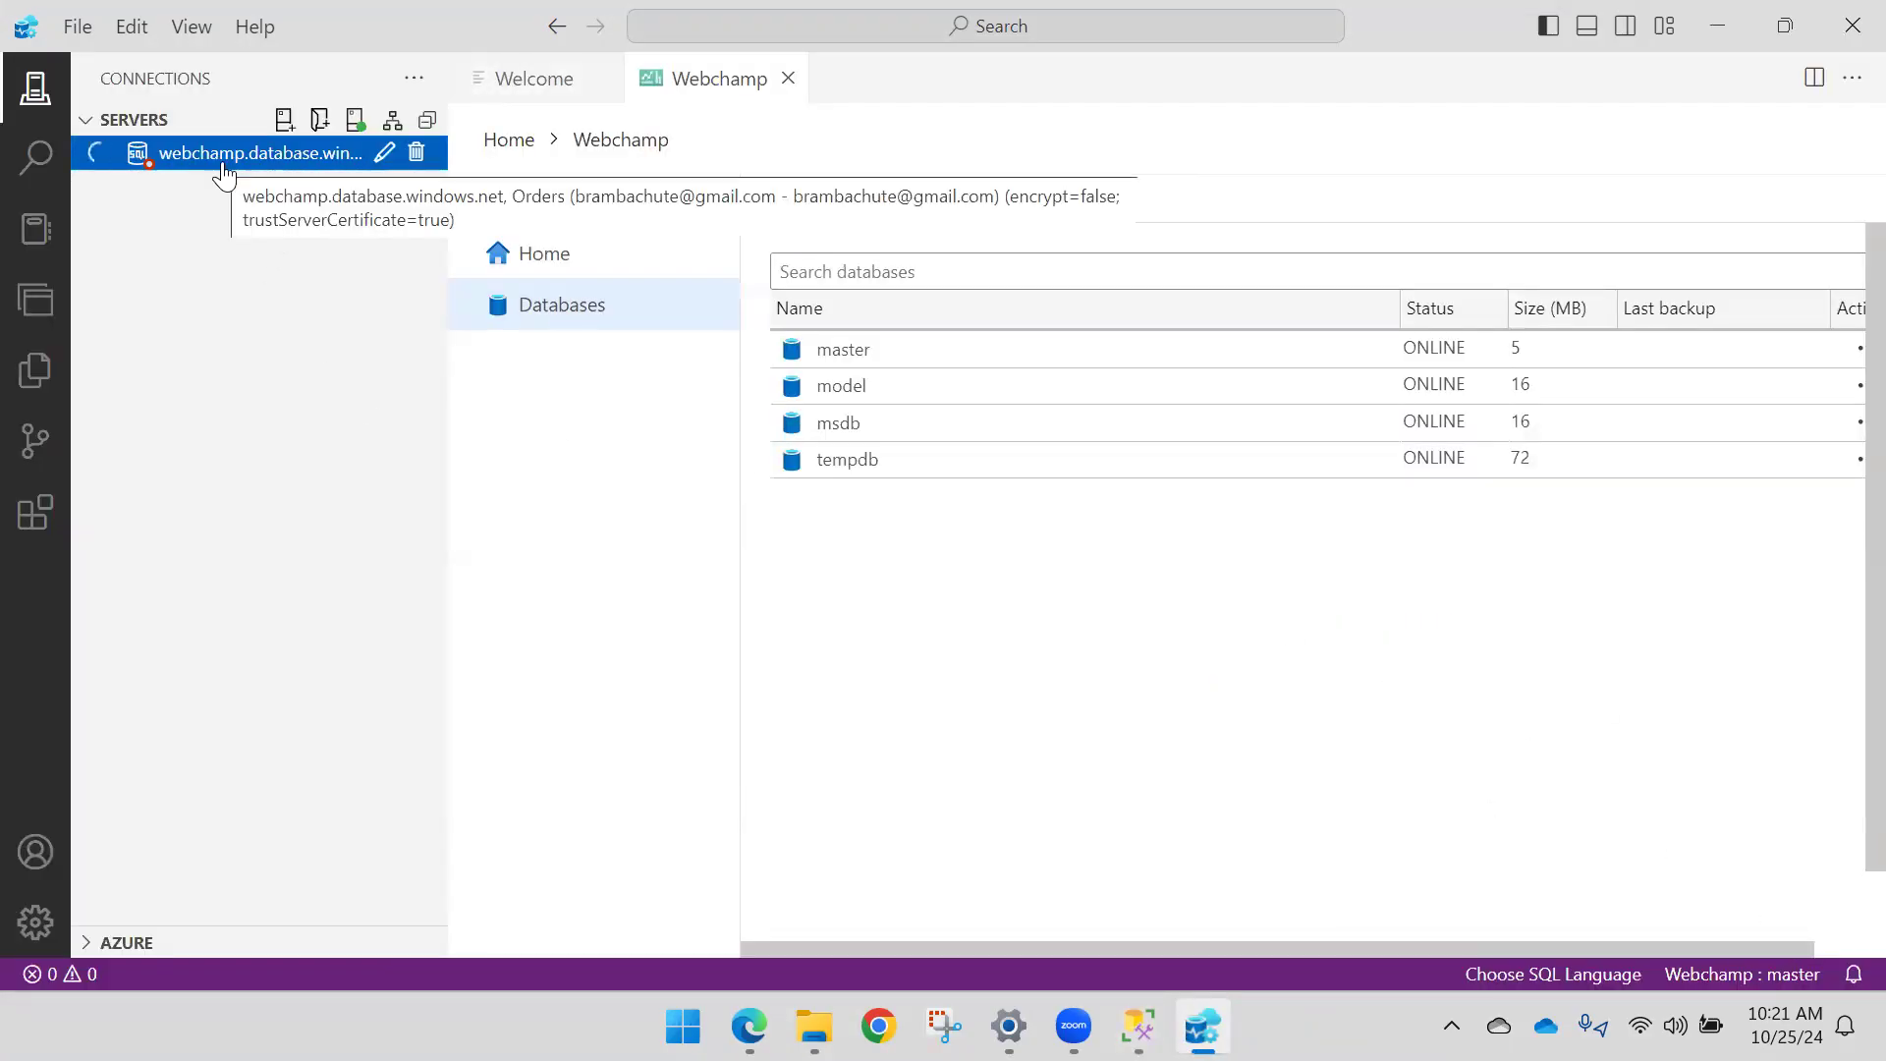
pyautogui.click(417, 153)
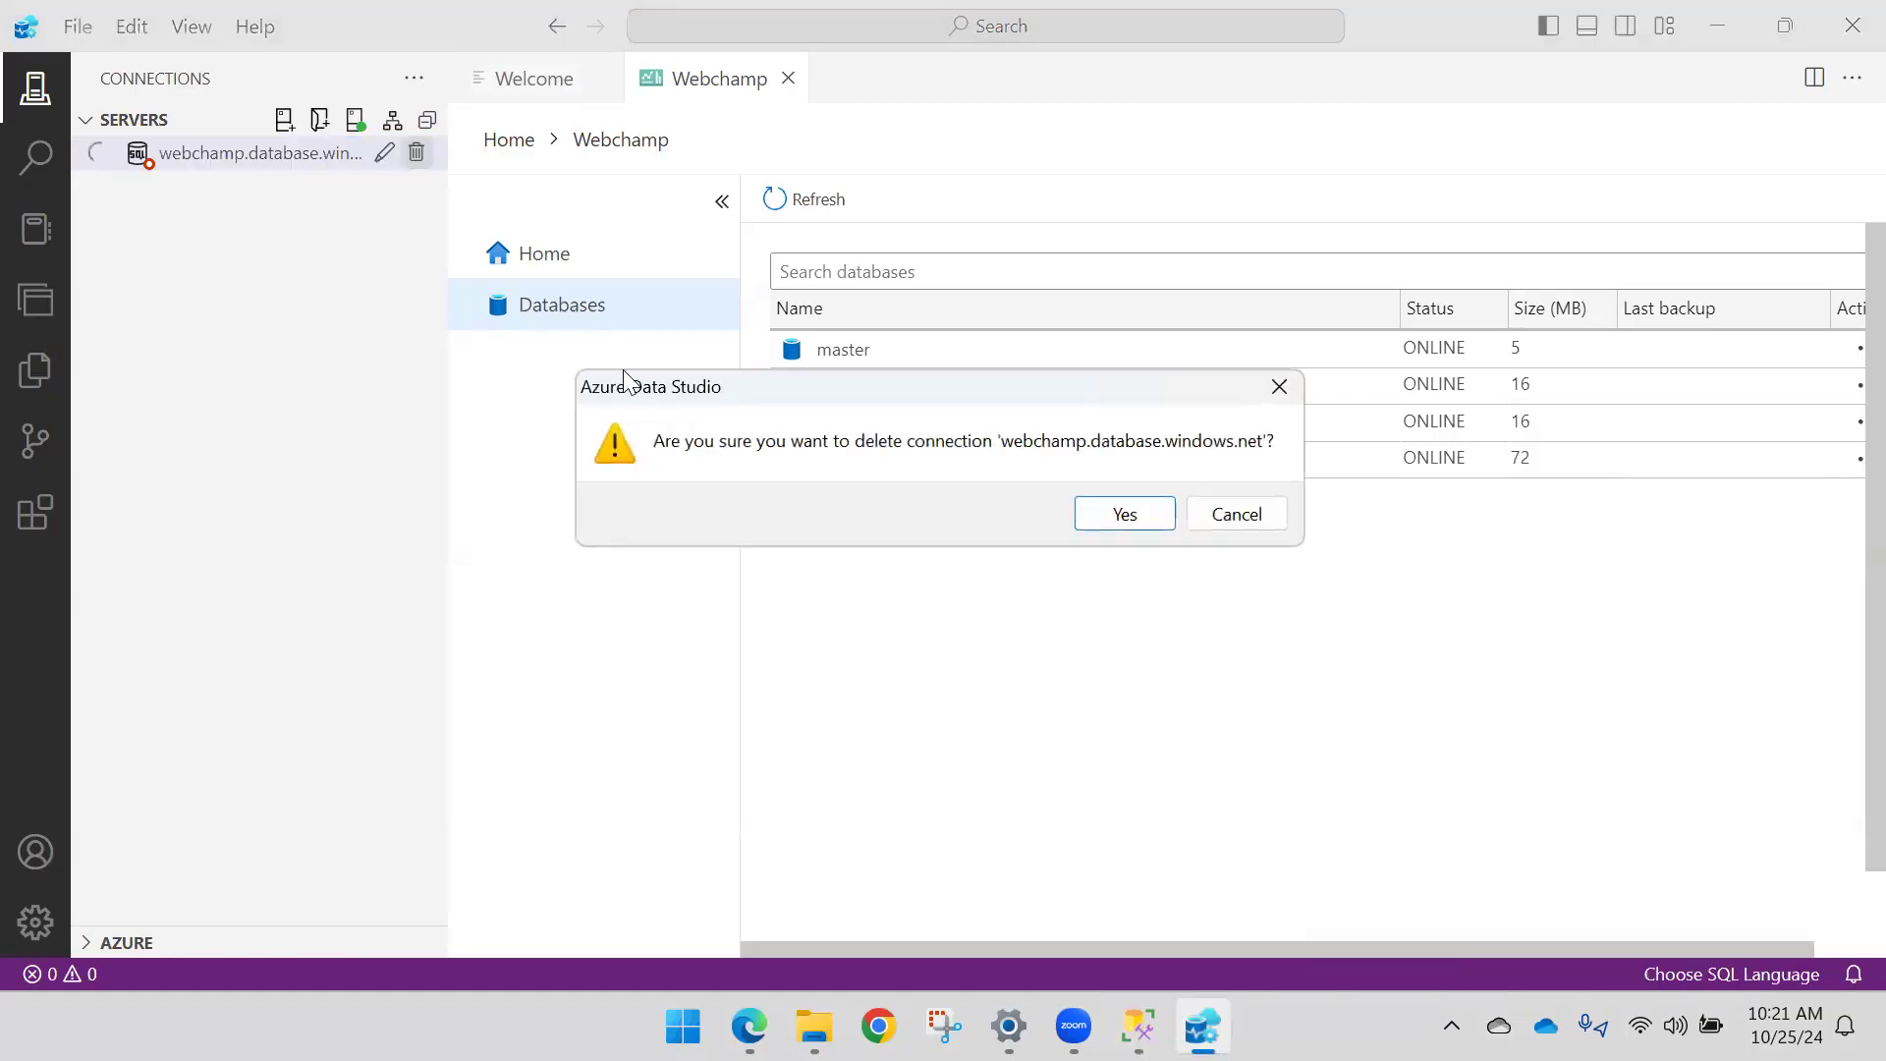
pyautogui.click(1108, 521)
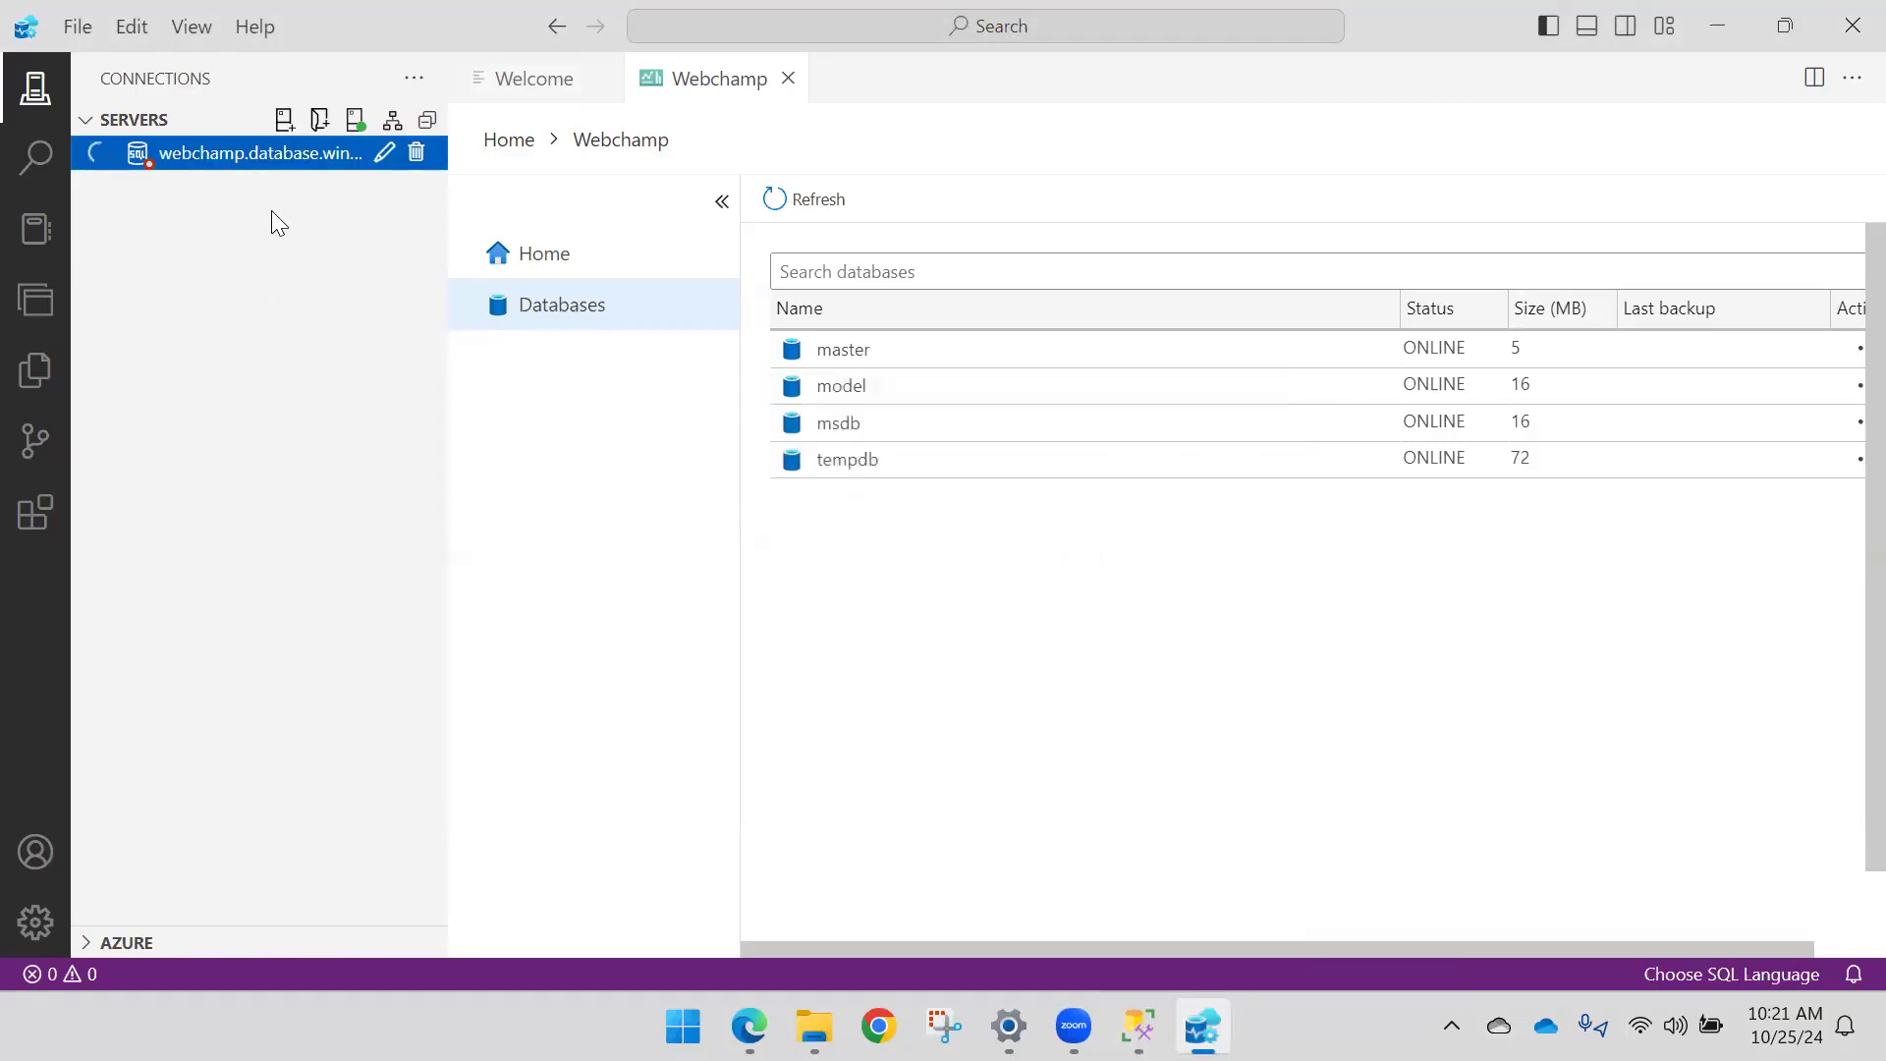
# Step: Return to the Welcome page and minimize Azure Data Studio, SQL Server Management Studio and the Downloads window to show the desktop
pyautogui.click(535, 81)
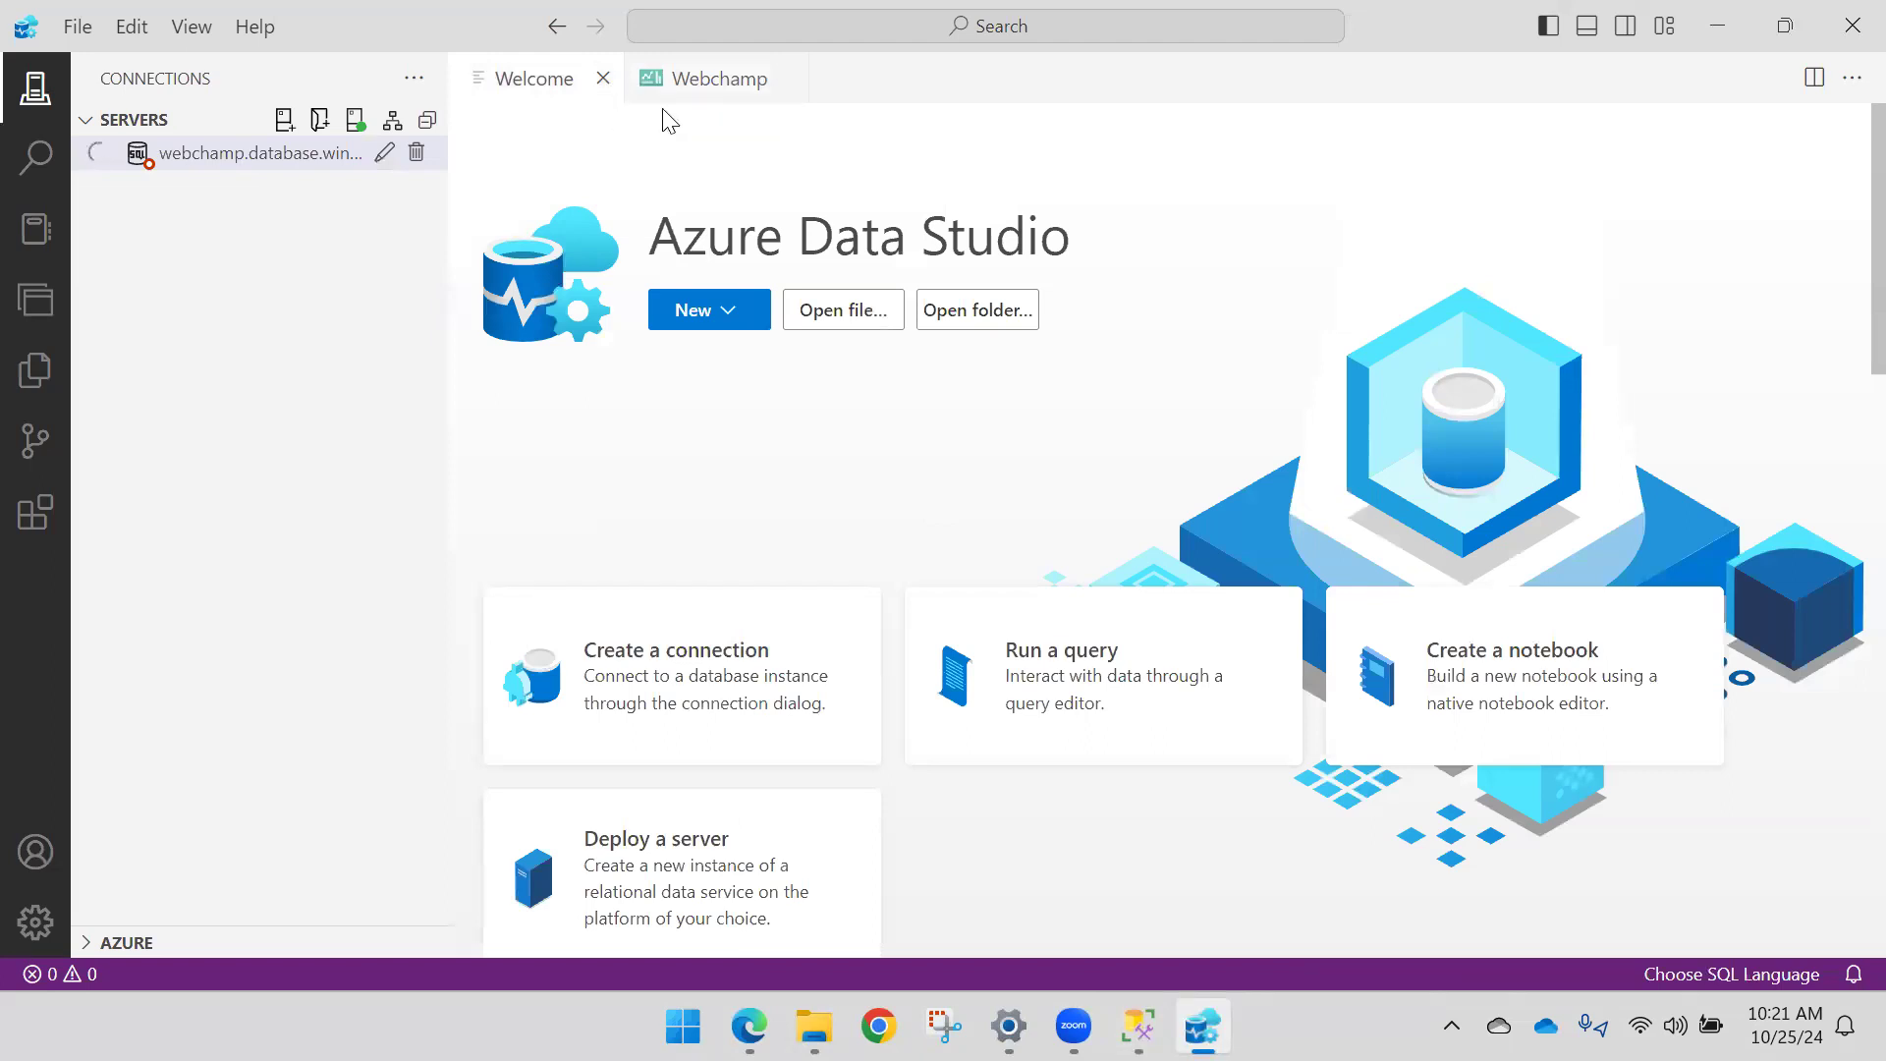
pyautogui.click(688, 80)
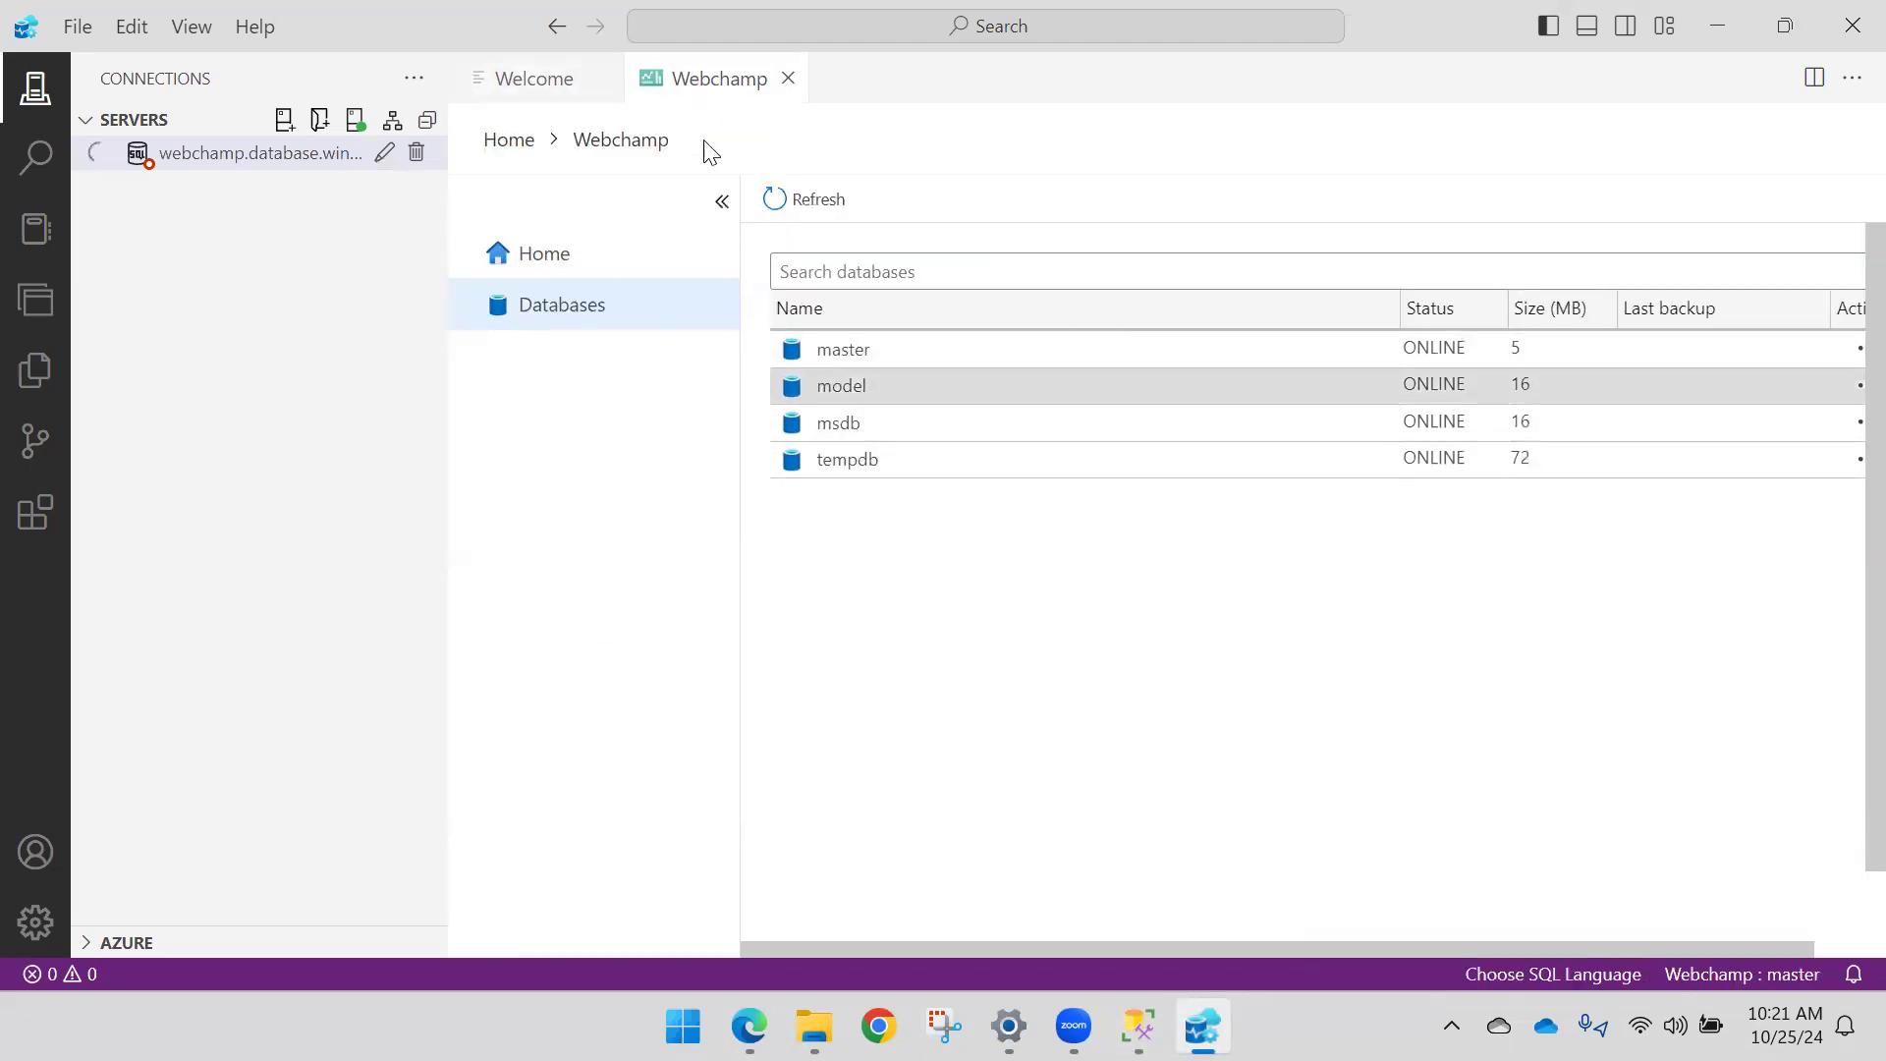
pyautogui.click(540, 83)
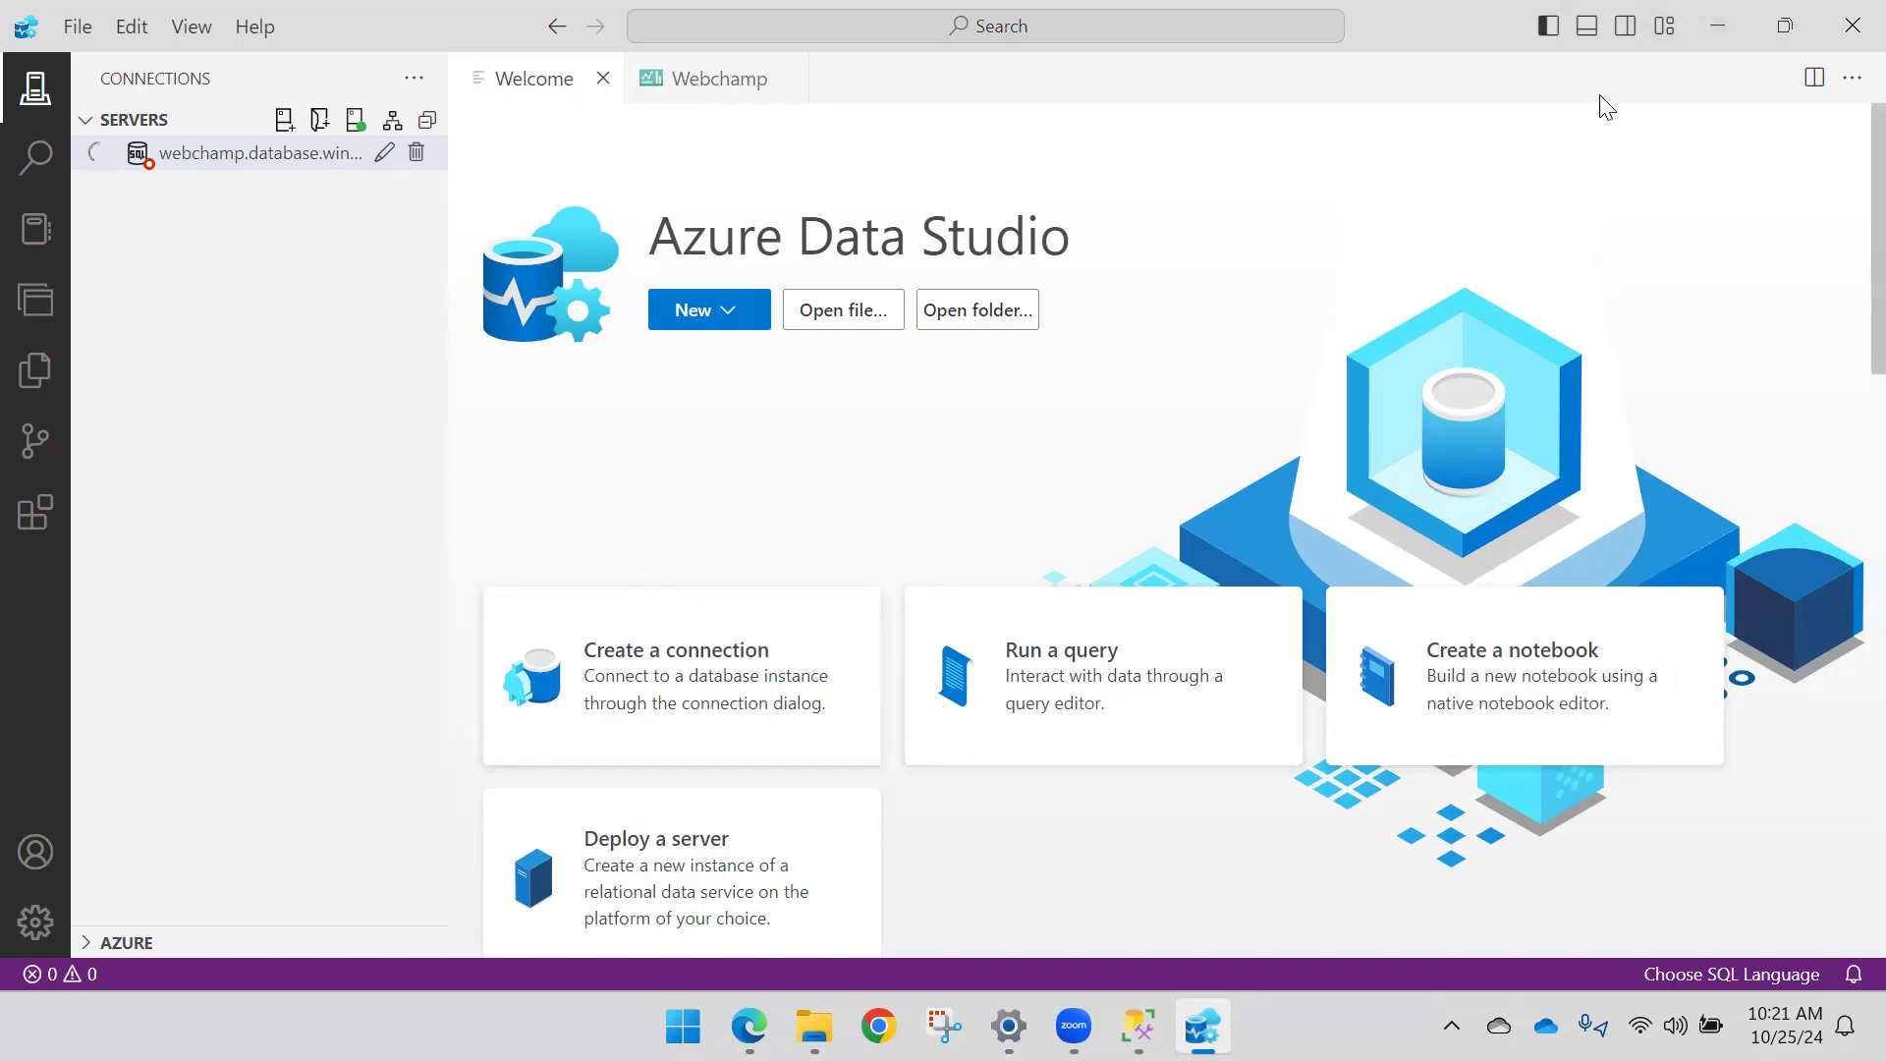
pyautogui.click(1718, 24)
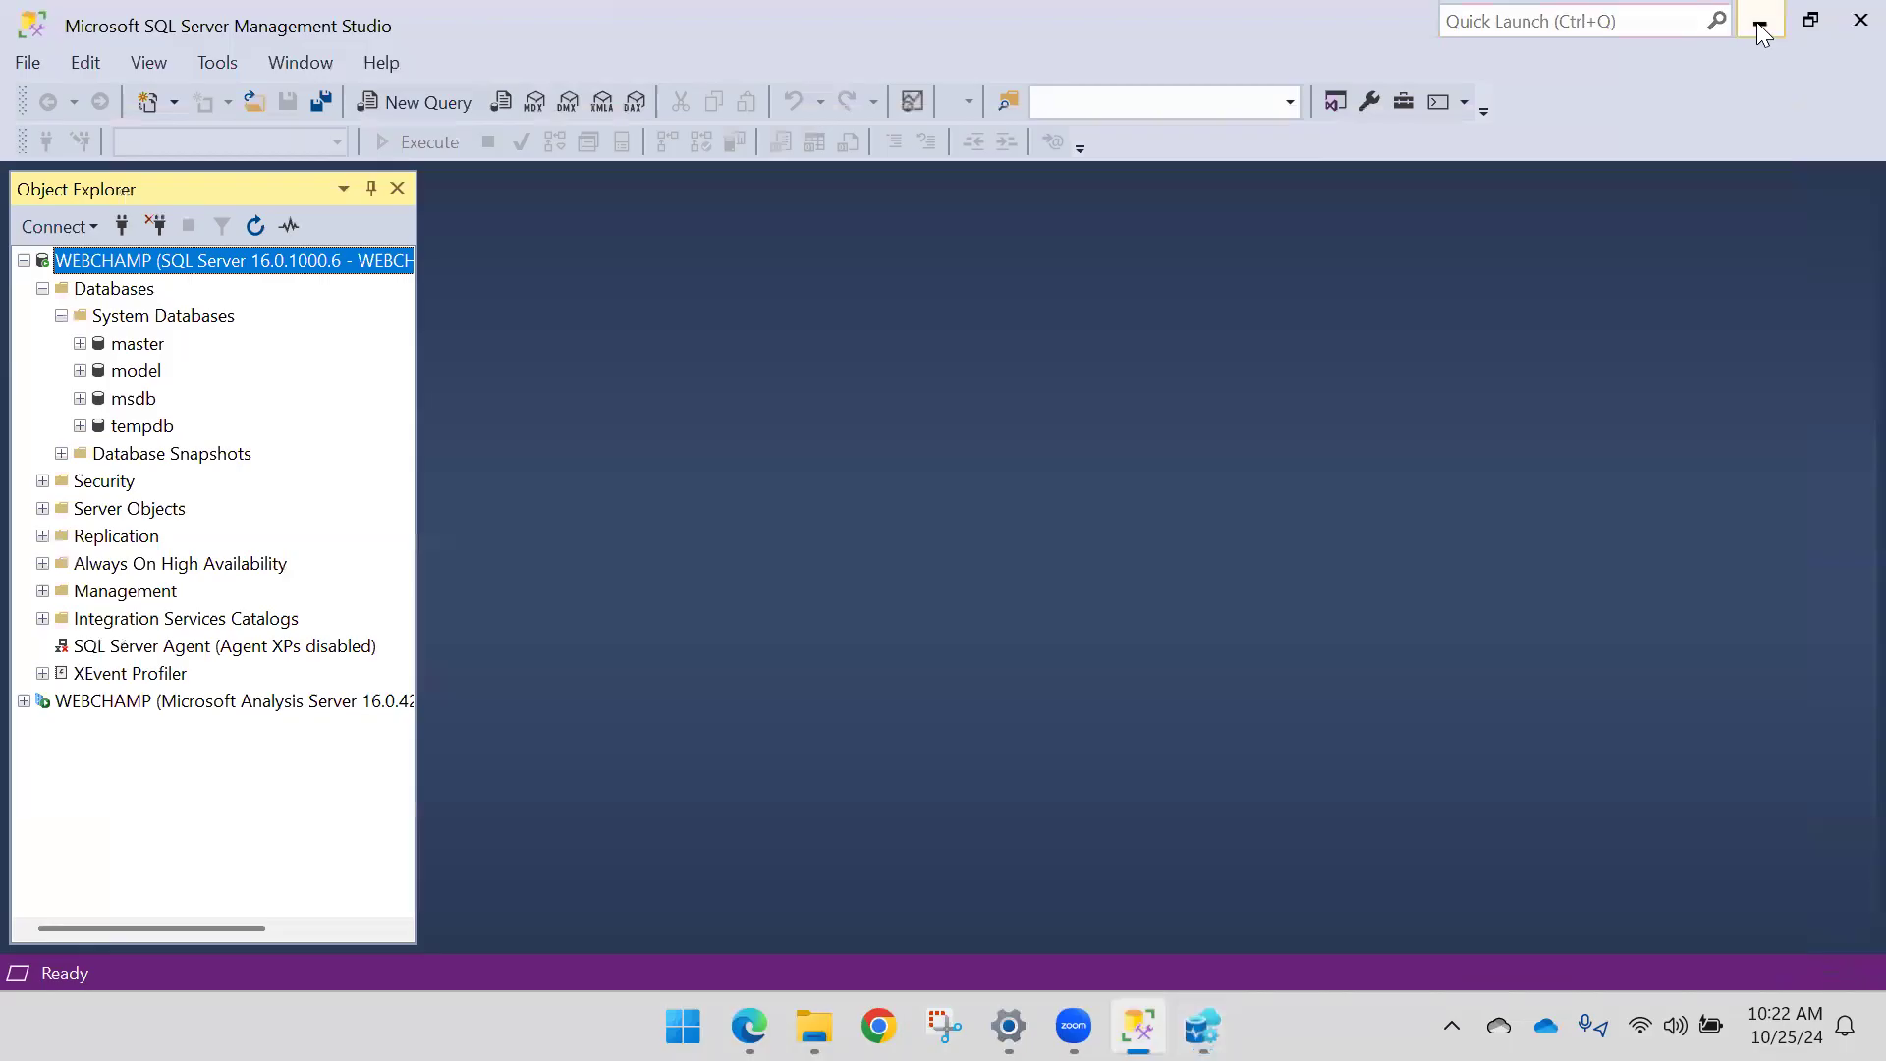
pyautogui.click(1761, 30)
pyautogui.doubleClick(1691, 28)
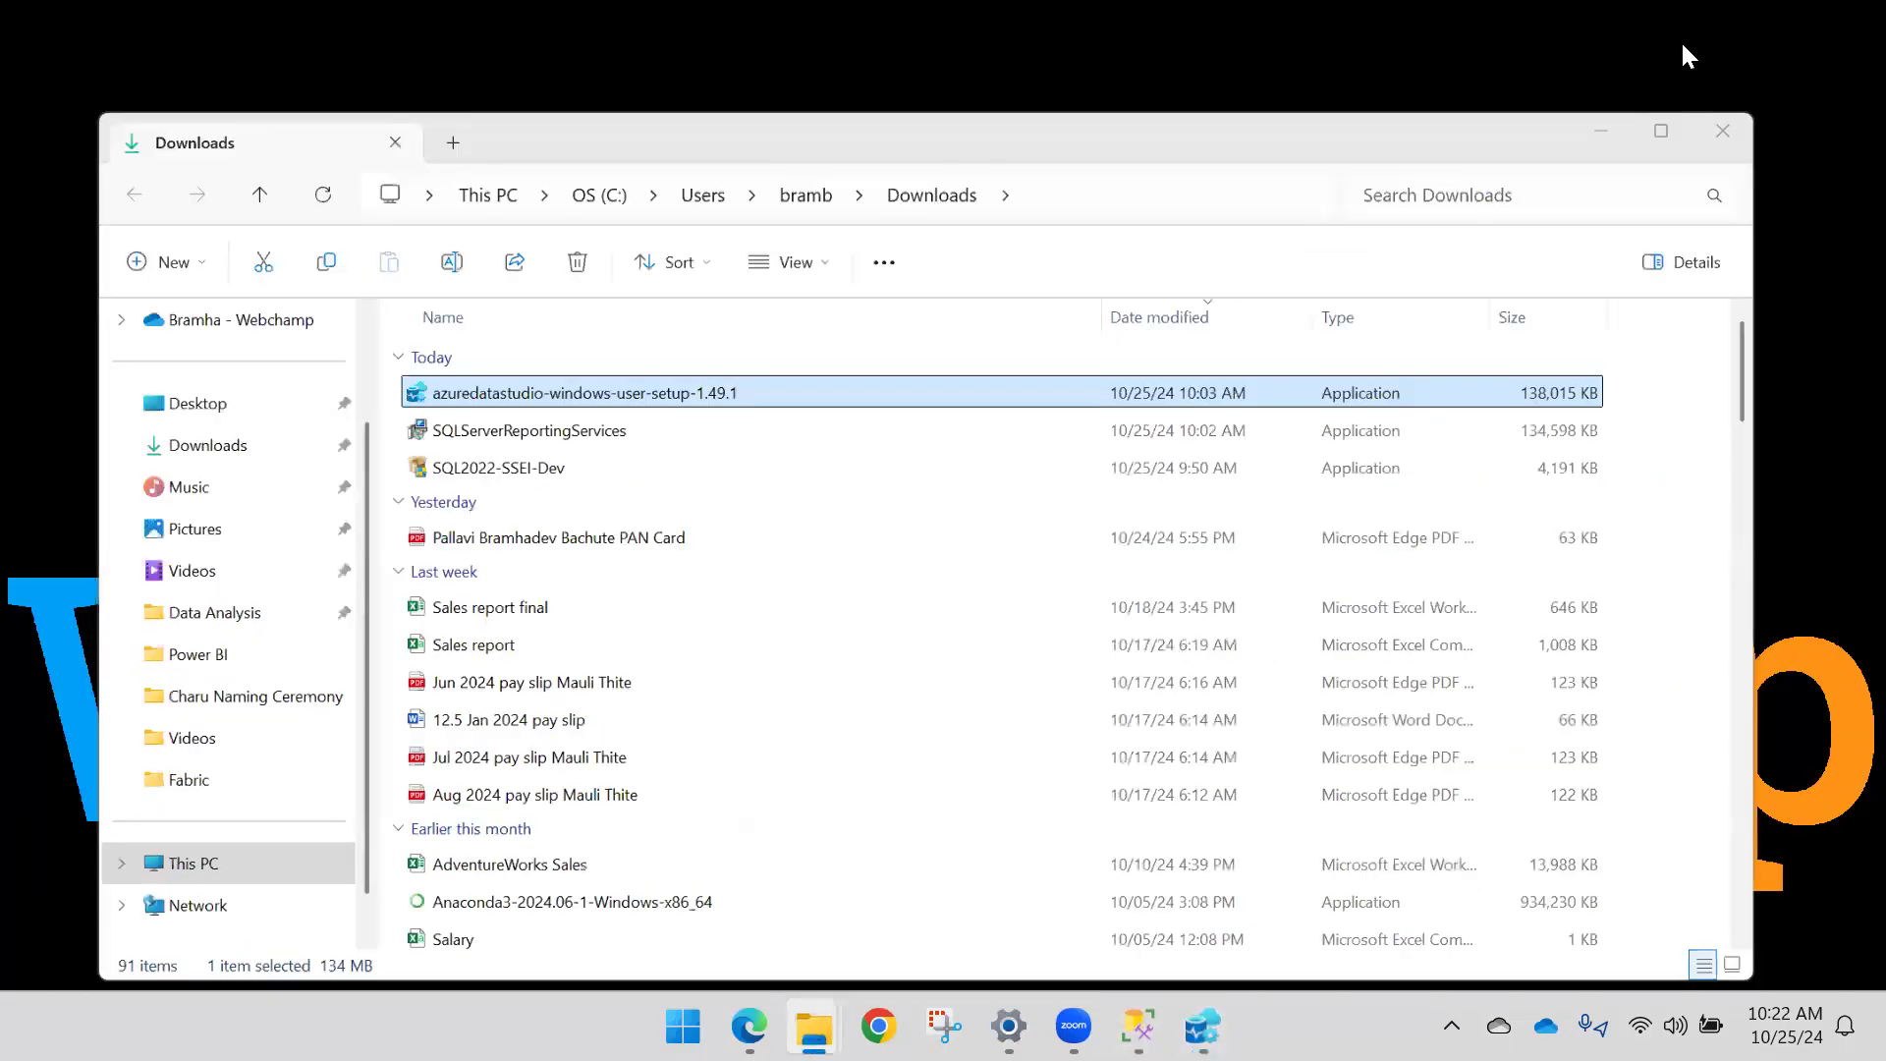
pyautogui.press('super+d')
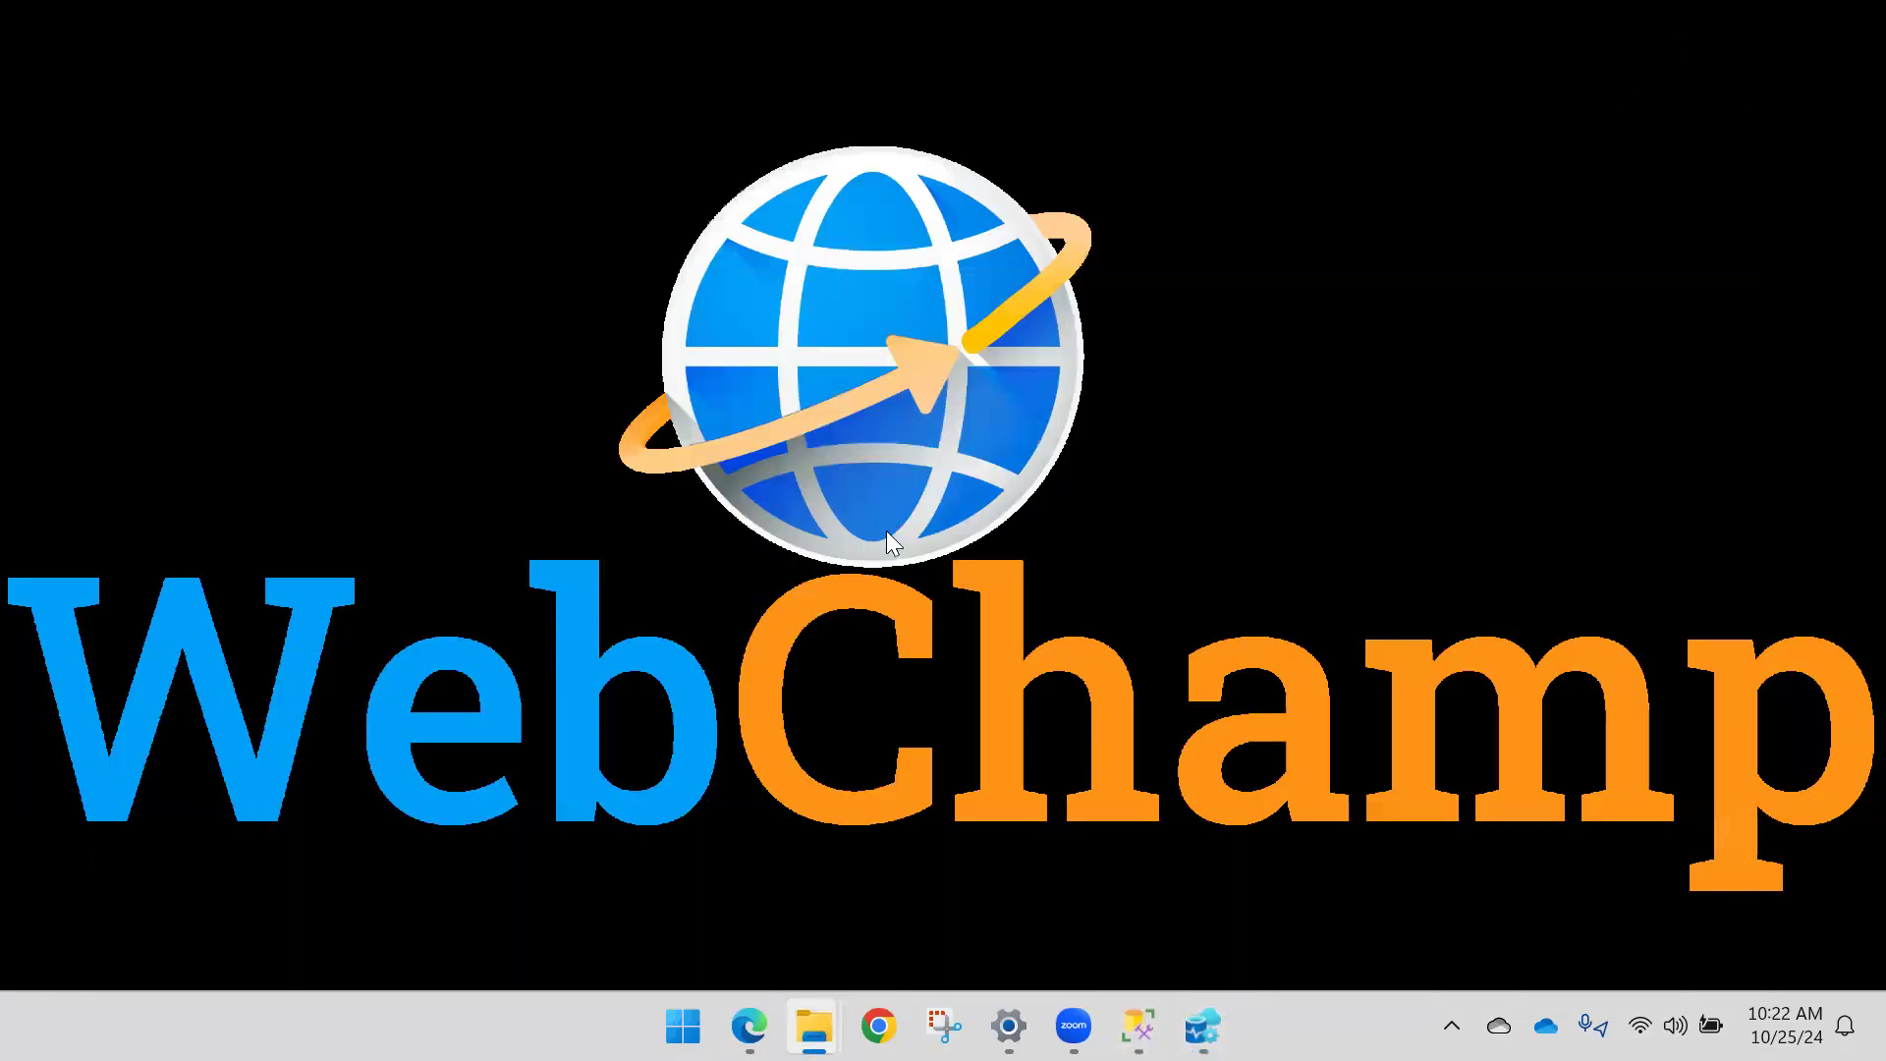